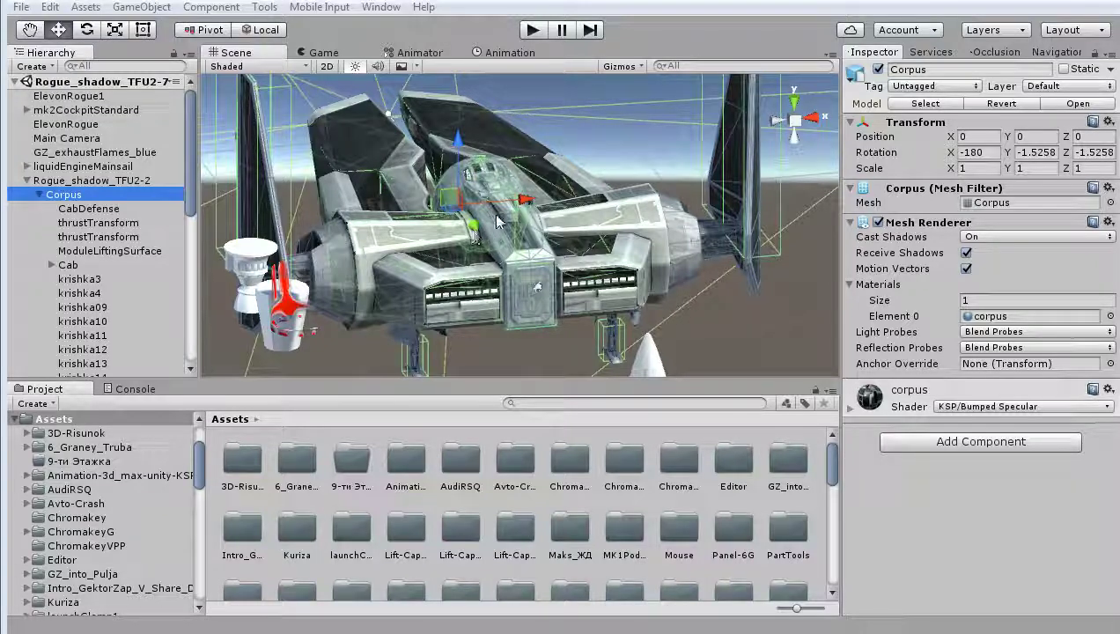
Orbit around the ship and select Rogue_shadow_TFU2-2 to view its Animator, Animation and Part Tools components
{"action": "right_click_drag", "start_coordinate": [498, 229], "coordinate": [514, 252], "text": "alt"}
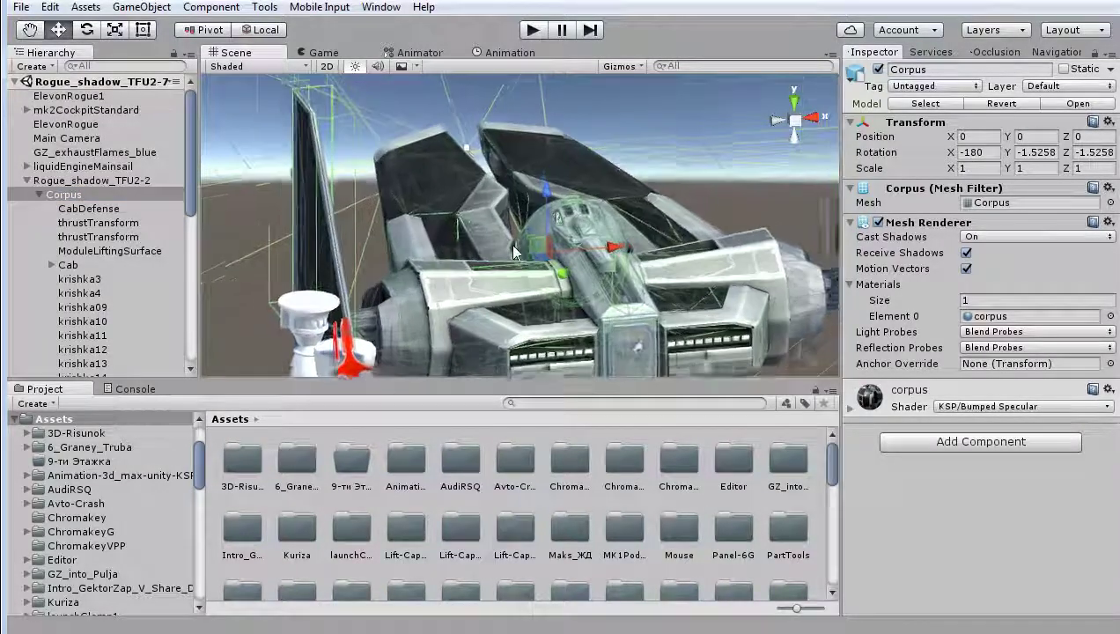
{"action": "key", "text": "q"}
{"action": "left_click_drag", "start_coordinate": [514, 252], "coordinate": [523, 231], "text": "alt"}
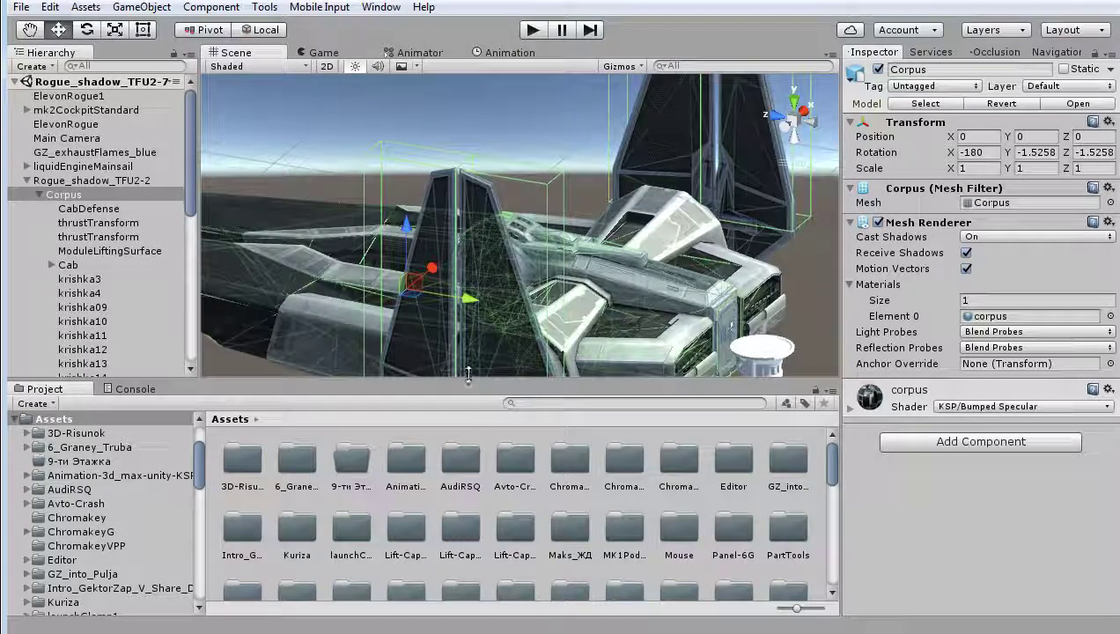
{"action": "left_click", "coordinate": [106, 180]}
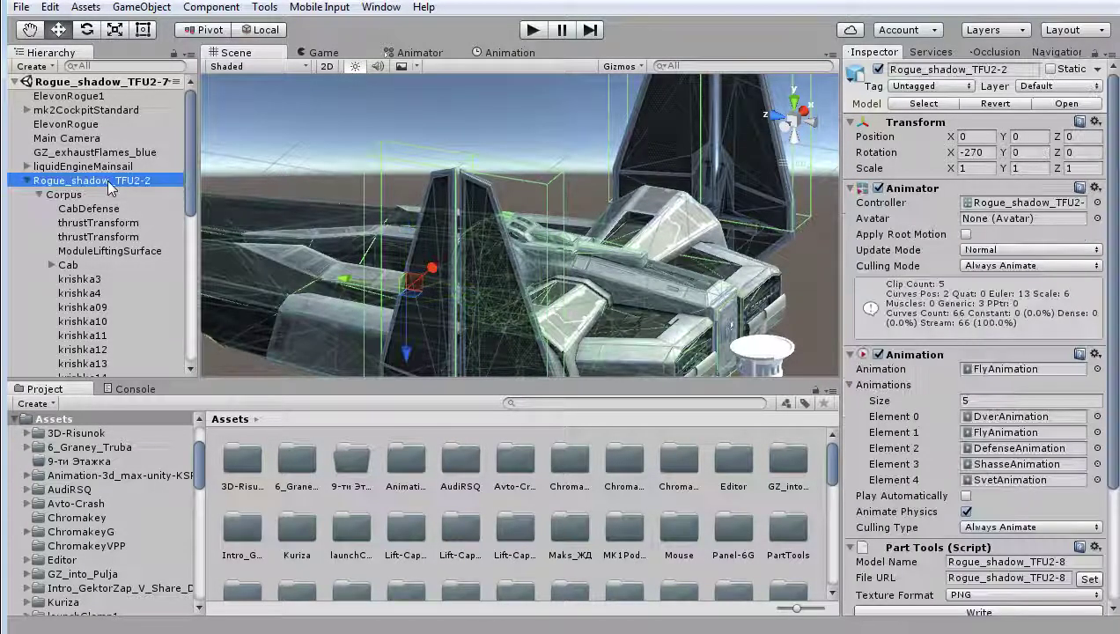
{"action": "scroll", "coordinate": [484, 246], "scroll_direction": "down", "scroll_amount": 6}
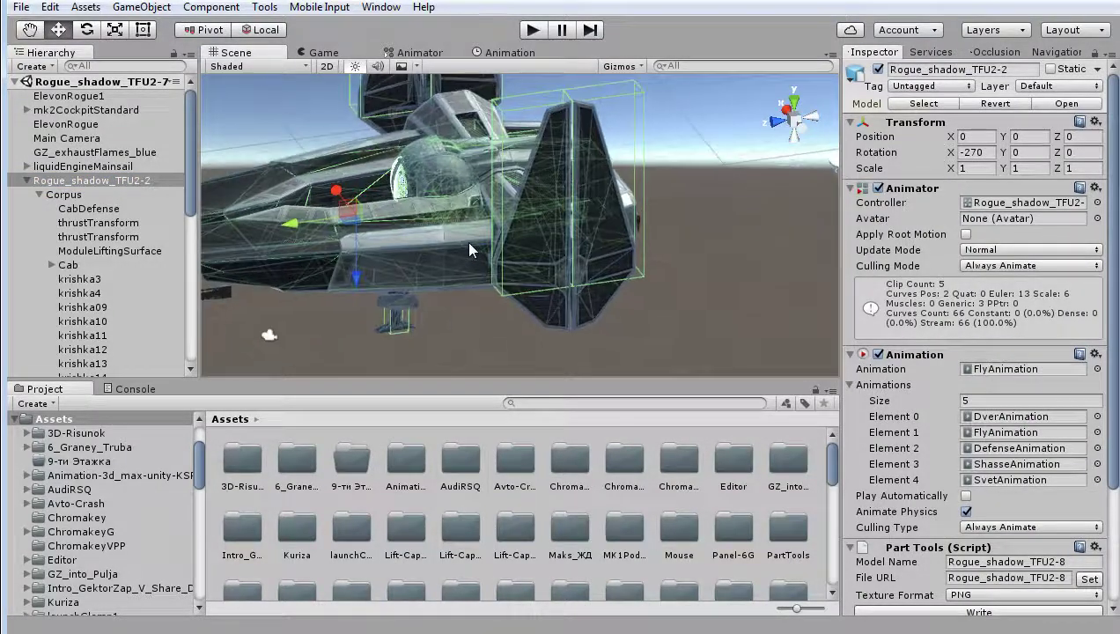
{"action": "scroll", "coordinate": [466, 241], "scroll_direction": "up", "scroll_amount": 8}
{"action": "mouse_move", "coordinate": [437, 196]}
{"action": "left_mouse_down", "text": "alt"}
{"action": "mouse_move", "coordinate": [651, 256]}
{"action": "mouse_move", "coordinate": [497, 215]}
{"action": "left_mouse_up", "text": "alt"}
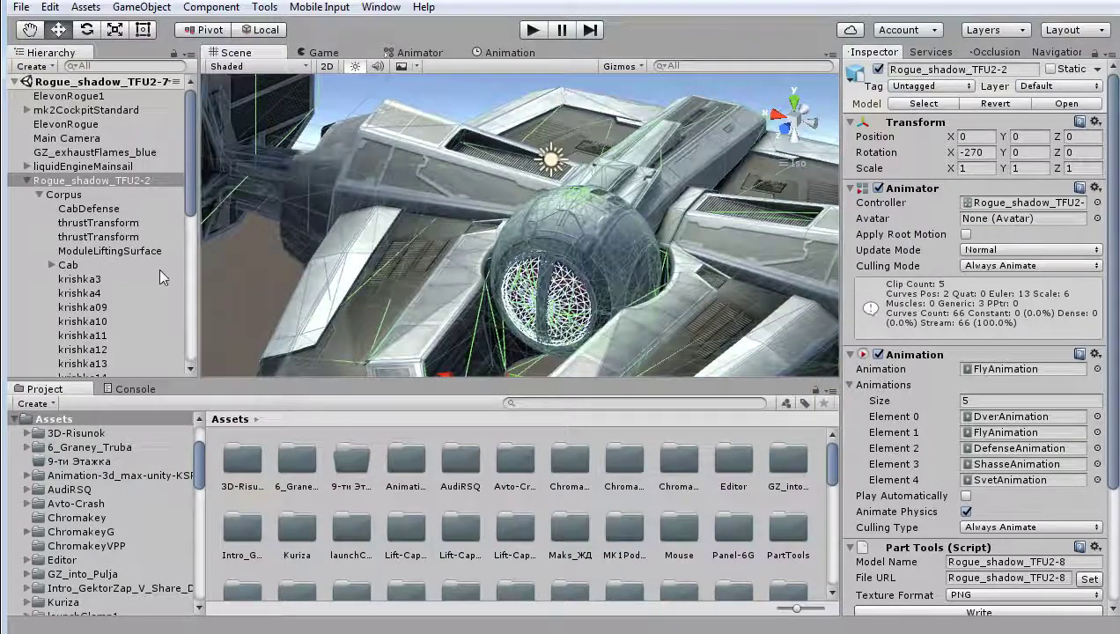
{"action": "left_click_drag", "start_coordinate": [200, 480], "coordinate": [200, 527]}
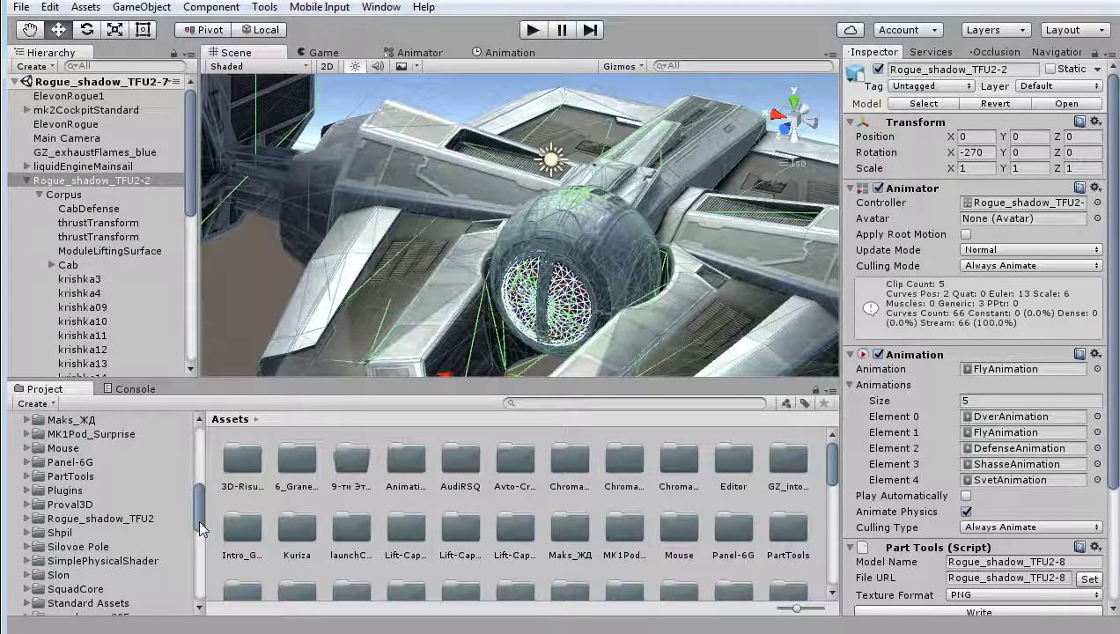
Show the Rogue_shadow_TFU2 > Materials folder in the Project window
{"action": "left_click", "coordinate": [128, 519]}
{"action": "left_click", "coordinate": [25, 521]}
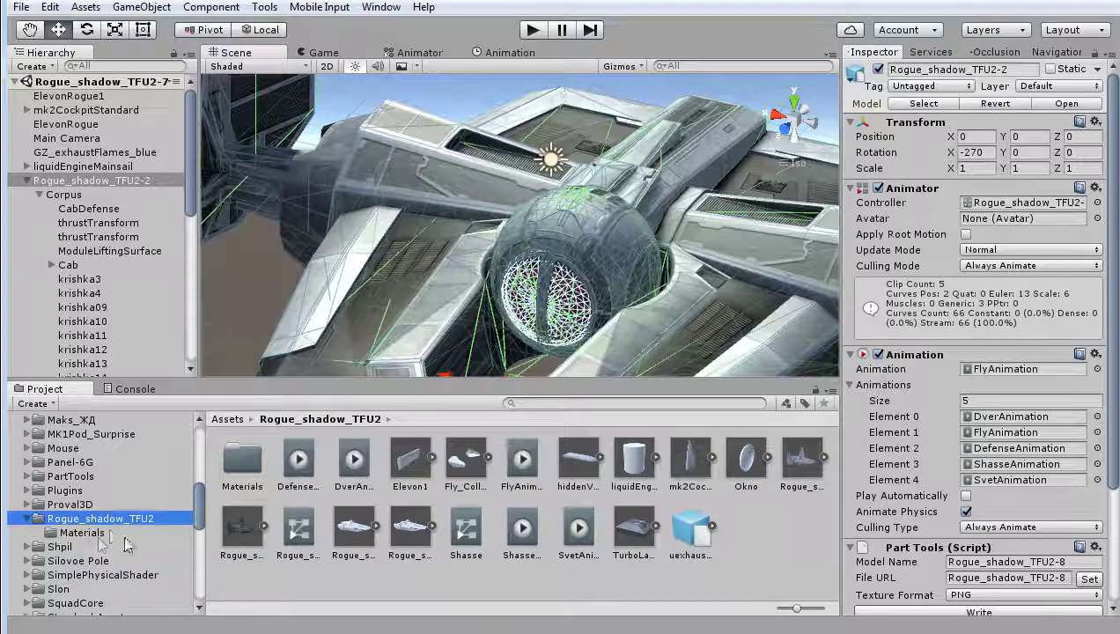
{"action": "left_click", "coordinate": [81, 532]}
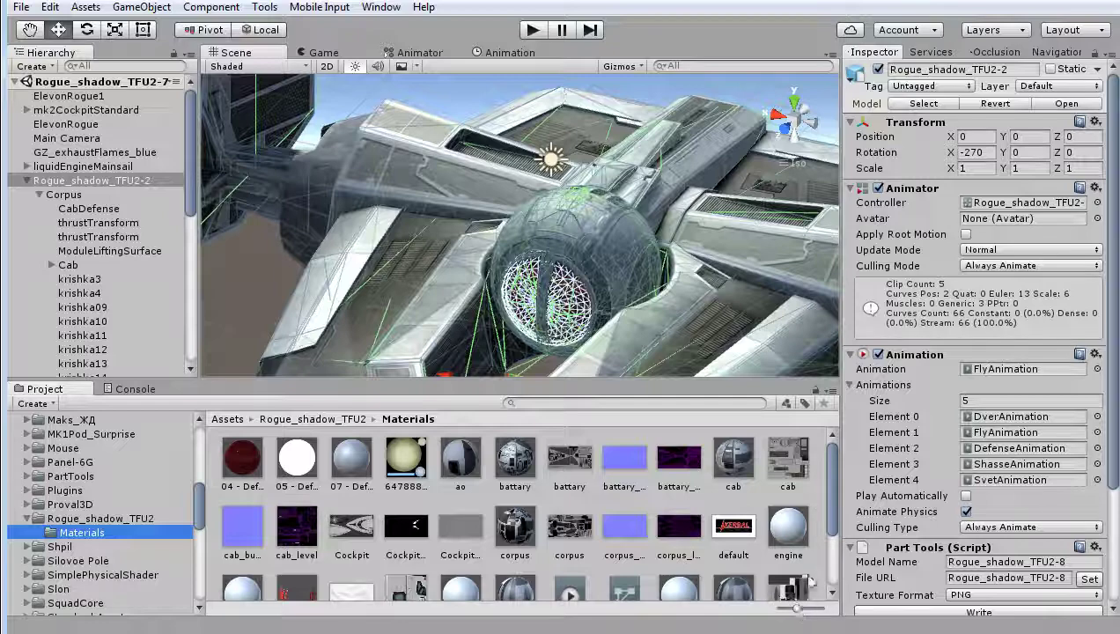
Select the Corpus object and locate its corpus material in the Mesh Renderer
{"action": "left_click_drag", "start_coordinate": [628, 222], "coordinate": [621, 299], "text": "alt"}
{"action": "scroll", "coordinate": [621, 299], "scroll_direction": "up", "scroll_amount": 5}
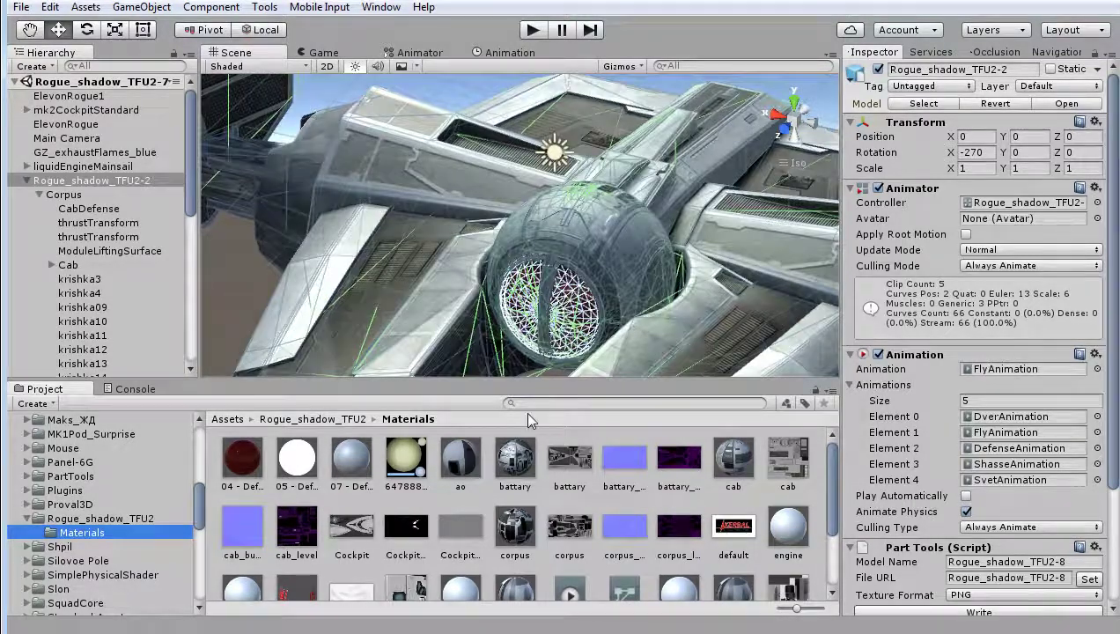
{"action": "mouse_move", "coordinate": [636, 246]}
{"action": "left_mouse_down", "text": "alt"}
{"action": "mouse_move", "coordinate": [508, 224]}
{"action": "mouse_move", "coordinate": [564, 169]}
{"action": "mouse_move", "coordinate": [663, 253]}
{"action": "left_mouse_up", "text": "alt"}
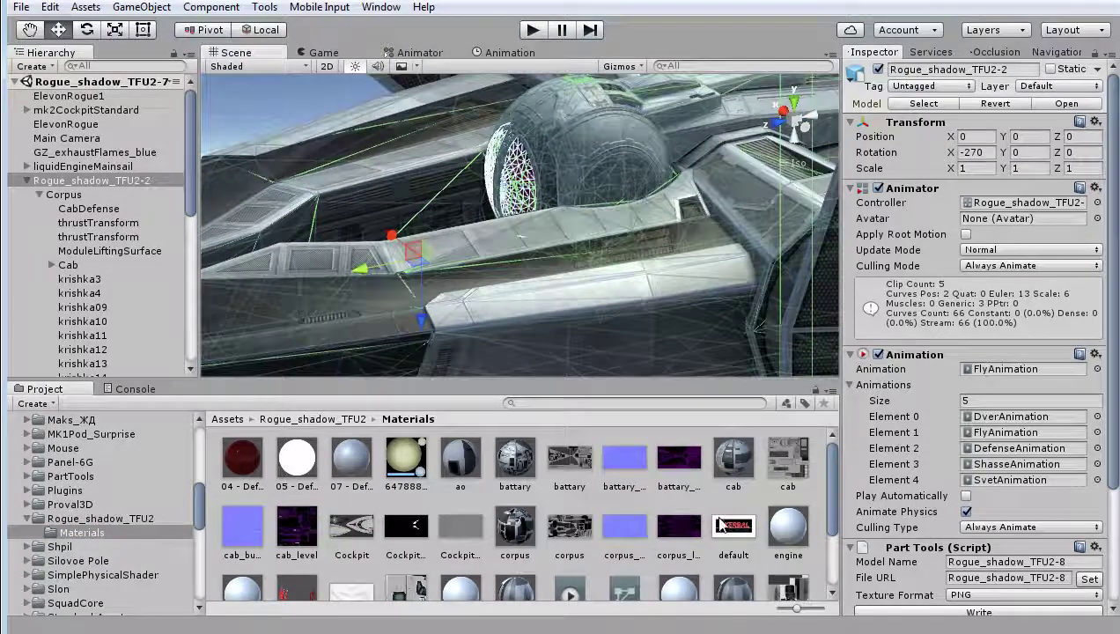
{"action": "left_click", "coordinate": [72, 195]}
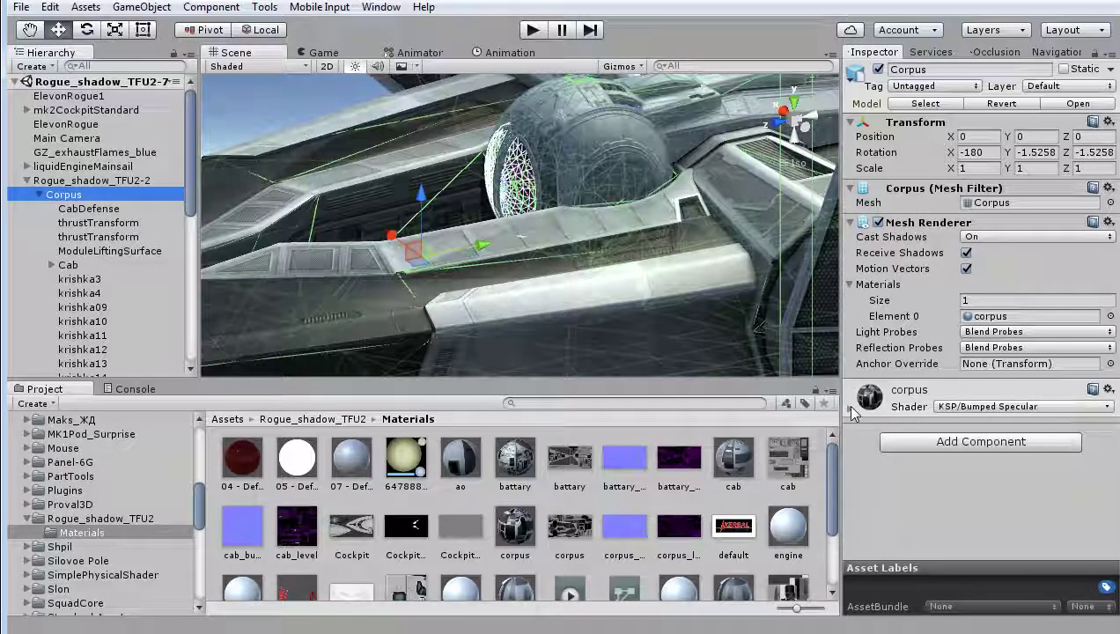
{"action": "left_click", "coordinate": [977, 316]}
Open the corpus material and inspect its main texture's import settings
{"action": "left_click", "coordinate": [528, 505]}
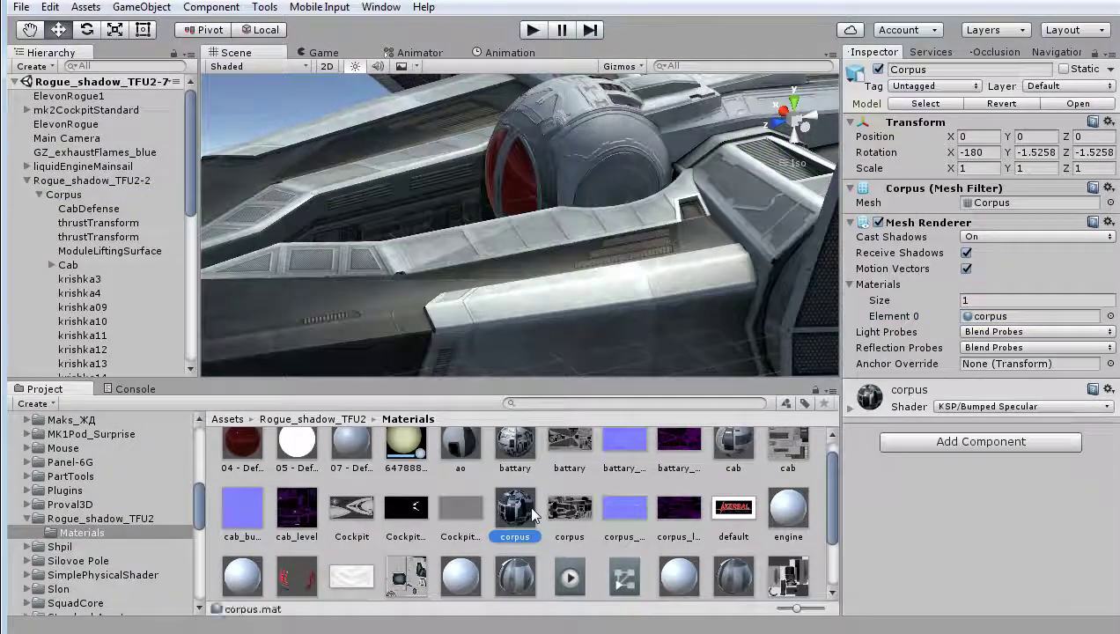
{"action": "left_click", "coordinate": [1107, 130]}
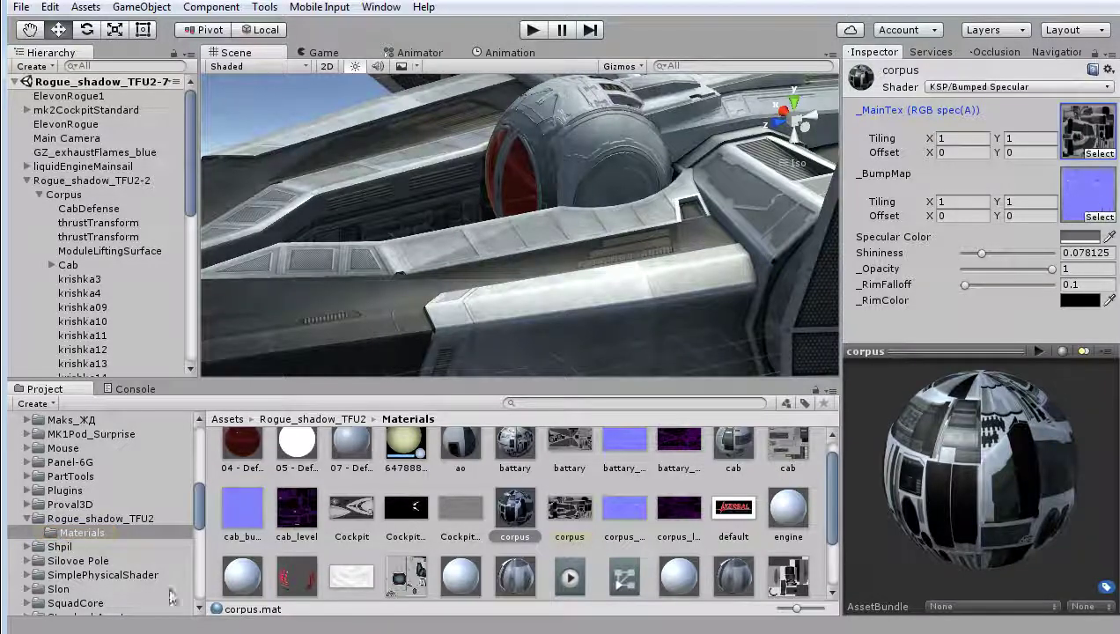
{"action": "left_click", "coordinate": [1089, 139]}
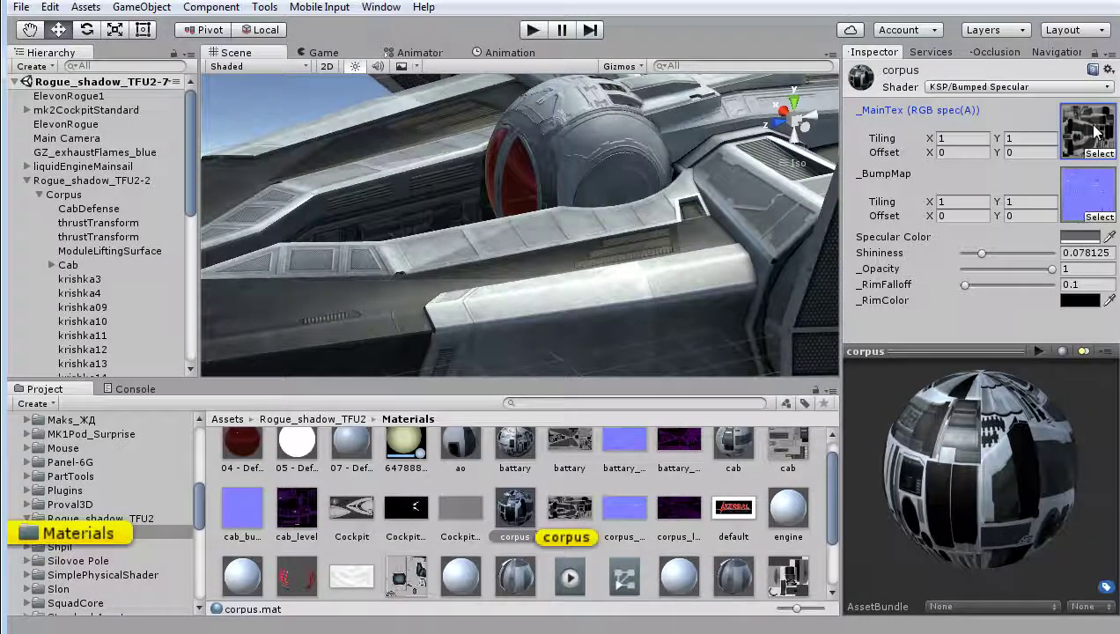
{"action": "left_click", "coordinate": [570, 510]}
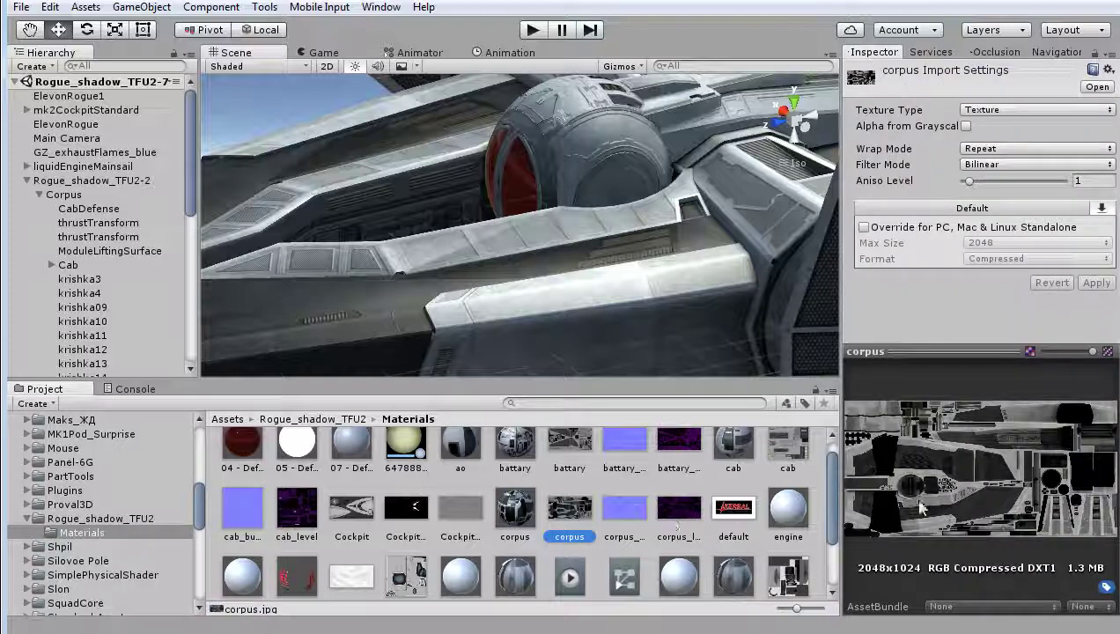
Confirm corpus_bump is a 2048x1024 Normal map with Trilinear filtering, then reselect the ship root
{"action": "left_click", "coordinate": [505, 519]}
{"action": "left_click", "coordinate": [1074, 183]}
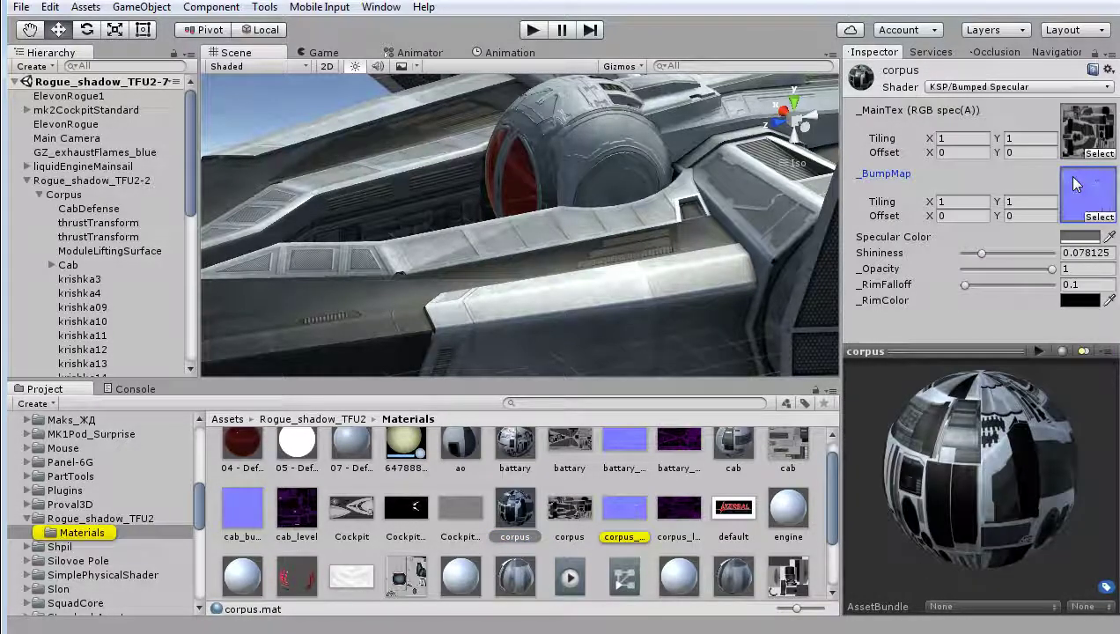
{"action": "left_click", "coordinate": [625, 508]}
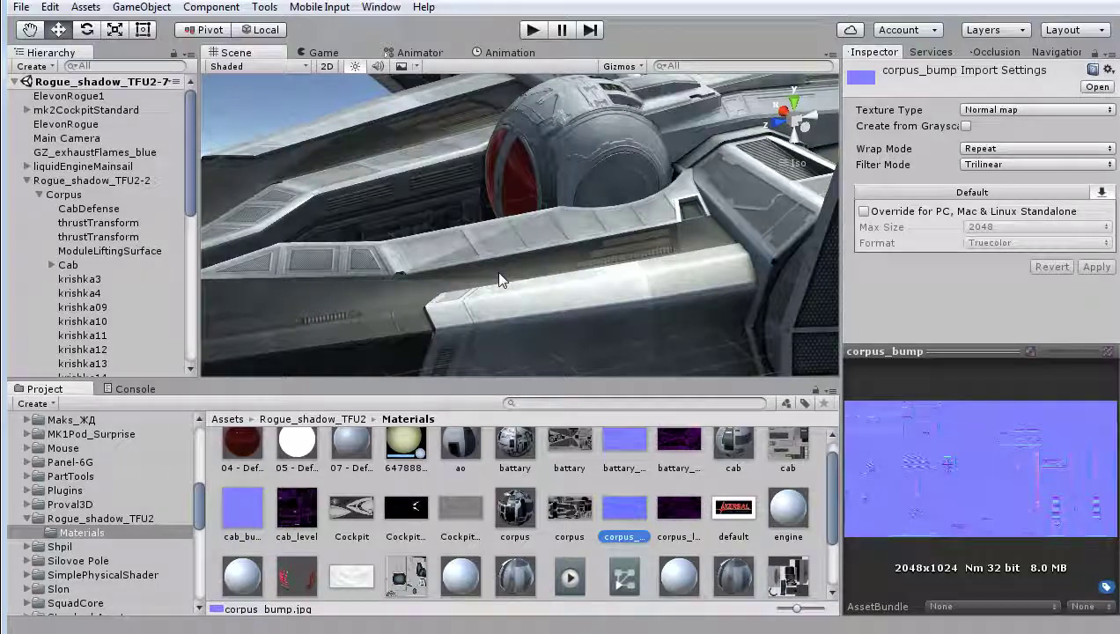
{"action": "left_click", "coordinate": [76, 184]}
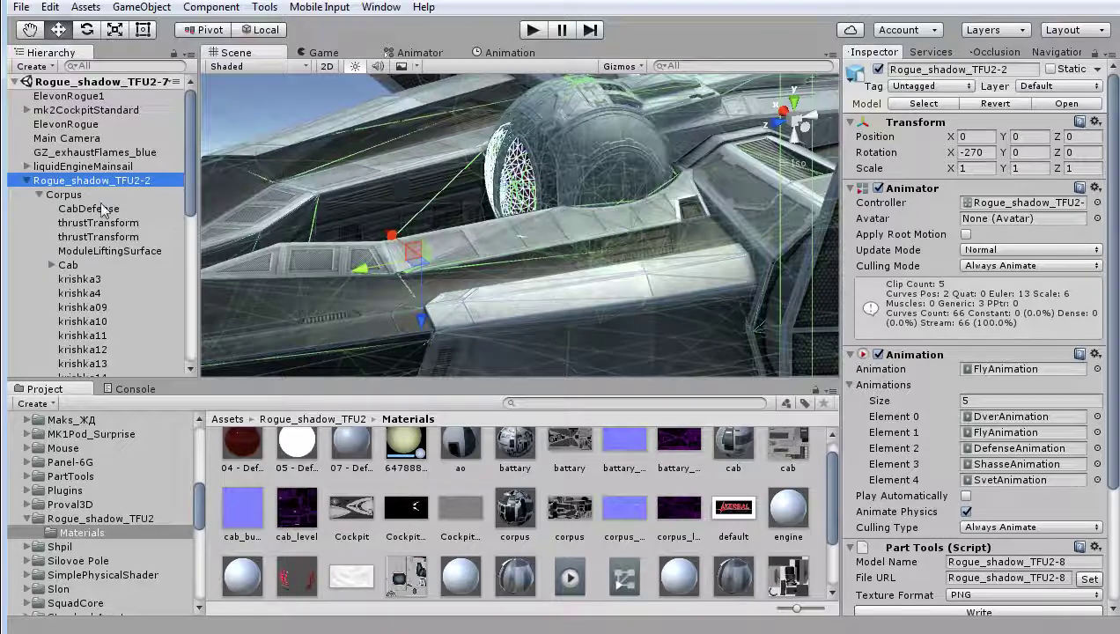
Check Corpus and the CabDefense cockpit, frame the ship, and show the FlyAnimation rotation keyframes
{"action": "left_click", "coordinate": [61, 195]}
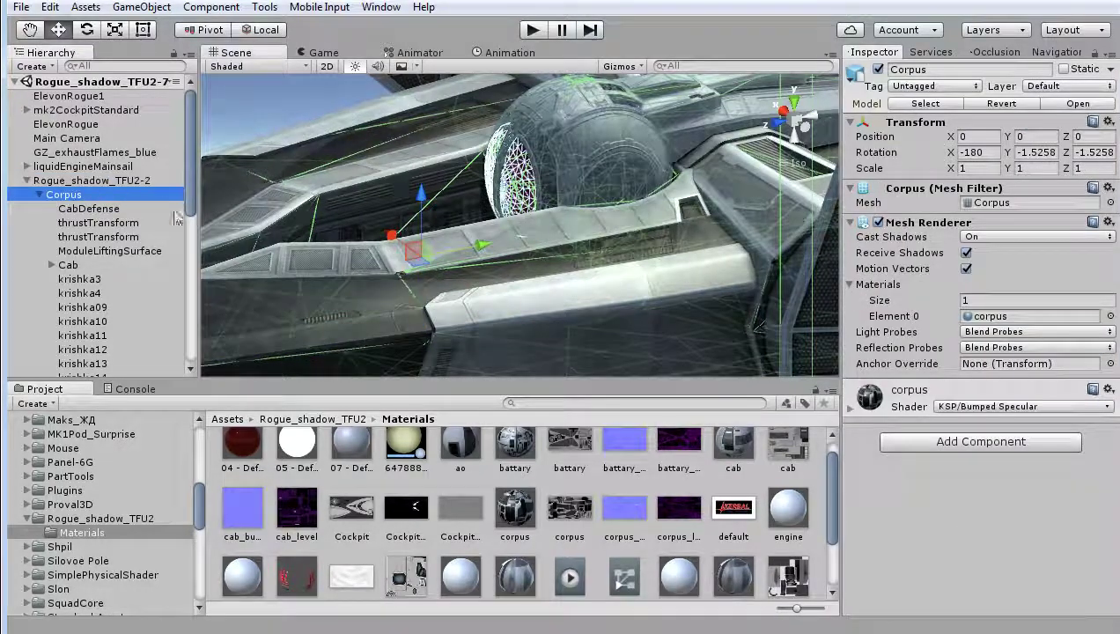
{"action": "left_click", "coordinate": [92, 180]}
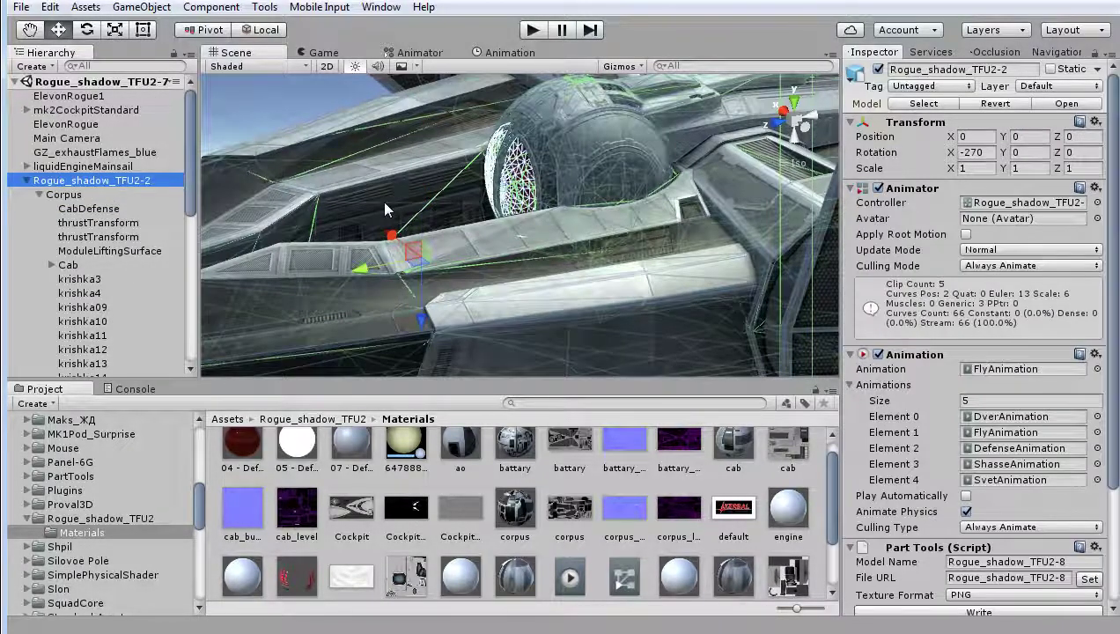
{"action": "left_click_drag", "start_coordinate": [381, 201], "coordinate": [208, 215], "text": "alt"}
{"action": "left_click", "coordinate": [74, 196]}
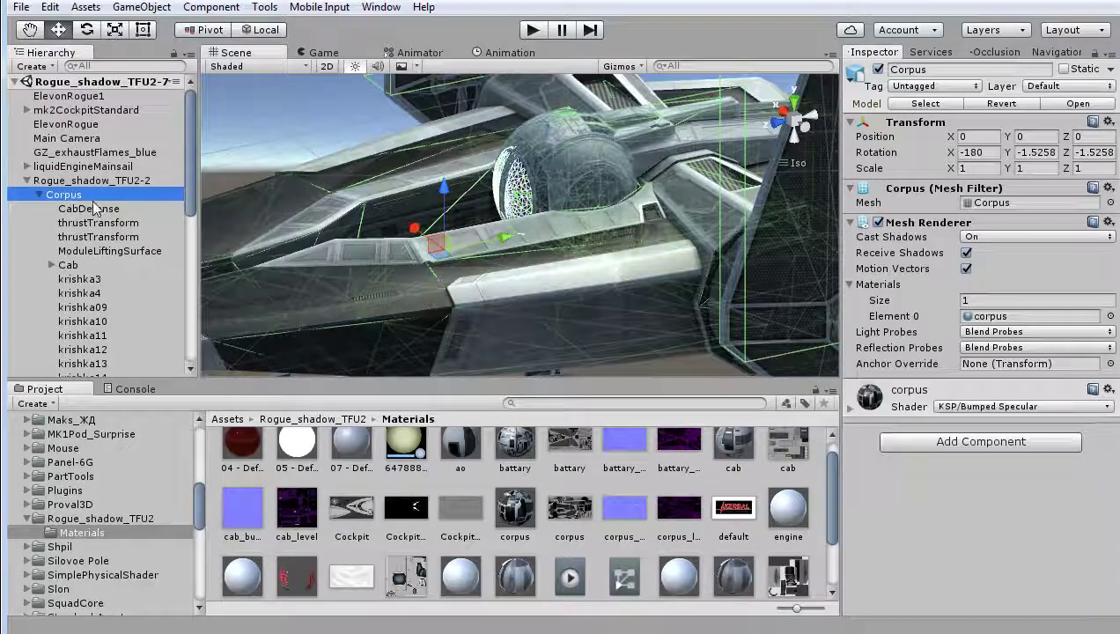
{"action": "left_click", "coordinate": [88, 209]}
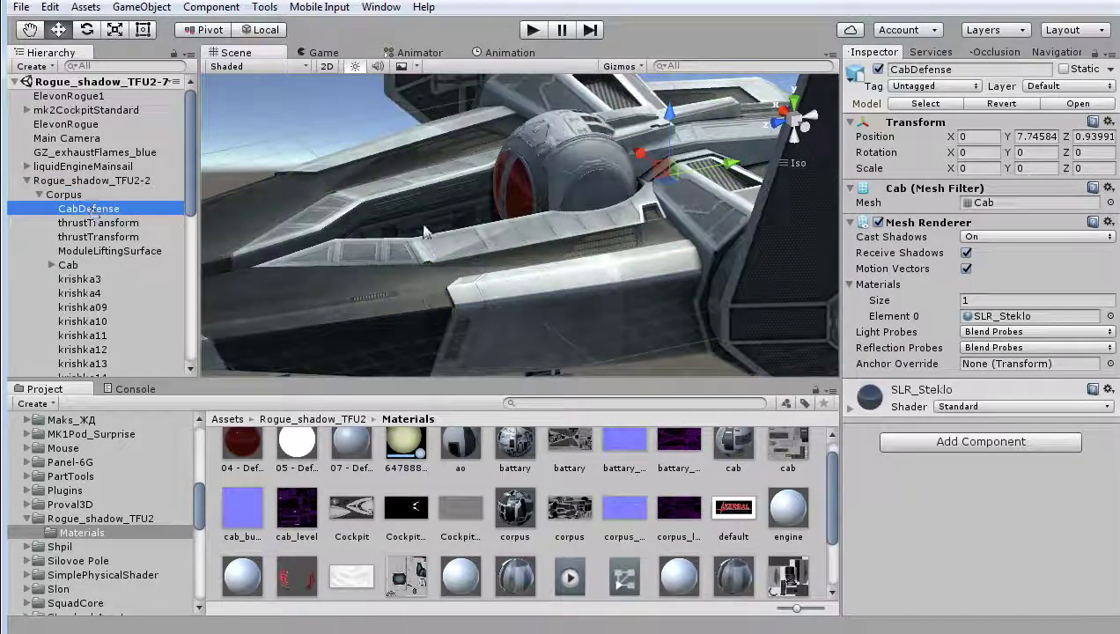
{"action": "scroll", "coordinate": [437, 247], "scroll_direction": "down", "scroll_amount": 5}
{"action": "middle_click", "coordinate": [515, 245]}
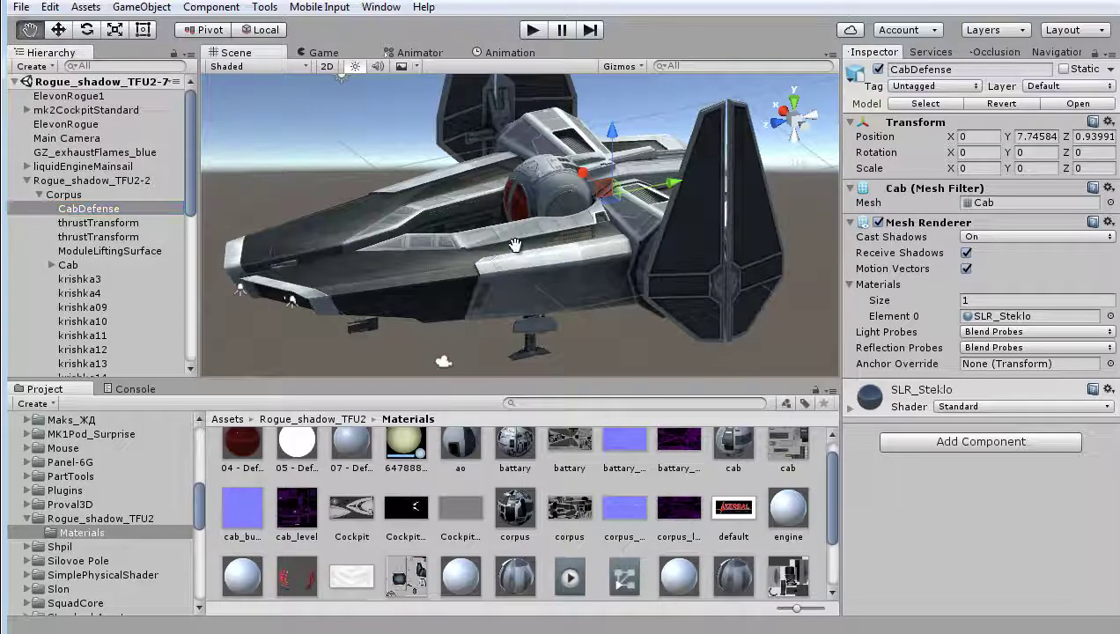
{"action": "middle_click_drag", "start_coordinate": [515, 245], "coordinate": [548, 252]}
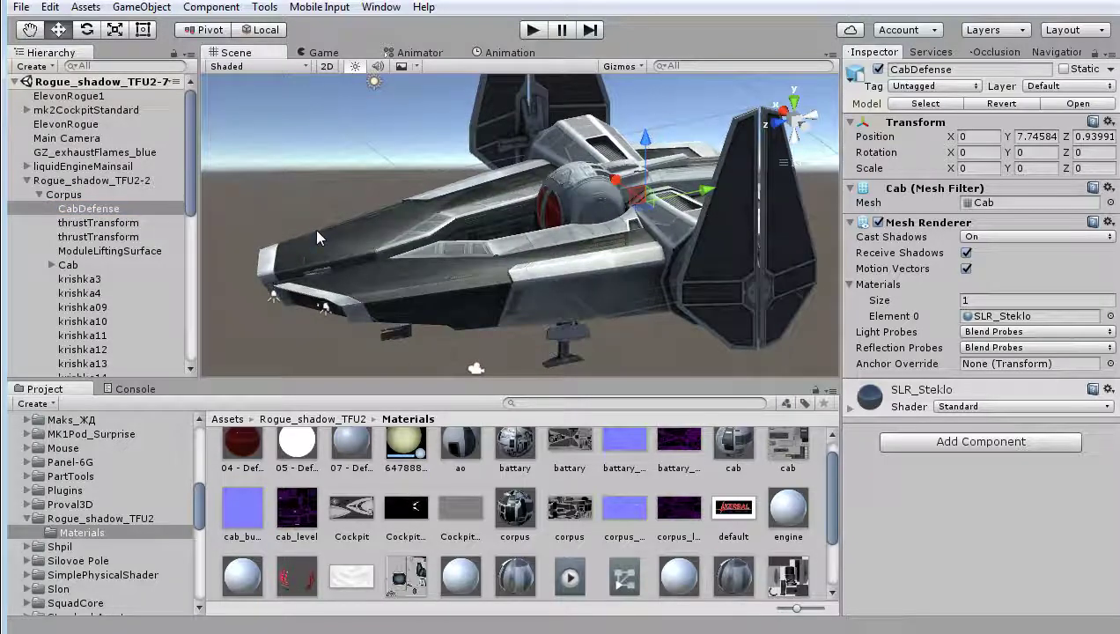
{"action": "left_click", "coordinate": [510, 53]}
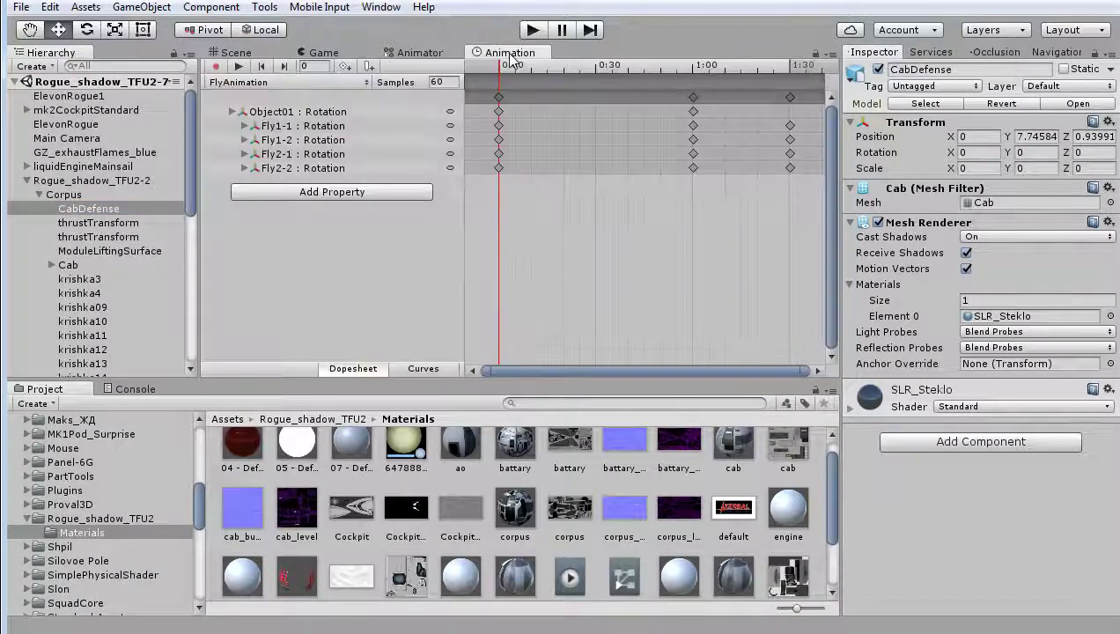
Preview the DefenseAnimation clip's cab and collider scaling in a floating timeline, stop recording, and close it
{"action": "left_click", "coordinate": [270, 81]}
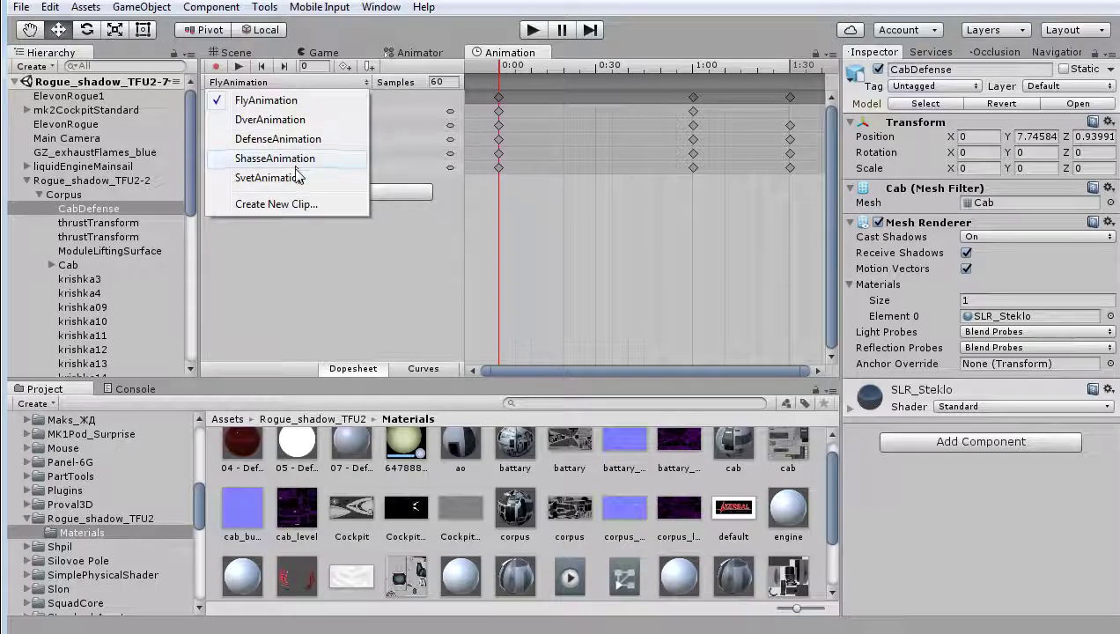
{"action": "left_click", "coordinate": [290, 139]}
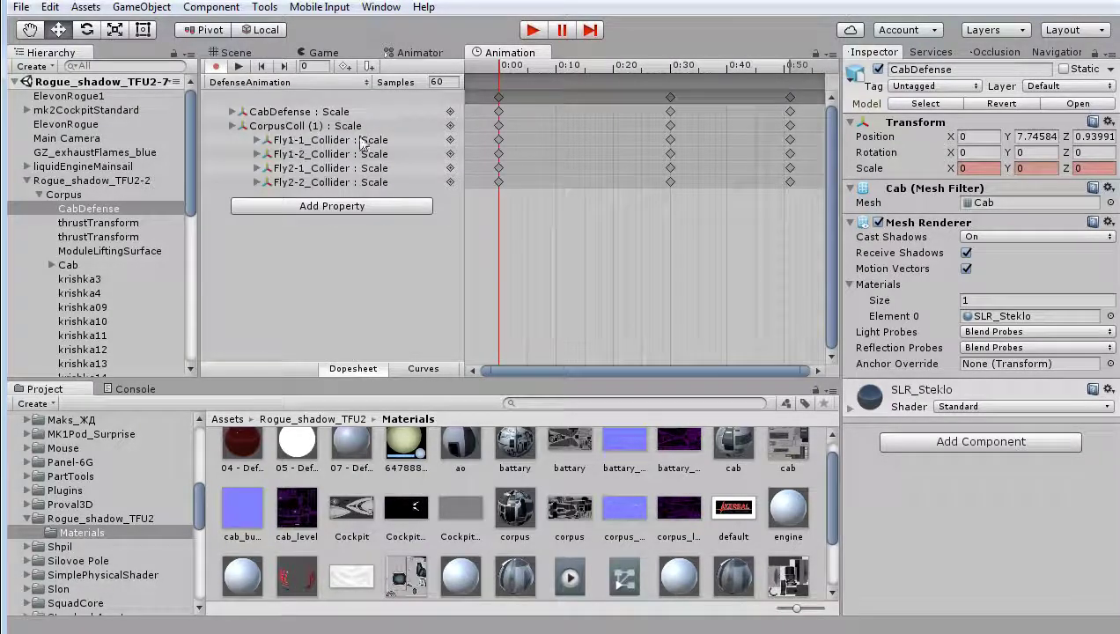
{"action": "left_click_drag", "start_coordinate": [493, 53], "coordinate": [491, 498]}
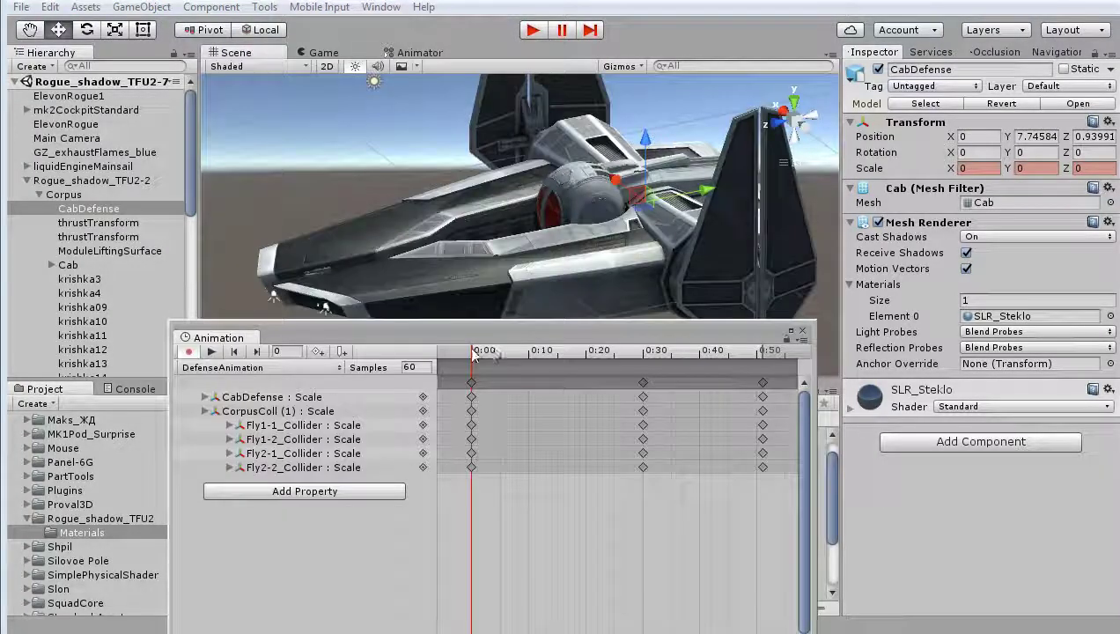
{"action": "left_click_drag", "start_coordinate": [493, 356], "coordinate": [727, 361]}
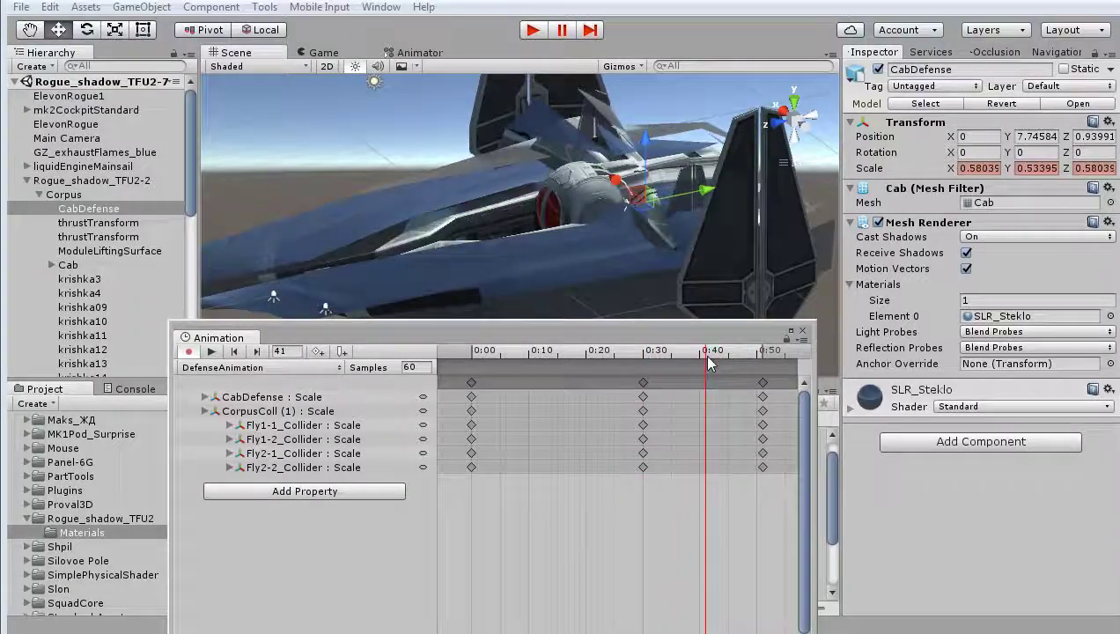
{"action": "left_click", "coordinate": [187, 353]}
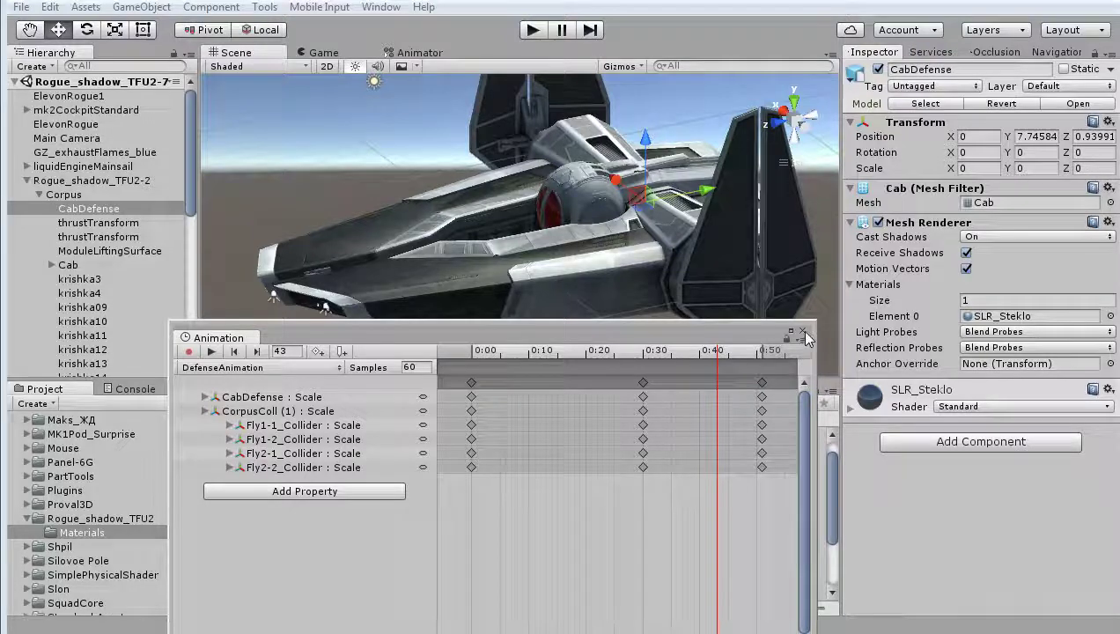
{"action": "left_click", "coordinate": [802, 333]}
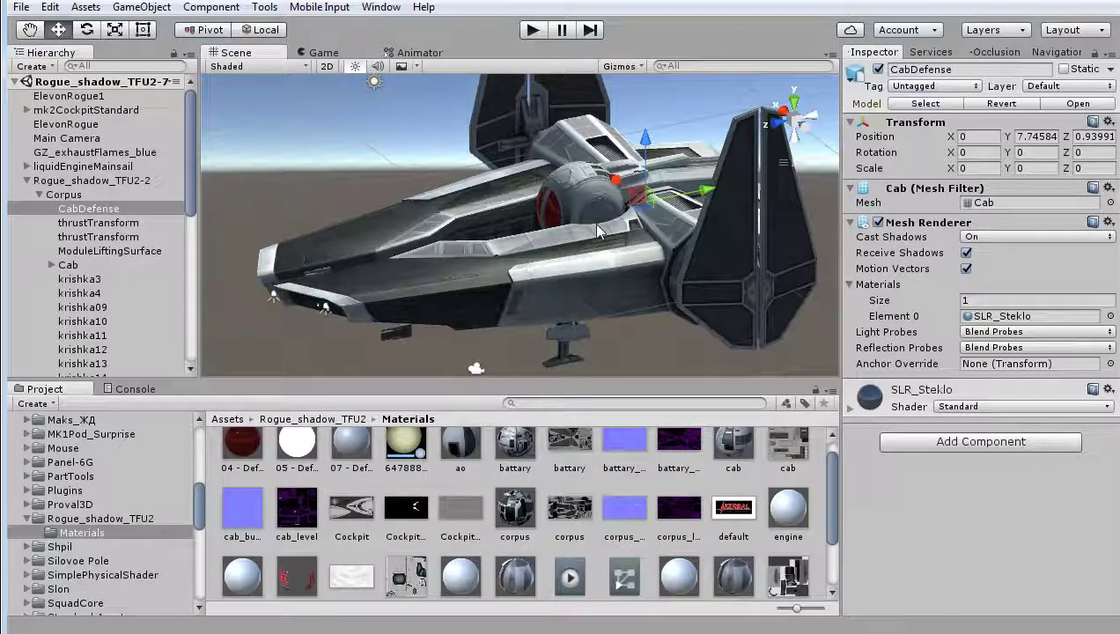
Toggle the Corpus hull's Mesh Renderer off and on, frame CabDefense, and view the Animator state graph
{"action": "scroll", "coordinate": [451, 234], "scroll_direction": "up", "scroll_amount": 2}
{"action": "scroll", "coordinate": [451, 234], "scroll_direction": "up", "scroll_amount": 2}
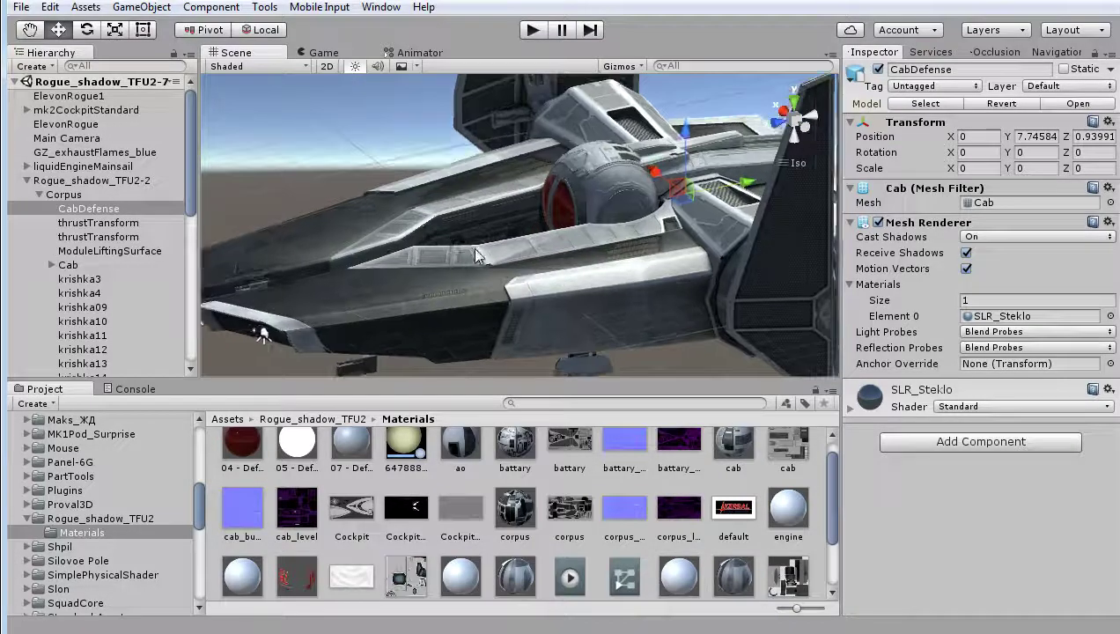
{"action": "left_click_drag", "start_coordinate": [478, 259], "coordinate": [388, 243], "text": "alt"}
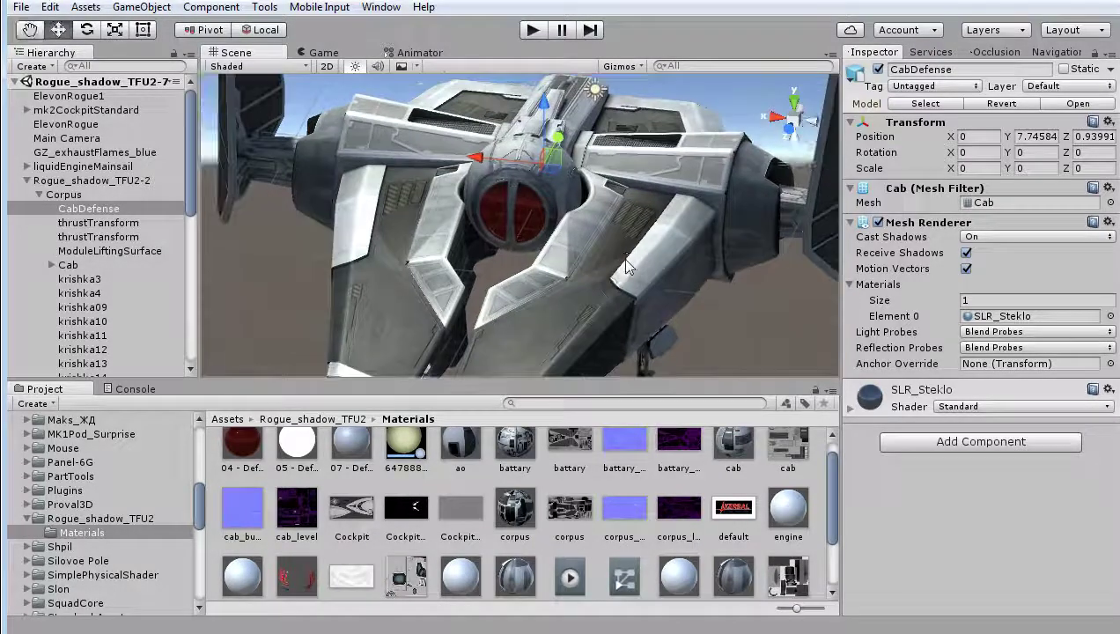
{"action": "left_click", "coordinate": [77, 195]}
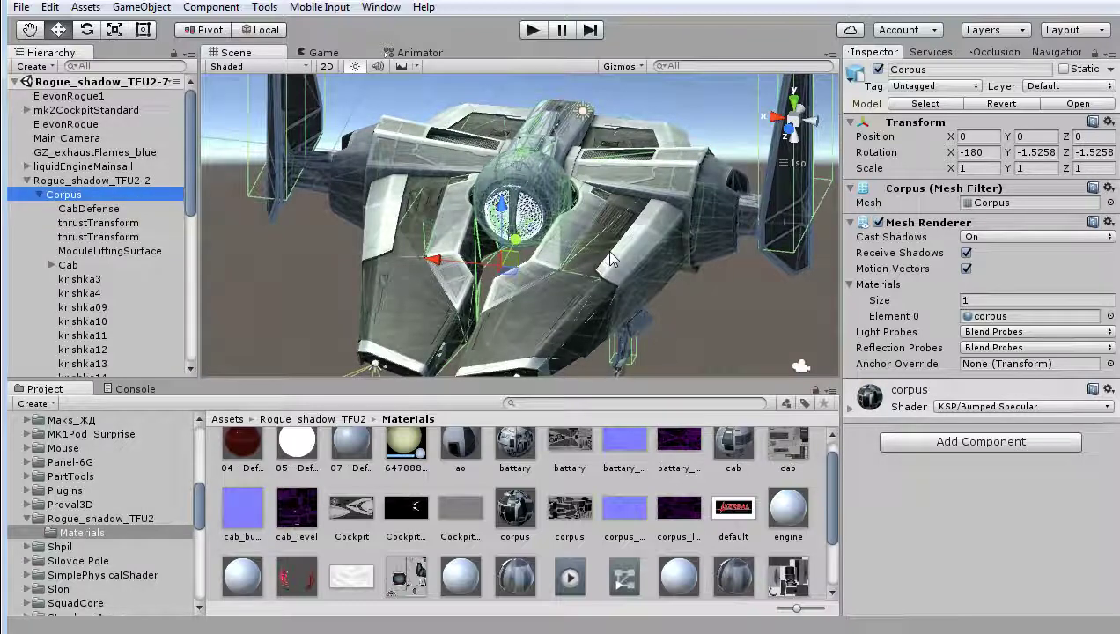
{"action": "mouse_move", "coordinate": [661, 276]}
{"action": "left_mouse_down", "text": "alt"}
{"action": "mouse_move", "coordinate": [760, 264]}
{"action": "mouse_move", "coordinate": [748, 262]}
{"action": "left_mouse_up", "text": "alt"}
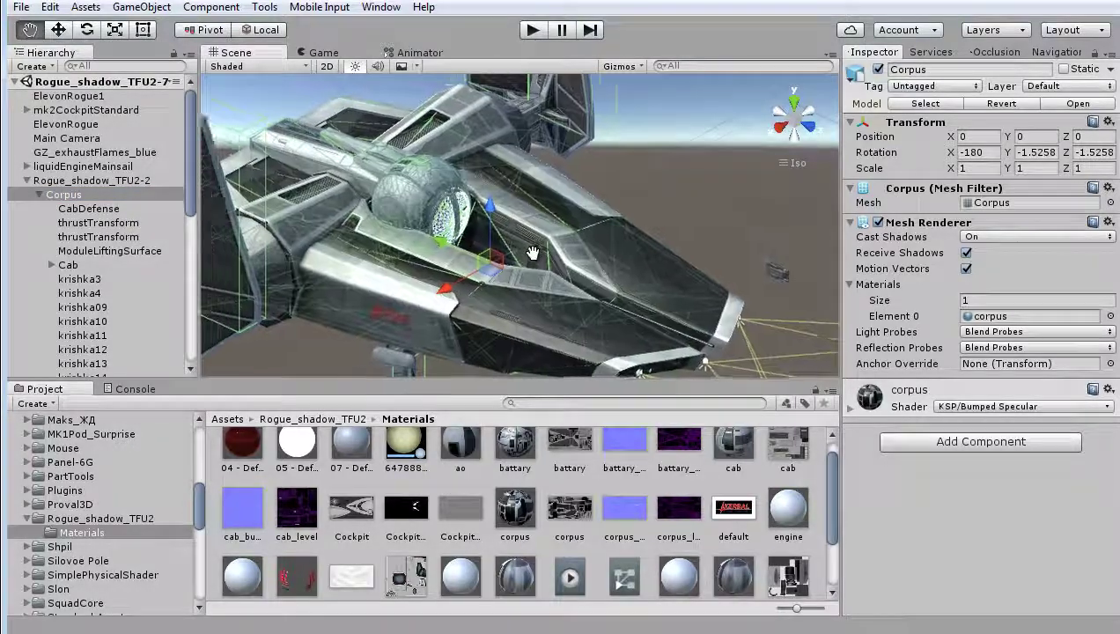
{"action": "left_click_drag", "start_coordinate": [669, 246], "coordinate": [603, 228], "text": "alt"}
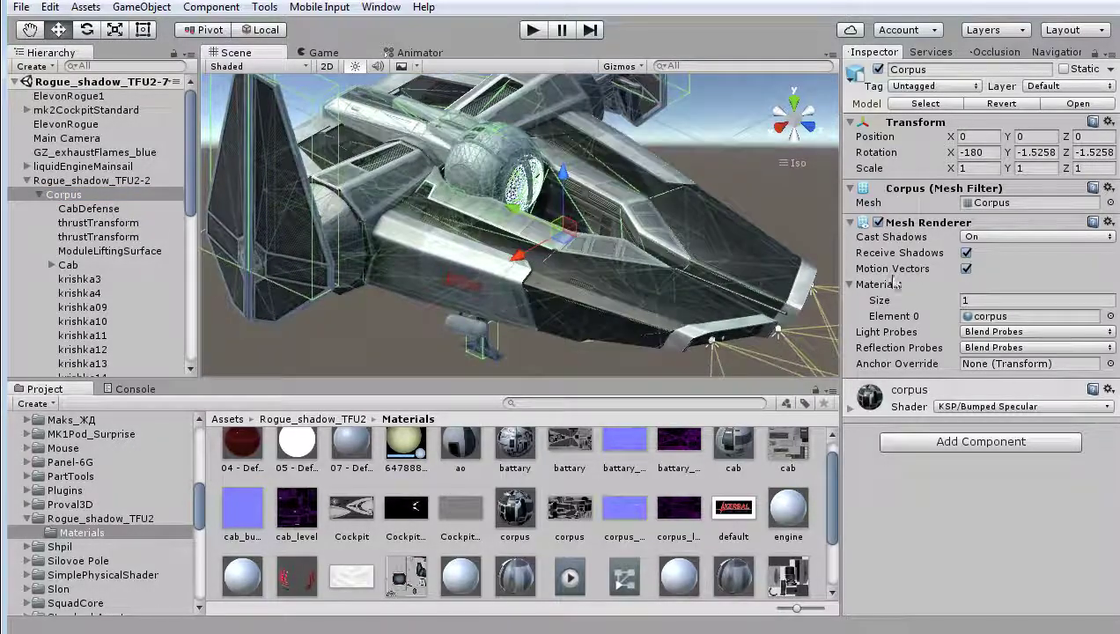
{"action": "left_click", "coordinate": [877, 223]}
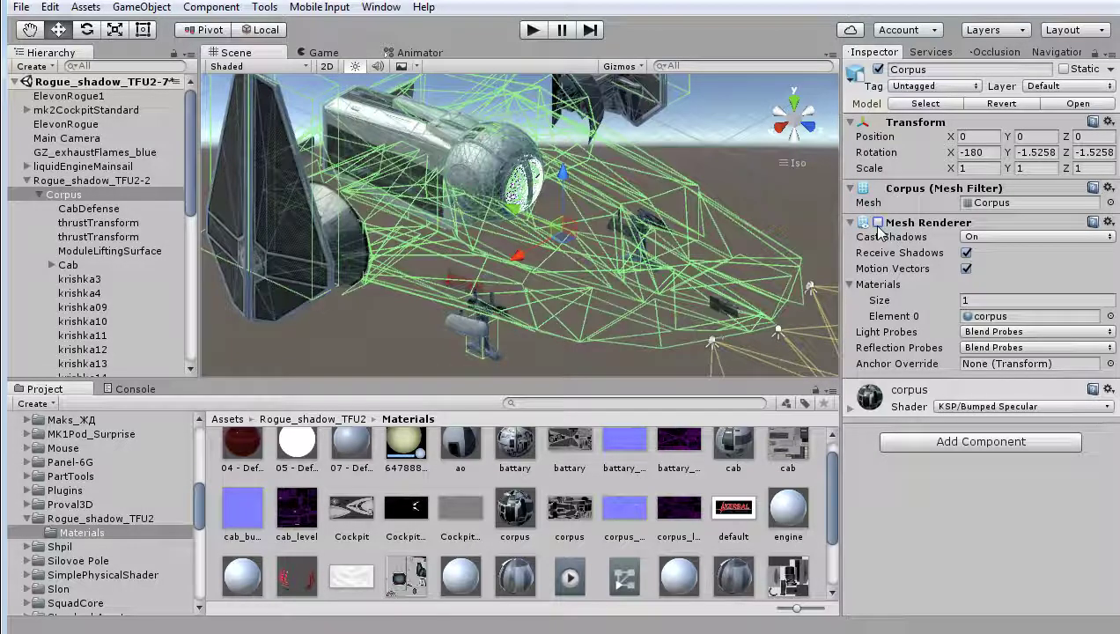
{"action": "left_click", "coordinate": [878, 222]}
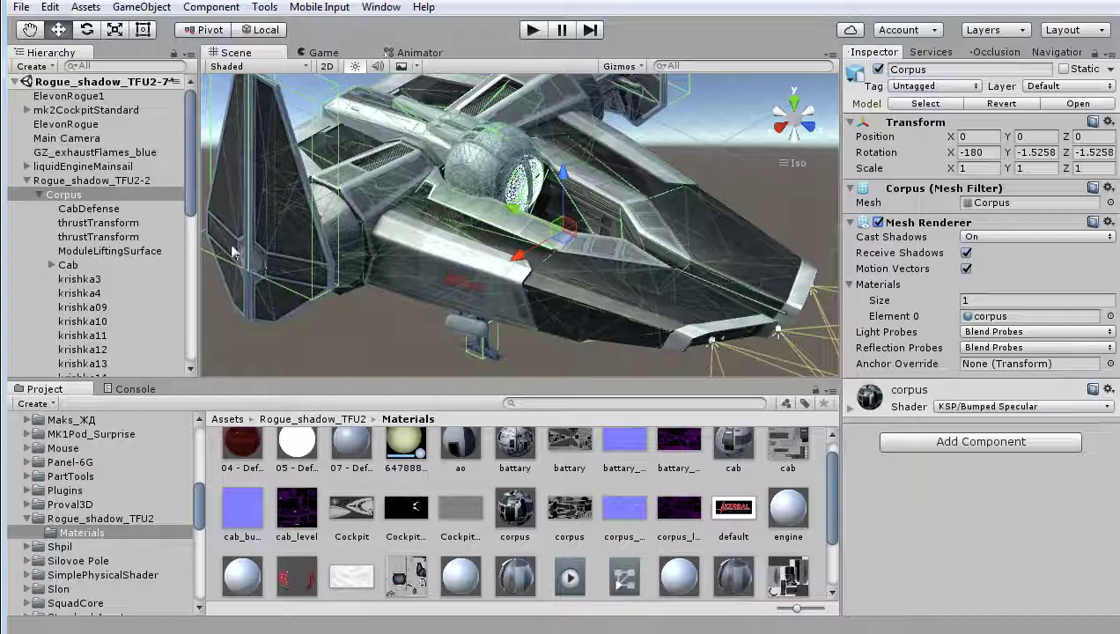
{"action": "double_click", "coordinate": [99, 214]}
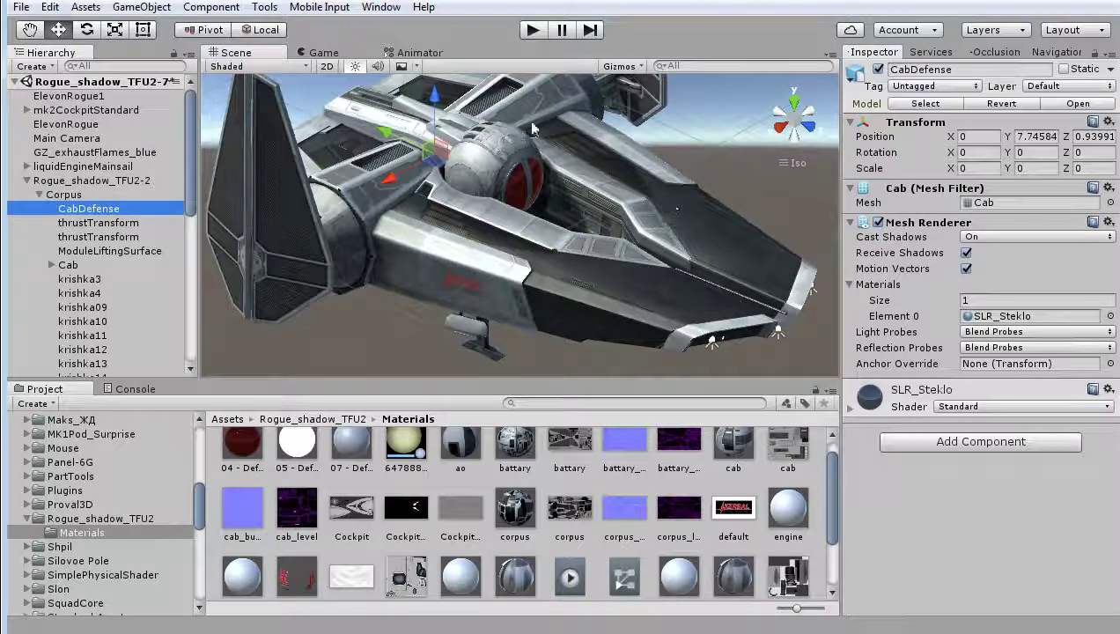
{"action": "left_click", "coordinate": [414, 53]}
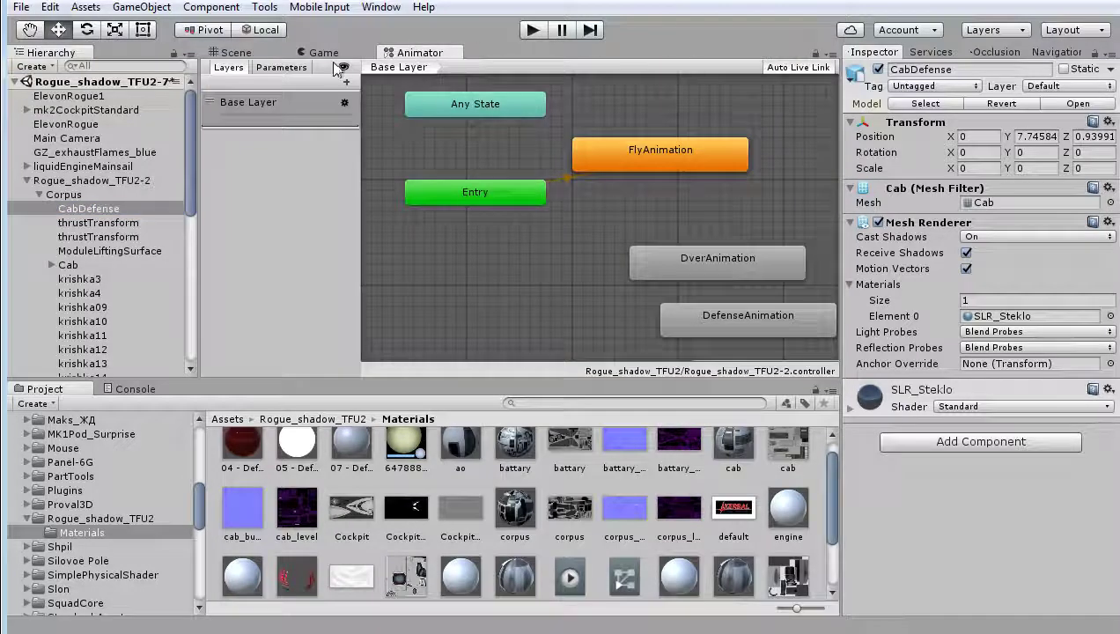
Back in the Scene view, select Rogue_shadow_TFU2-2 and add an Animation panel
{"action": "left_click", "coordinate": [229, 53]}
{"action": "left_click", "coordinate": [96, 181]}
{"action": "left_click", "coordinate": [830, 55]}
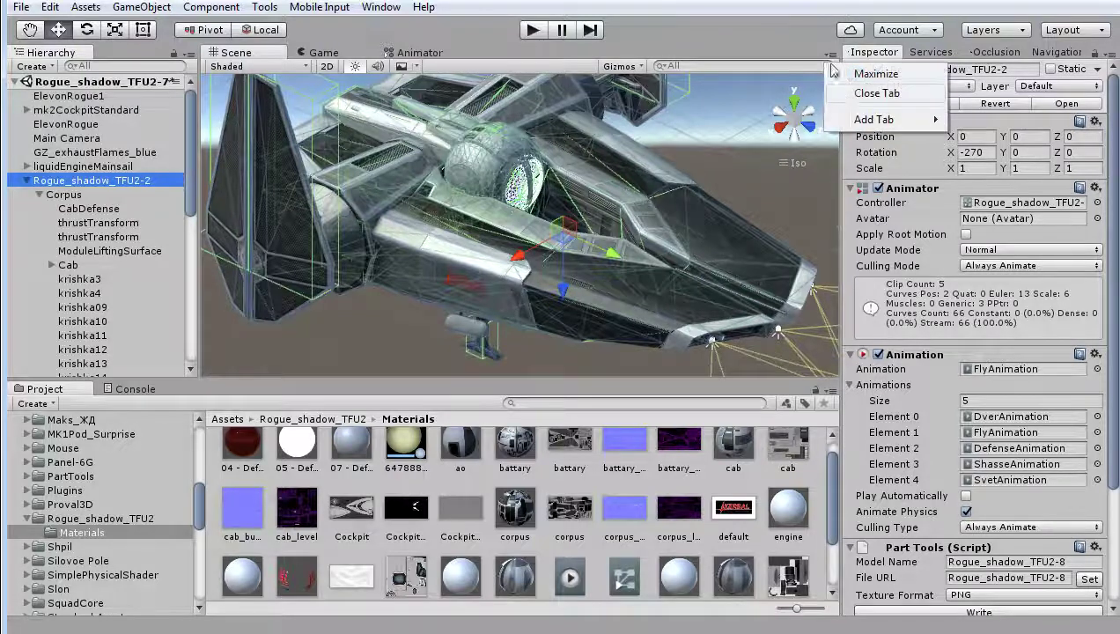
{"action": "mouse_move", "coordinate": [873, 120]}
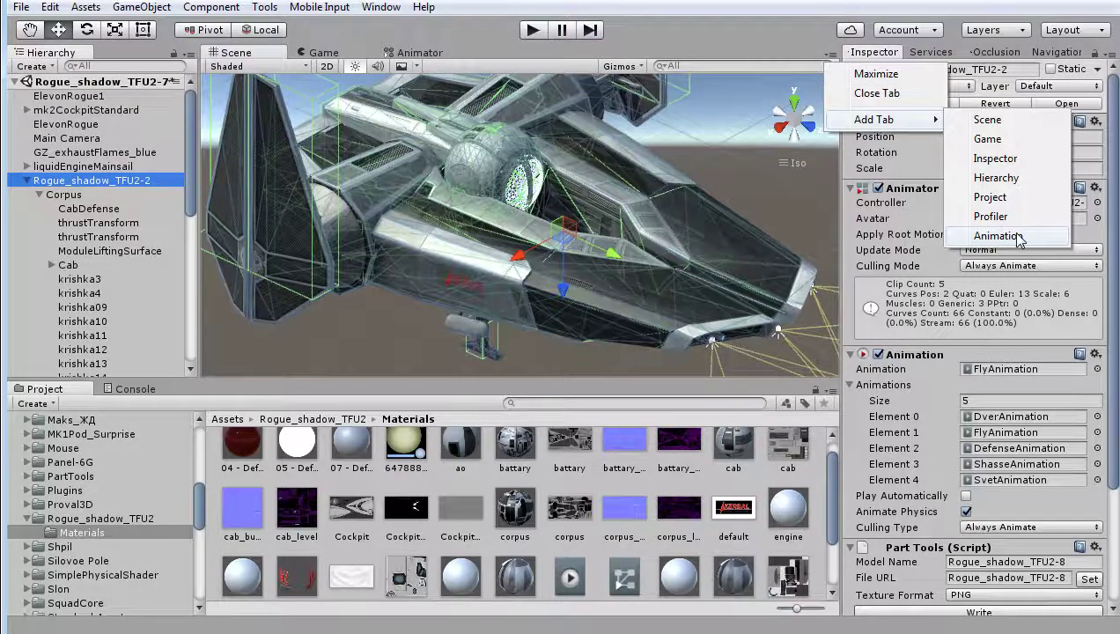
{"action": "left_click", "coordinate": [1019, 234]}
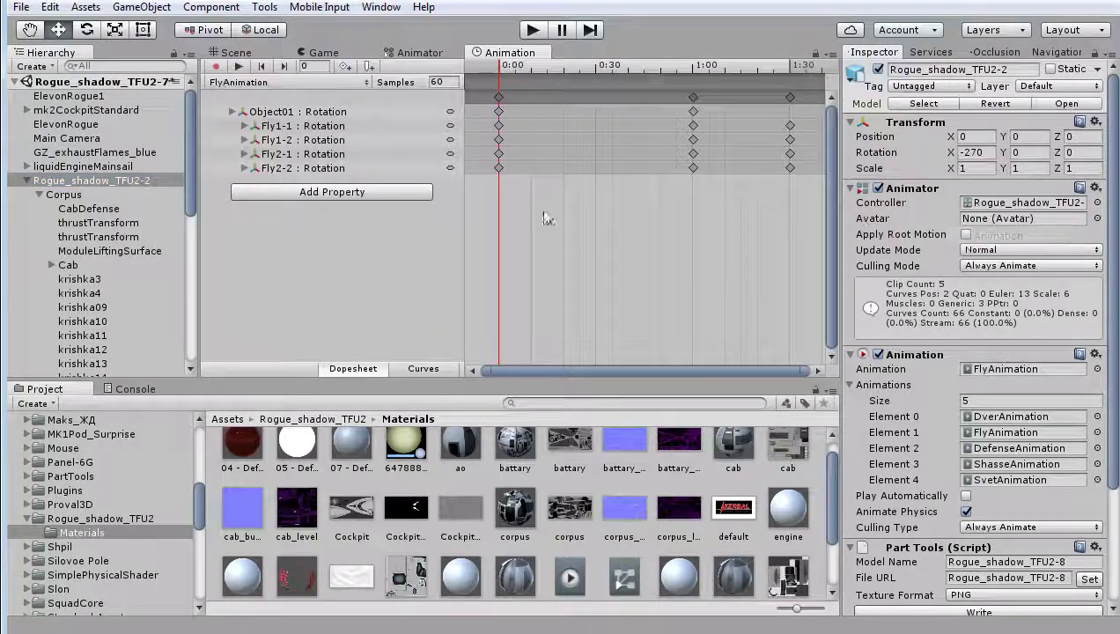
Switch to DefenseAnimation in a floating timeline and preview CabDefense scaling at frame 44
{"action": "left_click", "coordinate": [282, 82]}
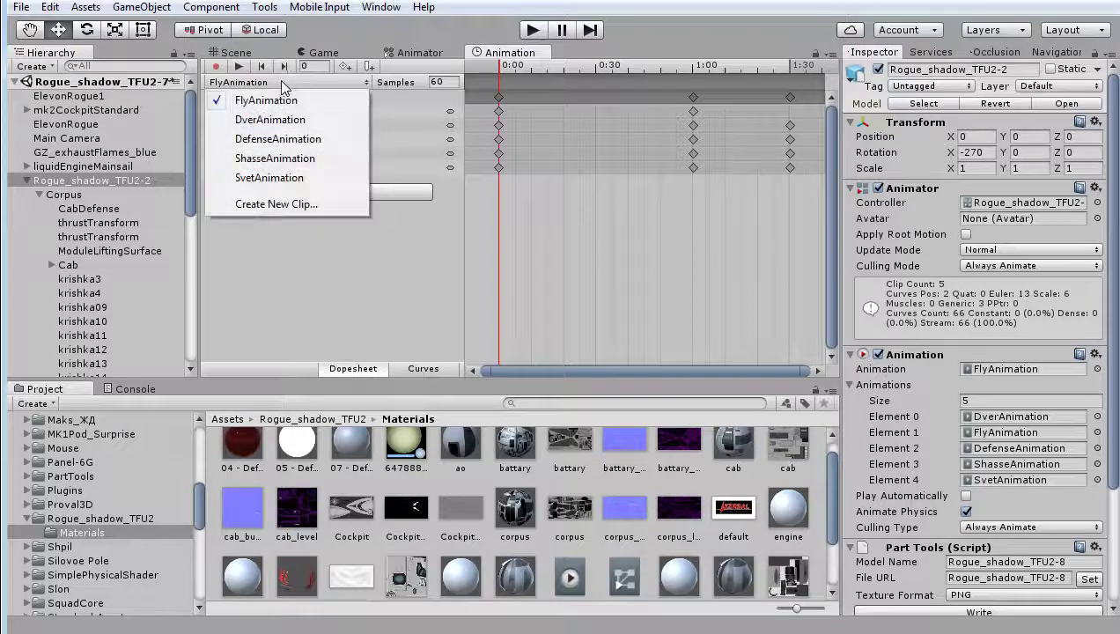
{"action": "left_click", "coordinate": [283, 141]}
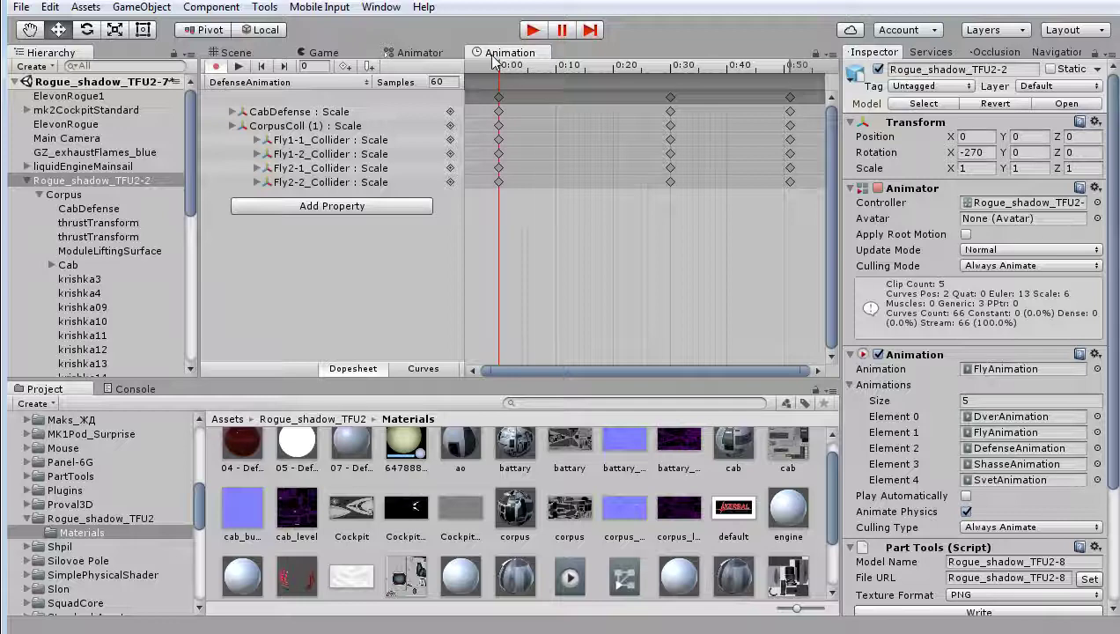
{"action": "left_click_drag", "start_coordinate": [494, 53], "coordinate": [351, 501]}
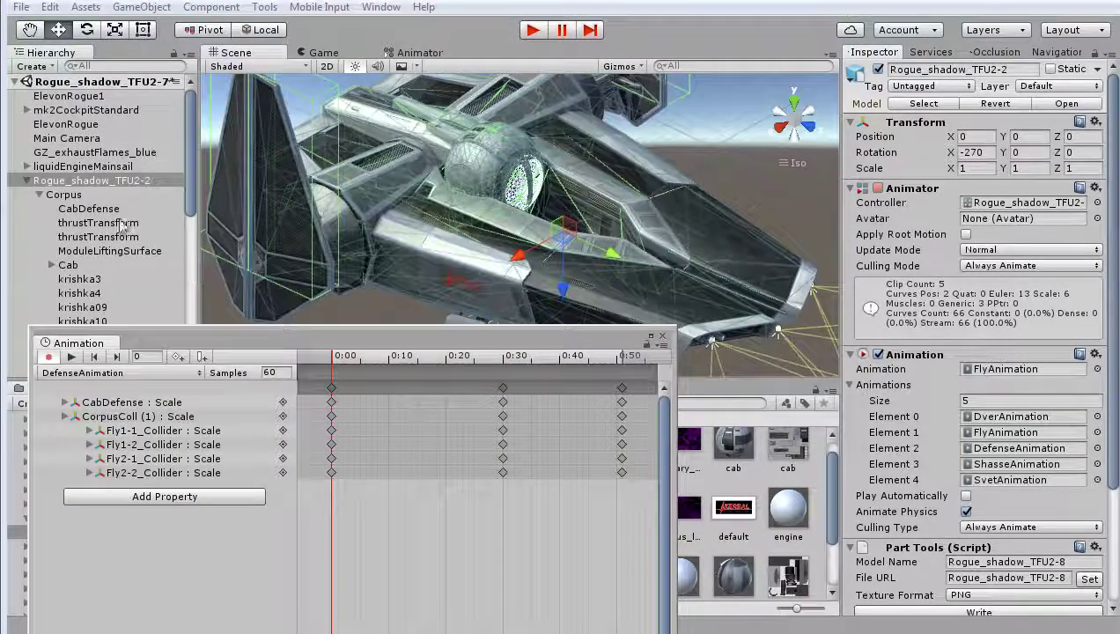
{"action": "left_click", "coordinate": [88, 209]}
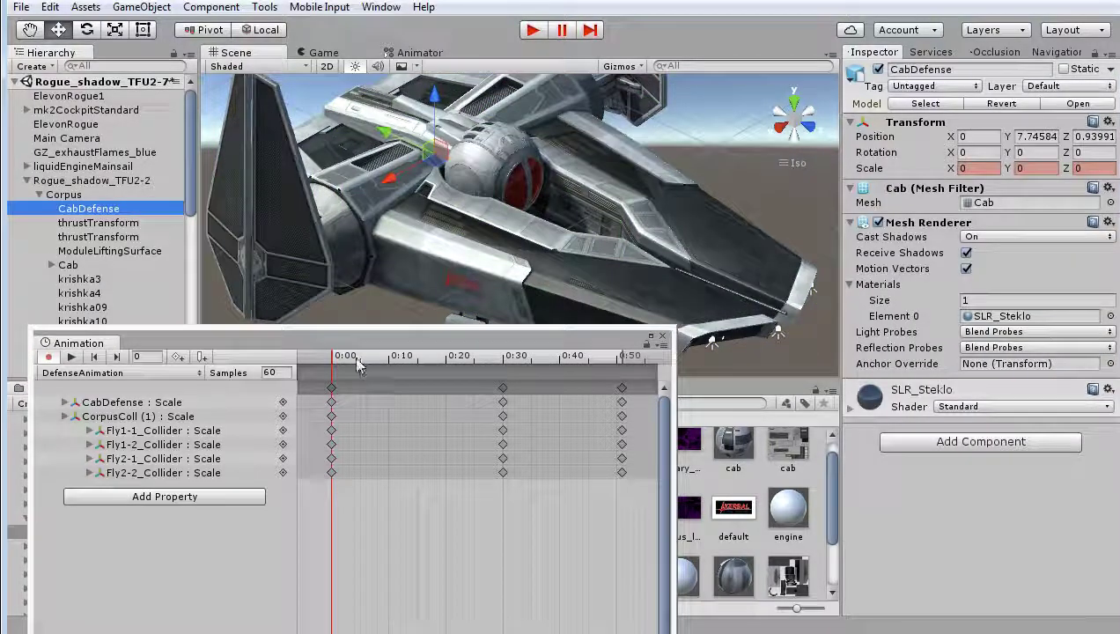
{"action": "left_click_drag", "start_coordinate": [497, 357], "coordinate": [584, 361]}
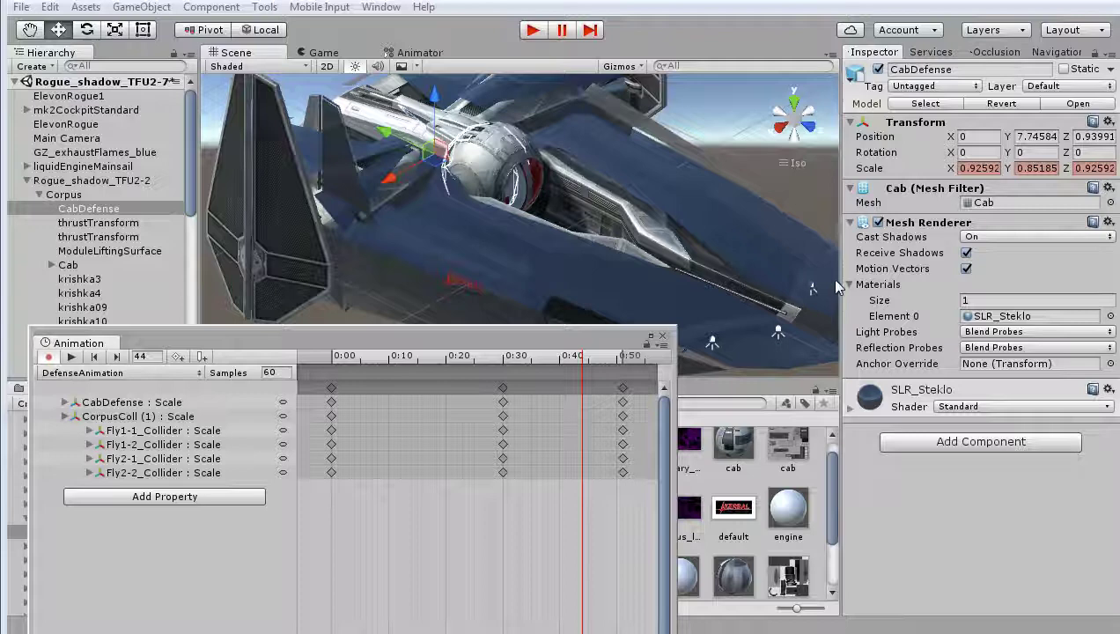
Leave record mode and dock the Animation timeline back beside the Scene view
{"action": "left_click", "coordinate": [50, 357]}
{"action": "left_click", "coordinate": [49, 356]}
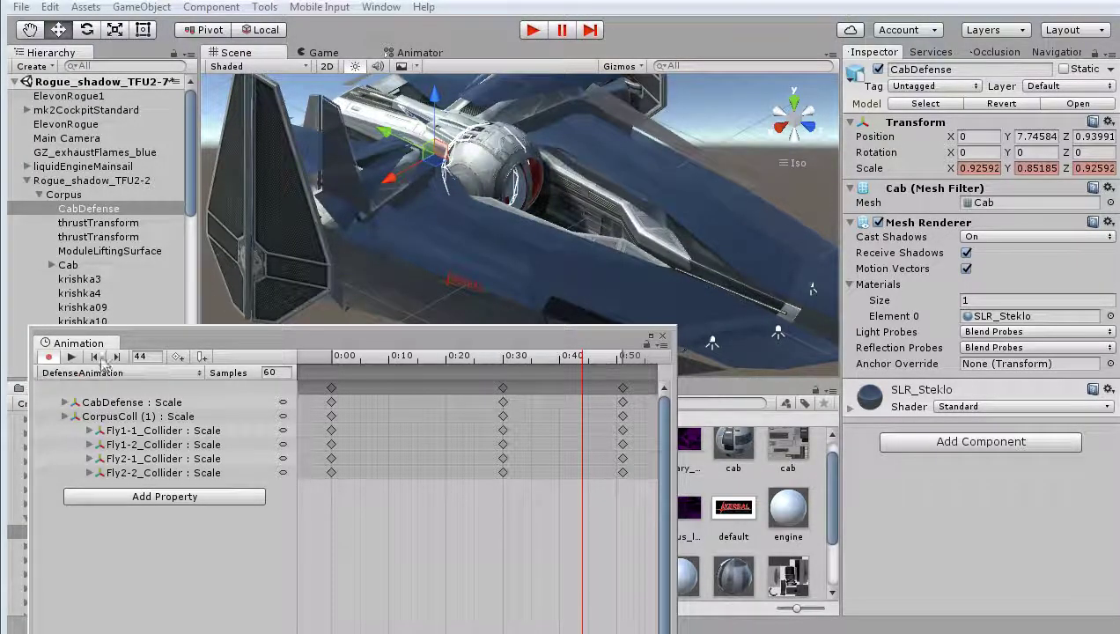
{"action": "left_click", "coordinate": [50, 357]}
{"action": "left_click_drag", "start_coordinate": [81, 350], "coordinate": [456, 71]}
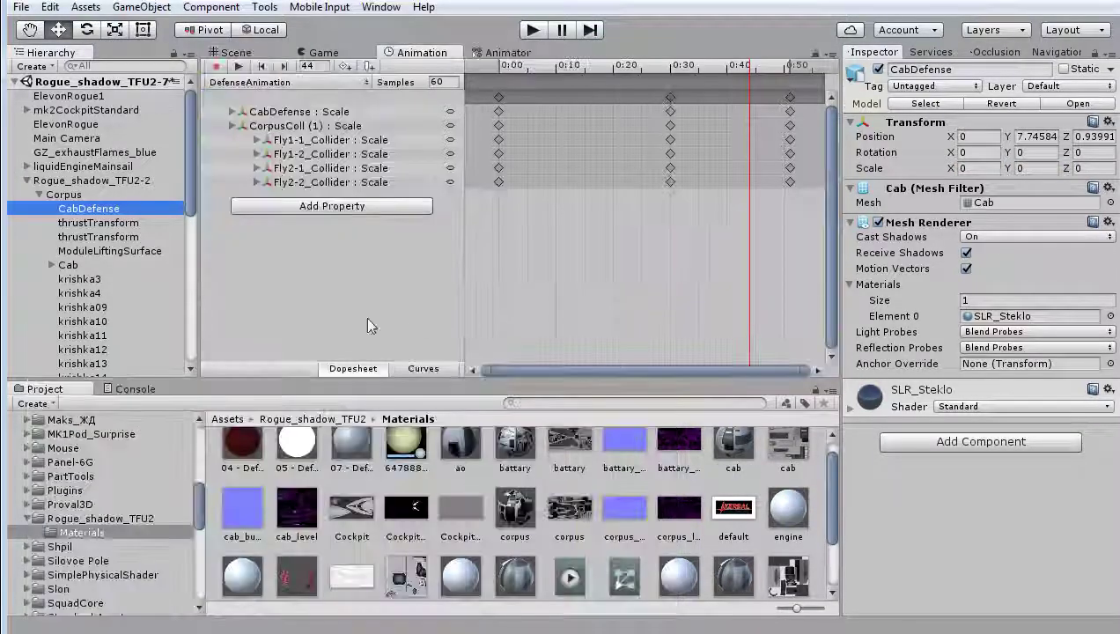
{"action": "left_click", "coordinate": [236, 53]}
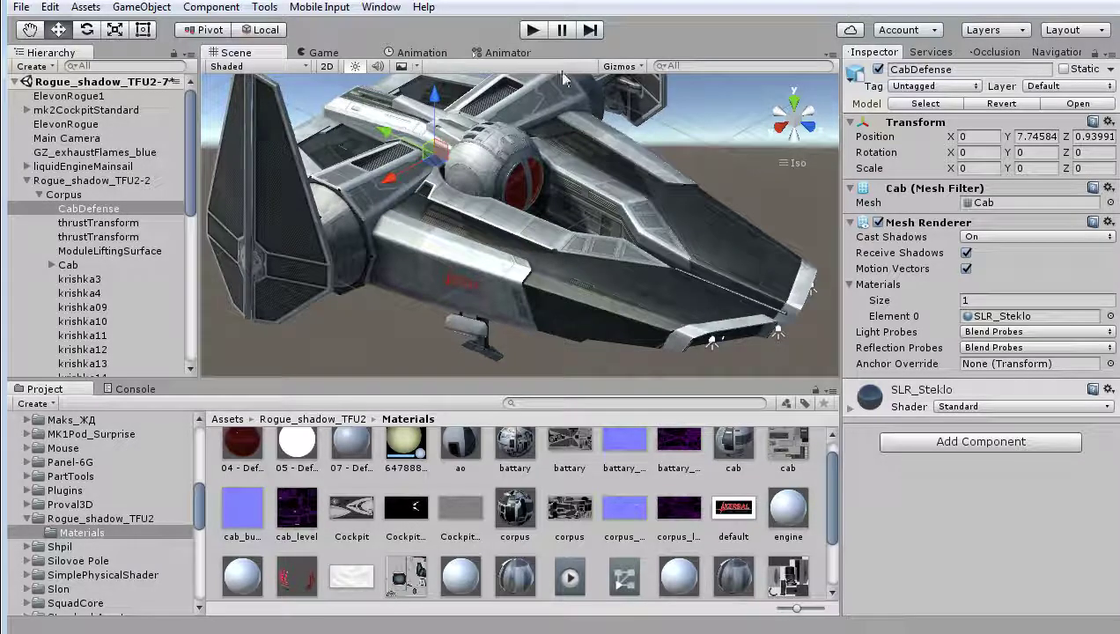
Orbit to the ship's rear and compare the first and second thrustTransform positions
{"action": "left_click_drag", "start_coordinate": [738, 287], "coordinate": [260, 247], "text": "alt"}
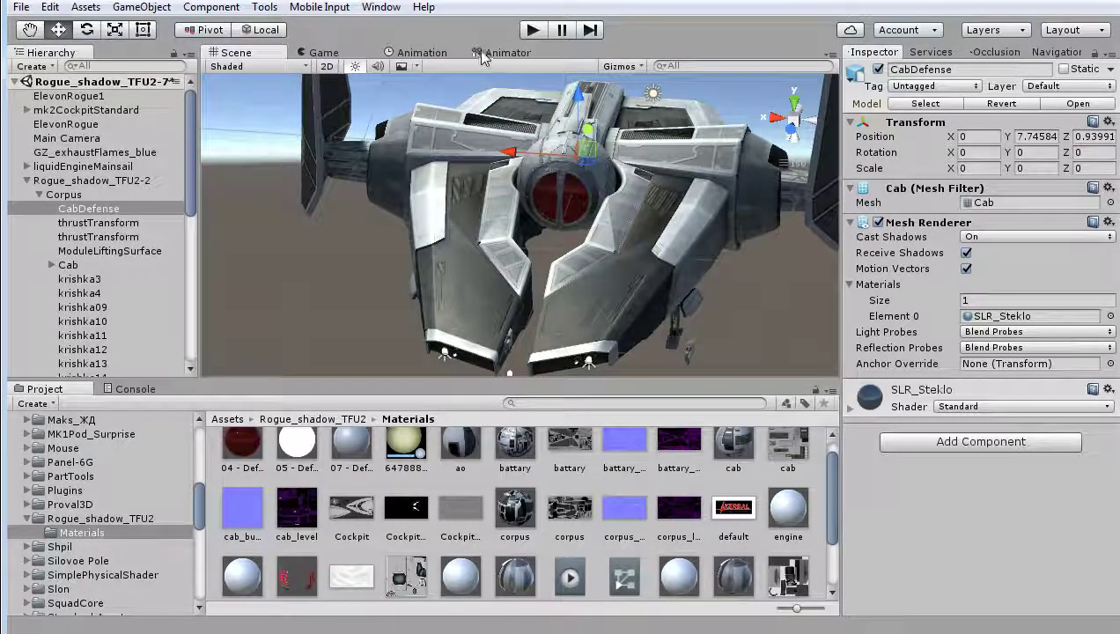
{"action": "left_click", "coordinate": [110, 237]}
{"action": "mouse_move", "coordinate": [206, 277]}
{"action": "left_mouse_down", "text": "alt"}
{"action": "mouse_move", "coordinate": [613, 204]}
{"action": "mouse_move", "coordinate": [660, 255]}
{"action": "mouse_move", "coordinate": [207, 227]}
{"action": "left_mouse_up", "text": "alt"}
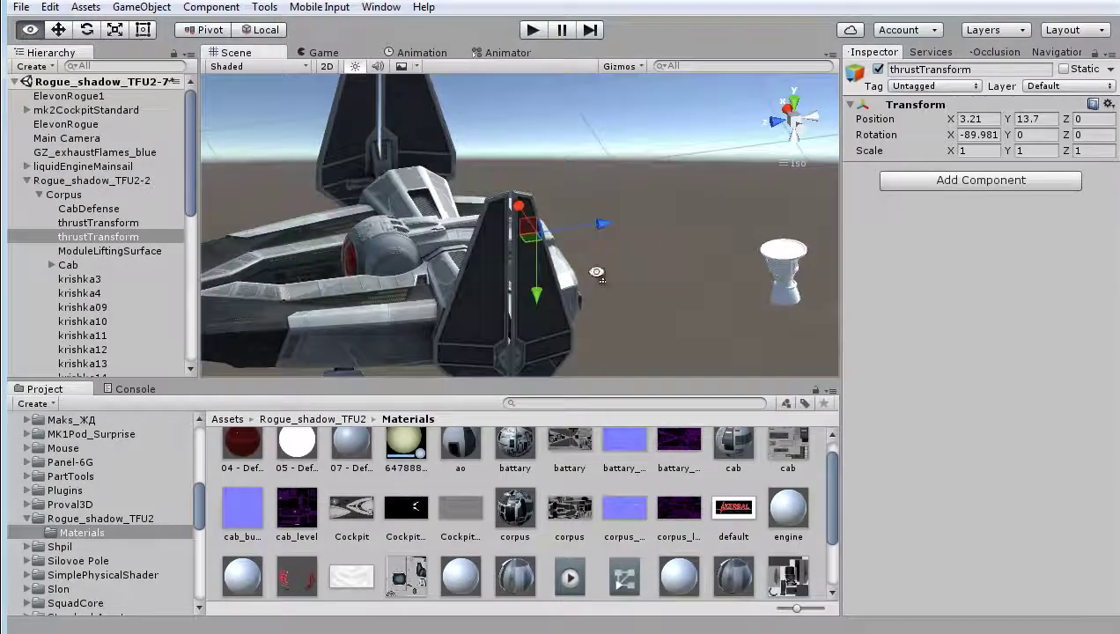
{"action": "left_click", "coordinate": [119, 225]}
{"action": "left_click", "coordinate": [118, 238]}
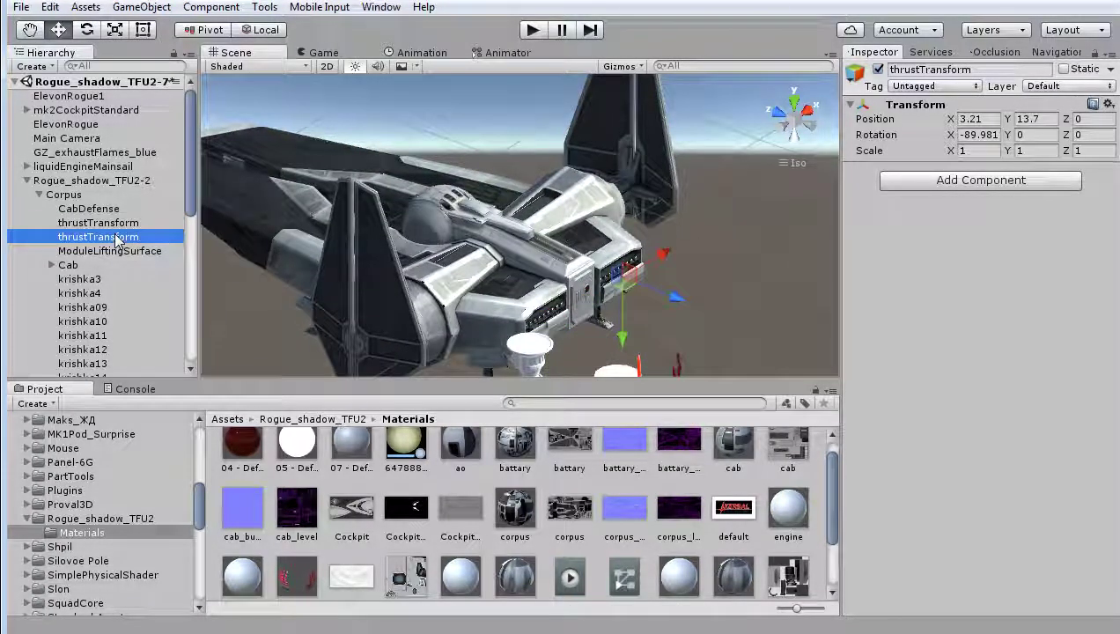
Inspect the lower thrustTransform at the origin from the side, then reselect the second one at X 3.21, Y 13.7
{"action": "scroll", "coordinate": [123, 264], "scroll_direction": "down", "scroll_amount": 3}
{"action": "scroll", "coordinate": [123, 264], "scroll_direction": "down", "scroll_amount": 3}
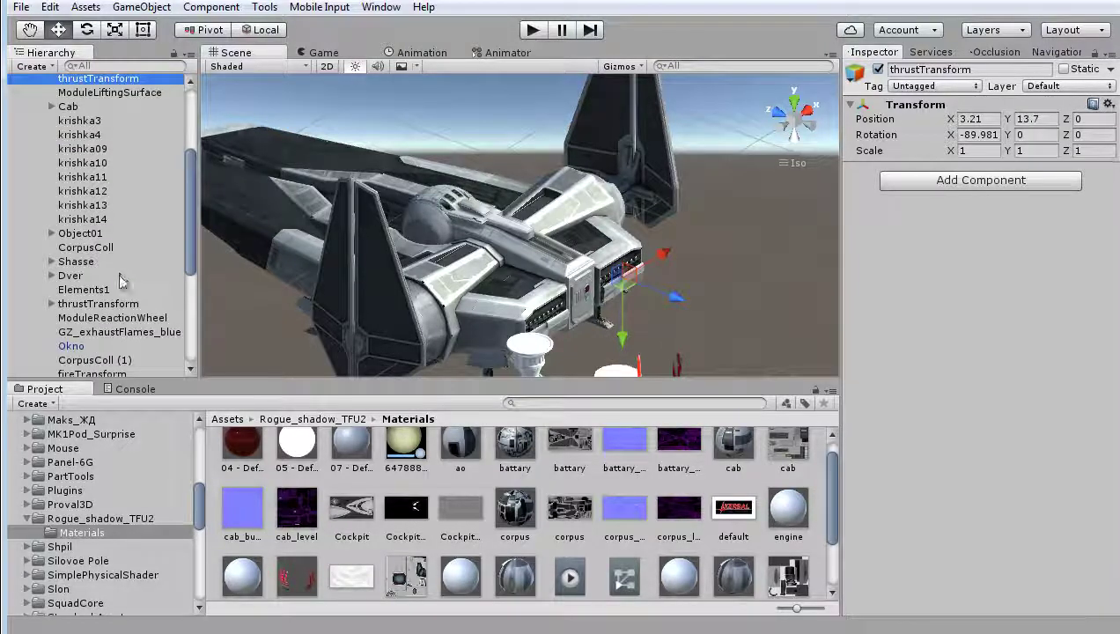
{"action": "left_click", "coordinate": [120, 304]}
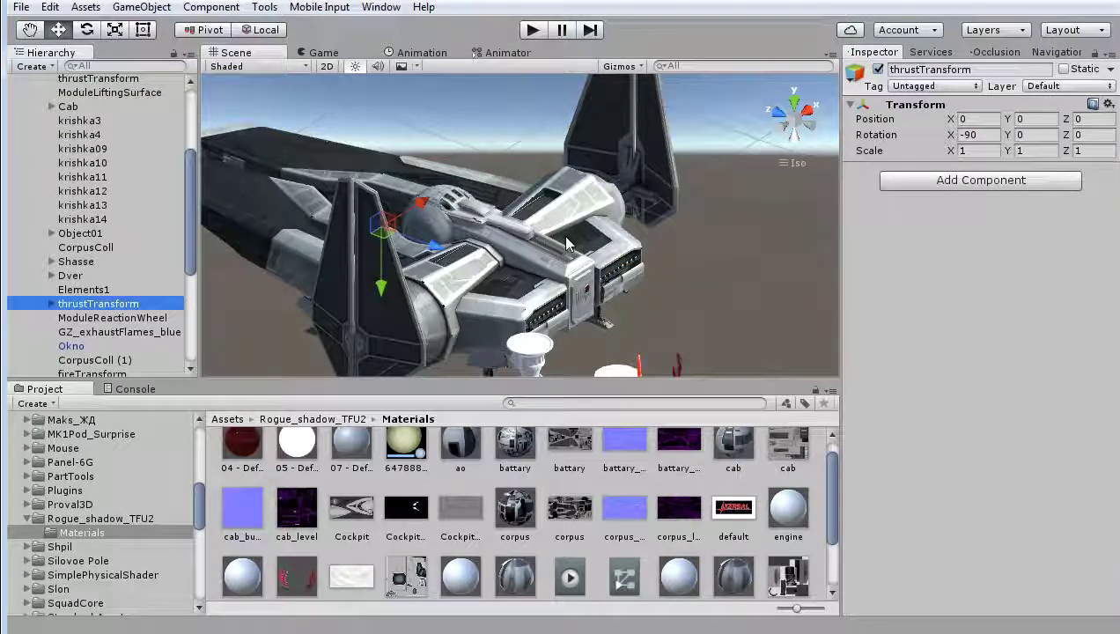
{"action": "middle_click_drag", "start_coordinate": [545, 261], "coordinate": [629, 251]}
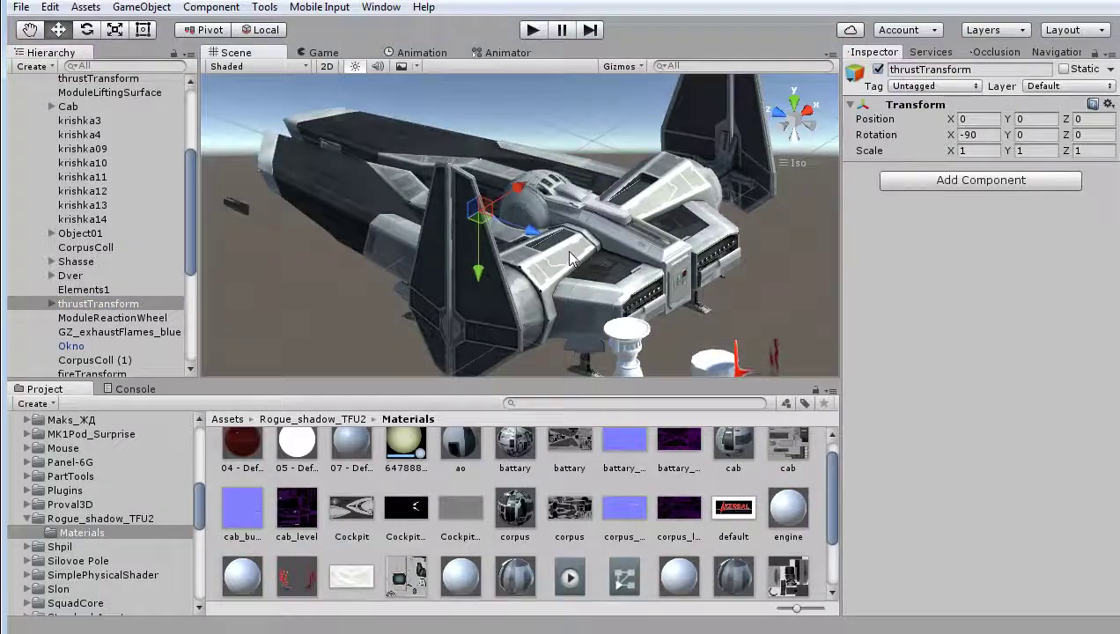
{"action": "left_click_drag", "start_coordinate": [624, 242], "coordinate": [225, 195], "text": "alt"}
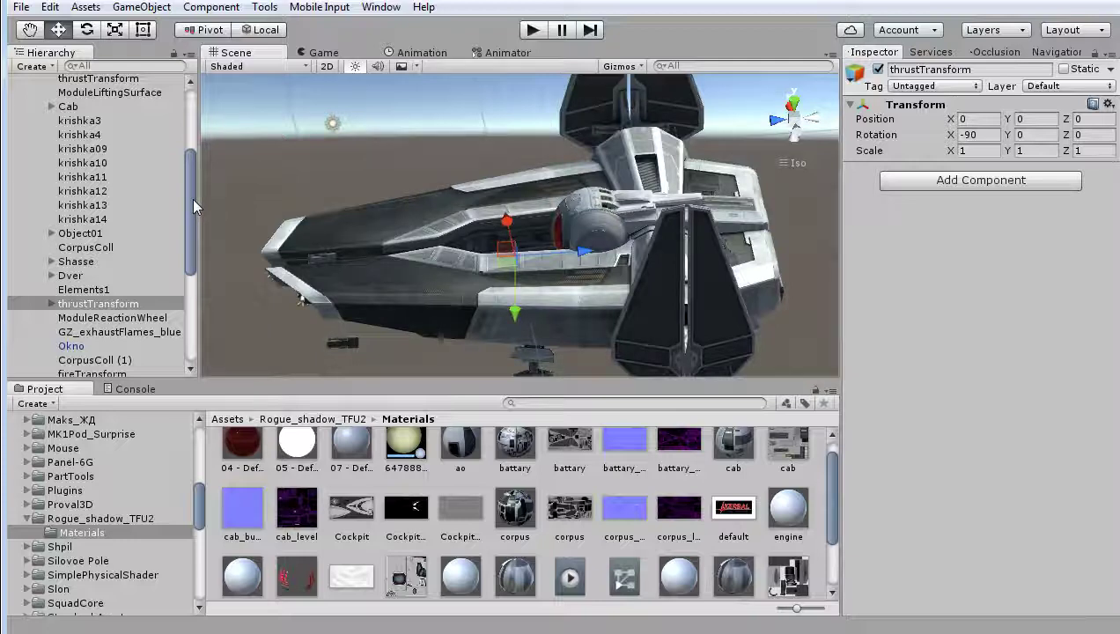
{"action": "left_click_drag", "start_coordinate": [192, 202], "coordinate": [192, 137]}
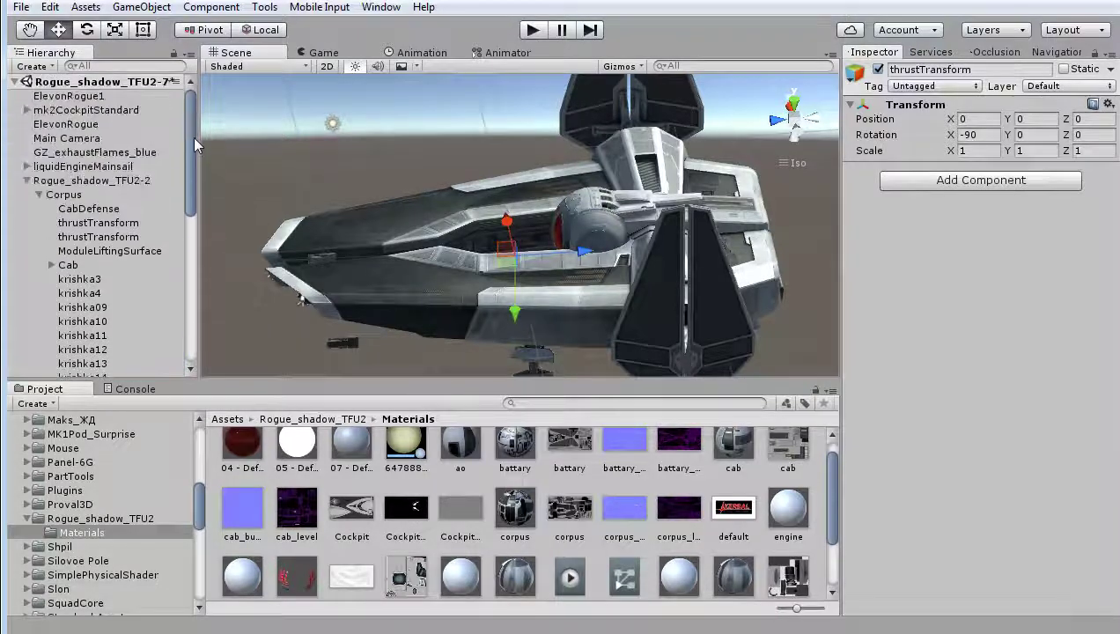
{"action": "left_click", "coordinate": [124, 239]}
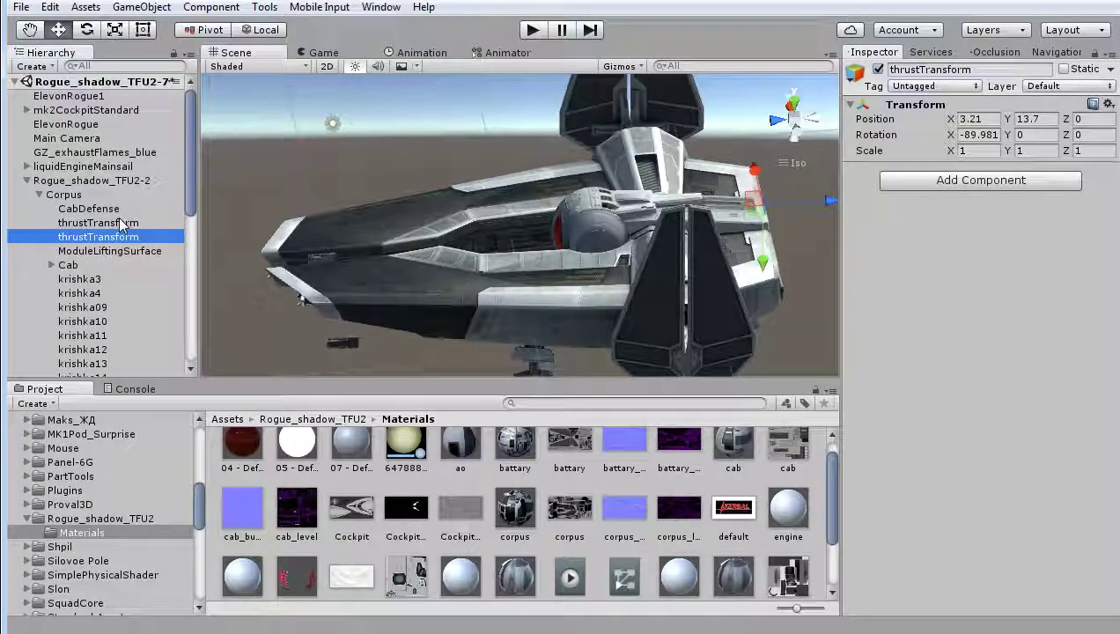
Compare the thrustTransforms, then select the lower one and view it from above
{"action": "left_click", "coordinate": [122, 220]}
{"action": "left_click", "coordinate": [121, 238]}
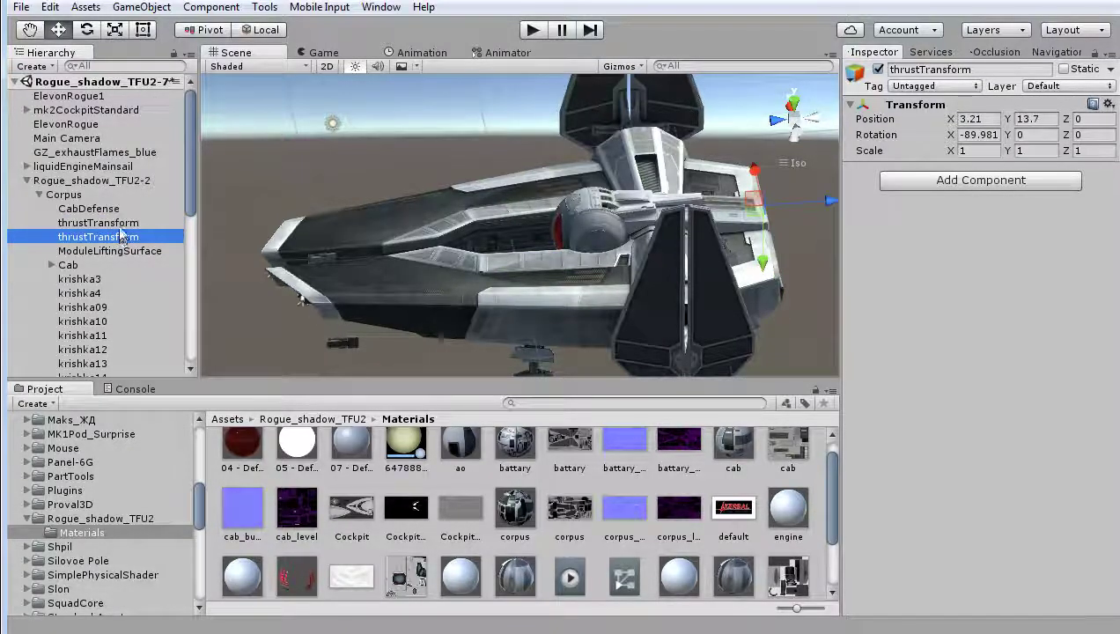
{"action": "left_click", "coordinate": [122, 223]}
{"action": "left_click", "coordinate": [121, 238]}
{"action": "right_click_drag", "start_coordinate": [426, 271], "coordinate": [221, 259]}
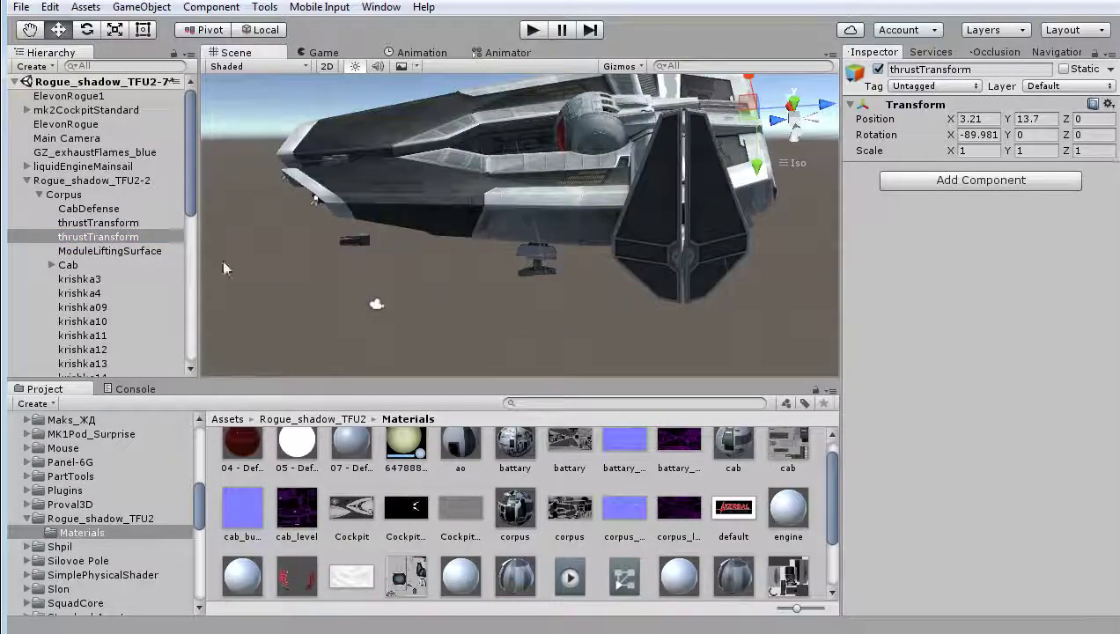
{"action": "scroll", "coordinate": [130, 319], "scroll_direction": "down", "scroll_amount": 2}
{"action": "scroll", "coordinate": [129, 318], "scroll_direction": "down", "scroll_amount": 1}
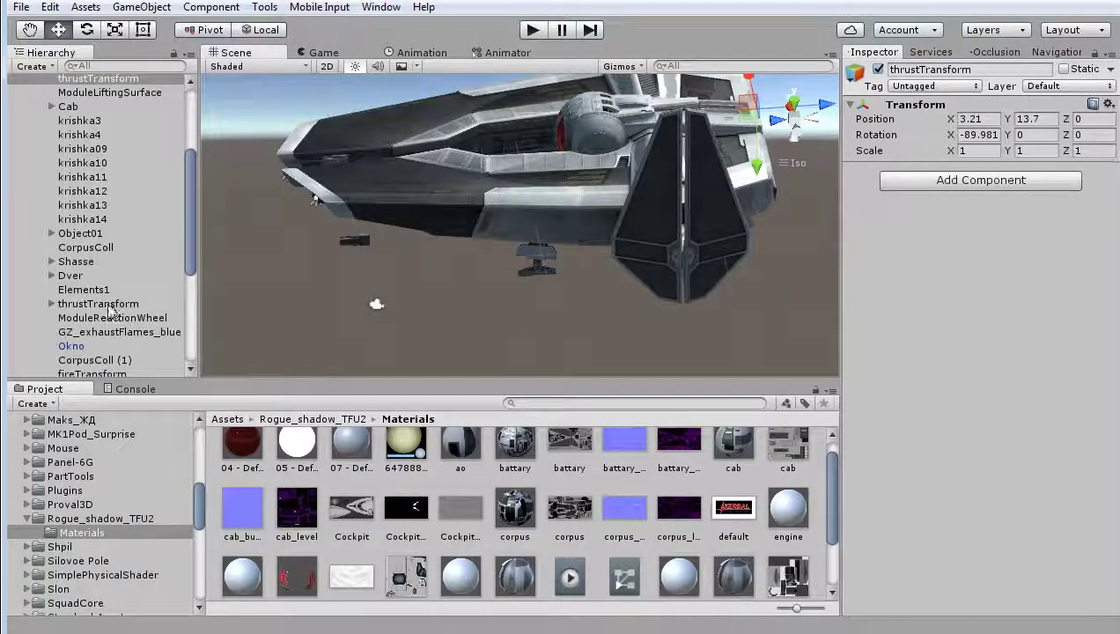
{"action": "left_click", "coordinate": [112, 310]}
{"action": "mouse_move", "coordinate": [458, 185]}
{"action": "left_mouse_down", "text": "alt"}
{"action": "mouse_move", "coordinate": [455, 272]}
{"action": "mouse_move", "coordinate": [539, 249]}
{"action": "left_mouse_up", "text": "alt"}
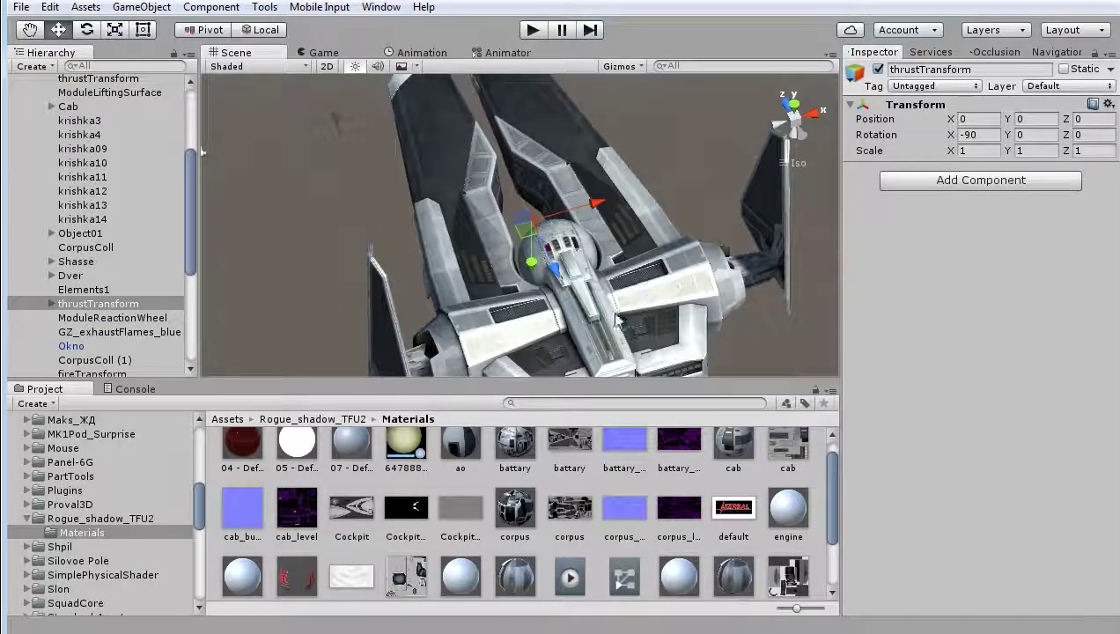
{"action": "left_click_drag", "start_coordinate": [612, 321], "coordinate": [661, 274], "text": "alt"}
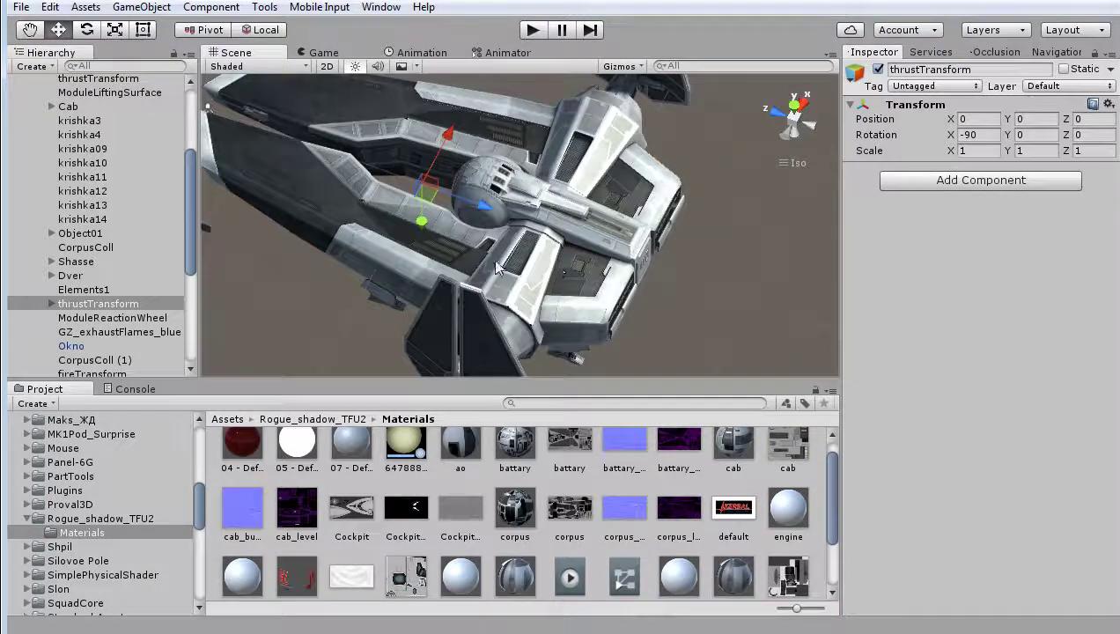
{"action": "mouse_move", "coordinate": [661, 274]}
{"action": "left_mouse_down", "text": "alt"}
{"action": "mouse_move", "coordinate": [510, 236]}
{"action": "mouse_move", "coordinate": [503, 223]}
{"action": "left_mouse_up", "text": "alt"}
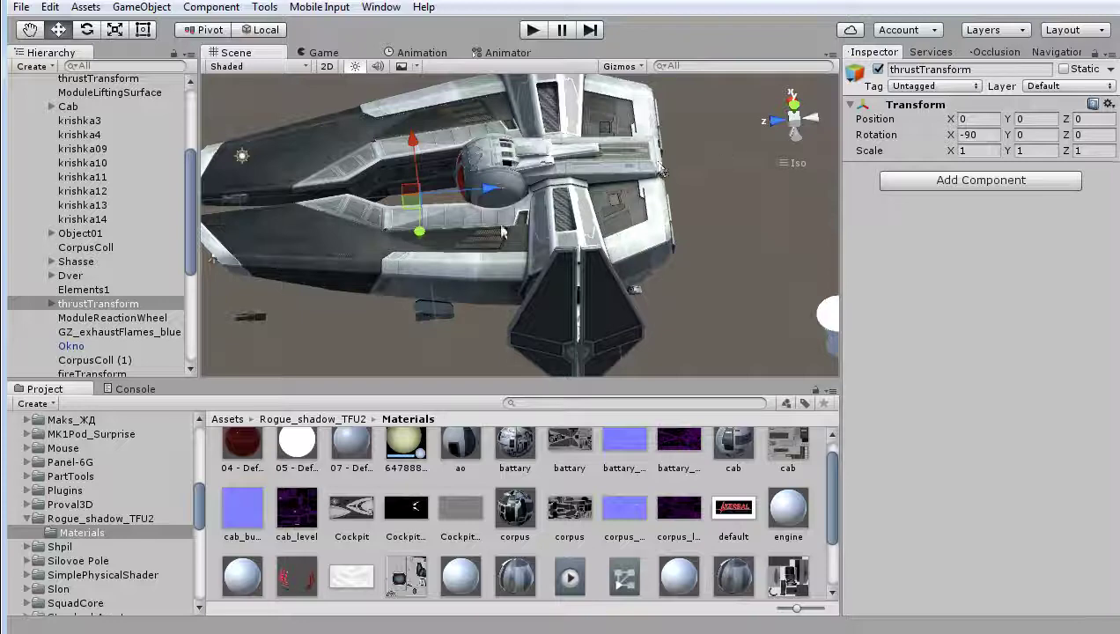
Test-move the lower thrustTransform along Y, undo to keep it at 0, and orbit around it
{"action": "left_click_drag", "start_coordinate": [490, 198], "coordinate": [738, 163]}
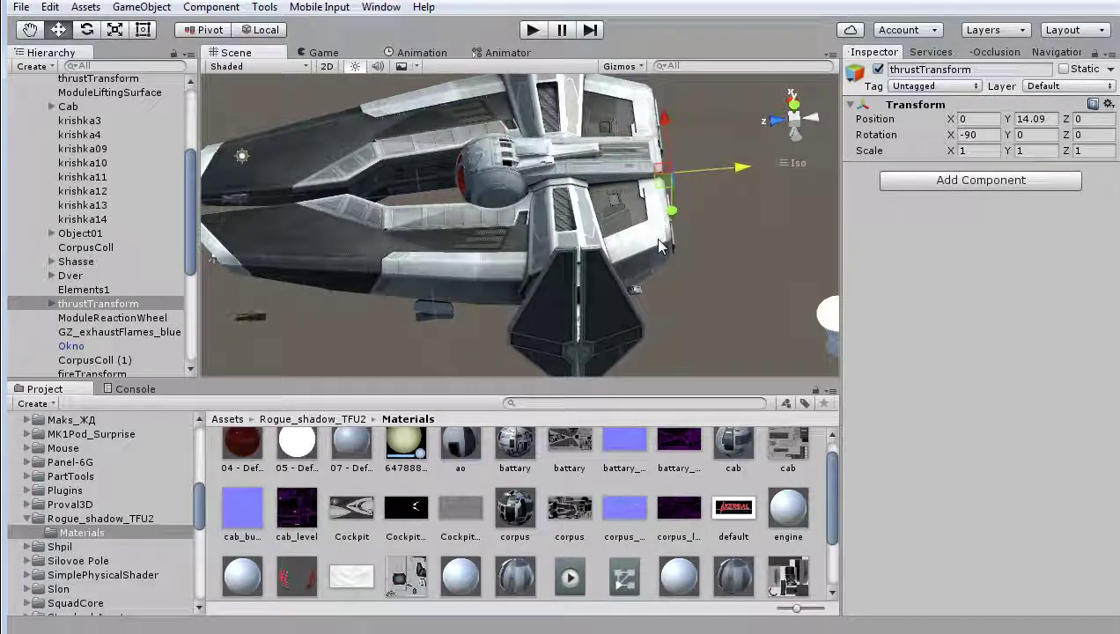
{"action": "key", "text": "ctrl+z"}
{"action": "mouse_move", "coordinate": [712, 240]}
{"action": "left_mouse_down", "text": "alt"}
{"action": "mouse_move", "coordinate": [669, 249]}
{"action": "mouse_move", "coordinate": [628, 297]}
{"action": "left_mouse_up", "text": "alt"}
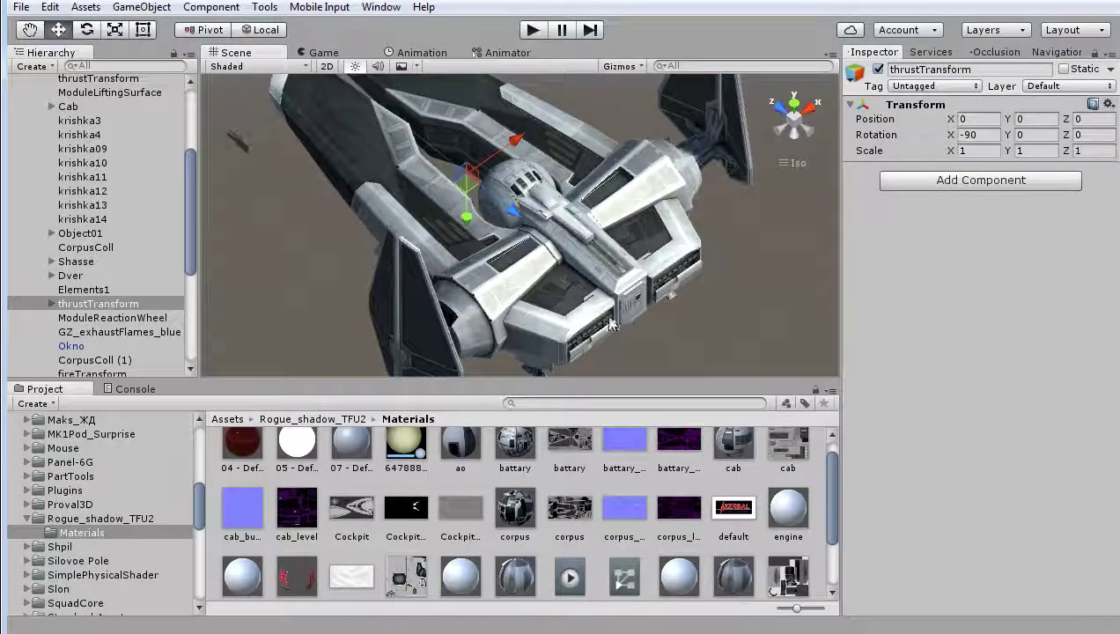
{"action": "left_click_drag", "start_coordinate": [612, 324], "coordinate": [688, 307], "text": "alt"}
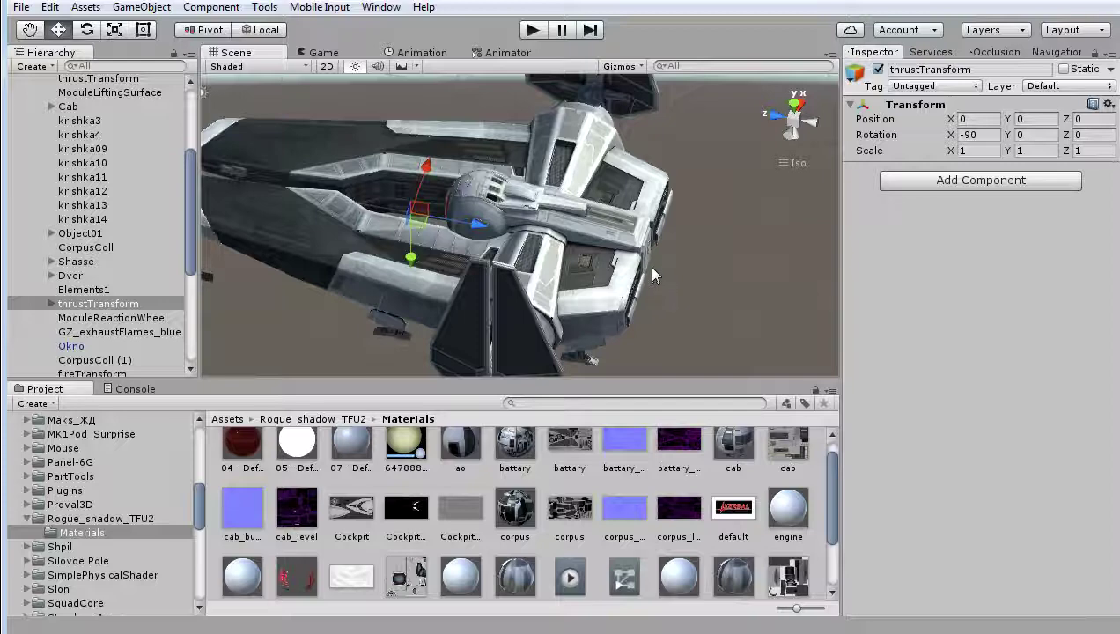
{"action": "mouse_move", "coordinate": [646, 244]}
{"action": "left_mouse_down", "text": "alt"}
{"action": "mouse_move", "coordinate": [687, 176]}
{"action": "mouse_move", "coordinate": [721, 272]}
{"action": "left_mouse_up", "text": "alt"}
{"action": "left_click_drag", "start_coordinate": [567, 209], "coordinate": [545, 247], "text": "alt"}
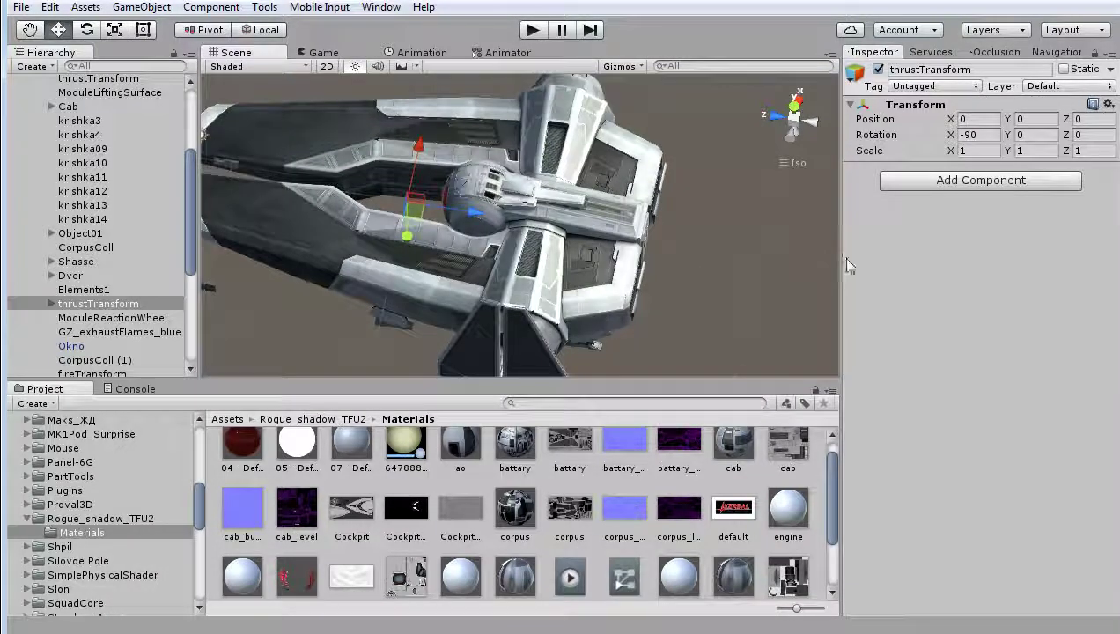
Widen the Scene view, view the ship from side and rear, and expand thrustTransform to show obj_gimbal
{"action": "left_click_drag", "start_coordinate": [840, 257], "coordinate": [876, 258]}
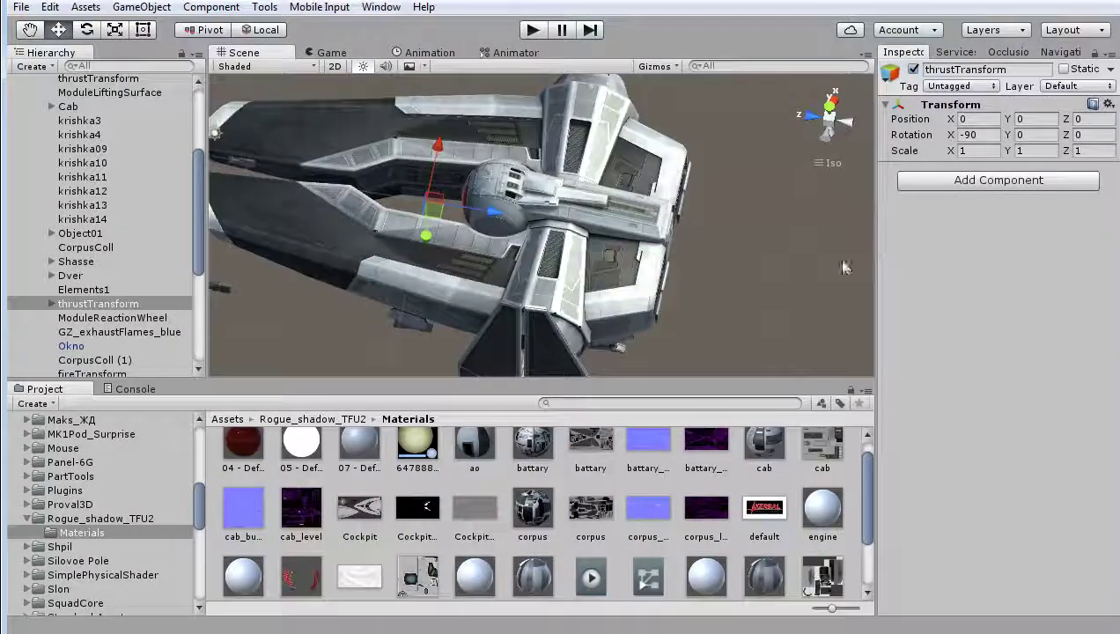
{"action": "left_click_drag", "start_coordinate": [743, 264], "coordinate": [683, 170], "text": "alt"}
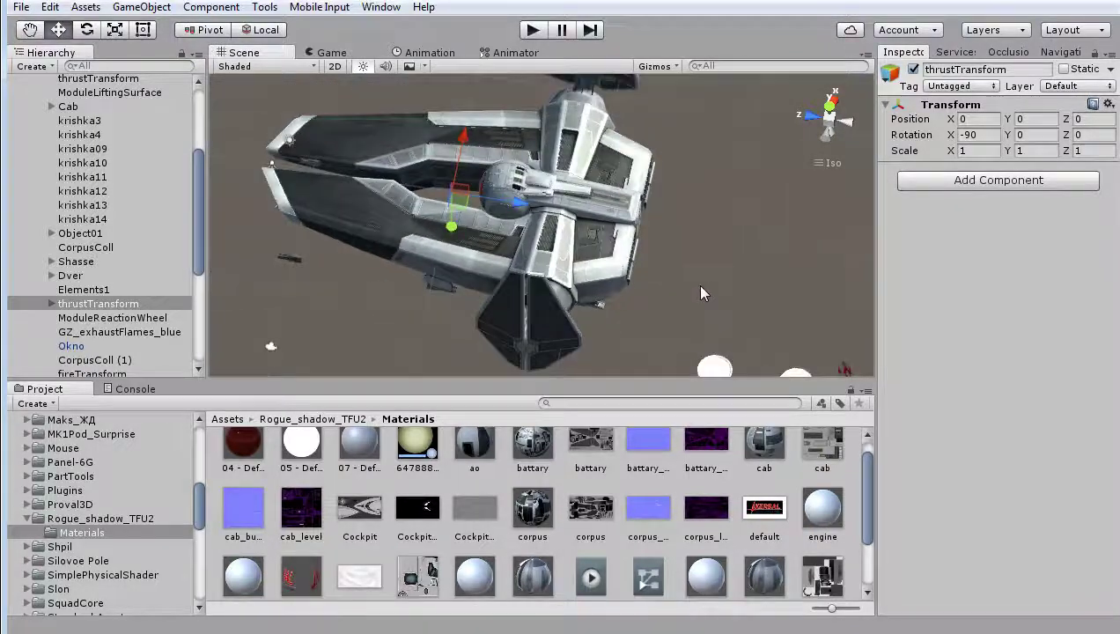
{"action": "mouse_move", "coordinate": [735, 237]}
{"action": "left_mouse_down", "text": "alt"}
{"action": "mouse_move", "coordinate": [670, 251]}
{"action": "mouse_move", "coordinate": [674, 238]}
{"action": "left_mouse_up", "text": "alt"}
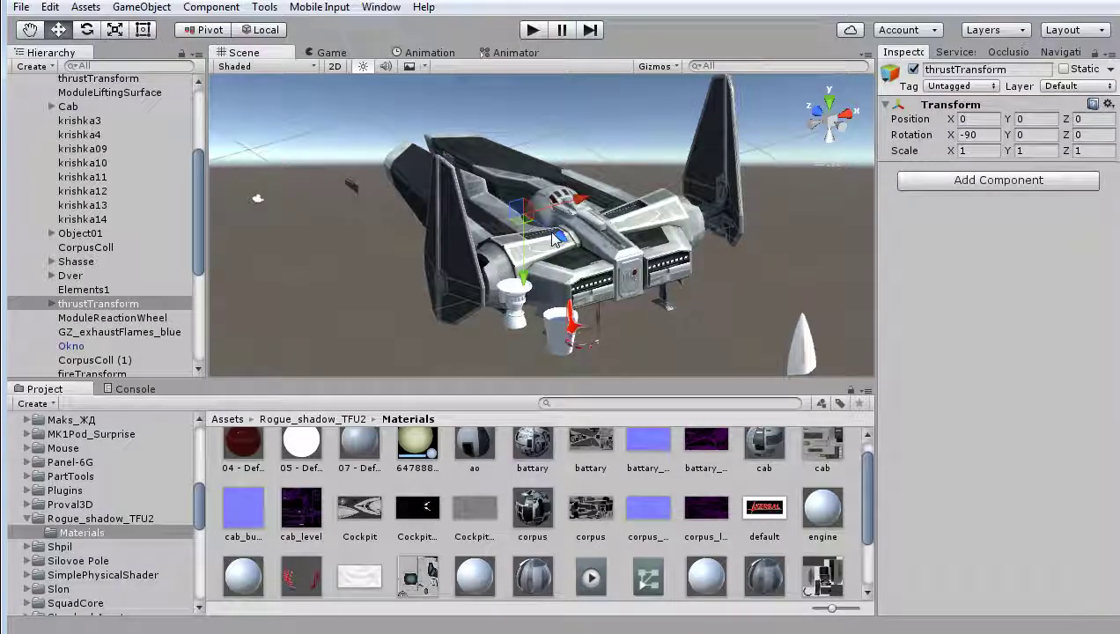
{"action": "scroll", "coordinate": [528, 224], "scroll_direction": "up", "scroll_amount": 5}
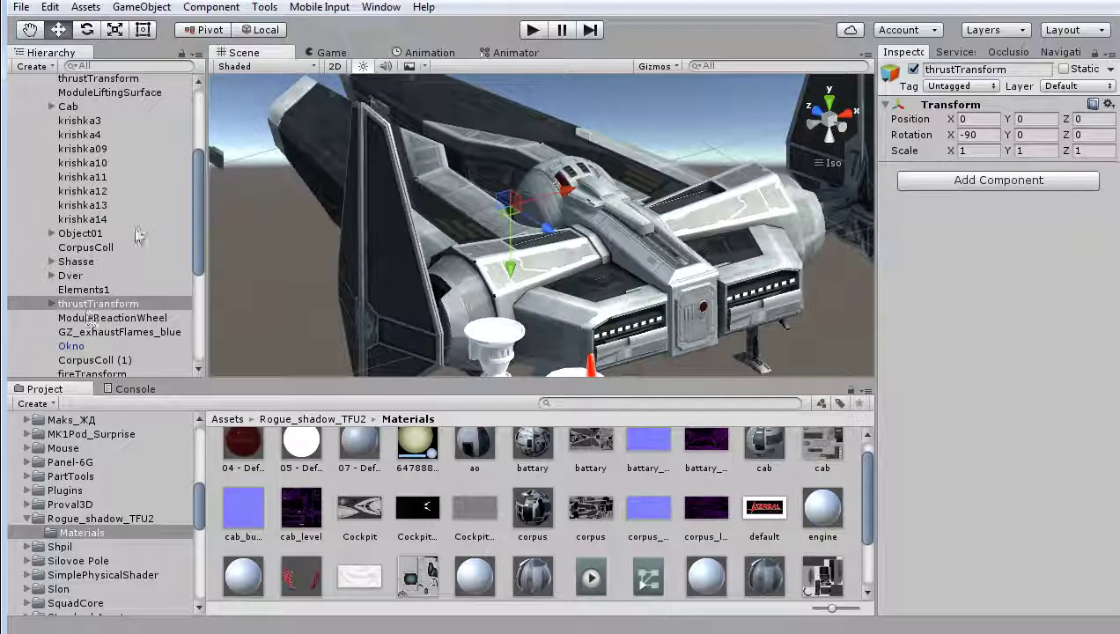
{"action": "left_click", "coordinate": [50, 303]}
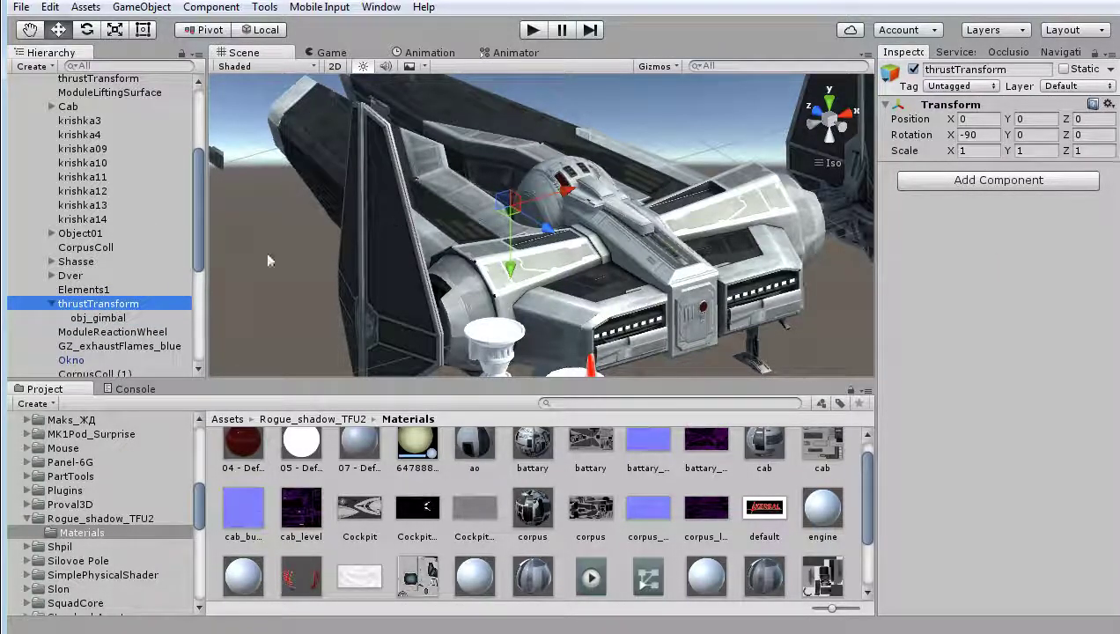
Expand thrustTransform and compare obj_gimbal's transform values with thrustTransform's
{"action": "left_click", "coordinate": [98, 318]}
{"action": "left_click", "coordinate": [98, 304]}
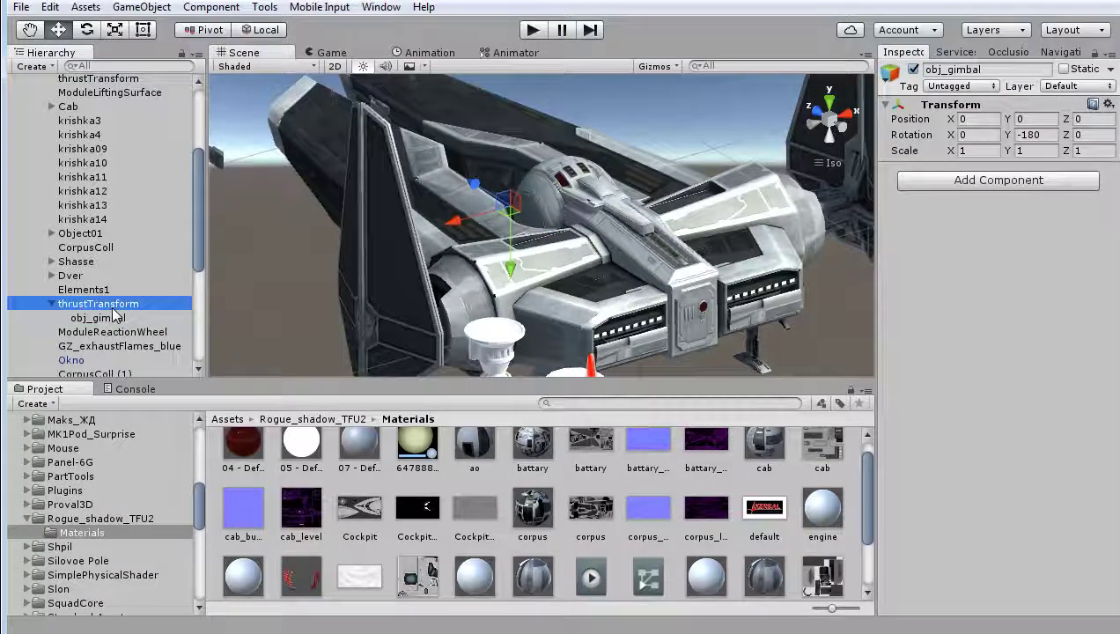
{"action": "left_click", "coordinate": [973, 312]}
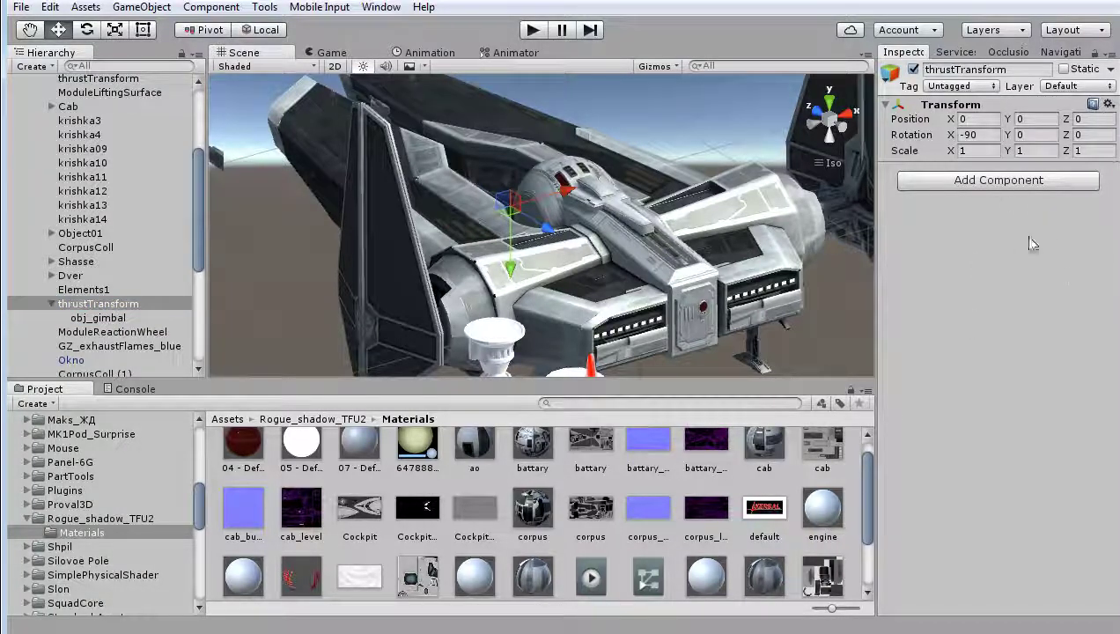
{"action": "left_click", "coordinate": [98, 317]}
{"action": "left_click", "coordinate": [98, 304]}
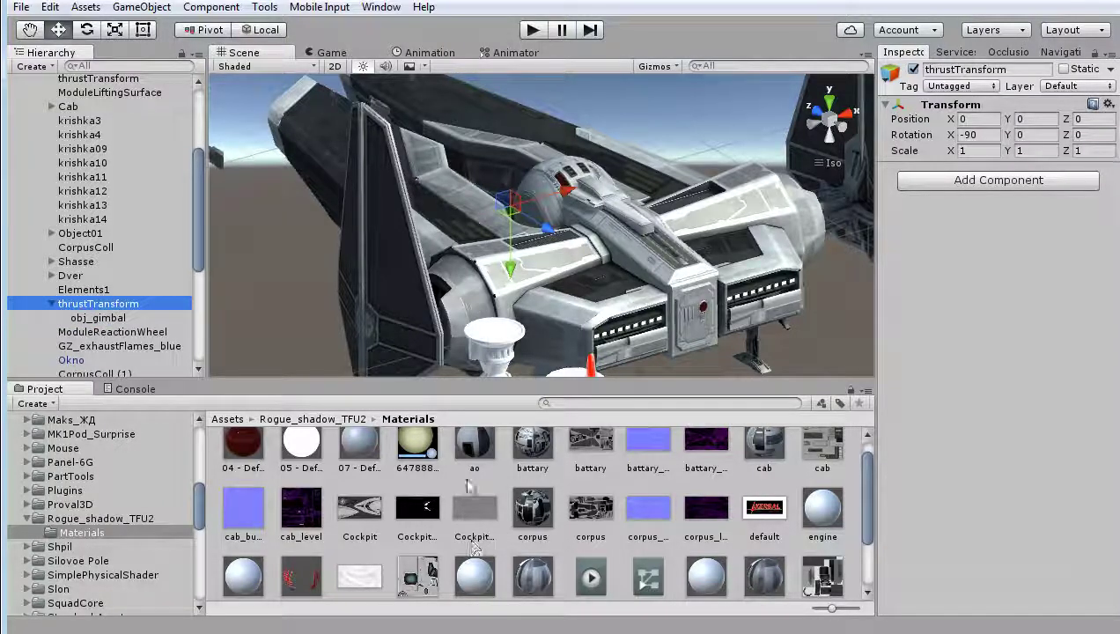
Glance at the part config in Notepad, then orbit and zoom onto thrustTransform's gizmo
{"action": "key", "text": "alt+Tab"}
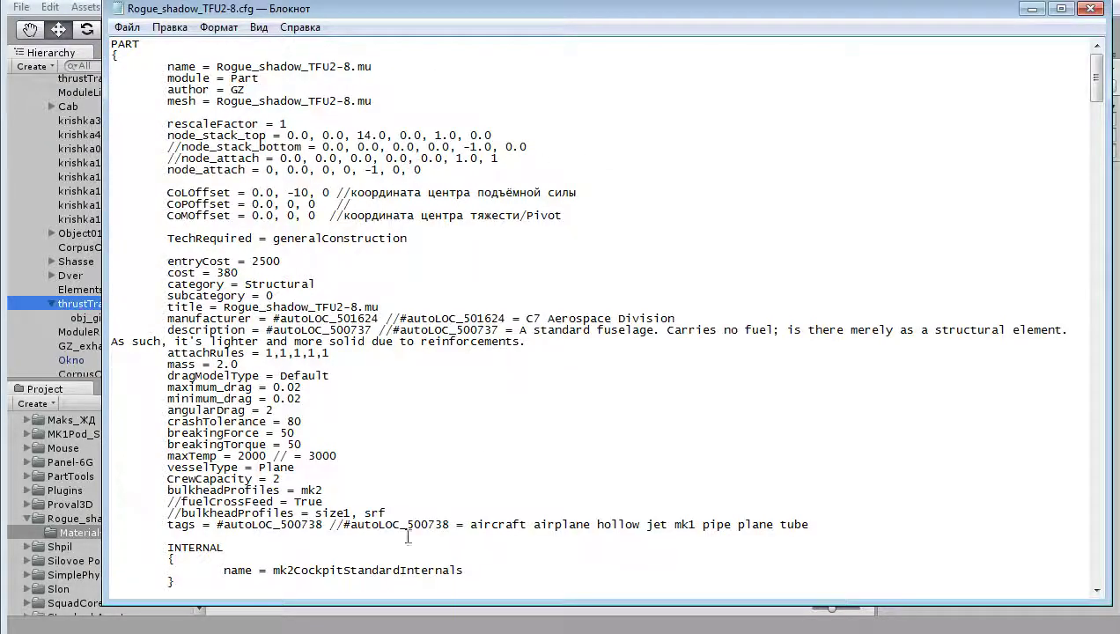
{"action": "key", "text": "alt+Tab"}
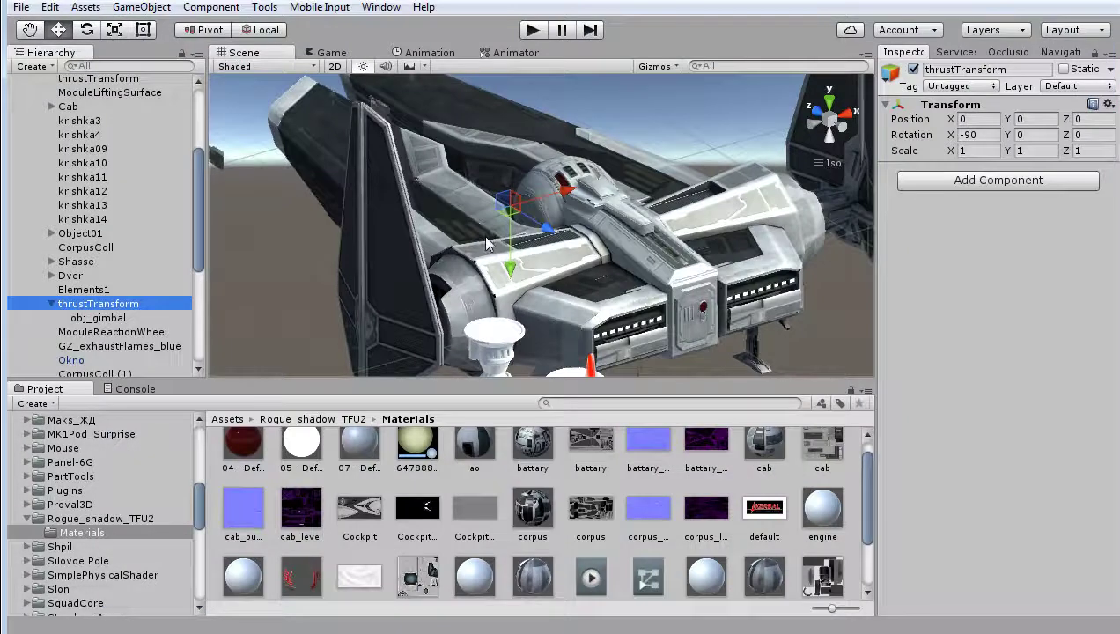
{"action": "mouse_move", "coordinate": [483, 235]}
{"action": "left_mouse_down", "text": "alt"}
{"action": "mouse_move", "coordinate": [578, 283]}
{"action": "mouse_move", "coordinate": [473, 216]}
{"action": "mouse_move", "coordinate": [401, 194]}
{"action": "mouse_move", "coordinate": [556, 218]}
{"action": "left_mouse_up", "text": "alt"}
{"action": "scroll", "coordinate": [556, 218], "scroll_direction": "up", "scroll_amount": 5}
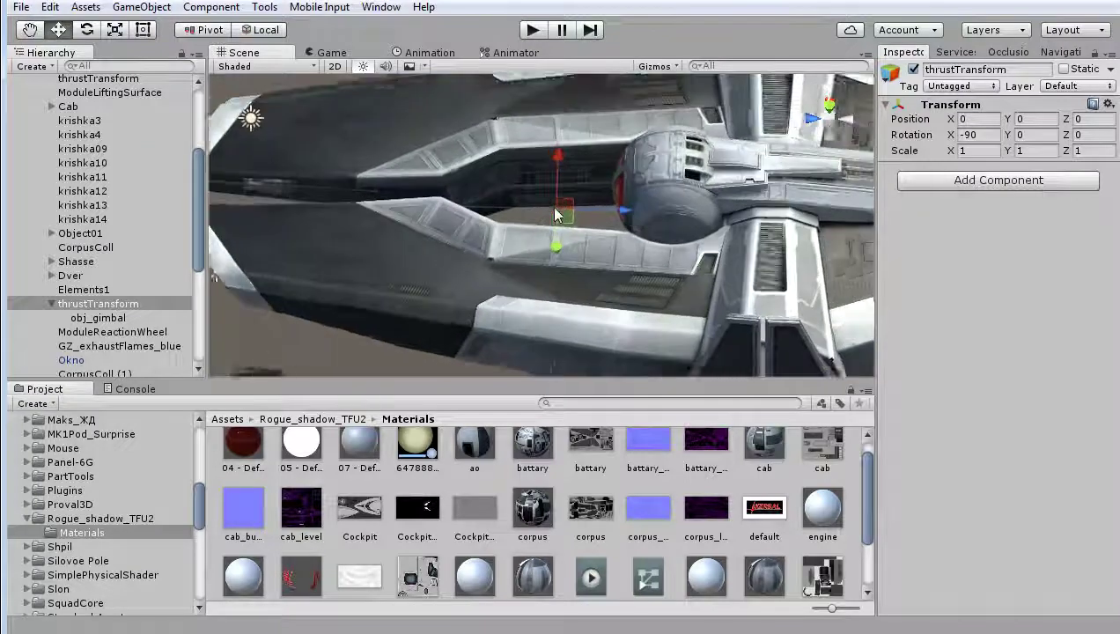
{"action": "scroll", "coordinate": [556, 218], "scroll_direction": "up", "scroll_amount": 3}
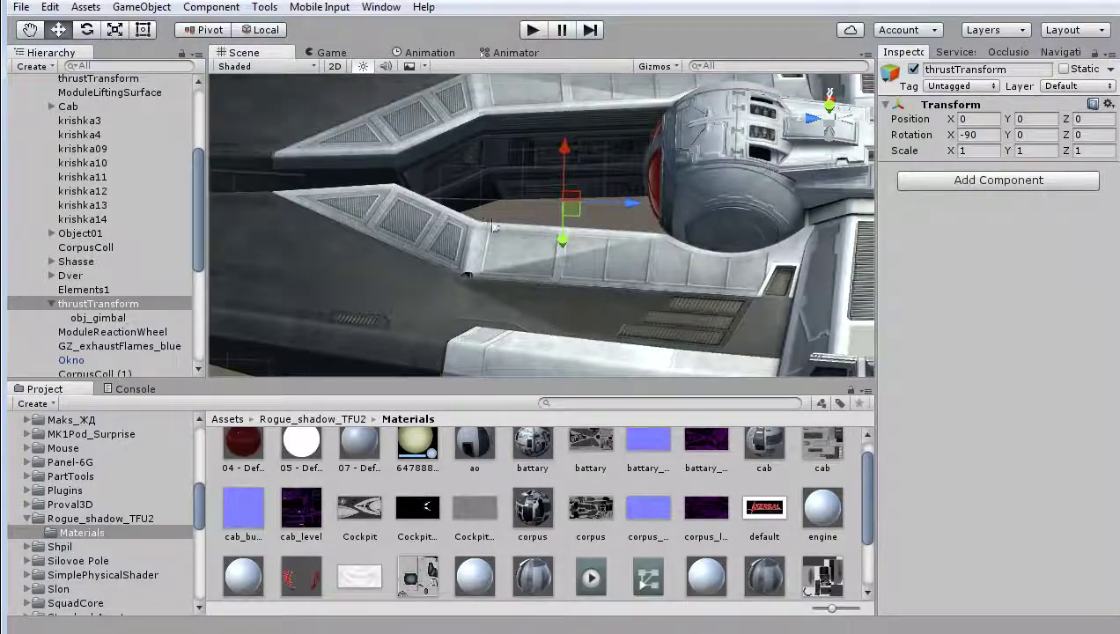
Find the second ModuleEnginesFX block in the cfg, highlight its exhaustDamage line, then return to Unity
{"action": "key", "text": "alt+Tab"}
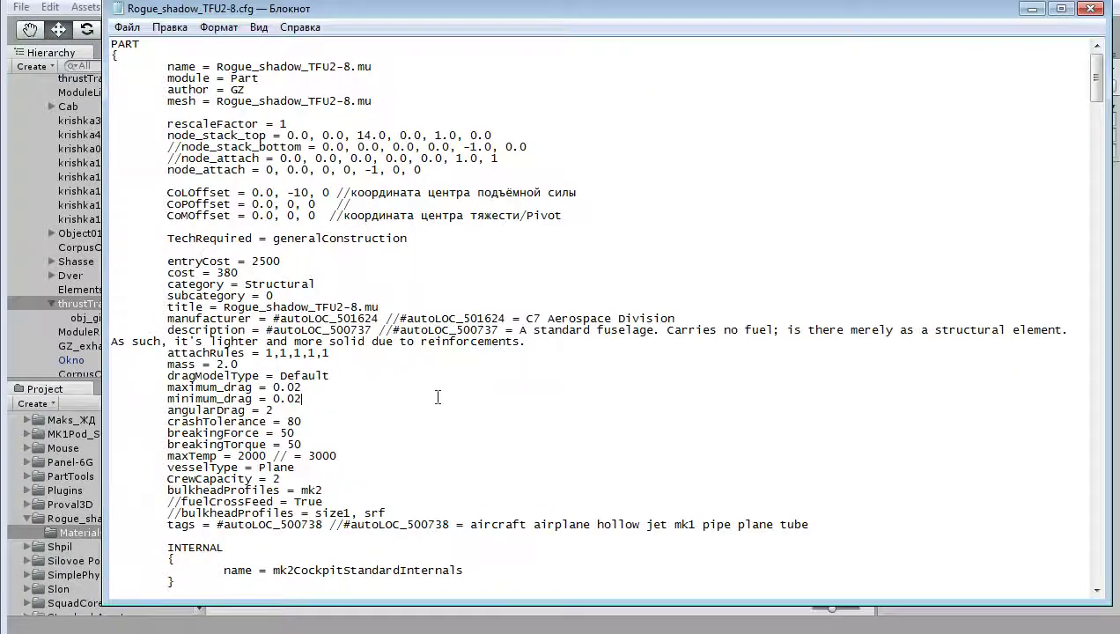
{"action": "scroll", "coordinate": [437, 396], "scroll_direction": "down", "scroll_amount": 9}
{"action": "scroll", "coordinate": [458, 400], "scroll_direction": "down", "scroll_amount": 8}
{"action": "scroll", "coordinate": [484, 440], "scroll_direction": "down", "scroll_amount": 15}
{"action": "scroll", "coordinate": [501, 501], "scroll_direction": "down", "scroll_amount": 8}
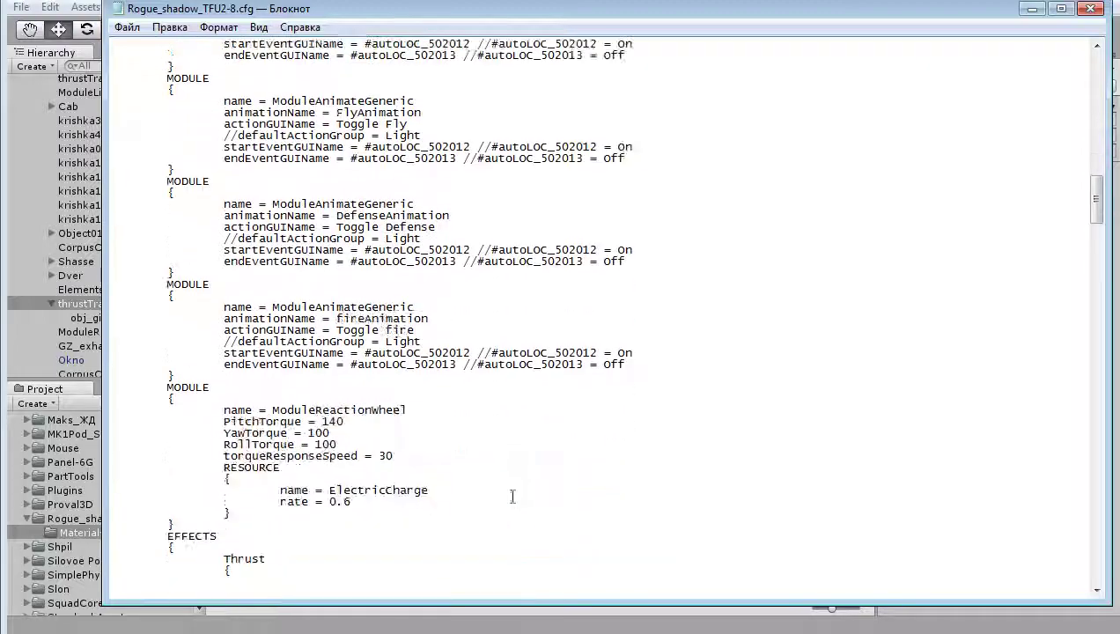
{"action": "scroll", "coordinate": [515, 486], "scroll_direction": "down", "scroll_amount": 7}
{"action": "scroll", "coordinate": [522, 475], "scroll_direction": "down", "scroll_amount": 9}
{"action": "scroll", "coordinate": [522, 476], "scroll_direction": "down", "scroll_amount": 8}
{"action": "scroll", "coordinate": [523, 458], "scroll_direction": "down", "scroll_amount": 4}
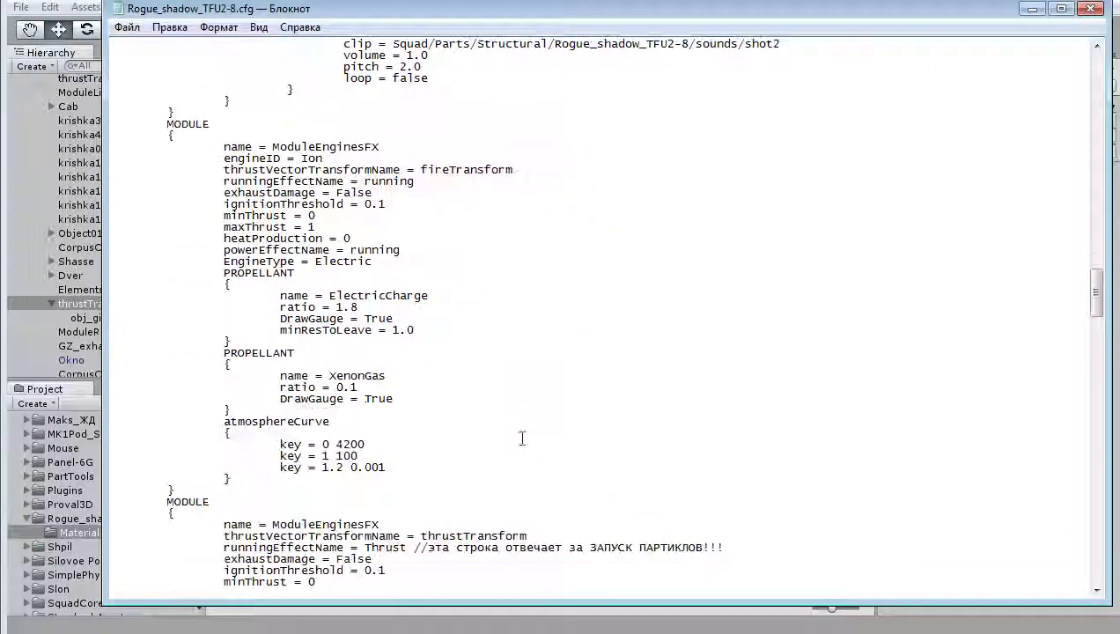
{"action": "scroll", "coordinate": [532, 440], "scroll_direction": "down", "scroll_amount": 7}
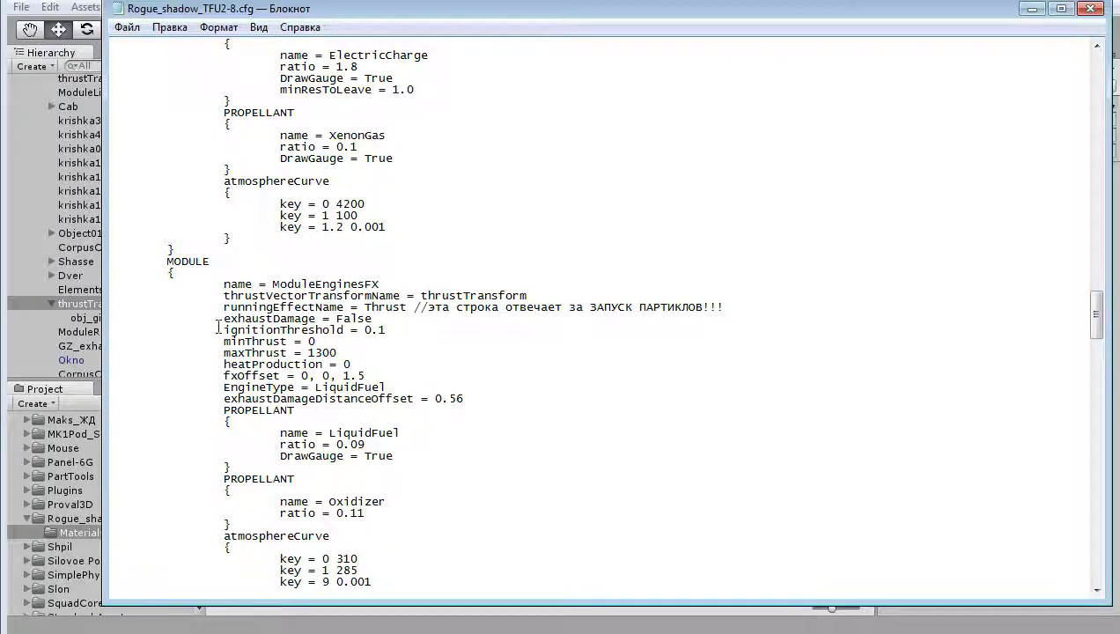
{"action": "left_click_drag", "start_coordinate": [249, 319], "coordinate": [463, 327]}
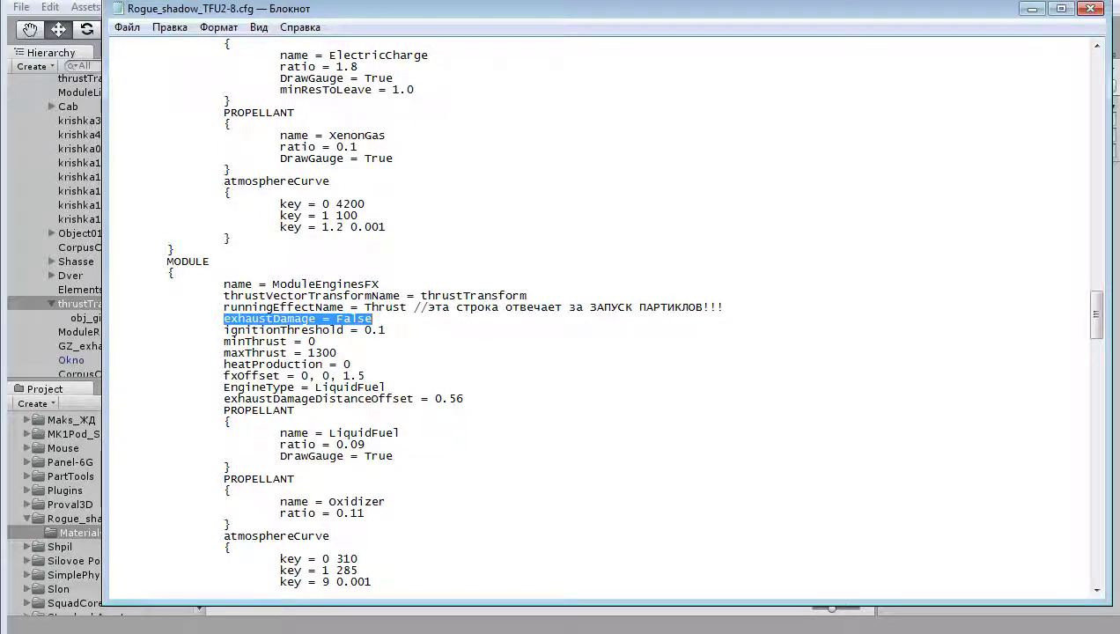
{"action": "key", "text": "alt+Tab"}
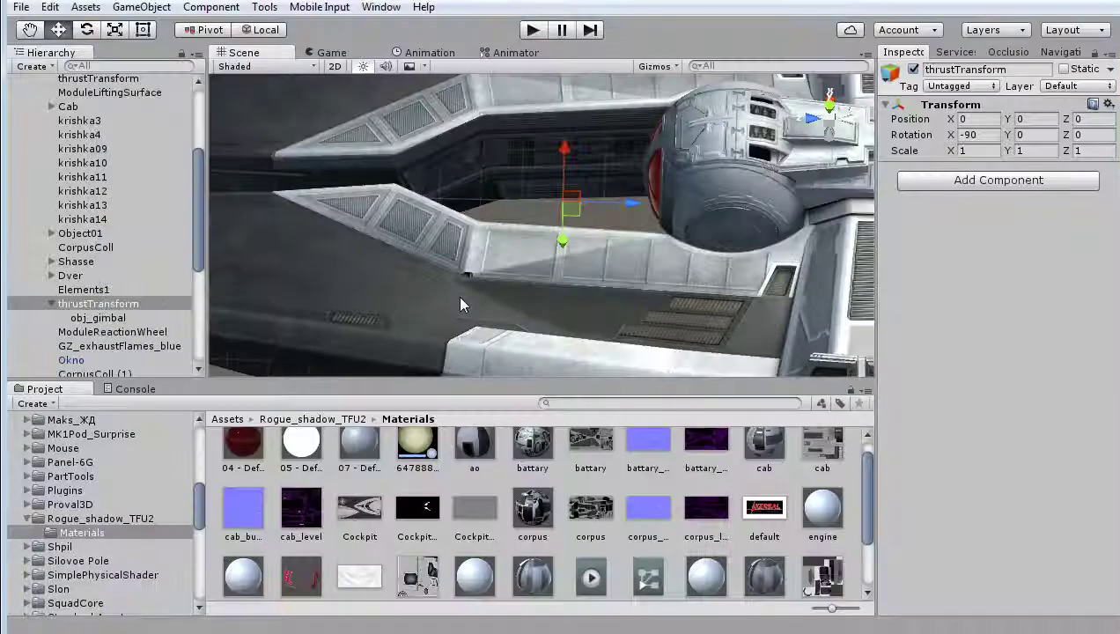
{"action": "mouse_move", "coordinate": [640, 251]}
{"action": "left_mouse_down", "text": "alt"}
{"action": "mouse_move", "coordinate": [640, 269]}
{"action": "mouse_move", "coordinate": [493, 206]}
{"action": "mouse_move", "coordinate": [440, 256]}
{"action": "left_mouse_up", "text": "alt"}
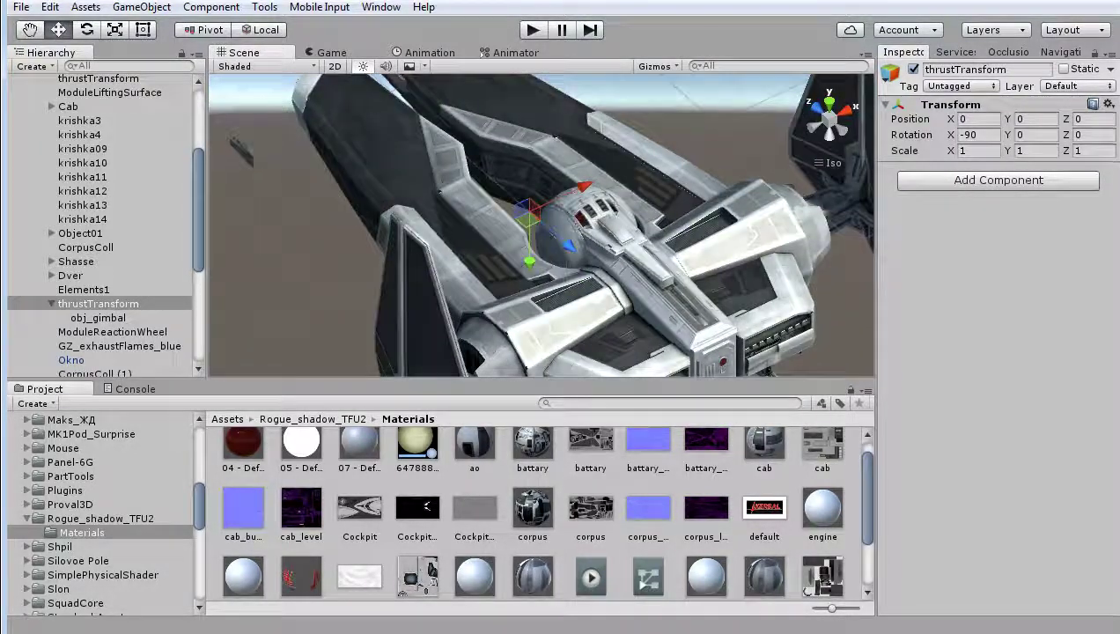
{"action": "key", "text": "alt+Tab"}
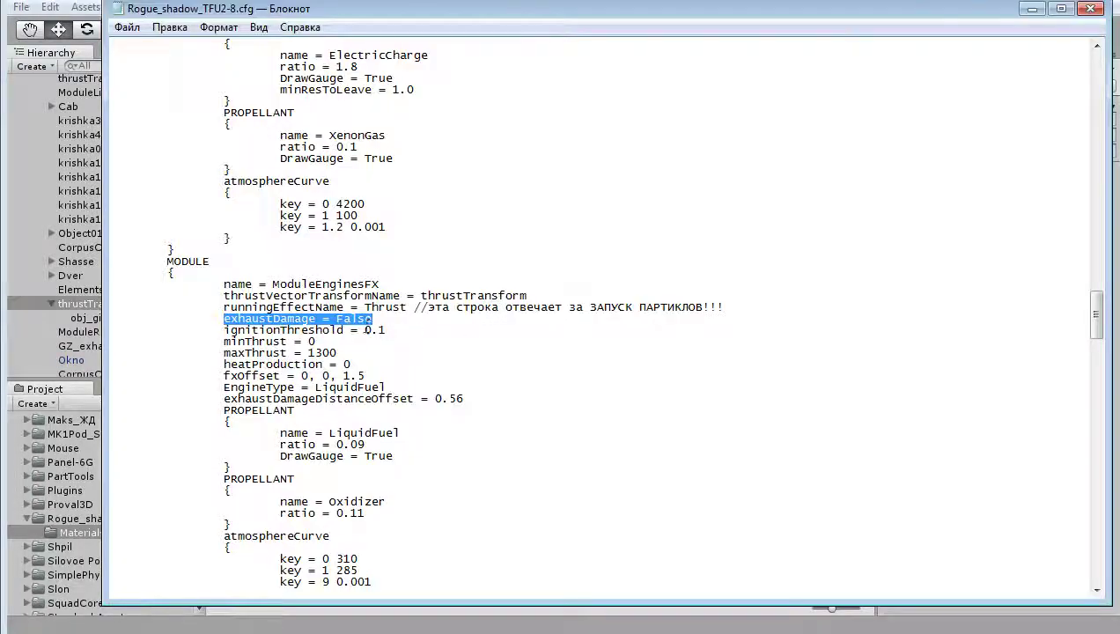
{"action": "left_click", "coordinate": [364, 329]}
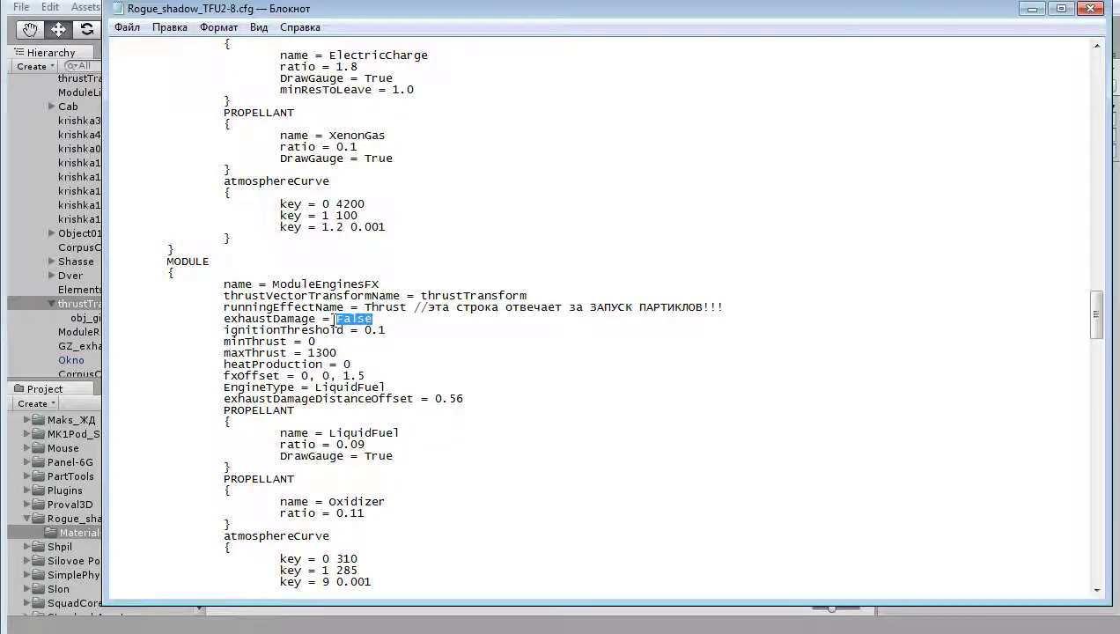
{"action": "key", "text": "alt+Tab"}
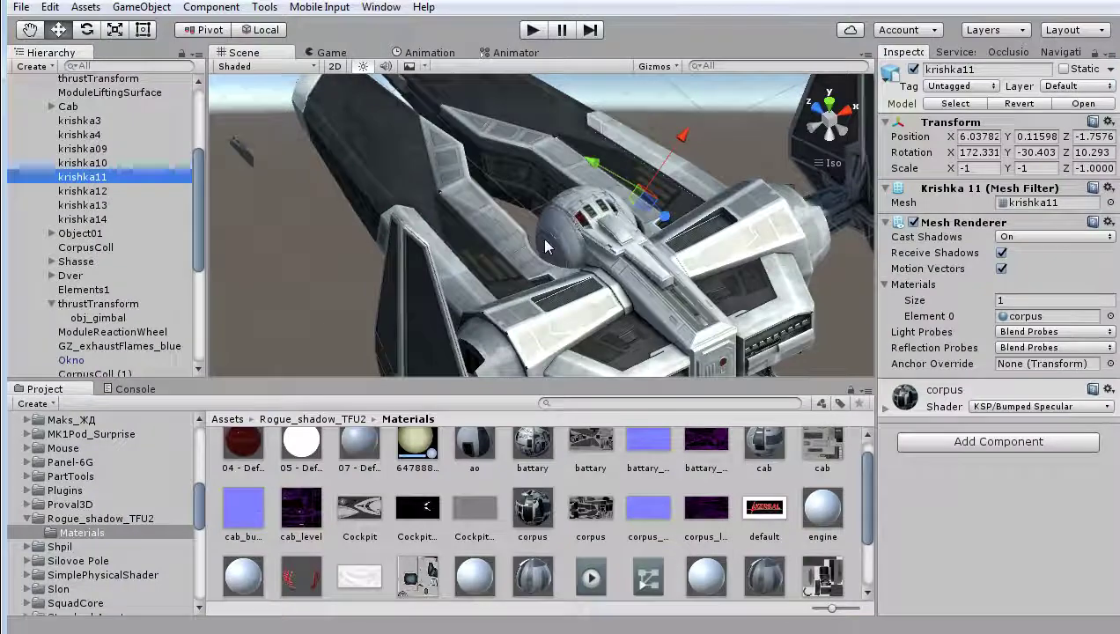
{"action": "mouse_move", "coordinate": [544, 239]}
{"action": "left_mouse_down", "text": "alt"}
{"action": "mouse_move", "coordinate": [514, 214]}
{"action": "mouse_move", "coordinate": [516, 257]}
{"action": "left_mouse_up", "text": "alt"}
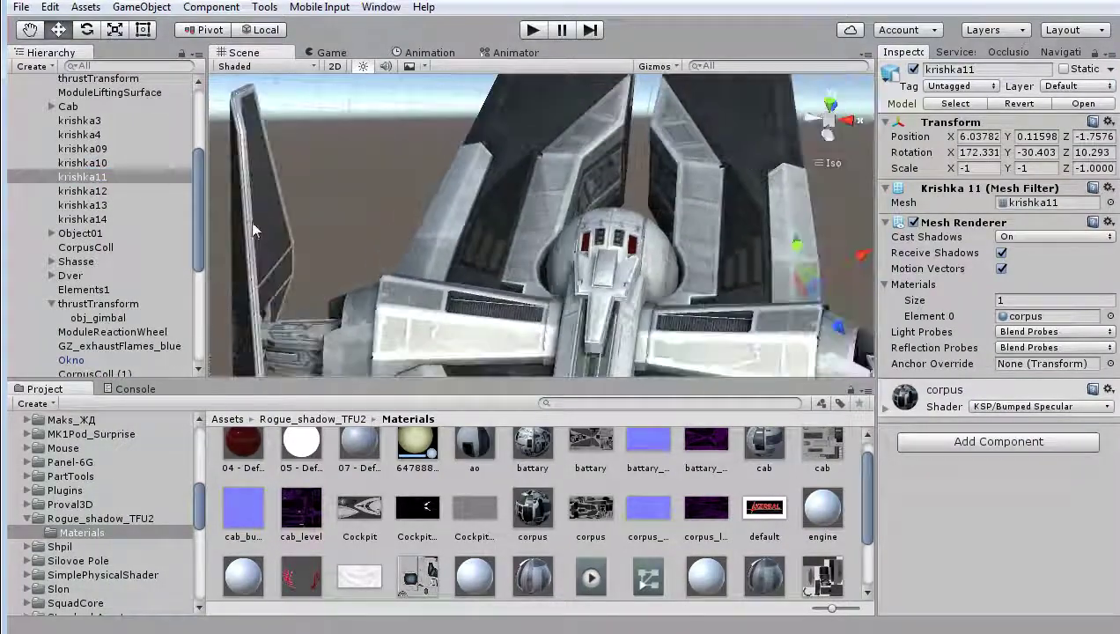
{"action": "left_click", "coordinate": [97, 304]}
{"action": "mouse_move", "coordinate": [478, 181]}
{"action": "left_mouse_down", "text": "alt"}
{"action": "mouse_move", "coordinate": [796, 214]}
{"action": "mouse_move", "coordinate": [427, 231]}
{"action": "left_mouse_up", "text": "alt"}
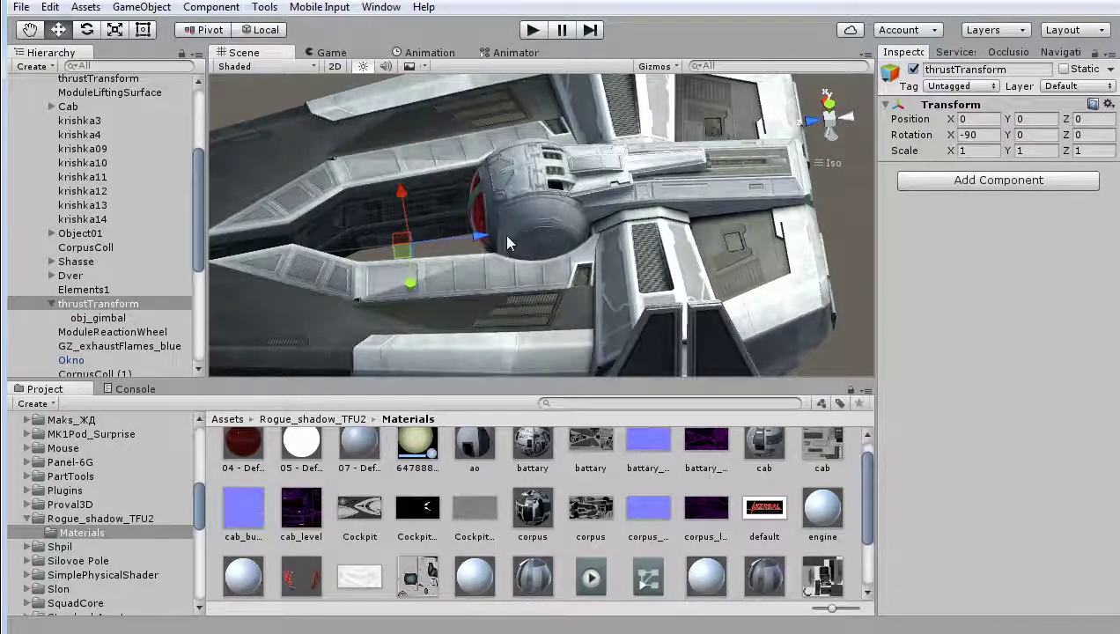
{"action": "scroll", "coordinate": [519, 234], "scroll_direction": "up", "scroll_amount": 3}
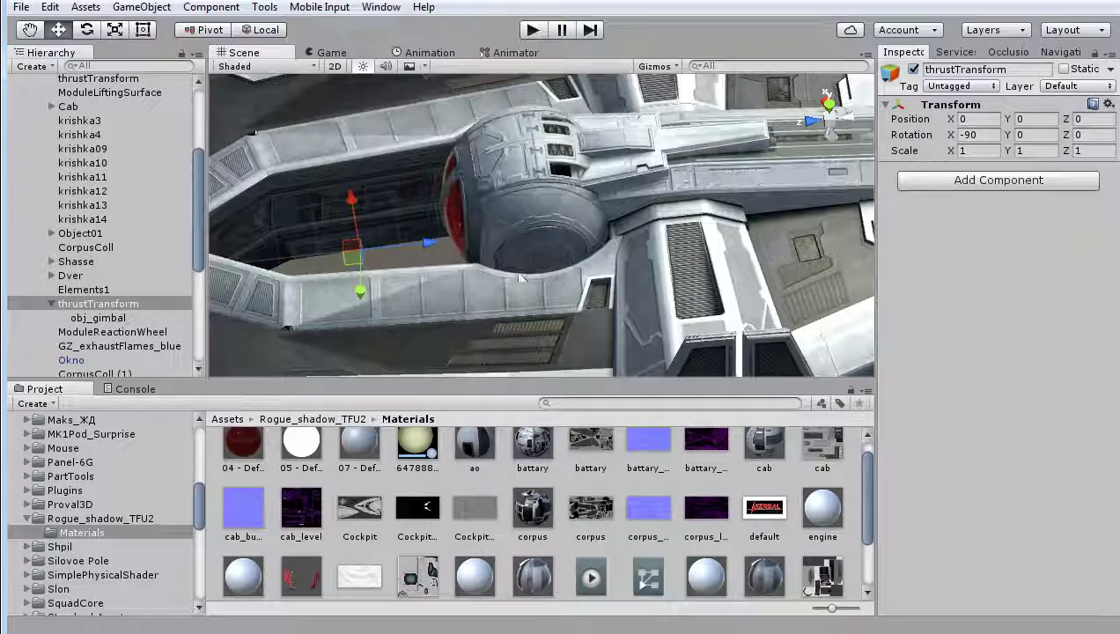
{"action": "middle_click_drag", "start_coordinate": [518, 233], "coordinate": [490, 256]}
{"action": "left_click_drag", "start_coordinate": [489, 255], "coordinate": [480, 291], "text": "alt"}
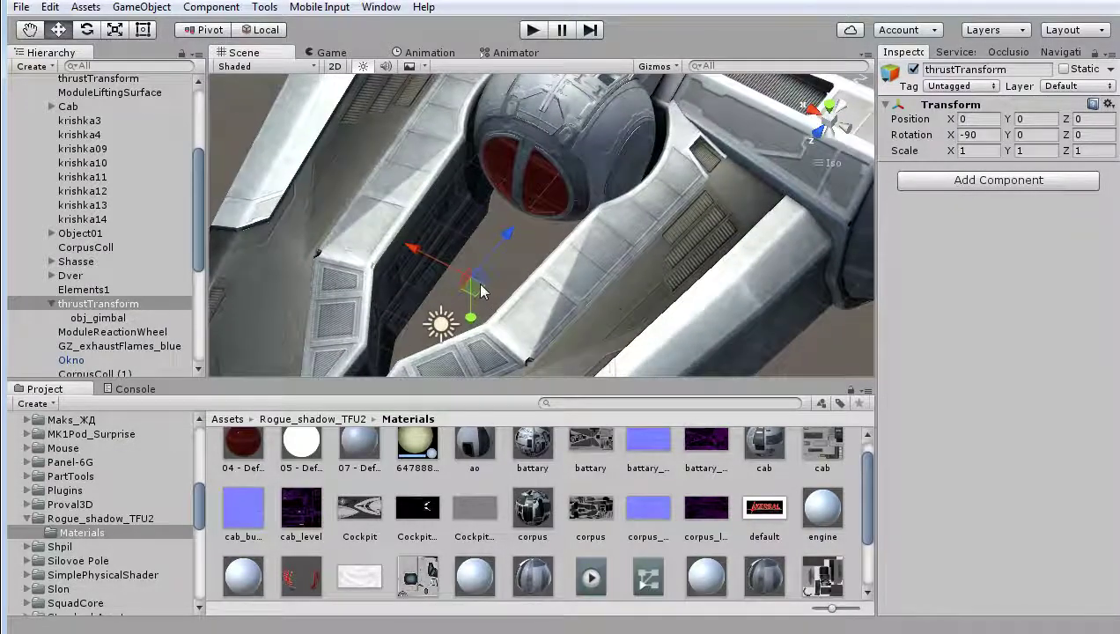
{"action": "left_click_drag", "start_coordinate": [479, 290], "coordinate": [587, 217], "text": "alt"}
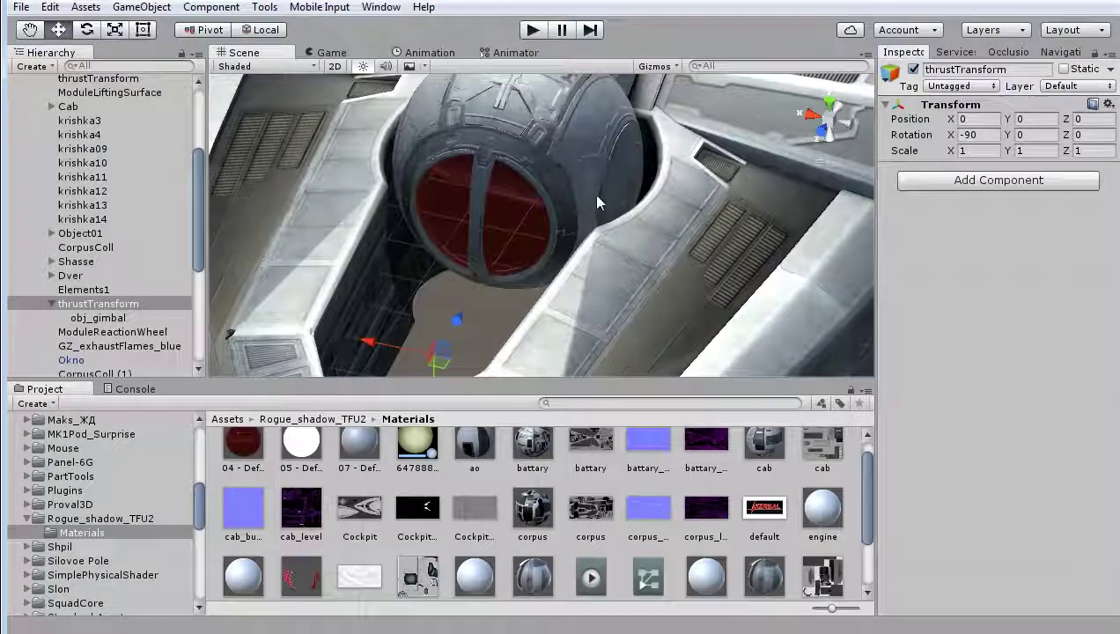
{"action": "middle_click_drag", "start_coordinate": [592, 198], "coordinate": [590, 117]}
{"action": "scroll", "coordinate": [590, 117], "scroll_direction": "down", "scroll_amount": 2}
{"action": "scroll", "coordinate": [647, 236], "scroll_direction": "down", "scroll_amount": 3}
{"action": "scroll", "coordinate": [669, 246], "scroll_direction": "down", "scroll_amount": 3}
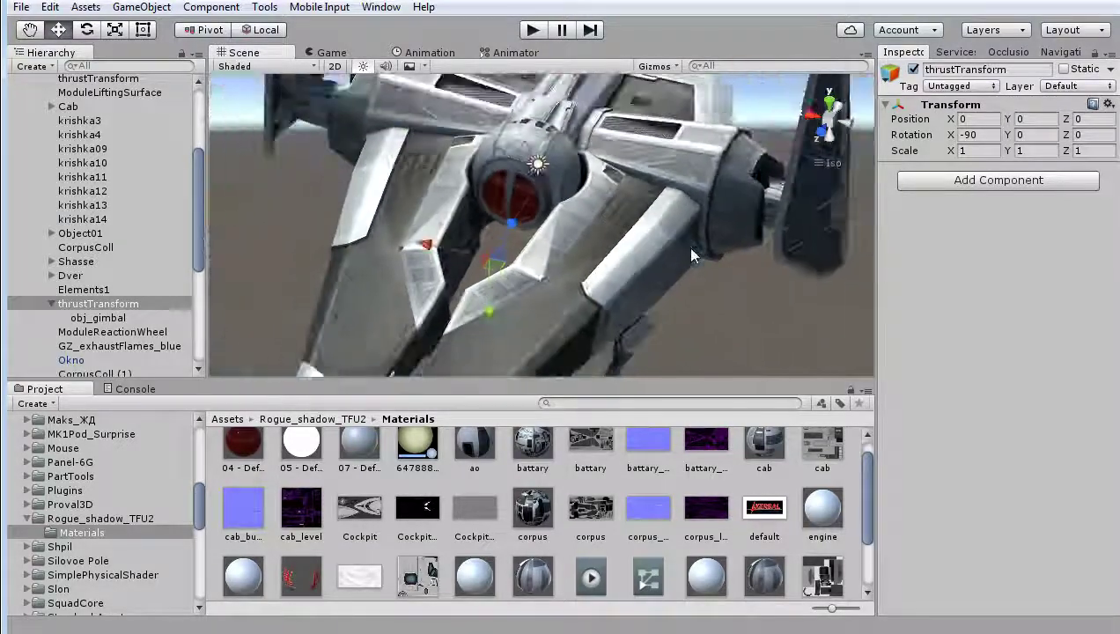
{"action": "scroll", "coordinate": [686, 246], "scroll_direction": "down", "scroll_amount": 3}
{"action": "left_click_drag", "start_coordinate": [691, 278], "coordinate": [669, 262], "text": "alt"}
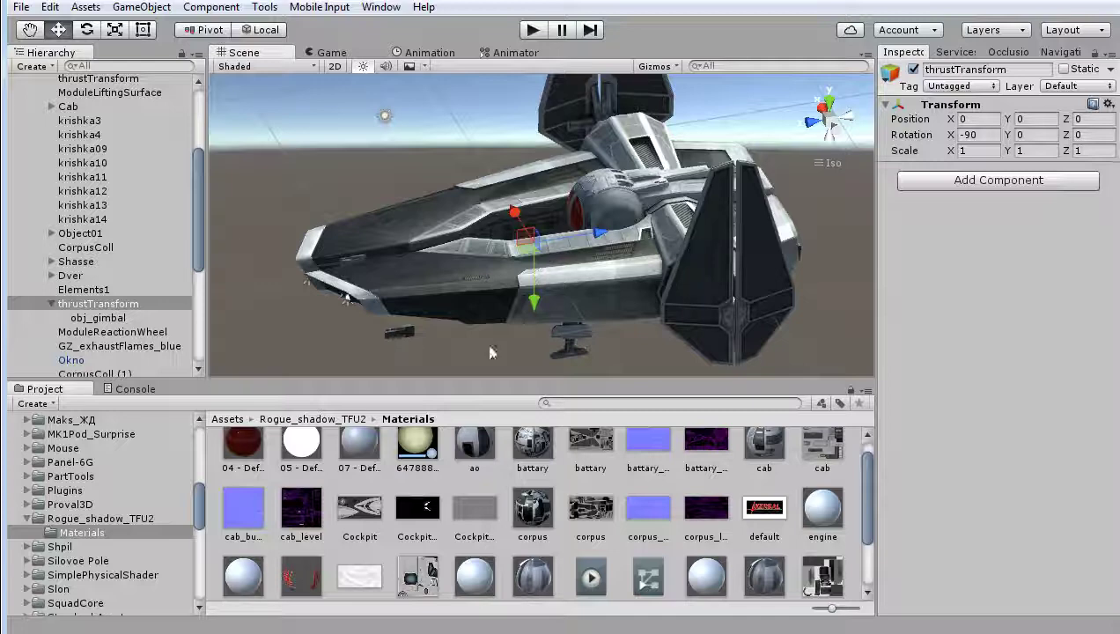
{"action": "key", "text": "alt+Tab"}
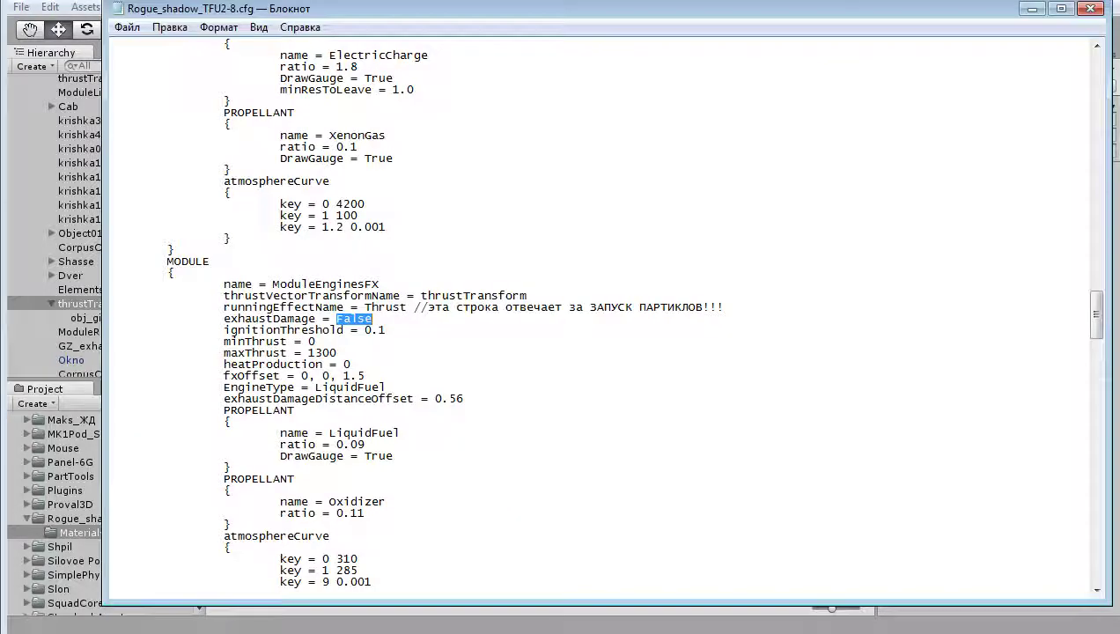
{"action": "left_click", "coordinate": [355, 328]}
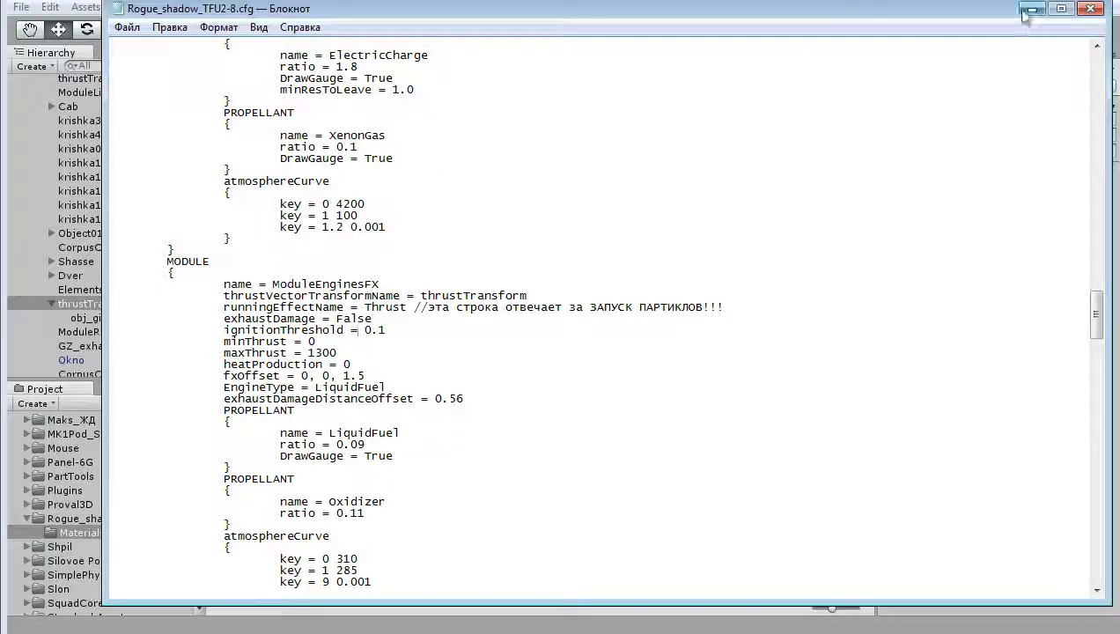
{"action": "left_click", "coordinate": [1032, 8]}
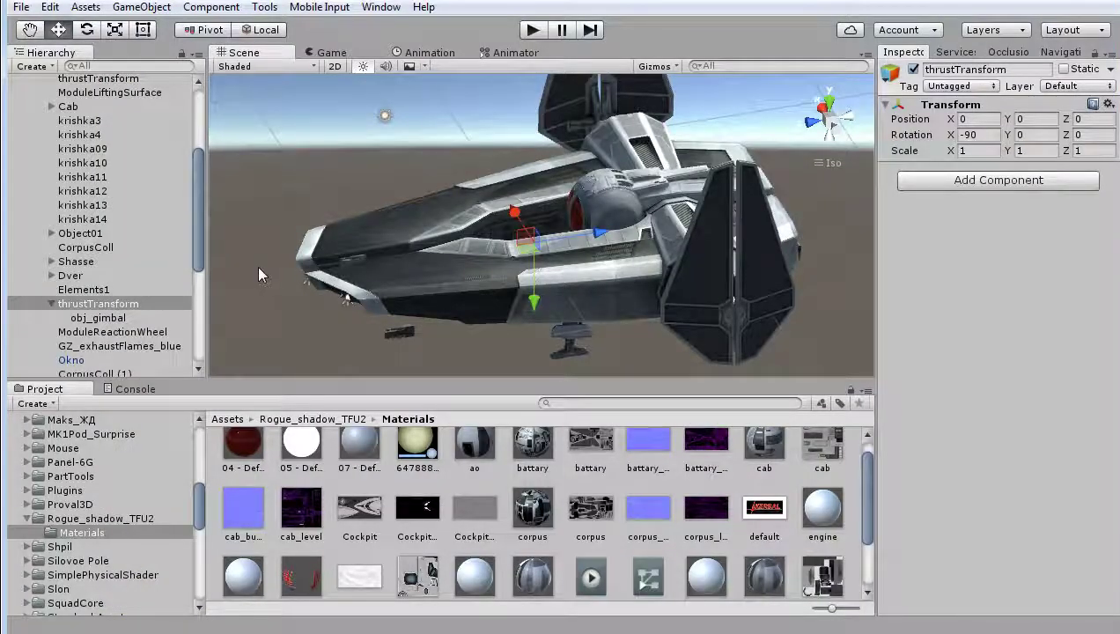
{"action": "scroll", "coordinate": [119, 207], "scroll_direction": "up", "scroll_amount": 5}
{"action": "left_click", "coordinate": [102, 224]}
{"action": "left_click", "coordinate": [102, 238]}
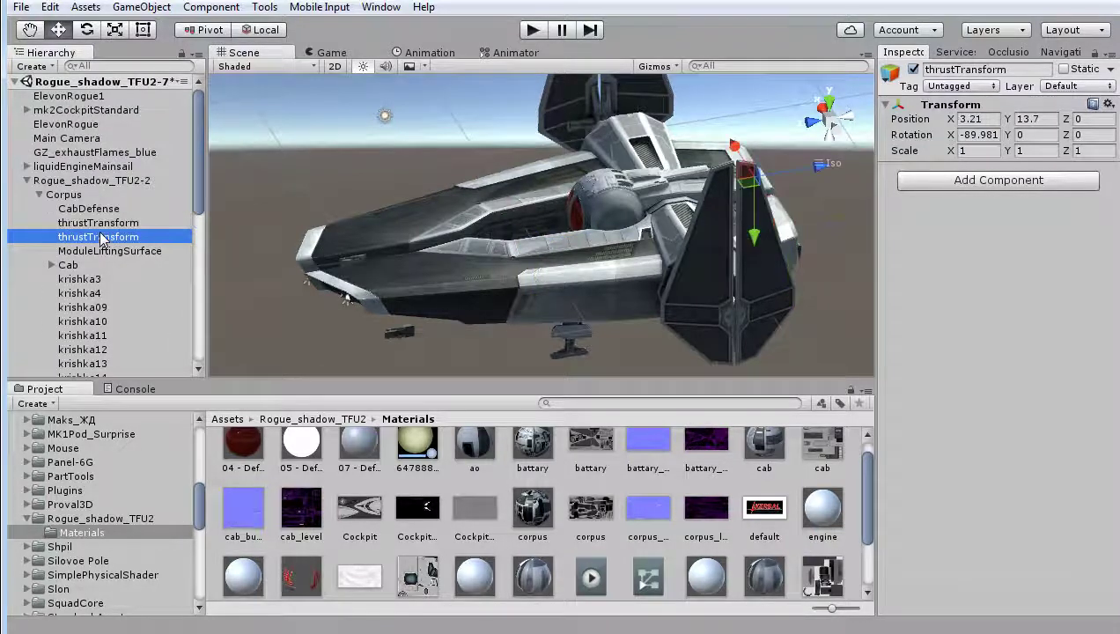
{"action": "scroll", "coordinate": [114, 317], "scroll_direction": "down", "scroll_amount": 3}
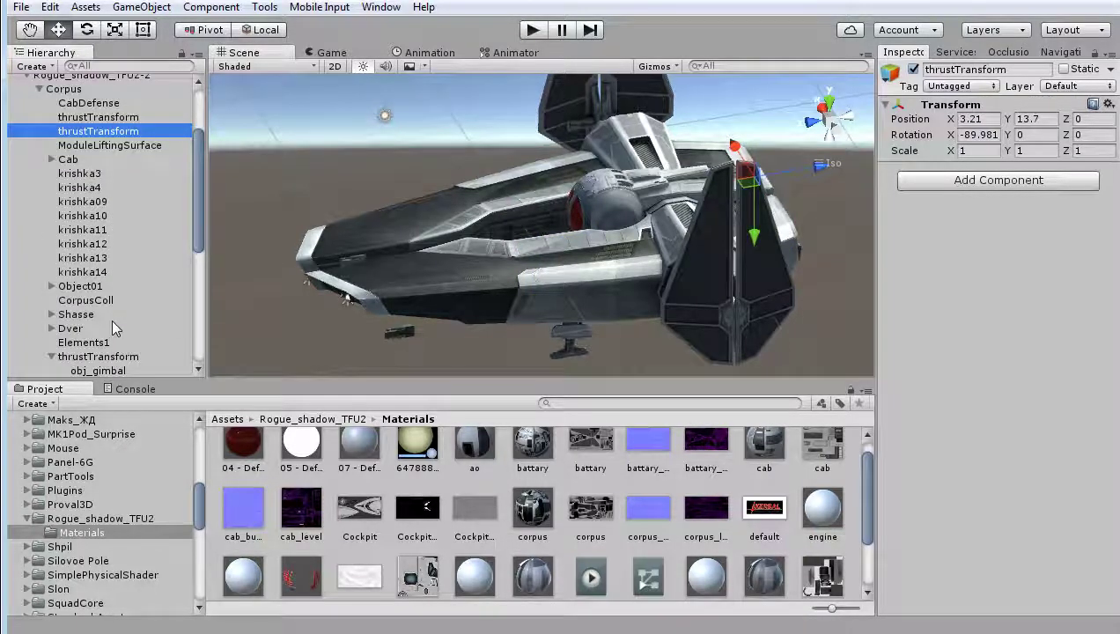
{"action": "left_click_drag", "start_coordinate": [500, 304], "coordinate": [571, 237], "text": "alt"}
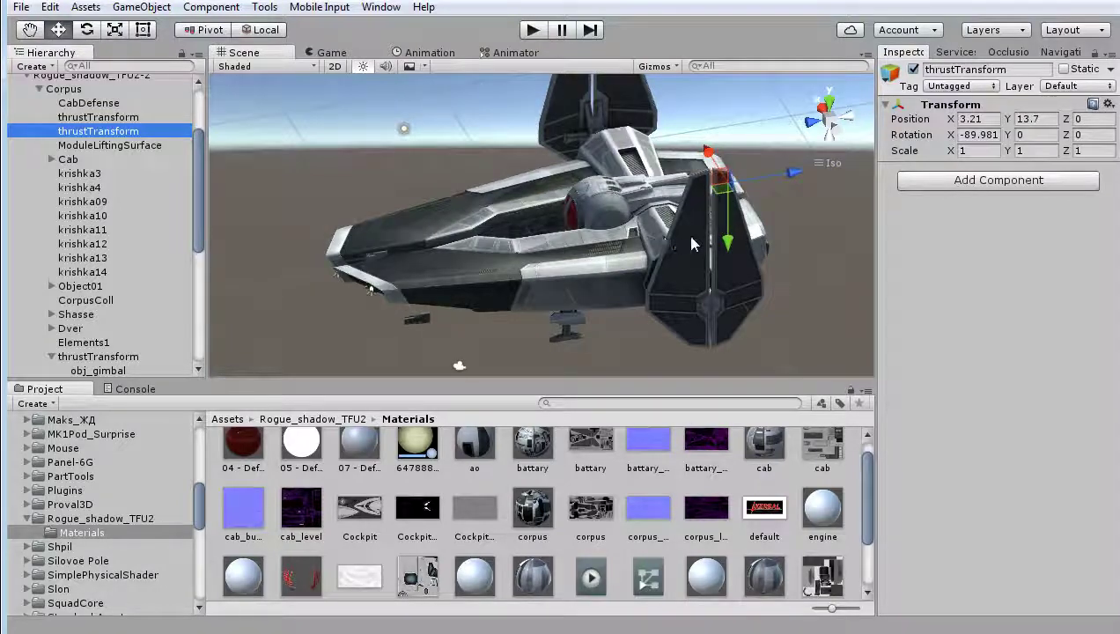
{"action": "mouse_move", "coordinate": [570, 236]}
{"action": "left_mouse_down", "text": "alt"}
{"action": "mouse_move", "coordinate": [580, 251]}
{"action": "mouse_move", "coordinate": [189, 200]}
{"action": "mouse_move", "coordinate": [205, 293]}
{"action": "left_mouse_up", "text": "alt"}
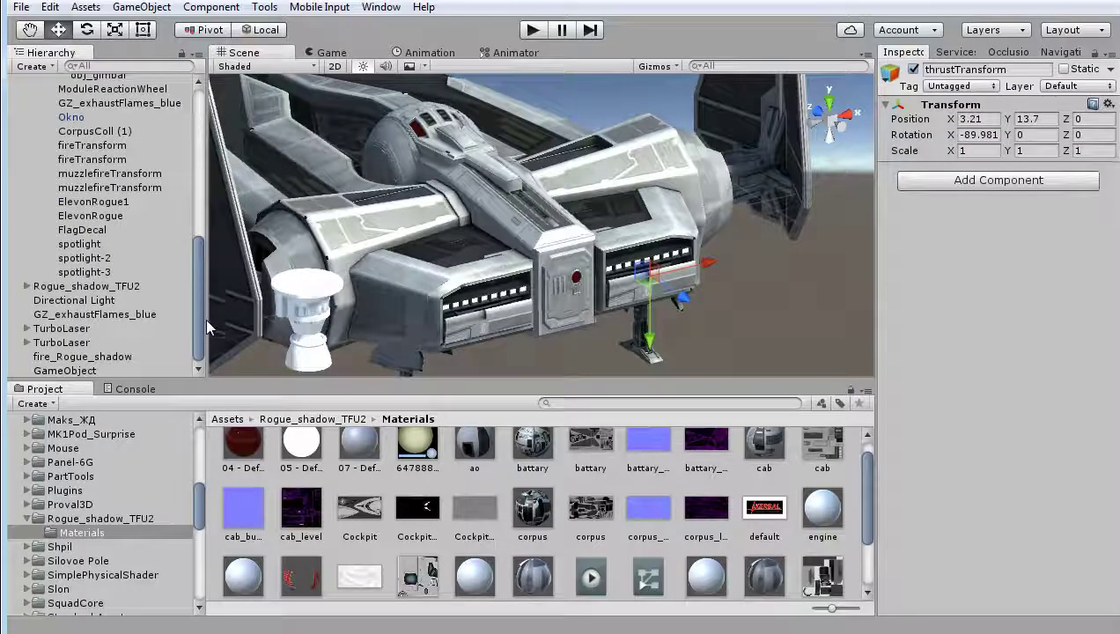
{"action": "double_click", "coordinate": [101, 355]}
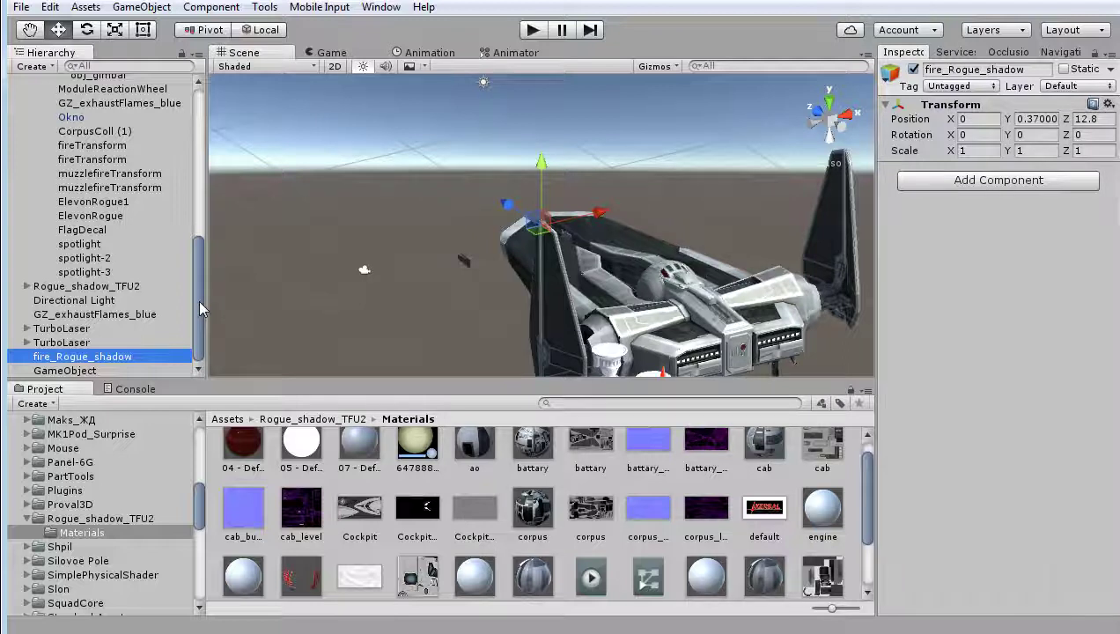
{"action": "double_click", "coordinate": [120, 315]}
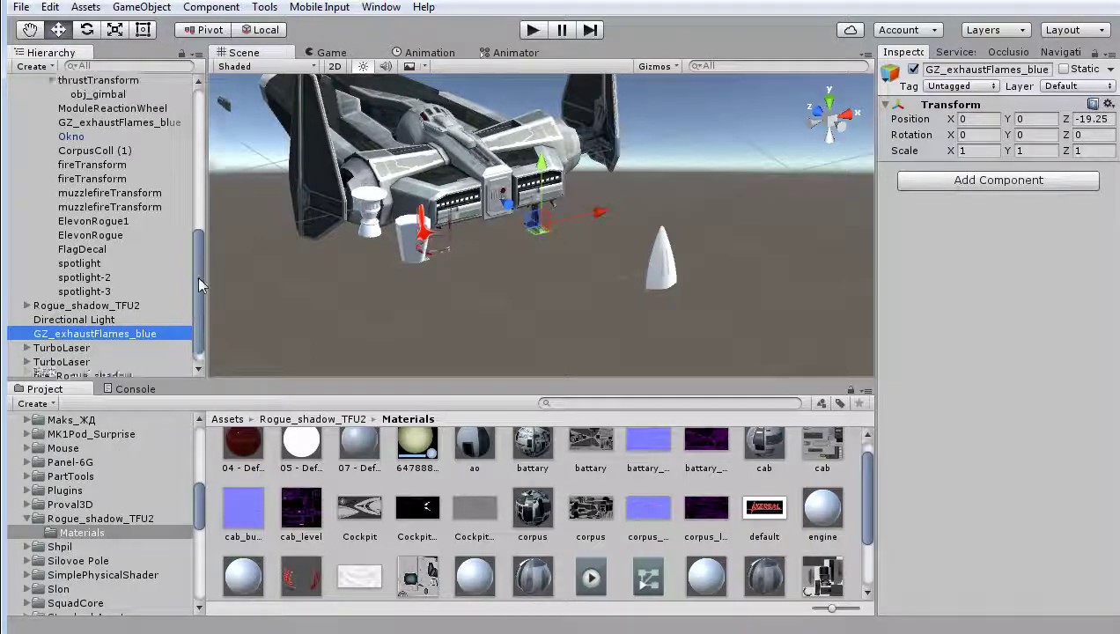
{"action": "left_click_drag", "start_coordinate": [193, 283], "coordinate": [194, 205]}
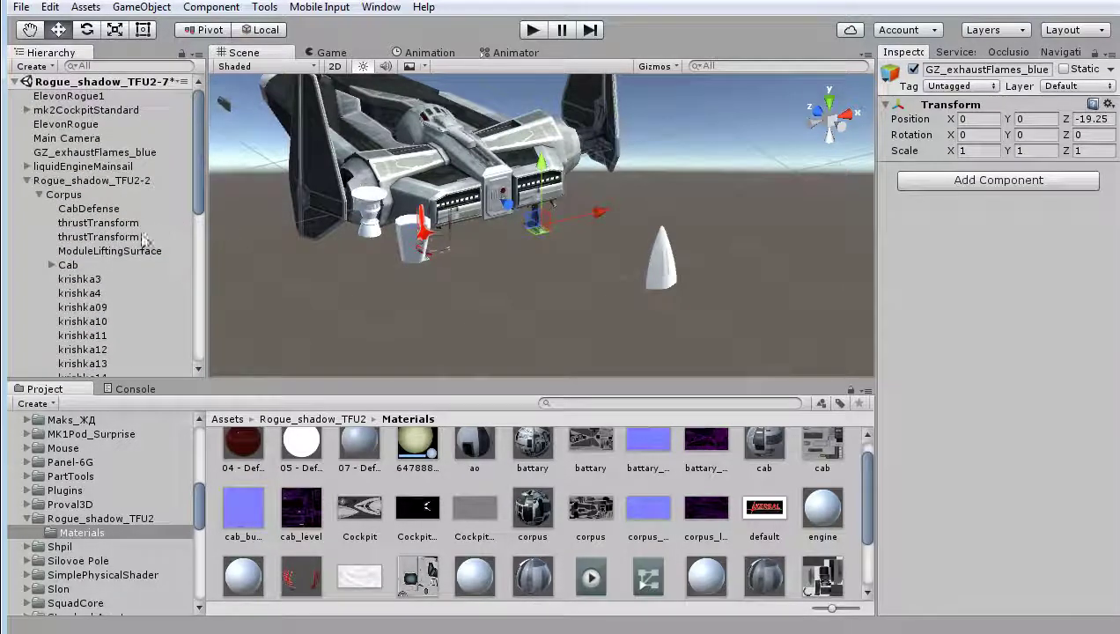
Select ModuleLiftingSurface, view the ship from several angles, then switch to Rogue_shadow_TFU2-8.cfg
{"action": "left_click", "coordinate": [126, 253]}
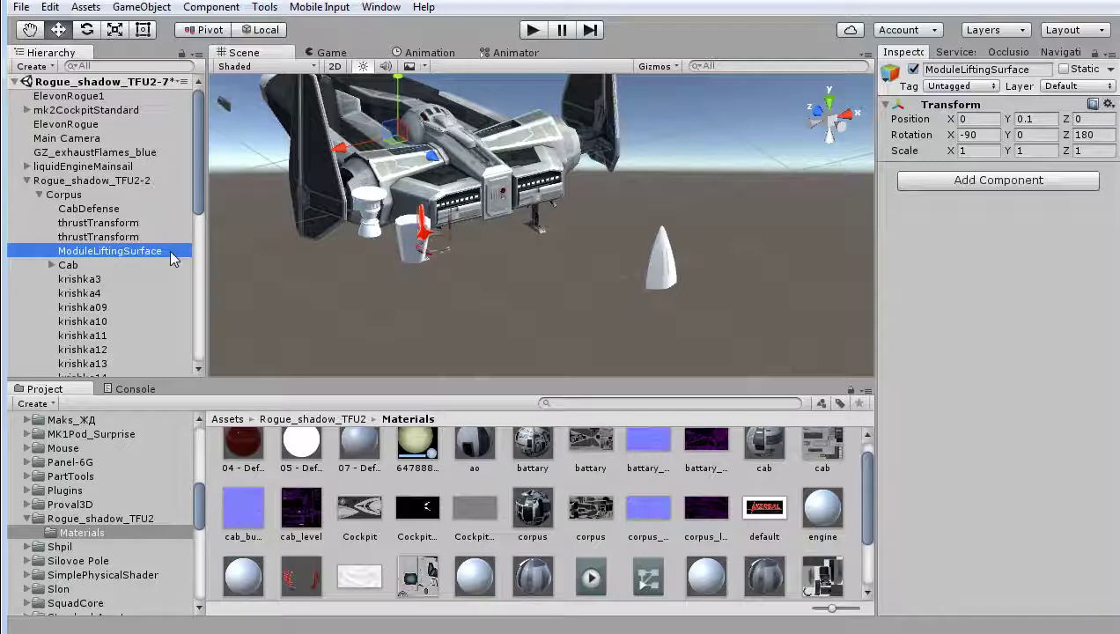
{"action": "left_click_drag", "start_coordinate": [379, 291], "coordinate": [517, 302], "text": "alt"}
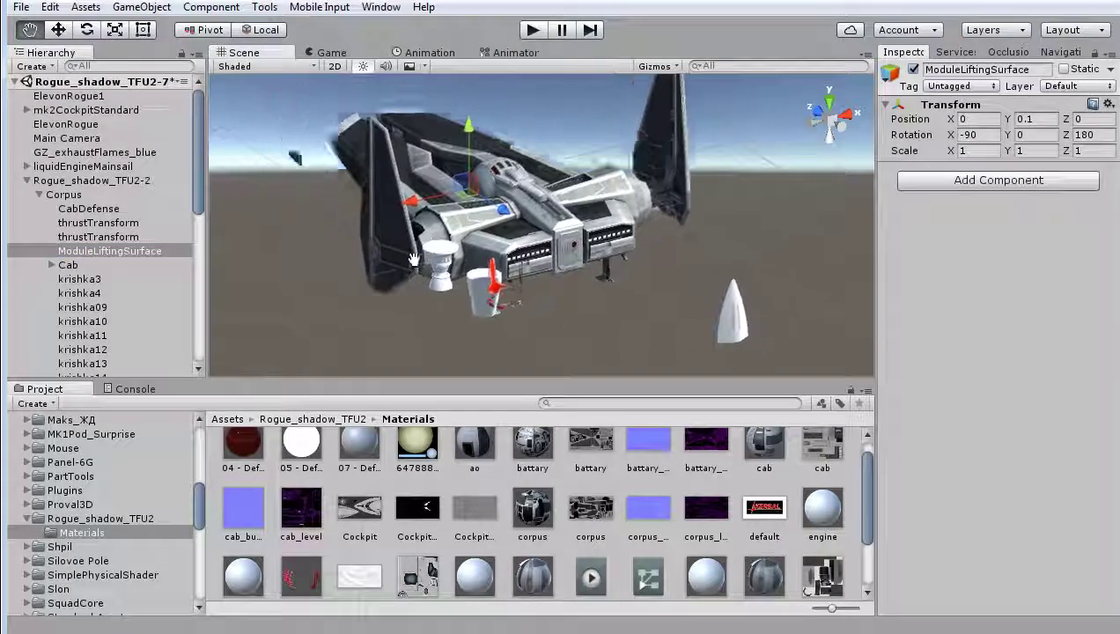
{"action": "scroll", "coordinate": [496, 286], "scroll_direction": "up", "scroll_amount": 2}
{"action": "scroll", "coordinate": [390, 277], "scroll_direction": "up", "scroll_amount": 2}
{"action": "mouse_move", "coordinate": [390, 277]}
{"action": "left_mouse_down", "text": "alt"}
{"action": "mouse_move", "coordinate": [375, 262]}
{"action": "mouse_move", "coordinate": [601, 278]}
{"action": "left_mouse_up", "text": "alt"}
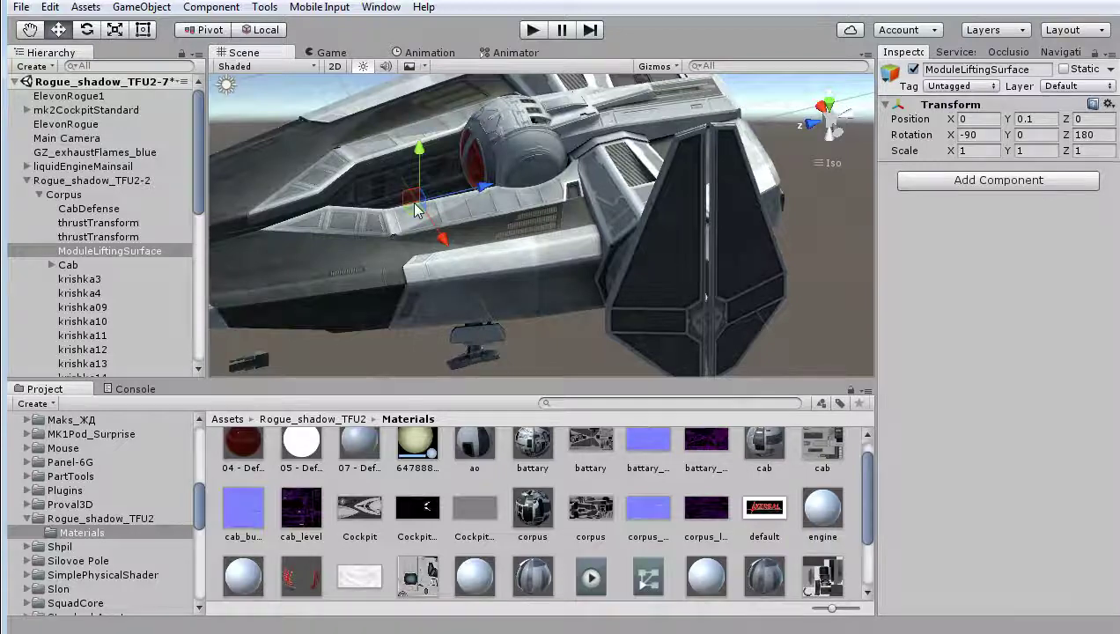
{"action": "scroll", "coordinate": [420, 216], "scroll_direction": "down", "scroll_amount": 3}
{"action": "mouse_move", "coordinate": [528, 244]}
{"action": "left_mouse_down", "text": "alt"}
{"action": "mouse_move", "coordinate": [563, 235]}
{"action": "mouse_move", "coordinate": [654, 268]}
{"action": "mouse_move", "coordinate": [489, 145]}
{"action": "left_mouse_up", "text": "alt"}
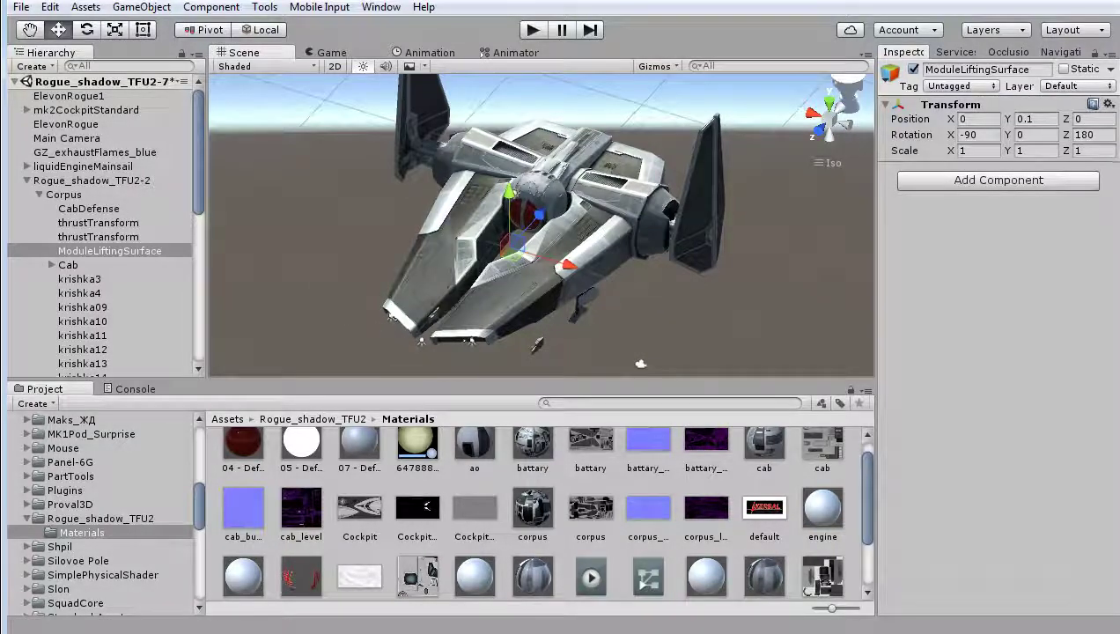
{"action": "key", "text": "alt+Tab"}
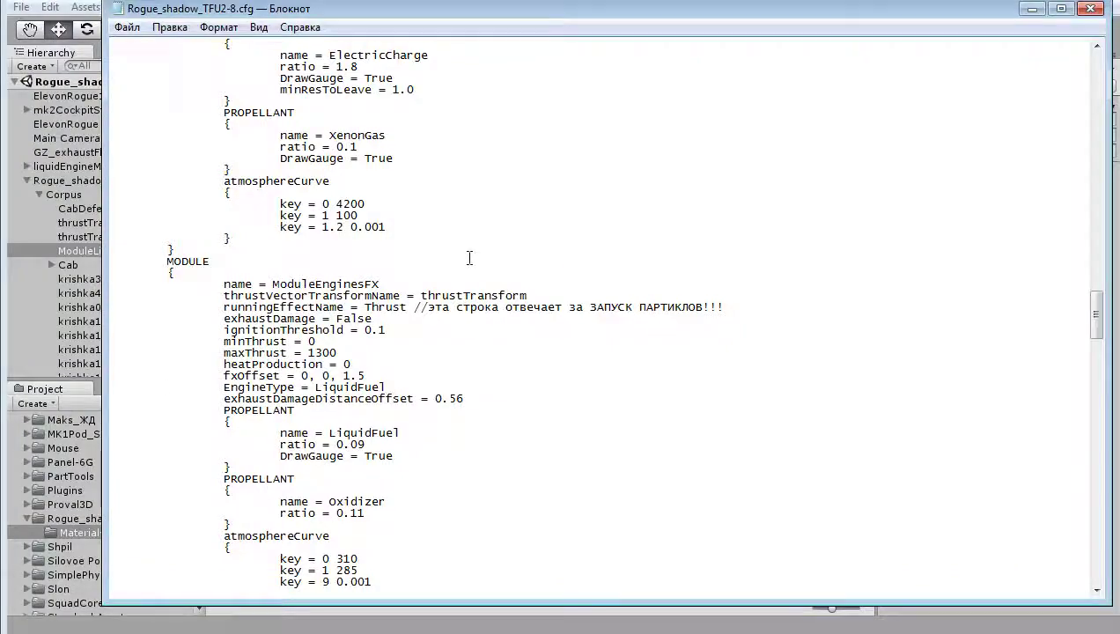
Scroll up to the commented-out ModuleLiftingSurface lines, highlight them, and minimize Notepad
{"action": "scroll", "coordinate": [467, 257], "scroll_direction": "up", "scroll_amount": 3}
{"action": "scroll", "coordinate": [462, 251], "scroll_direction": "up", "scroll_amount": 15}
{"action": "scroll", "coordinate": [453, 237], "scroll_direction": "up", "scroll_amount": 9}
{"action": "scroll", "coordinate": [452, 233], "scroll_direction": "up", "scroll_amount": 9}
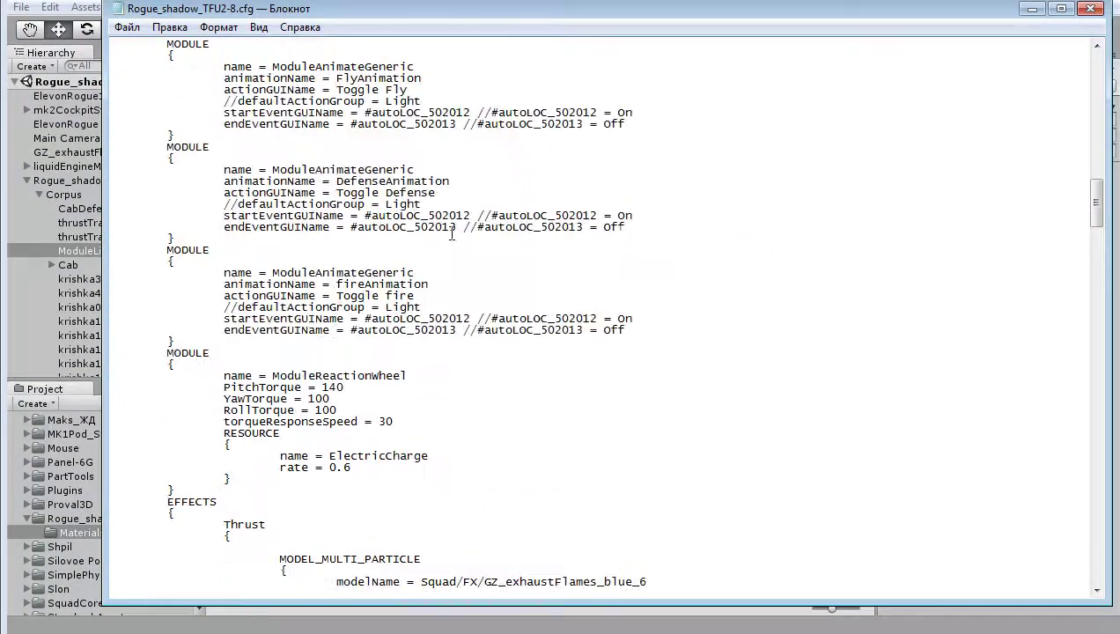
{"action": "scroll", "coordinate": [451, 233], "scroll_direction": "up", "scroll_amount": 6}
{"action": "scroll", "coordinate": [452, 233], "scroll_direction": "up", "scroll_amount": 9}
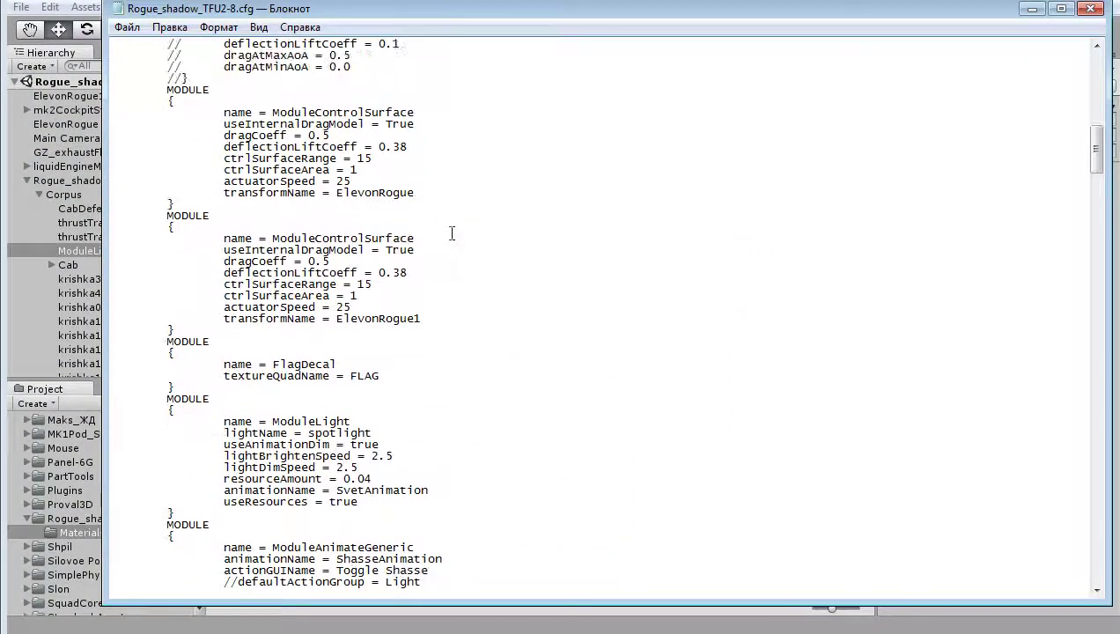
{"action": "scroll", "coordinate": [452, 234], "scroll_direction": "up", "scroll_amount": 8}
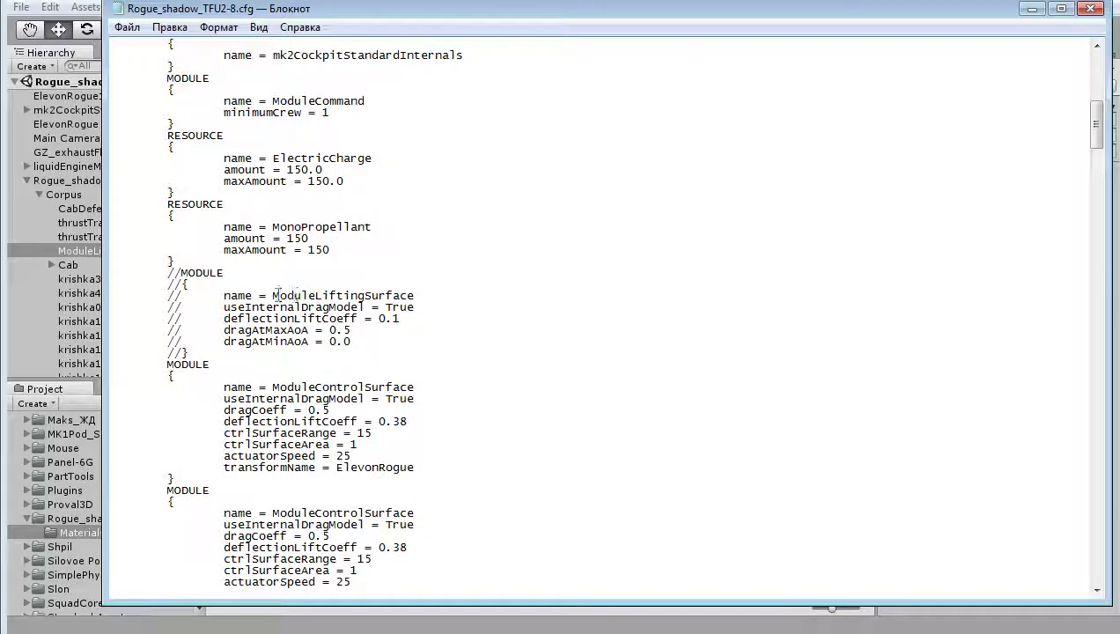
{"action": "left_click_drag", "start_coordinate": [217, 295], "coordinate": [424, 338]}
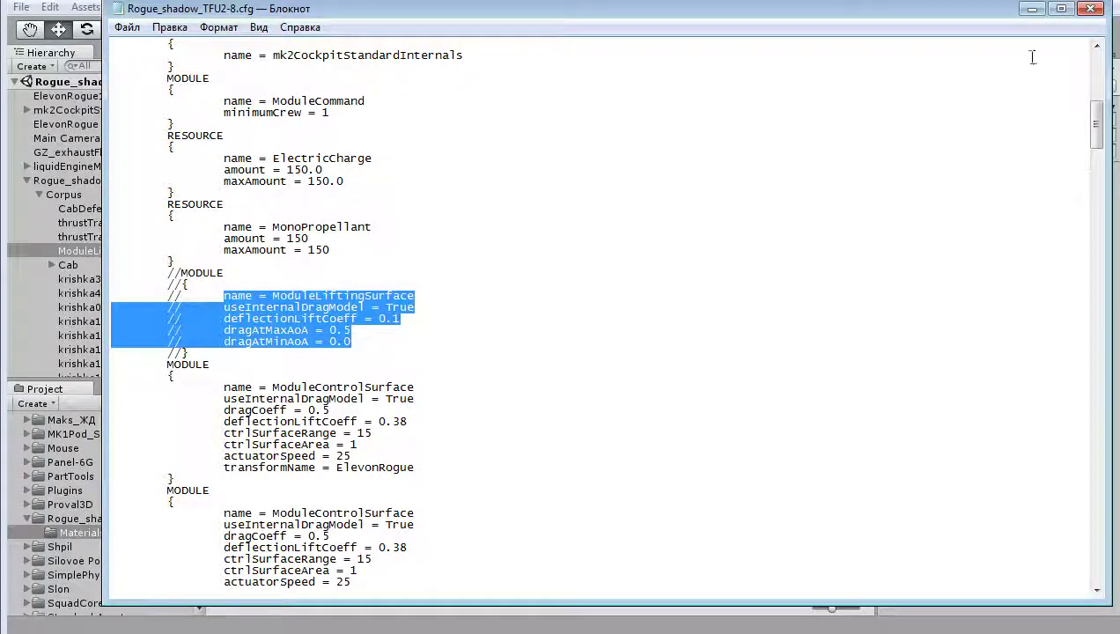
{"action": "left_click", "coordinate": [1032, 9]}
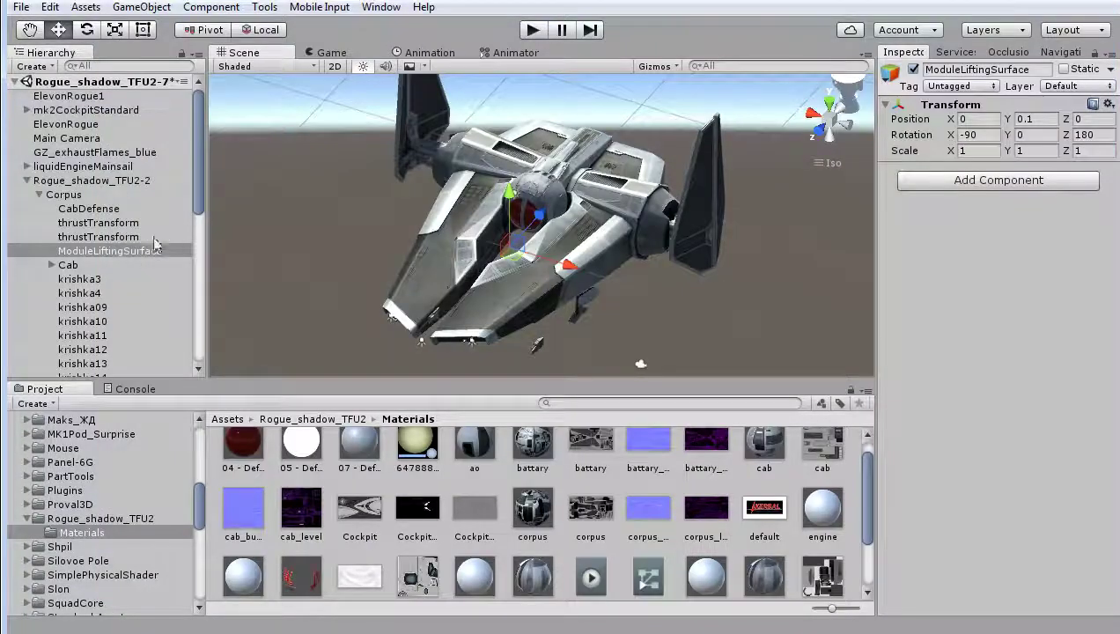
Expand Cab, zoom onto the cockpit, and open the cab material used by Cab
{"action": "left_click", "coordinate": [52, 265]}
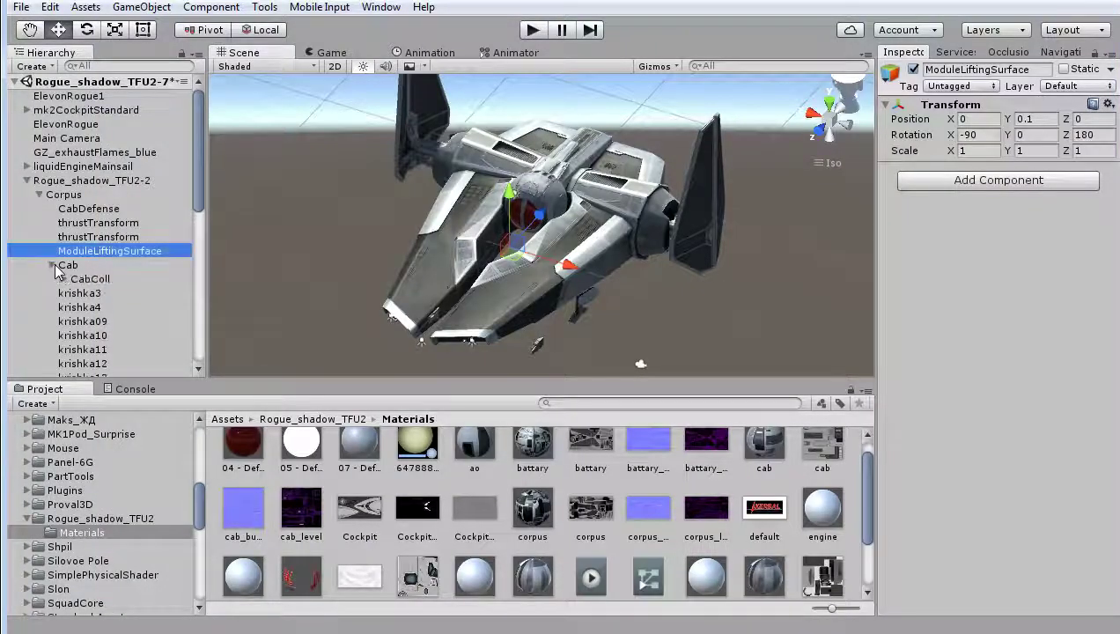
{"action": "left_click", "coordinate": [70, 265]}
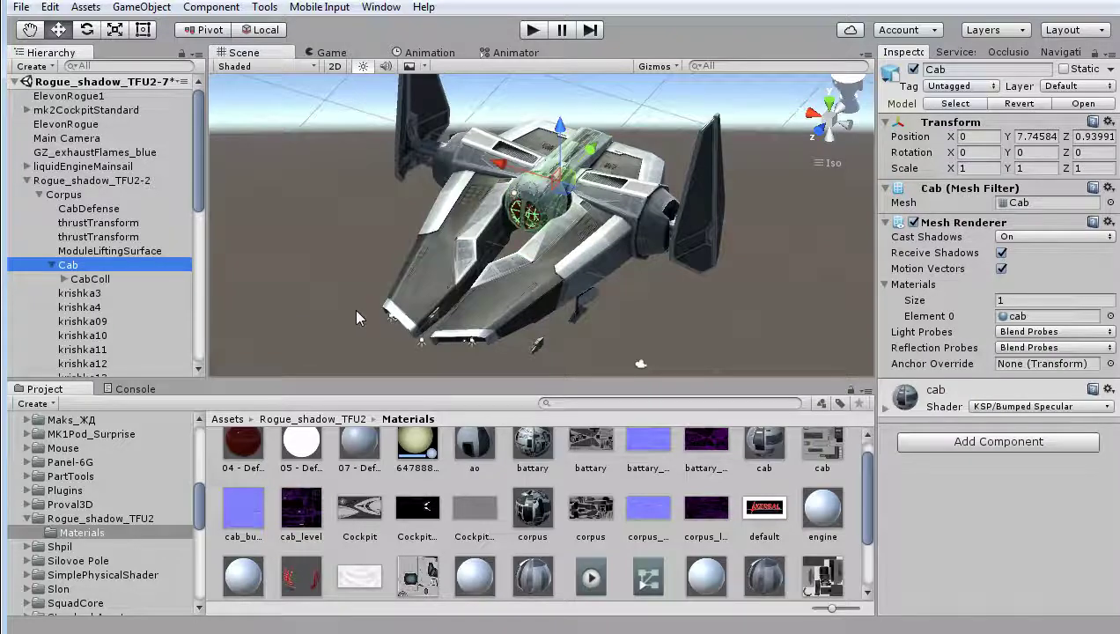
{"action": "scroll", "coordinate": [480, 267], "scroll_direction": "up", "scroll_amount": 3}
{"action": "scroll", "coordinate": [499, 263], "scroll_direction": "up", "scroll_amount": 3}
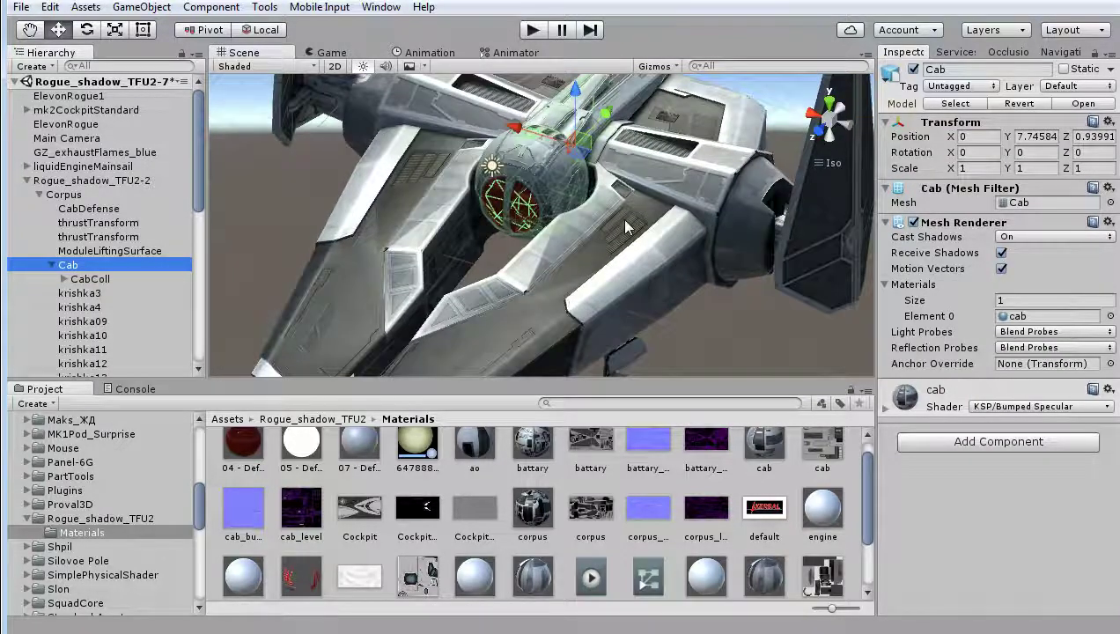
{"action": "middle_click_drag", "start_coordinate": [621, 217], "coordinate": [526, 290]}
{"action": "scroll", "coordinate": [484, 245], "scroll_direction": "up", "scroll_amount": 2}
{"action": "scroll", "coordinate": [483, 245], "scroll_direction": "up", "scroll_amount": 1}
{"action": "scroll", "coordinate": [862, 258], "scroll_direction": "up", "scroll_amount": 1}
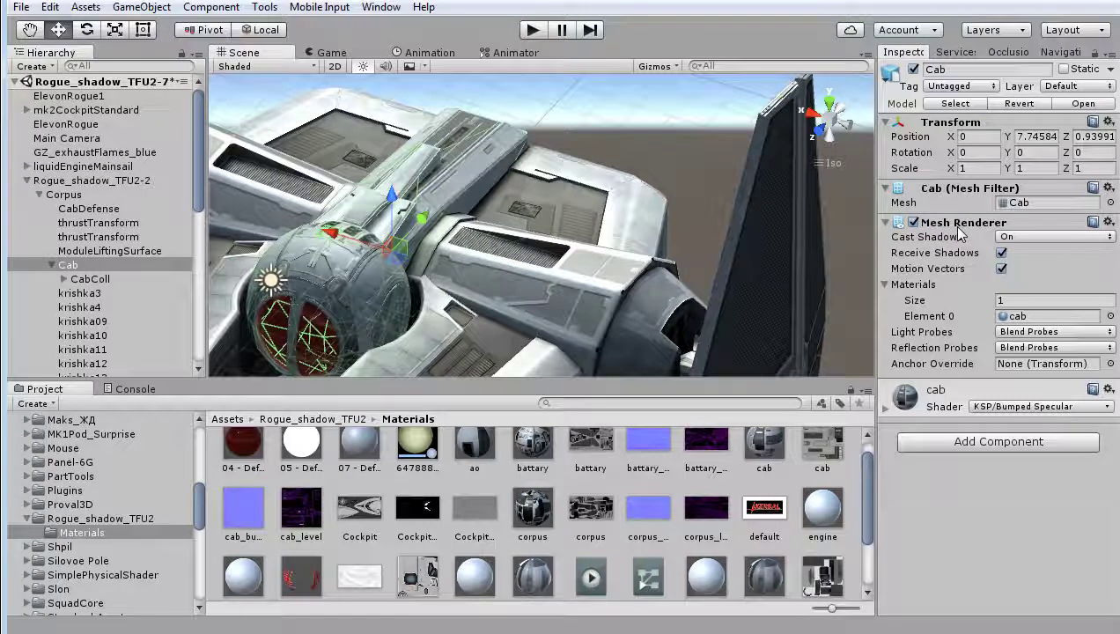
{"action": "left_click", "coordinate": [1008, 319]}
{"action": "left_click", "coordinate": [762, 454]}
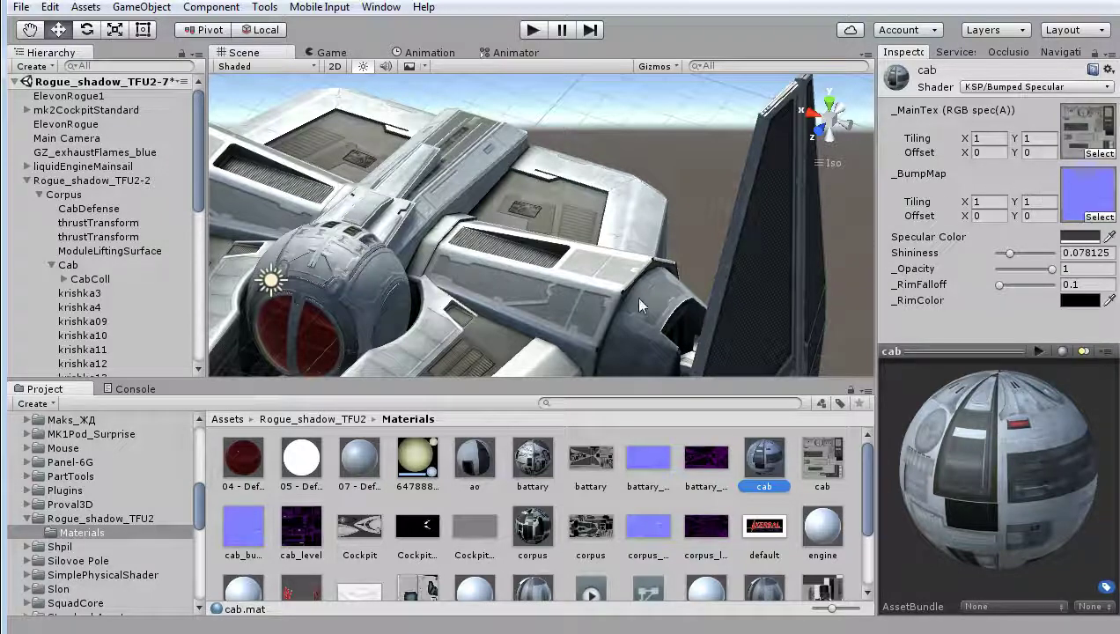
Select CabColl, reveal its Ladder and Airlock children, and toggle the mesh collider off and on
{"action": "left_click", "coordinate": [88, 280]}
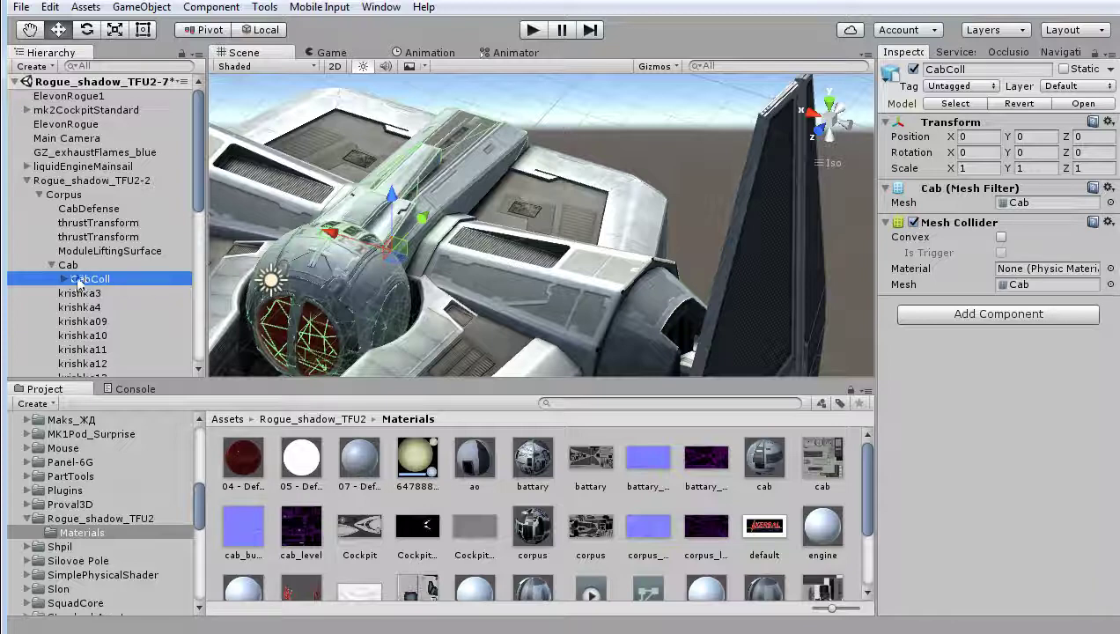
{"action": "left_click", "coordinate": [65, 279]}
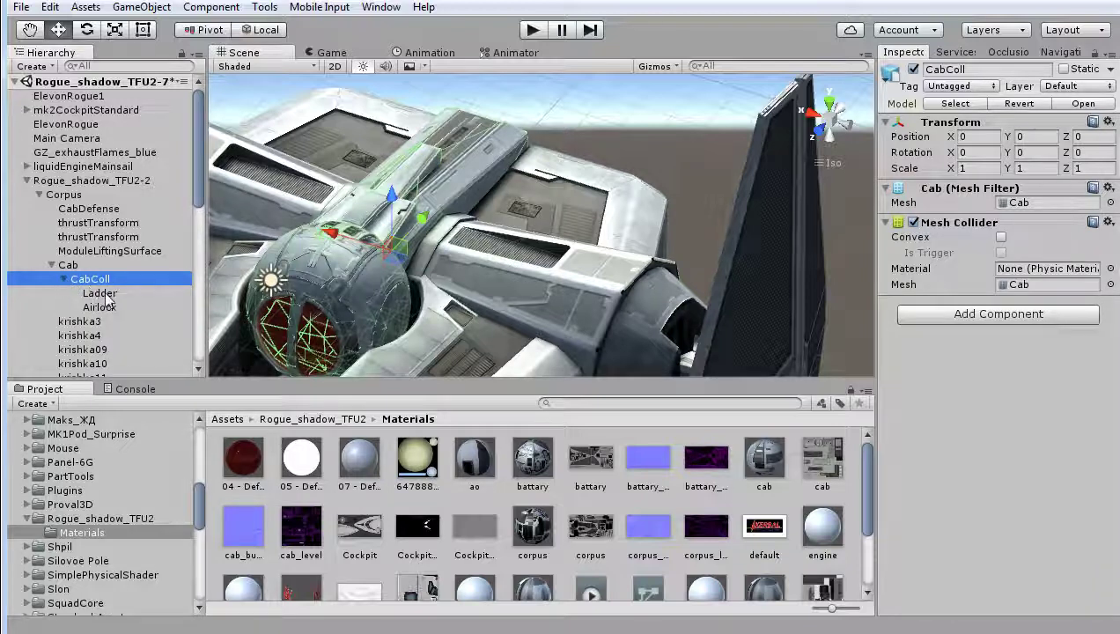
{"action": "left_click", "coordinate": [913, 223]}
{"action": "left_click", "coordinate": [913, 223]}
{"action": "scroll", "coordinate": [493, 227], "scroll_direction": "up", "scroll_amount": 2}
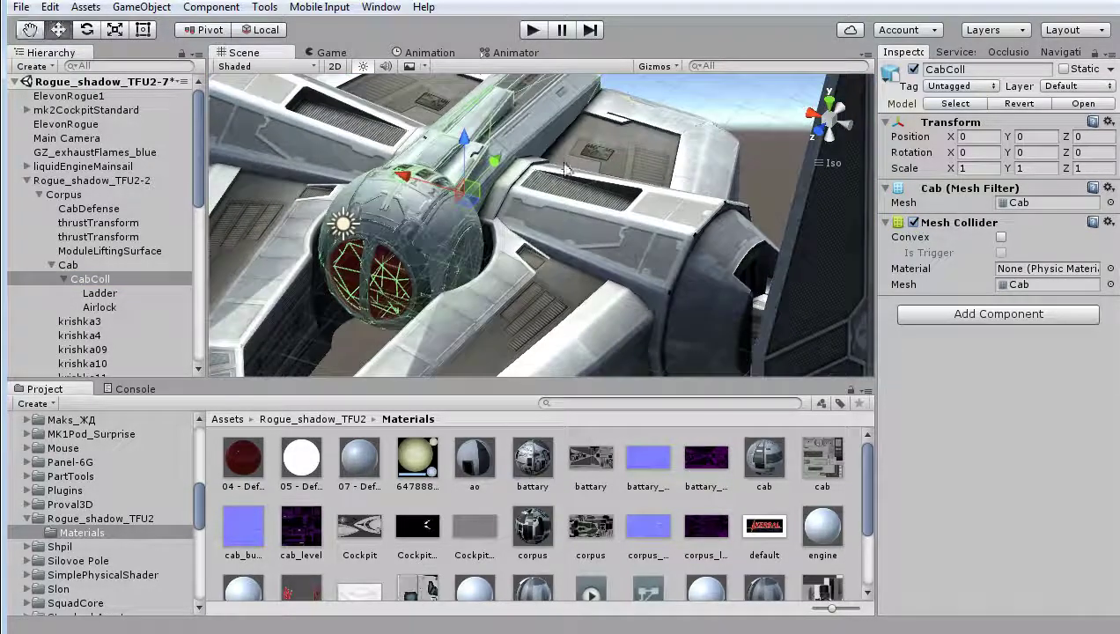
{"action": "scroll", "coordinate": [507, 260], "scroll_direction": "up", "scroll_amount": 2}
{"action": "left_click_drag", "start_coordinate": [470, 282], "coordinate": [587, 257], "text": "alt"}
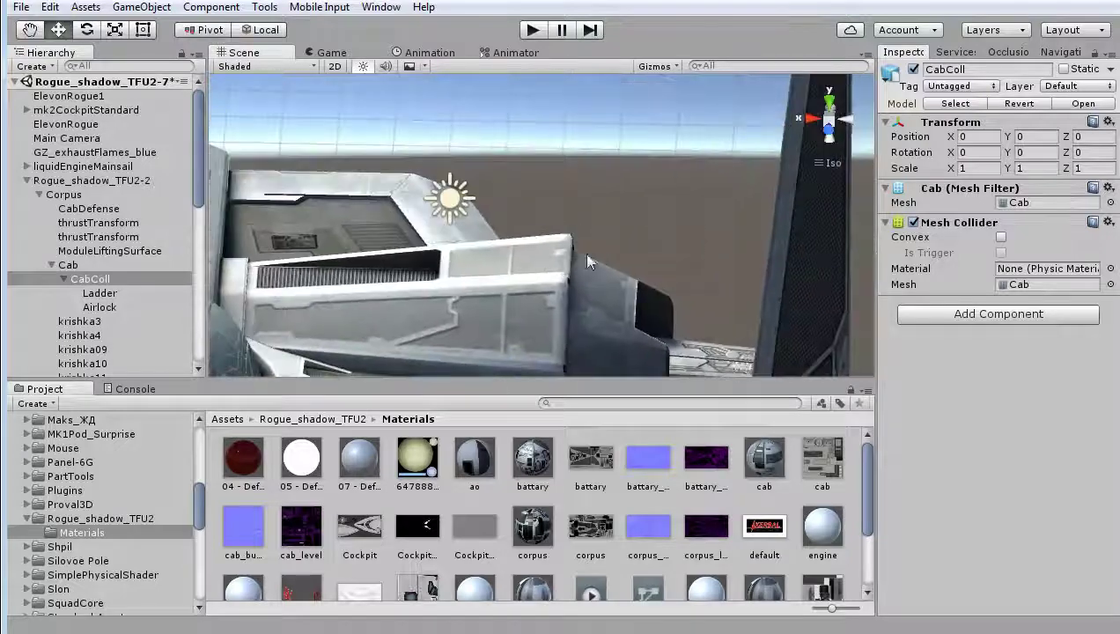
{"action": "left_click_drag", "start_coordinate": [458, 283], "coordinate": [819, 183], "text": "alt"}
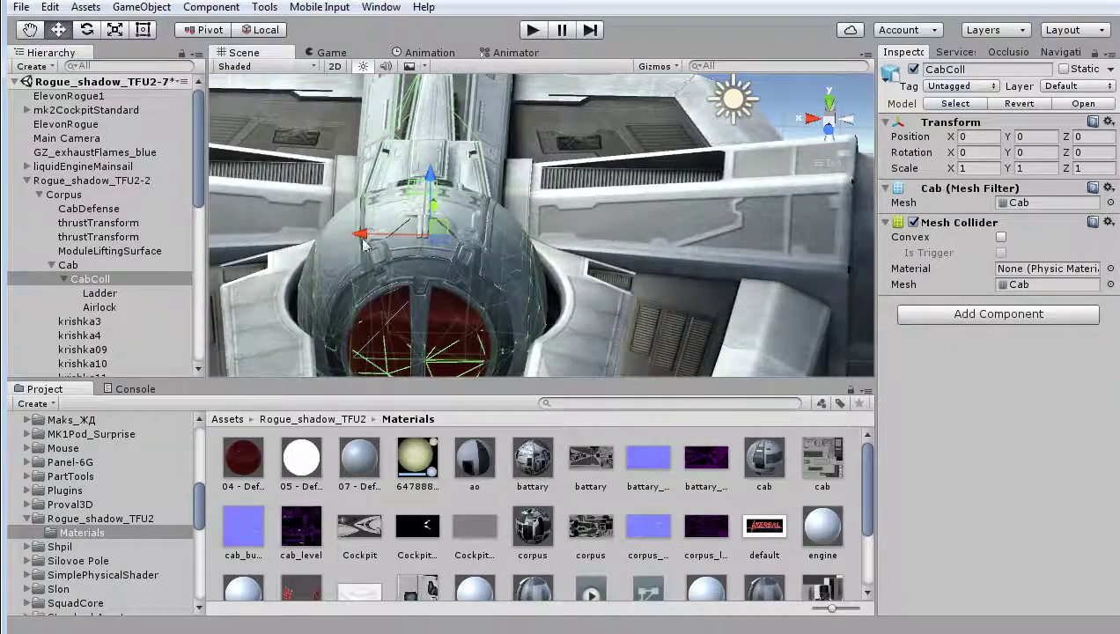
Untick Cab's Mesh Renderer to see the CabColl collider wireframe, then re-tick it
{"action": "left_click", "coordinate": [70, 266]}
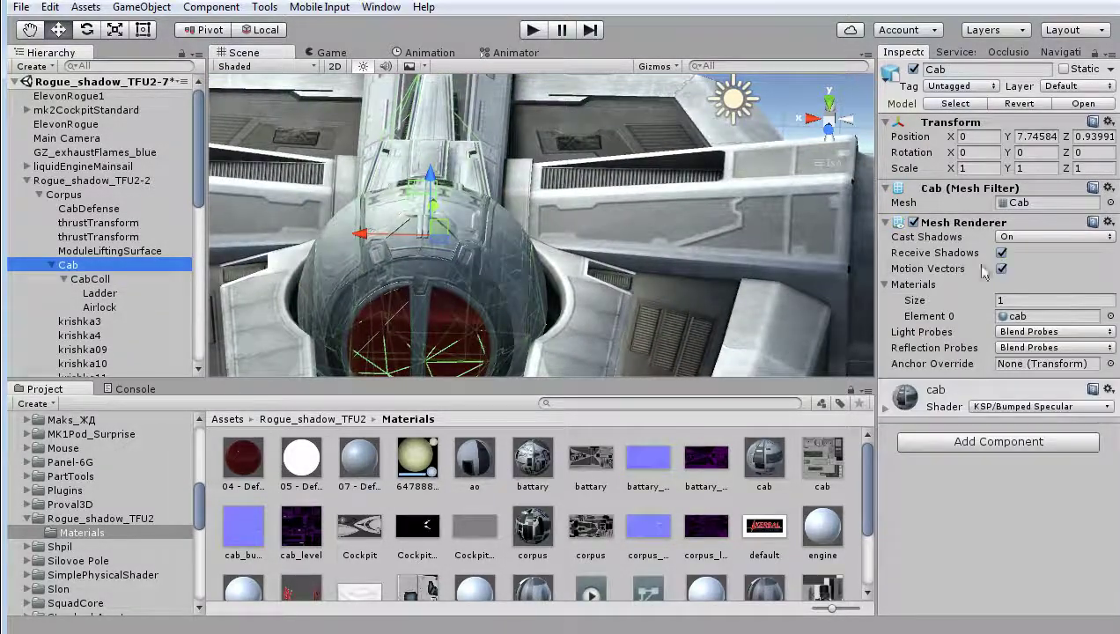
{"action": "left_click", "coordinate": [913, 222]}
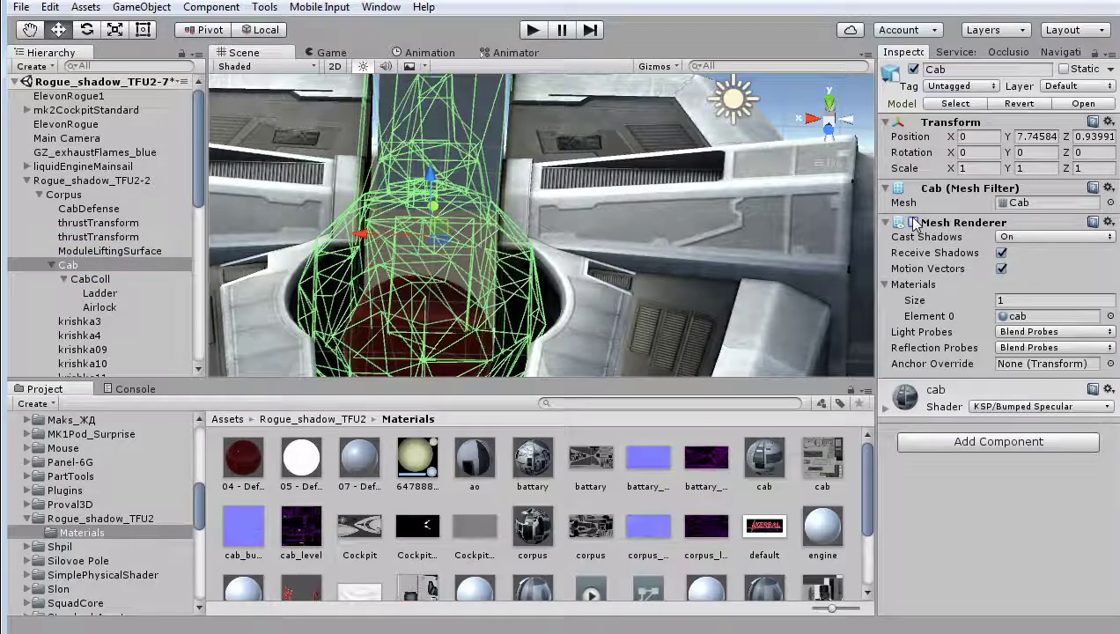
{"action": "left_click", "coordinate": [96, 279]}
{"action": "mouse_move", "coordinate": [483, 271]}
{"action": "left_mouse_down", "text": "alt"}
{"action": "mouse_move", "coordinate": [439, 265]}
{"action": "mouse_move", "coordinate": [493, 295]}
{"action": "left_mouse_up", "text": "alt"}
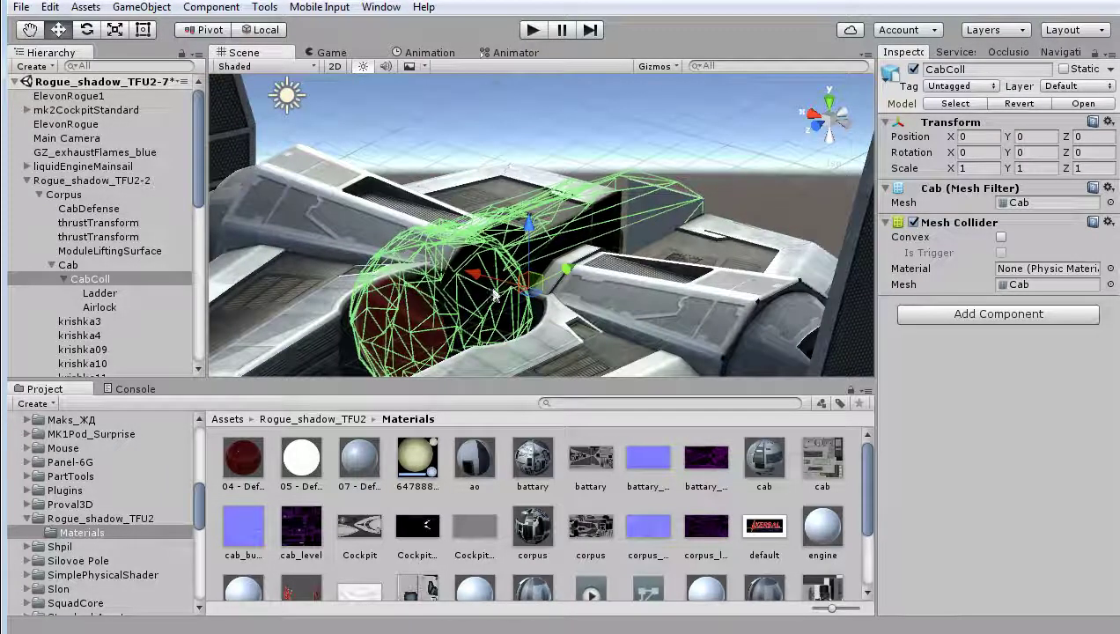
{"action": "left_click", "coordinate": [69, 265]}
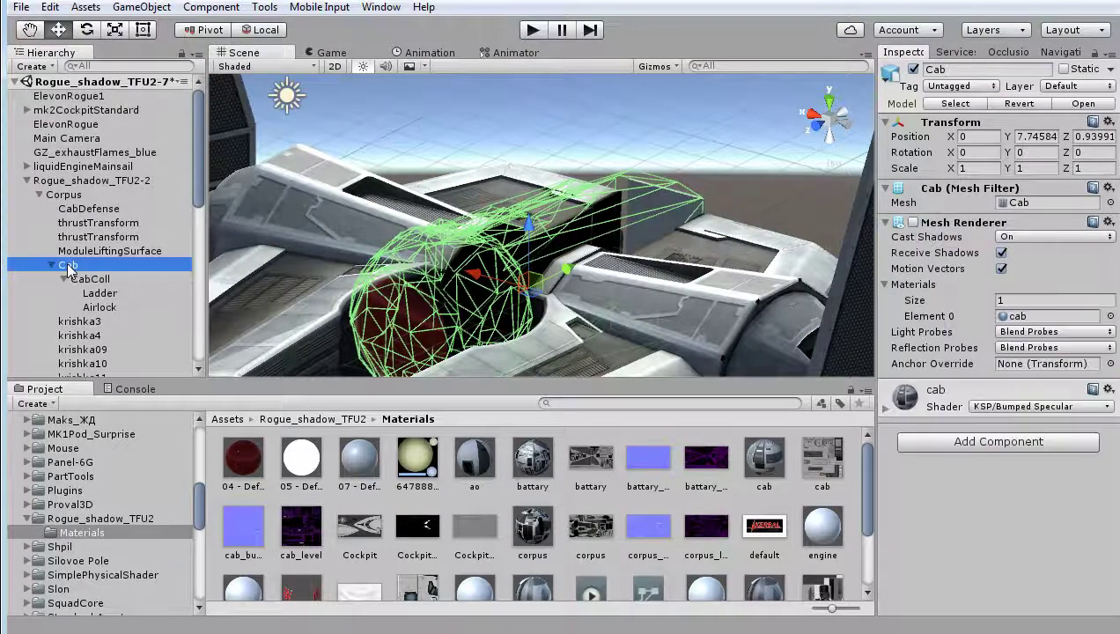
{"action": "left_click", "coordinate": [913, 221]}
Re-inspect CabColl from several cockpit angles, then select the Rogue_shadow_TFU2-2 root
{"action": "mouse_move", "coordinate": [509, 264]}
{"action": "left_mouse_down", "text": "alt"}
{"action": "mouse_move", "coordinate": [442, 281]}
{"action": "mouse_move", "coordinate": [346, 253]}
{"action": "left_mouse_up", "text": "alt"}
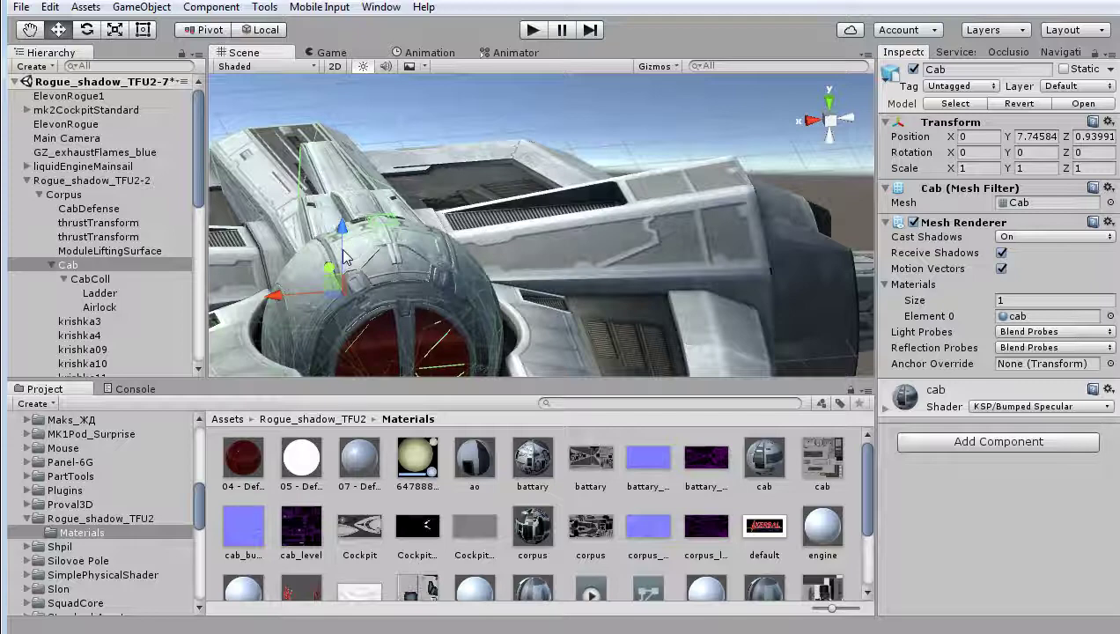
{"action": "left_click", "coordinate": [91, 279]}
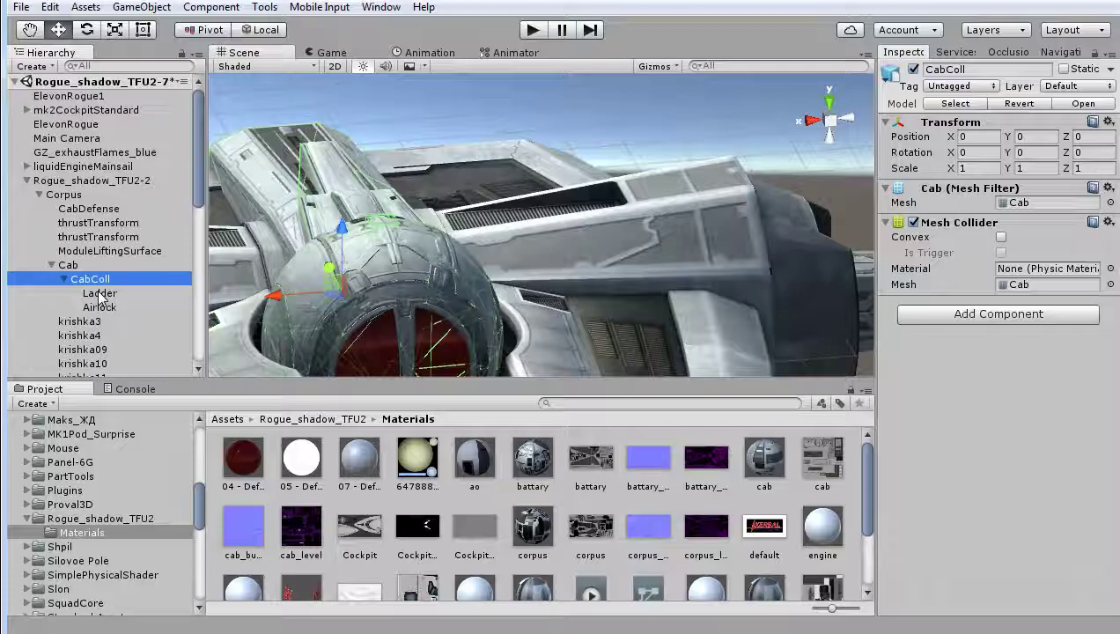
{"action": "middle_click_drag", "start_coordinate": [456, 254], "coordinate": [553, 263]}
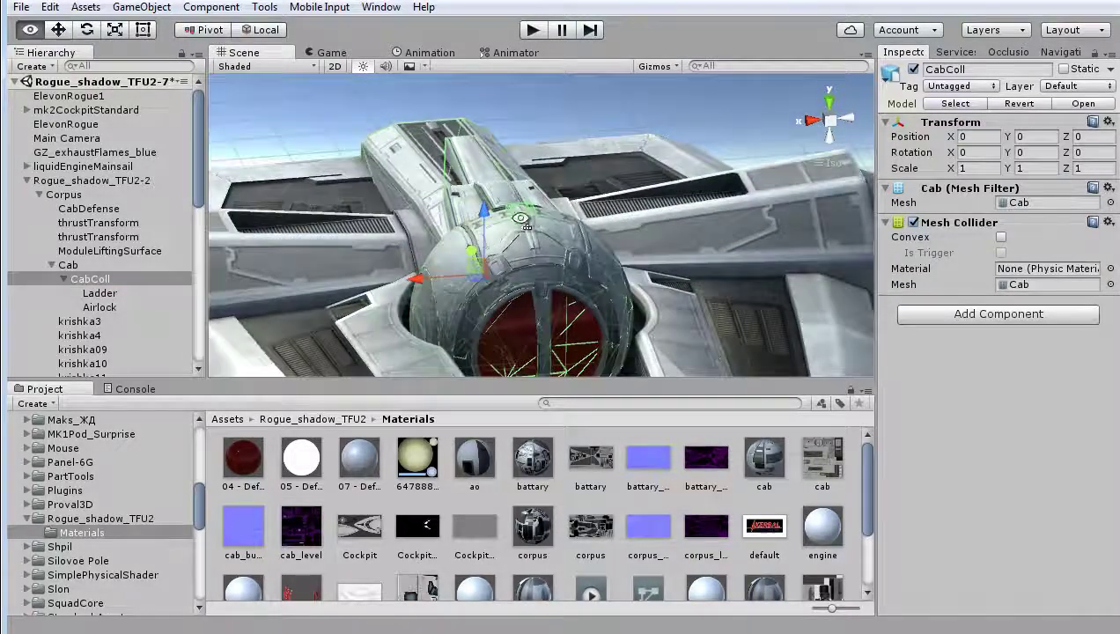
{"action": "left_click_drag", "start_coordinate": [554, 262], "coordinate": [523, 268], "text": "alt"}
{"action": "middle_click_drag", "start_coordinate": [356, 249], "coordinate": [581, 322]}
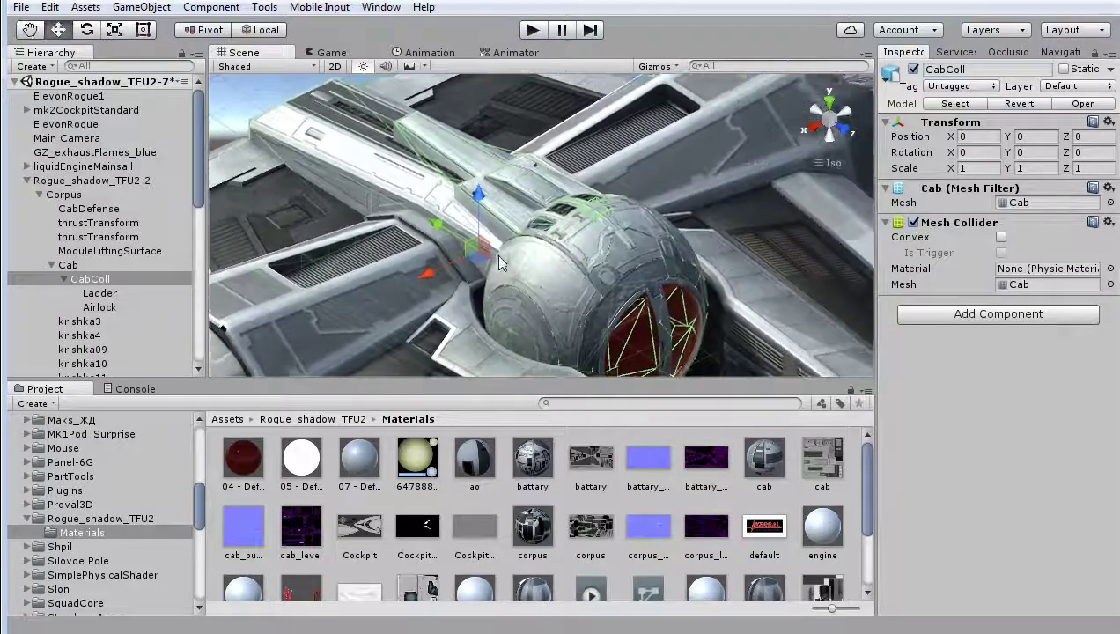
{"action": "mouse_move", "coordinate": [581, 321]}
{"action": "left_mouse_down", "text": "alt"}
{"action": "mouse_move", "coordinate": [560, 245]}
{"action": "mouse_move", "coordinate": [548, 248]}
{"action": "left_mouse_up", "text": "alt"}
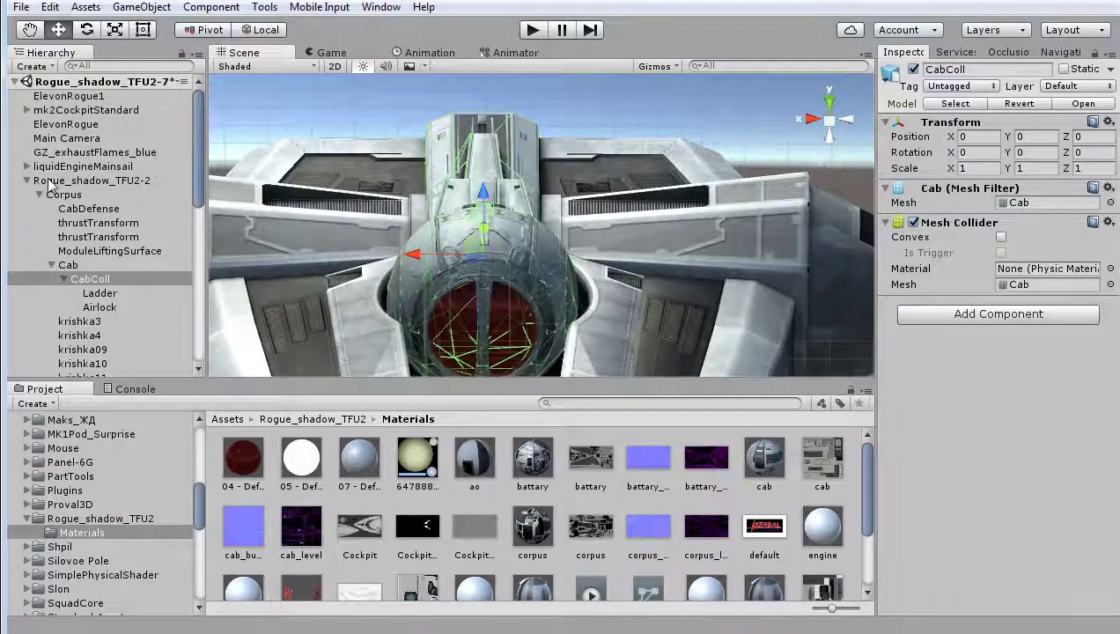
{"action": "left_click", "coordinate": [84, 181]}
{"action": "key", "text": "f"}
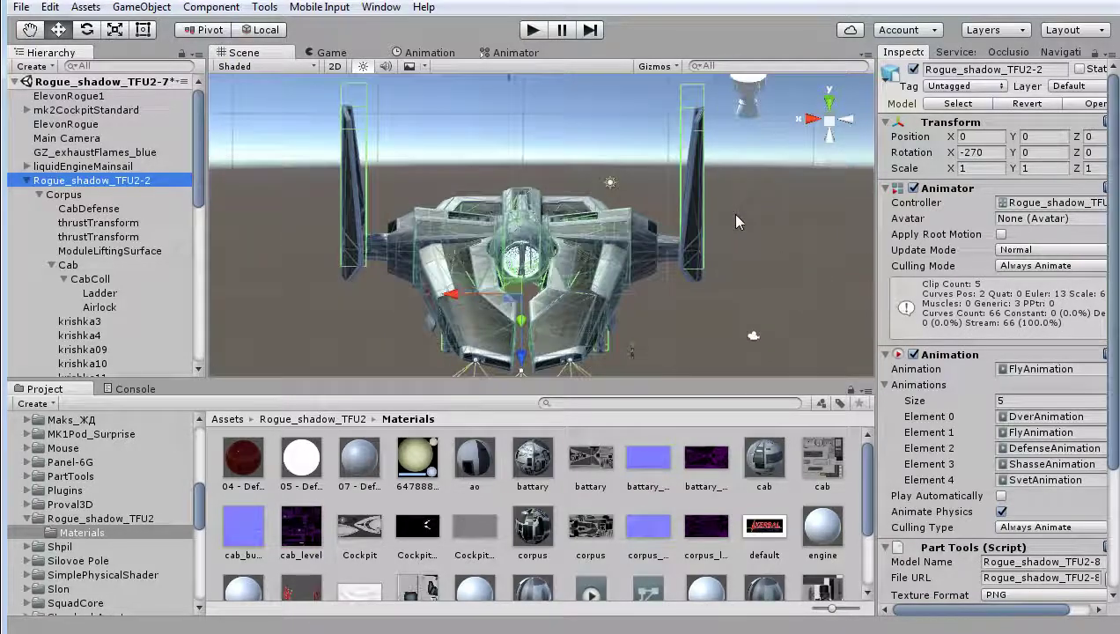
{"action": "left_click_drag", "start_coordinate": [768, 209], "coordinate": [488, 284], "text": "alt"}
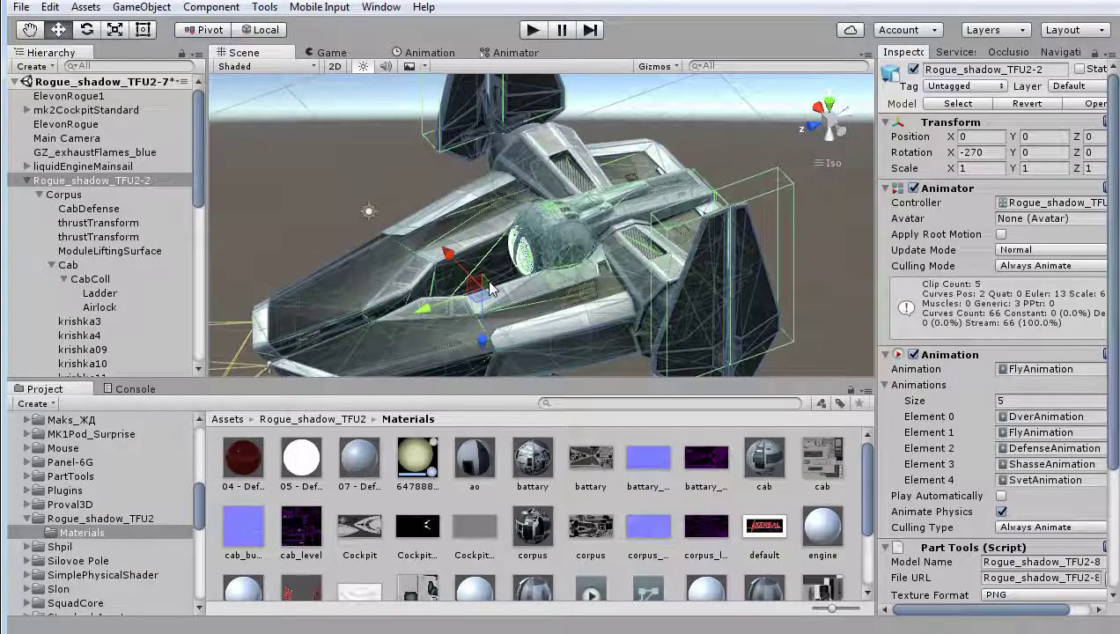
{"action": "scroll", "coordinate": [489, 286], "scroll_direction": "up", "scroll_amount": 5}
{"action": "mouse_move", "coordinate": [437, 297]}
{"action": "middle_mouse_down"}
{"action": "mouse_move", "coordinate": [468, 179]}
{"action": "mouse_move", "coordinate": [526, 216]}
{"action": "middle_mouse_up"}
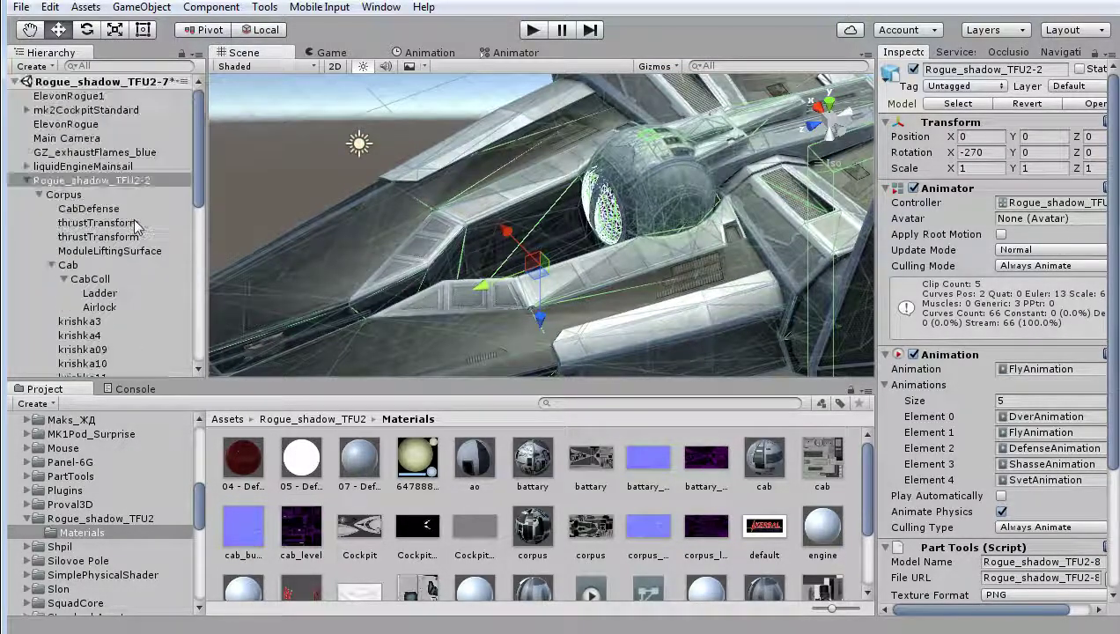
{"action": "left_click", "coordinate": [64, 195]}
{"action": "key", "text": "f"}
{"action": "mouse_move", "coordinate": [427, 258]}
{"action": "left_mouse_down", "text": "alt"}
{"action": "mouse_move", "coordinate": [581, 266]}
{"action": "mouse_move", "coordinate": [602, 230]}
{"action": "left_mouse_up", "text": "alt"}
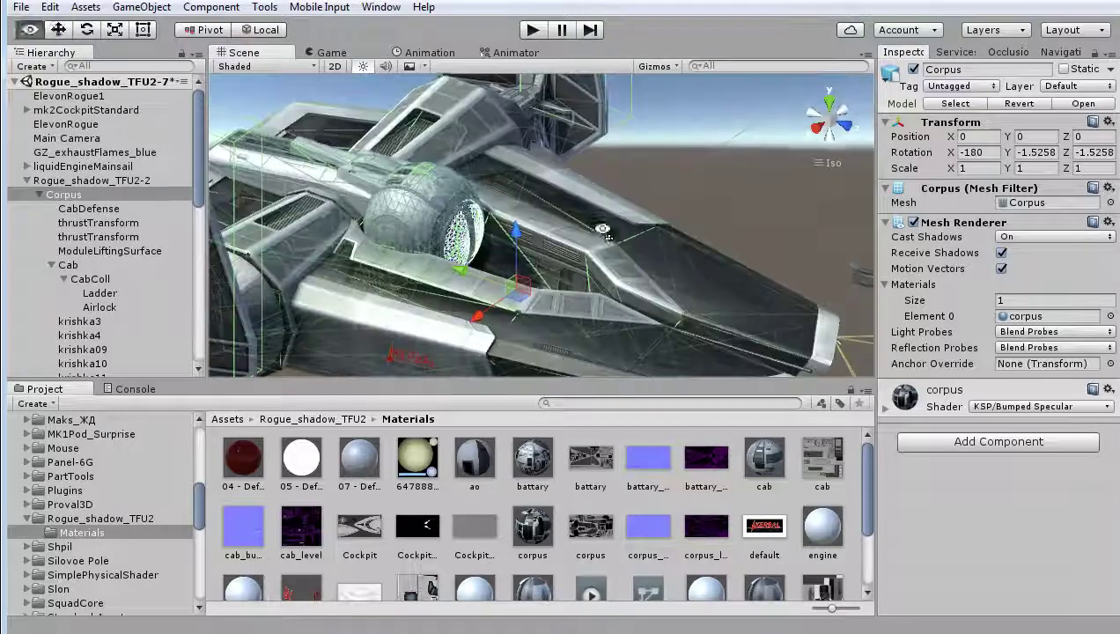
{"action": "scroll", "coordinate": [613, 315], "scroll_direction": "down", "scroll_amount": 2}
{"action": "scroll", "coordinate": [613, 314], "scroll_direction": "down", "scroll_amount": 2}
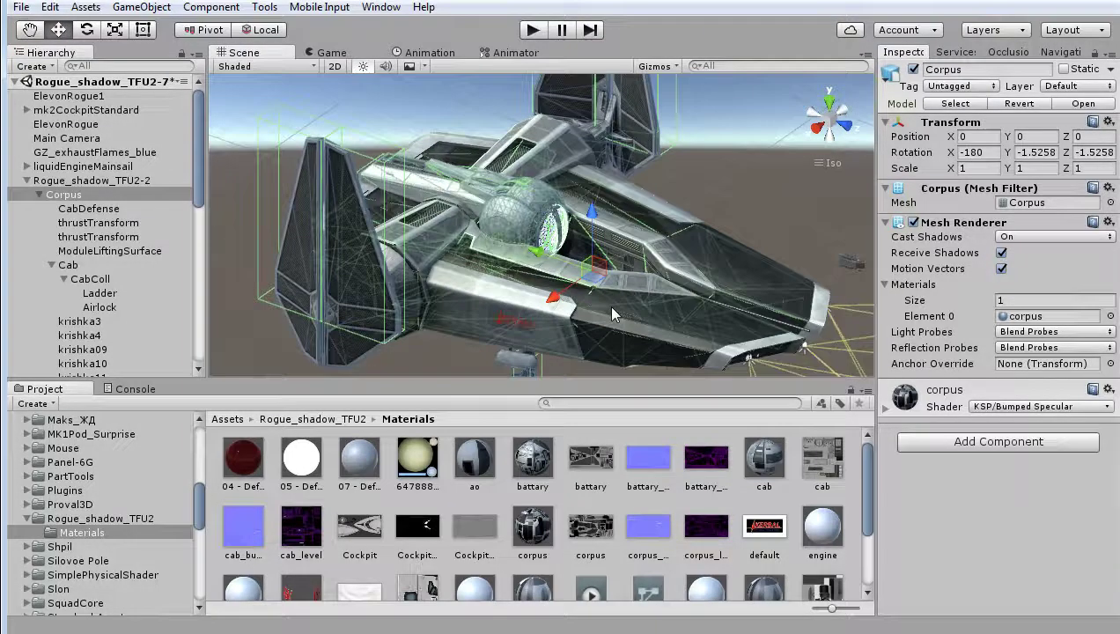
{"action": "scroll", "coordinate": [614, 314], "scroll_direction": "up", "scroll_amount": 2}
{"action": "mouse_move", "coordinate": [614, 312]}
{"action": "left_mouse_down", "text": "alt"}
{"action": "mouse_move", "coordinate": [616, 264]}
{"action": "mouse_move", "coordinate": [628, 271]}
{"action": "left_mouse_up", "text": "alt"}
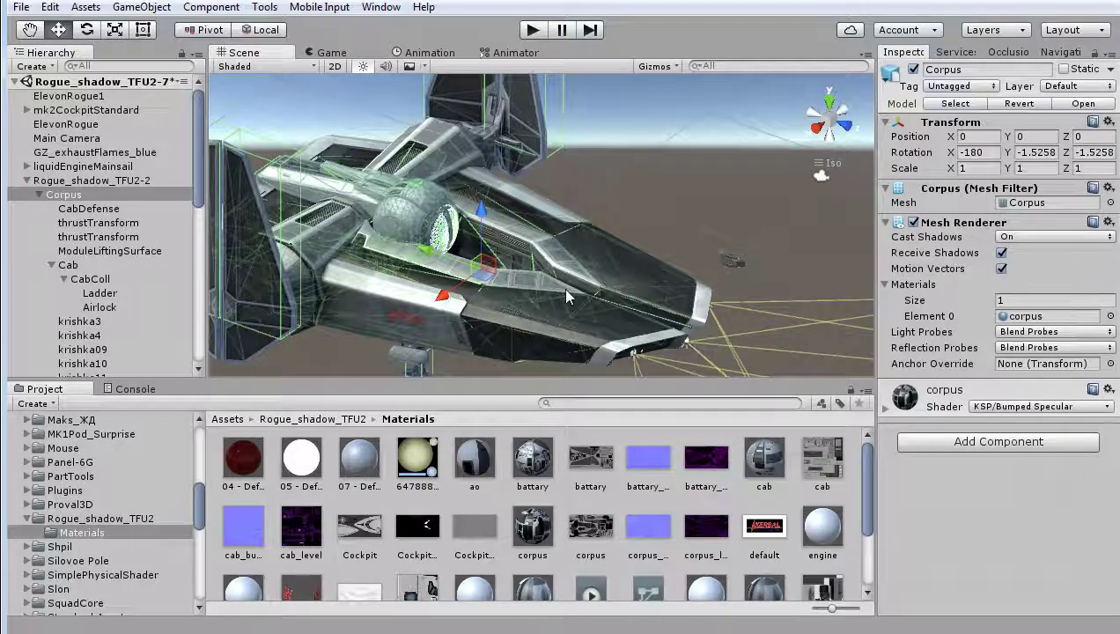
{"action": "scroll", "coordinate": [563, 290], "scroll_direction": "up", "scroll_amount": 2}
{"action": "scroll", "coordinate": [566, 297], "scroll_direction": "up", "scroll_amount": 1}
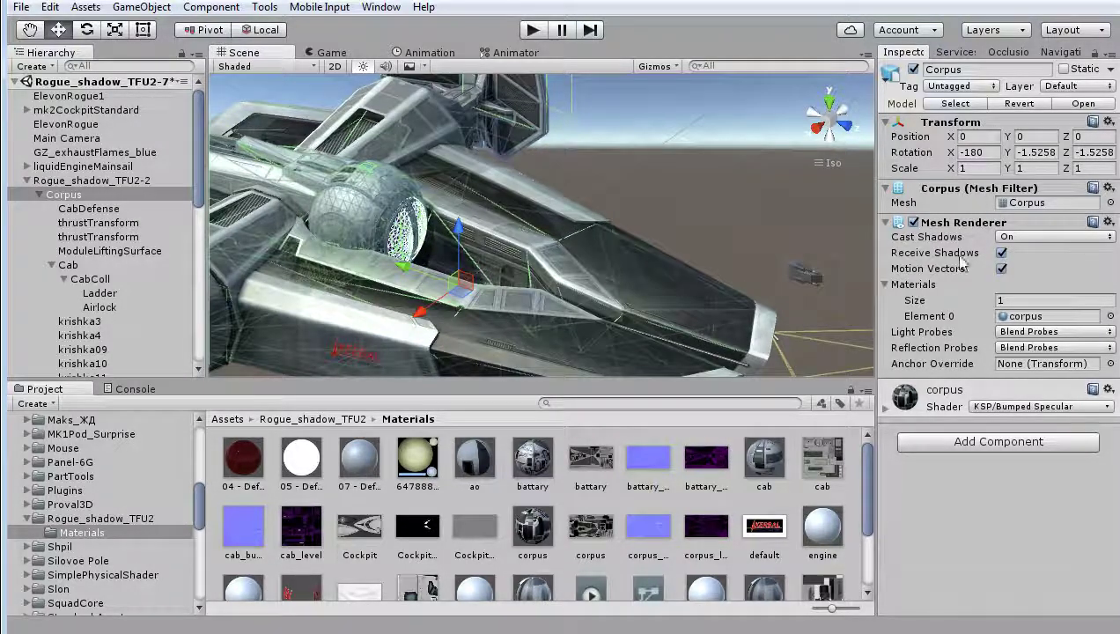
{"action": "left_click", "coordinate": [76, 210]}
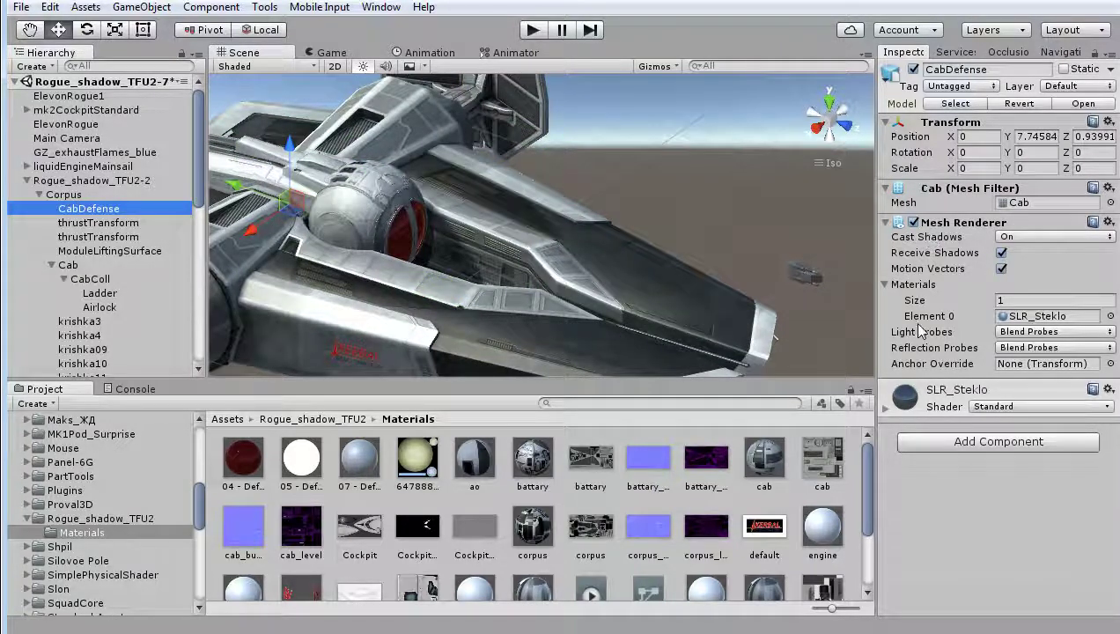
{"action": "left_click", "coordinate": [127, 225]}
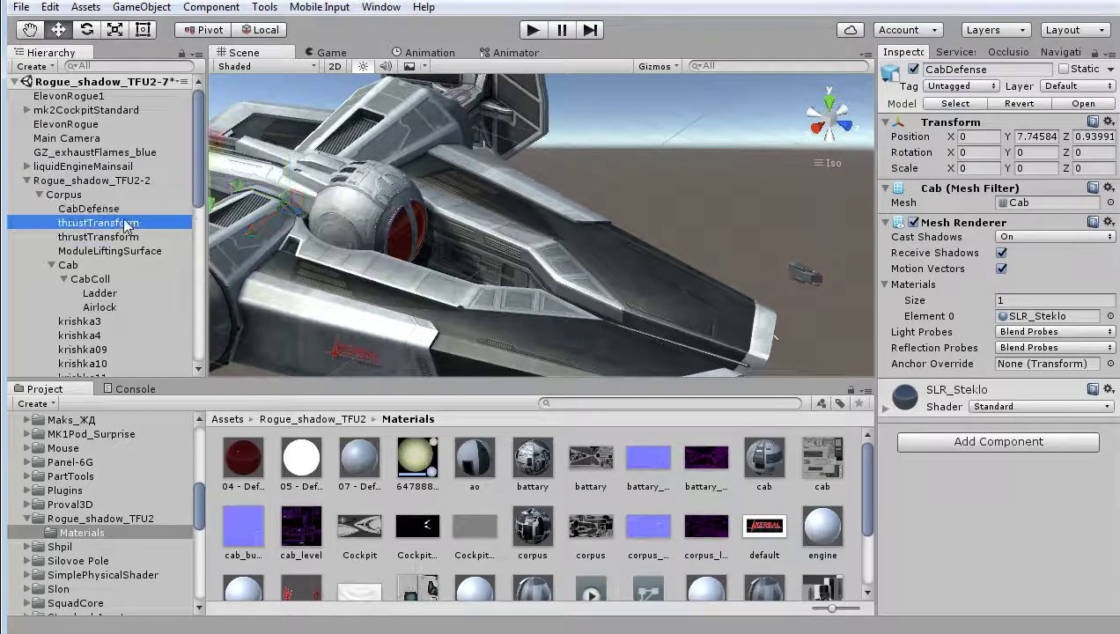
{"action": "left_click", "coordinate": [113, 242]}
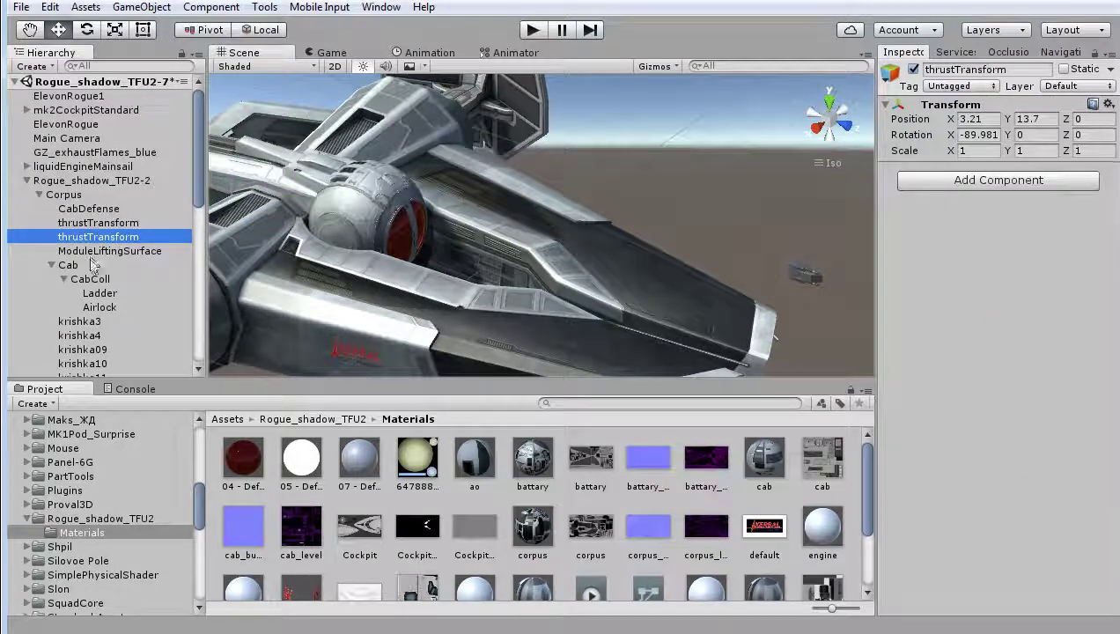
{"action": "left_click", "coordinate": [93, 264]}
{"action": "scroll", "coordinate": [392, 211], "scroll_direction": "up", "scroll_amount": 3}
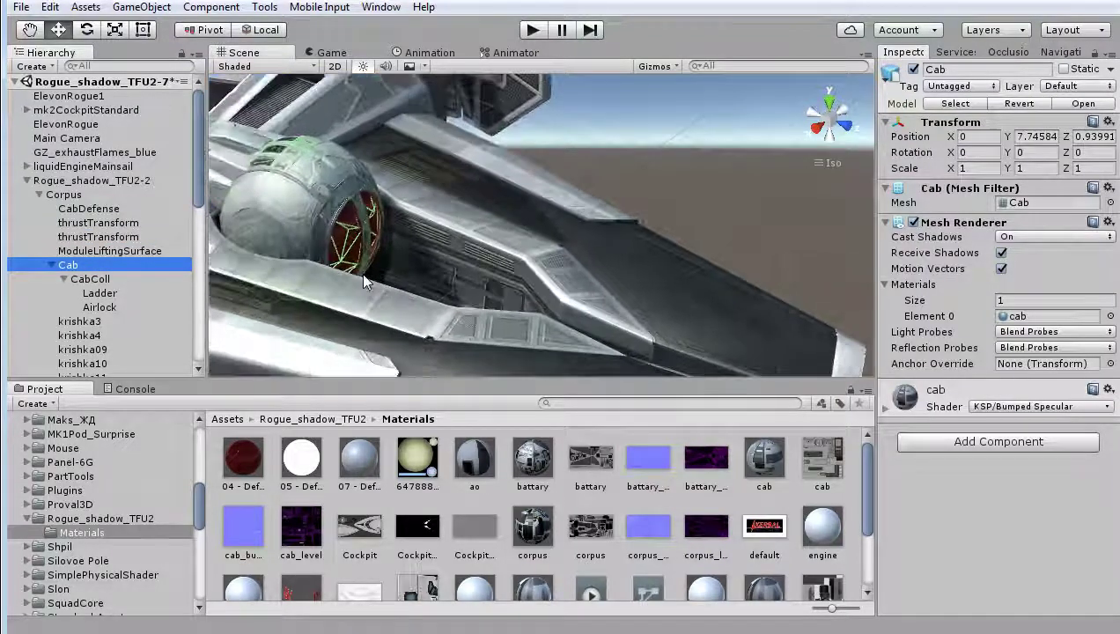
{"action": "left_click_drag", "start_coordinate": [391, 211], "coordinate": [703, 273], "text": "alt"}
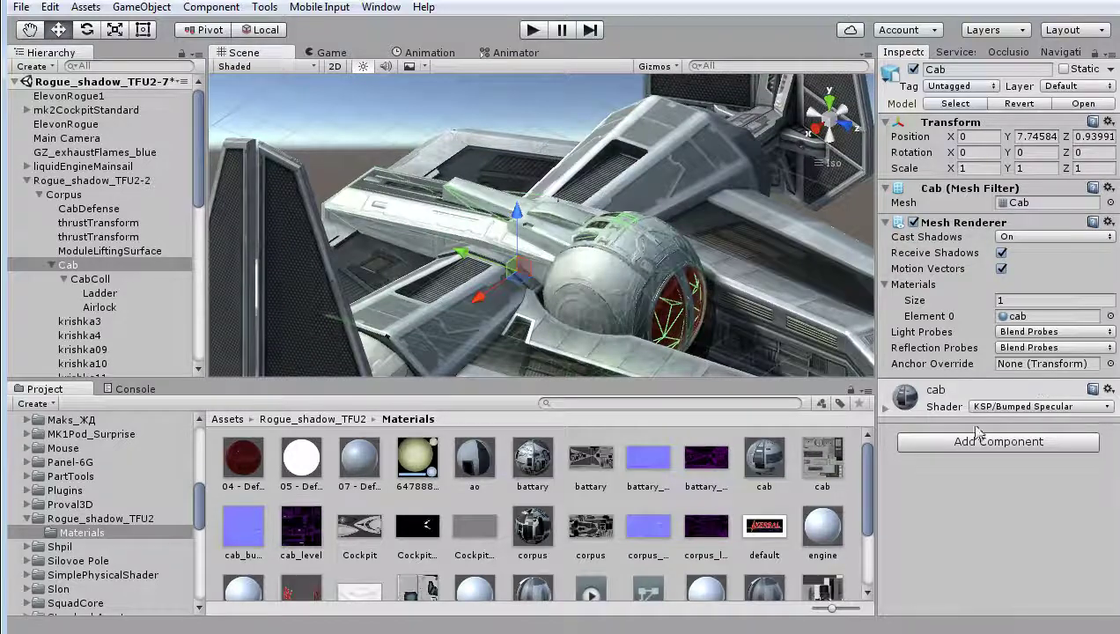
{"action": "left_click", "coordinate": [944, 441]}
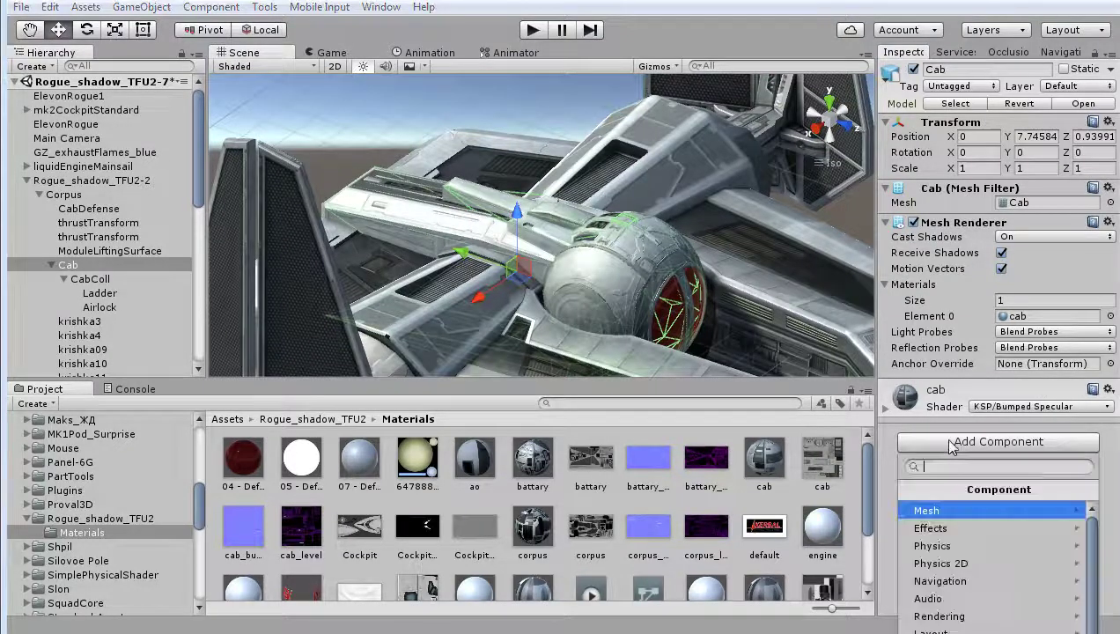
{"action": "left_click", "coordinate": [949, 547]}
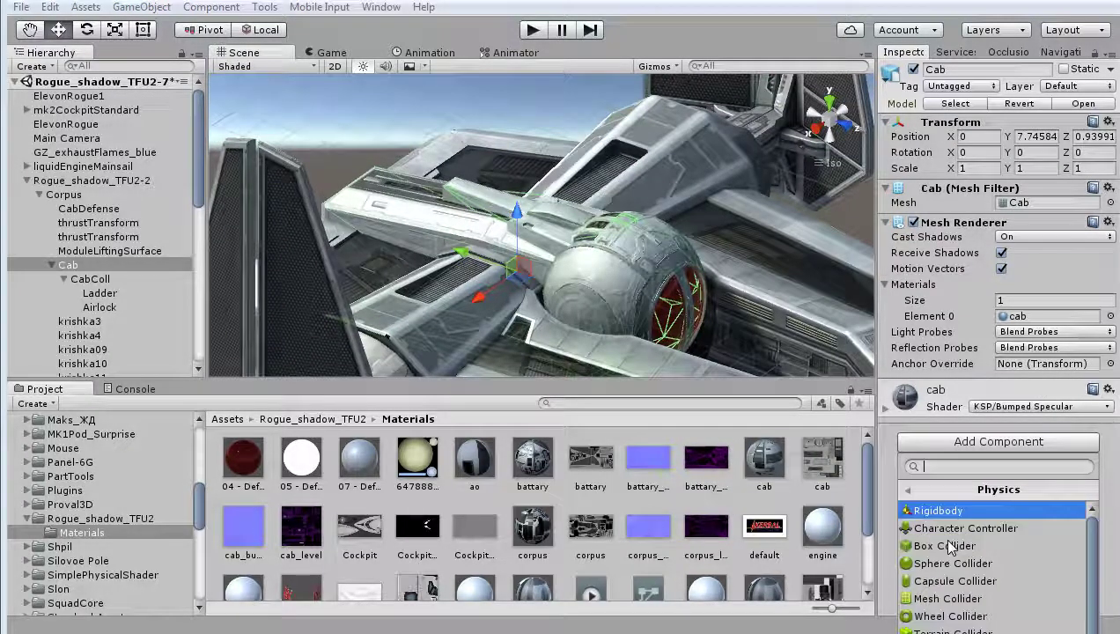
{"action": "left_click", "coordinate": [946, 545]}
{"action": "mouse_move", "coordinate": [747, 301]}
{"action": "left_mouse_down", "text": "alt"}
{"action": "mouse_move", "coordinate": [532, 268]}
{"action": "mouse_move", "coordinate": [569, 220]}
{"action": "mouse_move", "coordinate": [536, 259]}
{"action": "left_mouse_up", "text": "alt"}
{"action": "scroll", "coordinate": [528, 308], "scroll_direction": "up", "scroll_amount": 2}
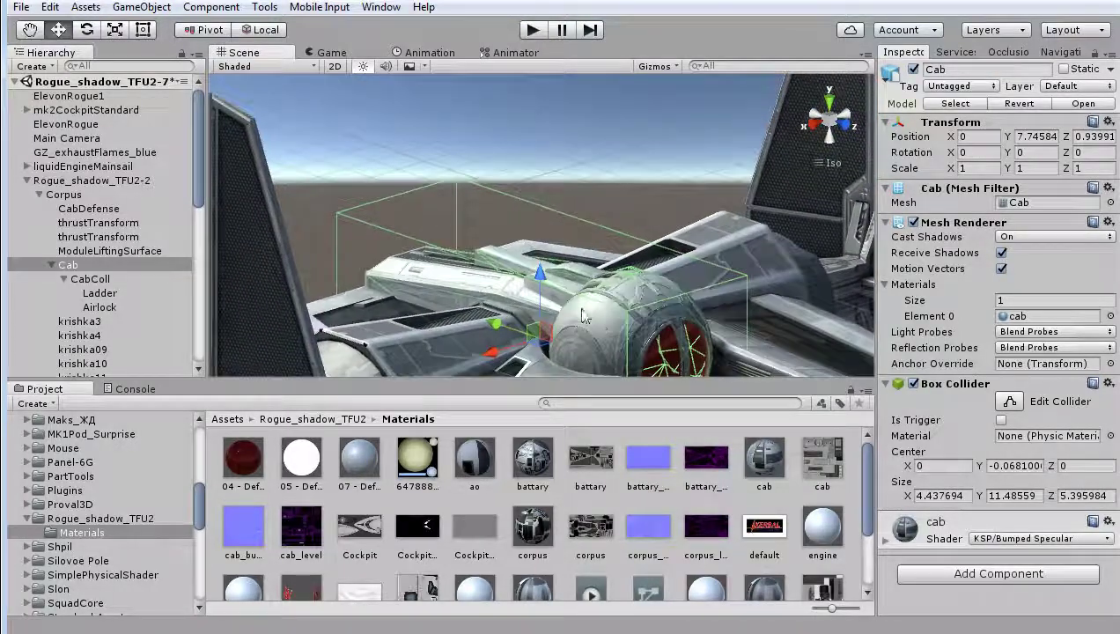
{"action": "mouse_move", "coordinate": [581, 317]}
{"action": "left_mouse_down", "text": "alt"}
{"action": "mouse_move", "coordinate": [695, 187]}
{"action": "mouse_move", "coordinate": [638, 240]}
{"action": "mouse_move", "coordinate": [348, 273]}
{"action": "left_mouse_up", "text": "alt"}
{"action": "mouse_move", "coordinate": [511, 229]}
{"action": "left_mouse_down", "text": "alt"}
{"action": "mouse_move", "coordinate": [544, 269]}
{"action": "mouse_move", "coordinate": [639, 242]}
{"action": "left_mouse_up", "text": "alt"}
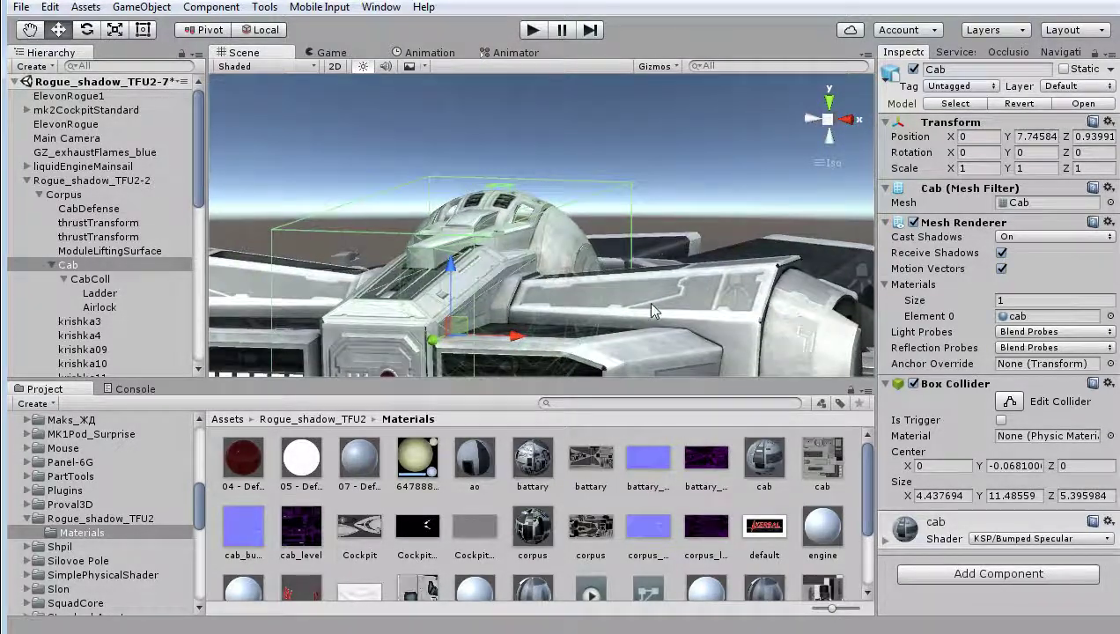
{"action": "right_click", "coordinate": [896, 383]}
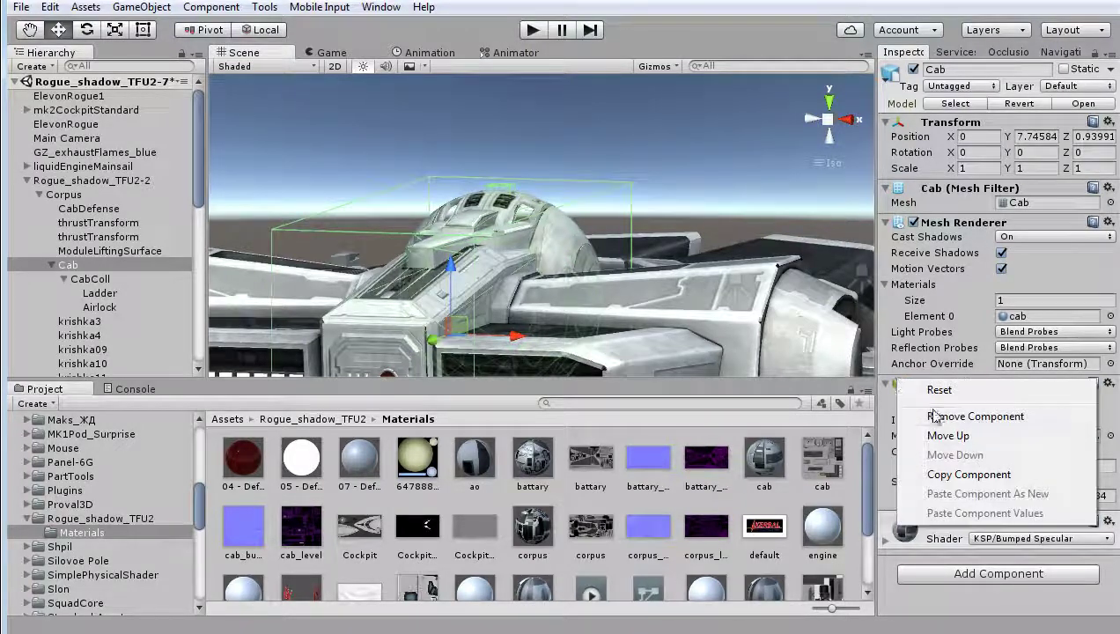
{"action": "left_click", "coordinate": [933, 415]}
{"action": "mouse_move", "coordinate": [588, 267]}
{"action": "left_mouse_down", "text": "alt"}
{"action": "mouse_move", "coordinate": [676, 231]}
{"action": "mouse_move", "coordinate": [509, 277]}
{"action": "left_mouse_up", "text": "alt"}
{"action": "scroll", "coordinate": [502, 264], "scroll_direction": "up", "scroll_amount": 3}
{"action": "scroll", "coordinate": [493, 255], "scroll_direction": "up", "scroll_amount": 3}
{"action": "scroll", "coordinate": [475, 264], "scroll_direction": "up", "scroll_amount": 2}
{"action": "scroll", "coordinate": [441, 280], "scroll_direction": "up", "scroll_amount": 2}
{"action": "left_click_drag", "start_coordinate": [467, 282], "coordinate": [683, 229], "text": "alt"}
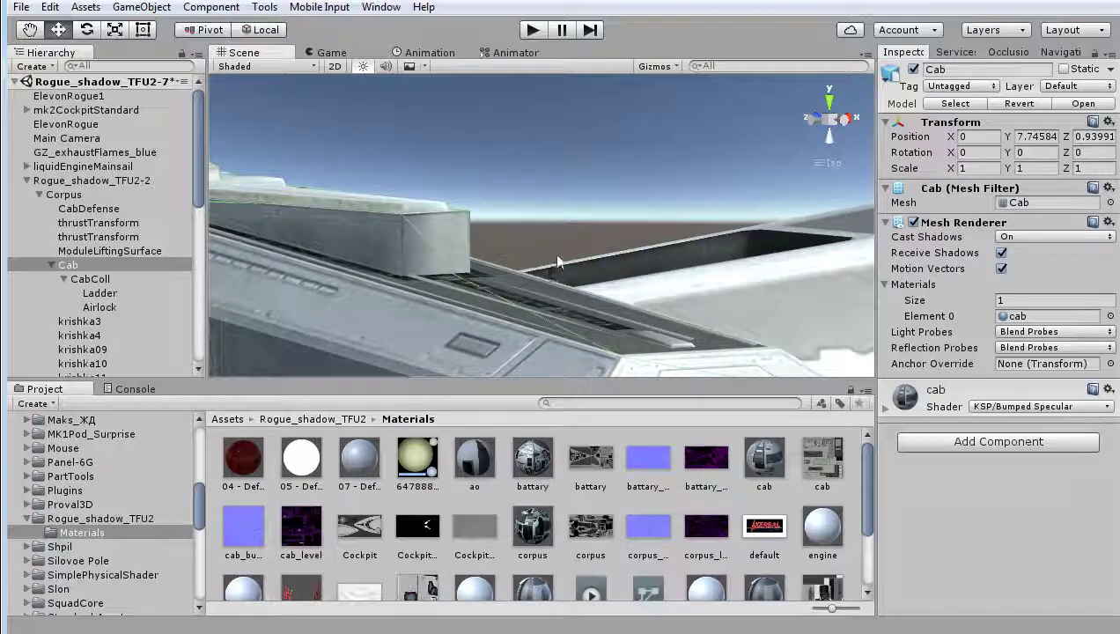
Orbit around the cab dome and select CabColl to view its non-convex Mesh Collider from the Cab mesh
{"action": "mouse_move", "coordinate": [631, 271]}
{"action": "left_mouse_down", "text": "alt"}
{"action": "mouse_move", "coordinate": [539, 199]}
{"action": "mouse_move", "coordinate": [457, 268]}
{"action": "left_mouse_up", "text": "alt"}
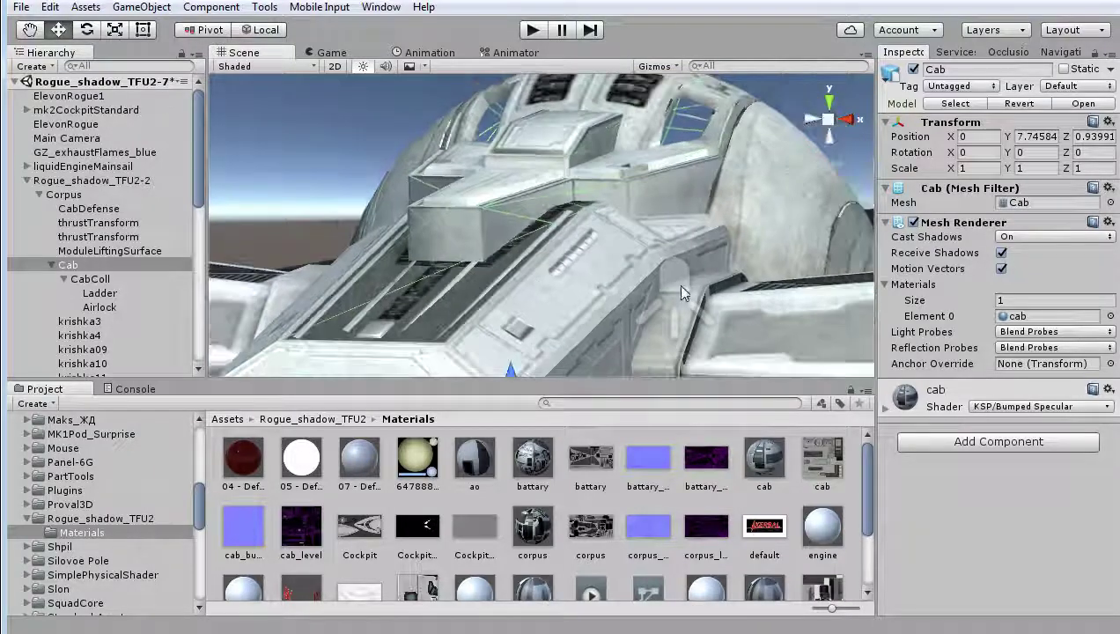
{"action": "middle_click_drag", "start_coordinate": [517, 264], "coordinate": [681, 289]}
{"action": "left_click_drag", "start_coordinate": [680, 289], "coordinate": [665, 298], "text": "alt"}
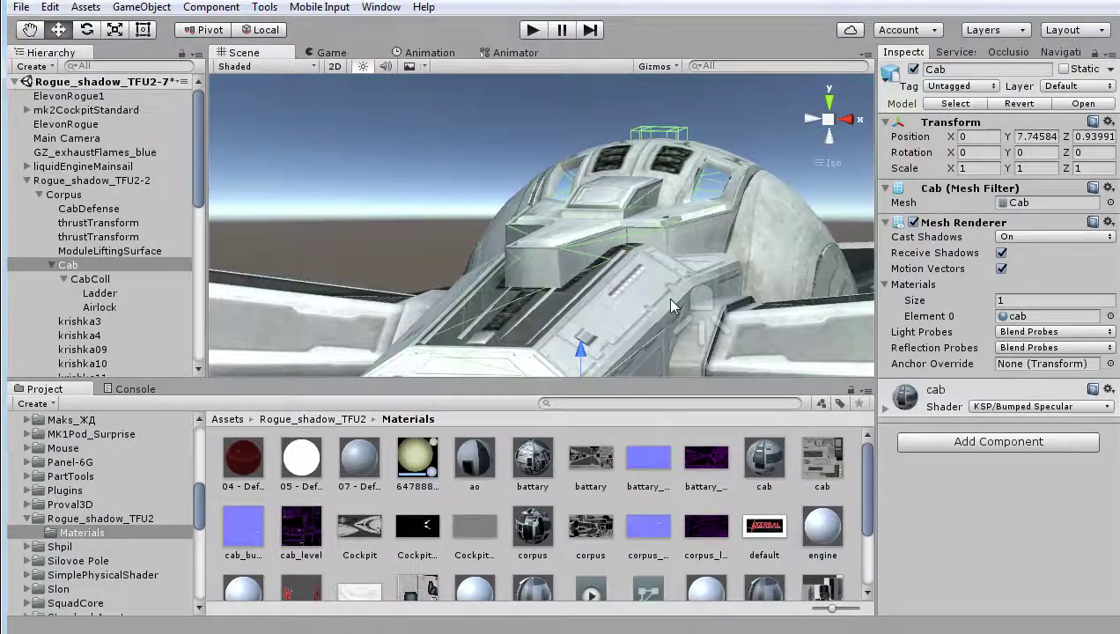
{"action": "mouse_move", "coordinate": [566, 234]}
{"action": "left_mouse_down", "text": "alt"}
{"action": "mouse_move", "coordinate": [716, 288]}
{"action": "mouse_move", "coordinate": [583, 276]}
{"action": "left_mouse_up", "text": "alt"}
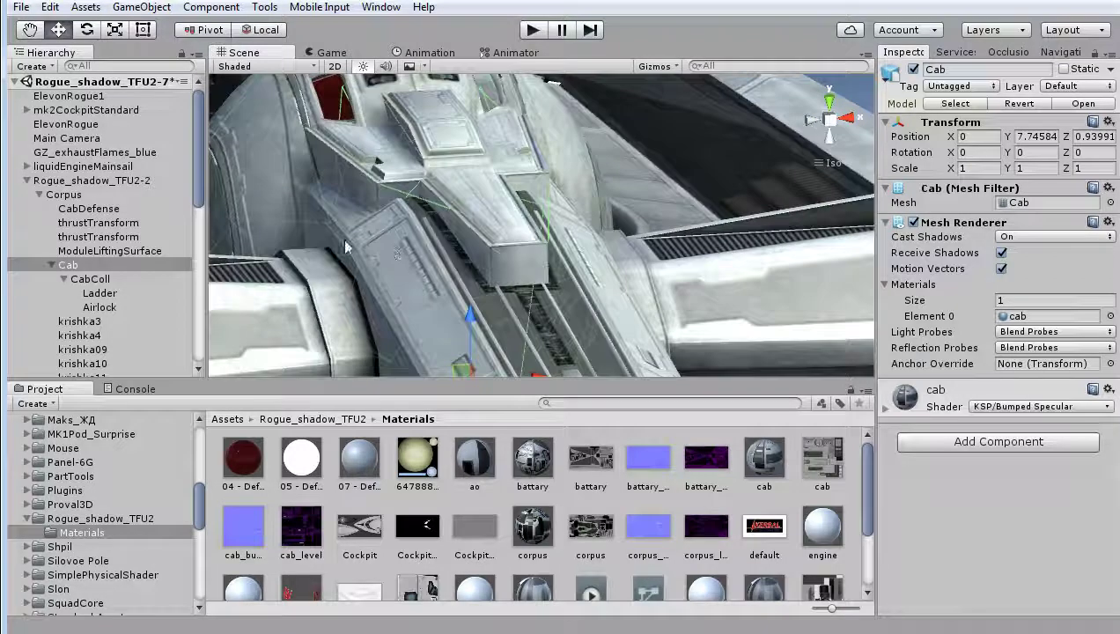
{"action": "left_click", "coordinate": [92, 279]}
{"action": "left_click", "coordinate": [92, 265]}
{"action": "mouse_move", "coordinate": [493, 291]}
{"action": "left_mouse_down", "text": "alt"}
{"action": "mouse_move", "coordinate": [431, 308]}
{"action": "mouse_move", "coordinate": [454, 284]}
{"action": "mouse_move", "coordinate": [464, 298]}
{"action": "mouse_move", "coordinate": [438, 228]}
{"action": "left_mouse_up", "text": "alt"}
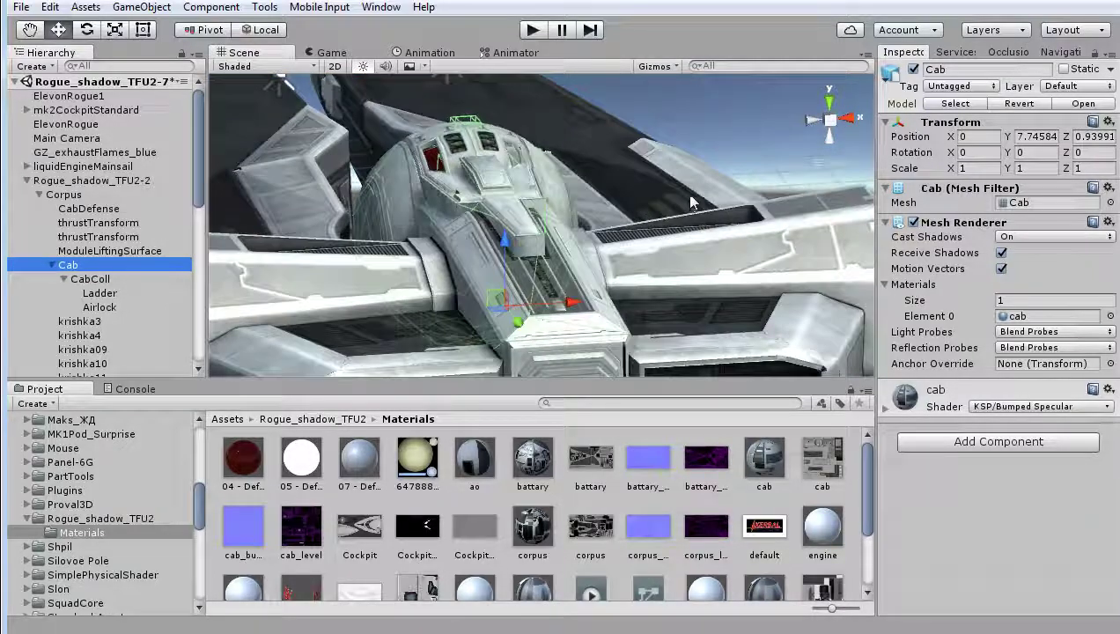
{"action": "left_click_drag", "start_coordinate": [722, 230], "coordinate": [713, 317], "text": "alt"}
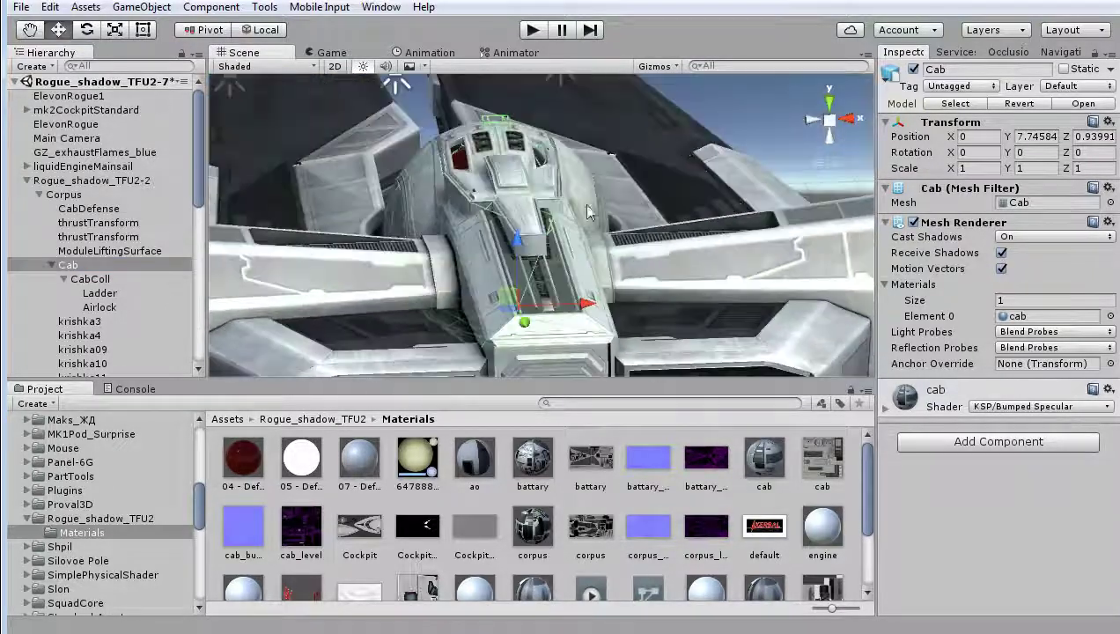
{"action": "left_click", "coordinate": [105, 280]}
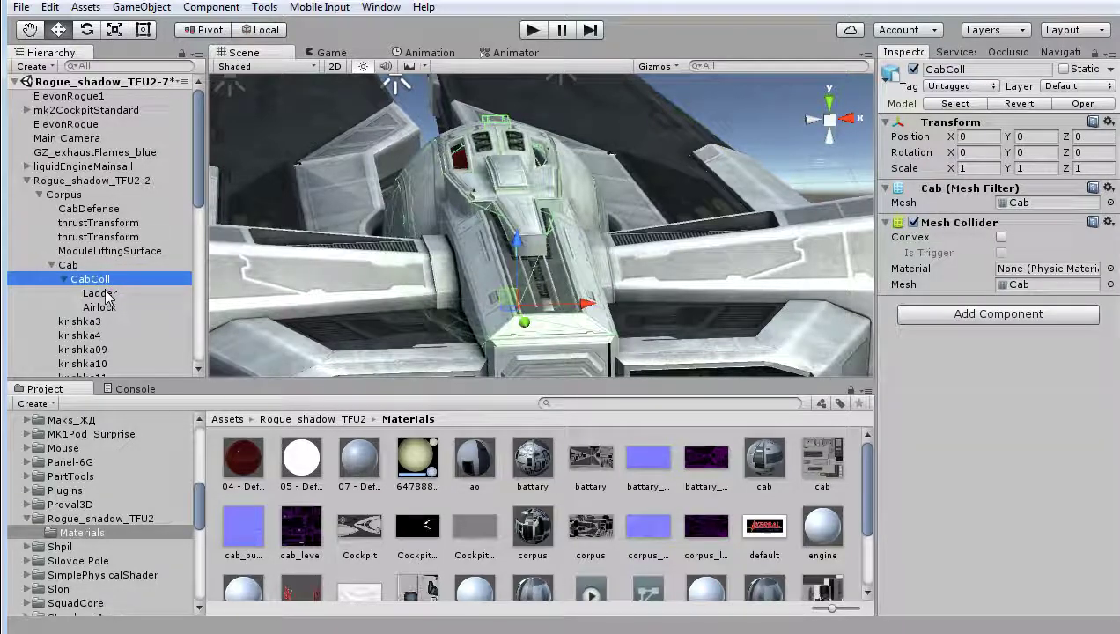
{"action": "left_click", "coordinate": [100, 293]}
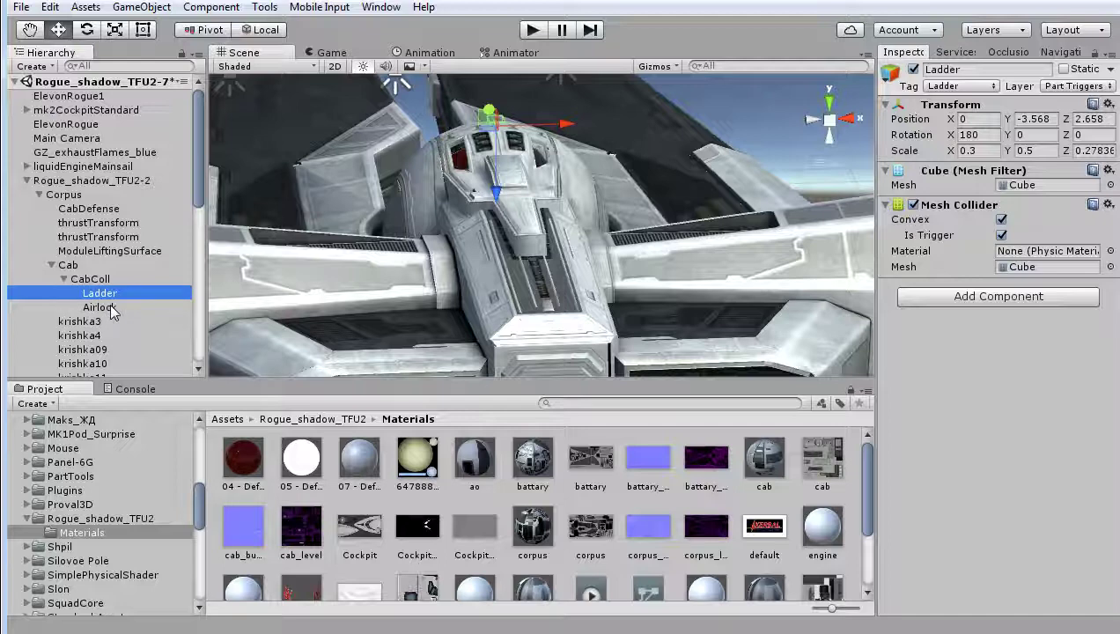
Select Airlock to check its convex trigger Mesh Collider and view the canopy side-on
{"action": "left_click", "coordinate": [112, 310]}
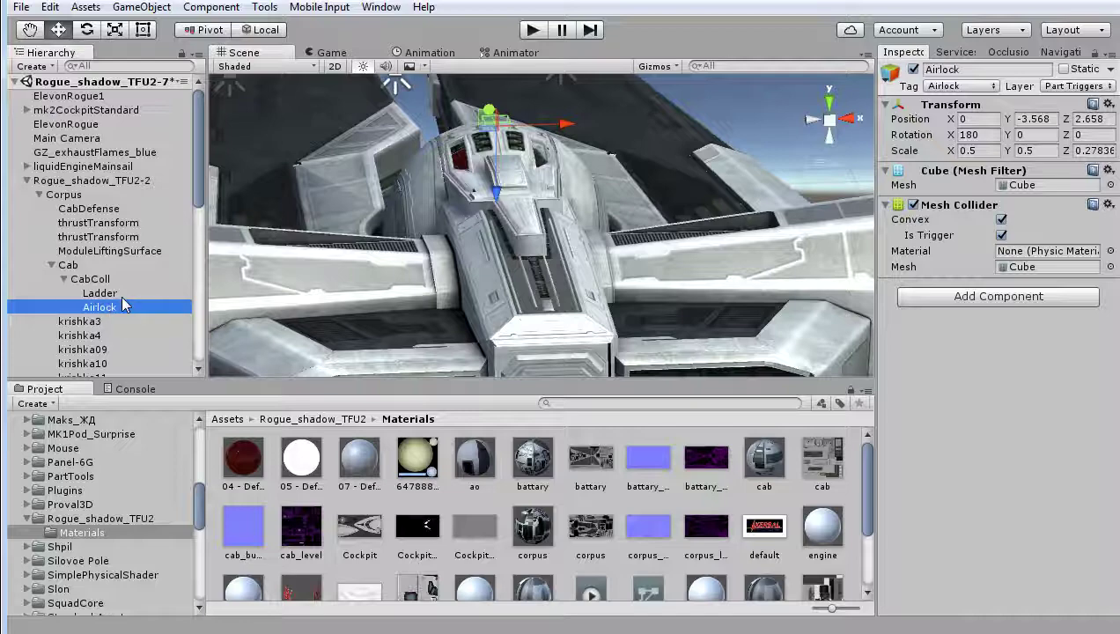
{"action": "mouse_move", "coordinate": [515, 197]}
{"action": "left_mouse_down", "text": "alt"}
{"action": "mouse_move", "coordinate": [434, 252]}
{"action": "mouse_move", "coordinate": [441, 198]}
{"action": "mouse_move", "coordinate": [692, 285]}
{"action": "left_mouse_up", "text": "alt"}
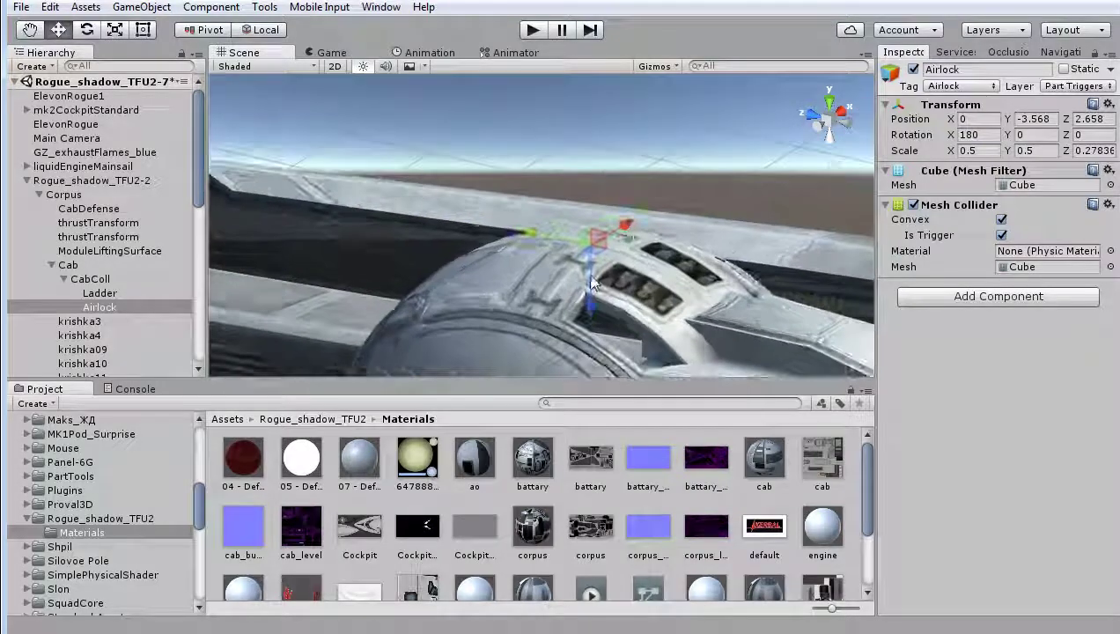
{"action": "mouse_move", "coordinate": [517, 285]}
{"action": "left_mouse_down", "text": "alt"}
{"action": "mouse_move", "coordinate": [554, 268]}
{"action": "mouse_move", "coordinate": [616, 273]}
{"action": "left_mouse_up", "text": "alt"}
Select Ladder and frame it with F to see where it sits on the cockpit hull
{"action": "left_click", "coordinate": [105, 294]}
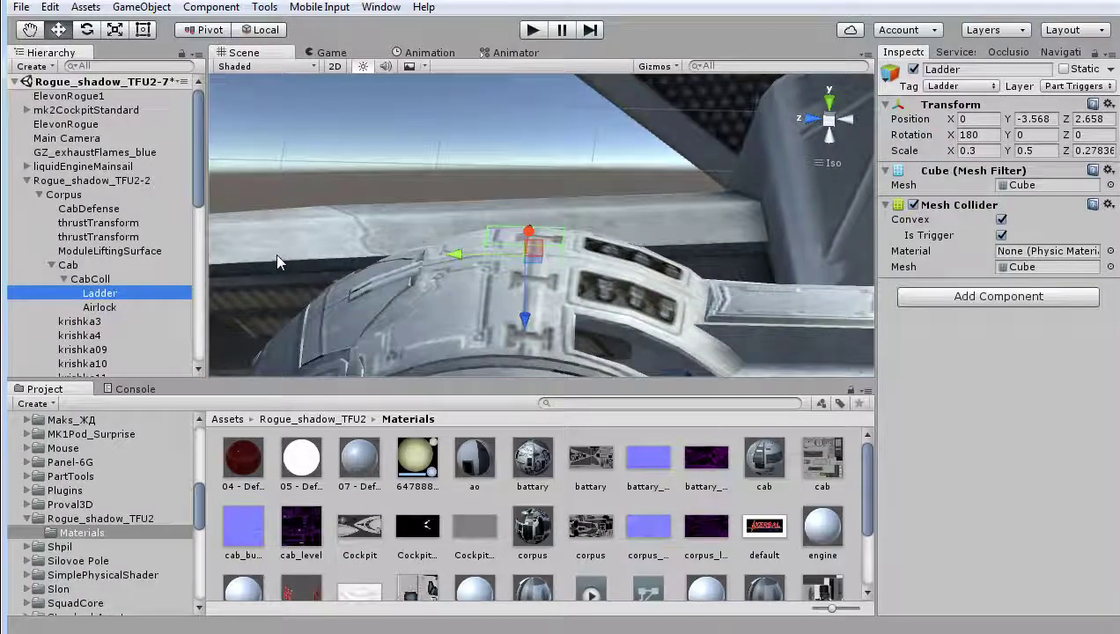
{"action": "left_click_drag", "start_coordinate": [683, 263], "coordinate": [707, 275], "text": "alt"}
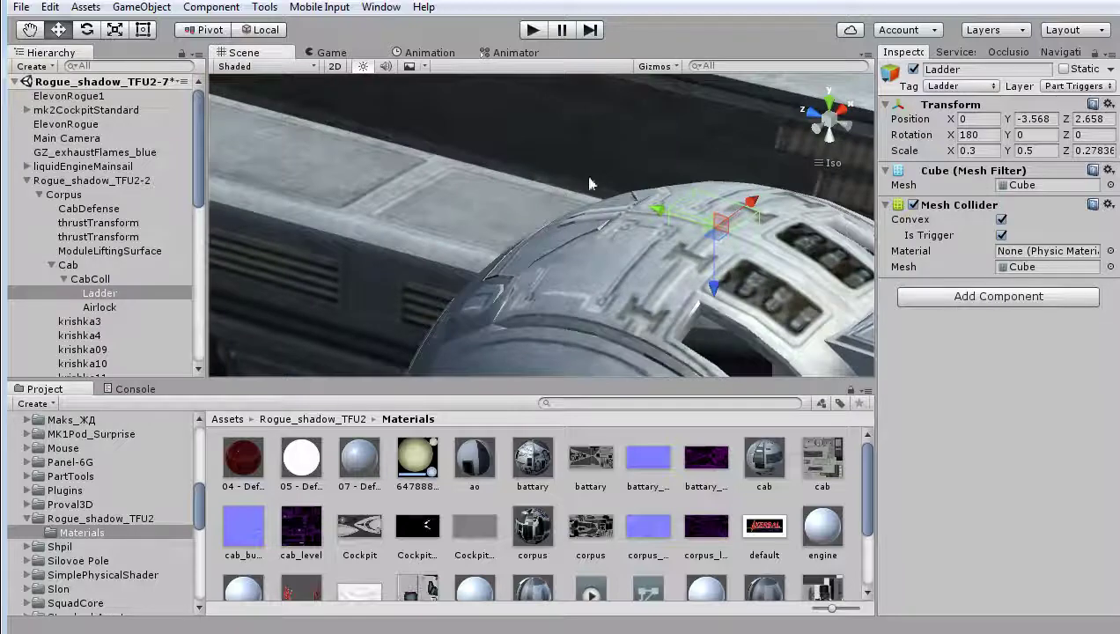
{"action": "left_click_drag", "start_coordinate": [617, 222], "coordinate": [632, 257], "text": "alt"}
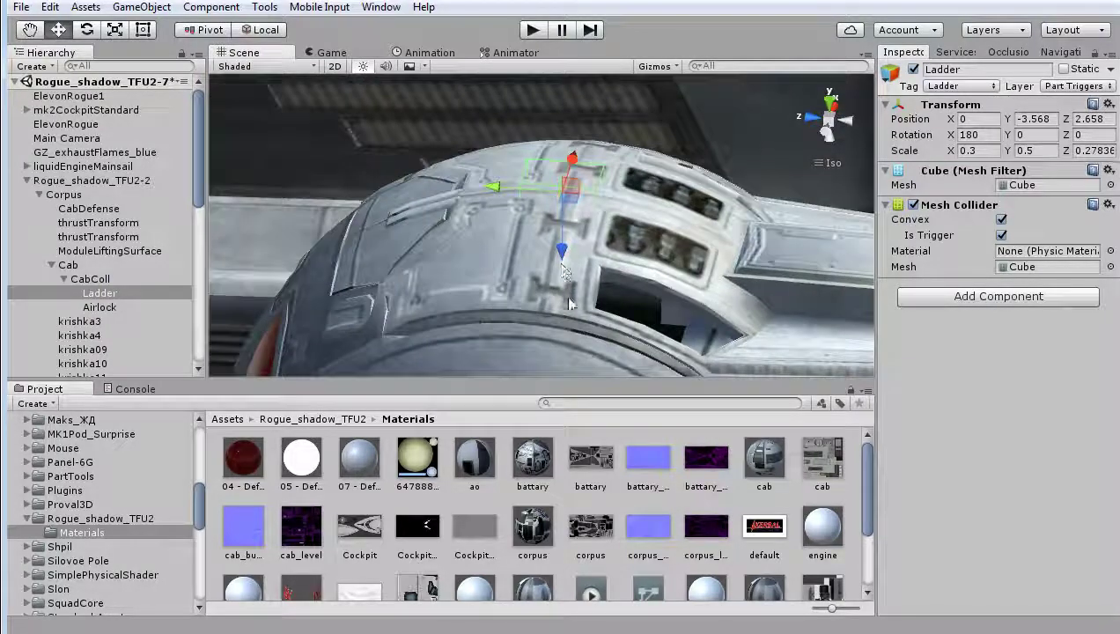
{"action": "left_click_drag", "start_coordinate": [567, 266], "coordinate": [579, 196], "text": "alt"}
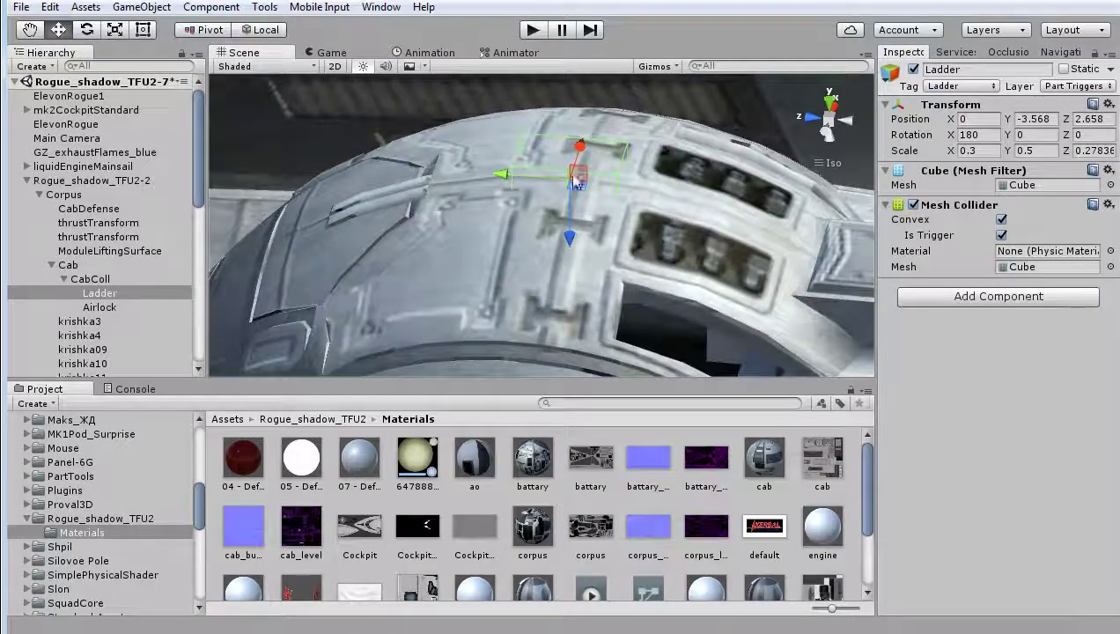
{"action": "left_click_drag", "start_coordinate": [684, 205], "coordinate": [524, 220], "text": "alt"}
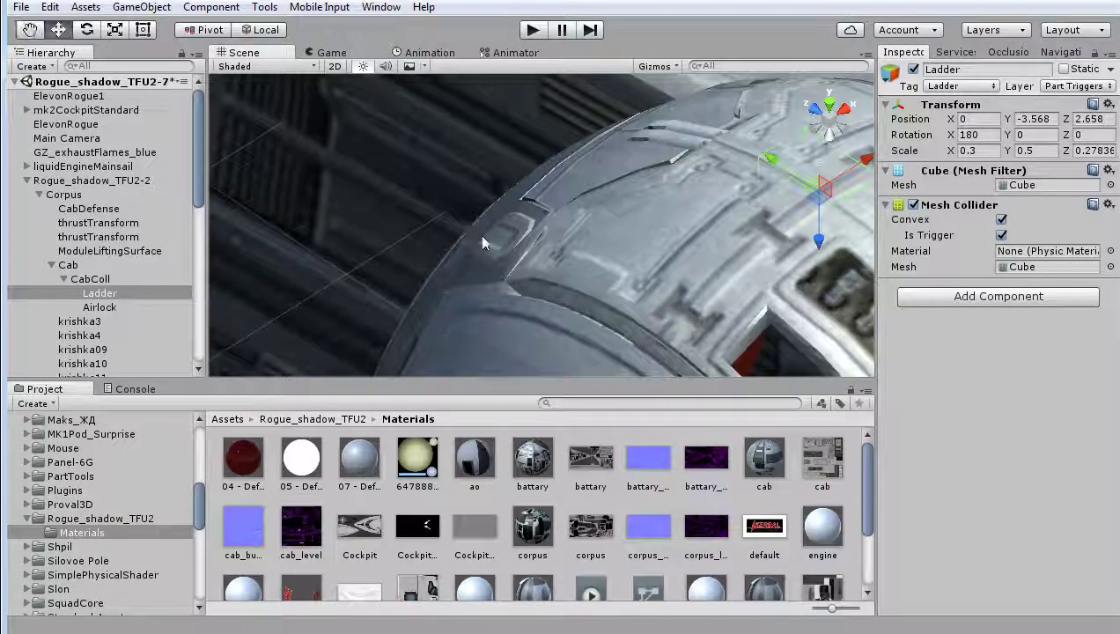
{"action": "key", "text": "f"}
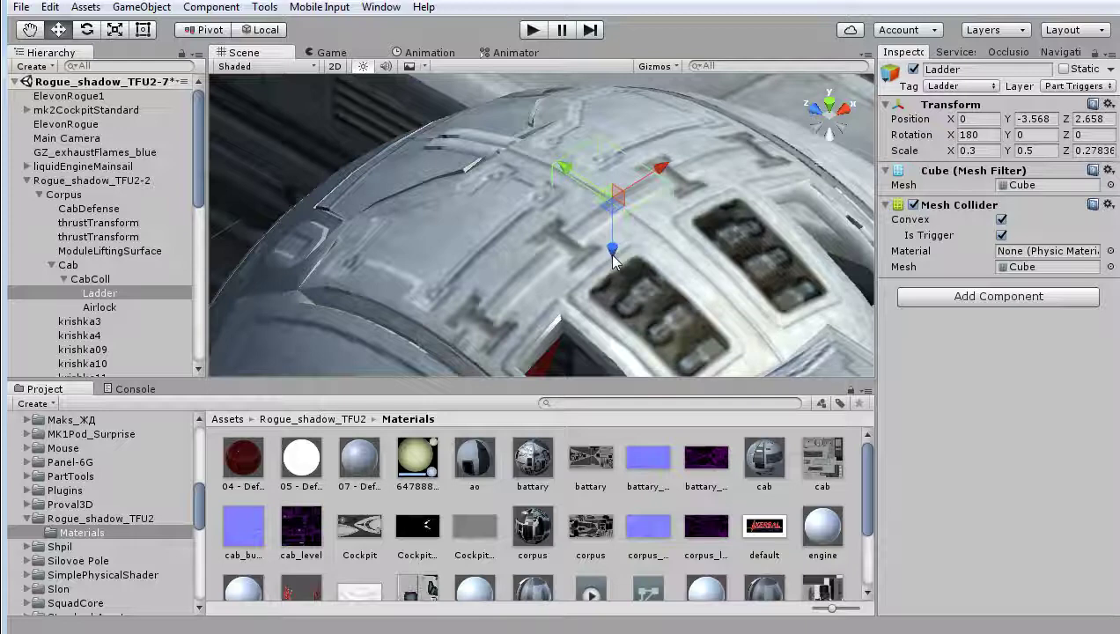
{"action": "left_click_drag", "start_coordinate": [614, 258], "coordinate": [623, 246], "text": "alt"}
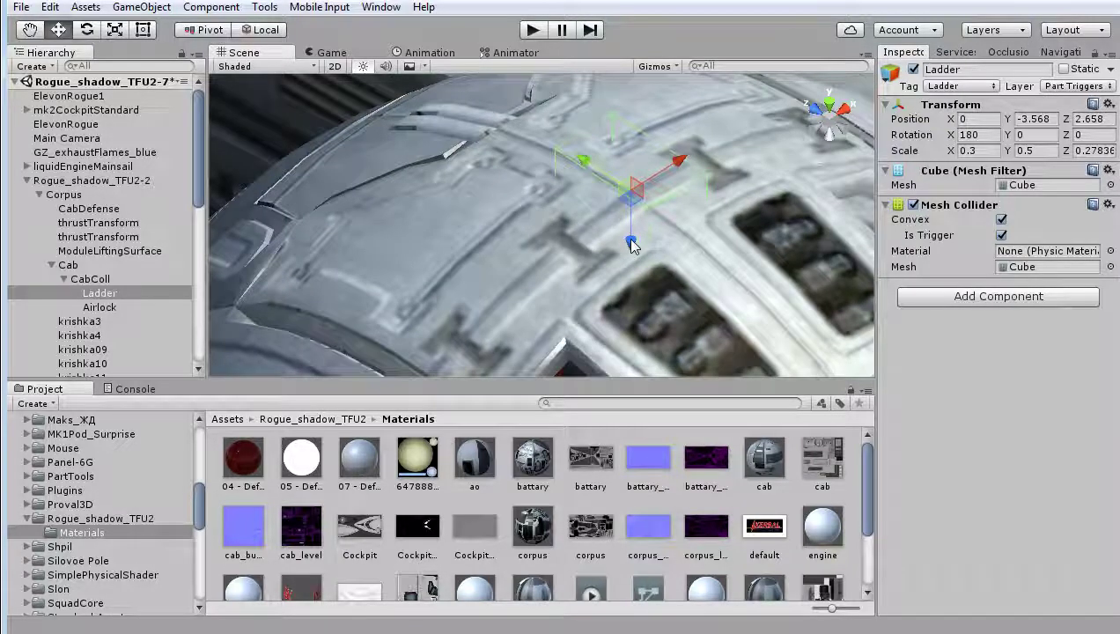
{"action": "left_click_drag", "start_coordinate": [564, 262], "coordinate": [368, 250], "text": "alt"}
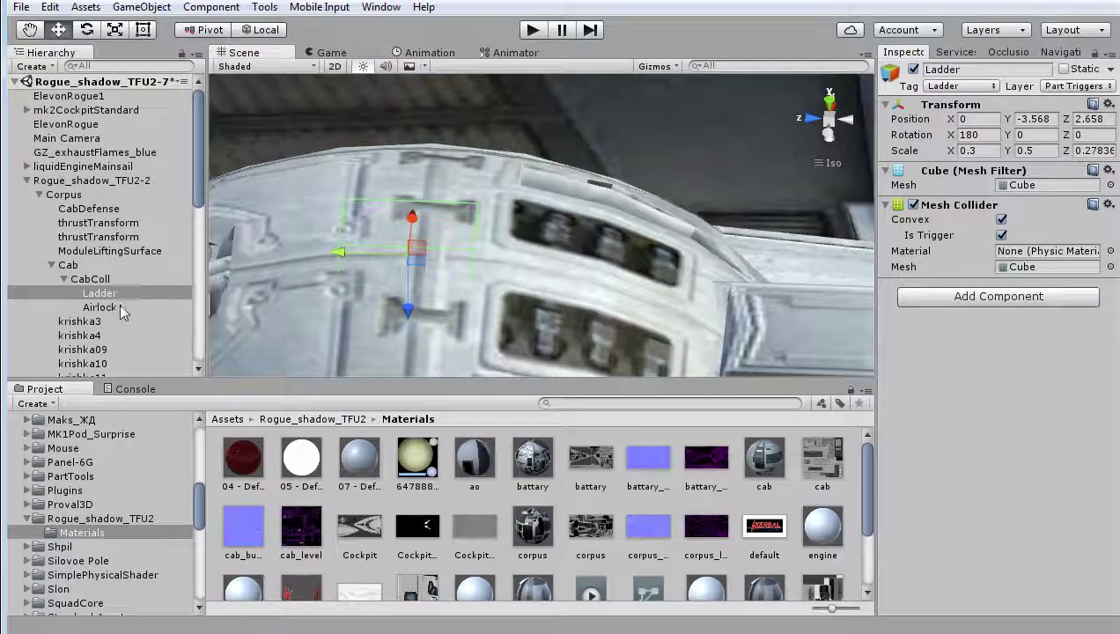
{"action": "key", "text": "f"}
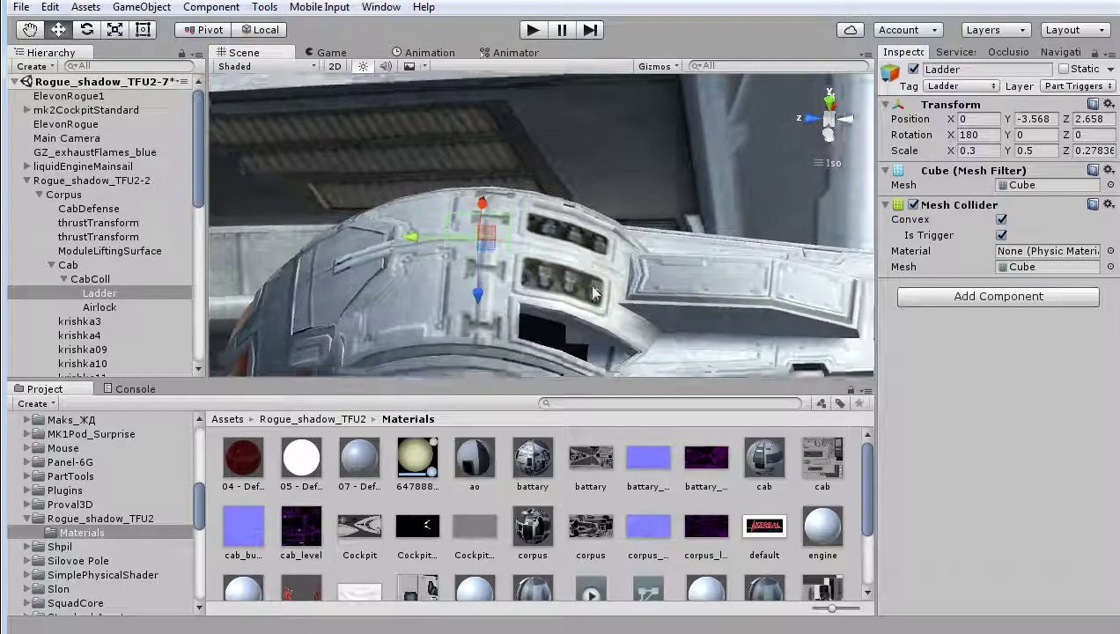
{"action": "left_click", "coordinate": [102, 321]}
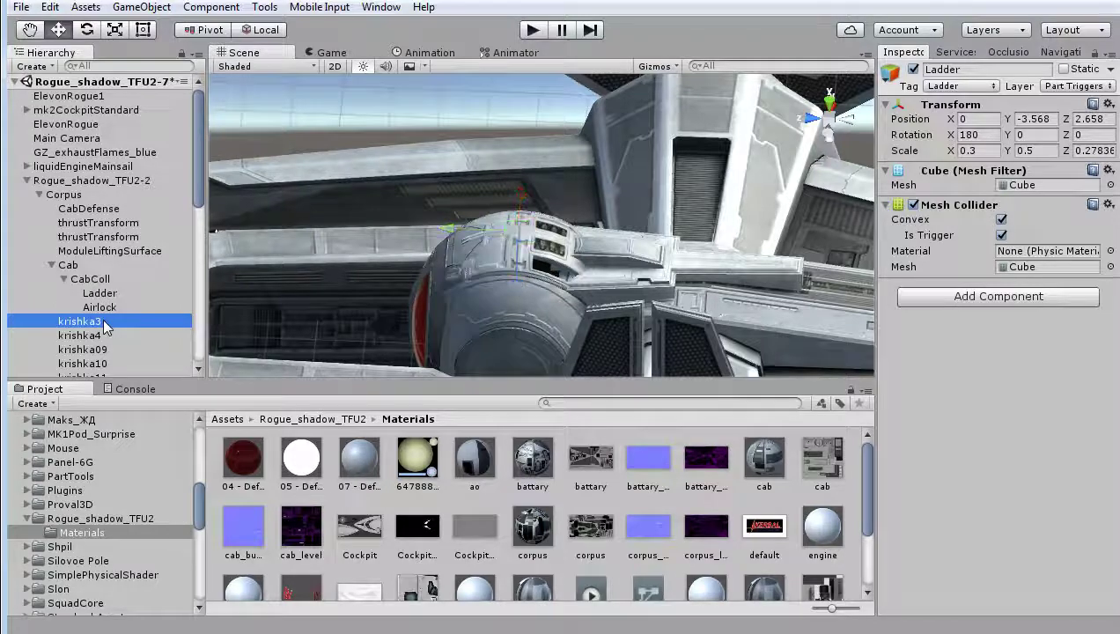
Frame krishka3 and krishka4 and orbit to view the ship's underside
{"action": "key", "text": "f"}
{"action": "mouse_move", "coordinate": [606, 276]}
{"action": "left_mouse_down", "text": "alt"}
{"action": "mouse_move", "coordinate": [506, 150]}
{"action": "mouse_move", "coordinate": [379, 158]}
{"action": "left_mouse_up", "text": "alt"}
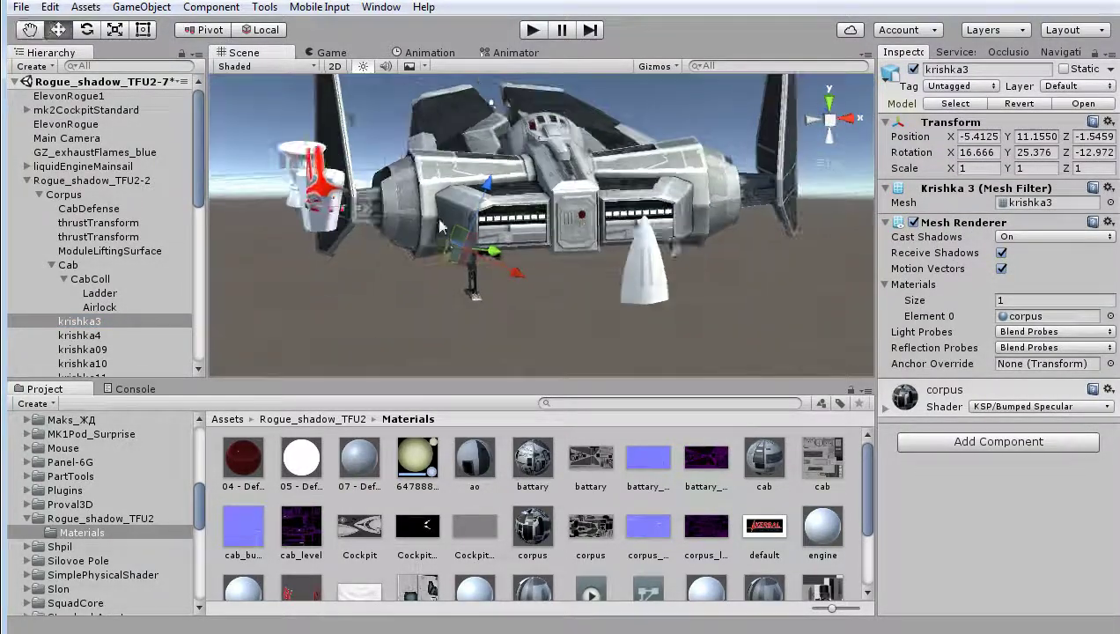
{"action": "left_click", "coordinate": [98, 335]}
{"action": "key", "text": "f"}
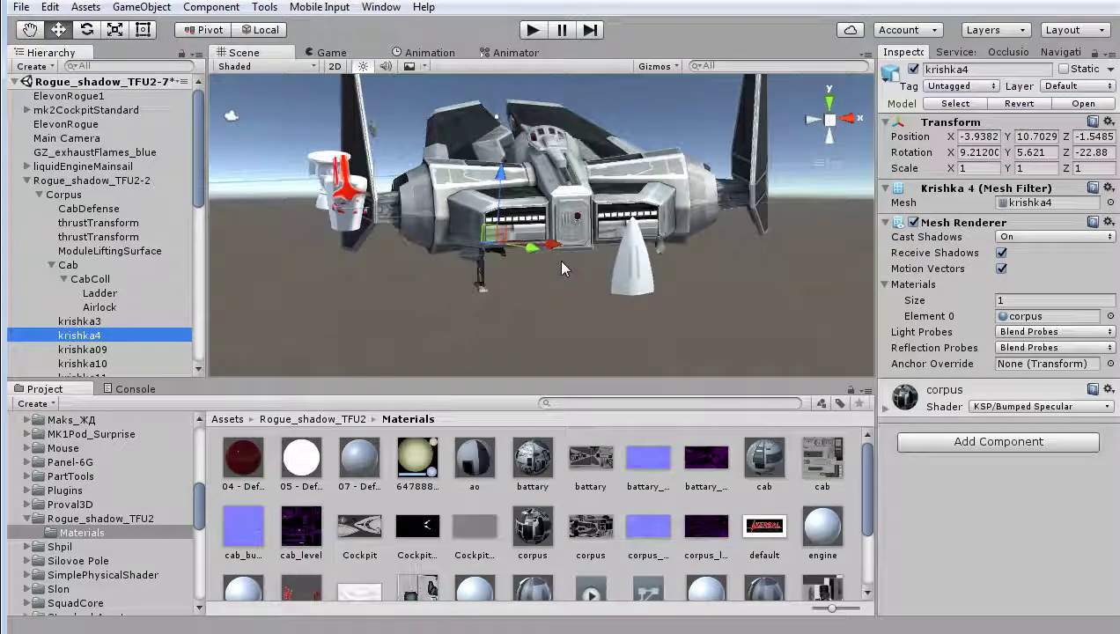
{"action": "mouse_move", "coordinate": [582, 294]}
{"action": "left_mouse_down", "text": "alt"}
{"action": "mouse_move", "coordinate": [546, 239]}
{"action": "mouse_move", "coordinate": [556, 200]}
{"action": "mouse_move", "coordinate": [729, 220]}
{"action": "left_mouse_up", "text": "alt"}
{"action": "scroll", "coordinate": [557, 200], "scroll_direction": "up", "scroll_amount": 3}
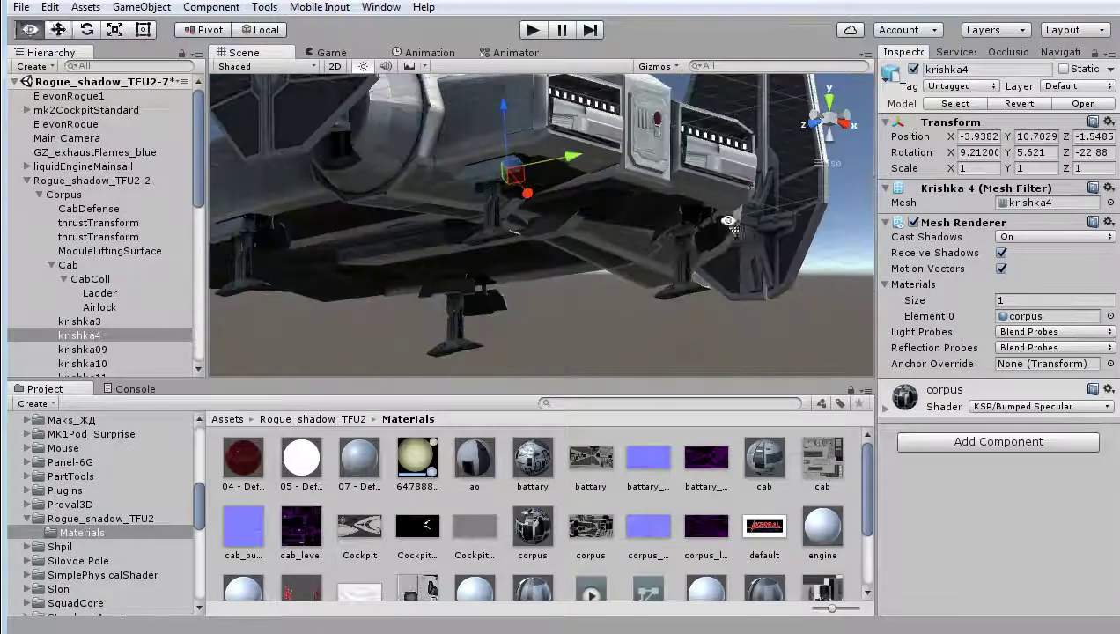
{"action": "scroll", "coordinate": [554, 257], "scroll_direction": "up", "scroll_amount": 2}
{"action": "scroll", "coordinate": [550, 252], "scroll_direction": "up", "scroll_amount": 2}
{"action": "scroll", "coordinate": [475, 256], "scroll_direction": "up", "scroll_amount": 2}
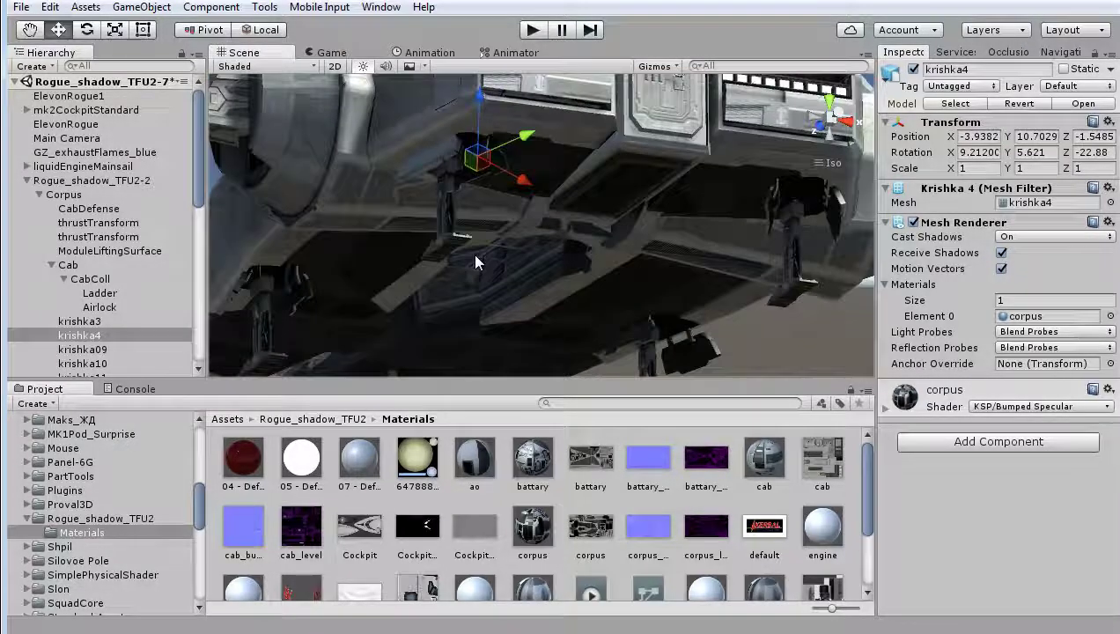
Compare krishka09, krishka3 and krishka14 from a level front view under the ship
{"action": "left_click", "coordinate": [108, 345]}
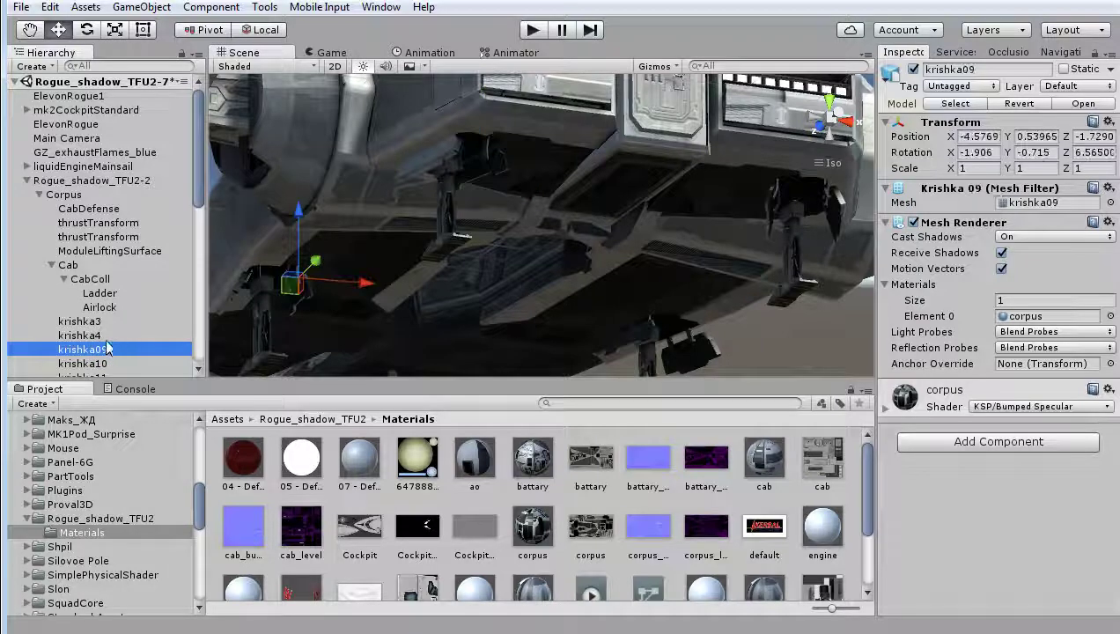
{"action": "scroll", "coordinate": [92, 329], "scroll_direction": "down", "scroll_amount": 3}
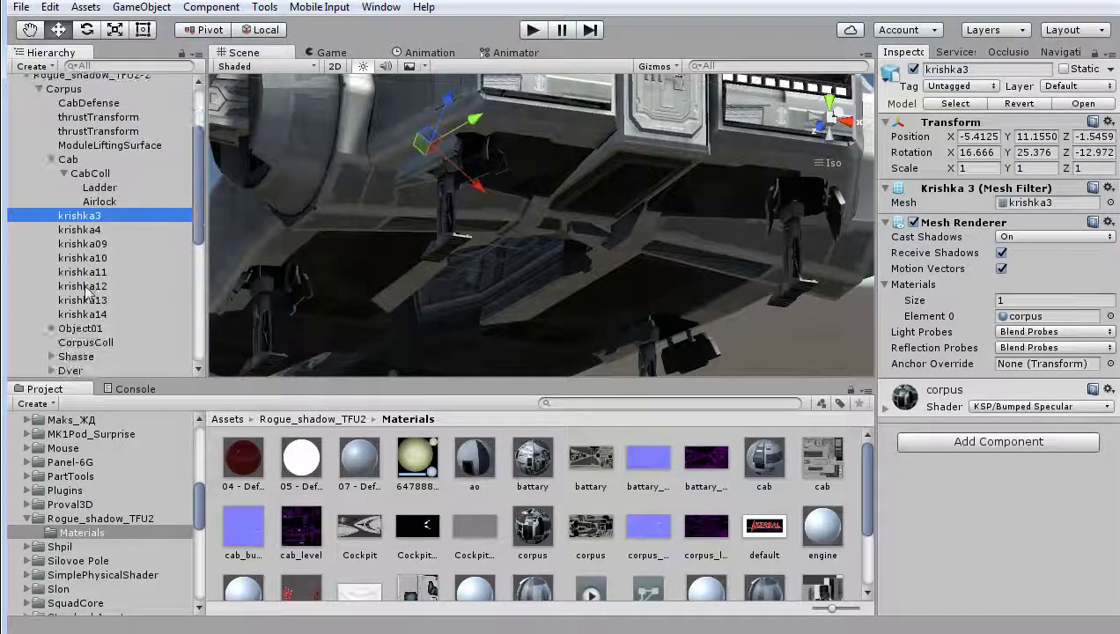
{"action": "left_click", "coordinate": [81, 232]}
{"action": "left_click", "coordinate": [81, 244]}
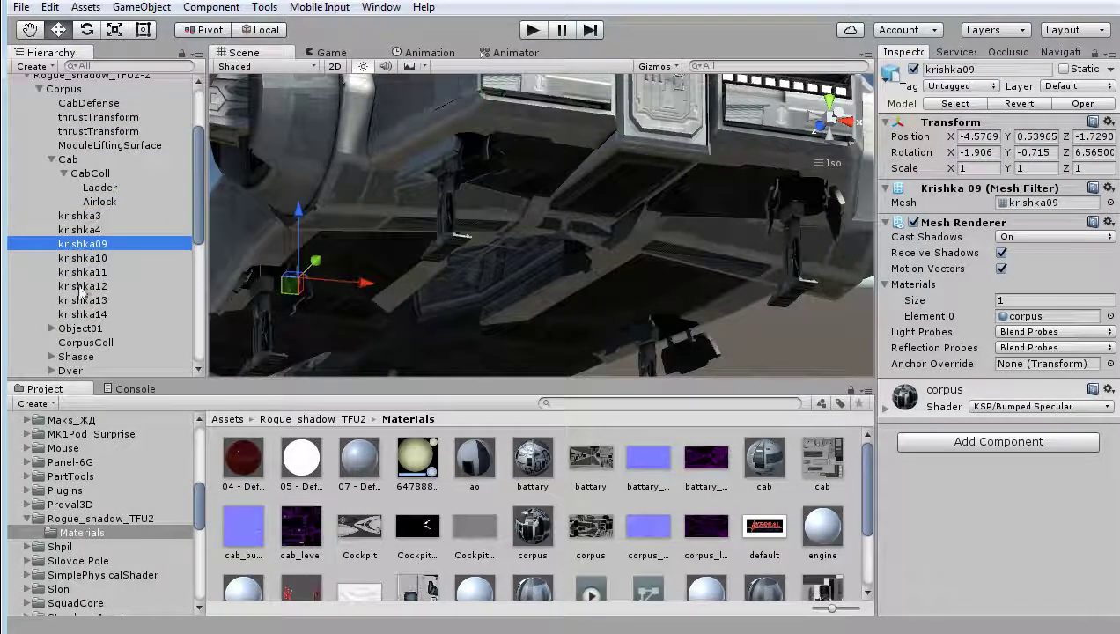
{"action": "left_click", "coordinate": [86, 315]}
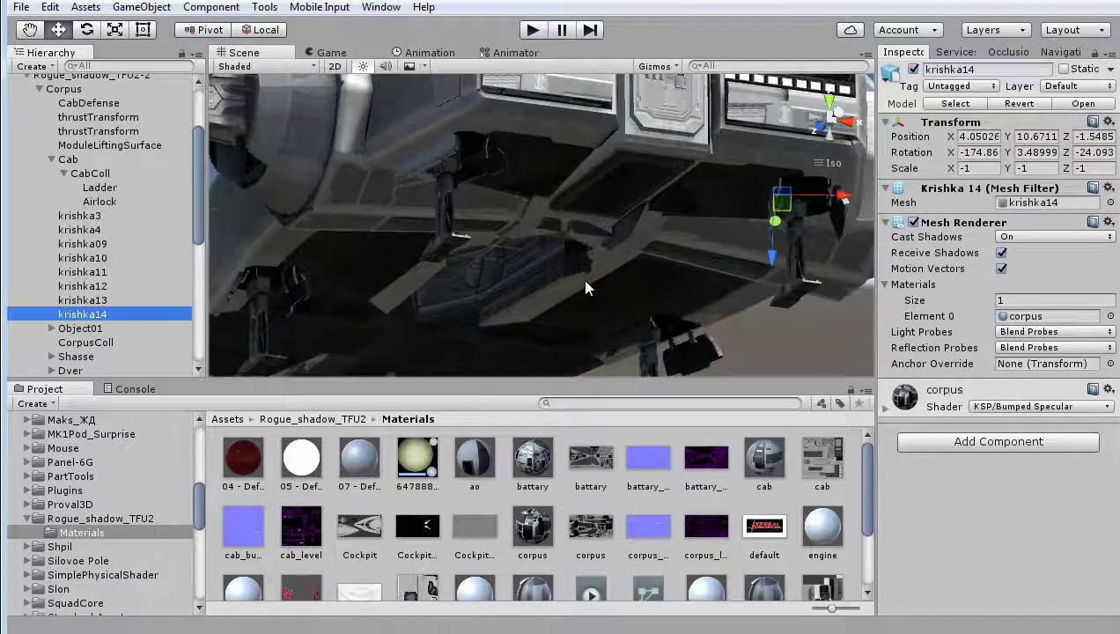
{"action": "left_click_drag", "start_coordinate": [683, 276], "coordinate": [552, 274], "text": "alt"}
{"action": "left_click_drag", "start_coordinate": [697, 206], "coordinate": [649, 216], "text": "alt"}
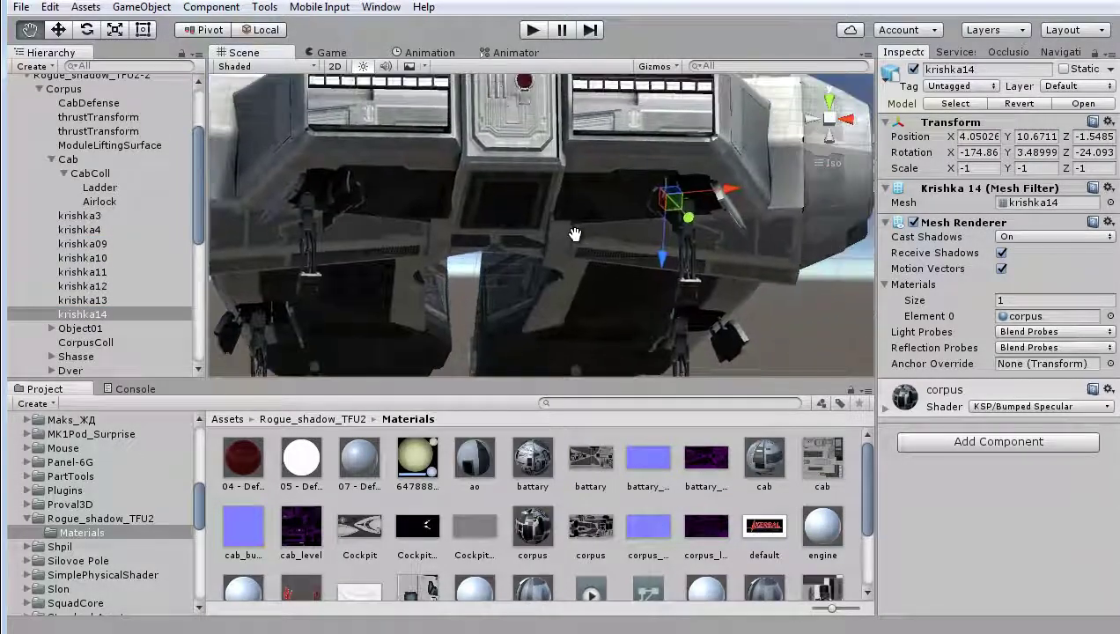
Select krishka13 and orbit to look up under the ship
{"action": "left_click", "coordinate": [88, 301]}
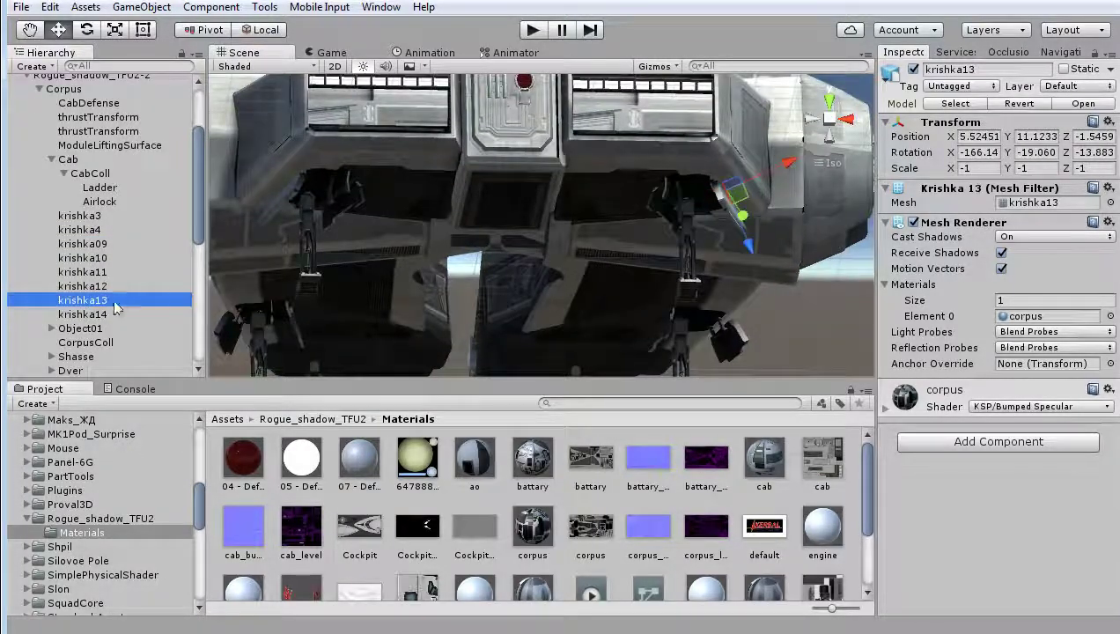
{"action": "scroll", "coordinate": [475, 190], "scroll_direction": "up", "scroll_amount": 3}
{"action": "mouse_move", "coordinate": [495, 165]}
{"action": "left_mouse_down", "text": "alt"}
{"action": "mouse_move", "coordinate": [560, 289]}
{"action": "mouse_move", "coordinate": [540, 302]}
{"action": "left_mouse_up", "text": "alt"}
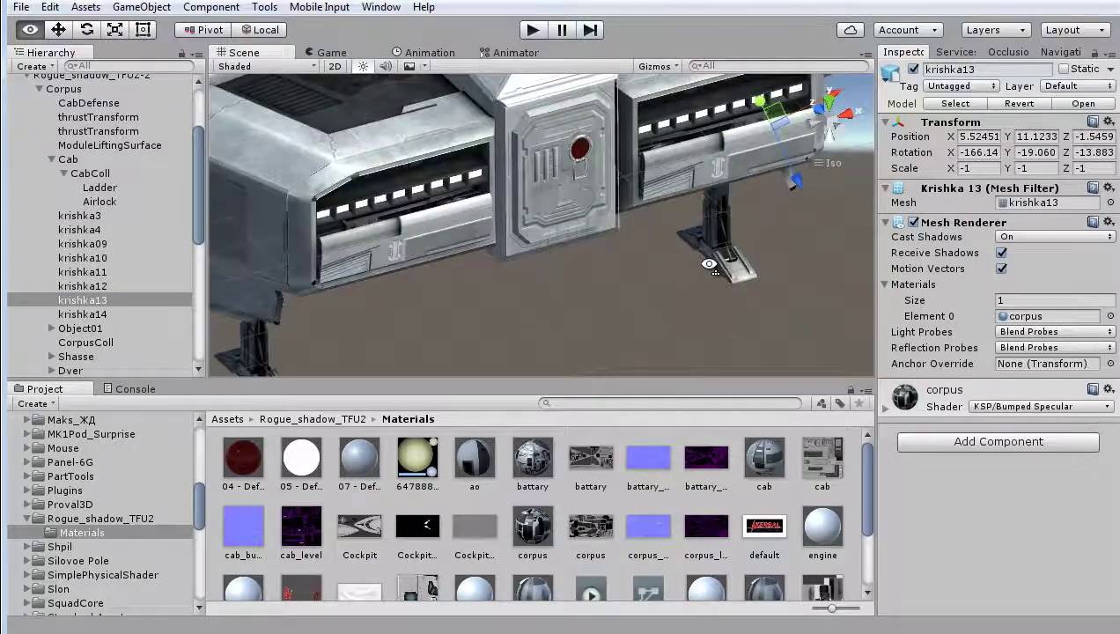
{"action": "mouse_move", "coordinate": [541, 302]}
{"action": "left_mouse_down", "text": "alt"}
{"action": "mouse_move", "coordinate": [713, 269]}
{"action": "mouse_move", "coordinate": [399, 229]}
{"action": "mouse_move", "coordinate": [464, 241]}
{"action": "left_mouse_up", "text": "alt"}
{"action": "scroll", "coordinate": [481, 279], "scroll_direction": "down", "scroll_amount": 2}
{"action": "scroll", "coordinate": [507, 283], "scroll_direction": "down", "scroll_amount": 2}
{"action": "left_click_drag", "start_coordinate": [518, 308], "coordinate": [555, 241], "text": "alt"}
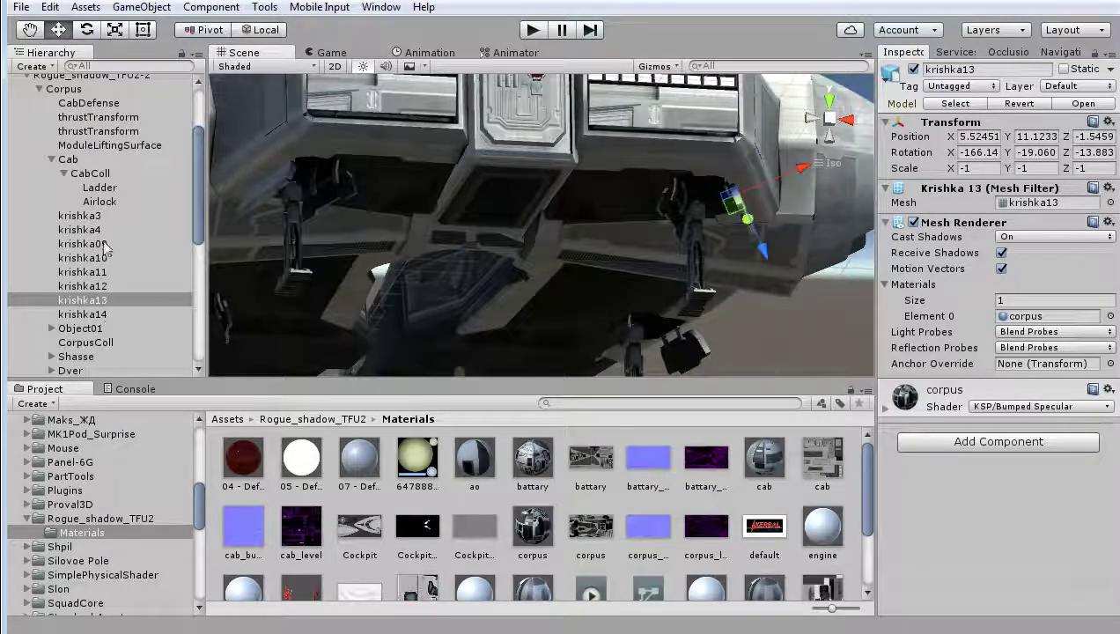
Frame krishka3 and orbit its underside, then recheck krishka4, krishka09 and Object01
{"action": "left_click", "coordinate": [92, 218]}
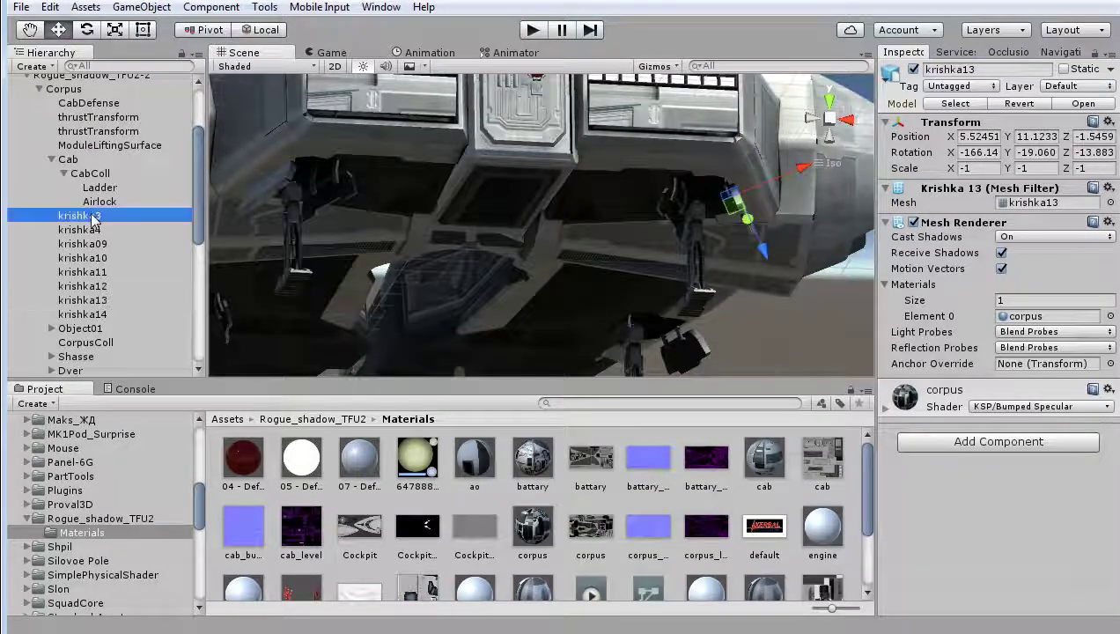
{"action": "key", "text": "f"}
{"action": "middle_click", "coordinate": [470, 203]}
{"action": "left_click_drag", "start_coordinate": [470, 202], "coordinate": [528, 254], "text": "alt"}
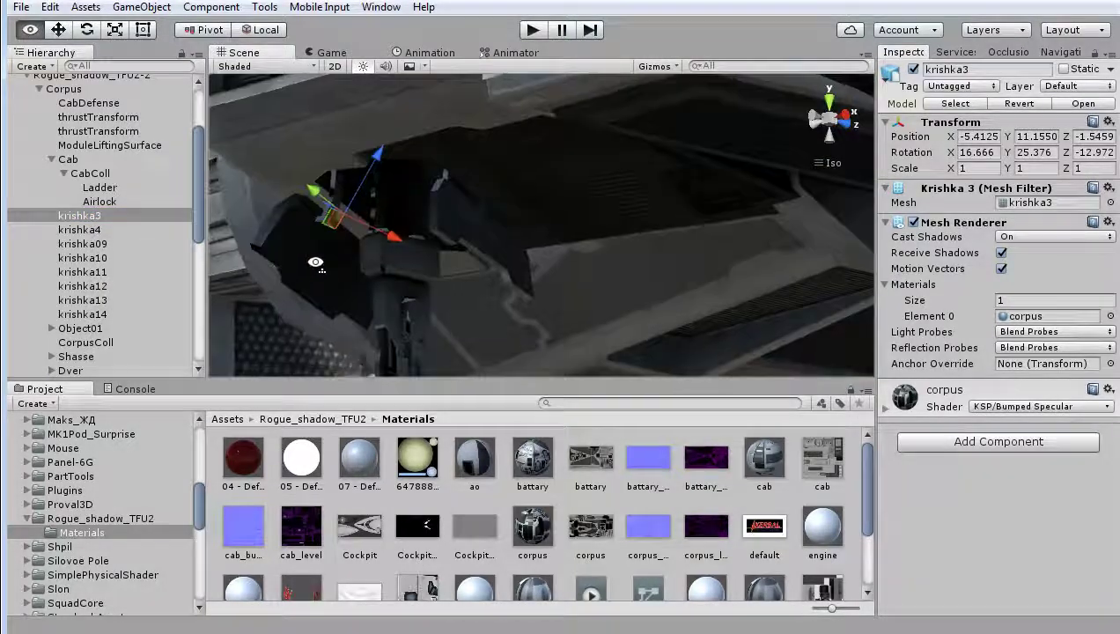
{"action": "mouse_move", "coordinate": [527, 253]}
{"action": "left_mouse_down", "text": "alt"}
{"action": "mouse_move", "coordinate": [439, 301]}
{"action": "mouse_move", "coordinate": [455, 279]}
{"action": "left_mouse_up", "text": "alt"}
{"action": "left_click", "coordinate": [97, 217]}
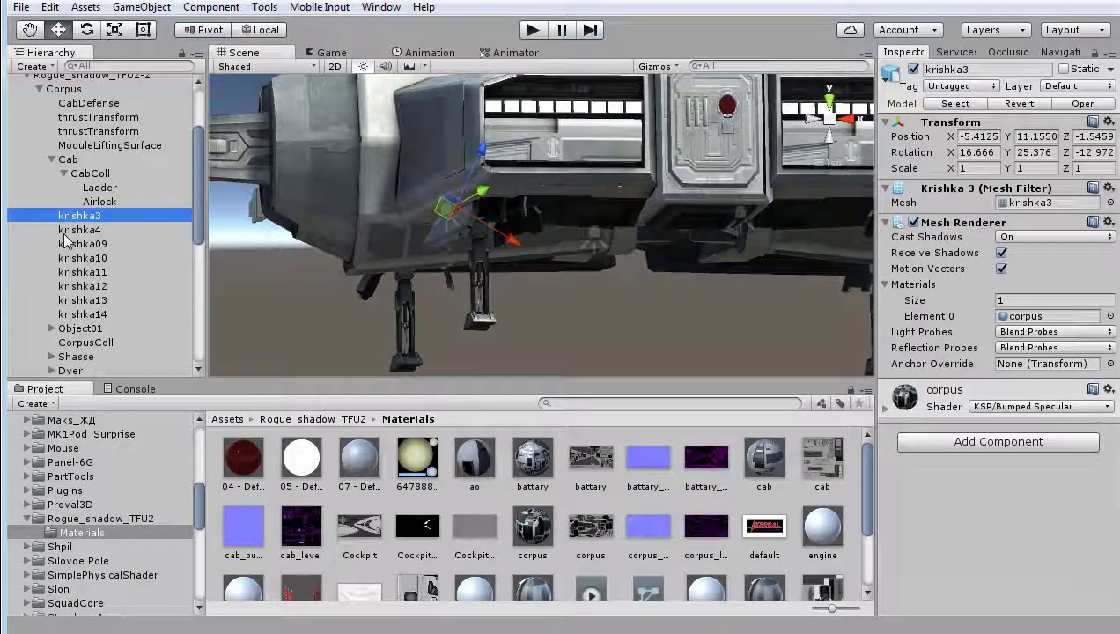
{"action": "left_click", "coordinate": [79, 231]}
{"action": "left_click", "coordinate": [83, 244]}
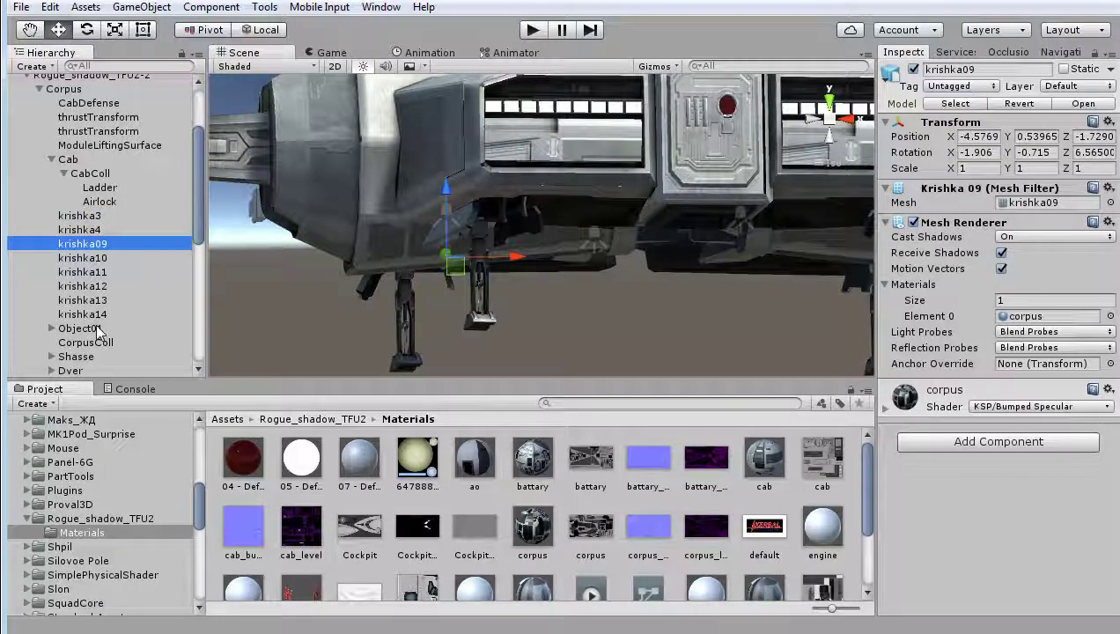
{"action": "left_click", "coordinate": [88, 330]}
Expand Object01 to reveal its wing parts and frame the Fly1-1 wing
{"action": "left_click_drag", "start_coordinate": [396, 299], "coordinate": [568, 251], "text": "alt"}
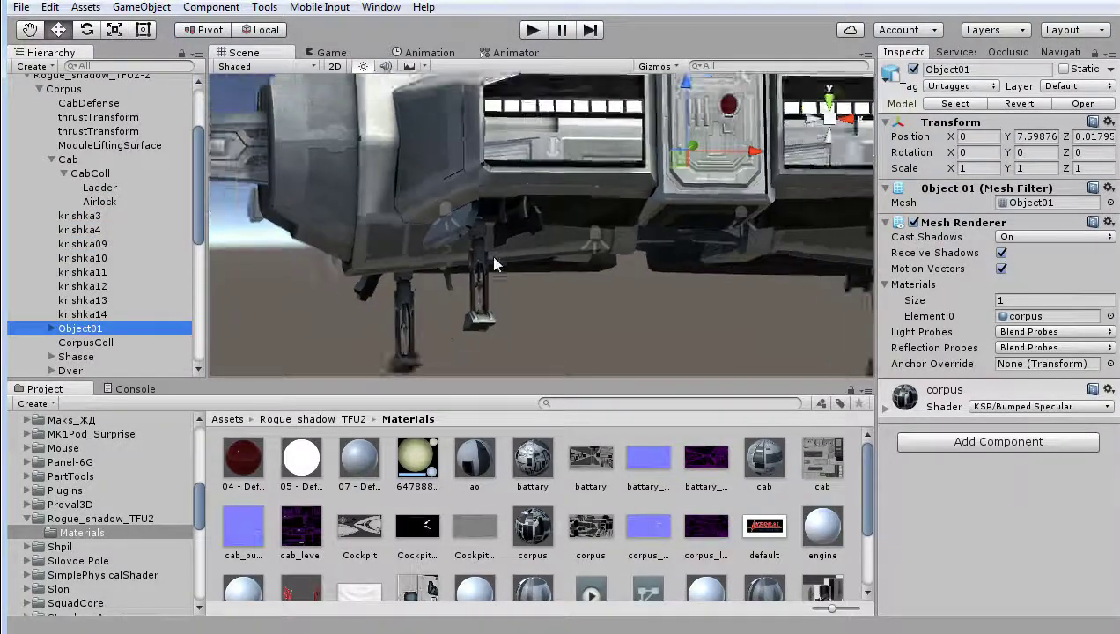
{"action": "left_click_drag", "start_coordinate": [673, 221], "coordinate": [4, 321], "text": "alt"}
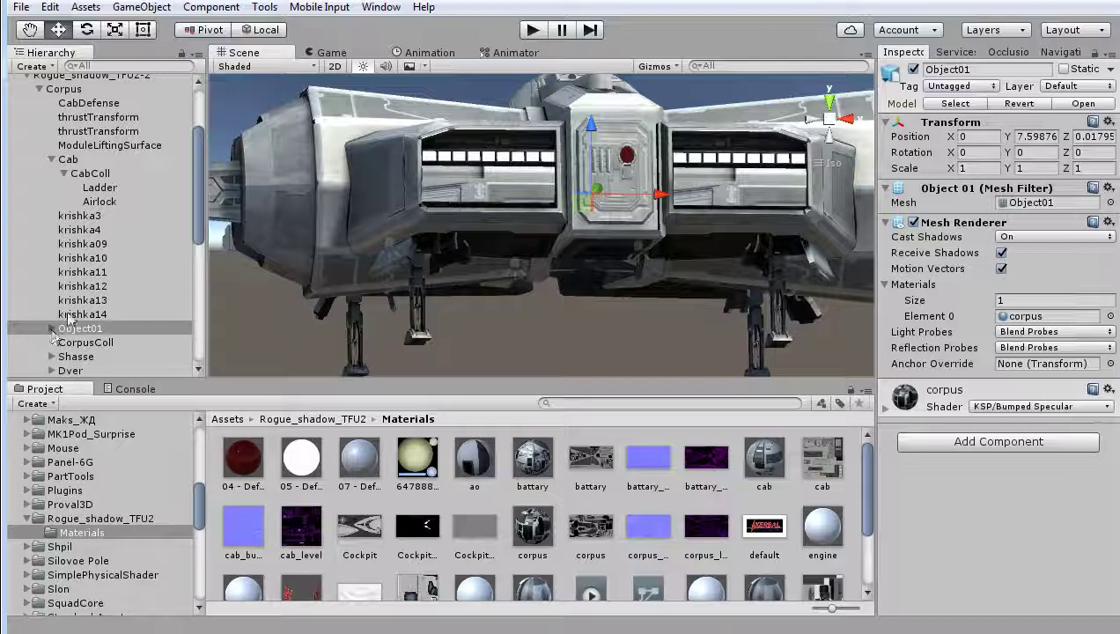
{"action": "left_click", "coordinate": [53, 330]}
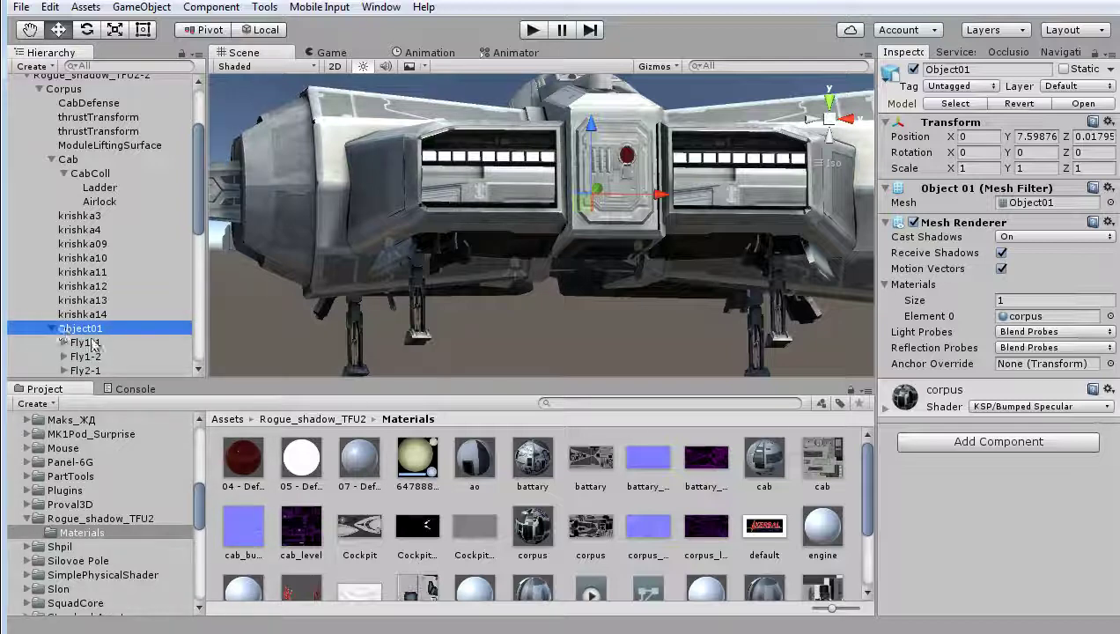
{"action": "left_click", "coordinate": [88, 342]}
{"action": "key", "text": "f"}
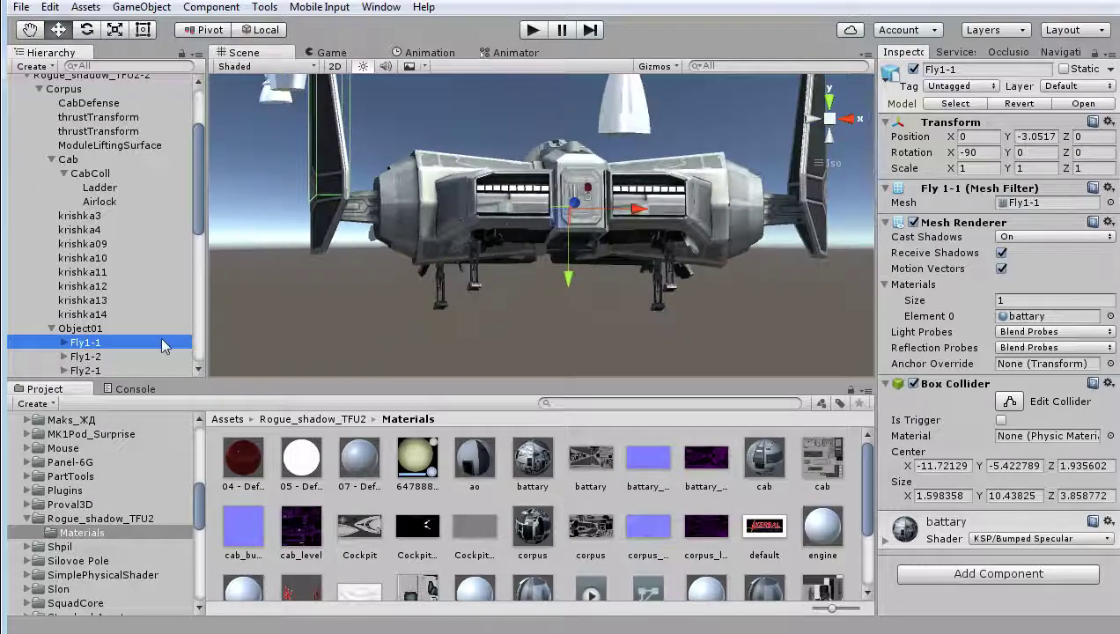
Try raising Object01 along its Z axis, then undo the move
{"action": "left_click", "coordinate": [99, 329]}
{"action": "left_click_drag", "start_coordinate": [642, 211], "coordinate": [625, 310], "text": "alt"}
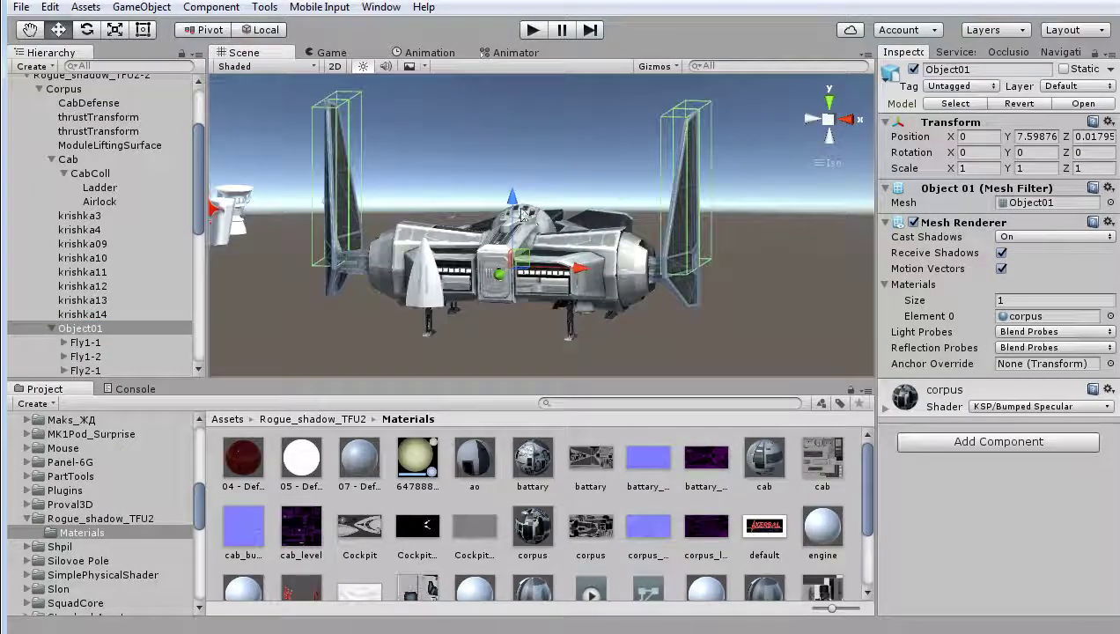
{"action": "left_click_drag", "start_coordinate": [509, 202], "coordinate": [500, 104]}
{"action": "mouse_move", "coordinate": [721, 231]}
{"action": "left_mouse_down", "text": "alt"}
{"action": "mouse_move", "coordinate": [516, 257]}
{"action": "mouse_move", "coordinate": [751, 266]}
{"action": "mouse_move", "coordinate": [712, 214]}
{"action": "left_mouse_up", "text": "alt"}
{"action": "key", "text": "ctrl+z"}
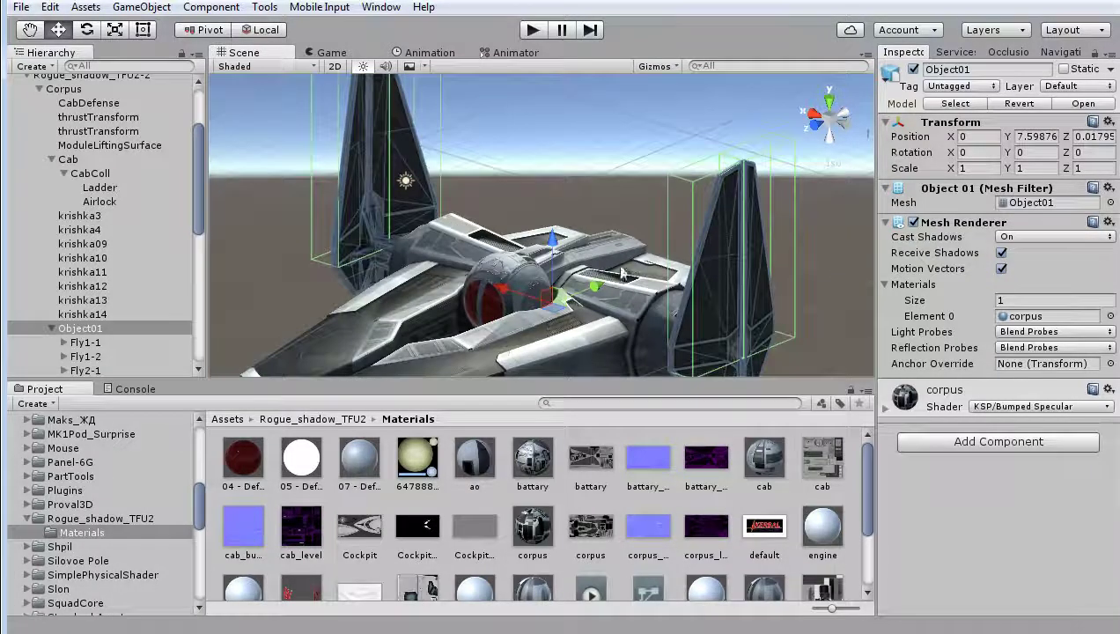
{"action": "left_click_drag", "start_coordinate": [621, 274], "coordinate": [410, 325], "text": "alt"}
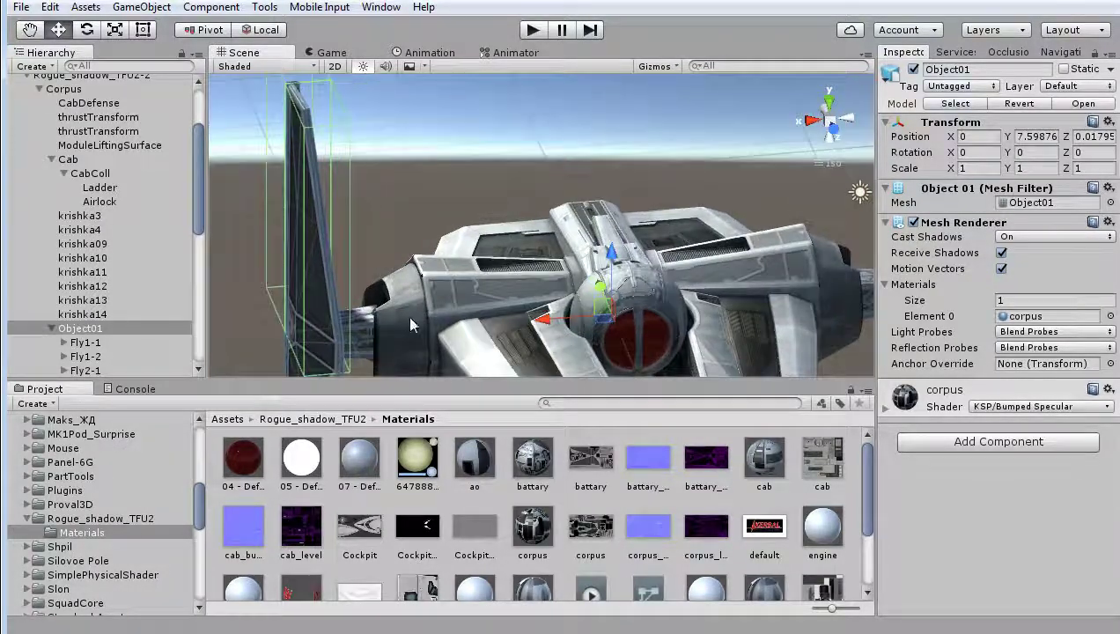
{"action": "left_click_drag", "start_coordinate": [489, 272], "coordinate": [326, 320], "text": "alt"}
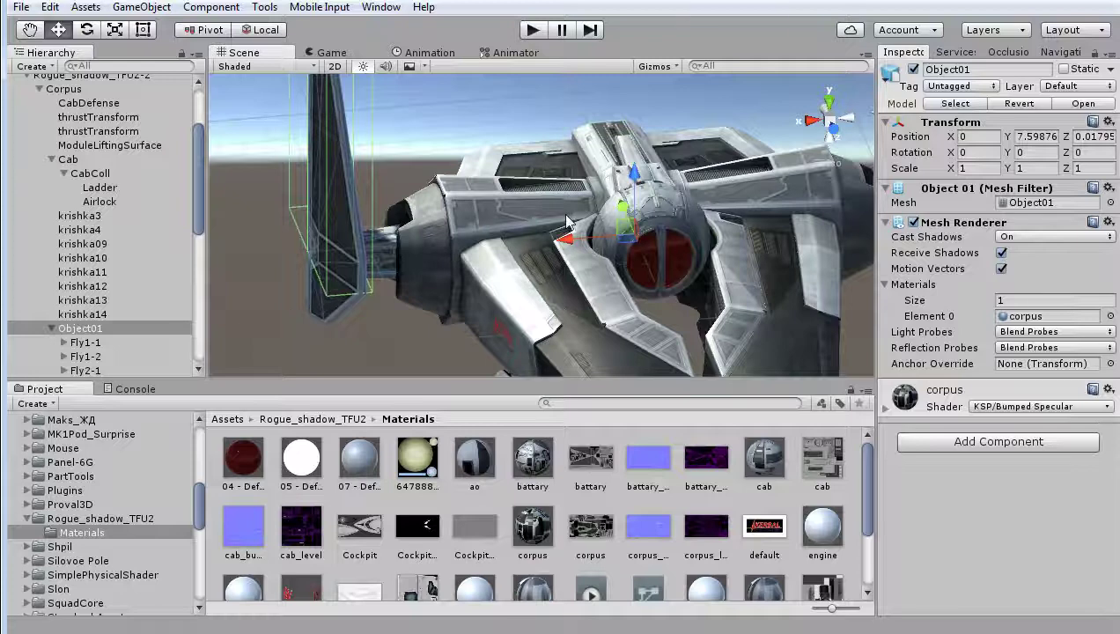
Expand Fly1-1 and inspect its 1.598358 × 10.43825 × 3.858772 Box Collider and battary material
{"action": "left_click", "coordinate": [62, 342]}
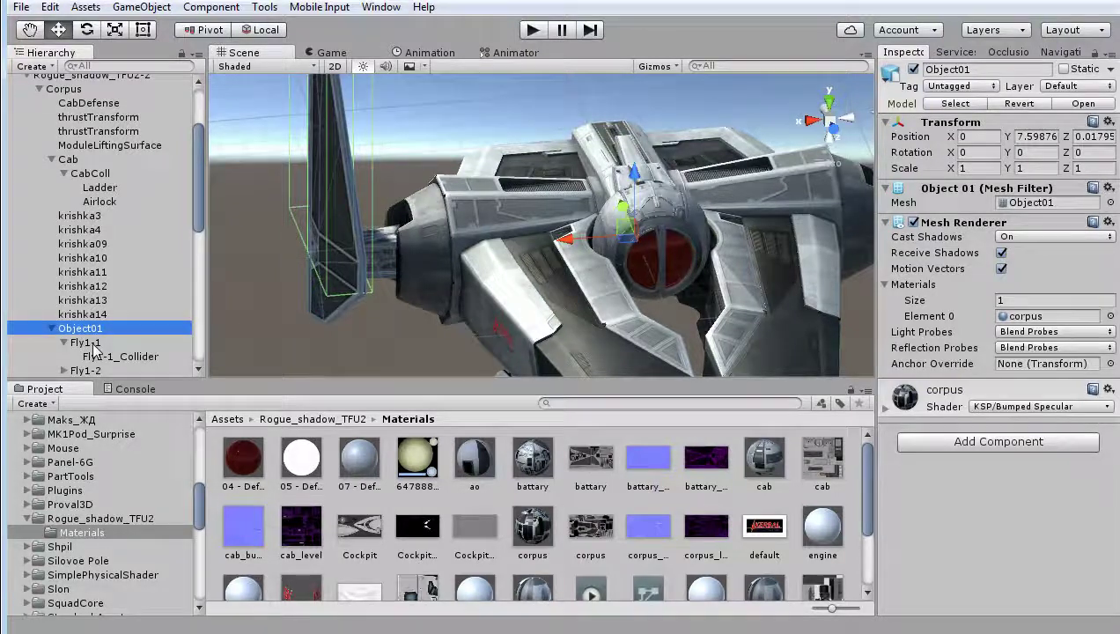
{"action": "left_click", "coordinate": [95, 345]}
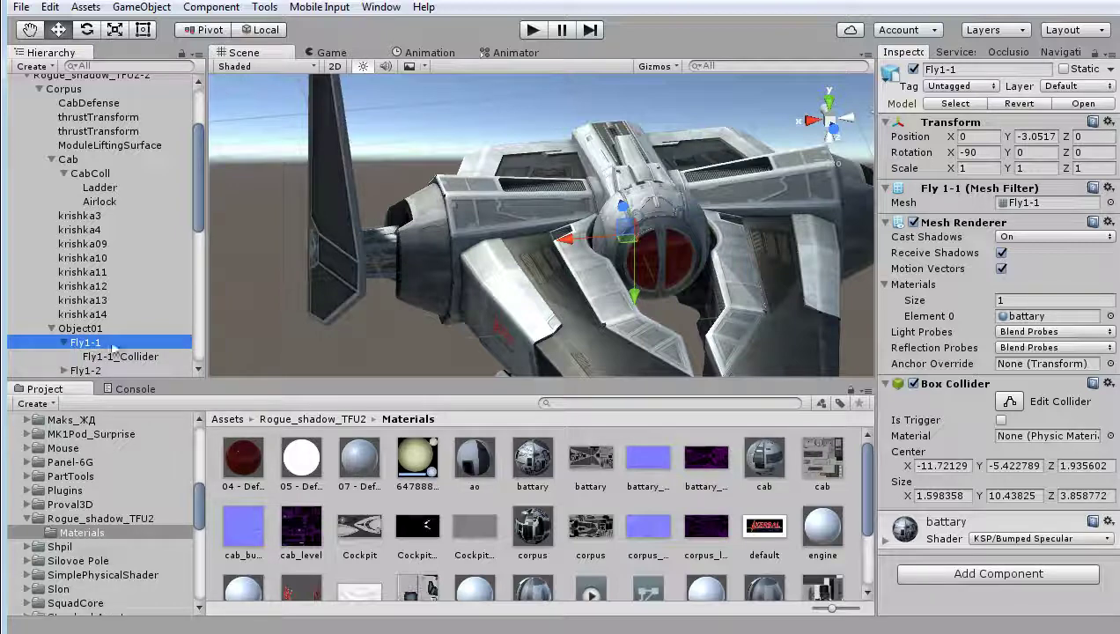
{"action": "key", "text": "f"}
{"action": "left_click_drag", "start_coordinate": [471, 199], "coordinate": [563, 207], "text": "alt"}
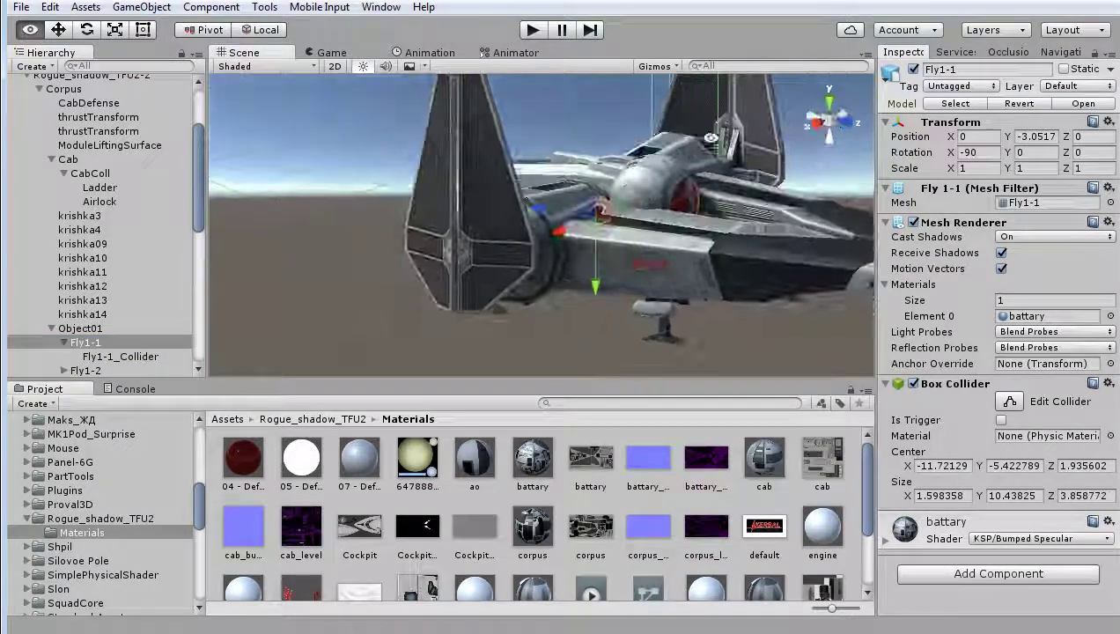
{"action": "left_click_drag", "start_coordinate": [710, 138], "coordinate": [617, 264], "text": "alt"}
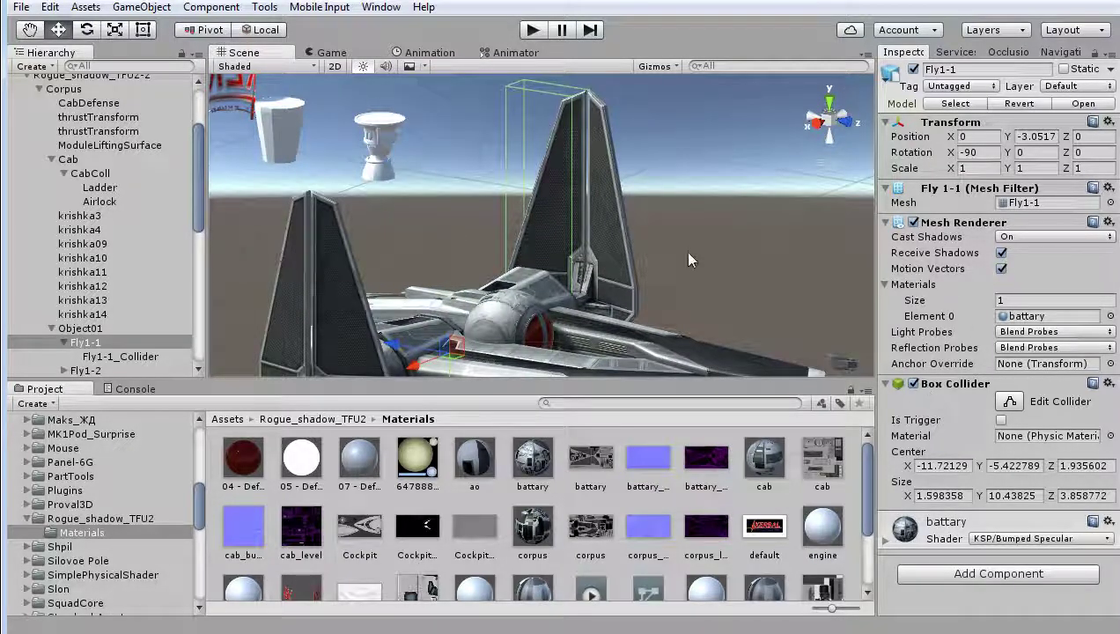
{"action": "left_click_drag", "start_coordinate": [683, 250], "coordinate": [388, 296], "text": "alt"}
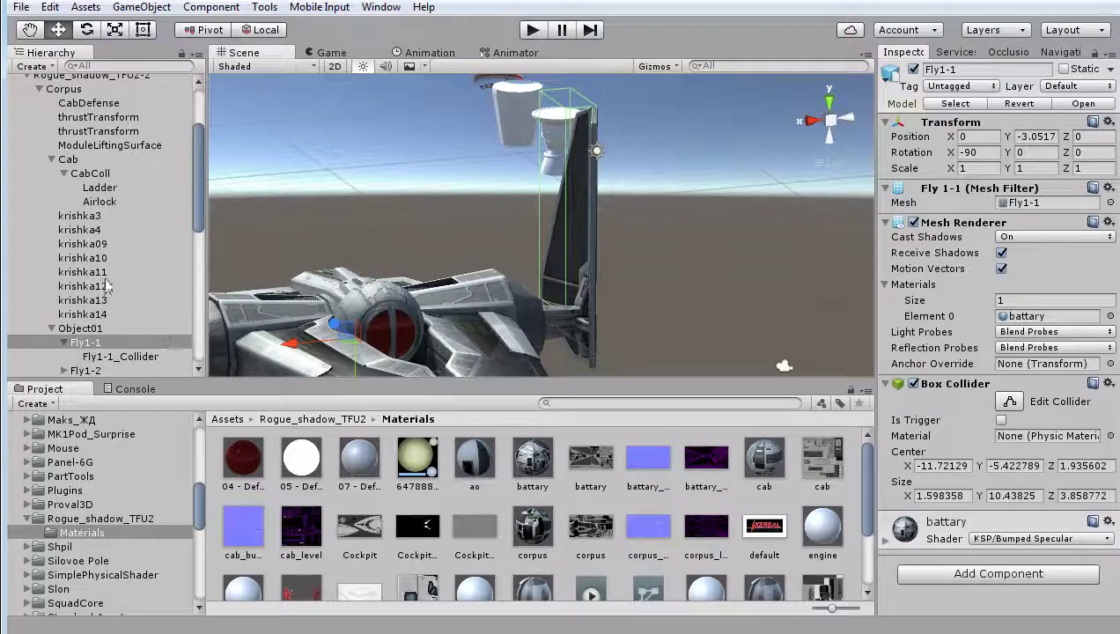
{"action": "scroll", "coordinate": [97, 220], "scroll_direction": "down", "scroll_amount": 5}
Frame the four wings Fly1-1 through Fly2-2, then select Fly1-1_Collider
{"action": "left_click", "coordinate": [86, 188], "text": "shift"}
{"action": "left_click_drag", "start_coordinate": [848, 268], "coordinate": [500, 249], "text": "alt"}
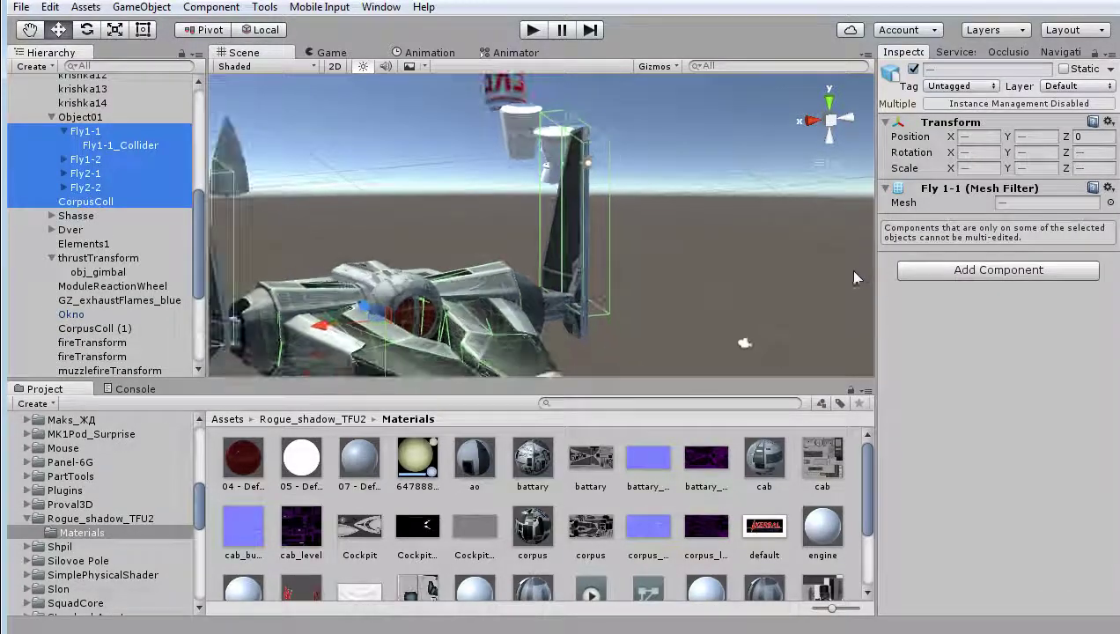
{"action": "key", "text": "f"}
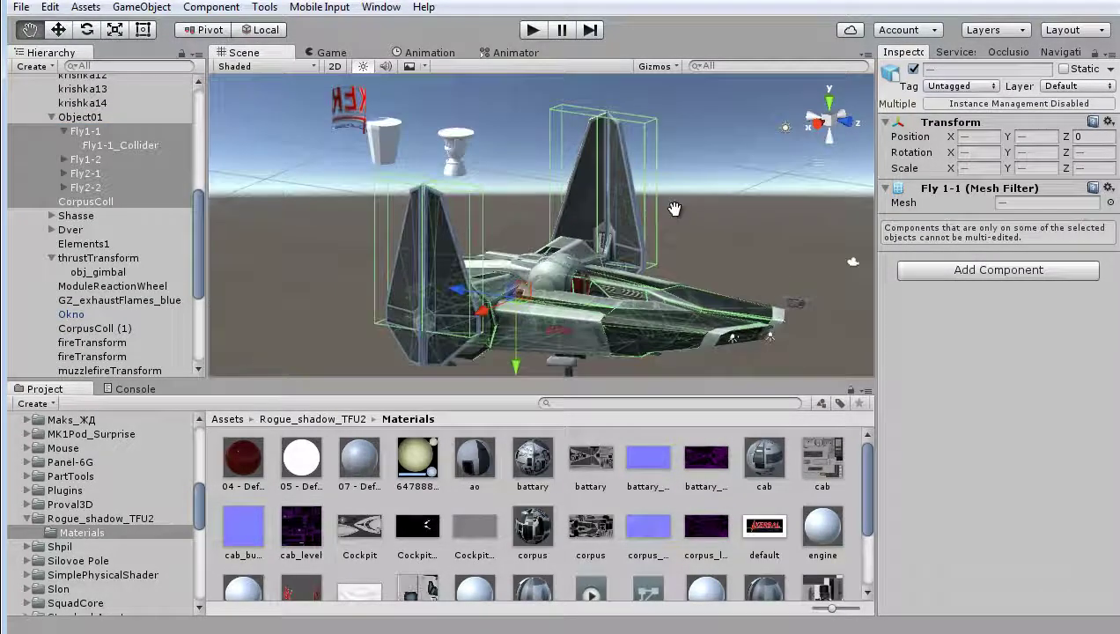
{"action": "left_click", "coordinate": [93, 163]}
{"action": "left_click", "coordinate": [93, 173]}
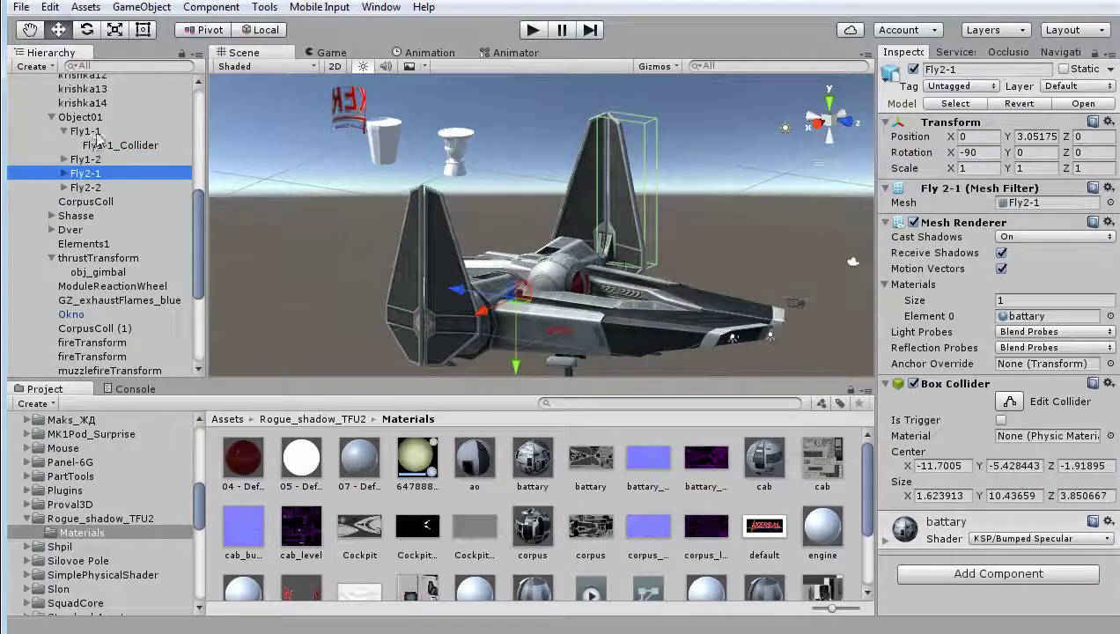
{"action": "left_click", "coordinate": [95, 132]}
{"action": "left_click", "coordinate": [125, 147]}
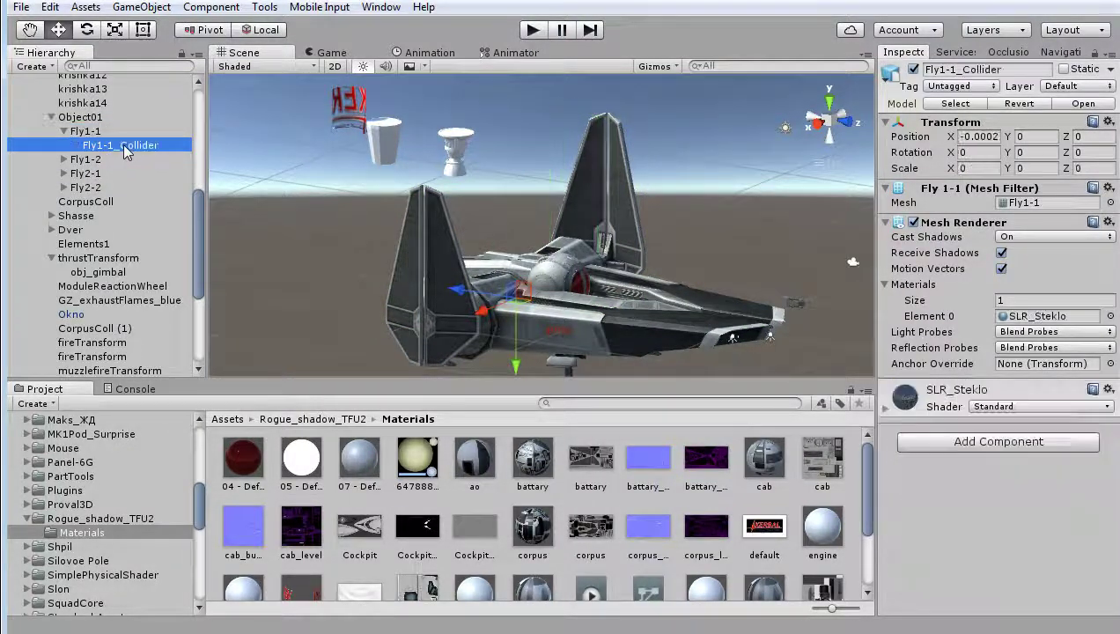
{"action": "mouse_move", "coordinate": [552, 292]}
{"action": "left_mouse_down", "text": "alt"}
{"action": "mouse_move", "coordinate": [643, 182]}
{"action": "mouse_move", "coordinate": [552, 234]}
{"action": "left_mouse_up", "text": "alt"}
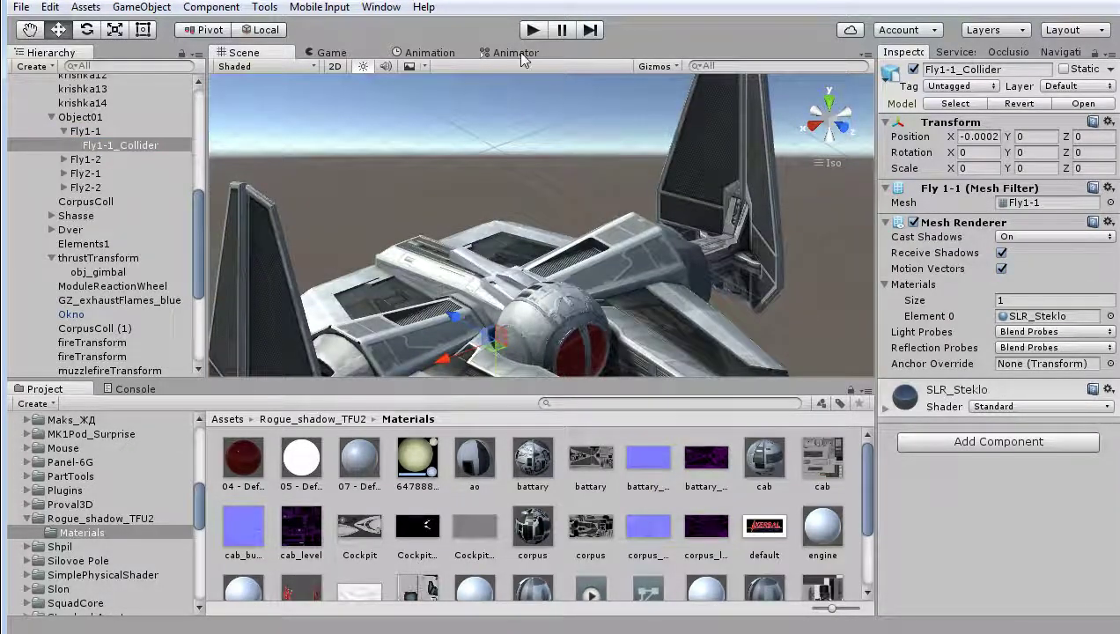
Show the DefenseAnimation timeline with its wing-collider scale tracks
{"action": "left_click", "coordinate": [515, 53]}
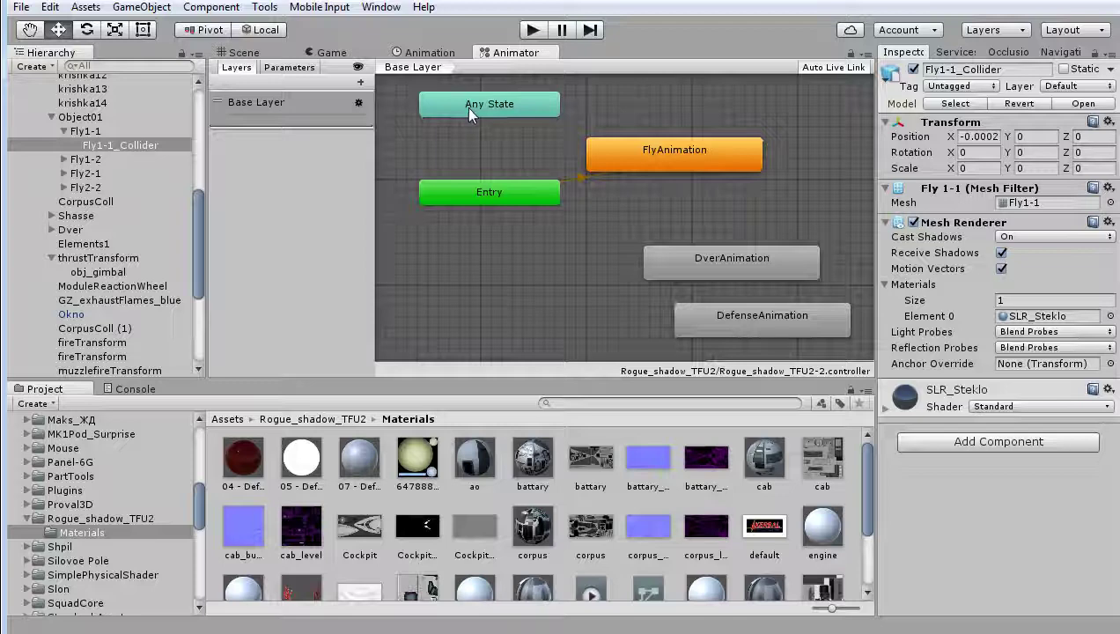
{"action": "left_click", "coordinate": [430, 55]}
{"action": "left_click", "coordinate": [264, 82]}
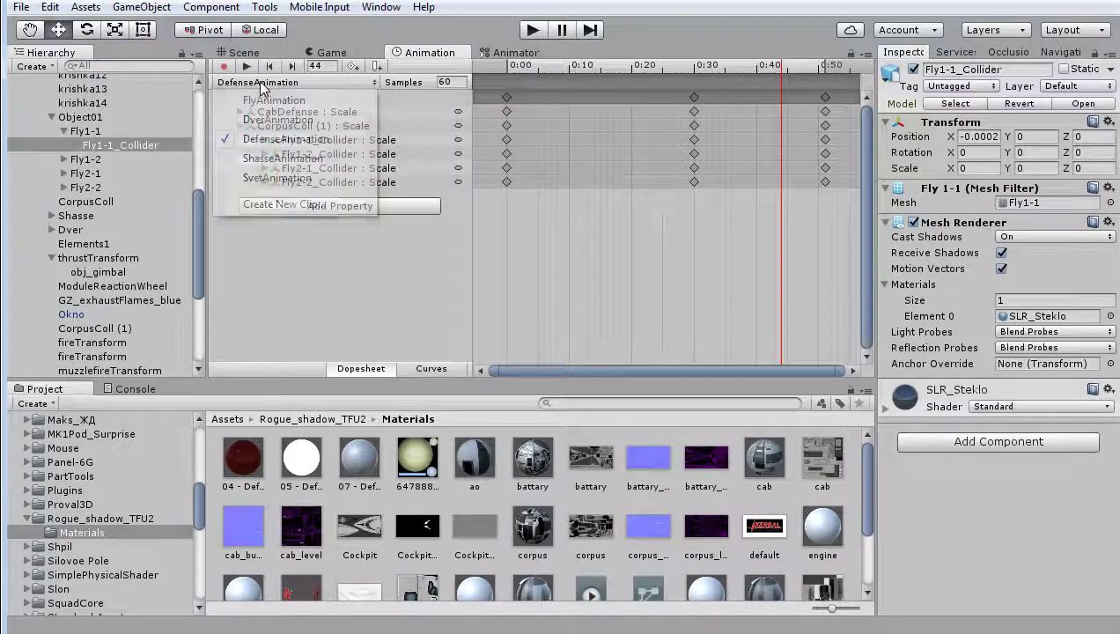
Switch to the FlyAnimation clip and float the Animation timeline in its own window
{"action": "left_click", "coordinate": [264, 99]}
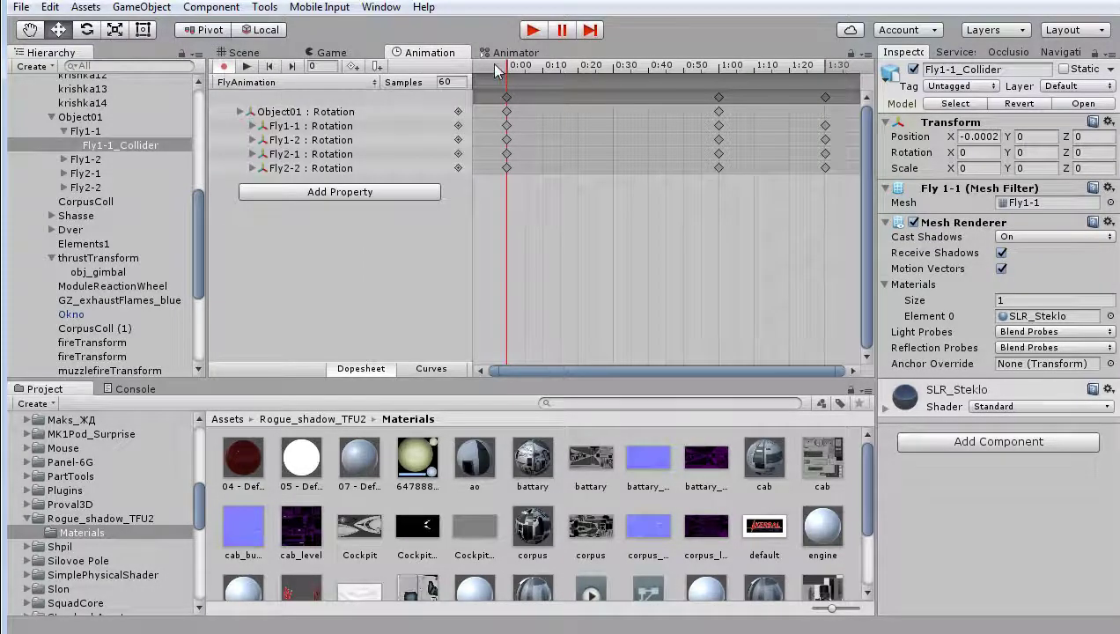
{"action": "mouse_move", "coordinate": [431, 53]}
{"action": "left_mouse_down"}
{"action": "mouse_move", "coordinate": [423, 440]}
{"action": "mouse_move", "coordinate": [433, 501]}
{"action": "left_mouse_up"}
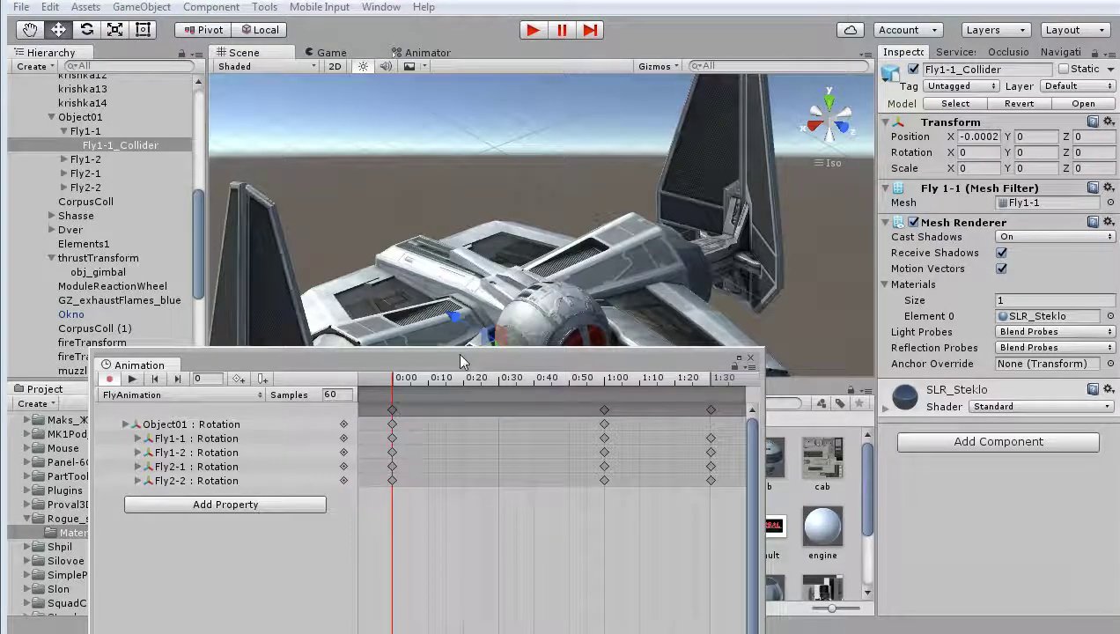
{"action": "left_click_drag", "start_coordinate": [462, 361], "coordinate": [462, 431]}
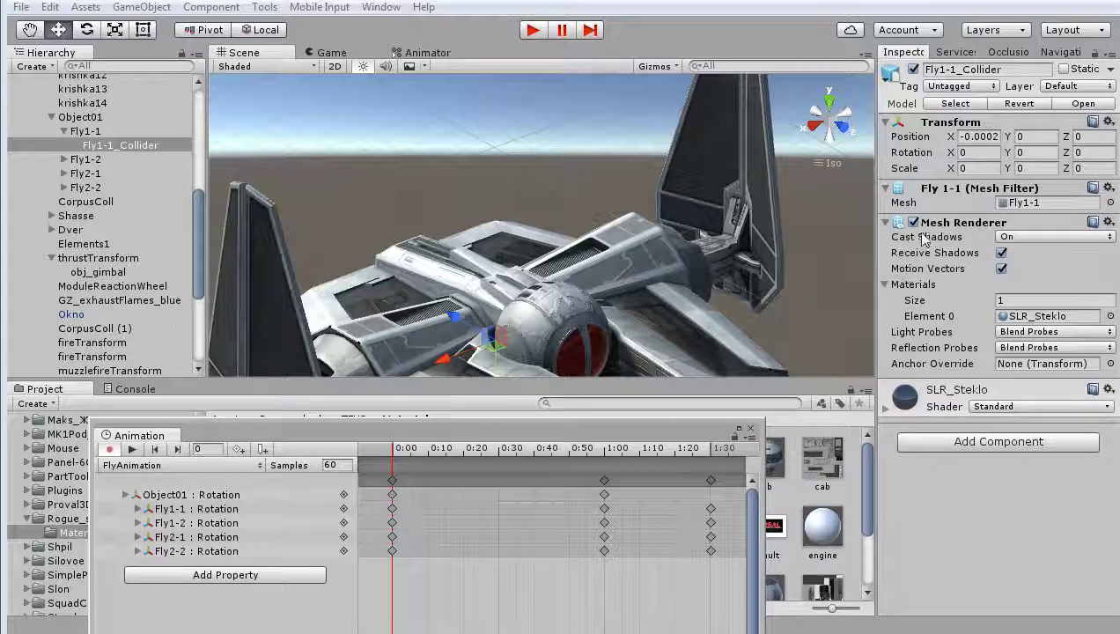
Record a keyframe for Fly1-1_Collider's Mesh Renderer visibility in FlyAnimation, then stop recording
{"action": "left_click", "coordinate": [958, 302]}
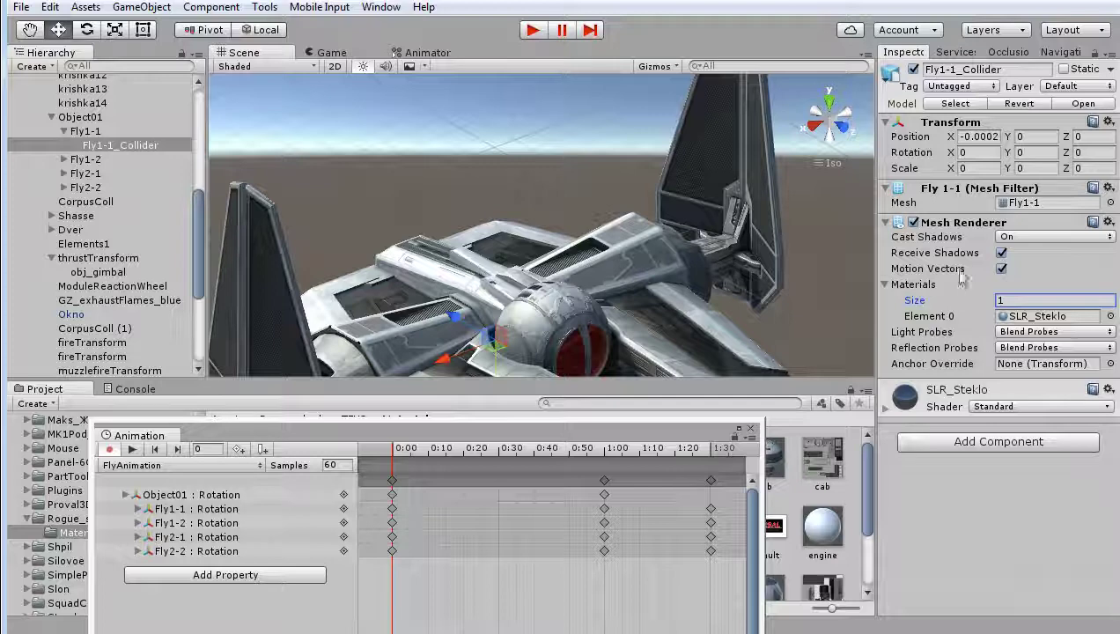
{"action": "left_click", "coordinate": [912, 223]}
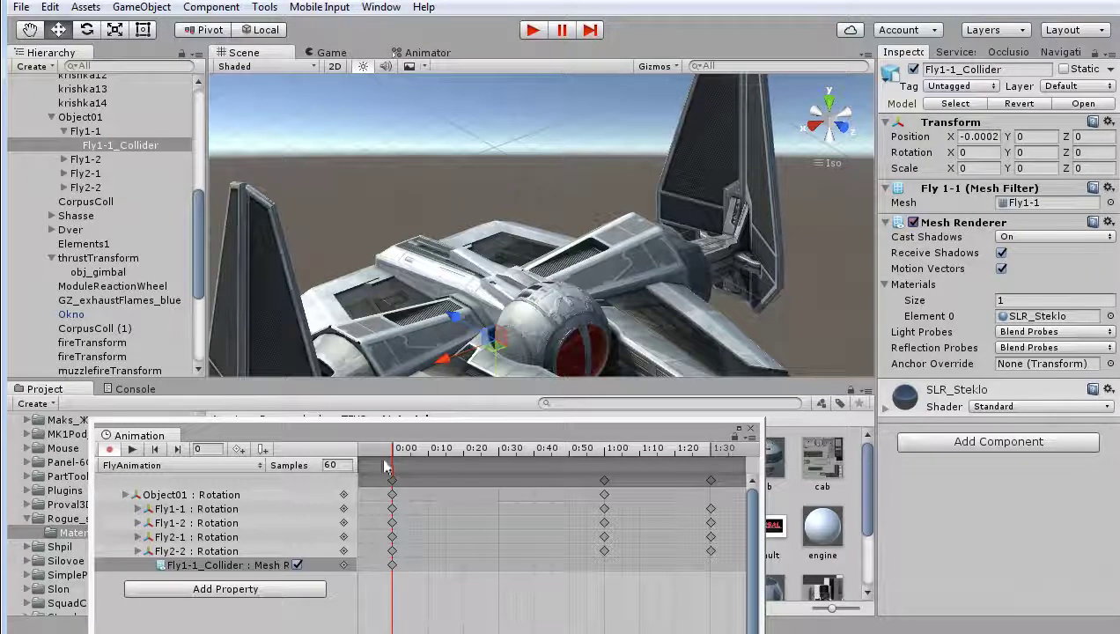
{"action": "mouse_move", "coordinate": [407, 460]}
{"action": "left_mouse_down"}
{"action": "mouse_move", "coordinate": [679, 451]}
{"action": "mouse_move", "coordinate": [414, 451]}
{"action": "left_mouse_up"}
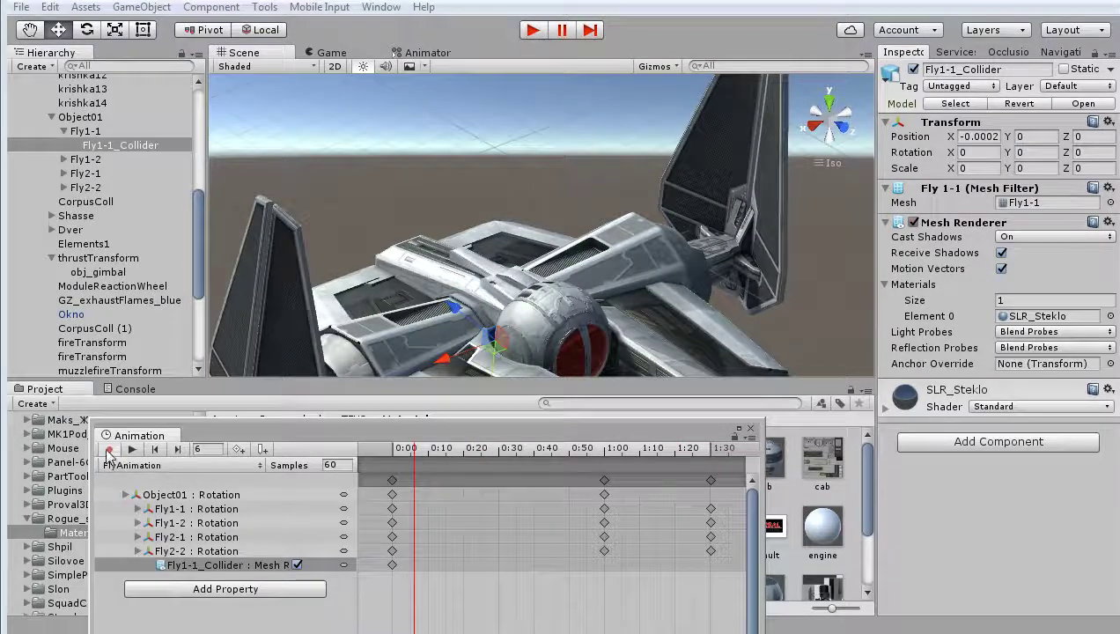
{"action": "left_click", "coordinate": [109, 449]}
{"action": "left_click", "coordinate": [229, 466]}
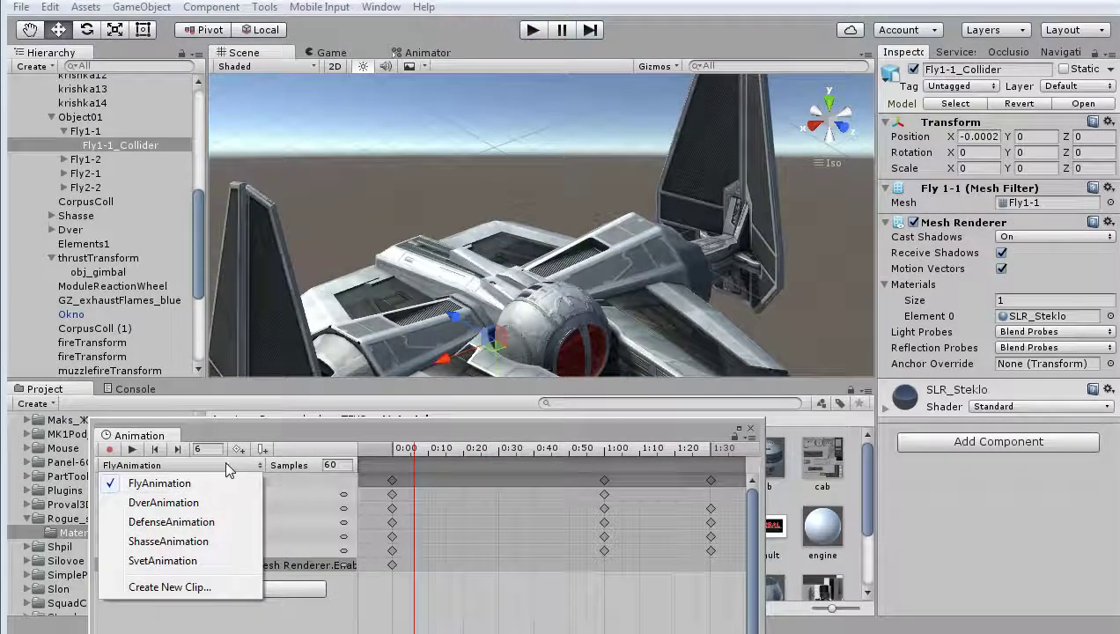
Preview the DefenseAnimation scaling by scrubbing through frames 43–52 from several angles
{"action": "left_click", "coordinate": [198, 522]}
{"action": "left_click_drag", "start_coordinate": [408, 454], "coordinate": [660, 458]}
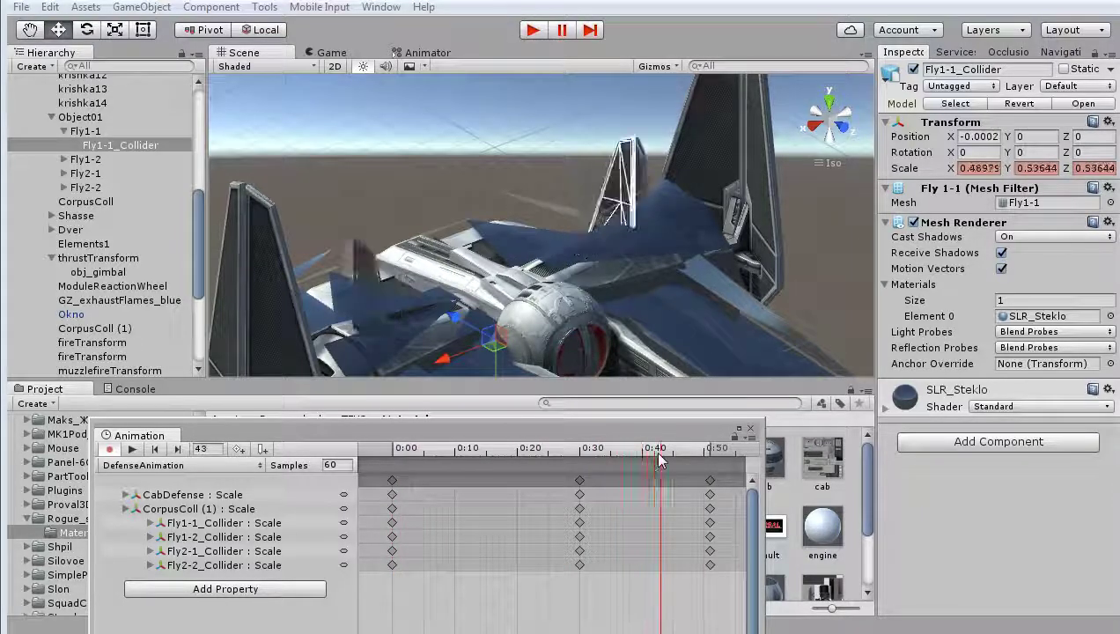
{"action": "left_click_drag", "start_coordinate": [616, 352], "coordinate": [637, 405], "text": "alt"}
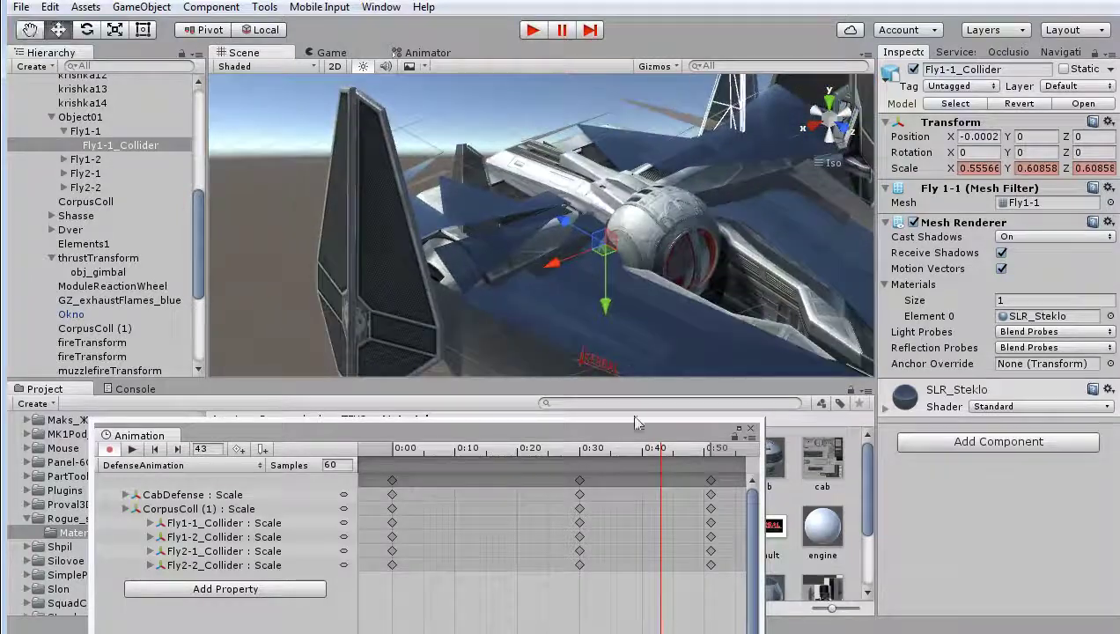
{"action": "mouse_move", "coordinate": [661, 450]}
{"action": "left_mouse_down"}
{"action": "mouse_move", "coordinate": [664, 459]}
{"action": "mouse_move", "coordinate": [393, 474]}
{"action": "mouse_move", "coordinate": [424, 459]}
{"action": "mouse_move", "coordinate": [709, 457]}
{"action": "left_mouse_up"}
{"action": "mouse_move", "coordinate": [469, 273]}
{"action": "left_mouse_down", "text": "alt"}
{"action": "mouse_move", "coordinate": [602, 276]}
{"action": "mouse_move", "coordinate": [440, 257]}
{"action": "left_mouse_up", "text": "alt"}
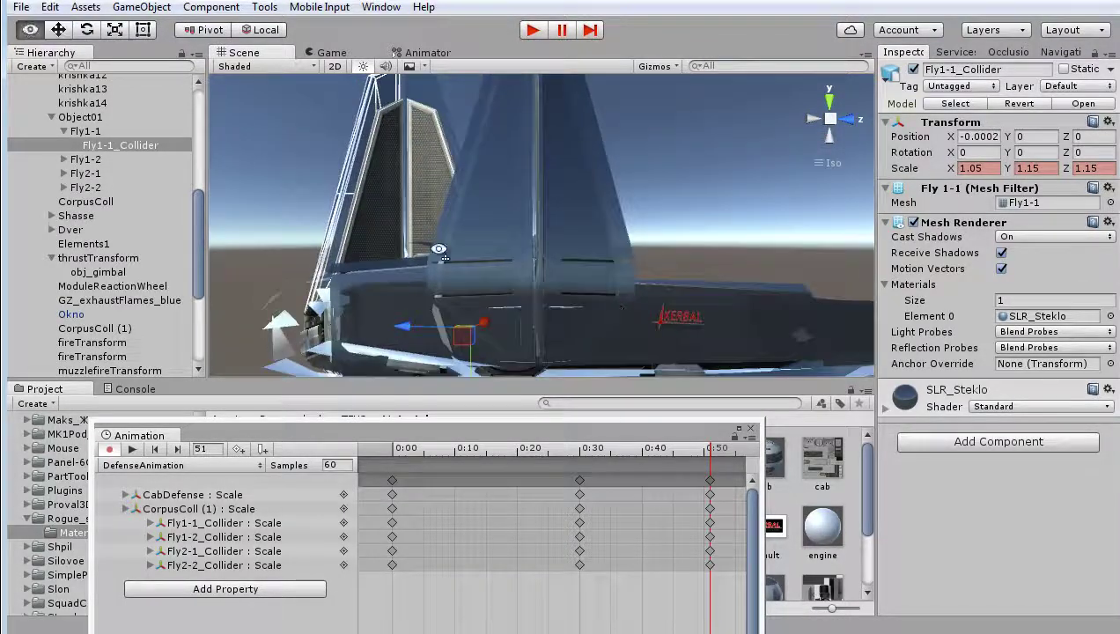
{"action": "left_click_drag", "start_coordinate": [440, 257], "coordinate": [620, 350], "text": "alt"}
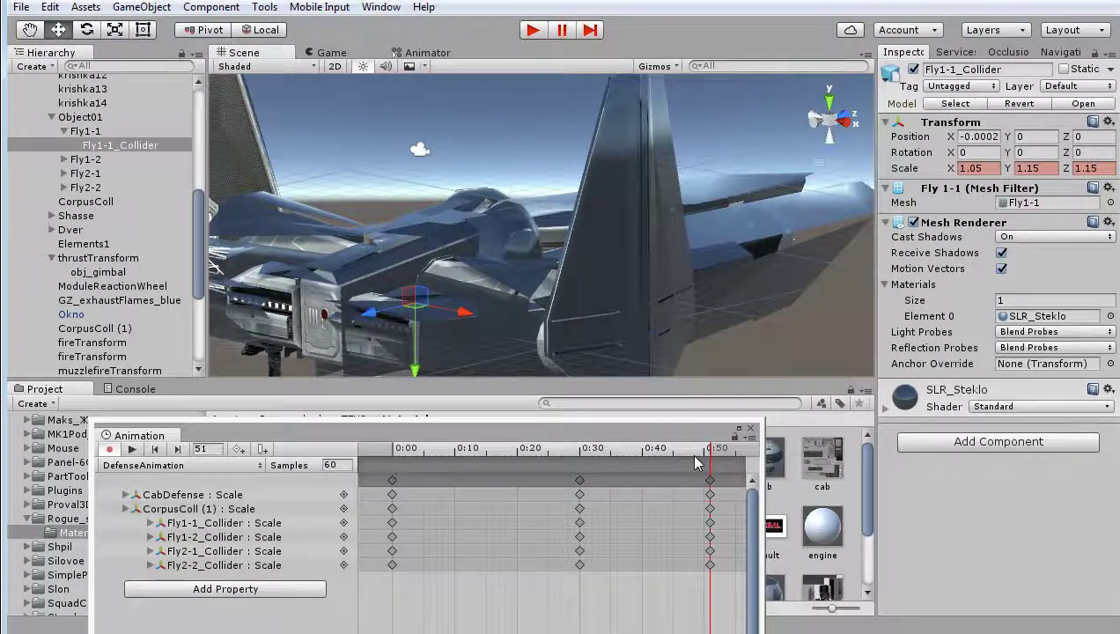
{"action": "left_click", "coordinate": [431, 452]}
{"action": "left_click_drag", "start_coordinate": [431, 451], "coordinate": [679, 433]}
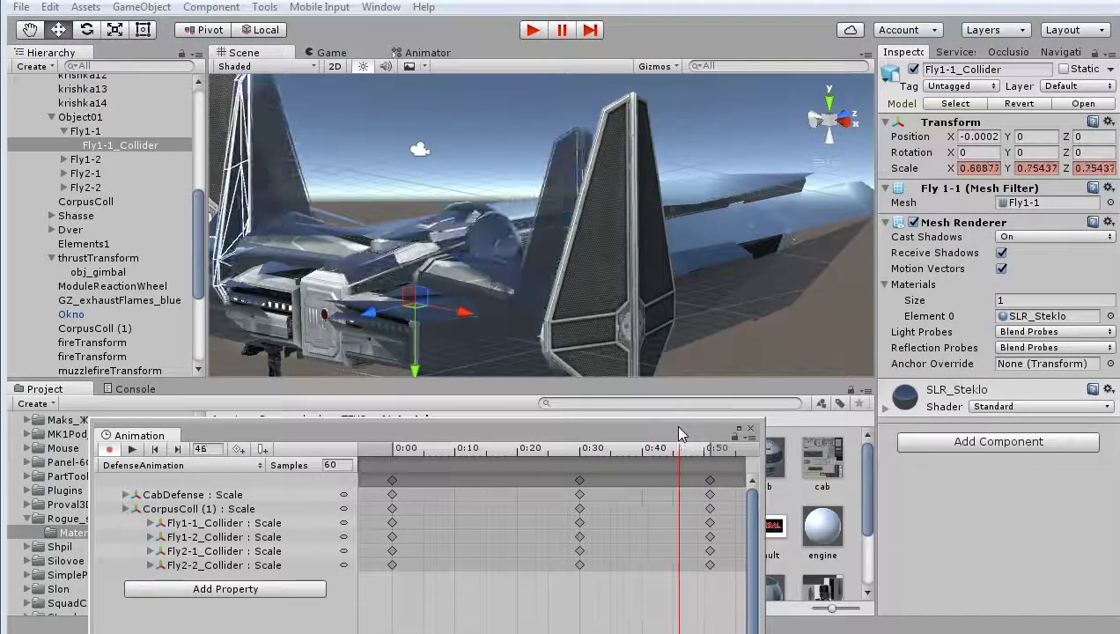
{"action": "left_click_drag", "start_coordinate": [680, 433], "coordinate": [717, 433]}
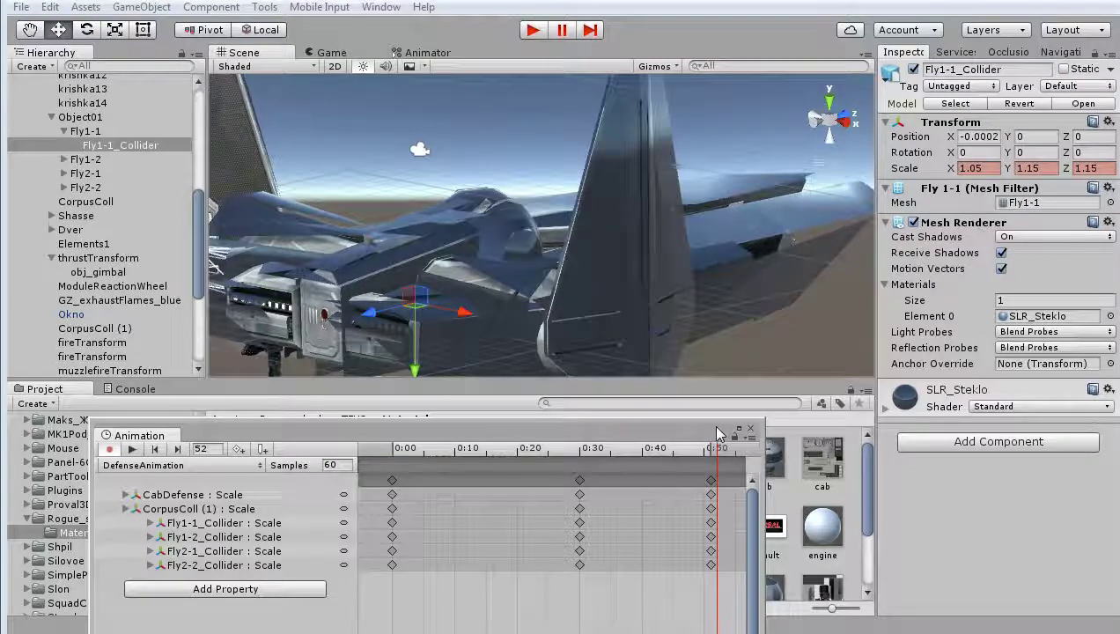
{"action": "left_click_drag", "start_coordinate": [717, 433], "coordinate": [717, 433]}
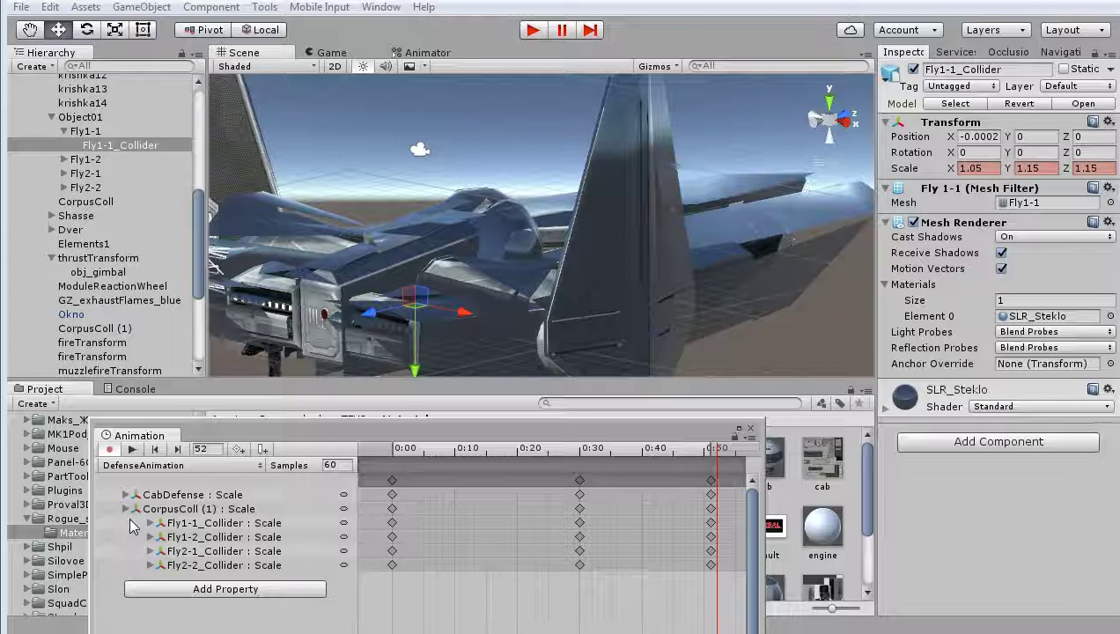
Expand the CabDefense scale track into x, y, z, scrub it, then stop recording
{"action": "left_click", "coordinate": [127, 495]}
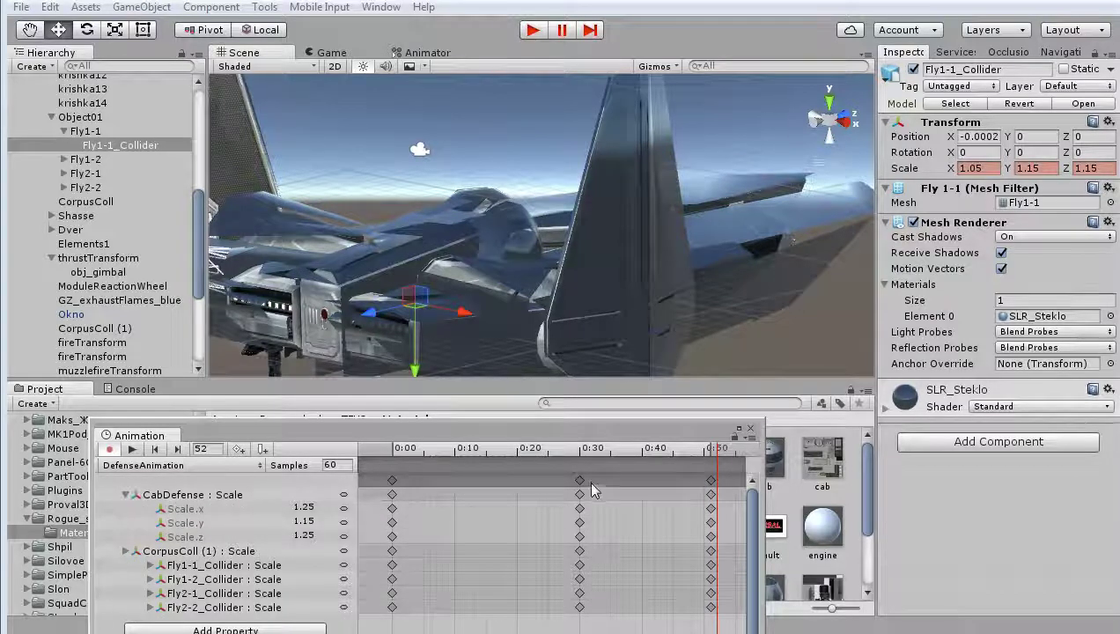
{"action": "mouse_move", "coordinate": [572, 453]}
{"action": "left_mouse_down"}
{"action": "mouse_move", "coordinate": [392, 451]}
{"action": "mouse_move", "coordinate": [636, 451]}
{"action": "left_mouse_up"}
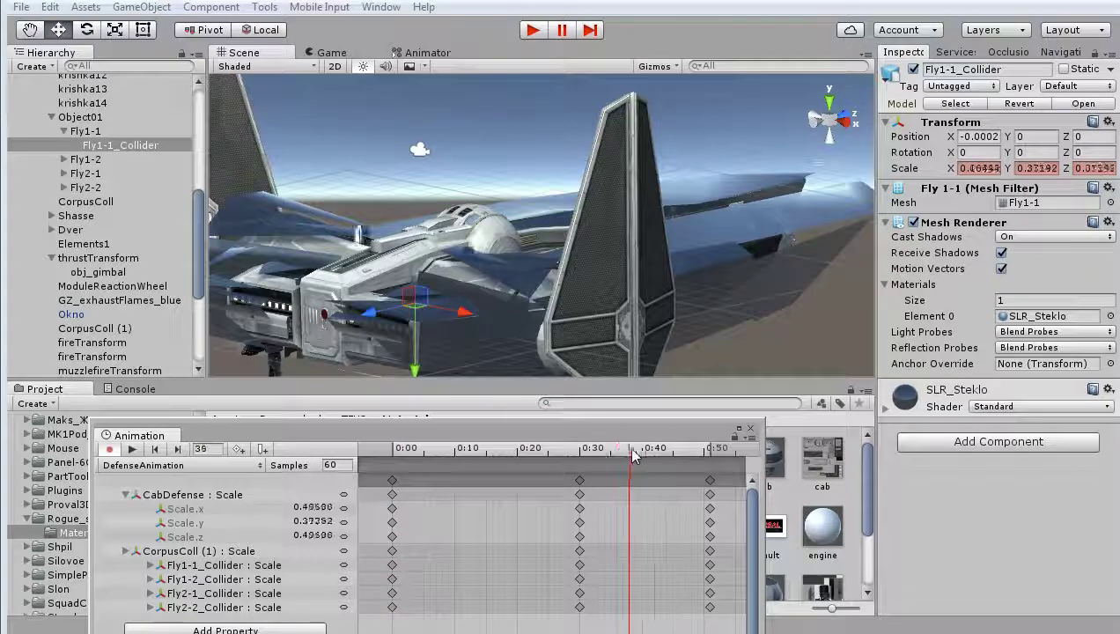
{"action": "mouse_move", "coordinate": [621, 447]}
{"action": "left_mouse_down"}
{"action": "mouse_move", "coordinate": [711, 454]}
{"action": "mouse_move", "coordinate": [704, 448]}
{"action": "left_mouse_up"}
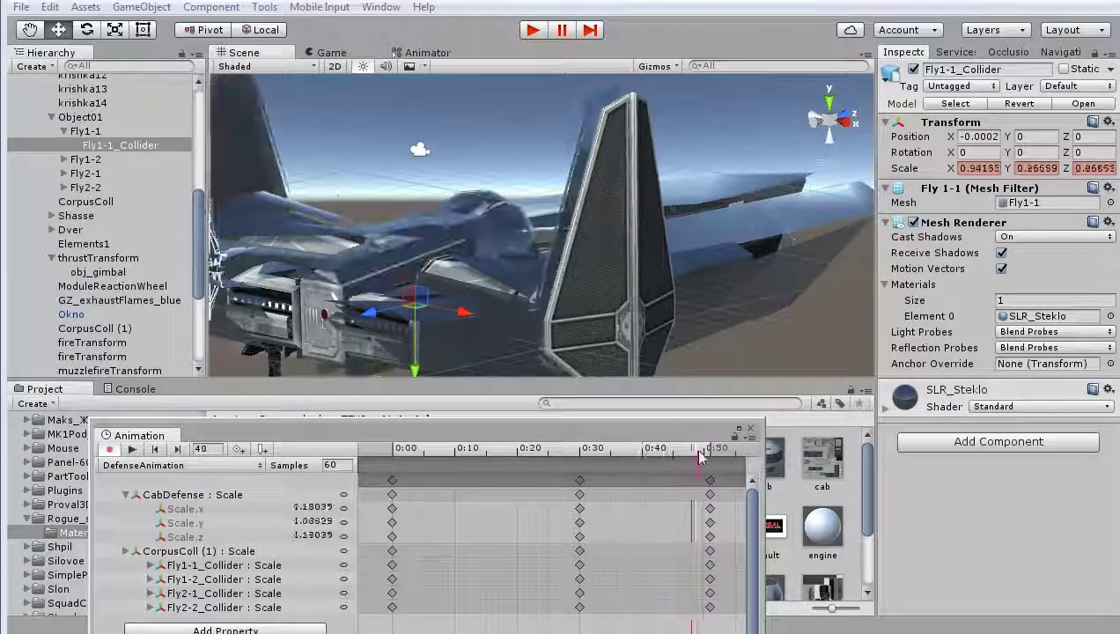
{"action": "mouse_move", "coordinate": [709, 448]}
{"action": "left_mouse_down"}
{"action": "mouse_move", "coordinate": [616, 449]}
{"action": "mouse_move", "coordinate": [710, 446]}
{"action": "mouse_move", "coordinate": [618, 449]}
{"action": "mouse_move", "coordinate": [695, 453]}
{"action": "mouse_move", "coordinate": [666, 449]}
{"action": "left_mouse_up"}
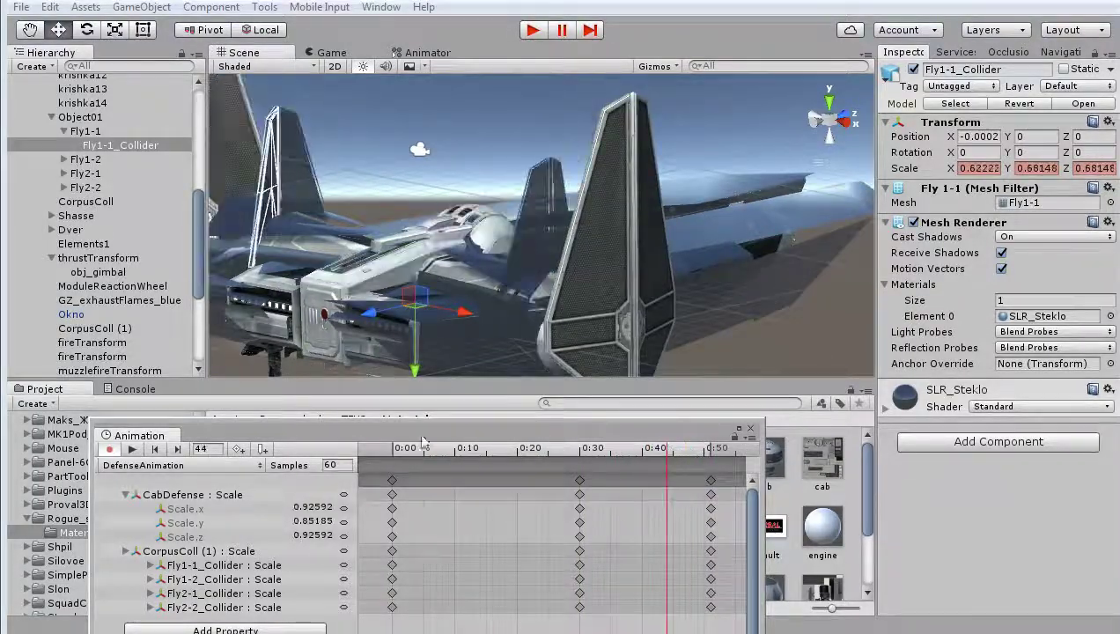
{"action": "left_click", "coordinate": [108, 449]}
Dock the Animation editor beside the Scene and Game views and show the Scene
{"action": "left_click_drag", "start_coordinate": [176, 435], "coordinate": [471, 63]}
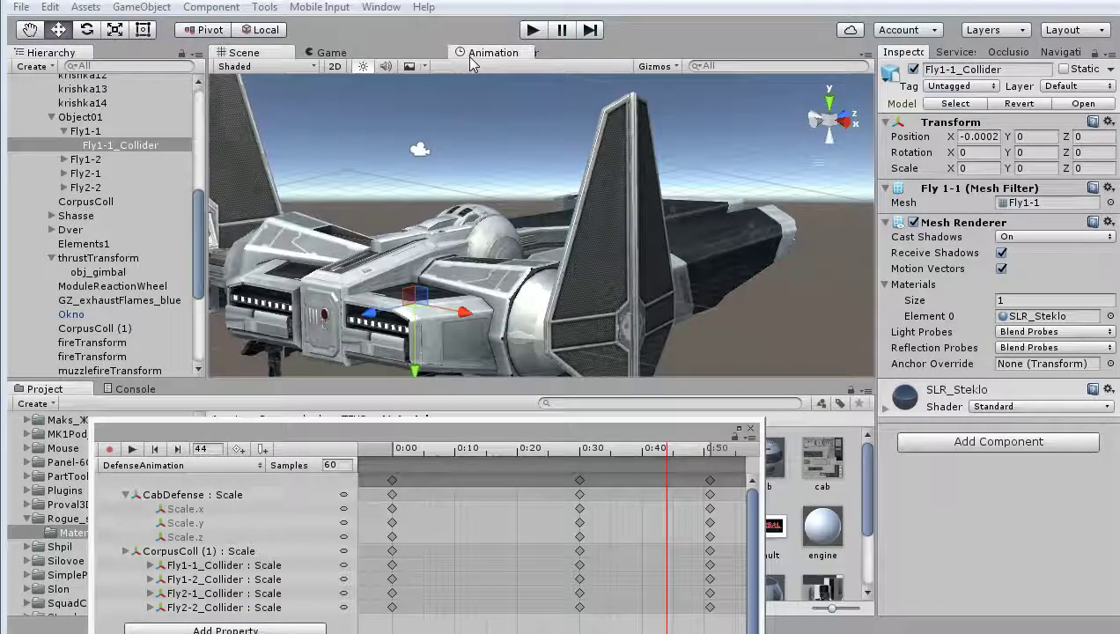
{"action": "left_click_drag", "start_coordinate": [470, 59], "coordinate": [499, 64]}
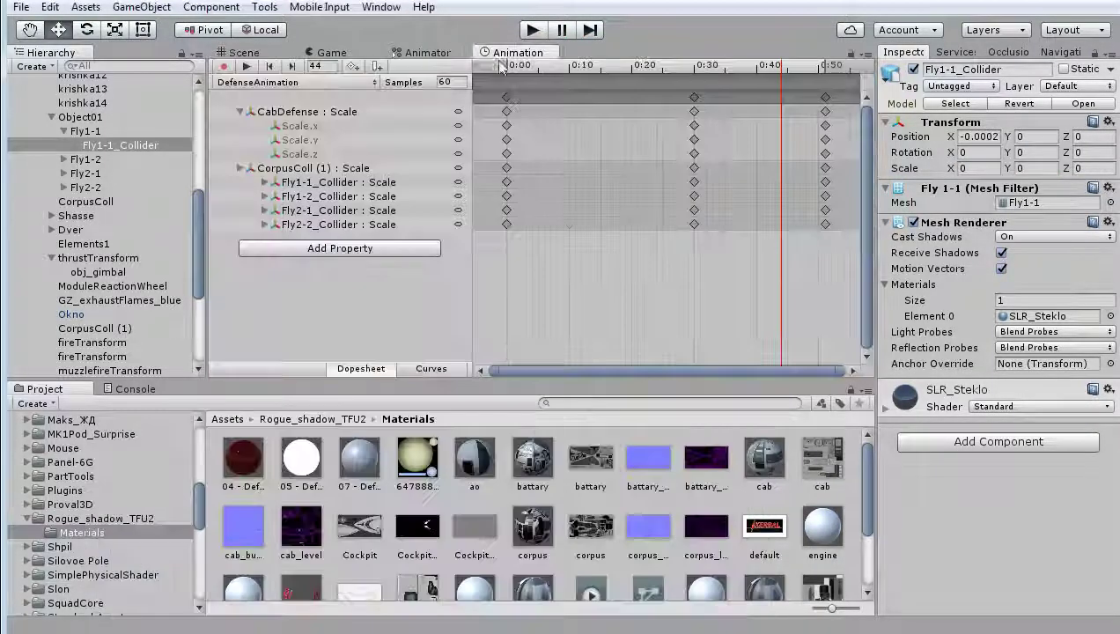
{"action": "left_click", "coordinate": [244, 53]}
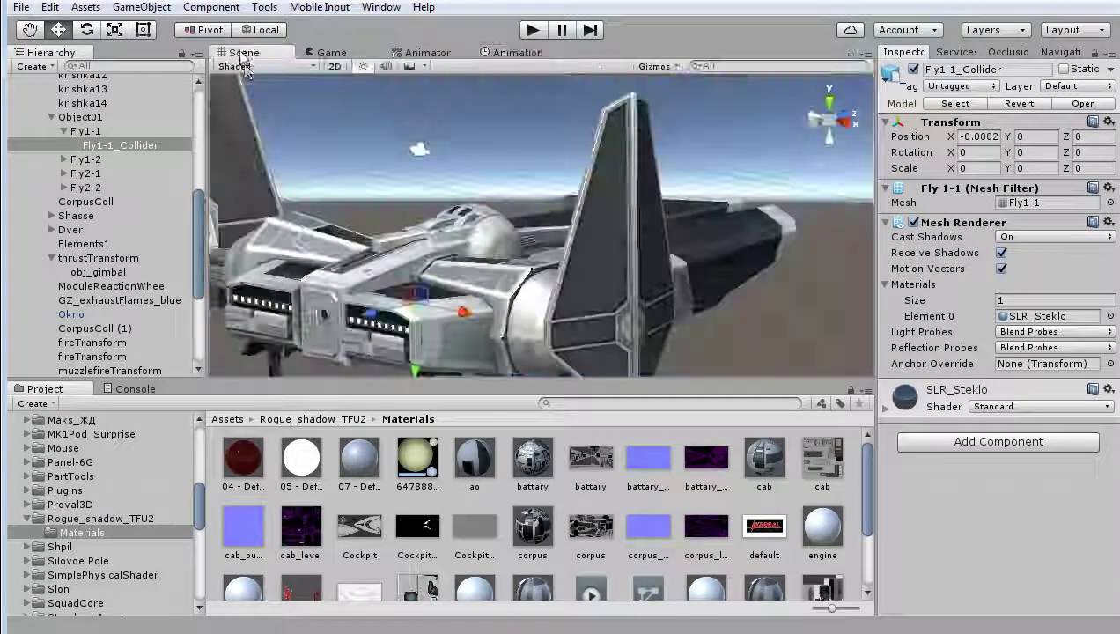
{"action": "left_click", "coordinate": [86, 160]}
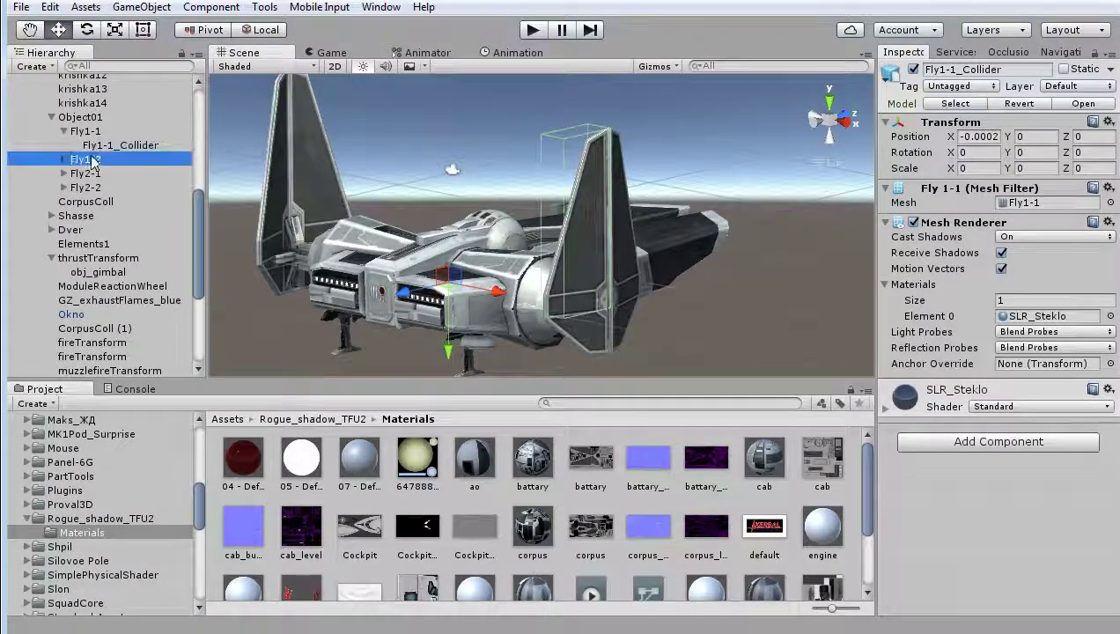
{"action": "left_click", "coordinate": [64, 159]}
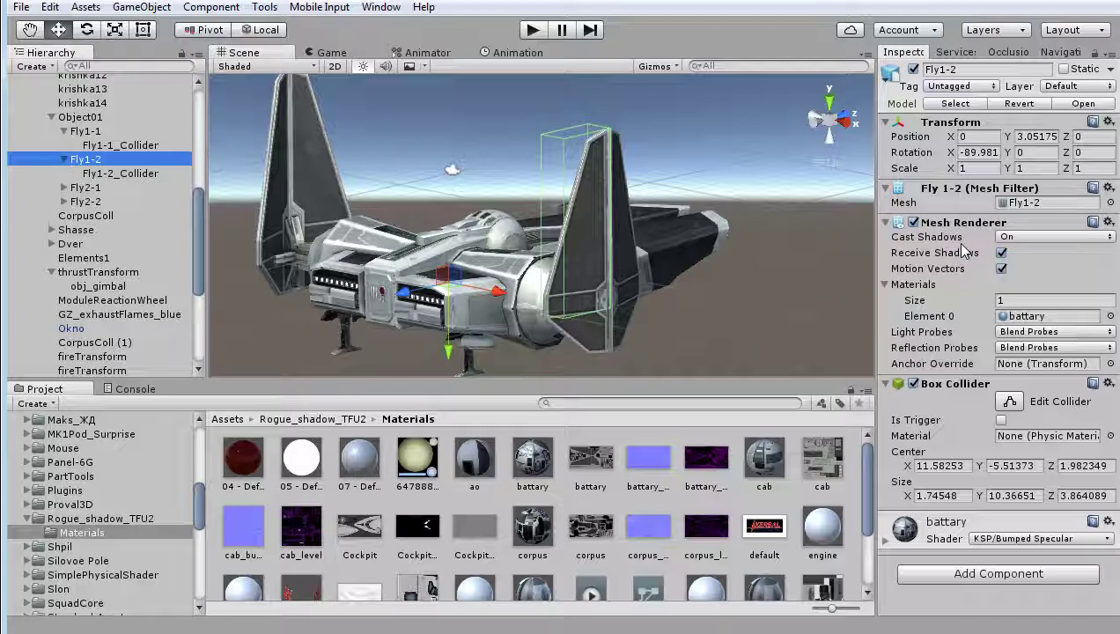
{"action": "left_click", "coordinate": [130, 177]}
{"action": "left_click", "coordinate": [97, 162]}
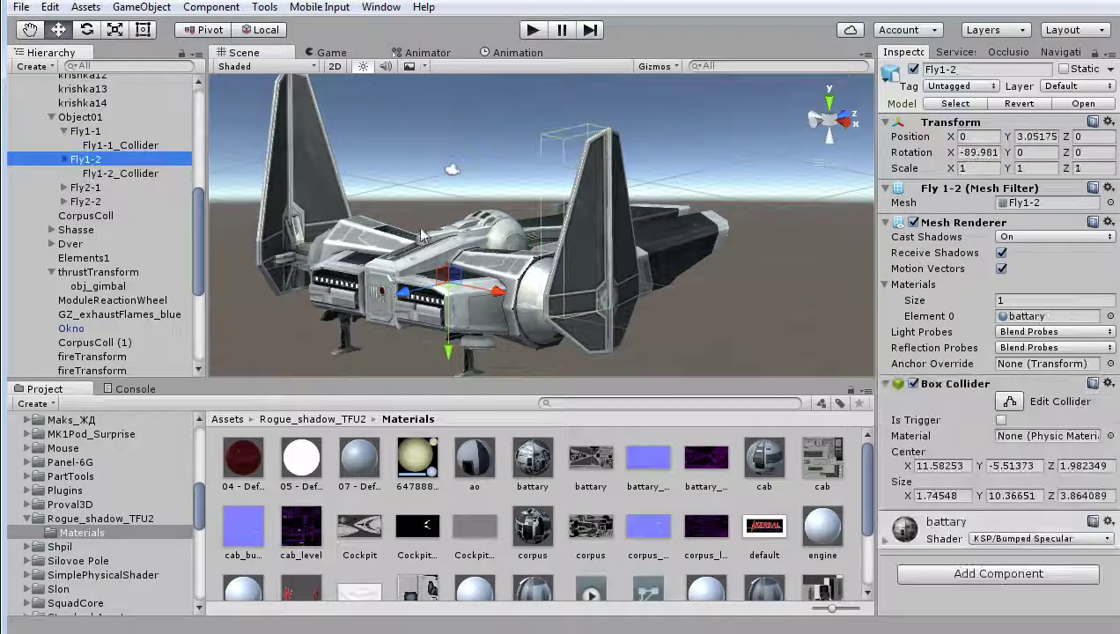
{"action": "key", "text": "f"}
{"action": "mouse_move", "coordinate": [742, 266]}
{"action": "left_mouse_down", "text": "alt"}
{"action": "mouse_move", "coordinate": [399, 270]}
{"action": "mouse_move", "coordinate": [508, 264]}
{"action": "mouse_move", "coordinate": [616, 316]}
{"action": "left_mouse_up", "text": "alt"}
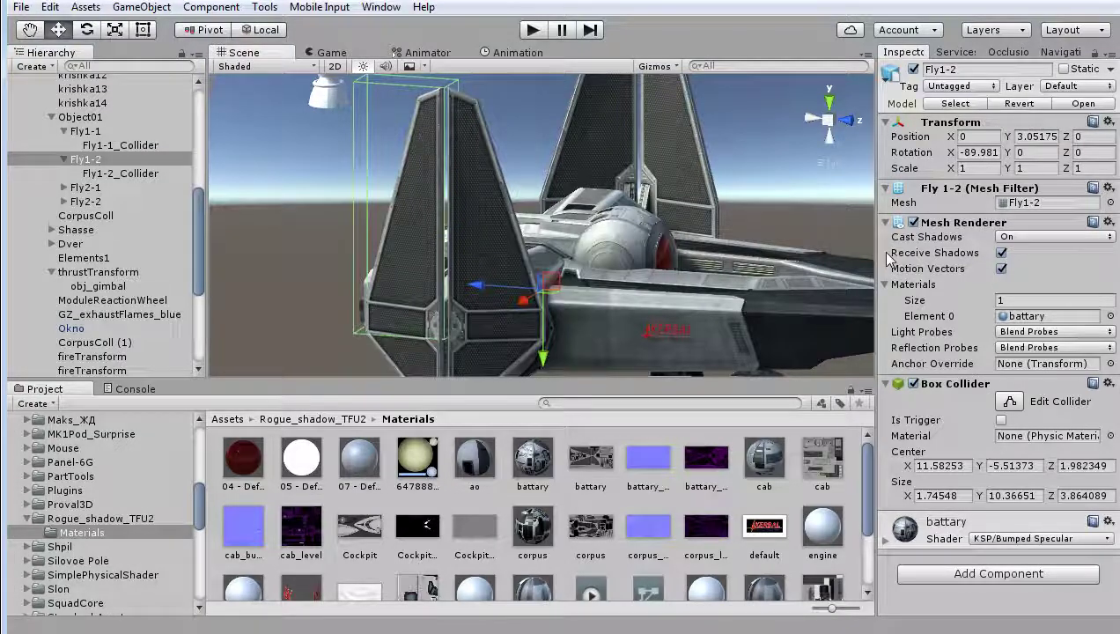
{"action": "left_click", "coordinate": [913, 221]}
{"action": "left_click", "coordinate": [913, 222]}
{"action": "left_click", "coordinate": [913, 222]}
{"action": "left_click", "coordinate": [912, 222]}
{"action": "left_click", "coordinate": [913, 384]}
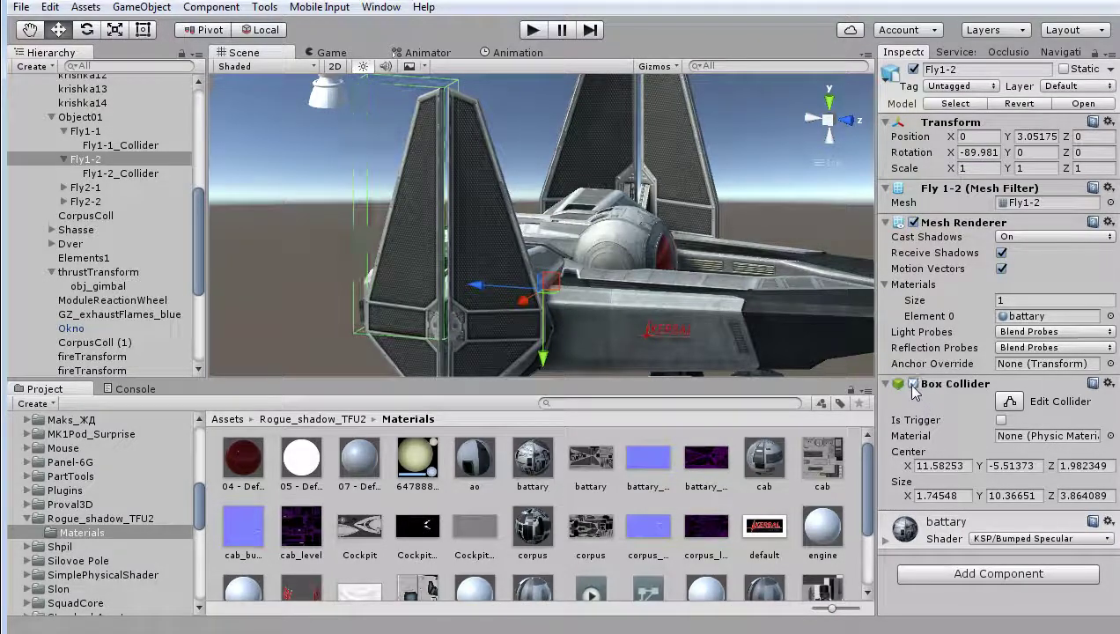
{"action": "left_click", "coordinate": [914, 222]}
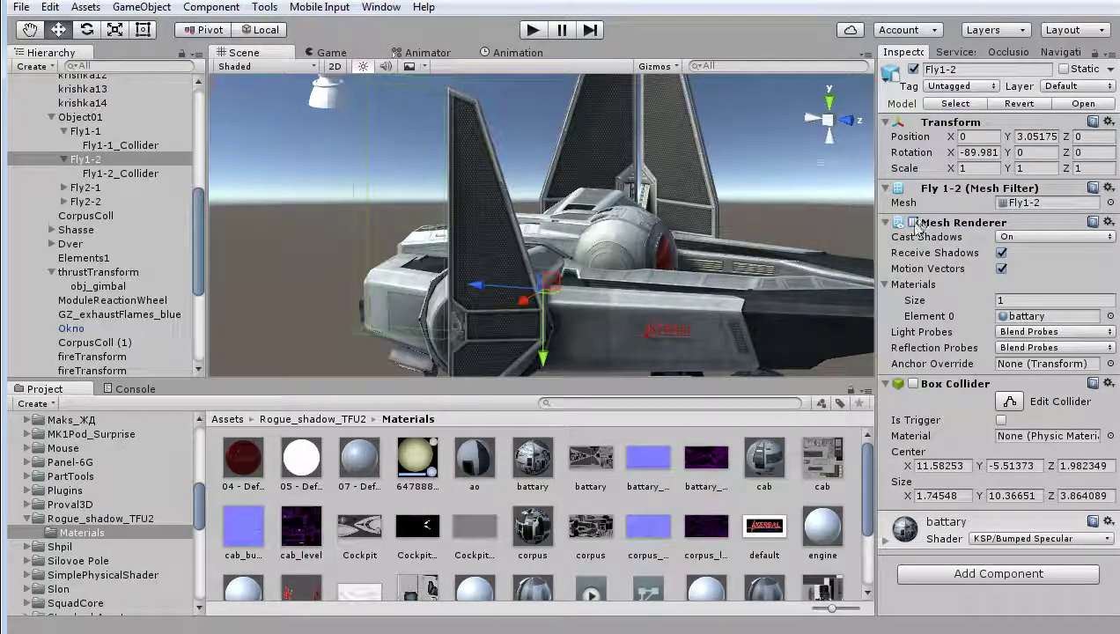
{"action": "left_click", "coordinate": [913, 221]}
{"action": "left_click", "coordinate": [912, 384]}
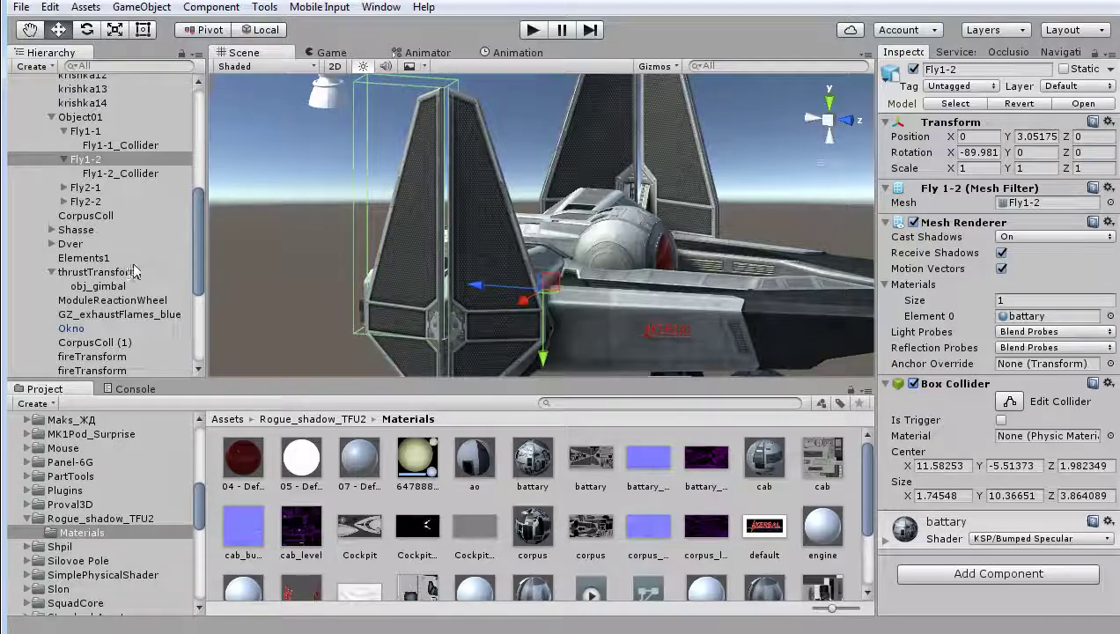
{"action": "left_click", "coordinate": [95, 220]}
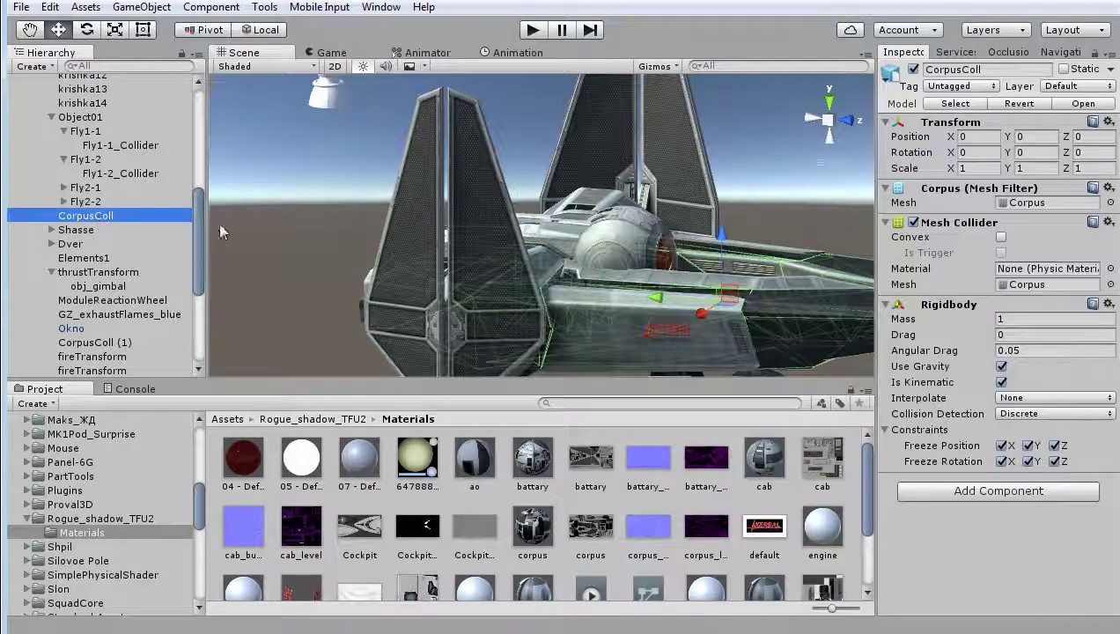
{"action": "mouse_move", "coordinate": [404, 230]}
{"action": "left_mouse_down", "text": "alt"}
{"action": "mouse_move", "coordinate": [726, 273]}
{"action": "mouse_move", "coordinate": [406, 303]}
{"action": "mouse_move", "coordinate": [513, 315]}
{"action": "left_mouse_up", "text": "alt"}
{"action": "scroll", "coordinate": [513, 315], "scroll_direction": "up", "scroll_amount": 5}
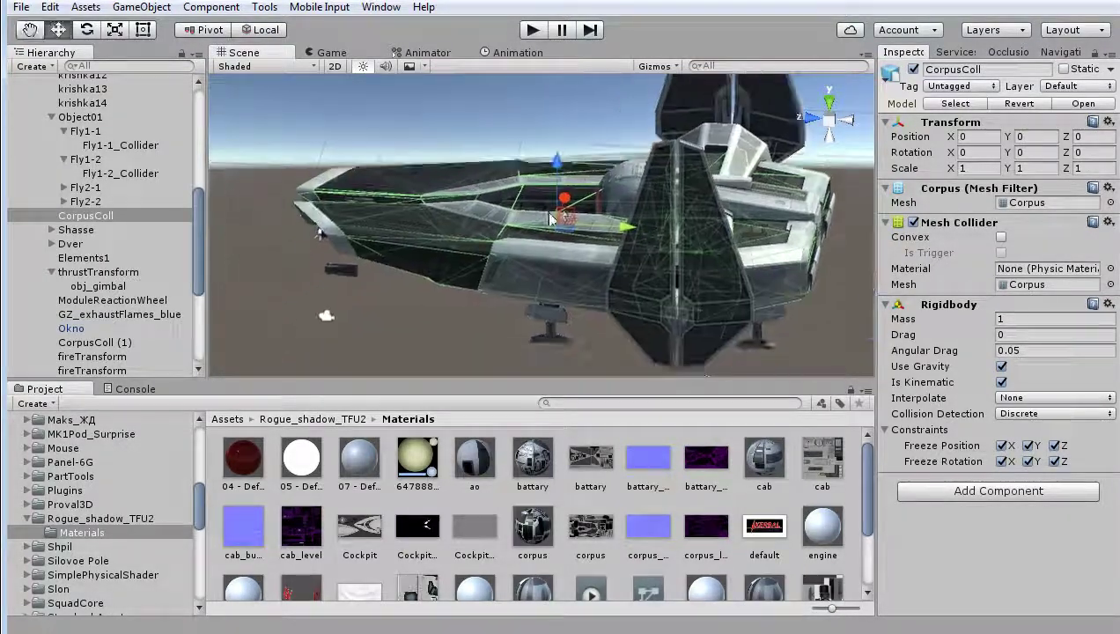
{"action": "mouse_move", "coordinate": [513, 315]}
{"action": "left_mouse_down", "text": "alt"}
{"action": "mouse_move", "coordinate": [528, 323]}
{"action": "mouse_move", "coordinate": [590, 272]}
{"action": "left_mouse_up", "text": "alt"}
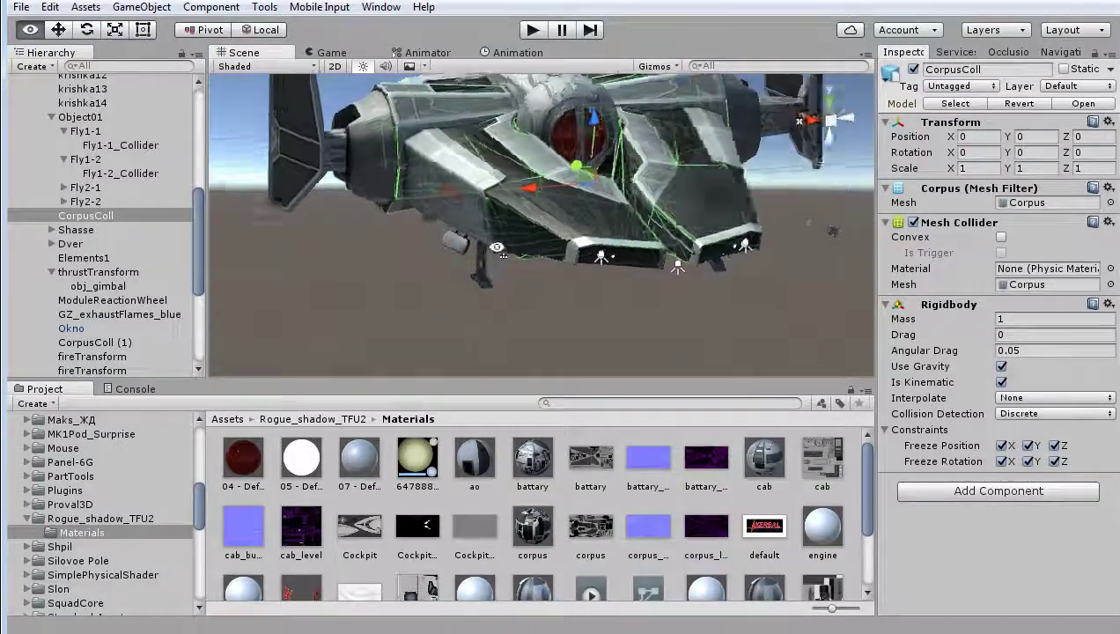
{"action": "scroll", "coordinate": [486, 248], "scroll_direction": "up", "scroll_amount": 3}
{"action": "mouse_move", "coordinate": [485, 249]}
{"action": "left_mouse_down", "text": "alt"}
{"action": "mouse_move", "coordinate": [666, 263]}
{"action": "mouse_move", "coordinate": [749, 246]}
{"action": "mouse_move", "coordinate": [648, 304]}
{"action": "left_mouse_up", "text": "alt"}
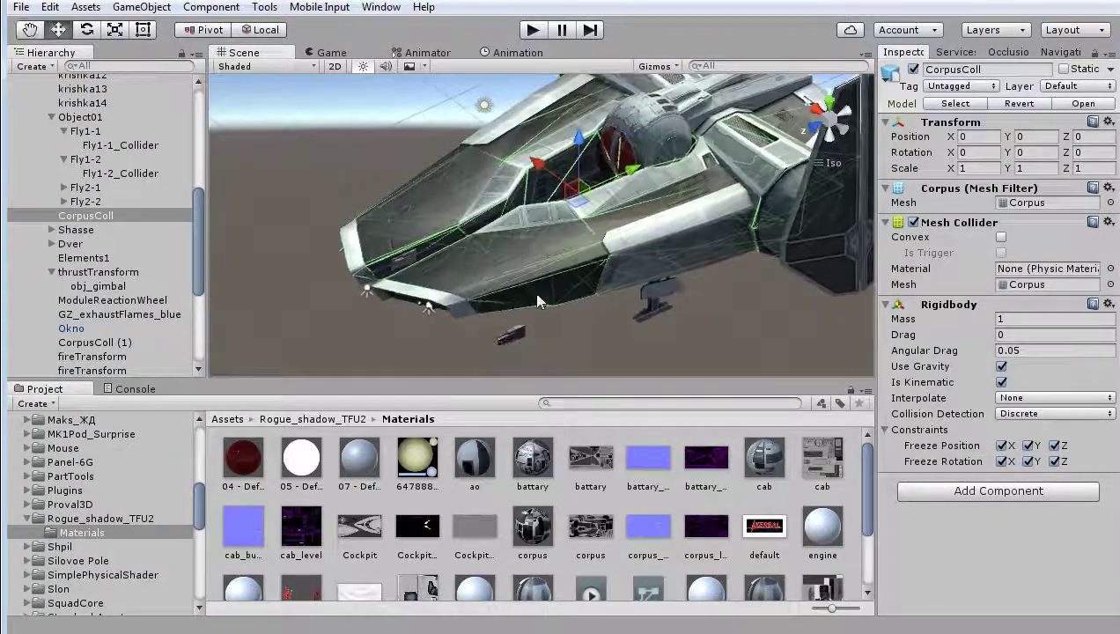
{"action": "scroll", "coordinate": [786, 283], "scroll_direction": "up", "scroll_amount": 2}
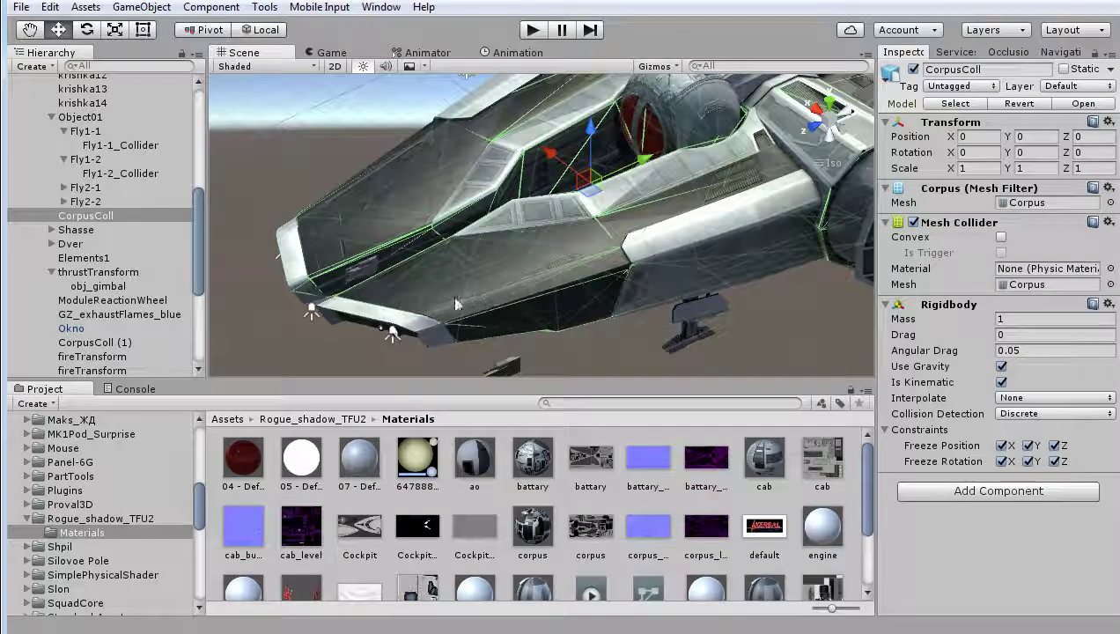
{"action": "left_click", "coordinate": [914, 223]}
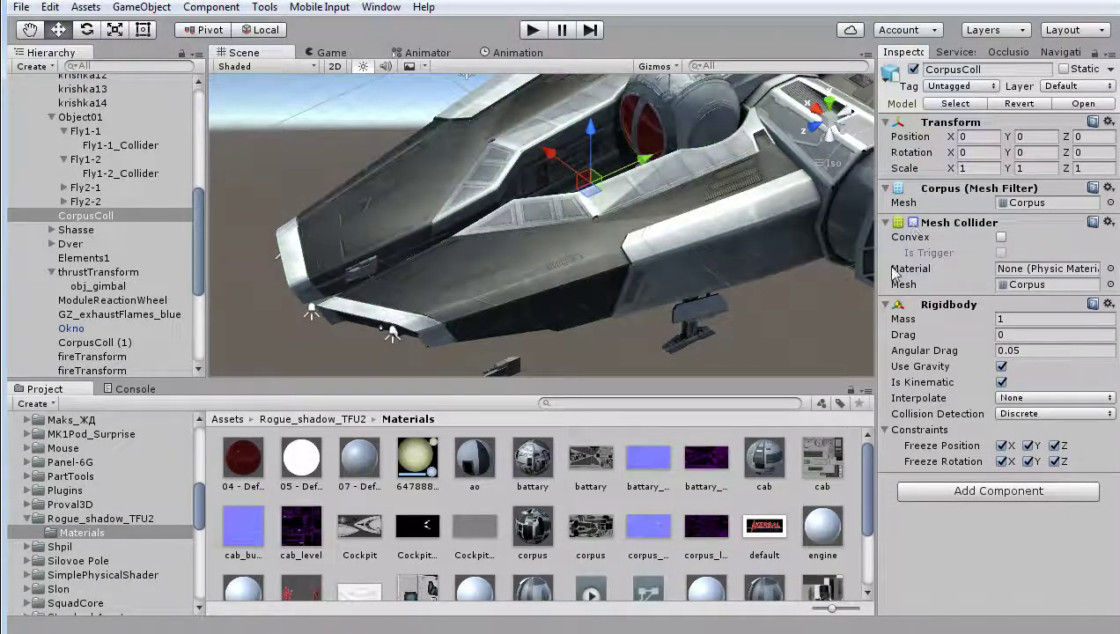
{"action": "left_click", "coordinate": [913, 223]}
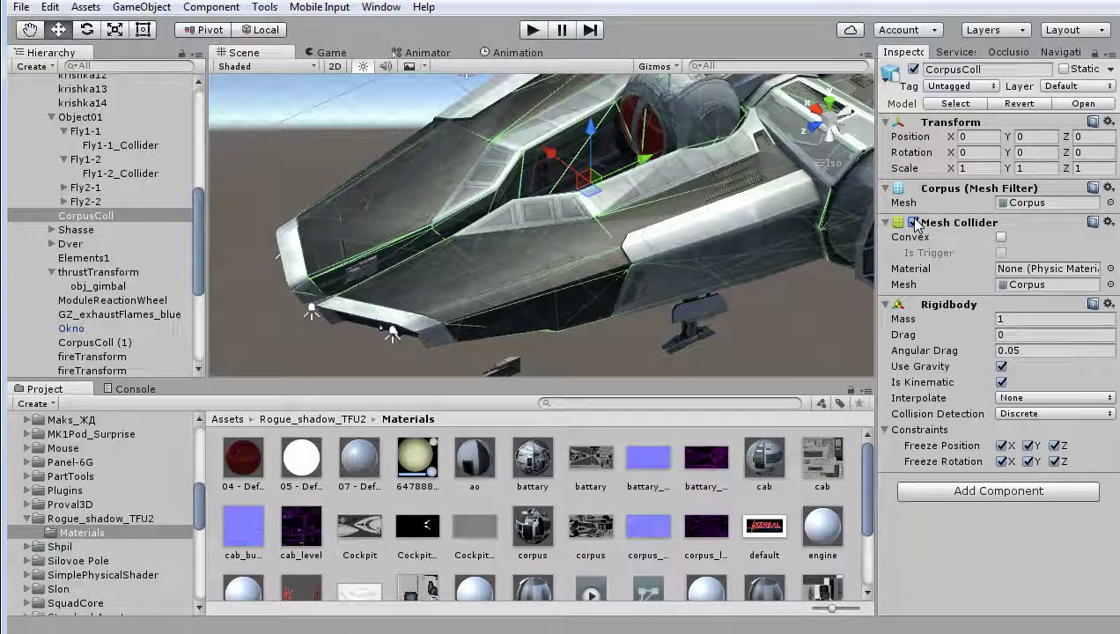
{"action": "left_click_drag", "start_coordinate": [472, 260], "coordinate": [657, 264], "text": "alt"}
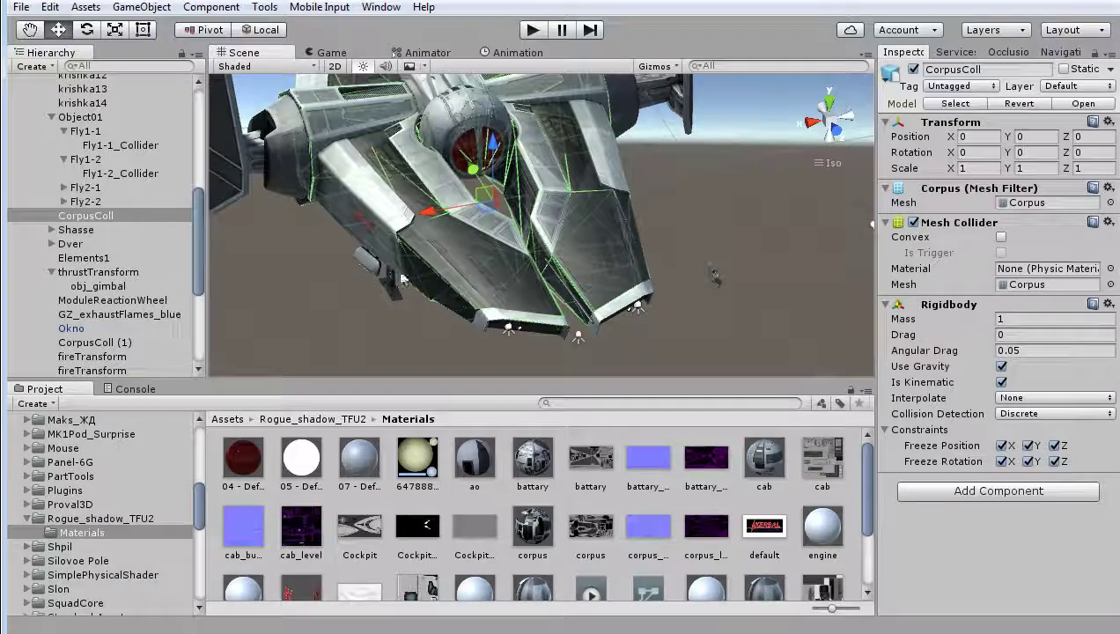
{"action": "left_click_drag", "start_coordinate": [401, 275], "coordinate": [613, 253], "text": "alt"}
{"action": "scroll", "coordinate": [607, 255], "scroll_direction": "down", "scroll_amount": 3}
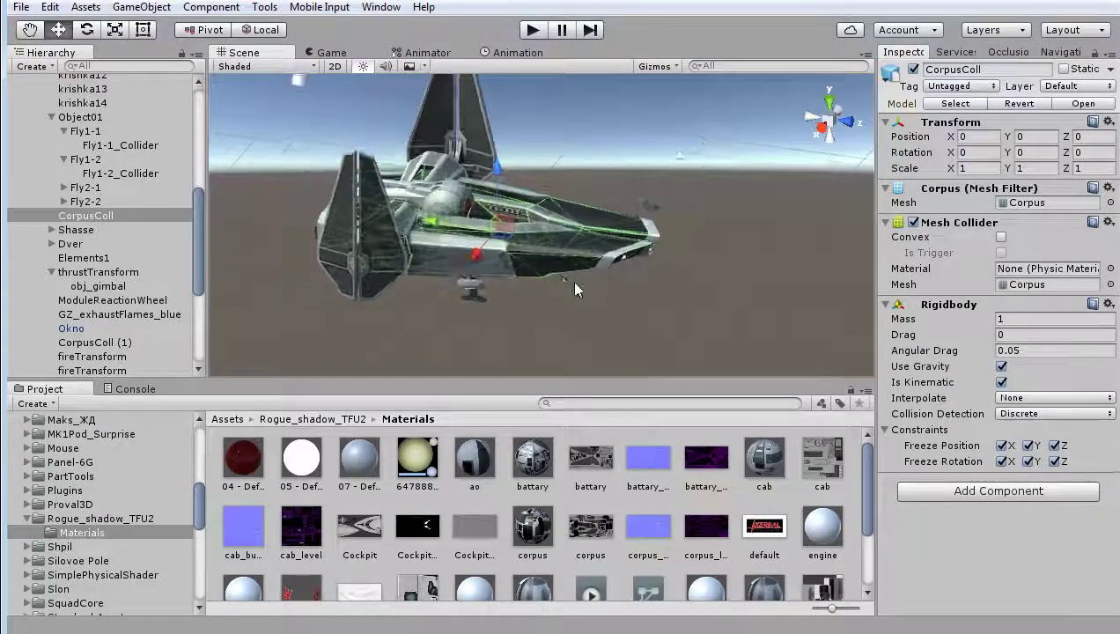
{"action": "left_click_drag", "start_coordinate": [570, 280], "coordinate": [705, 308], "text": "alt"}
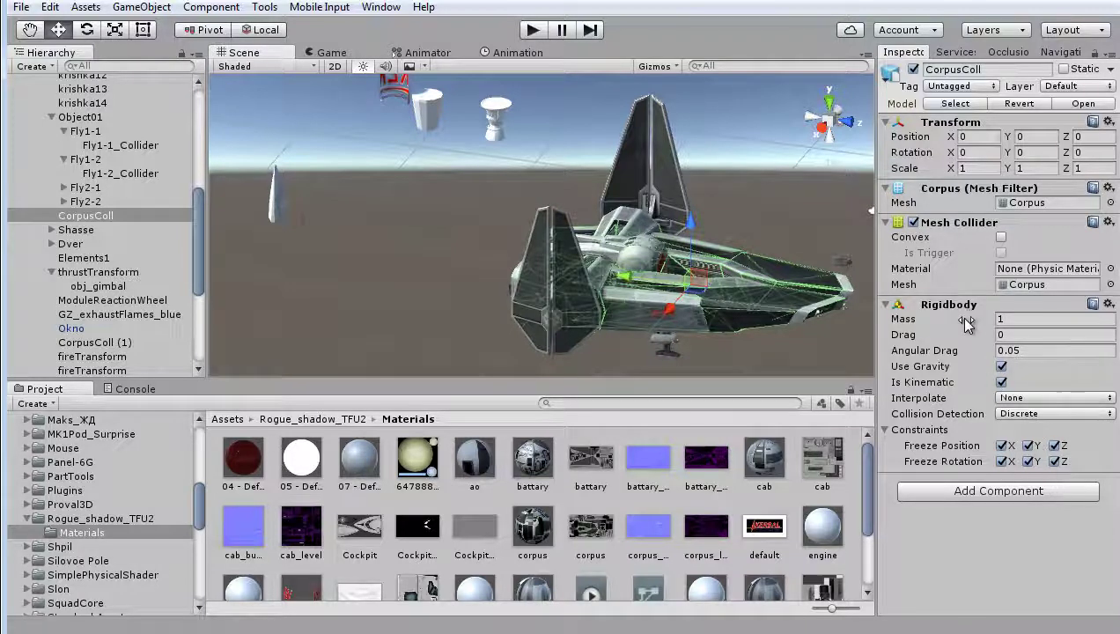
{"action": "mouse_move", "coordinate": [965, 319]}
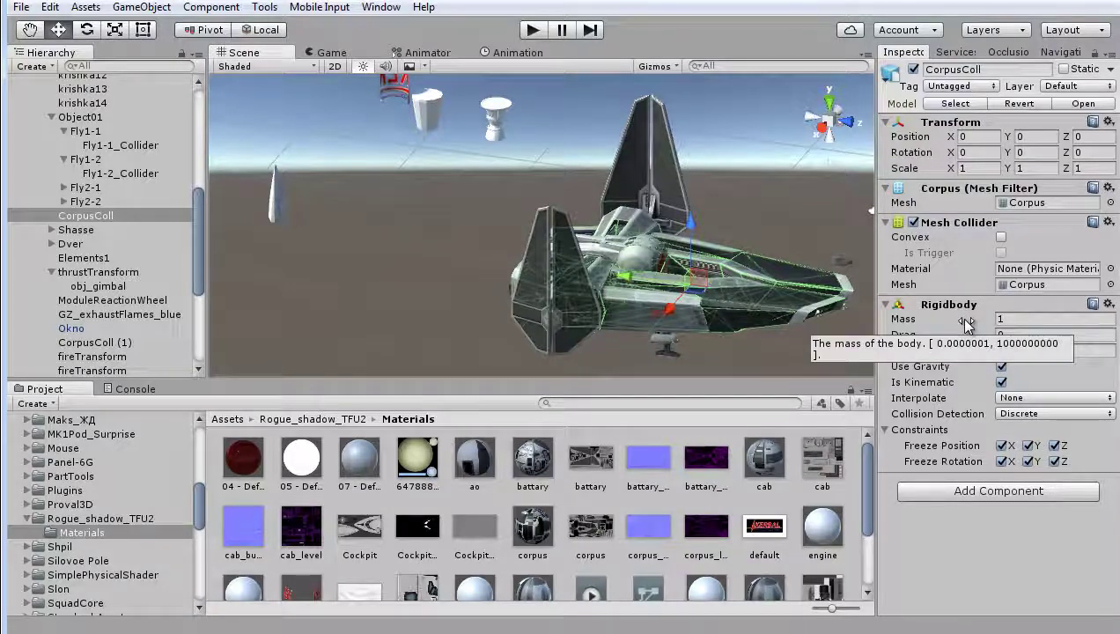
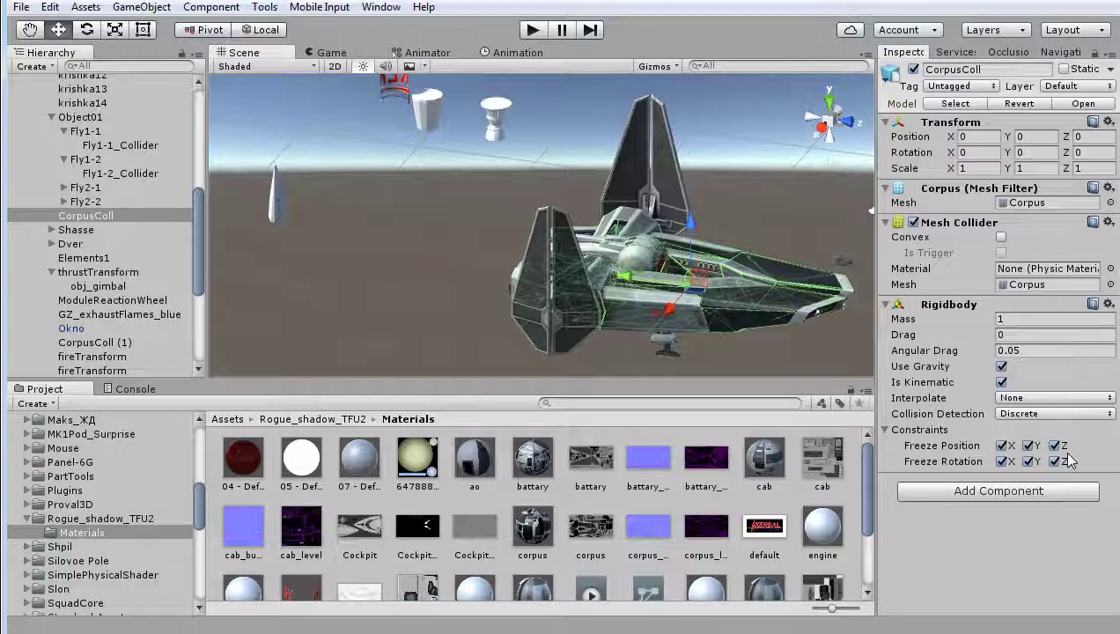
Select and expand Shasse, then zoom and orbit to a side view of the landing legs
{"action": "left_click", "coordinate": [93, 229]}
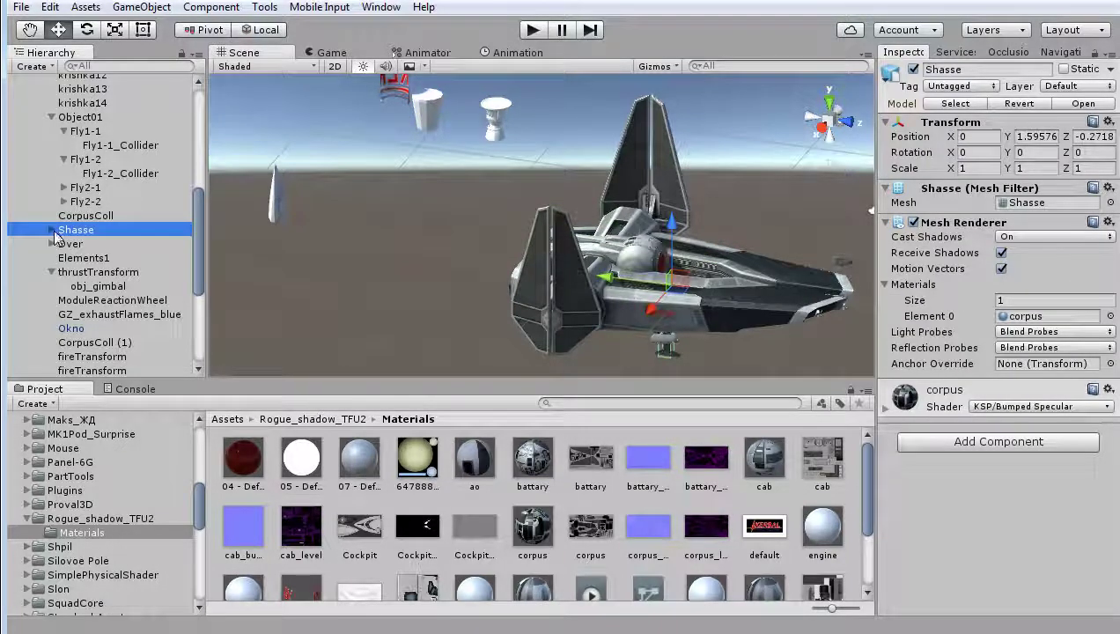
{"action": "left_click", "coordinate": [51, 230]}
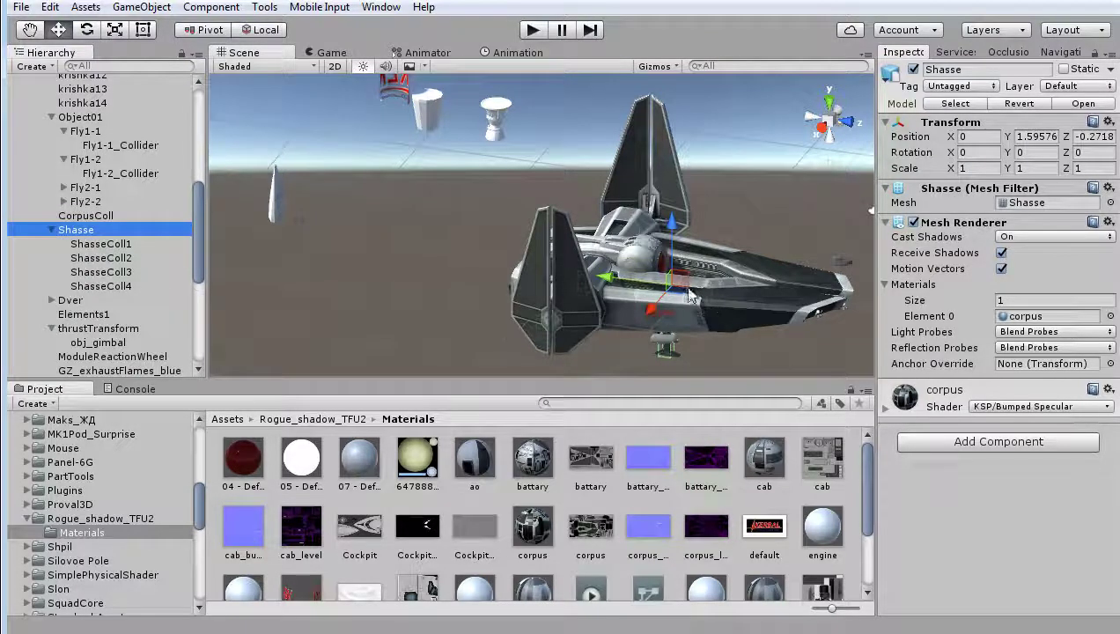
{"action": "scroll", "coordinate": [664, 347], "scroll_direction": "up", "scroll_amount": 3}
{"action": "middle_click_drag", "start_coordinate": [665, 347], "coordinate": [531, 223]}
{"action": "left_click_drag", "start_coordinate": [531, 222], "coordinate": [611, 297], "text": "alt"}
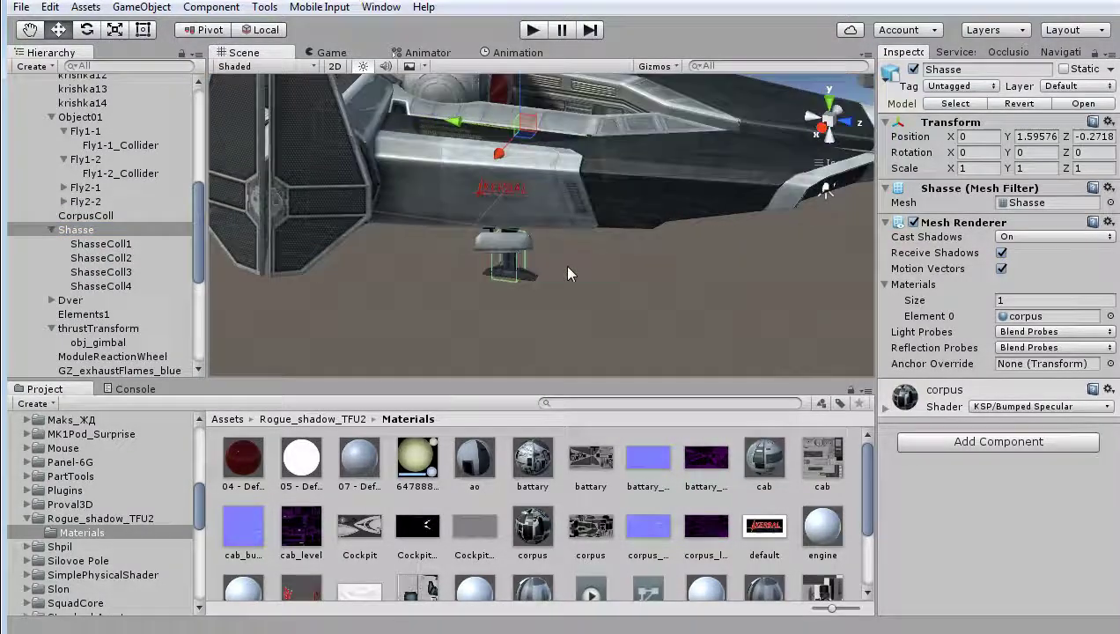
Inspect the box colliders ShasseColl1, ShasseColl2, ShasseColl3 and ShasseColl4 in turn
{"action": "left_click", "coordinate": [129, 245]}
{"action": "left_click", "coordinate": [125, 259]}
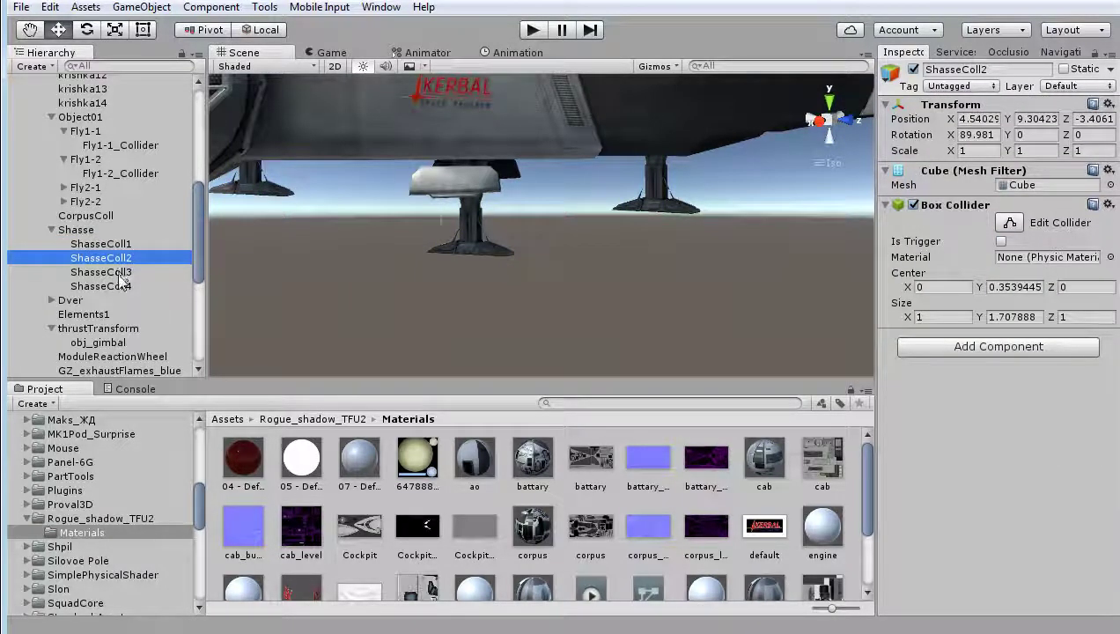
{"action": "left_click", "coordinate": [119, 273]}
{"action": "left_click", "coordinate": [119, 287]}
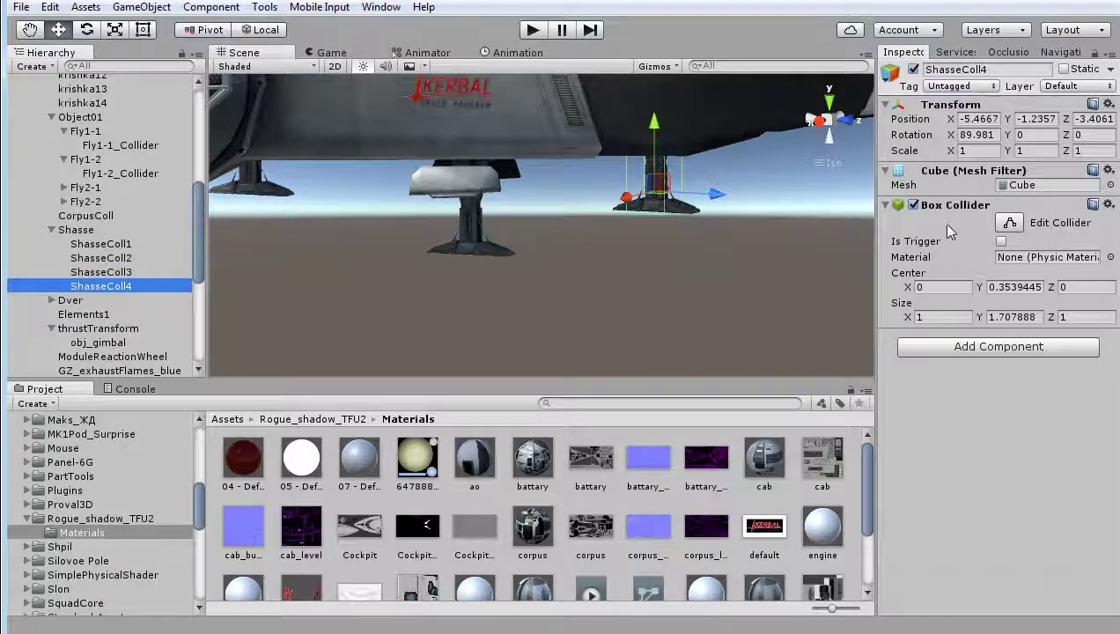
Reselect Shasse, orbit around the legs, and bring up the DefenseAnimation dopesheet
{"action": "left_click", "coordinate": [79, 230]}
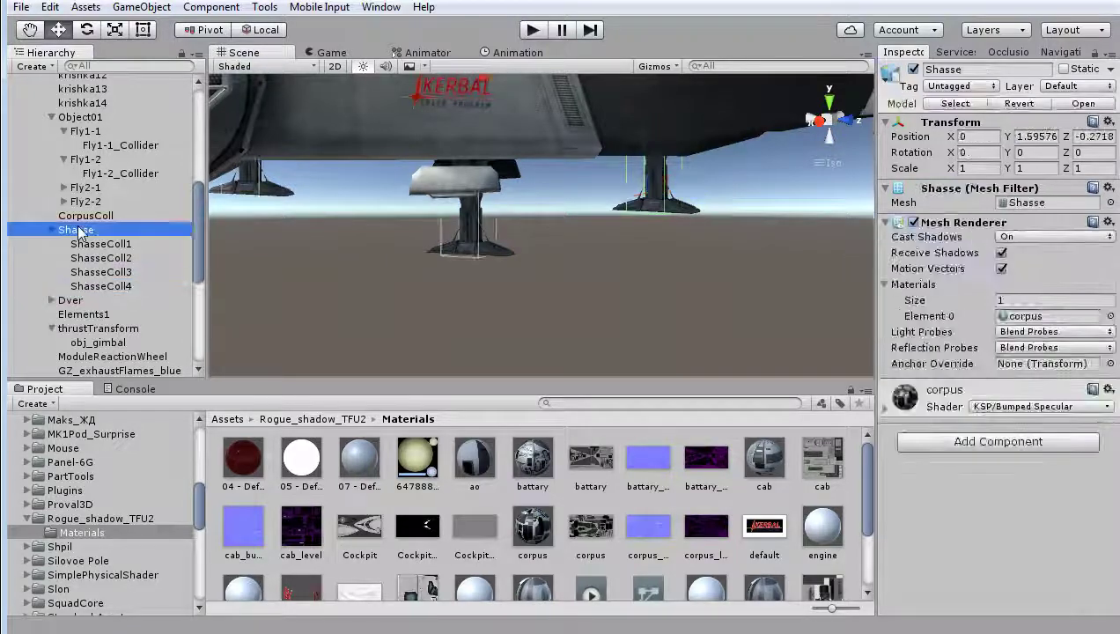
{"action": "mouse_move", "coordinate": [575, 255]}
{"action": "left_mouse_down", "text": "alt"}
{"action": "mouse_move", "coordinate": [541, 256]}
{"action": "mouse_move", "coordinate": [405, 132]}
{"action": "left_mouse_up", "text": "alt"}
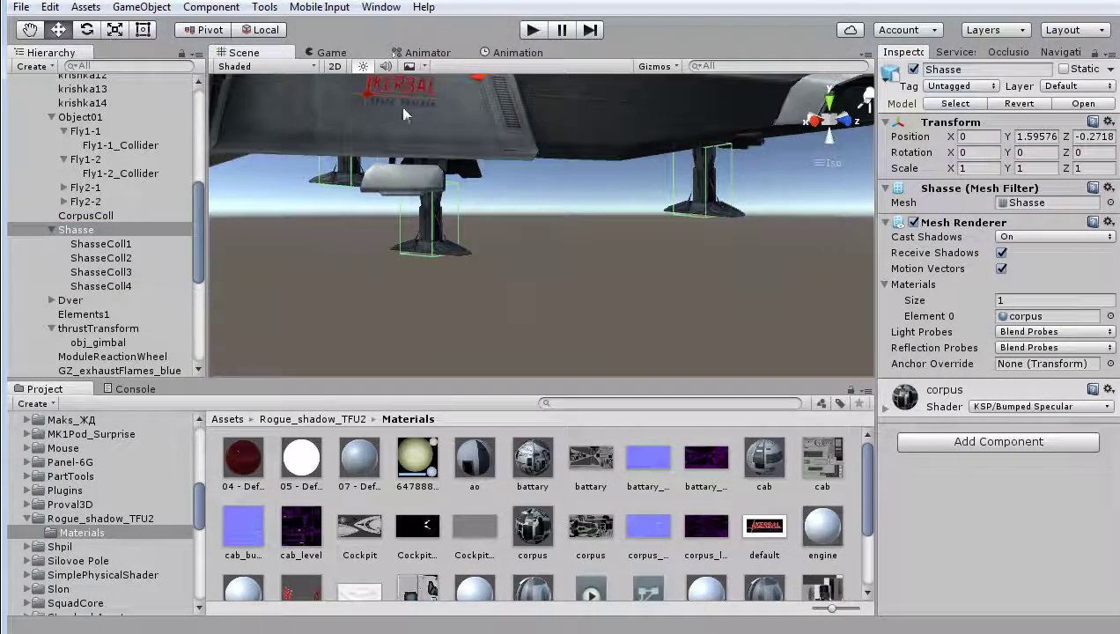
{"action": "left_click", "coordinate": [513, 53]}
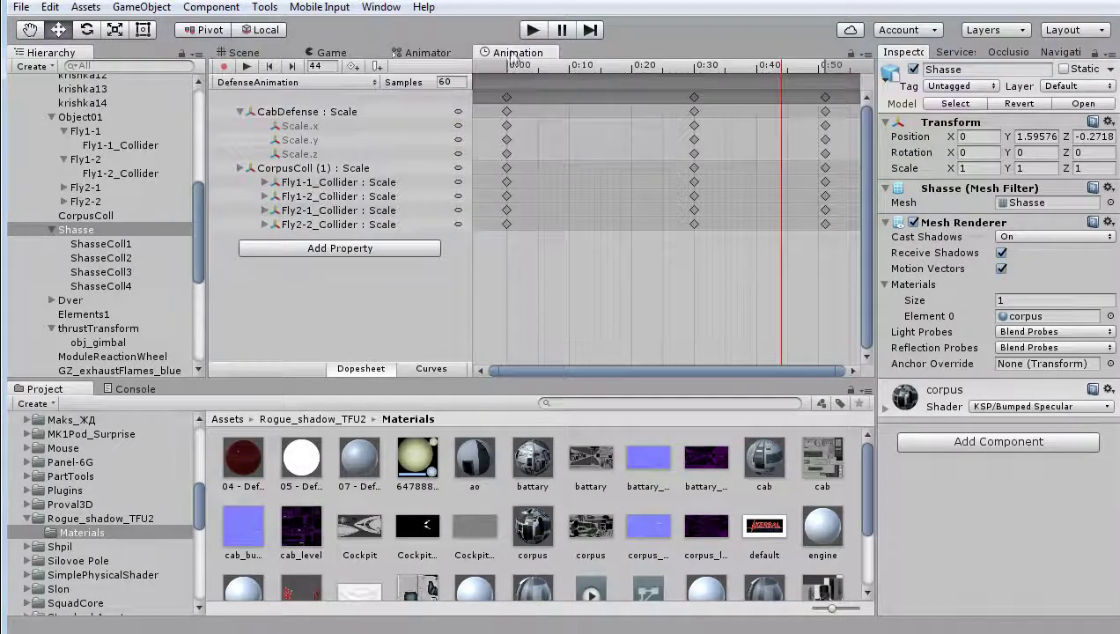
Switch to the ShasseAnimation clip and view the ship at frame 49
{"action": "left_click", "coordinate": [286, 83]}
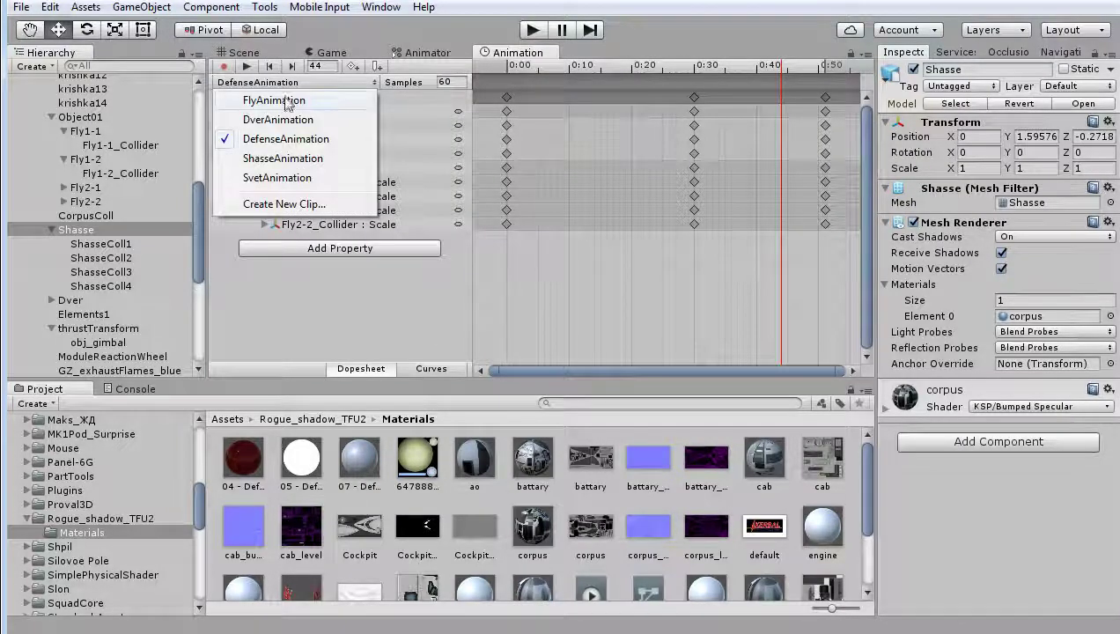
{"action": "left_click", "coordinate": [282, 158]}
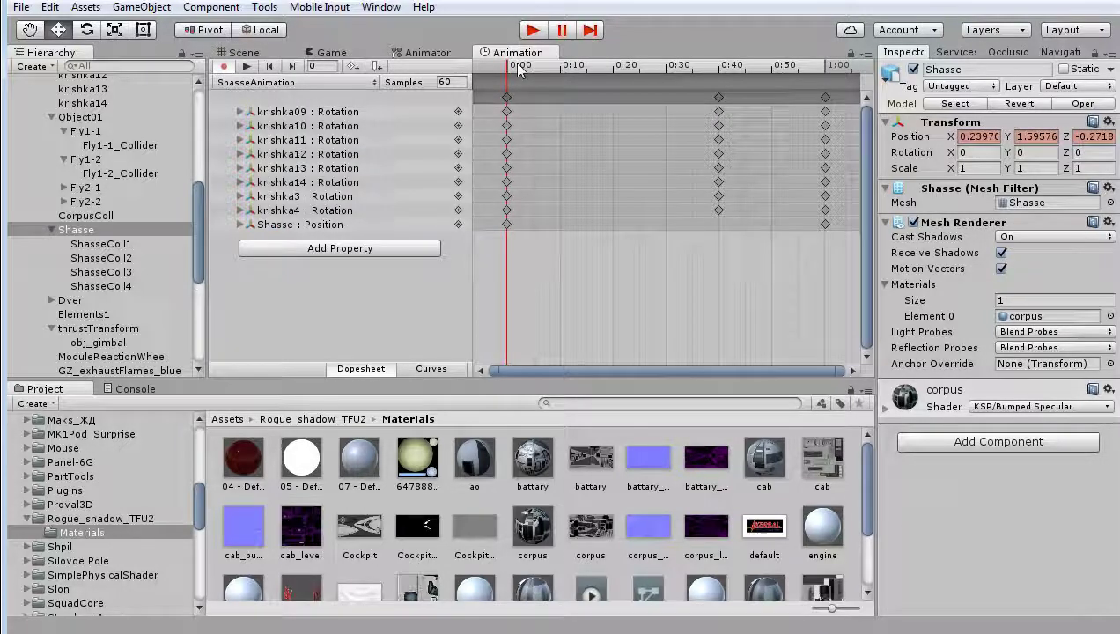
{"action": "left_click_drag", "start_coordinate": [554, 68], "coordinate": [766, 66]}
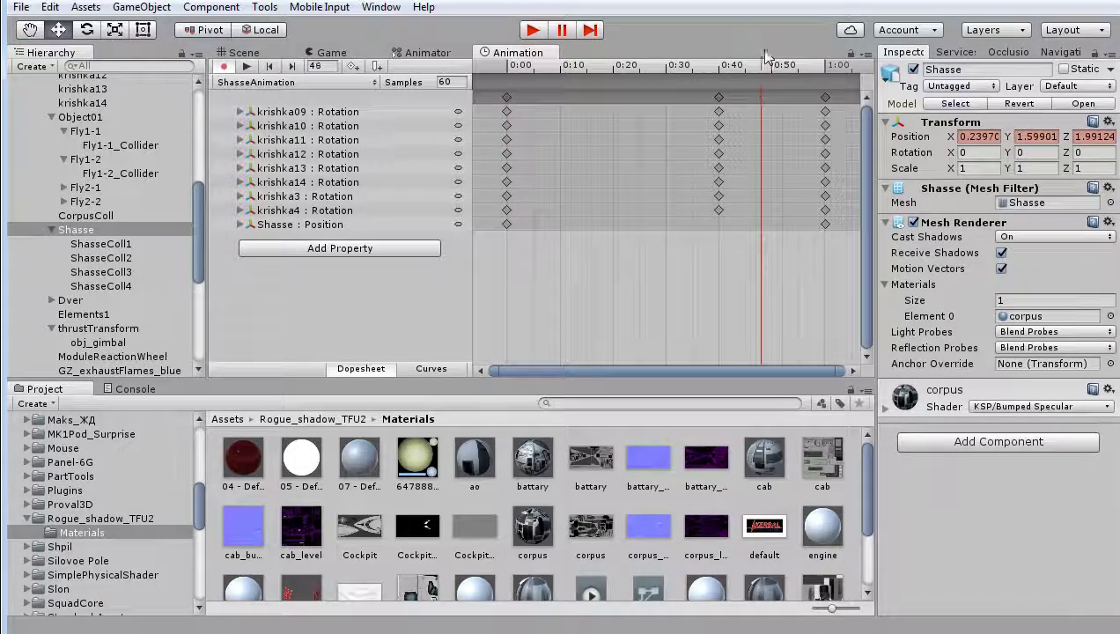
{"action": "left_click", "coordinate": [235, 53]}
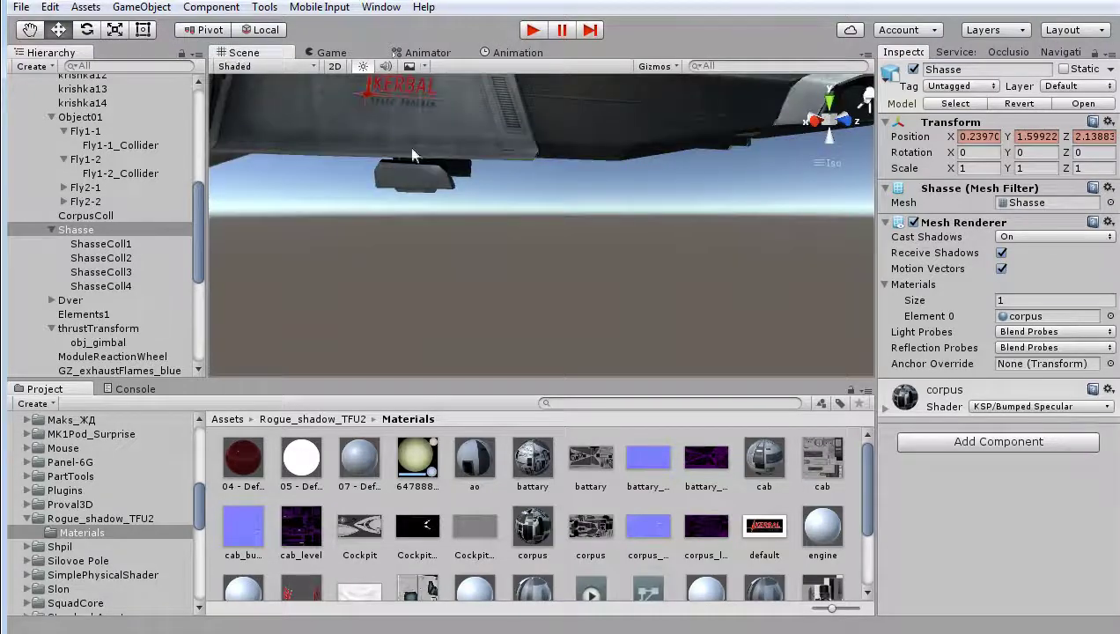
{"action": "left_click", "coordinate": [523, 52]}
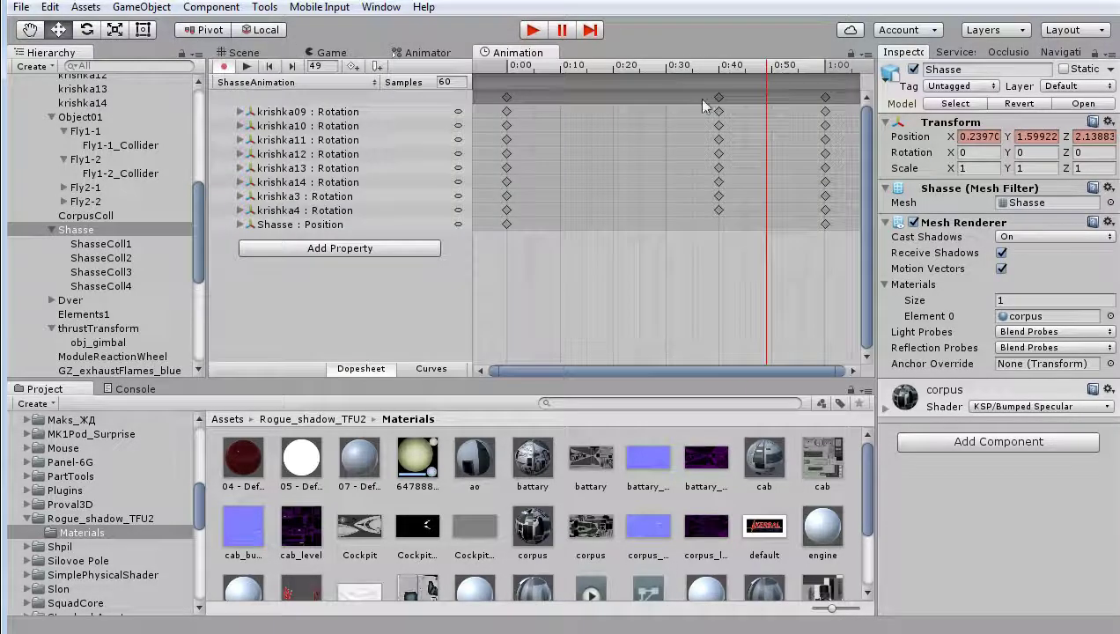
Scrub ShasseAnimation back to frame 25 and view the ship in the scene
{"action": "left_click_drag", "start_coordinate": [715, 70], "coordinate": [639, 70]}
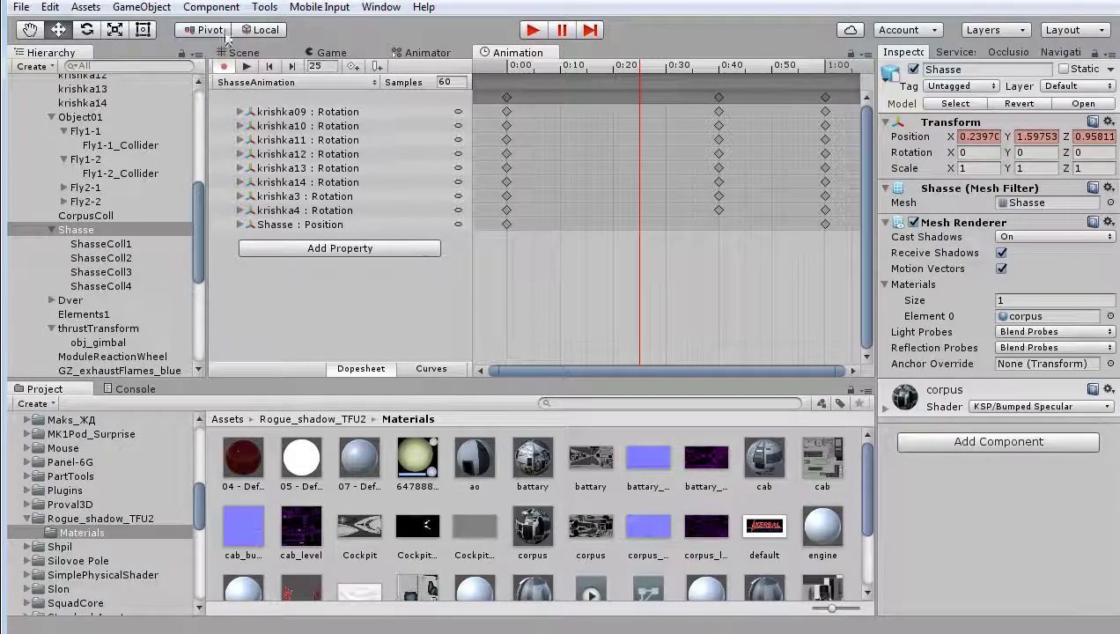
{"action": "left_click", "coordinate": [240, 53]}
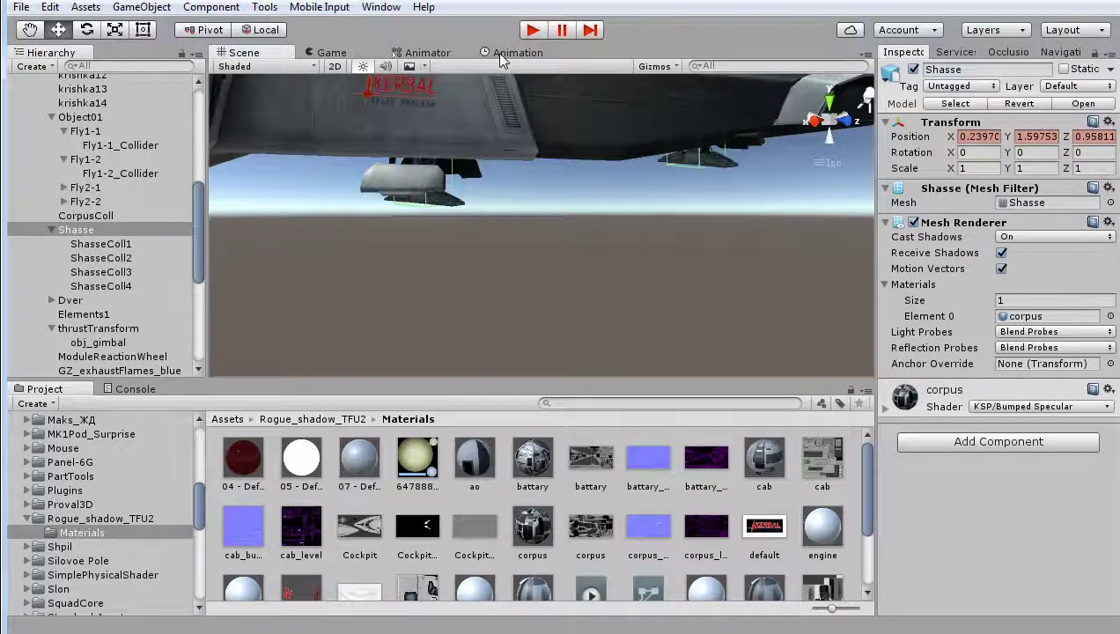
{"action": "left_click", "coordinate": [502, 55]}
Exit animation preview, return to the scene with legs at rest, and select Dver
{"action": "left_click", "coordinate": [223, 67]}
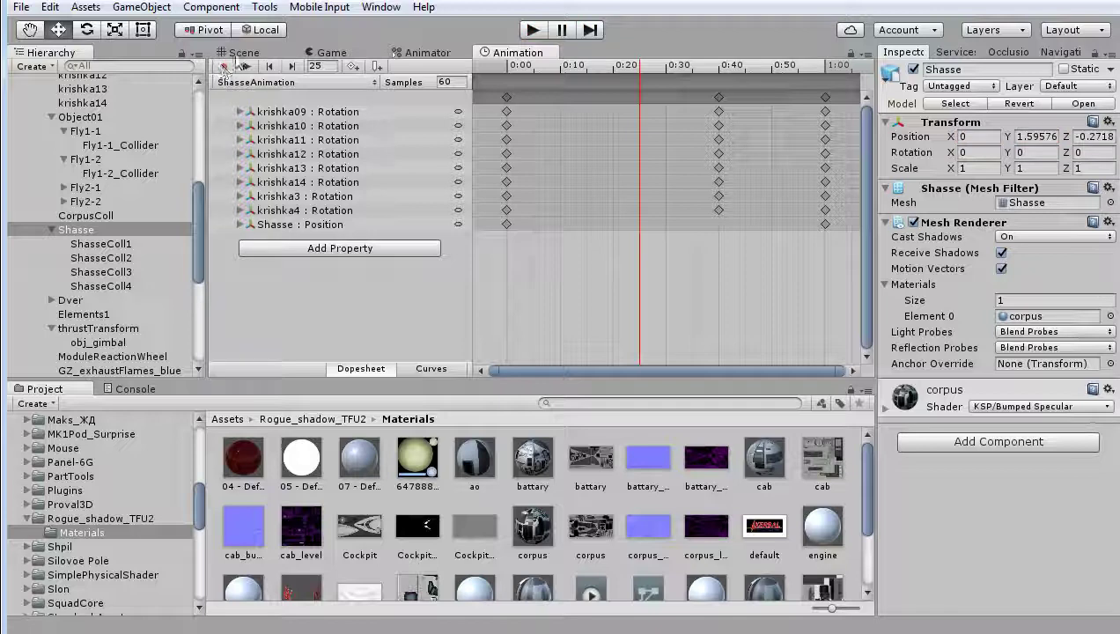
{"action": "left_click", "coordinate": [239, 52]}
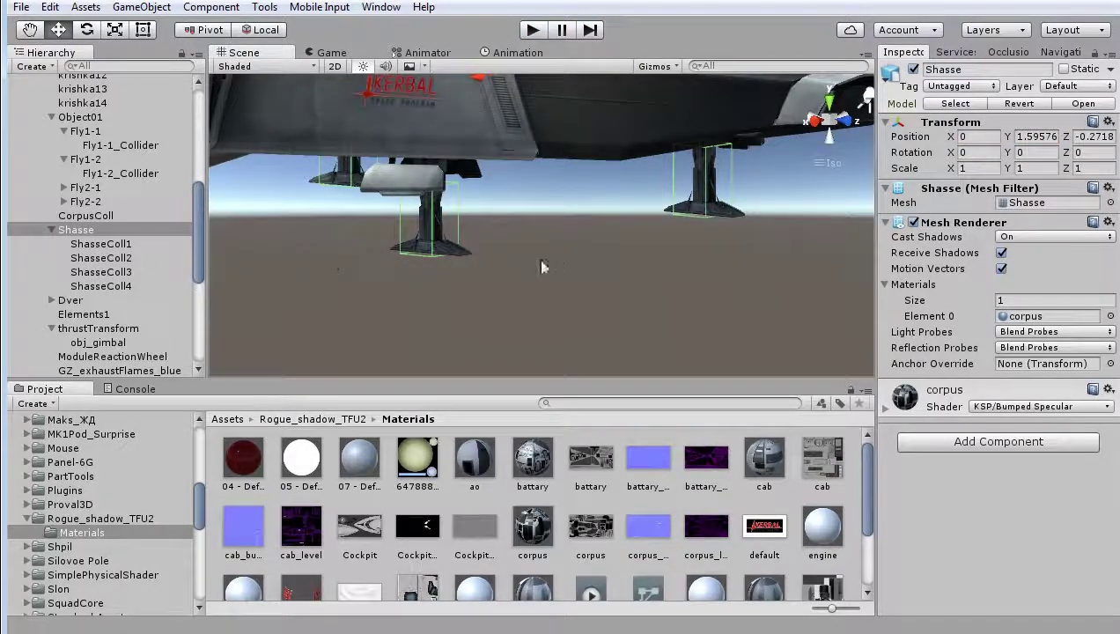
{"action": "left_click_drag", "start_coordinate": [516, 312], "coordinate": [586, 255], "text": "alt"}
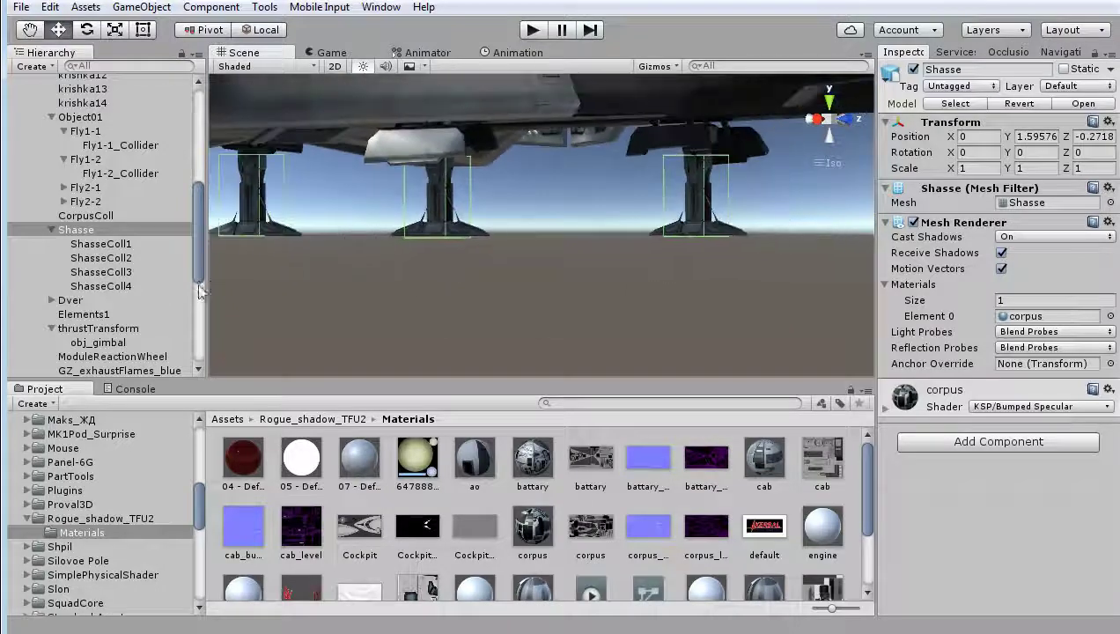
{"action": "left_click", "coordinate": [72, 300]}
Frame Dver with F and orbit in on a front view of the ship
{"action": "key", "text": "f"}
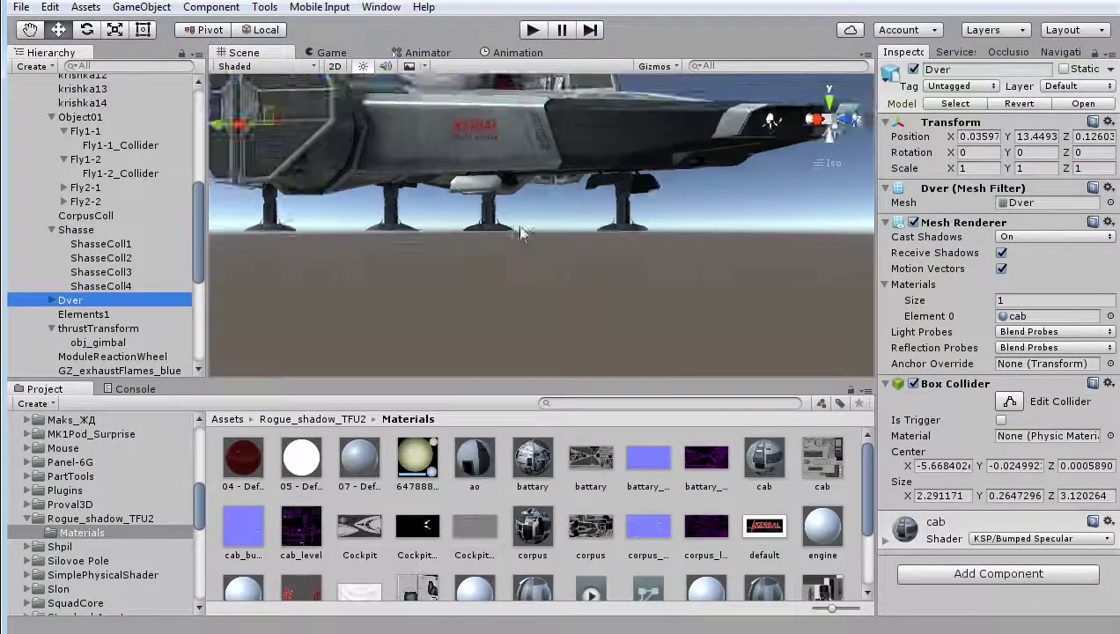
{"action": "left_click_drag", "start_coordinate": [541, 251], "coordinate": [802, 231], "text": "alt"}
{"action": "scroll", "coordinate": [801, 231], "scroll_direction": "up", "scroll_amount": 2}
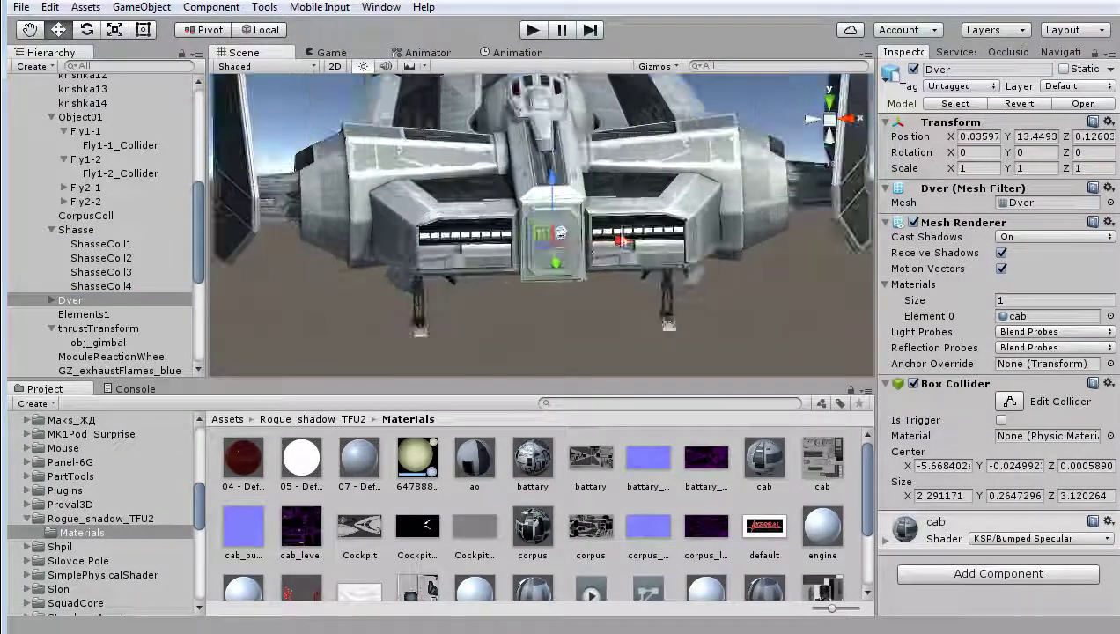
{"action": "scroll", "coordinate": [801, 232], "scroll_direction": "up", "scroll_amount": 2}
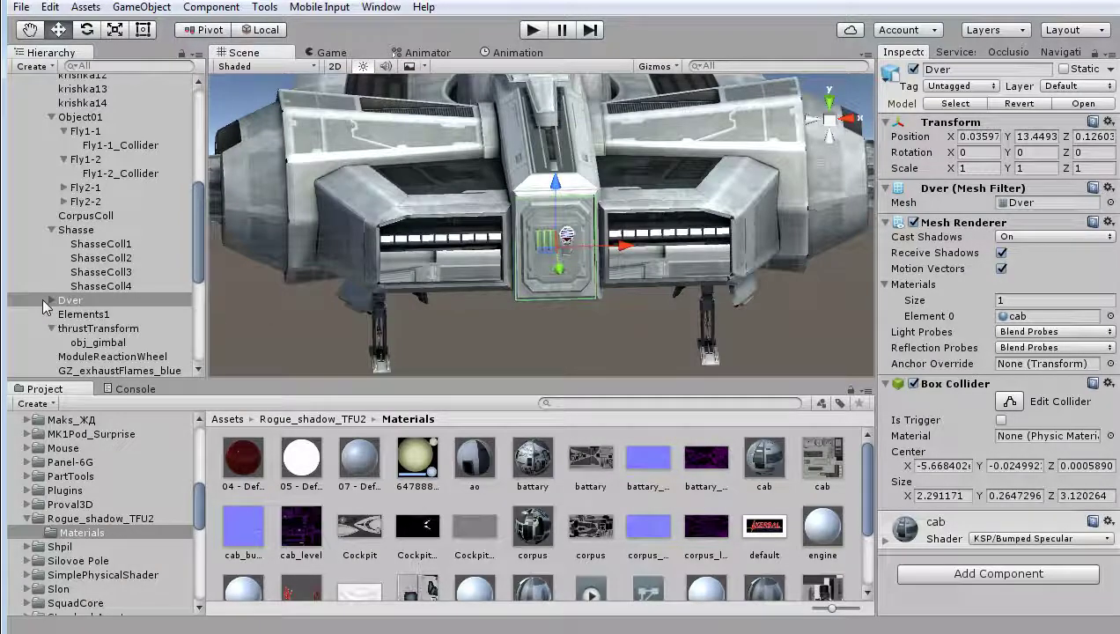
Expand Dver and toggle DverOkno's Mesh Renderer off and back on to identify the window
{"action": "left_click", "coordinate": [44, 299]}
{"action": "left_click", "coordinate": [93, 315]}
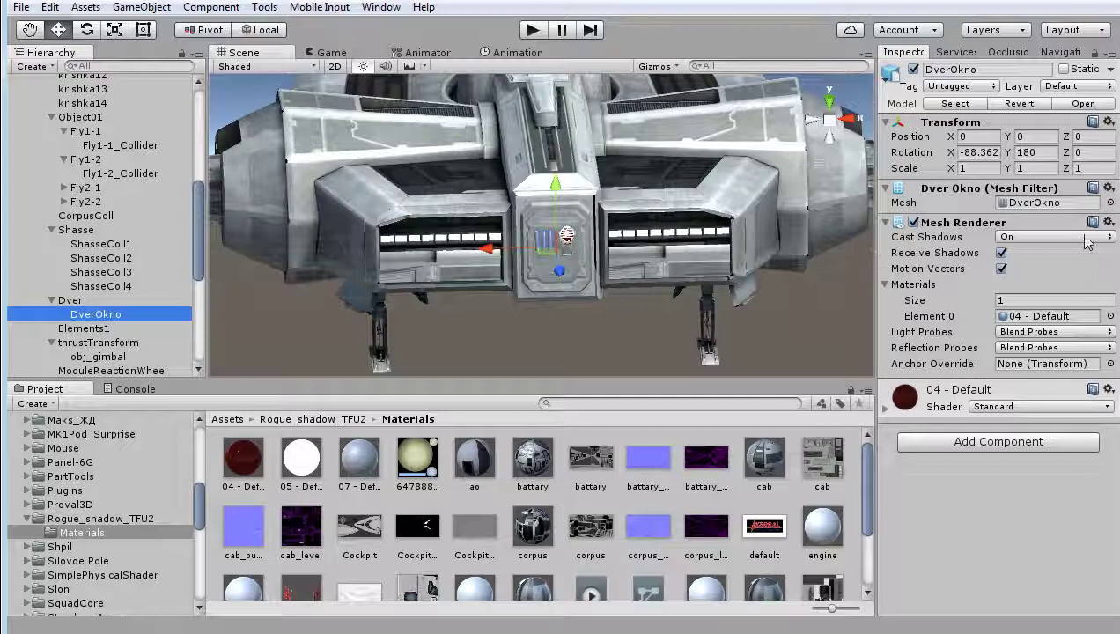
{"action": "left_click", "coordinate": [79, 302]}
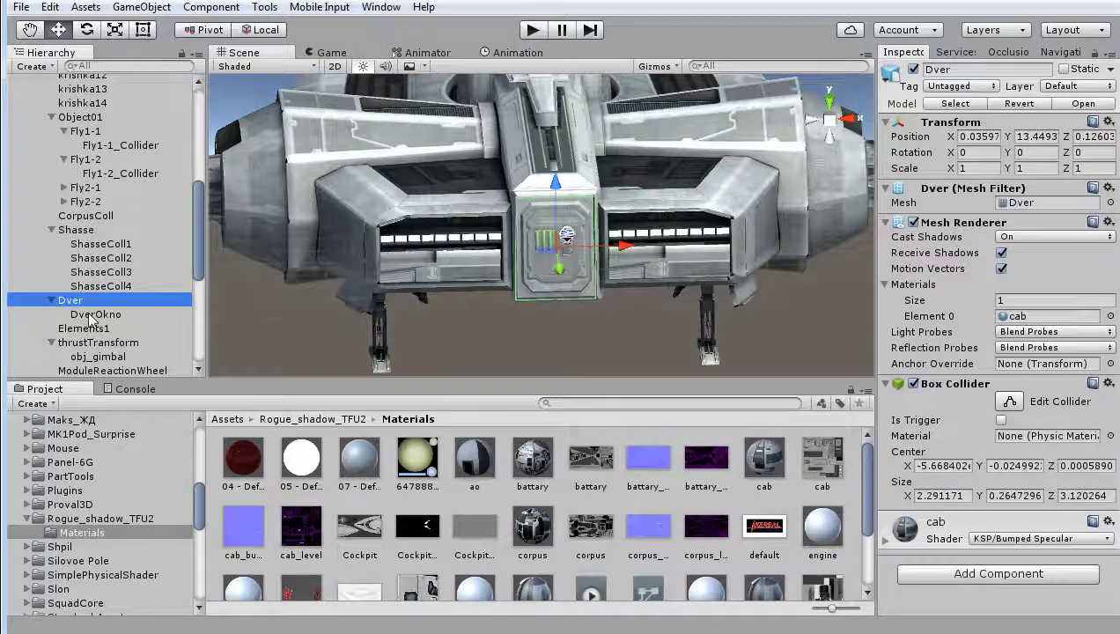
{"action": "left_click", "coordinate": [92, 315]}
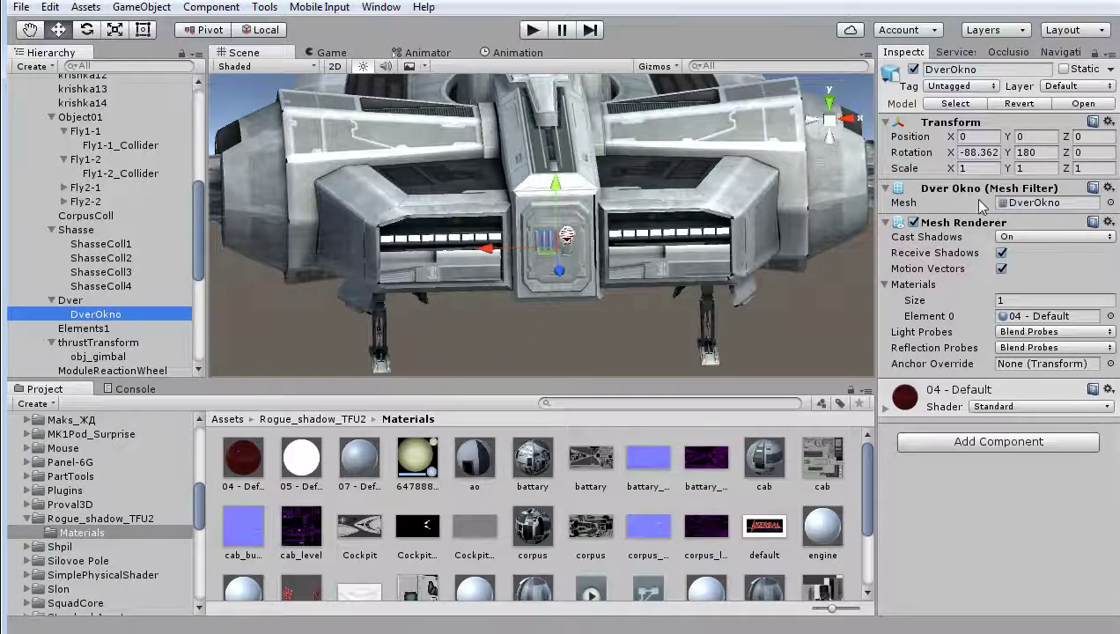
{"action": "left_click", "coordinate": [914, 222]}
{"action": "left_click", "coordinate": [914, 221]}
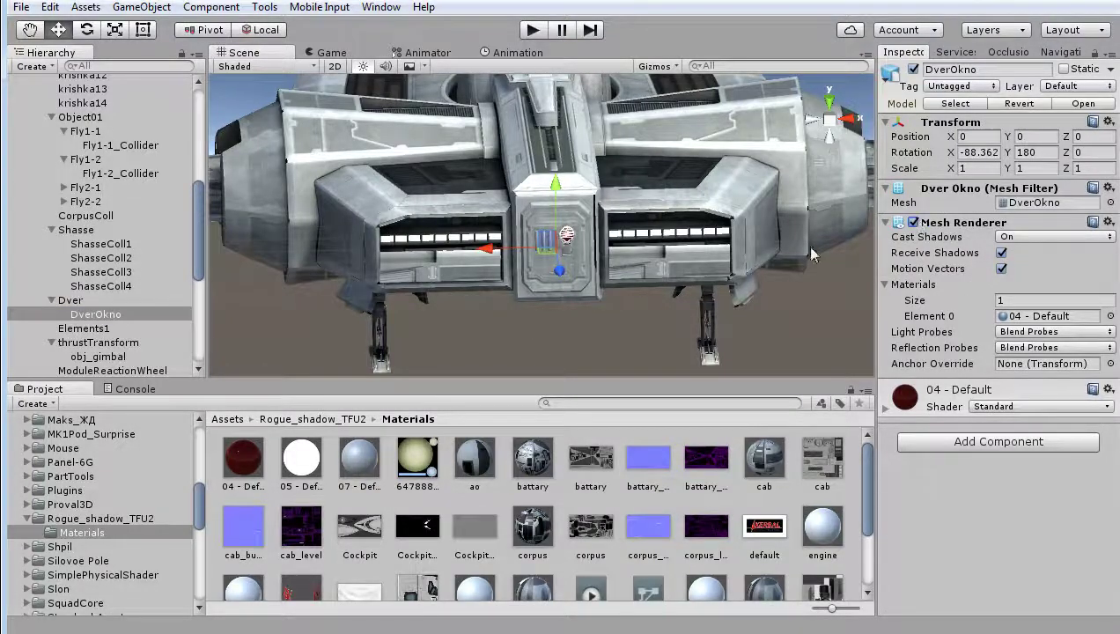
Orbit to the ship's right side and select Elements1 to view its Mesh Renderer and Mesh Collider
{"action": "scroll", "coordinate": [747, 248], "scroll_direction": "up", "scroll_amount": 5}
{"action": "scroll", "coordinate": [746, 247], "scroll_direction": "down", "scroll_amount": 5}
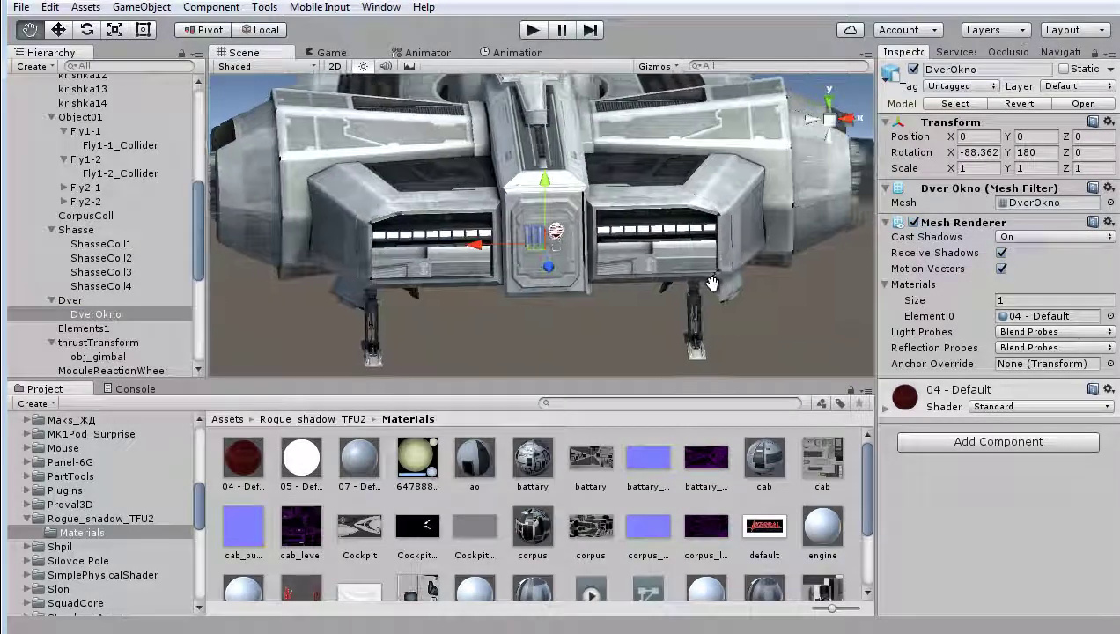
{"action": "left_click_drag", "start_coordinate": [738, 304], "coordinate": [493, 290], "text": "alt"}
{"action": "left_click", "coordinate": [69, 300]}
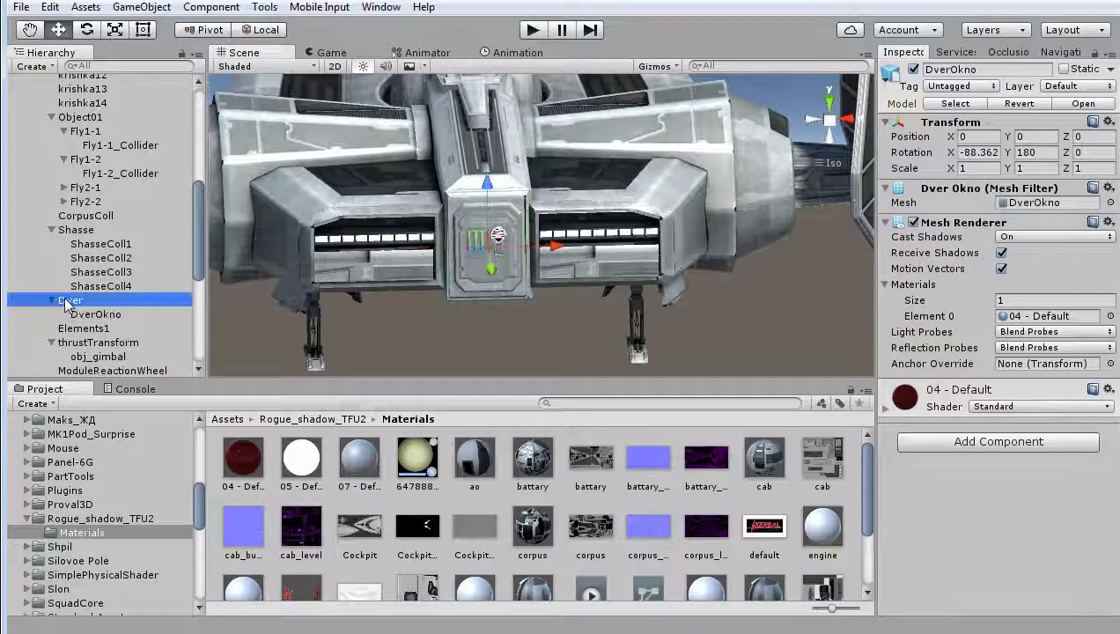
{"action": "left_click", "coordinate": [74, 328]}
{"action": "scroll", "coordinate": [616, 235], "scroll_direction": "down", "scroll_amount": 5}
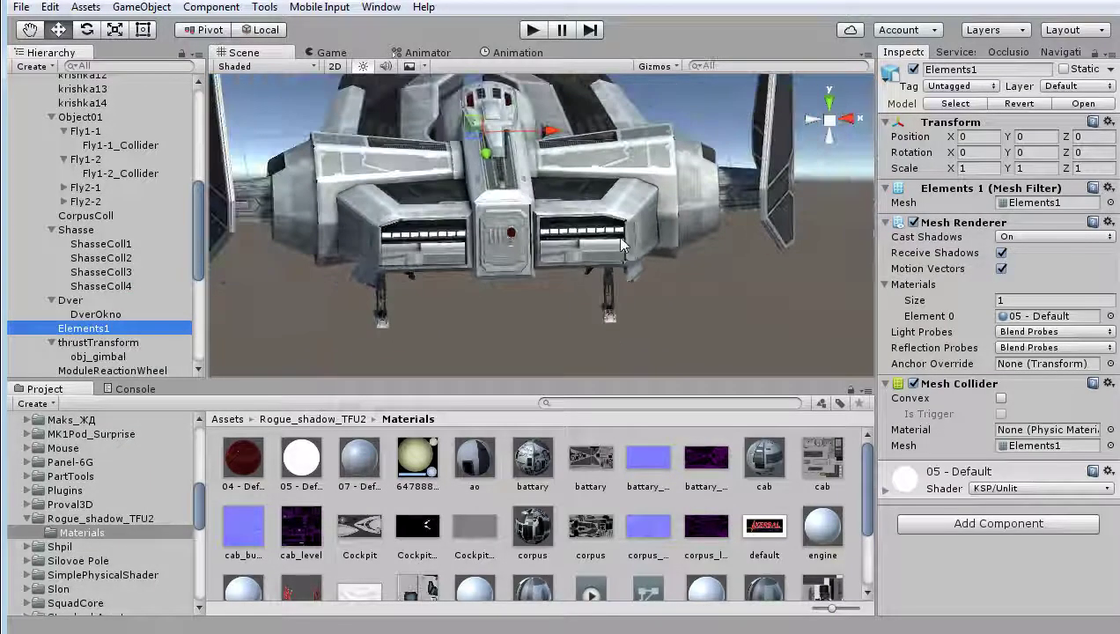
Drag Elements1 along the blue Z arrow until Position Z reads 0 instead of 5.05
{"action": "left_click_drag", "start_coordinate": [596, 250], "coordinate": [557, 168], "text": "alt"}
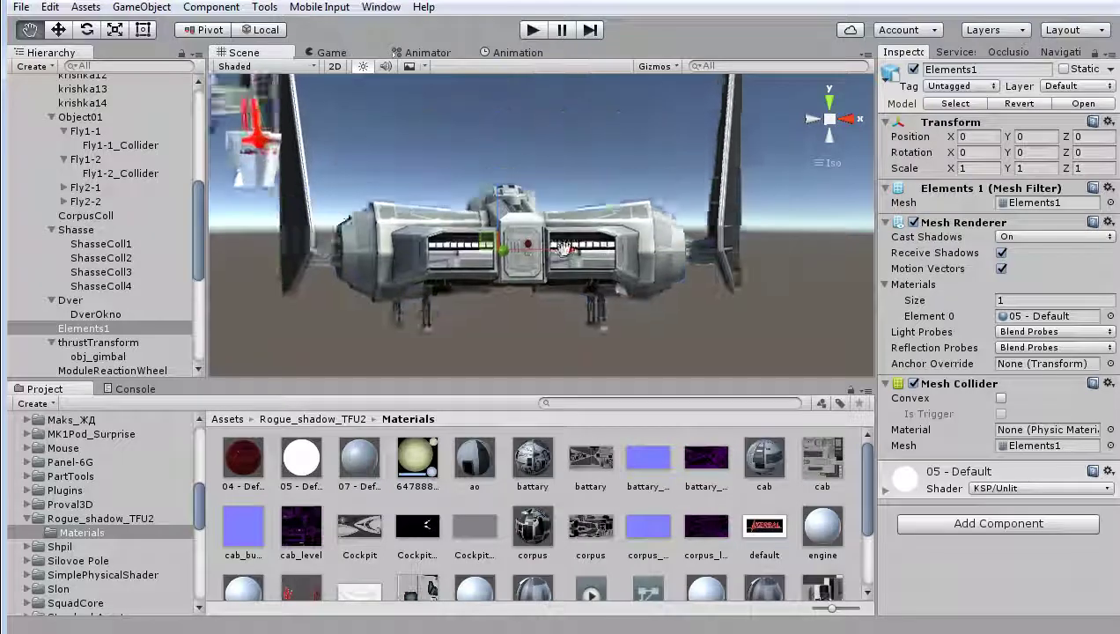
{"action": "middle_click_drag", "start_coordinate": [557, 167], "coordinate": [563, 325]}
{"action": "scroll", "coordinate": [352, 339], "scroll_direction": "up", "scroll_amount": 3}
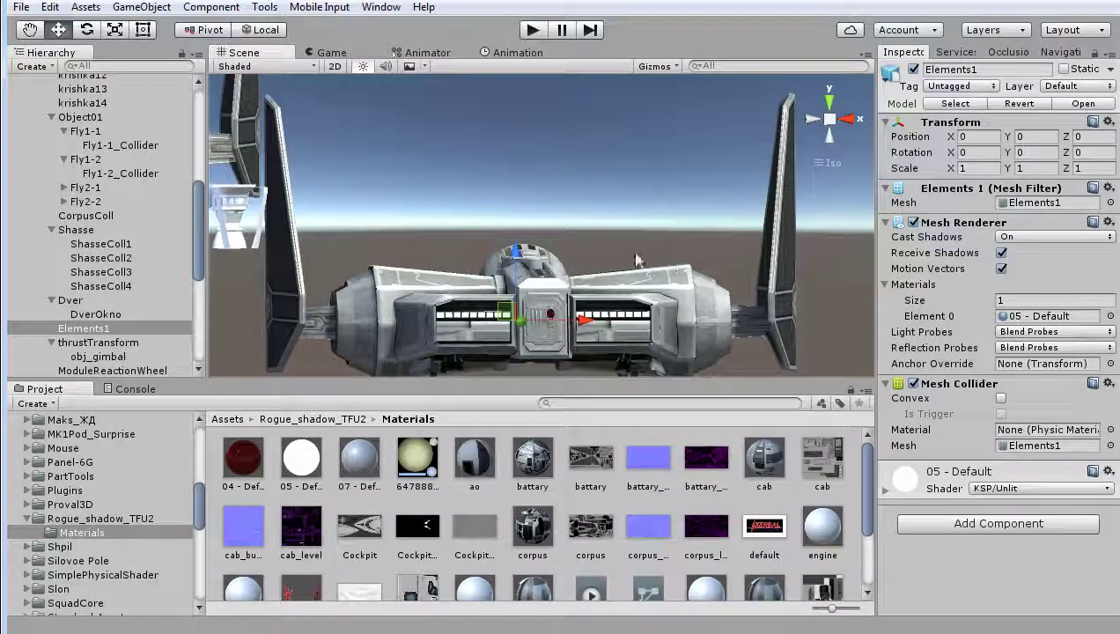
{"action": "mouse_move", "coordinate": [517, 255]}
{"action": "left_mouse_down"}
{"action": "mouse_move", "coordinate": [515, 168]}
{"action": "mouse_move", "coordinate": [426, 297]}
{"action": "mouse_move", "coordinate": [468, 199]}
{"action": "mouse_move", "coordinate": [520, 236]}
{"action": "left_mouse_up"}
{"action": "scroll", "coordinate": [520, 236], "scroll_direction": "down", "scroll_amount": 5}
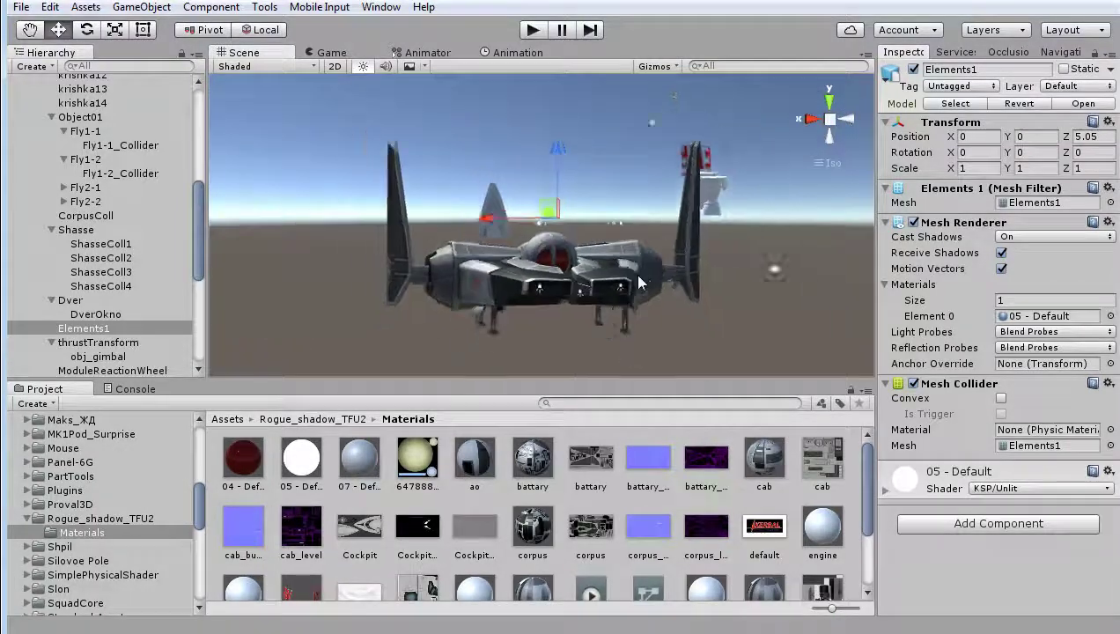
{"action": "scroll", "coordinate": [522, 236], "scroll_direction": "up", "scroll_amount": 4}
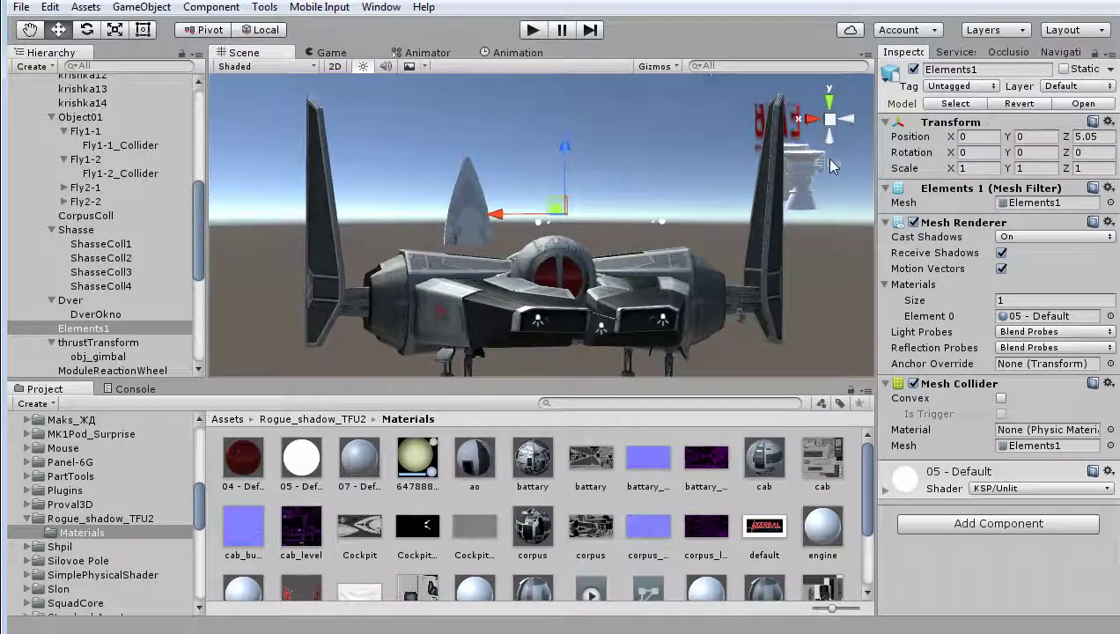
{"action": "left_click_drag", "start_coordinate": [521, 236], "coordinate": [665, 280], "text": "alt"}
{"action": "scroll", "coordinate": [662, 280], "scroll_direction": "down", "scroll_amount": 3}
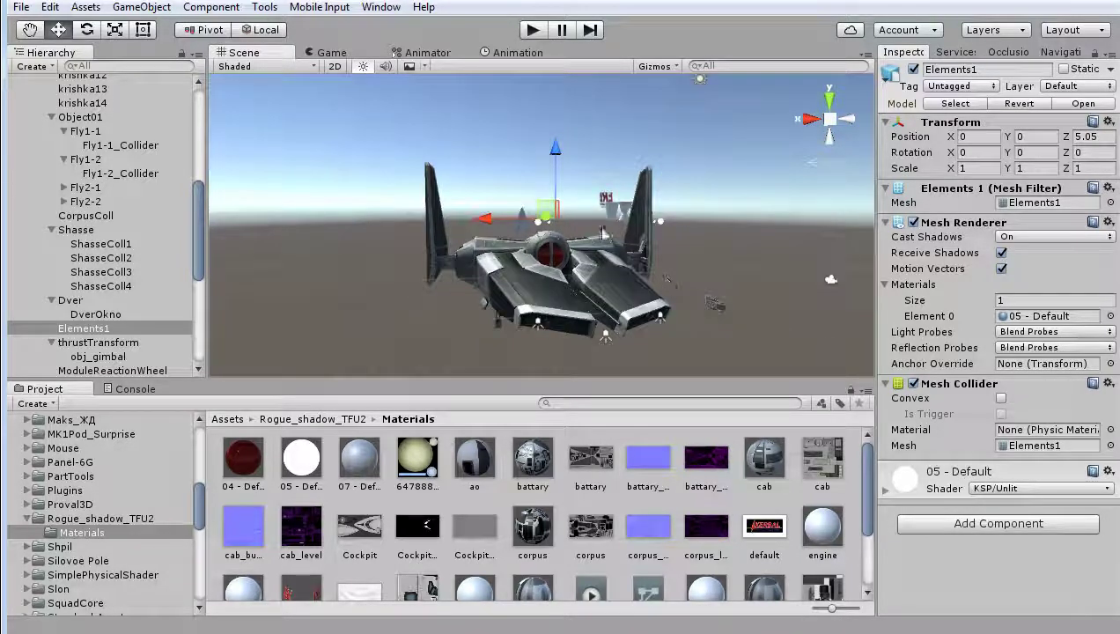
{"action": "mouse_move", "coordinate": [555, 150]}
{"action": "left_mouse_down"}
{"action": "mouse_move", "coordinate": [558, 197]}
{"action": "mouse_move", "coordinate": [671, 299]}
{"action": "left_mouse_up"}
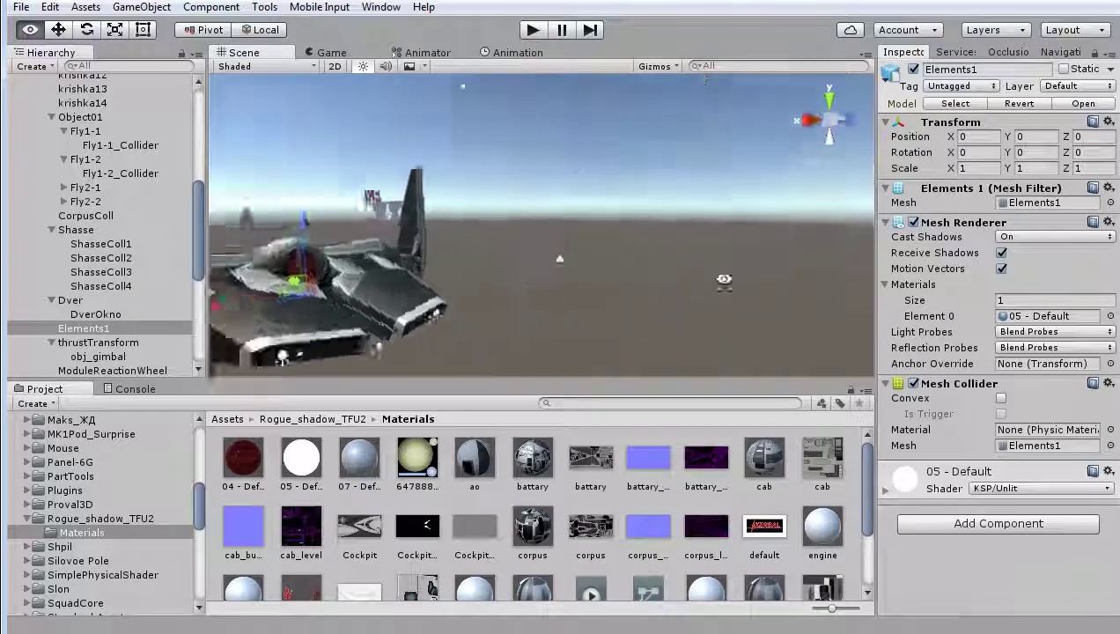
Frame Elements1 and orbit around the ship to check the part's new placement
{"action": "double_click", "coordinate": [123, 329]}
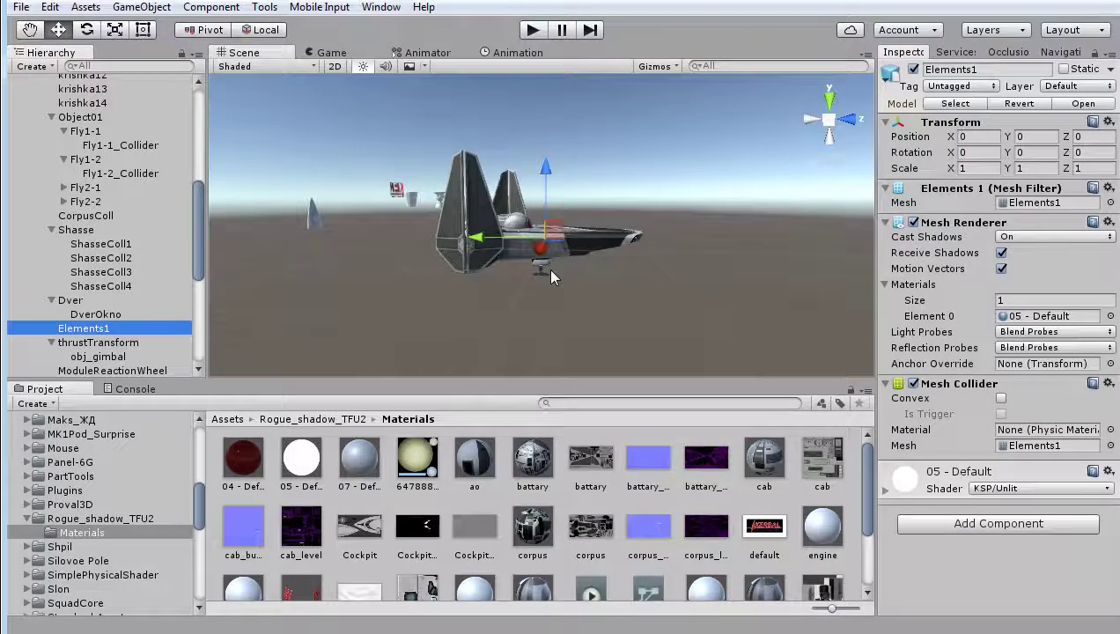
{"action": "left_click_drag", "start_coordinate": [550, 274], "coordinate": [747, 228], "text": "alt"}
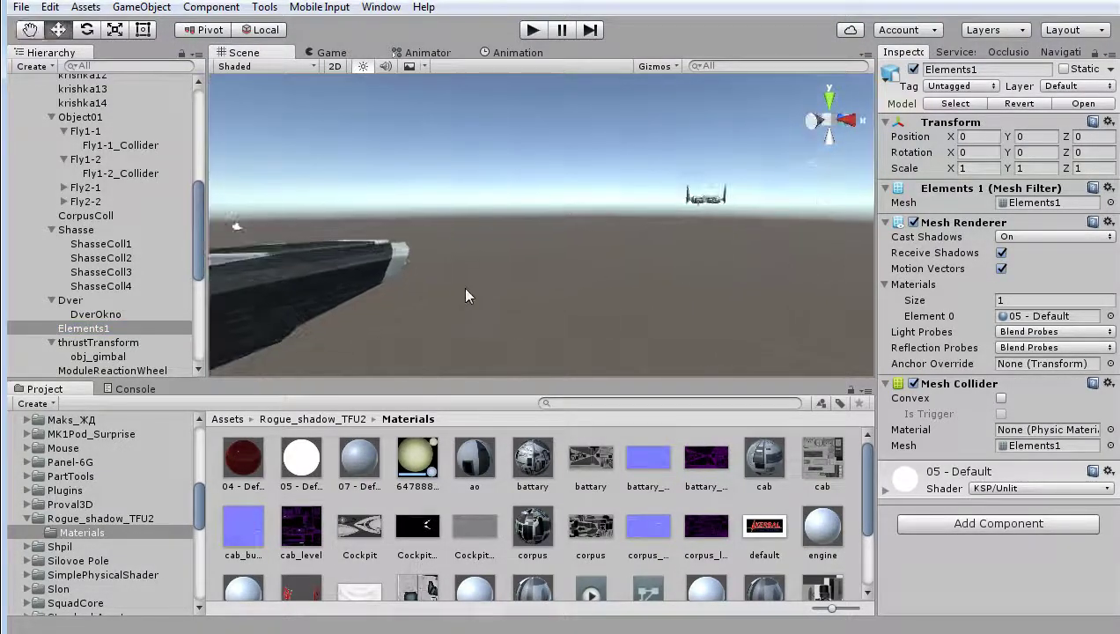
{"action": "scroll", "coordinate": [586, 309], "scroll_direction": "down", "scroll_amount": 5}
{"action": "left_click_drag", "start_coordinate": [422, 309], "coordinate": [578, 266], "text": "alt"}
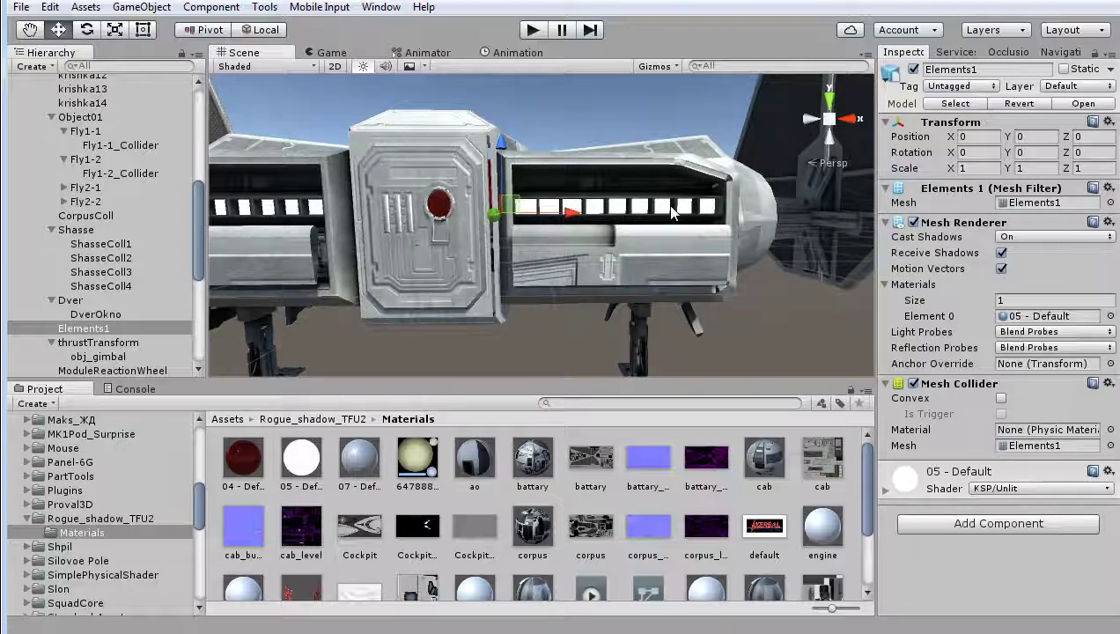
{"action": "middle_click_drag", "start_coordinate": [616, 211], "coordinate": [574, 174]}
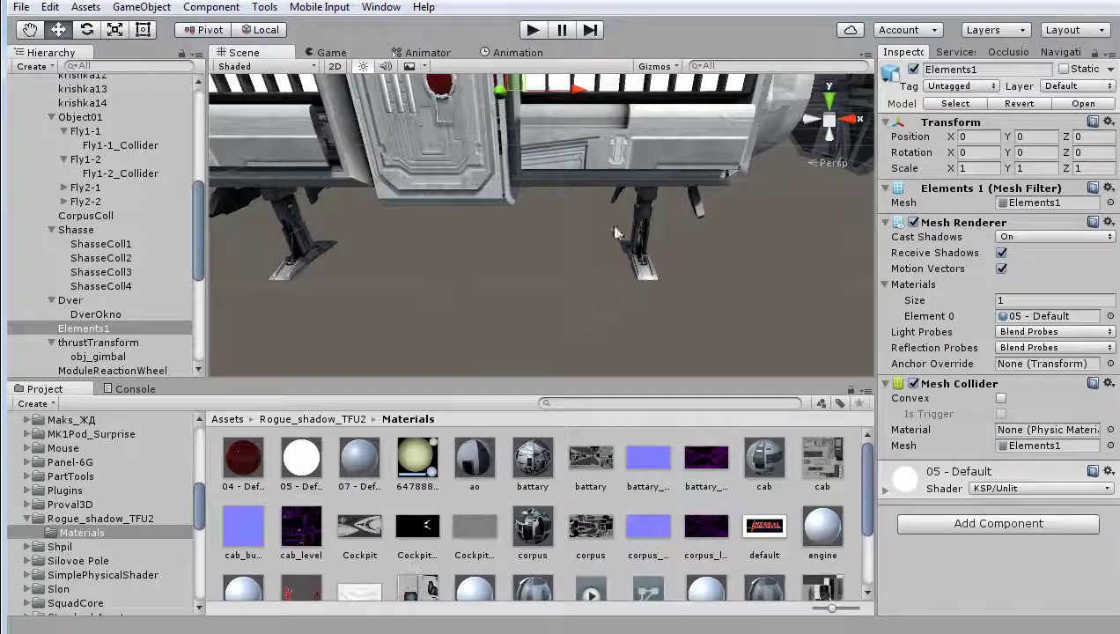
{"action": "left_click_drag", "start_coordinate": [574, 173], "coordinate": [591, 259], "text": "alt"}
{"action": "scroll", "coordinate": [591, 260], "scroll_direction": "down", "scroll_amount": 3}
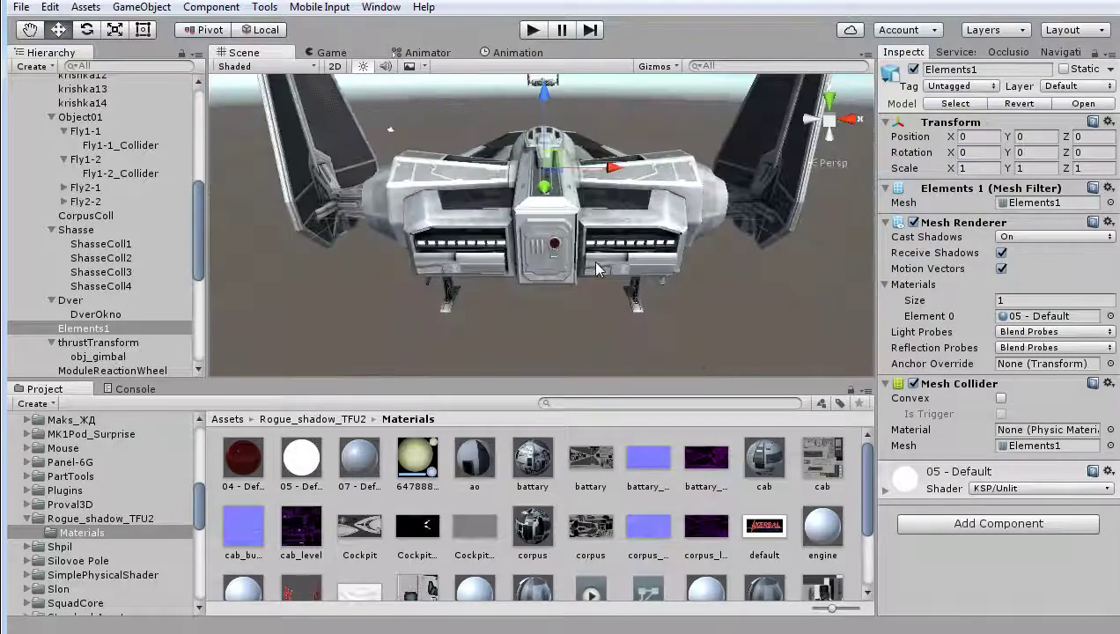
{"action": "scroll", "coordinate": [616, 233], "scroll_direction": "up", "scroll_amount": 2}
Zoom in on the ship's central door and orbit to a side view
{"action": "middle_click_drag", "start_coordinate": [611, 243], "coordinate": [608, 213]}
{"action": "scroll", "coordinate": [609, 212], "scroll_direction": "up", "scroll_amount": 2}
{"action": "scroll", "coordinate": [609, 212], "scroll_direction": "up", "scroll_amount": 3}
{"action": "scroll", "coordinate": [649, 236], "scroll_direction": "down", "scroll_amount": 3}
{"action": "mouse_move", "coordinate": [649, 236]}
{"action": "left_mouse_down", "text": "alt"}
{"action": "mouse_move", "coordinate": [593, 258]}
{"action": "mouse_move", "coordinate": [622, 282]}
{"action": "left_mouse_up", "text": "alt"}
{"action": "scroll", "coordinate": [593, 258], "scroll_direction": "up", "scroll_amount": 2}
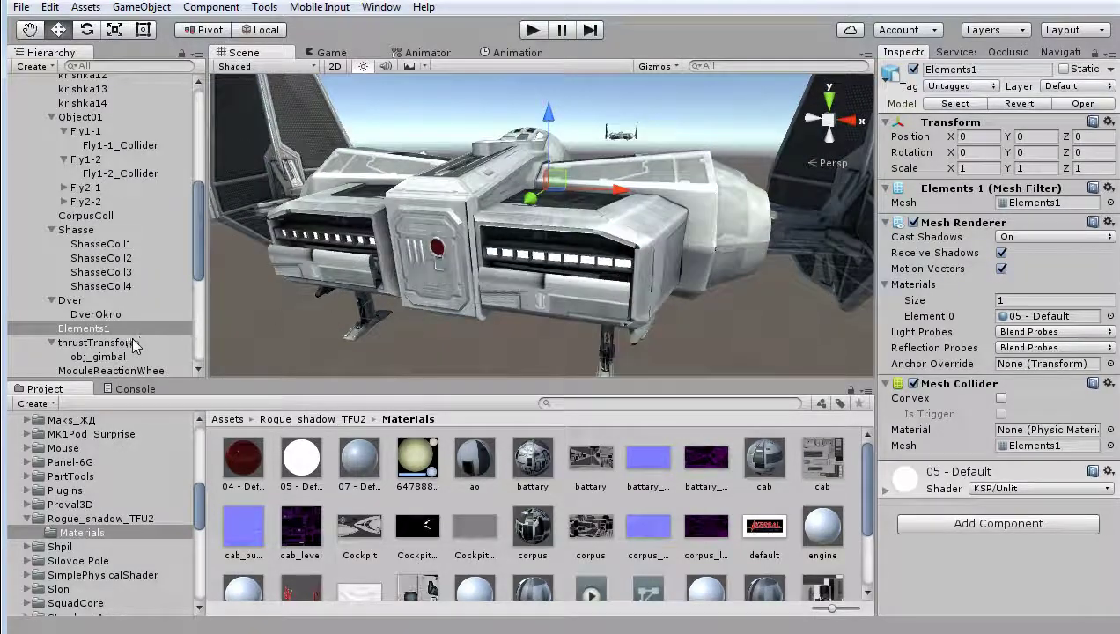
{"action": "mouse_move", "coordinate": [936, 374]}
Orbit to a front view and locate the 05 - Default material in the Rogue_shadow_TFU2 Materials folder
{"action": "mouse_move", "coordinate": [507, 254]}
{"action": "left_mouse_down", "text": "alt"}
{"action": "mouse_move", "coordinate": [577, 259]}
{"action": "mouse_move", "coordinate": [570, 233]}
{"action": "left_mouse_up", "text": "alt"}
{"action": "scroll", "coordinate": [569, 233], "scroll_direction": "up", "scroll_amount": 3}
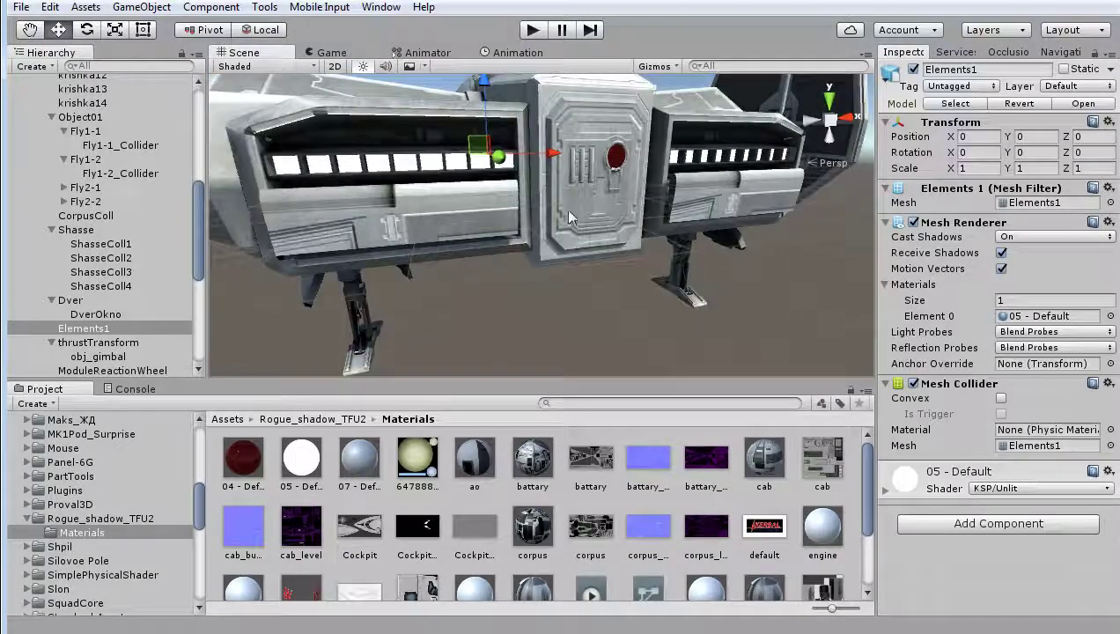
{"action": "scroll", "coordinate": [570, 218], "scroll_direction": "down", "scroll_amount": 5}
{"action": "mouse_move", "coordinate": [569, 218]}
{"action": "left_mouse_down", "text": "alt"}
{"action": "mouse_move", "coordinate": [556, 214]}
{"action": "mouse_move", "coordinate": [431, 290]}
{"action": "left_mouse_up", "text": "alt"}
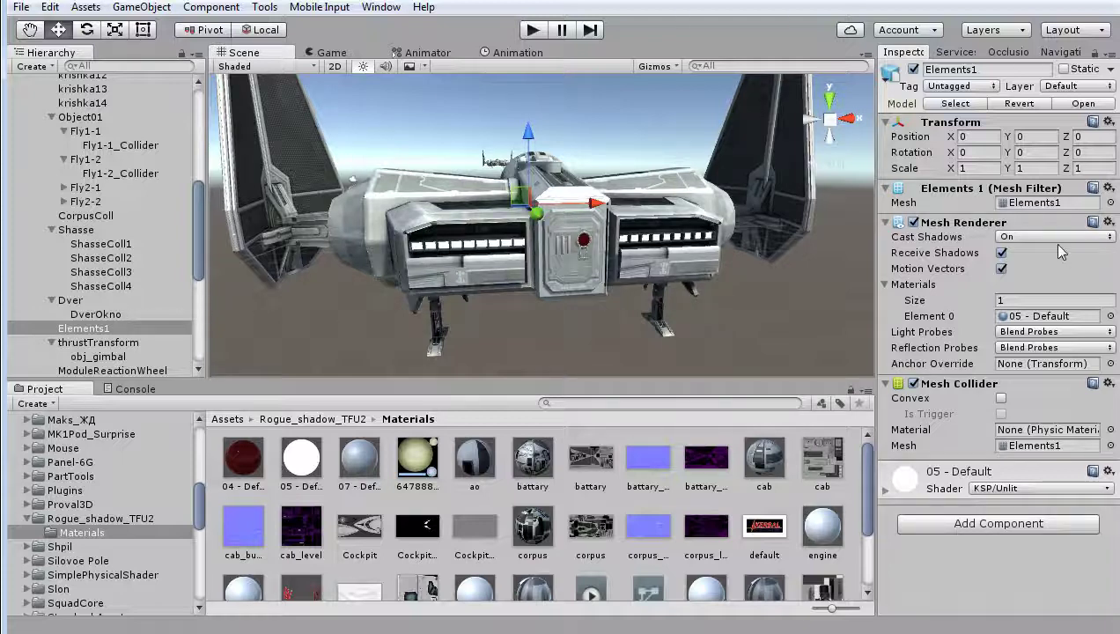
{"action": "left_click", "coordinate": [1003, 316]}
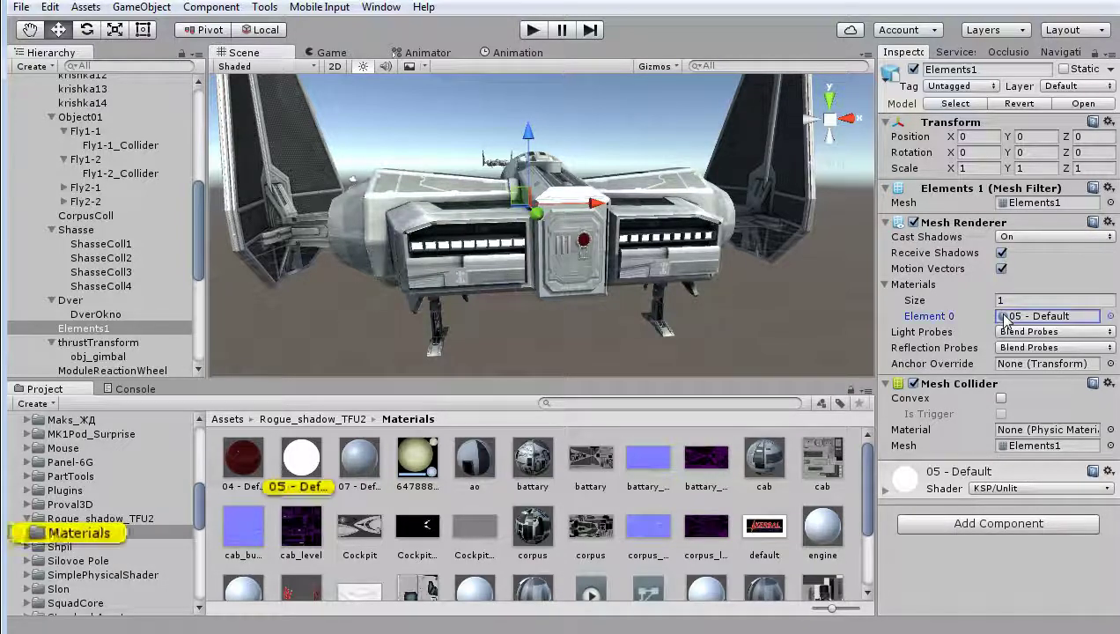
{"action": "left_click", "coordinate": [308, 451]}
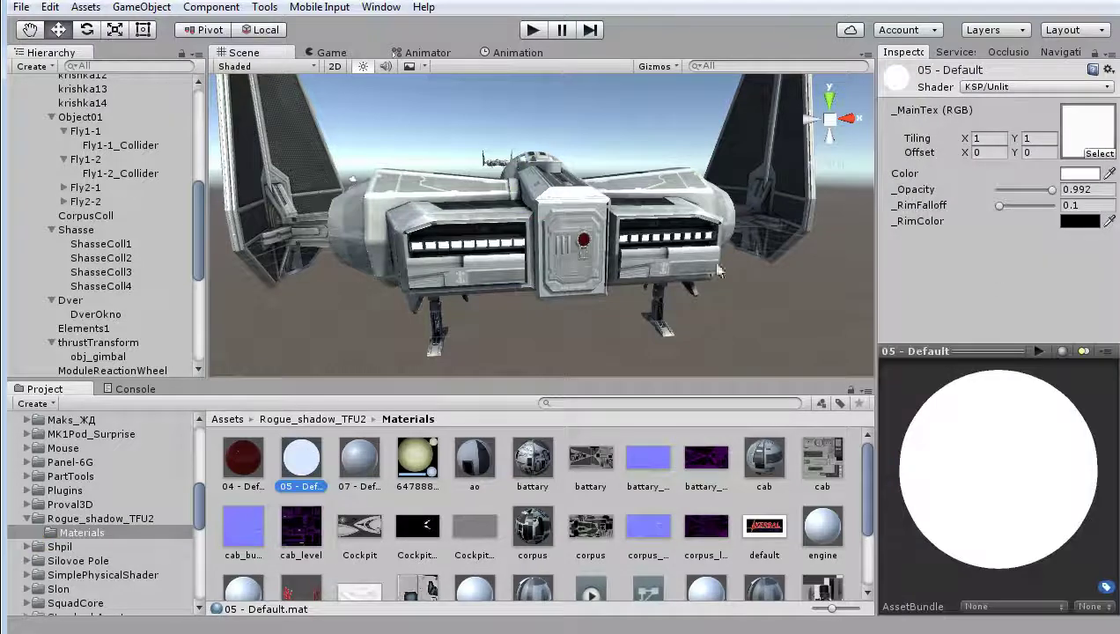
{"action": "scroll", "coordinate": [537, 257], "scroll_direction": "up", "scroll_amount": 5}
{"action": "scroll", "coordinate": [538, 265], "scroll_direction": "down", "scroll_amount": 5}
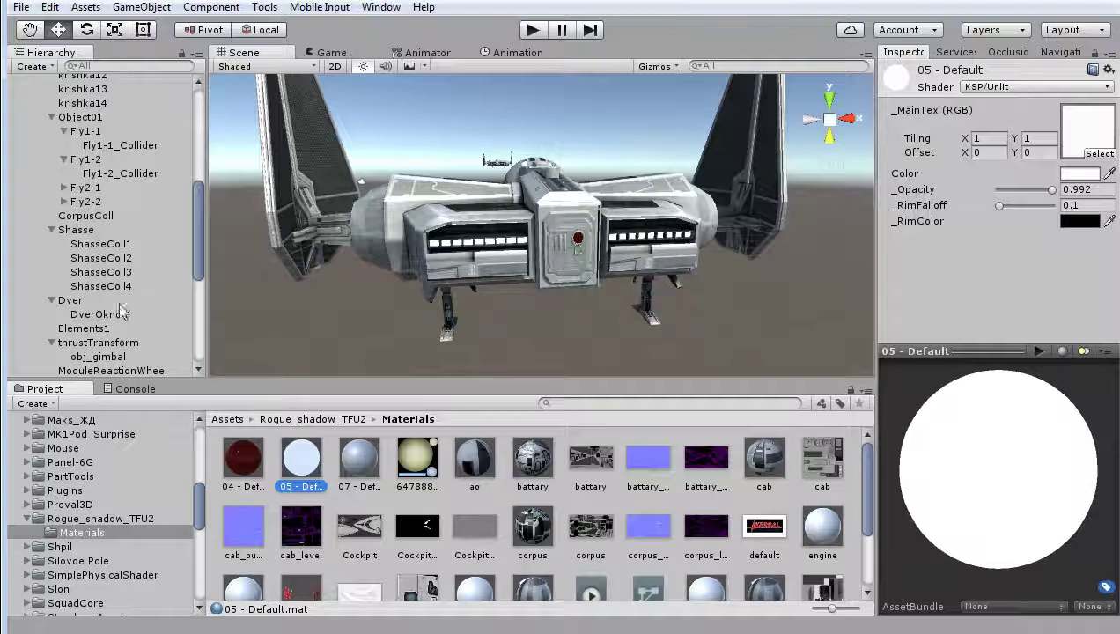
{"action": "left_click", "coordinate": [96, 328]}
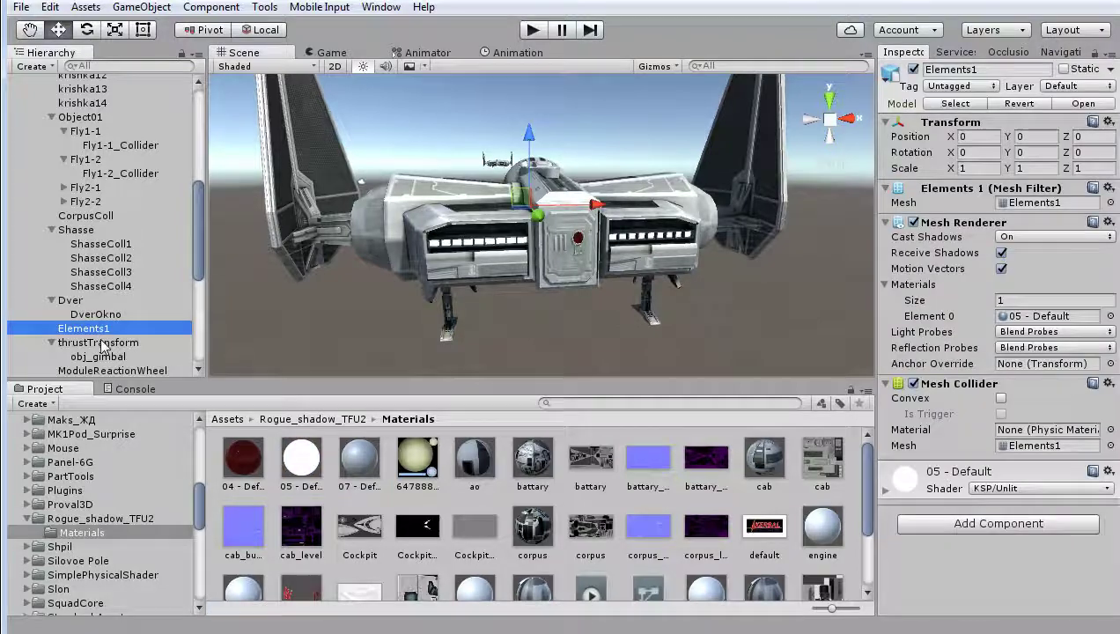
{"action": "left_click", "coordinate": [100, 342]}
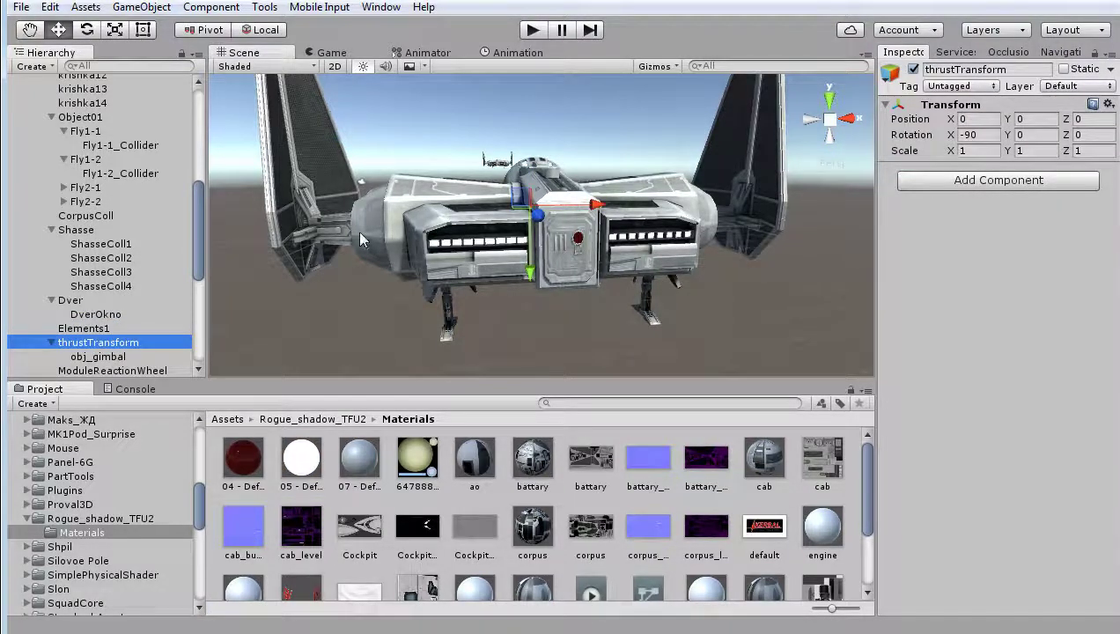
Select obj_gimbal under thrustTransform (Y rotation -180), frame it, and orbit around it
{"action": "right_click_drag", "start_coordinate": [356, 230], "coordinate": [430, 254]}
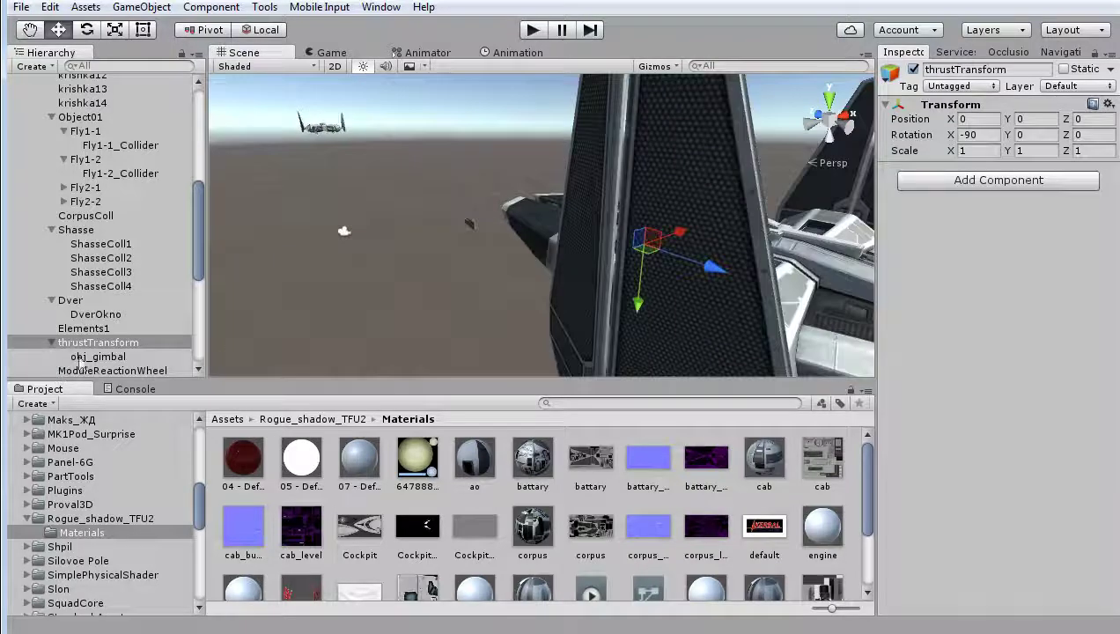
{"action": "left_click", "coordinate": [120, 358]}
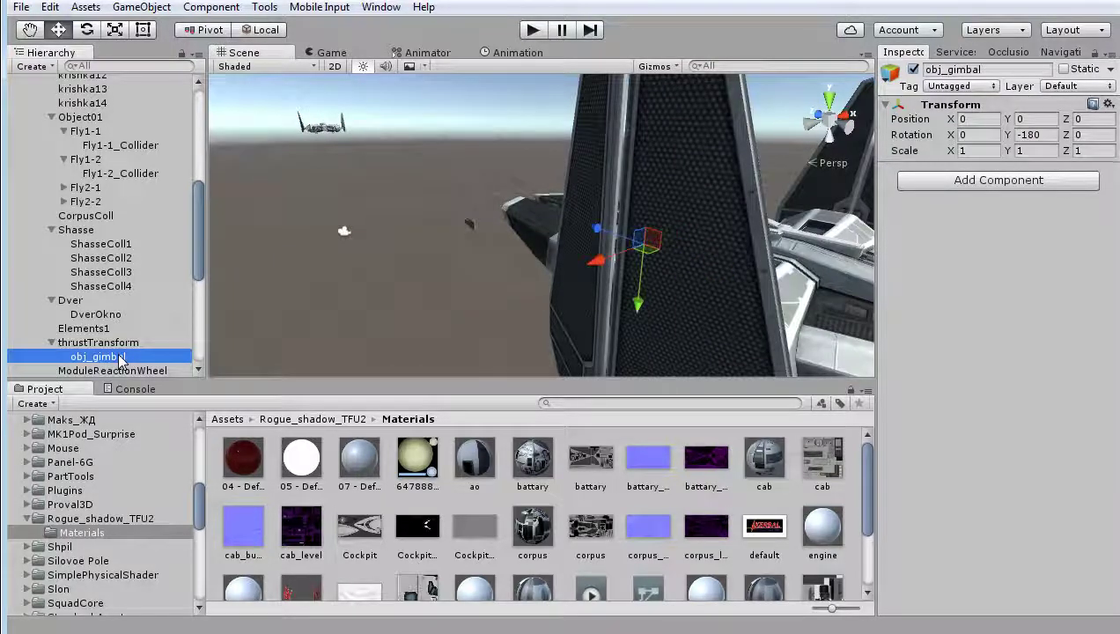
{"action": "key", "text": "f"}
{"action": "mouse_move", "coordinate": [351, 286]}
{"action": "left_mouse_down", "text": "alt"}
{"action": "mouse_move", "coordinate": [522, 274]}
{"action": "mouse_move", "coordinate": [375, 316]}
{"action": "left_mouse_up", "text": "alt"}
{"action": "scroll", "coordinate": [449, 282], "scroll_direction": "up", "scroll_amount": 4}
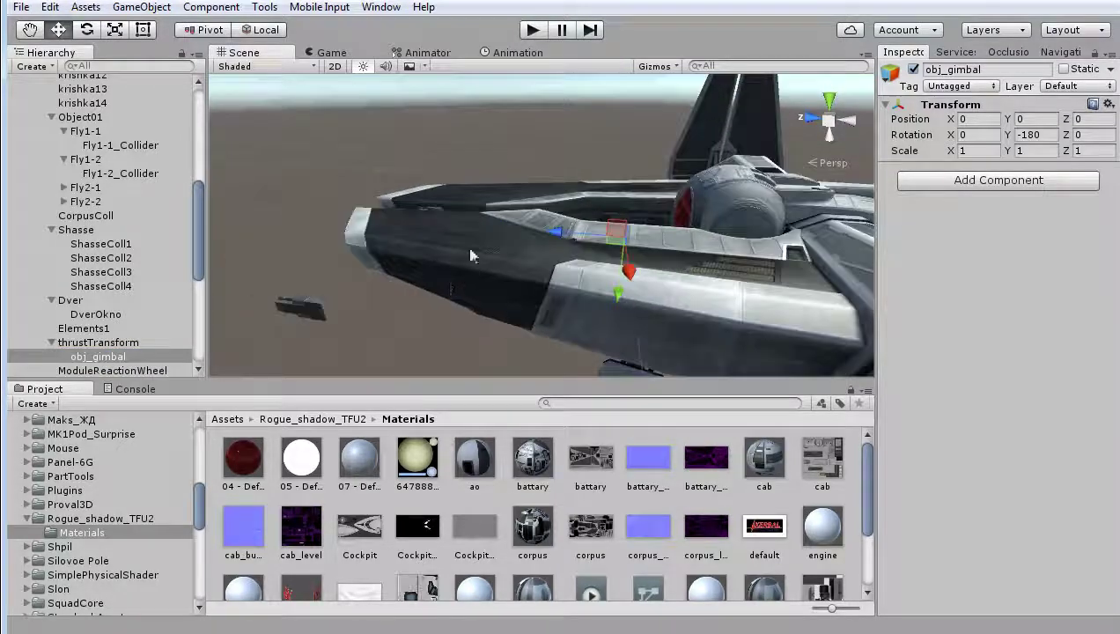
{"action": "left_click_drag", "start_coordinate": [469, 264], "coordinate": [463, 315], "text": "alt"}
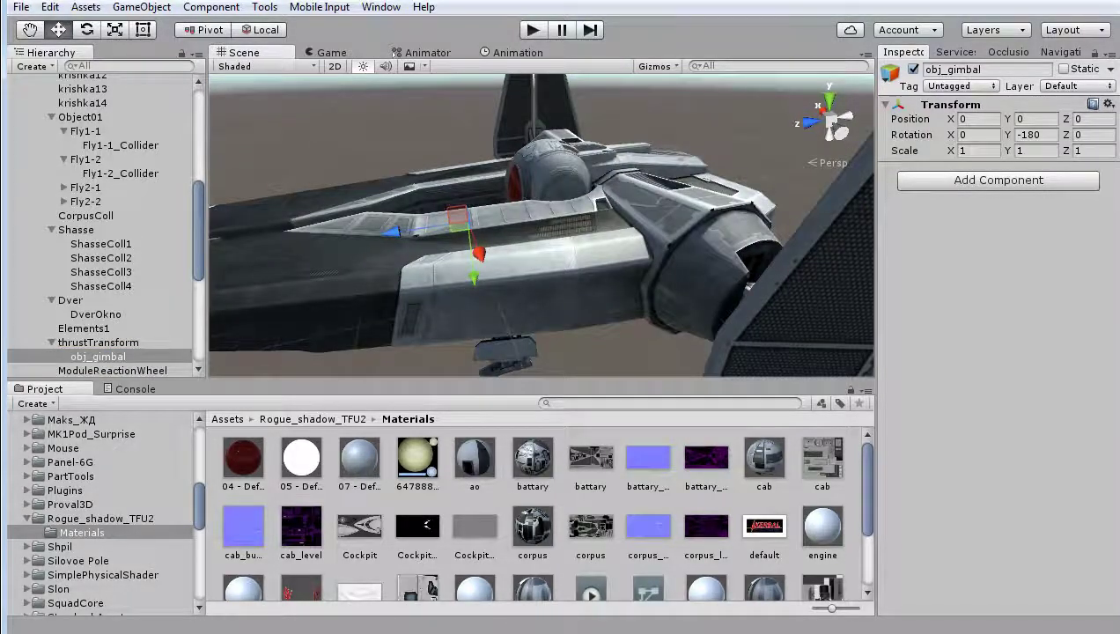
{"action": "key", "text": "alt+Tab"}
Scroll through the .cfg file to the ModuleGimbal block
{"action": "scroll", "coordinate": [472, 367], "scroll_direction": "down", "scroll_amount": 15}
{"action": "scroll", "coordinate": [511, 407], "scroll_direction": "down", "scroll_amount": 1}
{"action": "scroll", "coordinate": [597, 318], "scroll_direction": "down", "scroll_amount": 4}
{"action": "scroll", "coordinate": [599, 341], "scroll_direction": "down", "scroll_amount": 14}
{"action": "scroll", "coordinate": [599, 342], "scroll_direction": "down", "scroll_amount": 8}
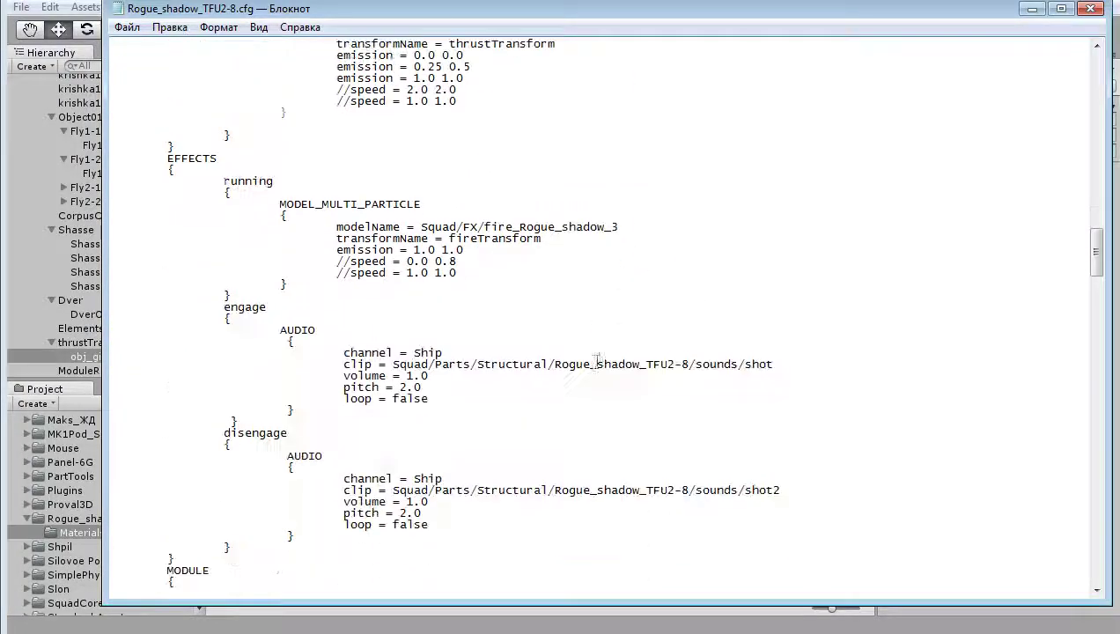
{"action": "scroll", "coordinate": [575, 382], "scroll_direction": "down", "scroll_amount": 9}
{"action": "scroll", "coordinate": [565, 400], "scroll_direction": "down", "scroll_amount": 11}
{"action": "scroll", "coordinate": [483, 289], "scroll_direction": "down", "scroll_amount": 3}
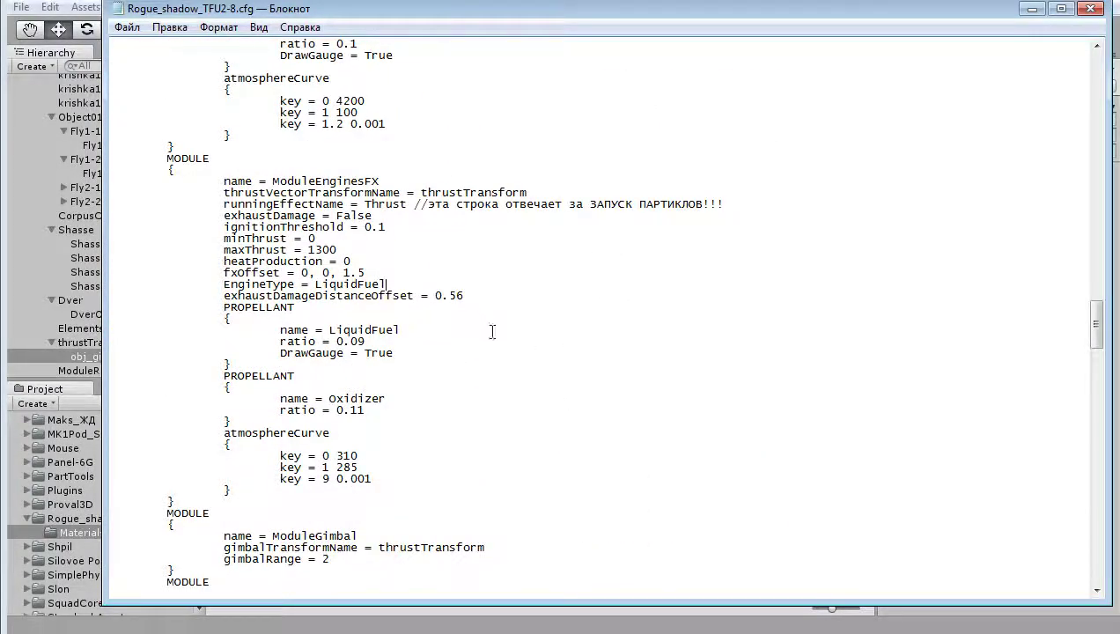
{"action": "scroll", "coordinate": [492, 334], "scroll_direction": "down", "scroll_amount": 5}
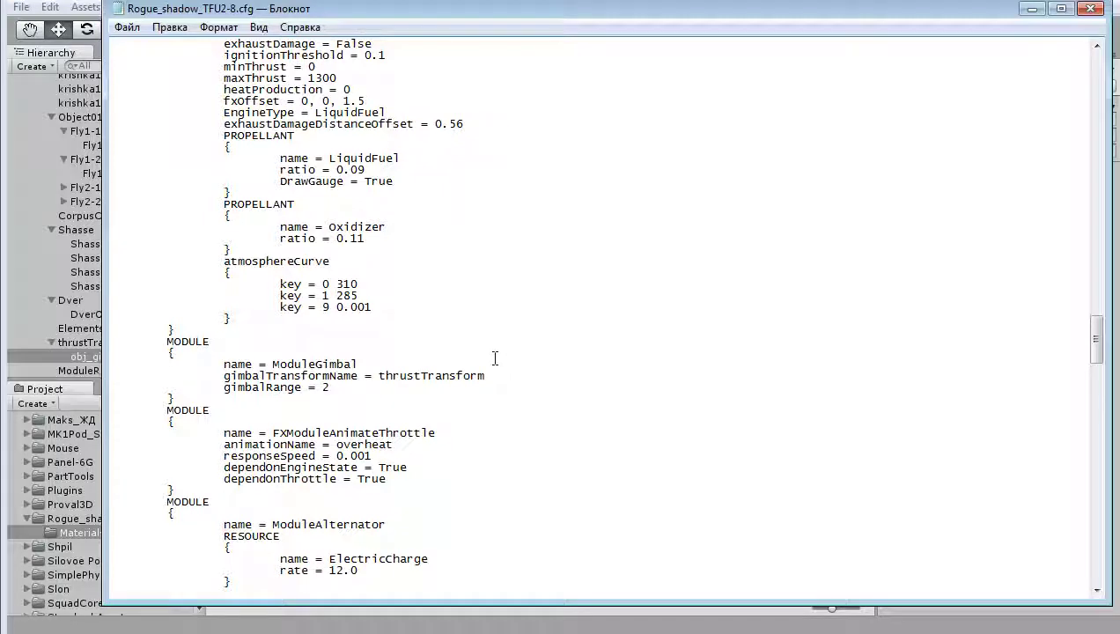
{"action": "scroll", "coordinate": [495, 358], "scroll_direction": "down", "scroll_amount": 5}
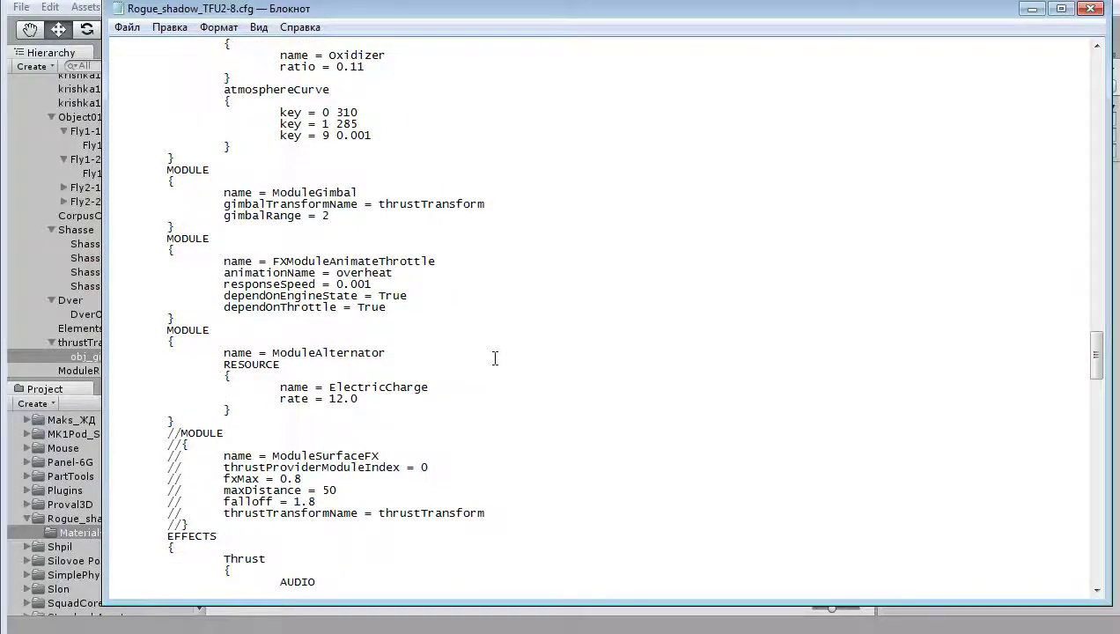
{"action": "scroll", "coordinate": [495, 358], "scroll_direction": "down", "scroll_amount": 4}
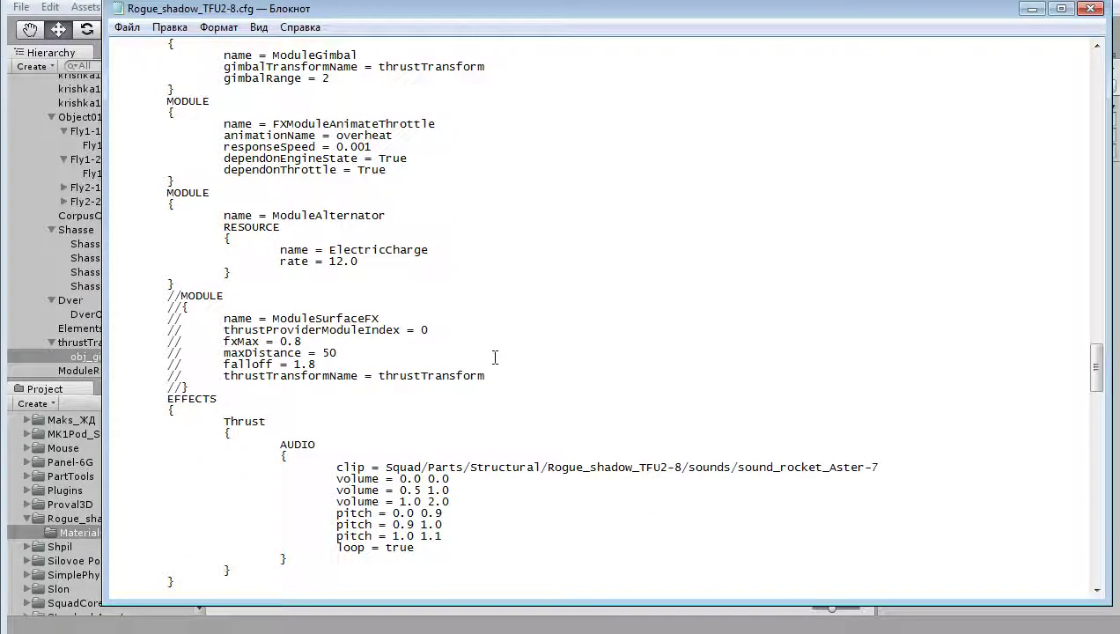
{"action": "scroll", "coordinate": [495, 357], "scroll_direction": "down", "scroll_amount": 6}
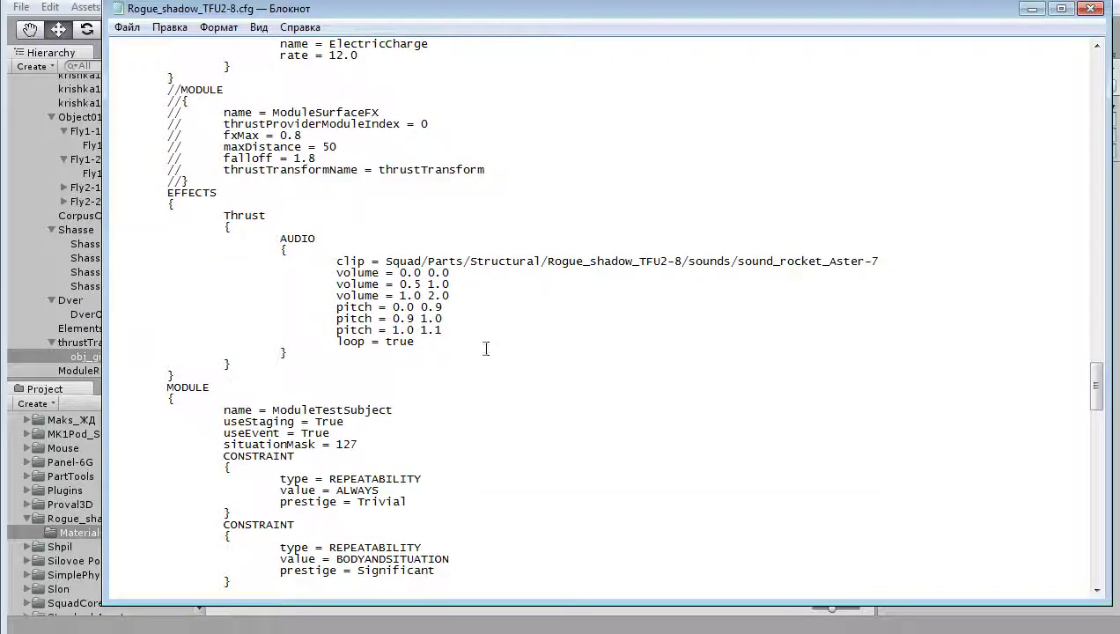
{"action": "scroll", "coordinate": [480, 332], "scroll_direction": "down", "scroll_amount": 5}
{"action": "scroll", "coordinate": [480, 332], "scroll_direction": "up", "scroll_amount": 6}
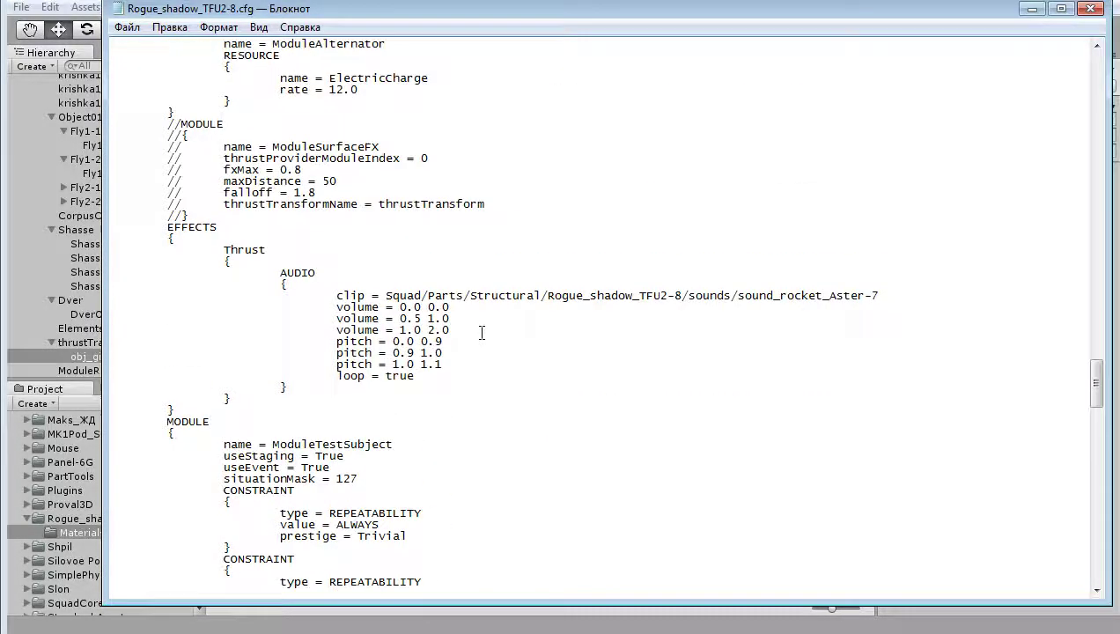
{"action": "scroll", "coordinate": [481, 332], "scroll_direction": "up", "scroll_amount": 4}
{"action": "scroll", "coordinate": [481, 332], "scroll_direction": "up", "scroll_amount": 4}
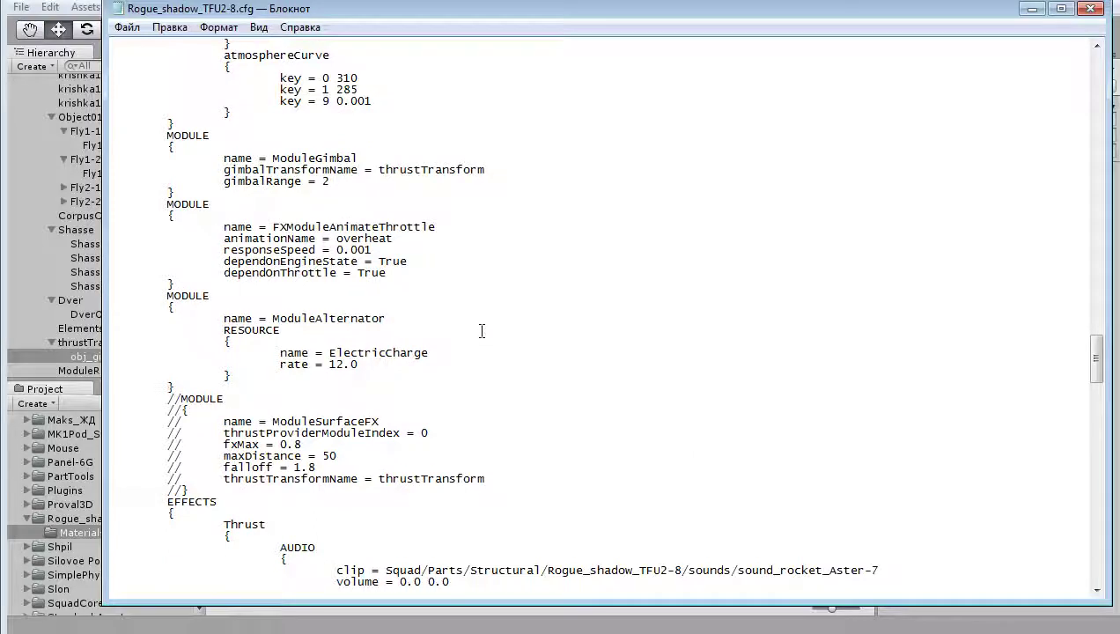
{"action": "scroll", "coordinate": [482, 330], "scroll_direction": "up", "scroll_amount": 5}
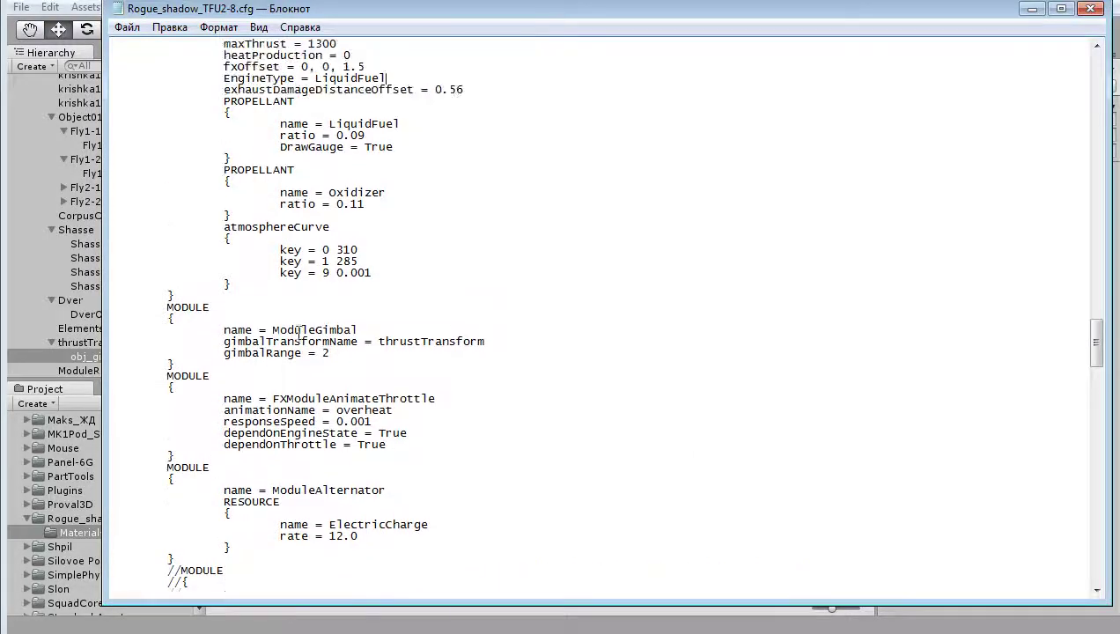
Highlight the ModuleGimbal block and its thrustTransform gimbalTransformName value, then return to Unity
{"action": "left_click_drag", "start_coordinate": [171, 307], "coordinate": [507, 363]}
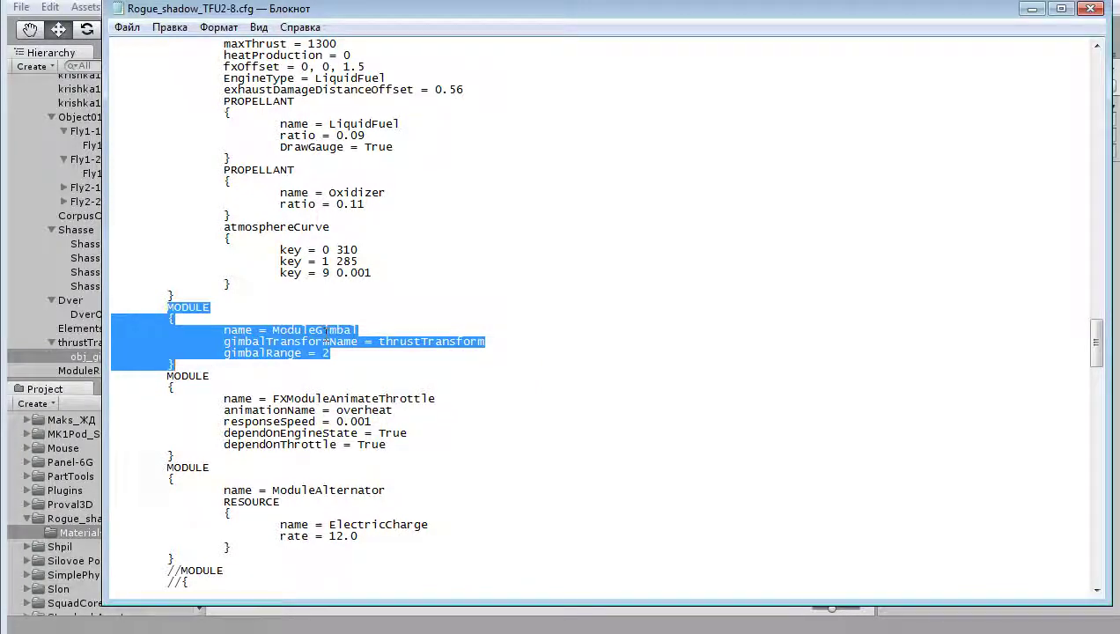
{"action": "left_click", "coordinate": [425, 331]}
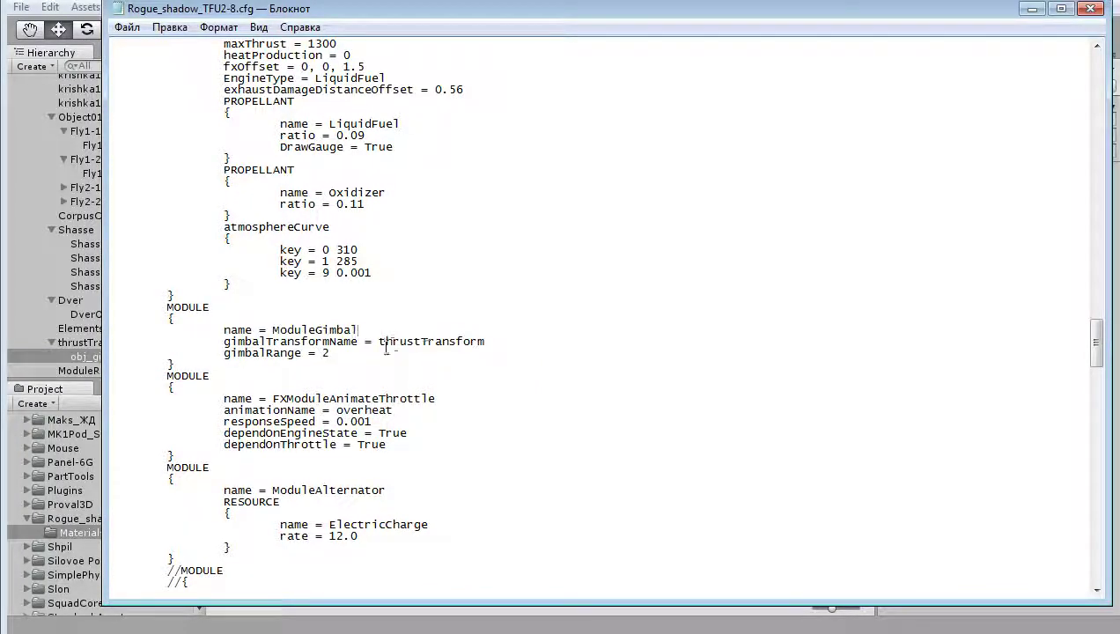
{"action": "left_click_drag", "start_coordinate": [226, 342], "coordinate": [434, 342]}
{"action": "left_click", "coordinate": [434, 342]}
{"action": "key", "text": "alt+Tab"}
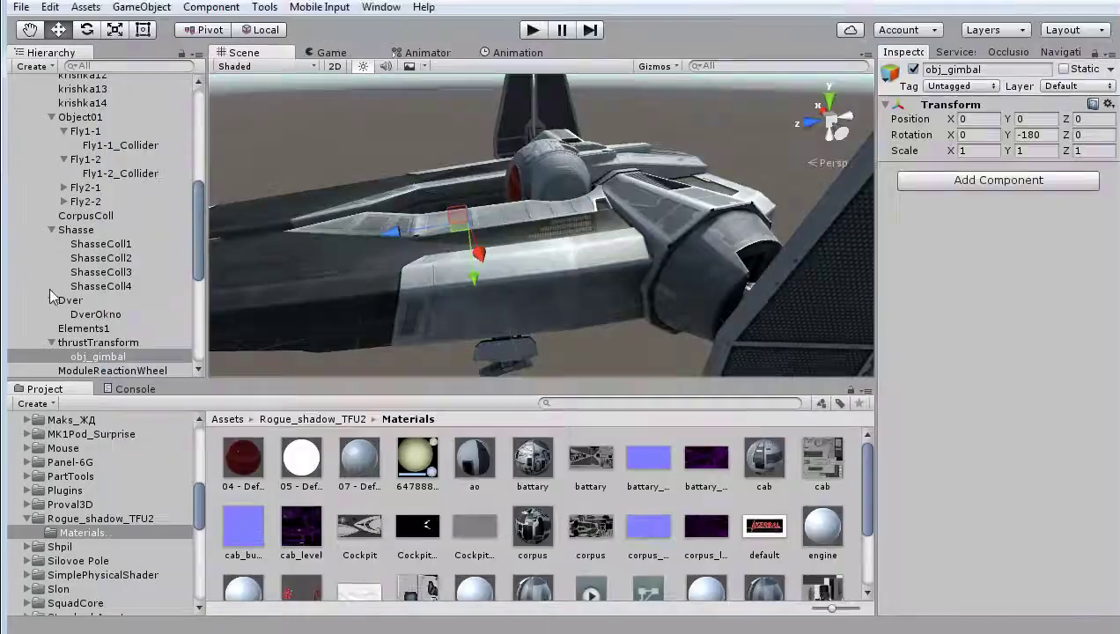
Select thrustTransform, obj_gimbal, then ModuleReactionWheel in the Hierarchy
{"action": "left_click", "coordinate": [110, 344]}
{"action": "left_click", "coordinate": [107, 358]}
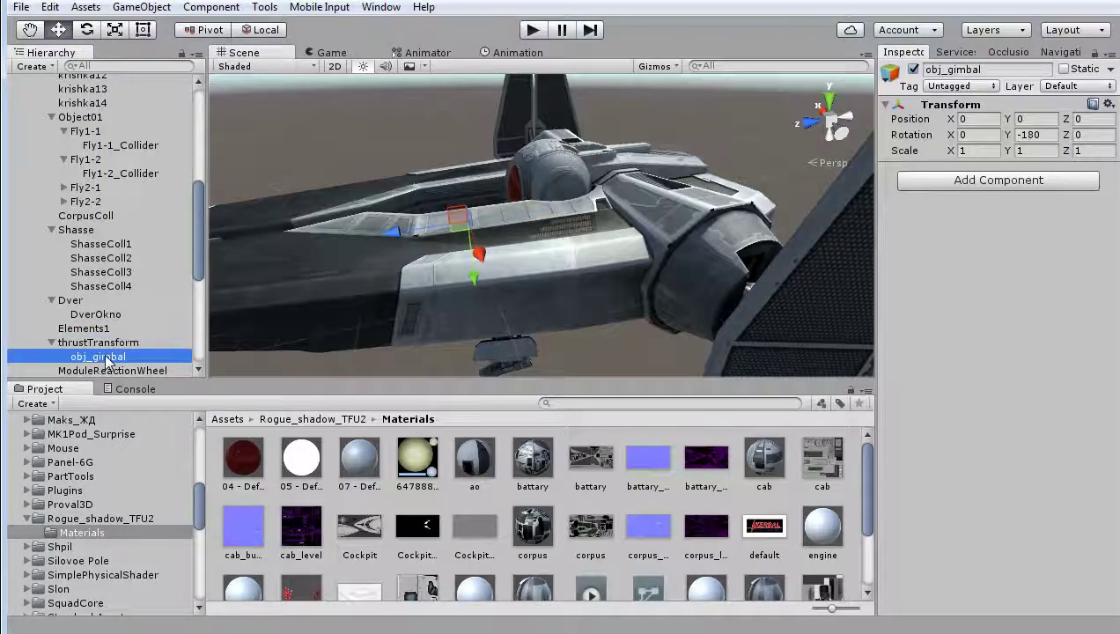
{"action": "scroll", "coordinate": [138, 302], "scroll_direction": "down", "scroll_amount": 3}
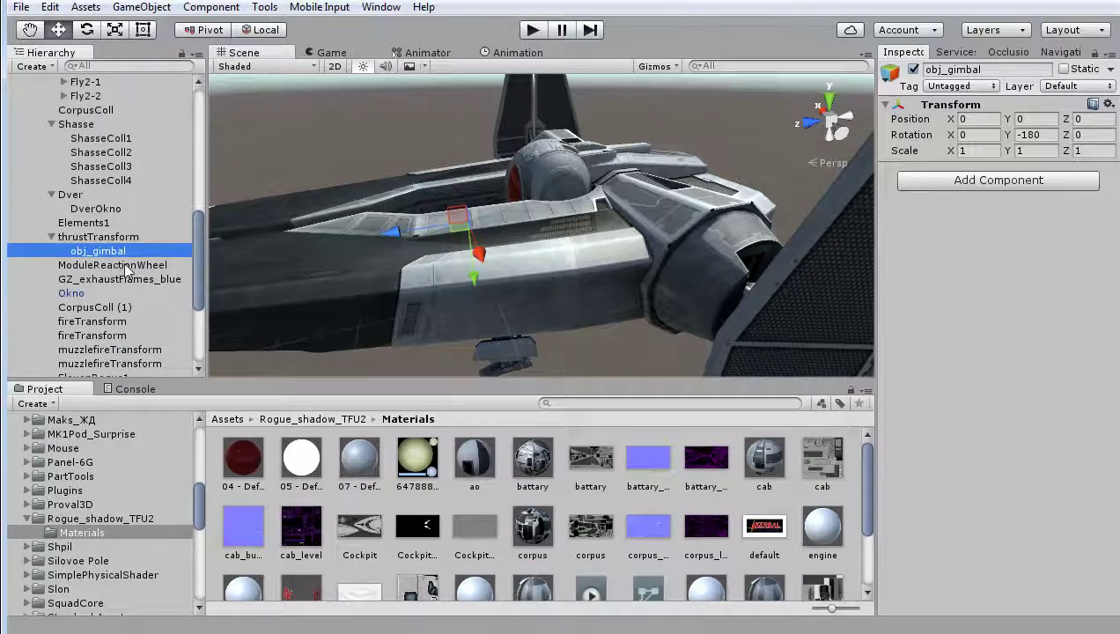
{"action": "left_click", "coordinate": [127, 267]}
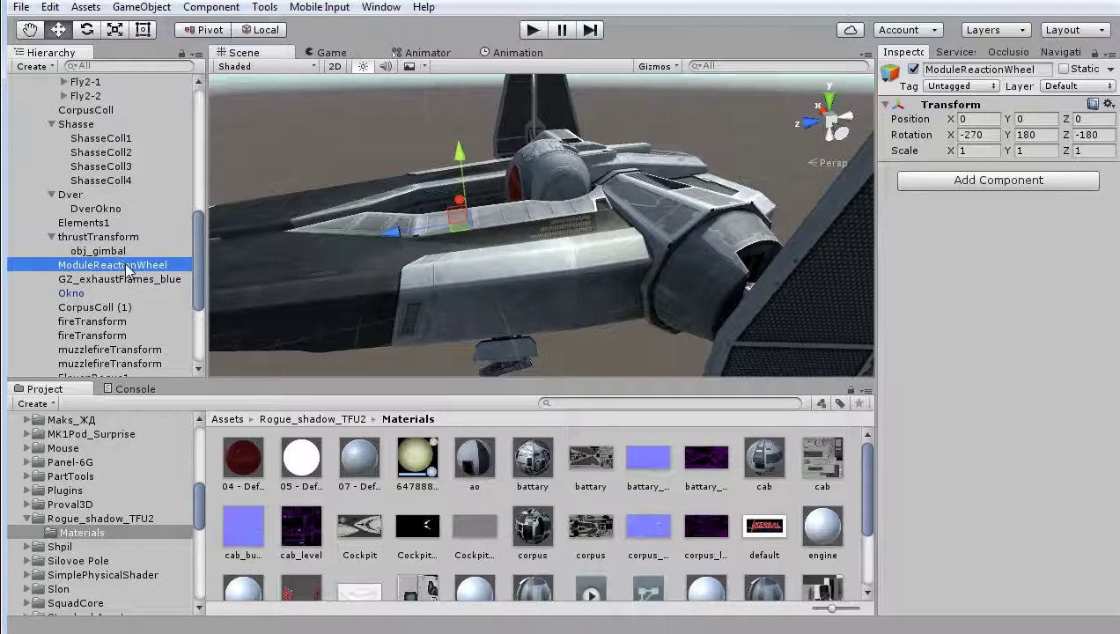
{"action": "scroll", "coordinate": [667, 323], "scroll_direction": "up", "scroll_amount": 3}
Orbit to a close side view of the cockpit and select Rogue_shadow_TFU2-2 to see its components
{"action": "mouse_move", "coordinate": [627, 233]}
{"action": "left_mouse_down", "text": "alt"}
{"action": "mouse_move", "coordinate": [497, 363]}
{"action": "mouse_move", "coordinate": [626, 191]}
{"action": "left_mouse_up", "text": "alt"}
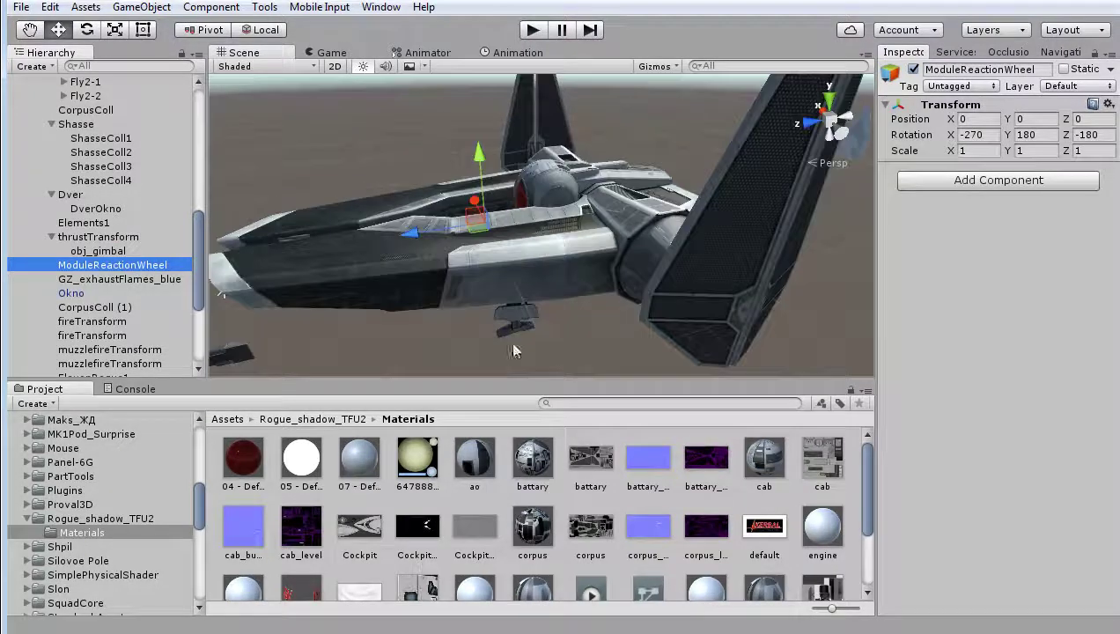
{"action": "mouse_move", "coordinate": [730, 91]}
{"action": "left_mouse_down", "text": "alt"}
{"action": "mouse_move", "coordinate": [559, 274]}
{"action": "mouse_move", "coordinate": [524, 256]}
{"action": "left_mouse_up", "text": "alt"}
{"action": "scroll", "coordinate": [397, 273], "scroll_direction": "down", "scroll_amount": 3}
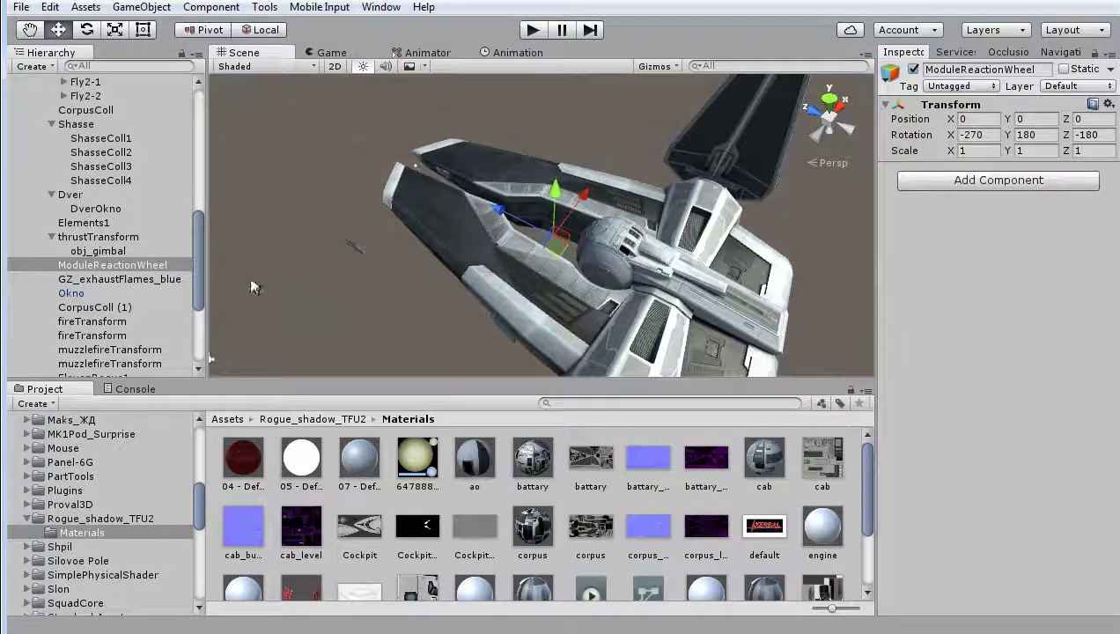
{"action": "left_click_drag", "start_coordinate": [197, 238], "coordinate": [184, 112]}
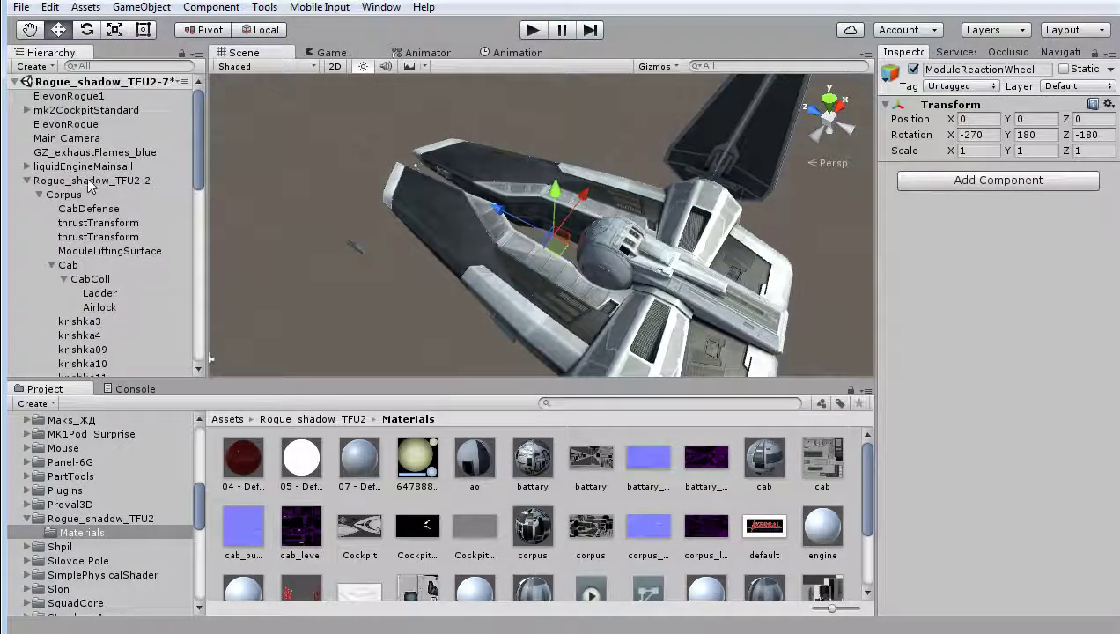
{"action": "left_click", "coordinate": [85, 179]}
{"action": "left_click_drag", "start_coordinate": [197, 132], "coordinate": [200, 313]}
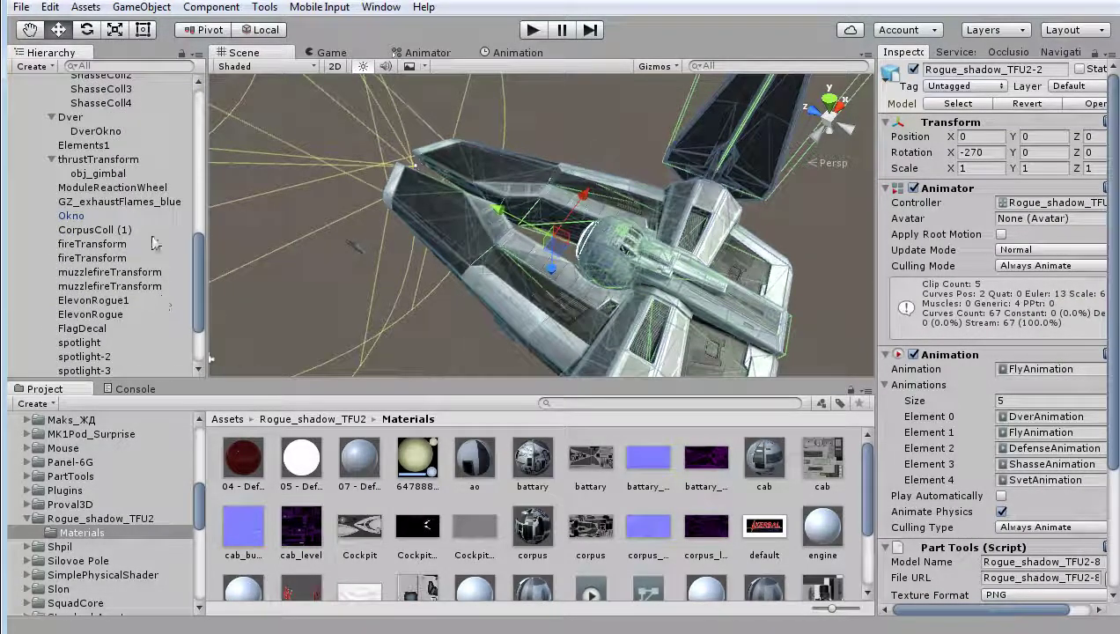
Reselect ModuleReactionWheel, orbit around the central dome, and bring up Rogue_shadow_TFU2-8.cfg
{"action": "left_click", "coordinate": [125, 189]}
{"action": "mouse_move", "coordinate": [264, 279]}
{"action": "left_mouse_down", "text": "alt"}
{"action": "mouse_move", "coordinate": [518, 249]}
{"action": "mouse_move", "coordinate": [547, 210]}
{"action": "mouse_move", "coordinate": [605, 285]}
{"action": "mouse_move", "coordinate": [556, 213]}
{"action": "left_mouse_up", "text": "alt"}
{"action": "scroll", "coordinate": [566, 271], "scroll_direction": "up", "scroll_amount": 2}
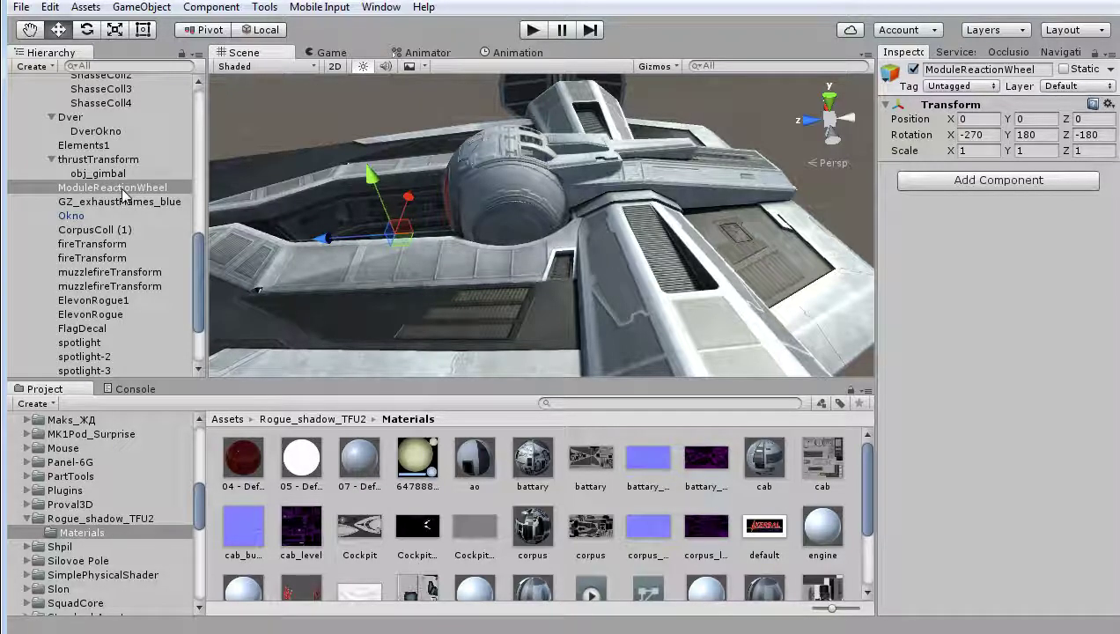
{"action": "left_click_drag", "start_coordinate": [467, 236], "coordinate": [539, 261], "text": "alt"}
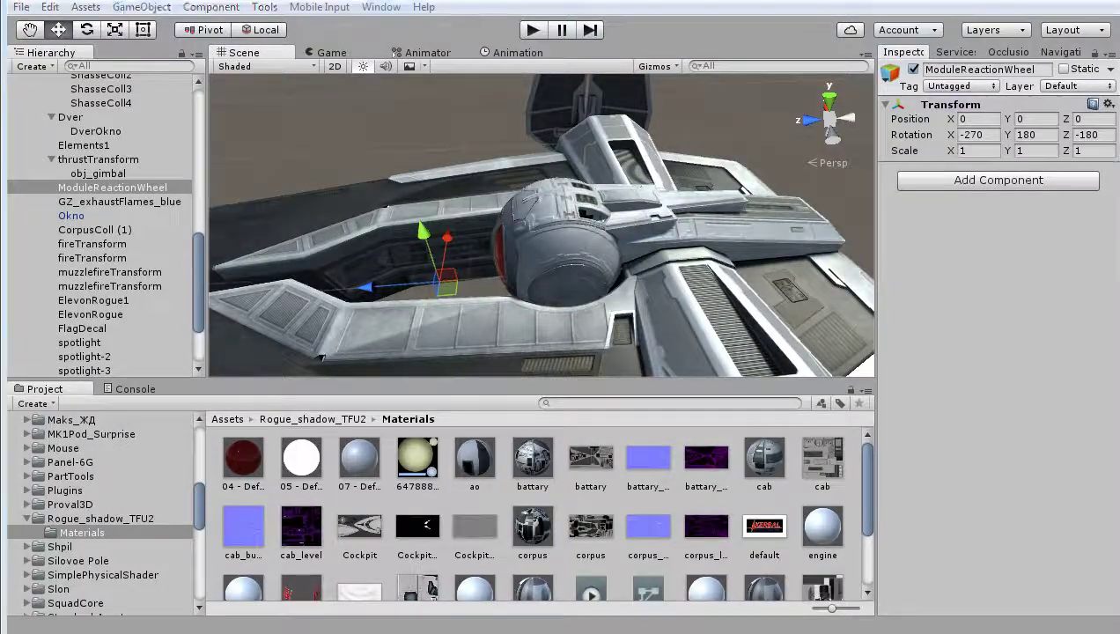
{"action": "key", "text": "alt+Tab"}
Scroll down to the ModuleReactionWheel block in the .cfg and highlight the whole module
{"action": "scroll", "coordinate": [467, 328], "scroll_direction": "up", "scroll_amount": 9}
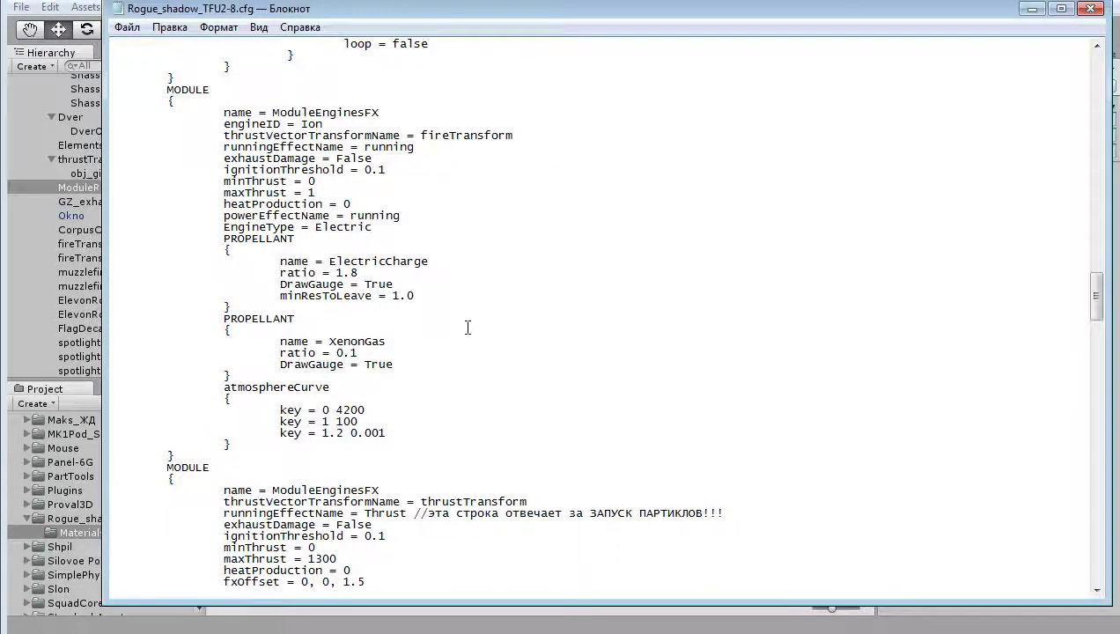
{"action": "scroll", "coordinate": [467, 329], "scroll_direction": "up", "scroll_amount": 1}
{"action": "scroll", "coordinate": [467, 328], "scroll_direction": "up", "scroll_amount": 9}
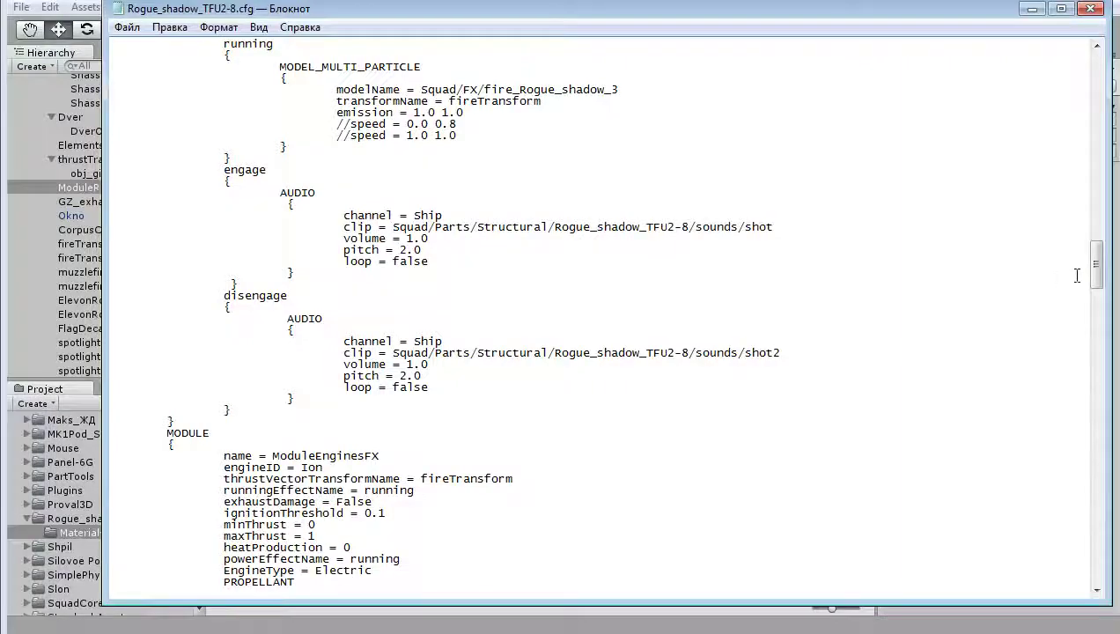
{"action": "left_click_drag", "start_coordinate": [1096, 283], "coordinate": [1098, 88]}
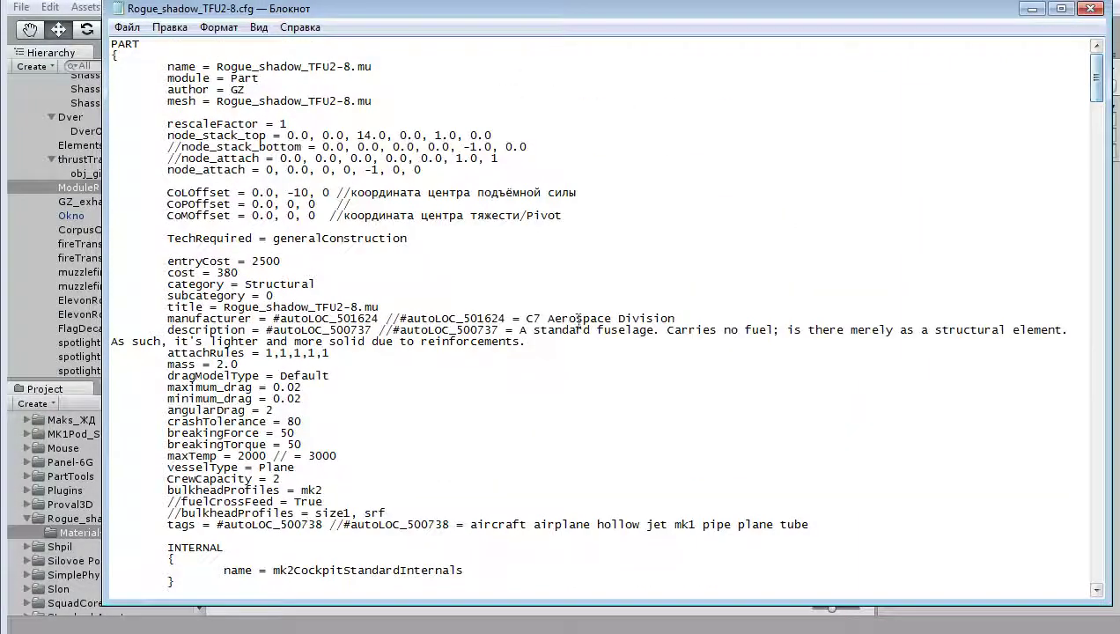
{"action": "scroll", "coordinate": [486, 425], "scroll_direction": "down", "scroll_amount": 3}
{"action": "scroll", "coordinate": [485, 440], "scroll_direction": "down", "scroll_amount": 7}
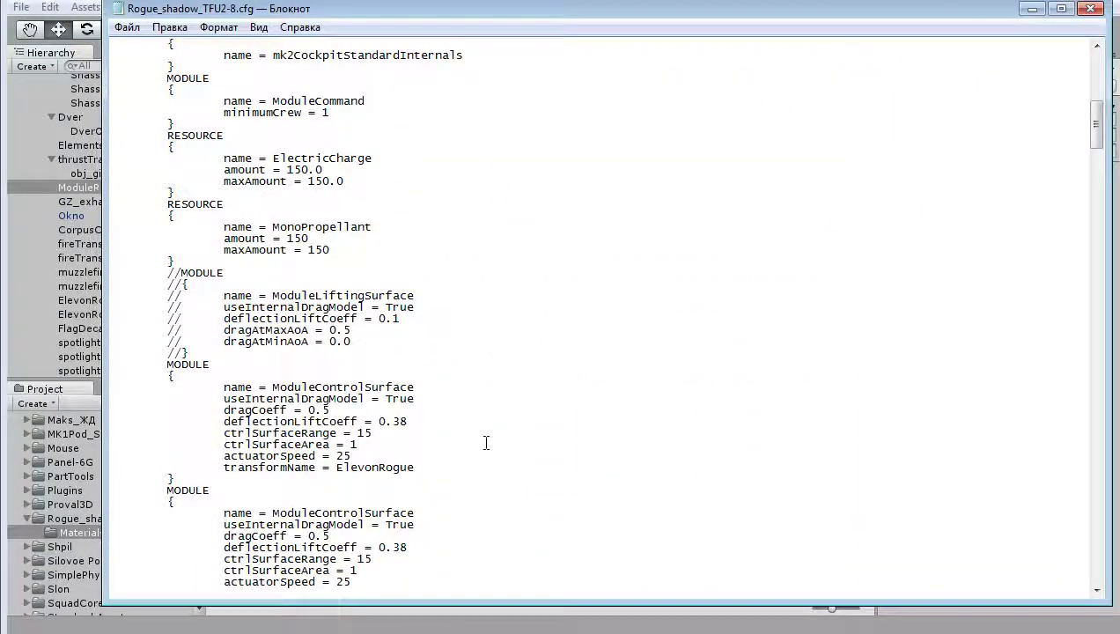
{"action": "scroll", "coordinate": [485, 440], "scroll_direction": "down", "scroll_amount": 5}
{"action": "scroll", "coordinate": [486, 443], "scroll_direction": "down", "scroll_amount": 6}
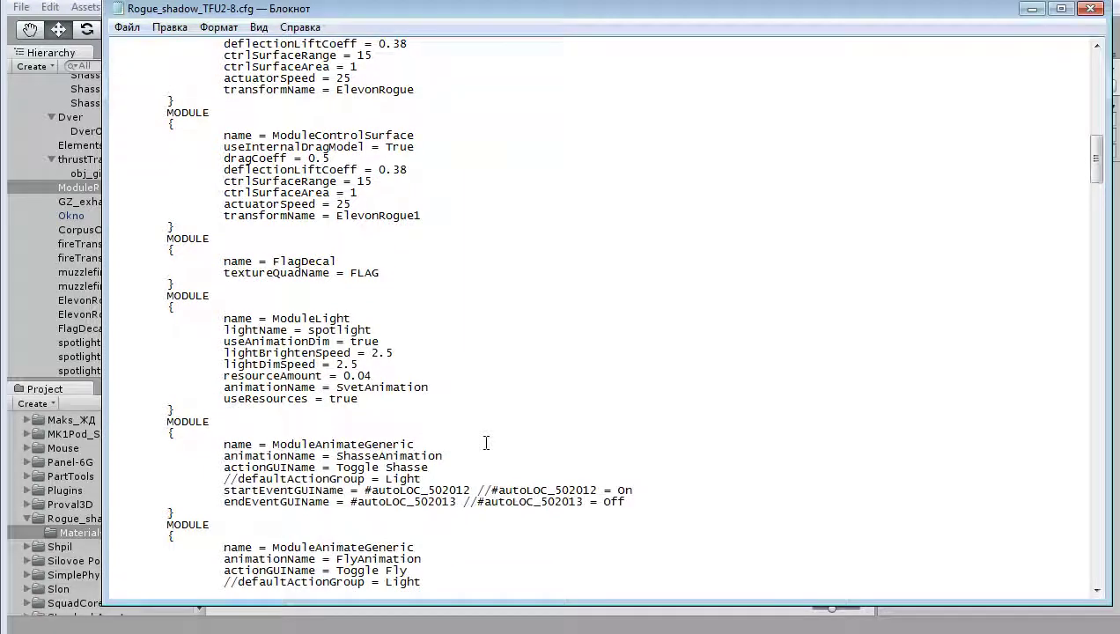
{"action": "scroll", "coordinate": [486, 443], "scroll_direction": "down", "scroll_amount": 4}
{"action": "scroll", "coordinate": [486, 443], "scroll_direction": "down", "scroll_amount": 1}
{"action": "scroll", "coordinate": [485, 443], "scroll_direction": "down", "scroll_amount": 8}
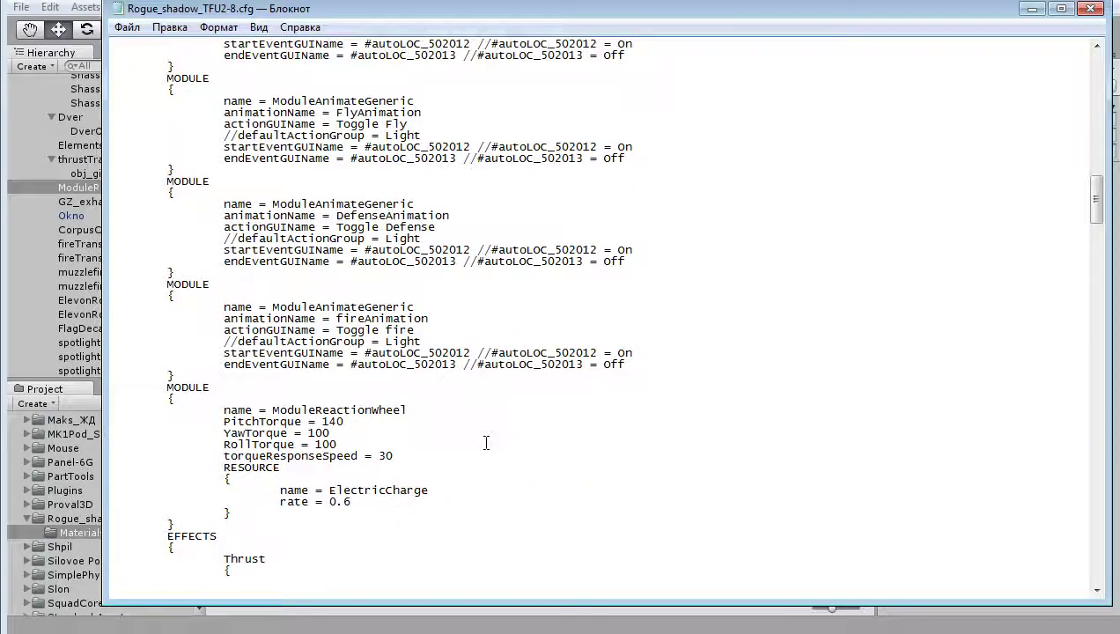
{"action": "scroll", "coordinate": [484, 443], "scroll_direction": "down", "scroll_amount": 4}
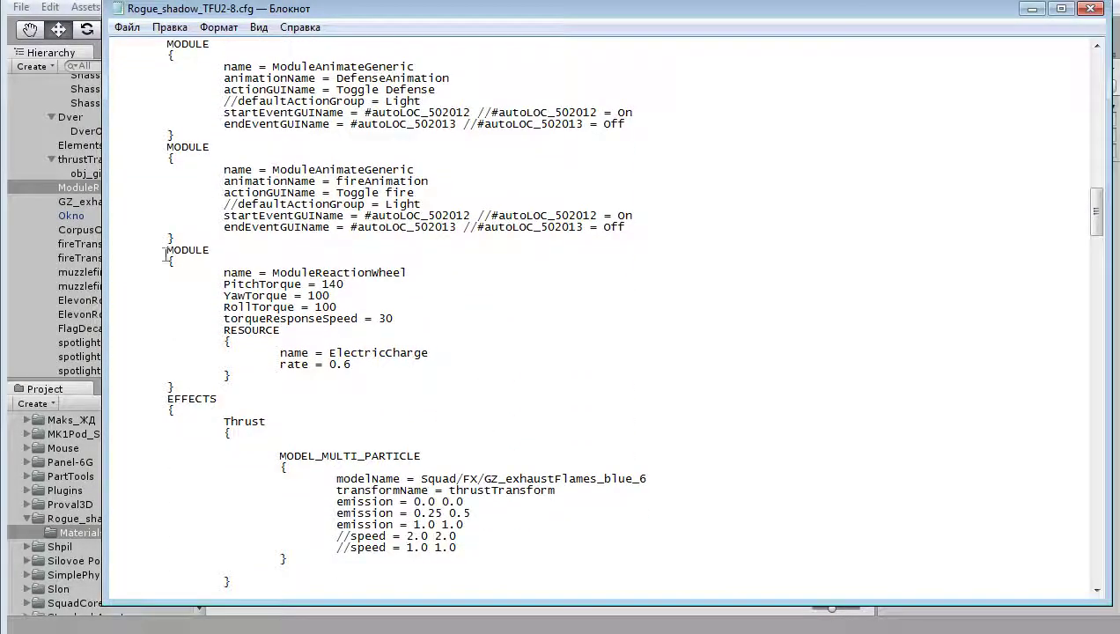
{"action": "left_click_drag", "start_coordinate": [156, 251], "coordinate": [417, 385]}
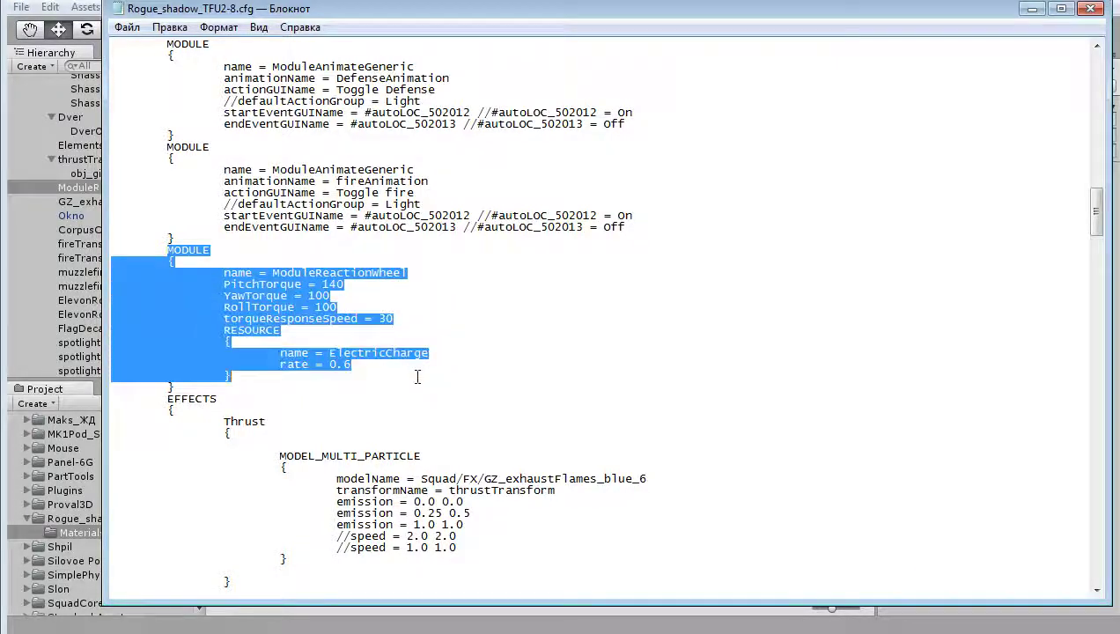
{"action": "left_click", "coordinate": [323, 286]}
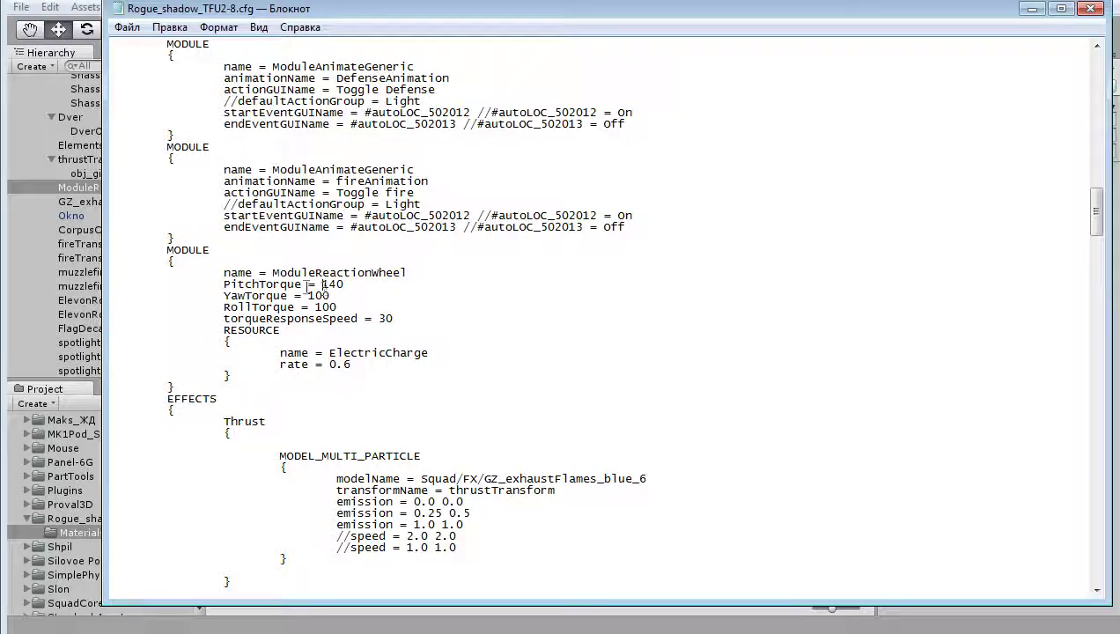
Highlight the pitch, yaw and roll torque lines, then the PitchTorque = 140 line alone
{"action": "left_click_drag", "start_coordinate": [222, 284], "coordinate": [356, 308]}
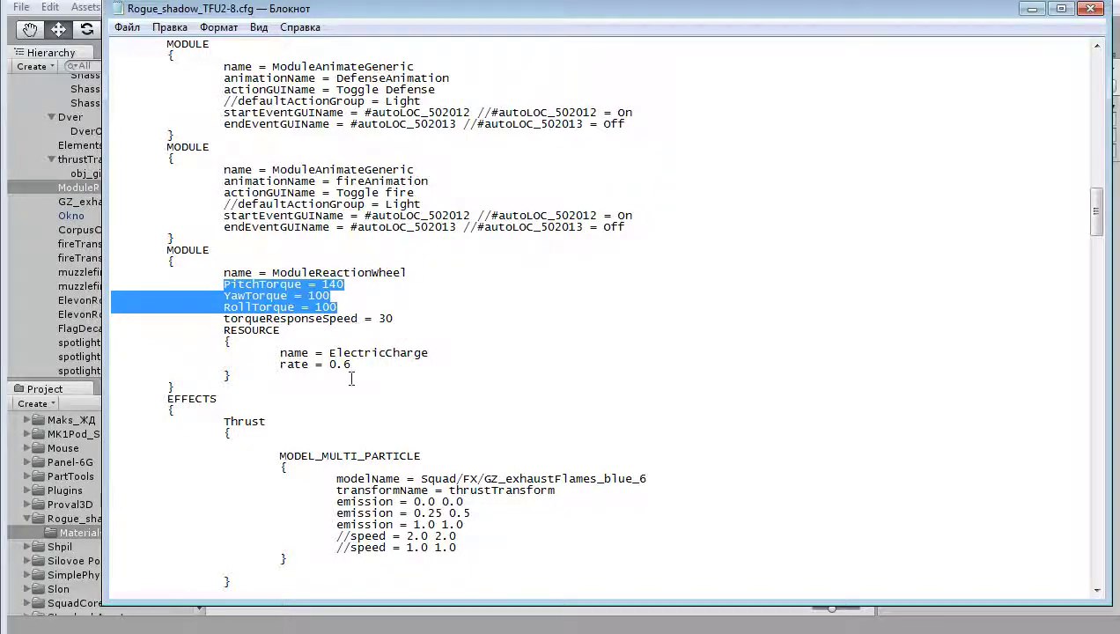
{"action": "left_click", "coordinate": [278, 284]}
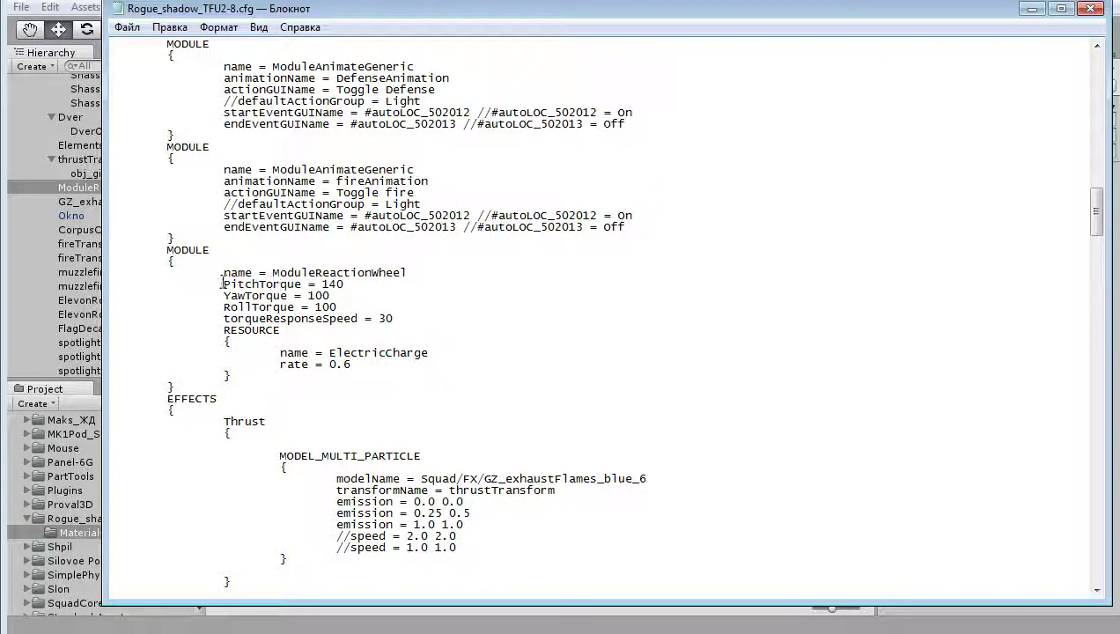
{"action": "left_click_drag", "start_coordinate": [224, 283], "coordinate": [351, 283]}
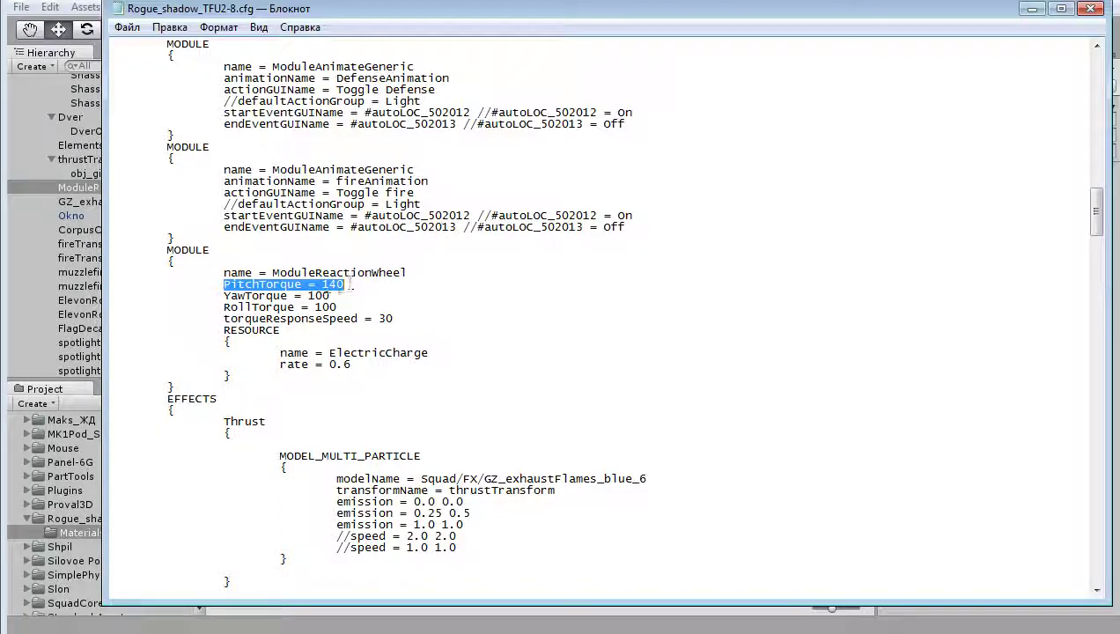
{"action": "left_click", "coordinate": [240, 295]}
{"action": "key", "text": "Down"}
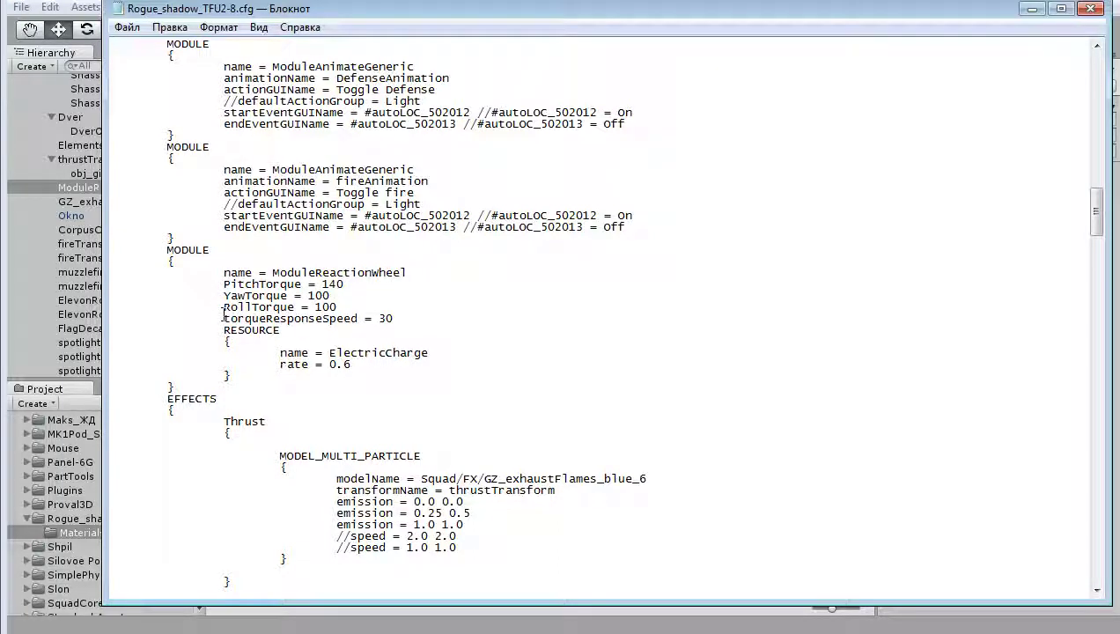
Highlight torqueResponseSpeed 30 and the ElectricCharge RESOURCE block at rate 0.6, then the whole module, and return to Unity
{"action": "mouse_move", "coordinate": [224, 316]}
{"action": "left_mouse_down"}
{"action": "mouse_move", "coordinate": [384, 329]}
{"action": "mouse_move", "coordinate": [397, 321]}
{"action": "left_mouse_up"}
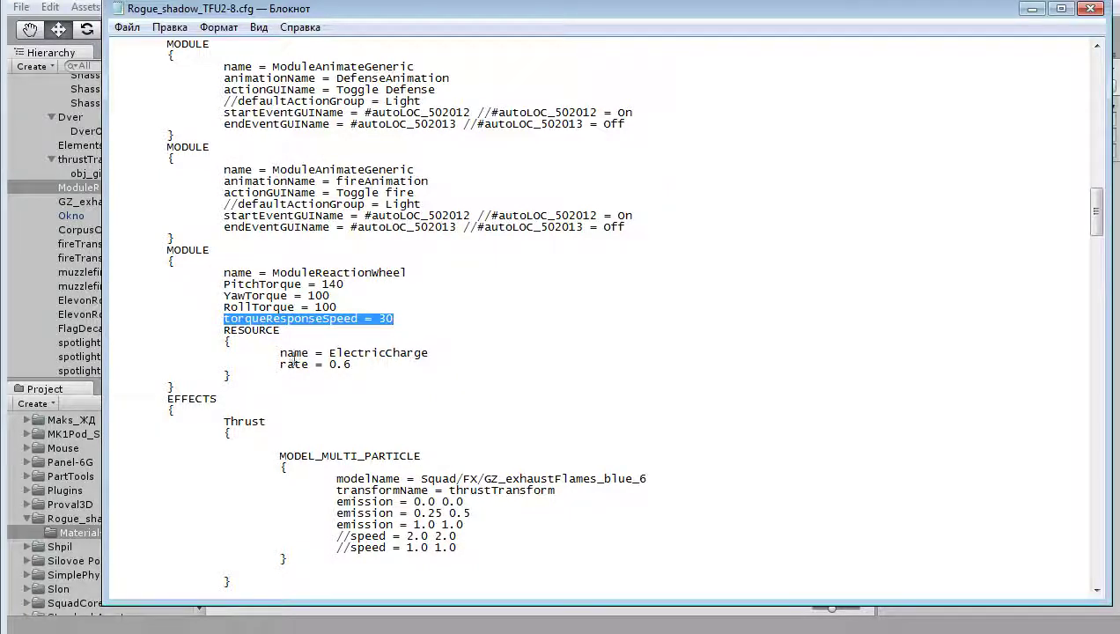
{"action": "mouse_move", "coordinate": [225, 331]}
{"action": "left_mouse_down"}
{"action": "mouse_move", "coordinate": [351, 364]}
{"action": "mouse_move", "coordinate": [353, 375]}
{"action": "left_mouse_up"}
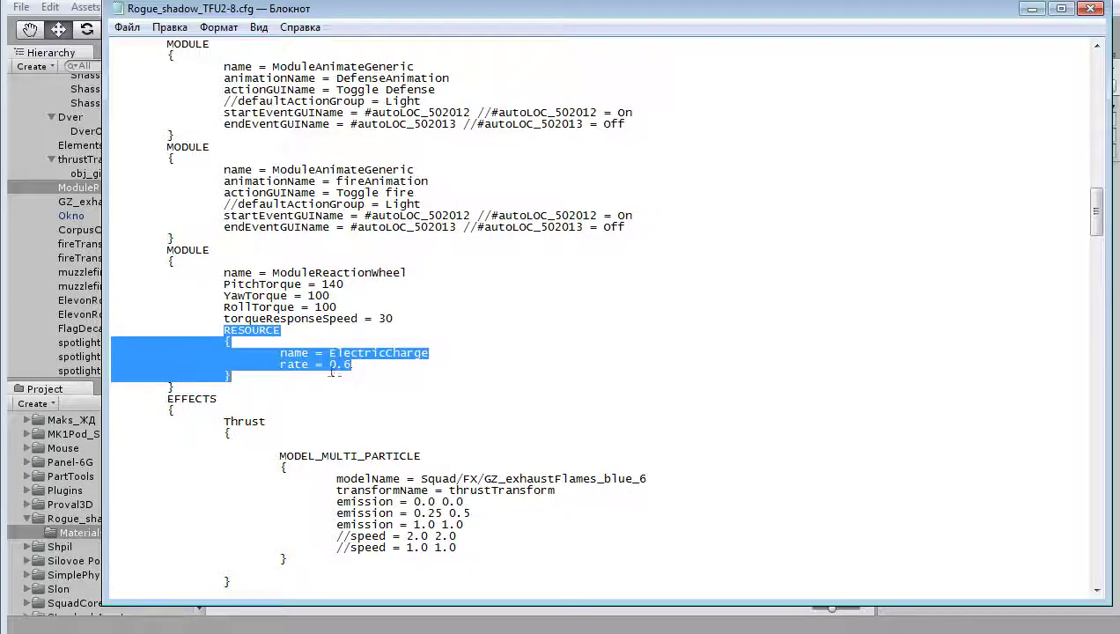
{"action": "left_click", "coordinate": [327, 365]}
{"action": "scroll", "coordinate": [339, 387], "scroll_direction": "up", "scroll_amount": 3}
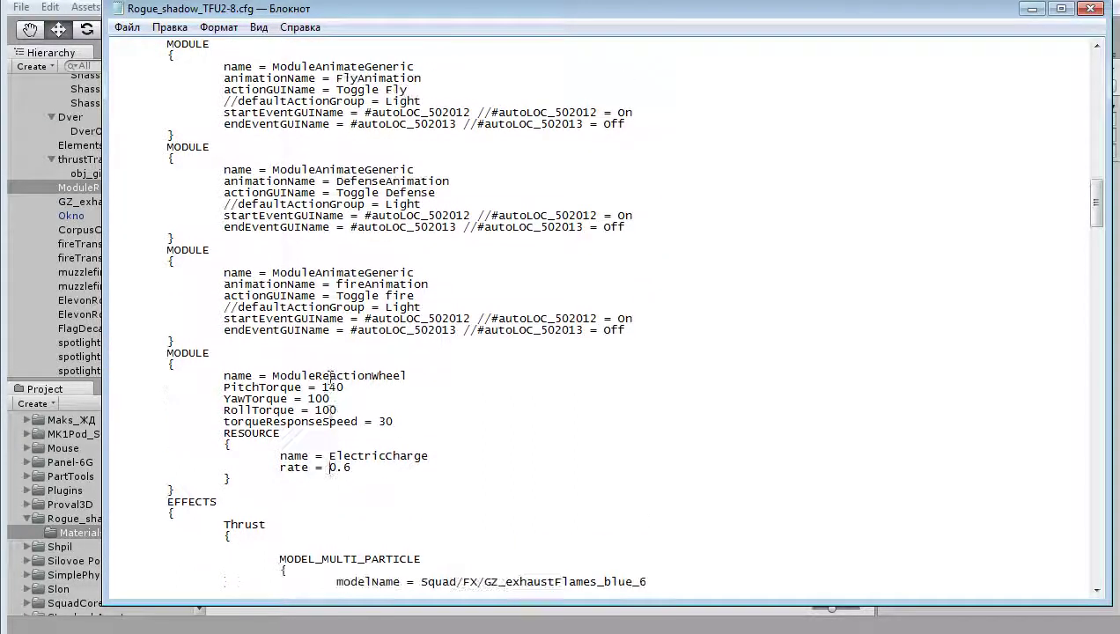
{"action": "scroll", "coordinate": [343, 404], "scroll_direction": "down", "scroll_amount": 2}
{"action": "scroll", "coordinate": [342, 404], "scroll_direction": "down", "scroll_amount": 1}
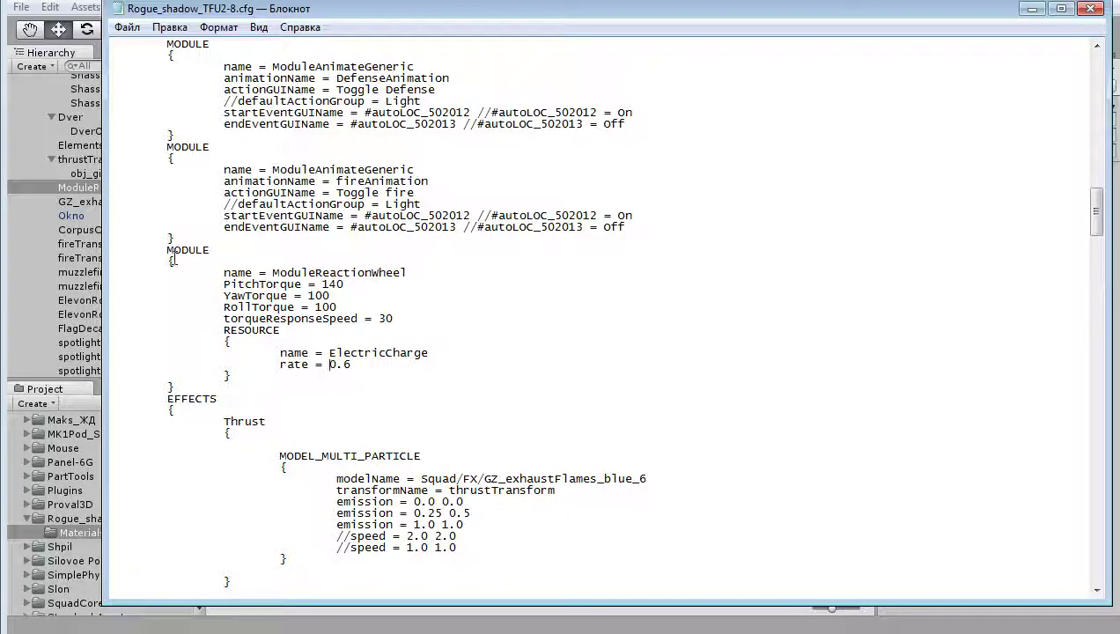
{"action": "left_click_drag", "start_coordinate": [167, 250], "coordinate": [435, 388]}
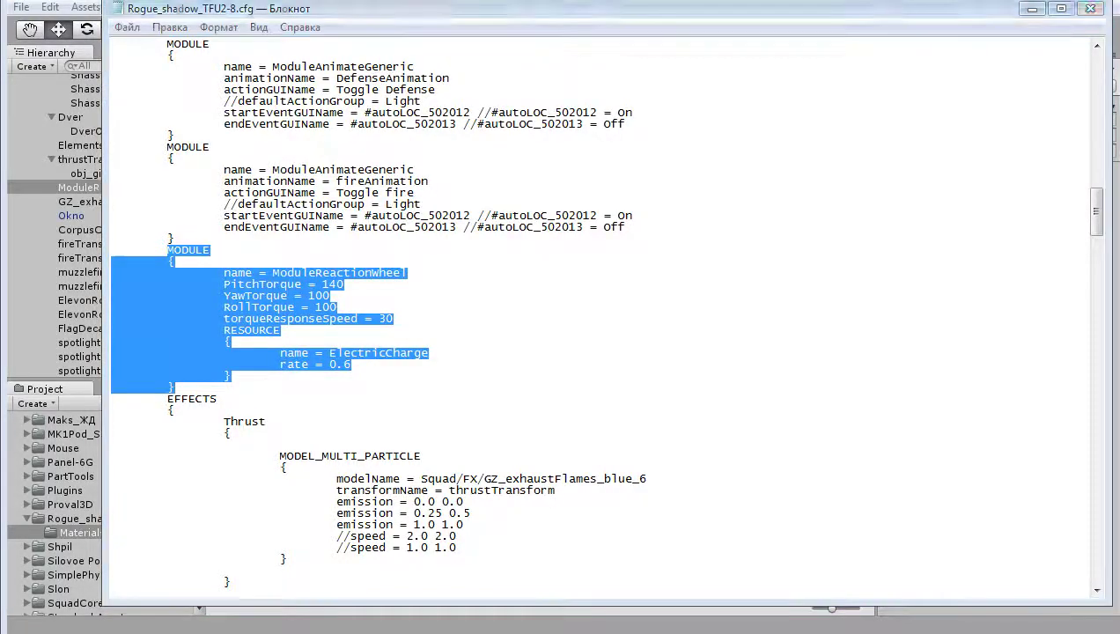
{"action": "key", "text": "alt+Tab"}
Select ModuleReactionWheel in the Hierarchy and frame it, then pan and orbit over the wing beside the dome
{"action": "scroll", "coordinate": [419, 259], "scroll_direction": "down", "scroll_amount": 5}
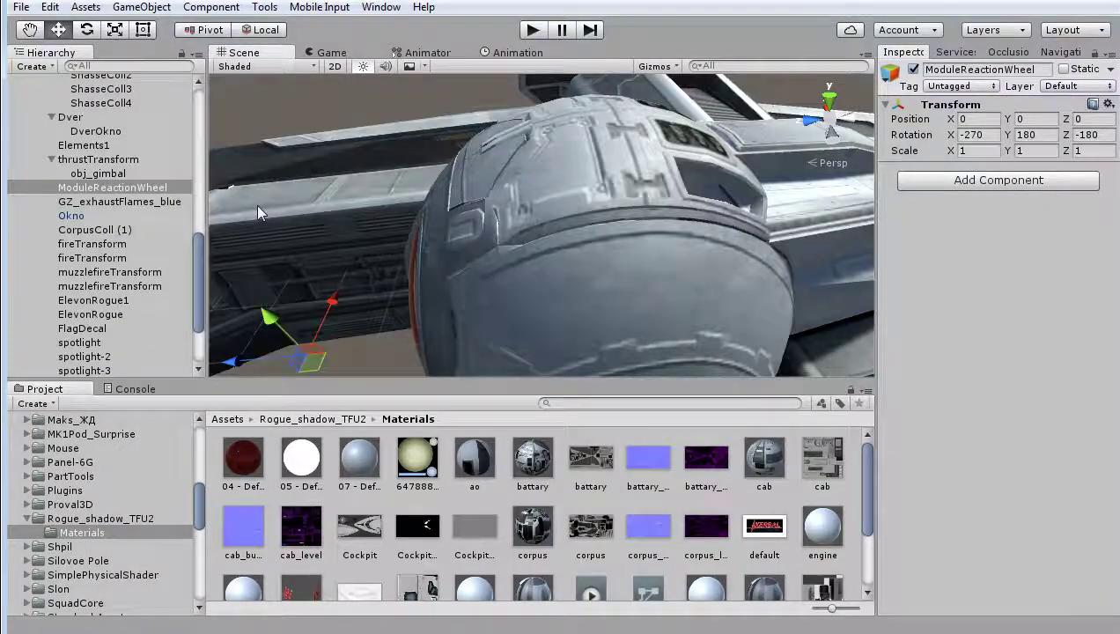
{"action": "left_click", "coordinate": [158, 177]}
{"action": "left_click", "coordinate": [140, 189]}
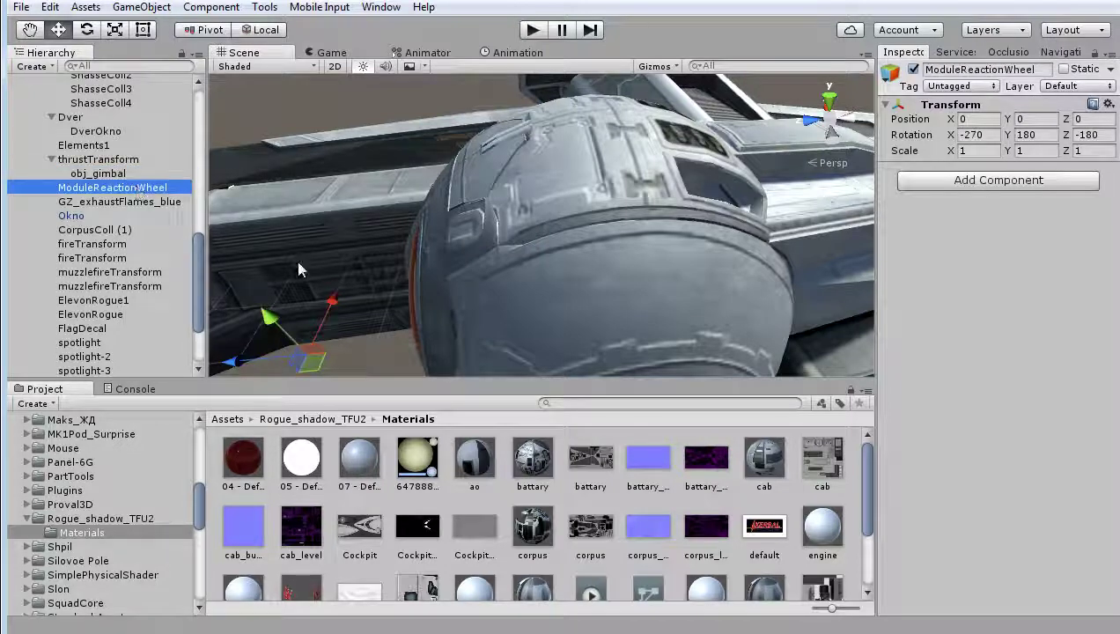
{"action": "key", "text": "f"}
{"action": "scroll", "coordinate": [384, 312], "scroll_direction": "up", "scroll_amount": 3}
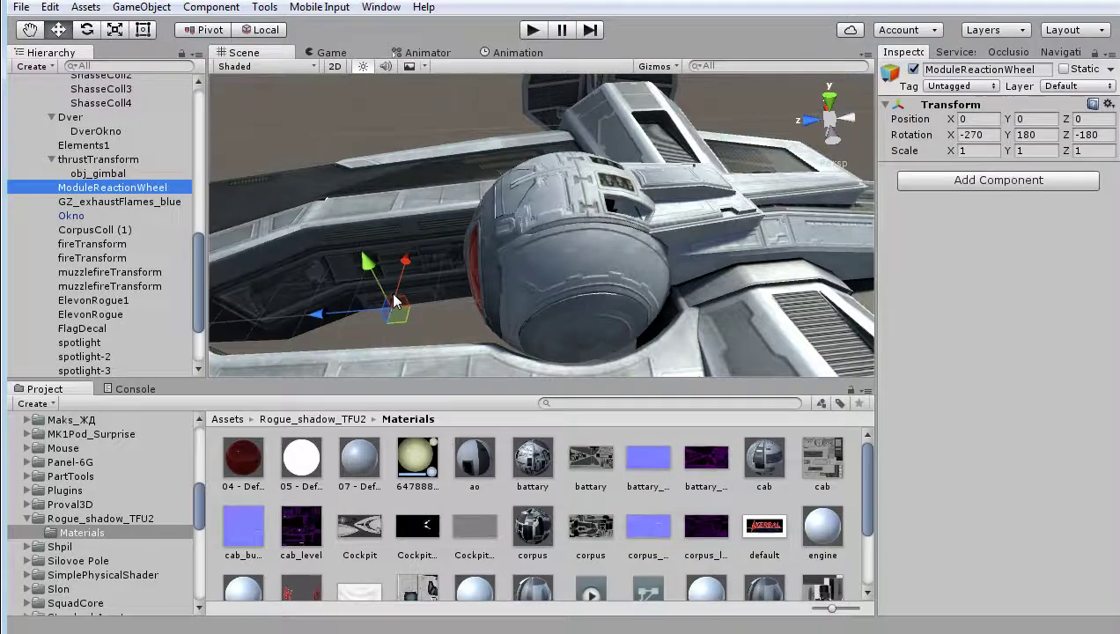
{"action": "middle_click_drag", "start_coordinate": [398, 341], "coordinate": [425, 272]}
{"action": "mouse_move", "coordinate": [426, 271]}
{"action": "left_mouse_down", "text": "alt"}
{"action": "mouse_move", "coordinate": [617, 179]}
{"action": "mouse_move", "coordinate": [621, 212]}
{"action": "left_mouse_up", "text": "alt"}
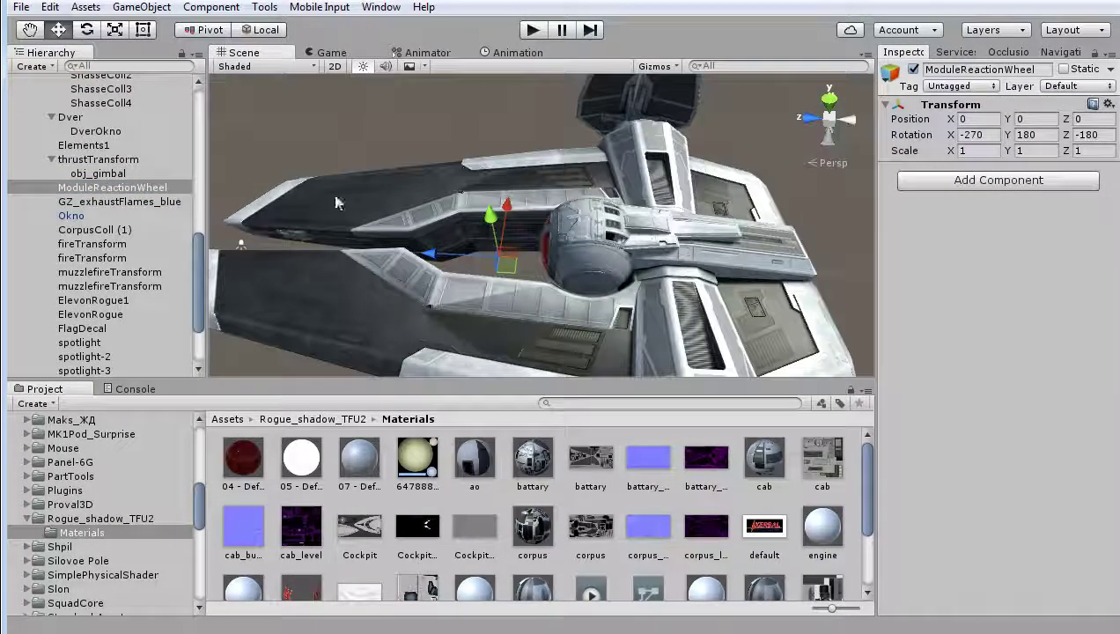
Reselect and frame ModuleReactionWheel, then pan toward the cockpit and zoom out to the whole ship and wings
{"action": "left_click", "coordinate": [121, 202]}
{"action": "left_click", "coordinate": [117, 189]}
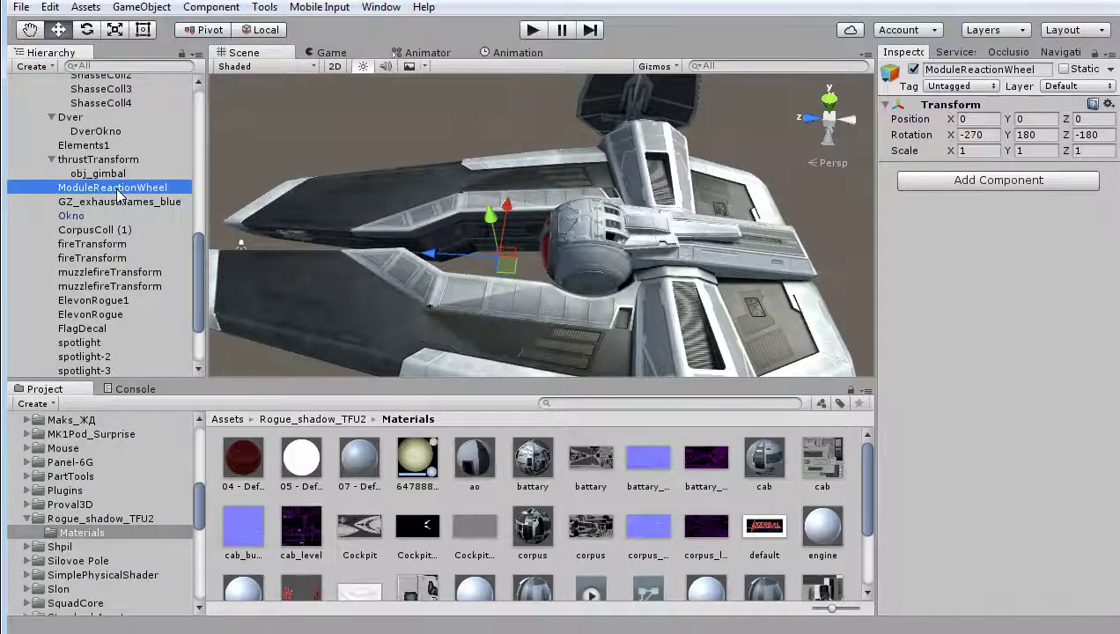
{"action": "double_click", "coordinate": [117, 189]}
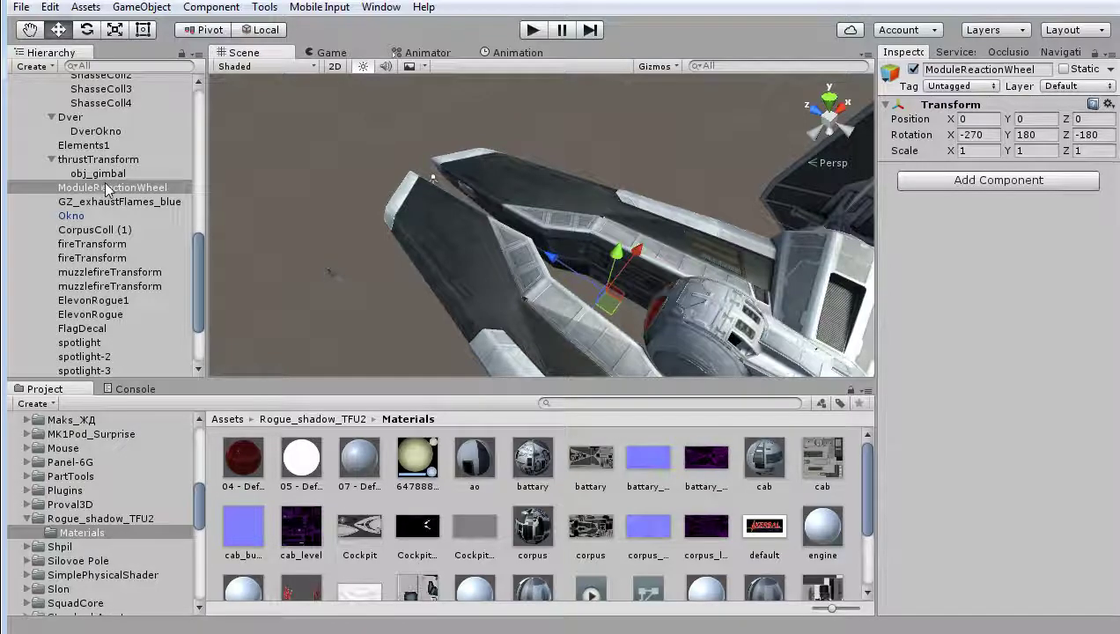
{"action": "scroll", "coordinate": [667, 288], "scroll_direction": "up", "scroll_amount": 3}
{"action": "middle_click_drag", "start_coordinate": [667, 288], "coordinate": [623, 262]}
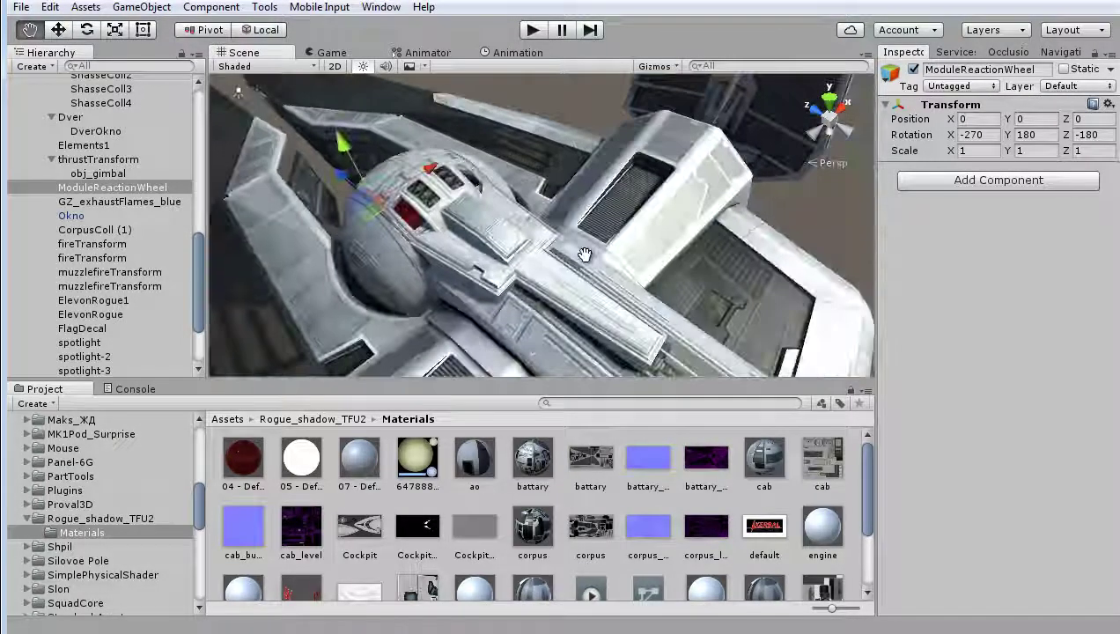
{"action": "scroll", "coordinate": [591, 245], "scroll_direction": "up", "scroll_amount": 3}
{"action": "scroll", "coordinate": [650, 202], "scroll_direction": "up", "scroll_amount": 3}
{"action": "scroll", "coordinate": [650, 202], "scroll_direction": "down", "scroll_amount": 2}
{"action": "scroll", "coordinate": [608, 255], "scroll_direction": "down", "scroll_amount": 2}
{"action": "scroll", "coordinate": [596, 269], "scroll_direction": "down", "scroll_amount": 2}
{"action": "scroll", "coordinate": [598, 277], "scroll_direction": "down", "scroll_amount": 2}
{"action": "mouse_move", "coordinate": [596, 278]}
{"action": "left_mouse_down", "text": "alt"}
{"action": "mouse_move", "coordinate": [569, 297]}
{"action": "mouse_move", "coordinate": [560, 287]}
{"action": "mouse_move", "coordinate": [532, 187]}
{"action": "left_mouse_up", "text": "alt"}
{"action": "scroll", "coordinate": [579, 309], "scroll_direction": "down", "scroll_amount": 4}
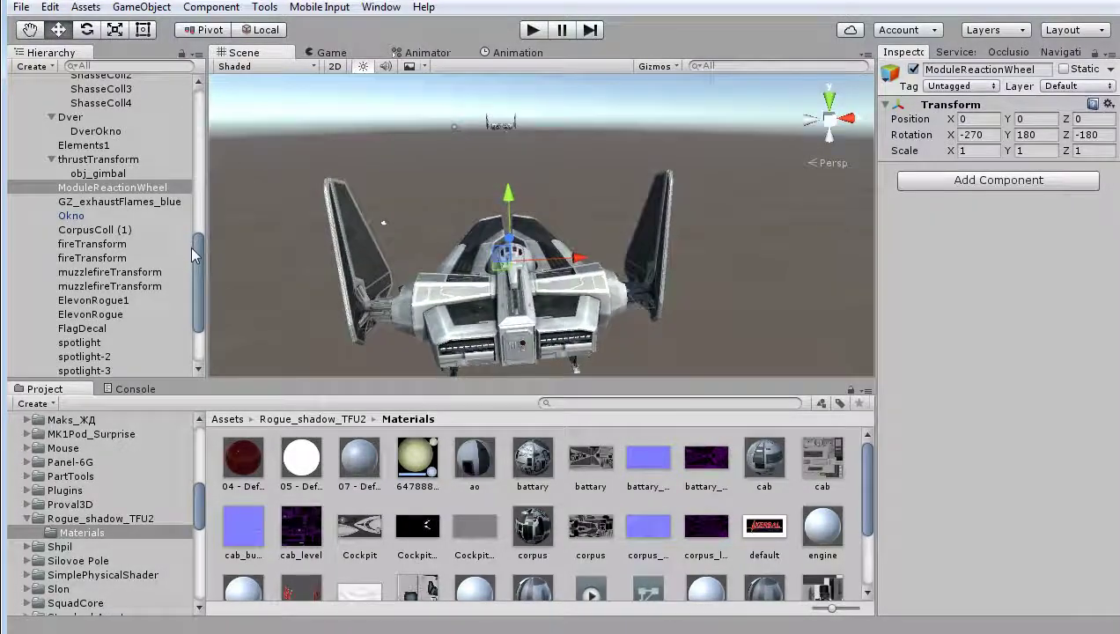
{"action": "left_click_drag", "start_coordinate": [197, 269], "coordinate": [197, 118]}
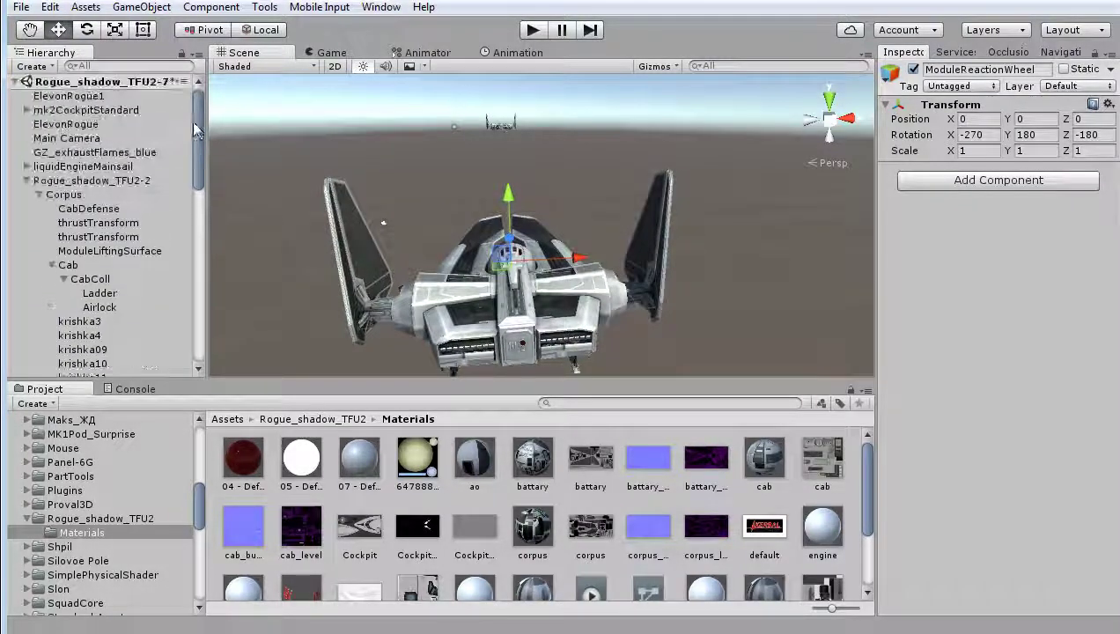
{"action": "left_click", "coordinate": [95, 183]}
{"action": "key", "text": "f"}
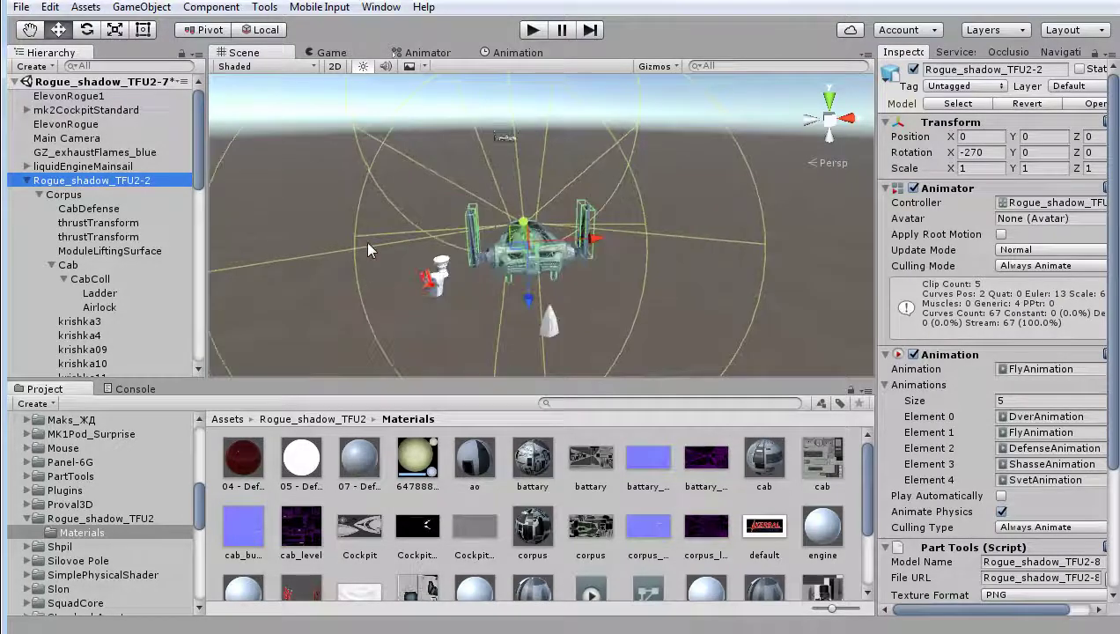
{"action": "left_click_drag", "start_coordinate": [368, 249], "coordinate": [403, 268], "text": "alt"}
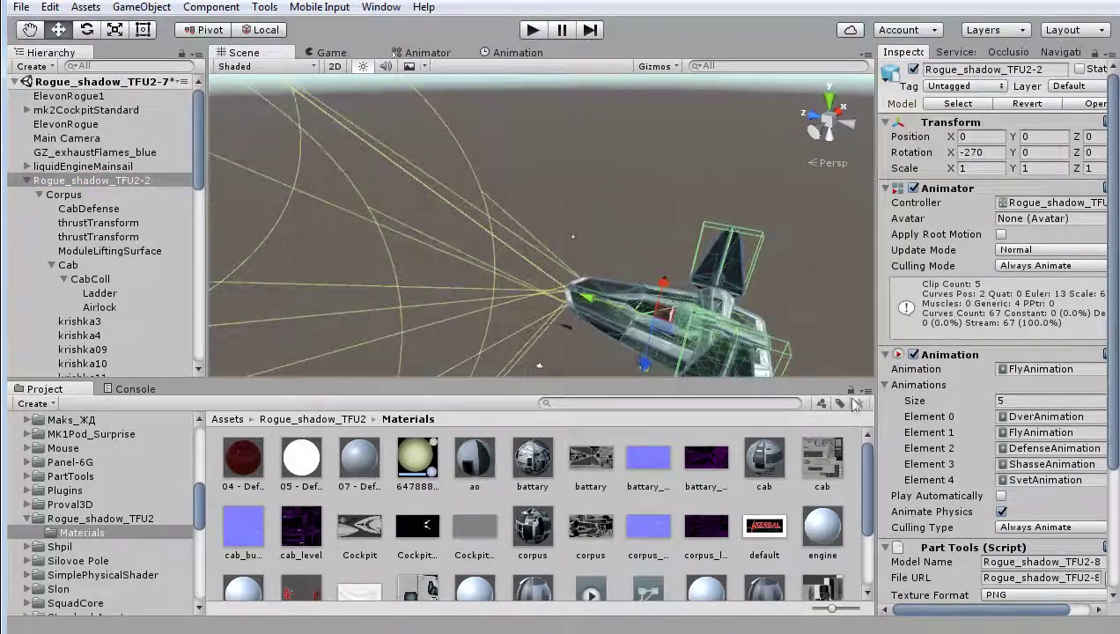
{"action": "scroll", "coordinate": [576, 322], "scroll_direction": "up", "scroll_amount": 4}
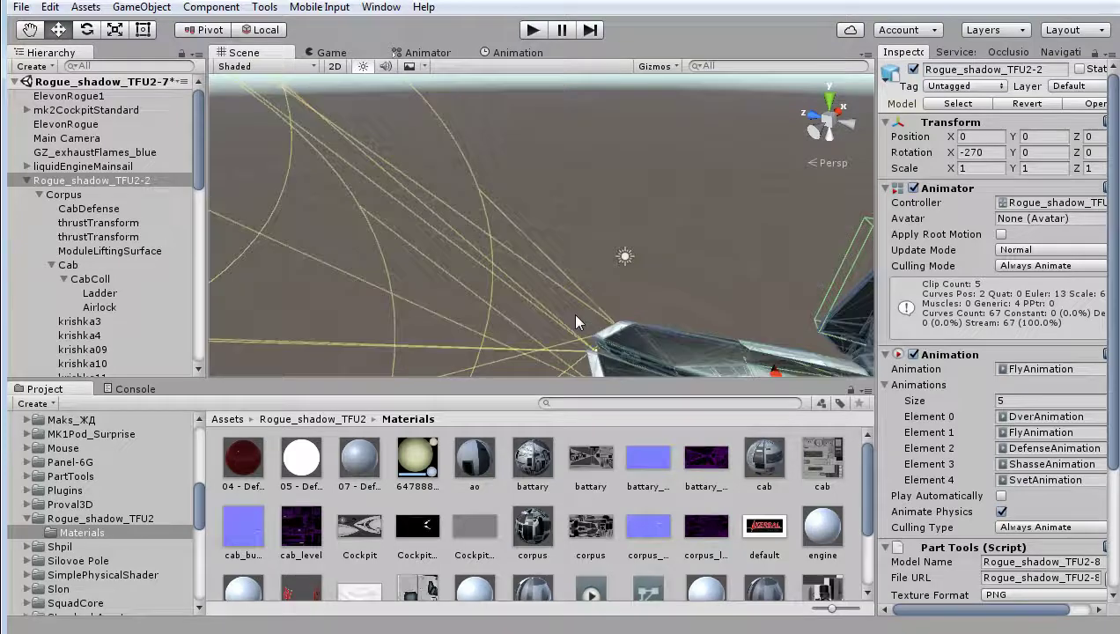
{"action": "left_click_drag", "start_coordinate": [634, 298], "coordinate": [586, 273], "text": "alt"}
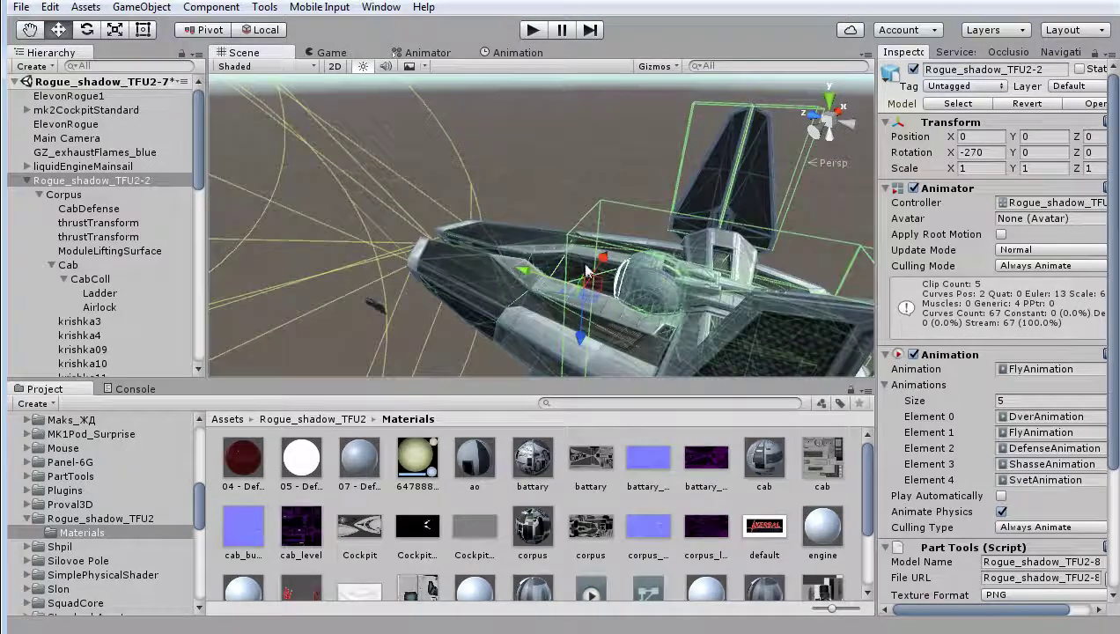
{"action": "mouse_move", "coordinate": [586, 273]}
{"action": "left_mouse_down", "text": "alt"}
{"action": "mouse_move", "coordinate": [605, 318]}
{"action": "mouse_move", "coordinate": [585, 284]}
{"action": "left_mouse_up", "text": "alt"}
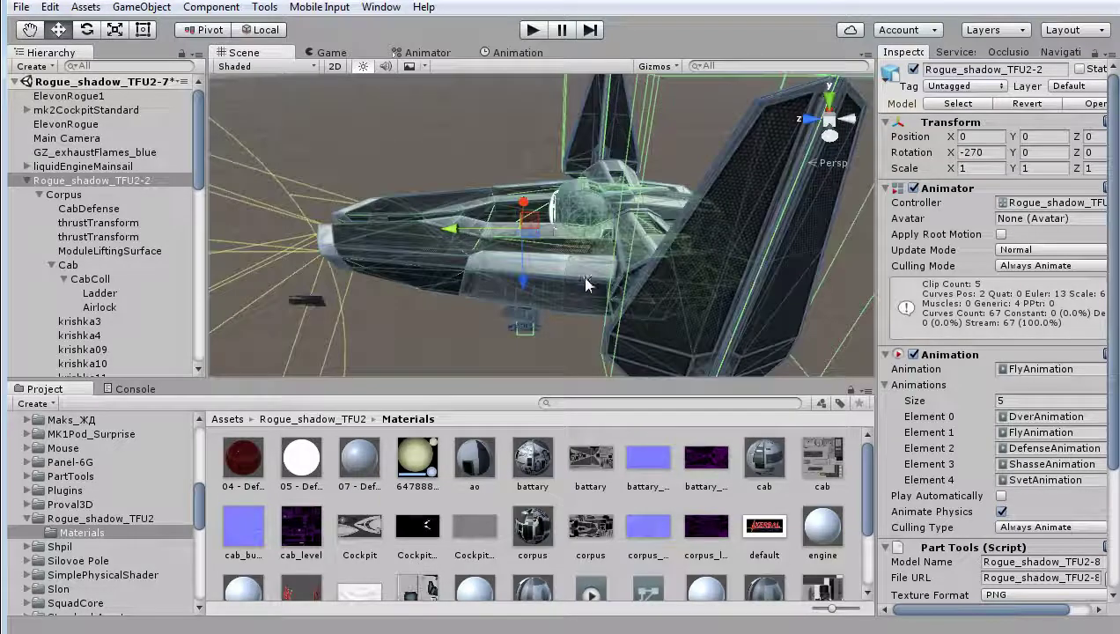
{"action": "scroll", "coordinate": [543, 244], "scroll_direction": "up", "scroll_amount": 2}
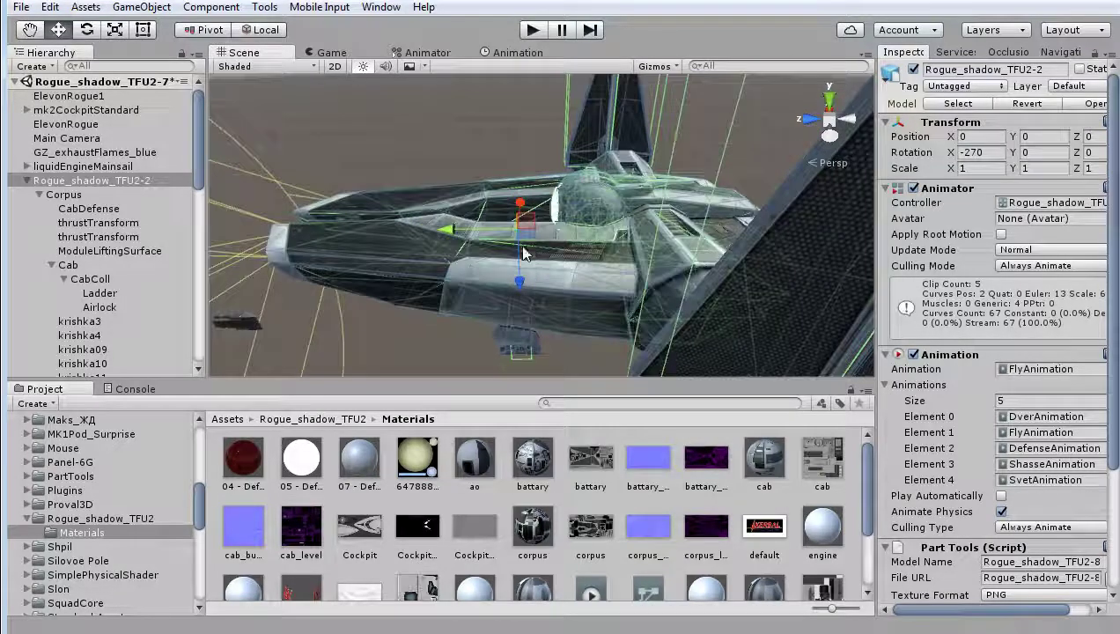
{"action": "left_click_drag", "start_coordinate": [455, 248], "coordinate": [647, 257], "text": "alt"}
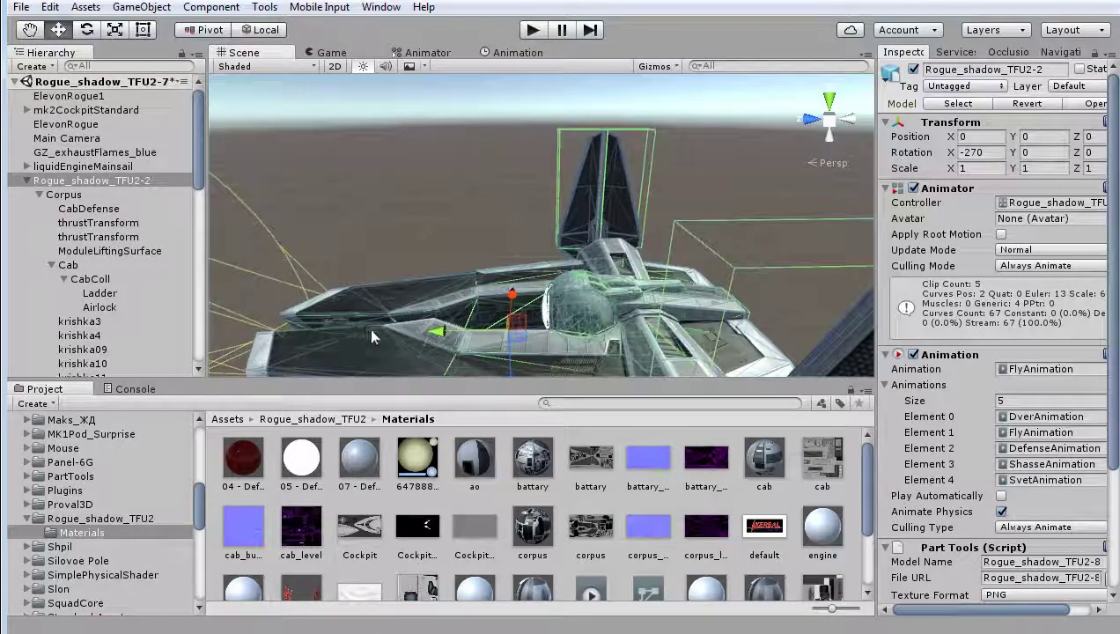
{"action": "mouse_move", "coordinate": [387, 331]}
{"action": "left_mouse_down", "text": "alt"}
{"action": "mouse_move", "coordinate": [418, 290]}
{"action": "mouse_move", "coordinate": [592, 253]}
{"action": "left_mouse_up", "text": "alt"}
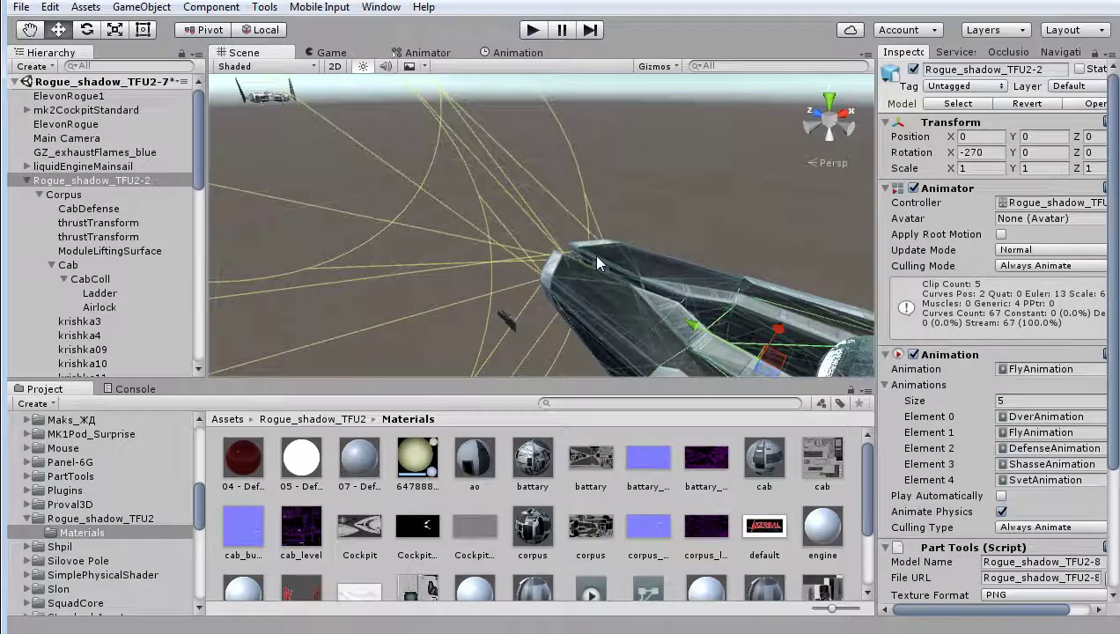
{"action": "middle_click_drag", "start_coordinate": [592, 253], "coordinate": [514, 234]}
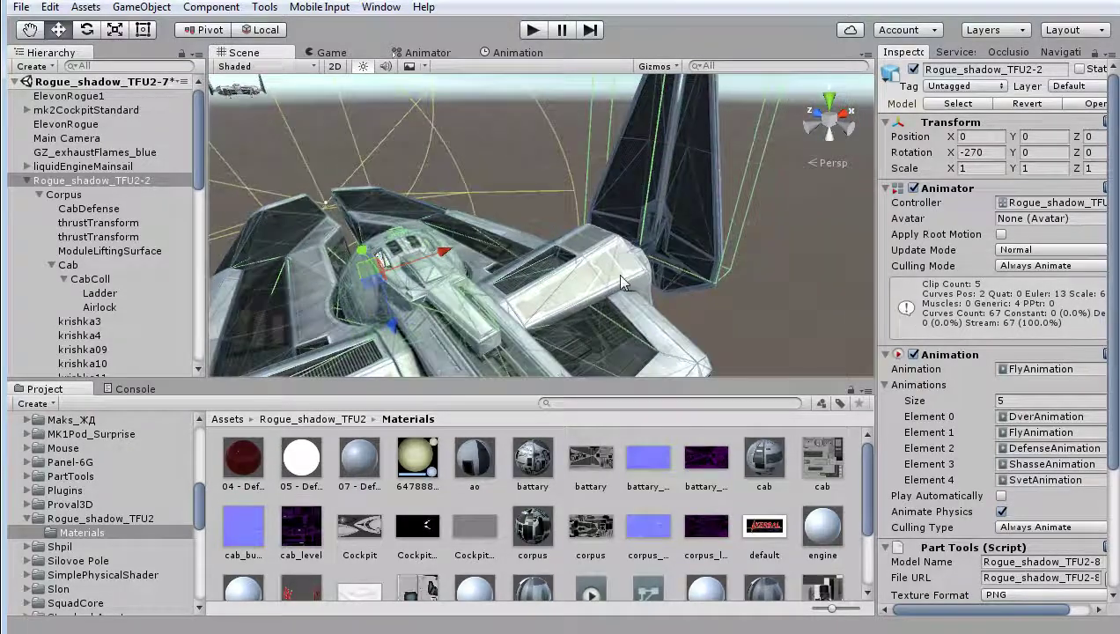
{"action": "scroll", "coordinate": [617, 273], "scroll_direction": "down", "scroll_amount": 3}
{"action": "scroll", "coordinate": [592, 261], "scroll_direction": "down", "scroll_amount": 3}
{"action": "scroll", "coordinate": [573, 351], "scroll_direction": "down", "scroll_amount": 2}
{"action": "scroll", "coordinate": [572, 350], "scroll_direction": "up", "scroll_amount": 4}
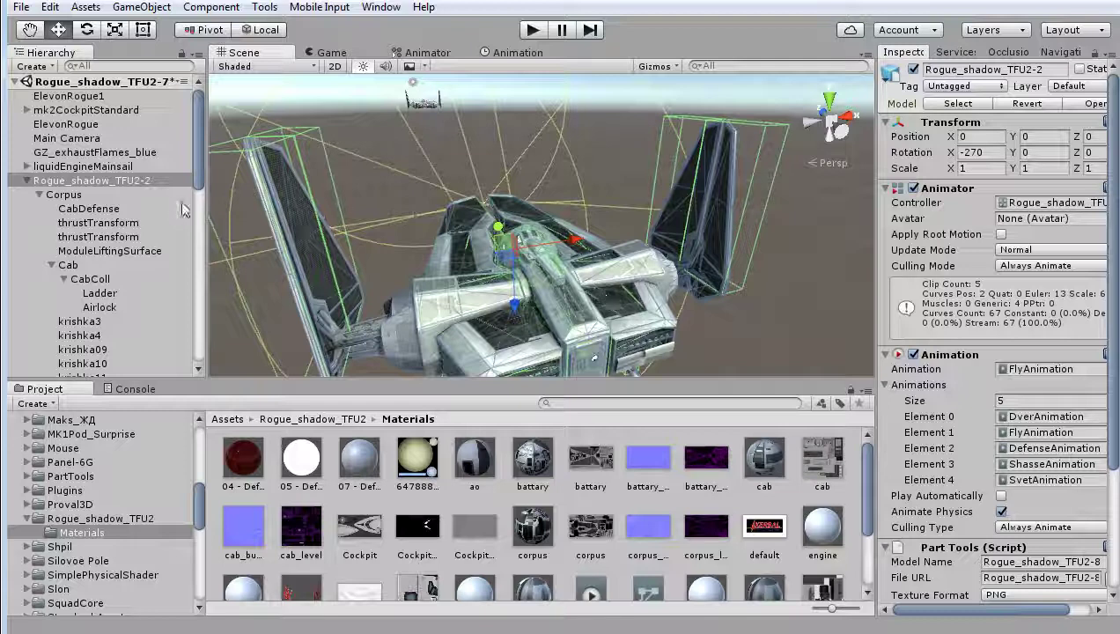
{"action": "left_click_drag", "start_coordinate": [198, 147], "coordinate": [191, 272]}
{"action": "left_click", "coordinate": [149, 247]}
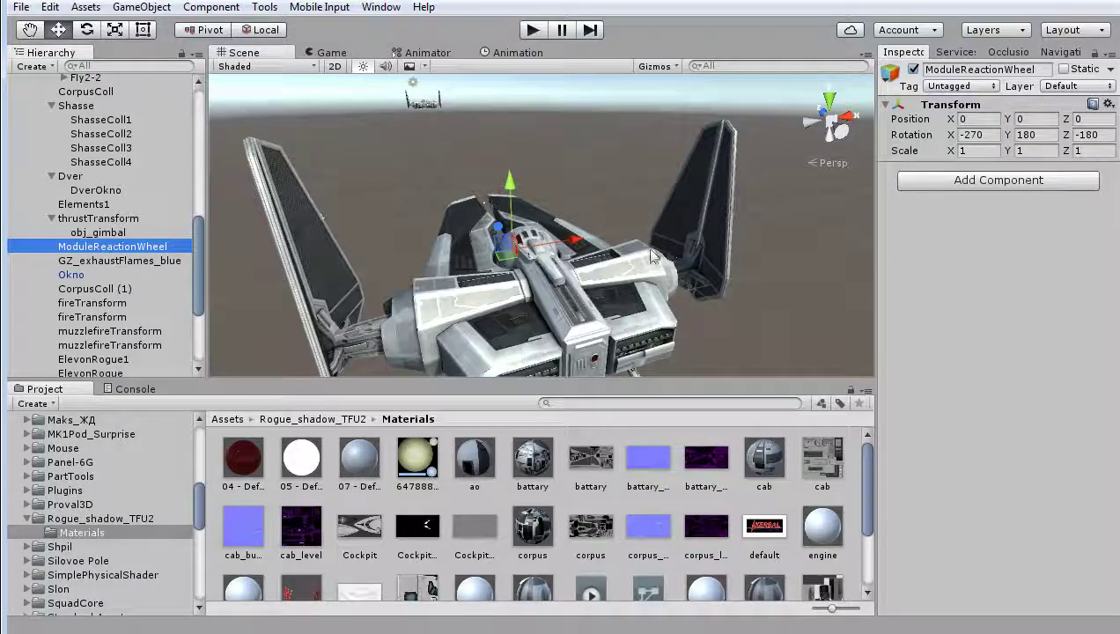
{"action": "scroll", "coordinate": [541, 287], "scroll_direction": "down", "scroll_amount": 5}
{"action": "scroll", "coordinate": [581, 283], "scroll_direction": "down", "scroll_amount": 3}
{"action": "scroll", "coordinate": [528, 229], "scroll_direction": "up", "scroll_amount": 2}
{"action": "scroll", "coordinate": [496, 196], "scroll_direction": "up", "scroll_amount": 4}
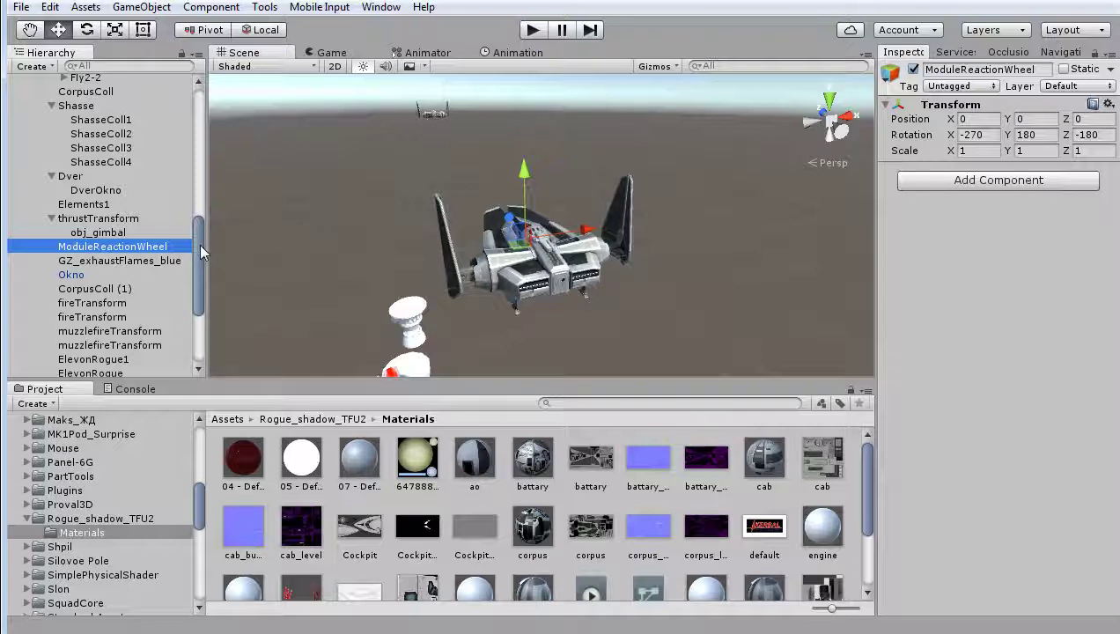
{"action": "left_click_drag", "start_coordinate": [199, 243], "coordinate": [202, 115]}
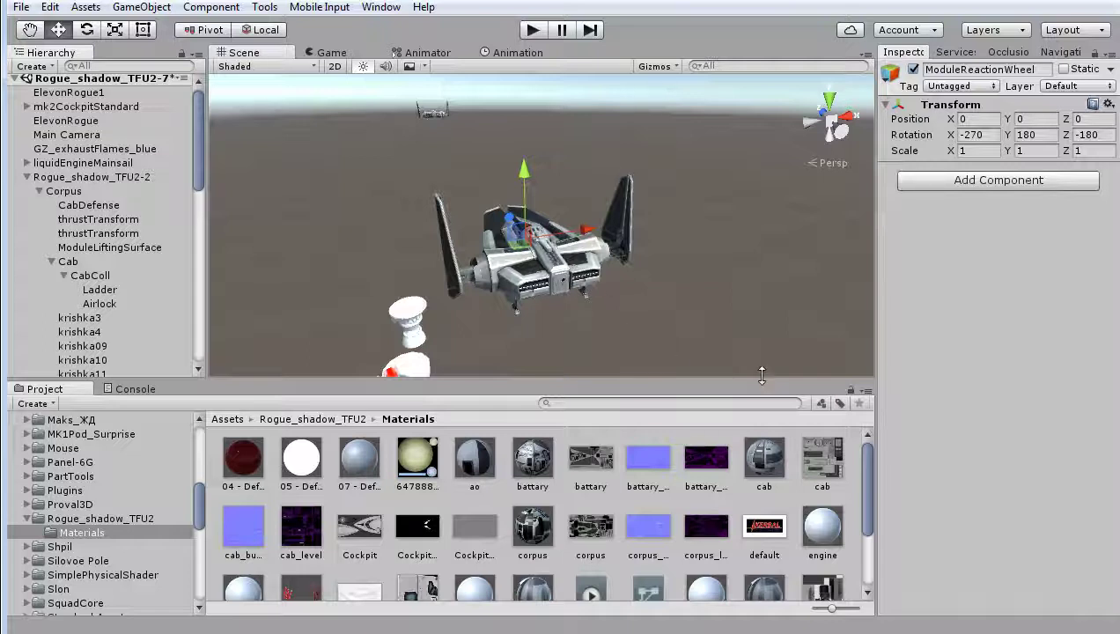
{"action": "left_click_drag", "start_coordinate": [614, 315], "coordinate": [631, 225], "text": "alt"}
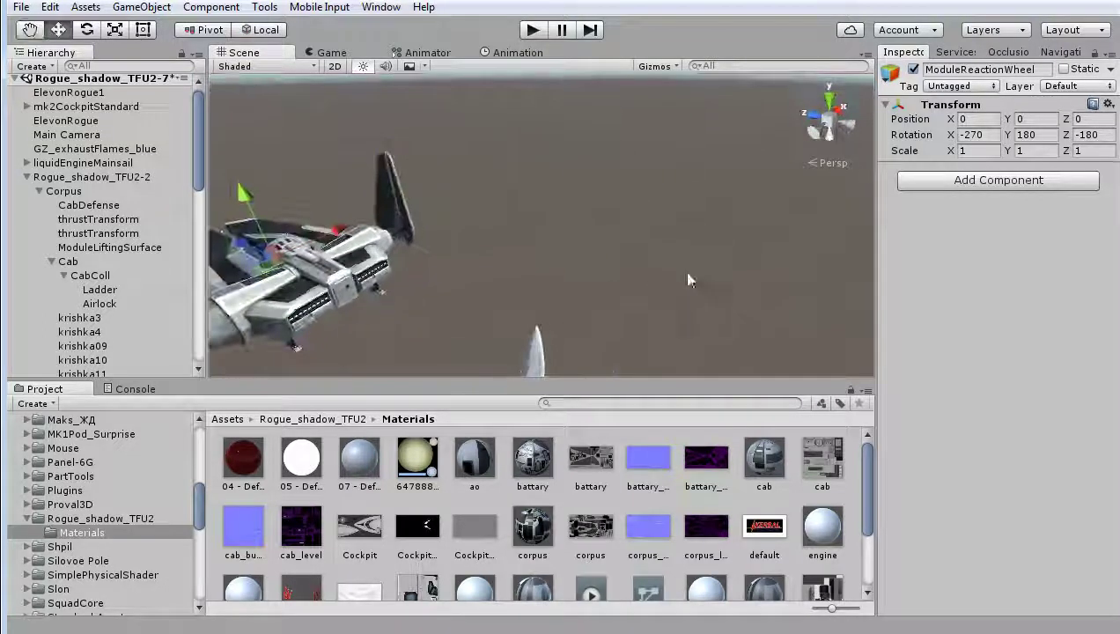
Tilt the ship with the rotate tool, then undo to restore its X rotation to -270
{"action": "left_click", "coordinate": [87, 29]}
{"action": "left_click_drag", "start_coordinate": [528, 157], "coordinate": [589, 244]}
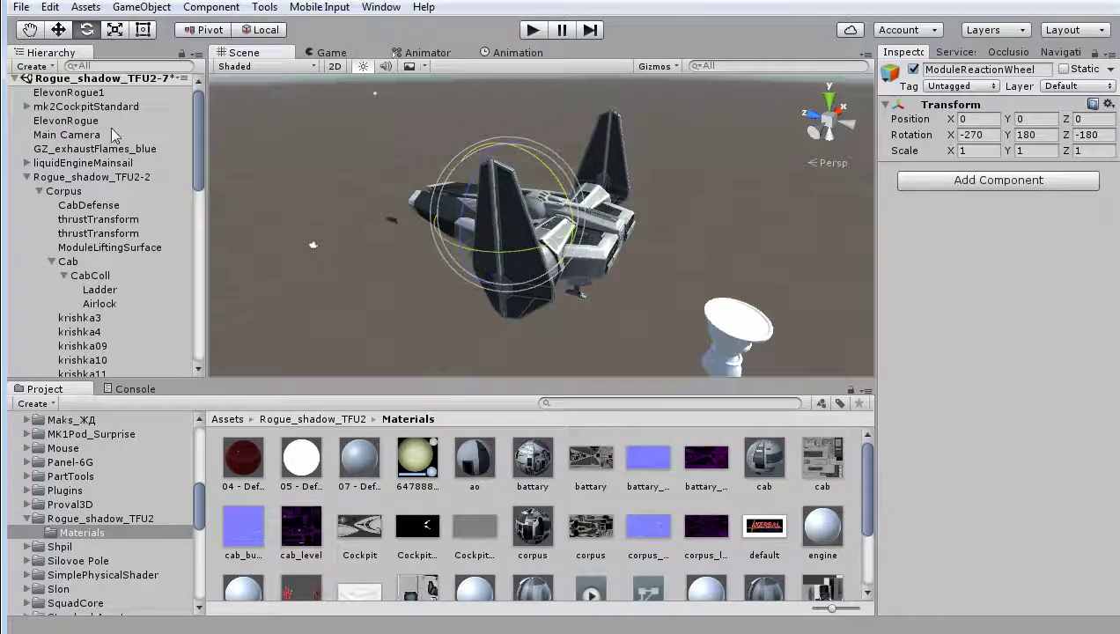
{"action": "left_click", "coordinate": [79, 177]}
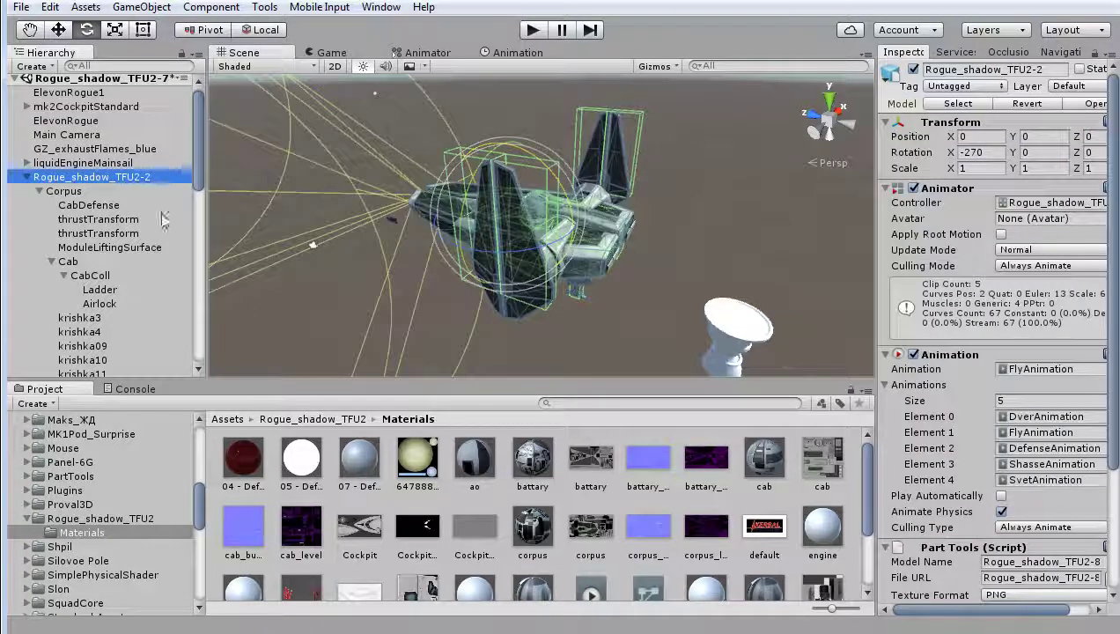
{"action": "left_click", "coordinate": [63, 191]}
{"action": "scroll", "coordinate": [529, 292], "scroll_direction": "up", "scroll_amount": 5}
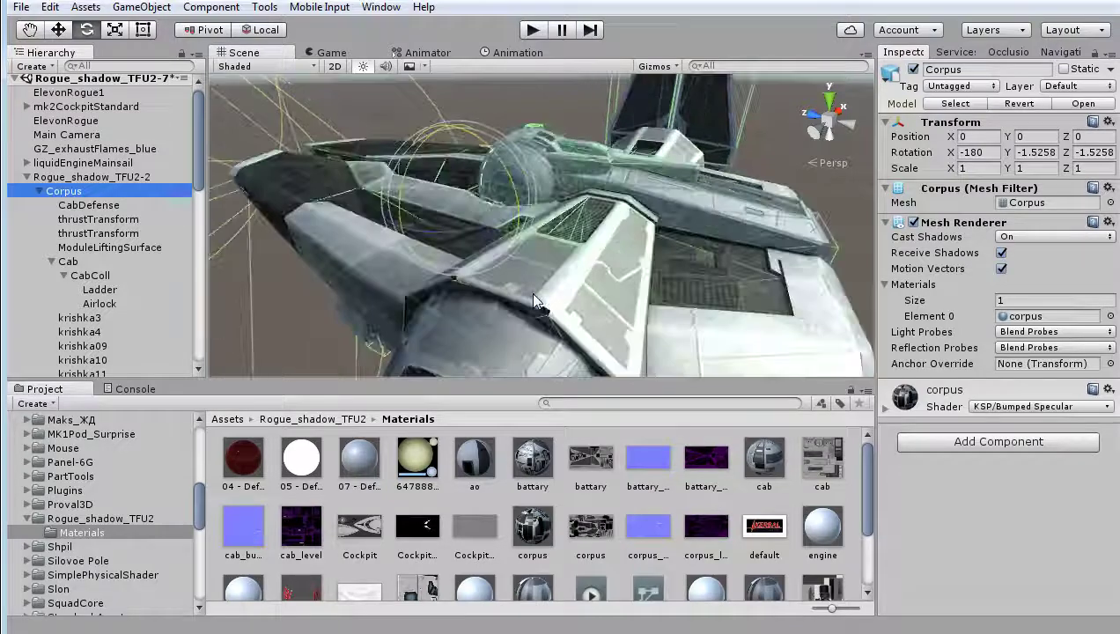
{"action": "scroll", "coordinate": [533, 295], "scroll_direction": "down", "scroll_amount": 5}
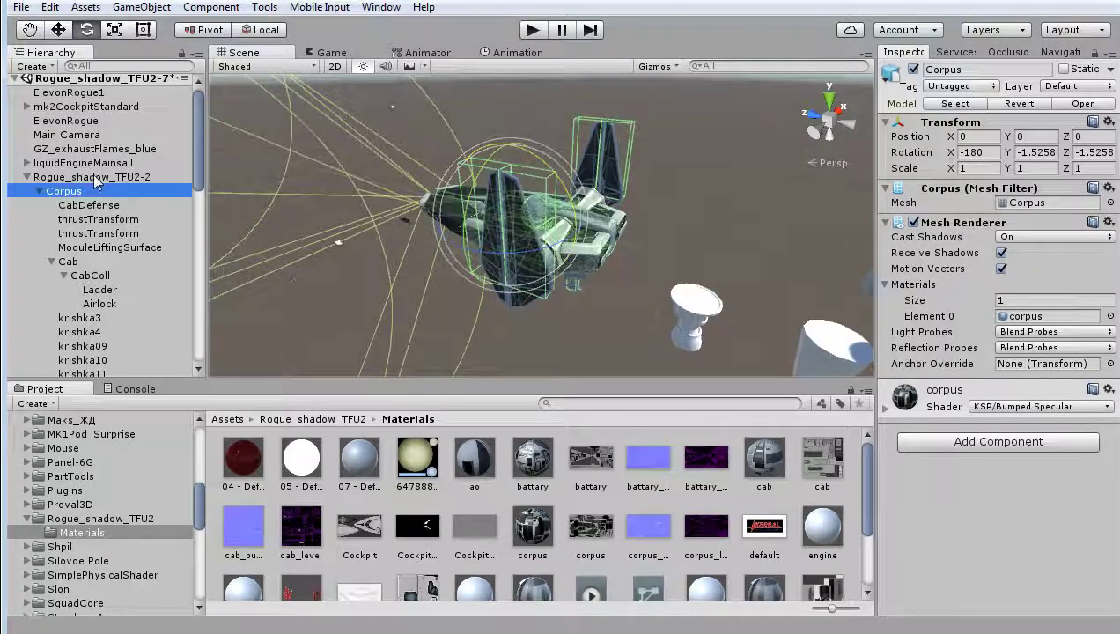
{"action": "left_click", "coordinate": [95, 178]}
{"action": "mouse_move", "coordinate": [679, 238]}
{"action": "left_mouse_down", "text": "alt"}
{"action": "mouse_move", "coordinate": [546, 201]}
{"action": "mouse_move", "coordinate": [754, 627]}
{"action": "mouse_move", "coordinate": [733, 371]}
{"action": "left_mouse_up", "text": "alt"}
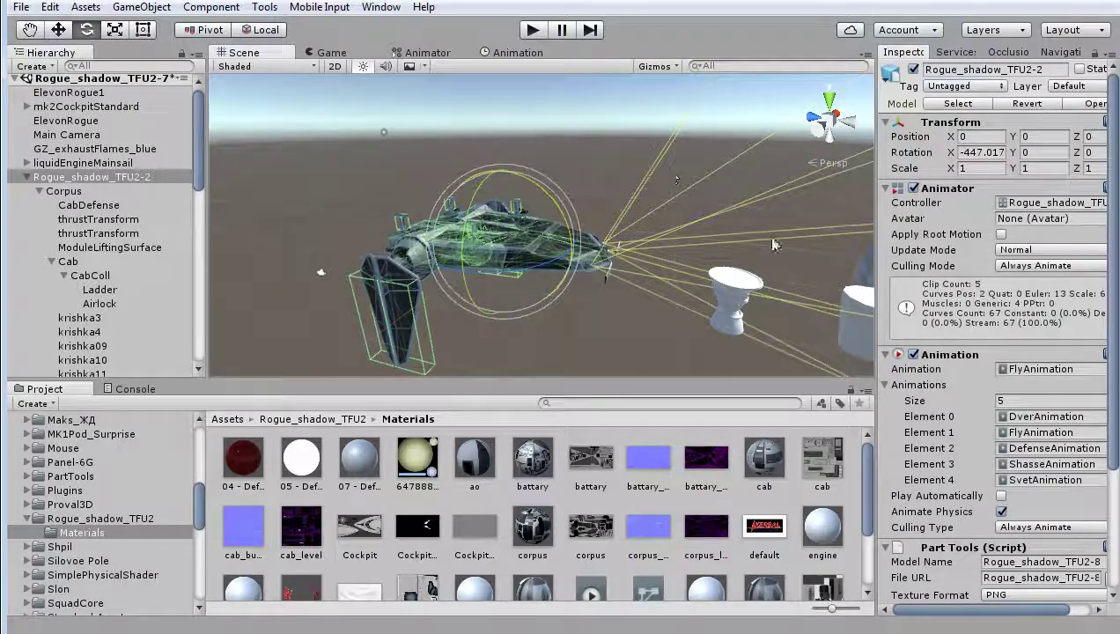
{"action": "key", "text": "ctrl+z"}
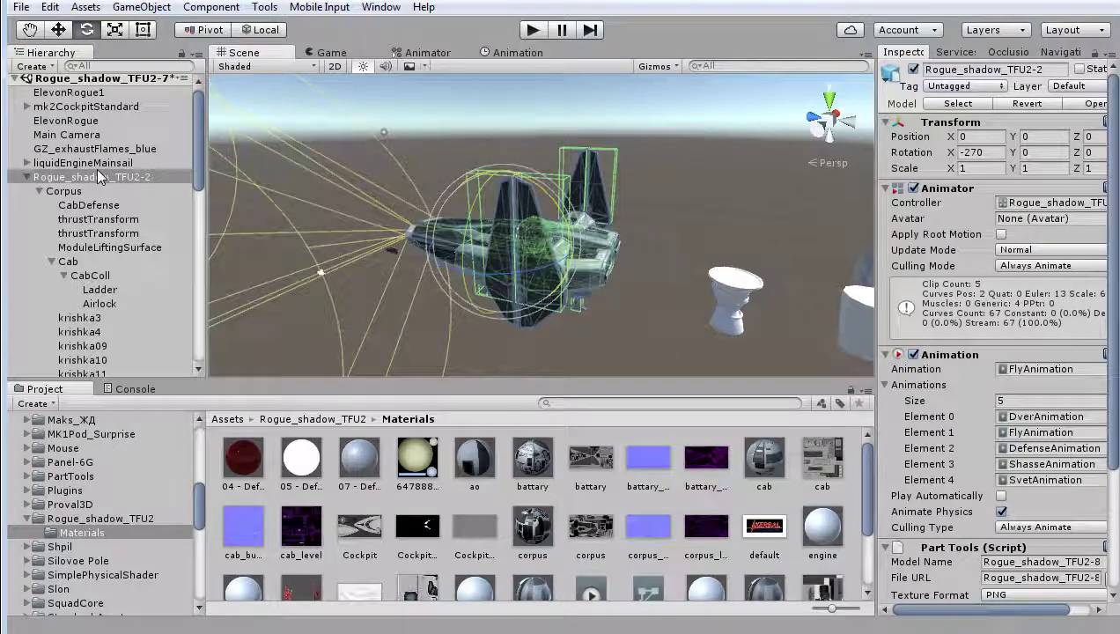
Switch between Corpus and the Rogue_shadow_TFU2-2 root, undo again, and return to the move tool
{"action": "left_click", "coordinate": [67, 192]}
{"action": "key", "text": "ctrl+z"}
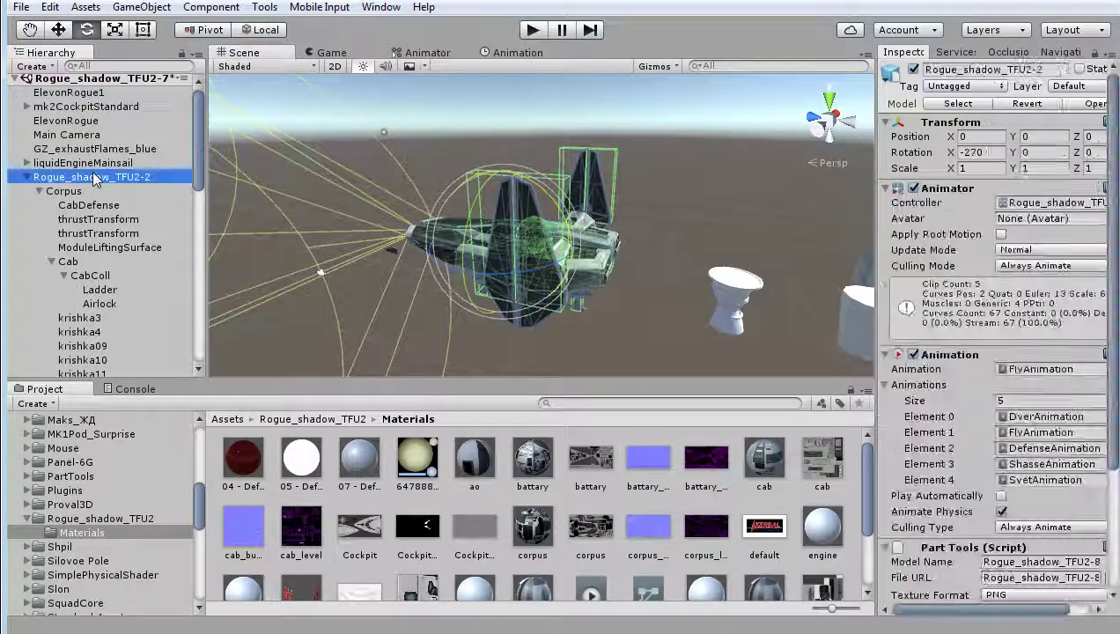
{"action": "left_click", "coordinate": [74, 194]}
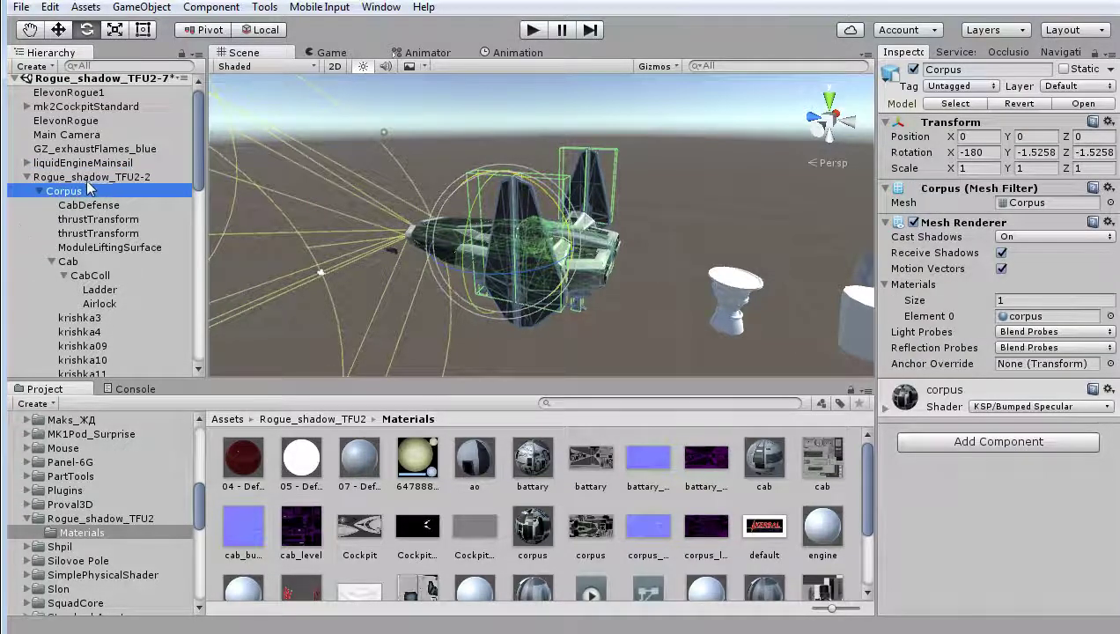
{"action": "left_click", "coordinate": [87, 179]}
{"action": "key", "text": "w"}
{"action": "scroll", "coordinate": [598, 280], "scroll_direction": "down", "scroll_amount": 5}
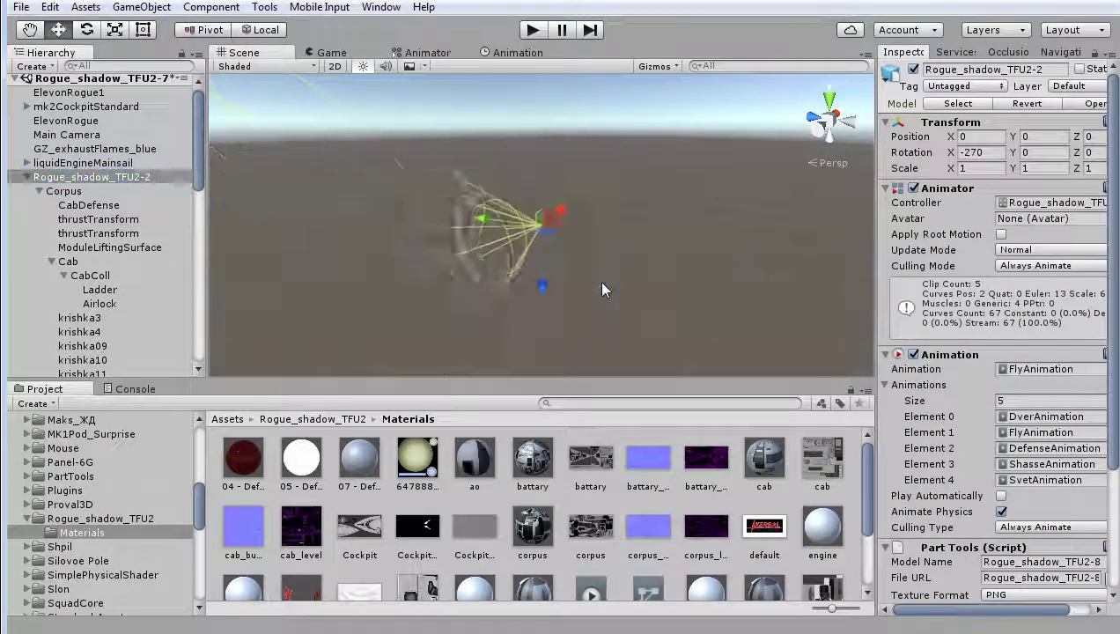
{"action": "left_click", "coordinate": [91, 179]}
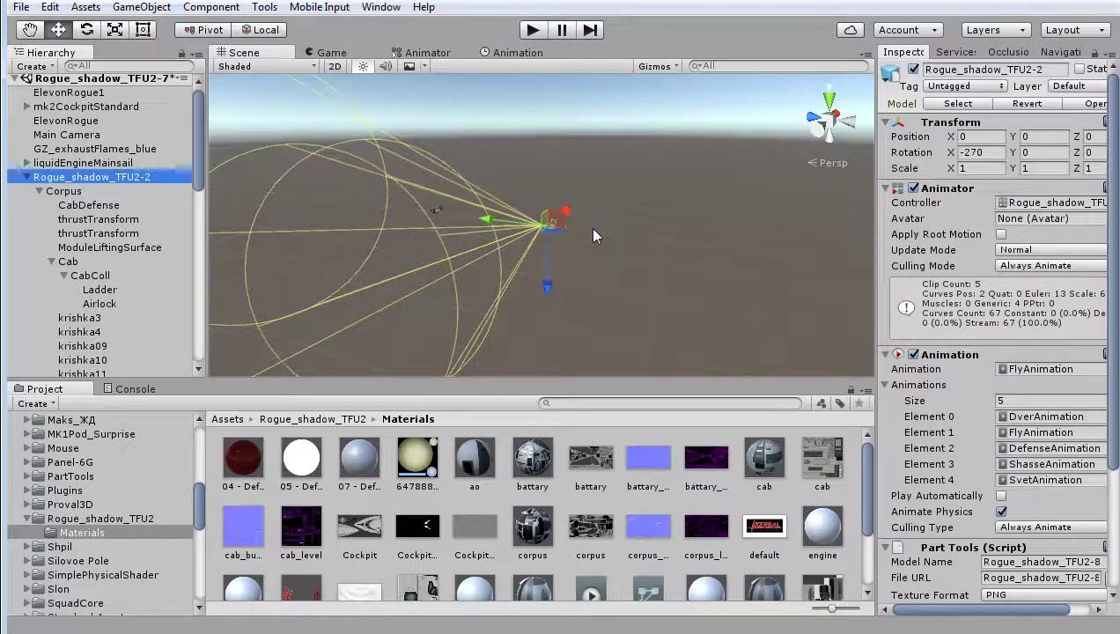
Orbit around Rogue_shadow_TFU2-2 from the side and front, closing in on the fin and hull
{"action": "scroll", "coordinate": [589, 226], "scroll_direction": "up", "scroll_amount": 2}
{"action": "scroll", "coordinate": [589, 227], "scroll_direction": "up", "scroll_amount": 1}
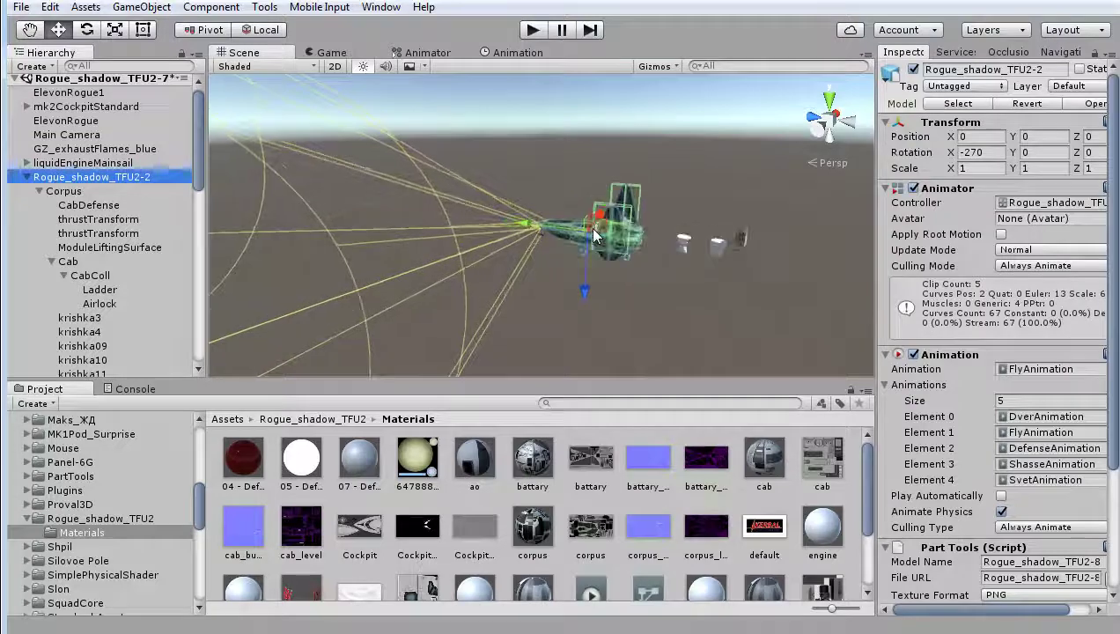
{"action": "scroll", "coordinate": [589, 227], "scroll_direction": "up", "scroll_amount": 3}
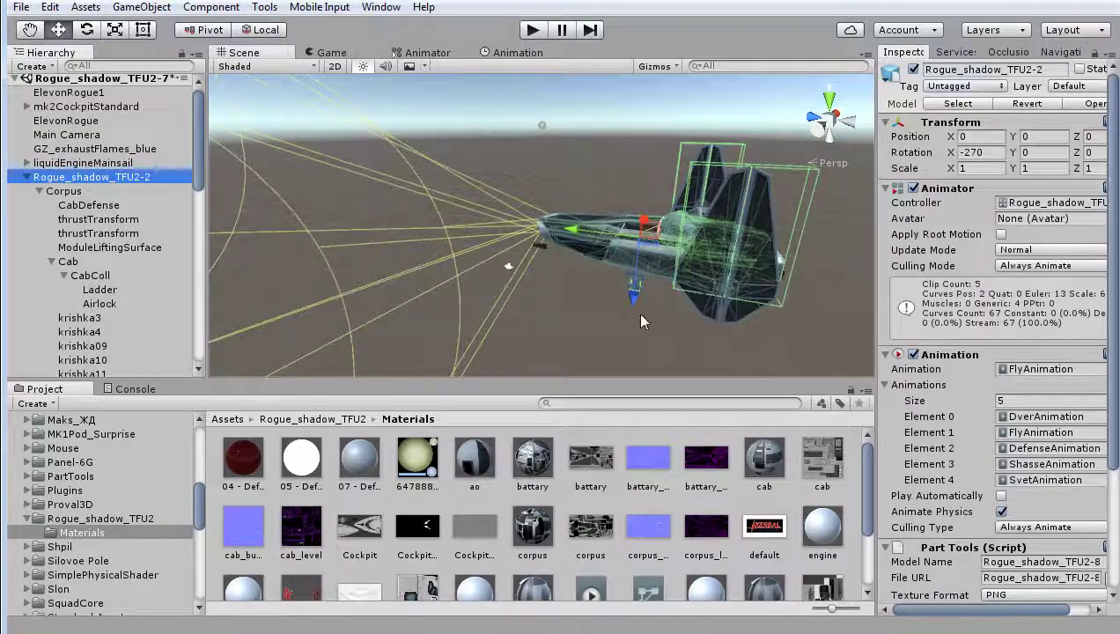
{"action": "right_click_drag", "start_coordinate": [711, 328], "coordinate": [594, 332]}
{"action": "middle_click_drag", "start_coordinate": [594, 332], "coordinate": [449, 345]}
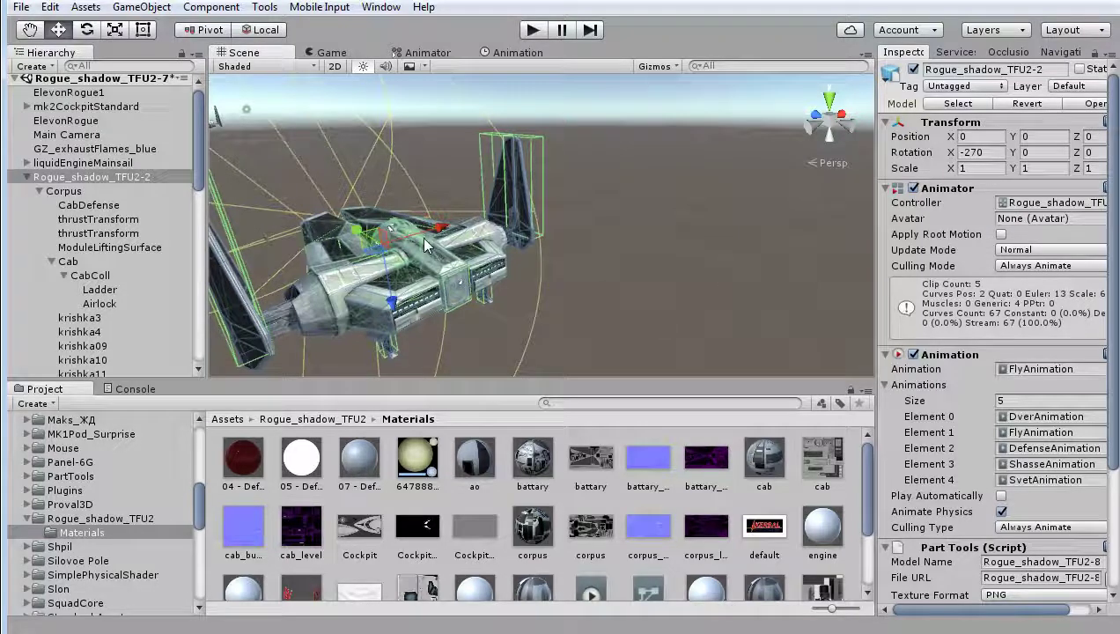
{"action": "mouse_move", "coordinate": [607, 296]}
{"action": "left_mouse_down", "text": "alt"}
{"action": "mouse_move", "coordinate": [621, 270]}
{"action": "mouse_move", "coordinate": [564, 278]}
{"action": "left_mouse_up", "text": "alt"}
{"action": "mouse_move", "coordinate": [417, 241]}
{"action": "left_mouse_down", "text": "alt"}
{"action": "mouse_move", "coordinate": [647, 279]}
{"action": "mouse_move", "coordinate": [425, 291]}
{"action": "left_mouse_up", "text": "alt"}
Frame the Corpus hull up close, then frame the whole ship from the Rogue_shadow_TFU2-2 root
{"action": "key", "text": "f"}
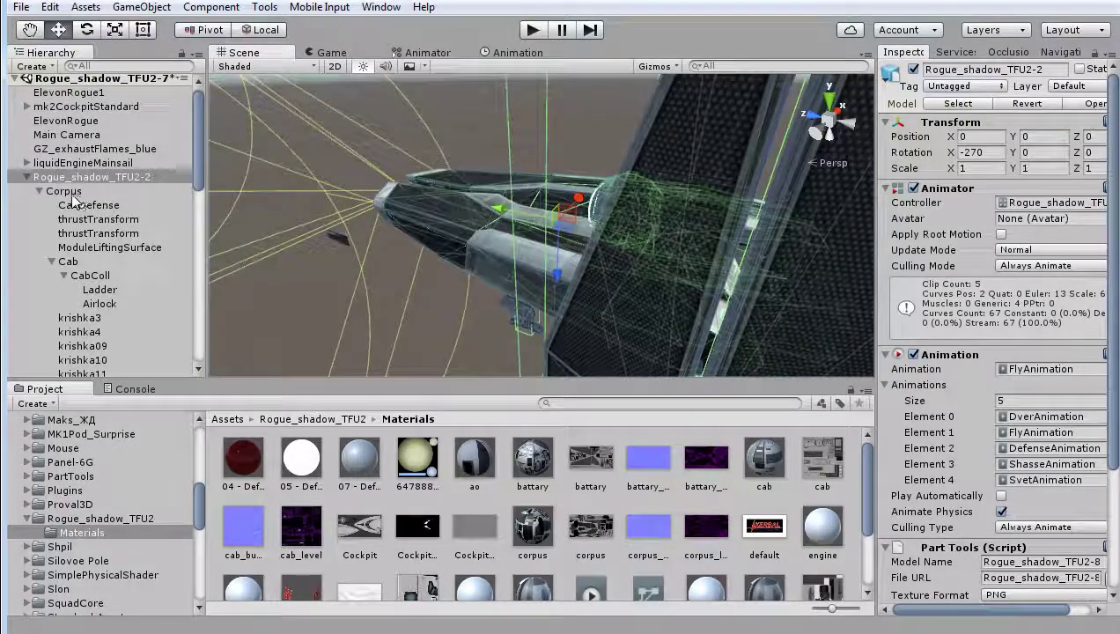
{"action": "left_click", "coordinate": [70, 193]}
{"action": "left_click", "coordinate": [72, 177]}
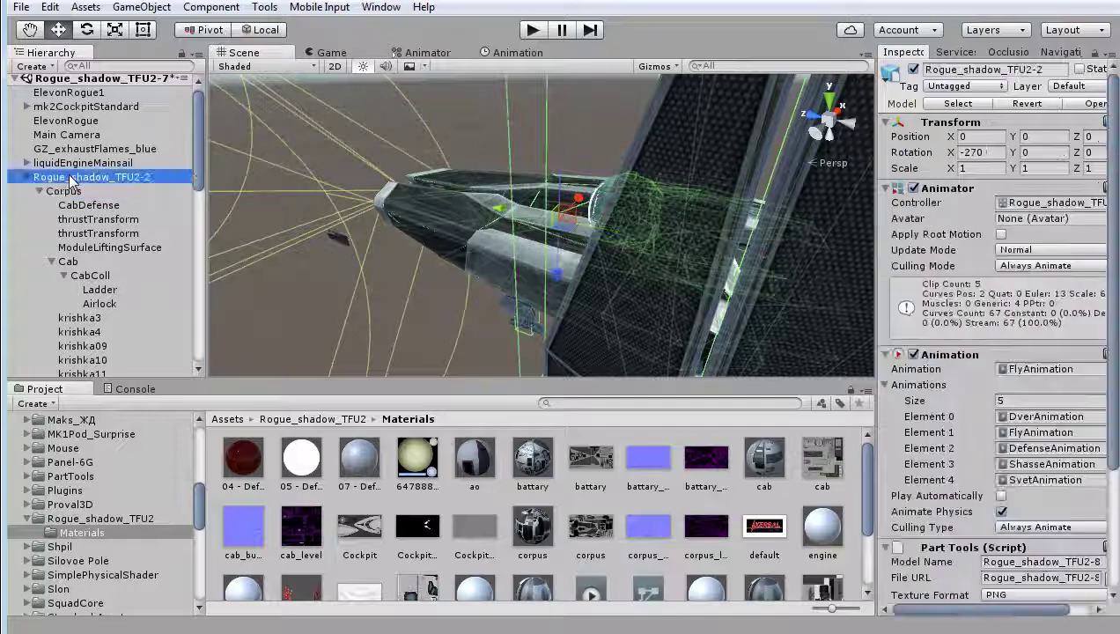
{"action": "left_click", "coordinate": [69, 191]}
{"action": "key", "text": "f"}
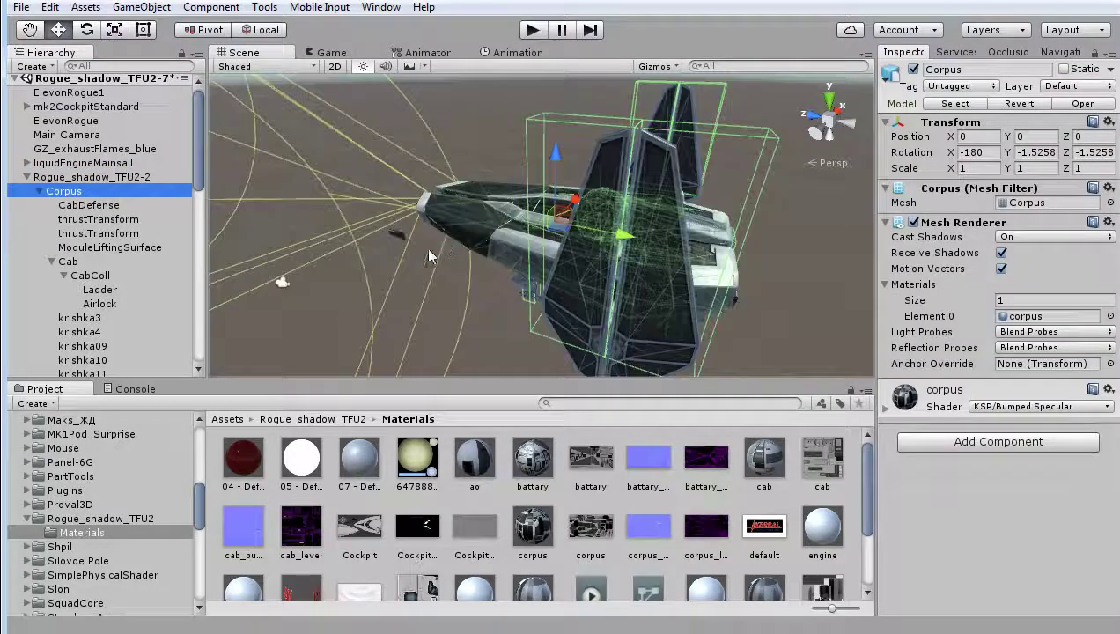
{"action": "left_click_drag", "start_coordinate": [429, 256], "coordinate": [493, 266], "text": "alt"}
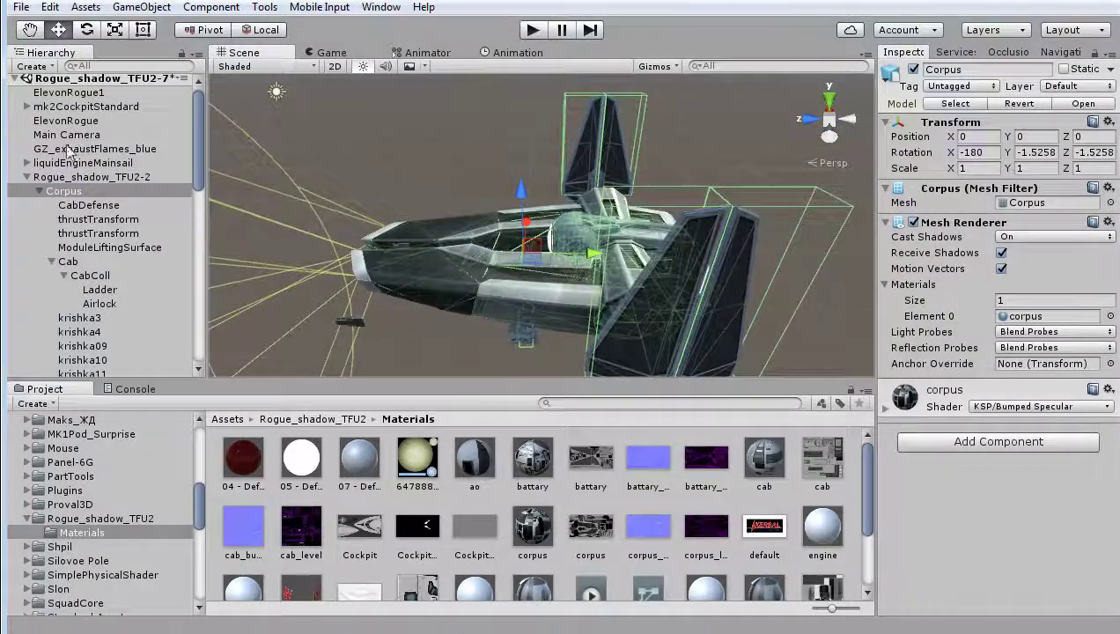
{"action": "key", "text": "f"}
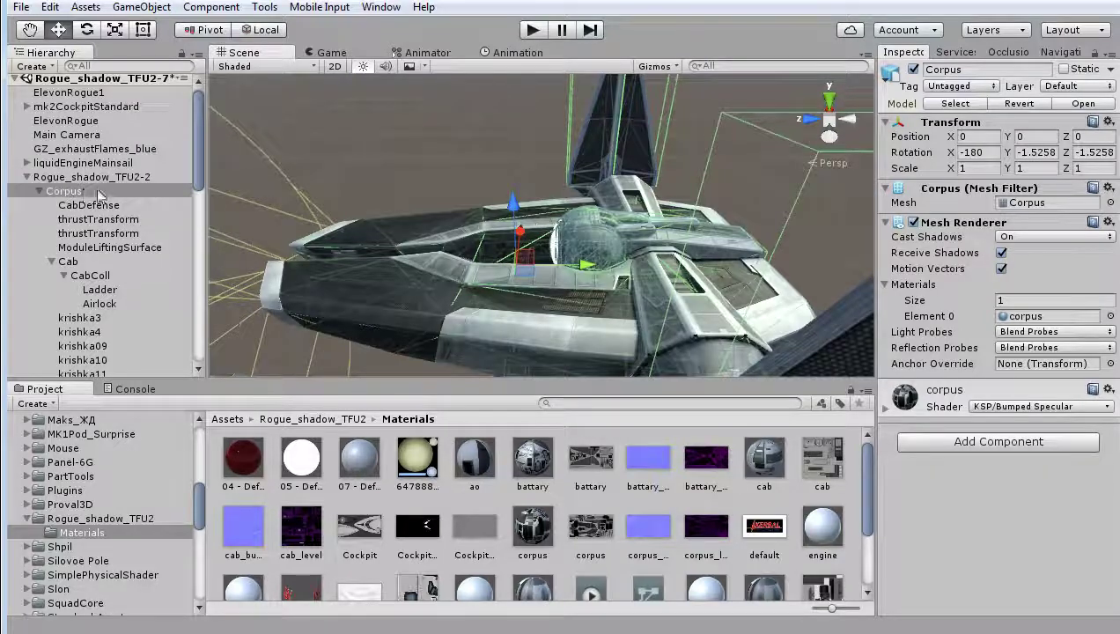
{"action": "left_click", "coordinate": [104, 178]}
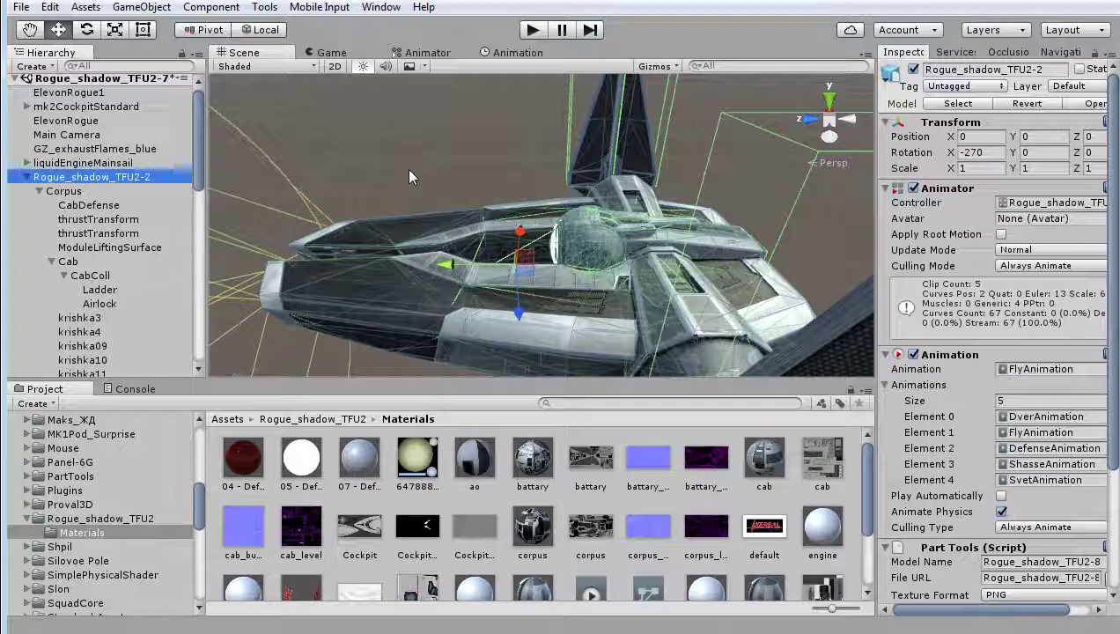
{"action": "key", "text": "f"}
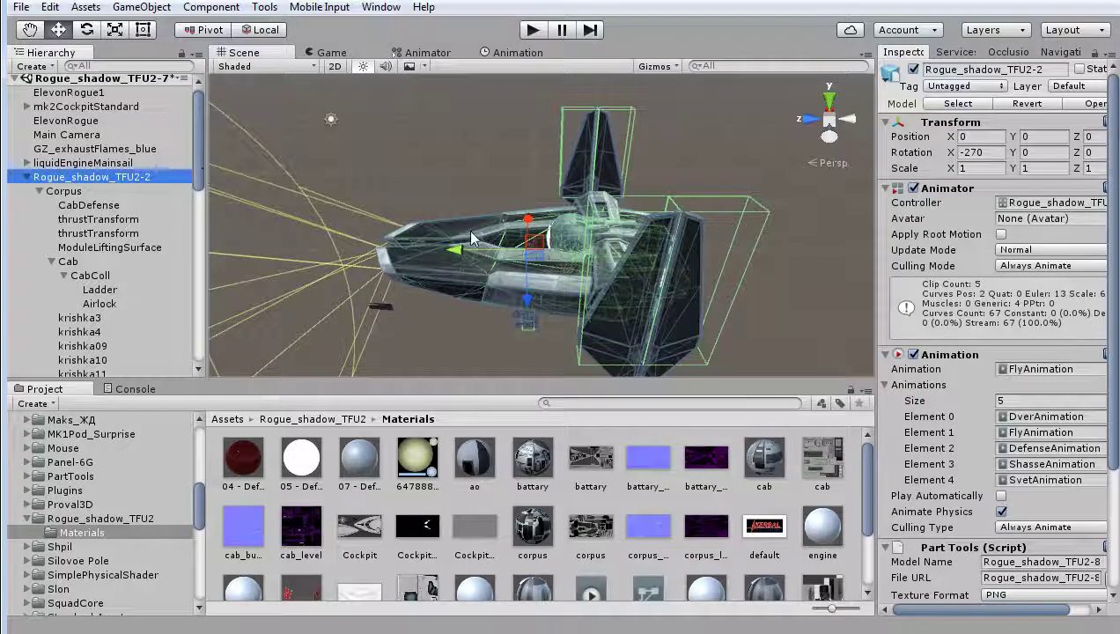
Tilt the ship around its X axis with the rotate tool, then undo back to -270
{"action": "key", "text": "e"}
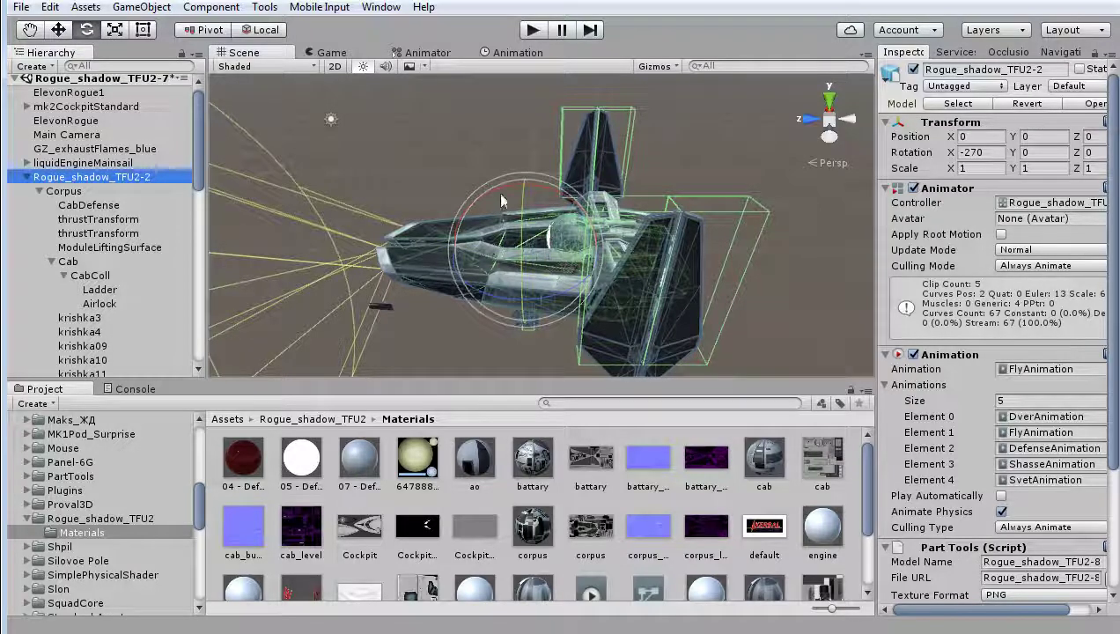
{"action": "left_click_drag", "start_coordinate": [493, 192], "coordinate": [825, 280]}
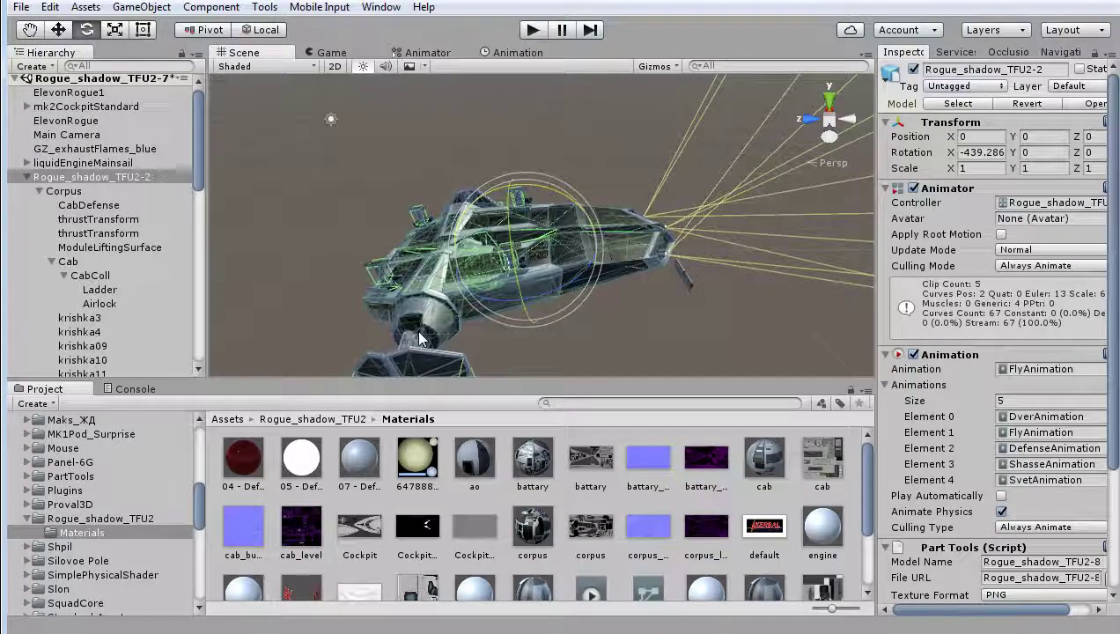
{"action": "key", "text": "ctrl+z"}
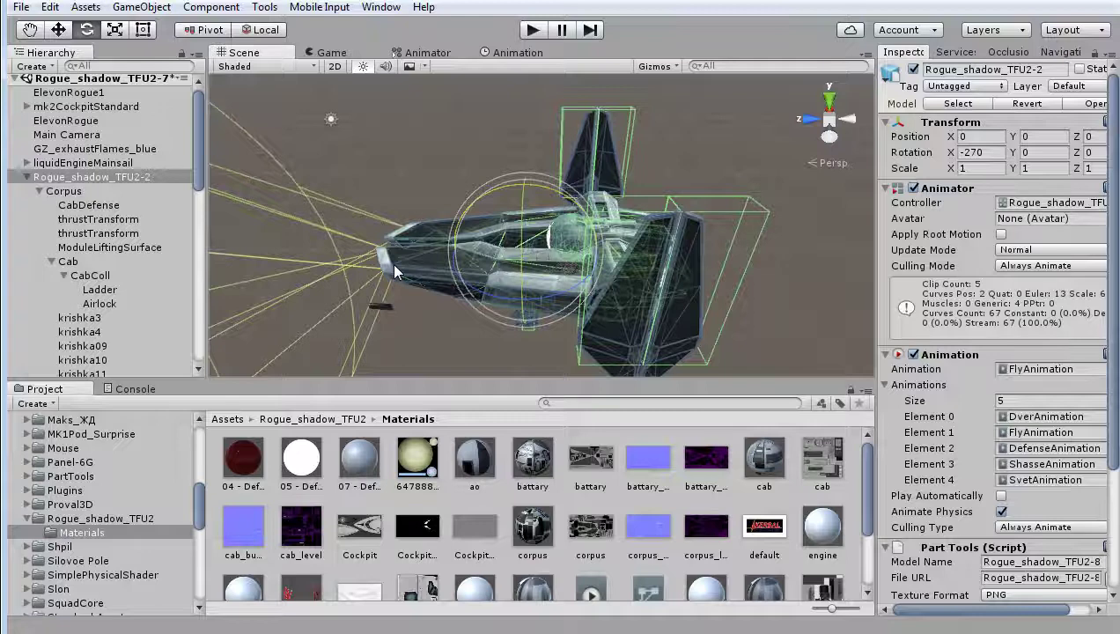
Compare the Corpus hull's settings against the Rogue_shadow_TFU2-2 root object's
{"action": "left_click", "coordinate": [62, 192]}
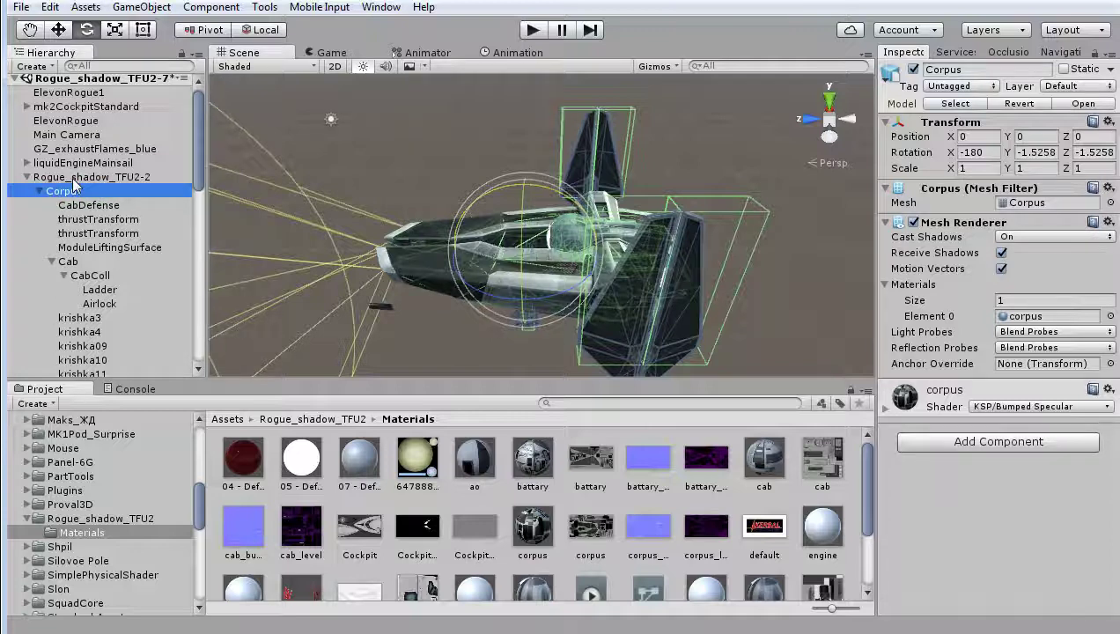
{"action": "left_click", "coordinate": [75, 178]}
{"action": "left_click", "coordinate": [62, 191]}
{"action": "left_click", "coordinate": [69, 178]}
{"action": "left_click", "coordinate": [66, 191]}
{"action": "scroll", "coordinate": [467, 253], "scroll_direction": "down", "scroll_amount": 5}
{"action": "scroll", "coordinate": [467, 253], "scroll_direction": "up", "scroll_amount": 5}
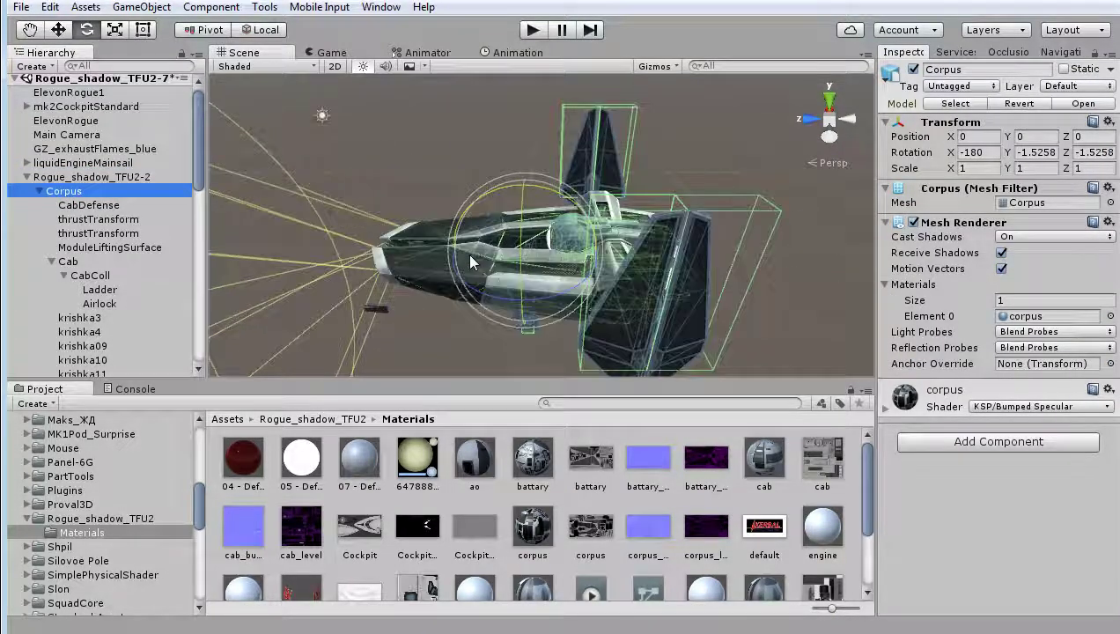
{"action": "left_click", "coordinate": [116, 177]}
Show thrustTransform's transform: position 0, 0, 0, rotation X -90, scale 1
{"action": "scroll", "coordinate": [119, 193], "scroll_direction": "down", "scroll_amount": 1}
{"action": "scroll", "coordinate": [129, 236], "scroll_direction": "down", "scroll_amount": 5}
{"action": "scroll", "coordinate": [128, 236], "scroll_direction": "down", "scroll_amount": 2}
{"action": "scroll", "coordinate": [129, 236], "scroll_direction": "down", "scroll_amount": 2}
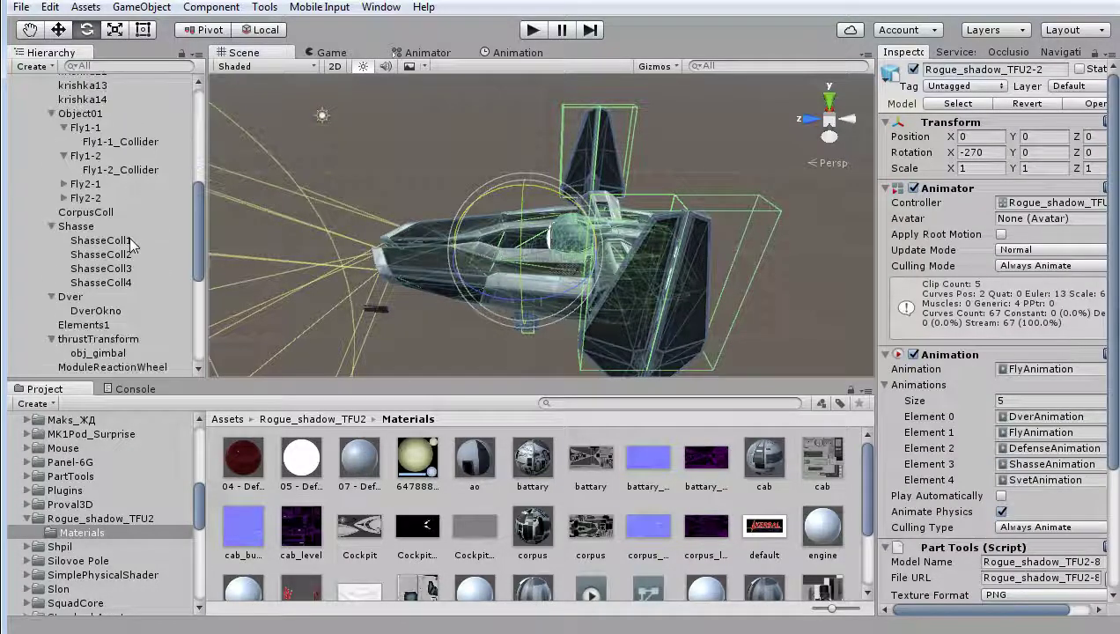
{"action": "scroll", "coordinate": [129, 236], "scroll_direction": "down", "scroll_amount": 1}
{"action": "scroll", "coordinate": [136, 255], "scroll_direction": "down", "scroll_amount": 2}
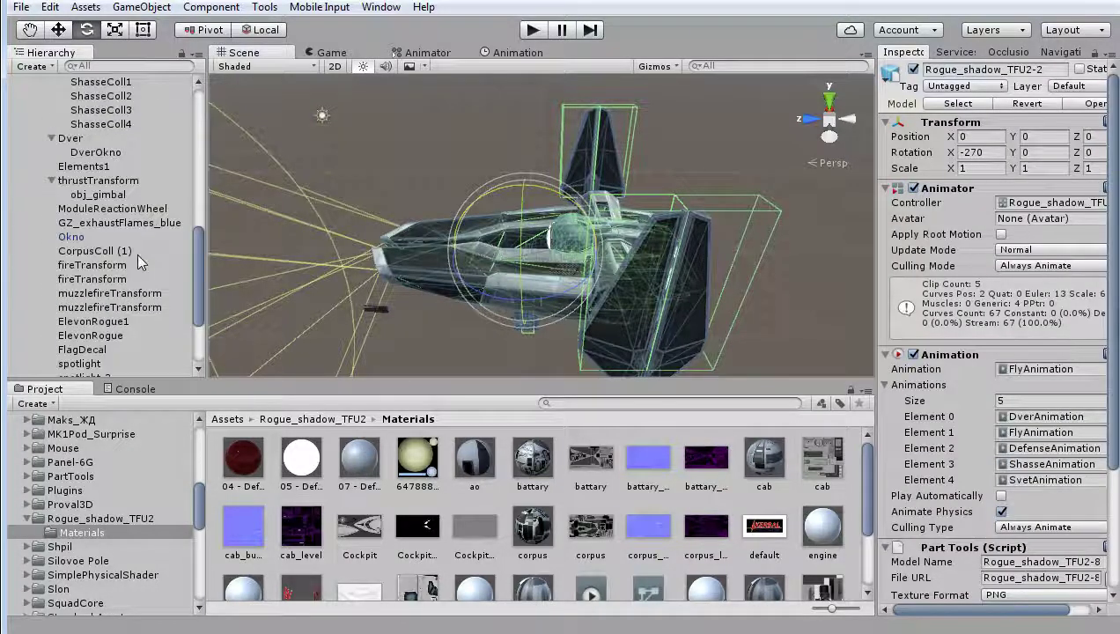
{"action": "left_click", "coordinate": [109, 181]}
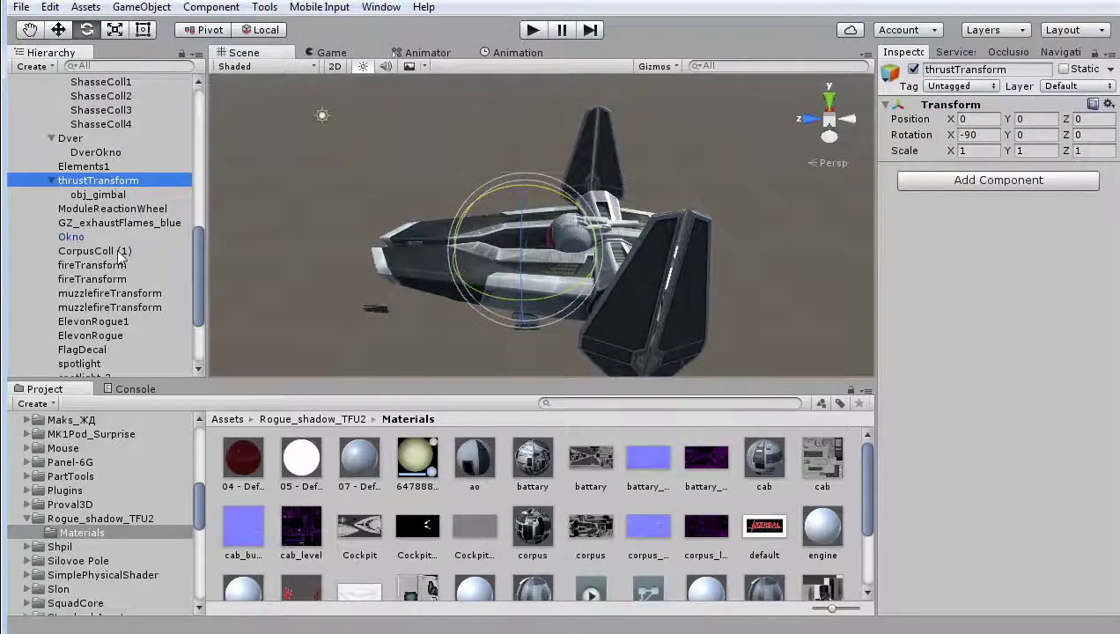
{"action": "scroll", "coordinate": [117, 248], "scroll_direction": "up", "scroll_amount": 5}
{"action": "scroll", "coordinate": [116, 248], "scroll_direction": "up", "scroll_amount": 4}
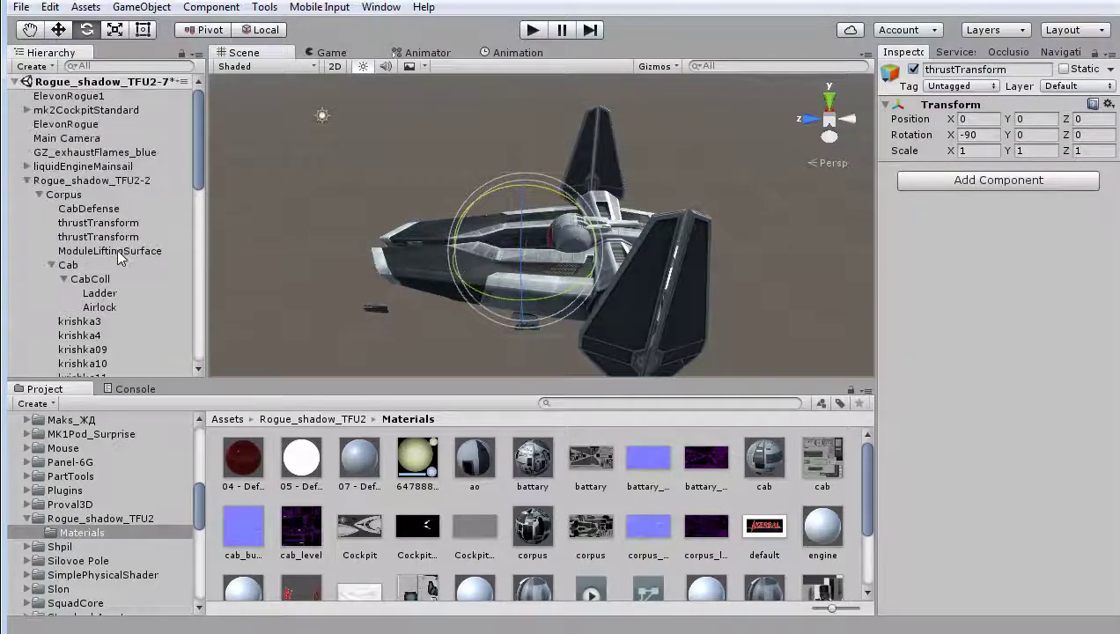
Compare the root, CabDefense and Corpus, ending on Corpus with its corpus material on KSP/Bumped Specular
{"action": "left_click", "coordinate": [70, 180]}
{"action": "left_click", "coordinate": [60, 194]}
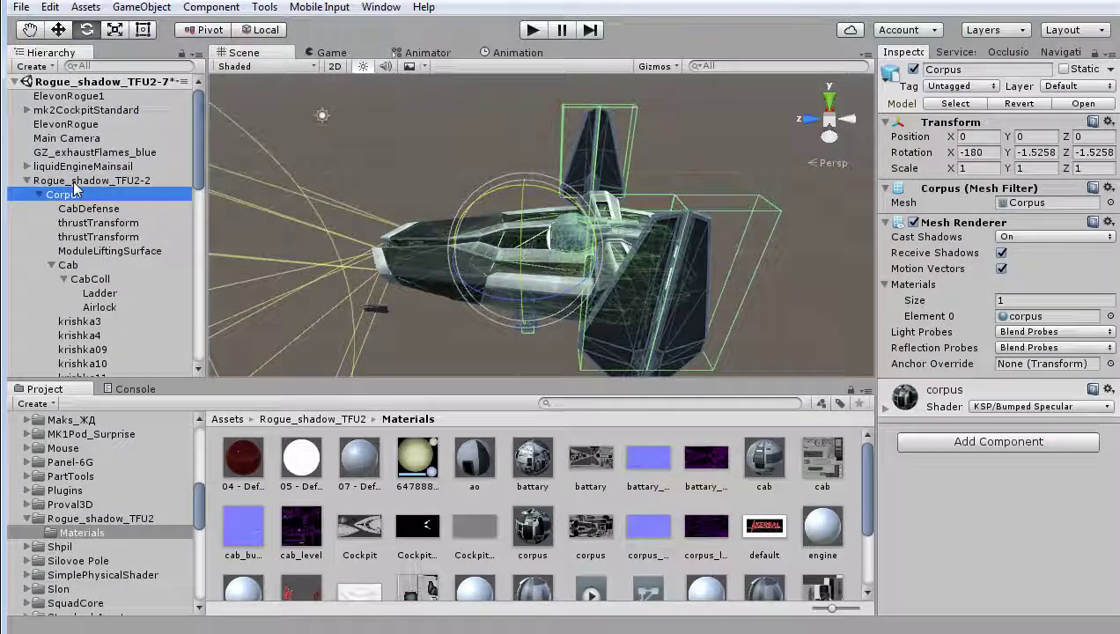
{"action": "left_click", "coordinate": [70, 180]}
{"action": "left_click", "coordinate": [70, 207]}
{"action": "left_click", "coordinate": [73, 182]}
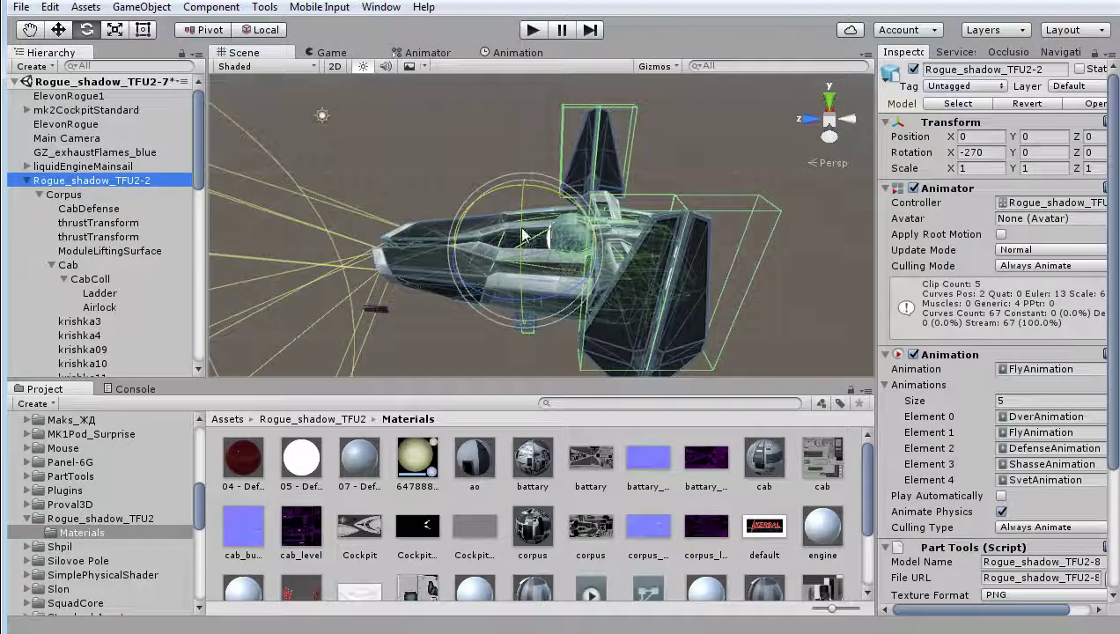
{"action": "left_click", "coordinate": [67, 198]}
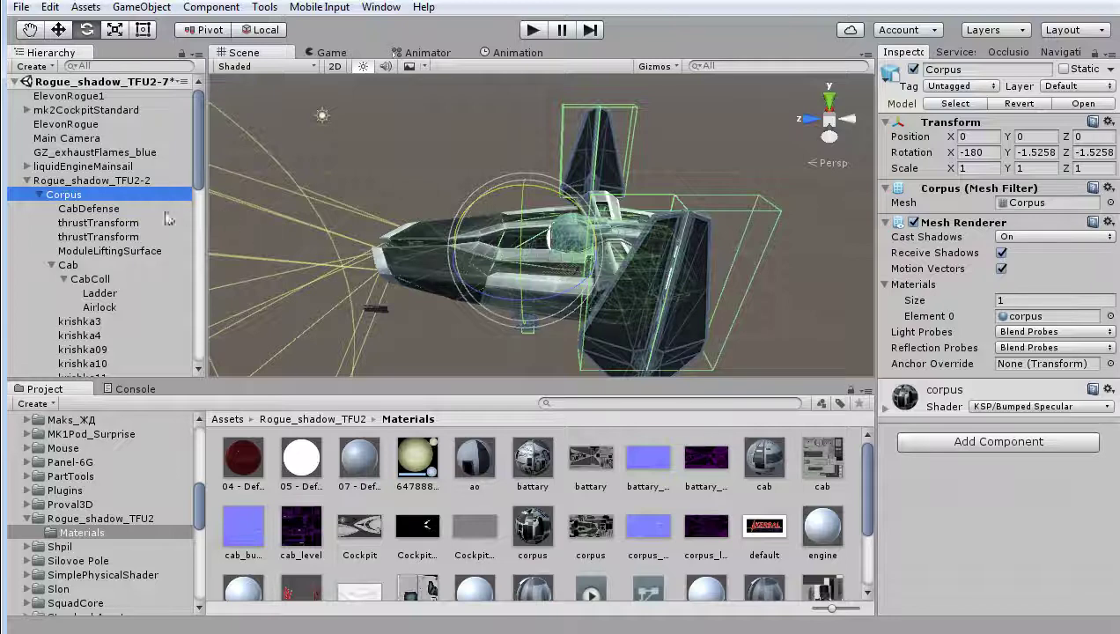
{"action": "left_click", "coordinate": [713, 260]}
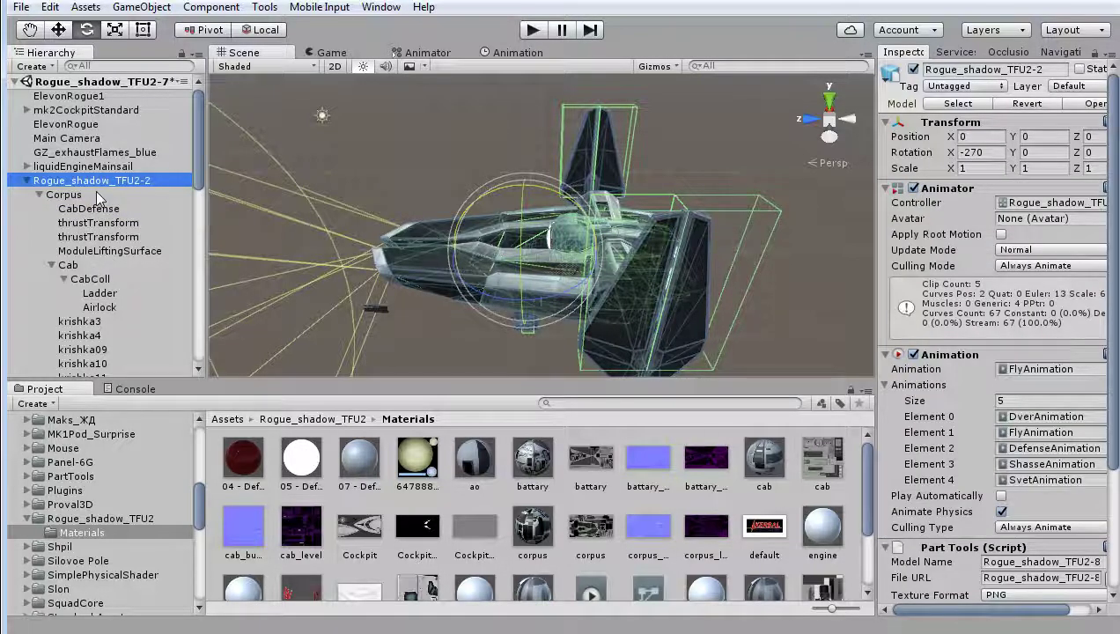
{"action": "left_click", "coordinate": [51, 195]}
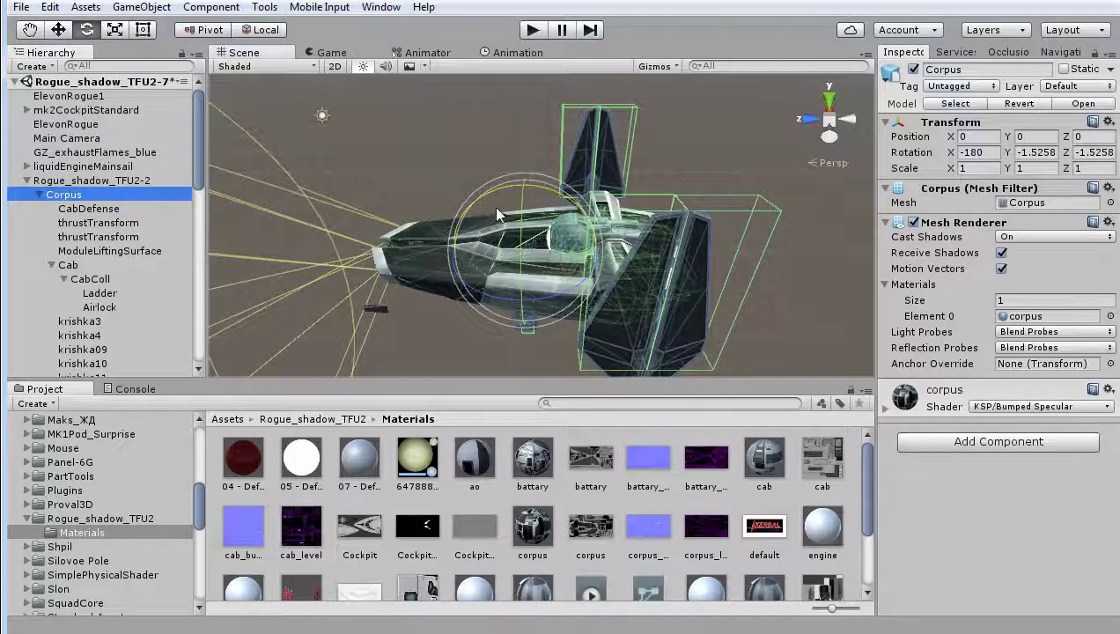
{"action": "left_click_drag", "start_coordinate": [496, 214], "coordinate": [584, 276], "text": "alt"}
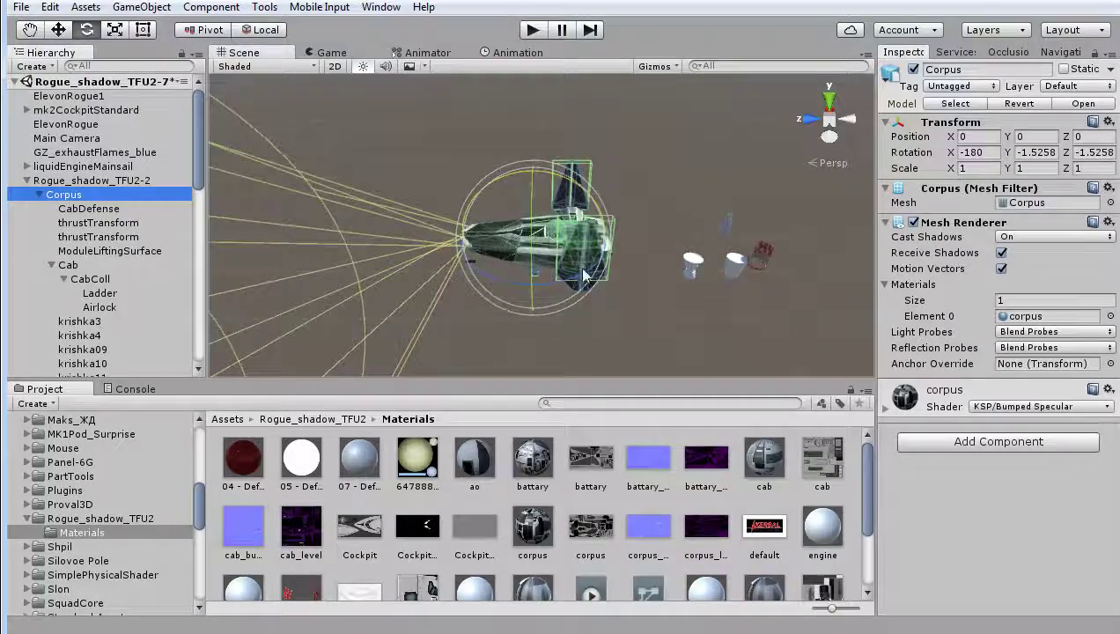
Select the Rogue_shadow_TFU2-2 root, switch to the move tool, and orbit to view the ship from above and behind
{"action": "scroll", "coordinate": [651, 282], "scroll_direction": "up", "scroll_amount": 1}
{"action": "scroll", "coordinate": [636, 278], "scroll_direction": "up", "scroll_amount": 1}
{"action": "scroll", "coordinate": [639, 240], "scroll_direction": "up", "scroll_amount": 2}
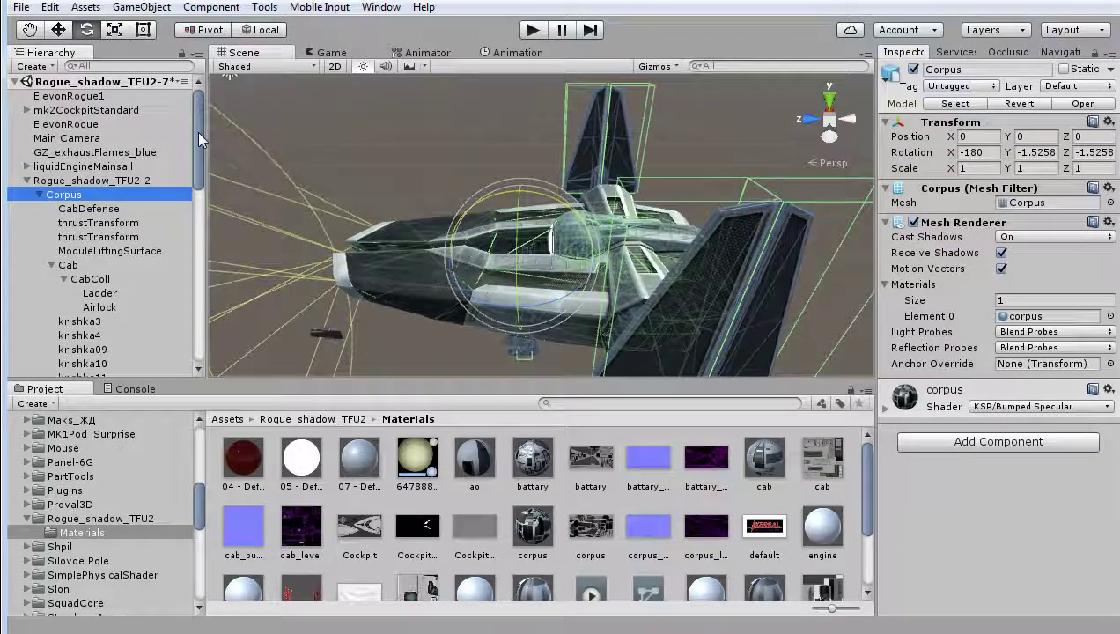
{"action": "left_click_drag", "start_coordinate": [198, 143], "coordinate": [203, 244]}
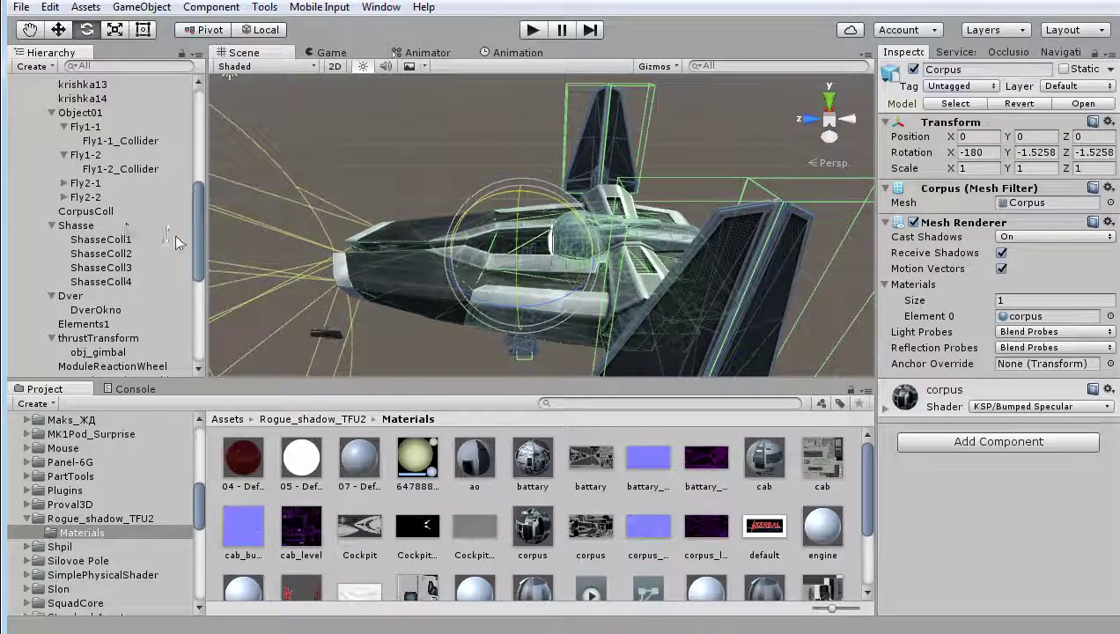
{"action": "left_click_drag", "start_coordinate": [195, 212], "coordinate": [200, 116]}
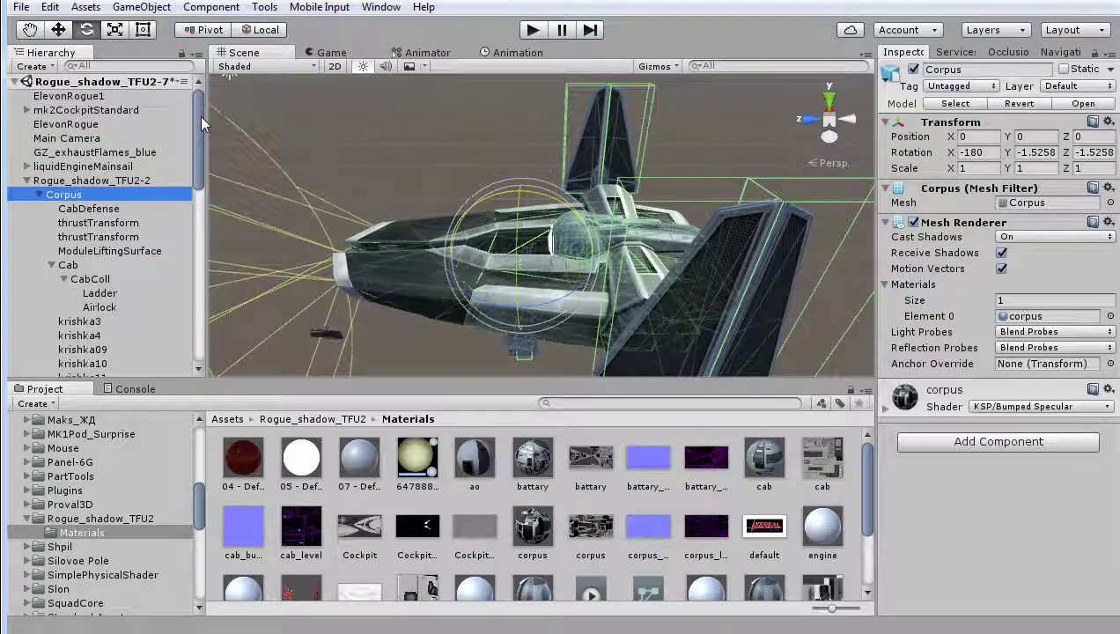
{"action": "left_click", "coordinate": [110, 181]}
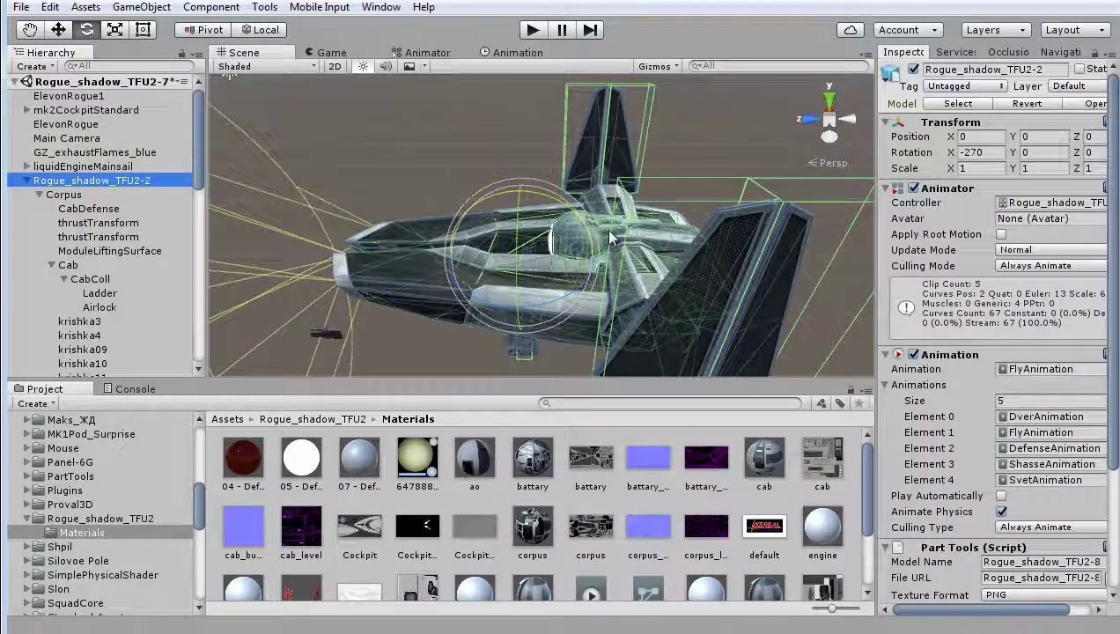
{"action": "key", "text": "w"}
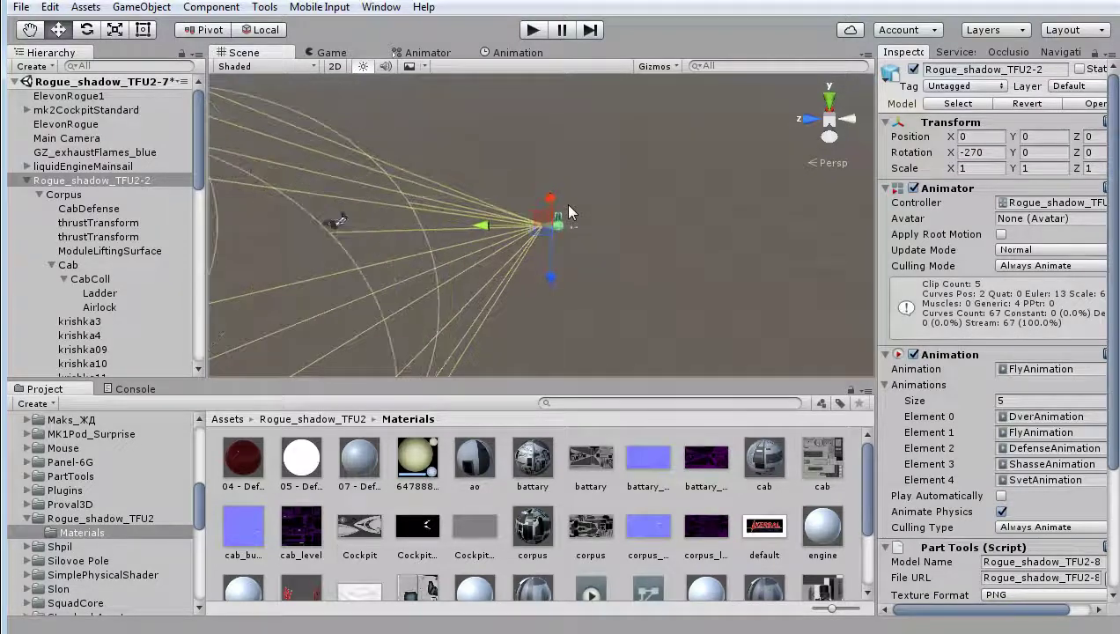
{"action": "scroll", "coordinate": [564, 203], "scroll_direction": "up", "scroll_amount": 5}
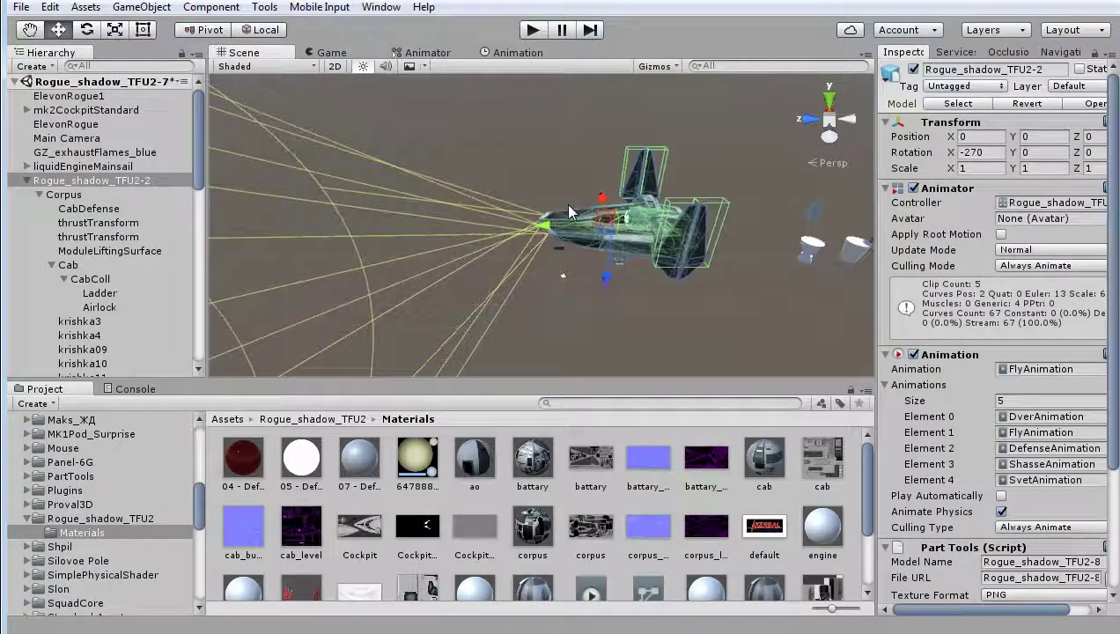
{"action": "left_click_drag", "start_coordinate": [563, 166], "coordinate": [546, 291], "text": "alt"}
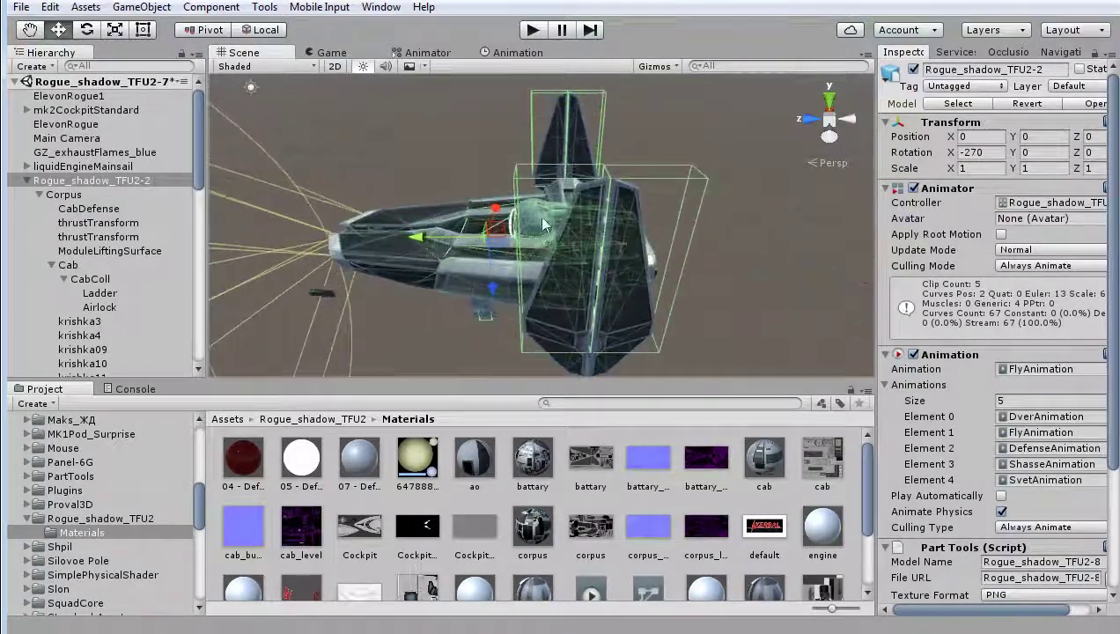
{"action": "left_click_drag", "start_coordinate": [641, 225], "coordinate": [498, 229], "text": "alt"}
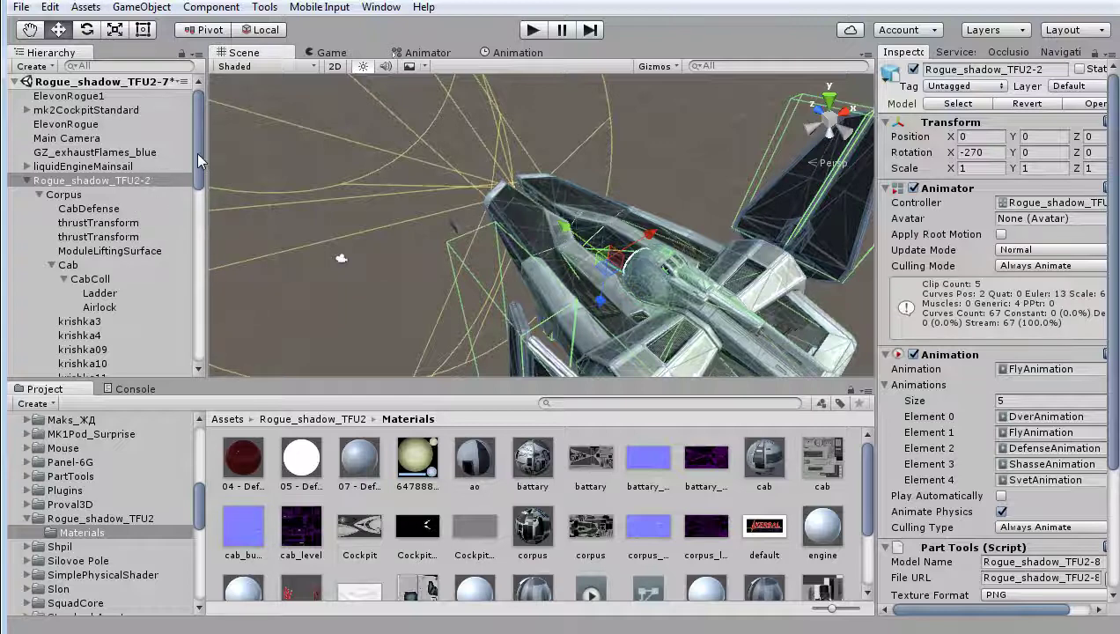
Show ModuleReactionWheel at the origin, rotated -270, 180, -180, orbiting behind the ship, then reselect the root
{"action": "left_click_drag", "start_coordinate": [196, 153], "coordinate": [190, 264]}
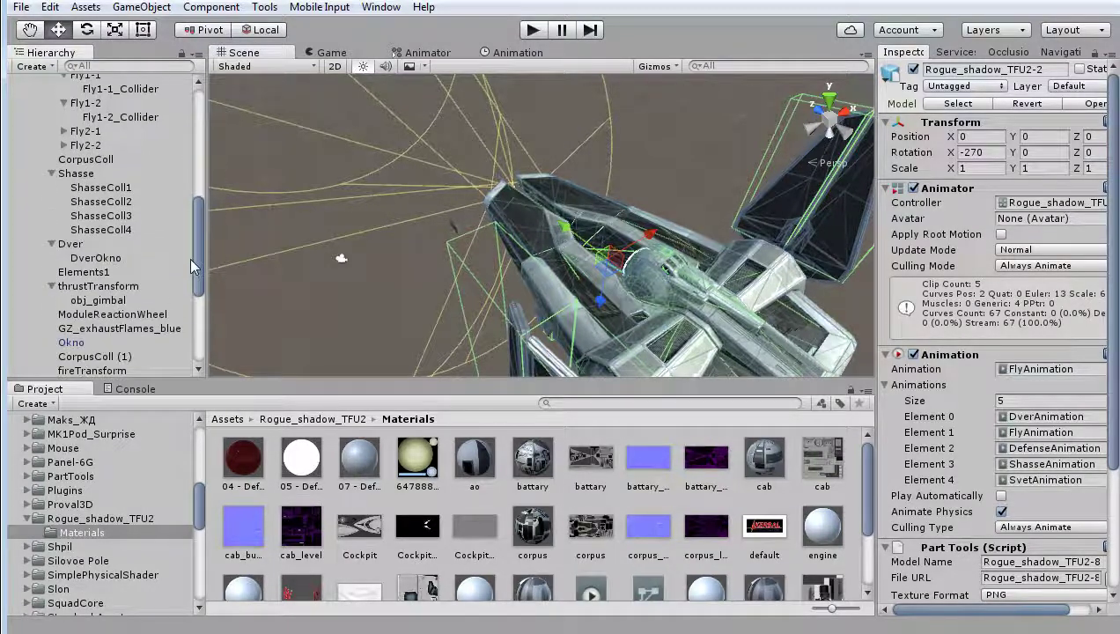
{"action": "left_click", "coordinate": [156, 290]}
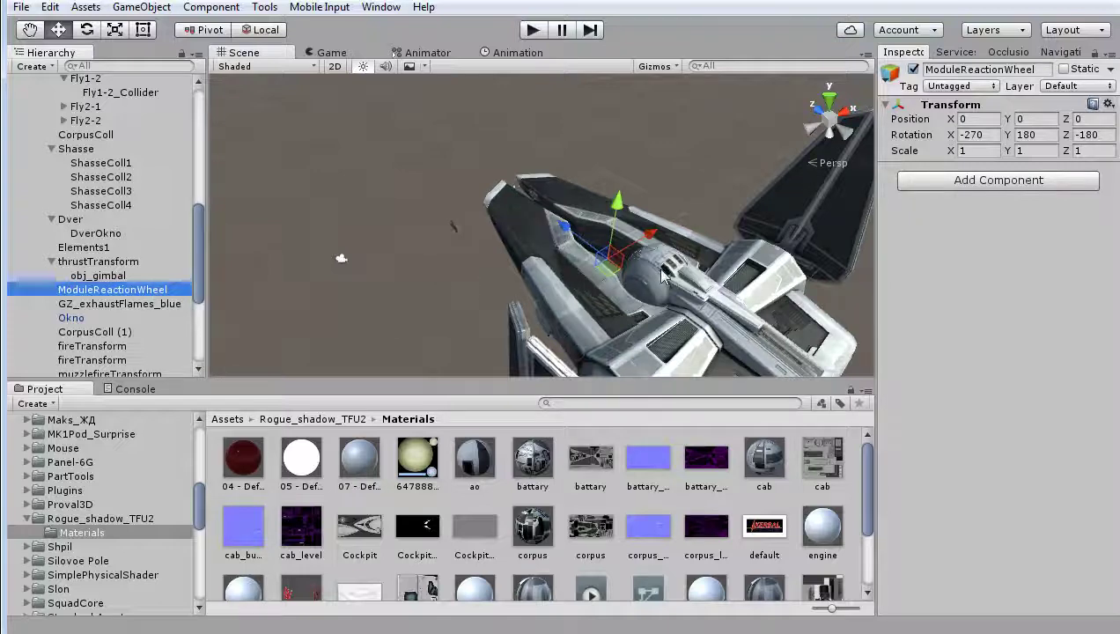
{"action": "scroll", "coordinate": [601, 261], "scroll_direction": "up", "scroll_amount": 2}
{"action": "left_click_drag", "start_coordinate": [600, 260], "coordinate": [463, 218], "text": "alt"}
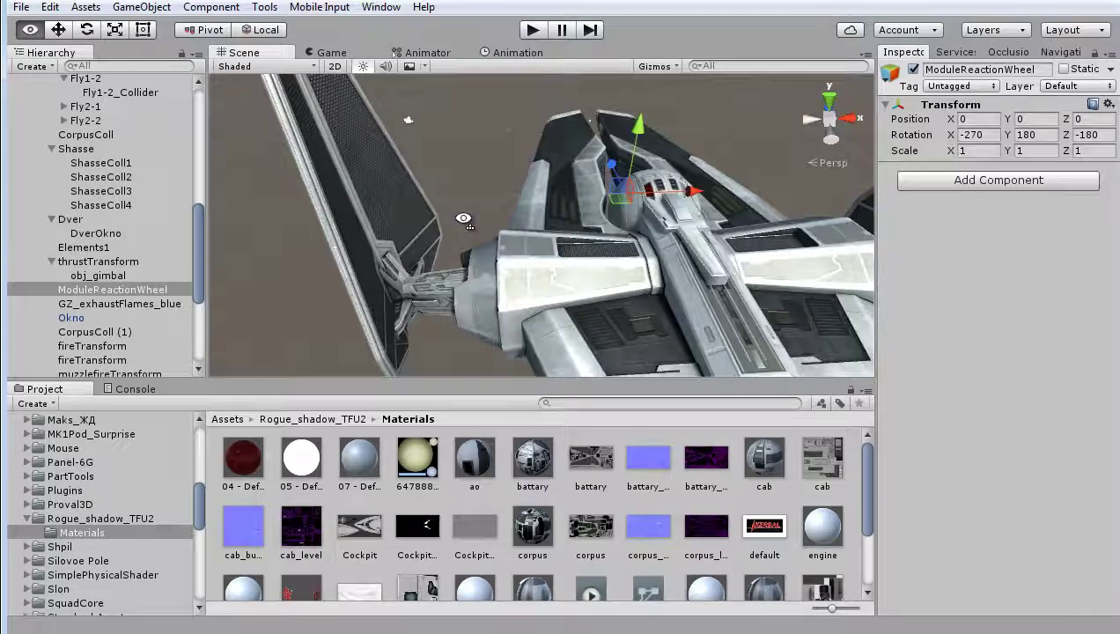
{"action": "left_click_drag", "start_coordinate": [463, 218], "coordinate": [315, 188], "text": "alt"}
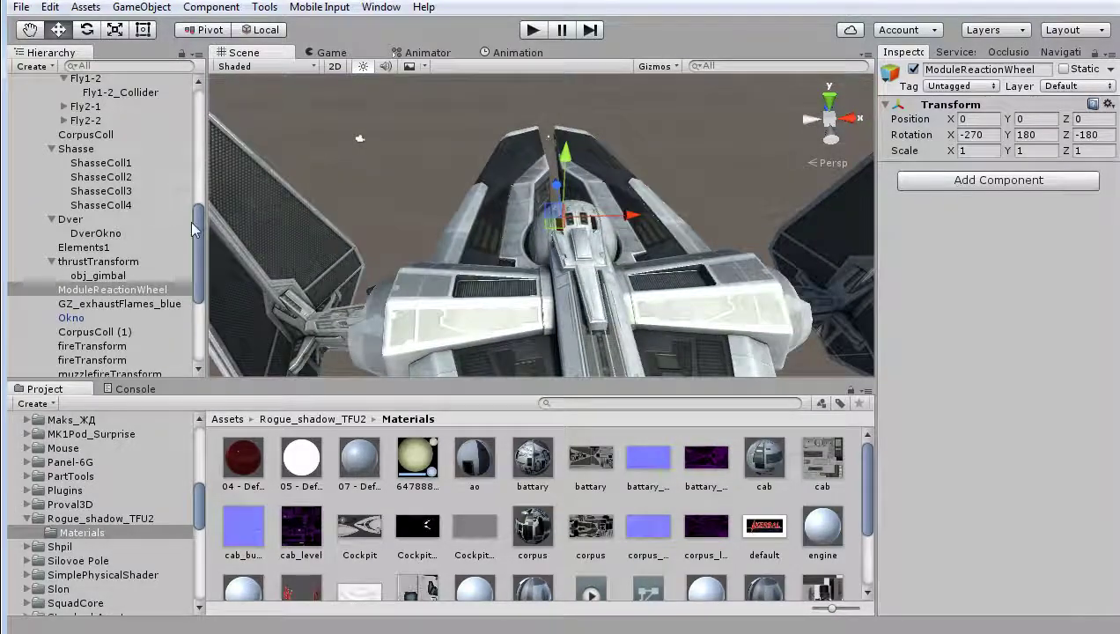
{"action": "left_click_drag", "start_coordinate": [201, 247], "coordinate": [195, 180]}
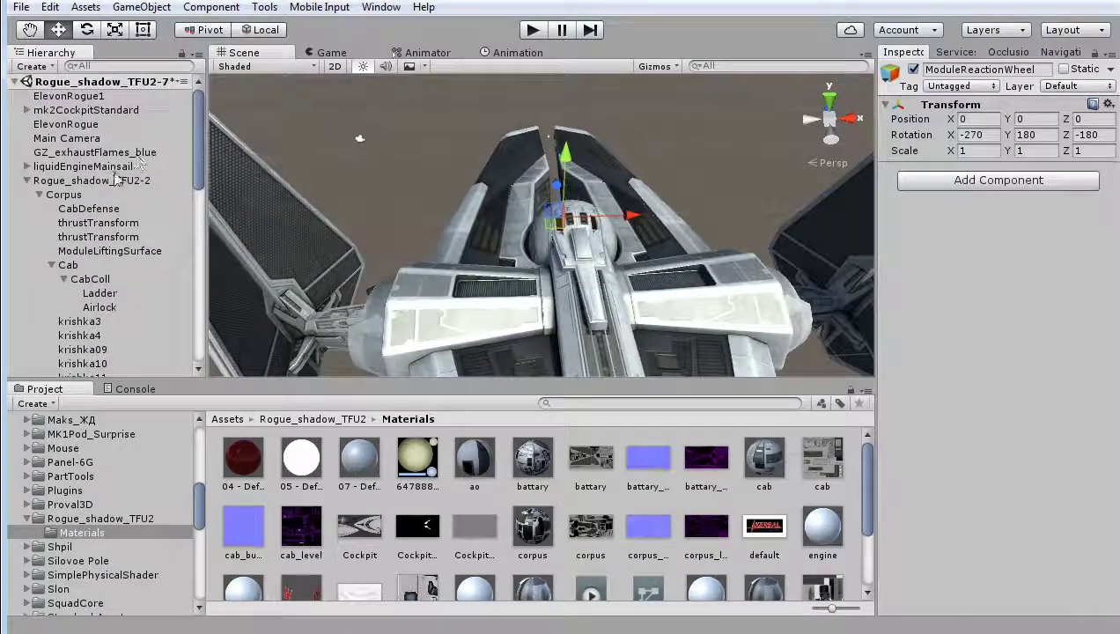
{"action": "left_click", "coordinate": [117, 179]}
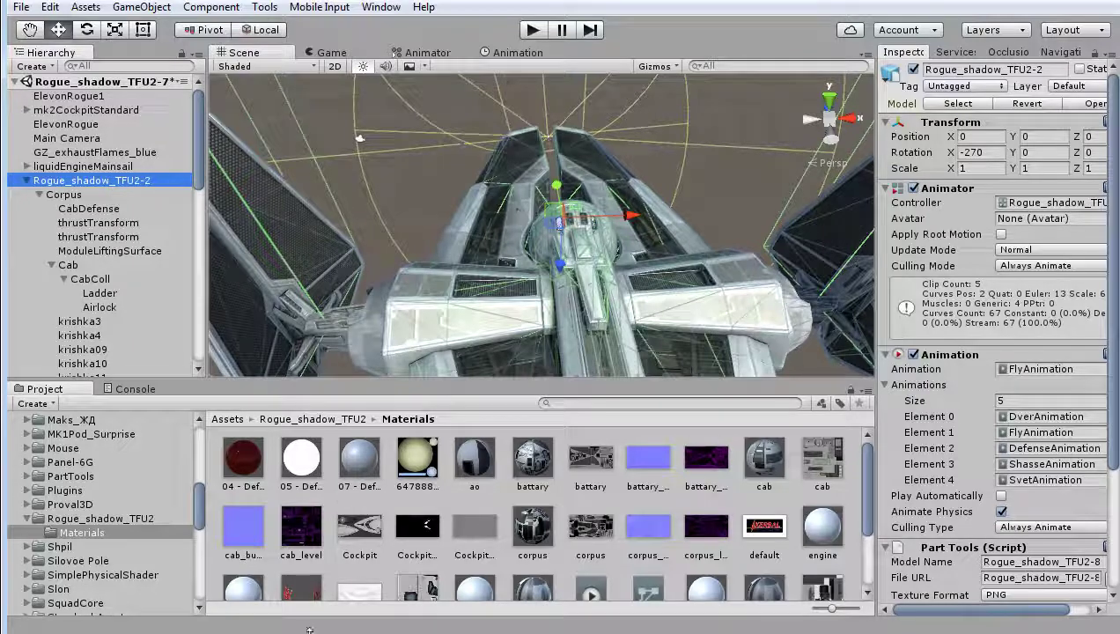
{"action": "key", "text": "alt+Tab"}
{"action": "scroll", "coordinate": [446, 268], "scroll_direction": "up", "scroll_amount": 5}
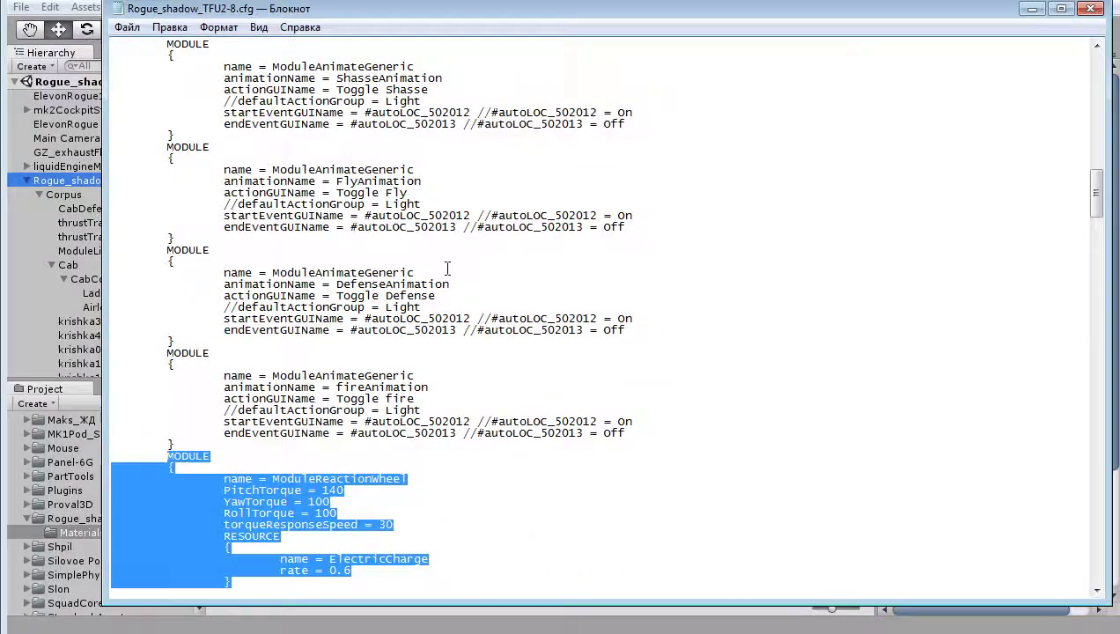
{"action": "scroll", "coordinate": [445, 268], "scroll_direction": "up", "scroll_amount": 10}
{"action": "scroll", "coordinate": [445, 268], "scroll_direction": "up", "scroll_amount": 7}
{"action": "scroll", "coordinate": [446, 268], "scroll_direction": "up", "scroll_amount": 10}
{"action": "scroll", "coordinate": [465, 337], "scroll_direction": "down", "scroll_amount": 4}
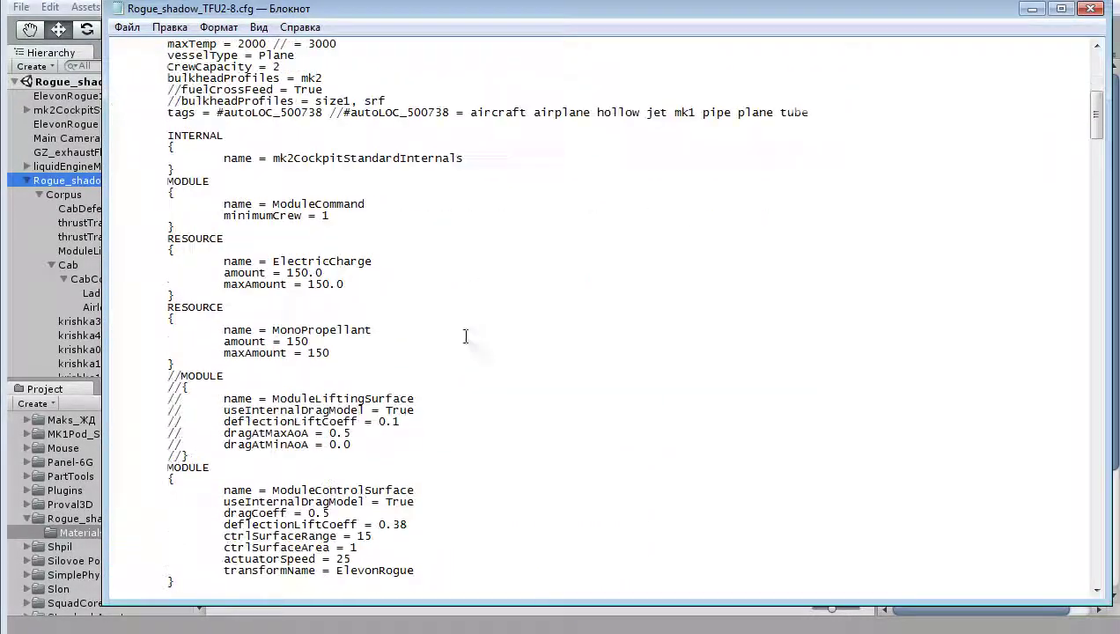
{"action": "left_click_drag", "start_coordinate": [222, 157], "coordinate": [481, 162]}
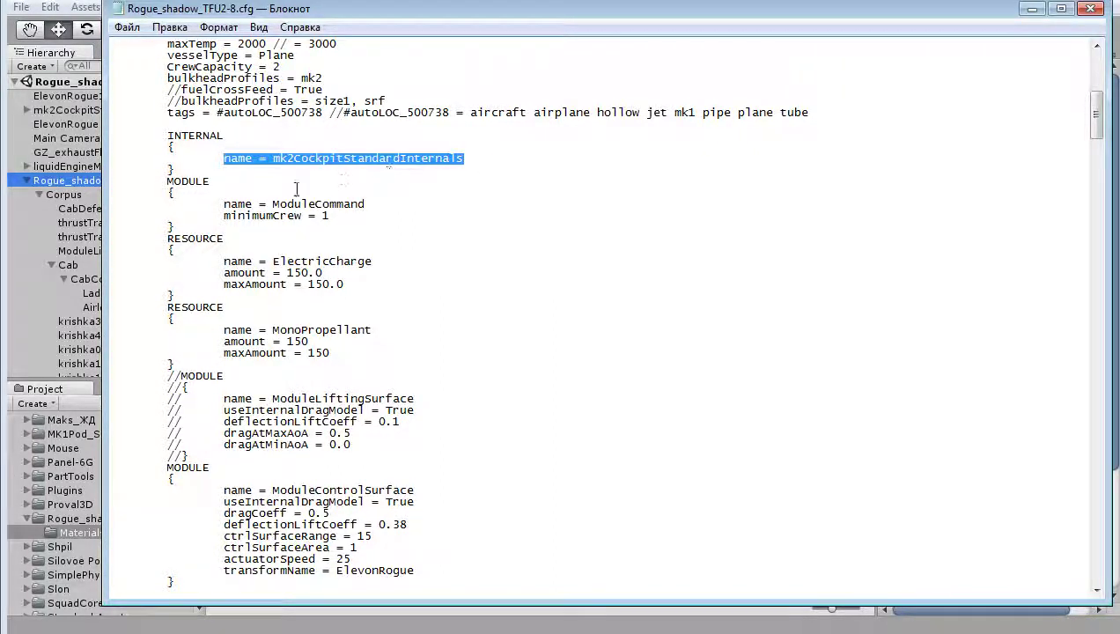
{"action": "left_click_drag", "start_coordinate": [167, 182], "coordinate": [385, 219]}
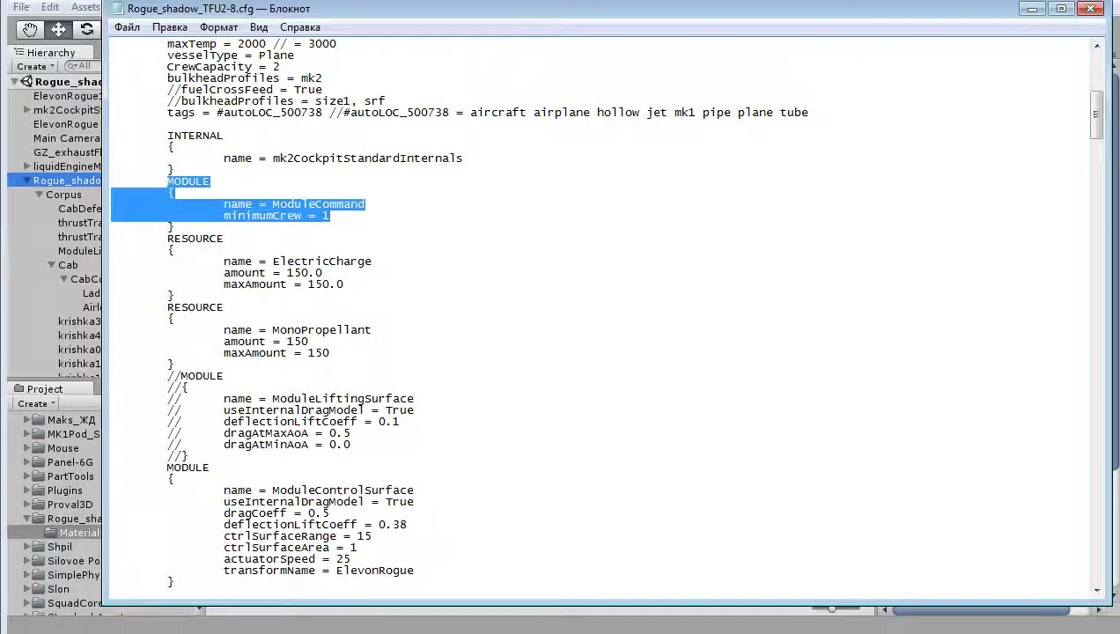
{"action": "key", "text": "alt+Tab"}
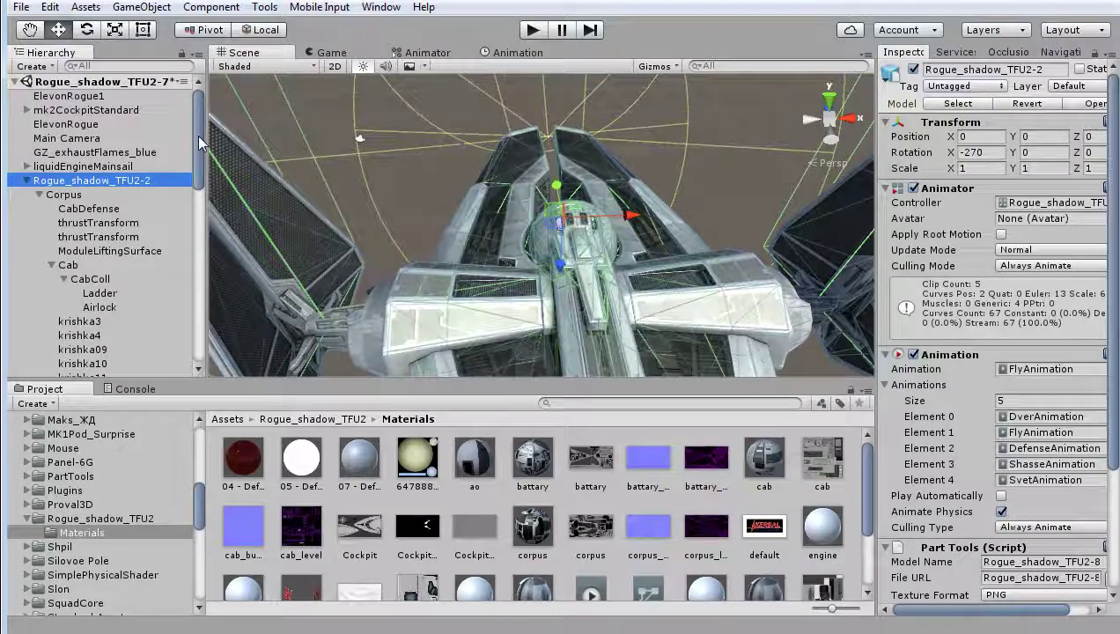
Compare transforms of thrustTransform, ModuleReactionWheel, and GZ_exhaustFlames_blue (position 0, 13.65, 0, rotation X -90)
{"action": "left_click_drag", "start_coordinate": [197, 135], "coordinate": [191, 230]}
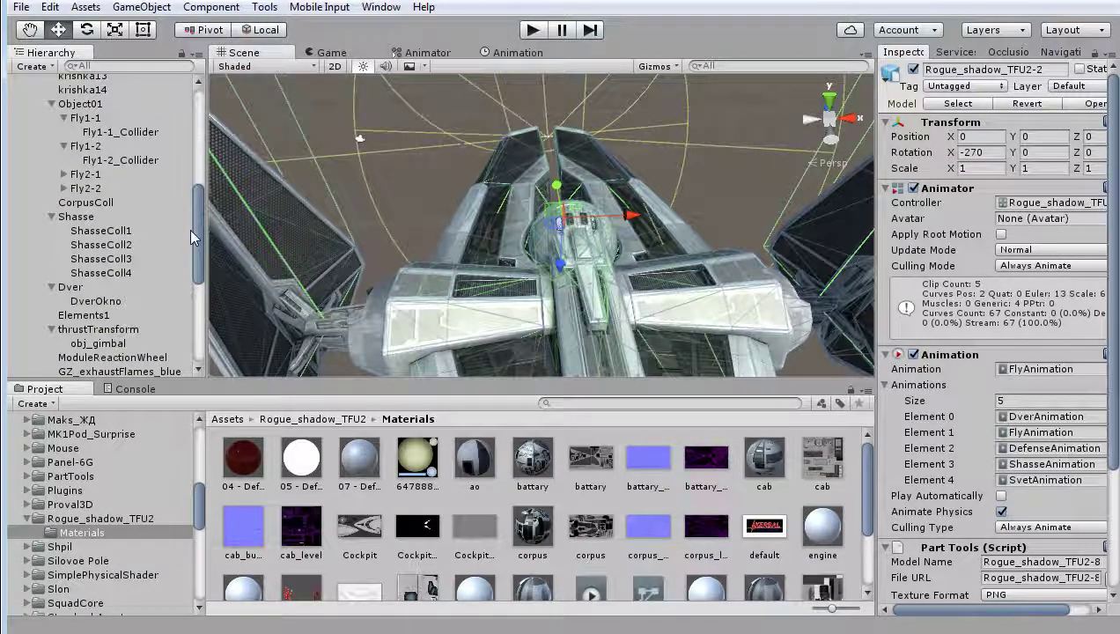
{"action": "scroll", "coordinate": [190, 228], "scroll_direction": "down", "scroll_amount": 2}
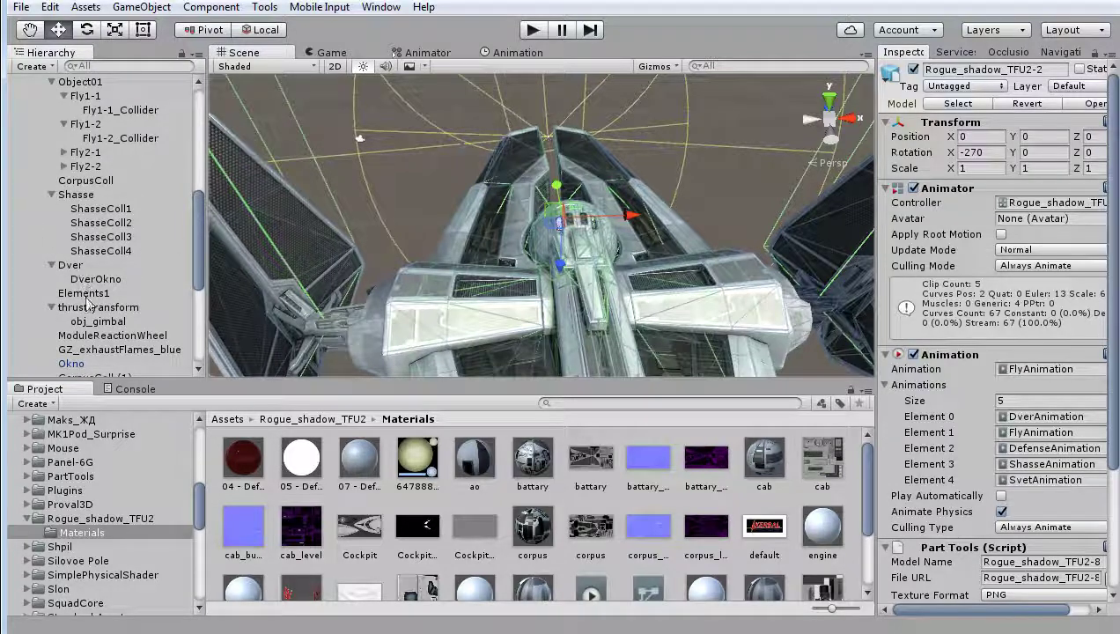
{"action": "left_click", "coordinate": [98, 307]}
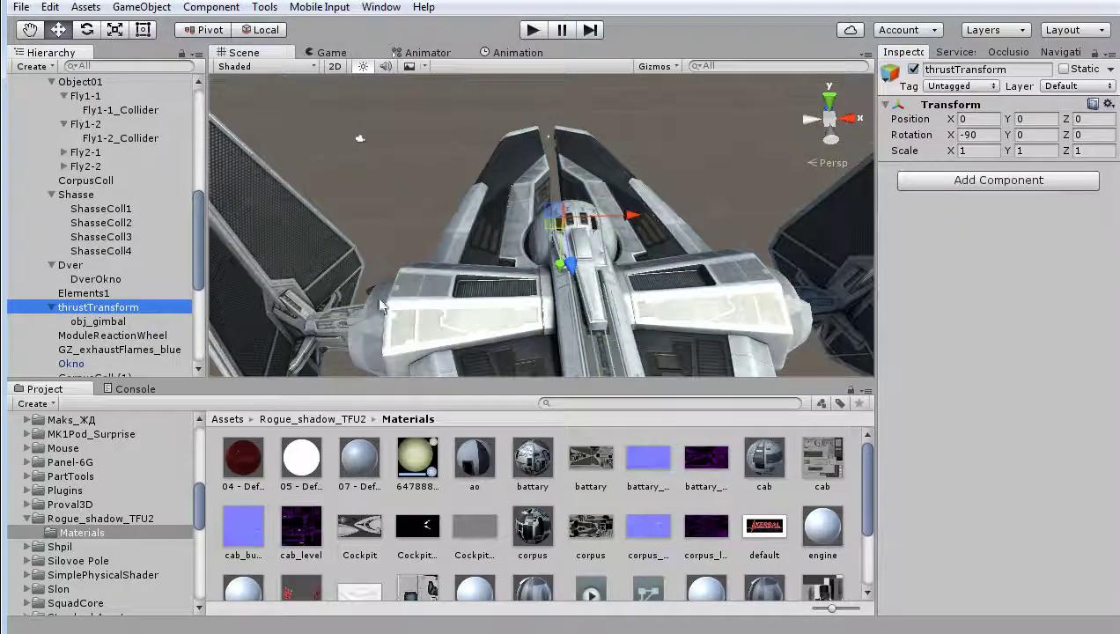
{"action": "left_click", "coordinate": [132, 335]}
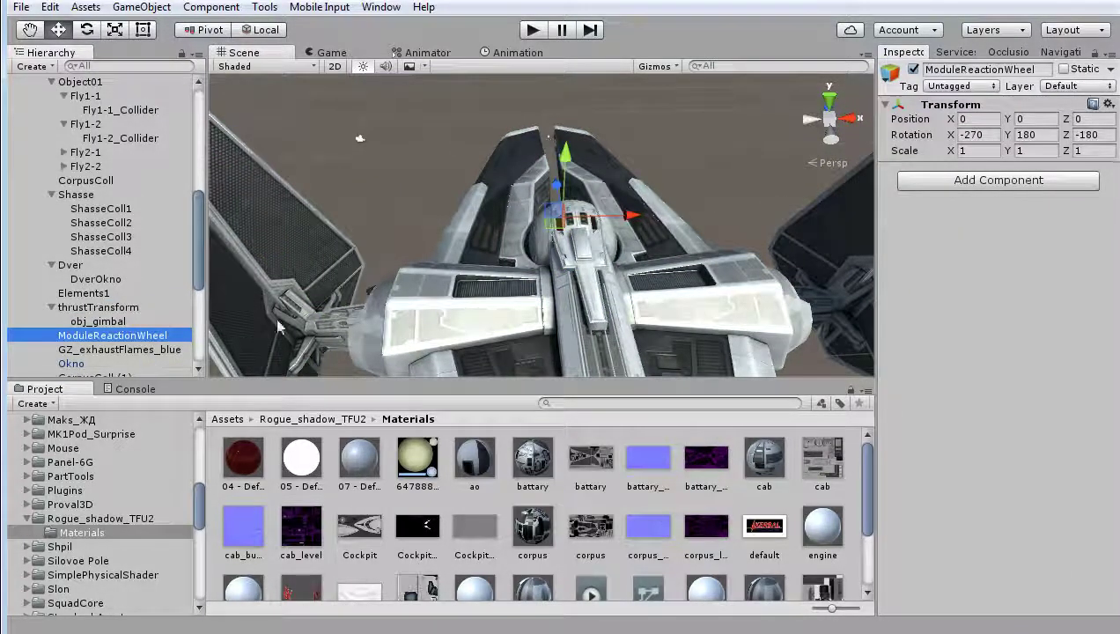
{"action": "left_click", "coordinate": [118, 351]}
Orbit and pan around the ship's rear to check the exhaust object's position and direction
{"action": "mouse_move", "coordinate": [335, 194]}
{"action": "left_mouse_down", "text": "alt"}
{"action": "mouse_move", "coordinate": [325, 300]}
{"action": "mouse_move", "coordinate": [454, 291]}
{"action": "left_mouse_up", "text": "alt"}
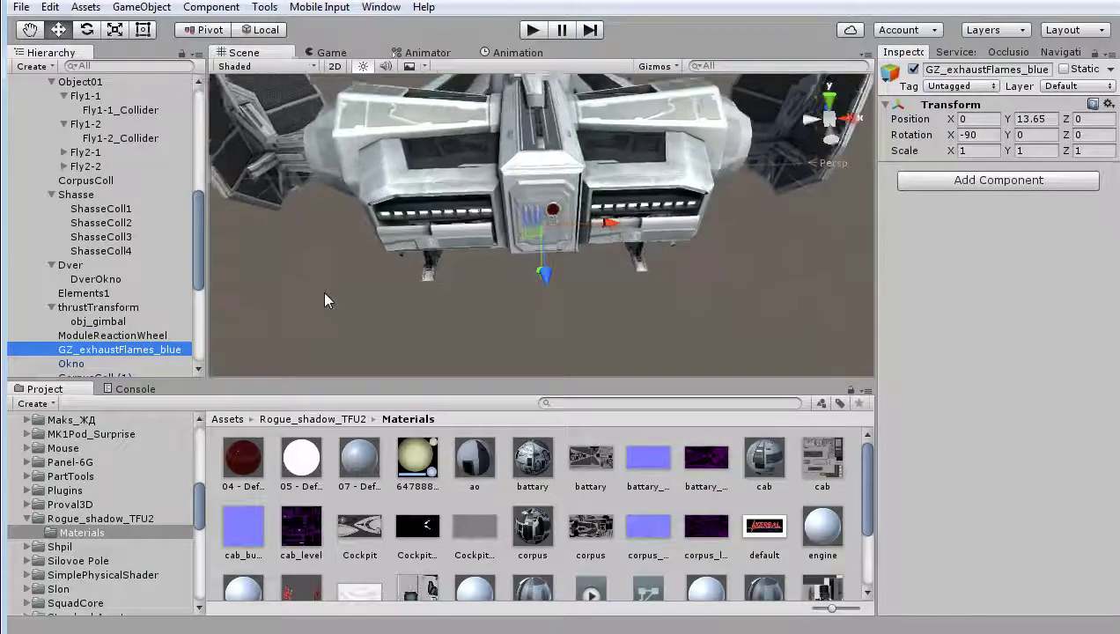
{"action": "middle_click_drag", "start_coordinate": [455, 291], "coordinate": [712, 211]}
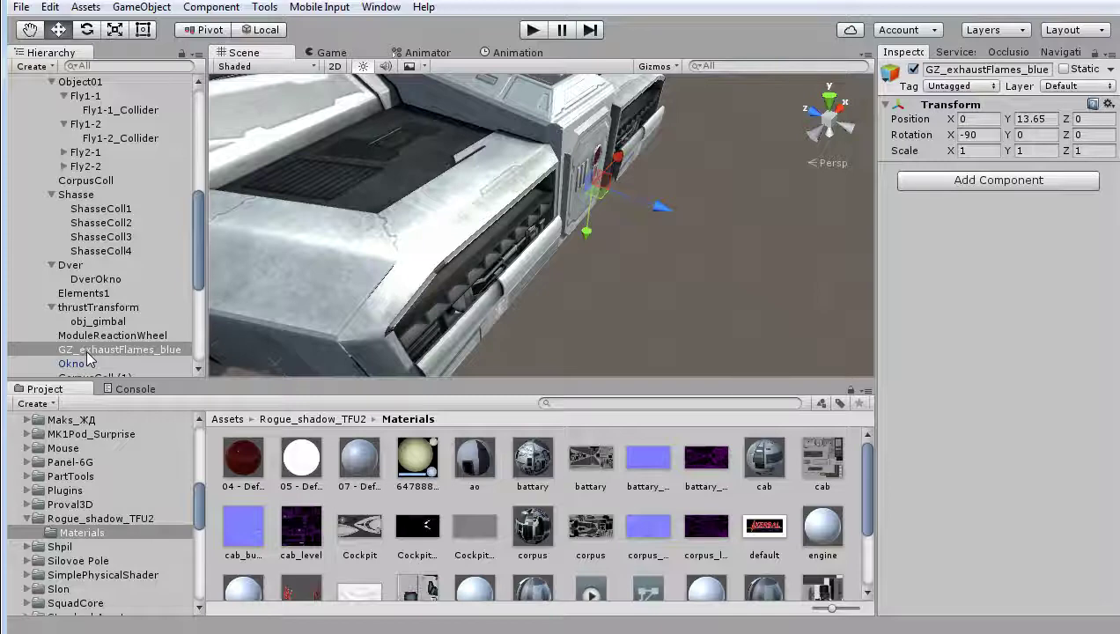
{"action": "left_click_drag", "start_coordinate": [688, 169], "coordinate": [662, 263], "text": "alt"}
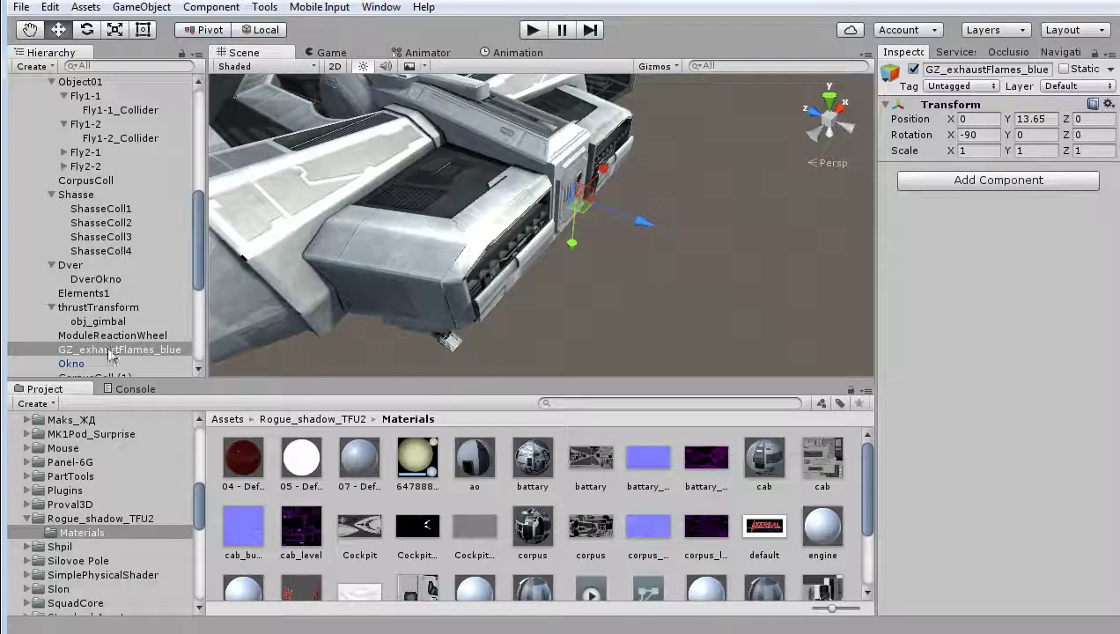
{"action": "mouse_move", "coordinate": [552, 227]}
{"action": "left_mouse_down", "text": "alt"}
{"action": "mouse_move", "coordinate": [657, 206]}
{"action": "mouse_move", "coordinate": [569, 252]}
{"action": "left_mouse_up", "text": "alt"}
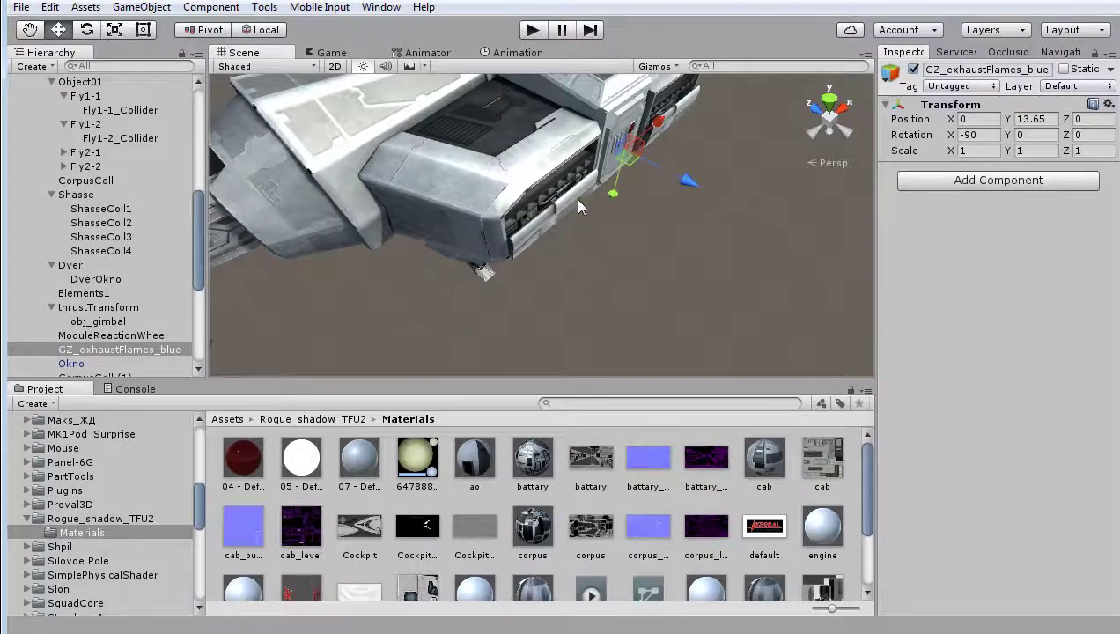
{"action": "mouse_move", "coordinate": [409, 193]}
{"action": "left_mouse_down", "text": "alt"}
{"action": "mouse_move", "coordinate": [511, 200]}
{"action": "mouse_move", "coordinate": [231, 250]}
{"action": "mouse_move", "coordinate": [188, 132]}
{"action": "left_mouse_up", "text": "alt"}
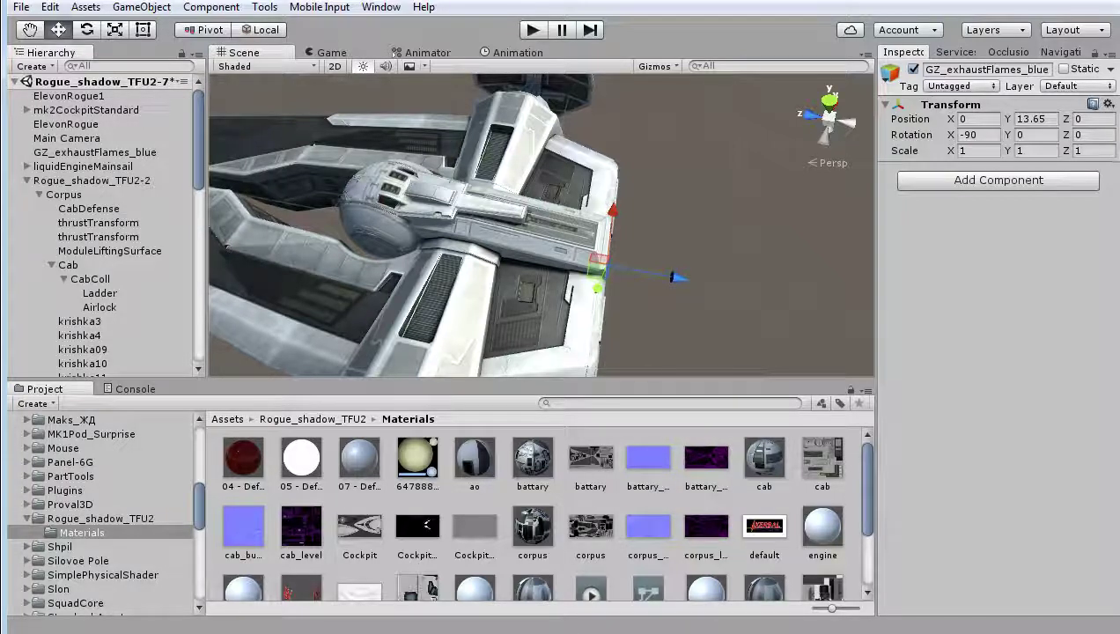
Scroll the cfg down to the EFFECTS section and select the Thrust audio block
{"action": "key", "text": "alt+Tab"}
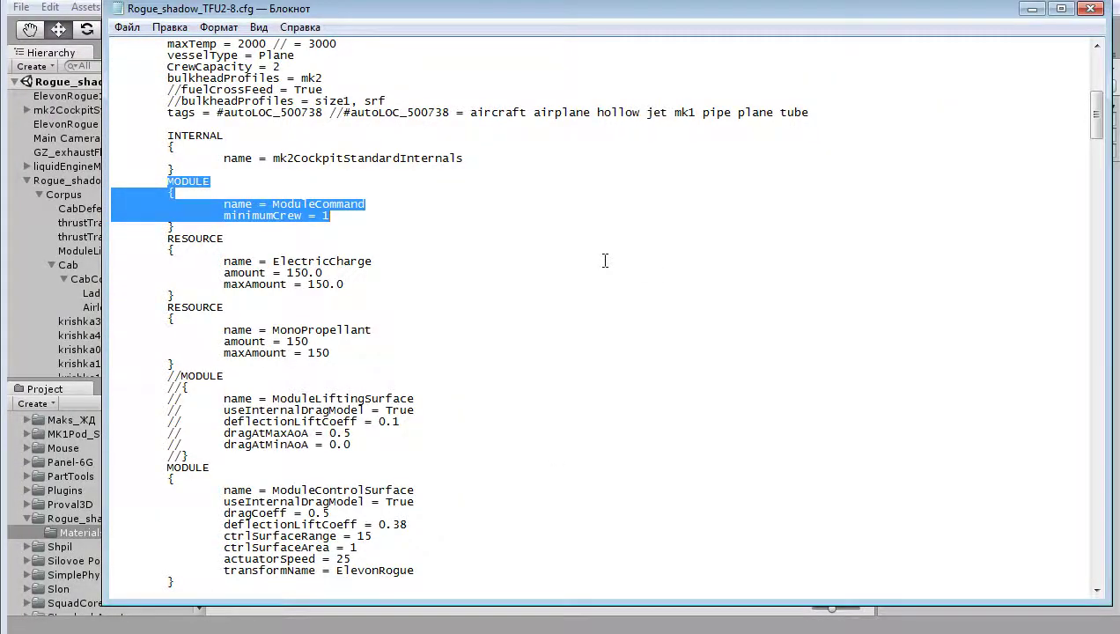
{"action": "key", "text": "Page_Down"}
{"action": "key", "text": "Page_Down"}
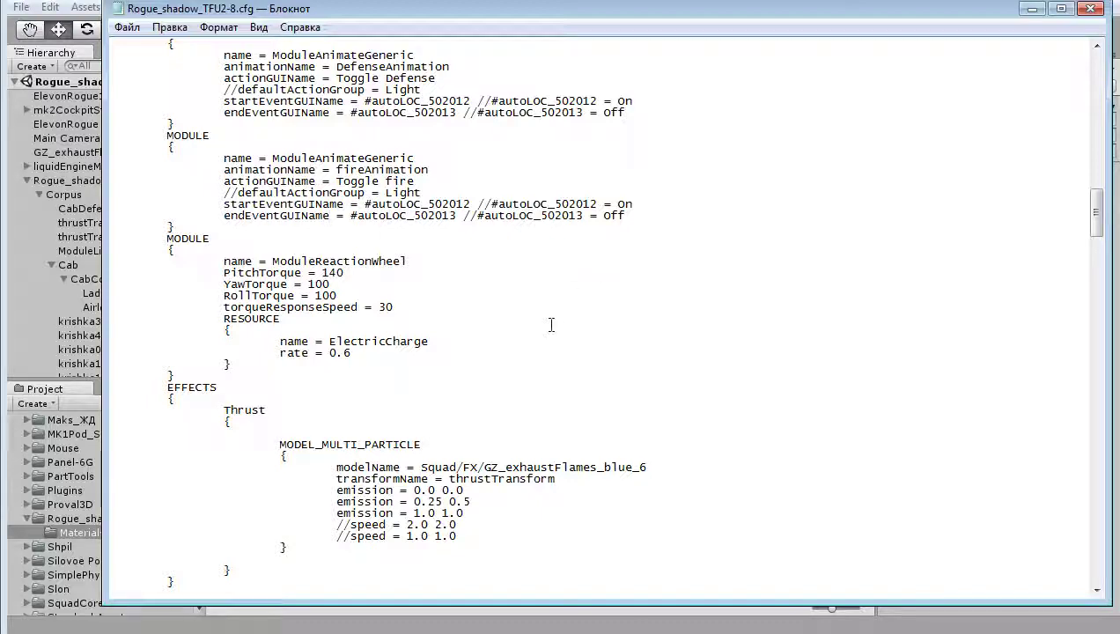
{"action": "scroll", "coordinate": [513, 327], "scroll_direction": "down", "scroll_amount": 4}
{"action": "scroll", "coordinate": [523, 368], "scroll_direction": "down", "scroll_amount": 6}
{"action": "scroll", "coordinate": [523, 368], "scroll_direction": "down", "scroll_amount": 1}
{"action": "scroll", "coordinate": [528, 382], "scroll_direction": "up", "scroll_amount": 10}
{"action": "scroll", "coordinate": [527, 382], "scroll_direction": "up", "scroll_amount": 9}
{"action": "scroll", "coordinate": [529, 382], "scroll_direction": "up", "scroll_amount": 9}
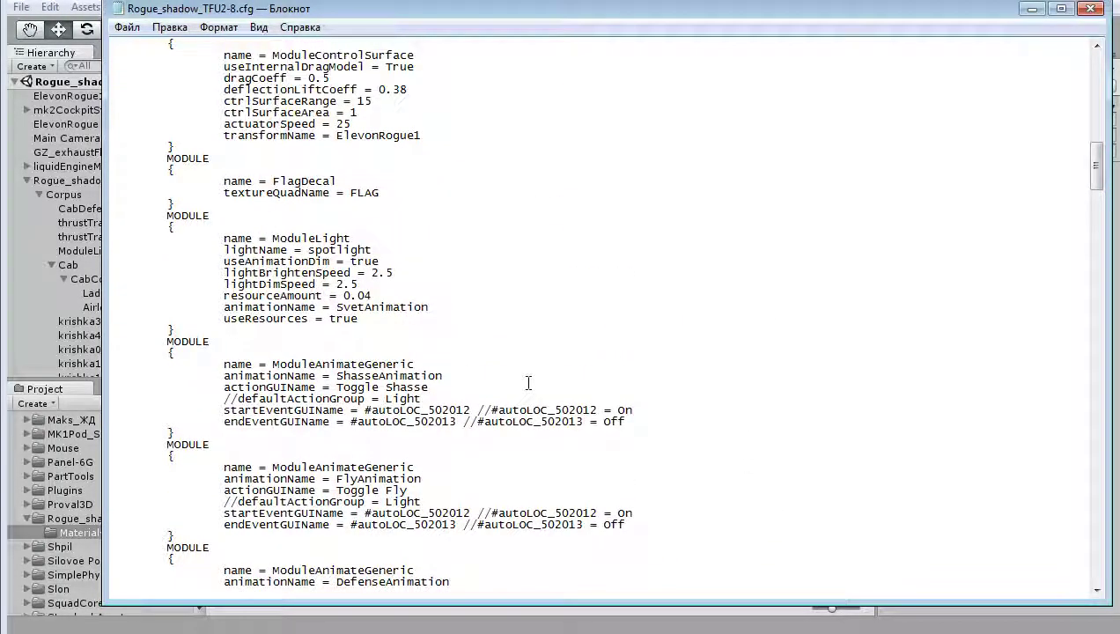
{"action": "scroll", "coordinate": [528, 382], "scroll_direction": "up", "scroll_amount": 6}
{"action": "scroll", "coordinate": [528, 382], "scroll_direction": "up", "scroll_amount": 10}
{"action": "scroll", "coordinate": [528, 382], "scroll_direction": "up", "scroll_amount": 8}
{"action": "scroll", "coordinate": [528, 382], "scroll_direction": "down", "scroll_amount": 8}
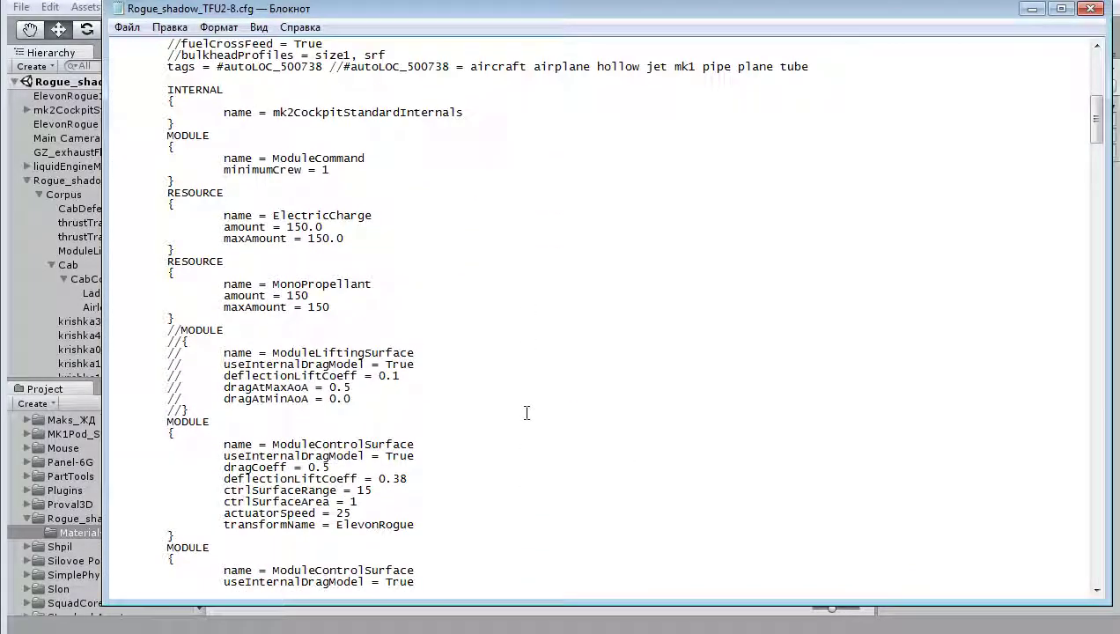
{"action": "scroll", "coordinate": [526, 414], "scroll_direction": "down", "scroll_amount": 7}
{"action": "scroll", "coordinate": [526, 414], "scroll_direction": "down", "scroll_amount": 8}
{"action": "scroll", "coordinate": [527, 423], "scroll_direction": "down", "scroll_amount": 7}
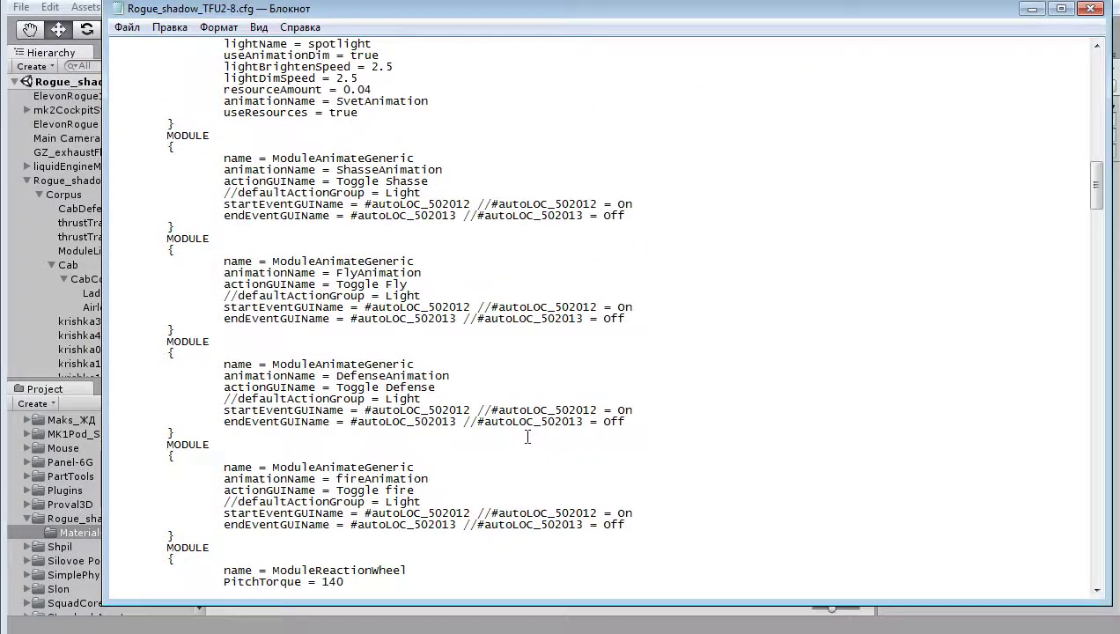
{"action": "scroll", "coordinate": [527, 435], "scroll_direction": "down", "scroll_amount": 7}
{"action": "scroll", "coordinate": [534, 449], "scroll_direction": "down", "scroll_amount": 5}
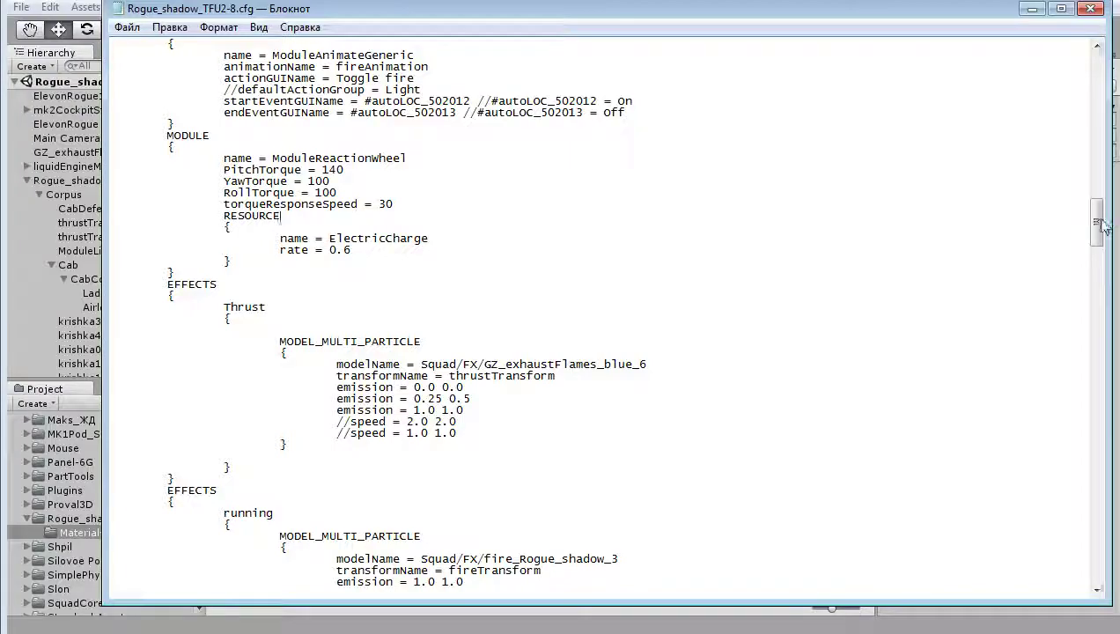
{"action": "mouse_move", "coordinate": [1100, 221]}
{"action": "left_mouse_down"}
{"action": "mouse_move", "coordinate": [1099, 536]}
{"action": "mouse_move", "coordinate": [1097, 308]}
{"action": "left_mouse_up"}
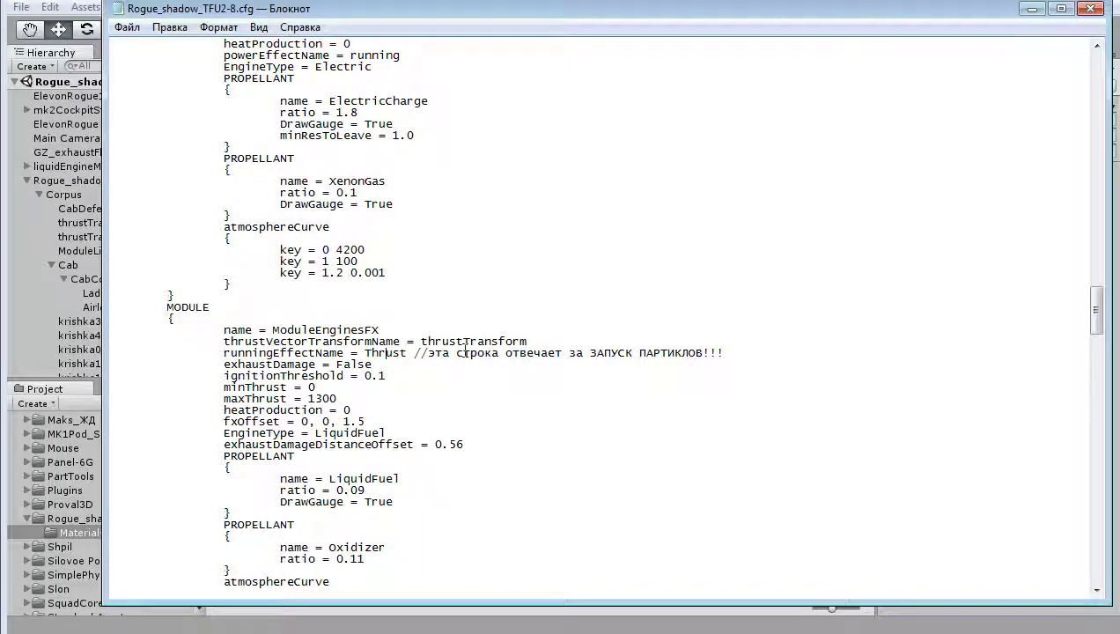
{"action": "scroll", "coordinate": [447, 377], "scroll_direction": "down", "scroll_amount": 7}
{"action": "scroll", "coordinate": [450, 430], "scroll_direction": "down", "scroll_amount": 6}
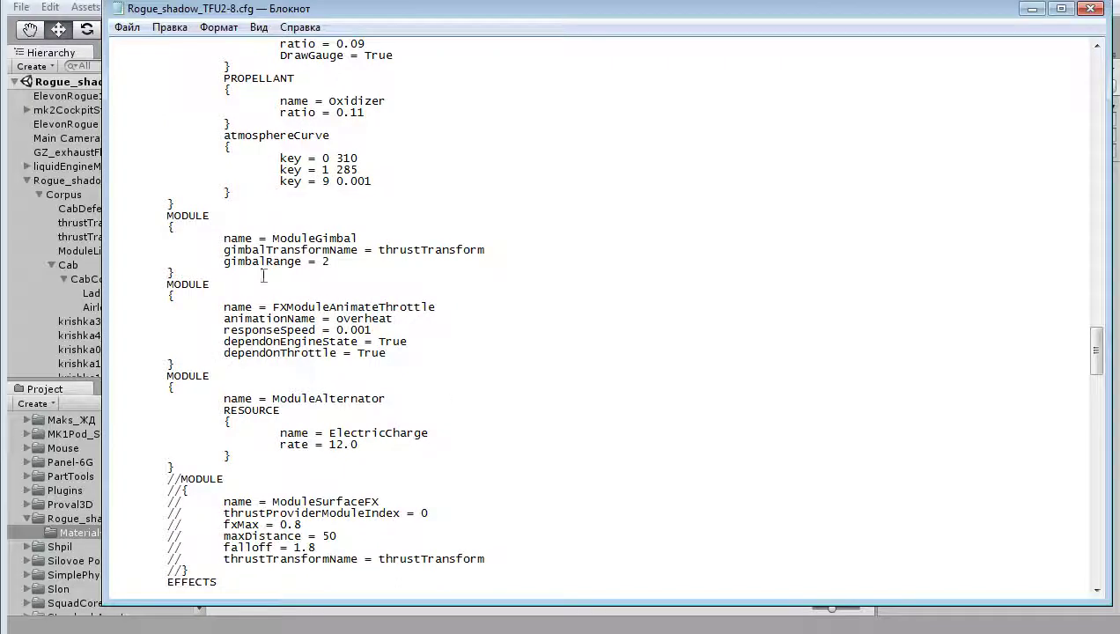
{"action": "scroll", "coordinate": [262, 276], "scroll_direction": "down", "scroll_amount": 7}
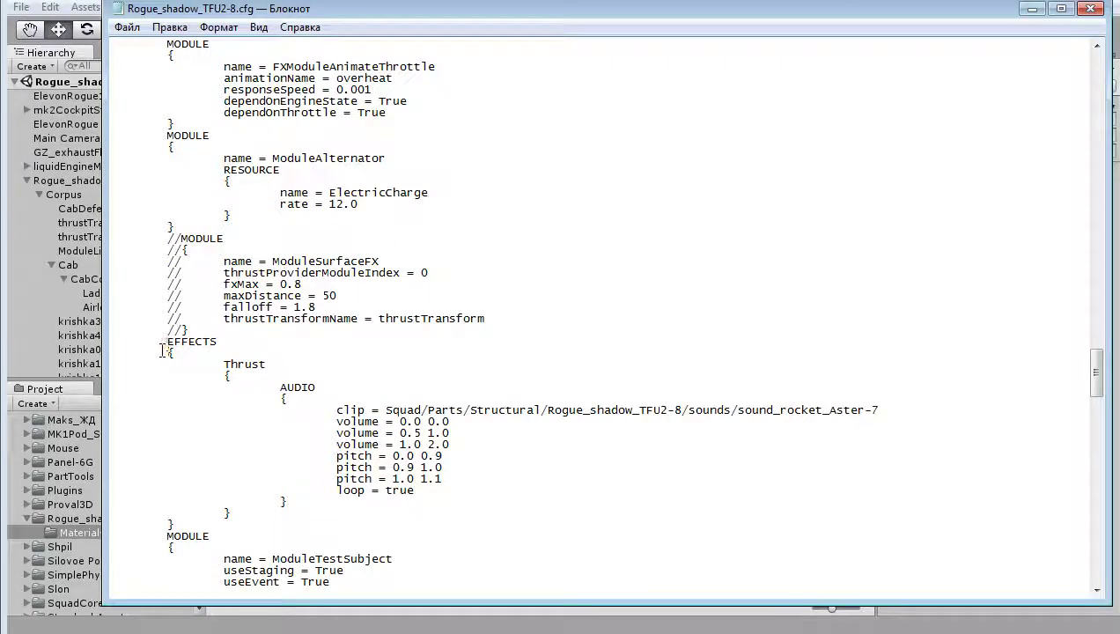
{"action": "mouse_move", "coordinate": [162, 346]}
{"action": "left_mouse_down"}
{"action": "mouse_move", "coordinate": [901, 443]}
{"action": "mouse_move", "coordinate": [888, 476]}
{"action": "left_mouse_up"}
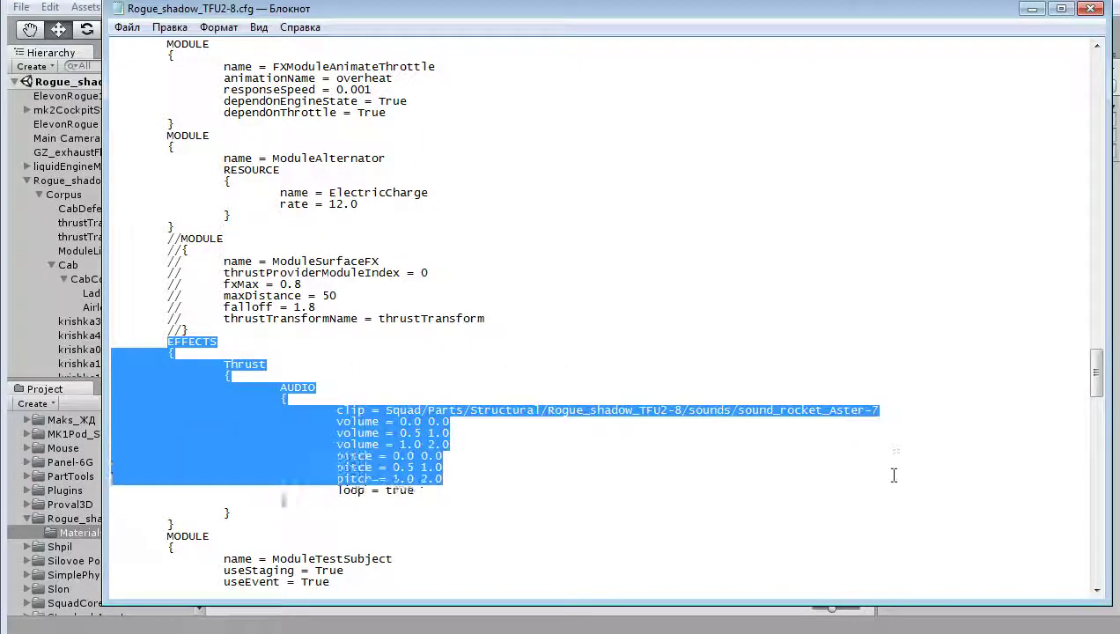
{"action": "left_click", "coordinate": [547, 412]}
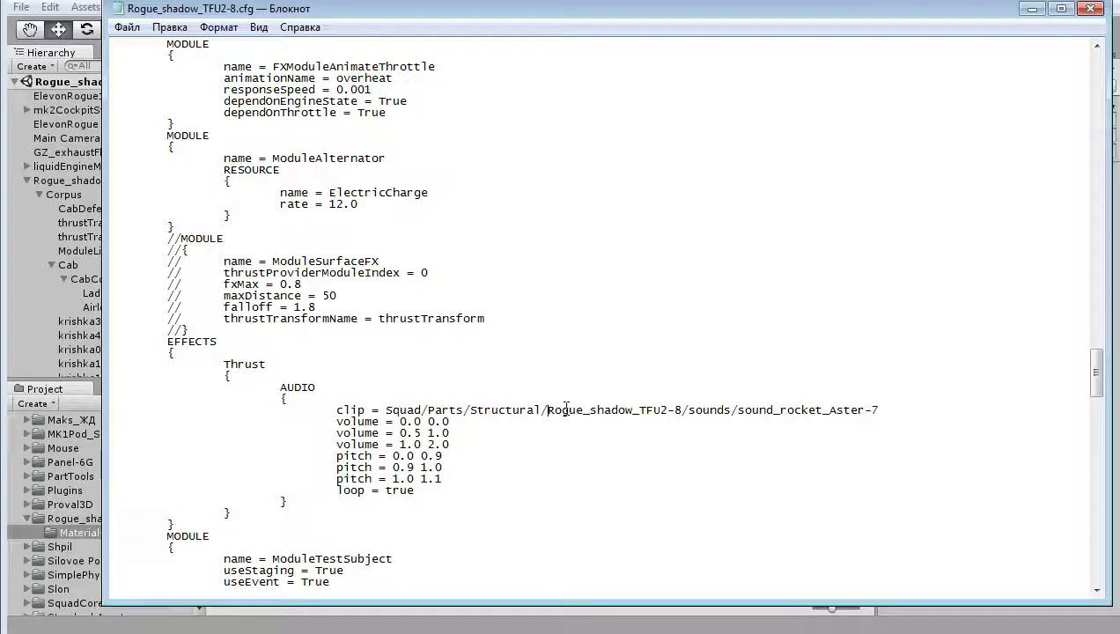
Highlight the Thrust block's thrustTransform and its Squad/FX/GZ_exhaustFlames_blue_6 model path, then return to Unity
{"action": "scroll", "coordinate": [566, 407], "scroll_direction": "up", "scroll_amount": 7}
{"action": "scroll", "coordinate": [567, 405], "scroll_direction": "up", "scroll_amount": 6}
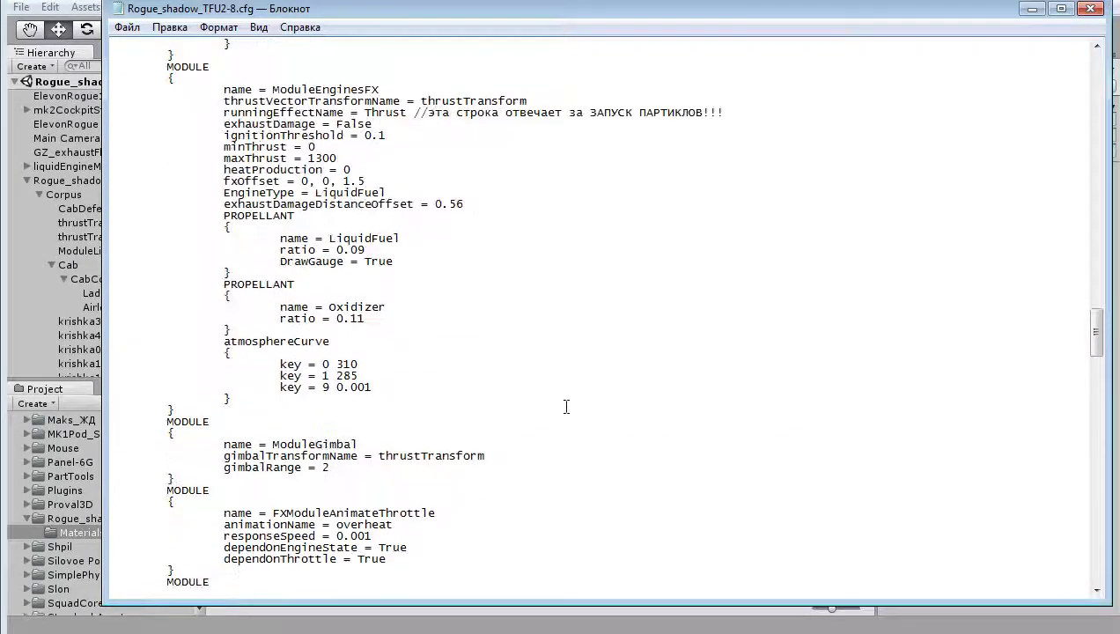
{"action": "mouse_move", "coordinate": [1096, 339]}
{"action": "left_mouse_down"}
{"action": "mouse_move", "coordinate": [1094, 150]}
{"action": "mouse_move", "coordinate": [1089, 229]}
{"action": "left_mouse_up"}
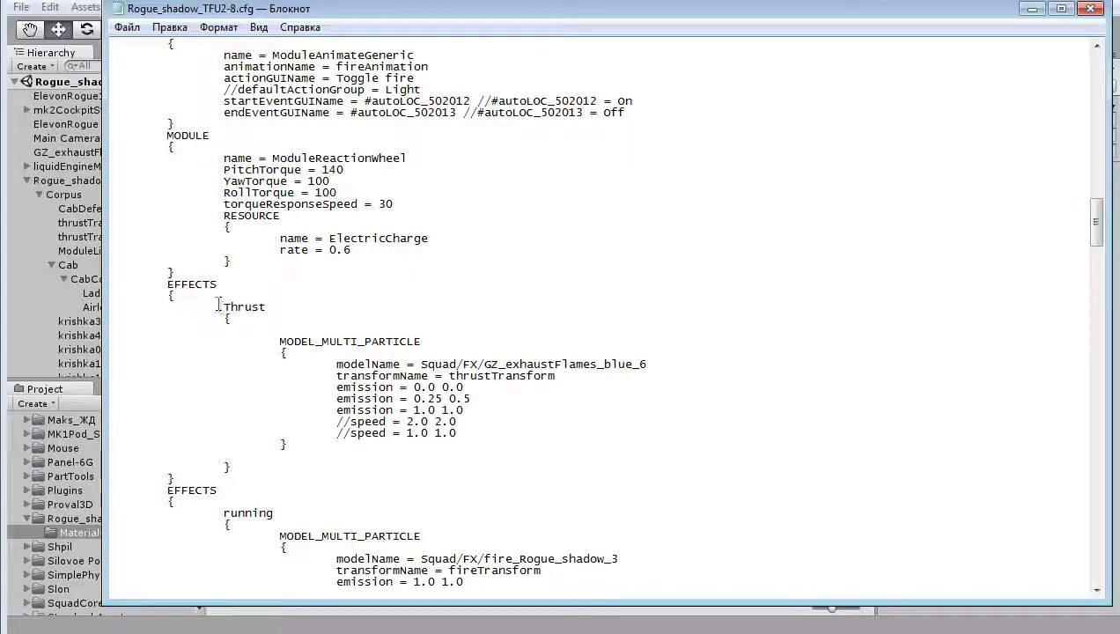
{"action": "mouse_move", "coordinate": [168, 284]}
{"action": "left_mouse_down"}
{"action": "mouse_move", "coordinate": [494, 478]}
{"action": "mouse_move", "coordinate": [508, 475]}
{"action": "left_mouse_up"}
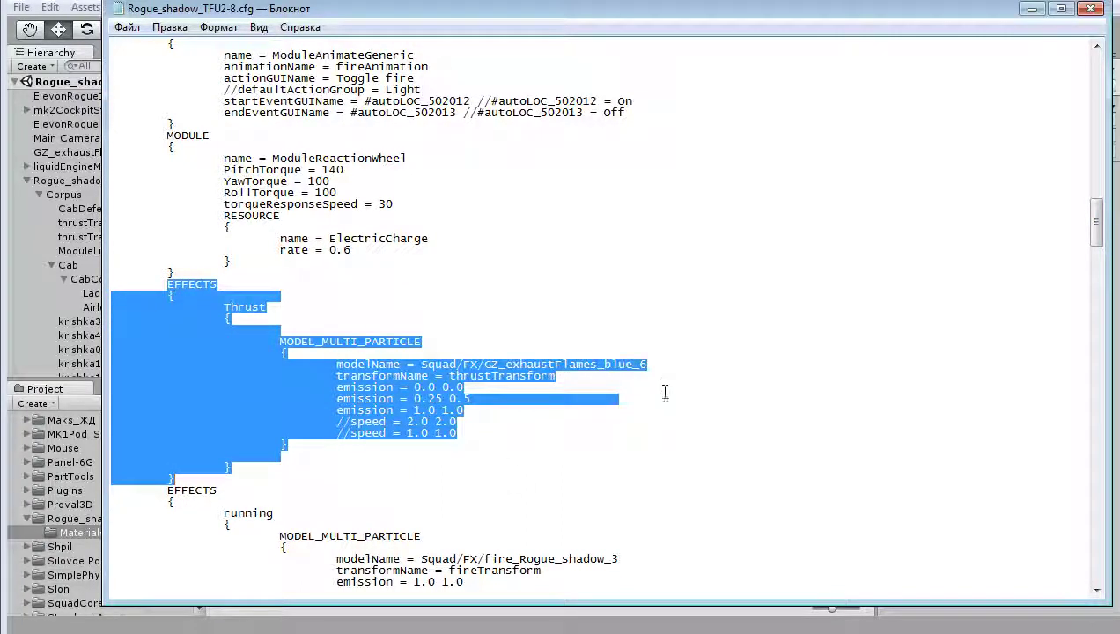
{"action": "left_click", "coordinate": [561, 375]}
{"action": "double_click", "coordinate": [532, 377]}
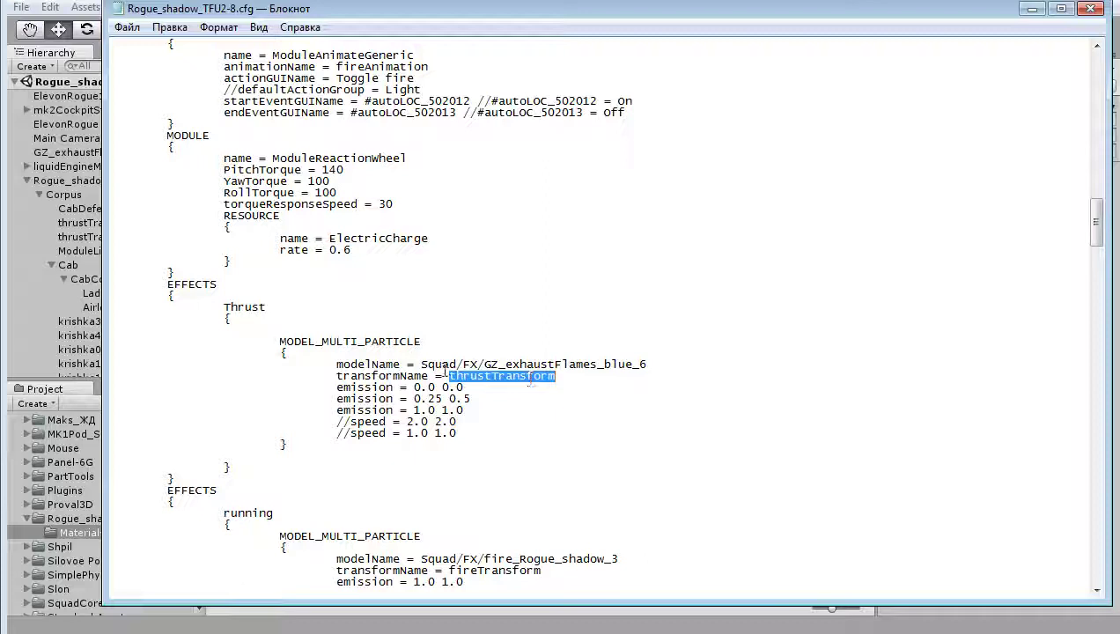
{"action": "left_click", "coordinate": [328, 363]}
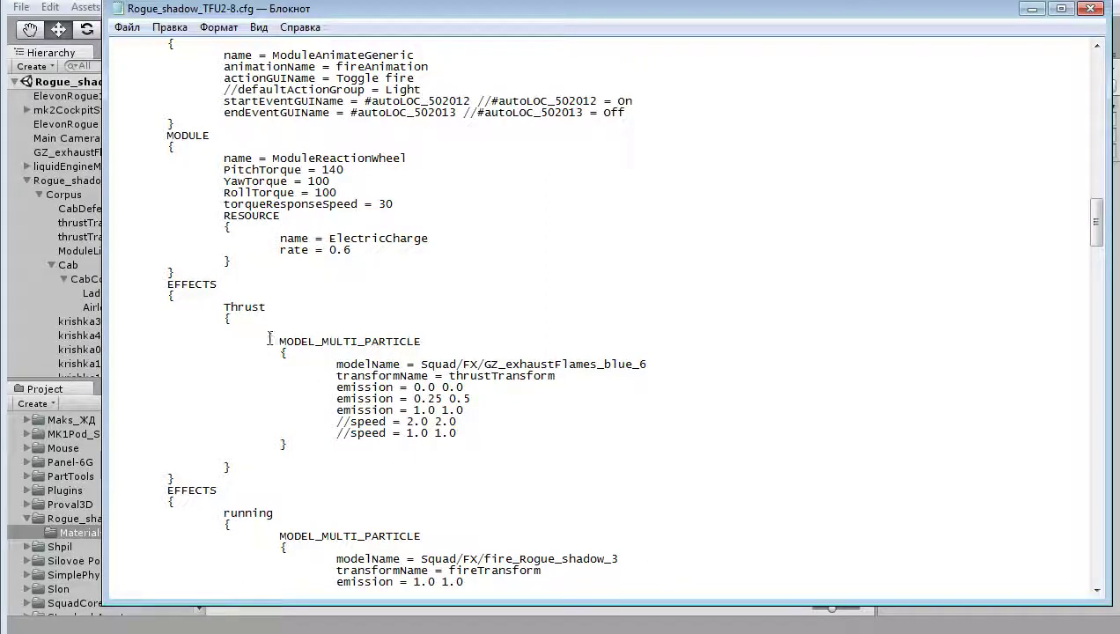
{"action": "left_click_drag", "start_coordinate": [280, 341], "coordinate": [424, 340]}
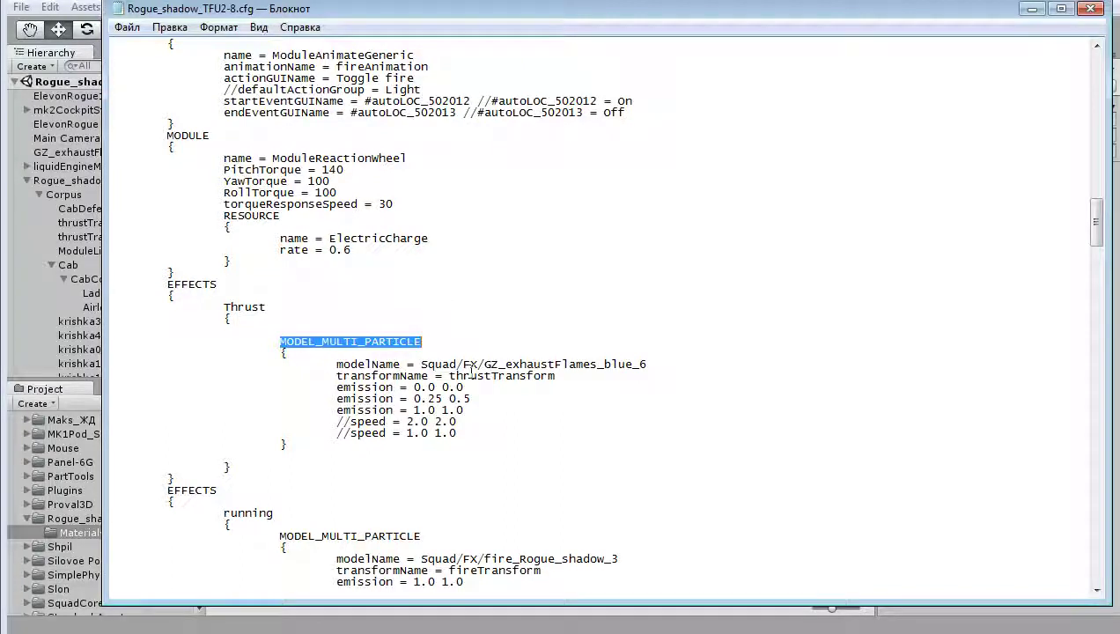
{"action": "left_click", "coordinate": [423, 364]}
{"action": "left_click_drag", "start_coordinate": [422, 363], "coordinate": [651, 370]}
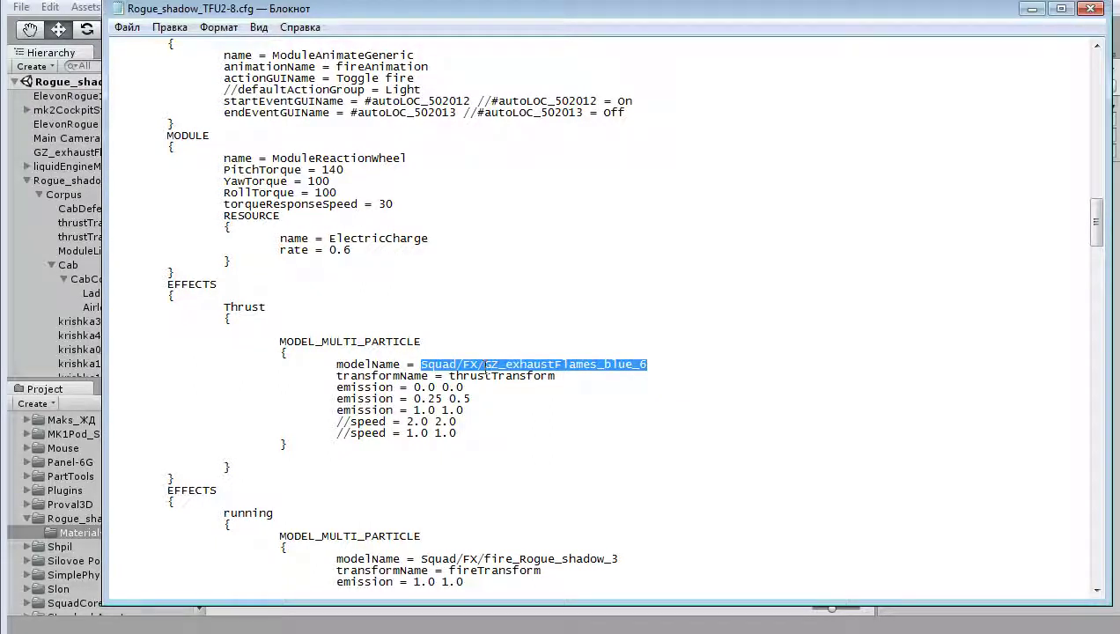
{"action": "left_click", "coordinate": [483, 363]}
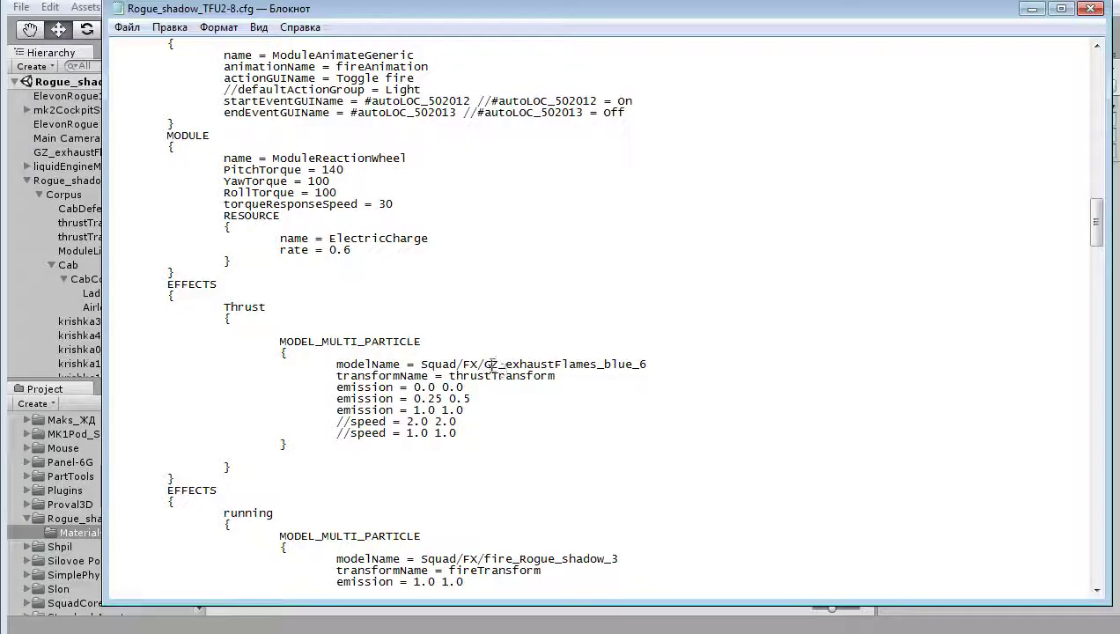
{"action": "left_click_drag", "start_coordinate": [491, 364], "coordinate": [648, 364]}
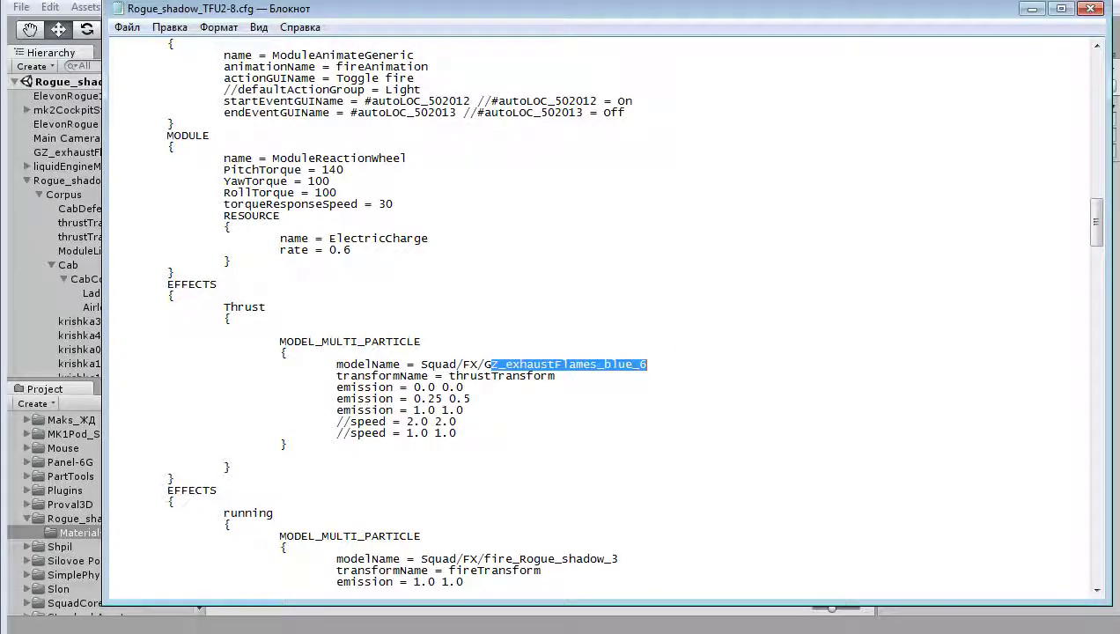
{"action": "key", "text": "alt+Tab"}
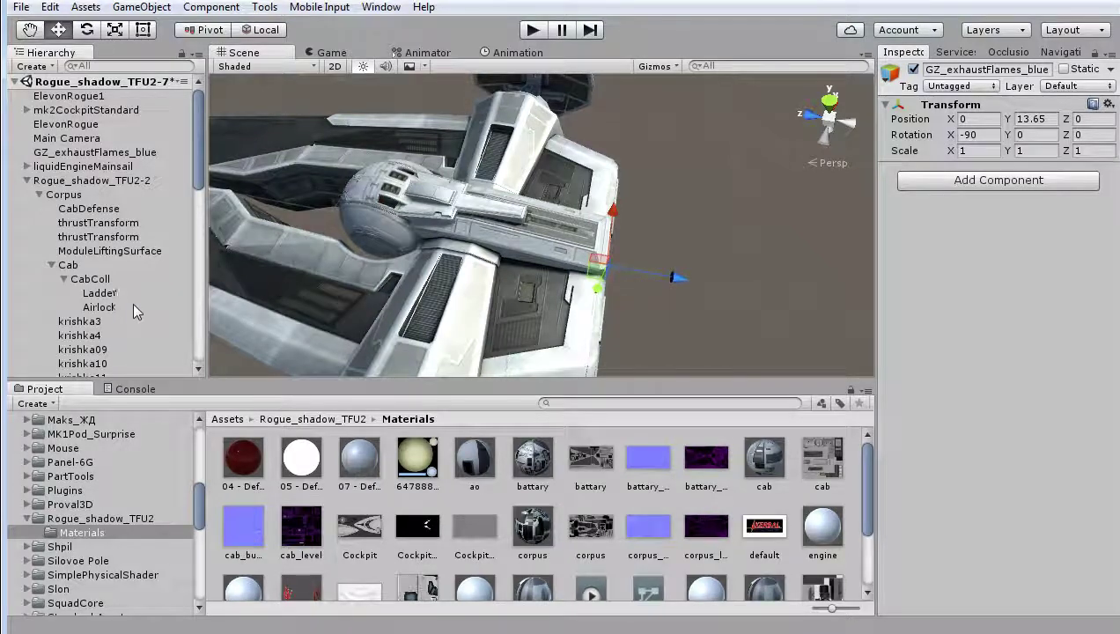
{"action": "left_click", "coordinate": [130, 236]}
{"action": "scroll", "coordinate": [133, 333], "scroll_direction": "down", "scroll_amount": 7}
{"action": "scroll", "coordinate": [133, 334], "scroll_direction": "down", "scroll_amount": 2}
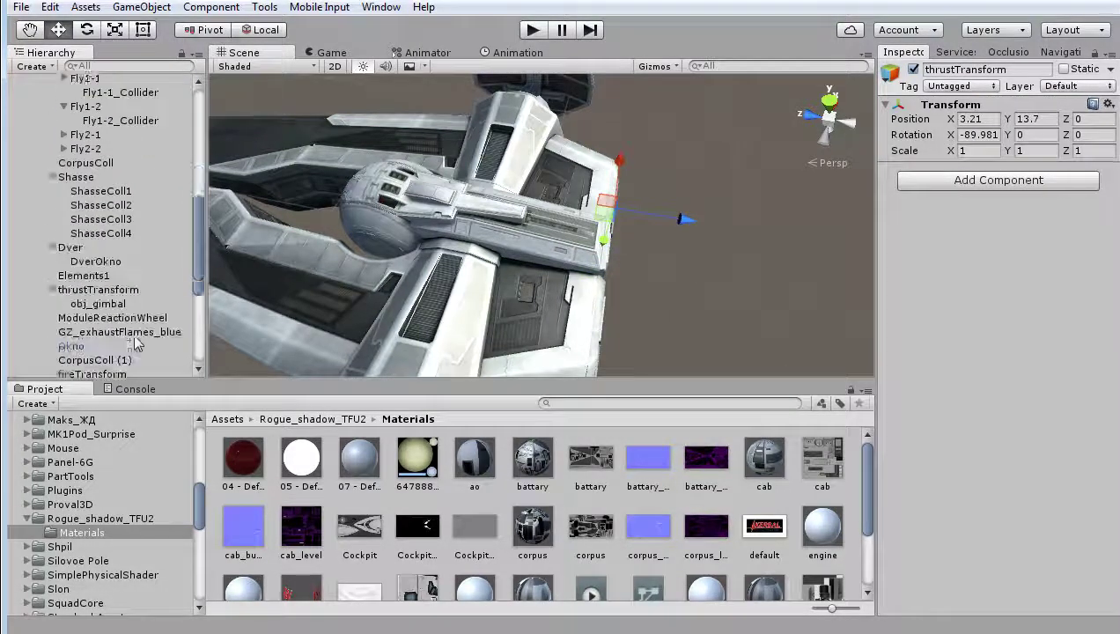
{"action": "scroll", "coordinate": [133, 334], "scroll_direction": "down", "scroll_amount": 3}
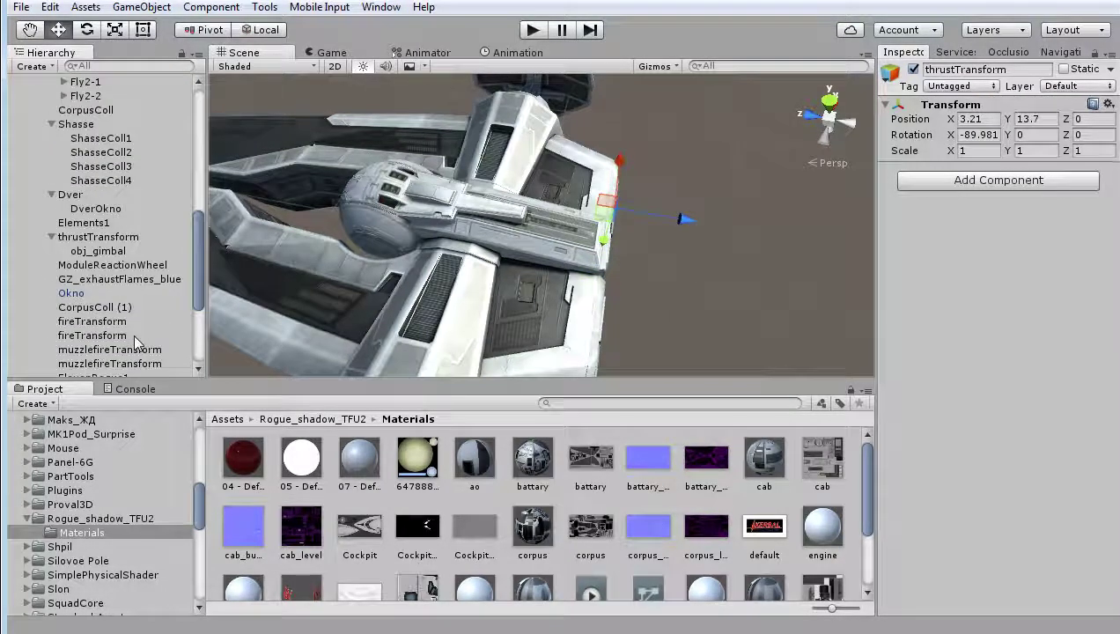
{"action": "left_click", "coordinate": [129, 279]}
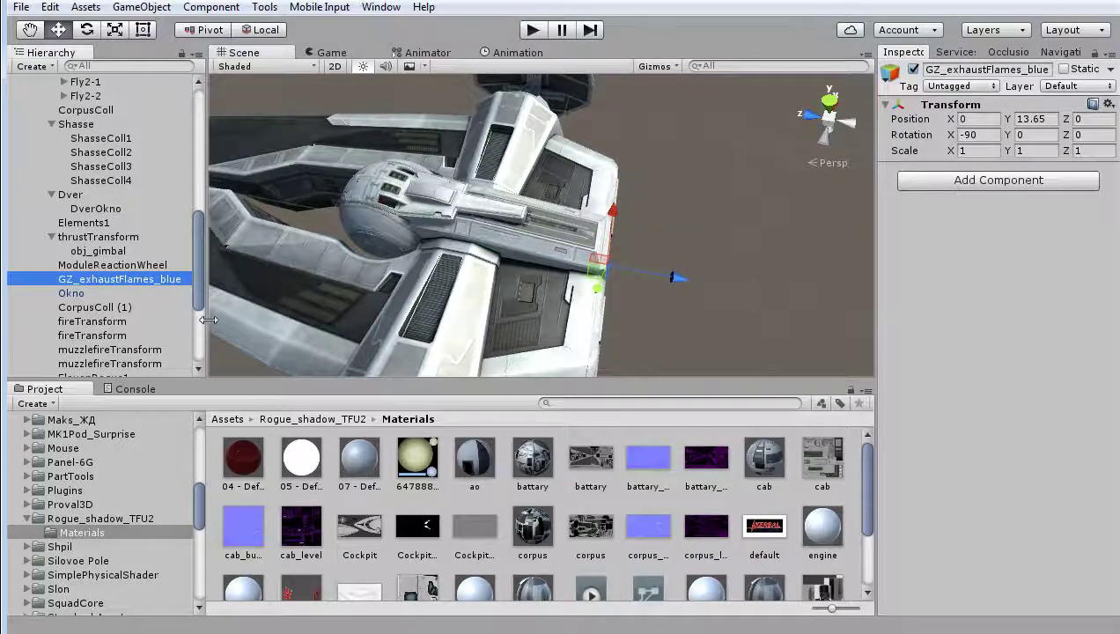
{"action": "left_click_drag", "start_coordinate": [209, 319], "coordinate": [222, 336]}
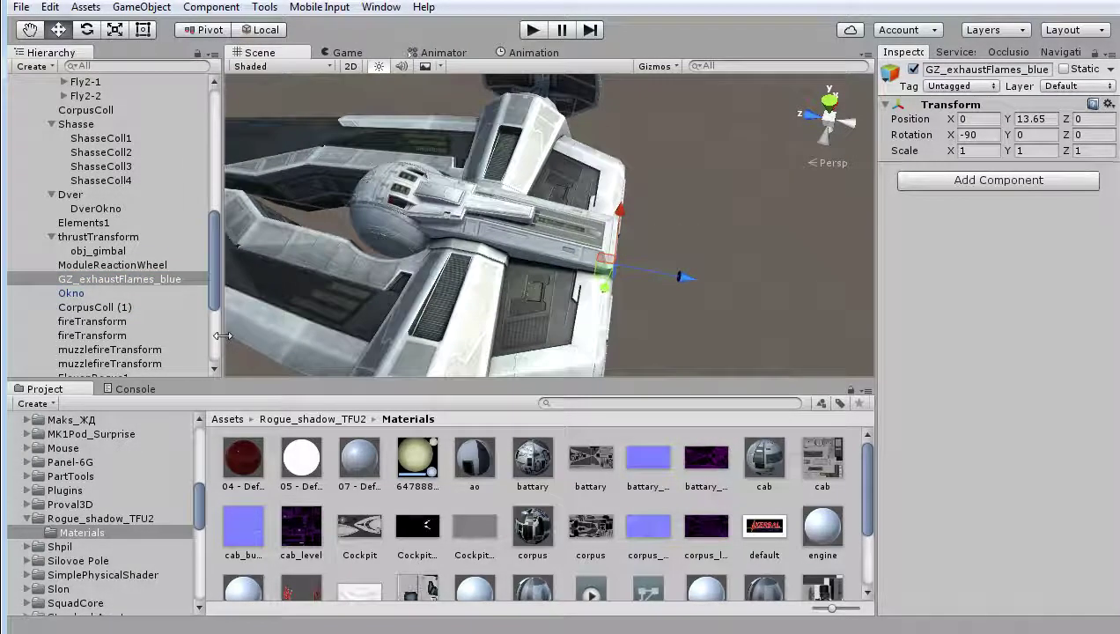
{"action": "key", "text": "alt+Tab"}
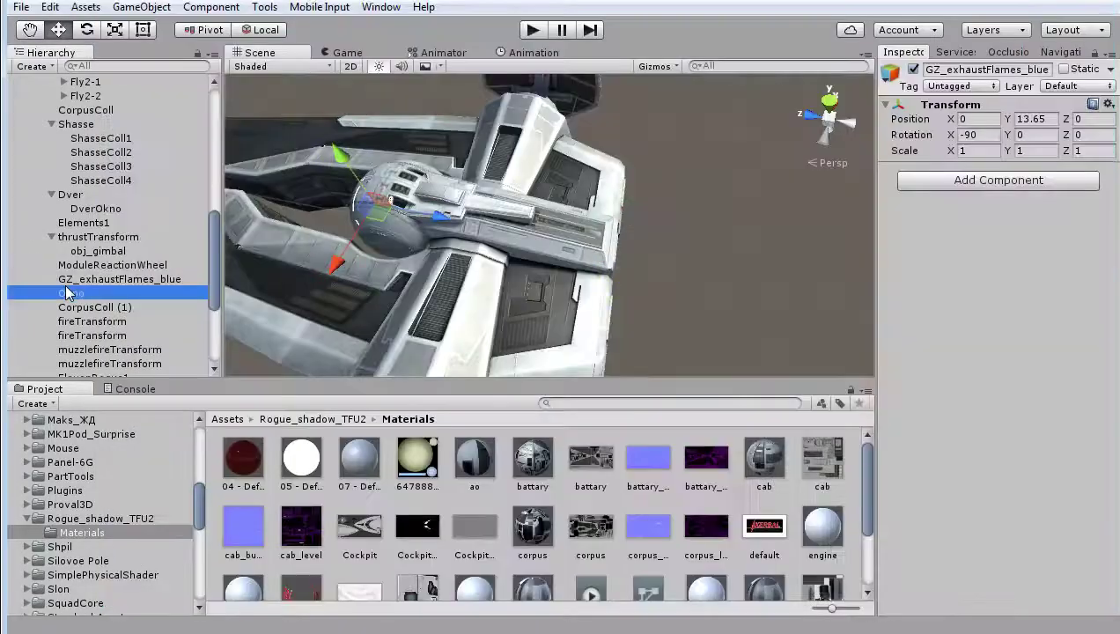
{"action": "left_click", "coordinate": [69, 291]}
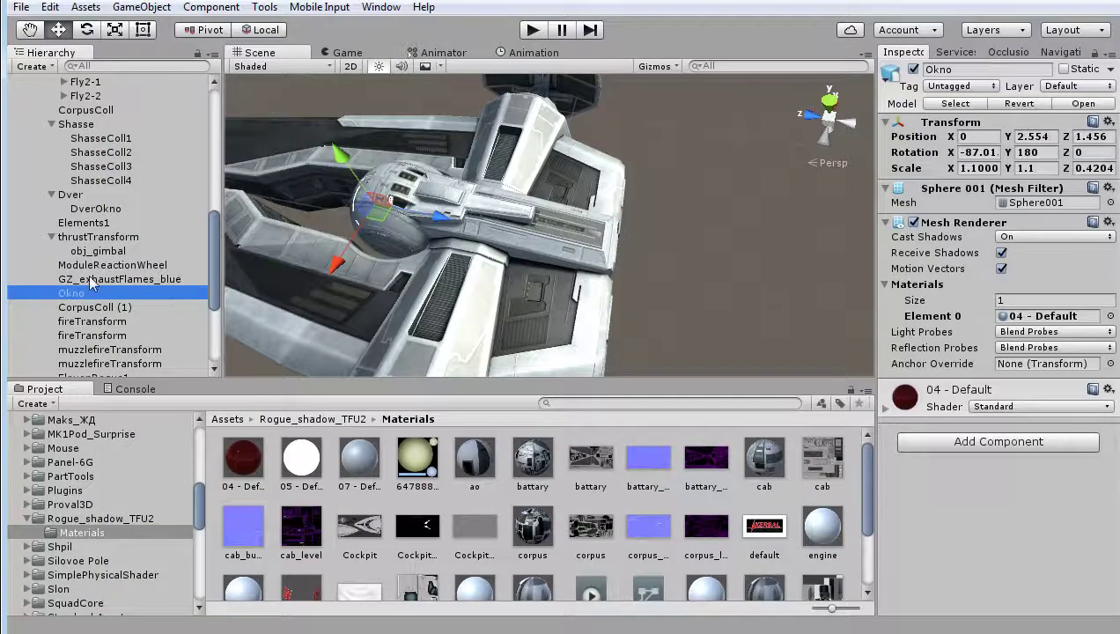
{"action": "left_click", "coordinate": [92, 279]}
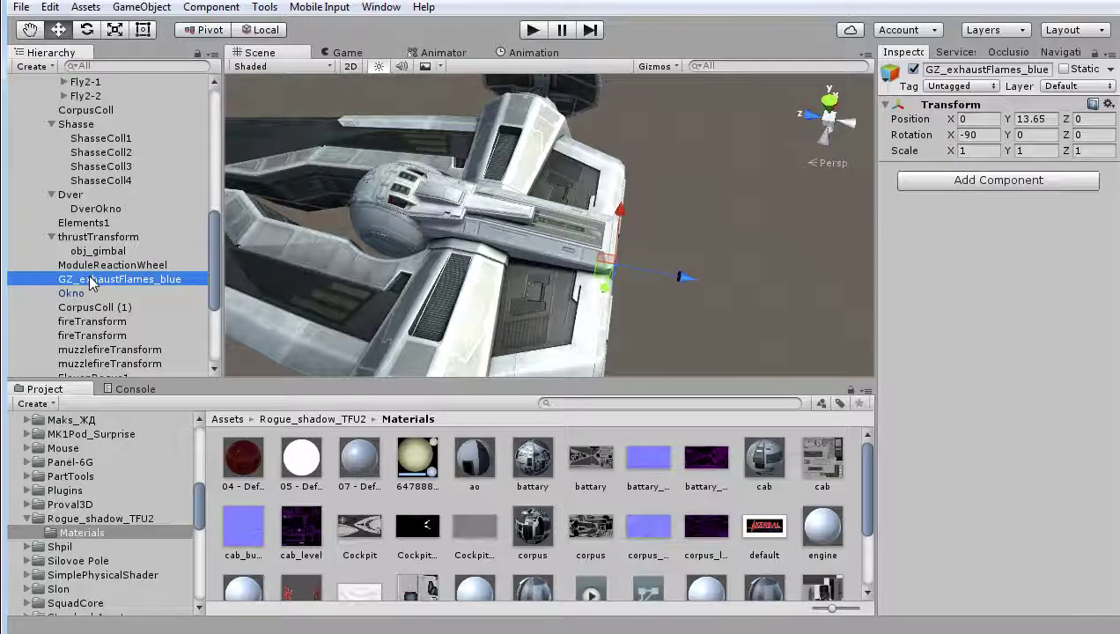
{"action": "key", "text": "alt+Tab"}
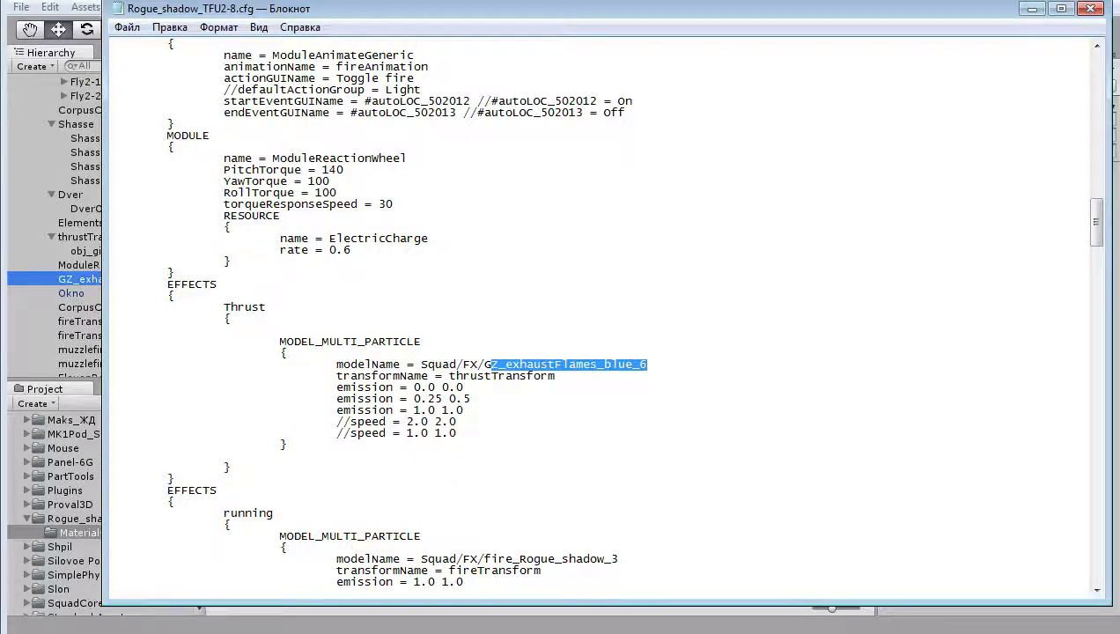
{"action": "key", "text": "alt+Tab"}
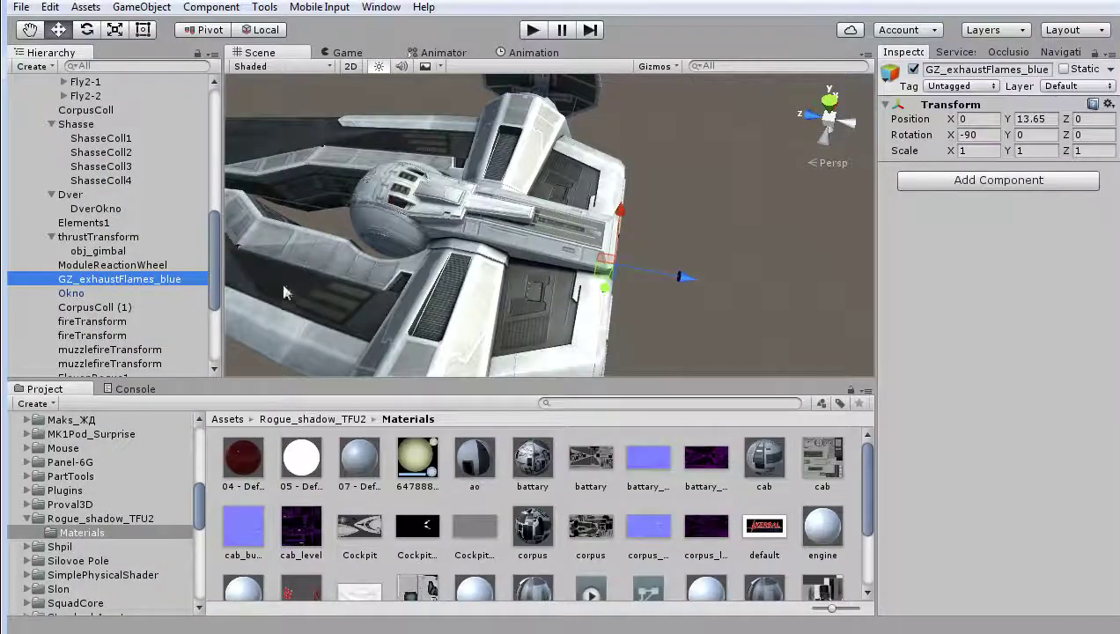
{"action": "left_click", "coordinate": [72, 293]}
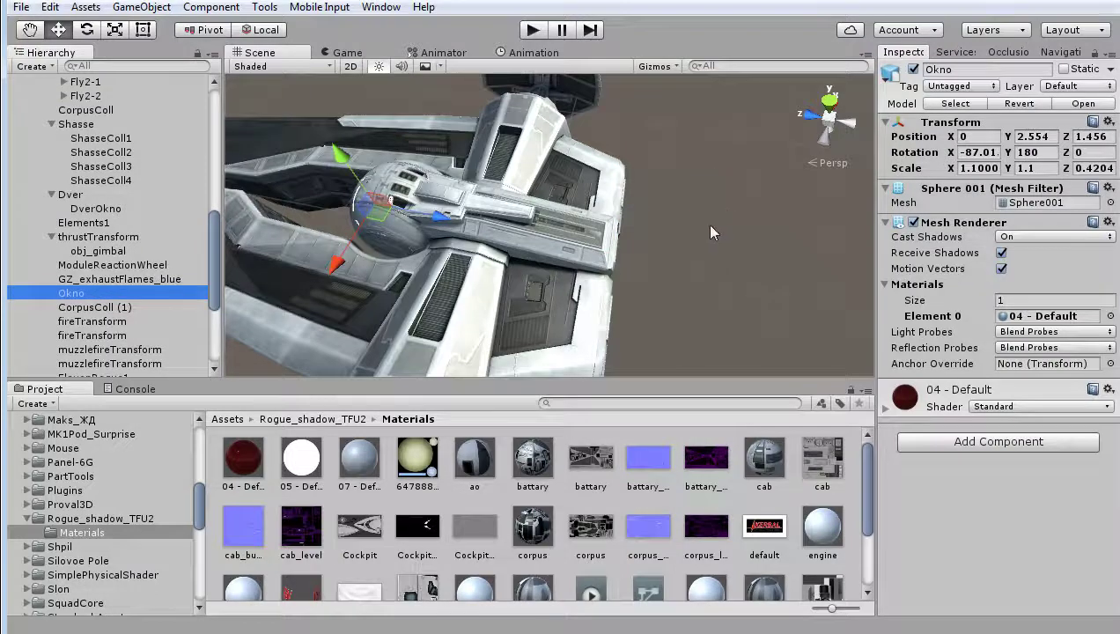
Orbit around the ship, reselect Okno and locate its 04 - Default material in the project assets
{"action": "middle_click_drag", "start_coordinate": [705, 223], "coordinate": [632, 231]}
{"action": "left_click_drag", "start_coordinate": [632, 231], "coordinate": [451, 302], "text": "alt"}
{"action": "mouse_move", "coordinate": [352, 343]}
{"action": "left_mouse_down", "text": "alt"}
{"action": "mouse_move", "coordinate": [499, 273]}
{"action": "mouse_move", "coordinate": [719, 259]}
{"action": "mouse_move", "coordinate": [711, 200]}
{"action": "left_mouse_up", "text": "alt"}
{"action": "right_click_drag", "start_coordinate": [711, 200], "coordinate": [654, 159]}
{"action": "scroll", "coordinate": [570, 323], "scroll_direction": "up", "scroll_amount": 1}
{"action": "scroll", "coordinate": [569, 323], "scroll_direction": "up", "scroll_amount": 1}
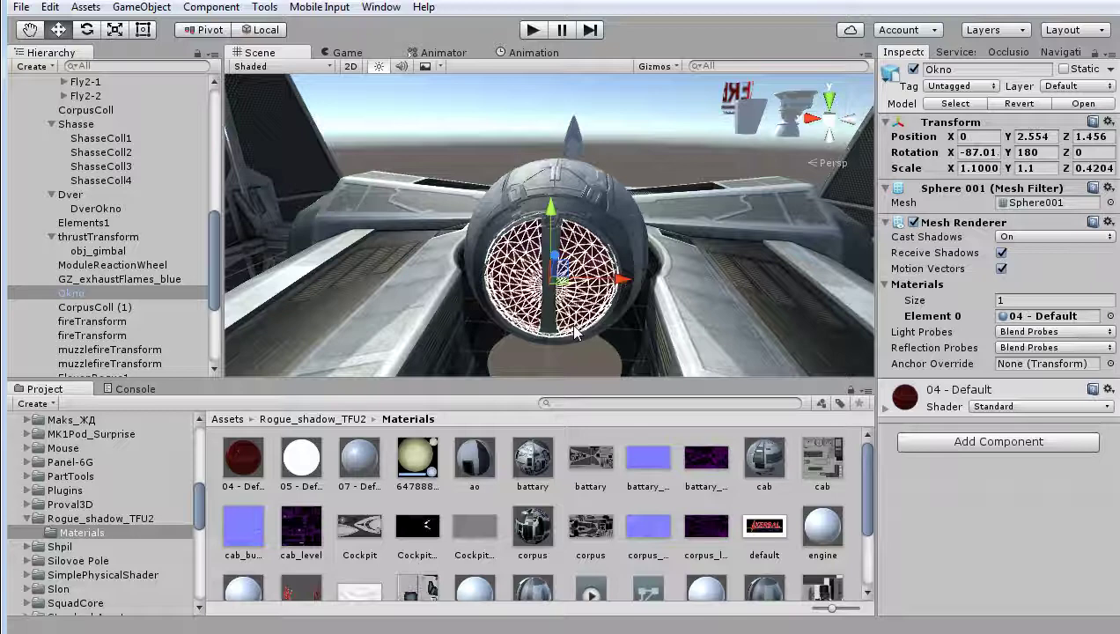
{"action": "left_click", "coordinate": [482, 96]}
{"action": "left_click", "coordinate": [592, 282]}
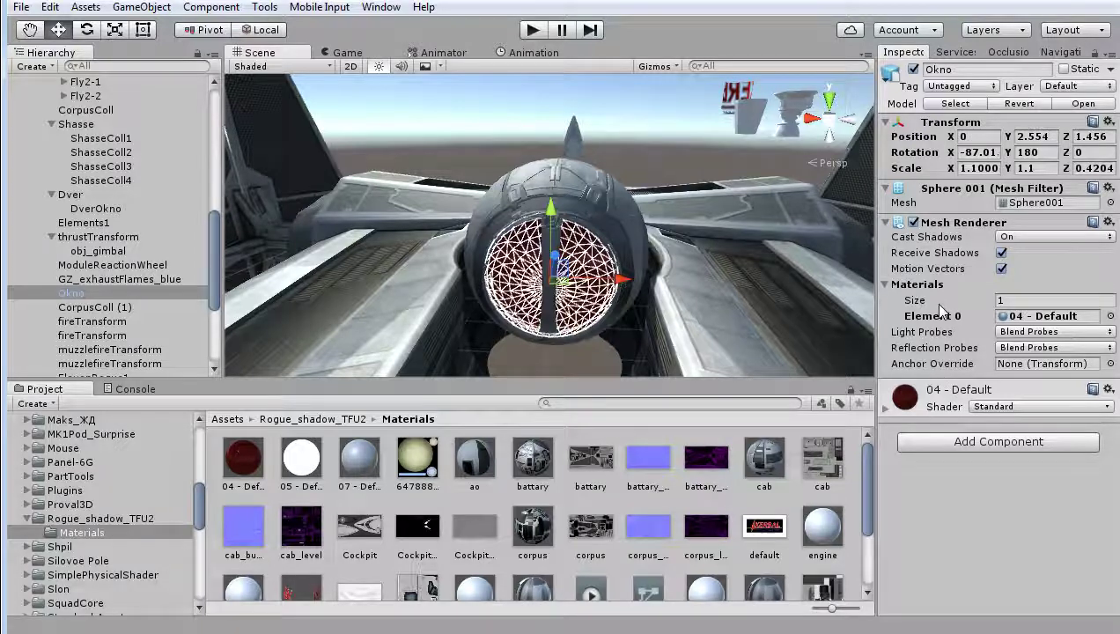
{"action": "left_click", "coordinate": [1004, 316]}
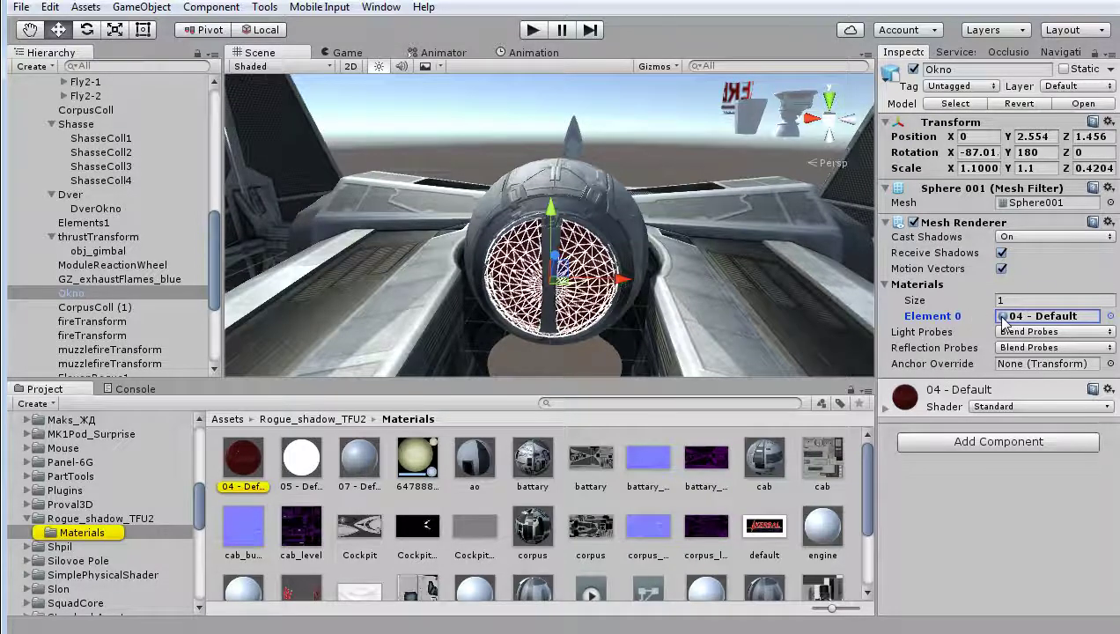
{"action": "left_click", "coordinate": [251, 457]}
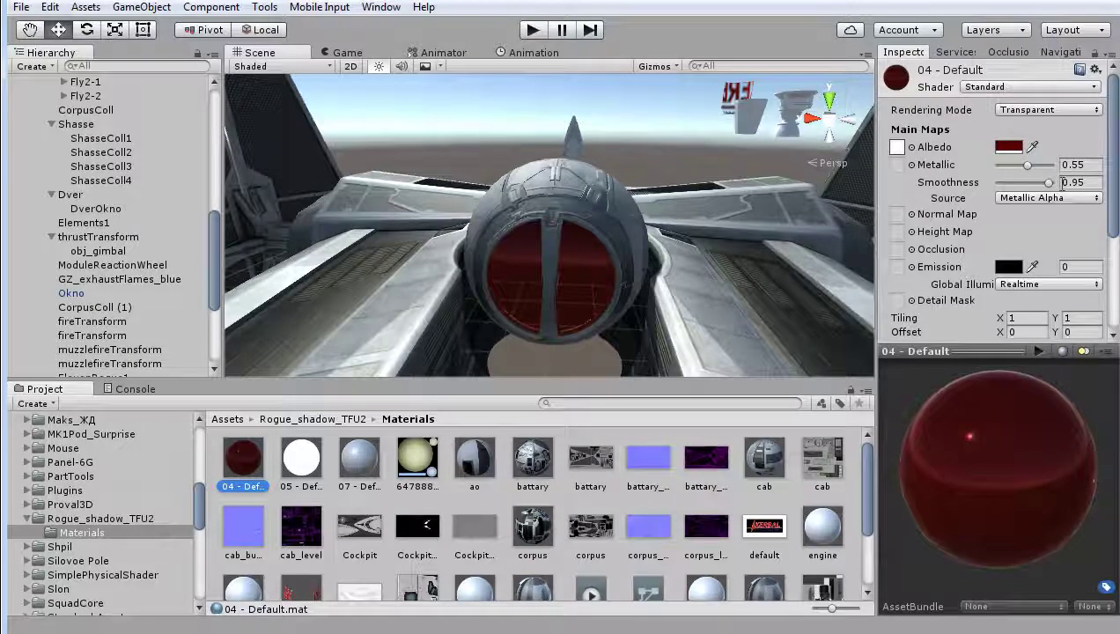
Toggle Okno's sphere mesh rendering off and on to compare, then select CorpusColl (1)
{"action": "mouse_move", "coordinate": [701, 201]}
{"action": "left_mouse_down", "text": "alt"}
{"action": "mouse_move", "coordinate": [684, 240]}
{"action": "mouse_move", "coordinate": [557, 257]}
{"action": "mouse_move", "coordinate": [647, 226]}
{"action": "mouse_move", "coordinate": [646, 259]}
{"action": "mouse_move", "coordinate": [660, 209]}
{"action": "mouse_move", "coordinate": [687, 200]}
{"action": "mouse_move", "coordinate": [656, 240]}
{"action": "left_mouse_up", "text": "alt"}
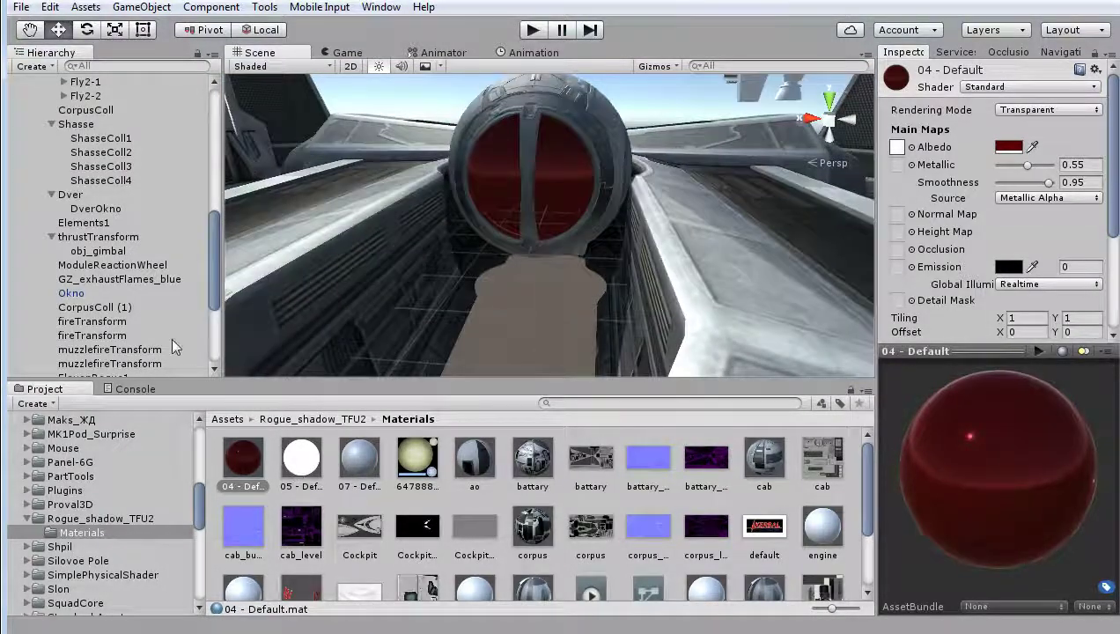
{"action": "left_click", "coordinate": [71, 293]}
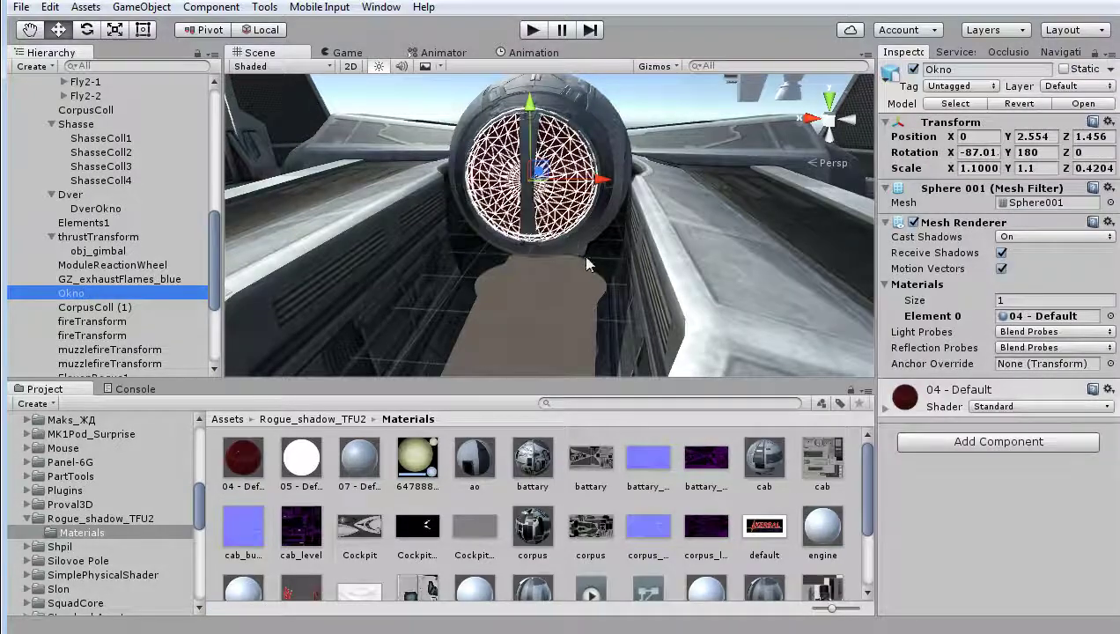
{"action": "middle_click_drag", "start_coordinate": [669, 216], "coordinate": [670, 135]}
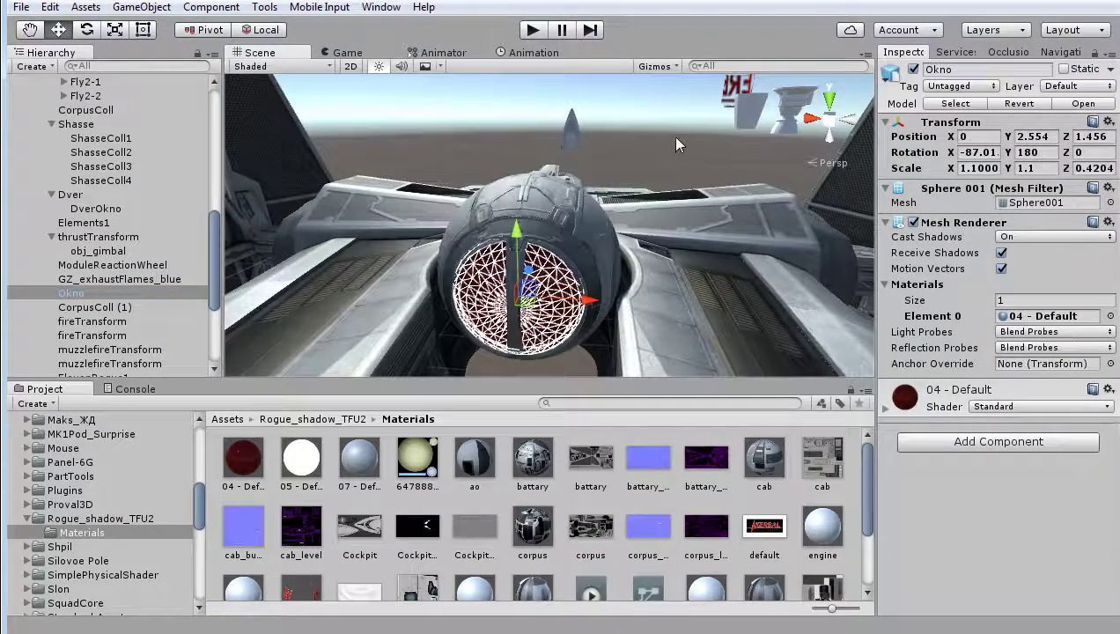
{"action": "left_click", "coordinate": [639, 283]}
{"action": "scroll", "coordinate": [639, 283], "scroll_direction": "up", "scroll_amount": 2}
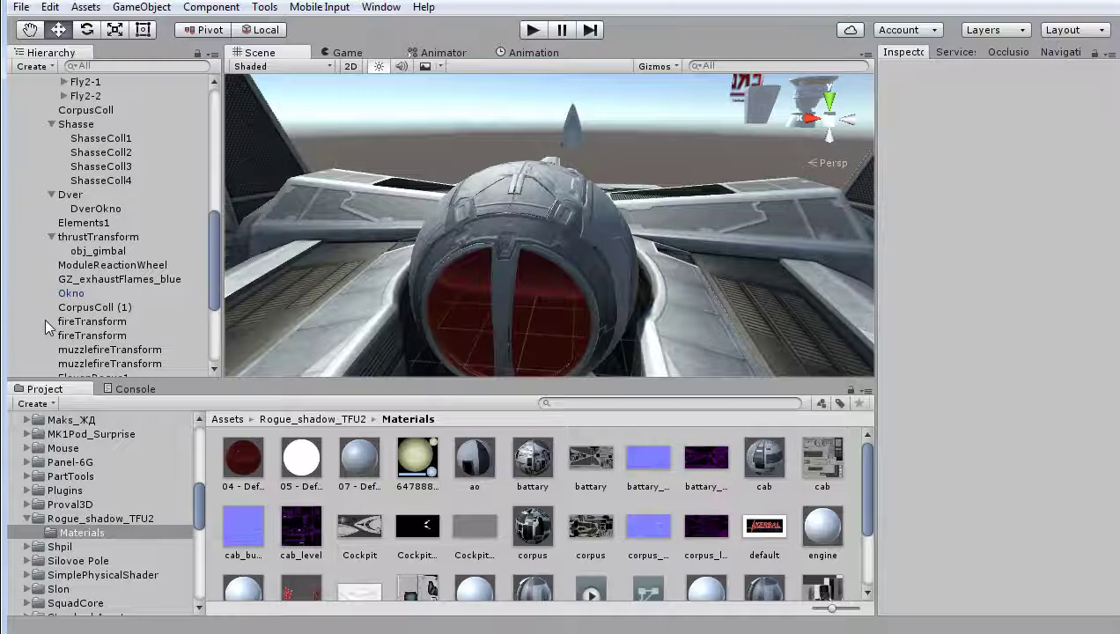
{"action": "left_click", "coordinate": [74, 295]}
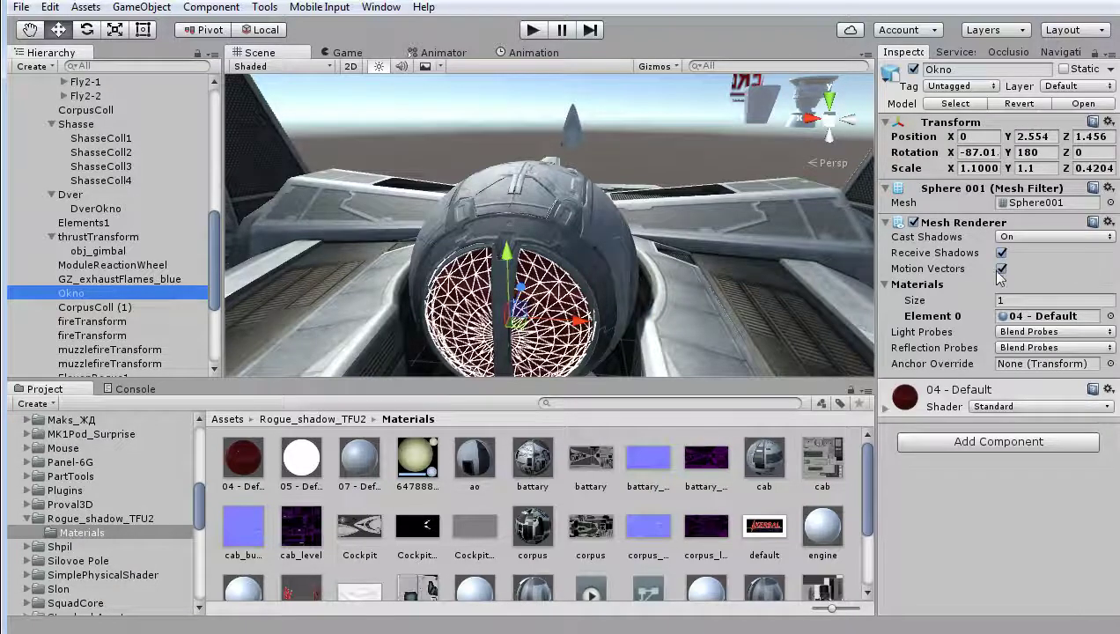
{"action": "left_click", "coordinate": [914, 222]}
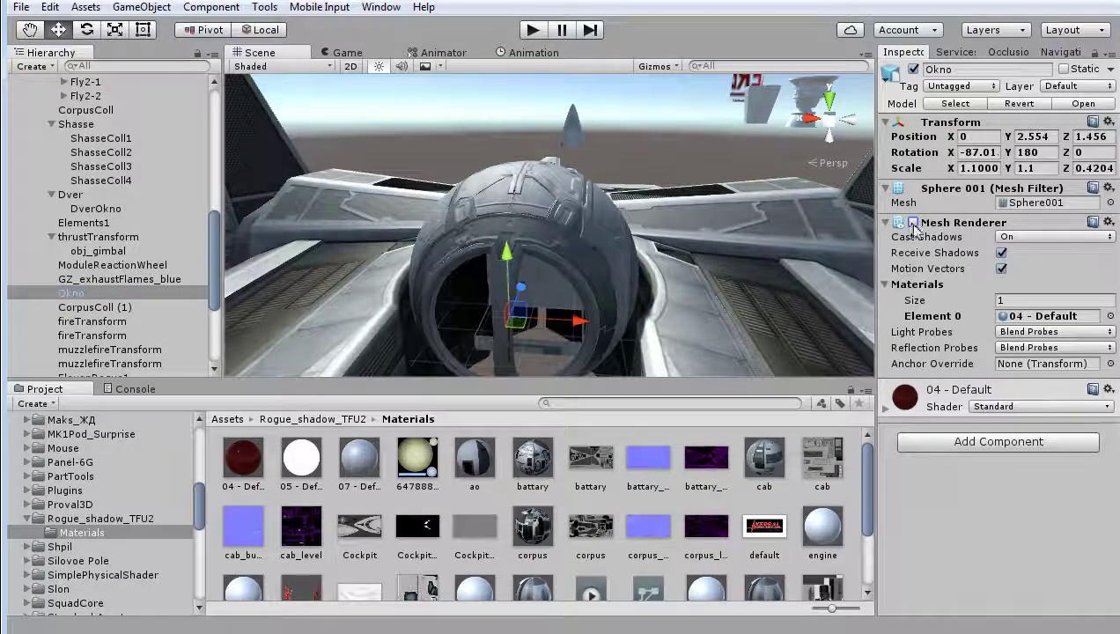
{"action": "left_click", "coordinate": [914, 222]}
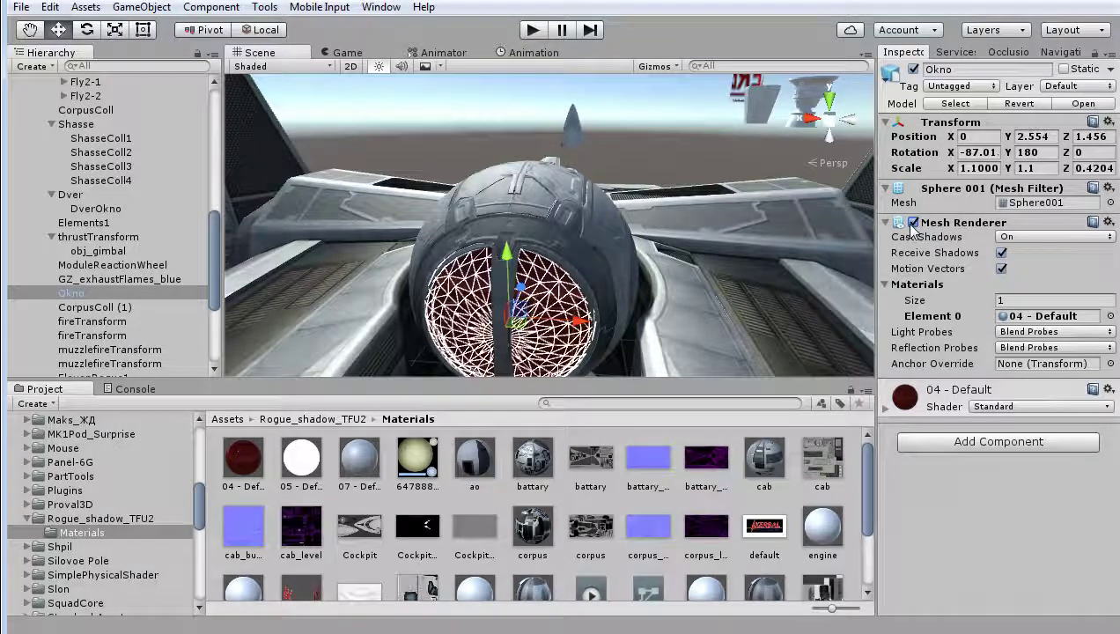
{"action": "left_click", "coordinate": [914, 222]}
{"action": "left_click", "coordinate": [914, 223]}
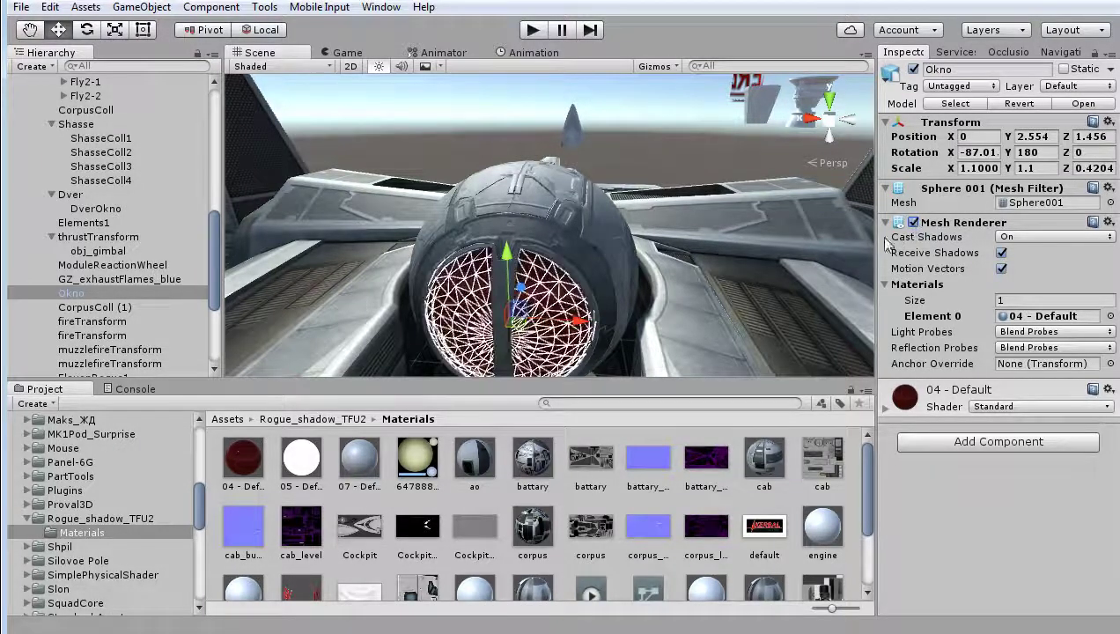
{"action": "left_click", "coordinate": [123, 308]}
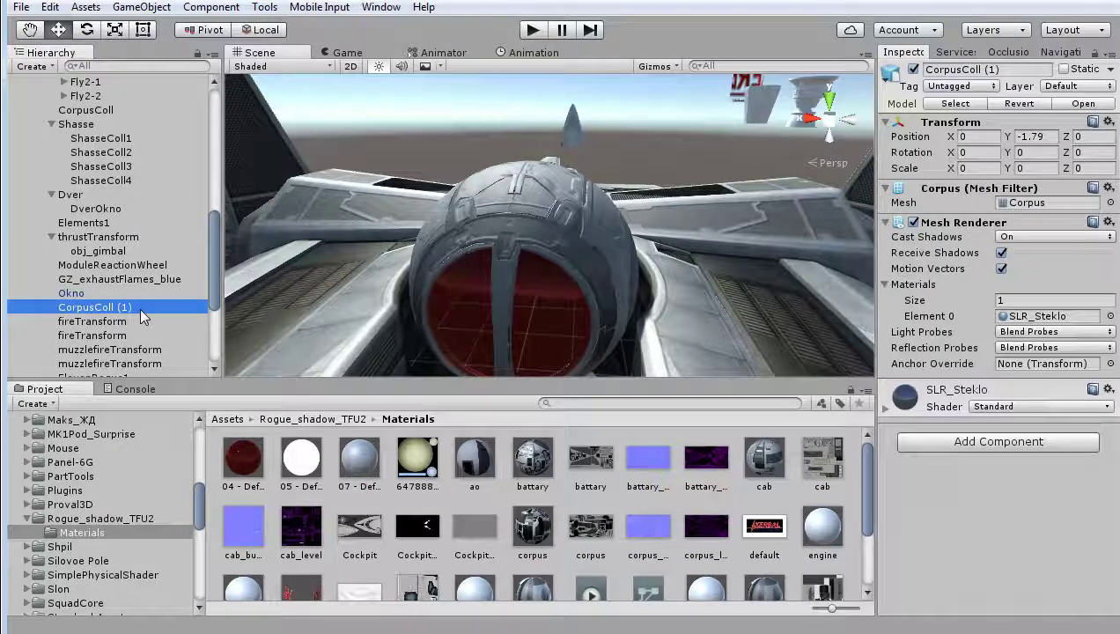
Frame the ship on CorpusColl (1) and scrub the DefenseAnimation clip to frame 28
{"action": "double_click", "coordinate": [140, 307]}
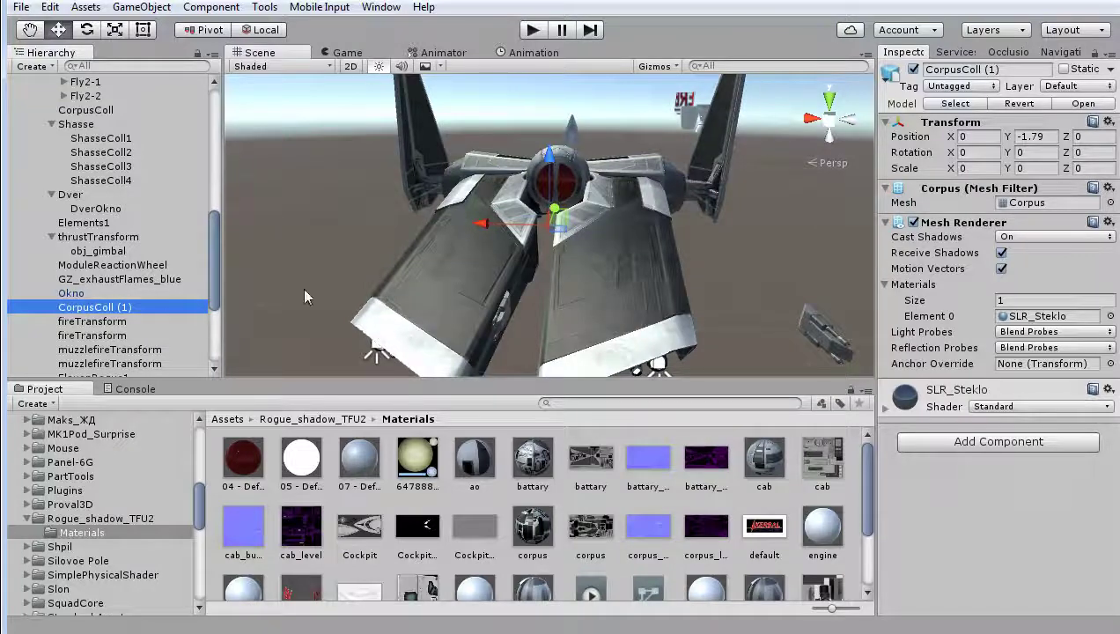
{"action": "left_click", "coordinate": [531, 55]}
{"action": "left_click", "coordinate": [278, 83]}
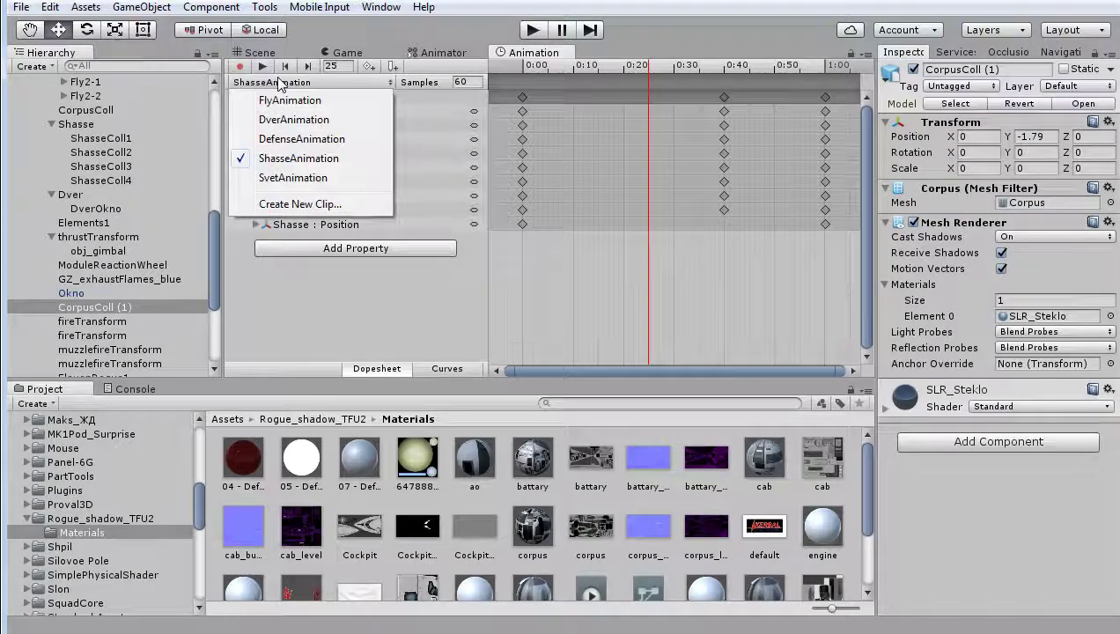
{"action": "left_click", "coordinate": [300, 139]}
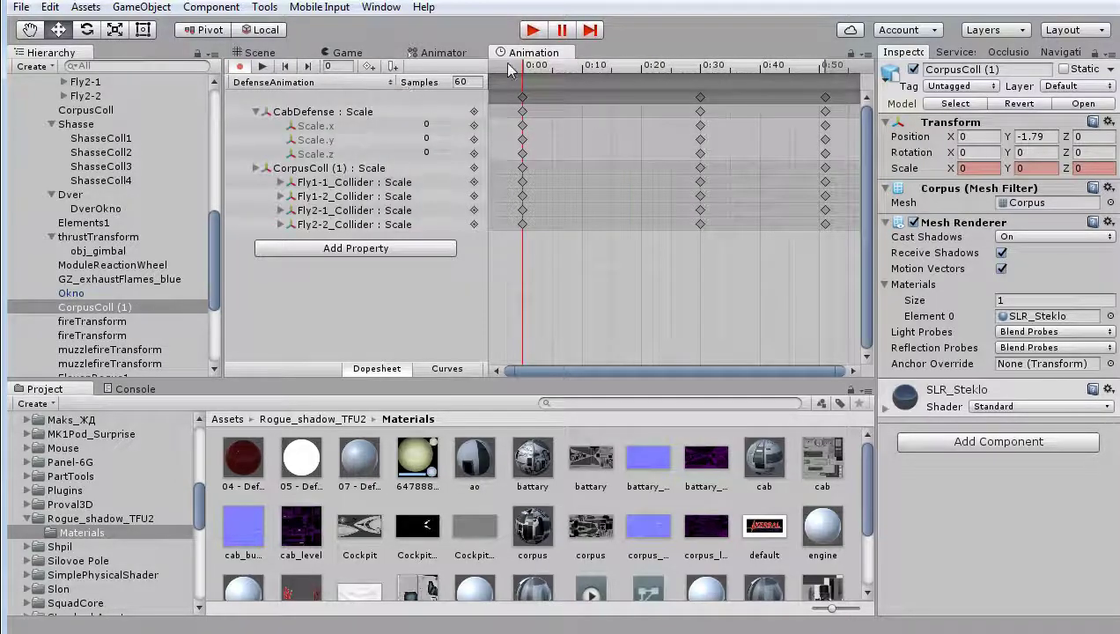
{"action": "left_click_drag", "start_coordinate": [627, 67], "coordinate": [750, 71]}
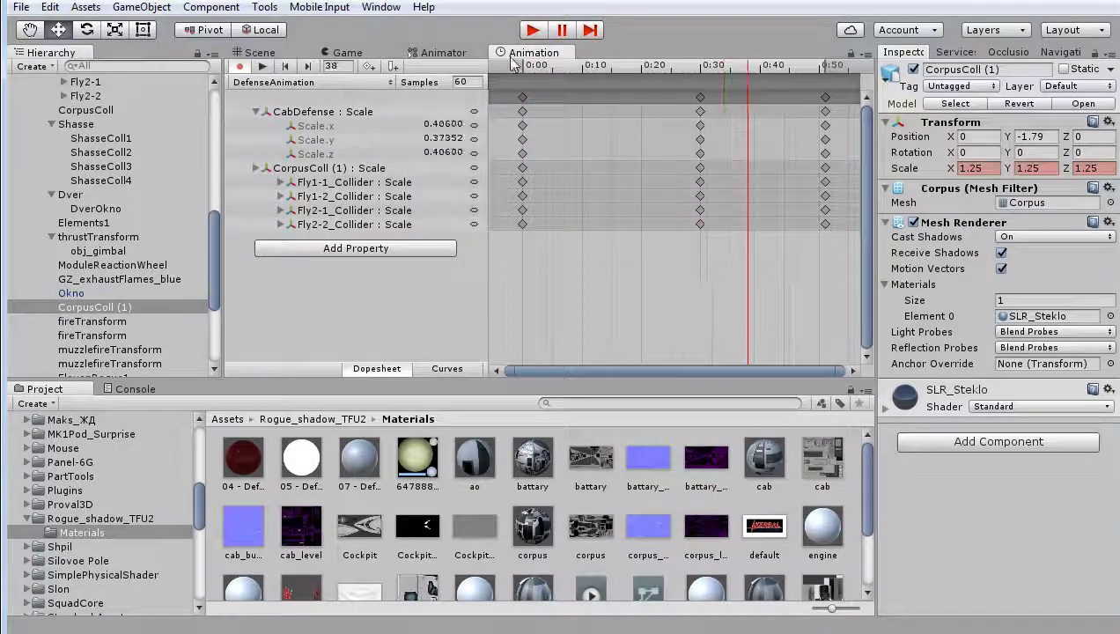
Toggle CorpusColl (1)'s Mesh Renderer off and on, then view the ship from the side
{"action": "left_click", "coordinate": [254, 55]}
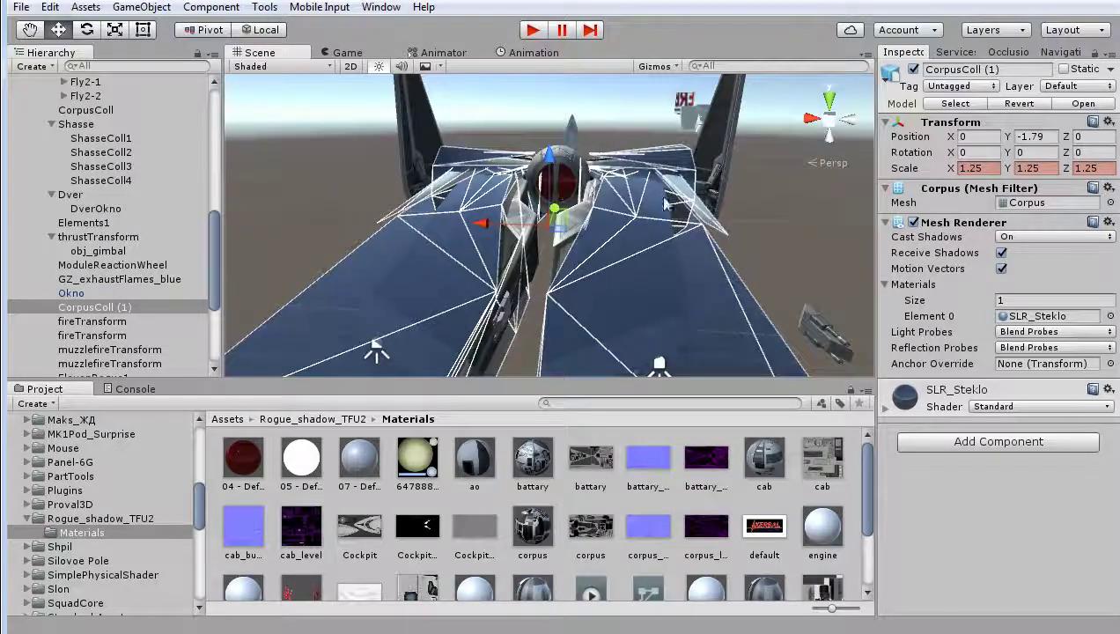
{"action": "scroll", "coordinate": [255, 292], "scroll_direction": "down", "scroll_amount": 2}
{"action": "scroll", "coordinate": [254, 293], "scroll_direction": "down", "scroll_amount": 2}
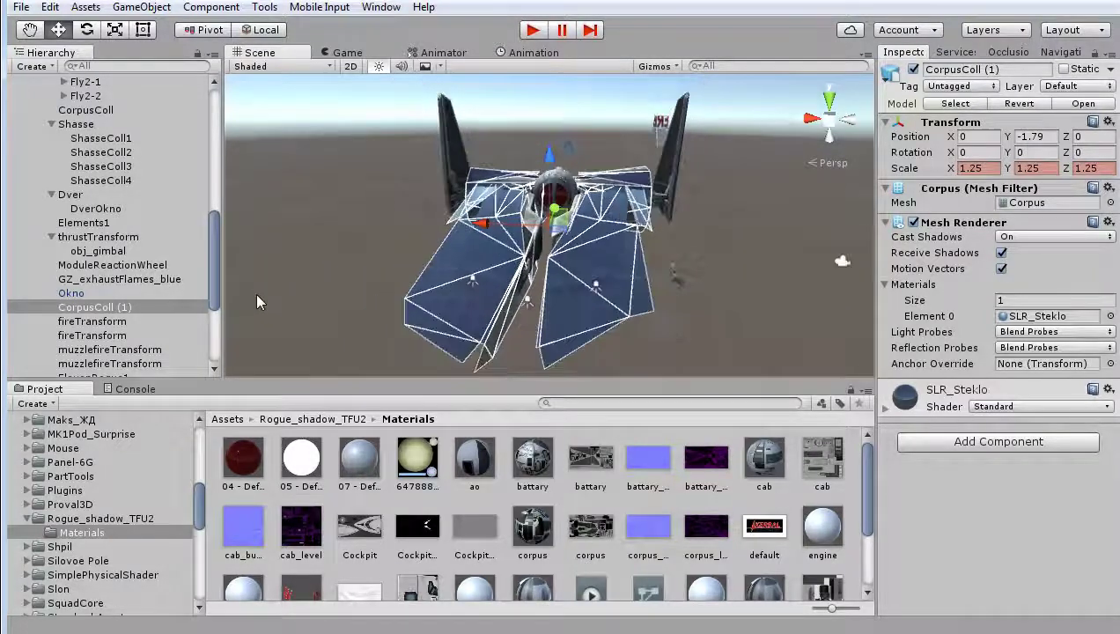
{"action": "left_click", "coordinate": [912, 223]}
{"action": "left_click", "coordinate": [913, 223]}
{"action": "left_click", "coordinate": [913, 223]}
{"action": "left_click", "coordinate": [913, 223]}
{"action": "scroll", "coordinate": [781, 307], "scroll_direction": "up", "scroll_amount": 2}
{"action": "mouse_move", "coordinate": [794, 271]}
{"action": "left_mouse_down", "text": "alt"}
{"action": "mouse_move", "coordinate": [697, 238]}
{"action": "mouse_move", "coordinate": [673, 295]}
{"action": "mouse_move", "coordinate": [513, 274]}
{"action": "mouse_move", "coordinate": [617, 197]}
{"action": "mouse_move", "coordinate": [625, 142]}
{"action": "mouse_move", "coordinate": [580, 170]}
{"action": "mouse_move", "coordinate": [577, 269]}
{"action": "mouse_move", "coordinate": [420, 250]}
{"action": "mouse_move", "coordinate": [656, 220]}
{"action": "mouse_move", "coordinate": [864, 262]}
{"action": "left_mouse_up", "text": "alt"}
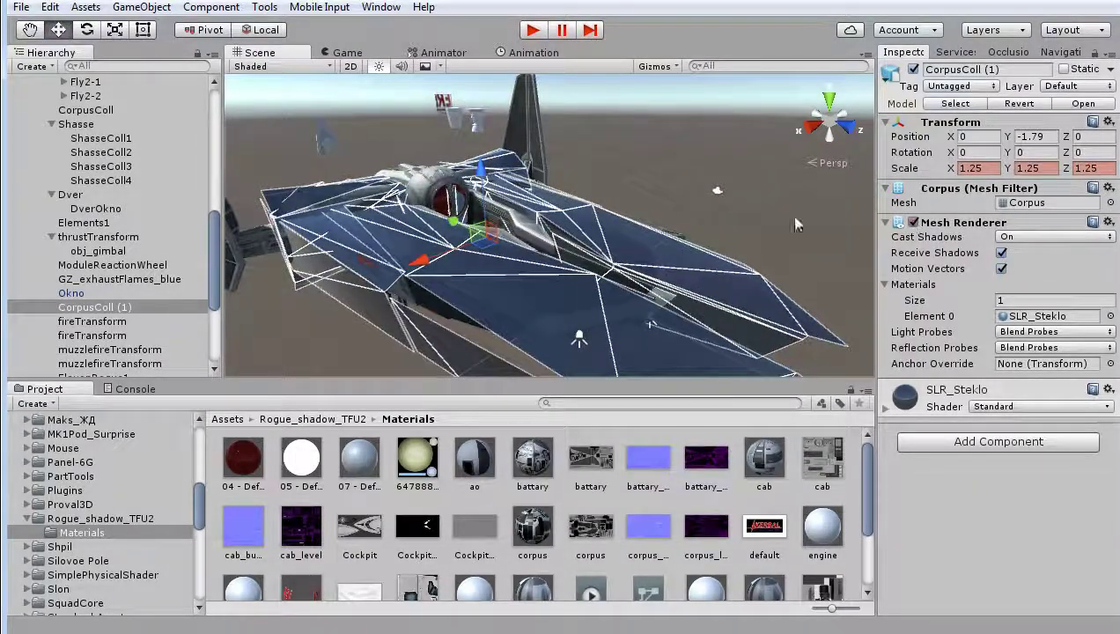
{"action": "left_click", "coordinate": [523, 56]}
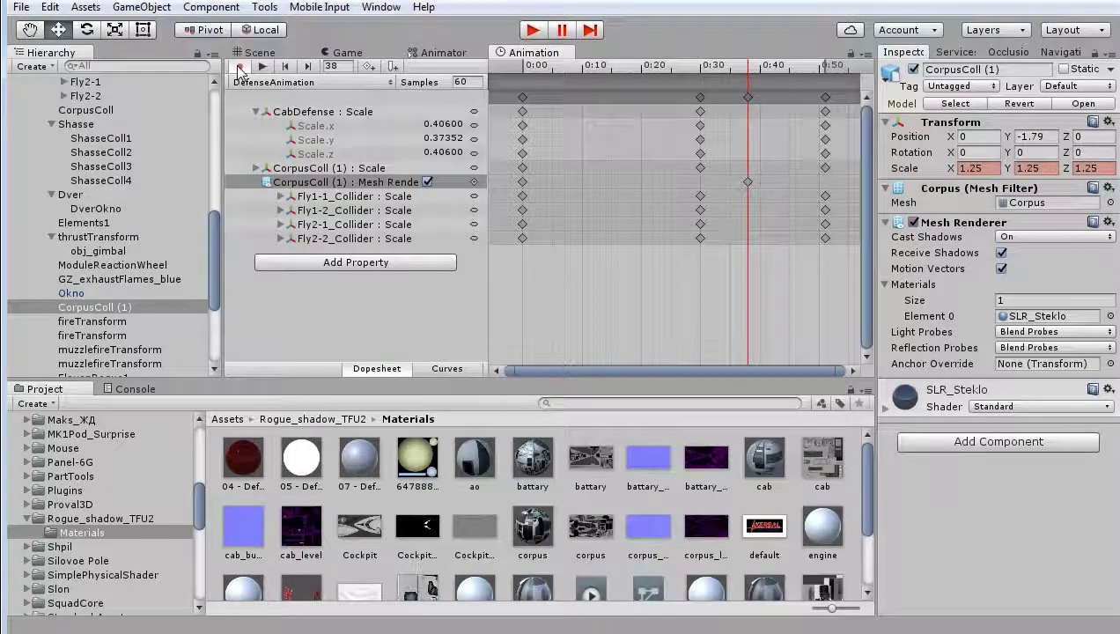
Remove CorpusColl (1)'s Mesh Renderer track from DefenseAnimation and stop recording
{"action": "left_click", "coordinate": [382, 198]}
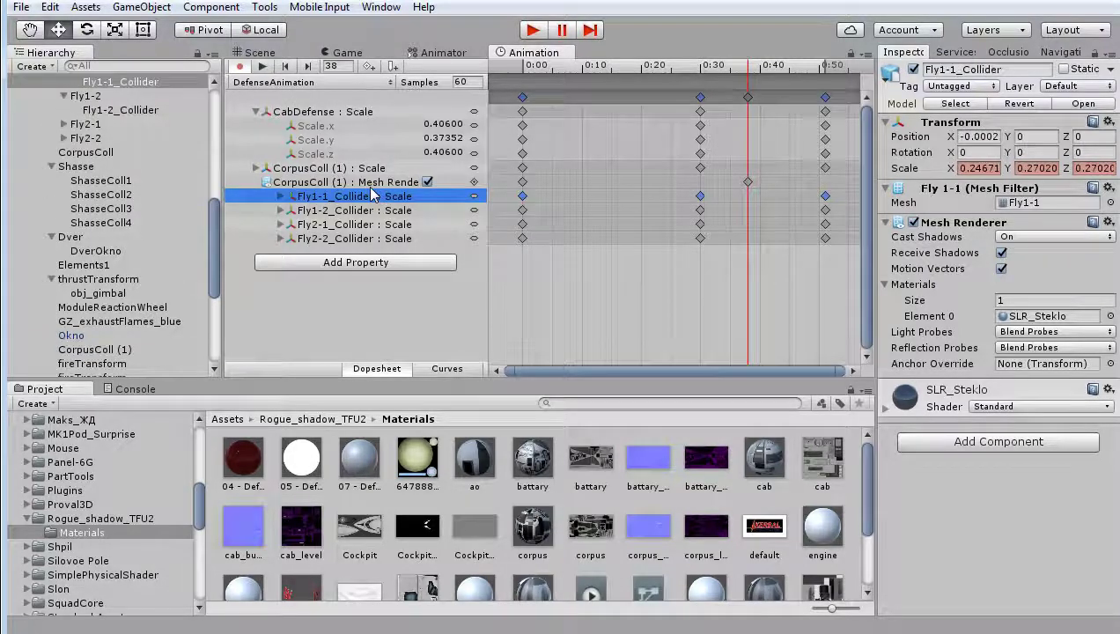
{"action": "left_click", "coordinate": [370, 182]}
{"action": "right_click", "coordinate": [371, 184]}
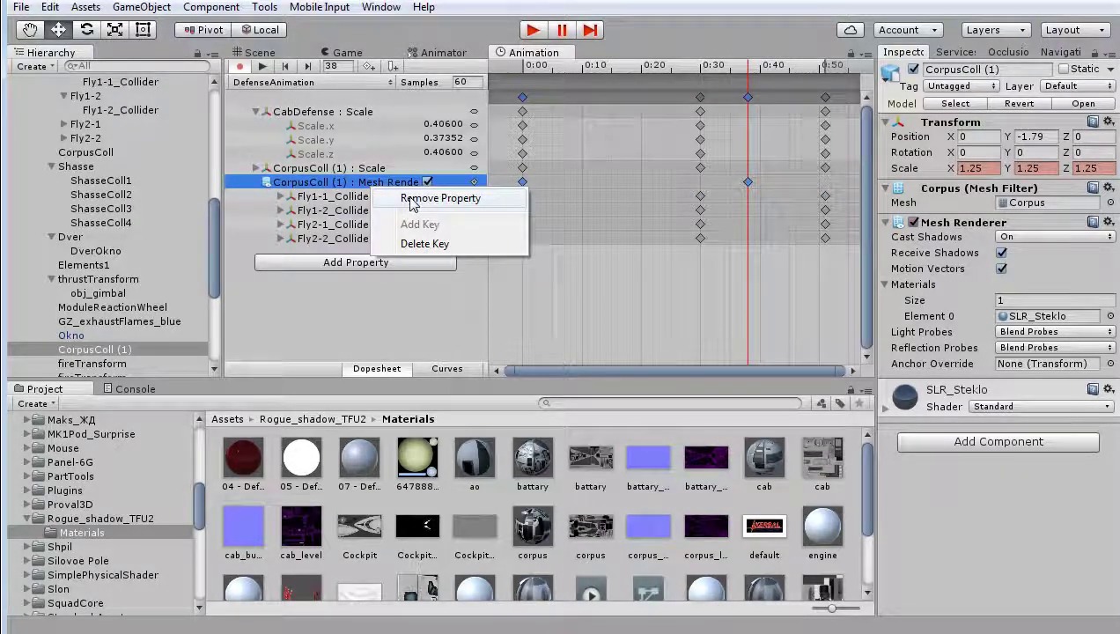
{"action": "left_click", "coordinate": [411, 199]}
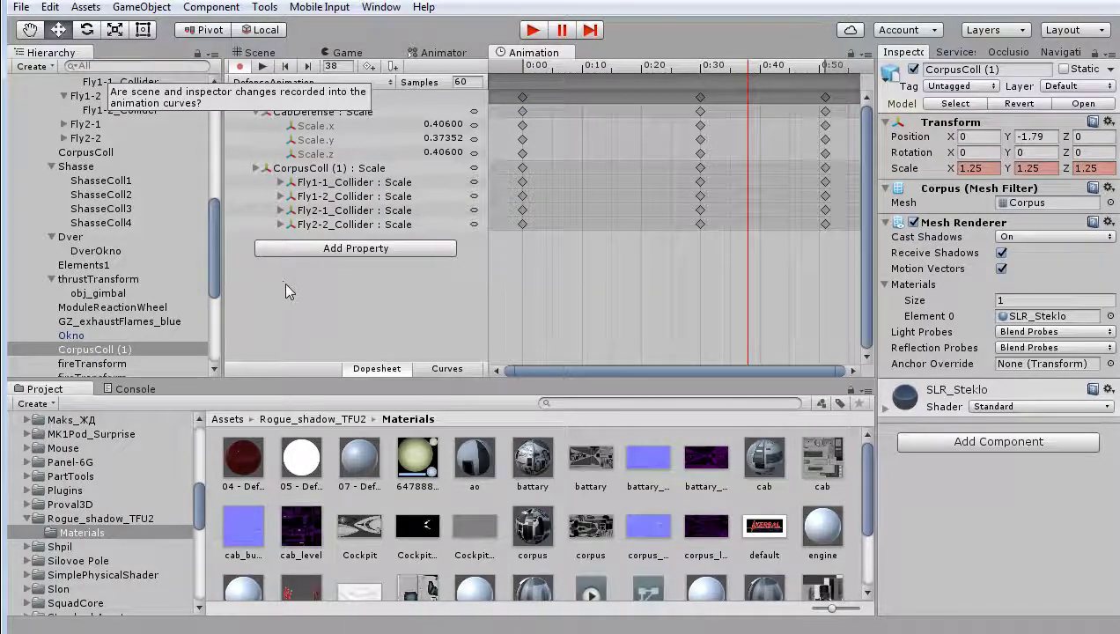
{"action": "left_click", "coordinate": [239, 68]}
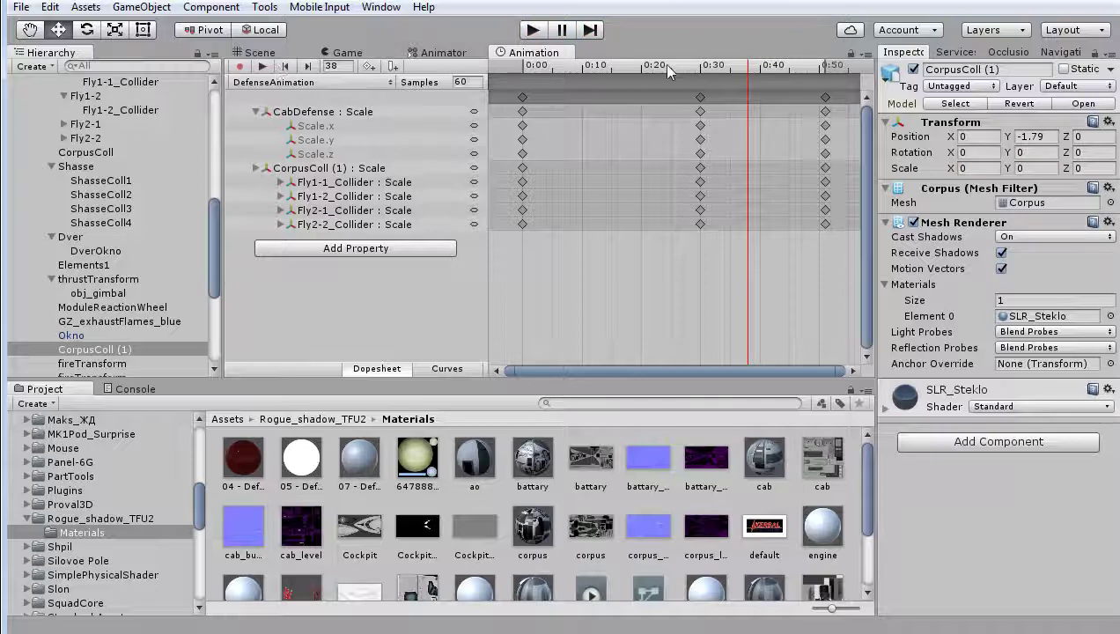
Scrub the clip to frame 39 and check the scaled ship in the Scene view
{"action": "left_click", "coordinate": [629, 64]}
{"action": "left_click_drag", "start_coordinate": [554, 65], "coordinate": [754, 65]}
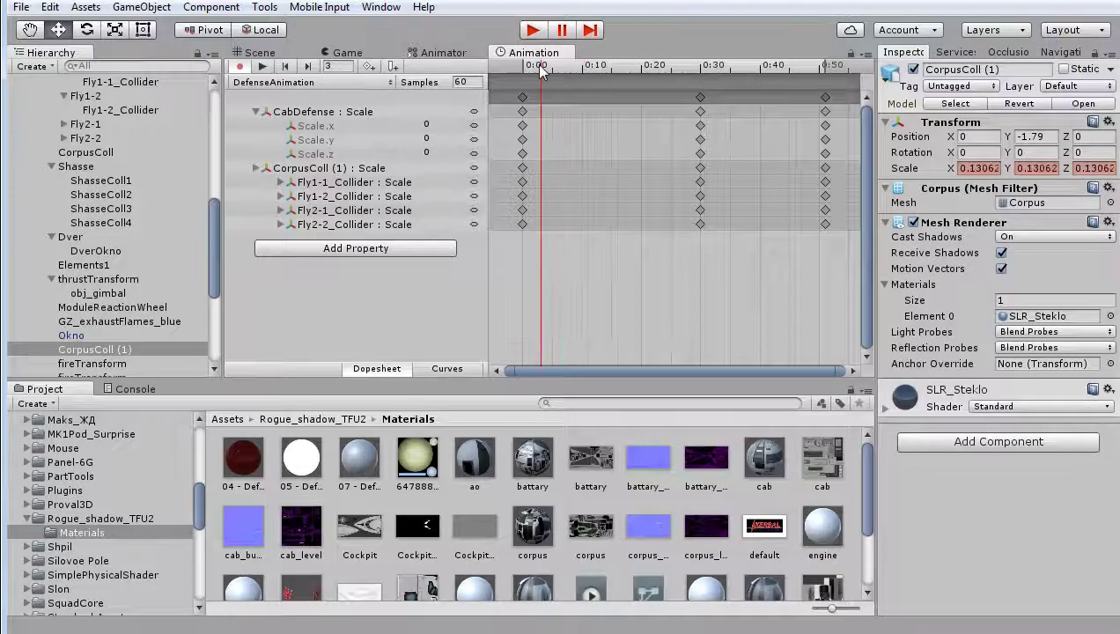
{"action": "left_click", "coordinate": [253, 53]}
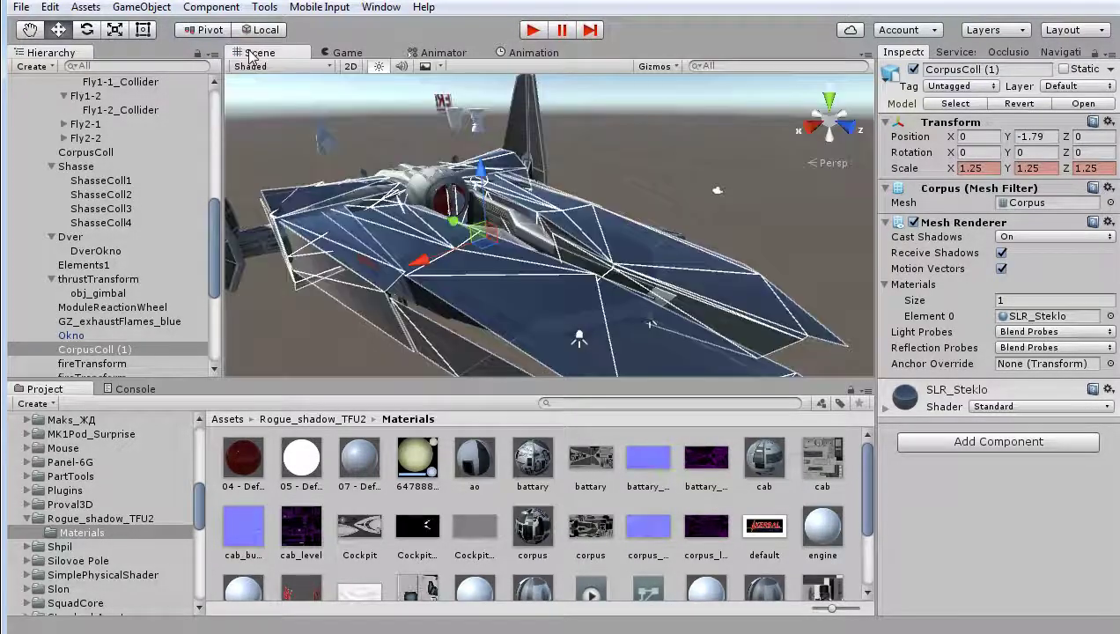
{"action": "left_click", "coordinate": [524, 55]}
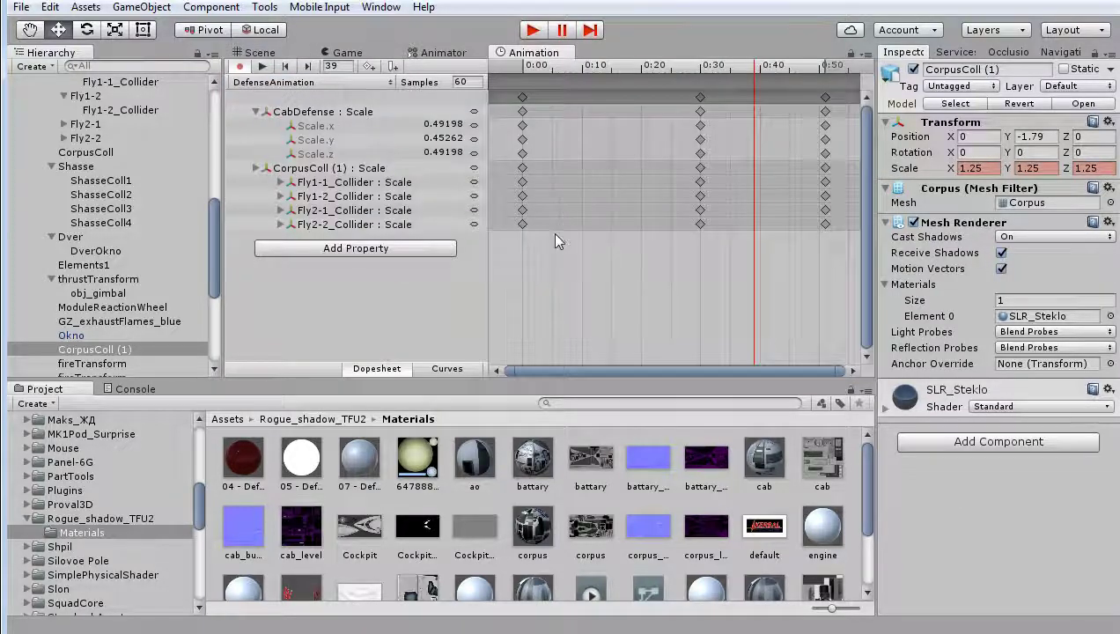
Open and dismiss the File menu, replay the collider scaling from 0 to 1.25, and end preview
{"action": "left_click", "coordinate": [21, 7]}
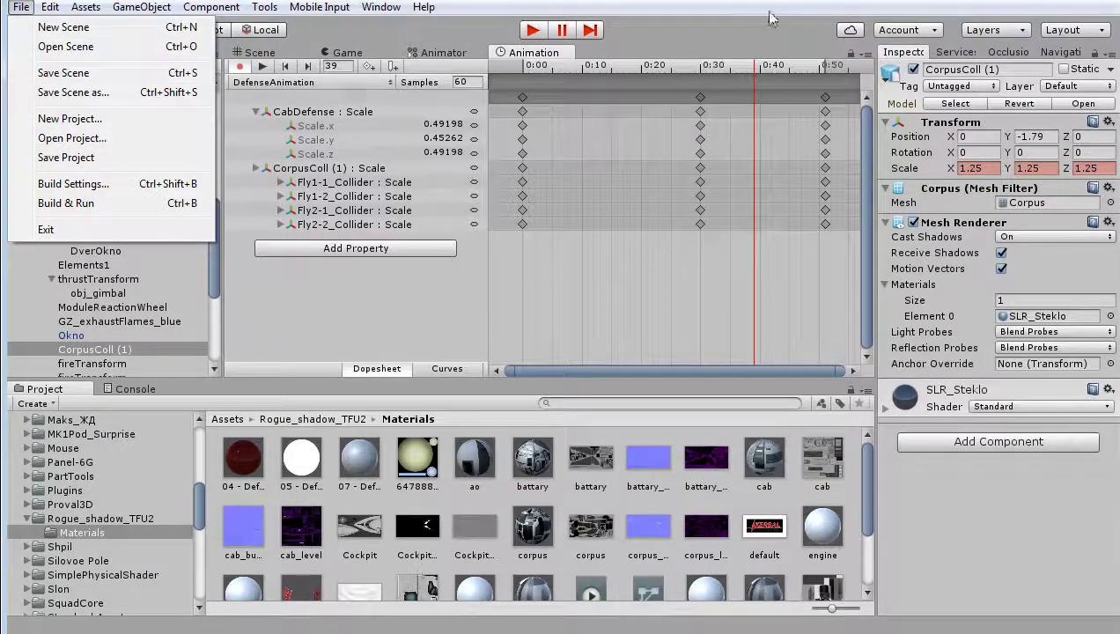
{"action": "left_click", "coordinate": [764, 10]}
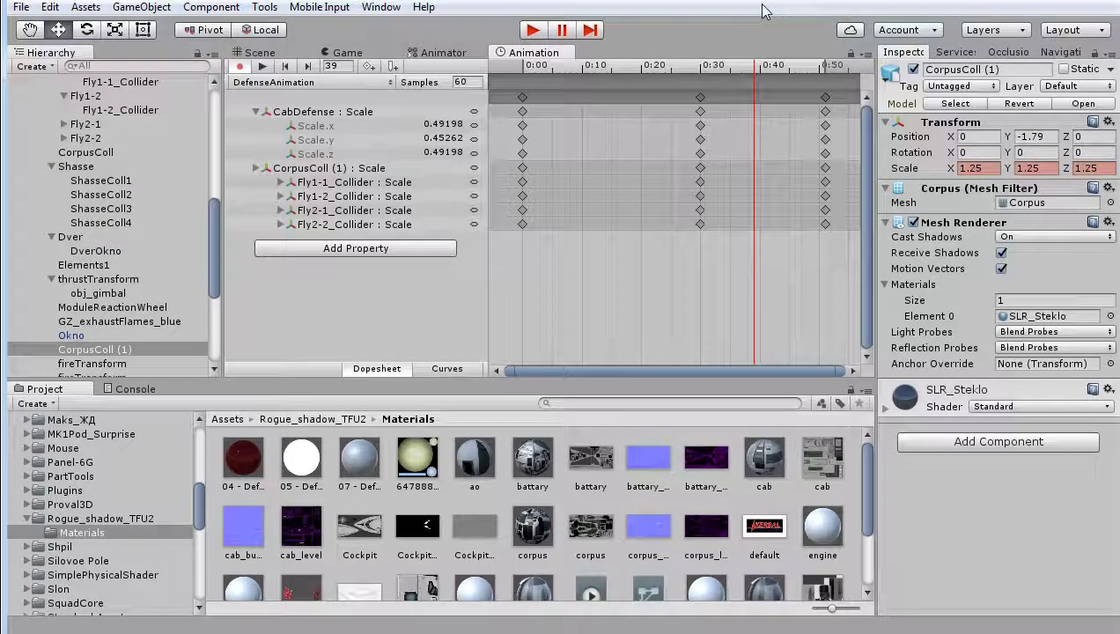
{"action": "left_click", "coordinate": [243, 67]}
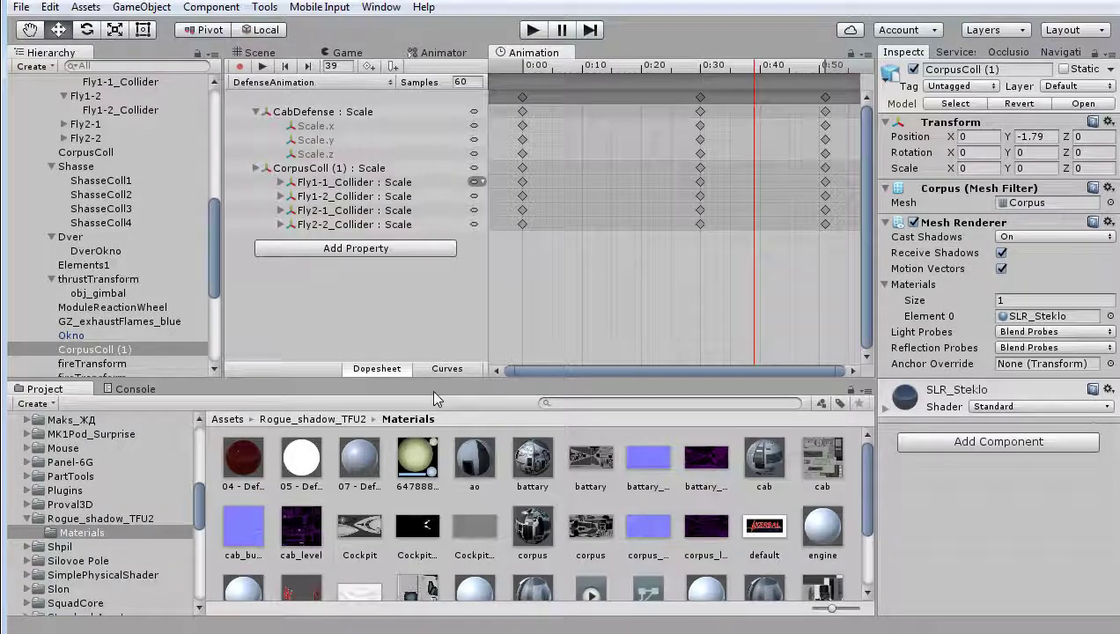
{"action": "left_click", "coordinate": [656, 68]}
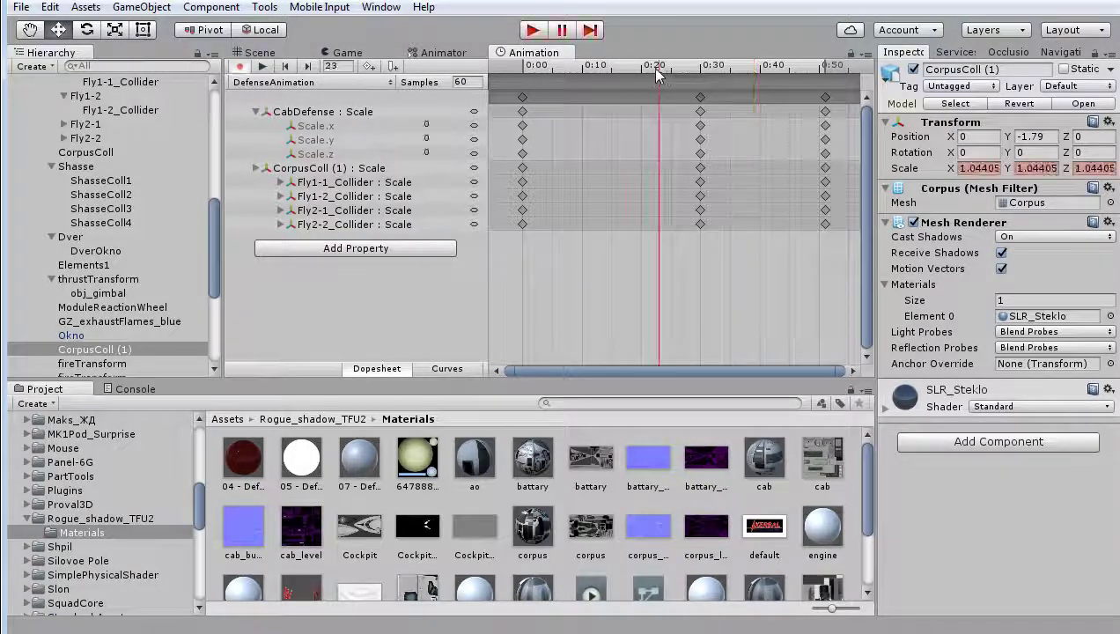
{"action": "mouse_move", "coordinate": [577, 68]}
{"action": "left_mouse_down"}
{"action": "mouse_move", "coordinate": [522, 76]}
{"action": "mouse_move", "coordinate": [825, 79]}
{"action": "left_mouse_up"}
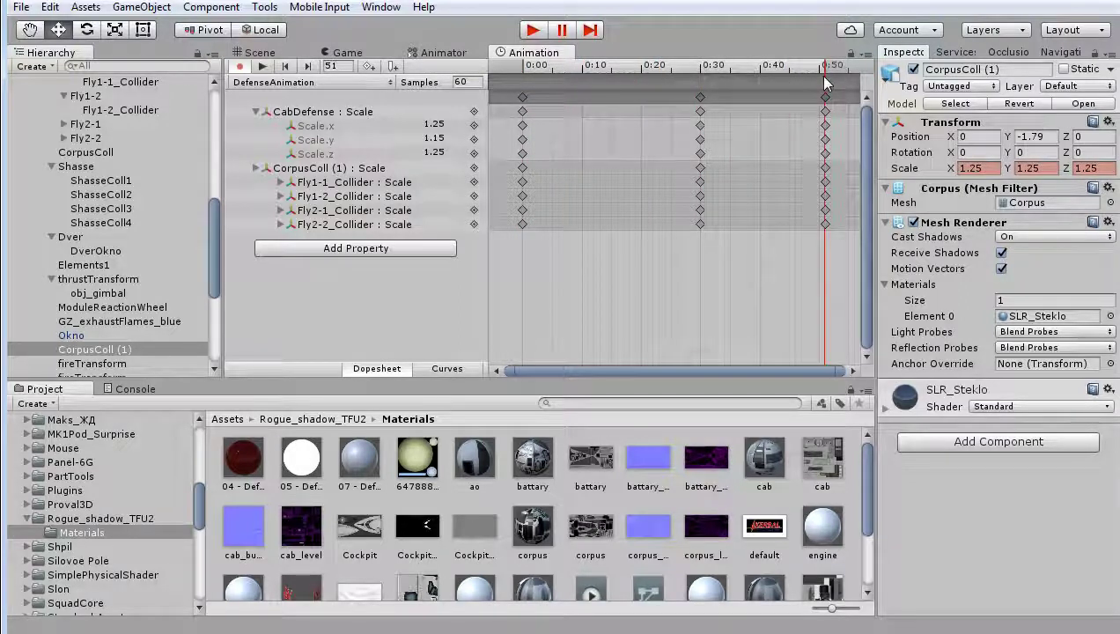
{"action": "mouse_move", "coordinate": [825, 82]}
{"action": "left_mouse_down"}
{"action": "mouse_move", "coordinate": [604, 91]}
{"action": "mouse_move", "coordinate": [736, 102]}
{"action": "left_mouse_up"}
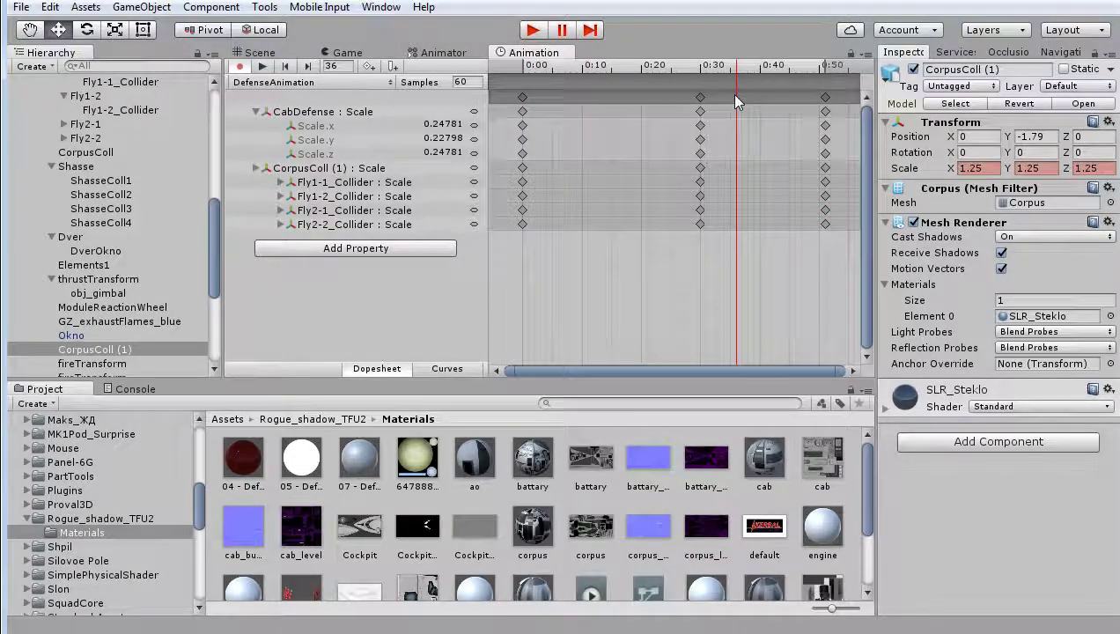
{"action": "left_click", "coordinate": [240, 67]}
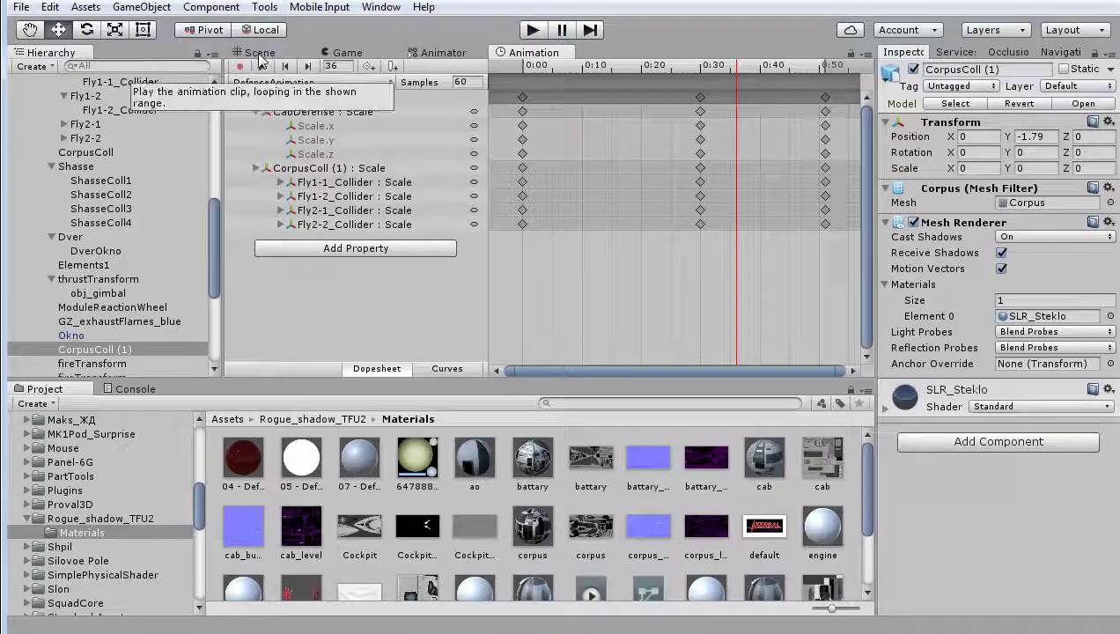
{"action": "left_click", "coordinate": [259, 54]}
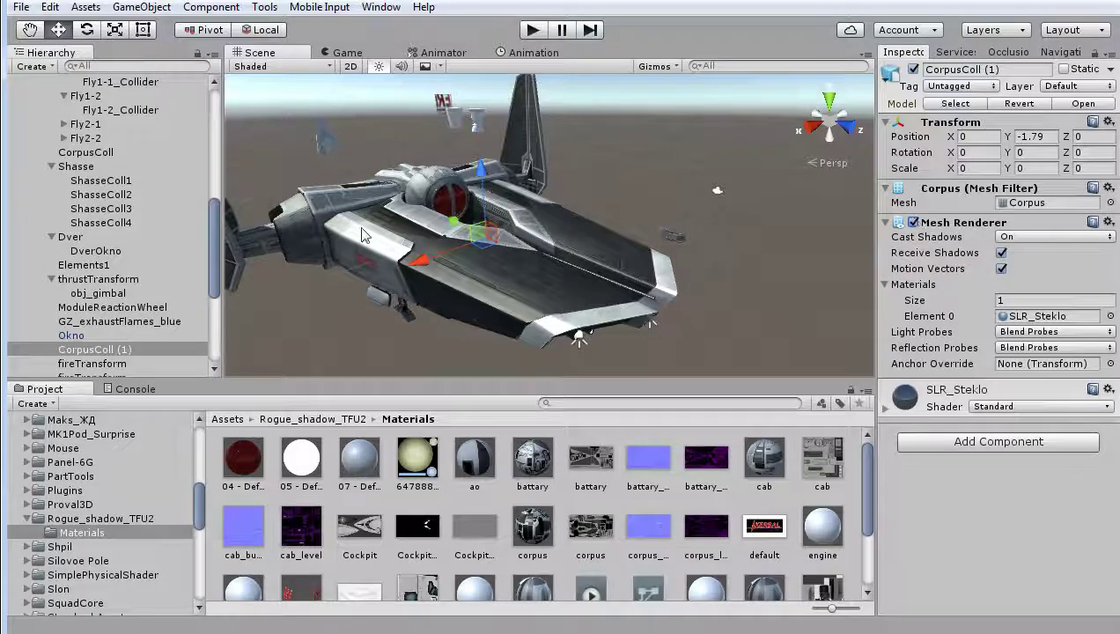
Compare the two fireTransform positions in the Inspector: X 3.09 versus X -3.41
{"action": "left_click", "coordinate": [106, 364]}
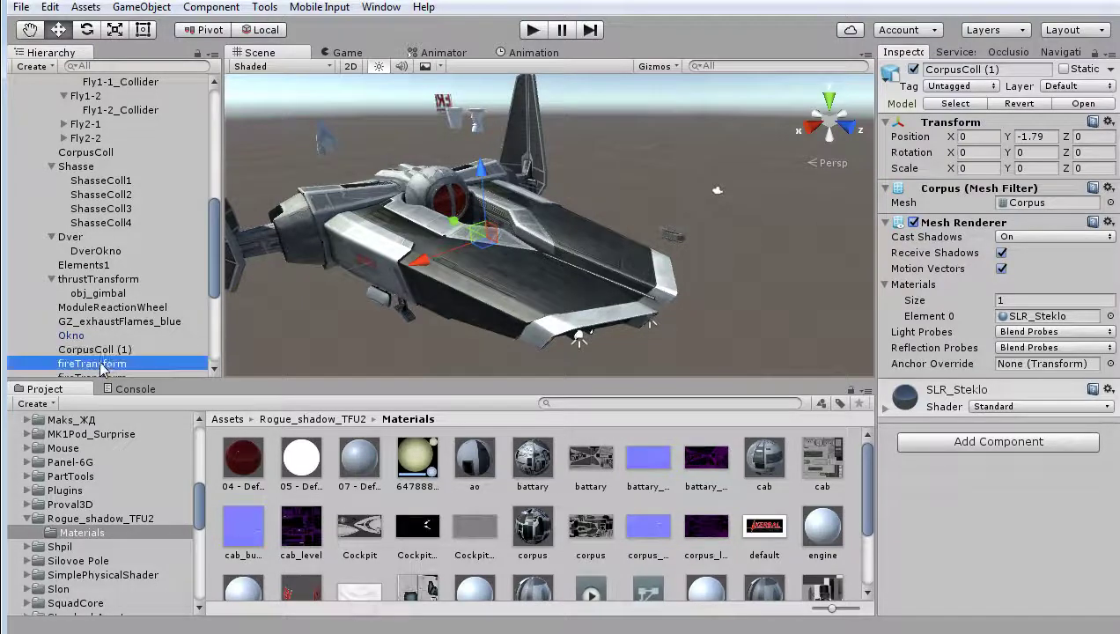
{"action": "left_click", "coordinate": [95, 349]}
{"action": "mouse_move", "coordinate": [628, 231]}
{"action": "left_mouse_down", "text": "alt"}
{"action": "mouse_move", "coordinate": [641, 238]}
{"action": "mouse_move", "coordinate": [632, 213]}
{"action": "left_mouse_up", "text": "alt"}
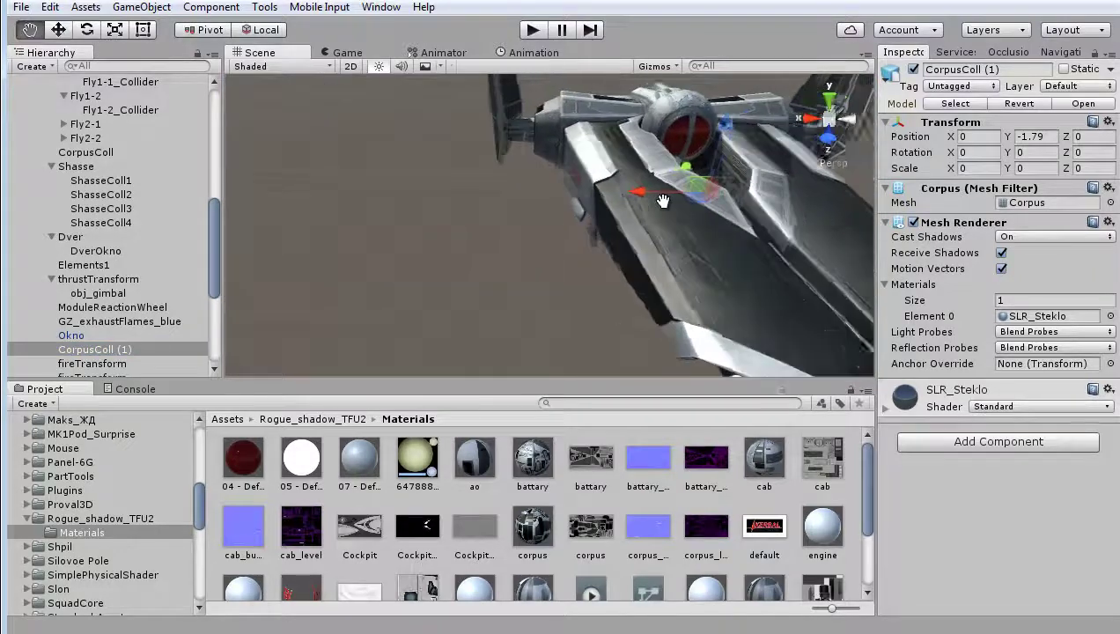
{"action": "scroll", "coordinate": [676, 232], "scroll_direction": "down", "scroll_amount": 3}
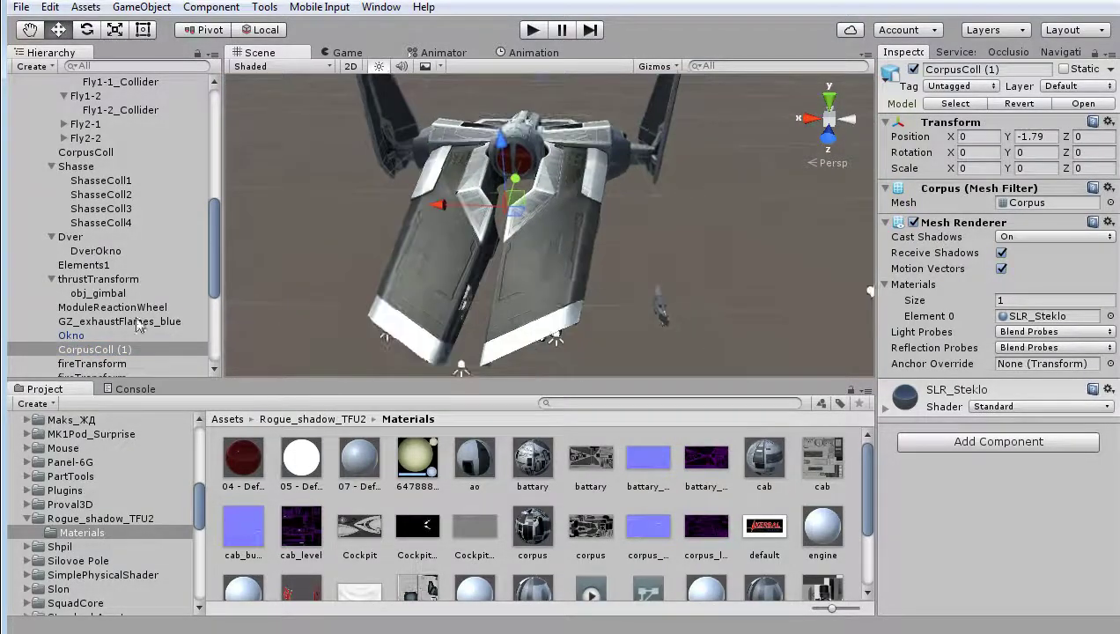
{"action": "left_click", "coordinate": [98, 365]}
{"action": "scroll", "coordinate": [118, 324], "scroll_direction": "down", "scroll_amount": 3}
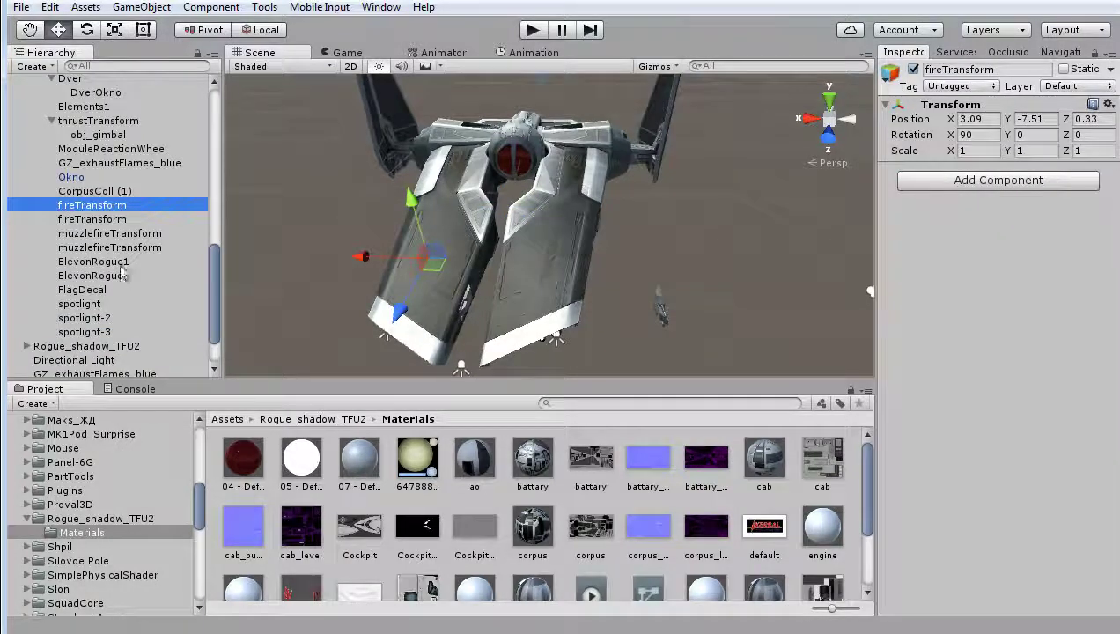
{"action": "left_click", "coordinate": [109, 222]}
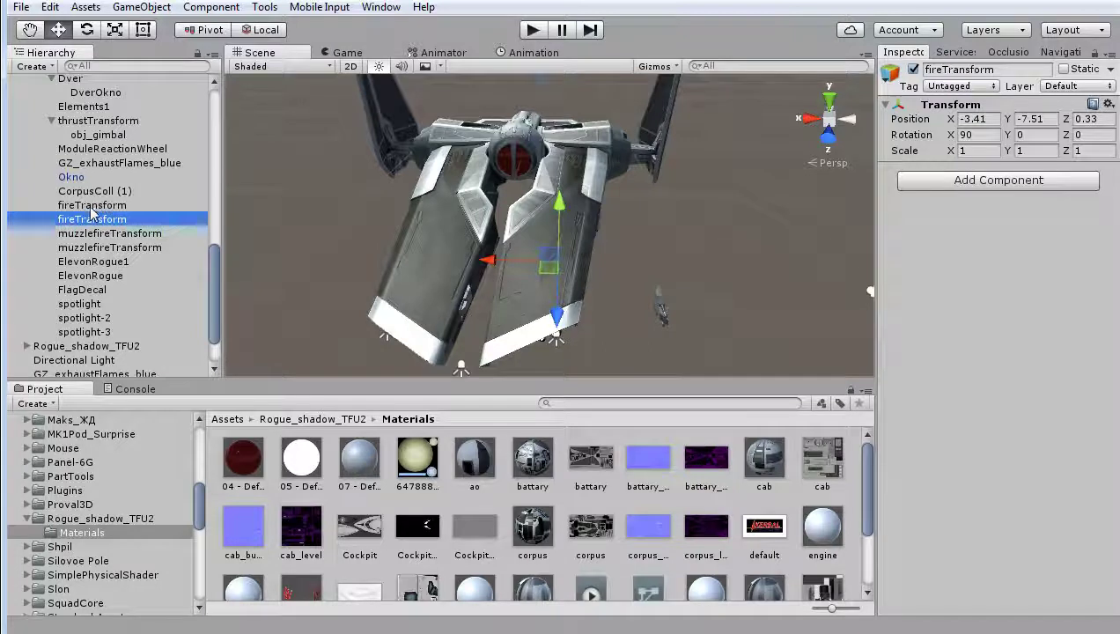
{"action": "left_click", "coordinate": [93, 206]}
{"action": "left_click", "coordinate": [87, 221]}
{"action": "left_click", "coordinate": [124, 207]}
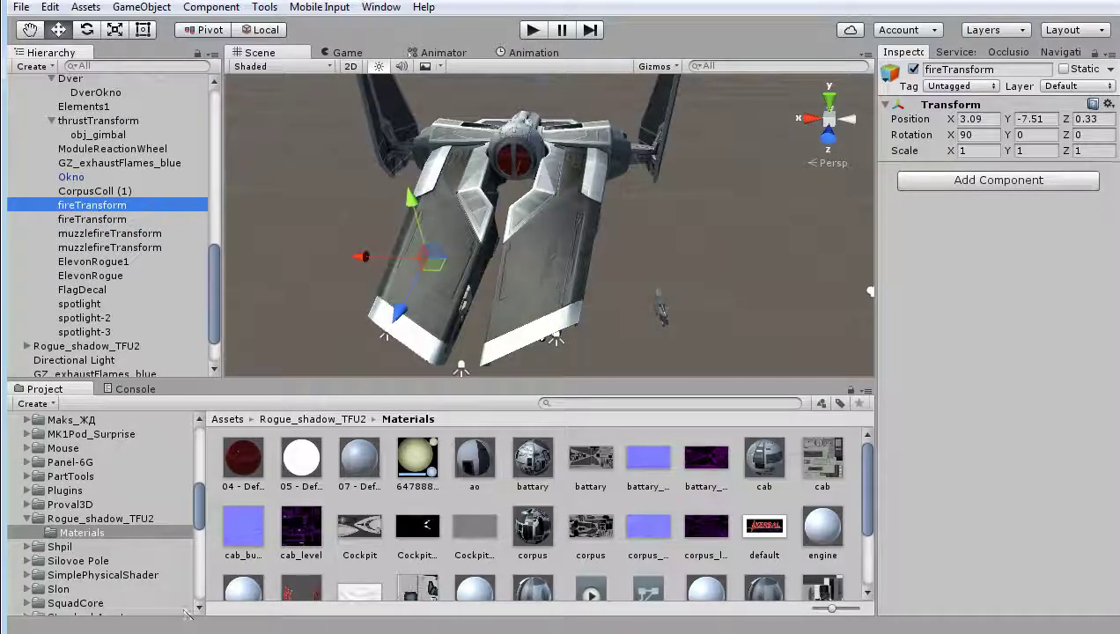
Scroll the cfg to the running EFFECTS block and highlight its fireTransform reference
{"action": "key", "text": "alt+Tab"}
{"action": "scroll", "coordinate": [598, 376], "scroll_direction": "up", "scroll_amount": 6}
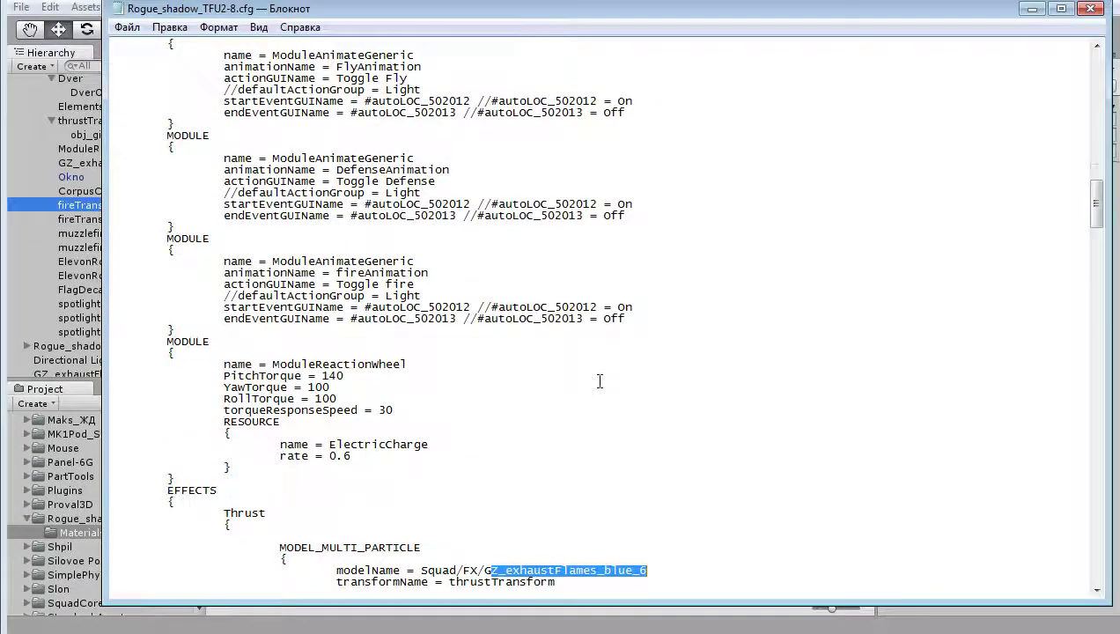
{"action": "scroll", "coordinate": [598, 377], "scroll_direction": "up", "scroll_amount": 10}
{"action": "scroll", "coordinate": [598, 377], "scroll_direction": "up", "scroll_amount": 8}
{"action": "scroll", "coordinate": [590, 380], "scroll_direction": "up", "scroll_amount": 9}
{"action": "scroll", "coordinate": [580, 383], "scroll_direction": "up", "scroll_amount": 5}
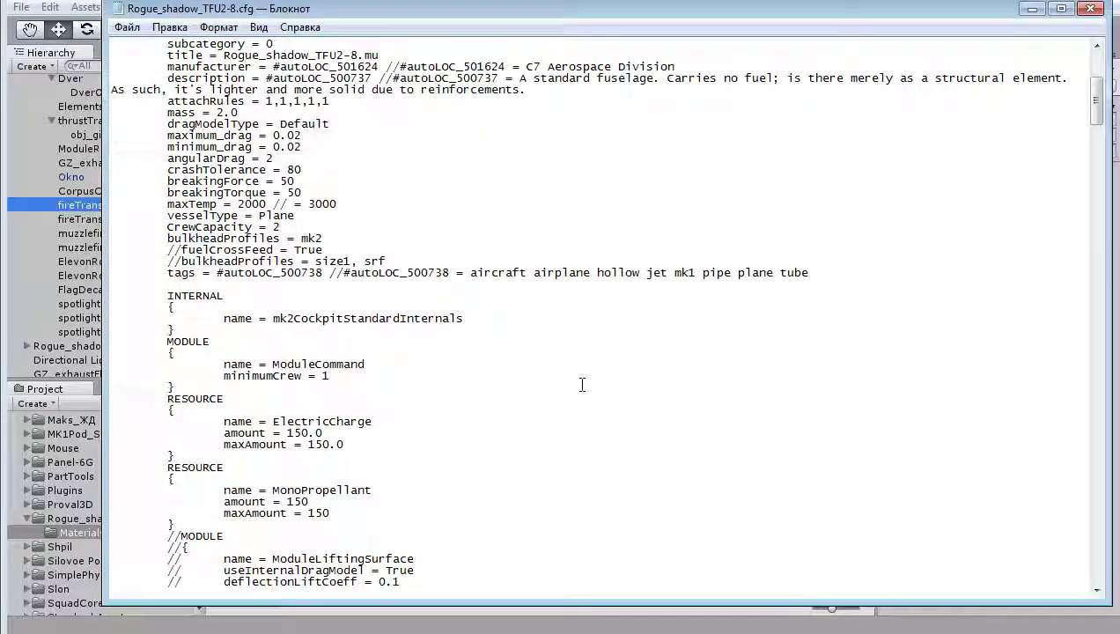
{"action": "scroll", "coordinate": [570, 467], "scroll_direction": "down", "scroll_amount": 12}
{"action": "scroll", "coordinate": [571, 467], "scroll_direction": "down", "scroll_amount": 8}
{"action": "scroll", "coordinate": [568, 449], "scroll_direction": "down", "scroll_amount": 7}
{"action": "scroll", "coordinate": [568, 444], "scroll_direction": "down", "scroll_amount": 9}
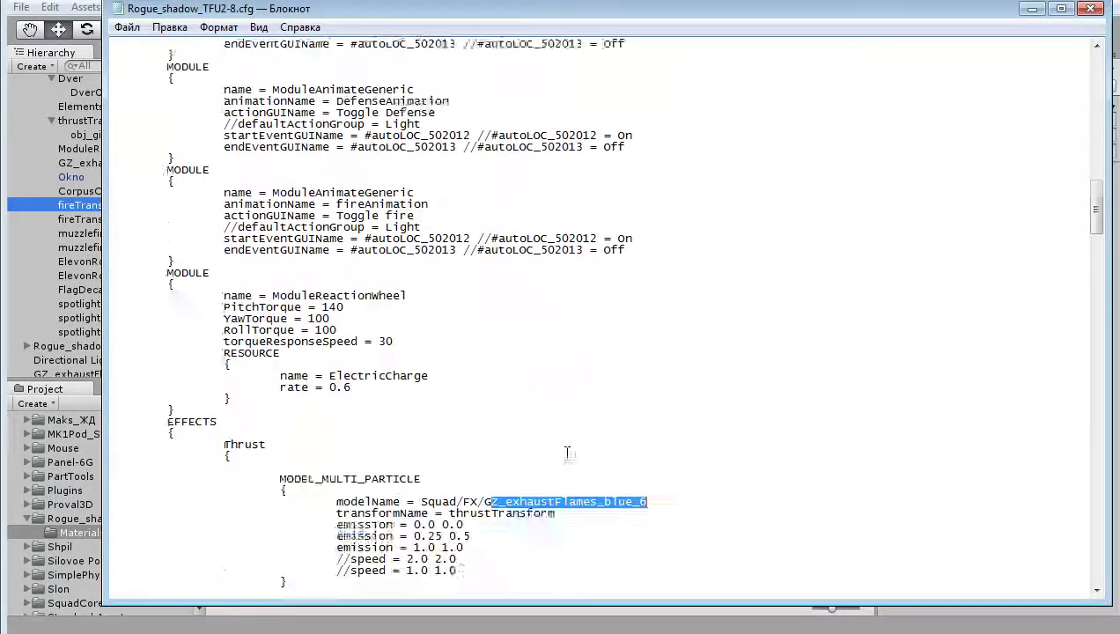
{"action": "scroll", "coordinate": [617, 404], "scroll_direction": "down", "scroll_amount": 5}
{"action": "left_click", "coordinate": [613, 363]}
{"action": "scroll", "coordinate": [643, 396], "scroll_direction": "down", "scroll_amount": 6}
{"action": "scroll", "coordinate": [647, 405], "scroll_direction": "down", "scroll_amount": 2}
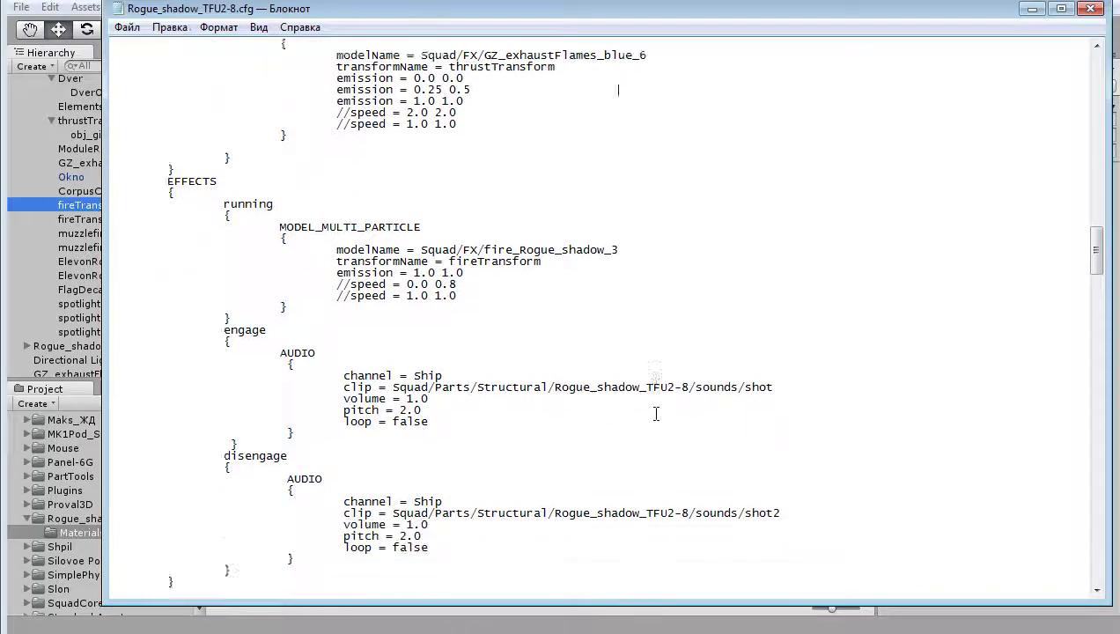
{"action": "scroll", "coordinate": [656, 414], "scroll_direction": "down", "scroll_amount": 2}
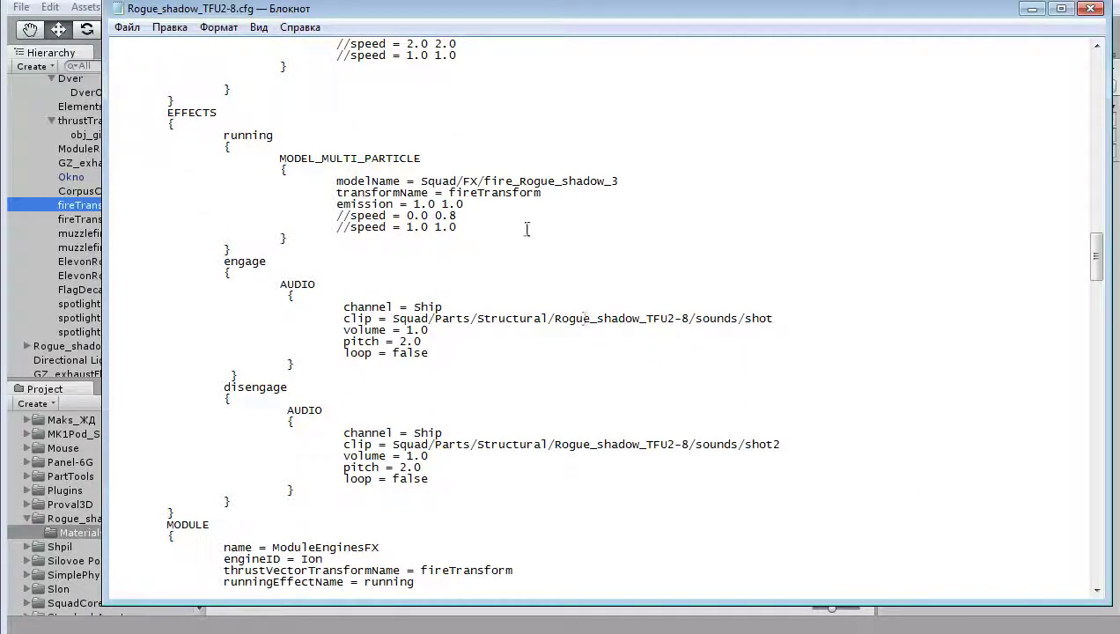
{"action": "double_click", "coordinate": [497, 195]}
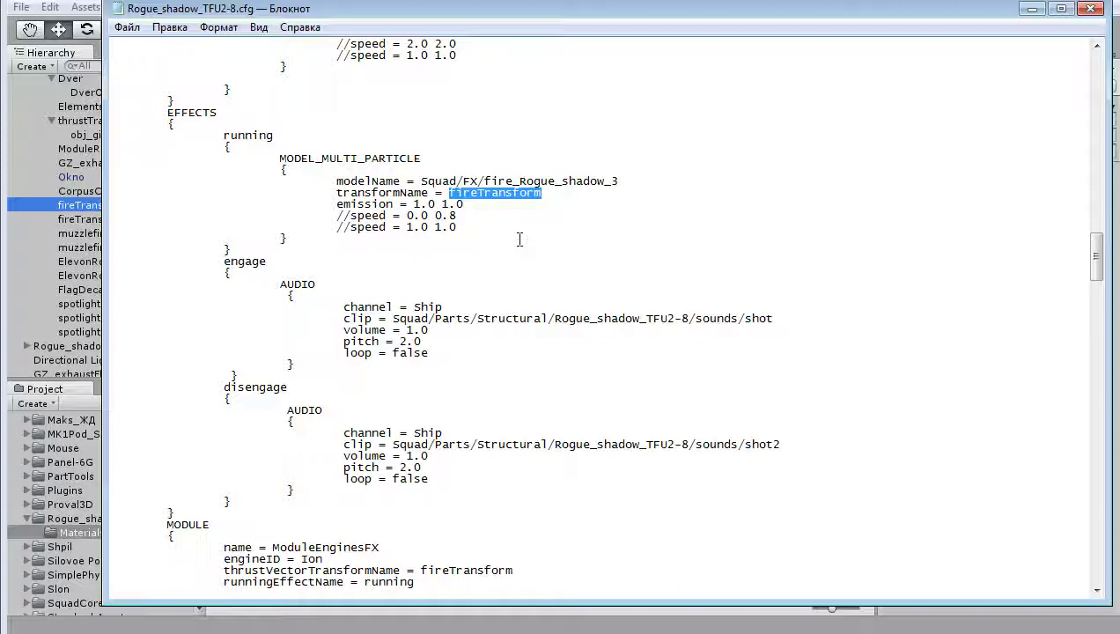
Review the fire_Rogue_shadow_3 running block, selecting the section and fireTransform again
{"action": "scroll", "coordinate": [519, 239], "scroll_direction": "down", "scroll_amount": 1}
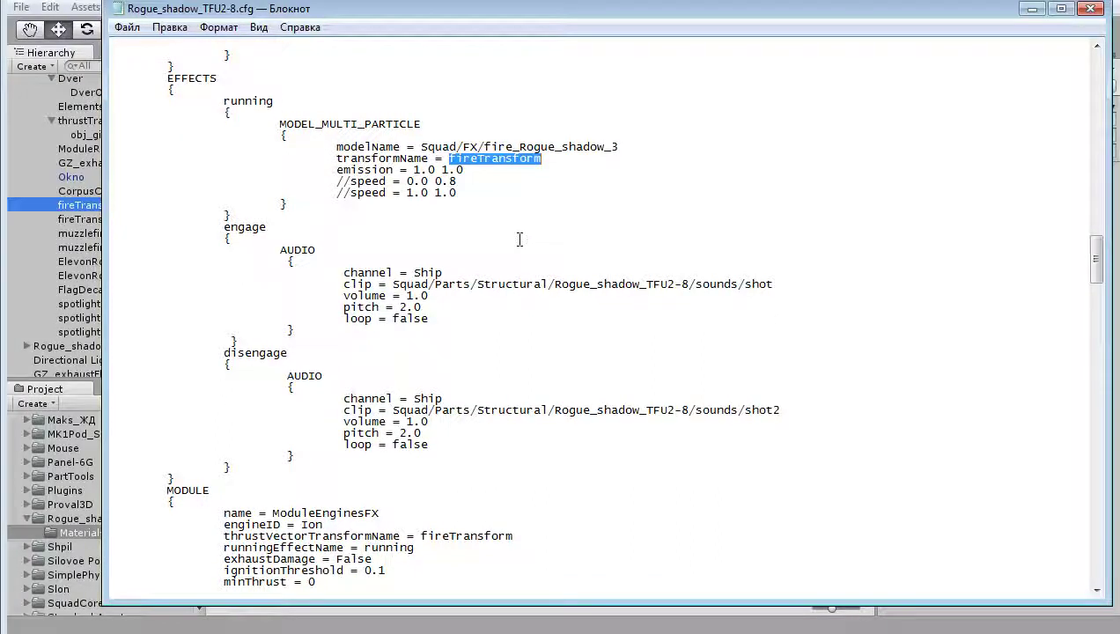
{"action": "scroll", "coordinate": [519, 240], "scroll_direction": "down", "scroll_amount": 4}
{"action": "scroll", "coordinate": [520, 242], "scroll_direction": "down", "scroll_amount": 6}
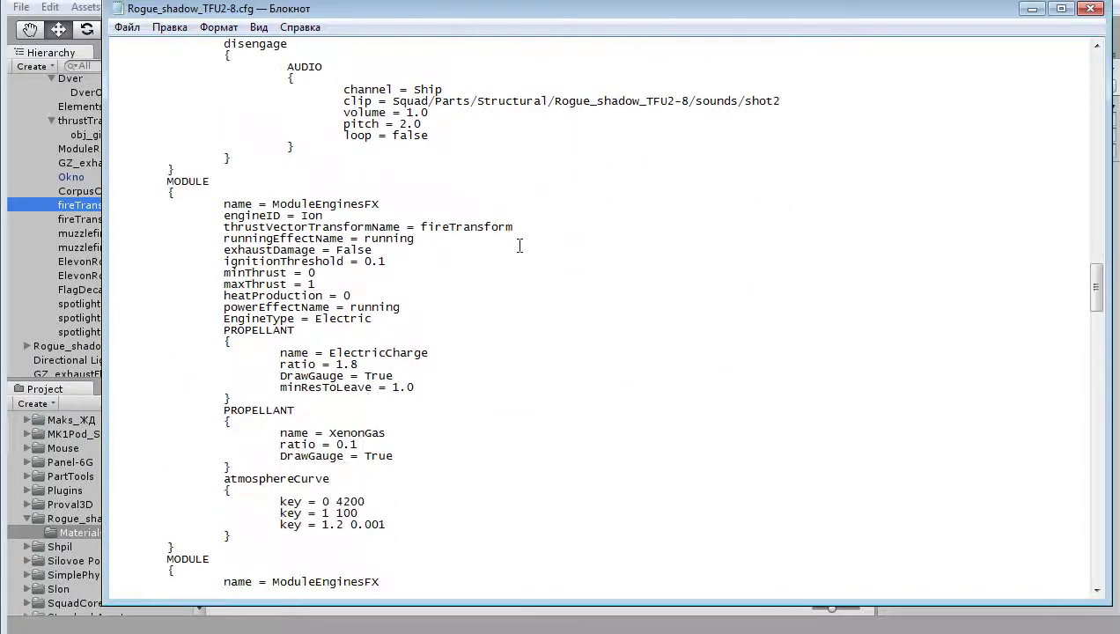
{"action": "scroll", "coordinate": [520, 244], "scroll_direction": "up", "scroll_amount": 8}
{"action": "scroll", "coordinate": [520, 245], "scroll_direction": "up", "scroll_amount": 2}
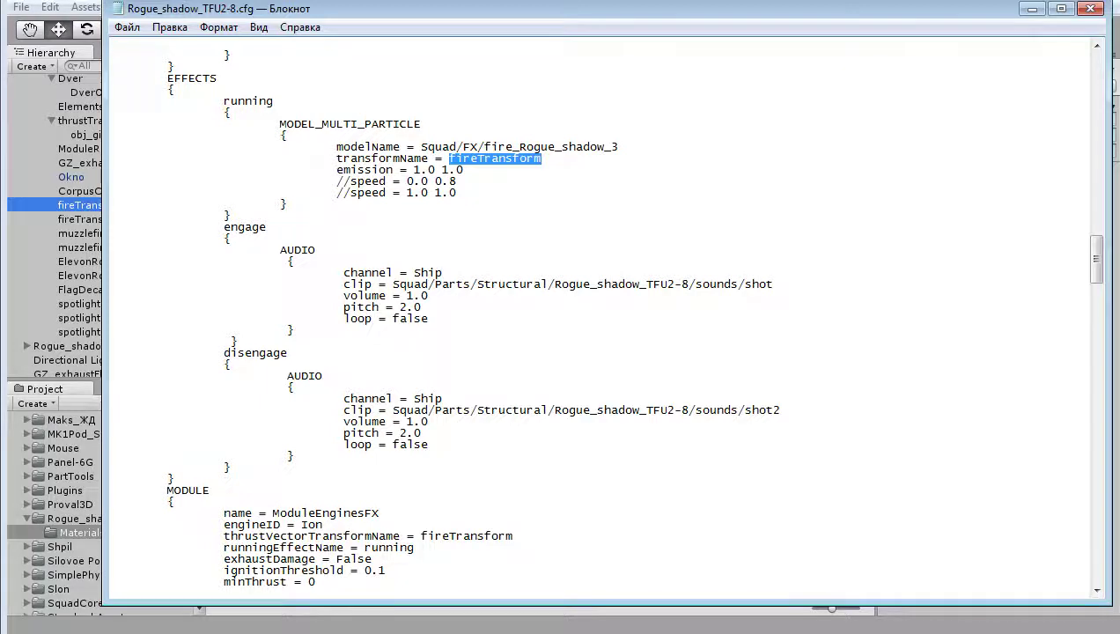
{"action": "key", "text": "alt+Tab"}
{"action": "key", "text": "alt+Tab"}
{"action": "scroll", "coordinate": [455, 355], "scroll_direction": "up", "scroll_amount": 4}
{"action": "left_click", "coordinate": [328, 266]}
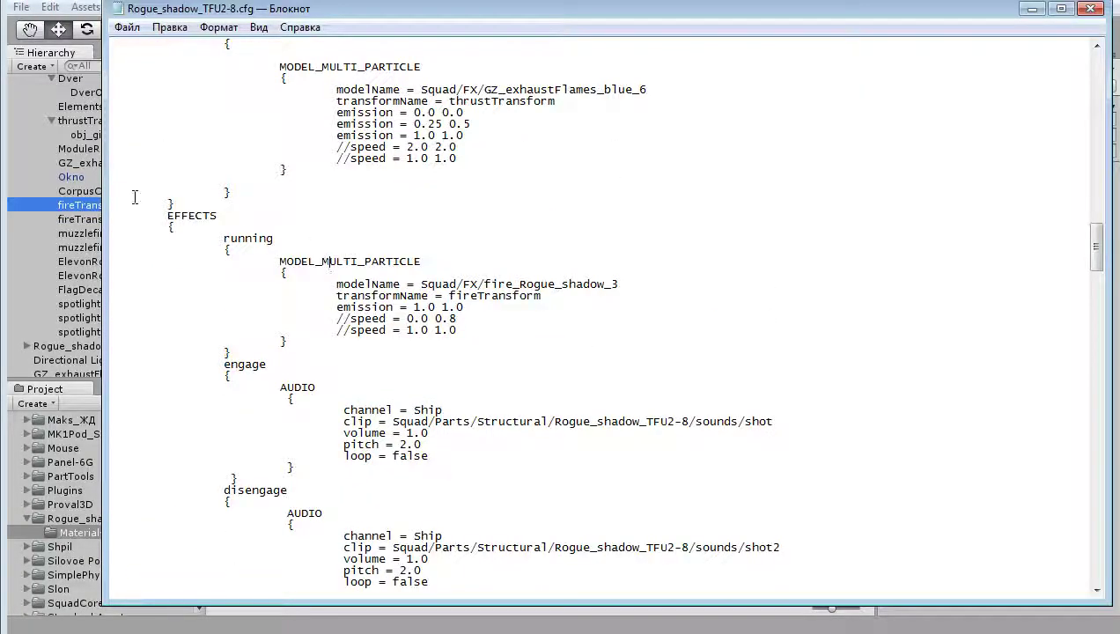
{"action": "mouse_move", "coordinate": [162, 214]}
{"action": "left_mouse_down"}
{"action": "mouse_move", "coordinate": [347, 327]}
{"action": "mouse_move", "coordinate": [350, 366]}
{"action": "left_mouse_up"}
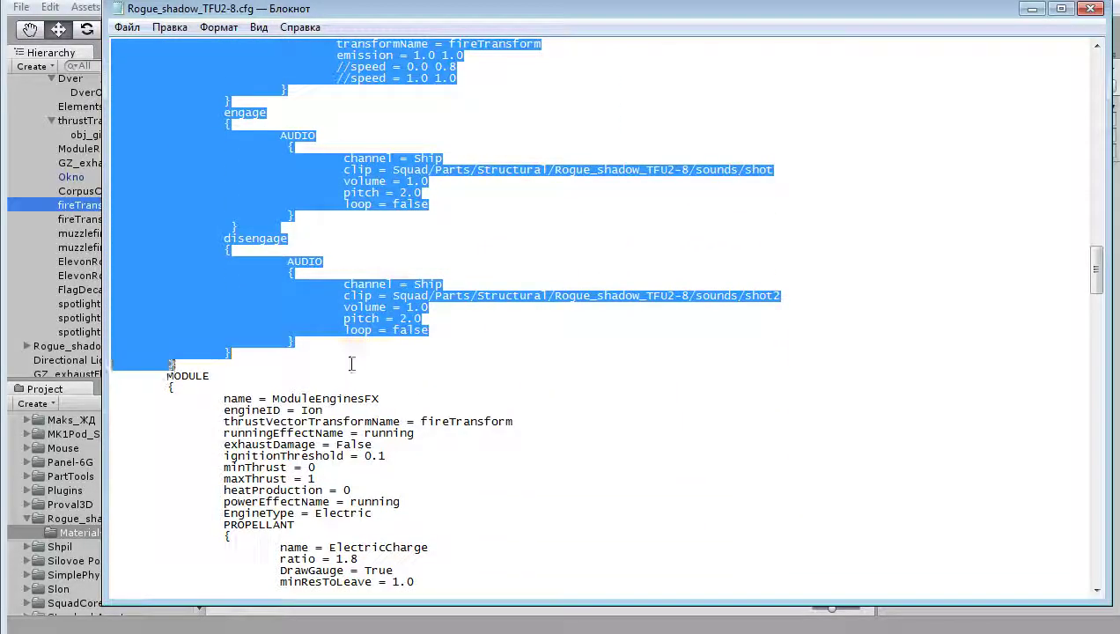
{"action": "scroll", "coordinate": [577, 440], "scroll_direction": "up", "scroll_amount": 7}
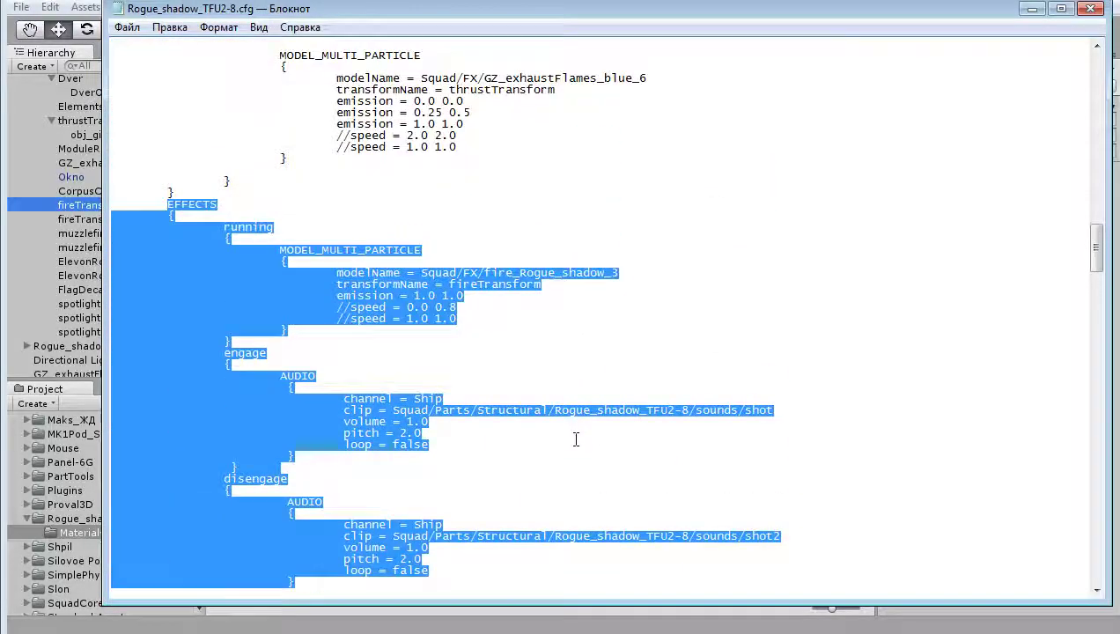
{"action": "left_click", "coordinate": [553, 228]}
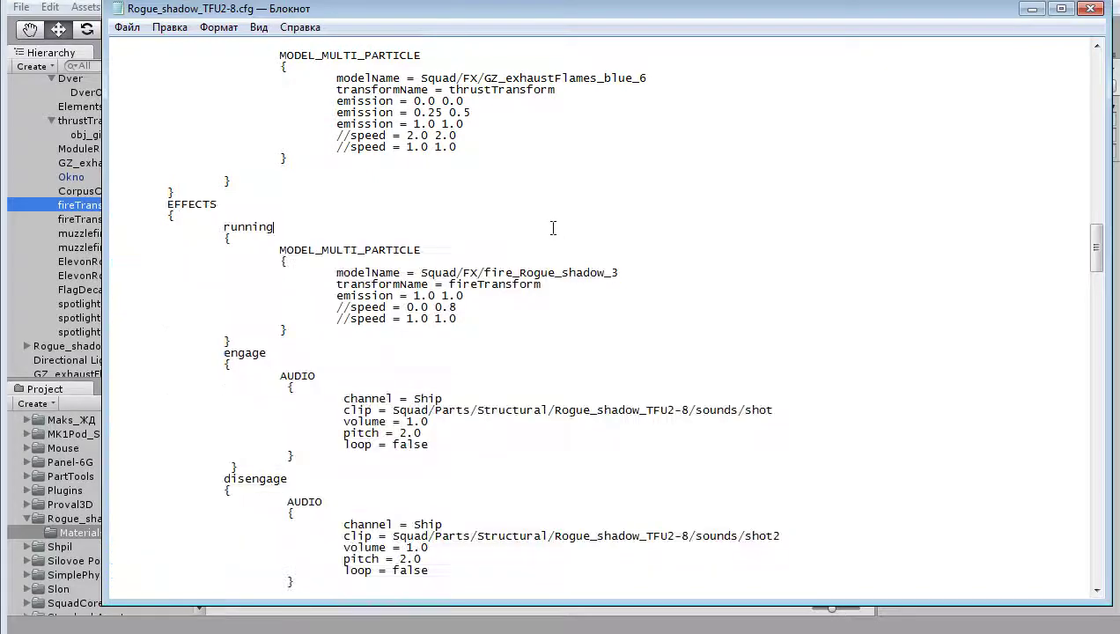
{"action": "double_click", "coordinate": [484, 281]}
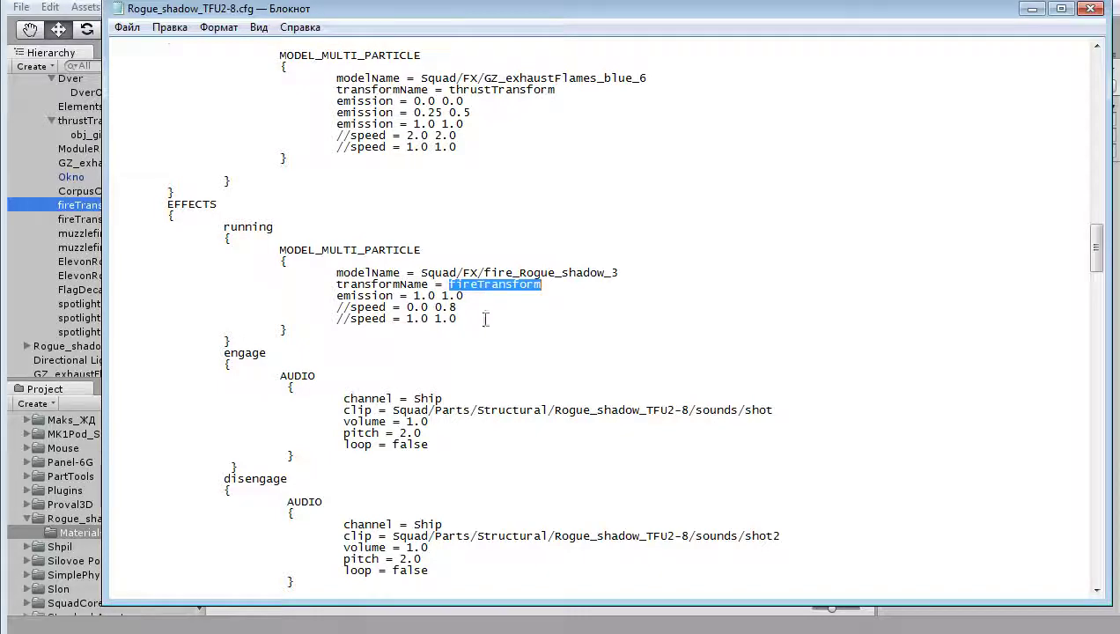
{"action": "scroll", "coordinate": [480, 350], "scroll_direction": "down", "scroll_amount": 6}
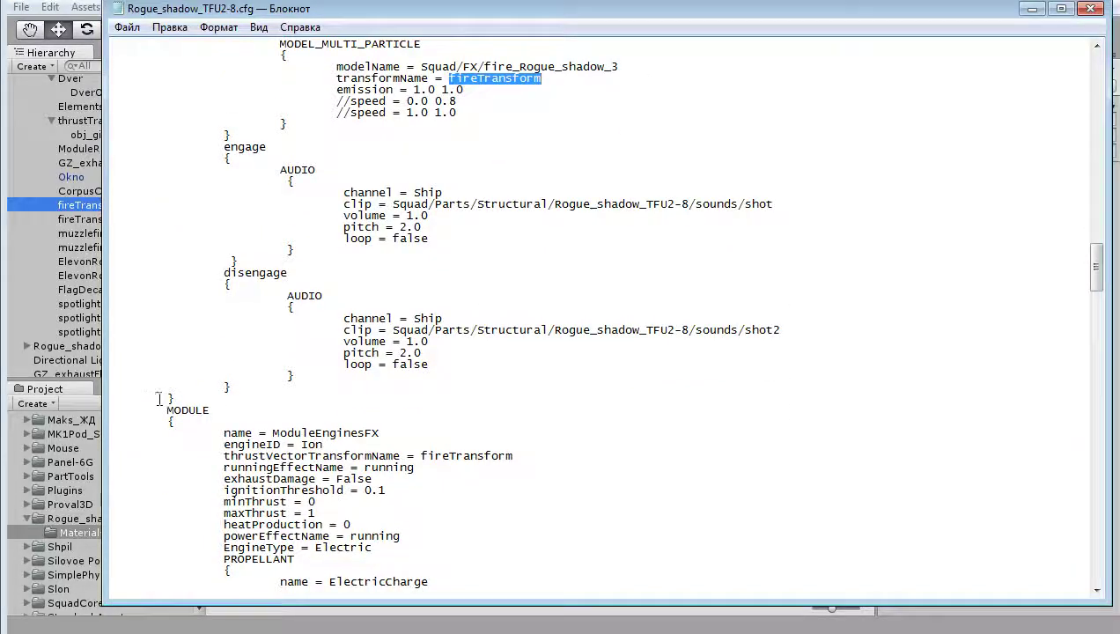
{"action": "scroll", "coordinate": [180, 426], "scroll_direction": "down", "scroll_amount": 4}
{"action": "left_click_drag", "start_coordinate": [166, 273], "coordinate": [512, 450]}
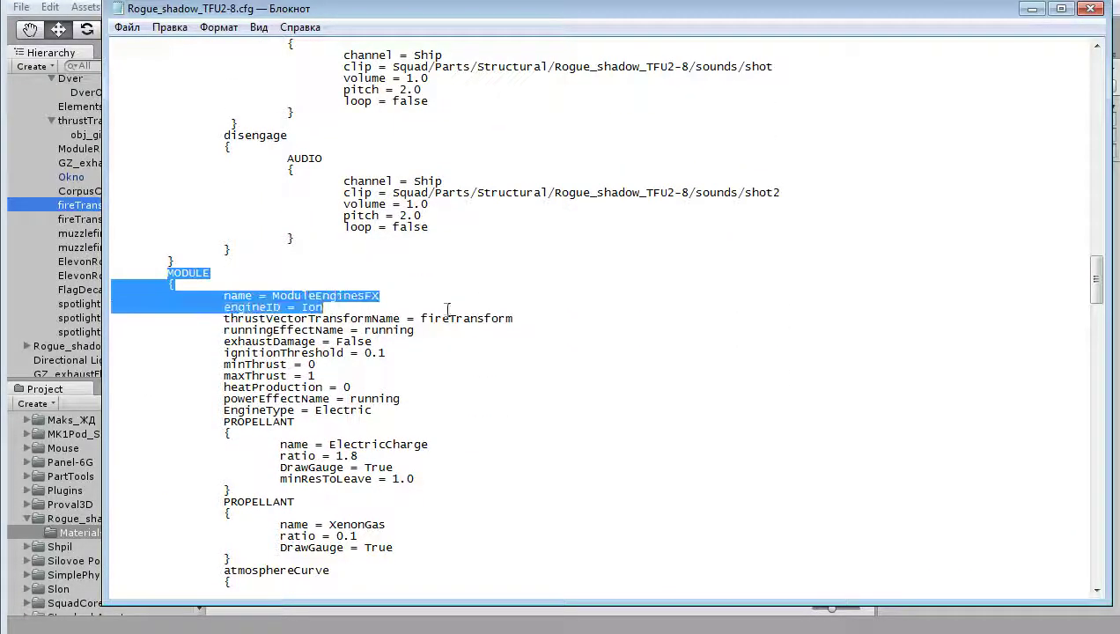
{"action": "scroll", "coordinate": [512, 450], "scroll_direction": "down", "scroll_amount": 6}
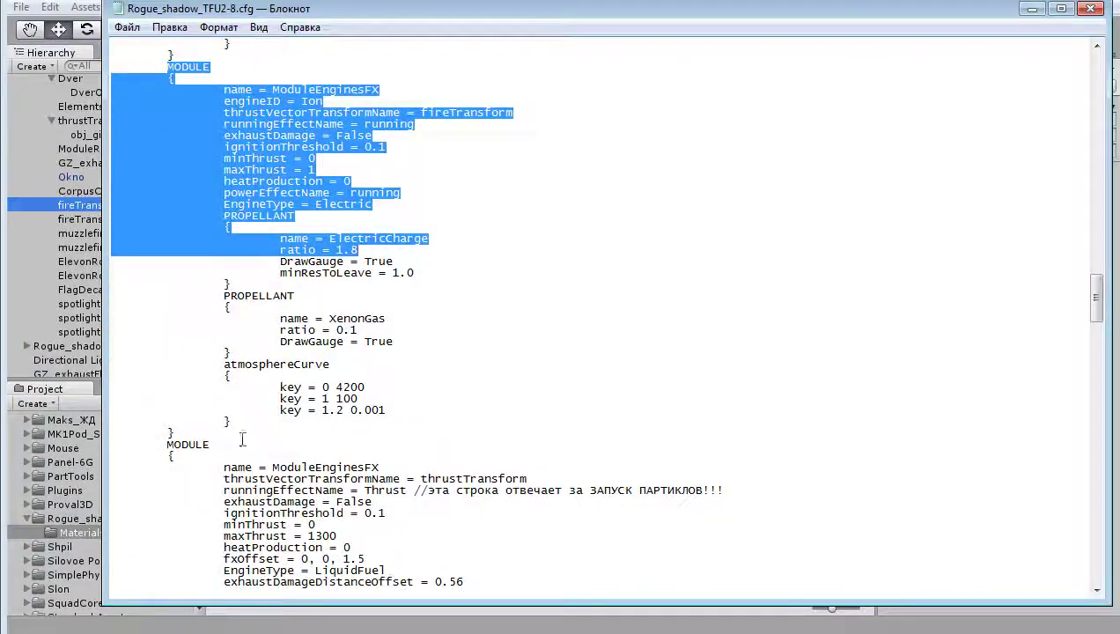
{"action": "mouse_move", "coordinate": [175, 433]}
{"action": "left_mouse_down"}
{"action": "mouse_move", "coordinate": [140, 386]}
{"action": "mouse_move", "coordinate": [168, 67]}
{"action": "left_mouse_up"}
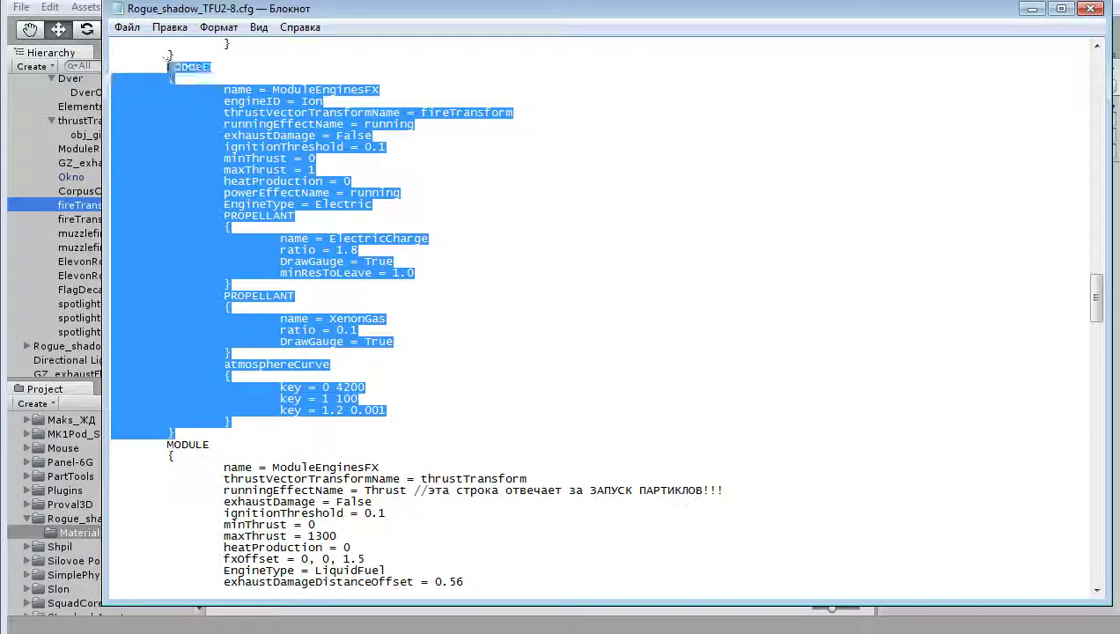
{"action": "left_click", "coordinate": [589, 230]}
{"action": "scroll", "coordinate": [589, 230], "scroll_direction": "up", "scroll_amount": 5}
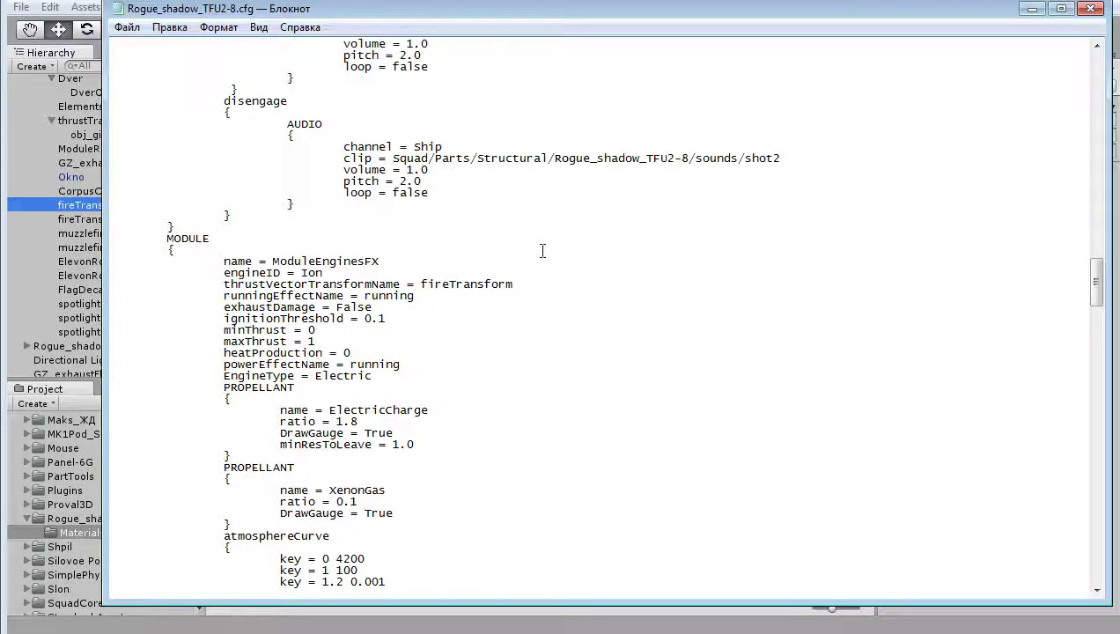
{"action": "double_click", "coordinate": [472, 283]}
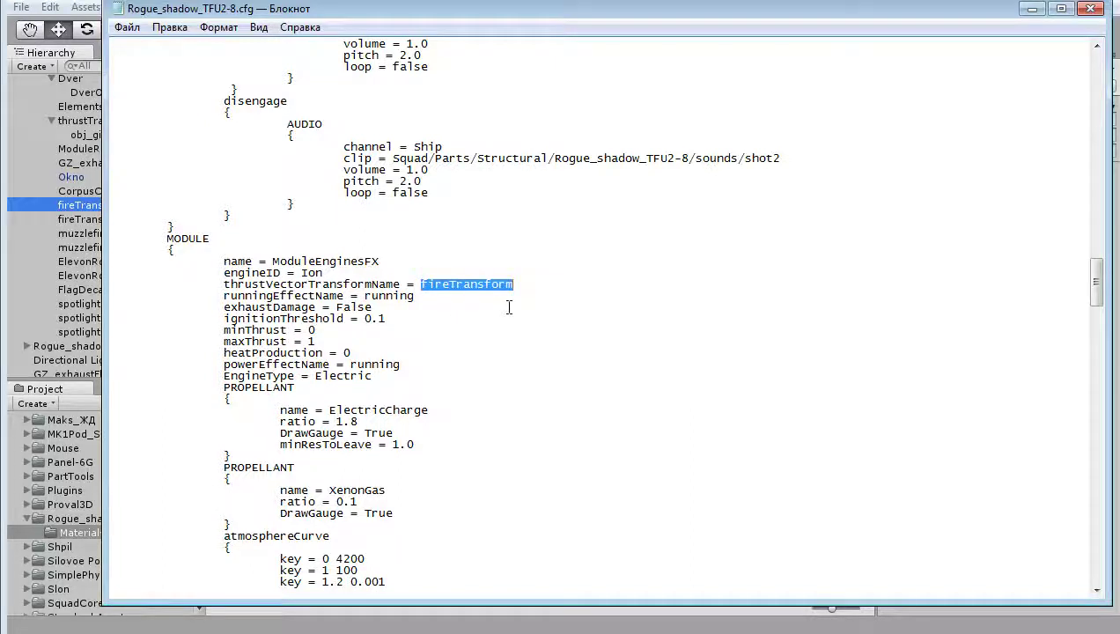
{"action": "scroll", "coordinate": [508, 306], "scroll_direction": "up", "scroll_amount": 5}
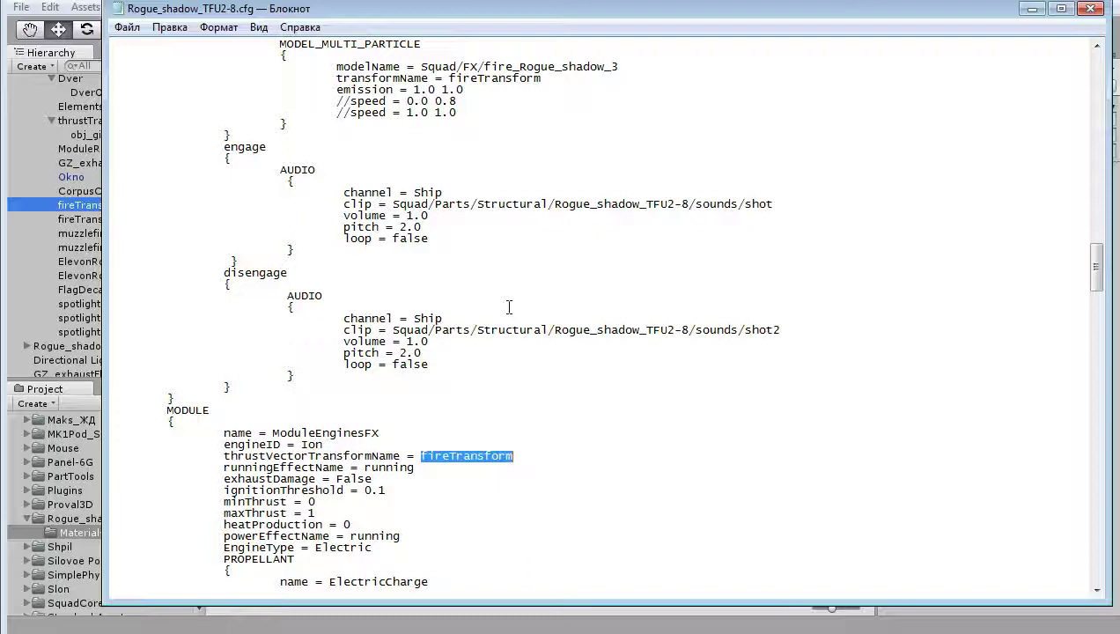
{"action": "left_click", "coordinate": [266, 468]}
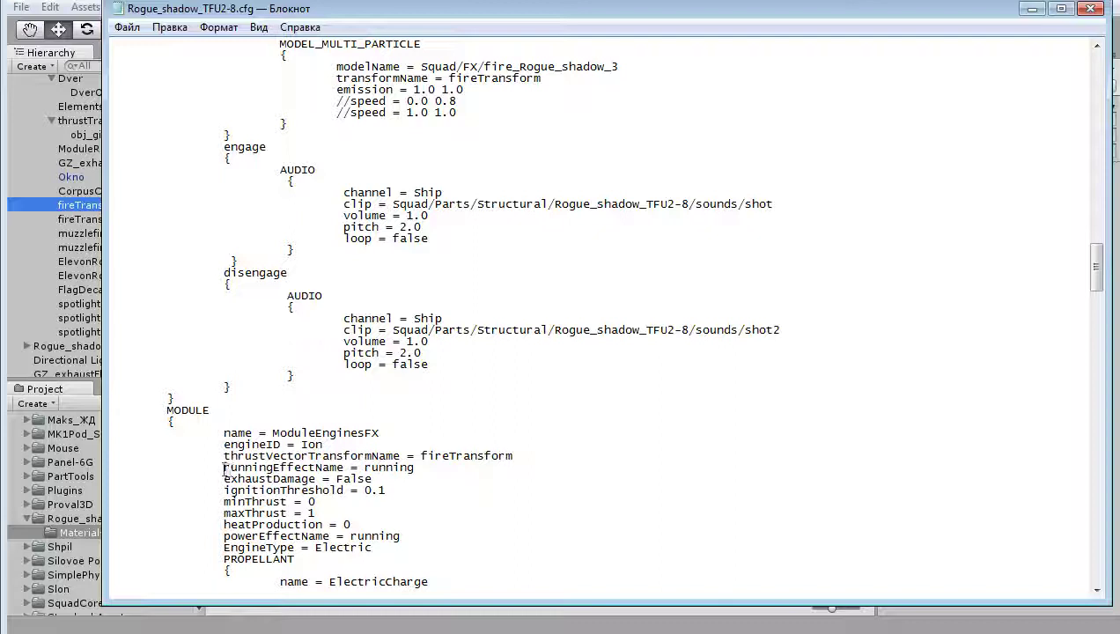
{"action": "left_click_drag", "start_coordinate": [224, 468], "coordinate": [414, 468]}
{"action": "left_click", "coordinate": [396, 466]}
{"action": "scroll", "coordinate": [401, 464], "scroll_direction": "up", "scroll_amount": 4}
{"action": "scroll", "coordinate": [352, 352], "scroll_direction": "up", "scroll_amount": 2}
{"action": "double_click", "coordinate": [250, 227]}
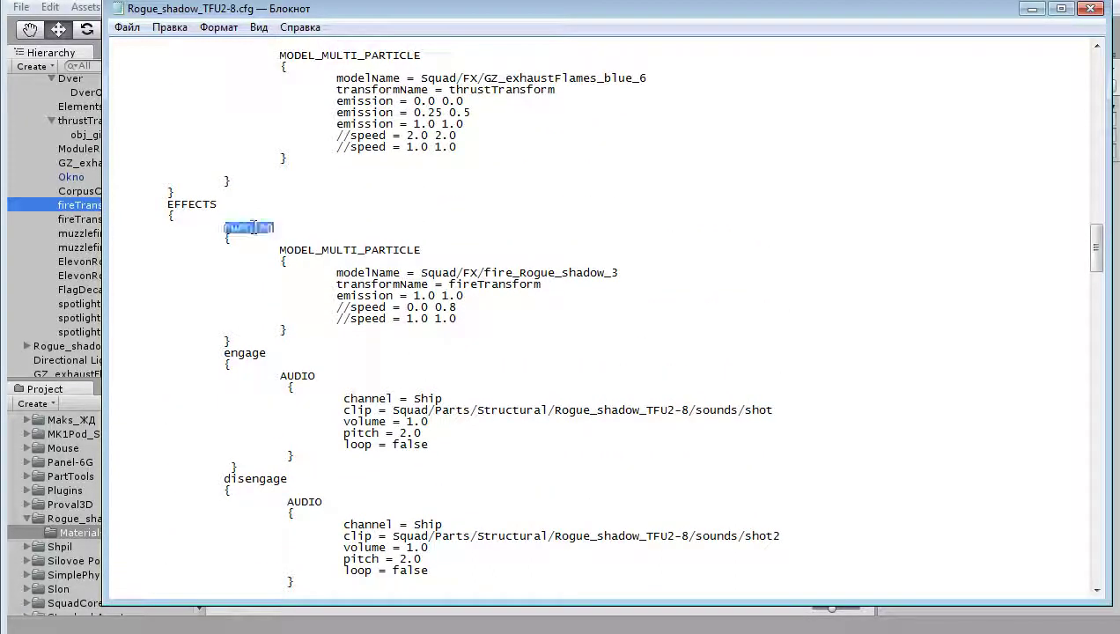
{"action": "scroll", "coordinate": [426, 471], "scroll_direction": "down", "scroll_amount": 7}
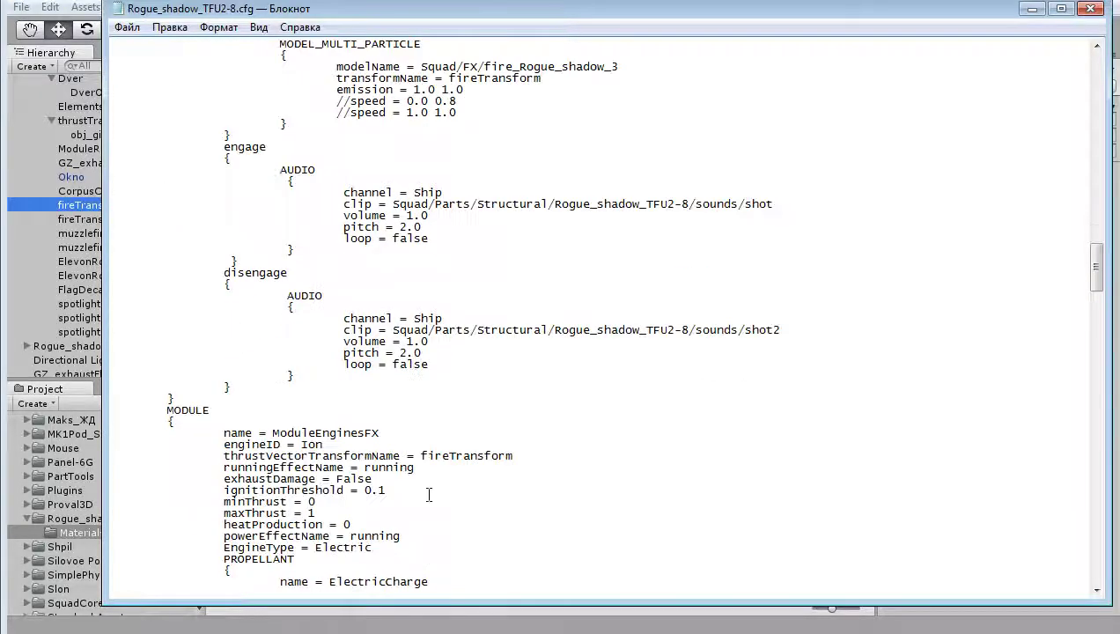
{"action": "scroll", "coordinate": [426, 475], "scroll_direction": "up", "scroll_amount": 6}
{"action": "left_click", "coordinate": [222, 194]}
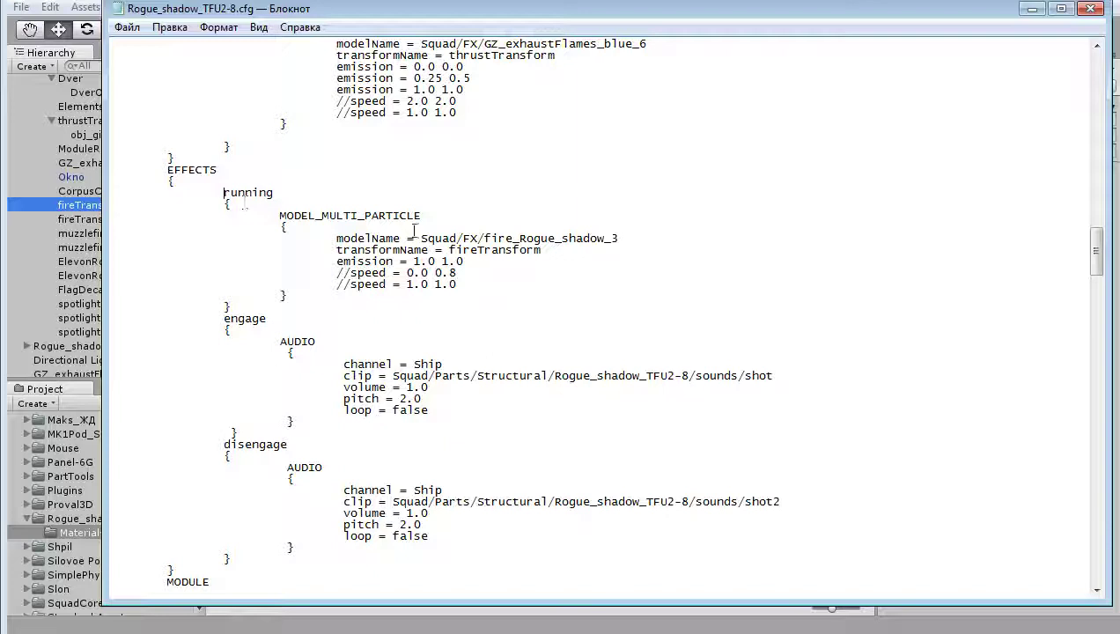
{"action": "mouse_move", "coordinate": [223, 192]}
{"action": "left_mouse_down"}
{"action": "mouse_move", "coordinate": [492, 227]}
{"action": "mouse_move", "coordinate": [515, 306]}
{"action": "left_mouse_up"}
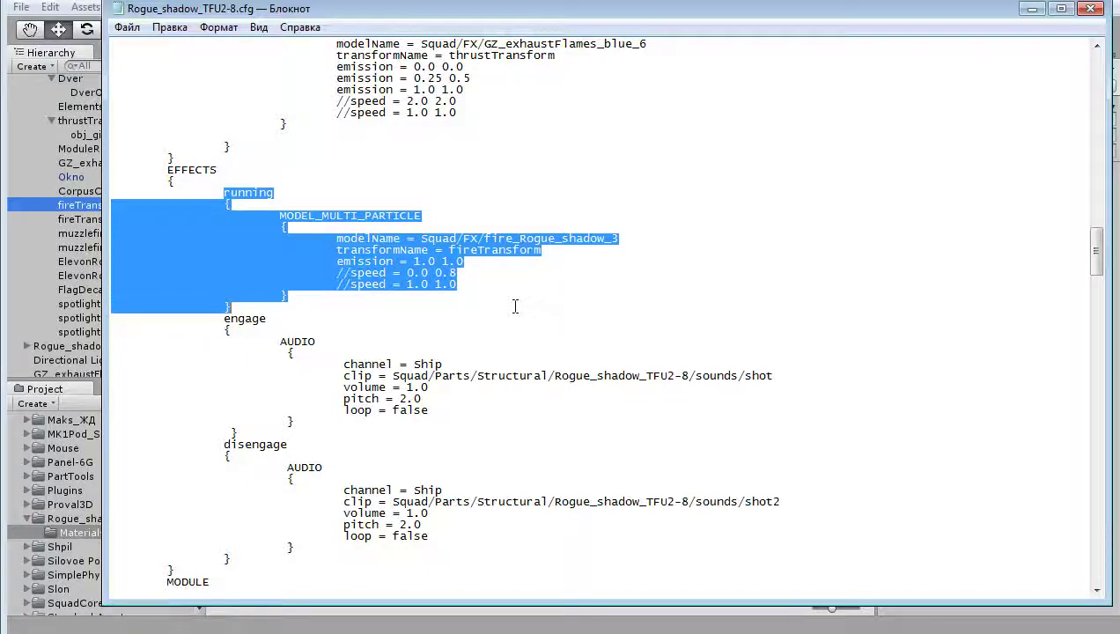
{"action": "left_click", "coordinate": [498, 250]}
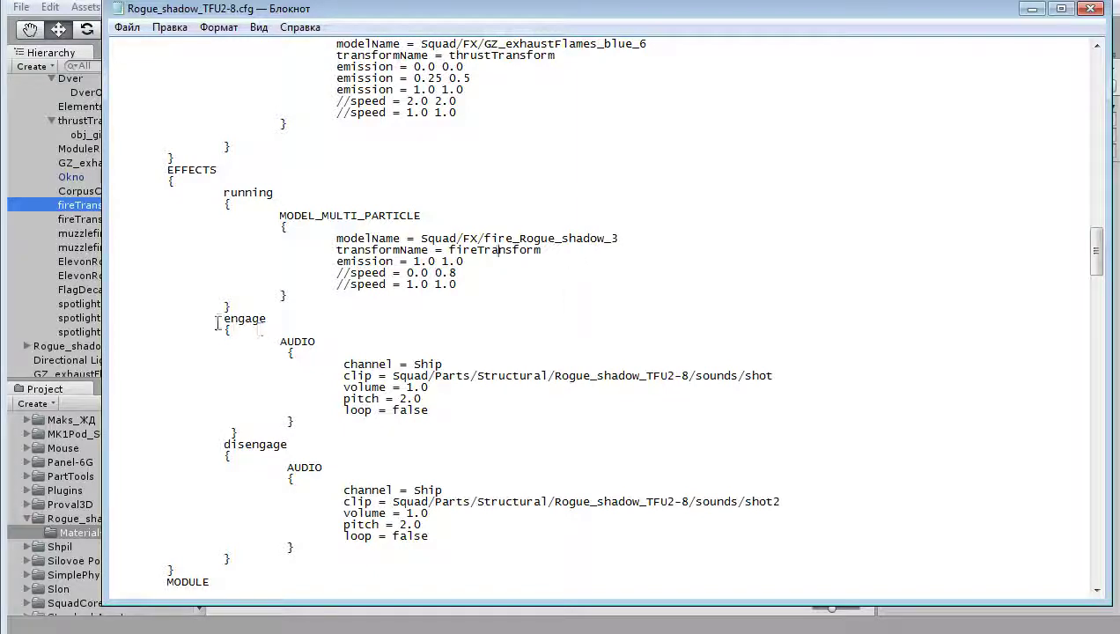
{"action": "left_click_drag", "start_coordinate": [219, 320], "coordinate": [413, 557]}
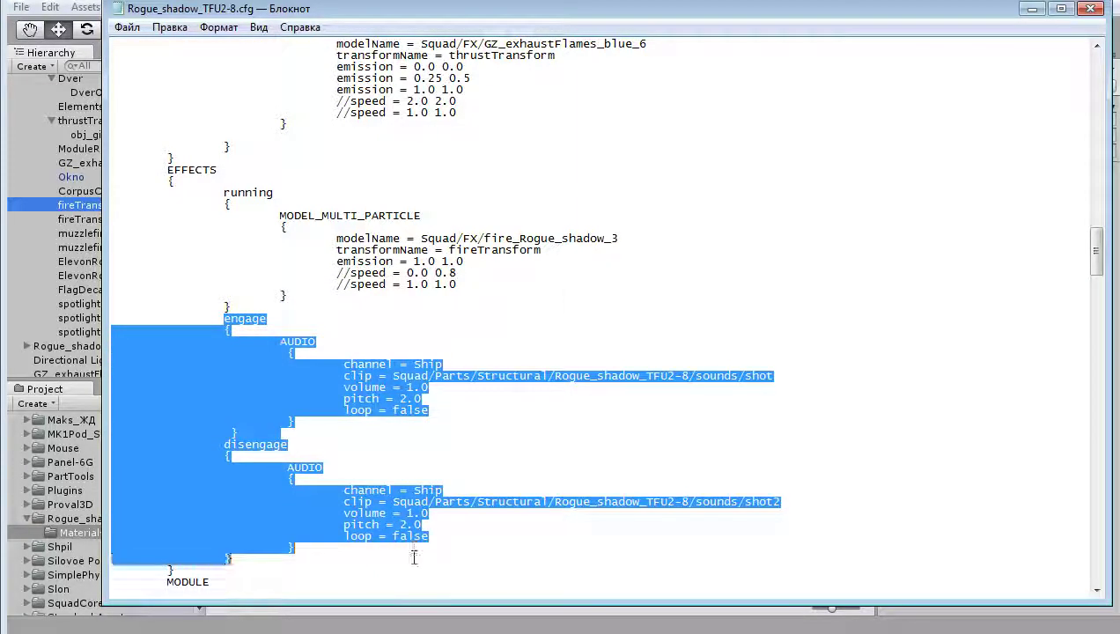
{"action": "left_click", "coordinate": [398, 364]}
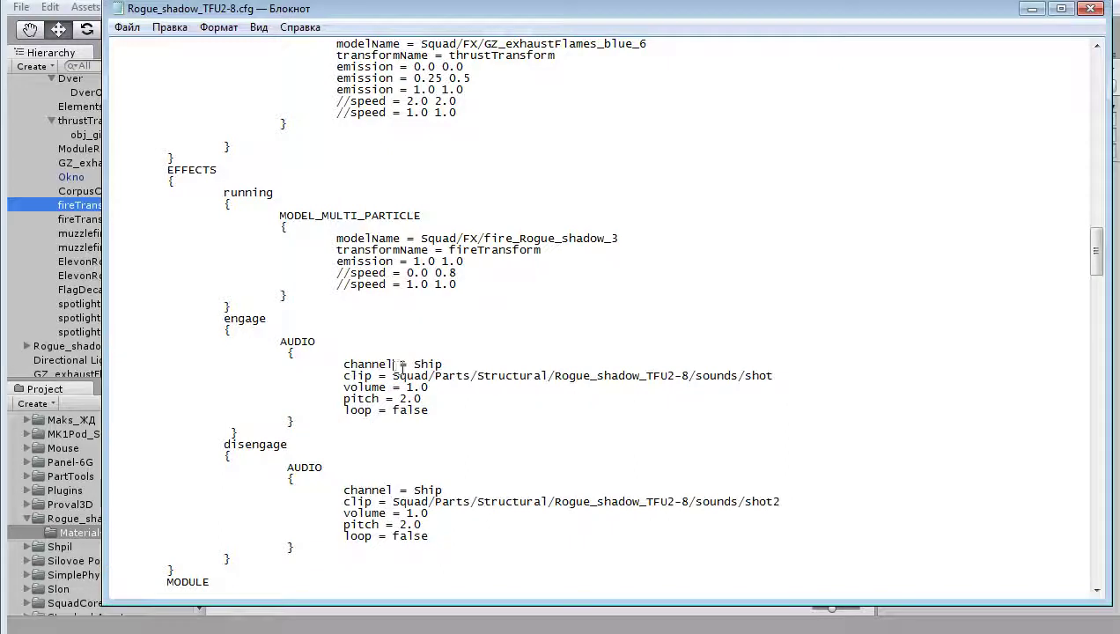
{"action": "left_click", "coordinate": [251, 315]}
{"action": "double_click", "coordinate": [255, 320]}
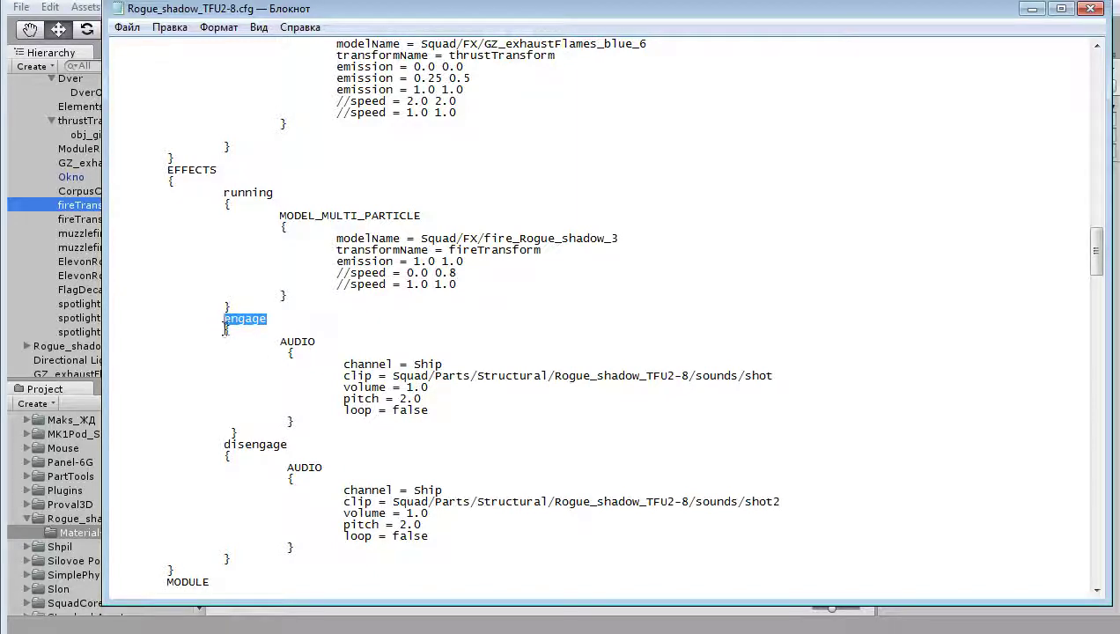
Mark the disengage and engage effect names and the engage sound's loop value in the cfg
{"action": "left_click", "coordinate": [258, 442]}
{"action": "left_click", "coordinate": [251, 317]}
{"action": "scroll", "coordinate": [195, 364], "scroll_direction": "down", "scroll_amount": 2}
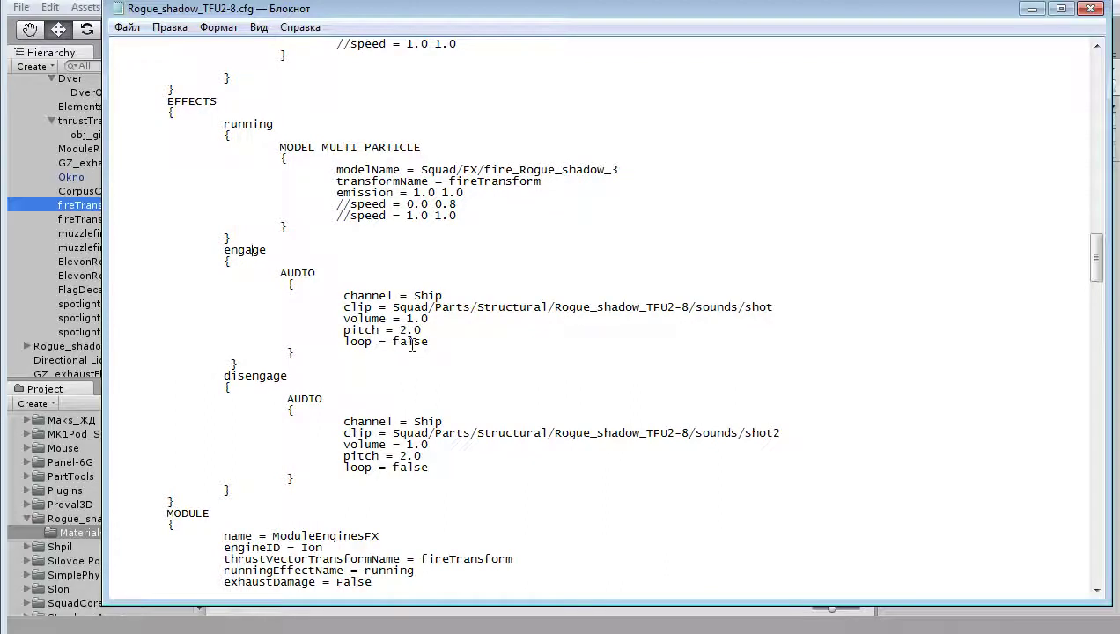
{"action": "double_click", "coordinate": [412, 342]}
{"action": "left_click", "coordinate": [404, 341]}
Highlight the disengage audio and running particle blocks, then the fireTransform reference, and return to Unity
{"action": "left_click_drag", "start_coordinate": [222, 376], "coordinate": [445, 475]}
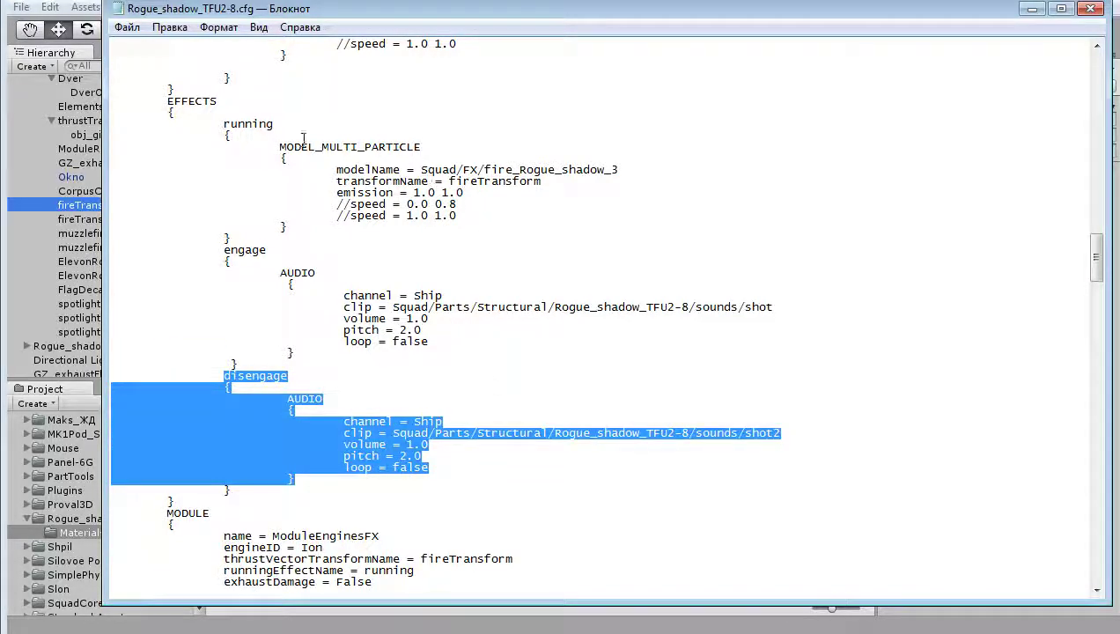
{"action": "left_click_drag", "start_coordinate": [279, 146], "coordinate": [515, 217]}
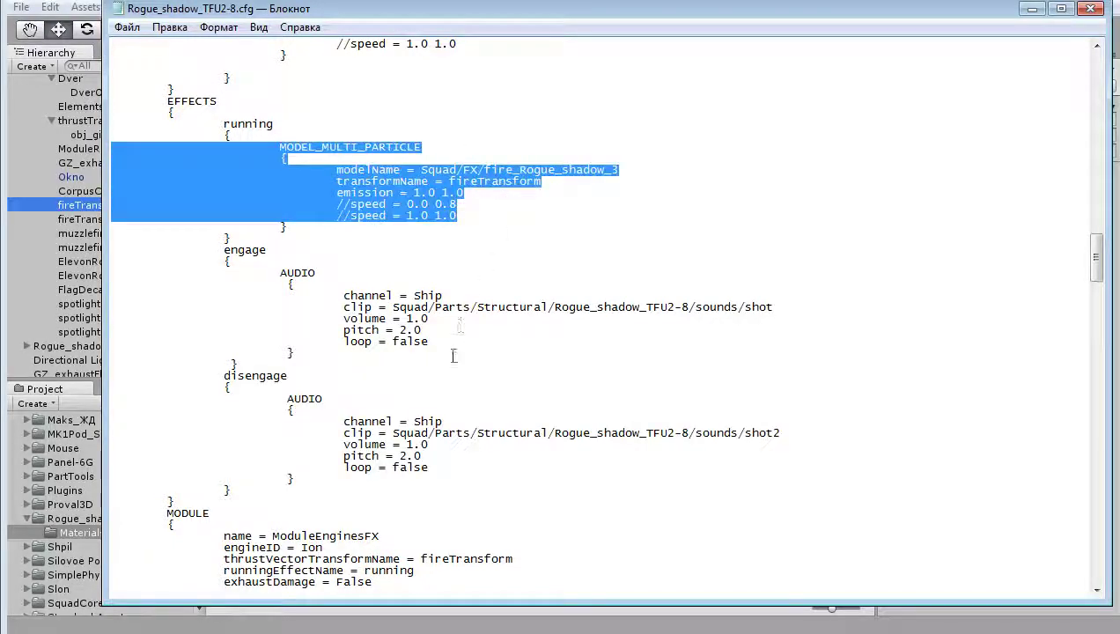
{"action": "left_click", "coordinate": [419, 463]}
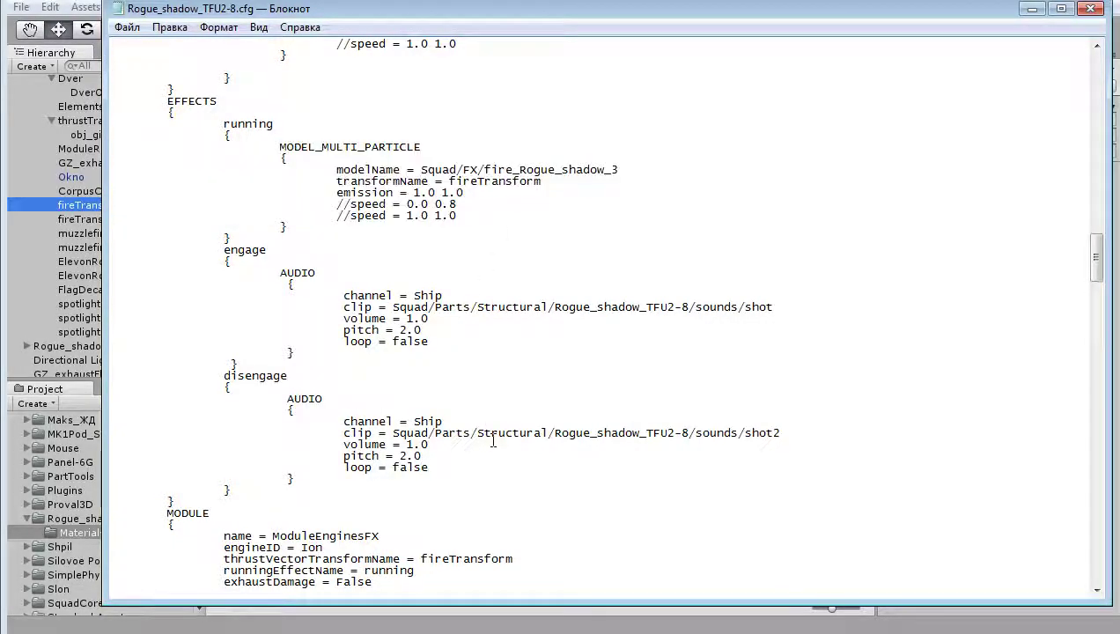
{"action": "double_click", "coordinate": [419, 341]}
{"action": "scroll", "coordinate": [346, 383], "scroll_direction": "down", "scroll_amount": 2}
{"action": "left_click", "coordinate": [462, 490]}
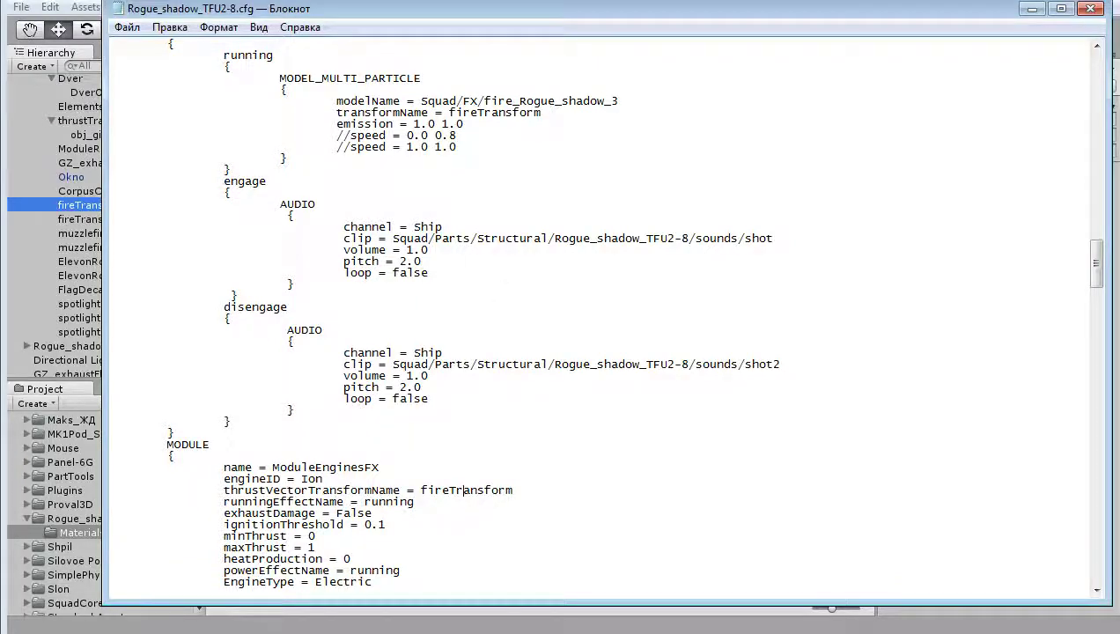
{"action": "key", "text": "alt+Tab"}
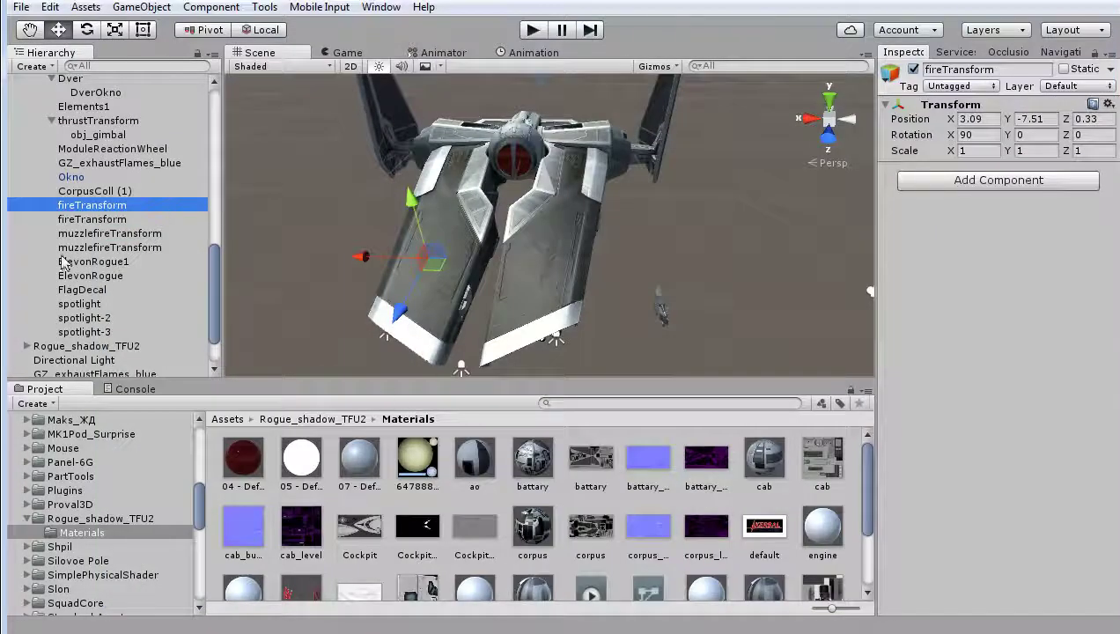
Compare the Inspector positions of the two fireTransform objects
{"action": "left_click", "coordinate": [105, 219]}
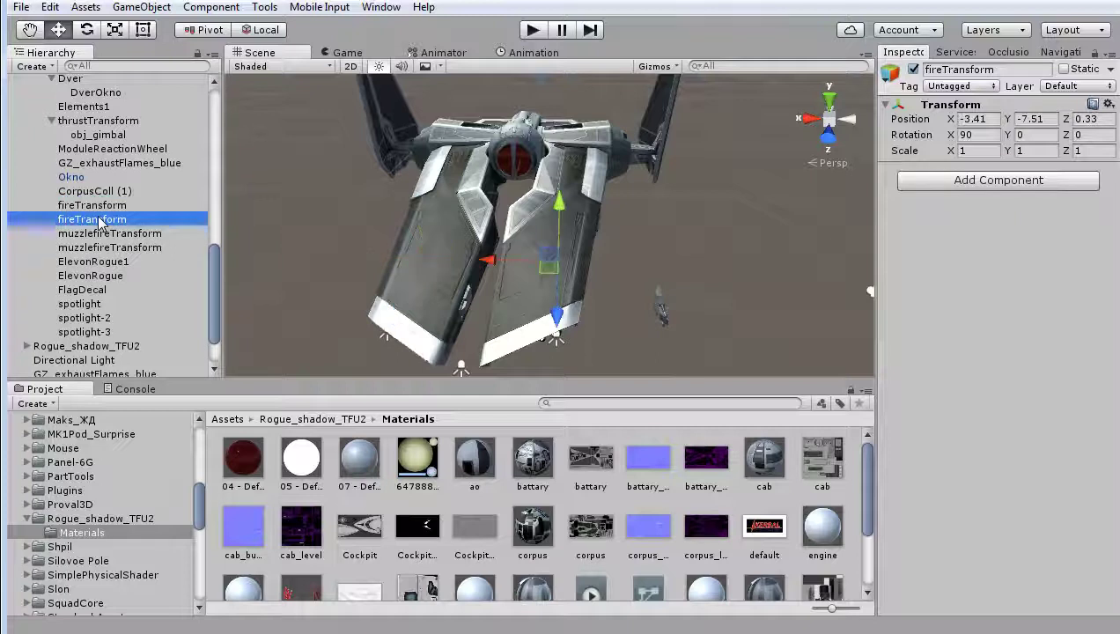
{"action": "left_click", "coordinate": [104, 207]}
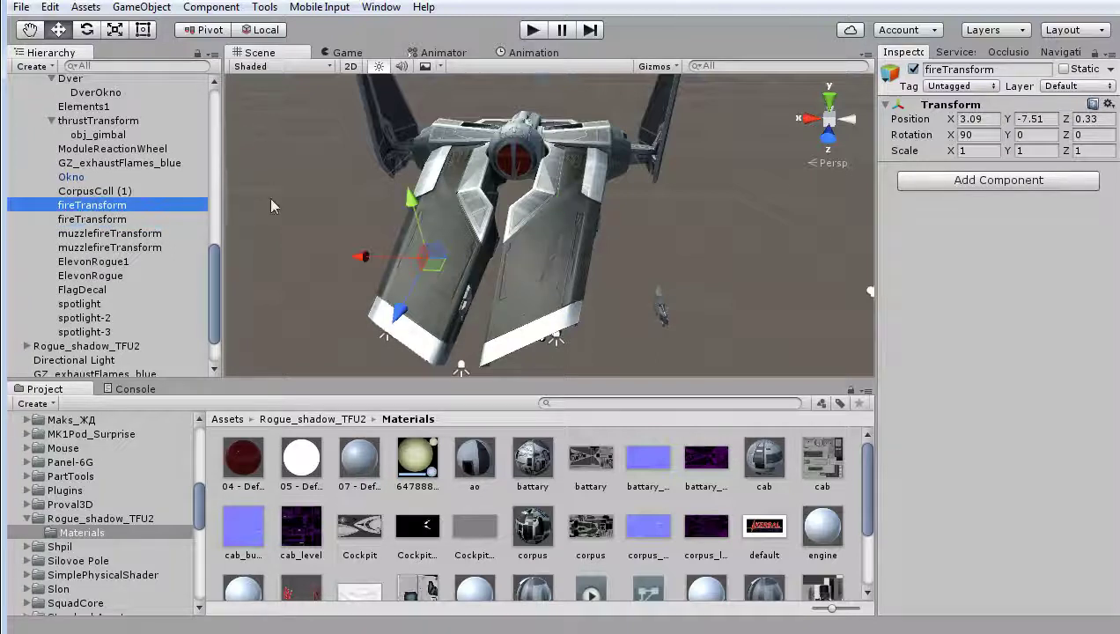
{"action": "left_click", "coordinate": [111, 221]}
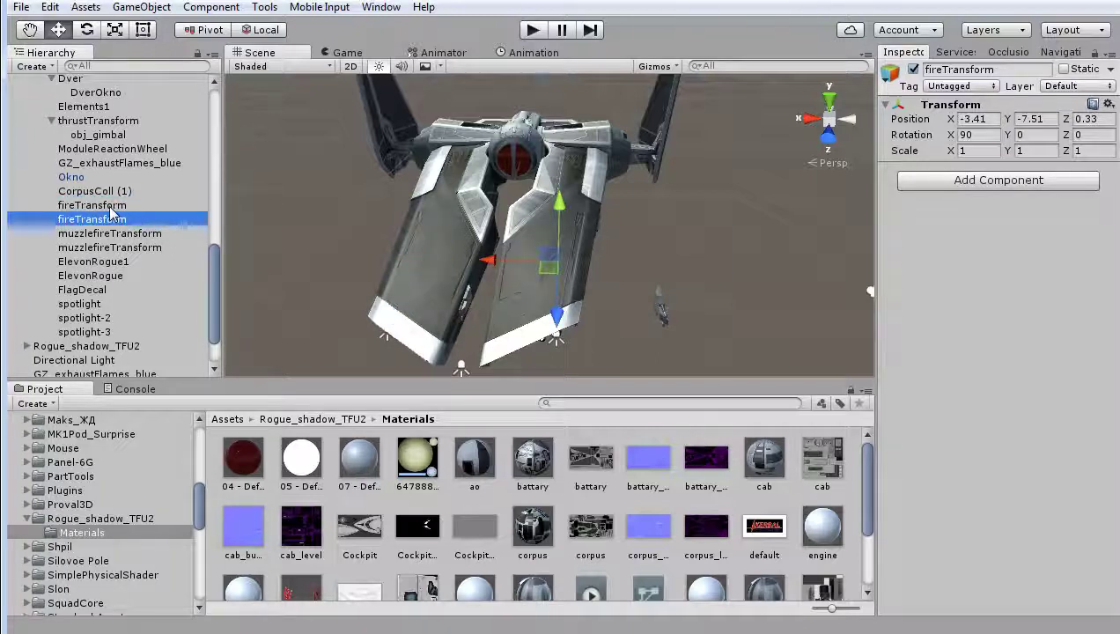
{"action": "left_click", "coordinate": [111, 207]}
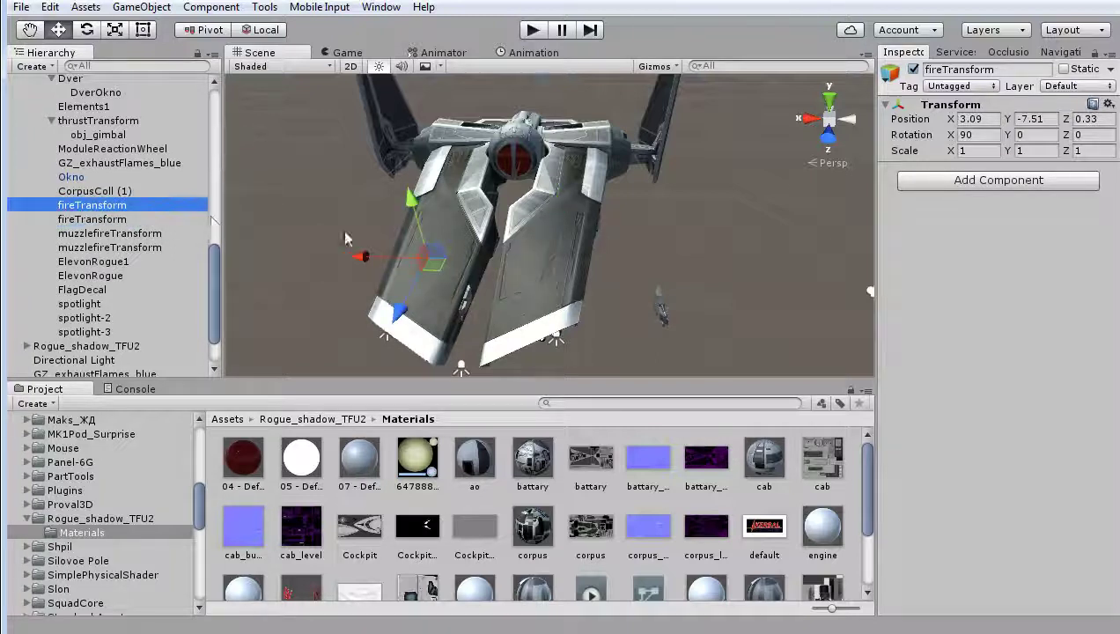
{"action": "left_click", "coordinate": [107, 219]}
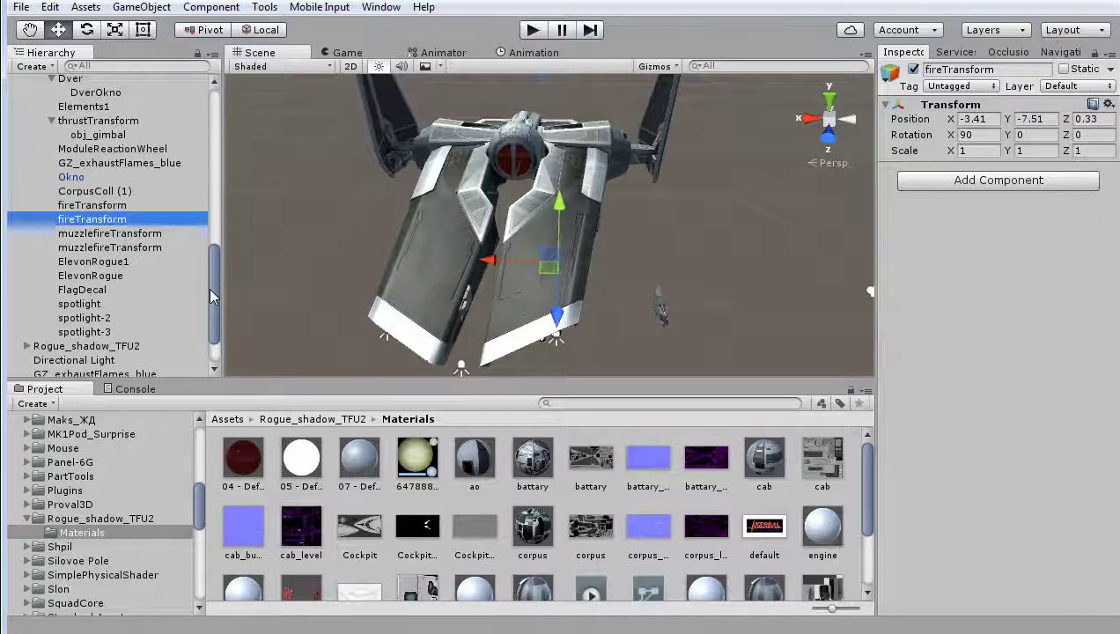
{"action": "mouse_move", "coordinate": [212, 297]}
{"action": "left_mouse_down"}
{"action": "mouse_move", "coordinate": [213, 324]}
{"action": "mouse_move", "coordinate": [213, 290]}
{"action": "left_mouse_up"}
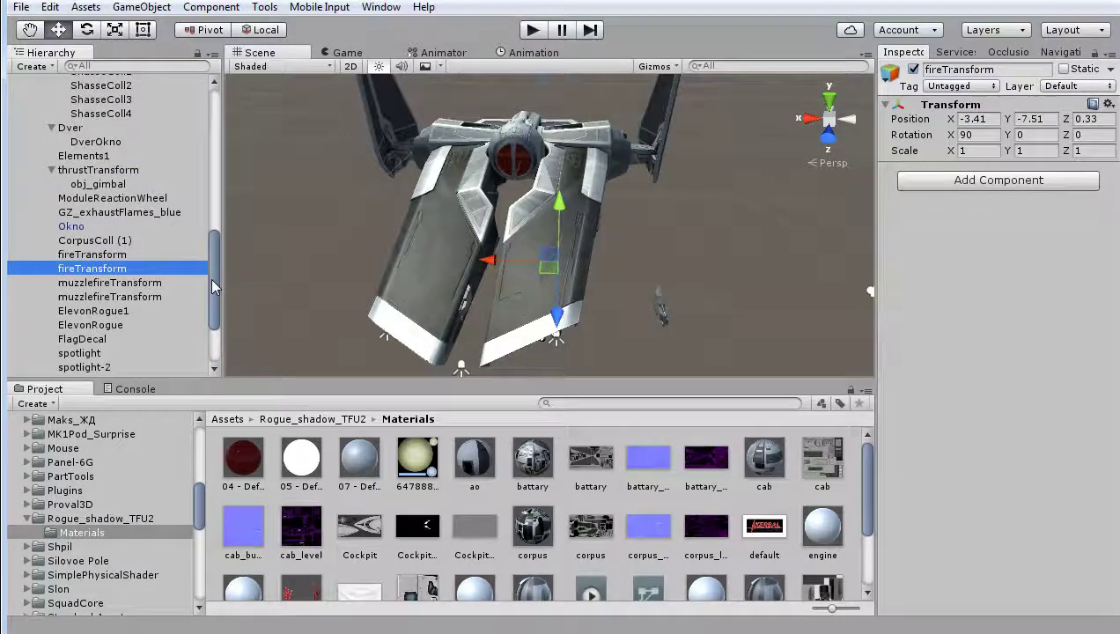
{"action": "left_click", "coordinate": [125, 255]}
{"action": "left_click", "coordinate": [119, 269]}
Compare the Inspector positions of the two muzzlefireTransform objects
{"action": "left_click", "coordinate": [147, 283]}
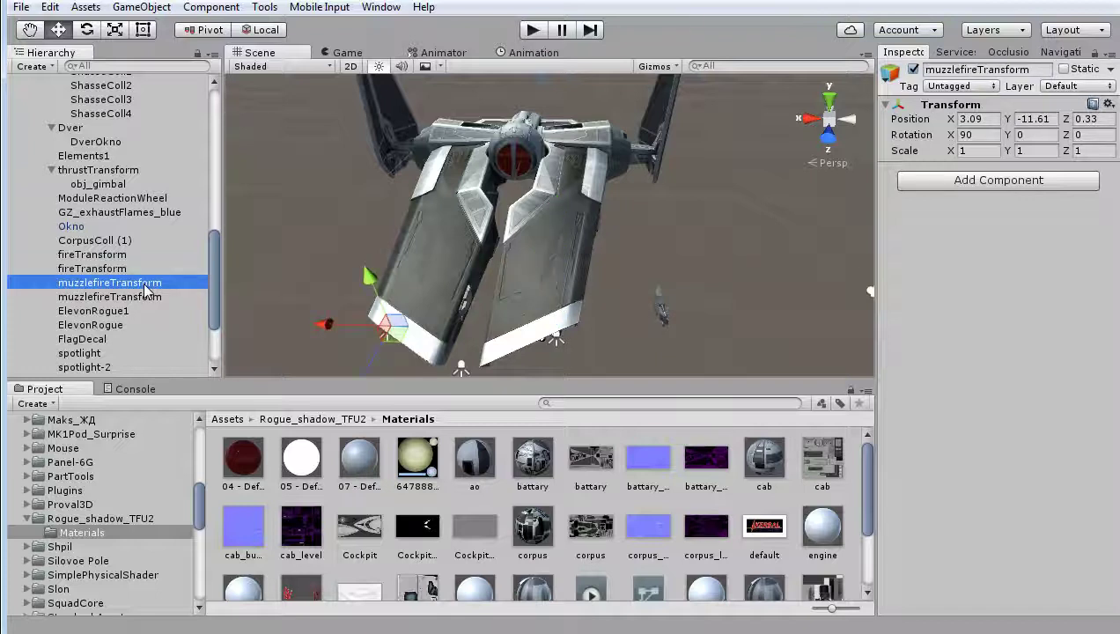
{"action": "left_click", "coordinate": [138, 298]}
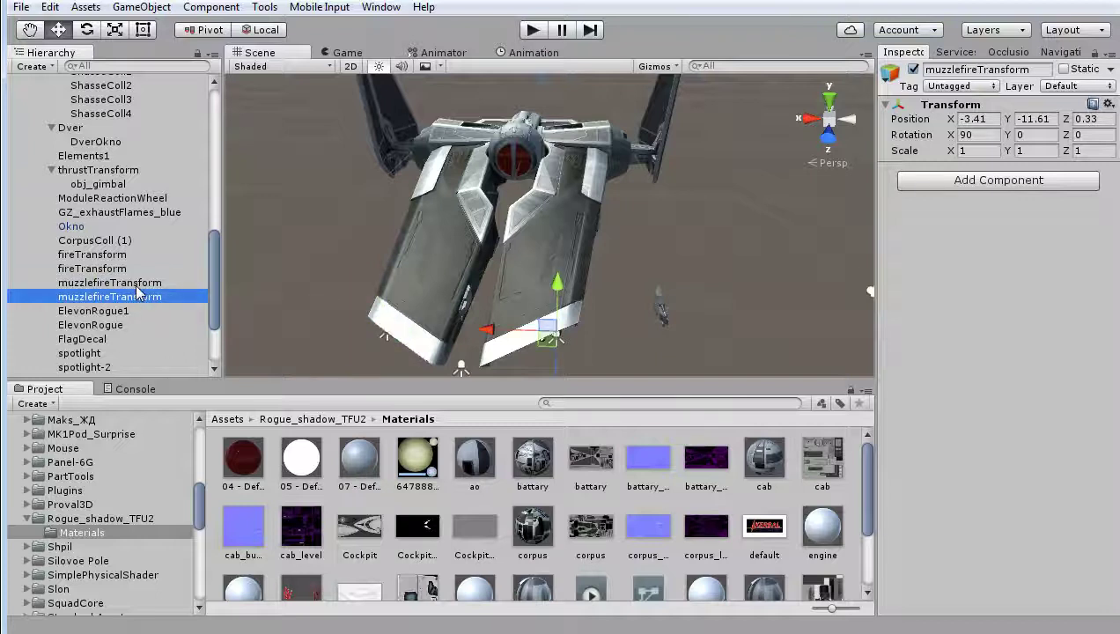
{"action": "left_click", "coordinate": [138, 285]}
{"action": "left_click", "coordinate": [138, 294]}
{"action": "left_click", "coordinate": [137, 285]}
{"action": "left_click", "coordinate": [138, 297]}
Zoom, pan and orbit the Scene view around the ship's wing, then bring back the cfg
{"action": "scroll", "coordinate": [632, 241], "scroll_direction": "up", "scroll_amount": 2}
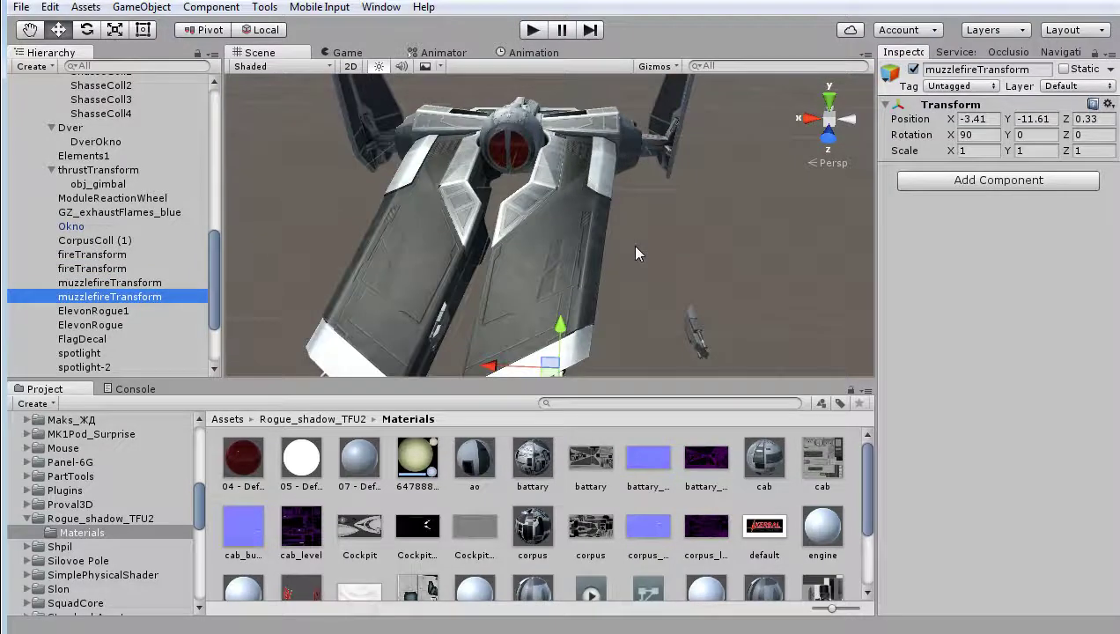
{"action": "middle_click_drag", "start_coordinate": [631, 243], "coordinate": [635, 191]}
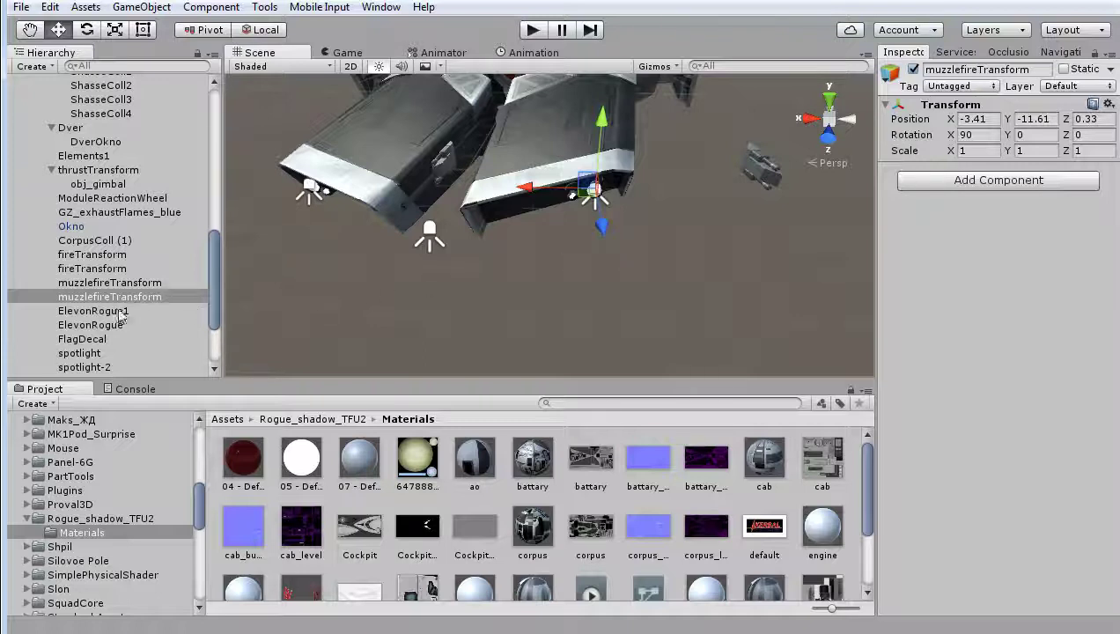
{"action": "scroll", "coordinate": [594, 288], "scroll_direction": "up", "scroll_amount": 2}
{"action": "mouse_move", "coordinate": [638, 224]}
{"action": "middle_mouse_down"}
{"action": "mouse_move", "coordinate": [604, 295]}
{"action": "mouse_move", "coordinate": [624, 258]}
{"action": "middle_mouse_up"}
{"action": "left_click_drag", "start_coordinate": [624, 258], "coordinate": [568, 308], "text": "alt"}
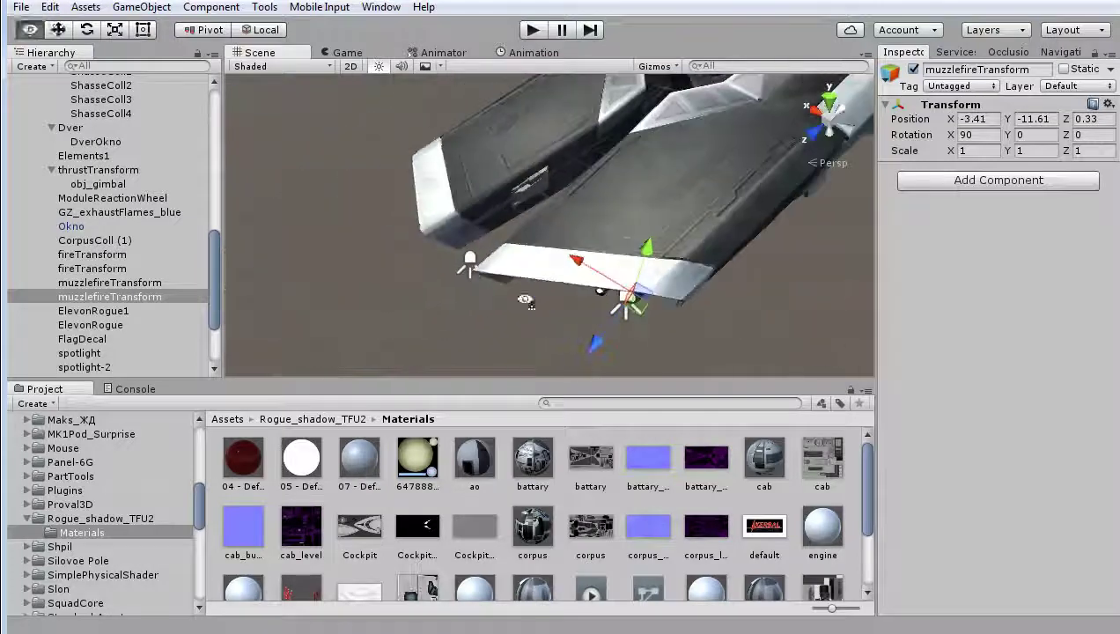
{"action": "scroll", "coordinate": [567, 308], "scroll_direction": "up", "scroll_amount": 2}
{"action": "middle_click_drag", "start_coordinate": [512, 308], "coordinate": [513, 315]}
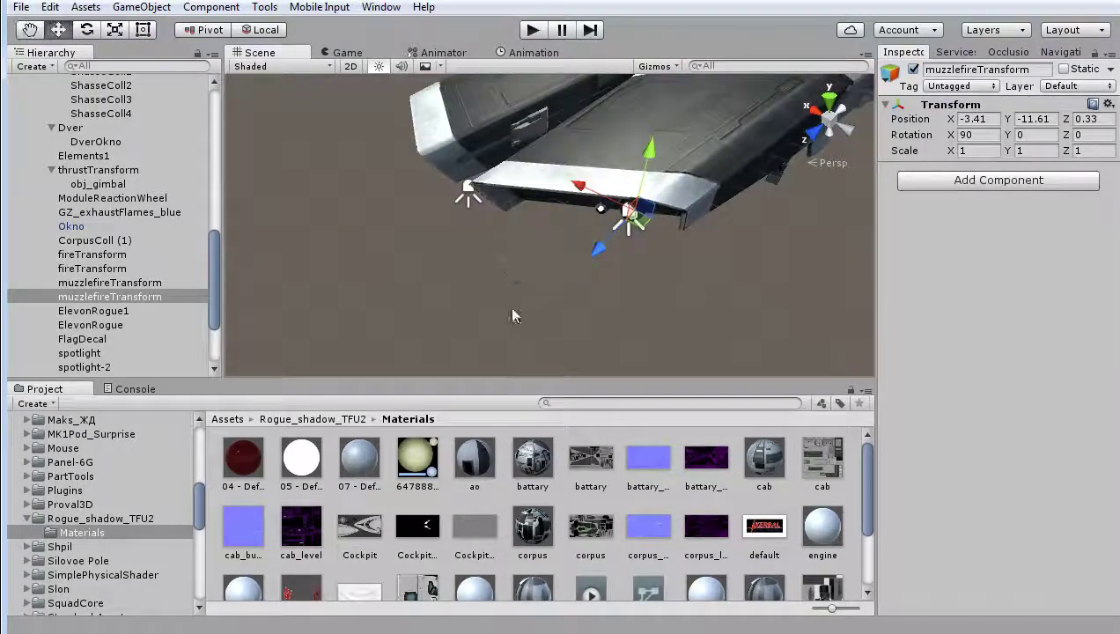
{"action": "key", "text": "alt+Tab"}
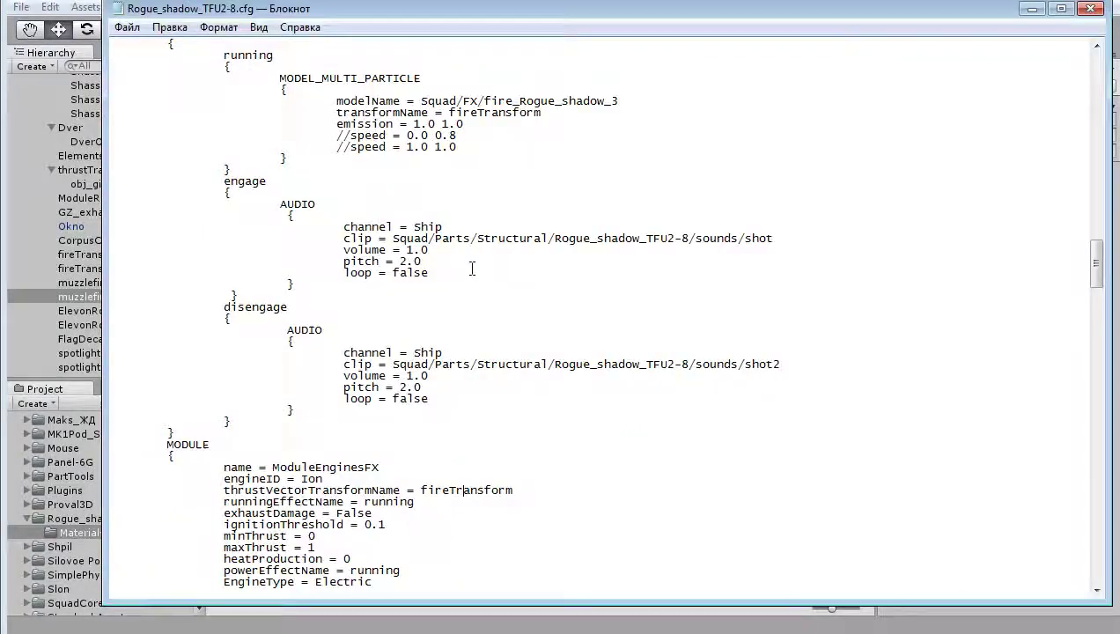
Scroll the cfg and highlight the running EFFECTS block, then return to Unity
{"action": "scroll", "coordinate": [451, 261], "scroll_direction": "up", "scroll_amount": 3}
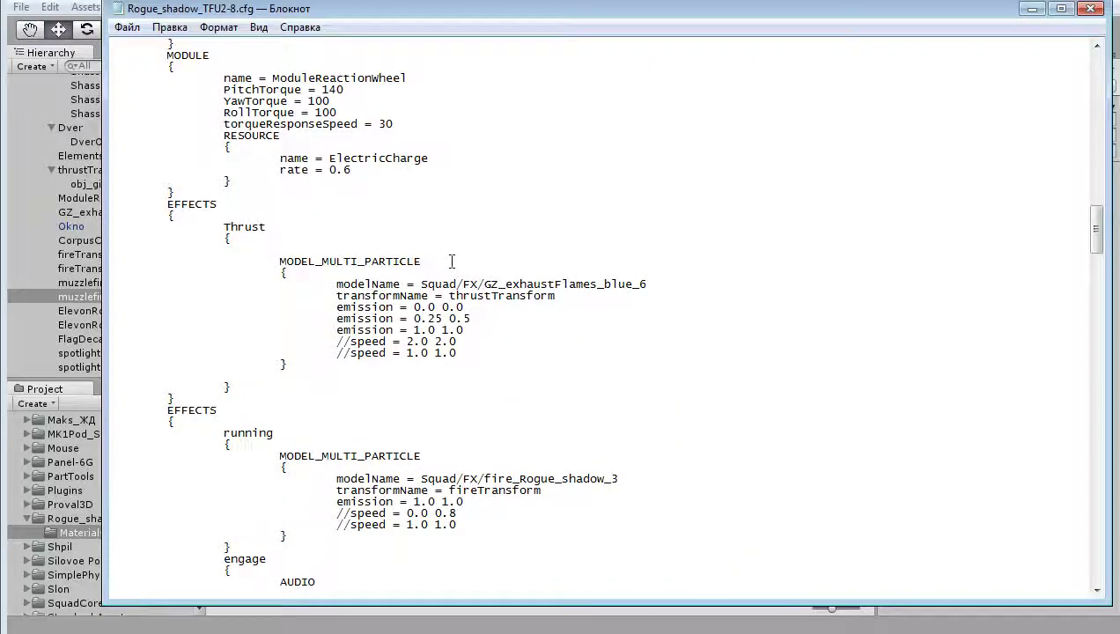
{"action": "scroll", "coordinate": [445, 261], "scroll_direction": "down", "scroll_amount": 3}
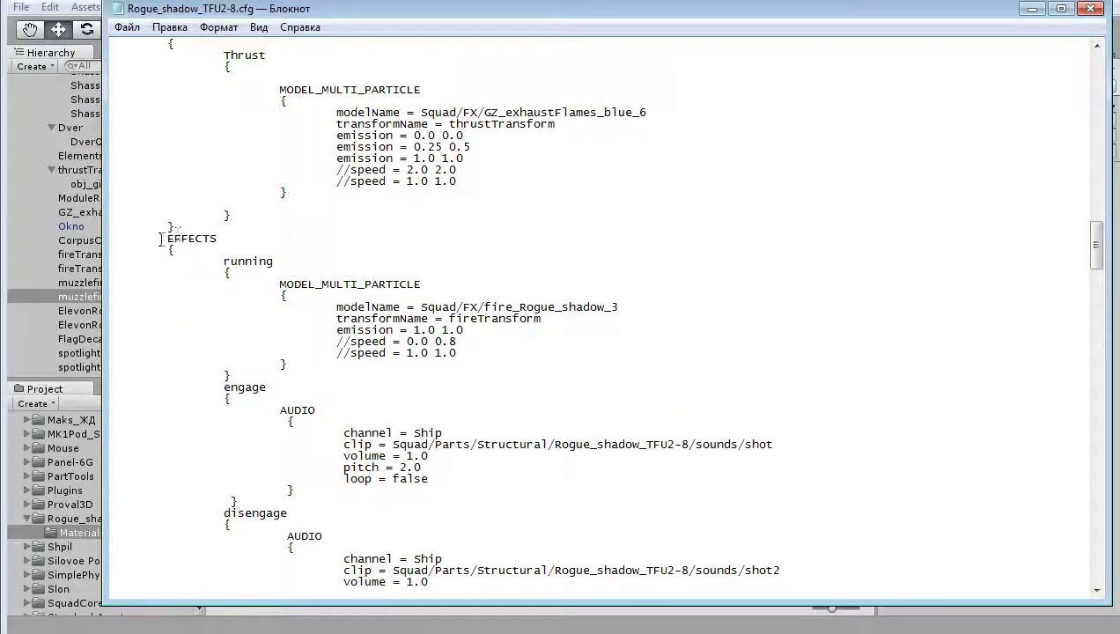
{"action": "left_click_drag", "start_coordinate": [165, 239], "coordinate": [562, 350]}
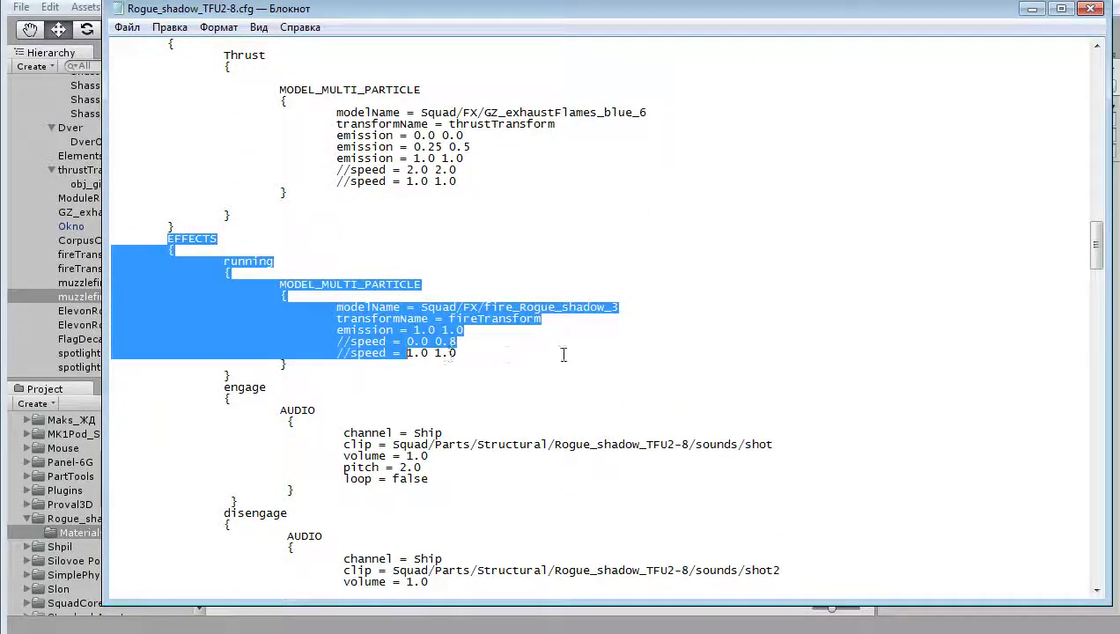
{"action": "scroll", "coordinate": [554, 370], "scroll_direction": "down", "scroll_amount": 6}
{"action": "scroll", "coordinate": [547, 380], "scroll_direction": "down", "scroll_amount": 5}
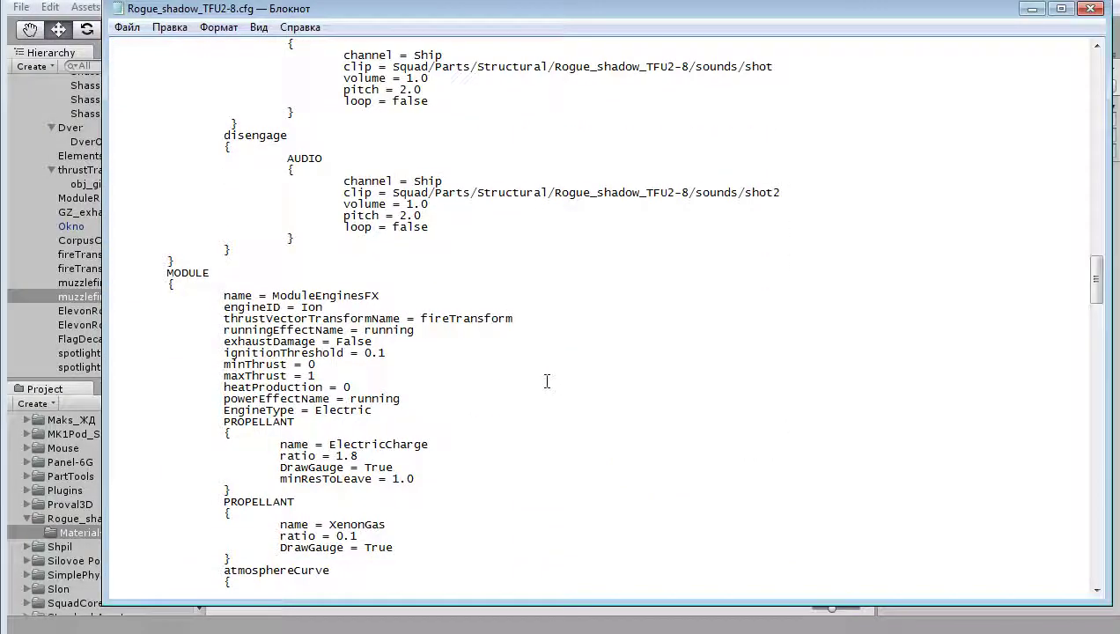
{"action": "scroll", "coordinate": [547, 381], "scroll_direction": "up", "scroll_amount": 10}
{"action": "scroll", "coordinate": [547, 380], "scroll_direction": "up", "scroll_amount": 3}
{"action": "left_click", "coordinate": [403, 376]}
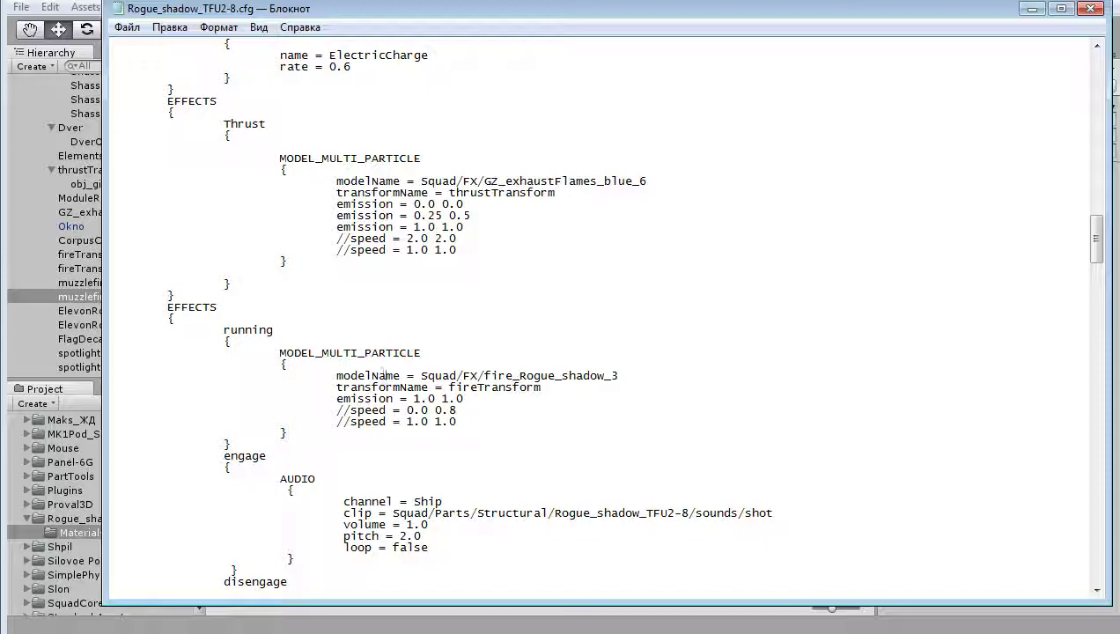
{"action": "key", "text": "alt+Tab"}
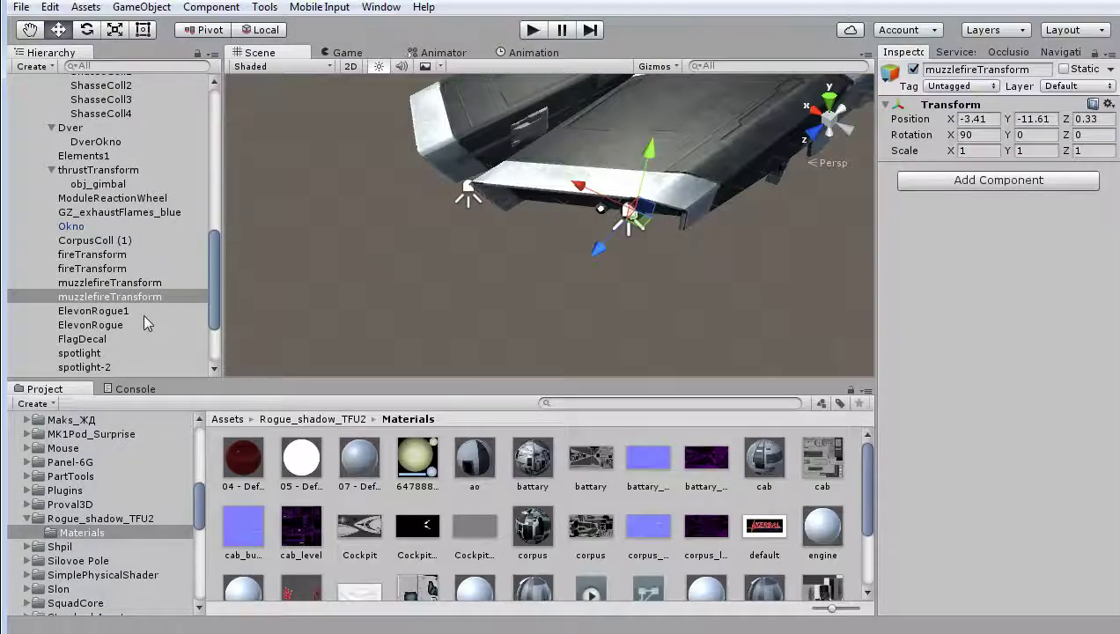
Orbit around the ship toward its cannon and underside, briefly selecting Airlock, Ladder and the upper turret
{"action": "scroll", "coordinate": [464, 267], "scroll_direction": "up", "scroll_amount": 3}
{"action": "mouse_move", "coordinate": [438, 265]}
{"action": "left_mouse_down", "text": "alt"}
{"action": "mouse_move", "coordinate": [506, 256]}
{"action": "mouse_move", "coordinate": [507, 295]}
{"action": "mouse_move", "coordinate": [643, 260]}
{"action": "mouse_move", "coordinate": [695, 282]}
{"action": "left_mouse_up", "text": "alt"}
{"action": "scroll", "coordinate": [506, 295], "scroll_direction": "down", "scroll_amount": 3}
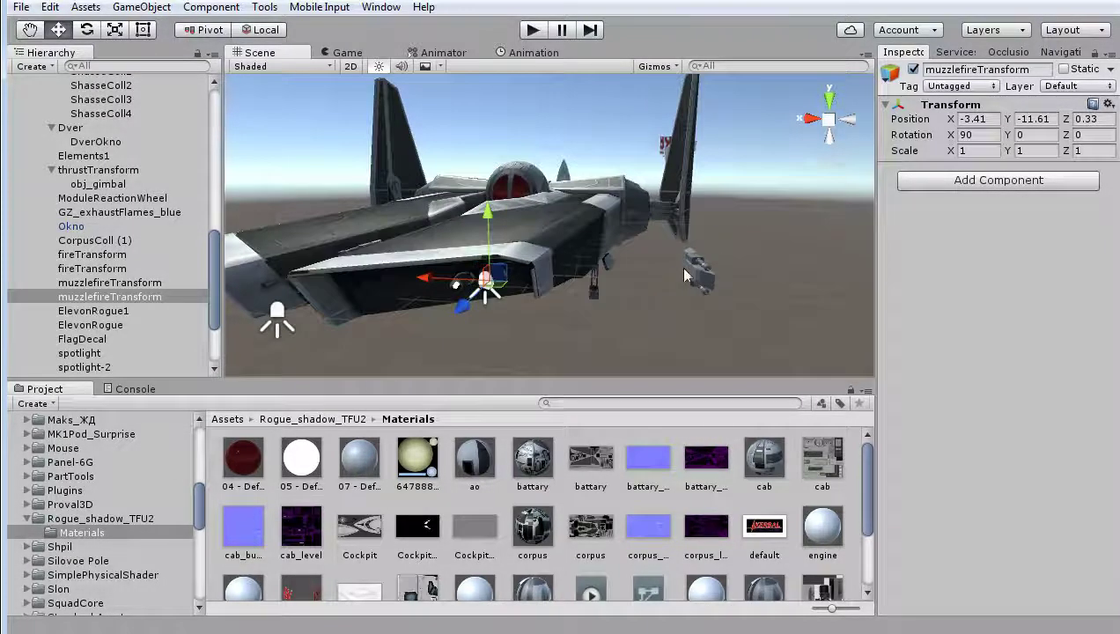
{"action": "left_click_drag", "start_coordinate": [756, 290], "coordinate": [610, 334], "text": "alt"}
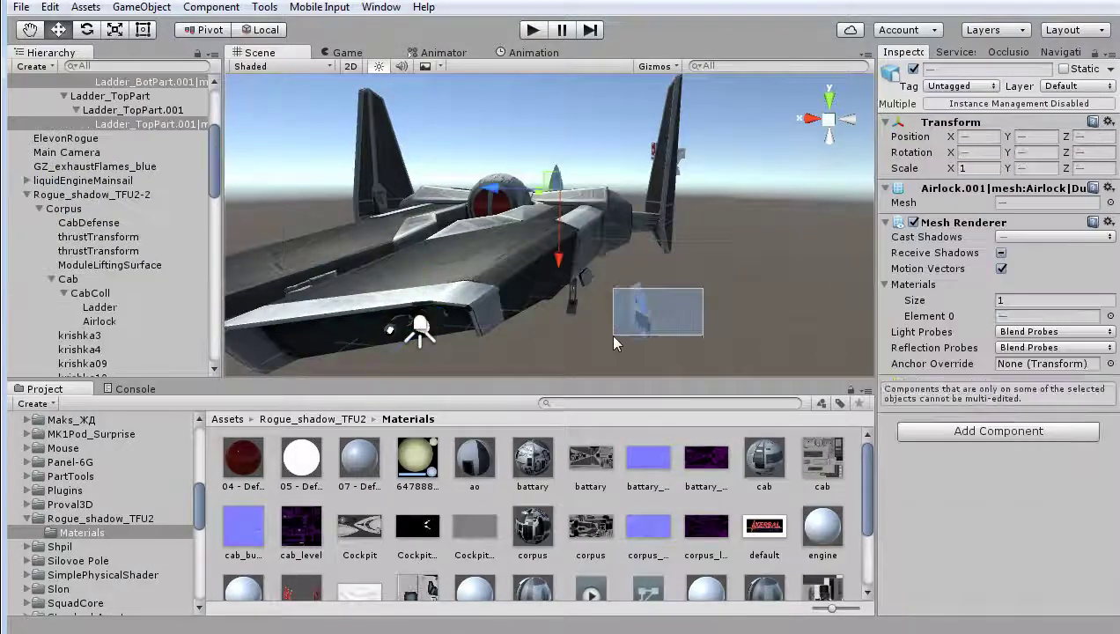
{"action": "mouse_move", "coordinate": [704, 313]}
{"action": "left_mouse_down", "text": "alt"}
{"action": "mouse_move", "coordinate": [512, 280]}
{"action": "mouse_move", "coordinate": [523, 323]}
{"action": "left_mouse_up", "text": "alt"}
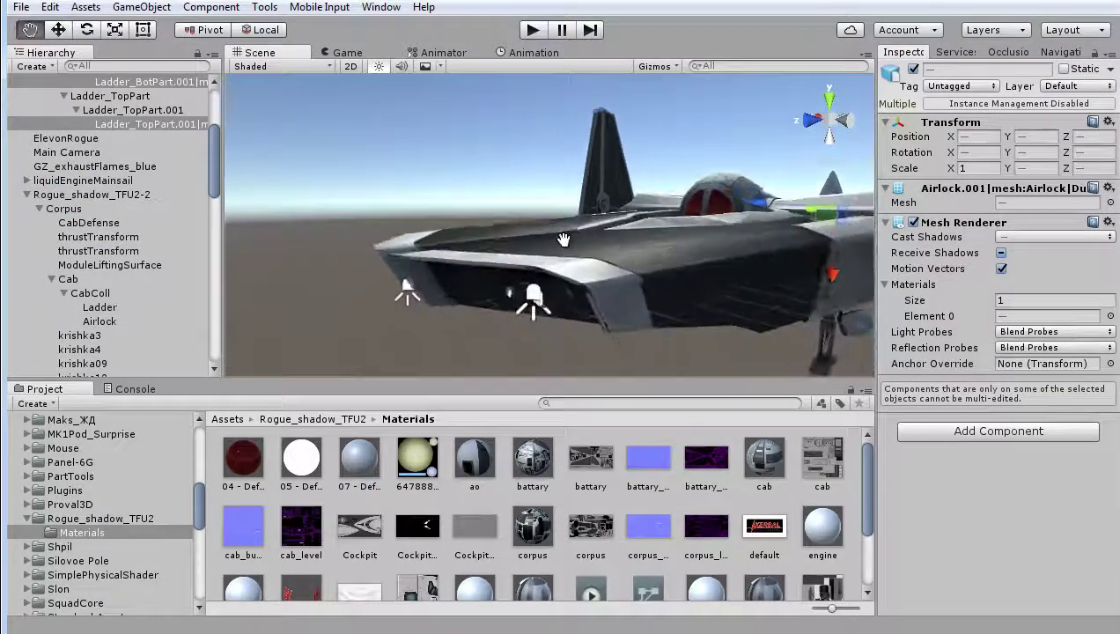
{"action": "left_click", "coordinate": [523, 323]}
{"action": "left_click_drag", "start_coordinate": [757, 290], "coordinate": [615, 286], "text": "alt"}
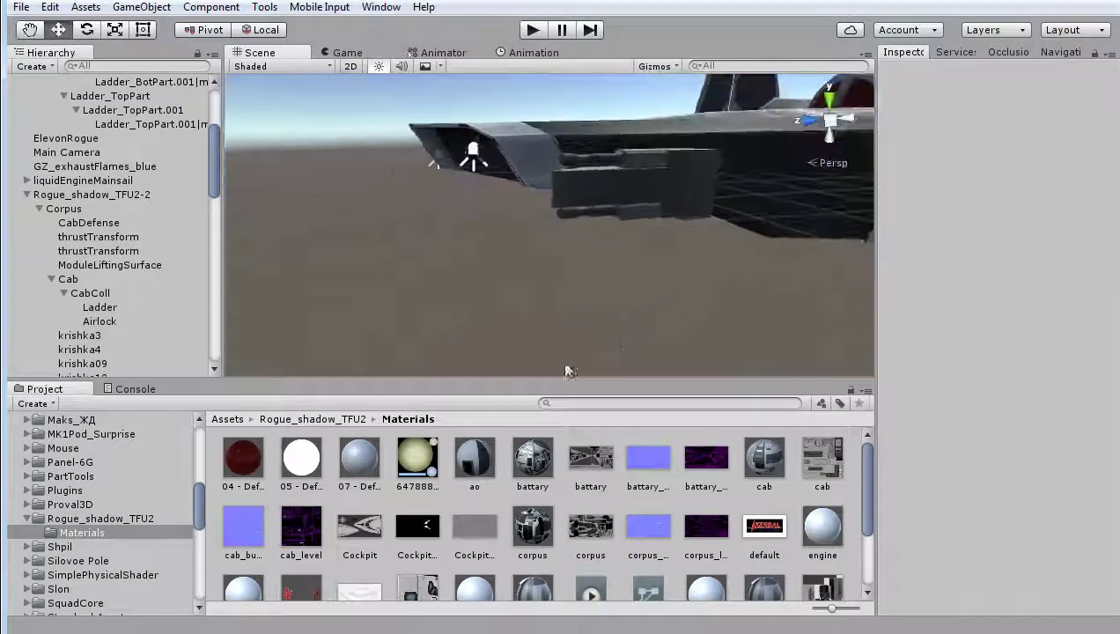
{"action": "left_click", "coordinate": [614, 286]}
{"action": "mouse_move", "coordinate": [614, 286]}
{"action": "left_mouse_down", "text": "alt"}
{"action": "mouse_move", "coordinate": [614, 319]}
{"action": "mouse_move", "coordinate": [610, 297]}
{"action": "left_mouse_up", "text": "alt"}
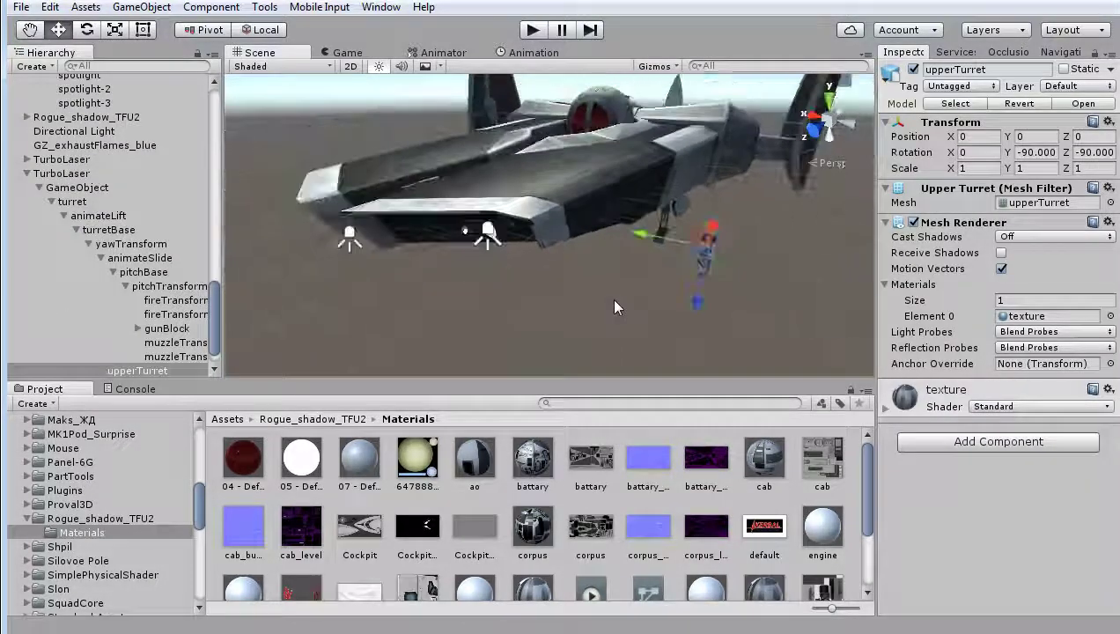
{"action": "left_click", "coordinate": [607, 306]}
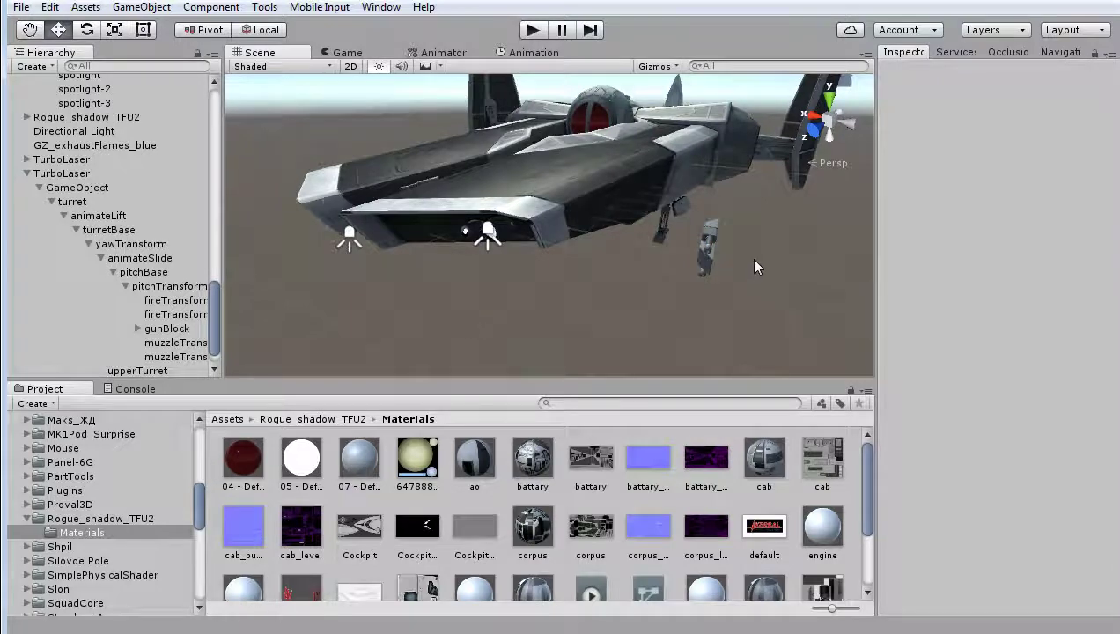
Select Shasse, then read the second muzzlefireTransform's position and rotation, and switch to the cfg
{"action": "left_click_drag", "start_coordinate": [212, 310], "coordinate": [205, 117]}
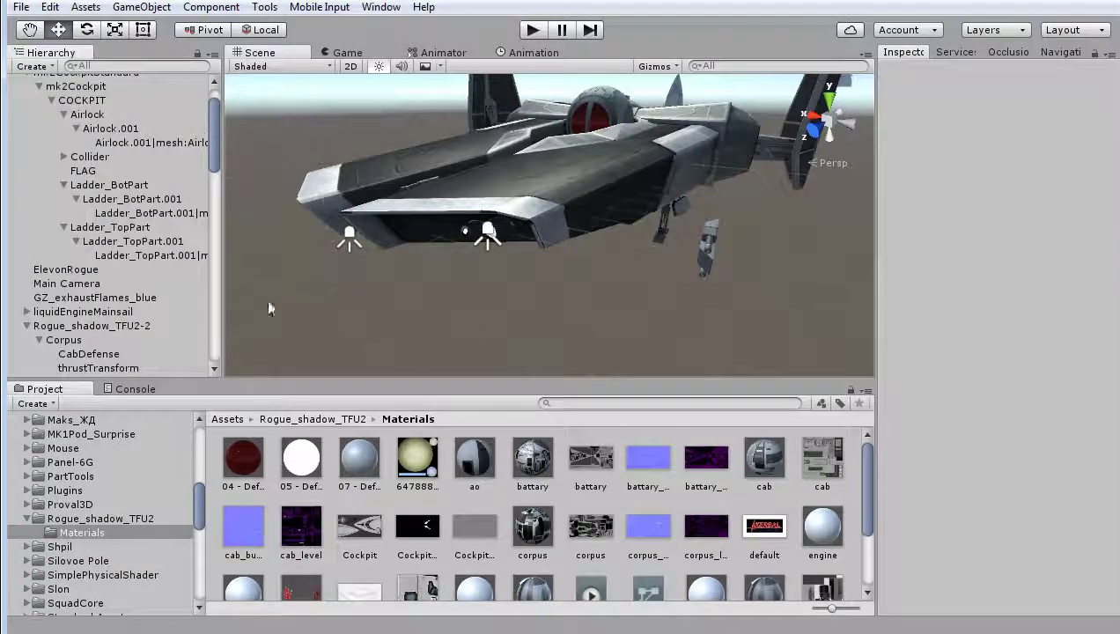
{"action": "left_click_drag", "start_coordinate": [214, 140], "coordinate": [211, 227]}
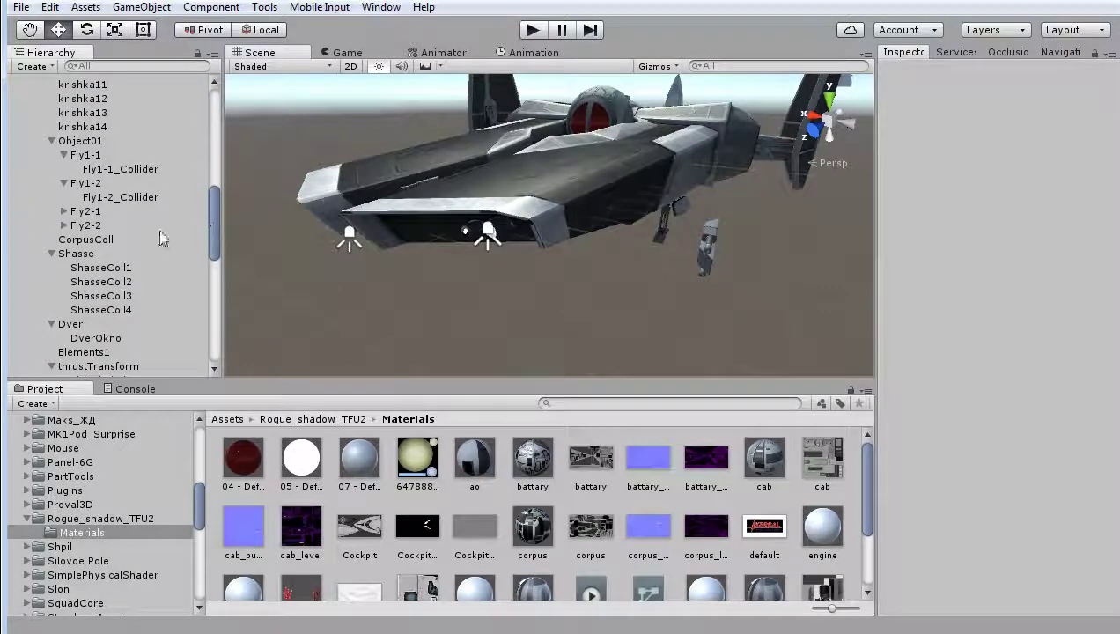
{"action": "left_click", "coordinate": [88, 255]}
{"action": "scroll", "coordinate": [97, 255], "scroll_direction": "down", "scroll_amount": 5}
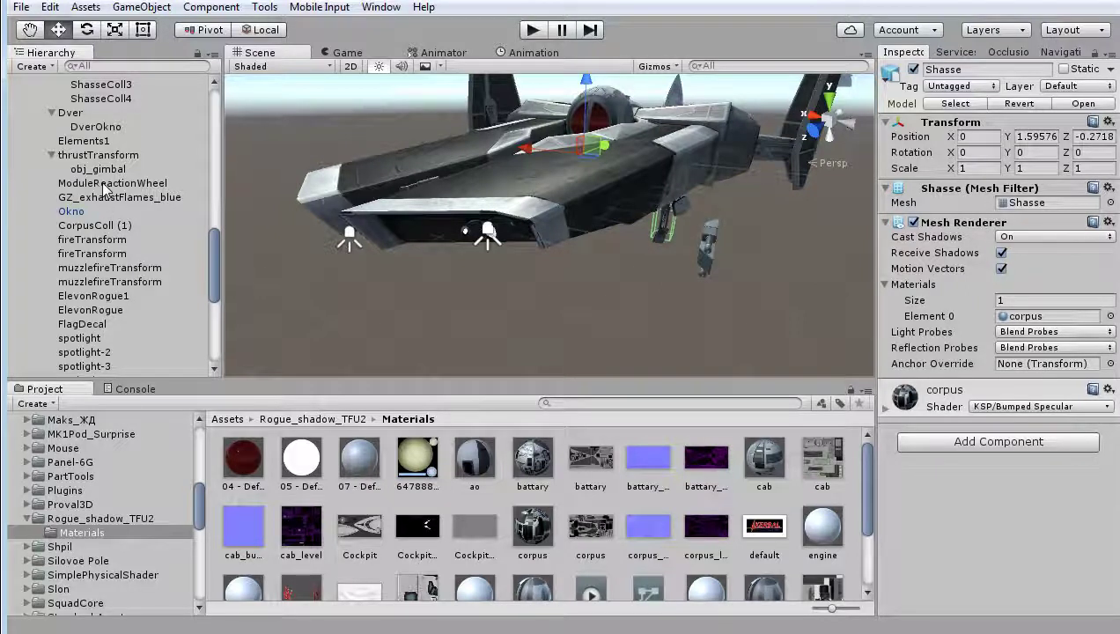
{"action": "left_click", "coordinate": [102, 282]}
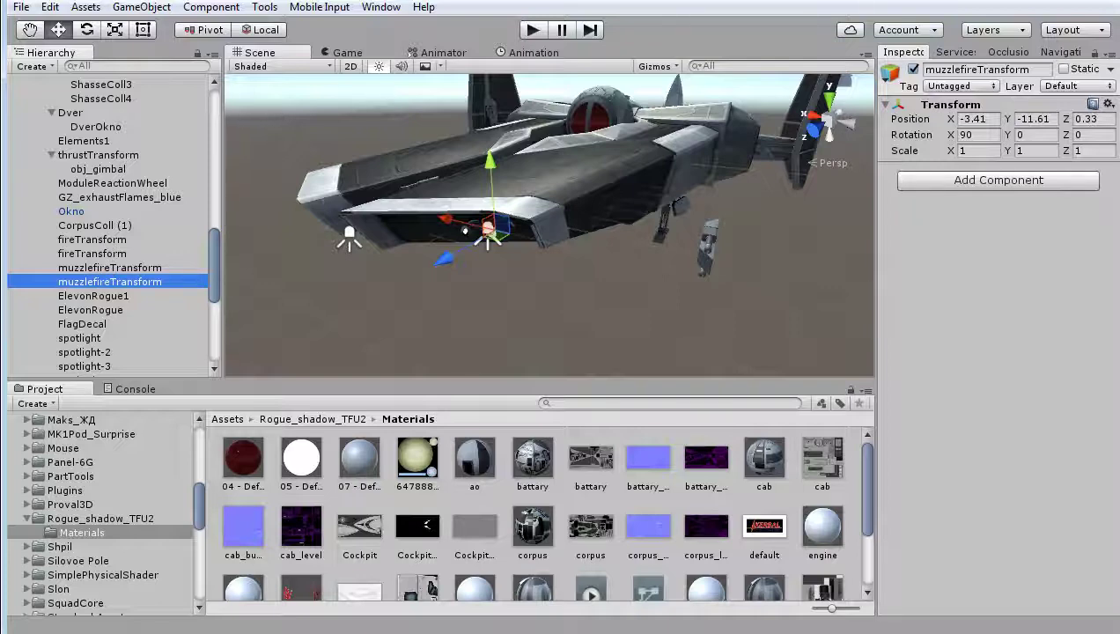
{"action": "key", "text": "alt+Tab"}
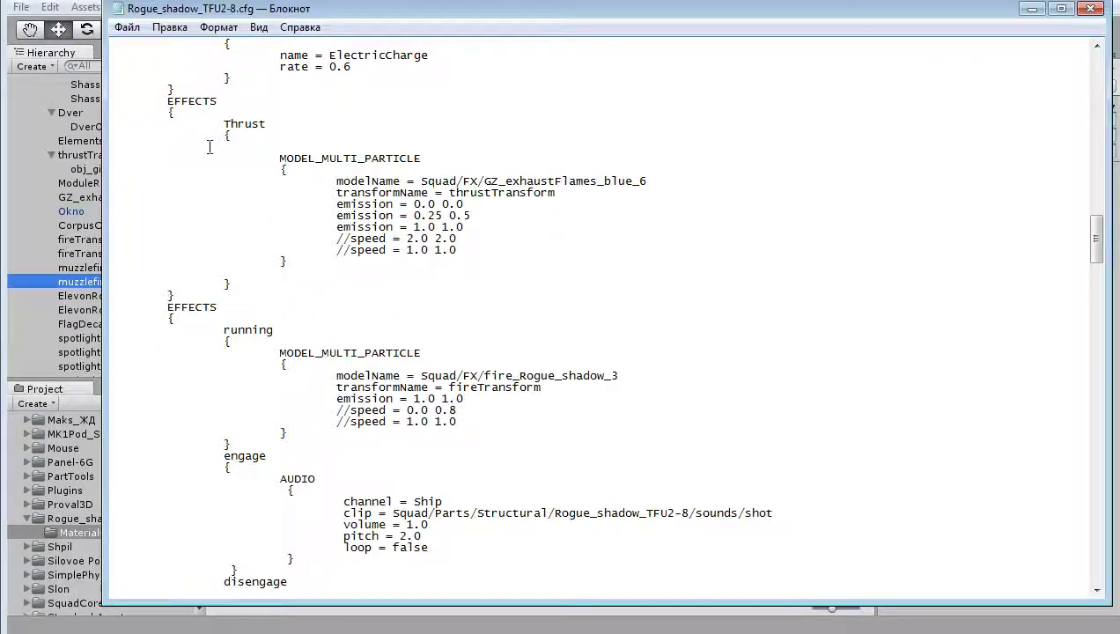
Highlight the Thrust EFFECTS block and the ModuleEnginesFX block, then return to Unity
{"action": "mouse_move", "coordinate": [167, 100]}
{"action": "left_mouse_down"}
{"action": "mouse_move", "coordinate": [464, 227]}
{"action": "mouse_move", "coordinate": [472, 296]}
{"action": "left_mouse_up"}
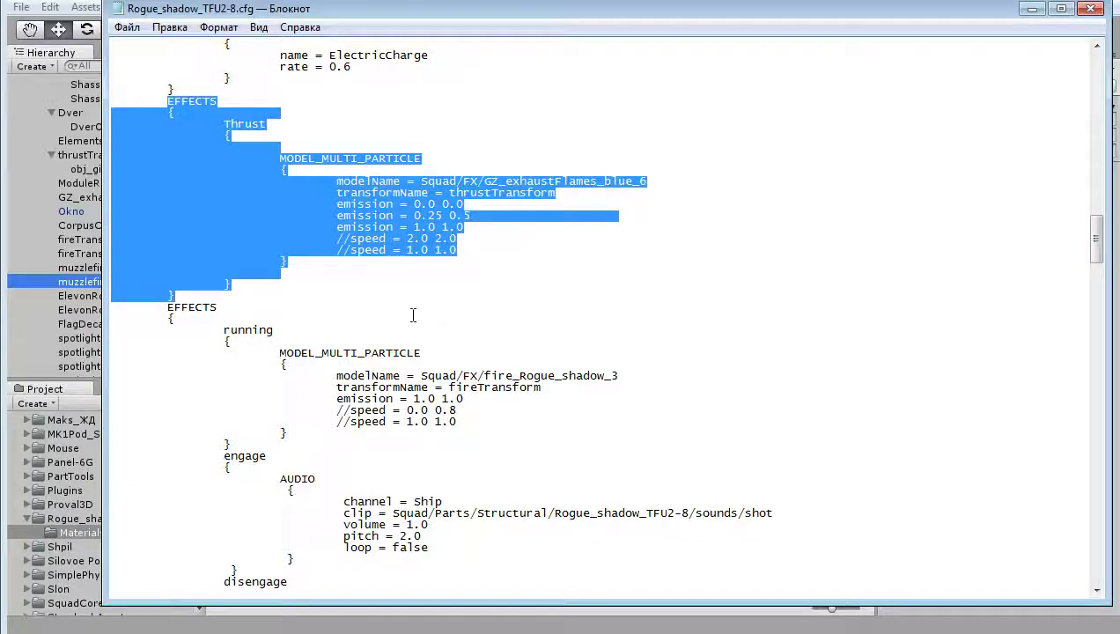
{"action": "scroll", "coordinate": [416, 288], "scroll_direction": "down", "scroll_amount": 6}
{"action": "scroll", "coordinate": [415, 353], "scroll_direction": "down", "scroll_amount": 3}
{"action": "scroll", "coordinate": [422, 387], "scroll_direction": "down", "scroll_amount": 3}
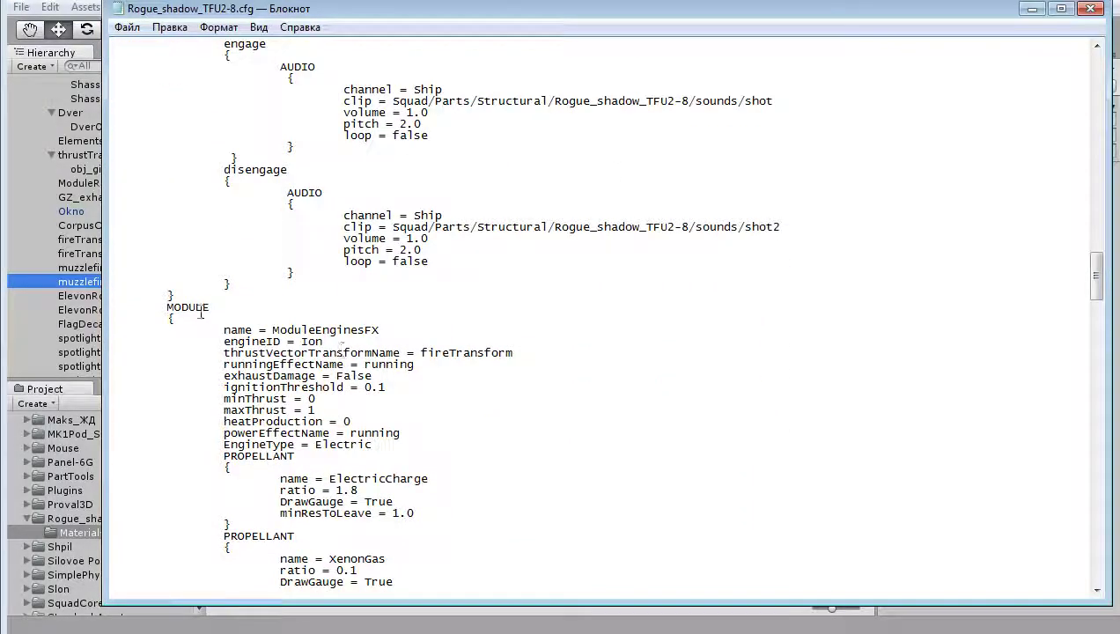
{"action": "left_click_drag", "start_coordinate": [150, 296], "coordinate": [499, 510]}
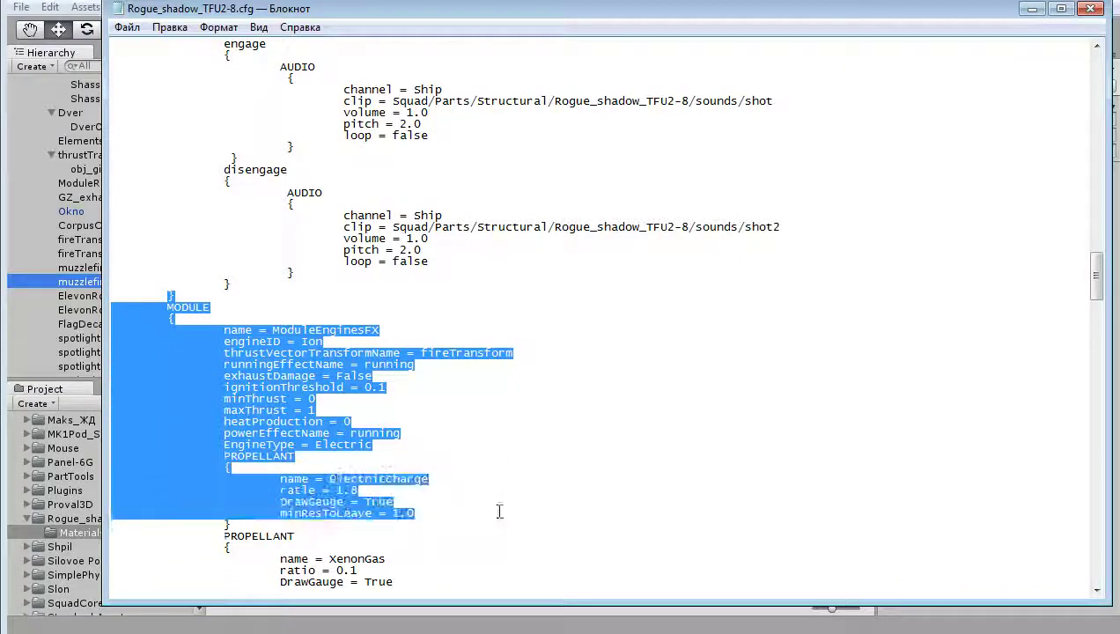
{"action": "left_click", "coordinate": [496, 399]}
{"action": "scroll", "coordinate": [491, 326], "scroll_direction": "up", "scroll_amount": 1}
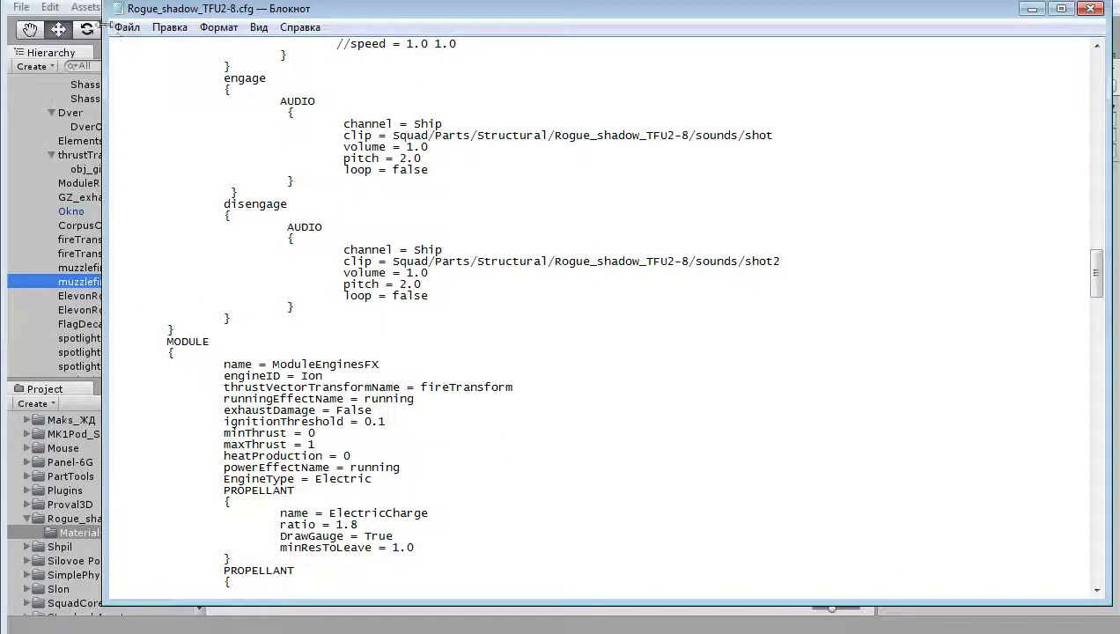
{"action": "key", "text": "alt+Tab"}
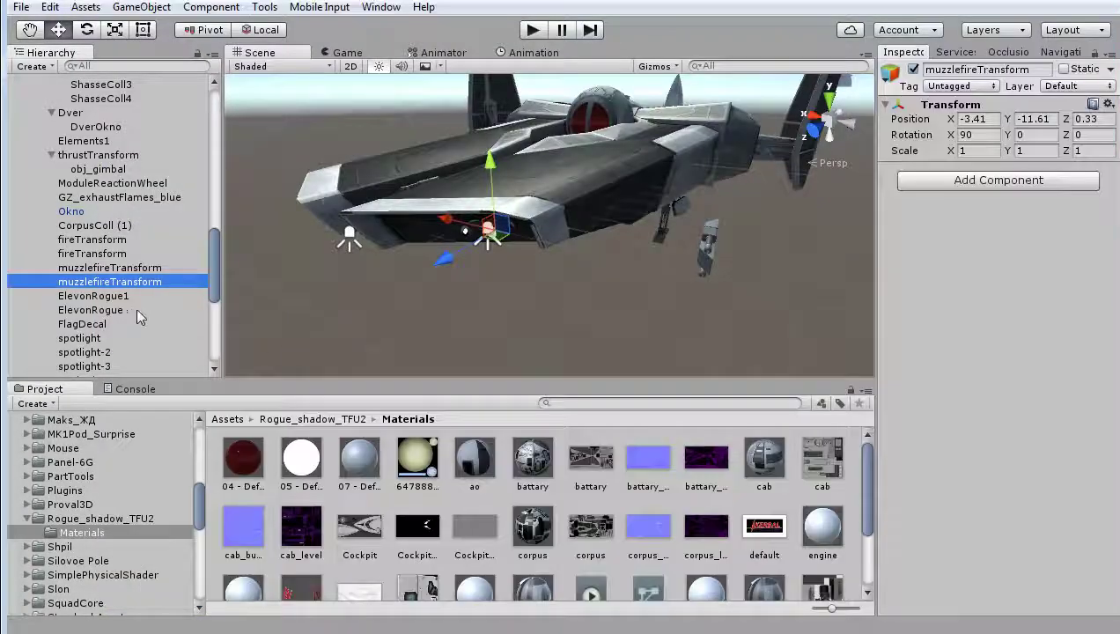
Select ElevonRogue1 and orbit the view around to the ship's rear
{"action": "left_click", "coordinate": [98, 295]}
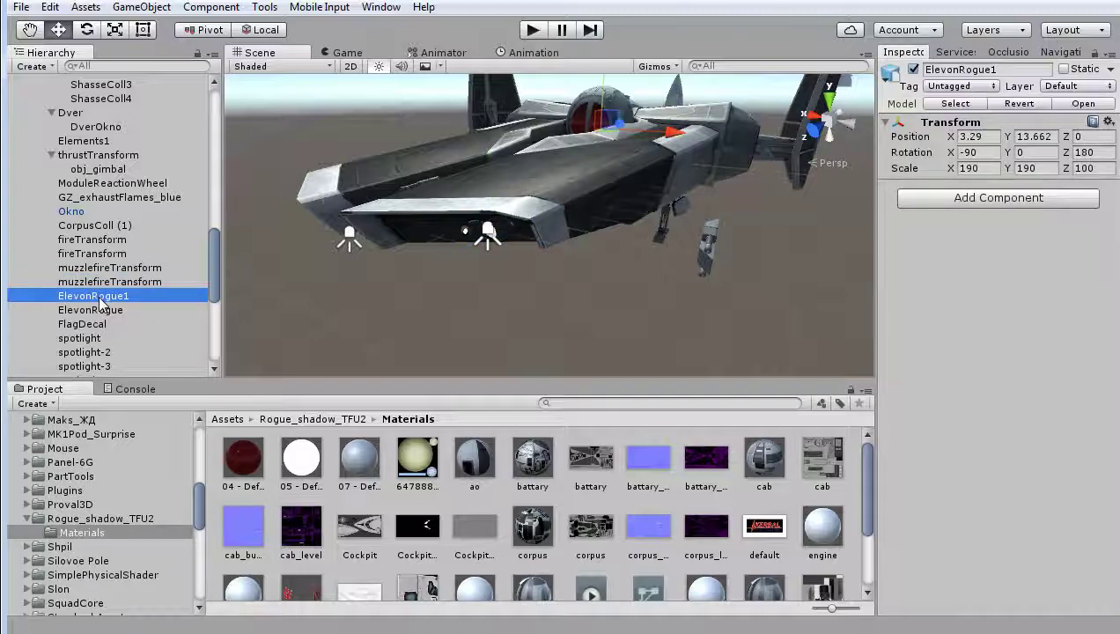
{"action": "left_click_drag", "start_coordinate": [737, 218], "coordinate": [636, 287], "text": "alt"}
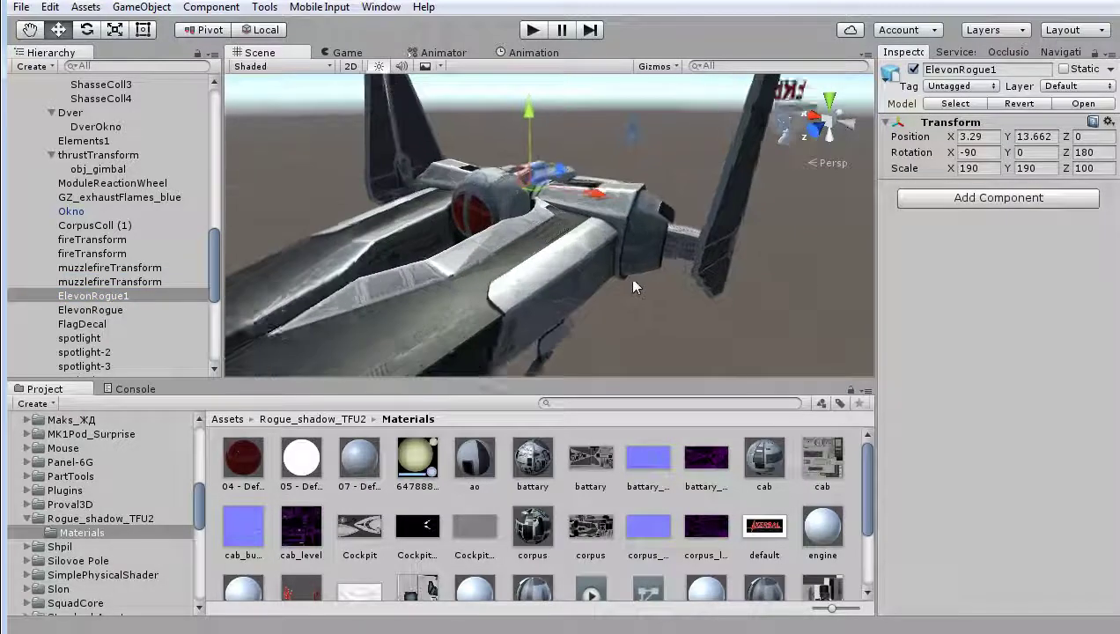
{"action": "left_click_drag", "start_coordinate": [812, 240], "coordinate": [500, 225], "text": "alt"}
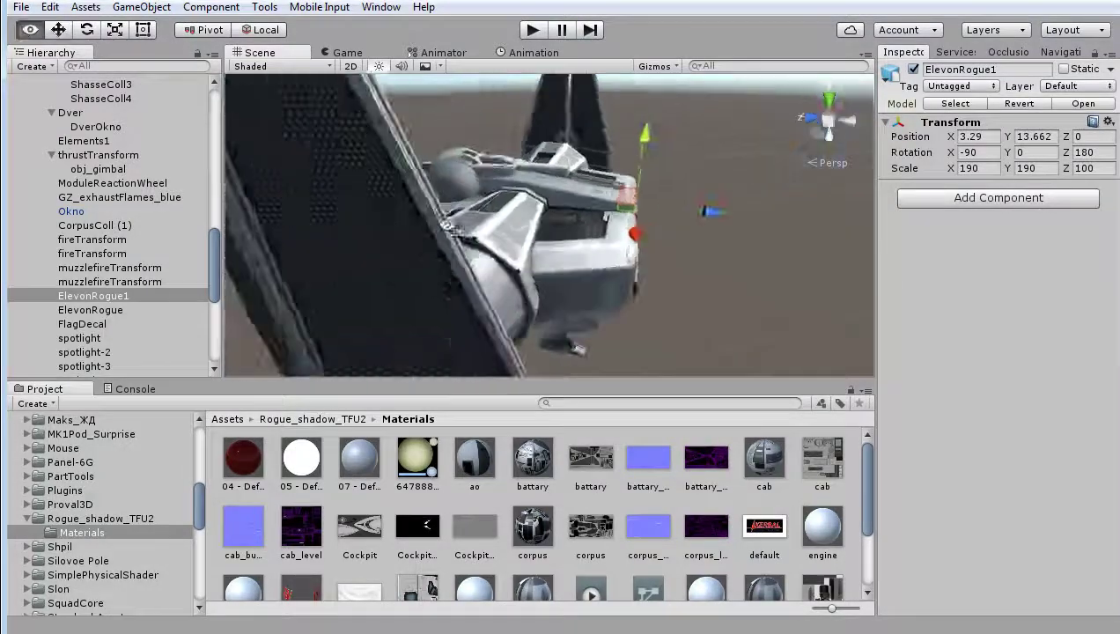
{"action": "left_click_drag", "start_coordinate": [500, 225], "coordinate": [507, 237], "text": "alt"}
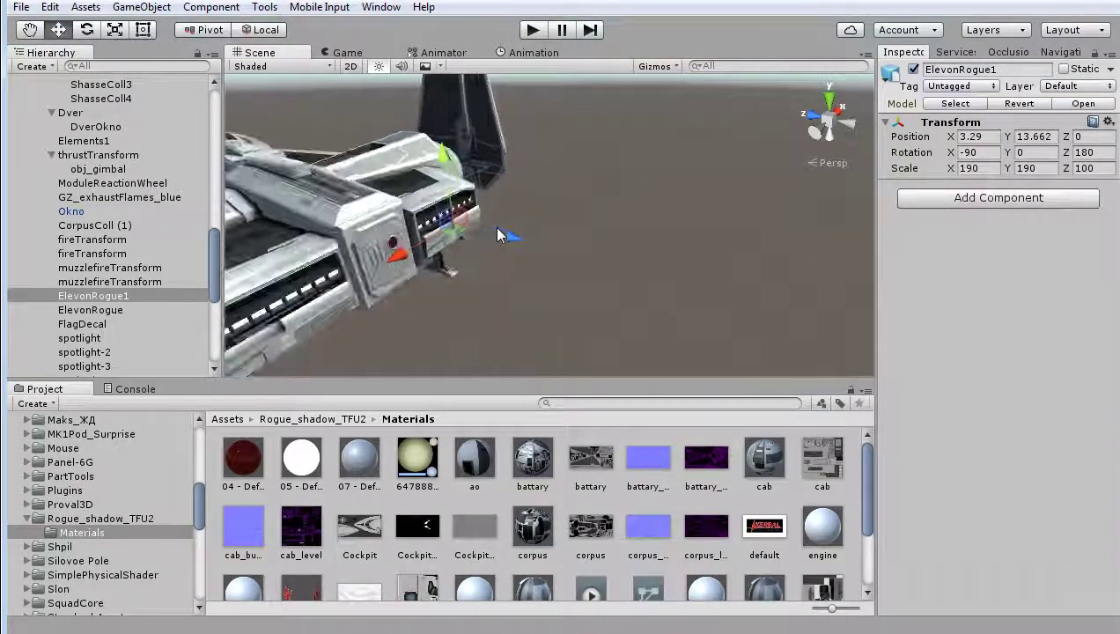
Compare ElevonRogue at -3.29 against ElevonRogue1 at 3.29, viewing the elevons from another angle
{"action": "left_click", "coordinate": [84, 312]}
{"action": "left_click", "coordinate": [99, 311]}
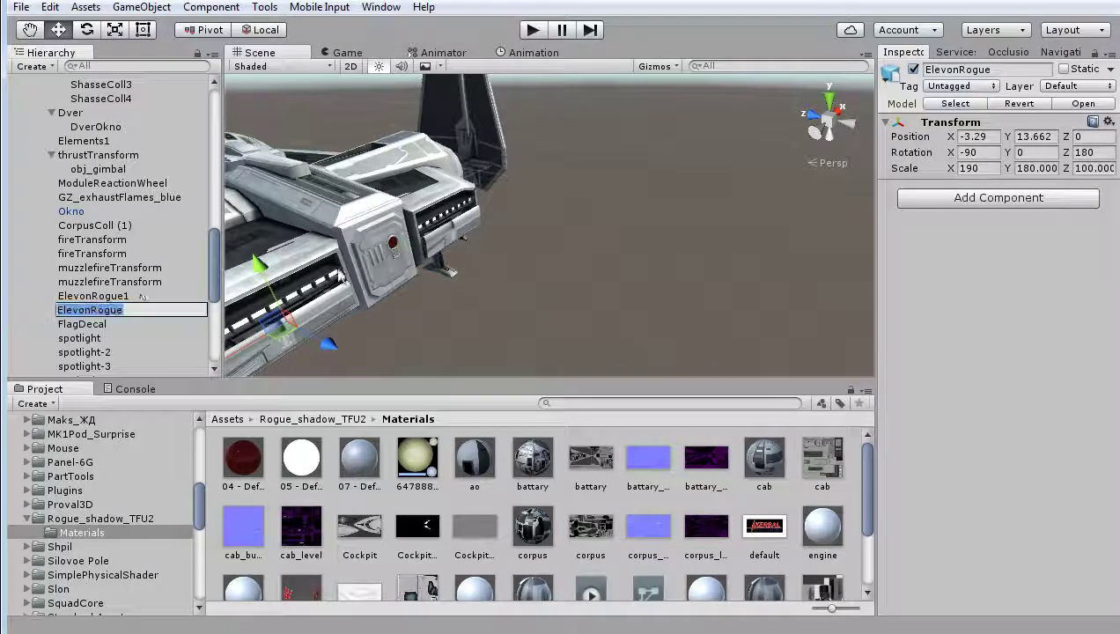
{"action": "left_click", "coordinate": [106, 296]}
{"action": "left_click", "coordinate": [104, 312]}
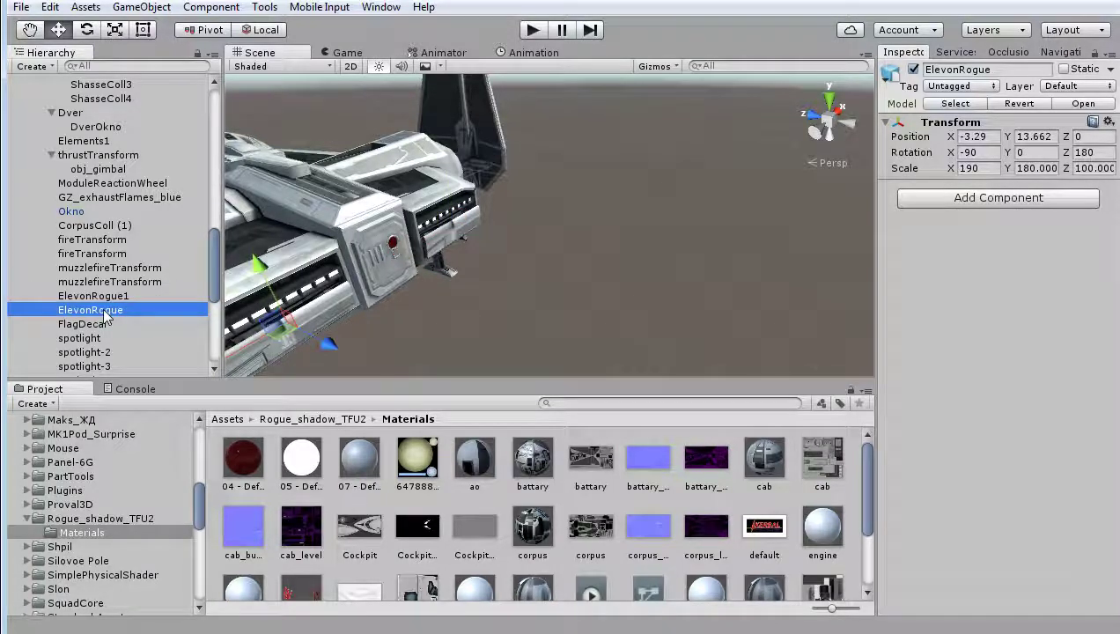
{"action": "left_click", "coordinate": [106, 297]}
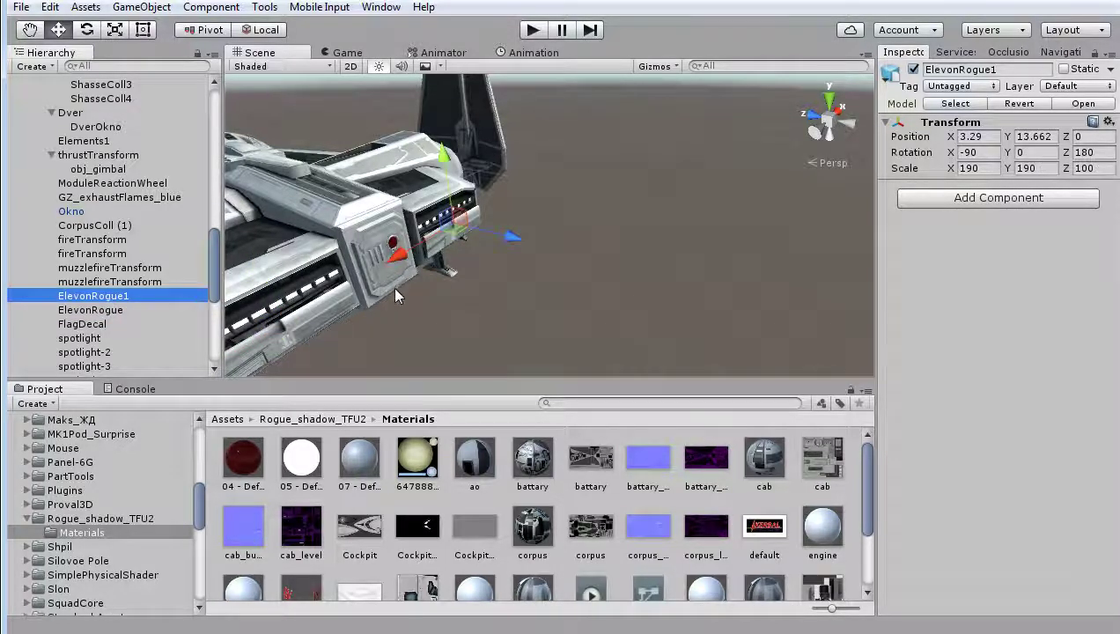
{"action": "middle_click_drag", "start_coordinate": [394, 297], "coordinate": [586, 236]}
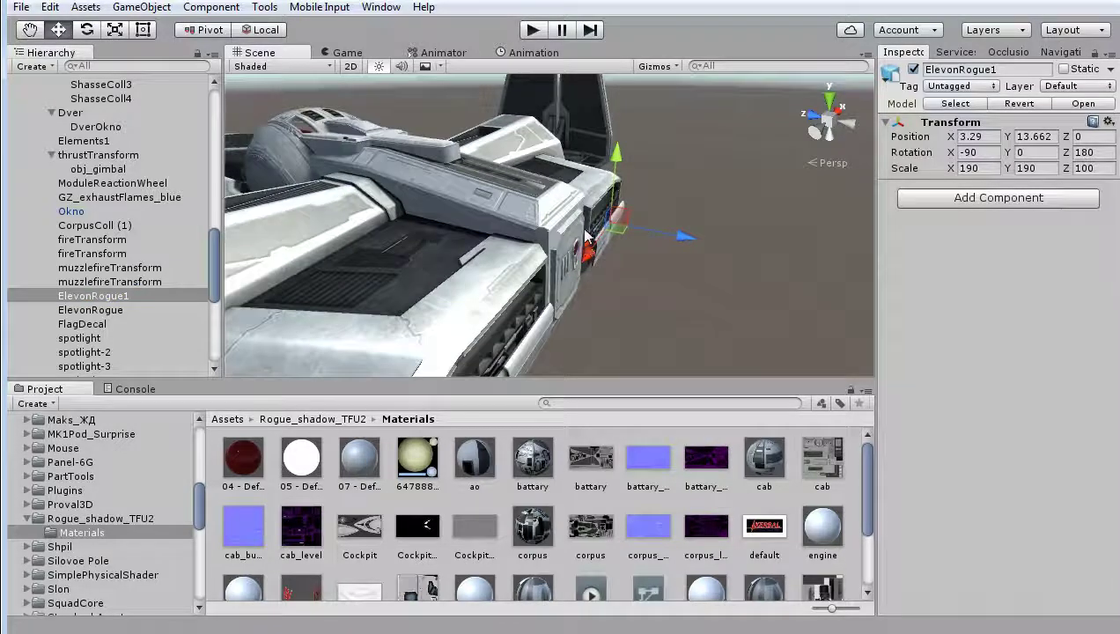
{"action": "mouse_move", "coordinate": [585, 236]}
{"action": "middle_mouse_down"}
{"action": "mouse_move", "coordinate": [640, 165]}
{"action": "mouse_move", "coordinate": [644, 246]}
{"action": "middle_mouse_up"}
{"action": "mouse_move", "coordinate": [644, 247]}
{"action": "left_mouse_down", "text": "alt"}
{"action": "mouse_move", "coordinate": [679, 245]}
{"action": "mouse_move", "coordinate": [588, 273]}
{"action": "left_mouse_up", "text": "alt"}
{"action": "left_click", "coordinate": [98, 313]}
{"action": "left_click", "coordinate": [123, 299]}
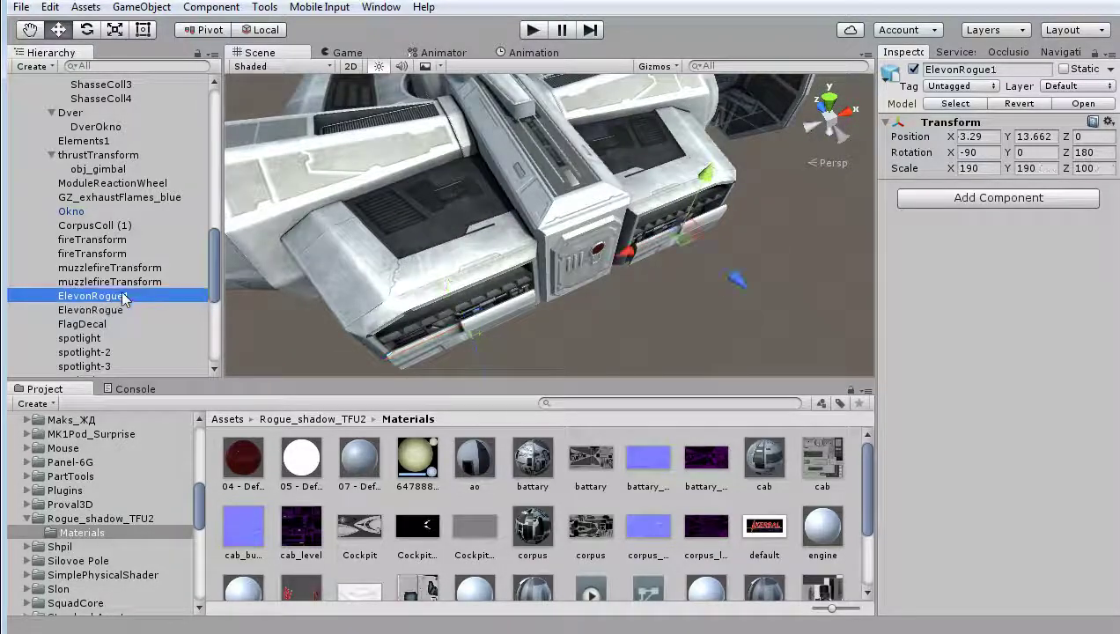
In the cfg, highlight each of the two ModuleControlSurface blocks
{"action": "key", "text": "alt+Tab"}
{"action": "scroll", "coordinate": [506, 315], "scroll_direction": "up", "scroll_amount": 8}
{"action": "scroll", "coordinate": [493, 326], "scroll_direction": "up", "scroll_amount": 8}
{"action": "scroll", "coordinate": [466, 339], "scroll_direction": "up", "scroll_amount": 8}
{"action": "scroll", "coordinate": [452, 352], "scroll_direction": "up", "scroll_amount": 8}
{"action": "scroll", "coordinate": [452, 351], "scroll_direction": "up", "scroll_amount": 7}
{"action": "scroll", "coordinate": [453, 351], "scroll_direction": "up", "scroll_amount": 9}
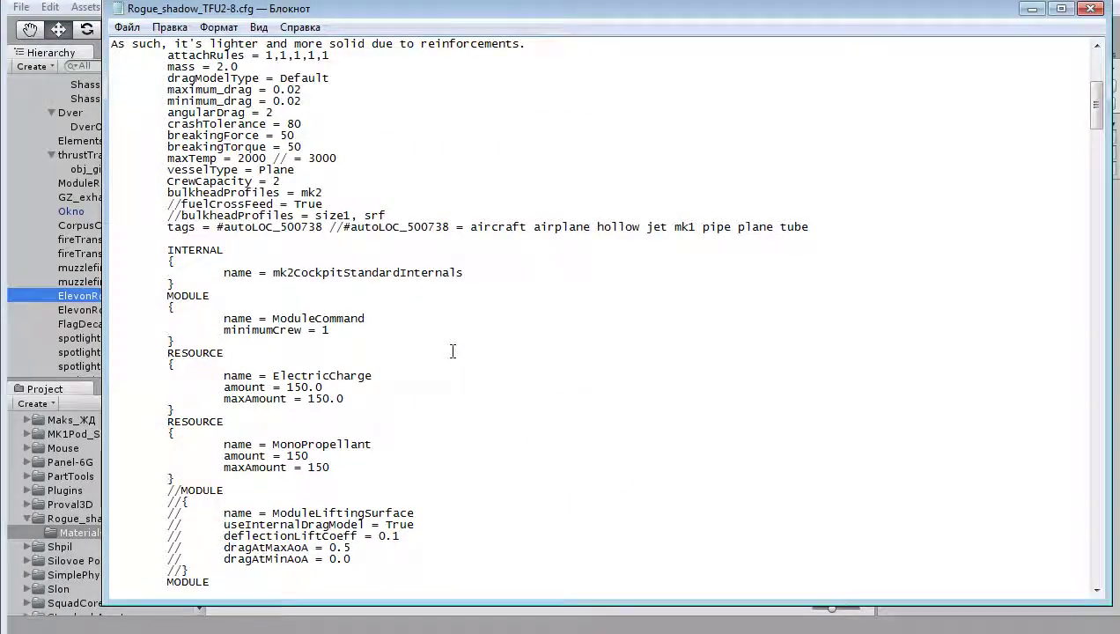
{"action": "scroll", "coordinate": [452, 351], "scroll_direction": "down", "scroll_amount": 8}
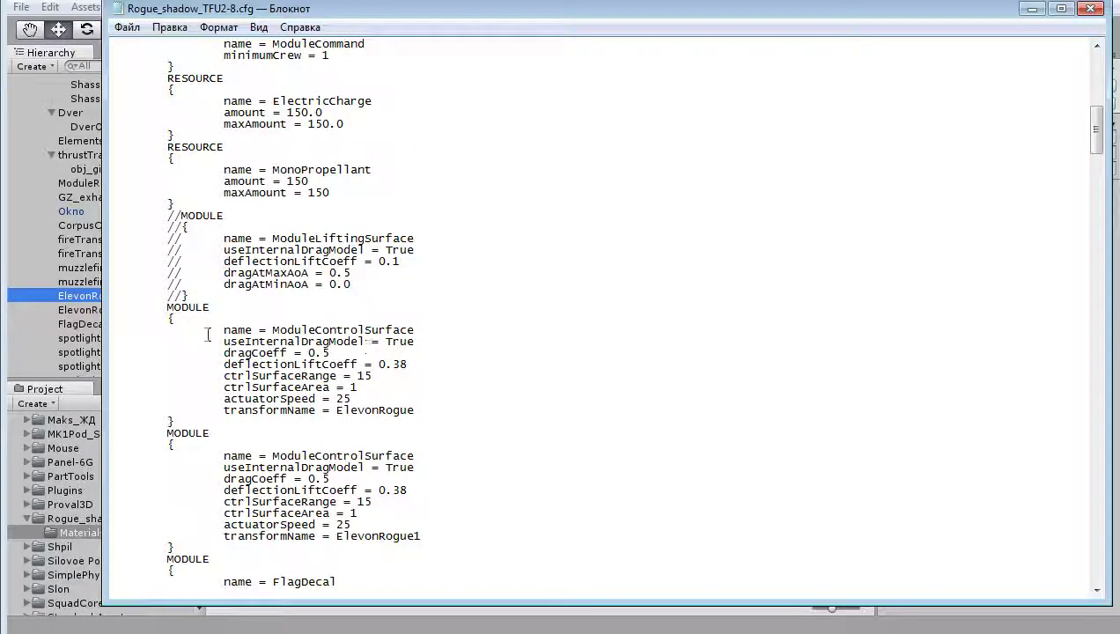
{"action": "left_click_drag", "start_coordinate": [163, 308], "coordinate": [437, 429]}
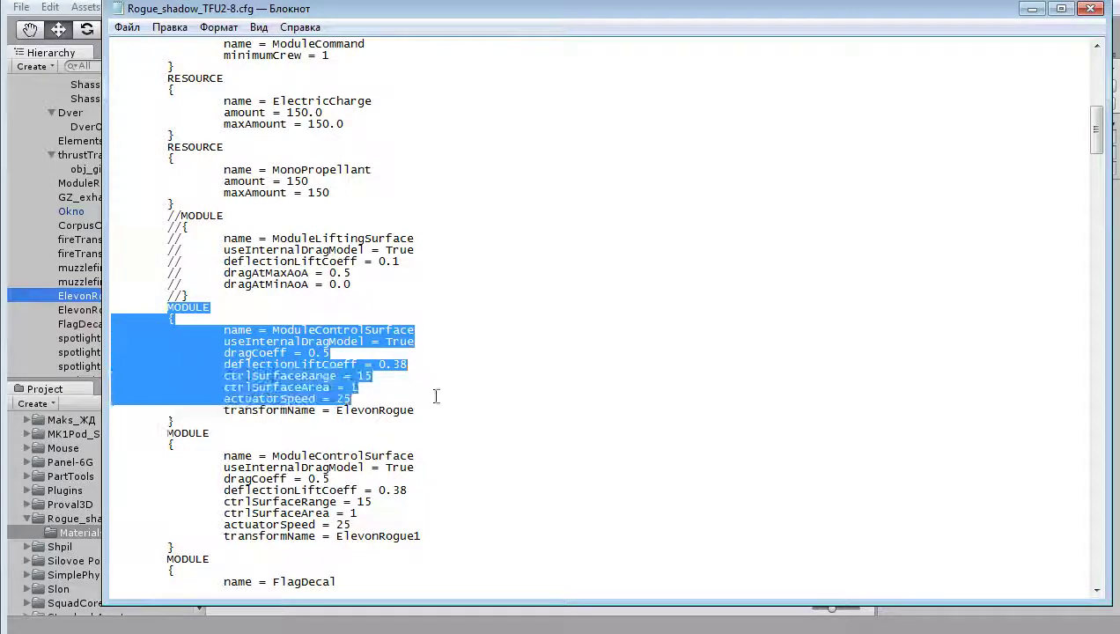
{"action": "scroll", "coordinate": [287, 350], "scroll_direction": "down", "scroll_amount": 3}
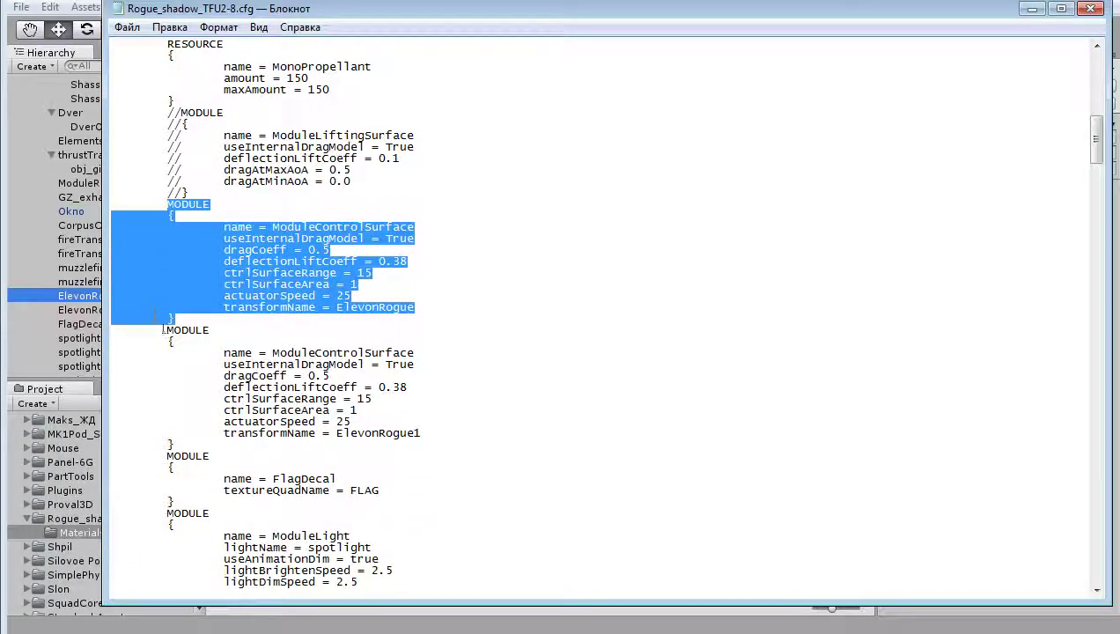
{"action": "left_click_drag", "start_coordinate": [162, 327], "coordinate": [435, 451]}
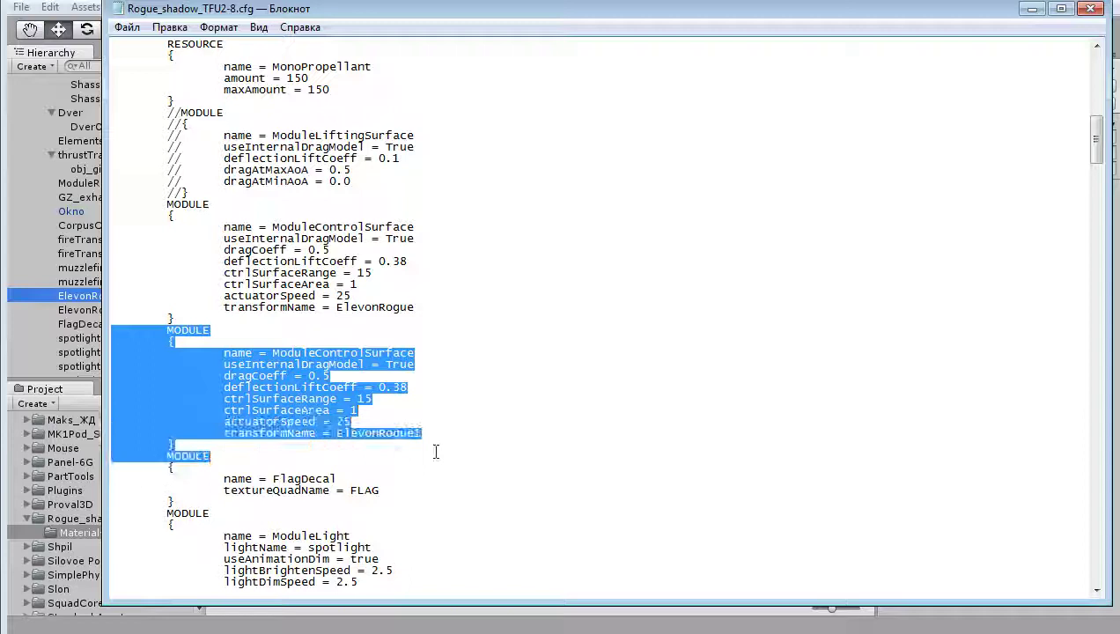
{"action": "left_click", "coordinate": [285, 352]}
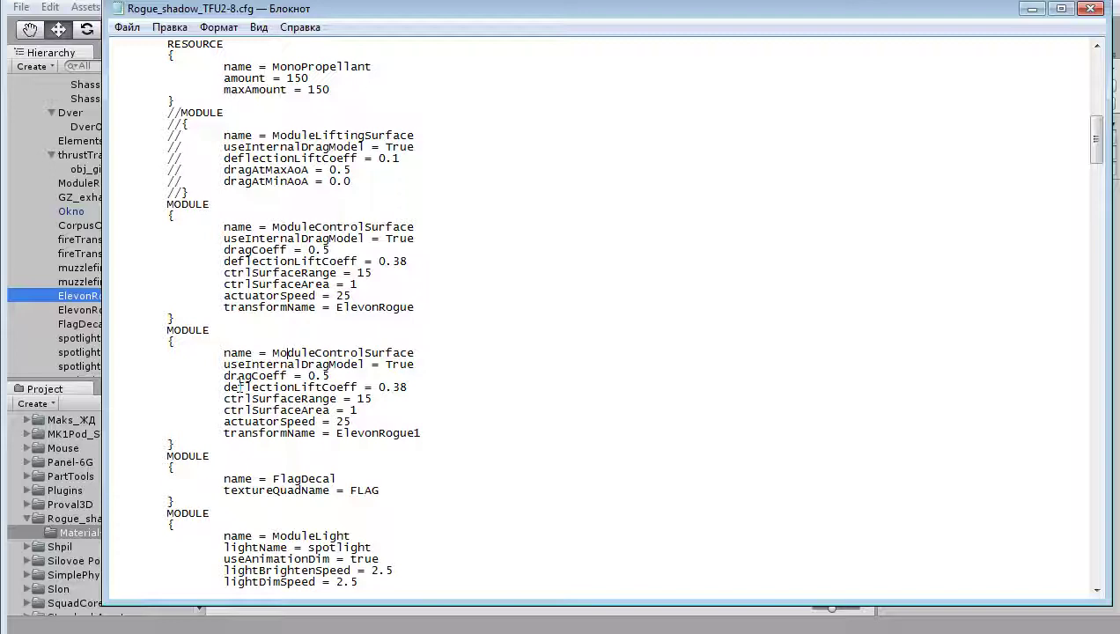
Match the ElevonRogue transformName to the ElevonRogue and ElevonRogue1 objects in Unity, then return to the cfg
{"action": "double_click", "coordinate": [370, 306]}
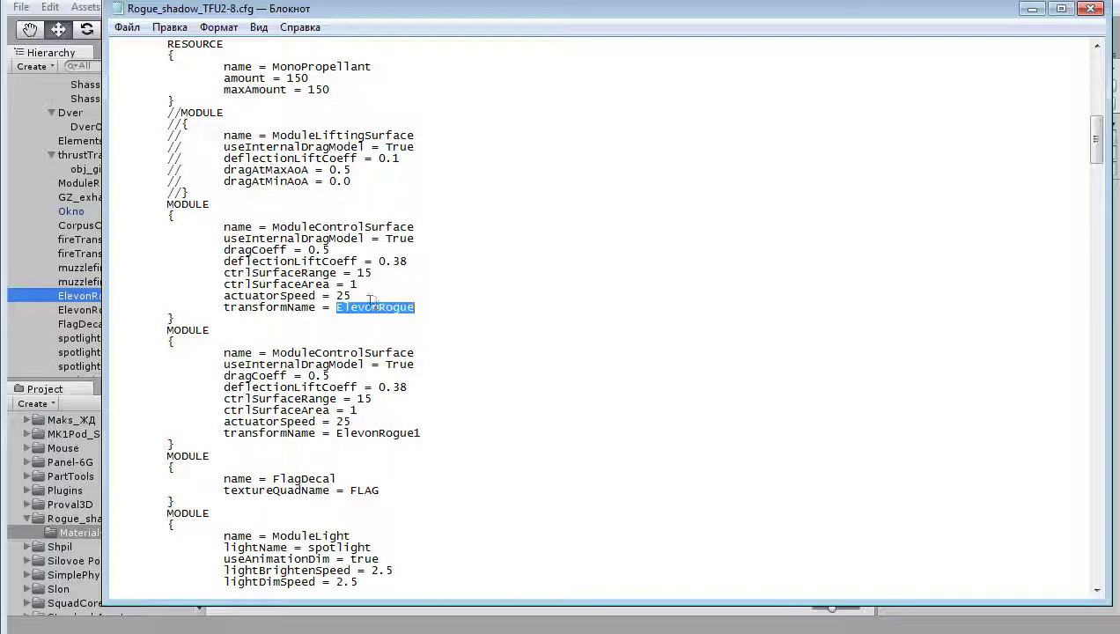
{"action": "left_click", "coordinate": [69, 313]}
{"action": "left_click", "coordinate": [132, 299]}
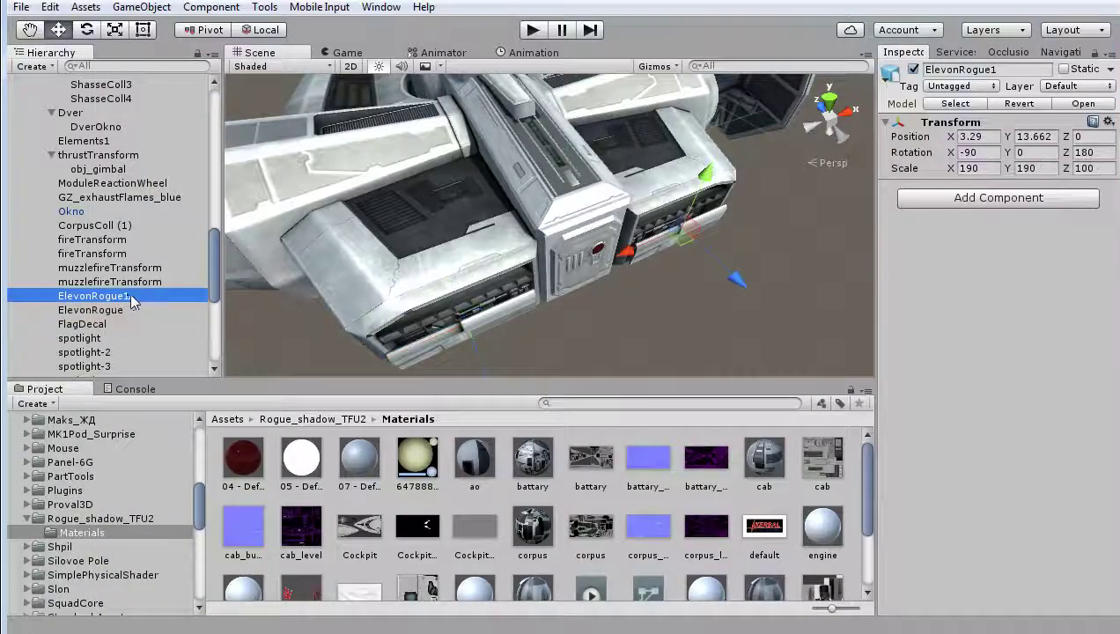
{"action": "left_click", "coordinate": [107, 311]}
{"action": "left_click", "coordinate": [107, 298]}
{"action": "left_click", "coordinate": [107, 311]}
{"action": "key", "text": "alt+Tab"}
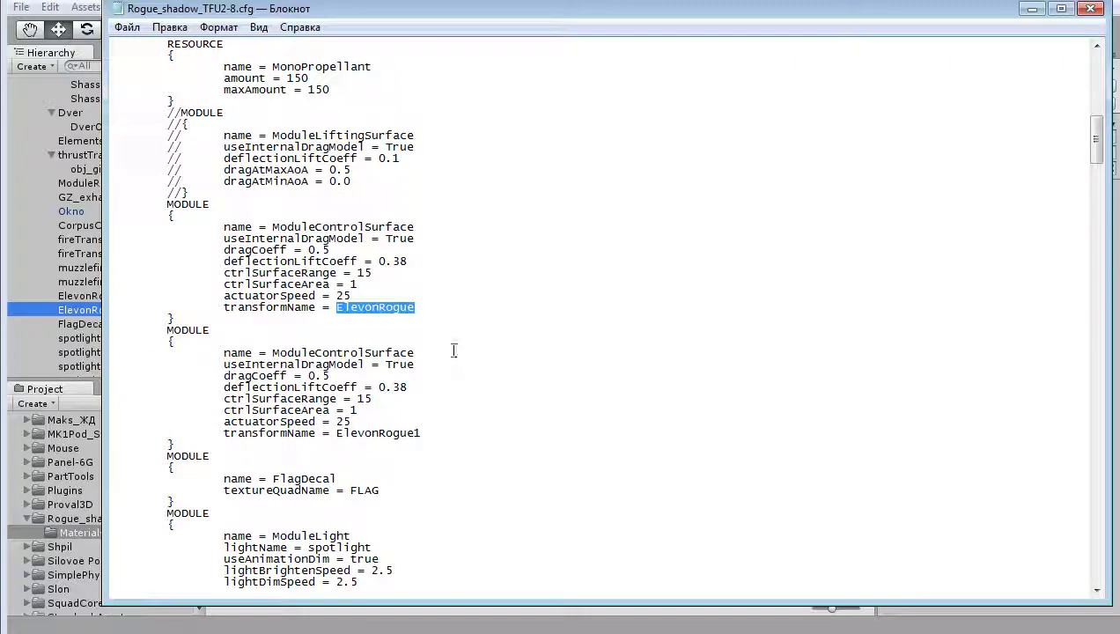
{"action": "left_click", "coordinate": [371, 308]}
{"action": "left_click", "coordinate": [375, 441]}
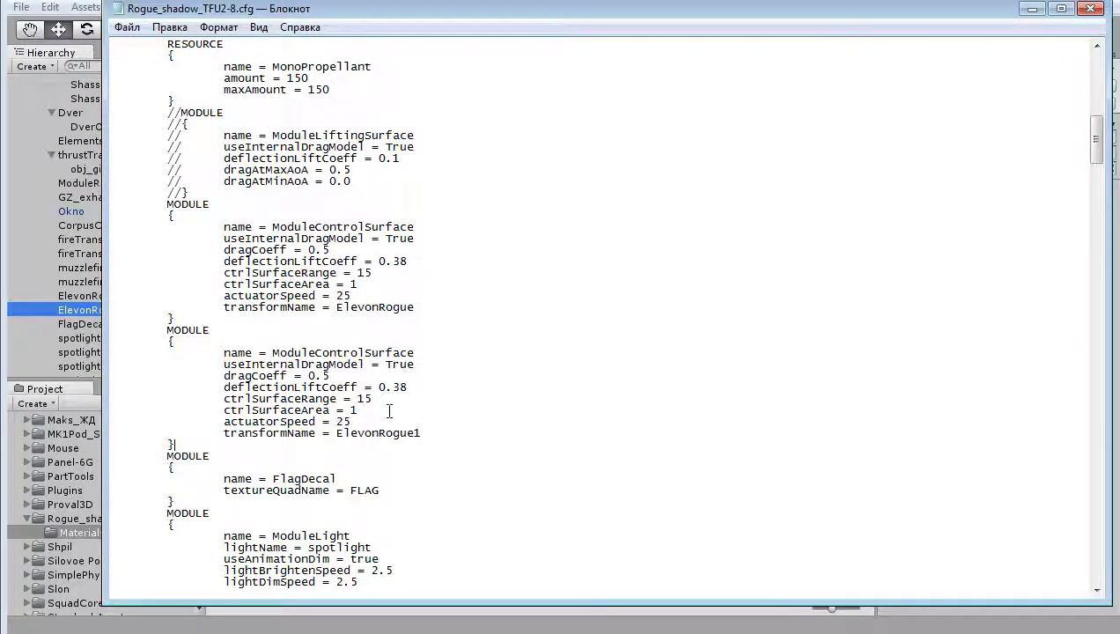
{"action": "left_click_drag", "start_coordinate": [224, 388], "coordinate": [414, 389]}
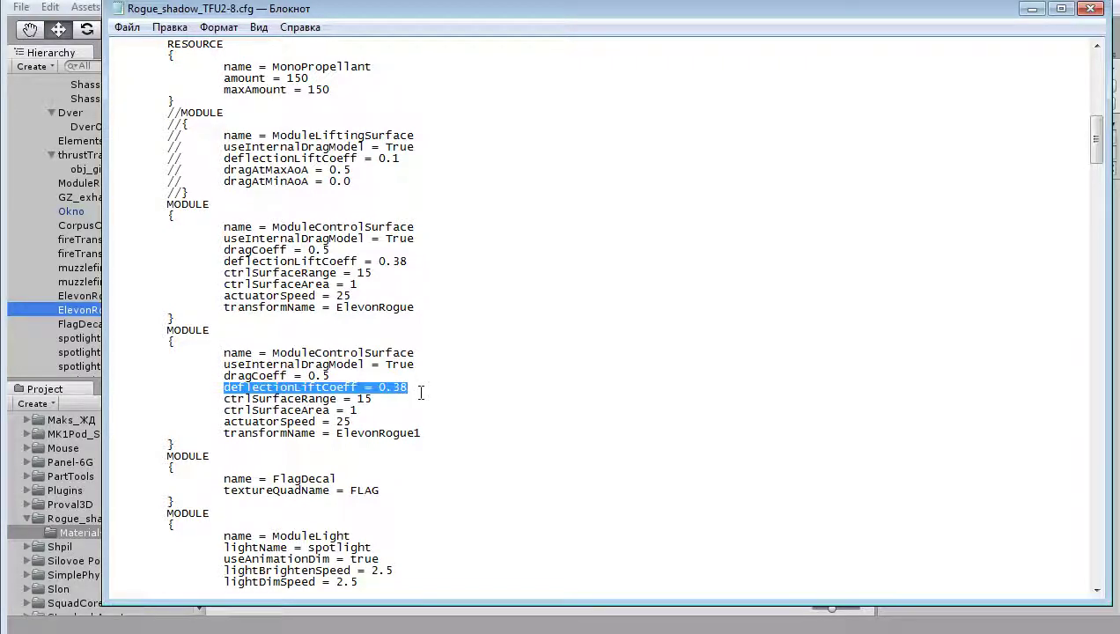
{"action": "left_click_drag", "start_coordinate": [372, 399], "coordinate": [239, 398]}
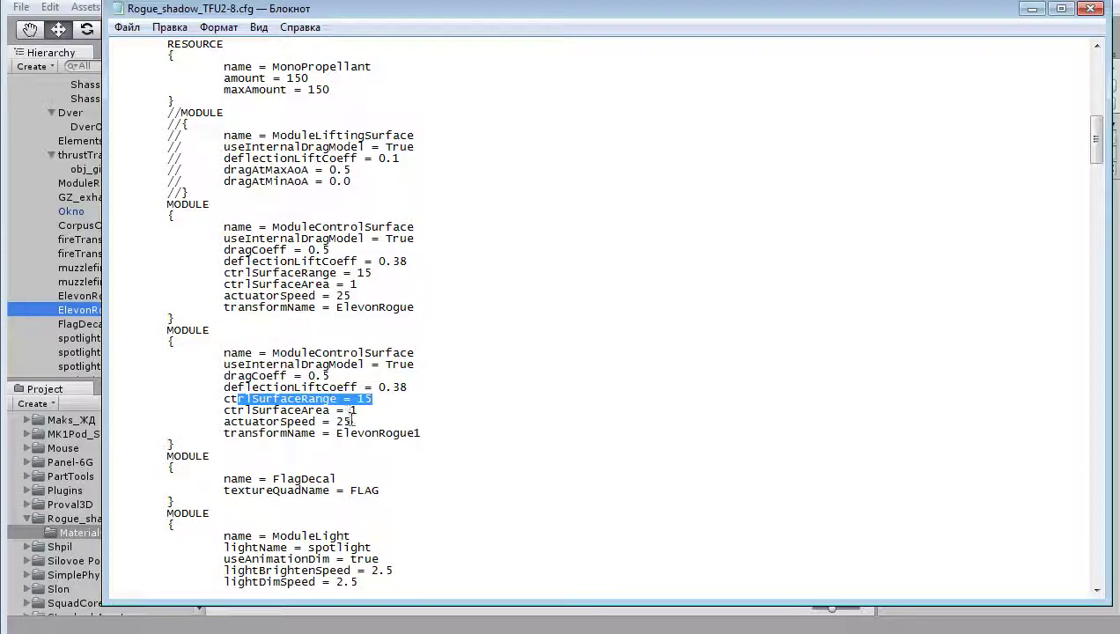
{"action": "left_click_drag", "start_coordinate": [352, 421], "coordinate": [223, 422]}
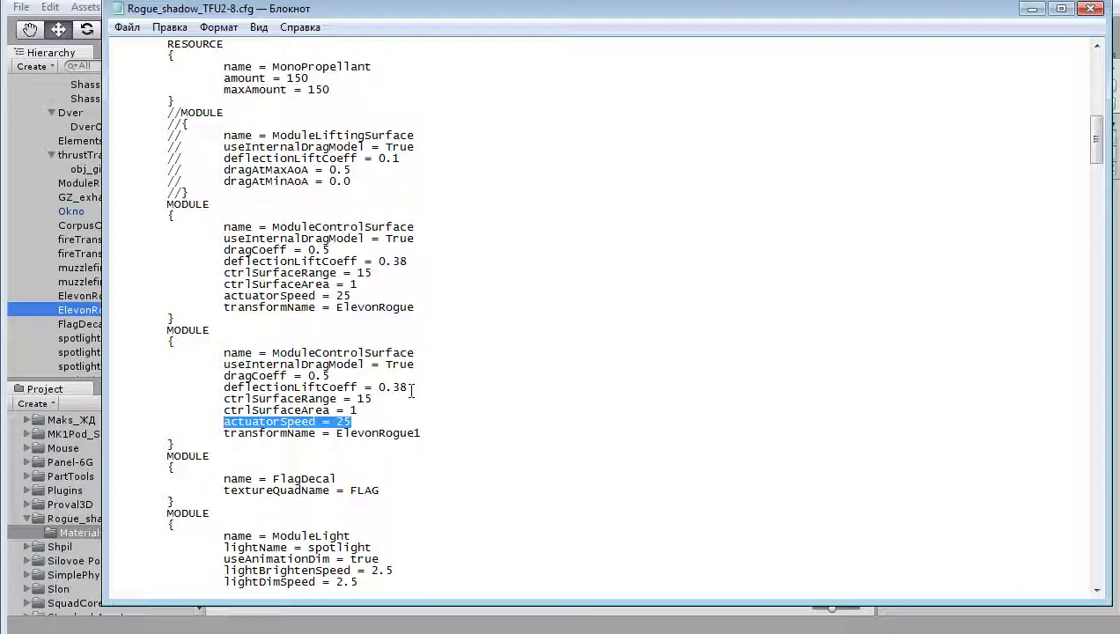
{"action": "left_click_drag", "start_coordinate": [410, 388], "coordinate": [222, 396]}
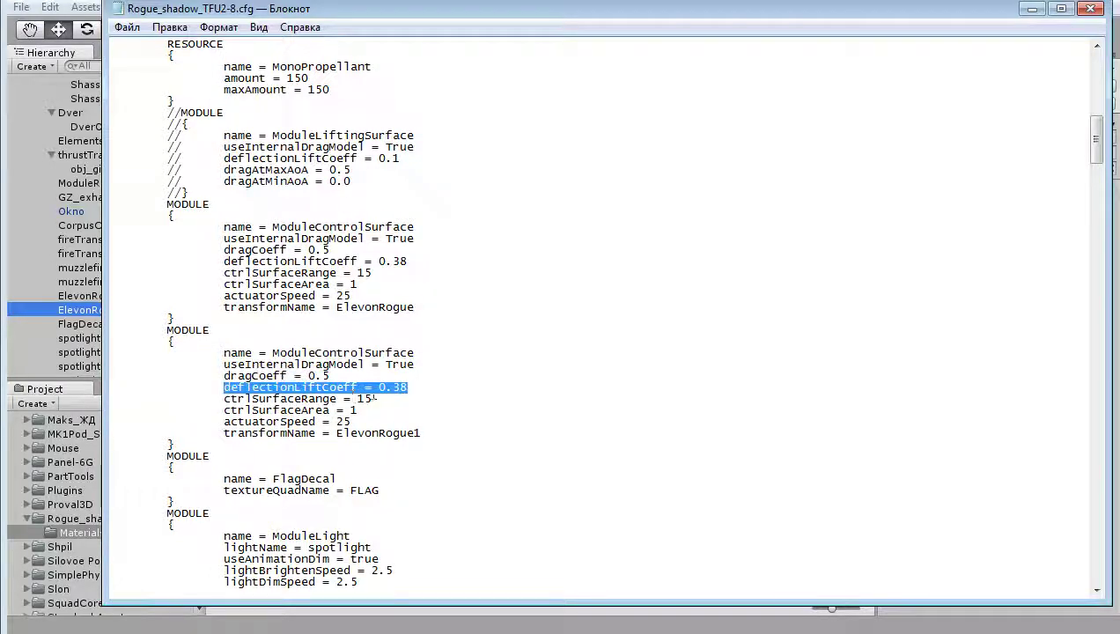
{"action": "left_click", "coordinate": [413, 389]}
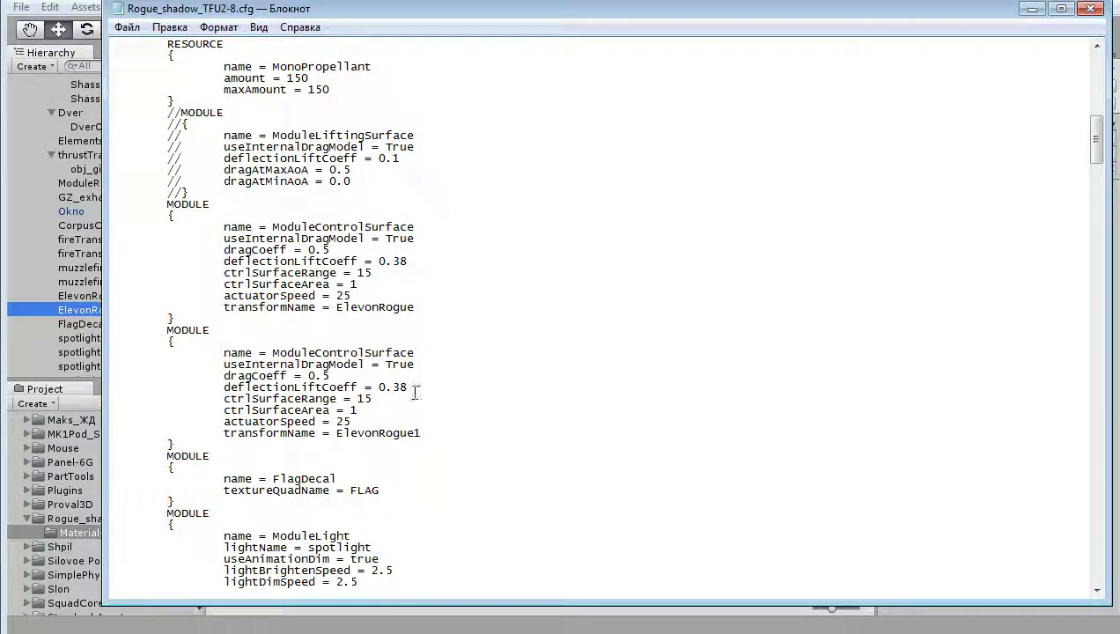
{"action": "left_click_drag", "start_coordinate": [380, 399], "coordinate": [221, 400]}
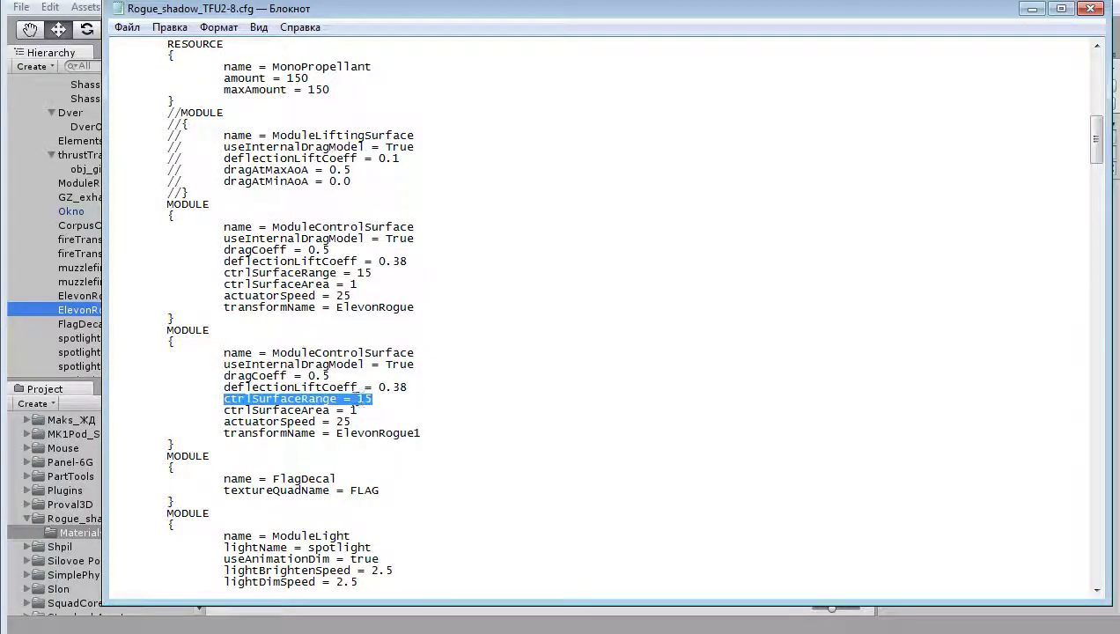
{"action": "left_click", "coordinate": [360, 399]}
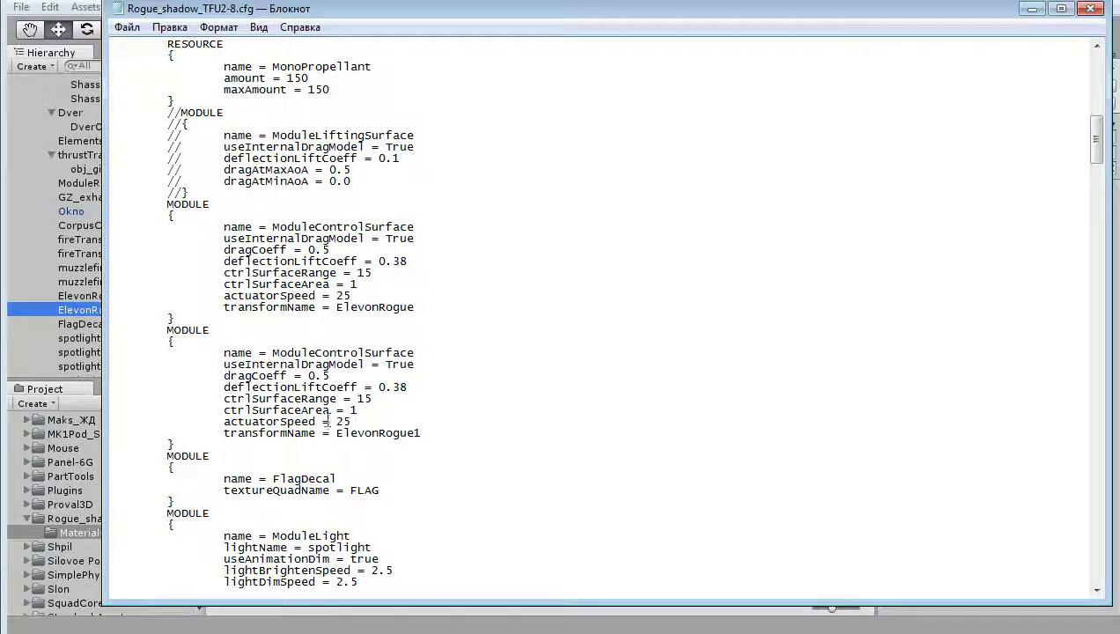
{"action": "left_click_drag", "start_coordinate": [280, 422], "coordinate": [353, 422]}
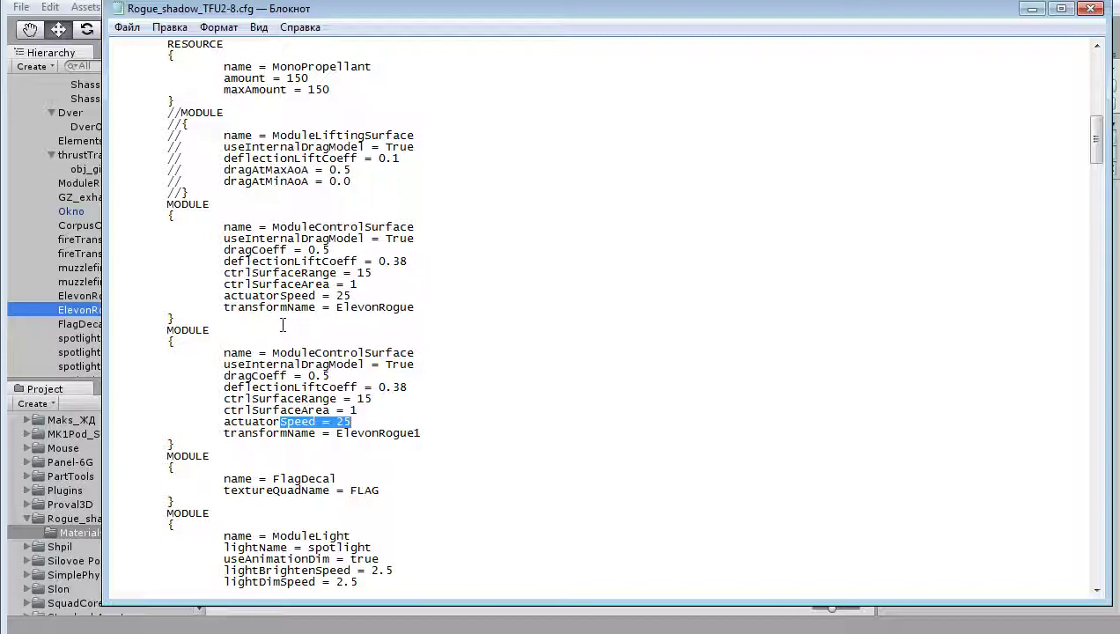
{"action": "left_click", "coordinate": [413, 421]}
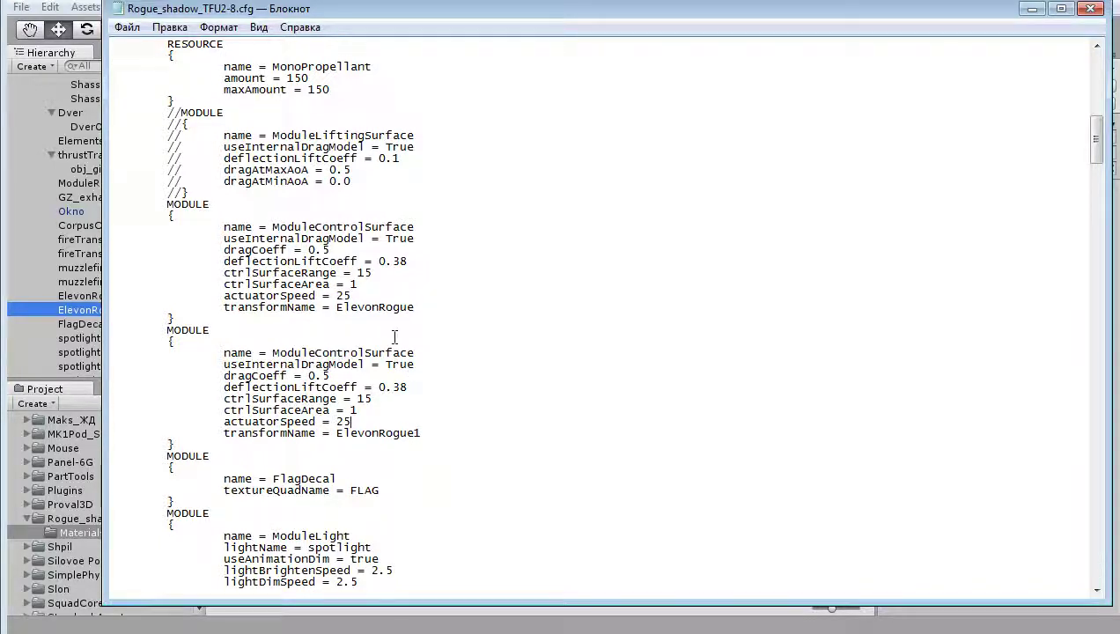
{"action": "mouse_move", "coordinate": [167, 204]}
{"action": "left_mouse_down"}
{"action": "mouse_move", "coordinate": [394, 248]}
{"action": "mouse_move", "coordinate": [439, 442]}
{"action": "left_mouse_up"}
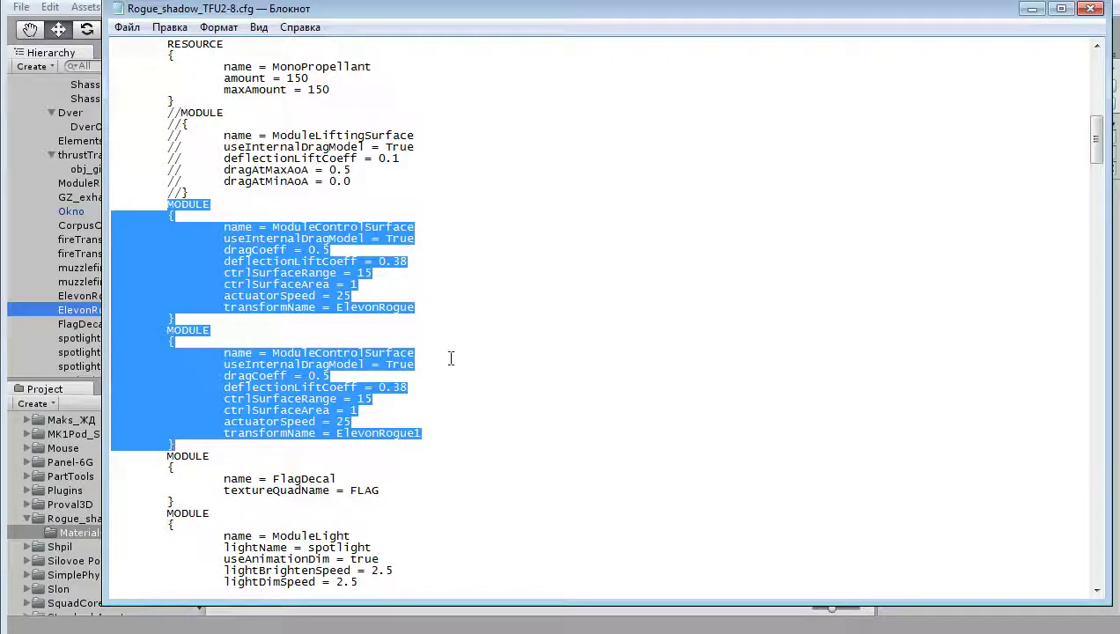
{"action": "left_click", "coordinate": [368, 272]}
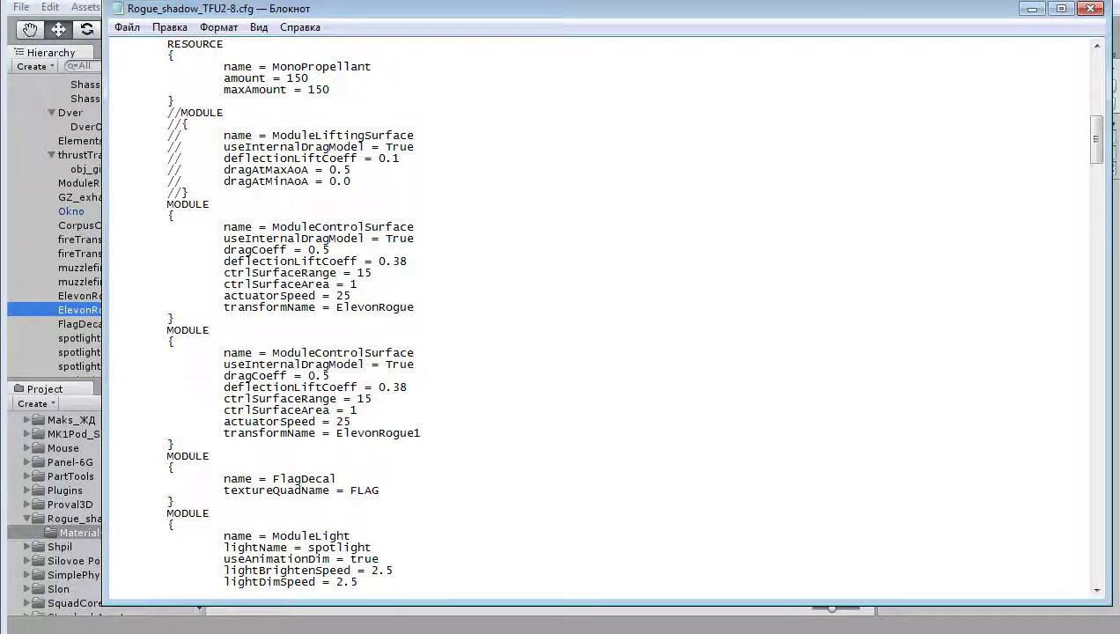
{"action": "key", "text": "alt+Tab"}
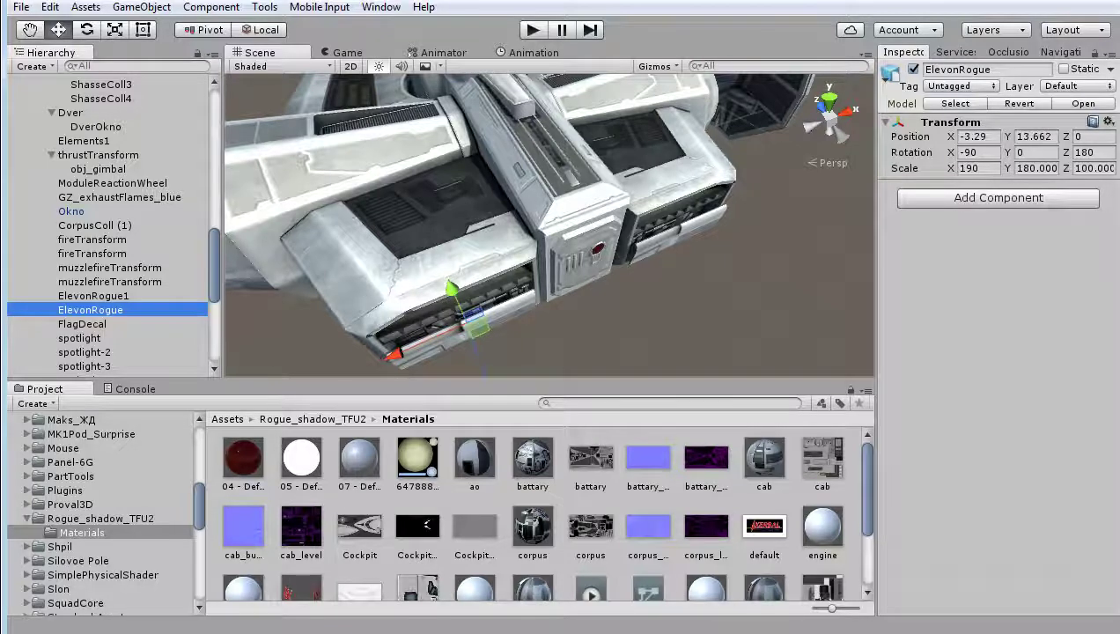
{"action": "key", "text": "alt+Tab"}
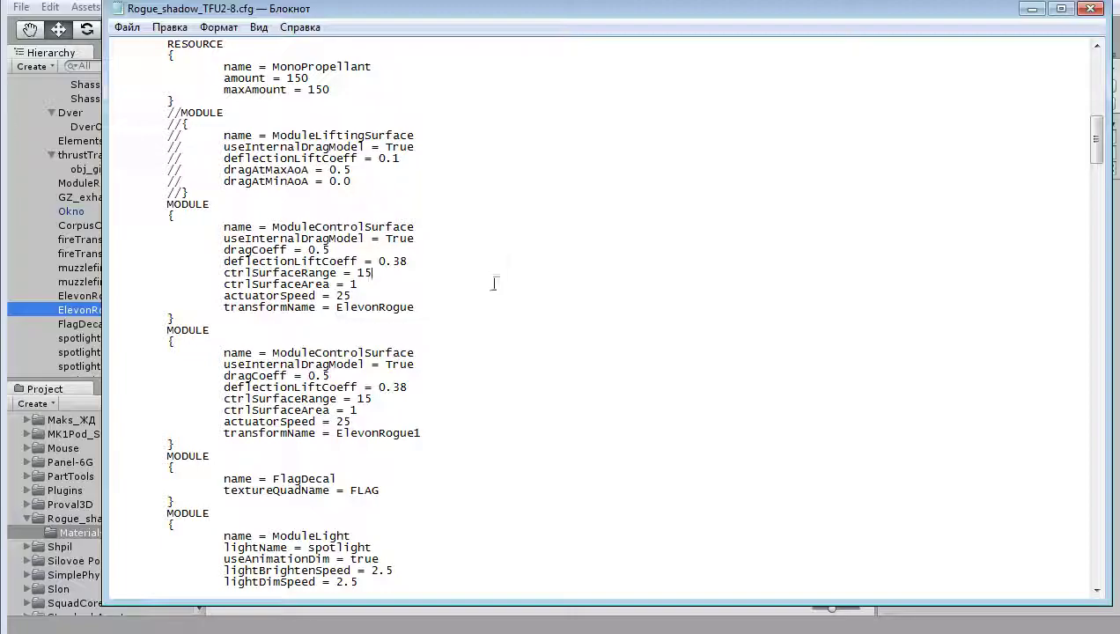
{"action": "scroll", "coordinate": [493, 283], "scroll_direction": "up", "scroll_amount": 4}
{"action": "scroll", "coordinate": [494, 283], "scroll_direction": "up", "scroll_amount": 4}
{"action": "scroll", "coordinate": [494, 283], "scroll_direction": "up", "scroll_amount": 8}
{"action": "scroll", "coordinate": [493, 283], "scroll_direction": "up", "scroll_amount": 4}
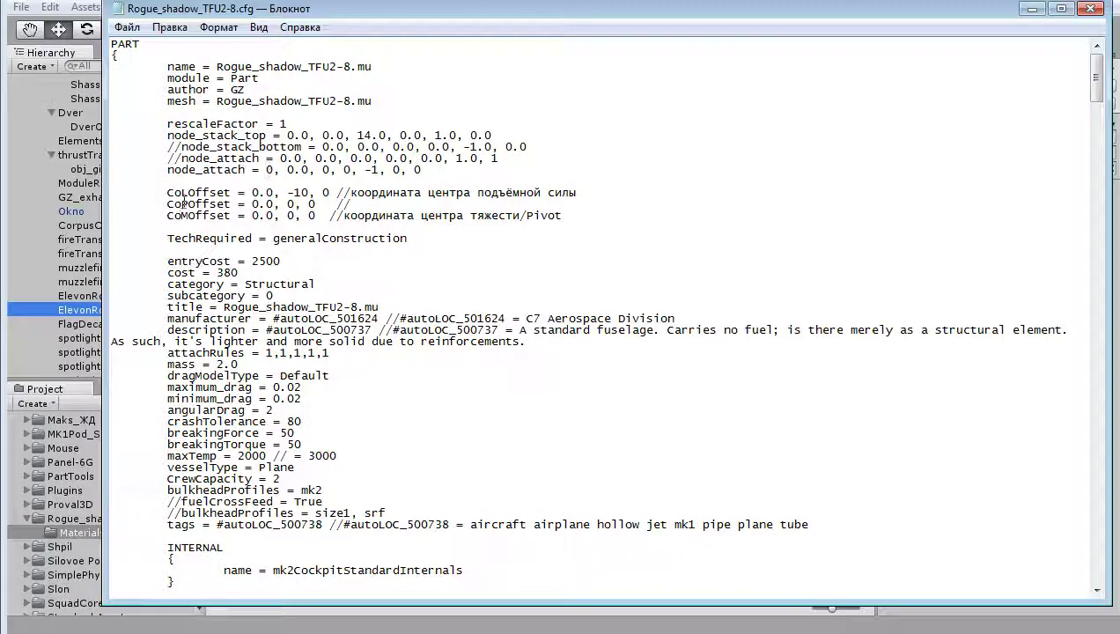
{"action": "left_click_drag", "start_coordinate": [164, 192], "coordinate": [602, 225]}
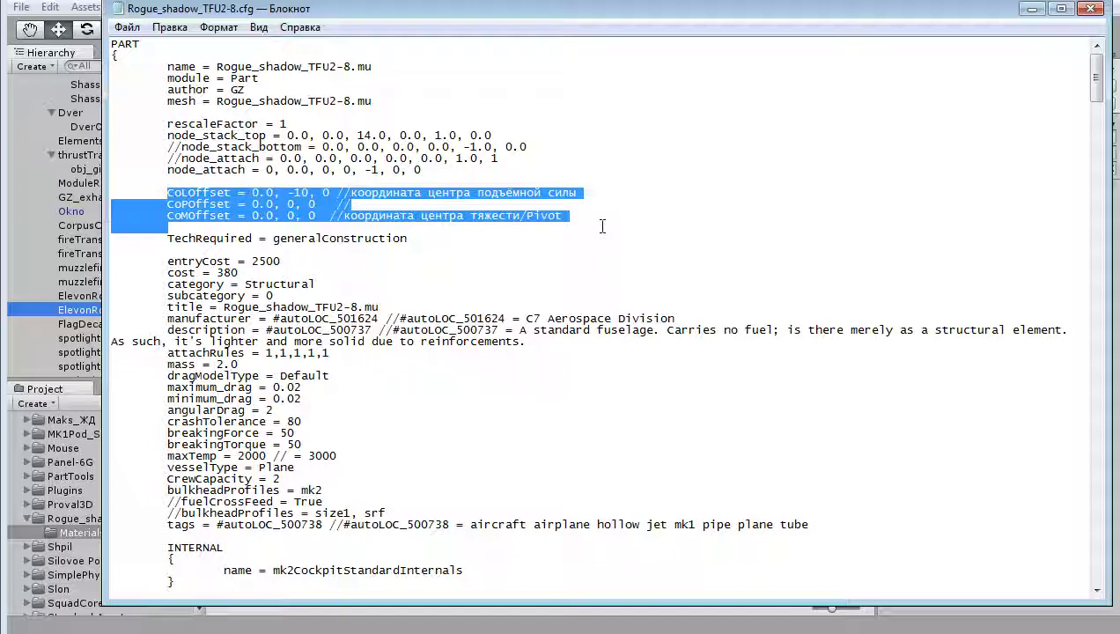
{"action": "left_click", "coordinate": [440, 184]}
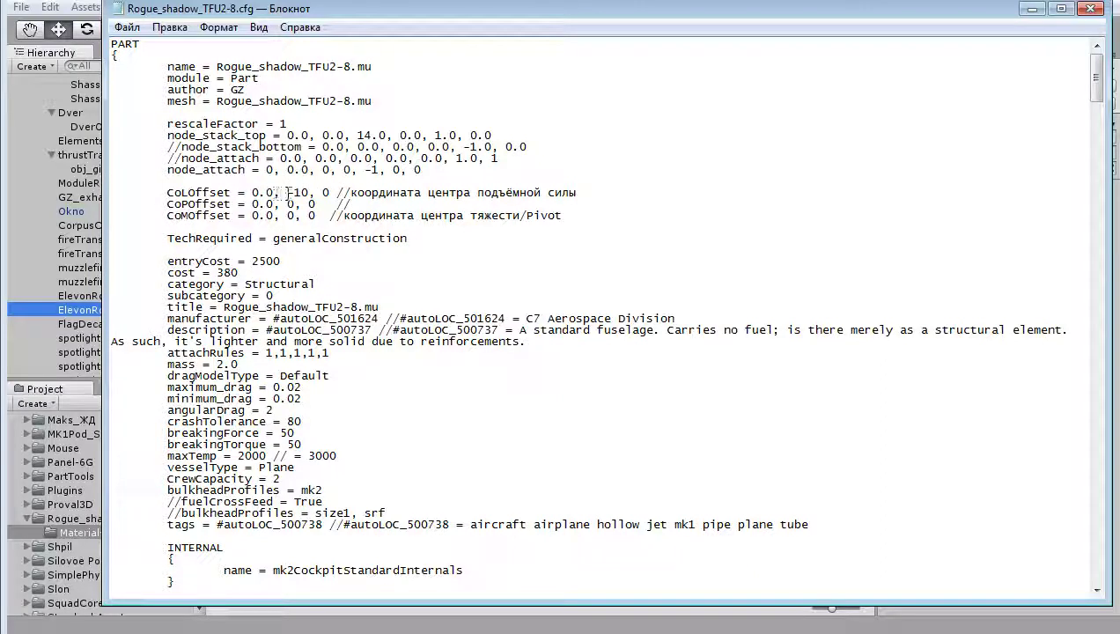
{"action": "left_click_drag", "start_coordinate": [288, 192], "coordinate": [310, 194]}
{"action": "left_click", "coordinate": [293, 192]}
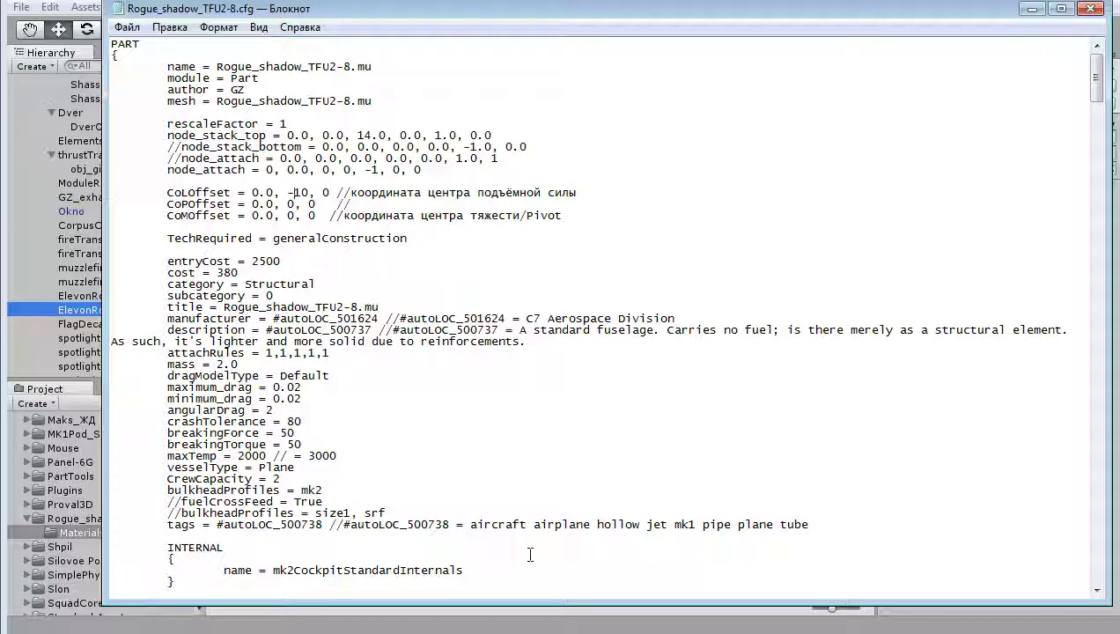
{"action": "left_click", "coordinate": [312, 192]}
{"action": "left_click_drag", "start_coordinate": [252, 191], "coordinate": [299, 193]}
{"action": "left_click", "coordinate": [309, 191]}
{"action": "left_click_drag", "start_coordinate": [346, 192], "coordinate": [584, 192]}
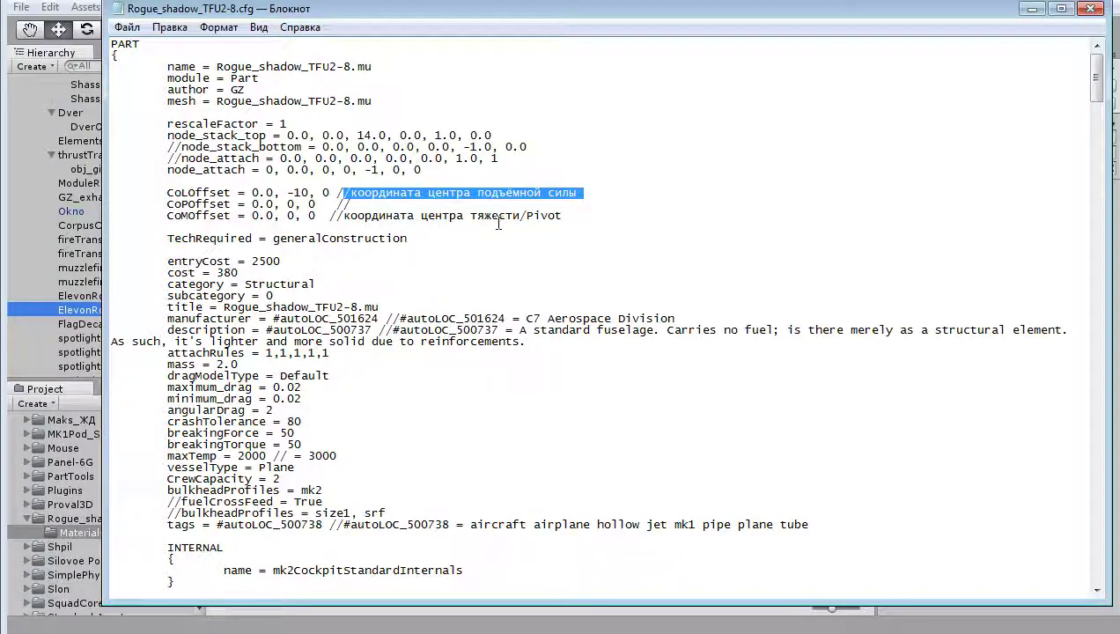
{"action": "type", "text": "ё"}
{"action": "left_click", "coordinate": [544, 195]}
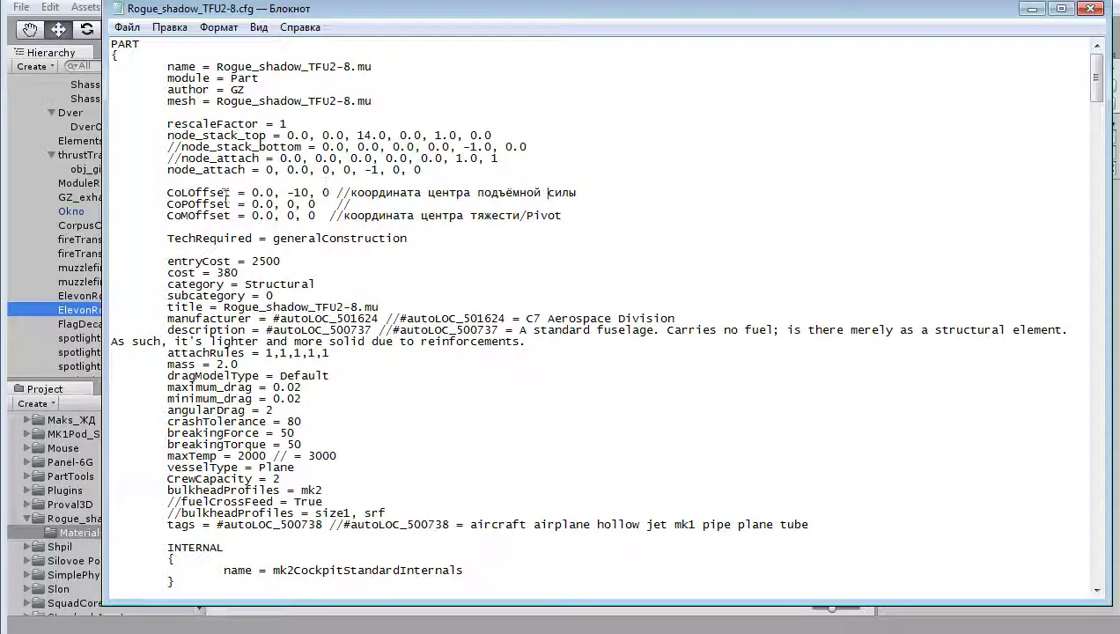
Highlight both ModuleControlSurface blocks and locate the ElevonRogue1 transformName value
{"action": "left_click_drag", "start_coordinate": [165, 192], "coordinate": [350, 204]}
{"action": "scroll", "coordinate": [456, 352], "scroll_direction": "down", "scroll_amount": 4}
{"action": "scroll", "coordinate": [453, 378], "scroll_direction": "down", "scroll_amount": 7}
{"action": "scroll", "coordinate": [450, 387], "scroll_direction": "down", "scroll_amount": 3}
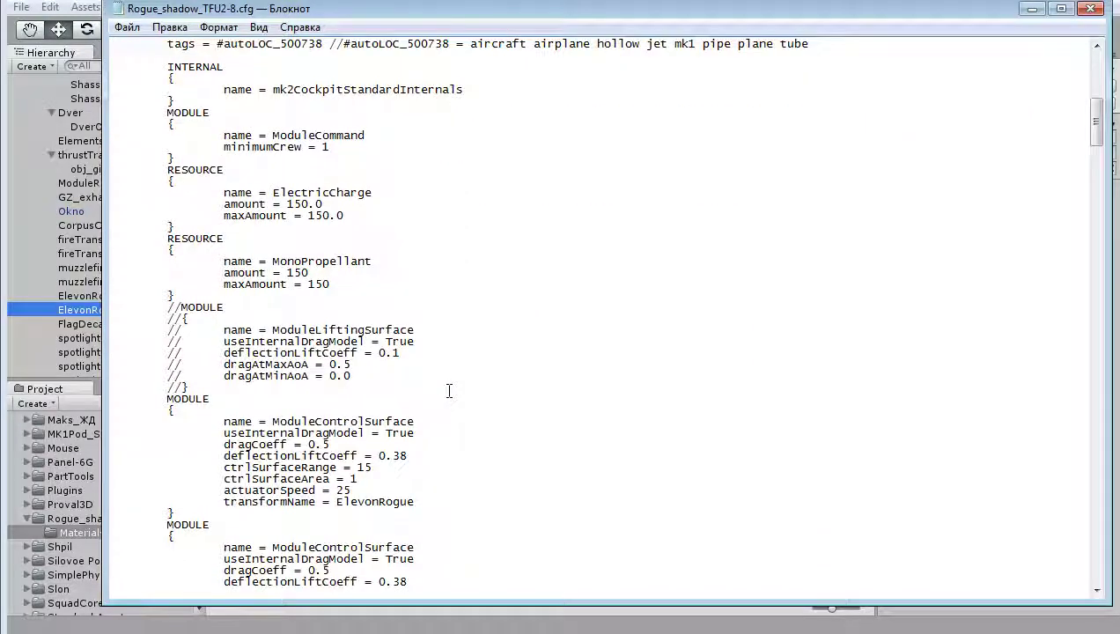
{"action": "scroll", "coordinate": [449, 390], "scroll_direction": "down", "scroll_amount": 4}
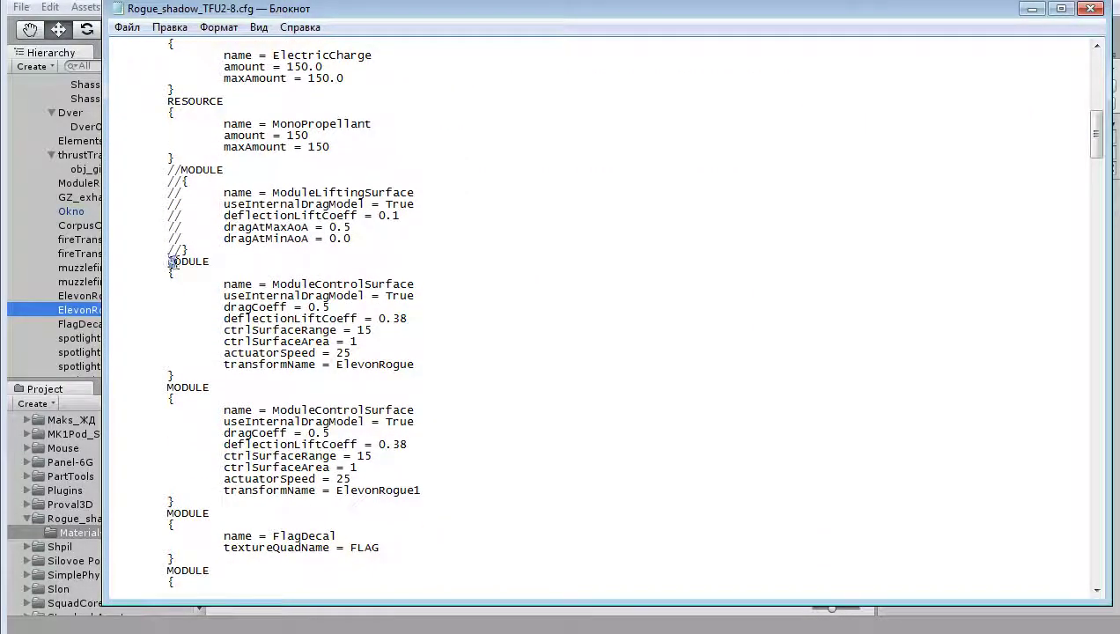
{"action": "left_click_drag", "start_coordinate": [168, 261], "coordinate": [413, 501]}
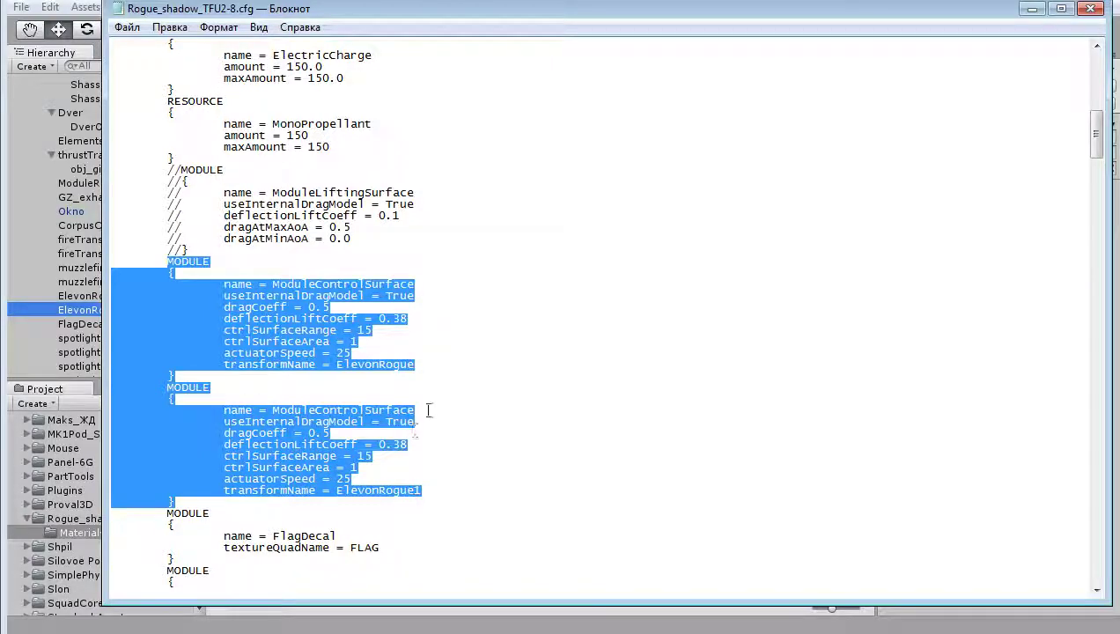
{"action": "left_click", "coordinate": [325, 281]}
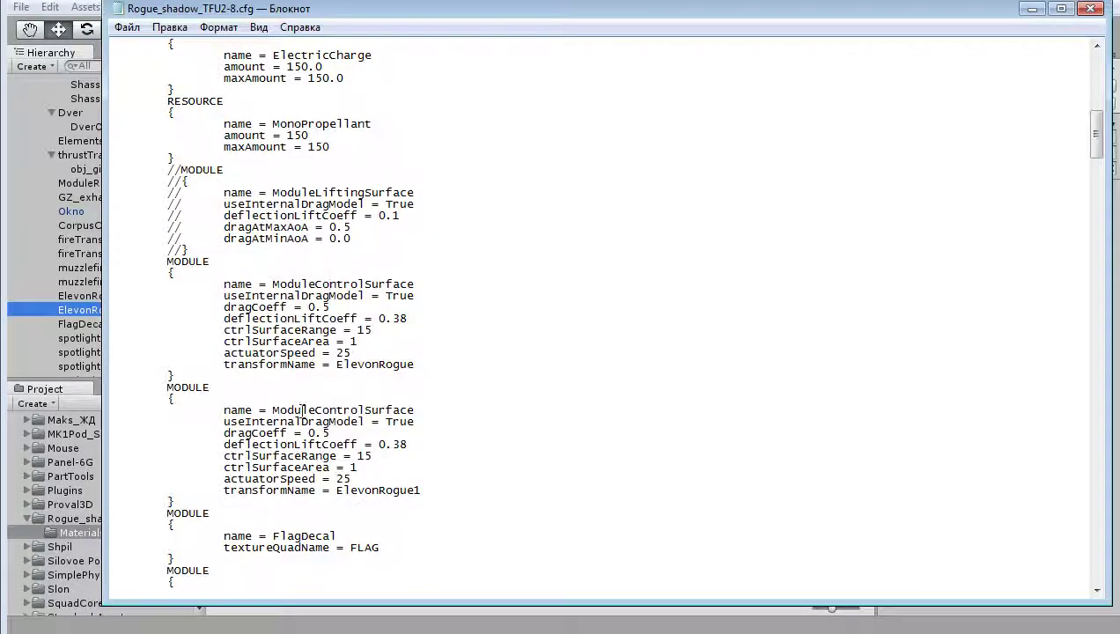
{"action": "left_click", "coordinate": [392, 488]}
Highlight the commented-out ModuleLiftingSurface block and the CoLOffset line, then switch to Unity
{"action": "scroll", "coordinate": [437, 364], "scroll_direction": "up", "scroll_amount": 1}
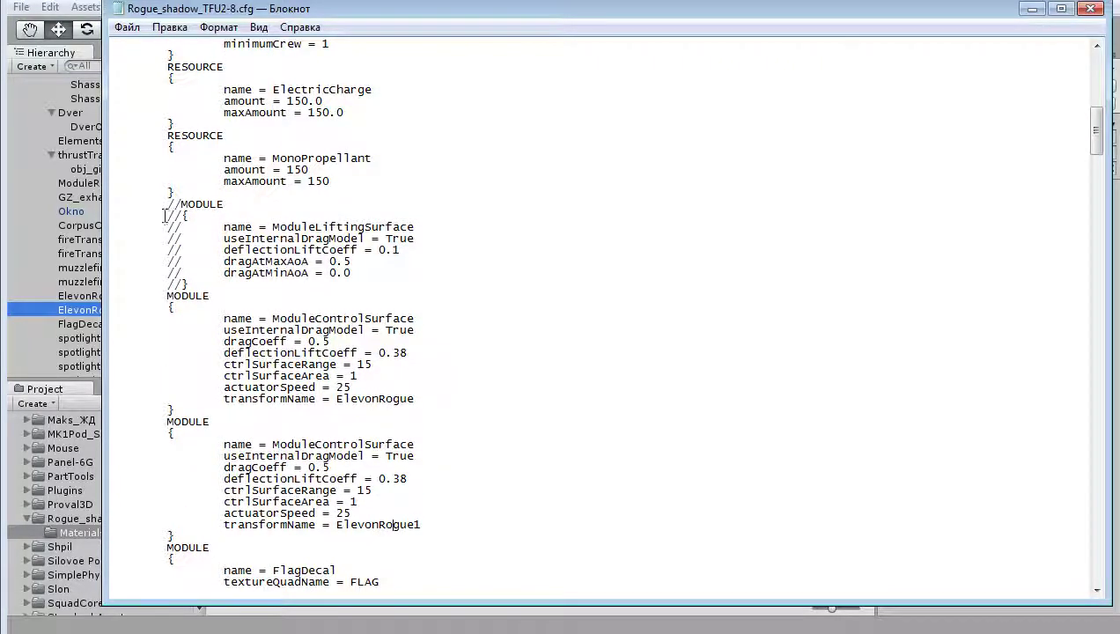
{"action": "left_click_drag", "start_coordinate": [167, 205], "coordinate": [425, 274]}
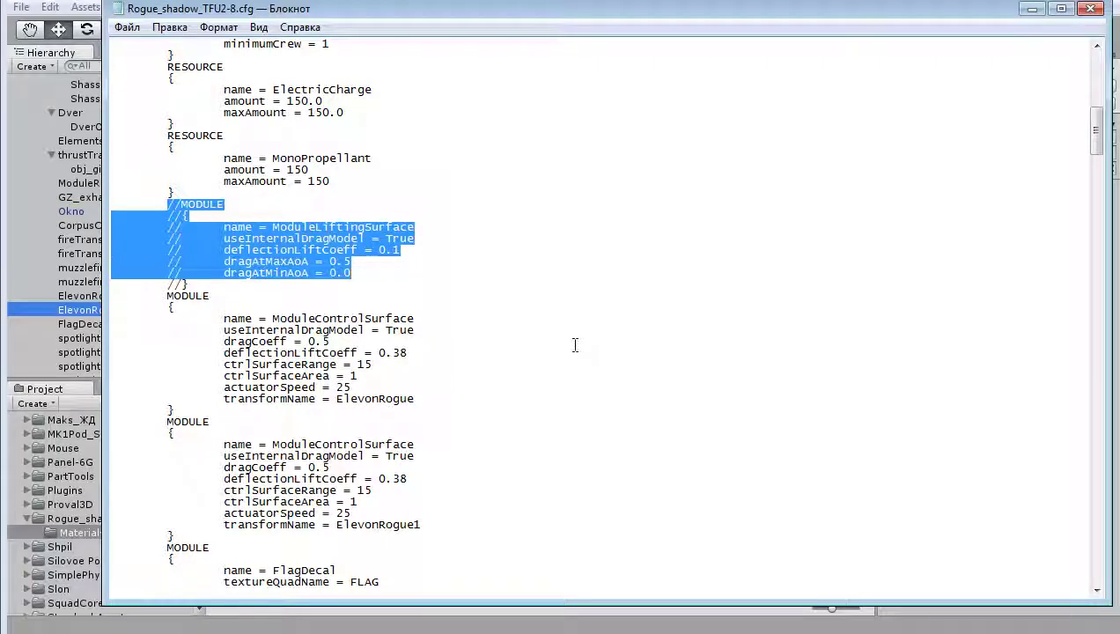
{"action": "scroll", "coordinate": [575, 345], "scroll_direction": "up", "scroll_amount": 9}
{"action": "scroll", "coordinate": [575, 345], "scroll_direction": "up", "scroll_amount": 8}
{"action": "left_click", "coordinate": [586, 270]}
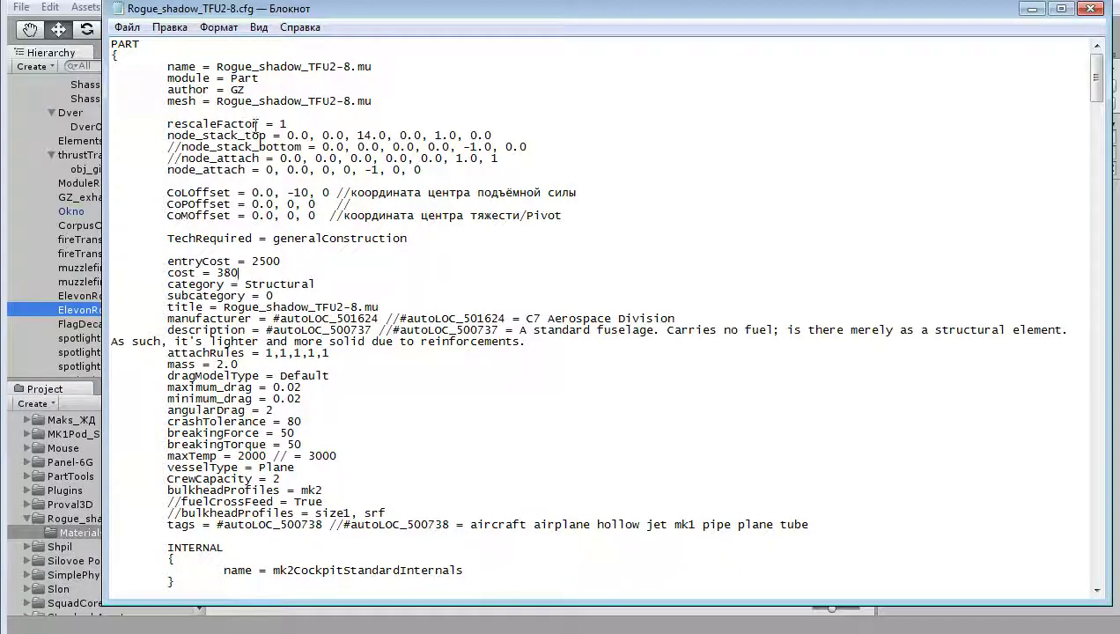
{"action": "left_click_drag", "start_coordinate": [165, 194], "coordinate": [598, 189]}
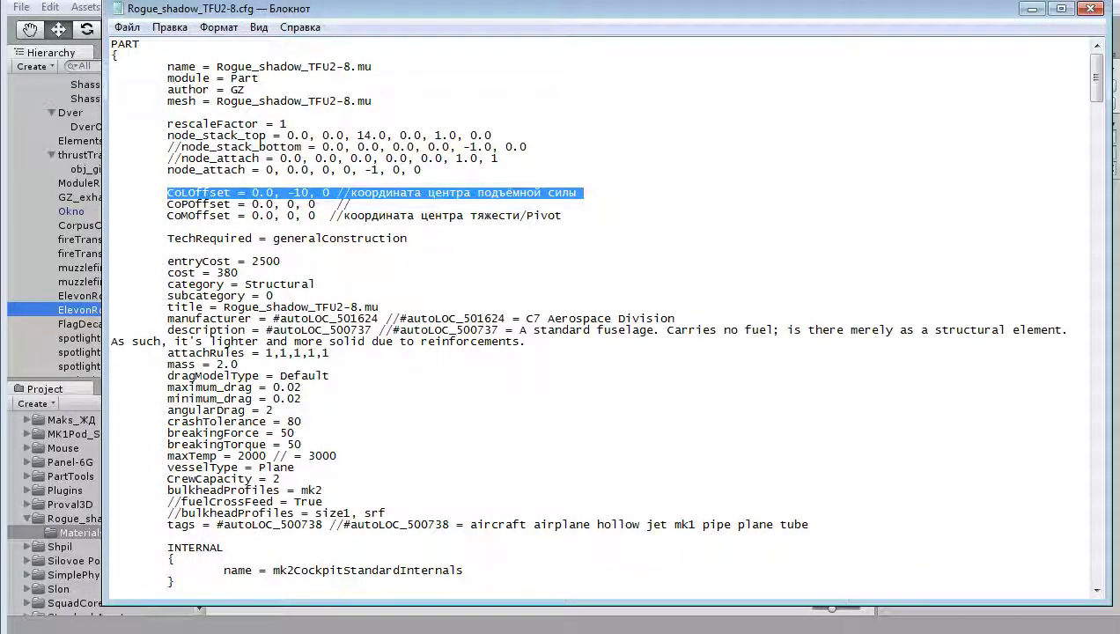
{"action": "left_click", "coordinate": [1090, 8]}
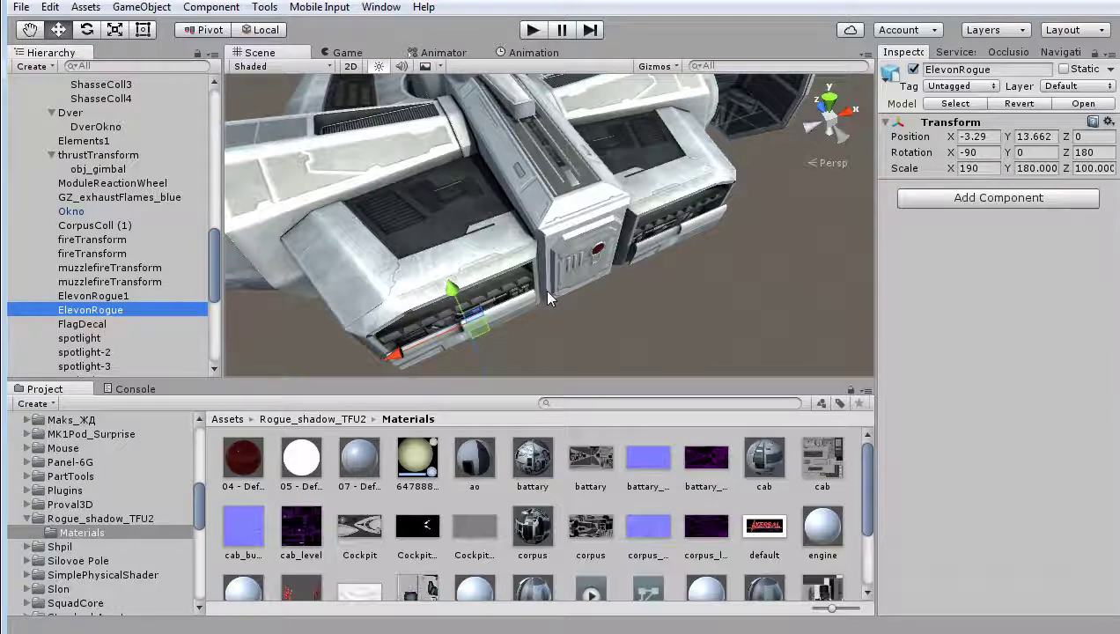
Orbit the Scene view around the ship and from above, then return to the cfg
{"action": "mouse_move", "coordinate": [537, 293]}
{"action": "left_mouse_down", "text": "alt"}
{"action": "mouse_move", "coordinate": [685, 338]}
{"action": "mouse_move", "coordinate": [519, 189]}
{"action": "left_mouse_up", "text": "alt"}
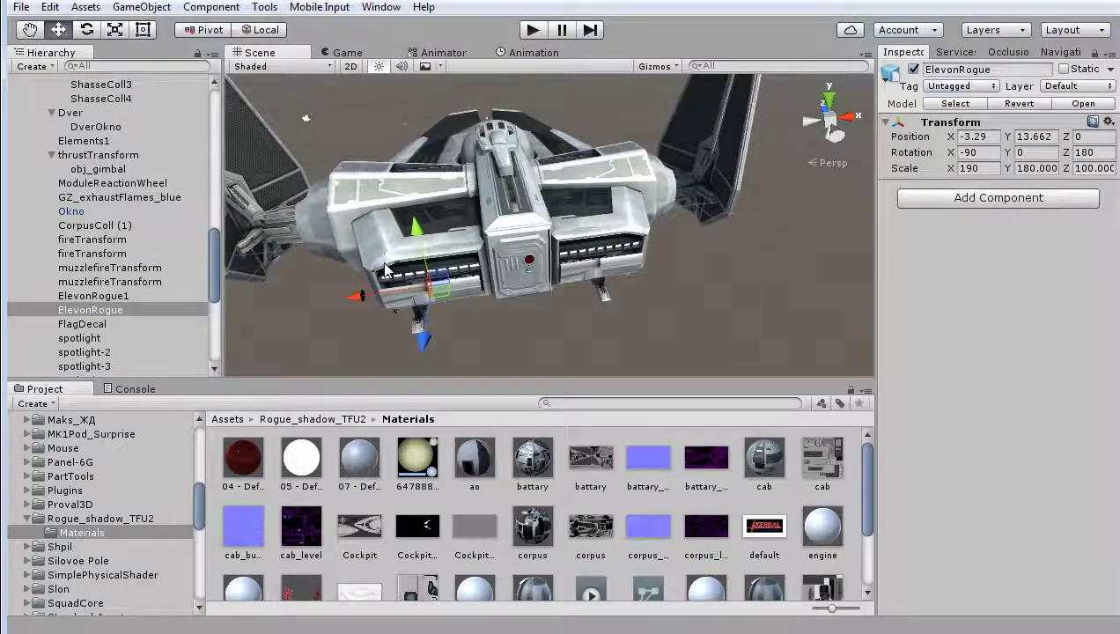
{"action": "left_click_drag", "start_coordinate": [384, 270], "coordinate": [514, 283], "text": "alt"}
{"action": "left_click_drag", "start_coordinate": [430, 288], "coordinate": [576, 313], "text": "alt"}
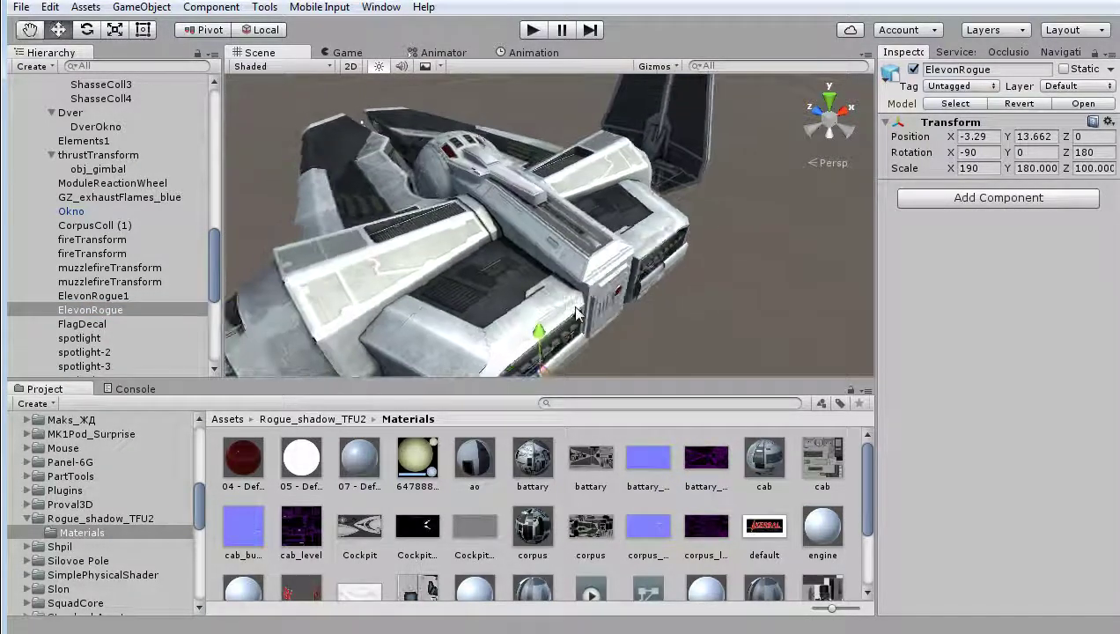
{"action": "key", "text": "alt+Tab"}
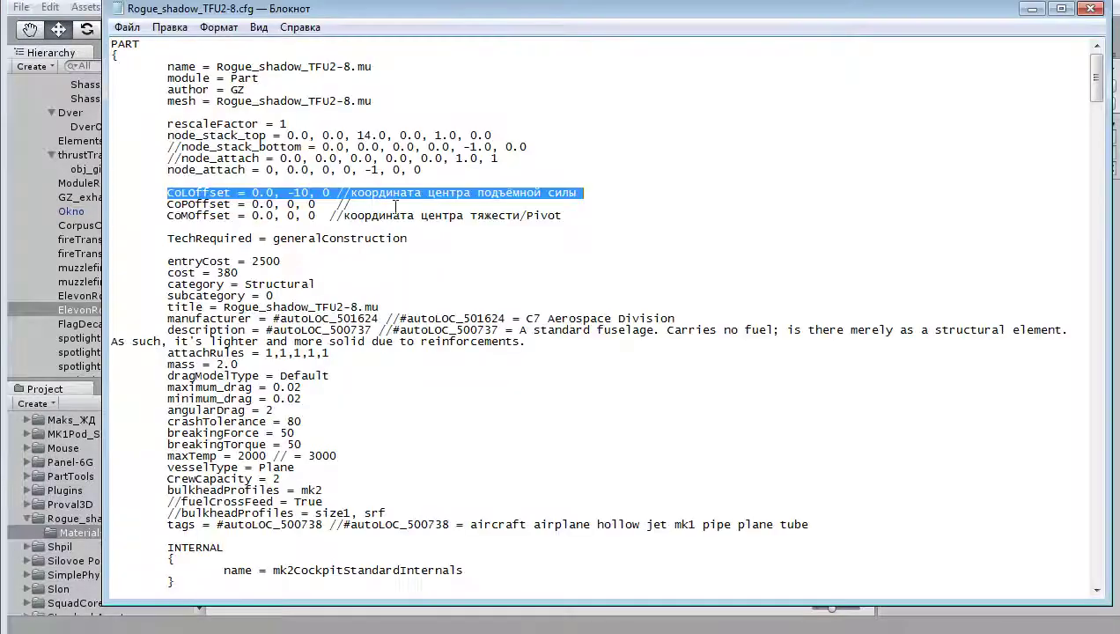
Select the CoPOffset start and then the CoLOffset values to read them
{"action": "left_click", "coordinate": [166, 196]}
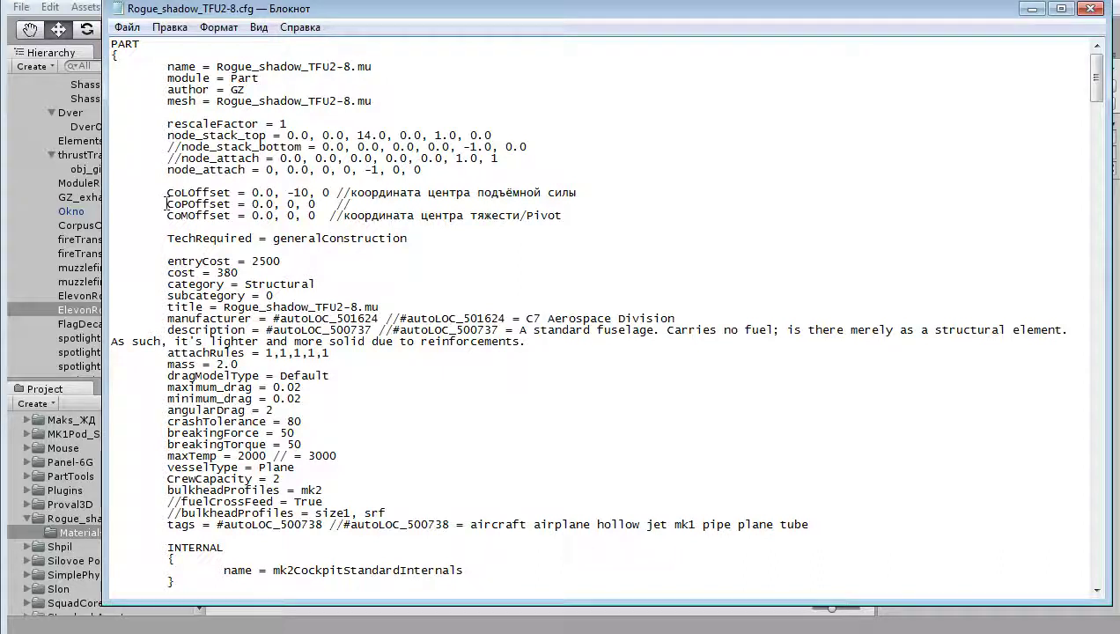
{"action": "left_click_drag", "start_coordinate": [166, 204], "coordinate": [355, 206]}
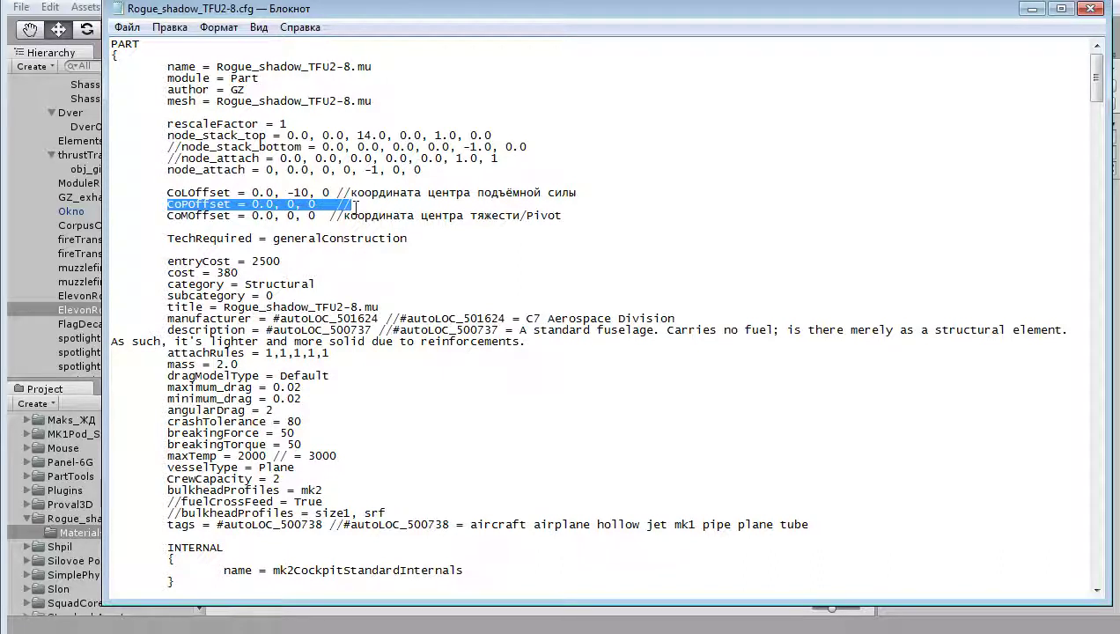
{"action": "left_click", "coordinate": [167, 196]}
{"action": "left_click_drag", "start_coordinate": [167, 196], "coordinate": [341, 198]}
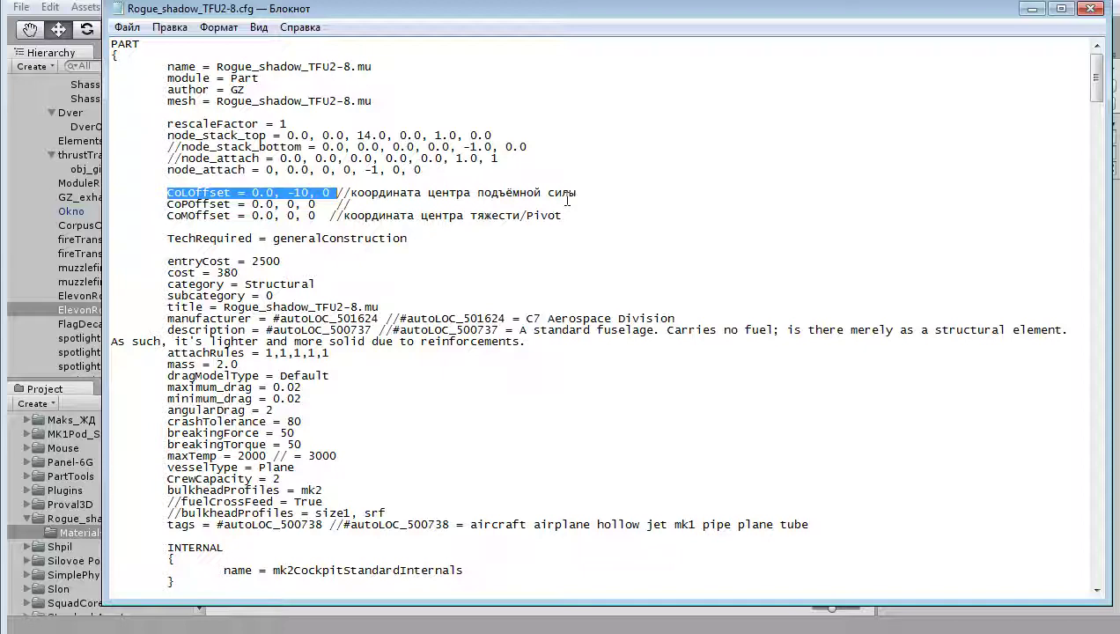
Scroll down and highlight the second ModuleControlSurface block, then both blocks together
{"action": "scroll", "coordinate": [589, 403], "scroll_direction": "down", "scroll_amount": 1}
{"action": "scroll", "coordinate": [483, 361], "scroll_direction": "down", "scroll_amount": 7}
{"action": "scroll", "coordinate": [468, 387], "scroll_direction": "down", "scroll_amount": 8}
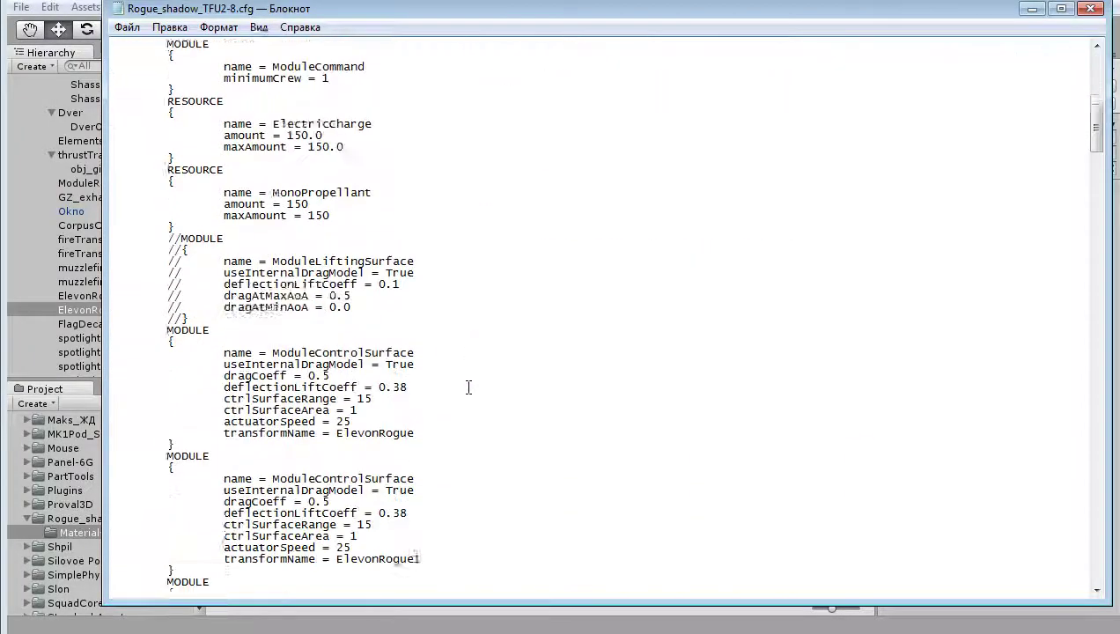
{"action": "scroll", "coordinate": [468, 387], "scroll_direction": "down", "scroll_amount": 4}
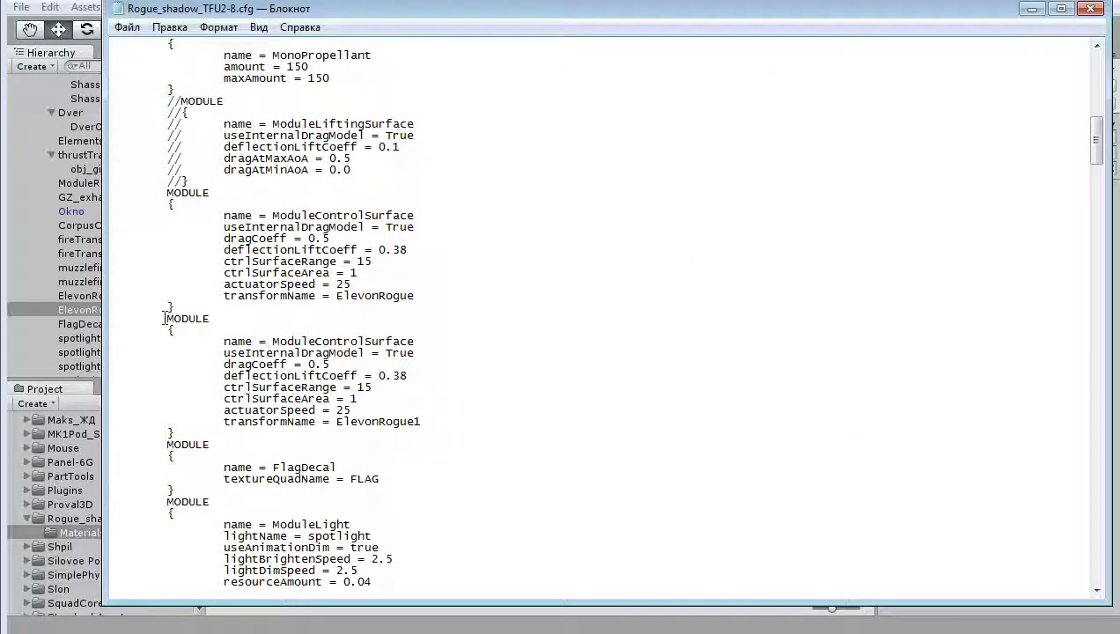
{"action": "left_click_drag", "start_coordinate": [164, 317], "coordinate": [407, 433]}
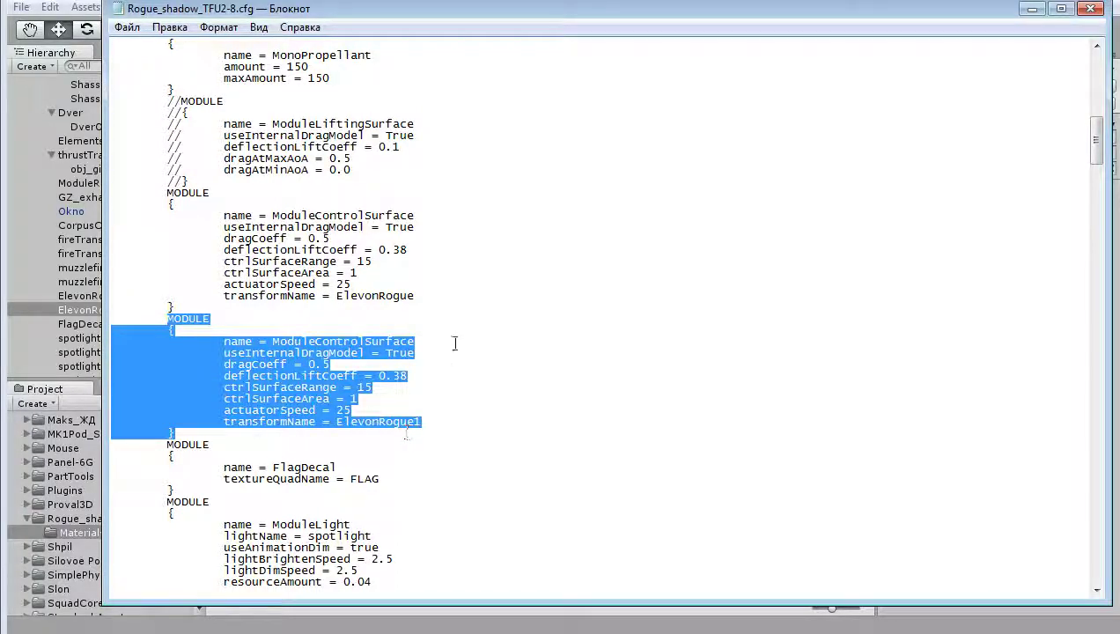
{"action": "left_click", "coordinate": [348, 261]}
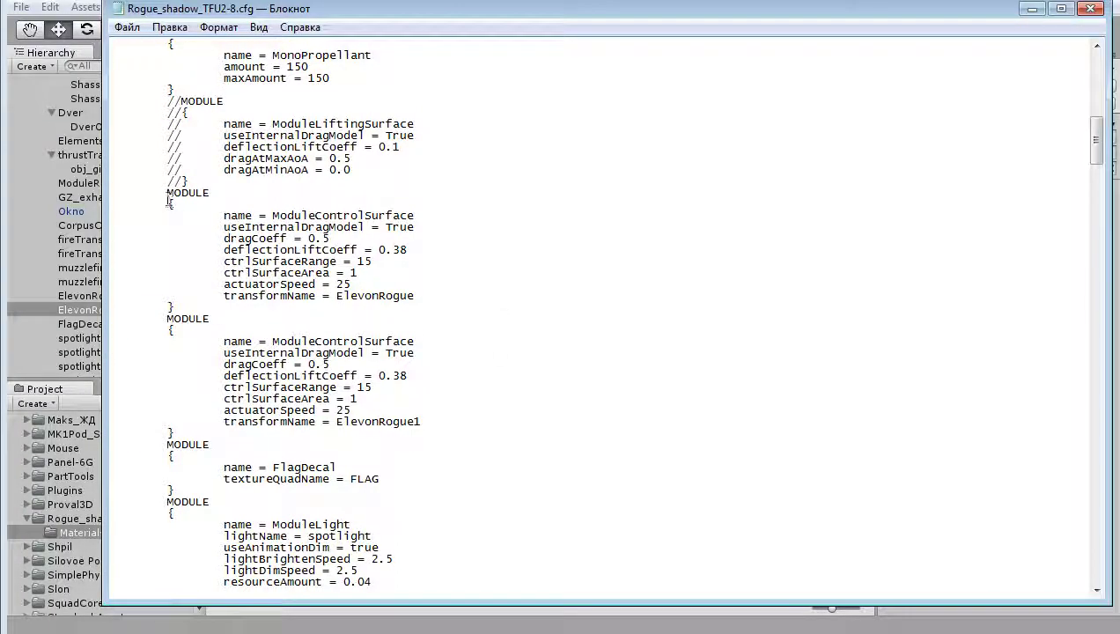
{"action": "mouse_move", "coordinate": [167, 192]}
{"action": "left_mouse_down"}
{"action": "mouse_move", "coordinate": [423, 403]}
{"action": "mouse_move", "coordinate": [428, 438]}
{"action": "left_mouse_up"}
Highlight the commented-out lifting surface module header, then return to Unity
{"action": "scroll", "coordinate": [440, 299], "scroll_direction": "up", "scroll_amount": 3}
{"action": "left_click", "coordinate": [330, 236]}
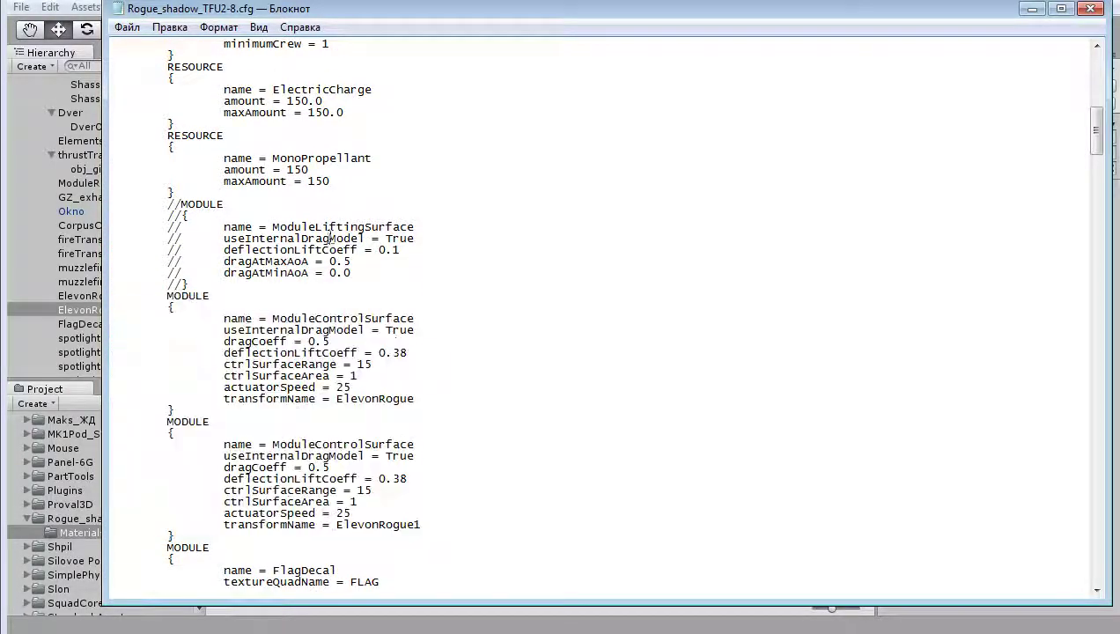
{"action": "mouse_move", "coordinate": [167, 203]}
{"action": "left_mouse_down"}
{"action": "mouse_move", "coordinate": [289, 217]}
{"action": "mouse_move", "coordinate": [428, 287]}
{"action": "left_mouse_up"}
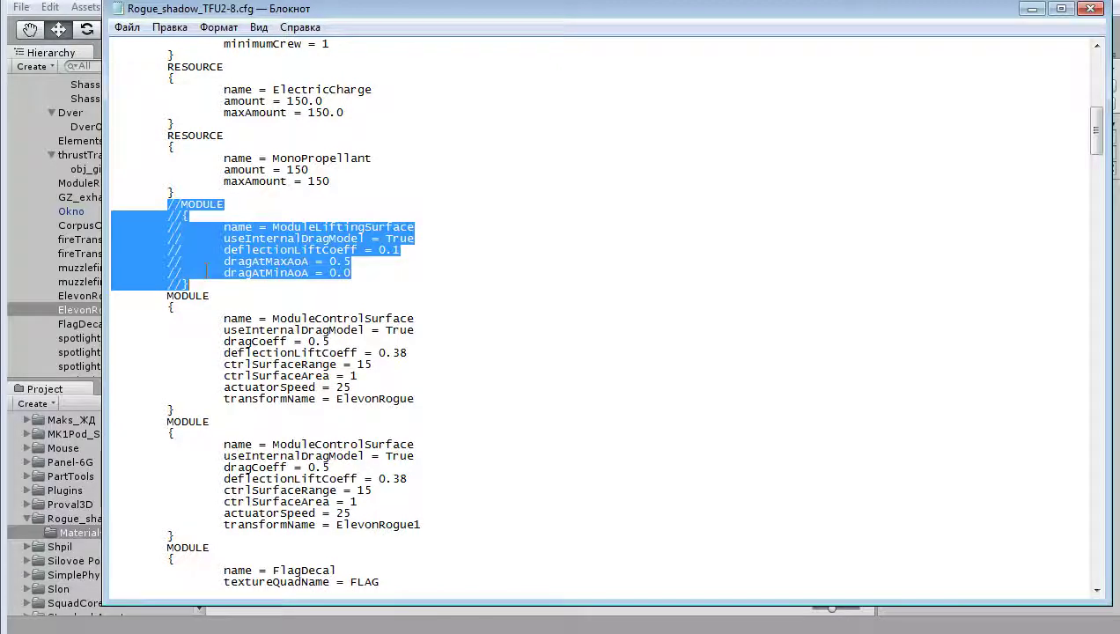
{"action": "left_click", "coordinate": [175, 228]}
{"action": "scroll", "coordinate": [385, 239], "scroll_direction": "up", "scroll_amount": 2}
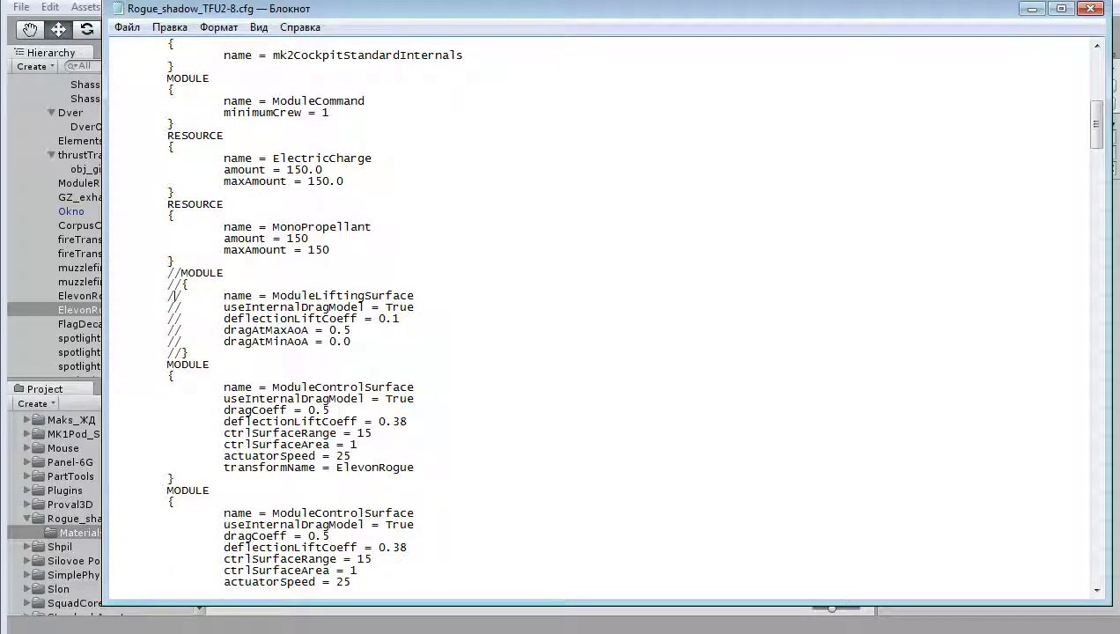
{"action": "key", "text": "alt+Tab"}
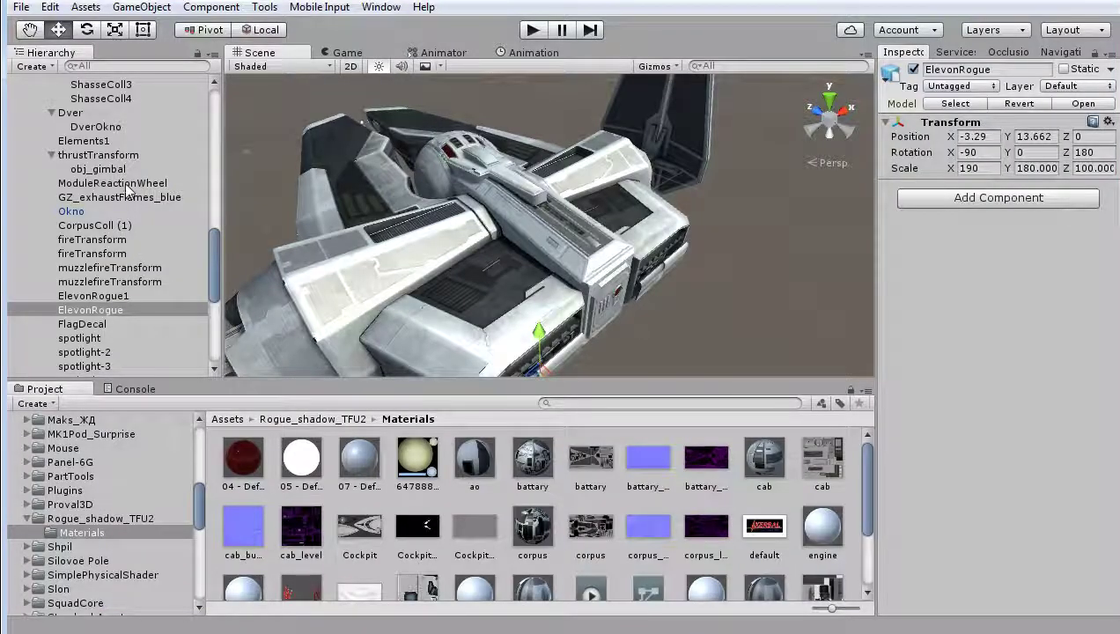
Inspect the ModuleReactionWheel and then the ModuleLiftingSurface transforms under Corpus in the Hierarchy
{"action": "left_click", "coordinate": [126, 184]}
{"action": "scroll", "coordinate": [174, 247], "scroll_direction": "up", "scroll_amount": 3}
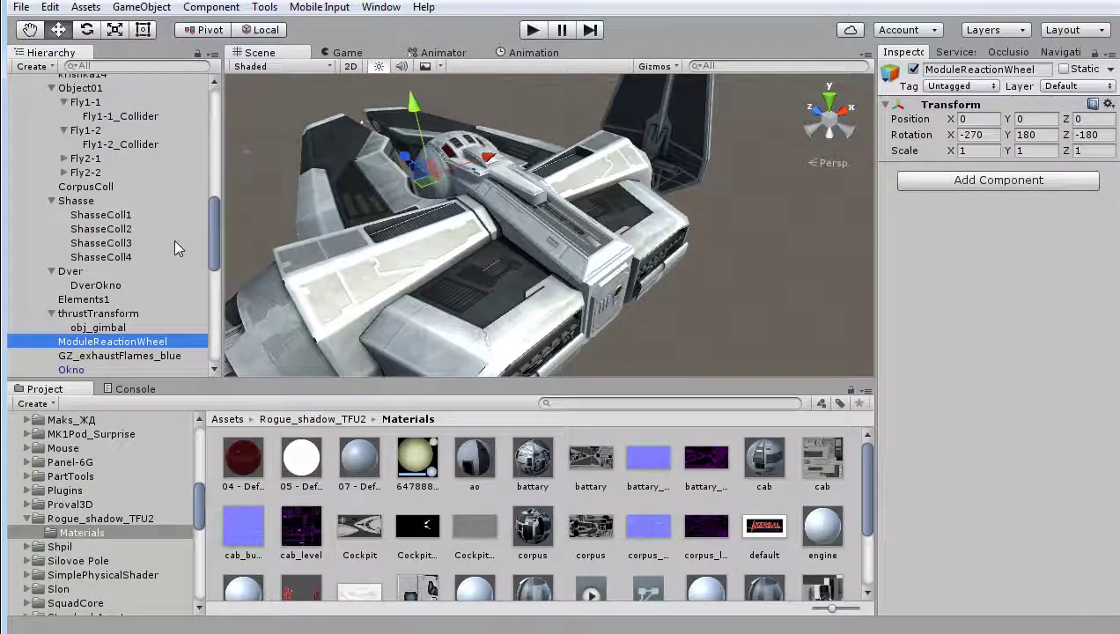
{"action": "scroll", "coordinate": [173, 238], "scroll_direction": "up", "scroll_amount": 1}
{"action": "scroll", "coordinate": [173, 238], "scroll_direction": "up", "scroll_amount": 2}
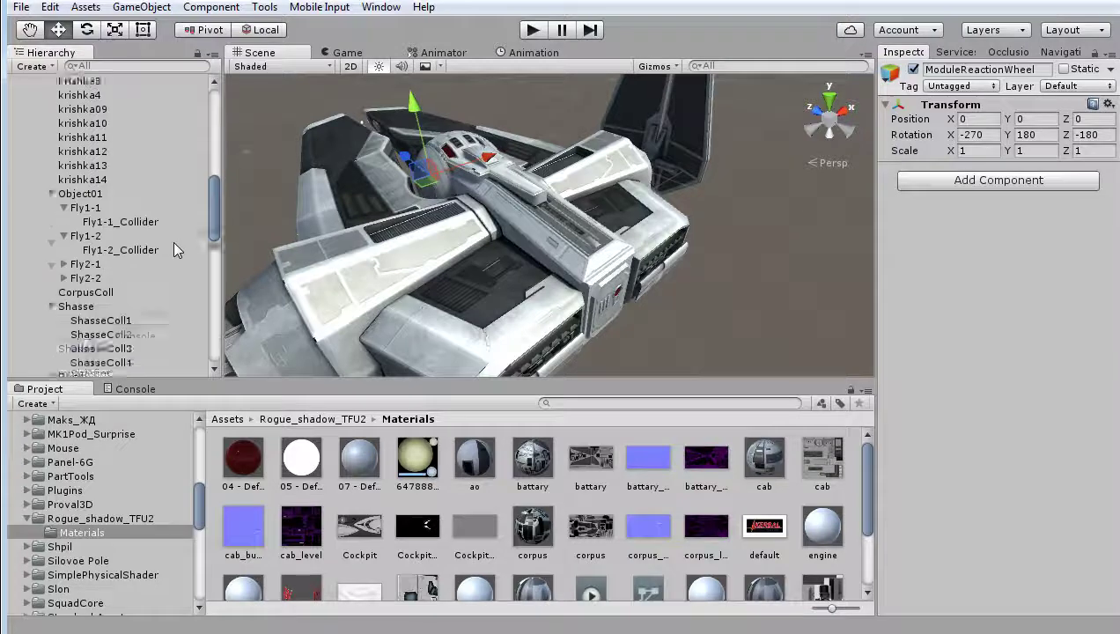
{"action": "scroll", "coordinate": [172, 240], "scroll_direction": "down", "scroll_amount": 4}
{"action": "scroll", "coordinate": [128, 294], "scroll_direction": "up", "scroll_amount": 2}
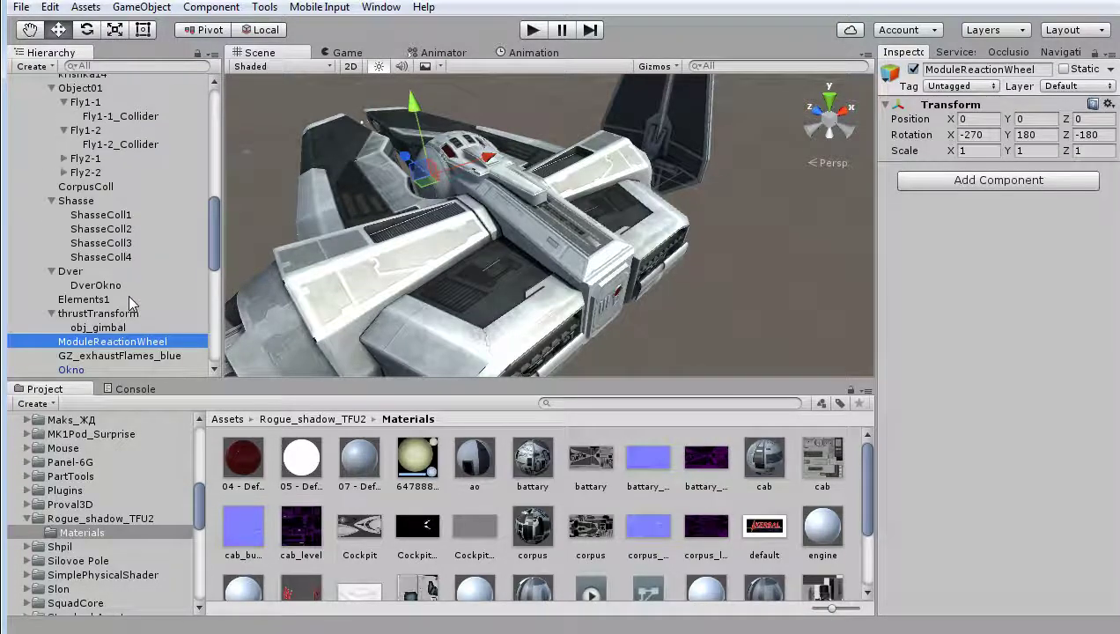
{"action": "scroll", "coordinate": [128, 294], "scroll_direction": "up", "scroll_amount": 3}
{"action": "scroll", "coordinate": [128, 295], "scroll_direction": "up", "scroll_amount": 4}
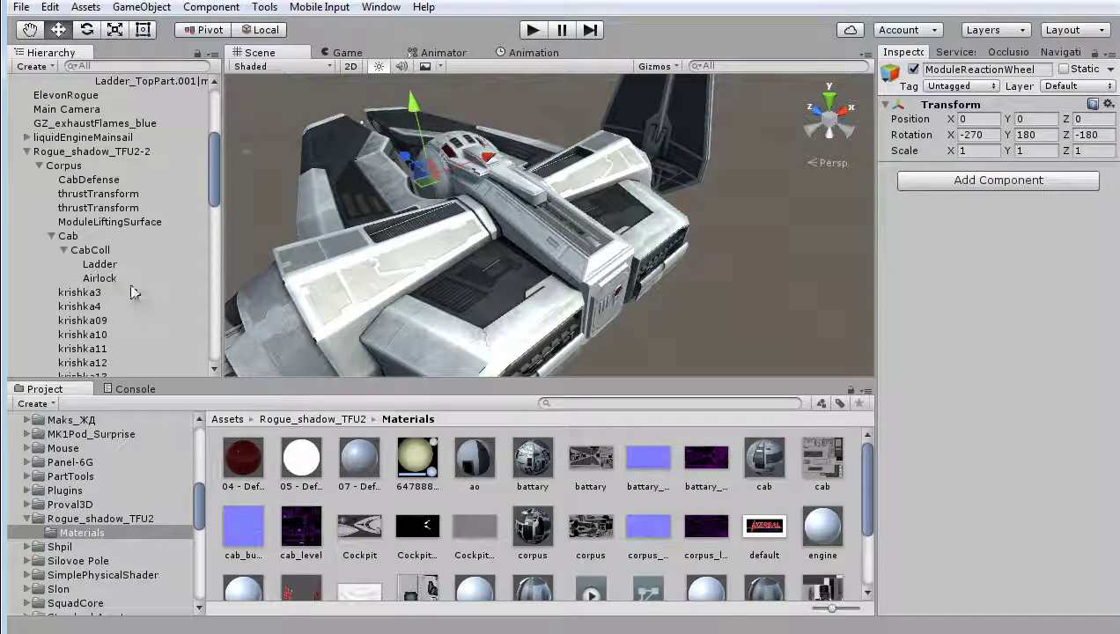
{"action": "left_click", "coordinate": [135, 220]}
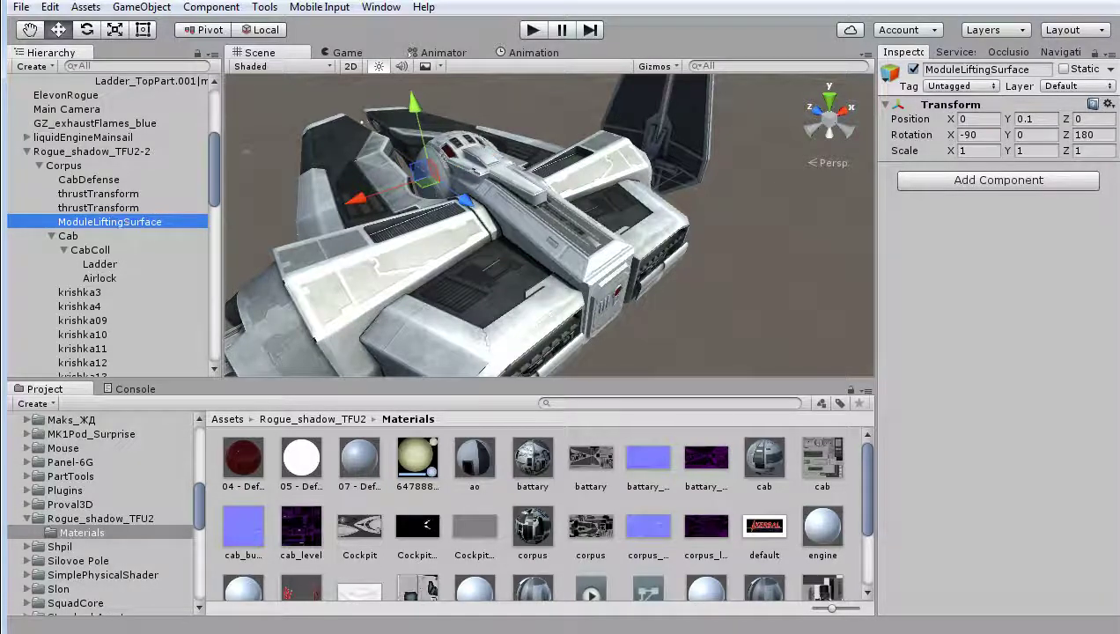
Check the commented-out ModuleLiftingSurface block in the cfg, then orbit the Scene view around the ship
{"action": "key", "text": "alt+Tab"}
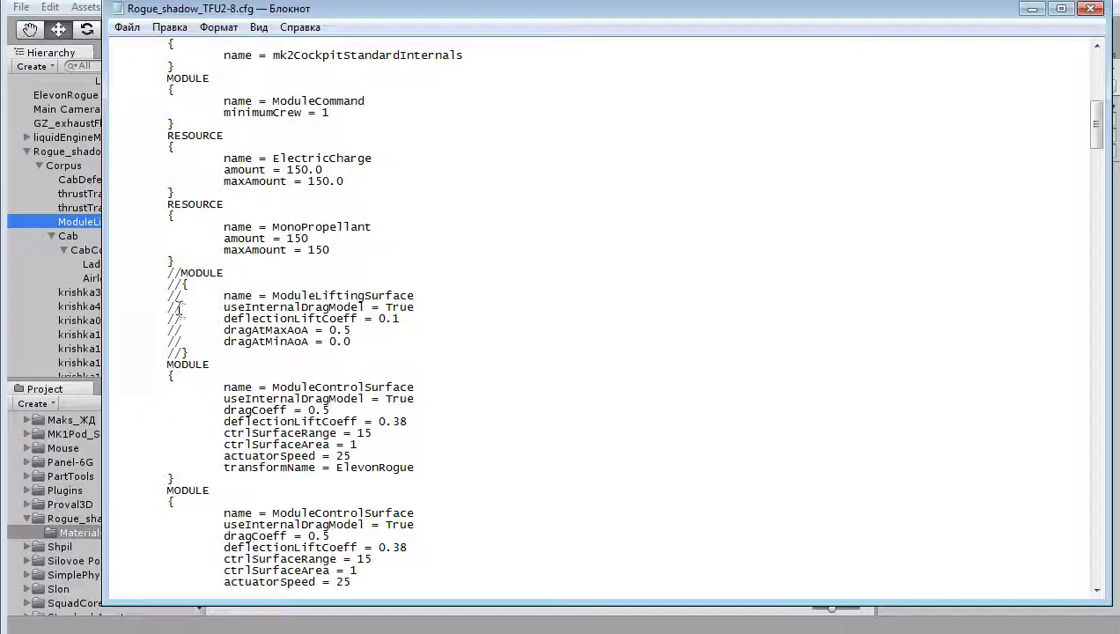
{"action": "mouse_move", "coordinate": [168, 272]}
{"action": "left_mouse_down"}
{"action": "mouse_move", "coordinate": [393, 345]}
{"action": "mouse_move", "coordinate": [396, 364]}
{"action": "left_mouse_up"}
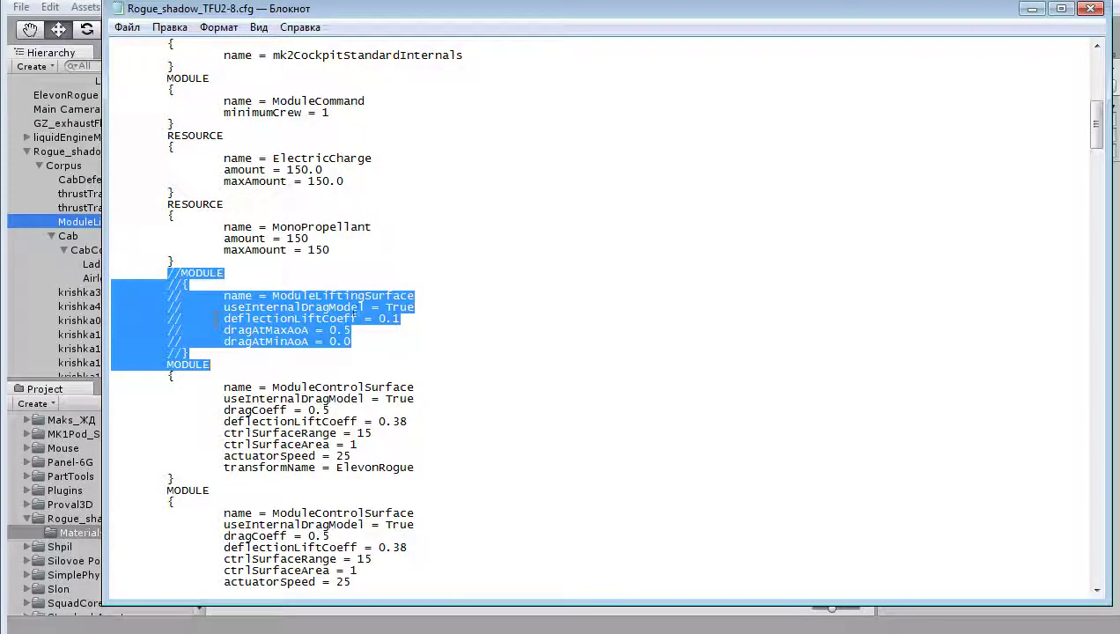
{"action": "left_click", "coordinate": [379, 296]}
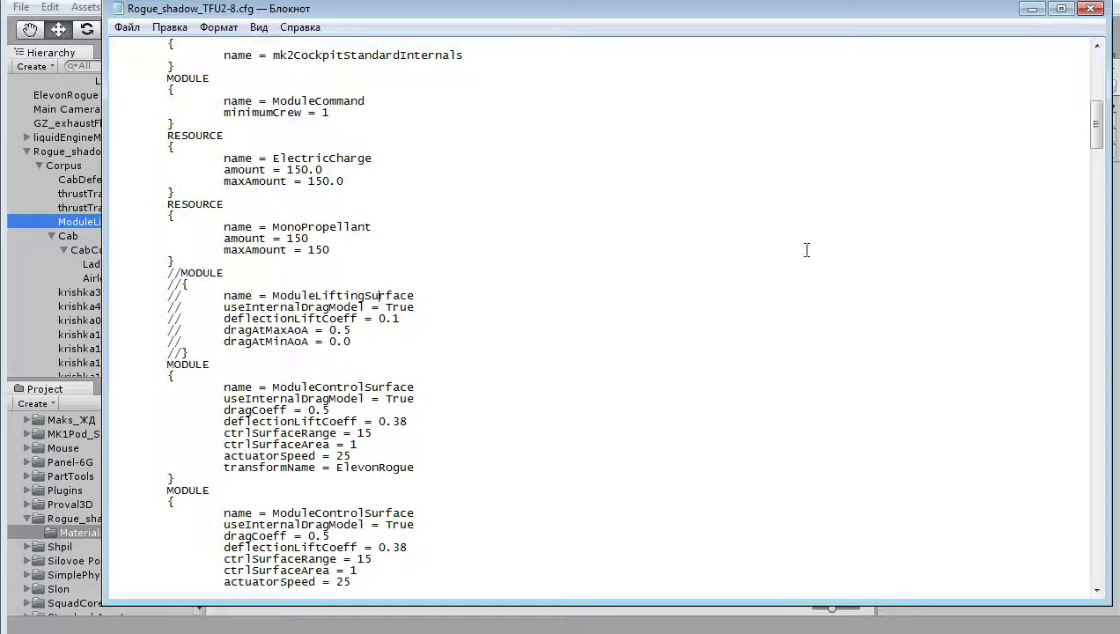
{"action": "scroll", "coordinate": [801, 249], "scroll_direction": "up", "scroll_amount": 6}
{"action": "scroll", "coordinate": [629, 222], "scroll_direction": "up", "scroll_amount": 9}
{"action": "left_click_drag", "start_coordinate": [157, 193], "coordinate": [616, 219]}
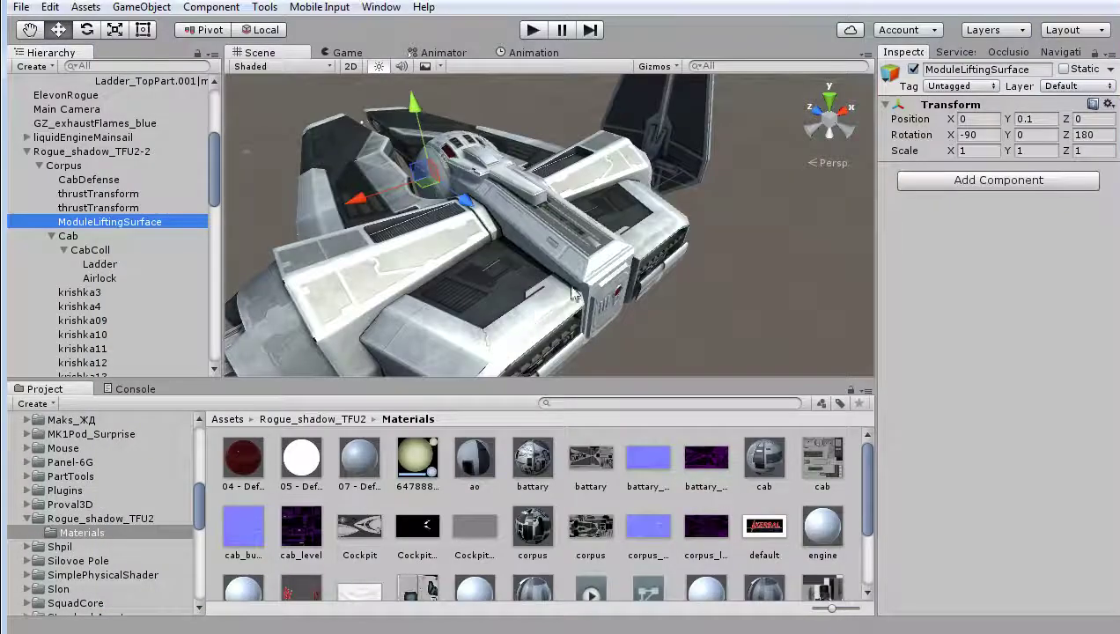
{"action": "mouse_move", "coordinate": [616, 314]}
{"action": "left_mouse_down", "text": "alt"}
{"action": "mouse_move", "coordinate": [698, 303]}
{"action": "mouse_move", "coordinate": [586, 226]}
{"action": "mouse_move", "coordinate": [620, 306]}
{"action": "mouse_move", "coordinate": [596, 225]}
{"action": "mouse_move", "coordinate": [460, 297]}
{"action": "mouse_move", "coordinate": [375, 224]}
{"action": "mouse_move", "coordinate": [727, 270]}
{"action": "mouse_move", "coordinate": [653, 201]}
{"action": "mouse_move", "coordinate": [461, 280]}
{"action": "mouse_move", "coordinate": [760, 221]}
{"action": "mouse_move", "coordinate": [703, 272]}
{"action": "mouse_move", "coordinate": [696, 300]}
{"action": "mouse_move", "coordinate": [692, 270]}
{"action": "mouse_move", "coordinate": [598, 246]}
{"action": "mouse_move", "coordinate": [749, 268]}
{"action": "mouse_move", "coordinate": [696, 269]}
{"action": "left_mouse_up", "text": "alt"}
{"action": "scroll", "coordinate": [719, 283], "scroll_direction": "down", "scroll_amount": 5}
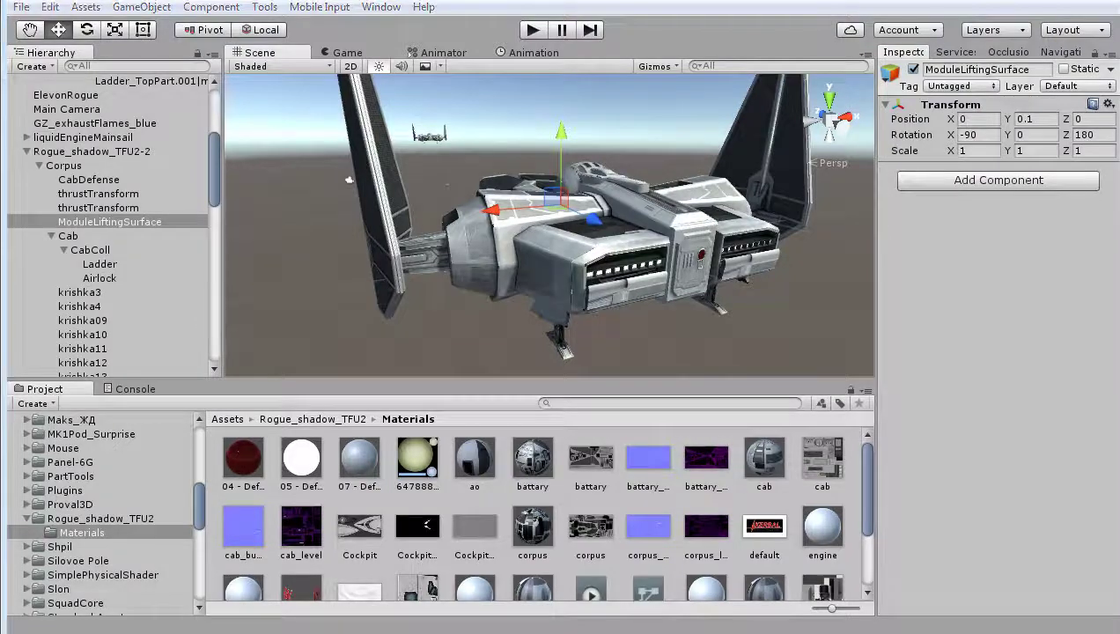
In Notepad, paste and scroll down to the EFFECTS thrustTransform and fireTransform entries
{"action": "key", "text": "alt+Tab"}
{"action": "key", "text": "ctrl+v"}
{"action": "scroll", "coordinate": [395, 443], "scroll_direction": "down", "scroll_amount": 10}
{"action": "scroll", "coordinate": [394, 443], "scroll_direction": "down", "scroll_amount": 14}
{"action": "scroll", "coordinate": [414, 449], "scroll_direction": "down", "scroll_amount": 8}
{"action": "scroll", "coordinate": [444, 457], "scroll_direction": "down", "scroll_amount": 8}
{"action": "scroll", "coordinate": [449, 449], "scroll_direction": "down", "scroll_amount": 8}
{"action": "scroll", "coordinate": [449, 450], "scroll_direction": "down", "scroll_amount": 5}
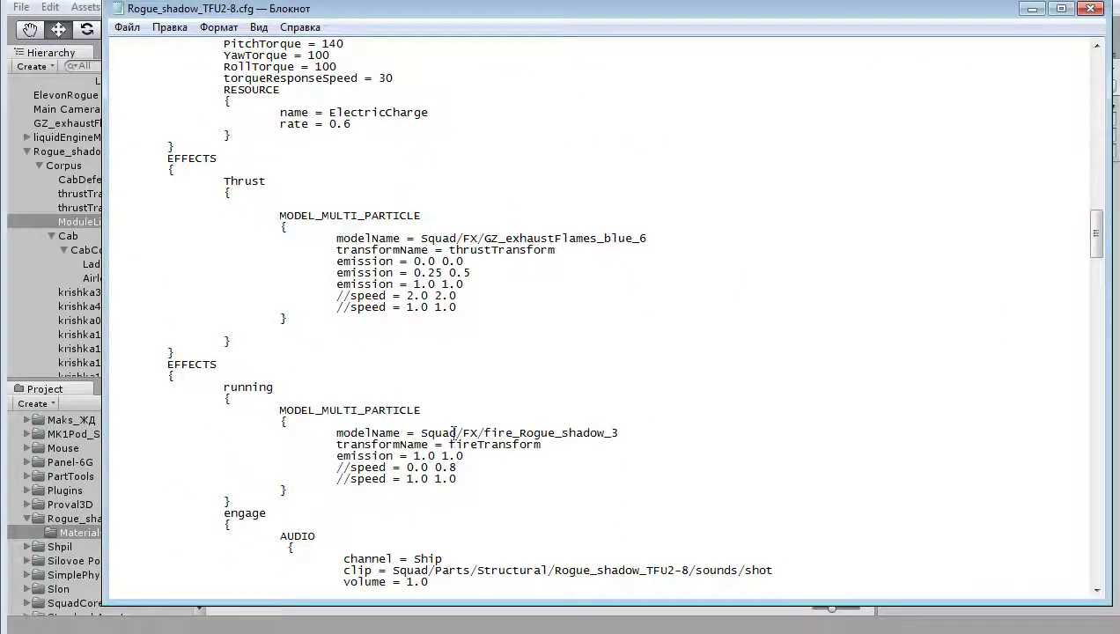
Scroll to and highlight the liquid-fuel ModuleEnginesFX block with maxThrust 1300
{"action": "scroll", "coordinate": [463, 330], "scroll_direction": "down", "scroll_amount": 8}
{"action": "scroll", "coordinate": [470, 353], "scroll_direction": "down", "scroll_amount": 7}
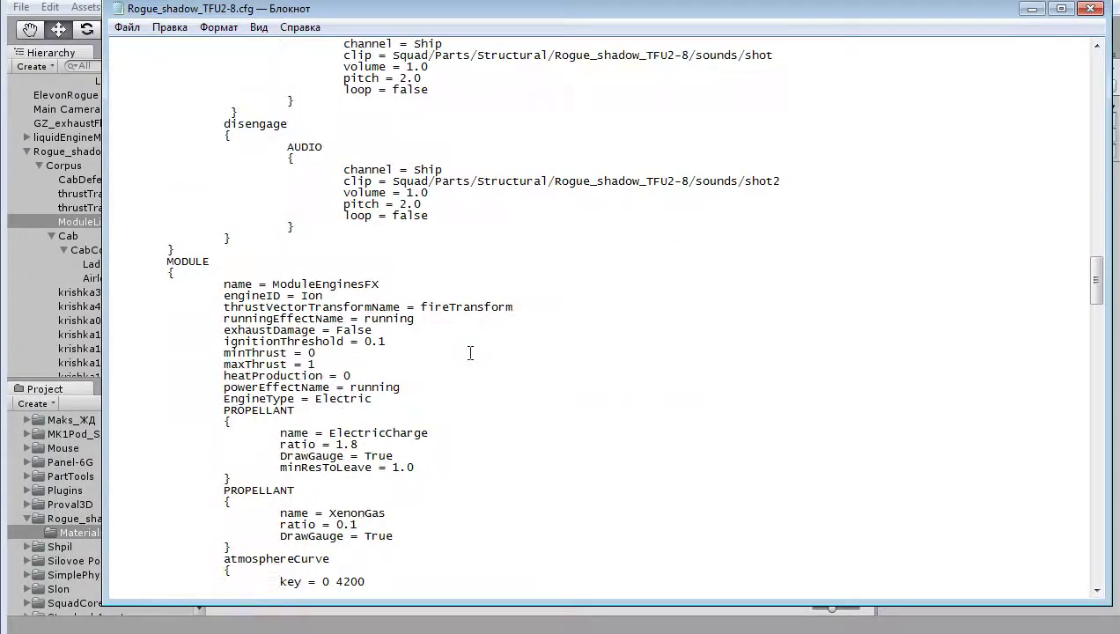
{"action": "scroll", "coordinate": [471, 353], "scroll_direction": "down", "scroll_amount": 5}
{"action": "scroll", "coordinate": [476, 344], "scroll_direction": "down", "scroll_amount": 7}
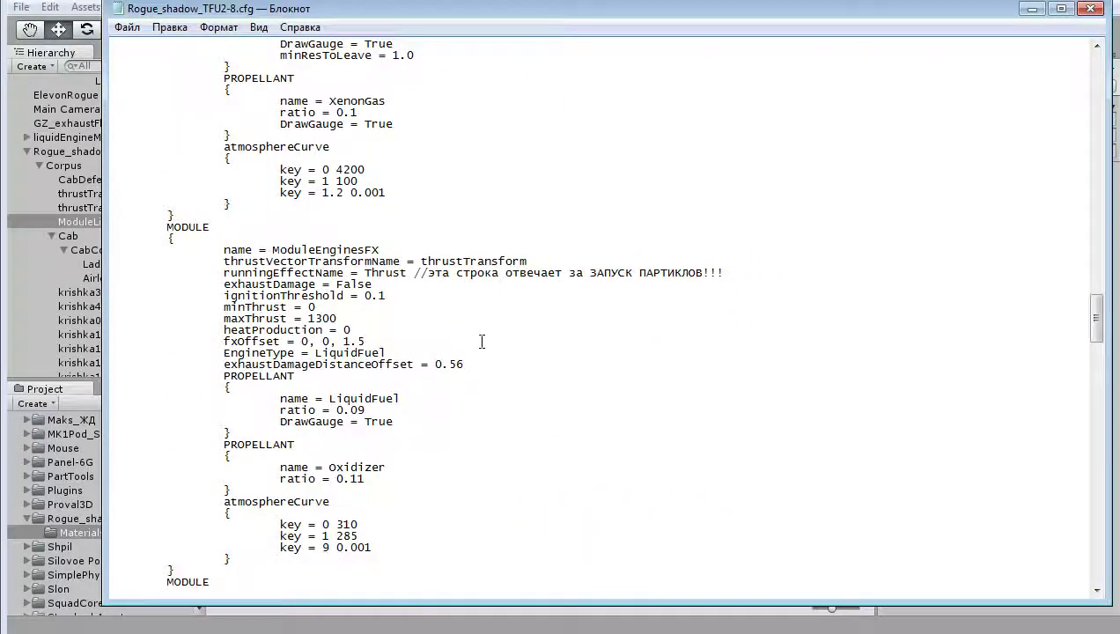
{"action": "scroll", "coordinate": [480, 332], "scroll_direction": "down", "scroll_amount": 2}
{"action": "mouse_move", "coordinate": [165, 160]}
{"action": "left_mouse_down"}
{"action": "mouse_move", "coordinate": [441, 450]}
{"action": "mouse_move", "coordinate": [441, 499]}
{"action": "left_mouse_up"}
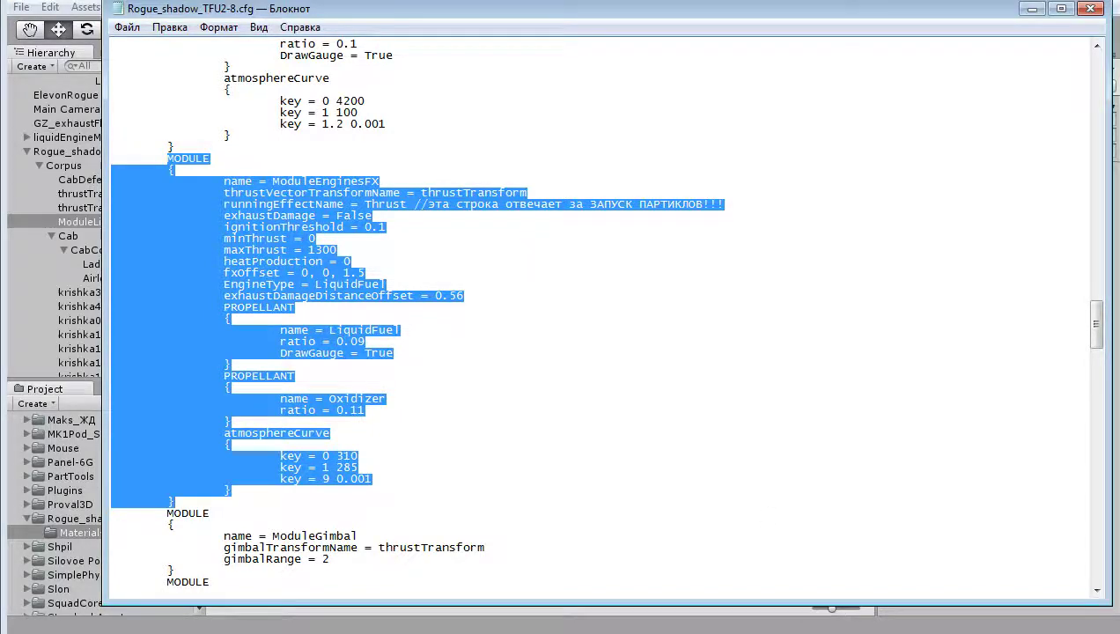
{"action": "key", "text": "super+d"}
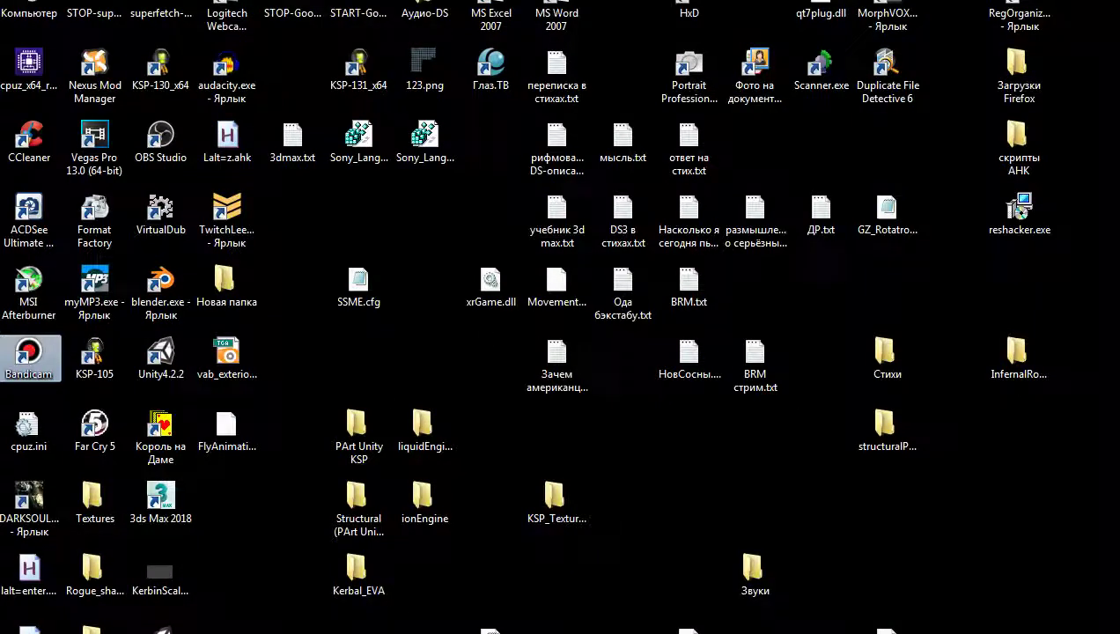
{"action": "key", "text": "super+d"}
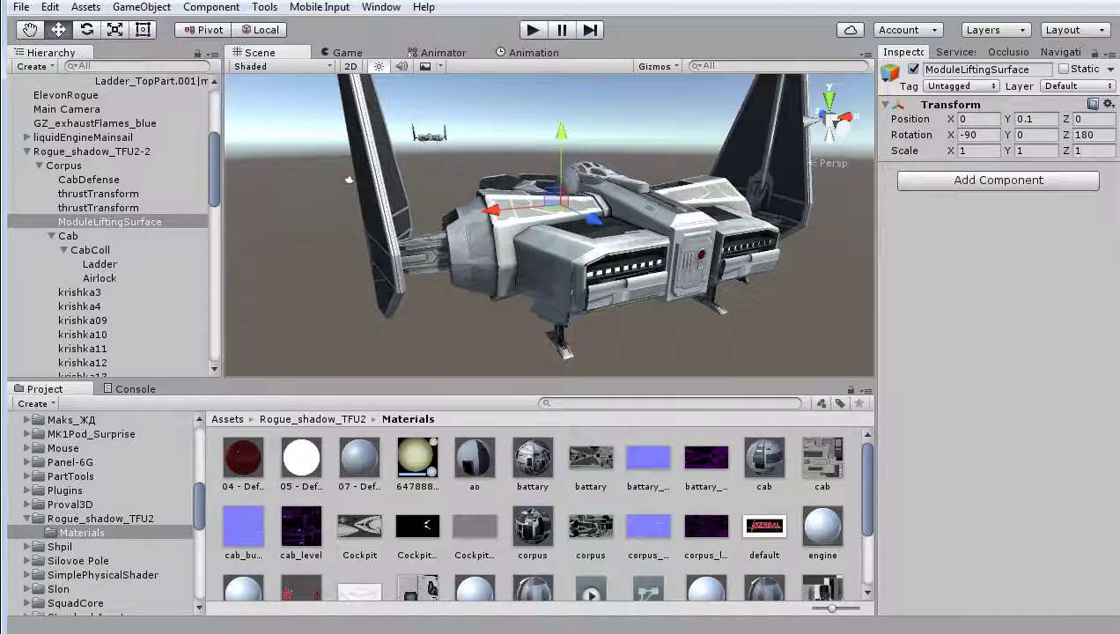
{"action": "scroll", "coordinate": [472, 258], "scroll_direction": "up", "scroll_amount": 3}
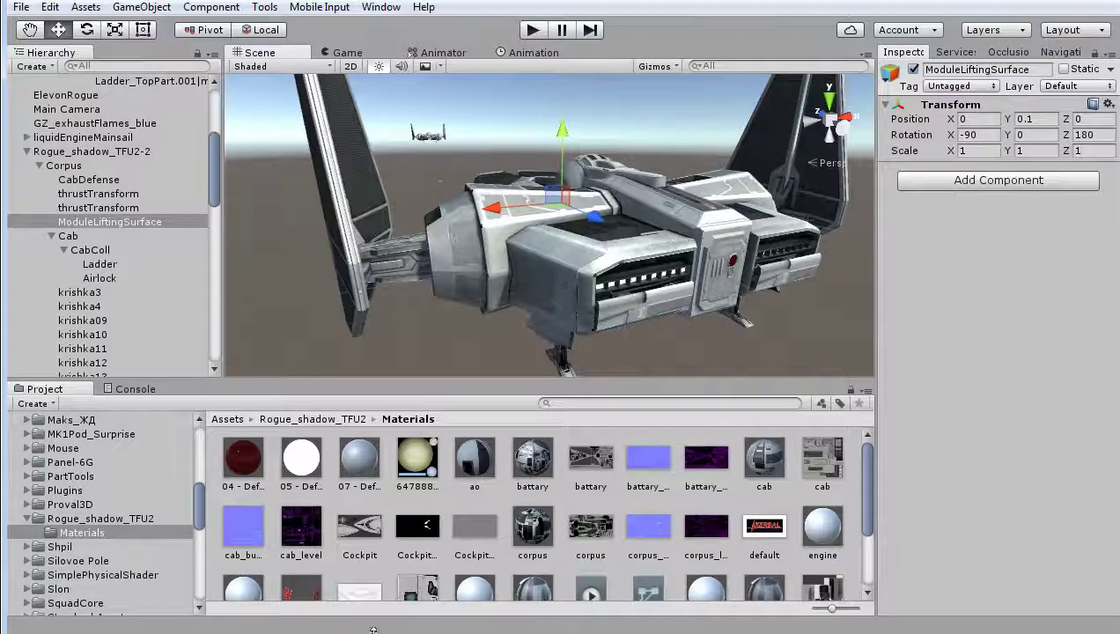
Highlight the LiquidFuel (ratio 0.09) and Oxidizer (ratio 0.11) propellant entries, then go back to Unity
{"action": "key", "text": "alt+Tab"}
{"action": "scroll", "coordinate": [373, 463], "scroll_direction": "down", "scroll_amount": 5}
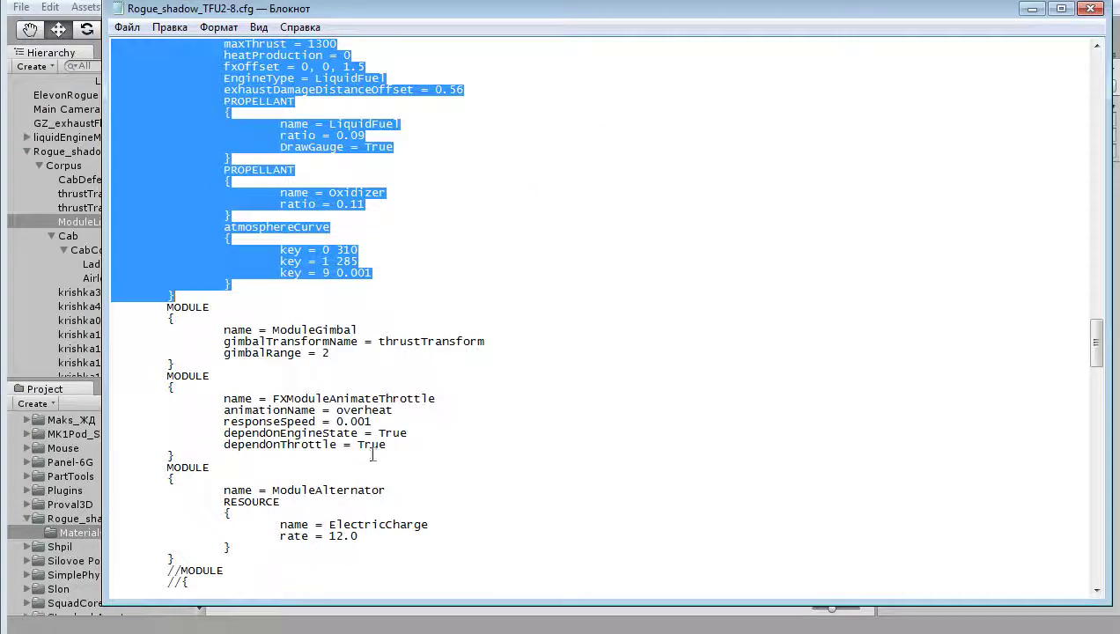
{"action": "left_click", "coordinate": [397, 326]}
{"action": "scroll", "coordinate": [342, 375], "scroll_direction": "up", "scroll_amount": 4}
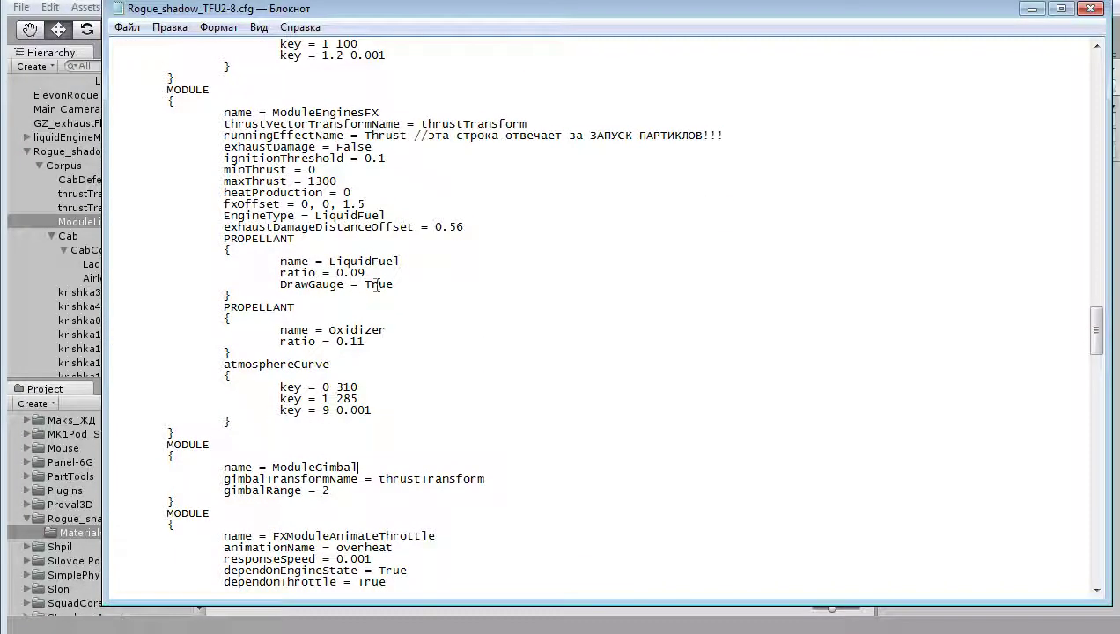
{"action": "mouse_move", "coordinate": [224, 250]}
{"action": "left_mouse_down"}
{"action": "mouse_move", "coordinate": [400, 375]}
{"action": "mouse_move", "coordinate": [393, 340]}
{"action": "left_mouse_up"}
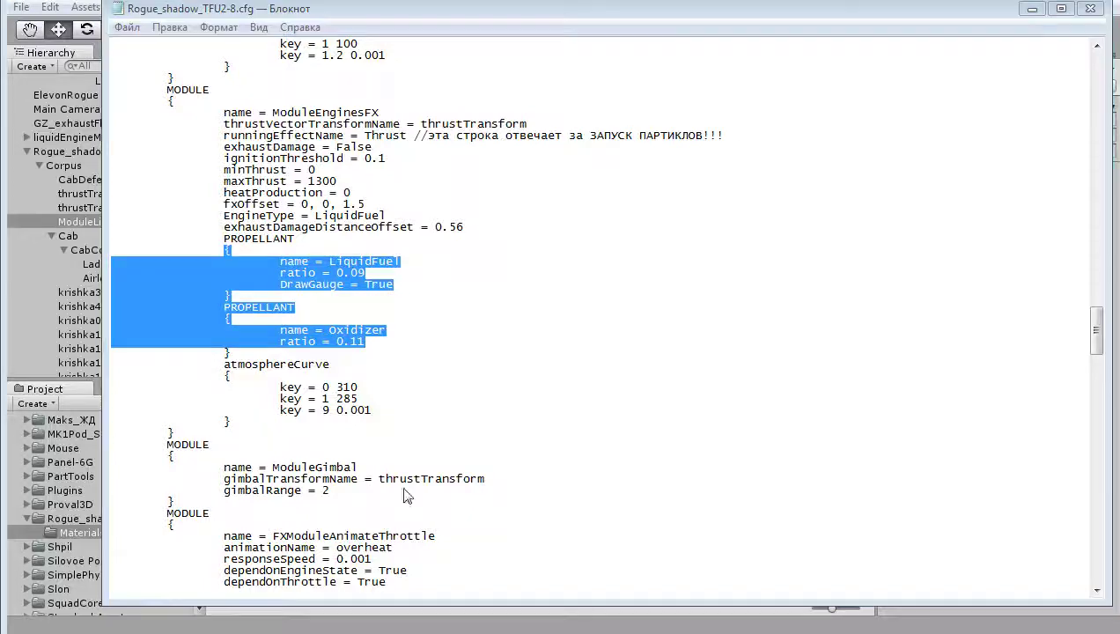
{"action": "key", "text": "alt+Tab"}
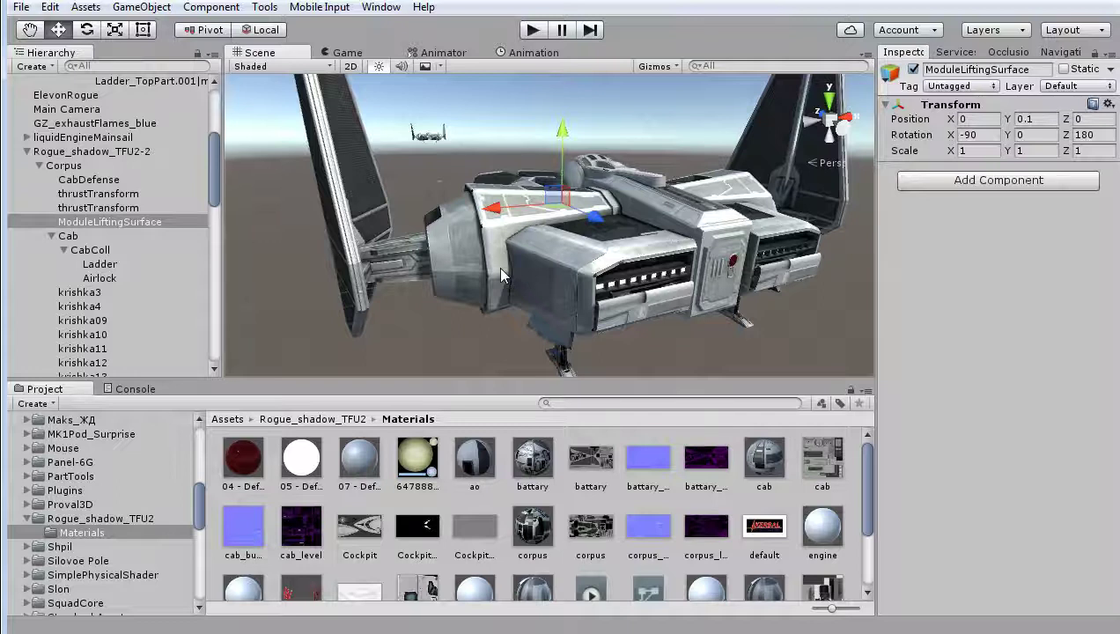
{"action": "mouse_move", "coordinate": [501, 268]}
{"action": "left_mouse_down", "text": "alt"}
{"action": "mouse_move", "coordinate": [740, 280]}
{"action": "mouse_move", "coordinate": [775, 272]}
{"action": "mouse_move", "coordinate": [612, 280]}
{"action": "mouse_move", "coordinate": [620, 230]}
{"action": "mouse_move", "coordinate": [564, 286]}
{"action": "mouse_move", "coordinate": [425, 246]}
{"action": "mouse_move", "coordinate": [533, 264]}
{"action": "left_mouse_up", "text": "alt"}
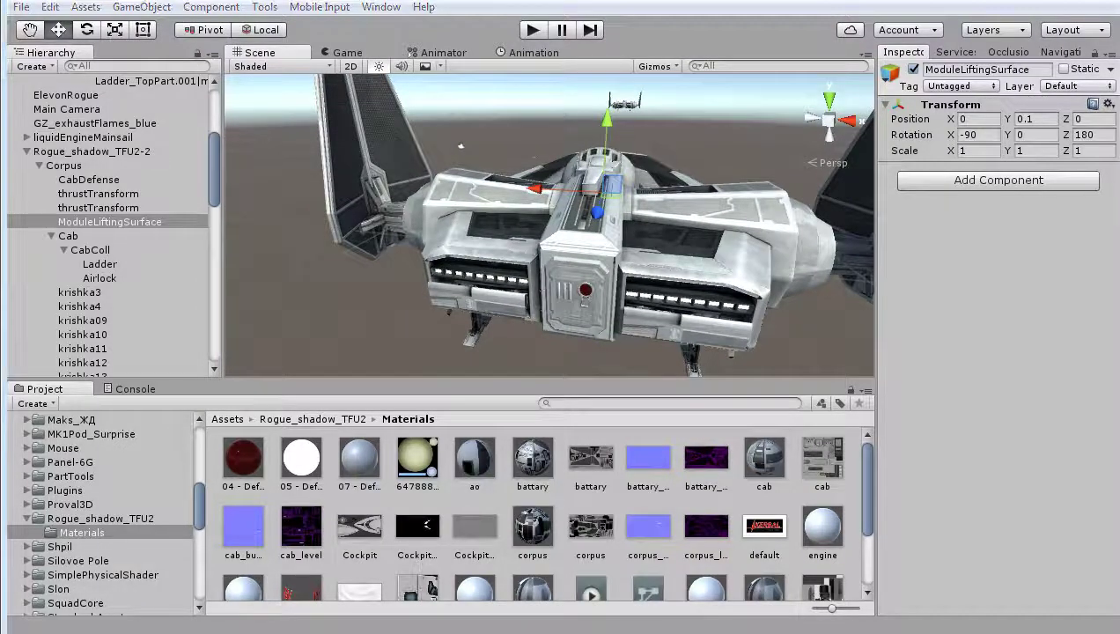
{"action": "key", "text": "alt+Tab"}
{"action": "scroll", "coordinate": [480, 352], "scroll_direction": "down", "scroll_amount": 1}
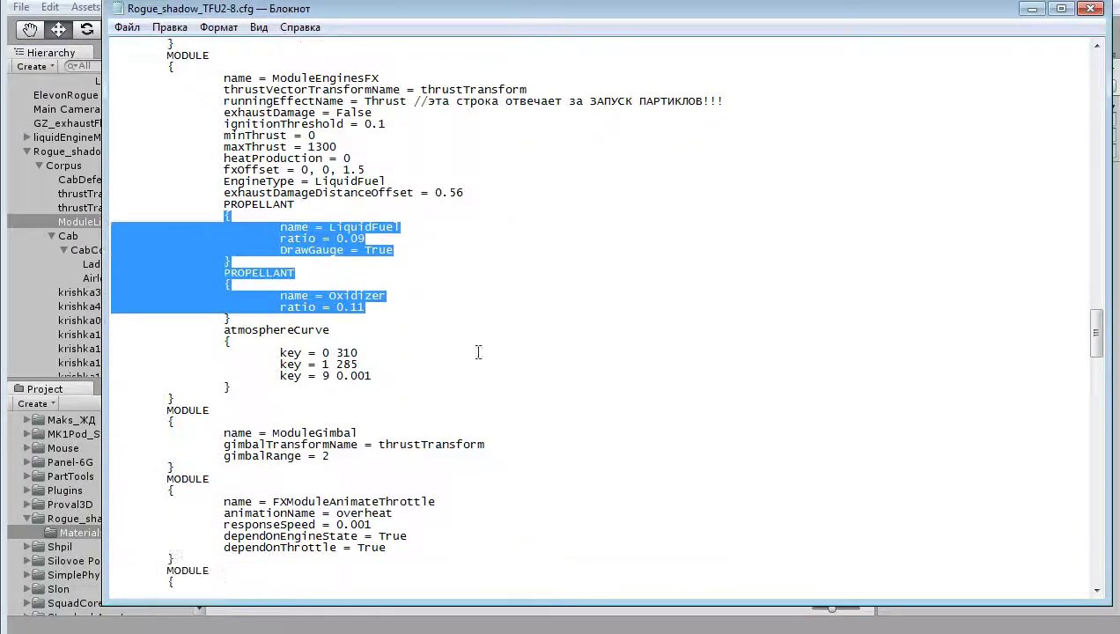
{"action": "left_click", "coordinate": [370, 225]}
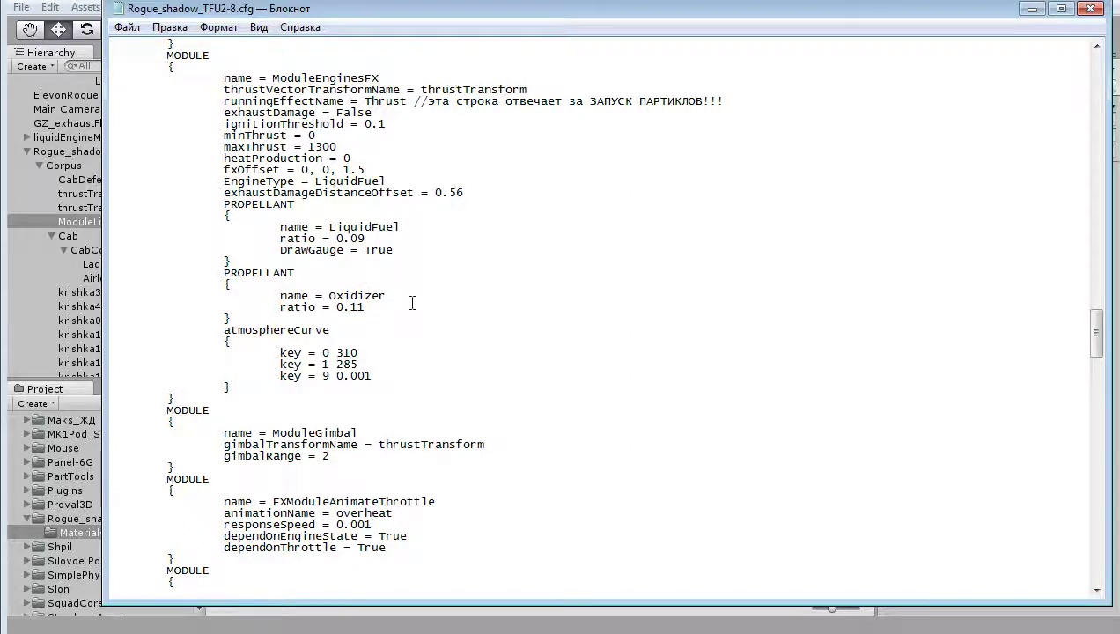
{"action": "scroll", "coordinate": [410, 299], "scroll_direction": "up", "scroll_amount": 6}
{"action": "scroll", "coordinate": [201, 277], "scroll_direction": "down", "scroll_amount": 2}
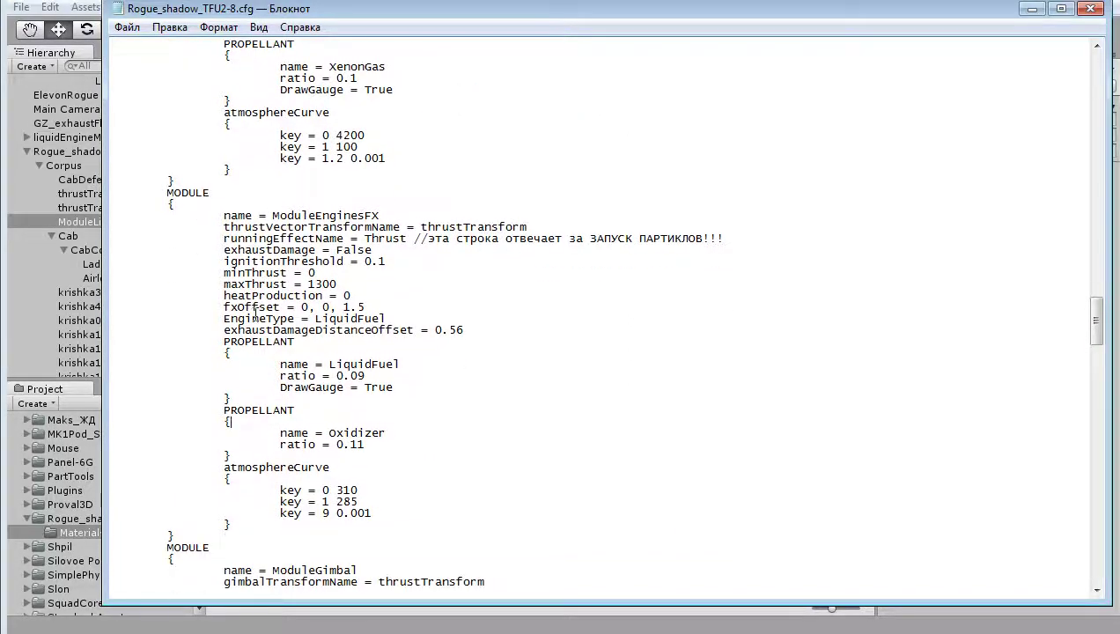
{"action": "mouse_move", "coordinate": [164, 191]}
{"action": "left_mouse_down"}
{"action": "mouse_move", "coordinate": [422, 513]}
{"action": "mouse_move", "coordinate": [420, 533]}
{"action": "left_mouse_up"}
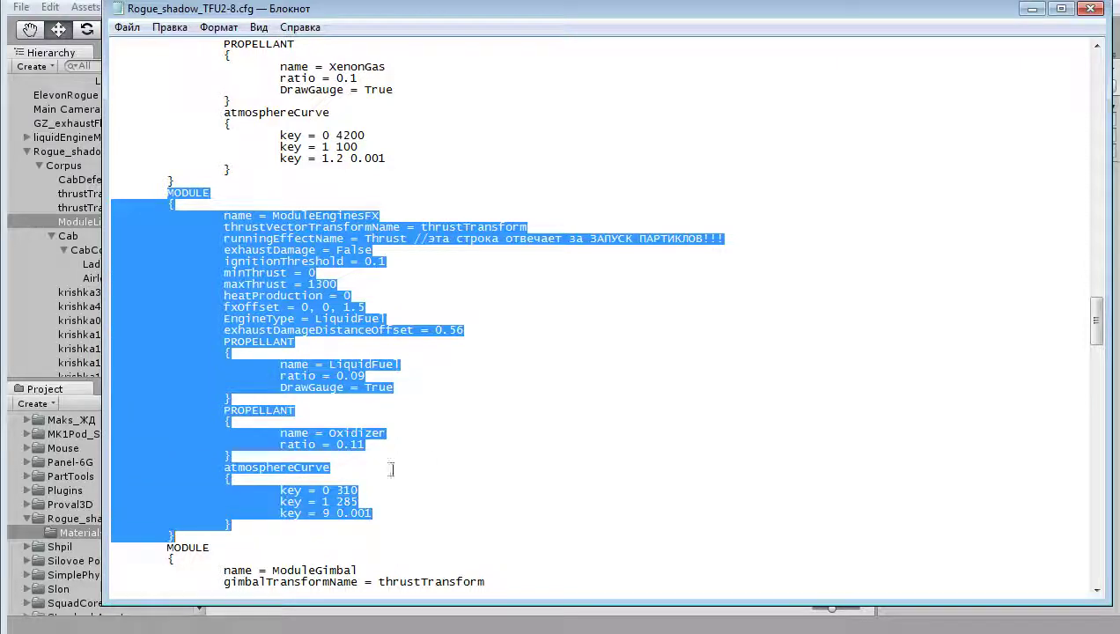
{"action": "left_click", "coordinate": [373, 364]}
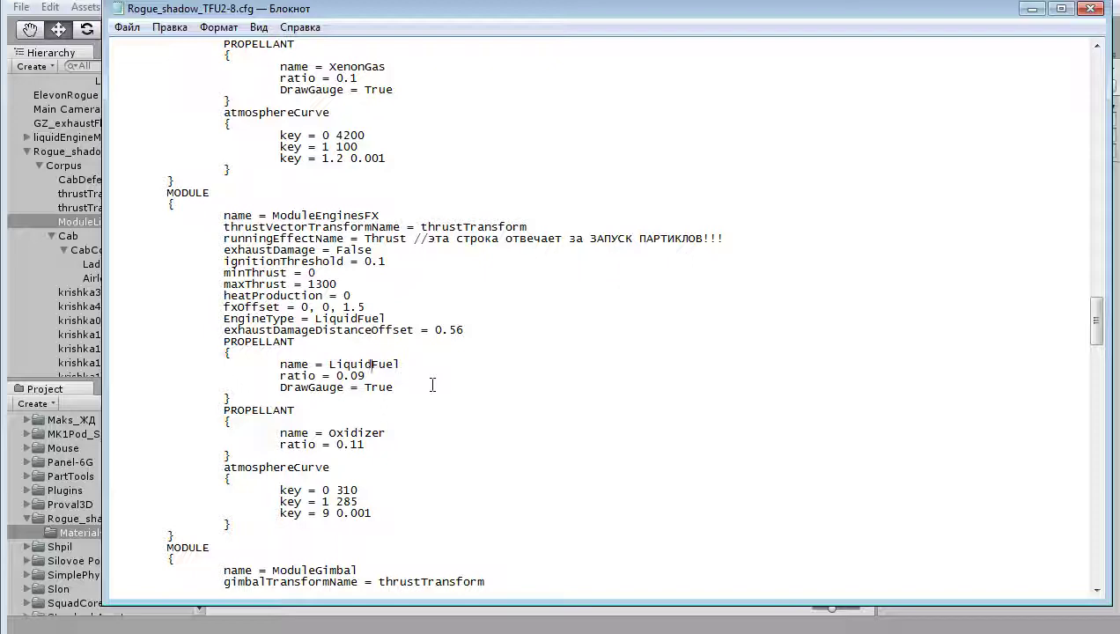
{"action": "scroll", "coordinate": [432, 385], "scroll_direction": "up", "scroll_amount": 5}
{"action": "scroll", "coordinate": [433, 385], "scroll_direction": "up", "scroll_amount": 5}
{"action": "scroll", "coordinate": [432, 384], "scroll_direction": "up", "scroll_amount": 4}
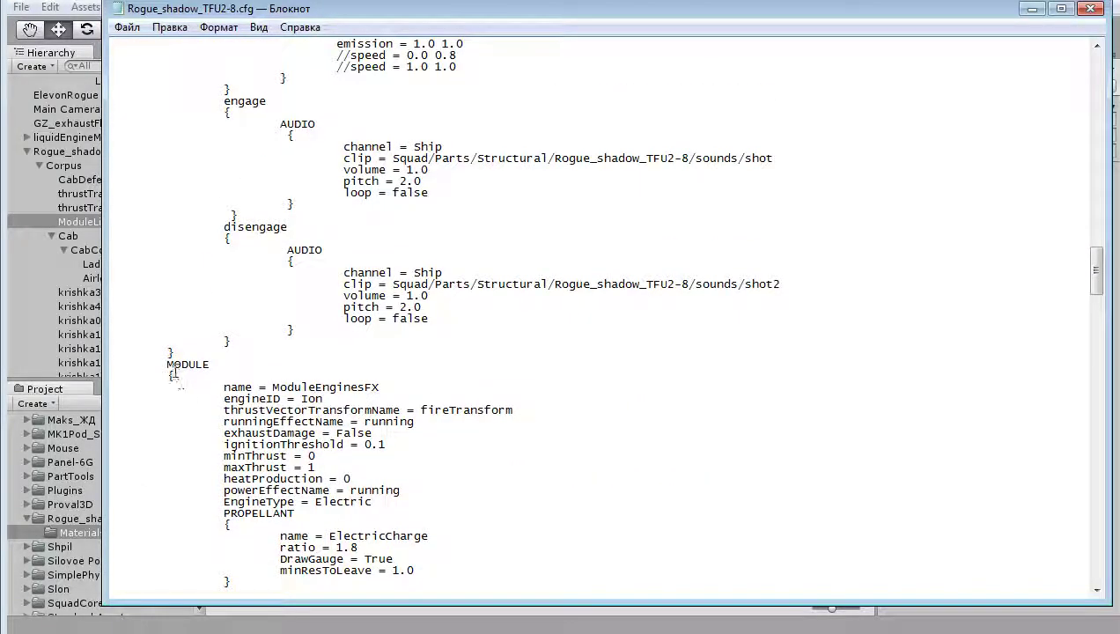
{"action": "left_click_drag", "start_coordinate": [167, 363], "coordinate": [509, 423]}
{"action": "scroll", "coordinate": [538, 444], "scroll_direction": "down", "scroll_amount": 7}
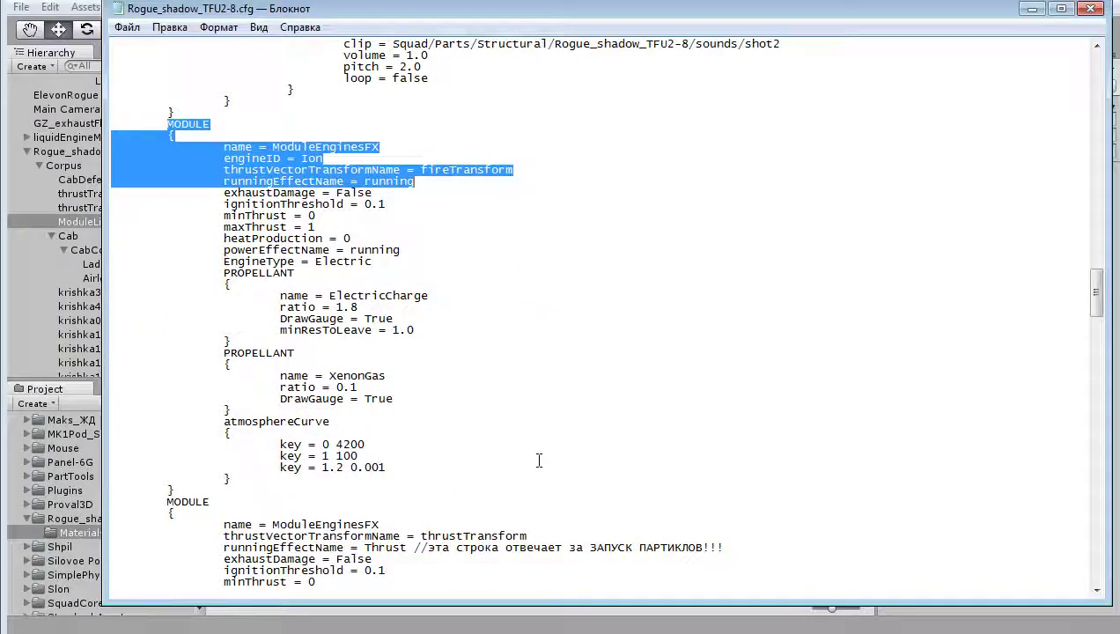
{"action": "left_click_drag", "start_coordinate": [329, 375], "coordinate": [401, 379]}
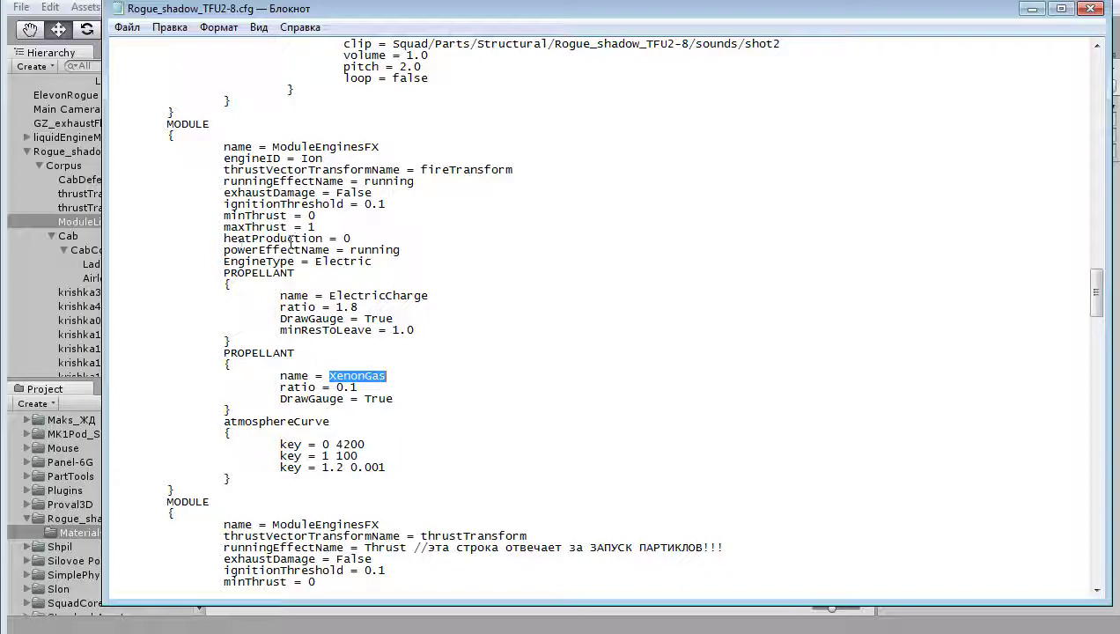
{"action": "left_click_drag", "start_coordinate": [223, 229], "coordinate": [326, 226]}
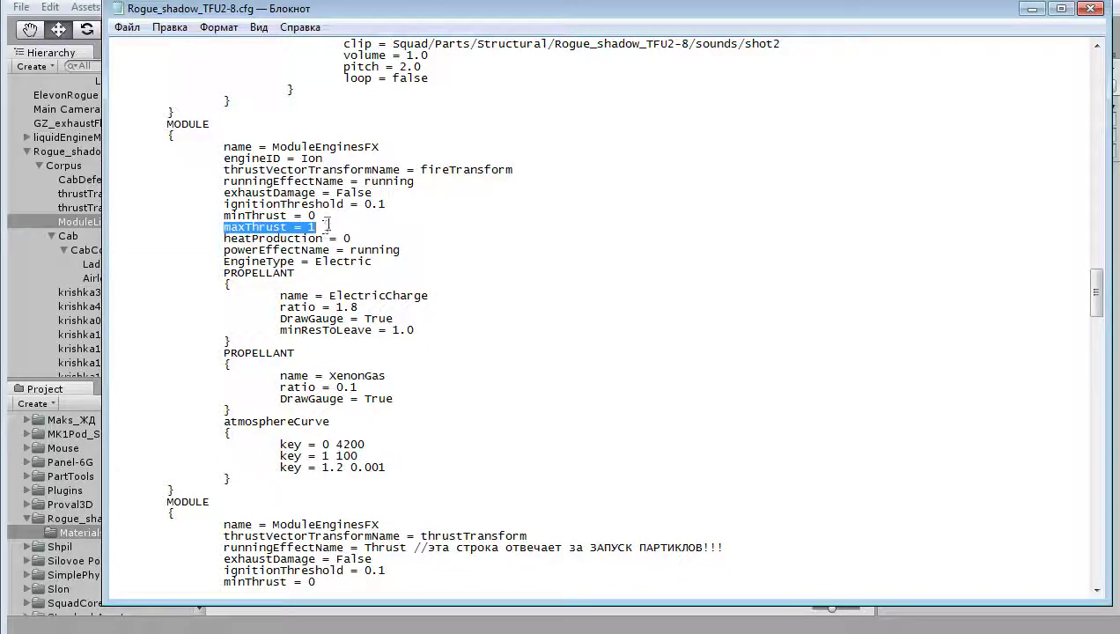
{"action": "scroll", "coordinate": [468, 487], "scroll_direction": "down", "scroll_amount": 10}
{"action": "scroll", "coordinate": [467, 487], "scroll_direction": "down", "scroll_amount": 9}
{"action": "scroll", "coordinate": [445, 485], "scroll_direction": "down", "scroll_amount": 4}
{"action": "scroll", "coordinate": [445, 485], "scroll_direction": "down", "scroll_amount": 6}
{"action": "scroll", "coordinate": [440, 493], "scroll_direction": "down", "scroll_amount": 8}
{"action": "scroll", "coordinate": [438, 495], "scroll_direction": "up", "scroll_amount": 7}
{"action": "scroll", "coordinate": [435, 493], "scroll_direction": "up", "scroll_amount": 6}
{"action": "scroll", "coordinate": [434, 493], "scroll_direction": "up", "scroll_amount": 9}
{"action": "scroll", "coordinate": [435, 493], "scroll_direction": "up", "scroll_amount": 6}
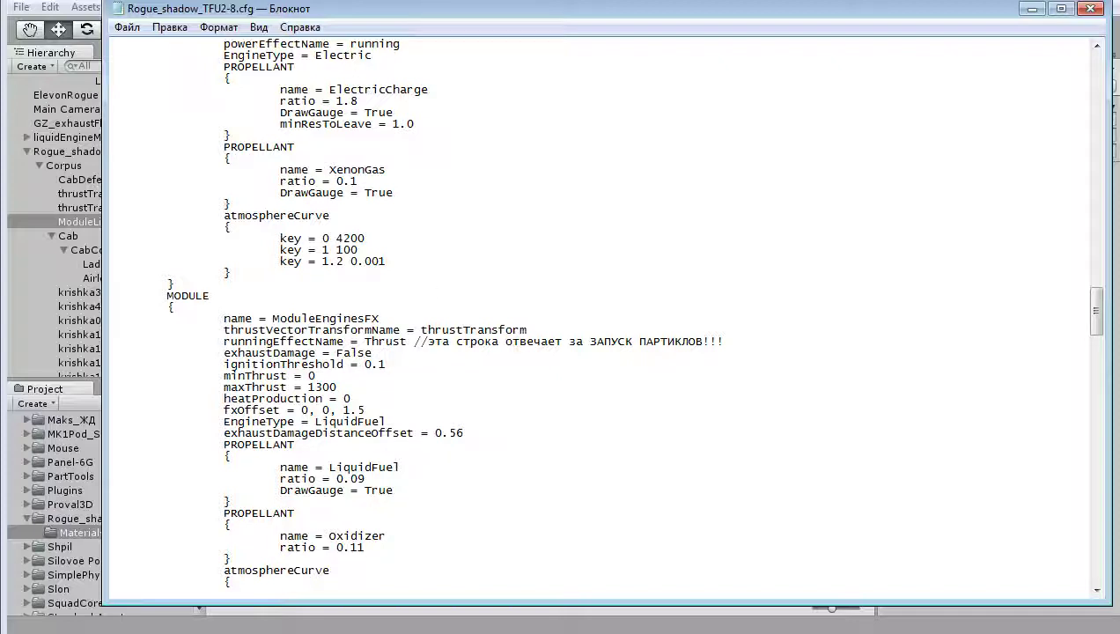
{"action": "scroll", "coordinate": [607, 317], "scroll_direction": "up", "scroll_amount": 1}
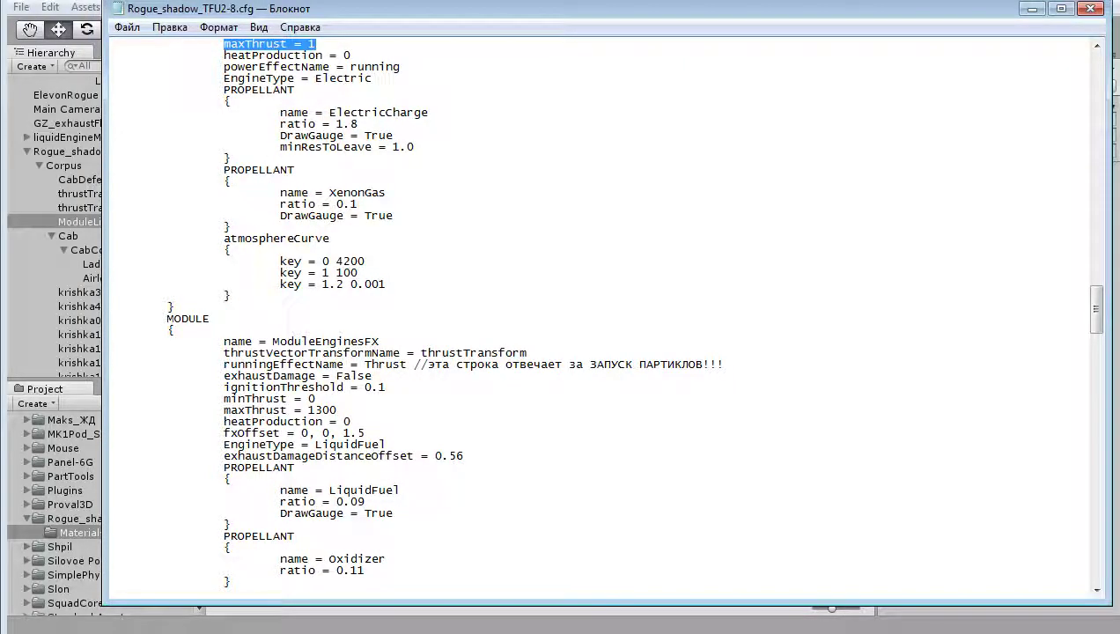
{"action": "key", "text": "alt+Tab"}
{"action": "scroll", "coordinate": [464, 276], "scroll_direction": "up", "scroll_amount": 2}
{"action": "scroll", "coordinate": [463, 275], "scroll_direction": "down", "scroll_amount": 3}
{"action": "key", "text": "alt+Tab"}
{"action": "scroll", "coordinate": [454, 125], "scroll_direction": "down", "scroll_amount": 3}
{"action": "scroll", "coordinate": [457, 130], "scroll_direction": "up", "scroll_amount": 5}
{"action": "scroll", "coordinate": [456, 168], "scroll_direction": "up", "scroll_amount": 8}
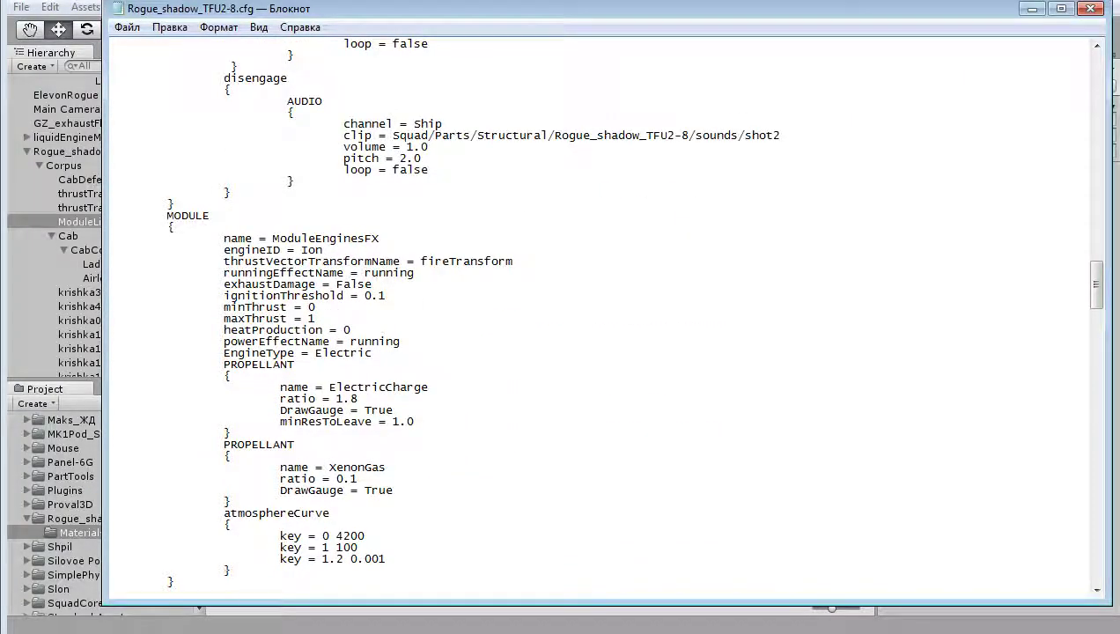
{"action": "key", "text": "alt+Tab"}
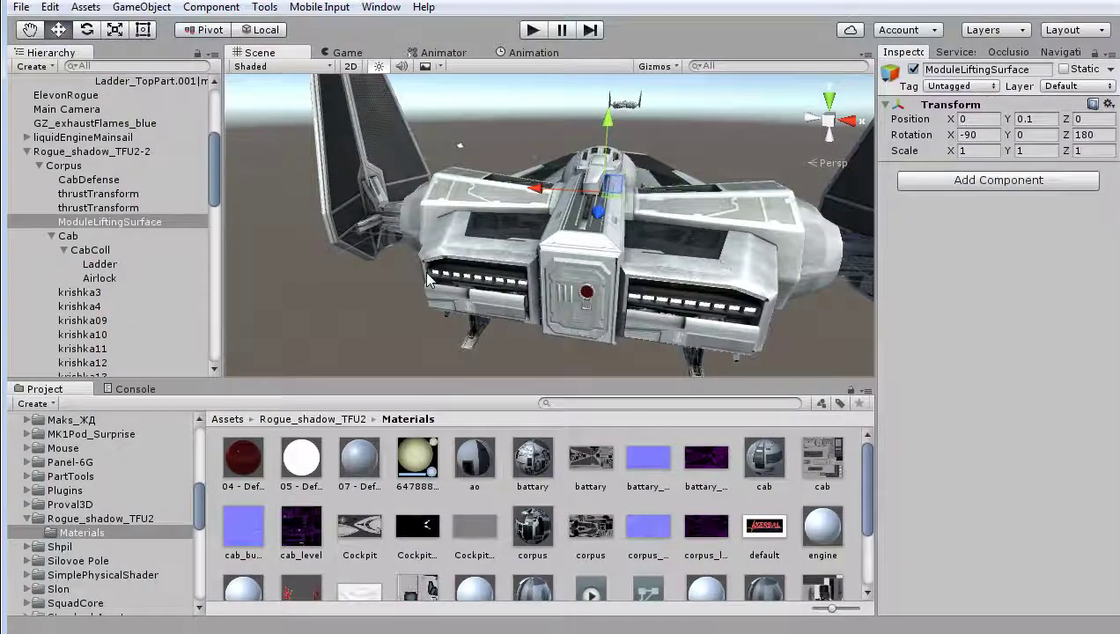
{"action": "mouse_move", "coordinate": [420, 184]}
{"action": "left_mouse_down", "text": "alt"}
{"action": "mouse_move", "coordinate": [416, 170]}
{"action": "mouse_move", "coordinate": [464, 209]}
{"action": "mouse_move", "coordinate": [417, 251]}
{"action": "left_mouse_up", "text": "alt"}
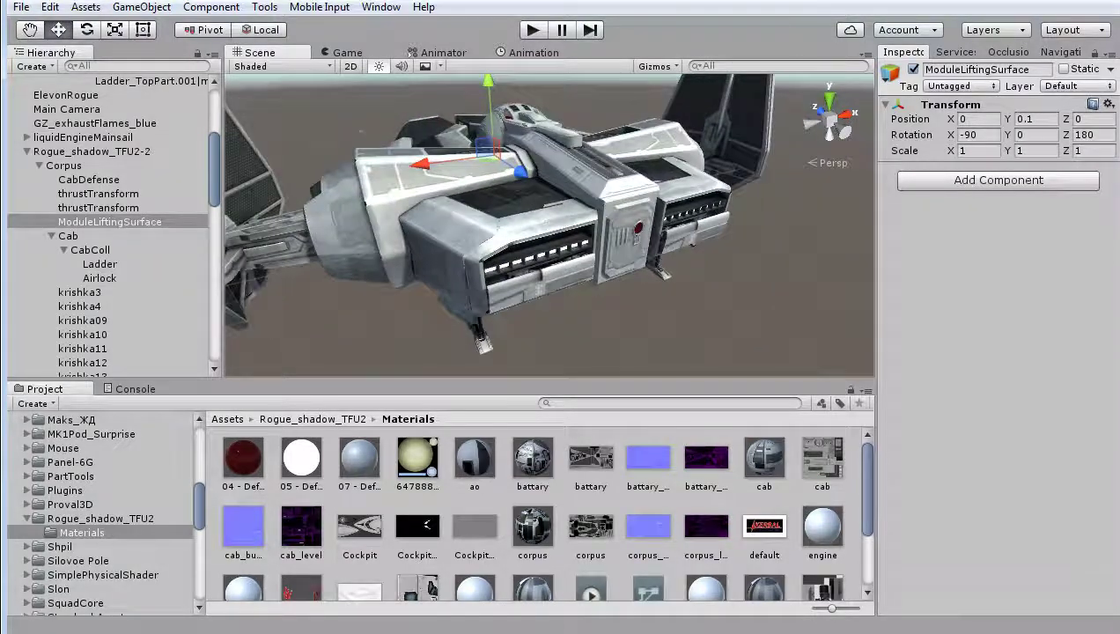
{"action": "key", "text": "alt+Tab"}
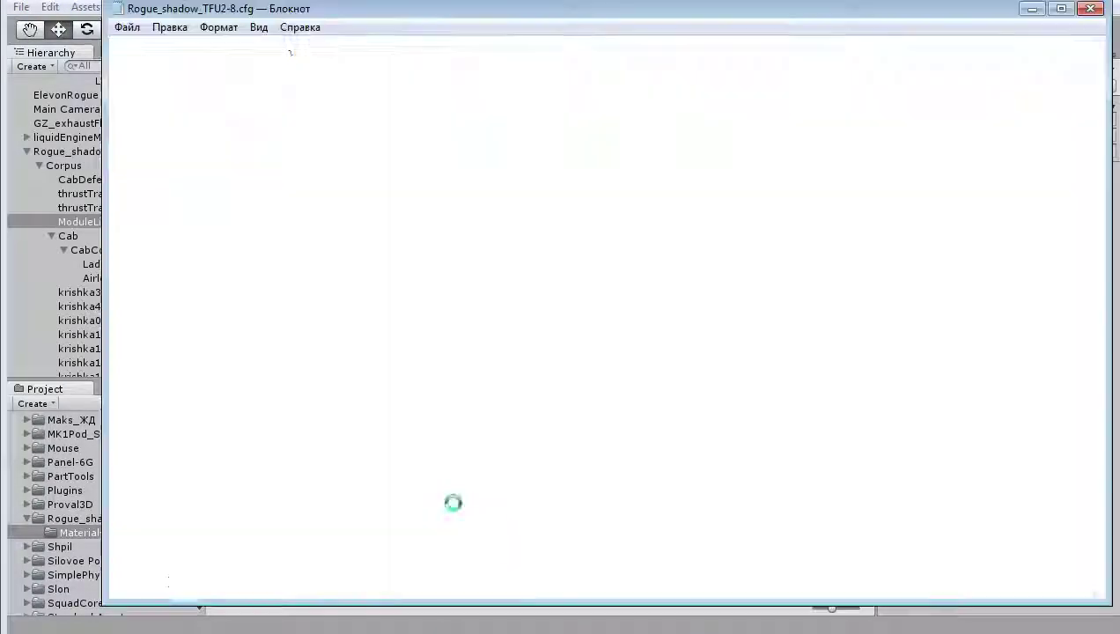
{"action": "scroll", "coordinate": [499, 217], "scroll_direction": "up", "scroll_amount": 8}
{"action": "scroll", "coordinate": [499, 217], "scroll_direction": "up", "scroll_amount": 10}
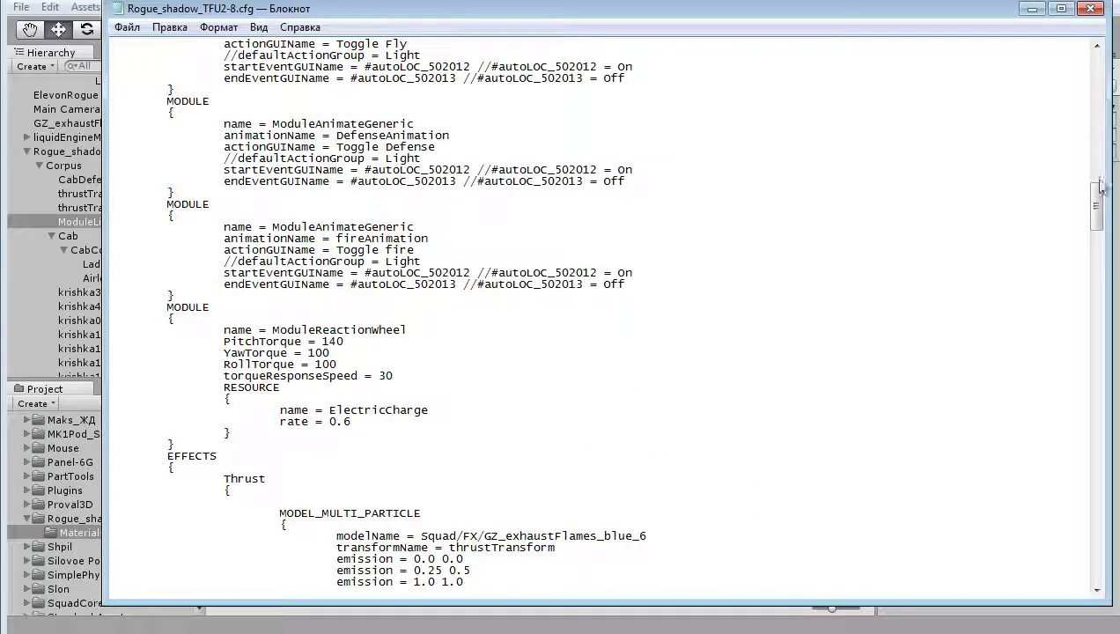
{"action": "left_click_drag", "start_coordinate": [1096, 235], "coordinate": [1099, 125]}
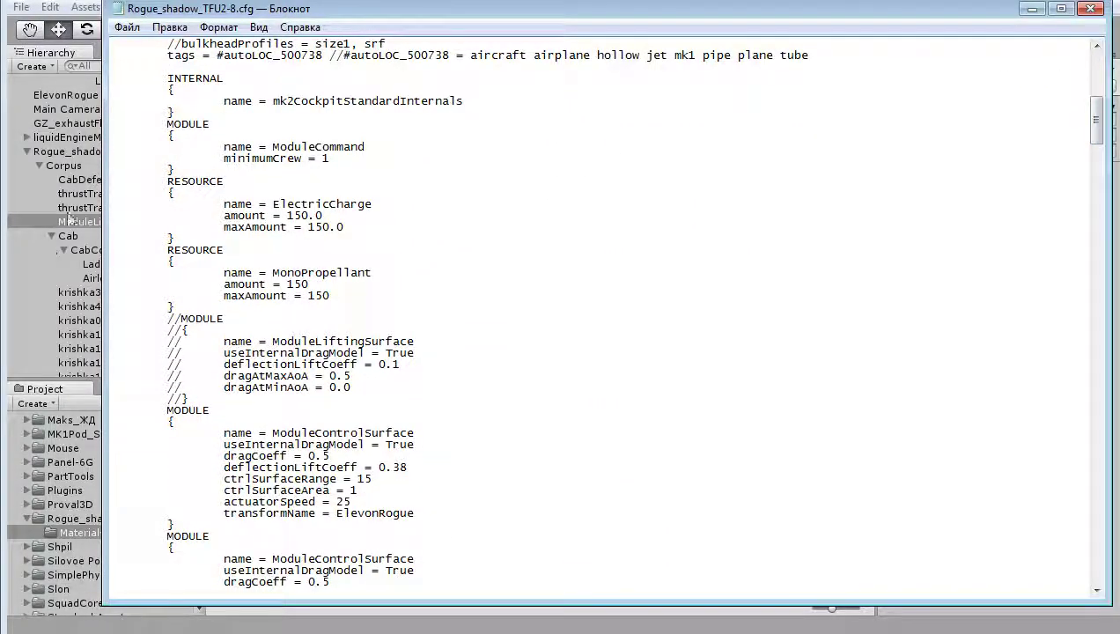
{"action": "left_click_drag", "start_coordinate": [167, 181], "coordinate": [269, 238]}
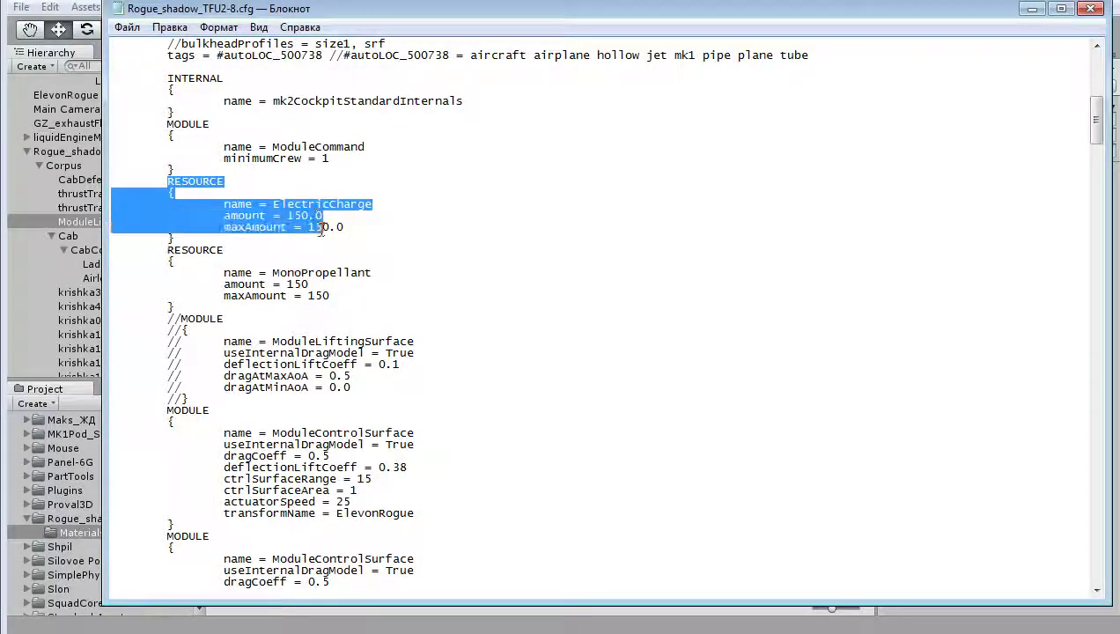
{"action": "left_click_drag", "start_coordinate": [269, 239], "coordinate": [321, 236]}
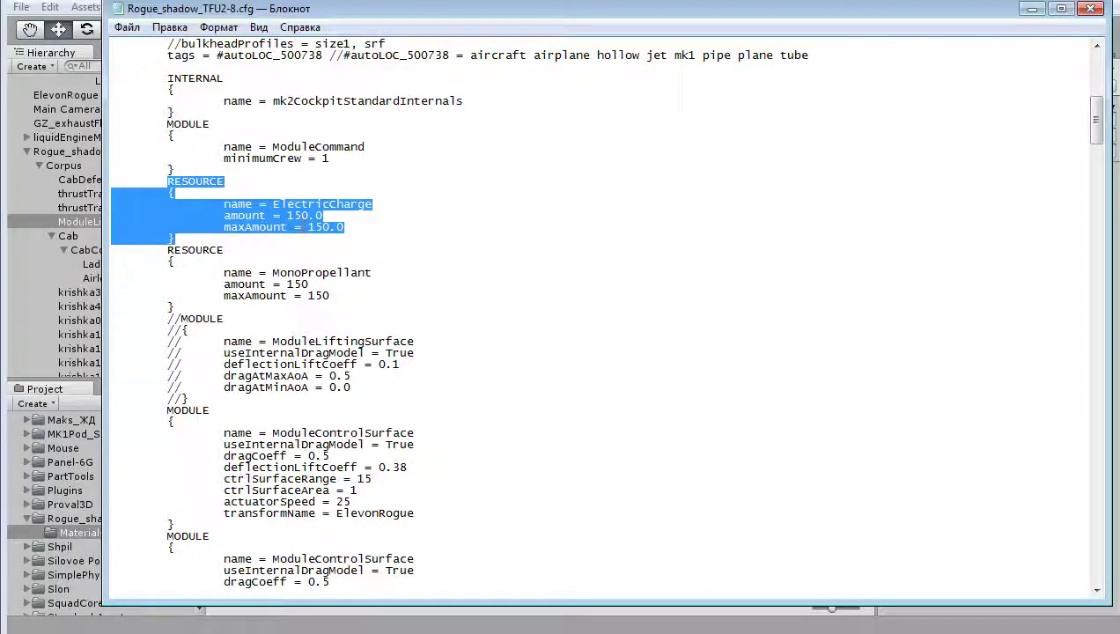
{"action": "left_click", "coordinate": [296, 220]}
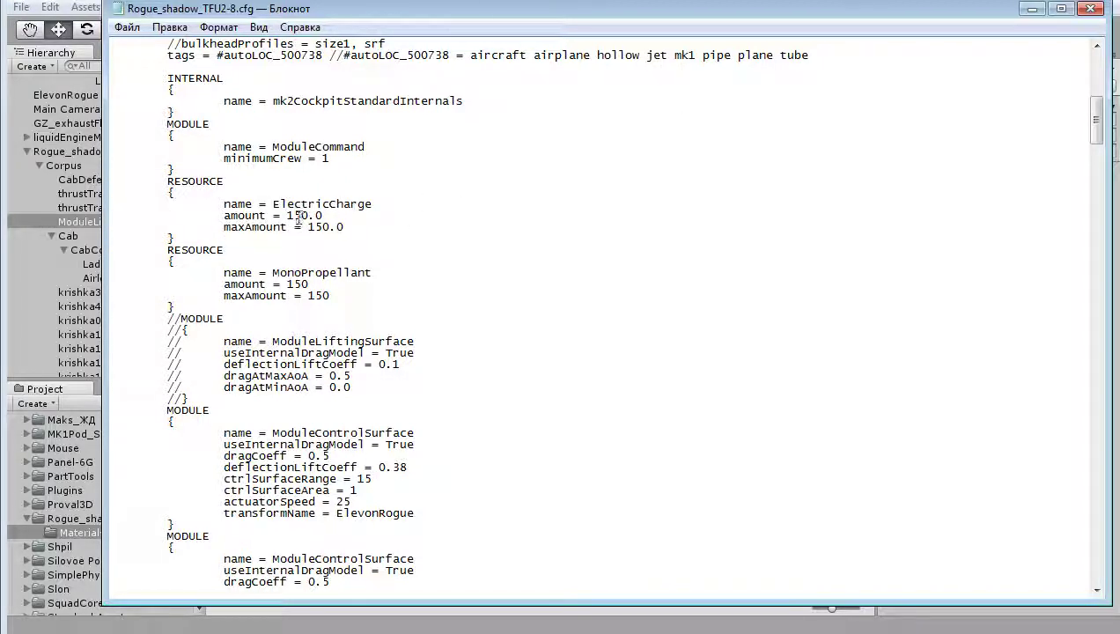
{"action": "left_click_drag", "start_coordinate": [300, 216], "coordinate": [338, 215]}
{"action": "left_click_drag", "start_coordinate": [287, 284], "coordinate": [310, 284]}
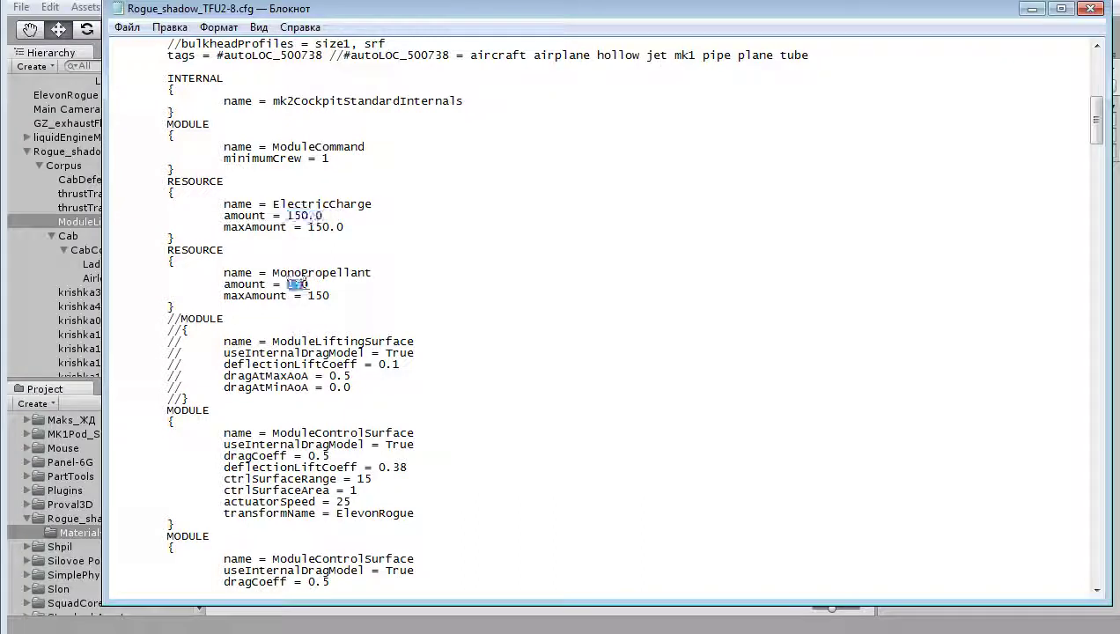
{"action": "left_click", "coordinate": [360, 298]}
{"action": "scroll", "coordinate": [359, 297], "scroll_direction": "down", "scroll_amount": 2}
{"action": "scroll", "coordinate": [359, 297], "scroll_direction": "down", "scroll_amount": 2}
{"action": "scroll", "coordinate": [418, 237], "scroll_direction": "up", "scroll_amount": 1}
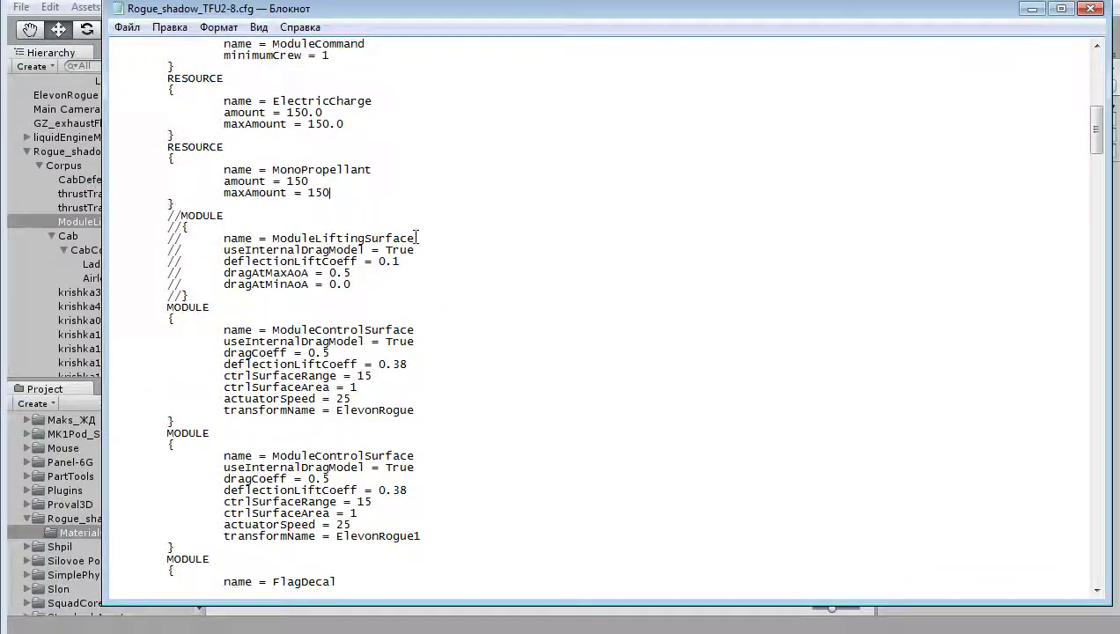
{"action": "scroll", "coordinate": [417, 238], "scroll_direction": "up", "scroll_amount": 3}
{"action": "left_click_drag", "start_coordinate": [167, 176], "coordinate": [299, 237]}
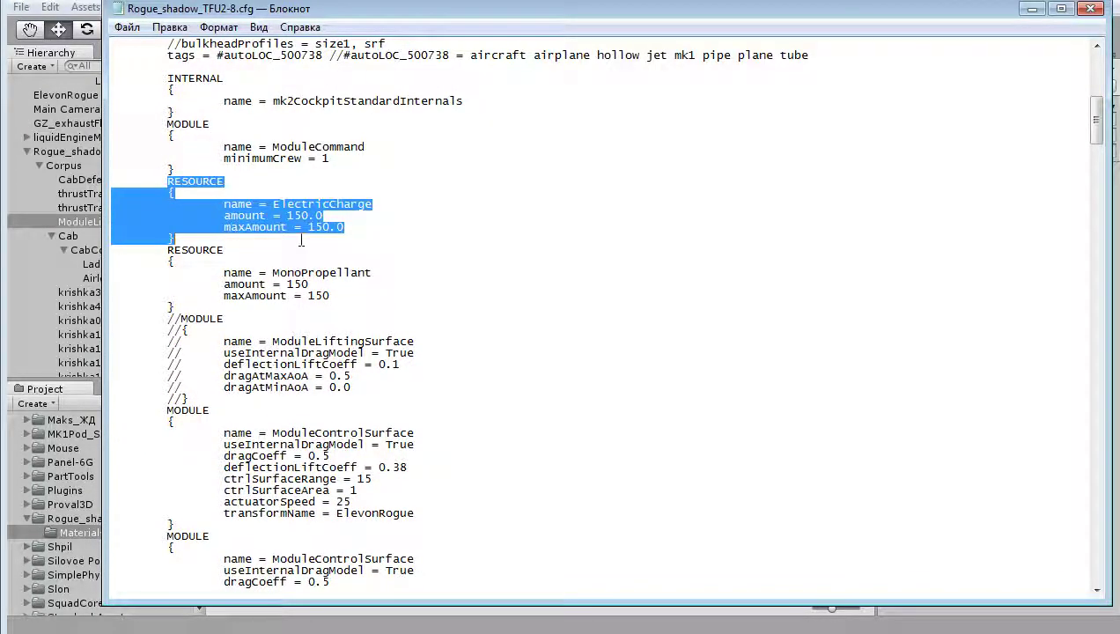
{"action": "scroll", "coordinate": [301, 240], "scroll_direction": "down", "scroll_amount": 1}
{"action": "scroll", "coordinate": [352, 282], "scroll_direction": "down", "scroll_amount": 1}
{"action": "scroll", "coordinate": [423, 317], "scroll_direction": "up", "scroll_amount": 2}
{"action": "left_click", "coordinate": [213, 212]}
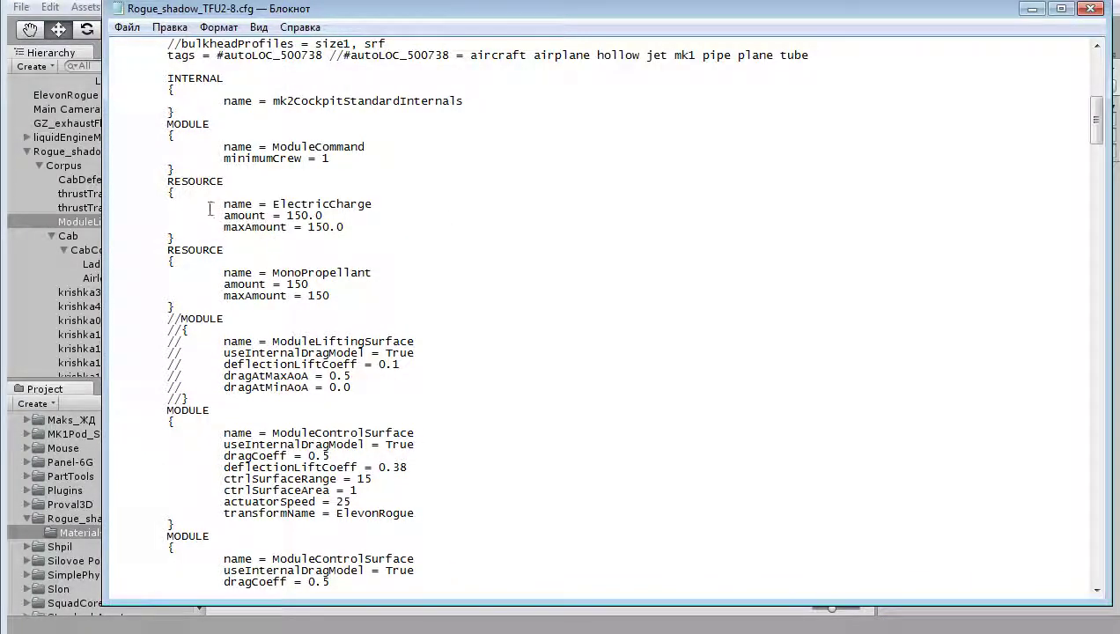
{"action": "scroll", "coordinate": [462, 386], "scroll_direction": "down", "scroll_amount": 8}
{"action": "scroll", "coordinate": [269, 250], "scroll_direction": "up", "scroll_amount": 6}
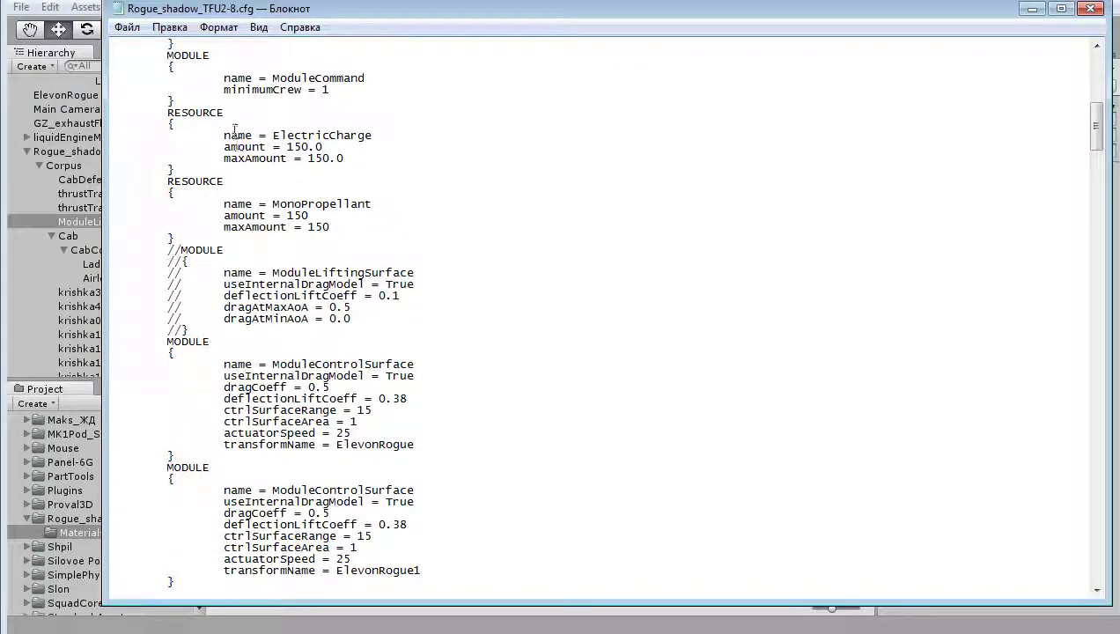
{"action": "scroll", "coordinate": [370, 264], "scroll_direction": "down", "scroll_amount": 6}
{"action": "scroll", "coordinate": [458, 352], "scroll_direction": "down", "scroll_amount": 8}
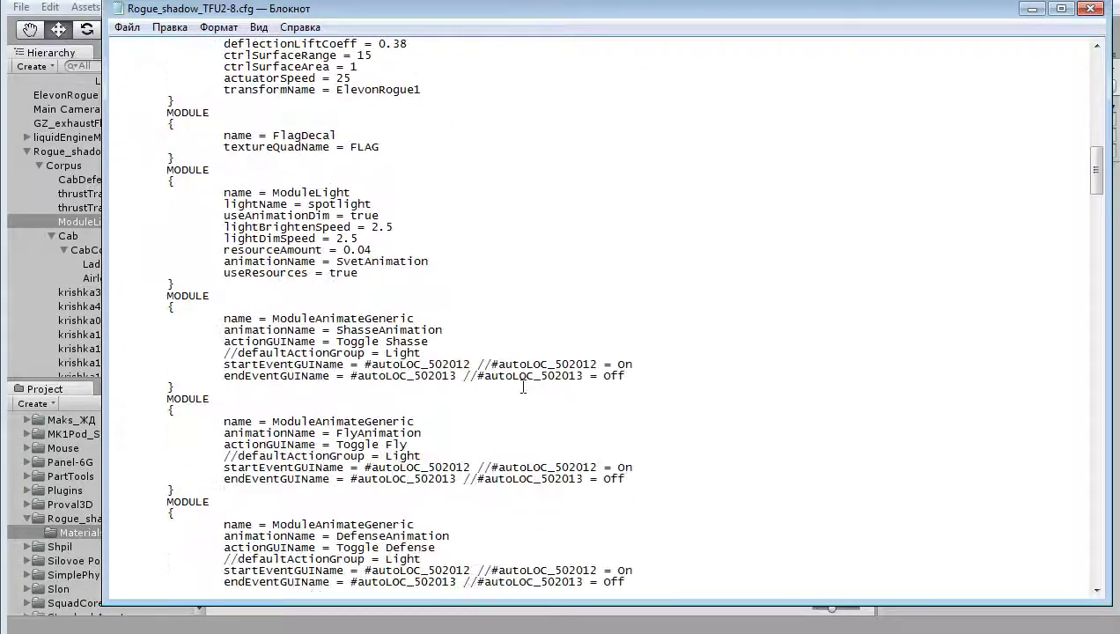
{"action": "scroll", "coordinate": [518, 406], "scroll_direction": "down", "scroll_amount": 8}
{"action": "scroll", "coordinate": [517, 407], "scroll_direction": "down", "scroll_amount": 15}
{"action": "scroll", "coordinate": [525, 455], "scroll_direction": "down", "scroll_amount": 9}
{"action": "scroll", "coordinate": [530, 492], "scroll_direction": "down", "scroll_amount": 6}
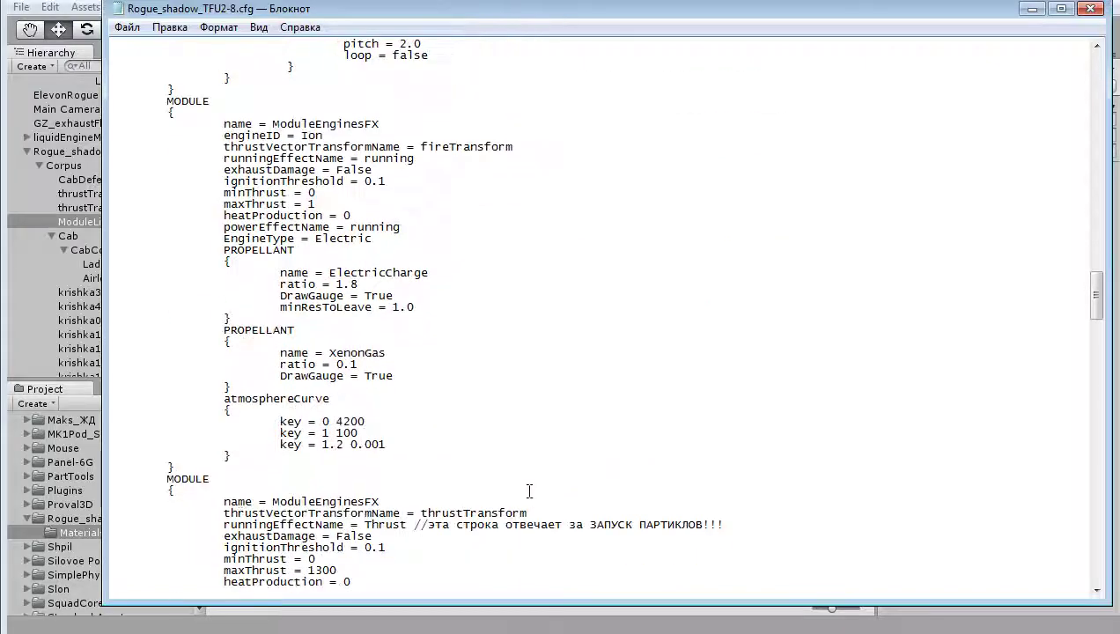
{"action": "scroll", "coordinate": [522, 491], "scroll_direction": "down", "scroll_amount": 8}
{"action": "scroll", "coordinate": [377, 278], "scroll_direction": "down", "scroll_amount": 8}
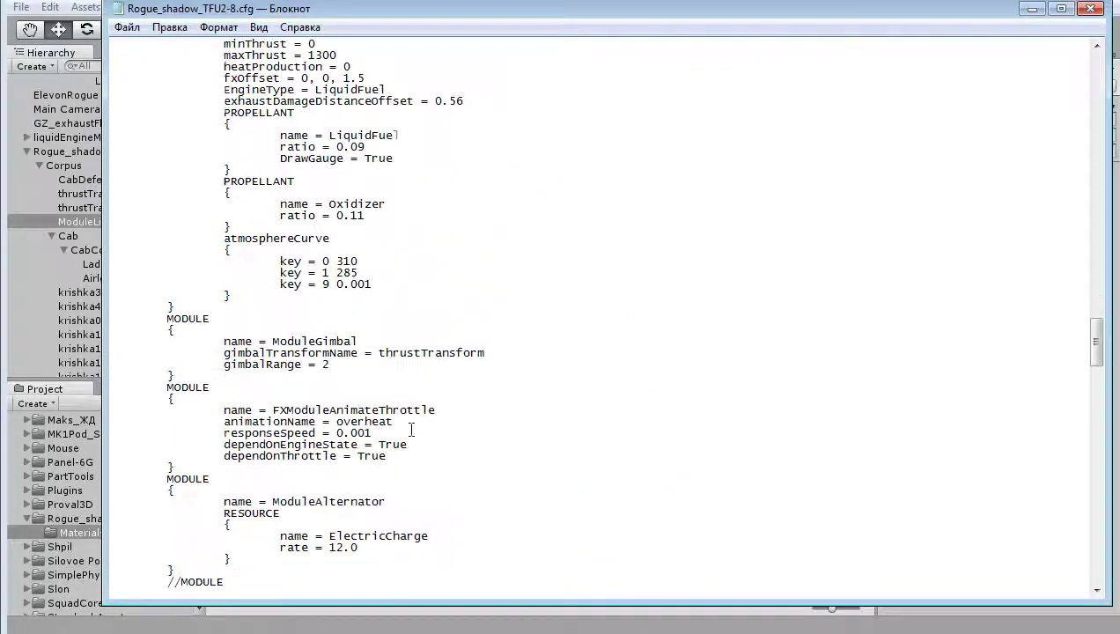
{"action": "scroll", "coordinate": [409, 430], "scroll_direction": "up", "scroll_amount": 7}
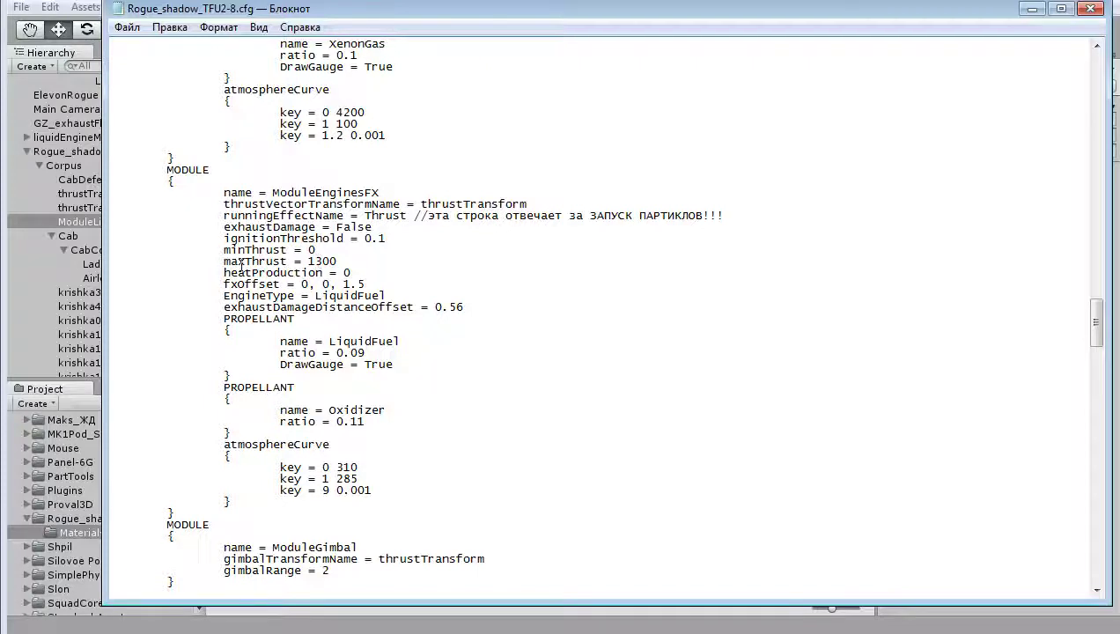
{"action": "left_click_drag", "start_coordinate": [226, 270], "coordinate": [377, 263]}
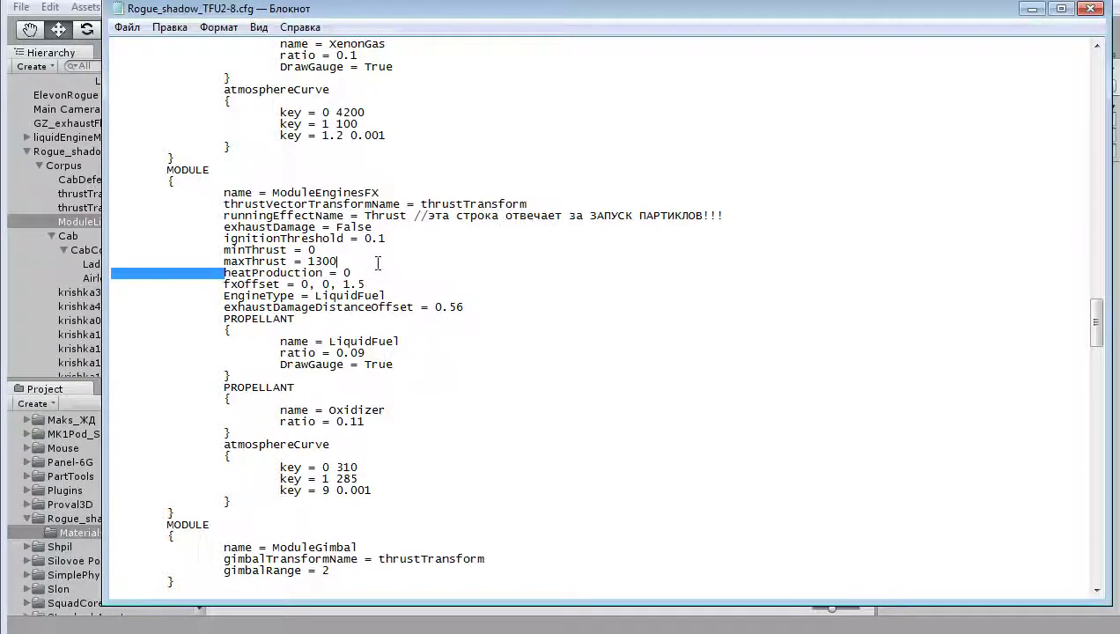
{"action": "left_click_drag", "start_coordinate": [225, 261], "coordinate": [337, 261]}
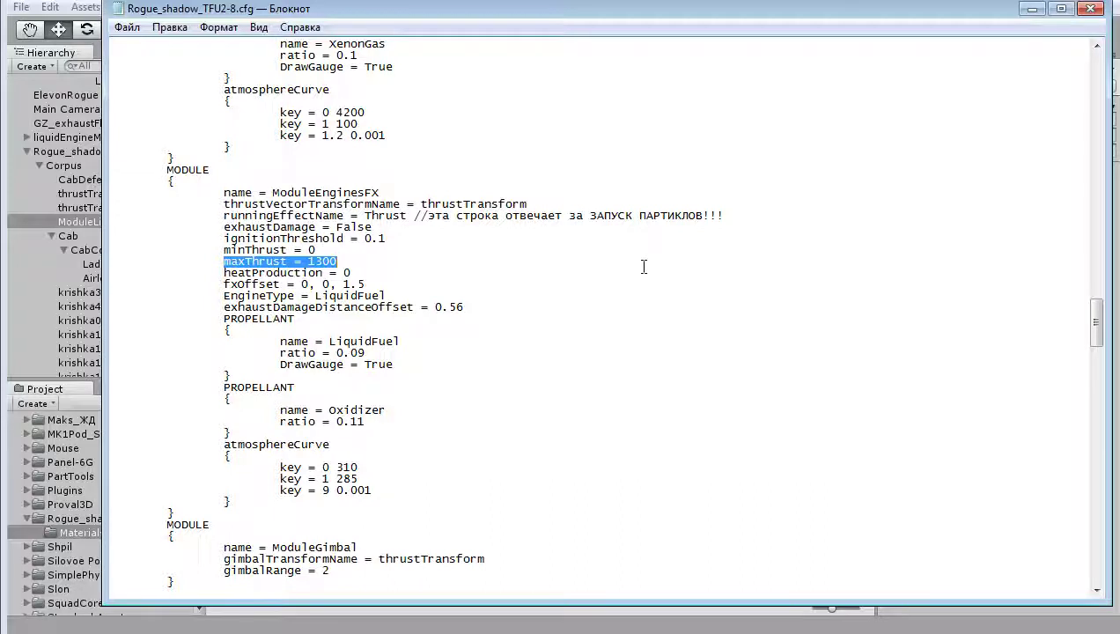
{"action": "left_click", "coordinate": [1031, 9]}
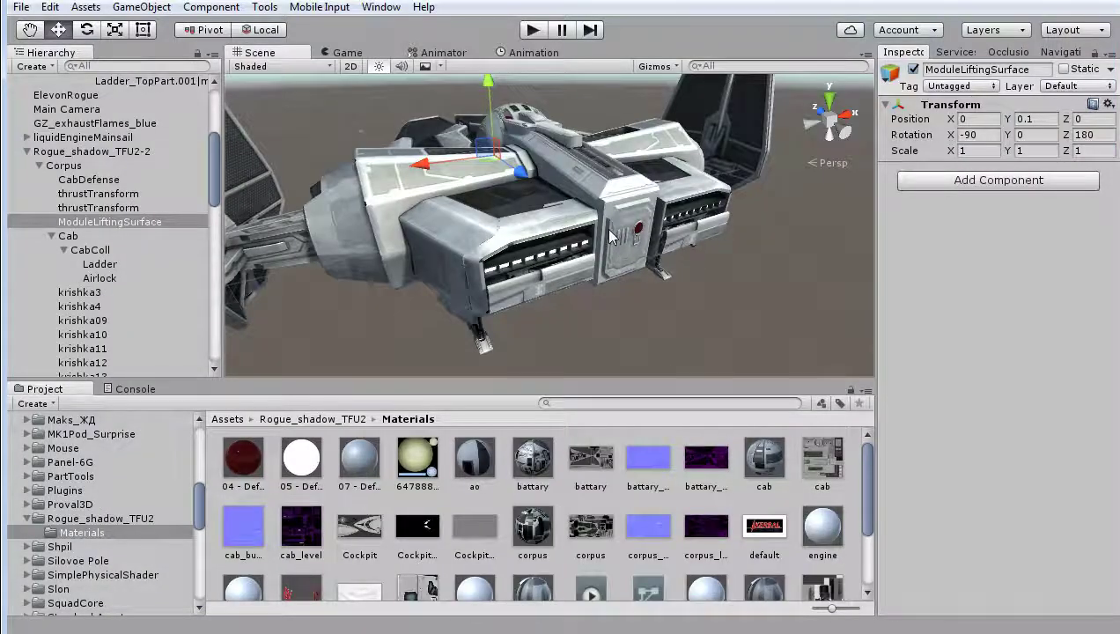
Orbit to view the ship from behind and inspect the Cab object's components
{"action": "mouse_move", "coordinate": [448, 283]}
{"action": "left_mouse_down", "text": "alt"}
{"action": "mouse_move", "coordinate": [522, 276]}
{"action": "mouse_move", "coordinate": [508, 272]}
{"action": "mouse_move", "coordinate": [521, 236]}
{"action": "left_mouse_up", "text": "alt"}
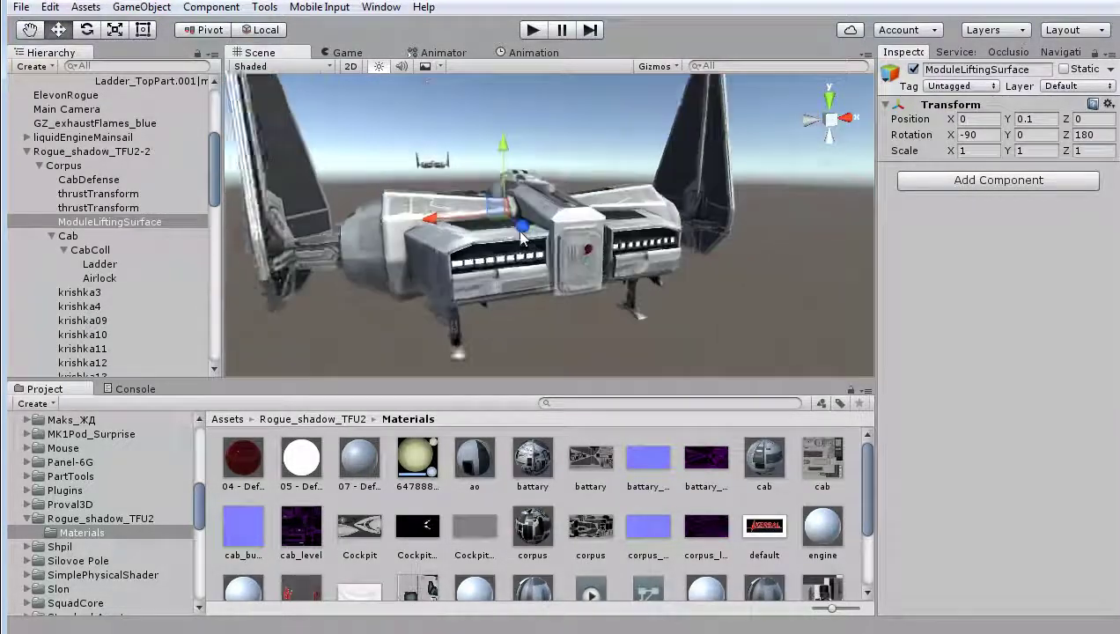
{"action": "scroll", "coordinate": [521, 236], "scroll_direction": "up", "scroll_amount": 2}
{"action": "mouse_move", "coordinate": [467, 187]}
{"action": "left_mouse_down", "text": "alt"}
{"action": "mouse_move", "coordinate": [547, 287]}
{"action": "mouse_move", "coordinate": [630, 245]}
{"action": "left_mouse_up", "text": "alt"}
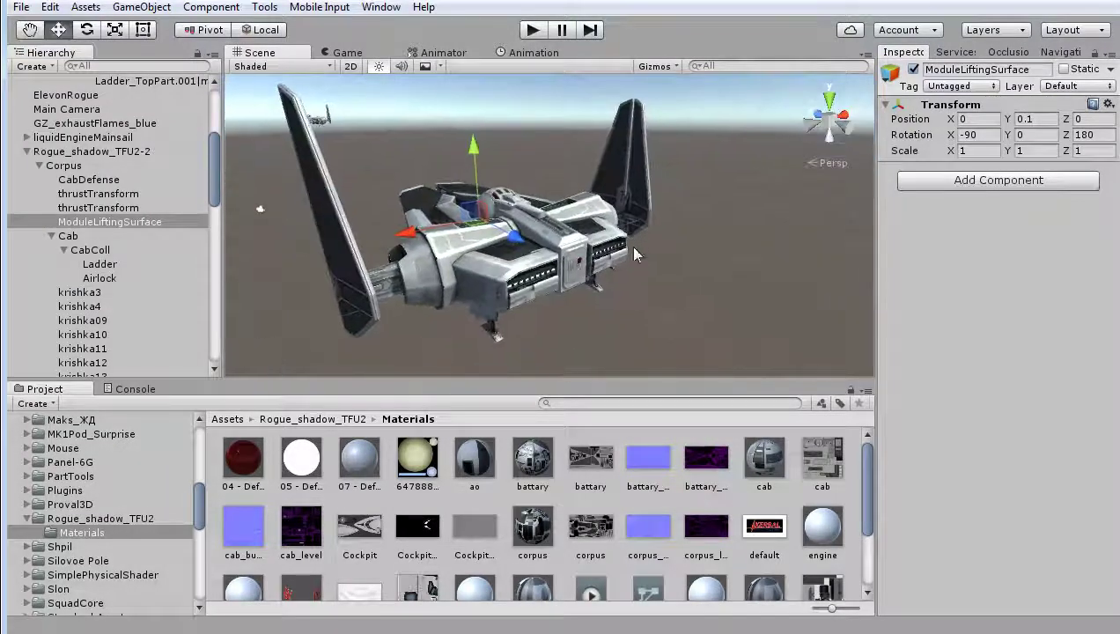
{"action": "left_click", "coordinate": [75, 235]}
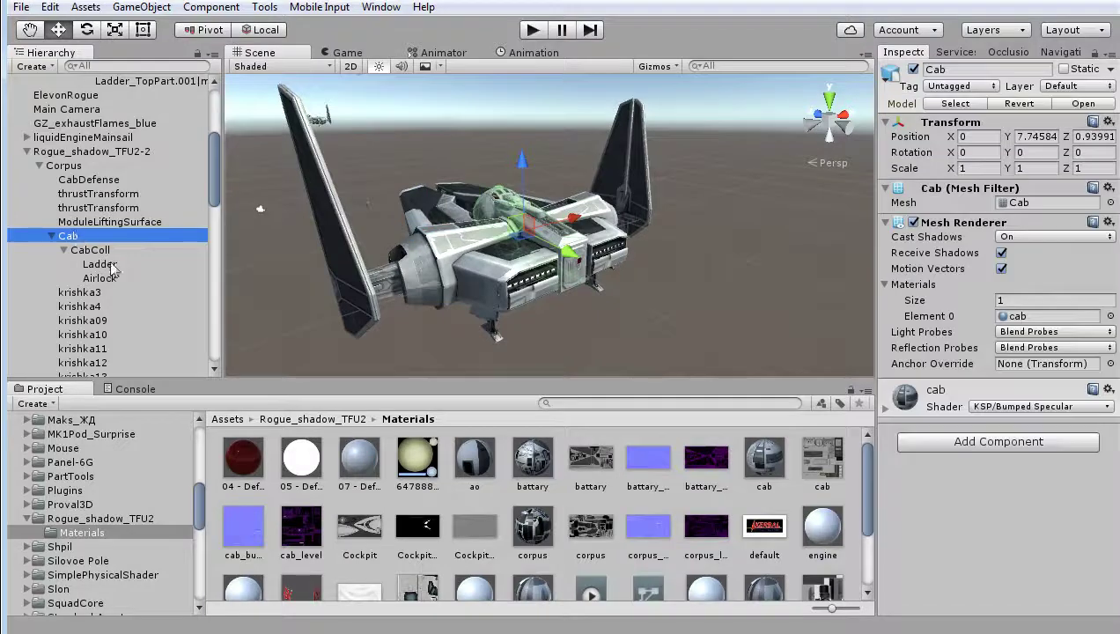
{"action": "scroll", "coordinate": [111, 282], "scroll_direction": "down", "scroll_amount": 7}
{"action": "scroll", "coordinate": [111, 282], "scroll_direction": "down", "scroll_amount": 4}
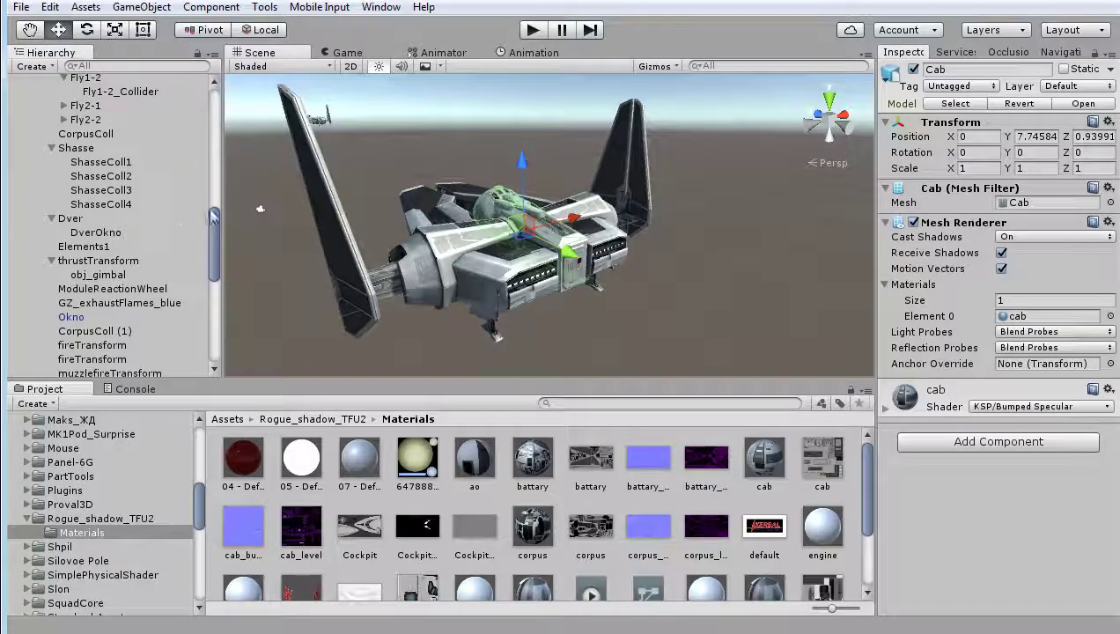
Inspect the spotlight-2, ElevonRogue1 and ElevonRogue transforms, briefly checking the cfg file
{"action": "key", "text": "End"}
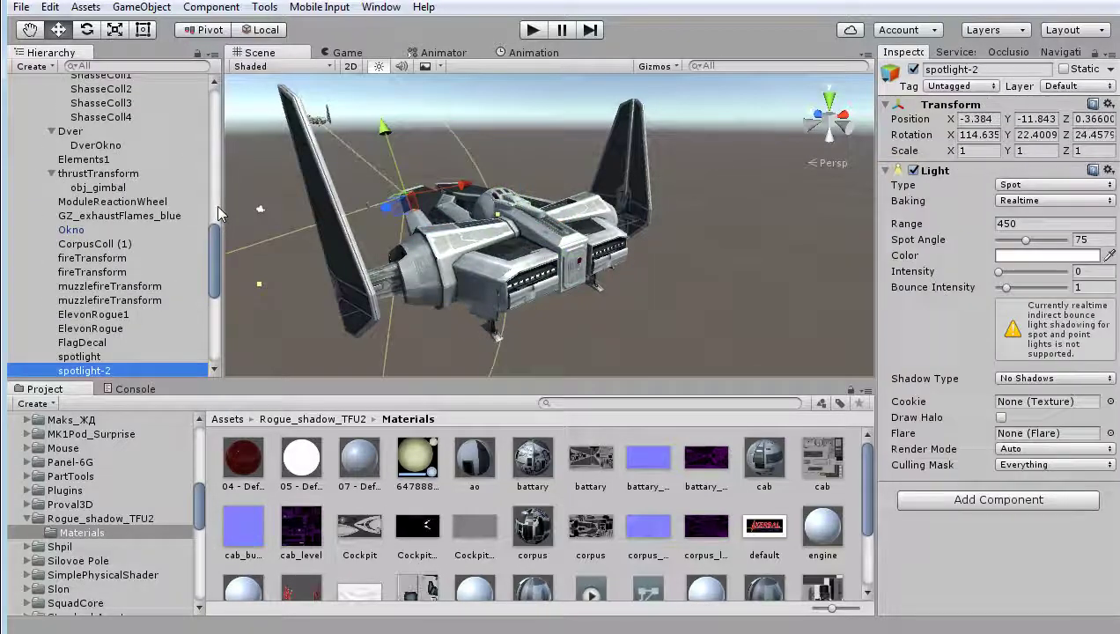
{"action": "scroll", "coordinate": [82, 280], "scroll_direction": "down", "scroll_amount": 4}
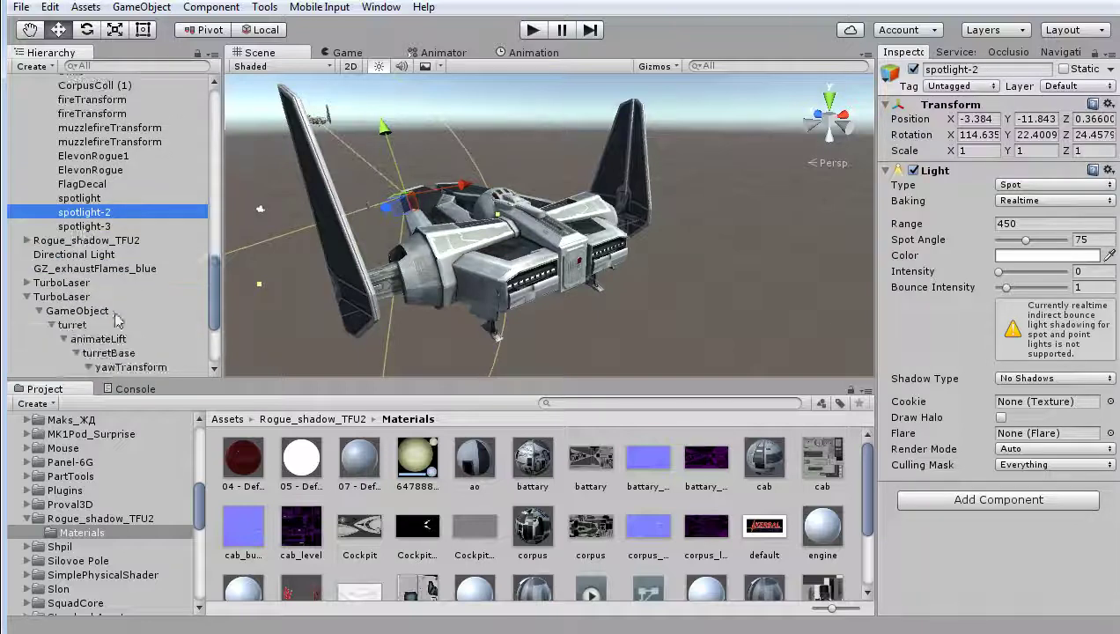
{"action": "left_click", "coordinate": [101, 170]}
{"action": "left_click", "coordinate": [113, 157]}
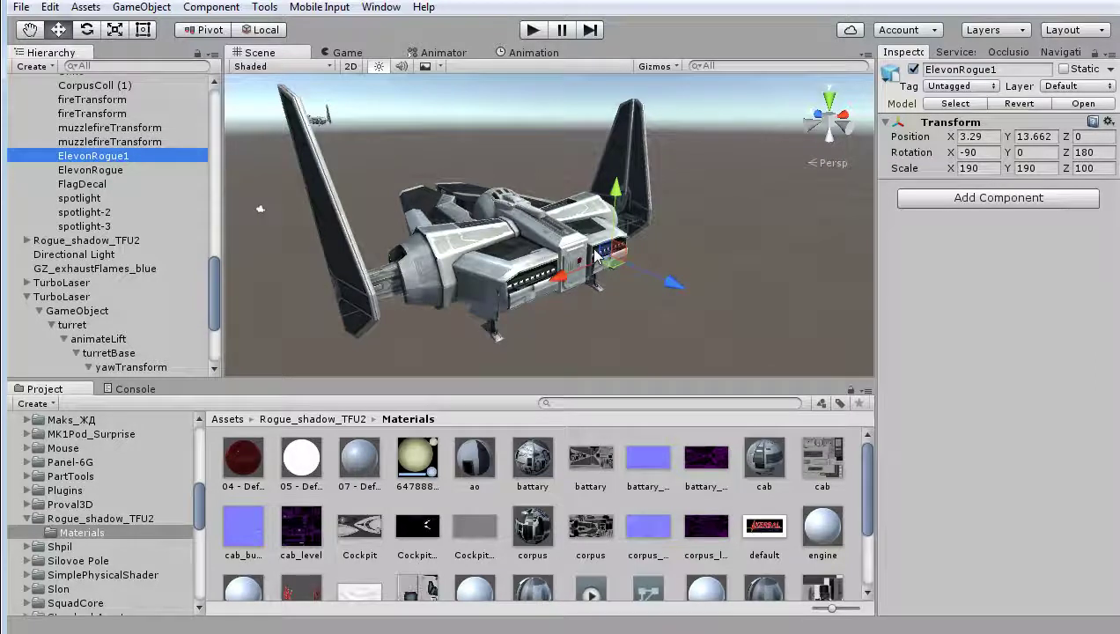
{"action": "key", "text": "alt+Tab"}
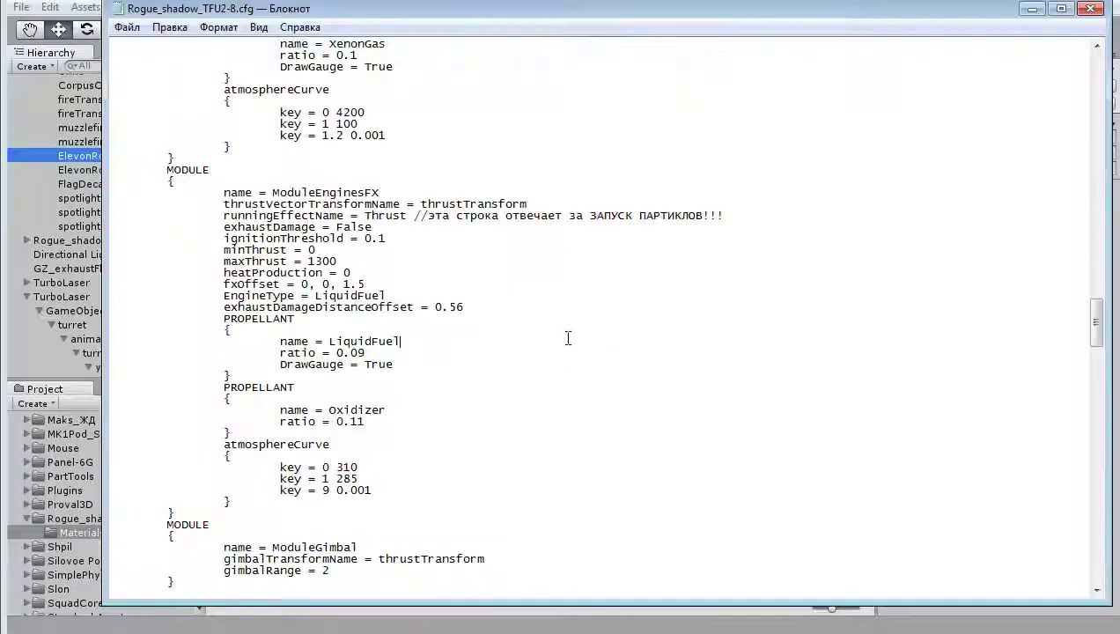
{"action": "left_click", "coordinate": [1033, 12]}
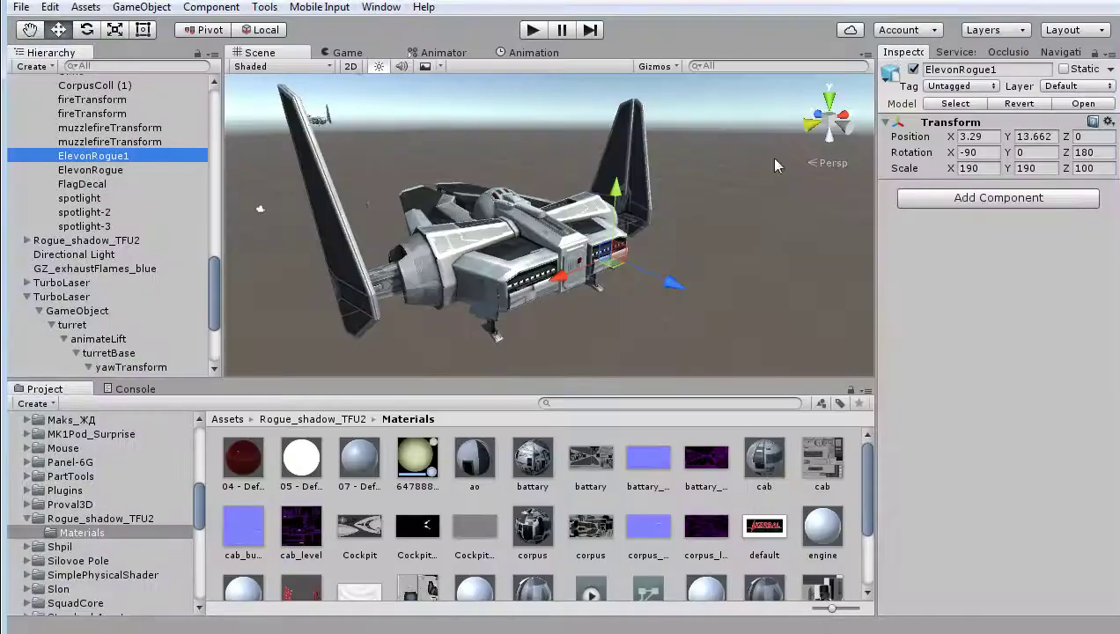
{"action": "left_click", "coordinate": [91, 169]}
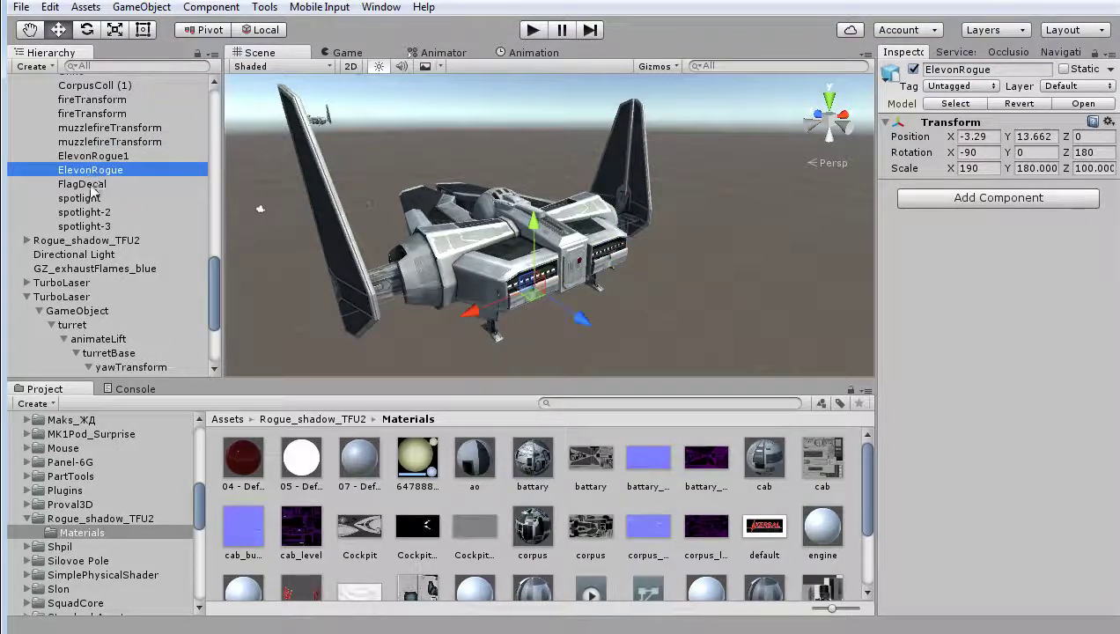
Select FlagDecal and frame the Scene view on it
{"action": "left_click", "coordinate": [84, 184]}
{"action": "key", "text": "f"}
{"action": "mouse_move", "coordinate": [613, 288]}
{"action": "left_mouse_down", "text": "alt"}
{"action": "mouse_move", "coordinate": [437, 260]}
{"action": "mouse_move", "coordinate": [604, 288]}
{"action": "mouse_move", "coordinate": [599, 252]}
{"action": "left_mouse_up", "text": "alt"}
Orbit to a lower side angle of the ship and expand the FLAG material's settings
{"action": "scroll", "coordinate": [604, 288], "scroll_direction": "up", "scroll_amount": 3}
{"action": "scroll", "coordinate": [604, 288], "scroll_direction": "up", "scroll_amount": 3}
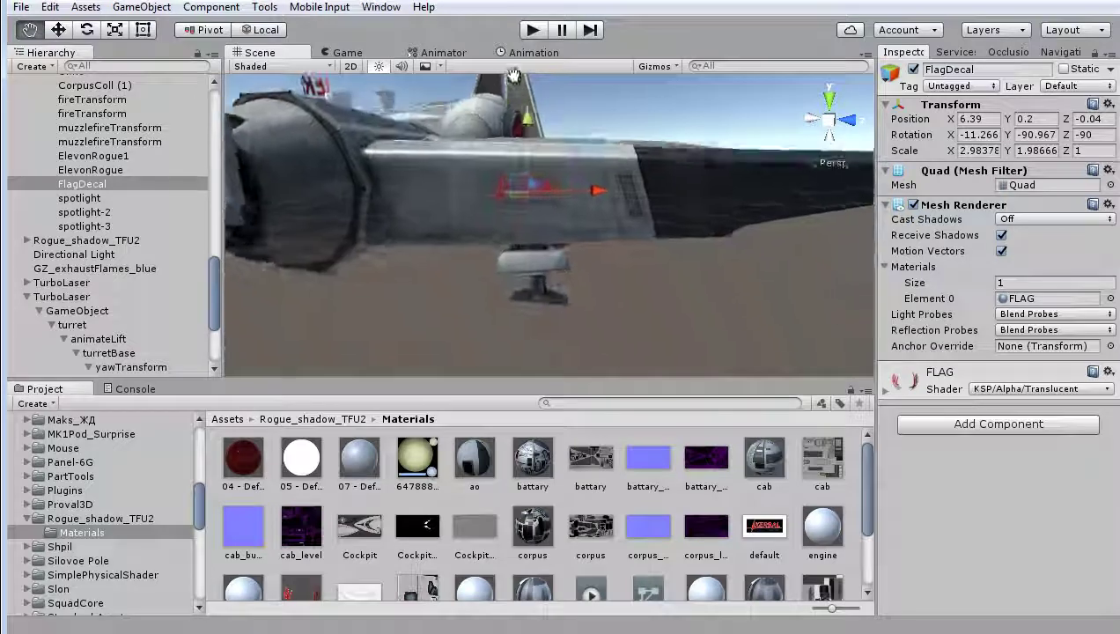
{"action": "scroll", "coordinate": [599, 252], "scroll_direction": "up", "scroll_amount": 2}
{"action": "mouse_move", "coordinate": [570, 178]}
{"action": "left_mouse_down", "text": "alt"}
{"action": "mouse_move", "coordinate": [722, 284]}
{"action": "mouse_move", "coordinate": [684, 284]}
{"action": "left_mouse_up", "text": "alt"}
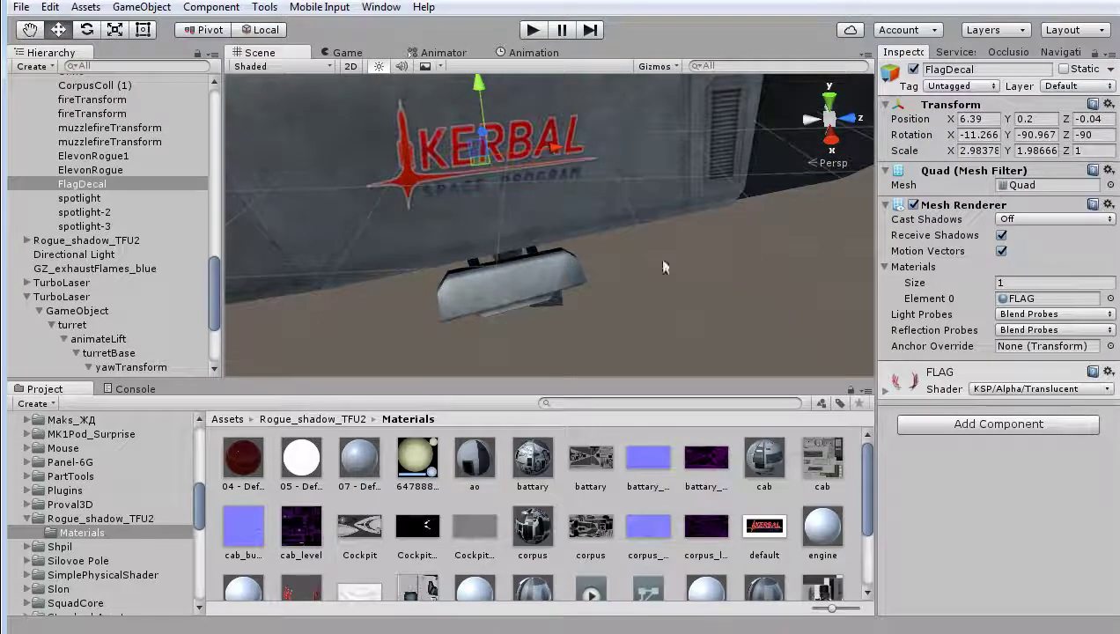
{"action": "left_click", "coordinate": [885, 393]}
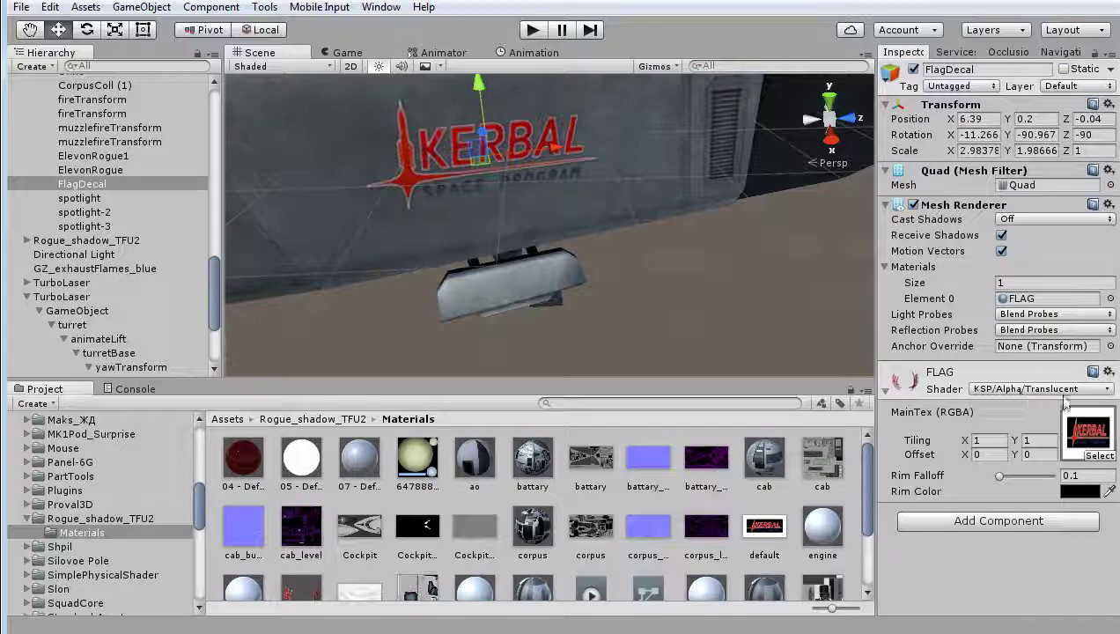
Show the default.png KERBAL texture's import settings (256x128 DXT5) and look over the decal on the fuselage
{"action": "left_click", "coordinate": [761, 526]}
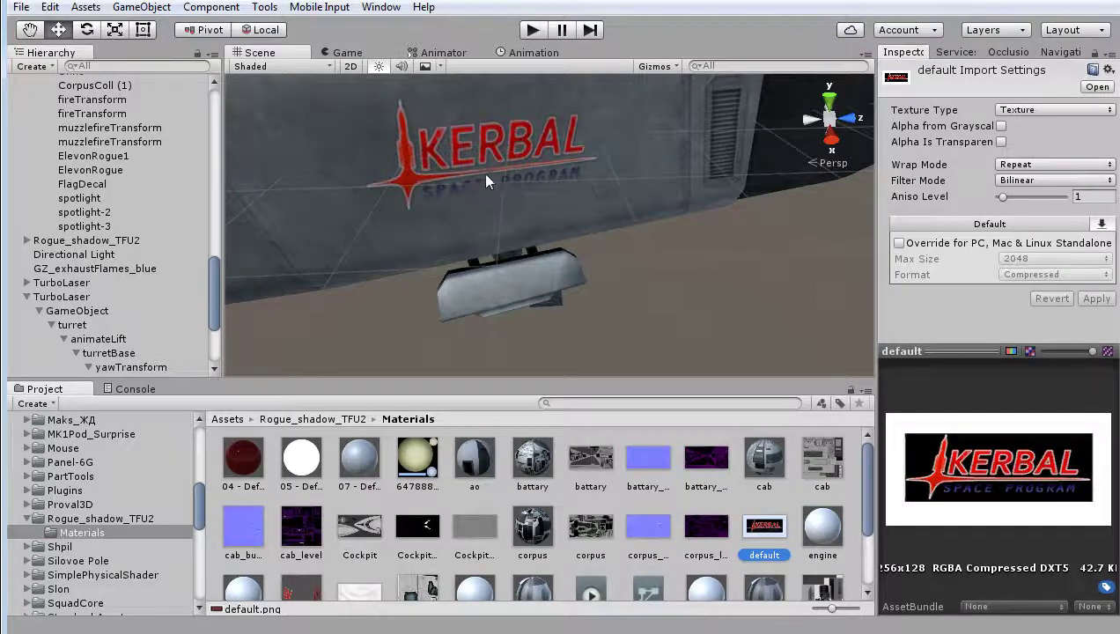
{"action": "scroll", "coordinate": [483, 172], "scroll_direction": "up", "scroll_amount": 2}
{"action": "middle_click_drag", "start_coordinate": [483, 173], "coordinate": [722, 352]}
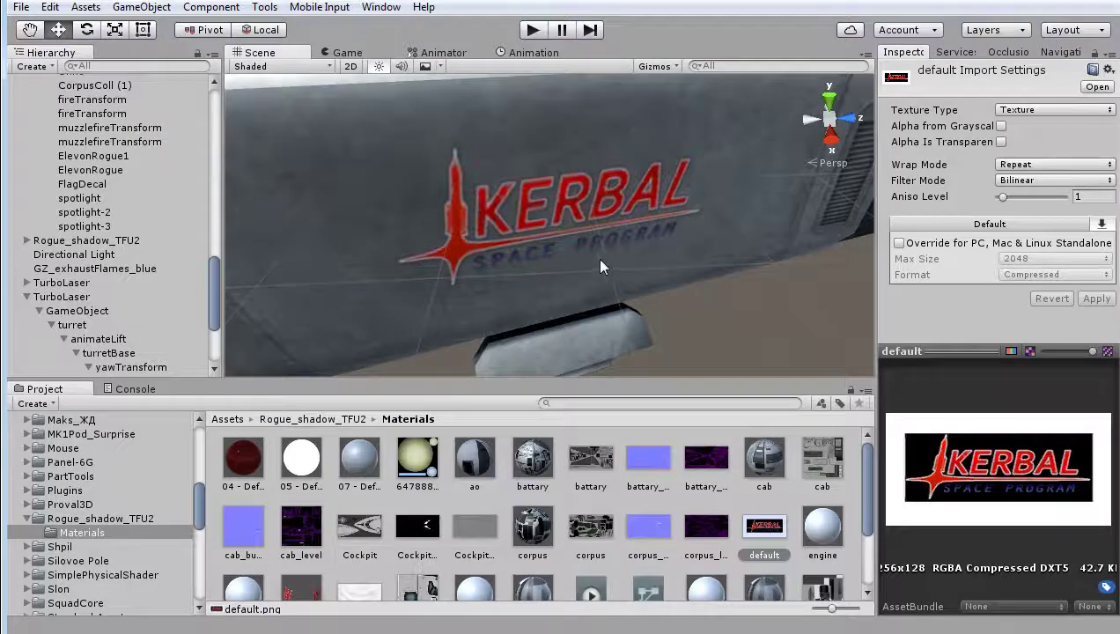
{"action": "left_click_drag", "start_coordinate": [596, 257], "coordinate": [394, 220], "text": "alt"}
{"action": "scroll", "coordinate": [393, 220], "scroll_direction": "down", "scroll_amount": 2}
{"action": "scroll", "coordinate": [106, 224], "scroll_direction": "up", "scroll_amount": 5}
{"action": "scroll", "coordinate": [123, 228], "scroll_direction": "up", "scroll_amount": 5}
{"action": "scroll", "coordinate": [135, 251], "scroll_direction": "down", "scroll_amount": 3}
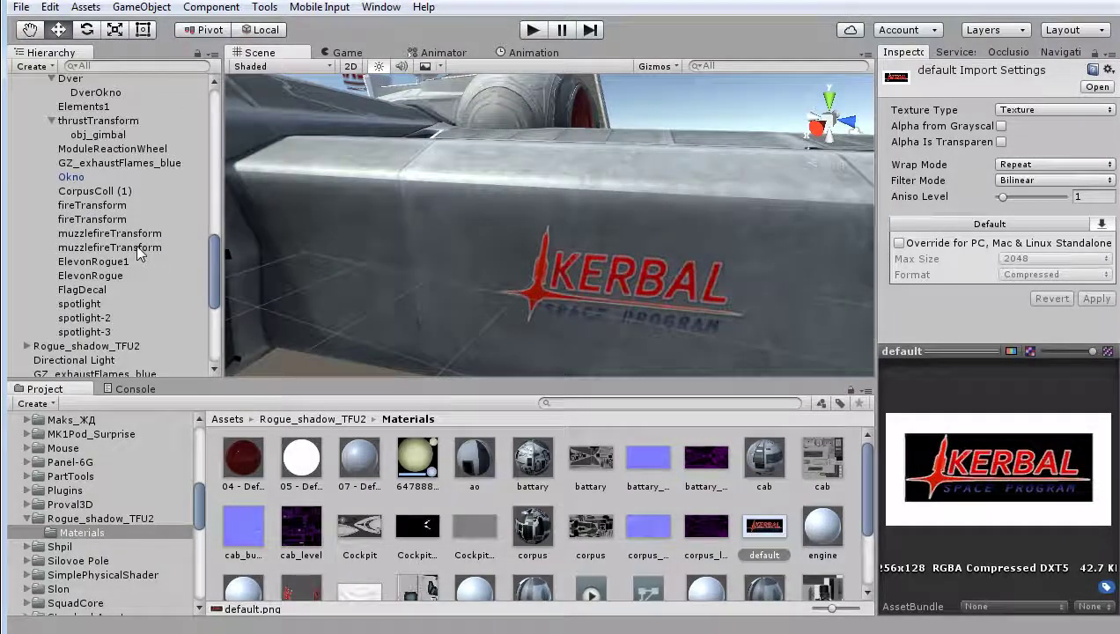
Locate and highlight the cfg's FlagDecal MODULE, whose textureQuadName is FLAG
{"action": "key", "text": "alt+Tab"}
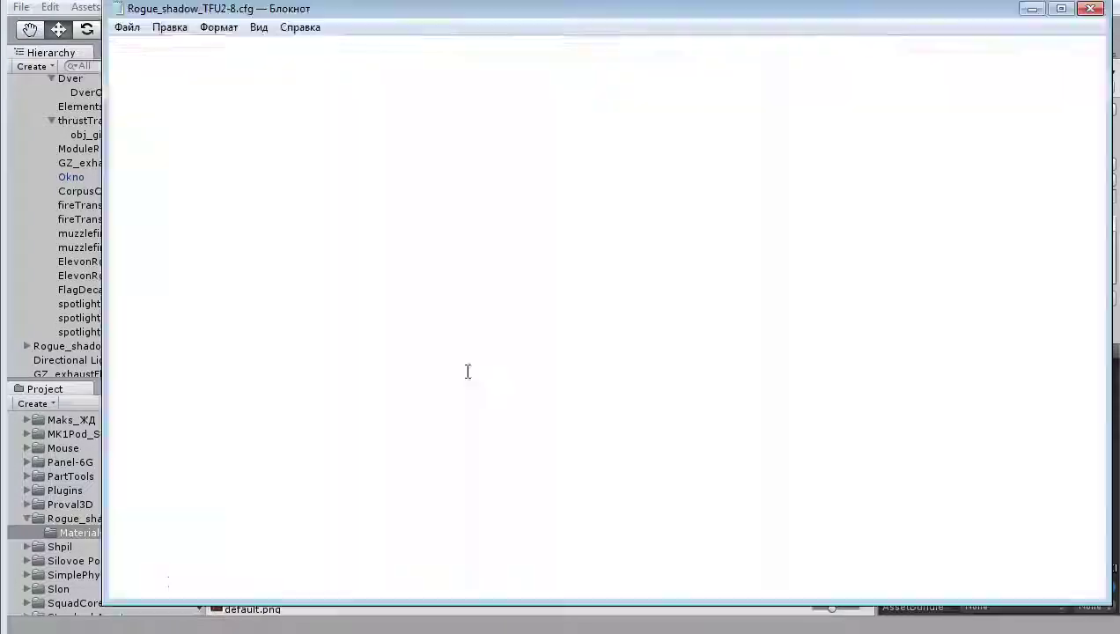
{"action": "scroll", "coordinate": [470, 354], "scroll_direction": "up", "scroll_amount": 9}
{"action": "scroll", "coordinate": [438, 322], "scroll_direction": "up", "scroll_amount": 12}
{"action": "scroll", "coordinate": [543, 276], "scroll_direction": "up", "scroll_amount": 6}
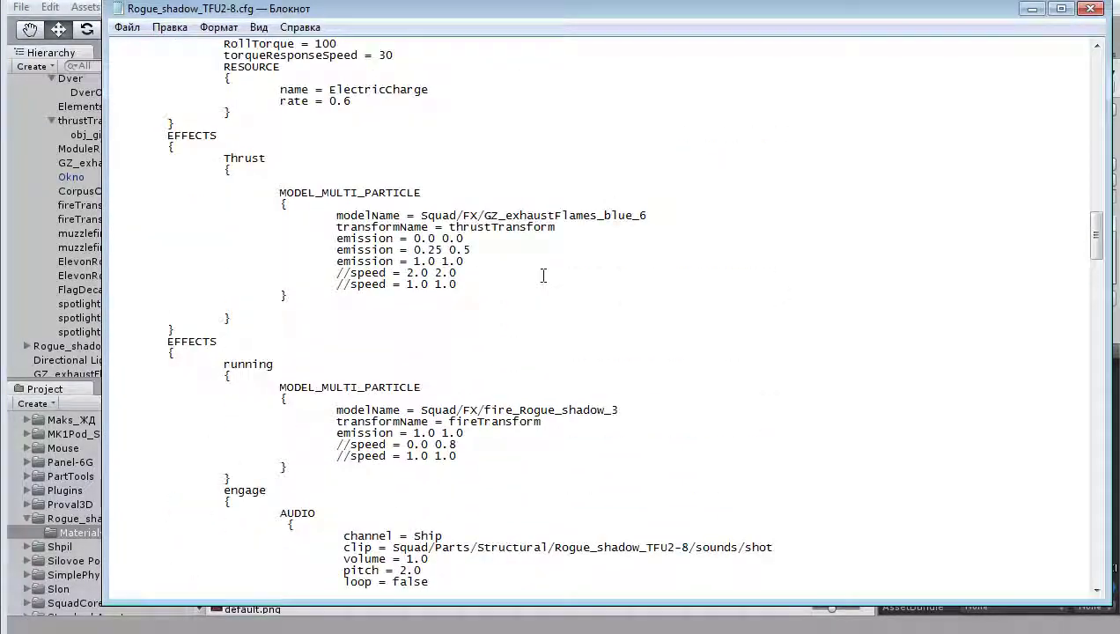
{"action": "scroll", "coordinate": [544, 276], "scroll_direction": "up", "scroll_amount": 7}
{"action": "scroll", "coordinate": [543, 276], "scroll_direction": "up", "scroll_amount": 13}
{"action": "scroll", "coordinate": [543, 275], "scroll_direction": "up", "scroll_amount": 9}
{"action": "scroll", "coordinate": [544, 276], "scroll_direction": "up", "scroll_amount": 7}
{"action": "scroll", "coordinate": [543, 276], "scroll_direction": "up", "scroll_amount": 11}
{"action": "scroll", "coordinate": [530, 293], "scroll_direction": "down", "scroll_amount": 5}
{"action": "scroll", "coordinate": [530, 294], "scroll_direction": "up", "scroll_amount": 1}
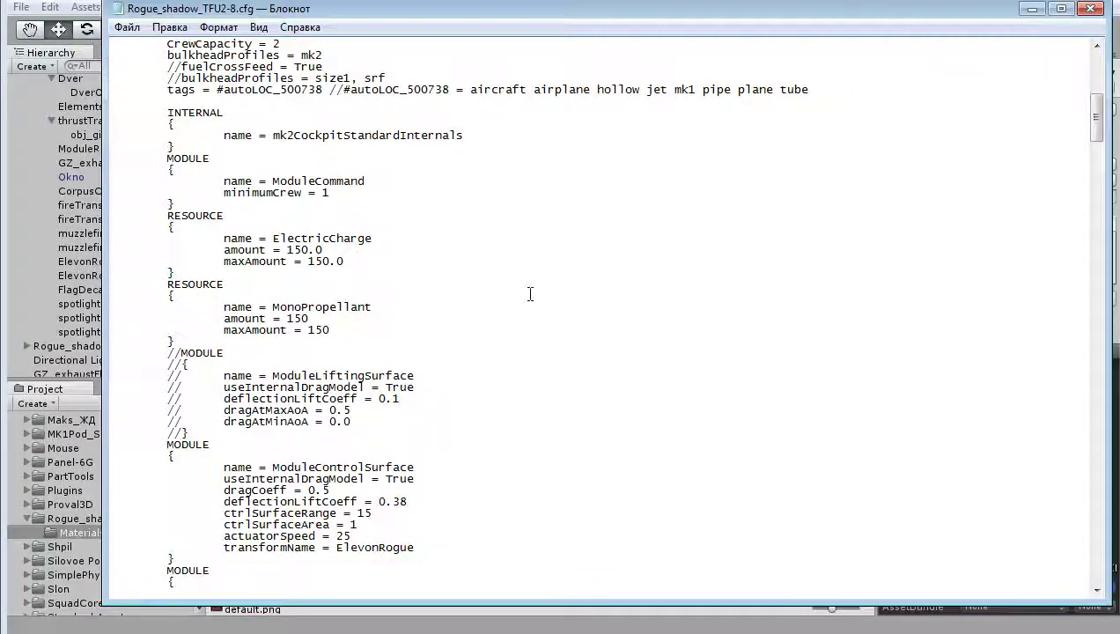
{"action": "scroll", "coordinate": [530, 294], "scroll_direction": "down", "scroll_amount": 5}
{"action": "scroll", "coordinate": [530, 293], "scroll_direction": "up", "scroll_amount": 7}
{"action": "scroll", "coordinate": [530, 293], "scroll_direction": "down", "scroll_amount": 6}
{"action": "scroll", "coordinate": [494, 301], "scroll_direction": "down", "scroll_amount": 6}
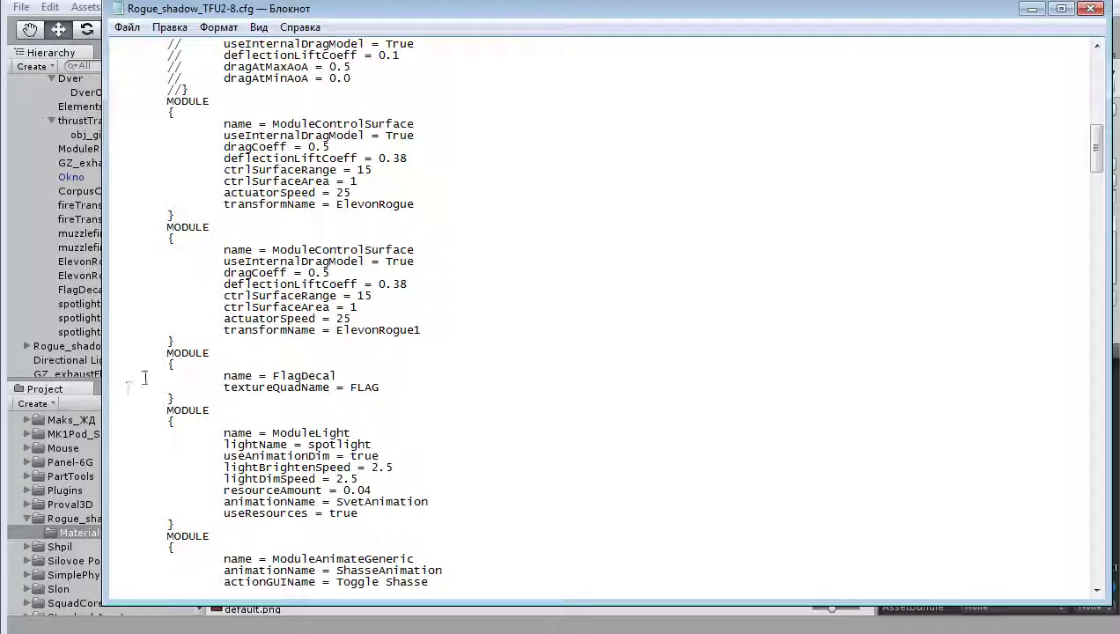
{"action": "left_click_drag", "start_coordinate": [159, 356], "coordinate": [335, 396]}
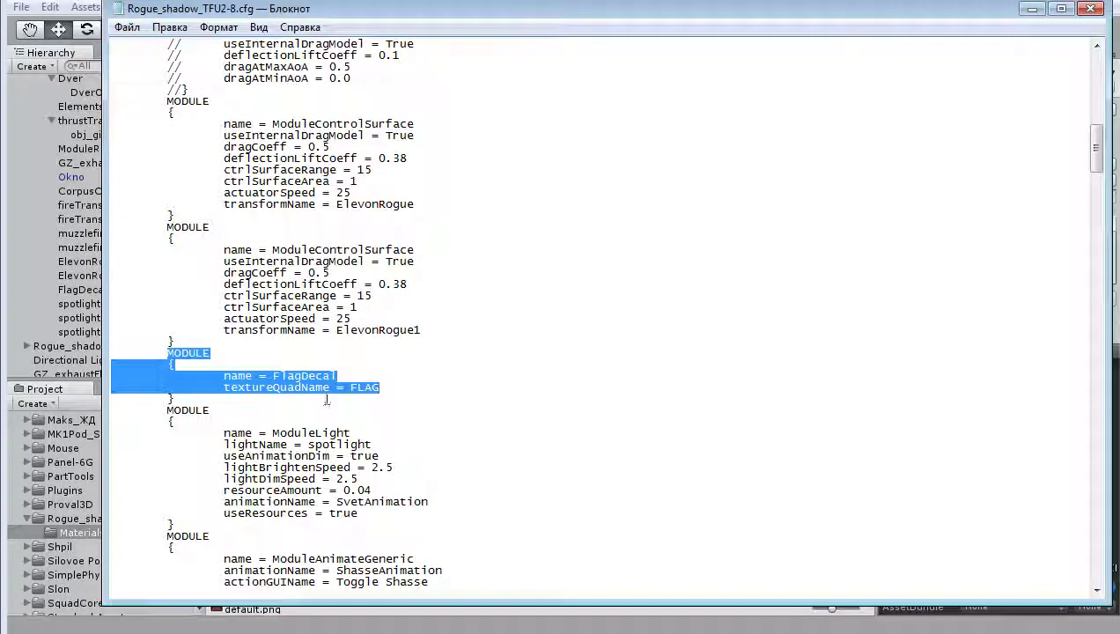
{"action": "left_click", "coordinate": [302, 387]}
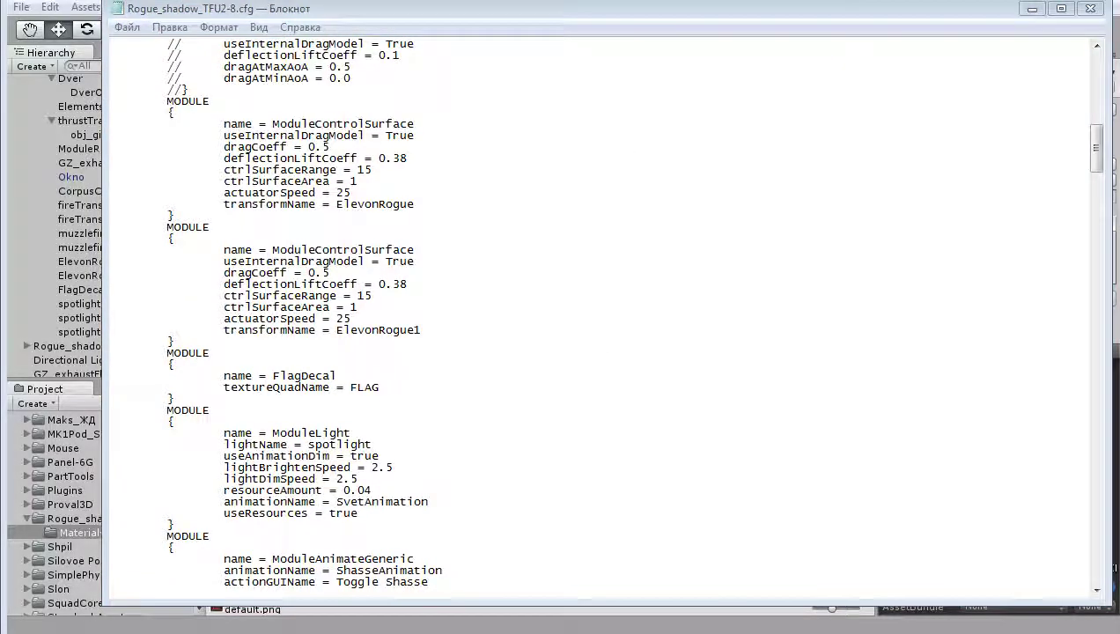
{"action": "key", "text": "alt+Tab"}
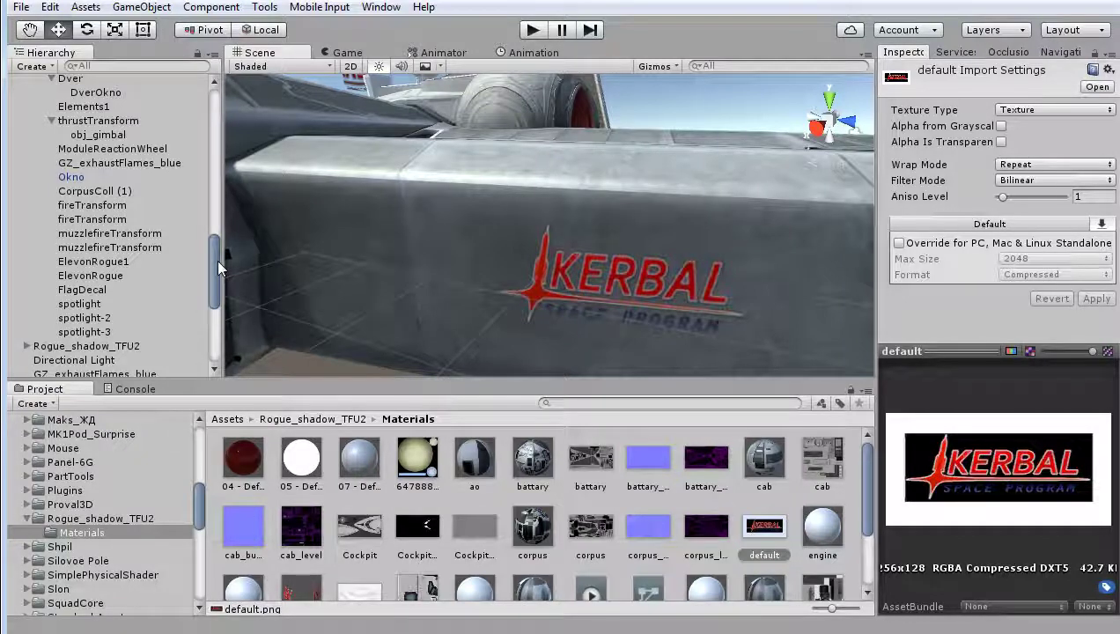
Select Fly2-2, then the spotlight object to show its Light component
{"action": "mouse_move", "coordinate": [213, 259]}
{"action": "left_mouse_down"}
{"action": "mouse_move", "coordinate": [199, 139]}
{"action": "mouse_move", "coordinate": [202, 202]}
{"action": "left_mouse_up"}
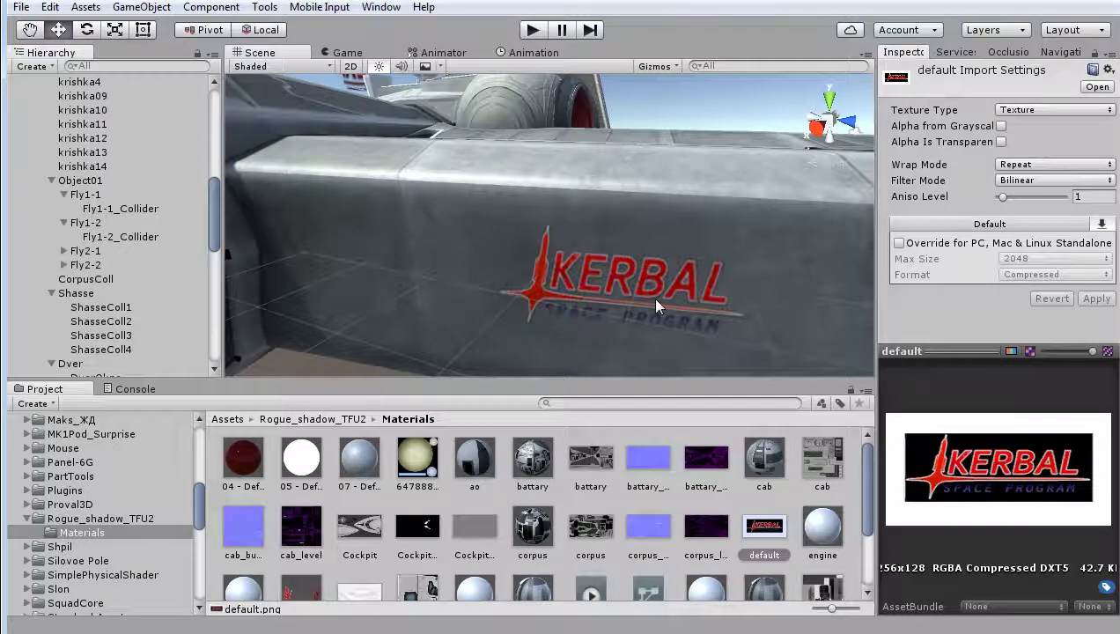
{"action": "left_click", "coordinate": [105, 265]}
{"action": "scroll", "coordinate": [114, 279], "scroll_direction": "down", "scroll_amount": 5}
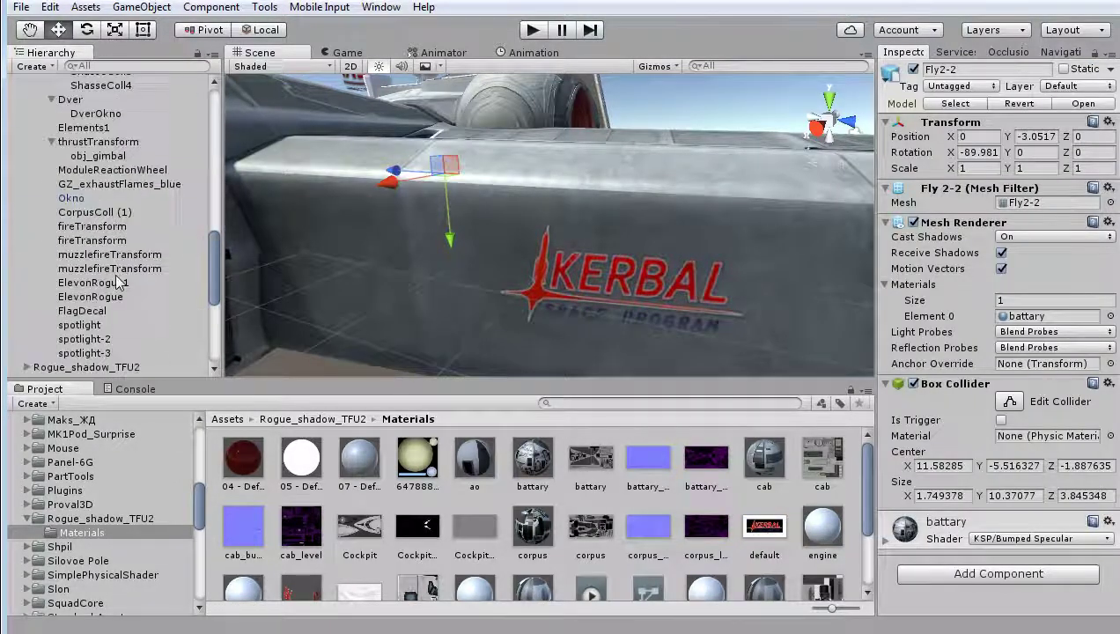
{"action": "left_click", "coordinate": [77, 326]}
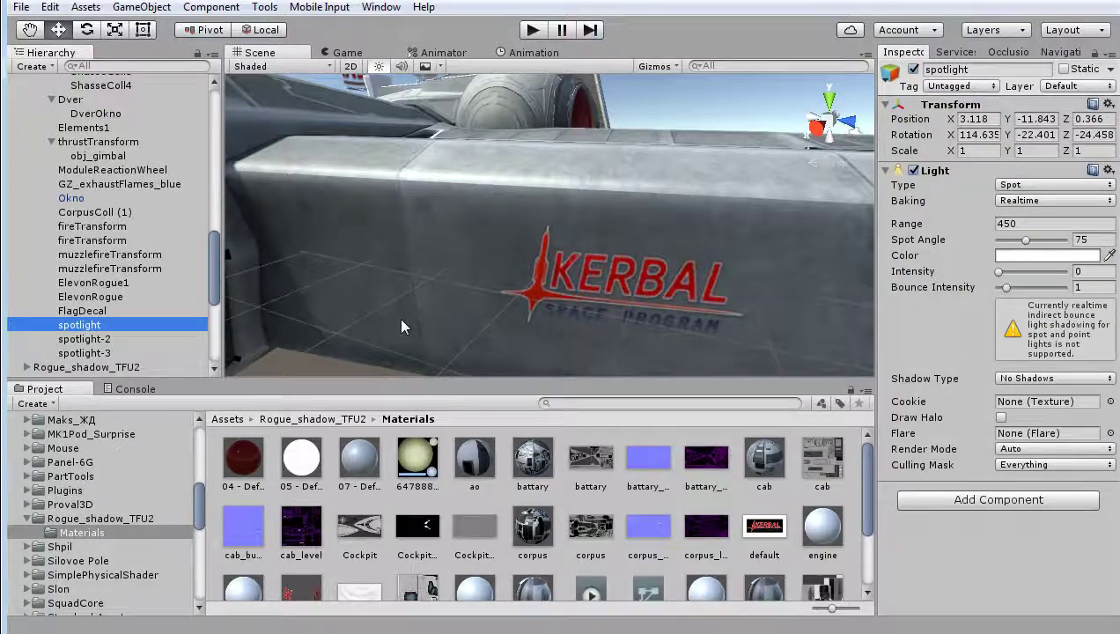
{"action": "middle_click_drag", "start_coordinate": [401, 327], "coordinate": [362, 268]}
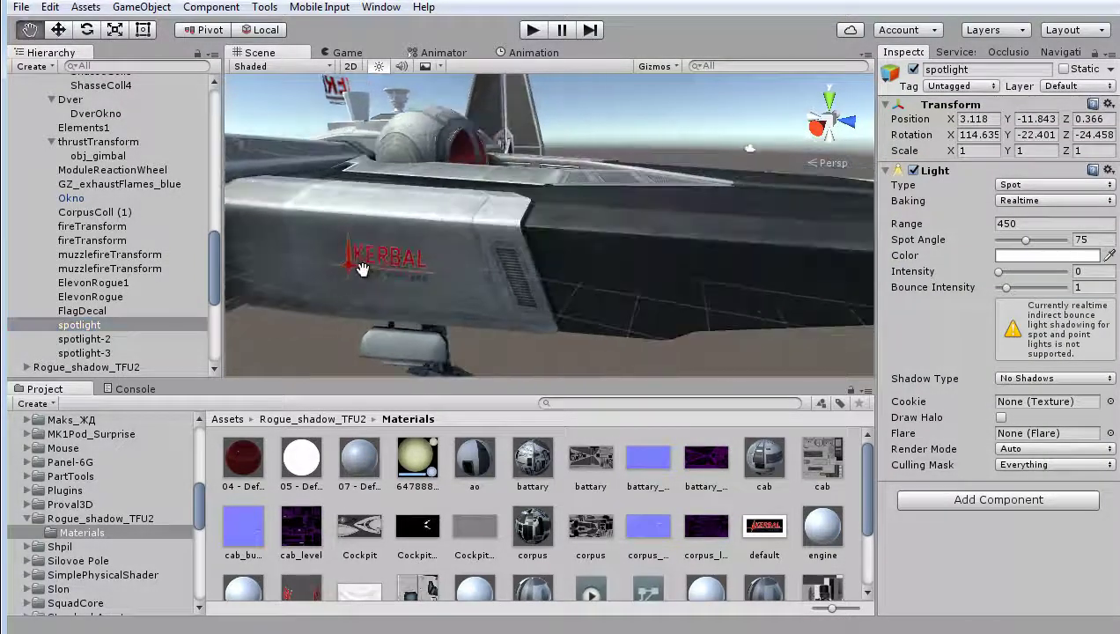
{"action": "mouse_move", "coordinate": [361, 269]}
{"action": "left_mouse_down", "text": "alt"}
{"action": "mouse_move", "coordinate": [521, 286]}
{"action": "mouse_move", "coordinate": [234, 321]}
{"action": "left_mouse_up", "text": "alt"}
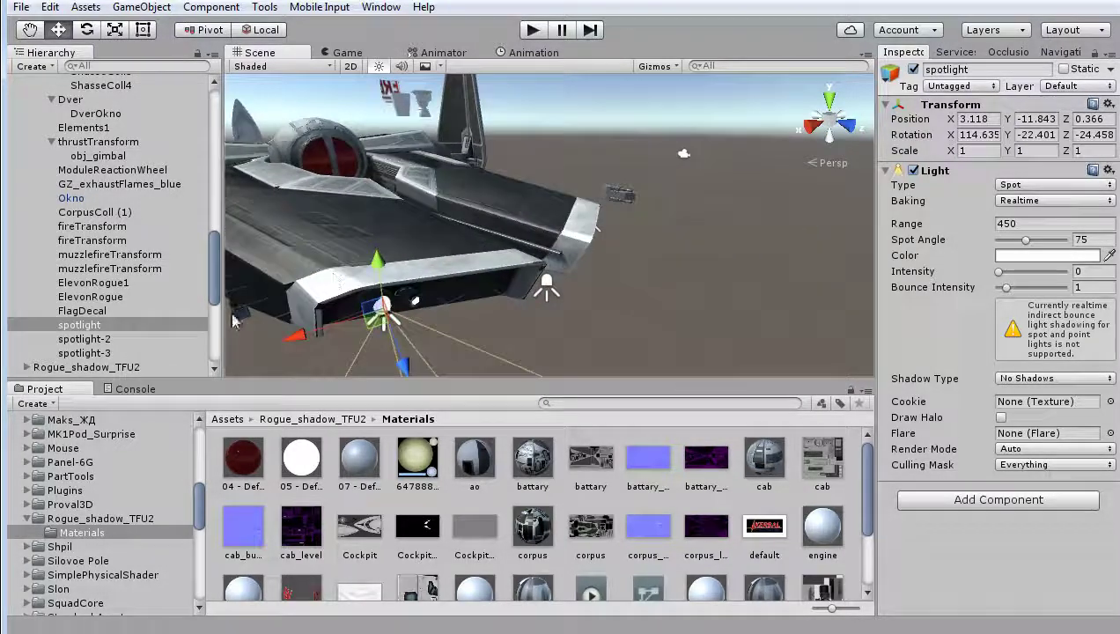
{"action": "left_click", "coordinate": [111, 352]}
{"action": "left_click", "coordinate": [93, 331]}
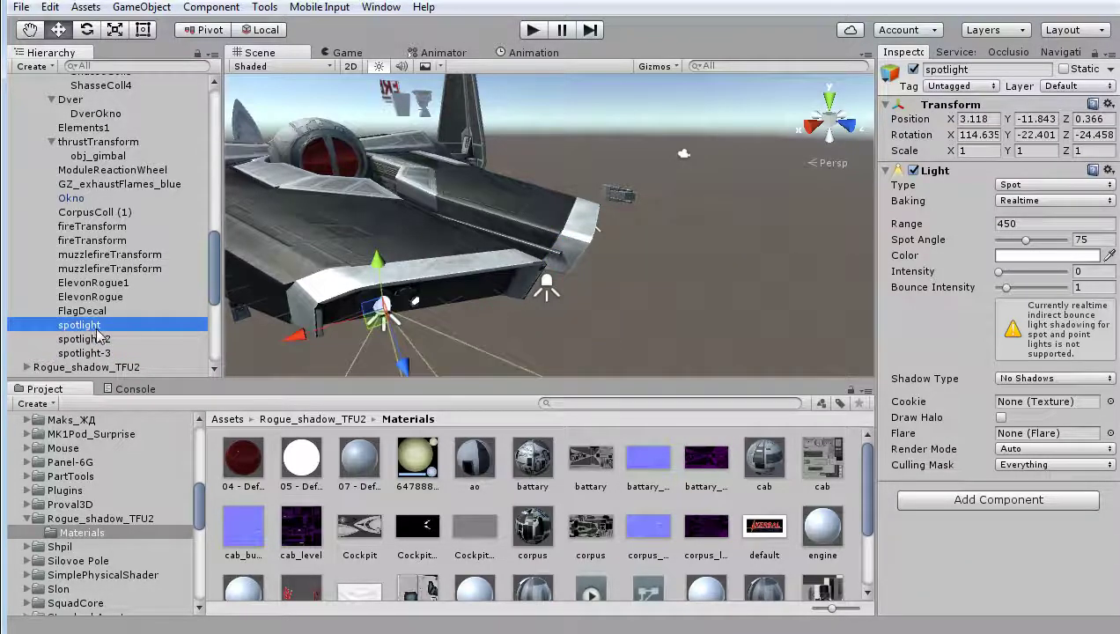
{"action": "left_click", "coordinate": [97, 340]}
{"action": "left_click", "coordinate": [99, 353]}
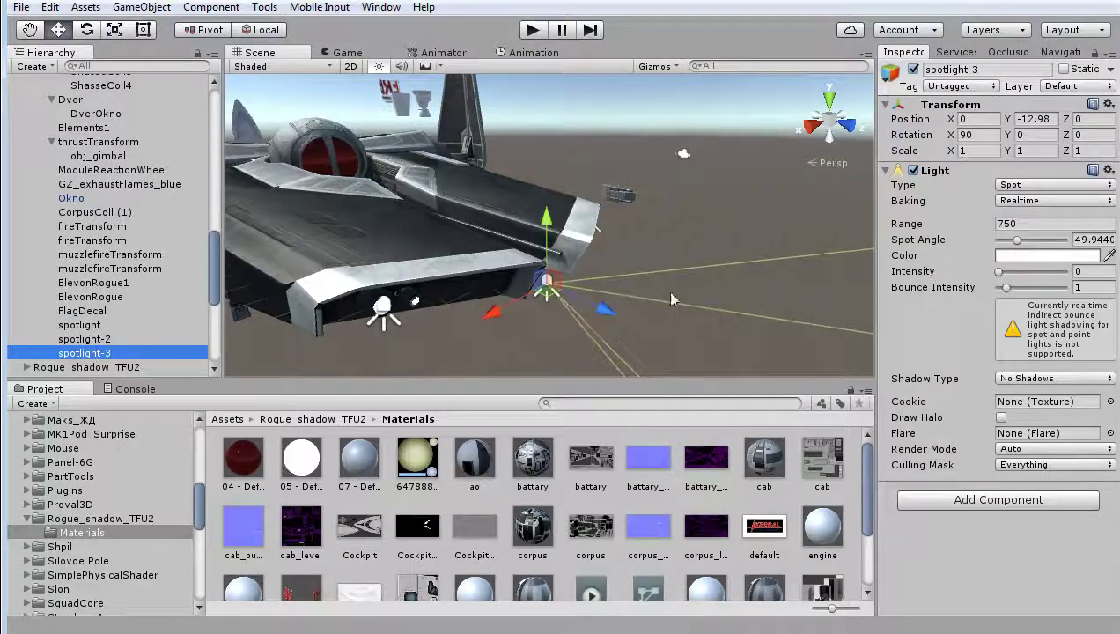
{"action": "left_click_drag", "start_coordinate": [576, 321], "coordinate": [568, 300], "text": "alt"}
{"action": "scroll", "coordinate": [568, 300], "scroll_direction": "up", "scroll_amount": 2}
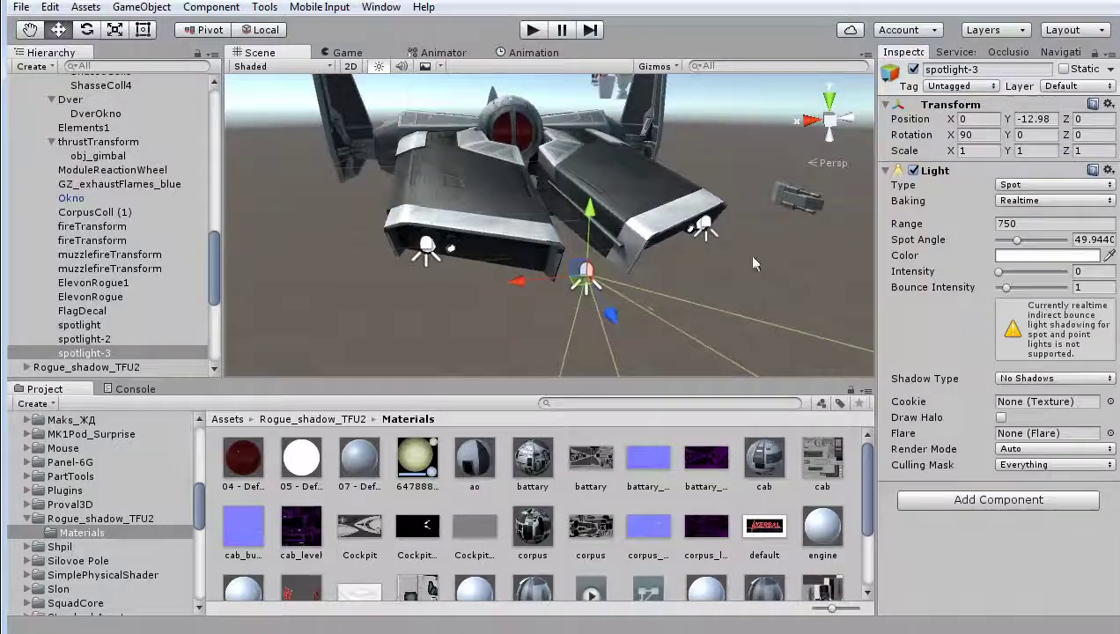
{"action": "left_click", "coordinate": [1020, 224]}
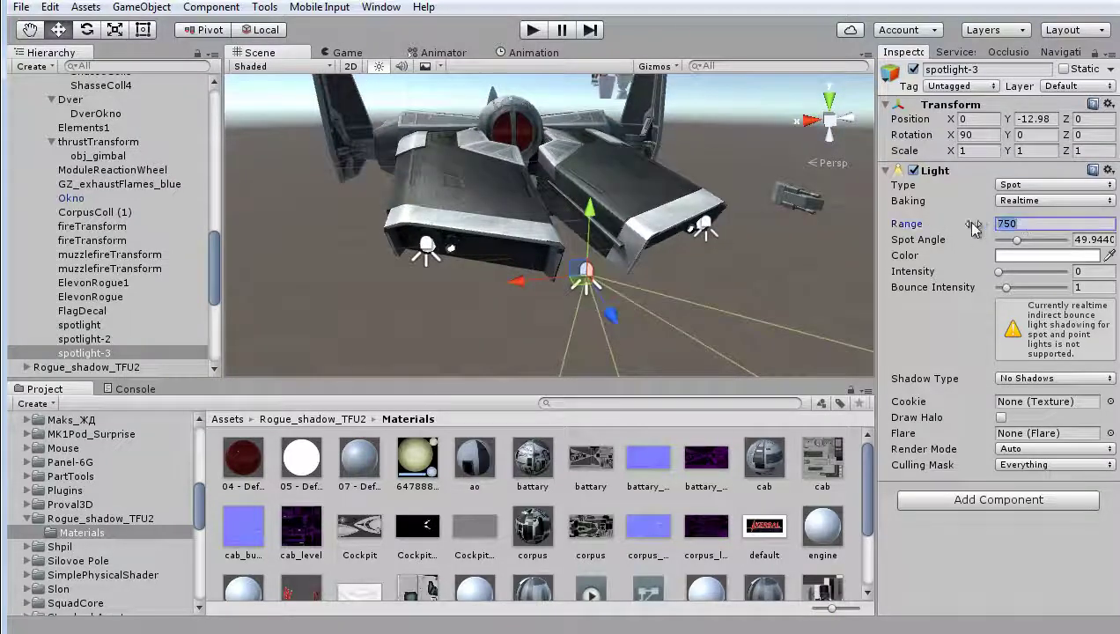
{"action": "left_click", "coordinate": [100, 339]}
{"action": "left_click", "coordinate": [103, 356]}
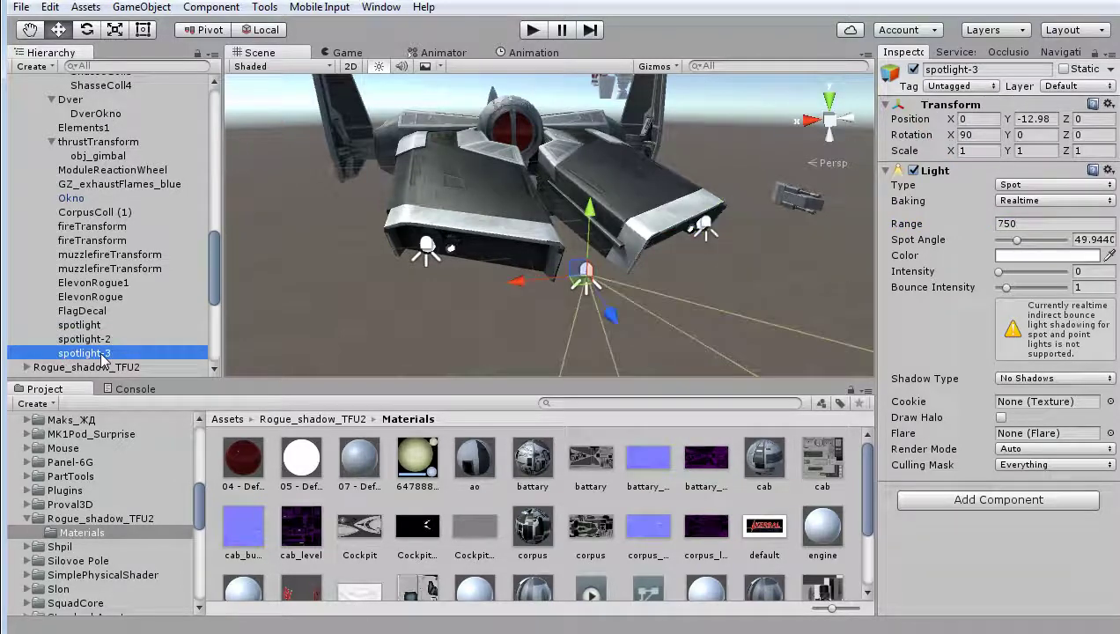
{"action": "left_click", "coordinate": [96, 340]}
{"action": "right_click_drag", "start_coordinate": [617, 267], "coordinate": [851, 283]}
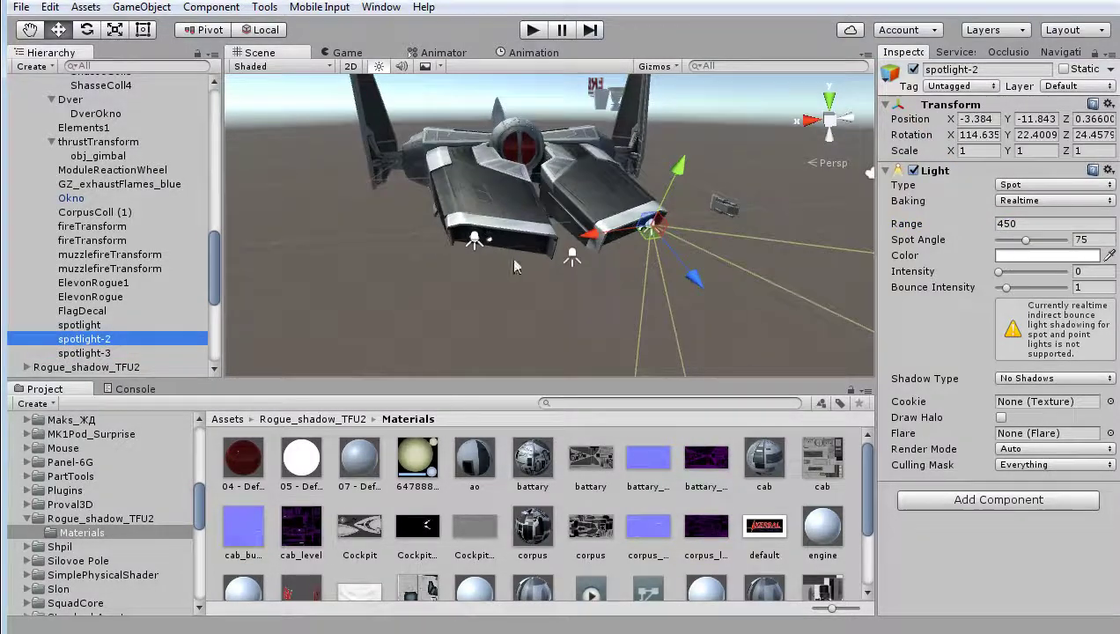
{"action": "key", "text": "f"}
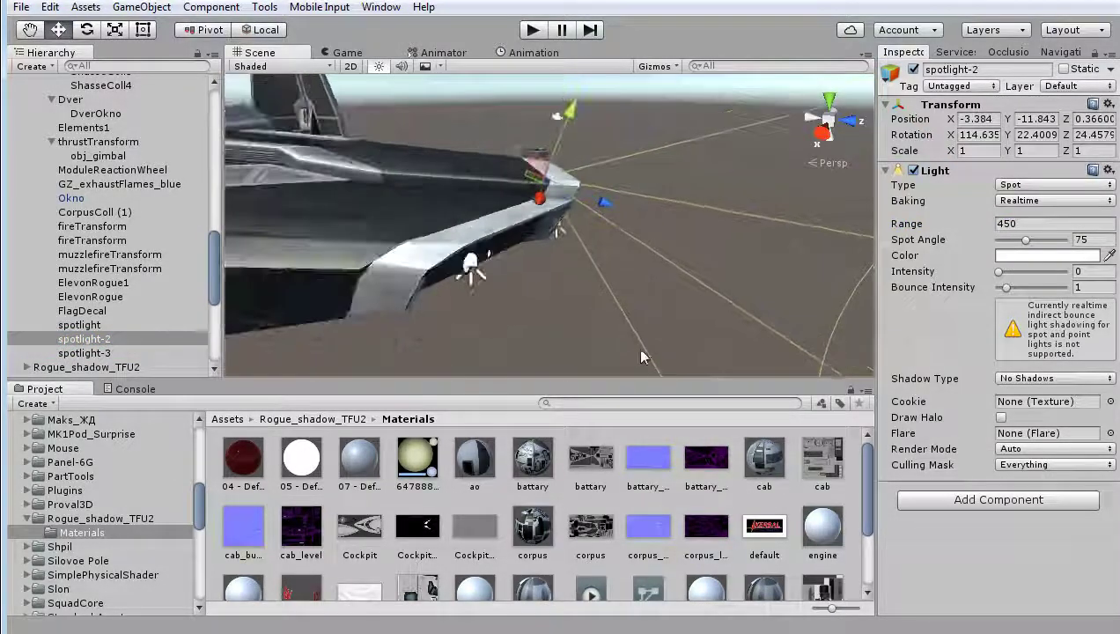
{"action": "mouse_move", "coordinate": [640, 326]}
{"action": "right_mouse_down"}
{"action": "mouse_move", "coordinate": [525, 214]}
{"action": "mouse_move", "coordinate": [583, 289]}
{"action": "right_mouse_up"}
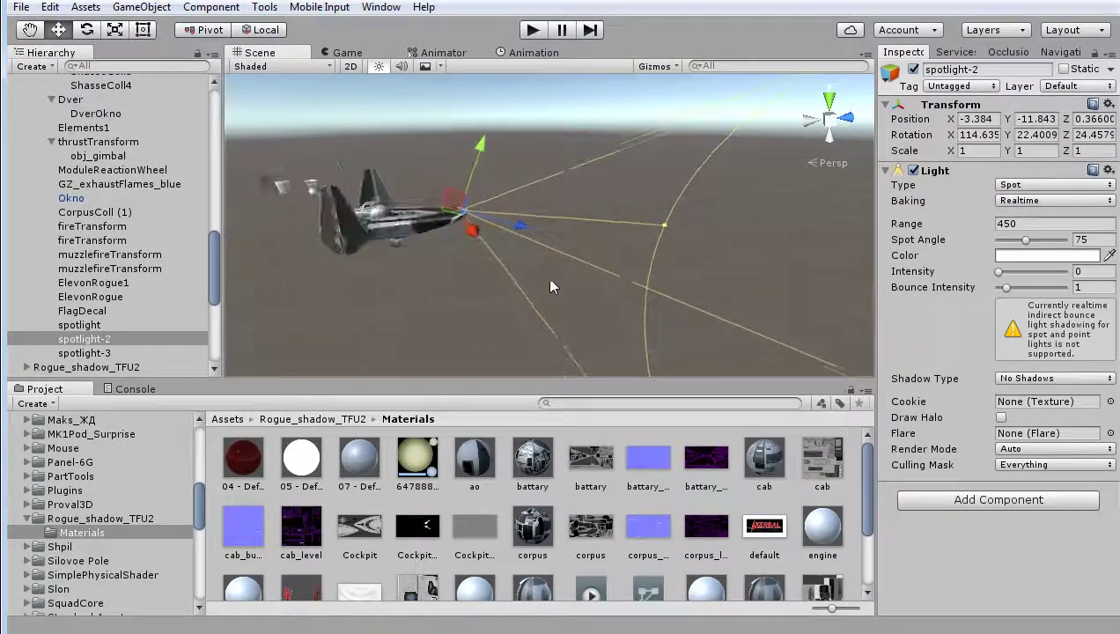
{"action": "scroll", "coordinate": [584, 295], "scroll_direction": "down", "scroll_amount": 2}
{"action": "left_click", "coordinate": [121, 352]}
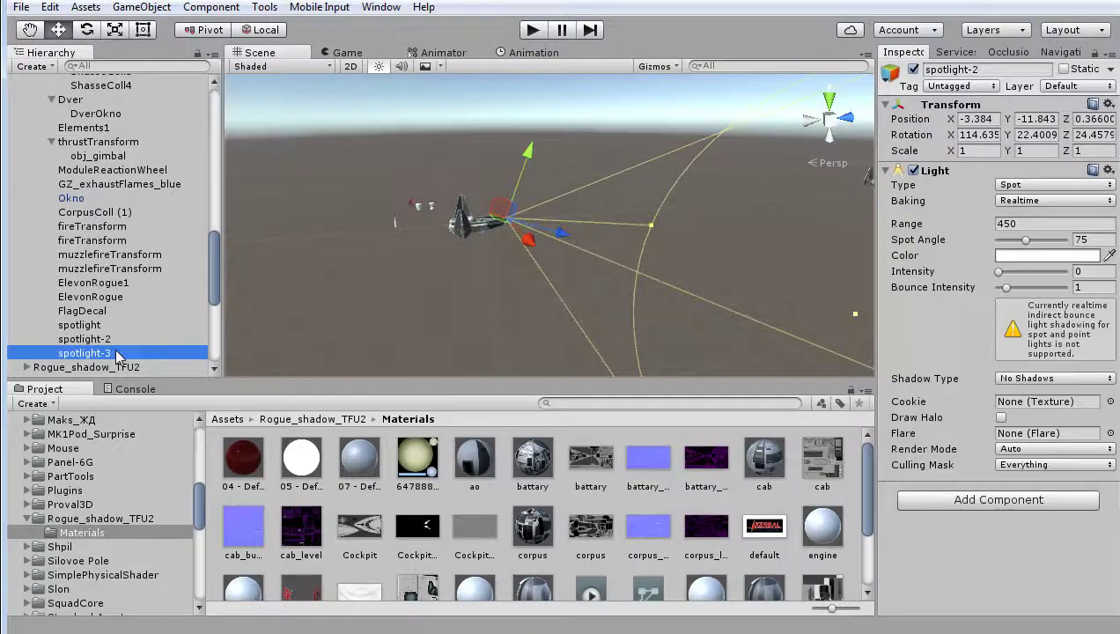
{"action": "left_click", "coordinate": [98, 326], "text": "shift"}
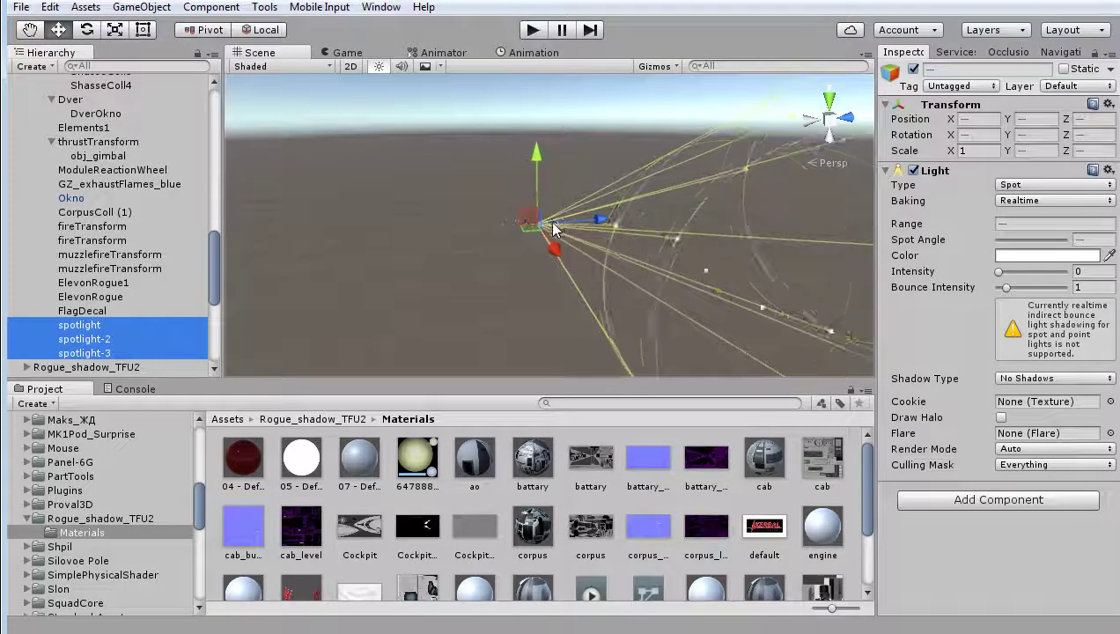
{"action": "mouse_move", "coordinate": [613, 297]}
{"action": "left_mouse_down", "text": "alt"}
{"action": "mouse_move", "coordinate": [726, 240]}
{"action": "mouse_move", "coordinate": [426, 225]}
{"action": "mouse_move", "coordinate": [561, 191]}
{"action": "left_mouse_up", "text": "alt"}
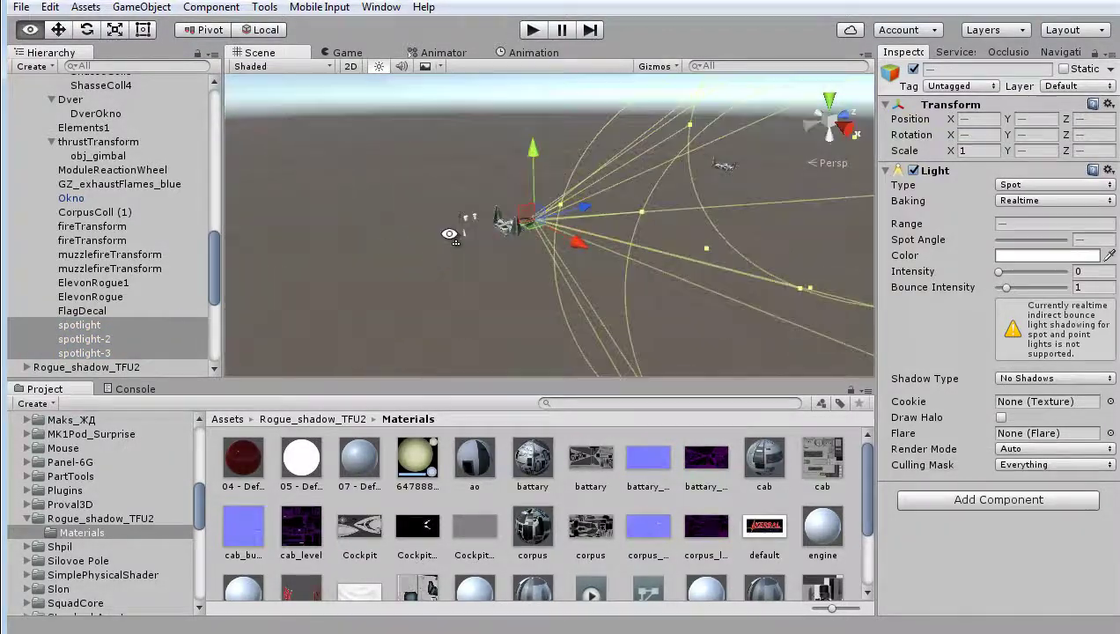
{"action": "right_click_drag", "start_coordinate": [562, 191], "coordinate": [523, 185]}
{"action": "key", "text": "w"}
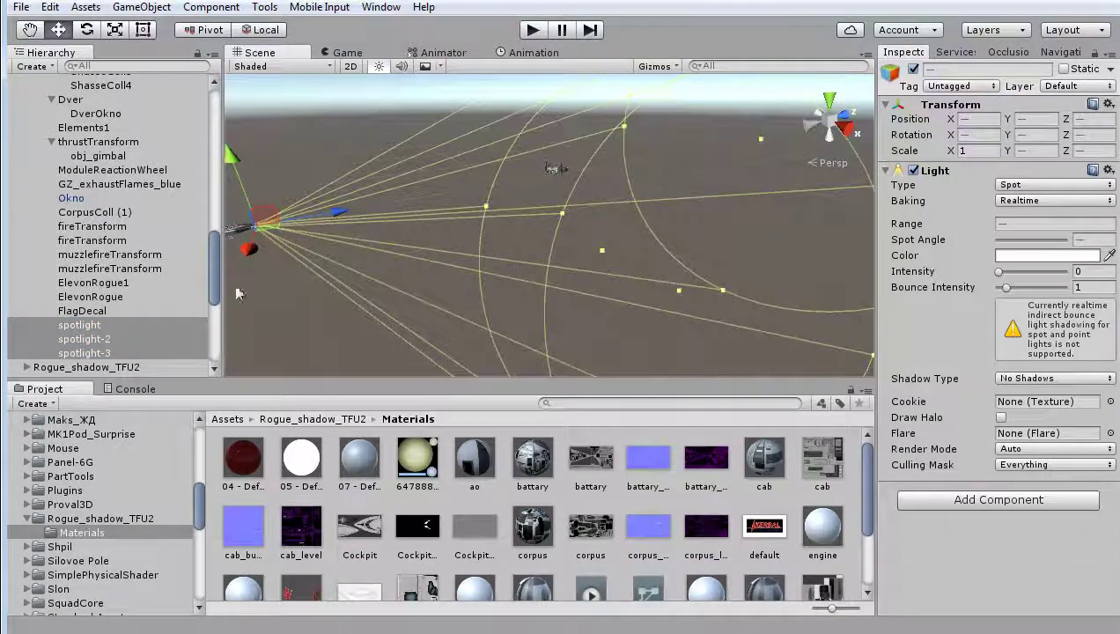
{"action": "left_click", "coordinate": [140, 340]}
{"action": "left_click", "coordinate": [99, 327]}
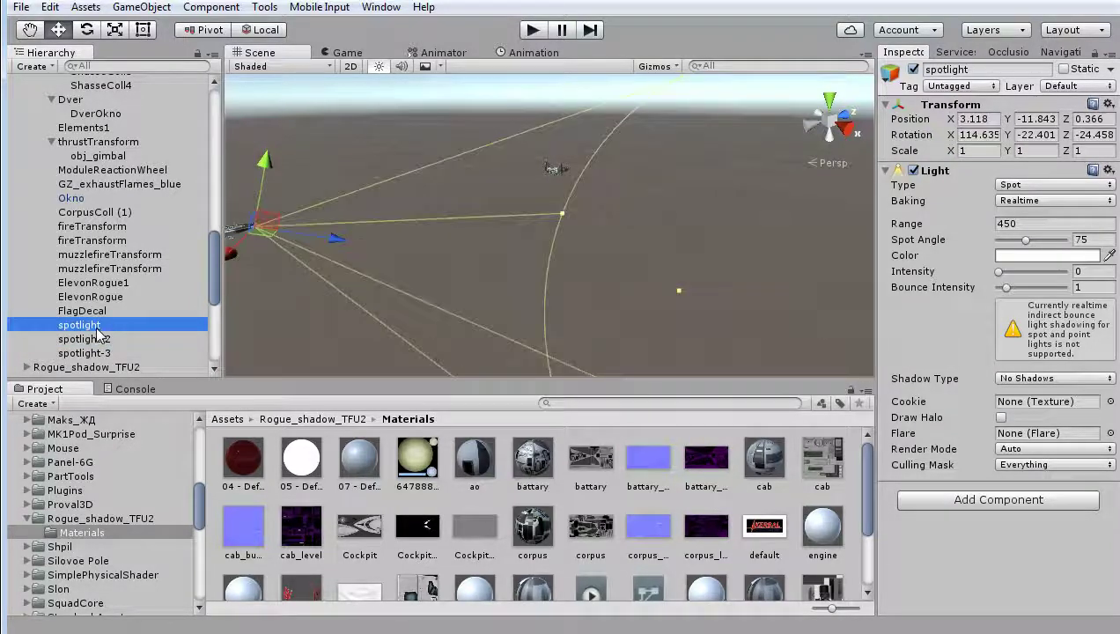
{"action": "double_click", "coordinate": [99, 326]}
{"action": "scroll", "coordinate": [509, 208], "scroll_direction": "up", "scroll_amount": 2}
{"action": "scroll", "coordinate": [509, 208], "scroll_direction": "up", "scroll_amount": 2}
{"action": "scroll", "coordinate": [509, 209], "scroll_direction": "up", "scroll_amount": 1}
{"action": "scroll", "coordinate": [509, 207], "scroll_direction": "up", "scroll_amount": 2}
{"action": "scroll", "coordinate": [511, 207], "scroll_direction": "up", "scroll_amount": 1}
{"action": "scroll", "coordinate": [510, 207], "scroll_direction": "up", "scroll_amount": 2}
{"action": "scroll", "coordinate": [510, 207], "scroll_direction": "up", "scroll_amount": 2}
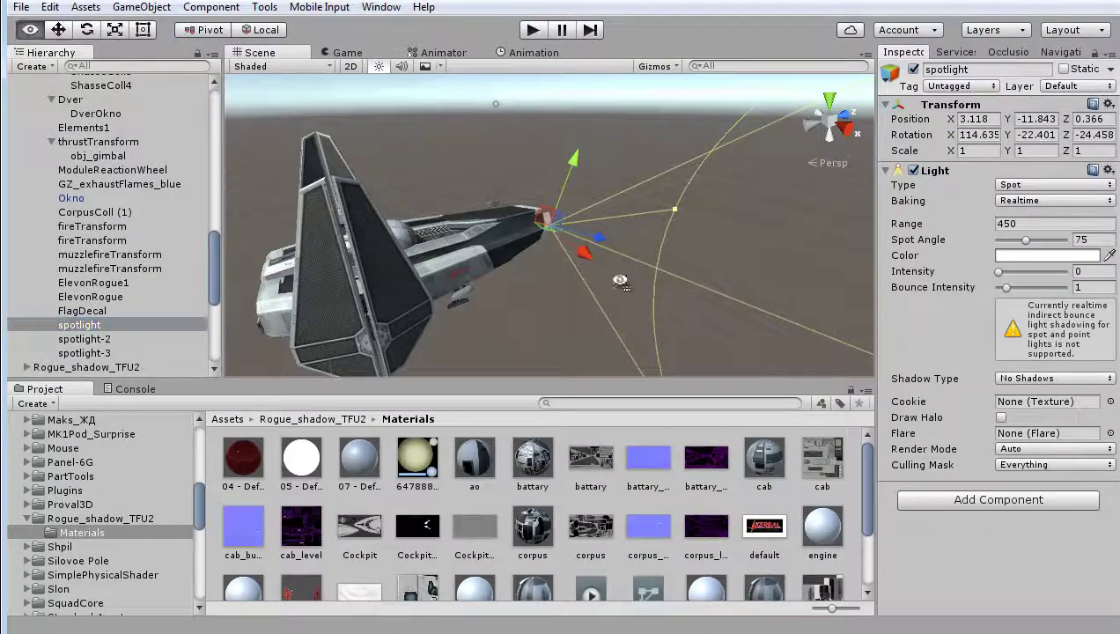
{"action": "left_click_drag", "start_coordinate": [653, 282], "coordinate": [553, 301], "text": "alt"}
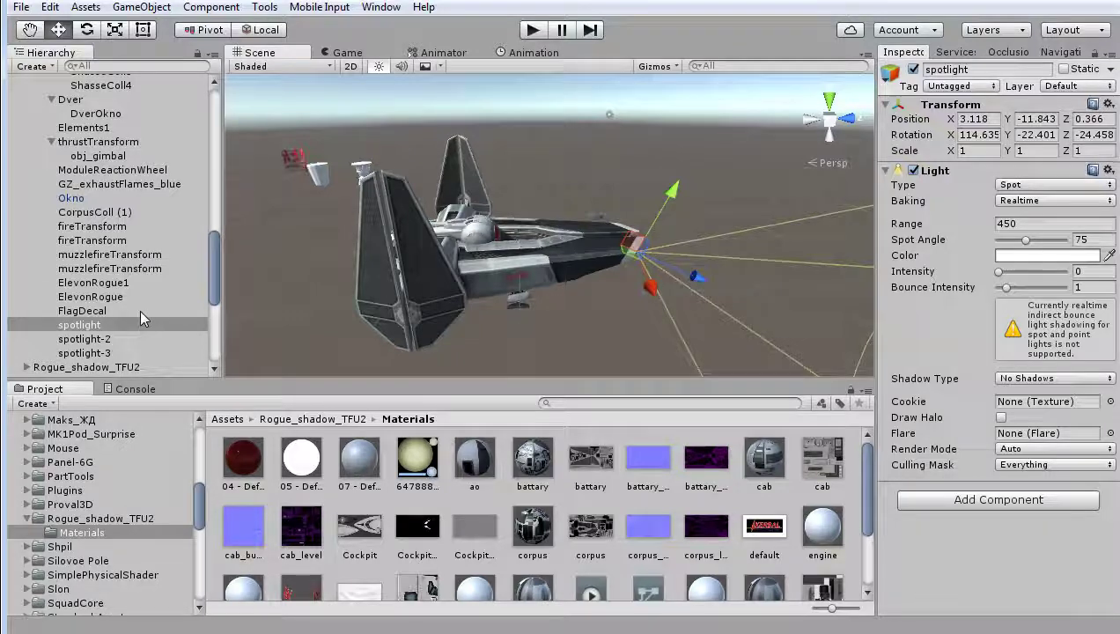
{"action": "mouse_move", "coordinate": [518, 254]}
{"action": "left_mouse_down", "text": "alt"}
{"action": "mouse_move", "coordinate": [502, 335]}
{"action": "mouse_move", "coordinate": [657, 248]}
{"action": "mouse_move", "coordinate": [642, 257]}
{"action": "left_mouse_up", "text": "alt"}
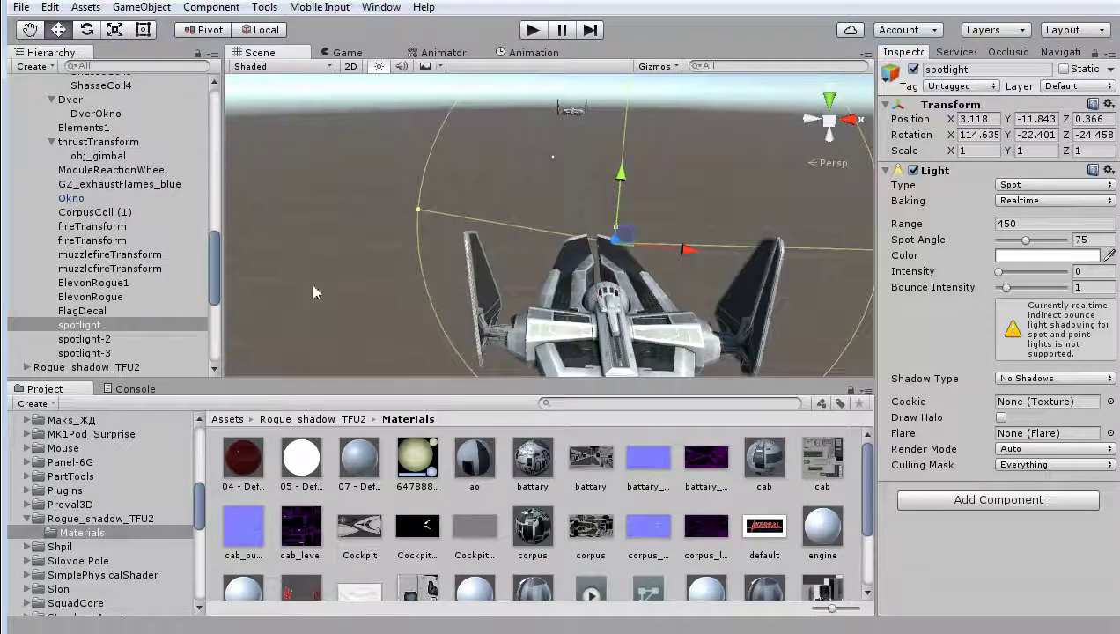
{"action": "left_click", "coordinate": [116, 337]}
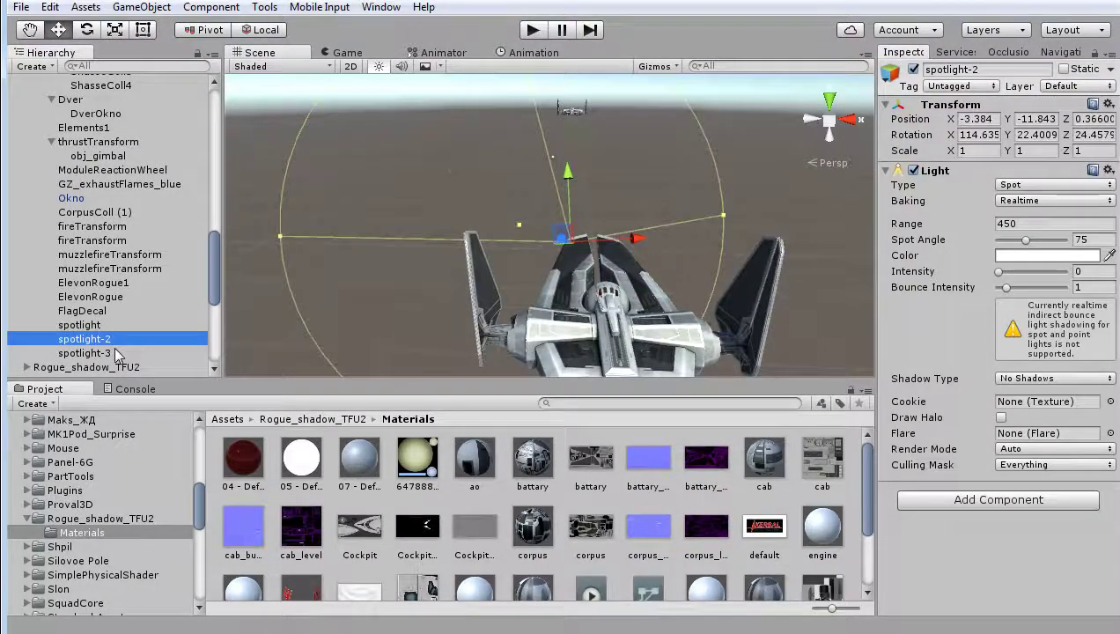
{"action": "left_click", "coordinate": [117, 352]}
{"action": "left_click", "coordinate": [111, 325]}
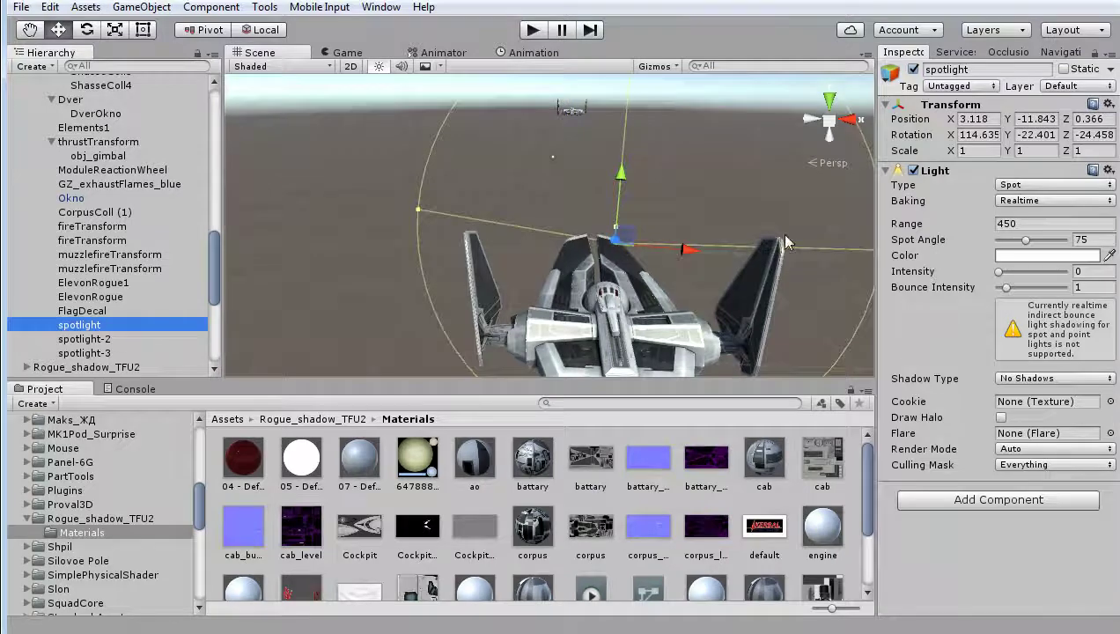
{"action": "scroll", "coordinate": [679, 168], "scroll_direction": "down", "scroll_amount": 3}
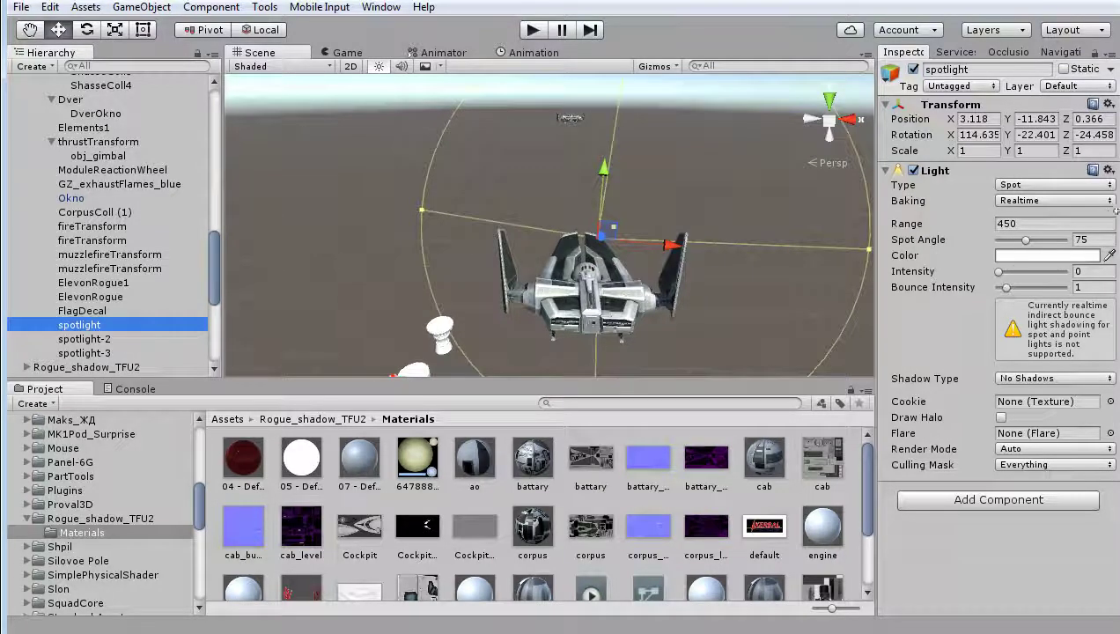
{"action": "left_click", "coordinate": [119, 340]}
{"action": "left_click", "coordinate": [84, 353]}
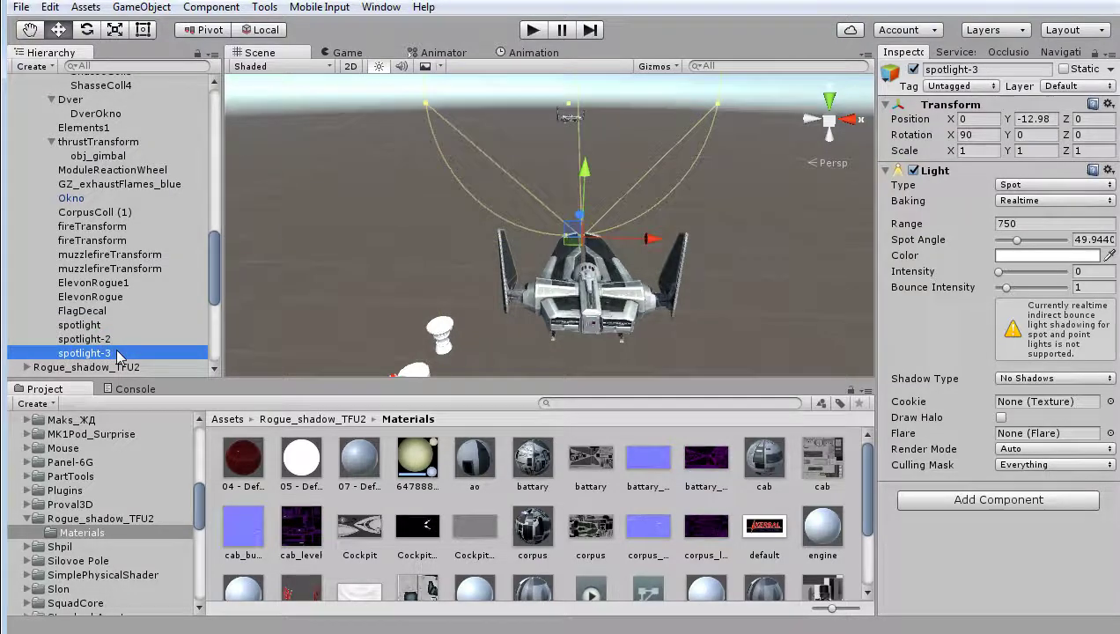
{"action": "scroll", "coordinate": [646, 290], "scroll_direction": "down", "scroll_amount": 2}
{"action": "middle_click_drag", "start_coordinate": [646, 290], "coordinate": [649, 216]}
{"action": "left_click_drag", "start_coordinate": [650, 217], "coordinate": [657, 256], "text": "alt"}
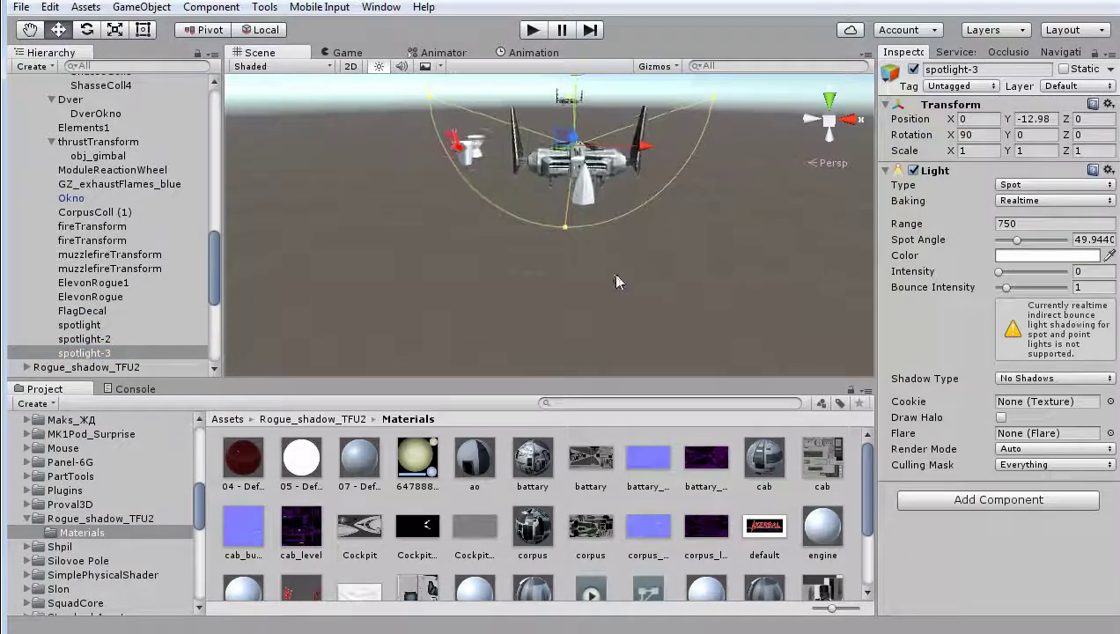
{"action": "mouse_move", "coordinate": [770, 235]}
{"action": "left_mouse_down", "text": "alt"}
{"action": "mouse_move", "coordinate": [377, 286]}
{"action": "mouse_move", "coordinate": [544, 251]}
{"action": "left_mouse_up", "text": "alt"}
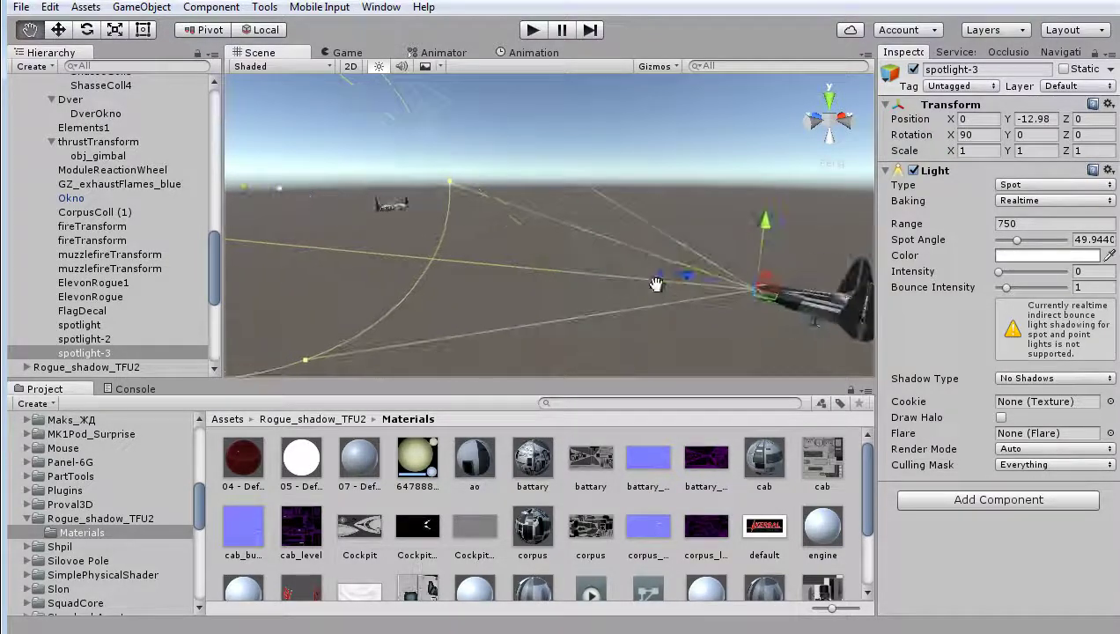
{"action": "left_click", "coordinate": [96, 325]}
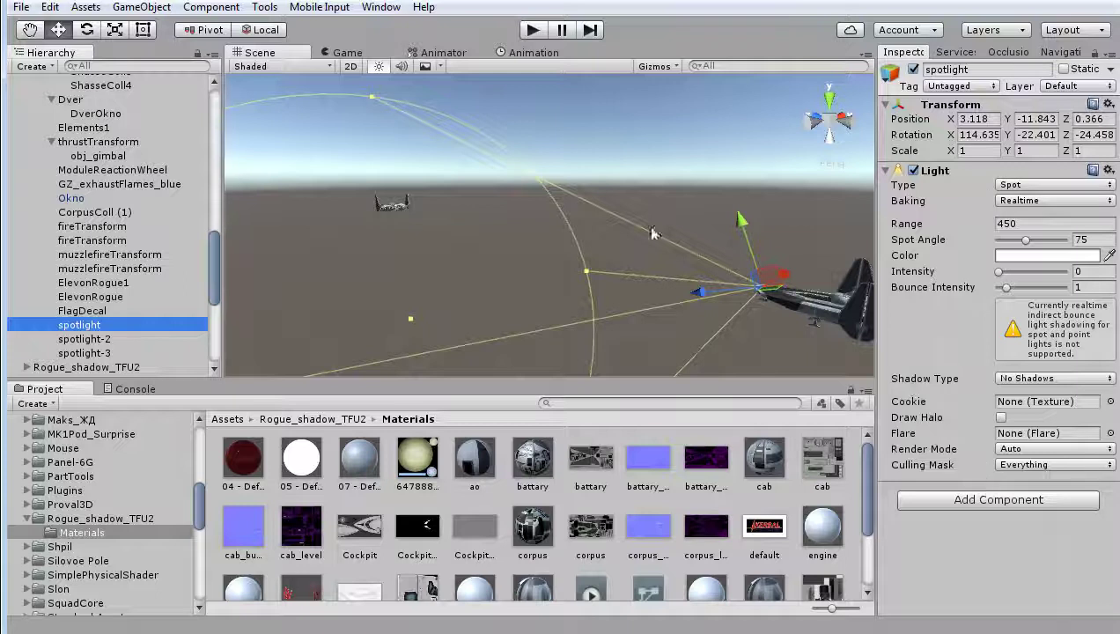
{"action": "left_click", "coordinate": [996, 500]}
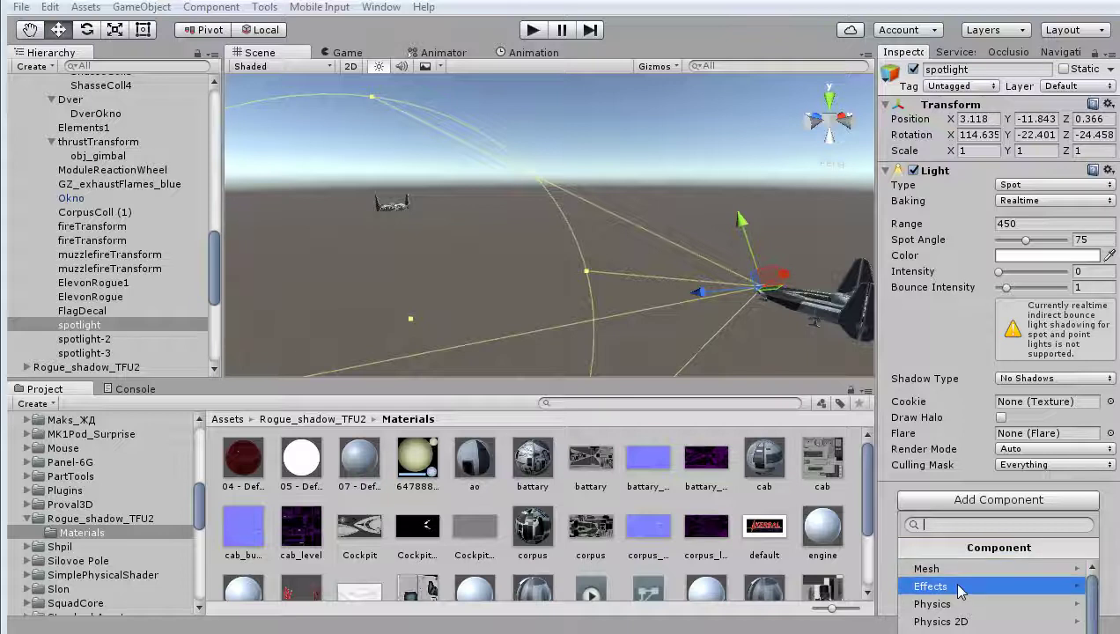
{"action": "scroll", "coordinate": [955, 588], "scroll_direction": "down", "scroll_amount": 2}
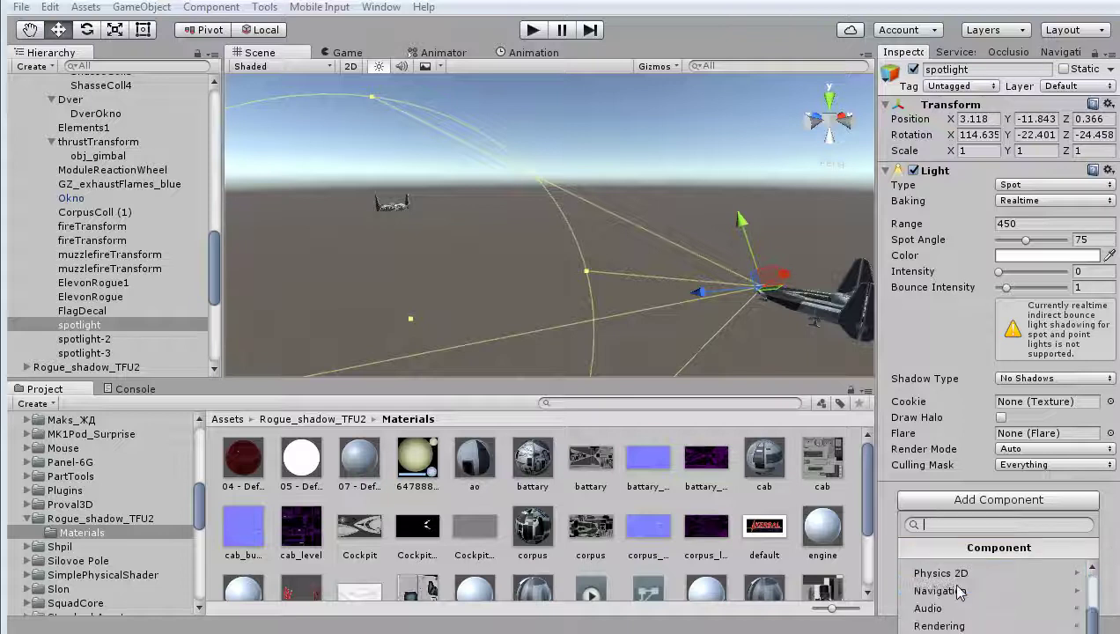
{"action": "left_click", "coordinate": [1105, 562]}
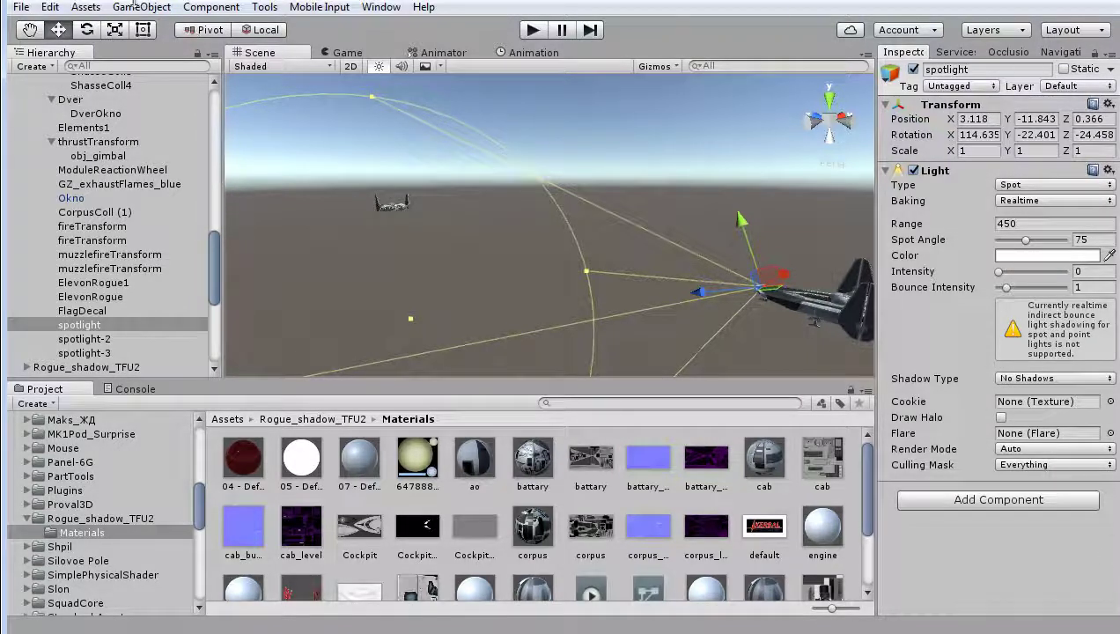
{"action": "left_click", "coordinate": [913, 171]}
{"action": "left_click", "coordinate": [913, 171]}
Load SvetAnimation in a floating Animation window and select spotlight-2's intensity track at frame 2
{"action": "left_click", "coordinate": [524, 54]}
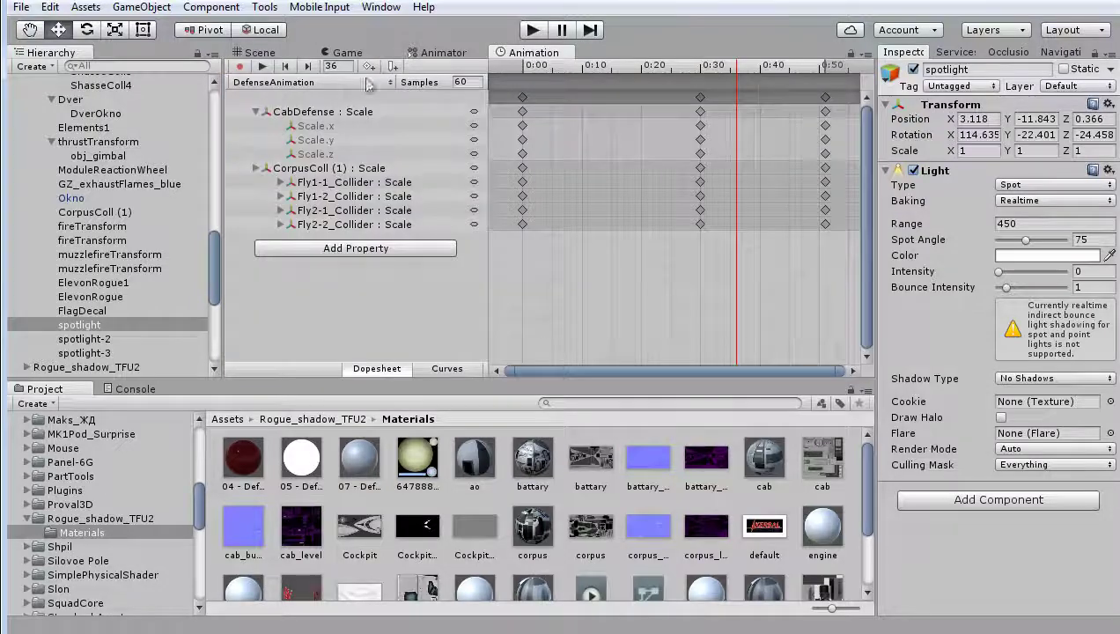
{"action": "left_click", "coordinate": [291, 84]}
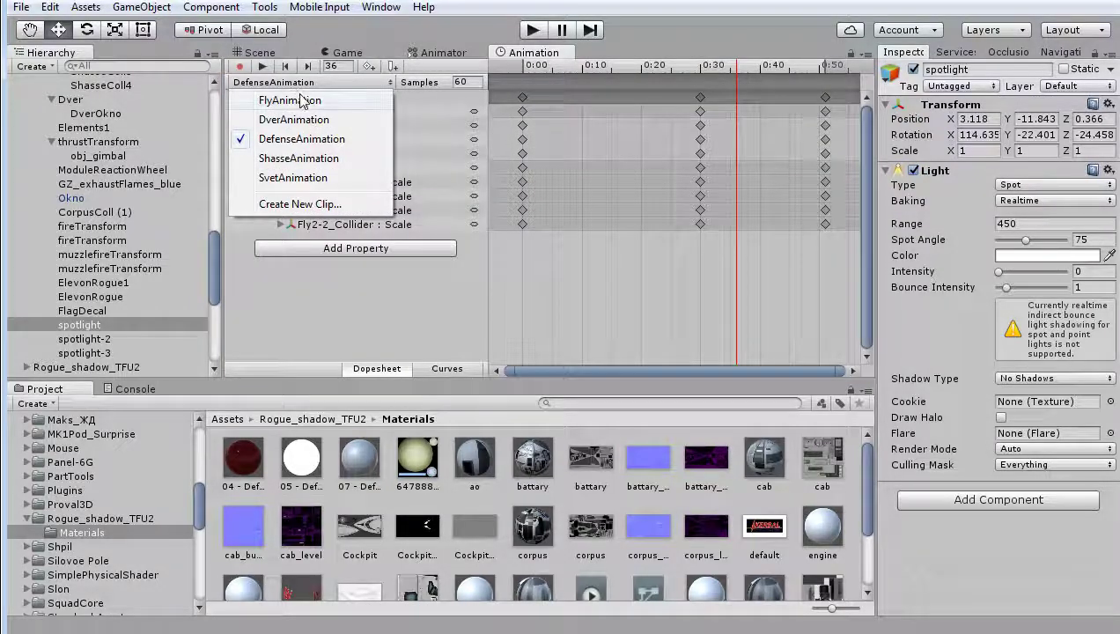
{"action": "left_click", "coordinate": [292, 178]}
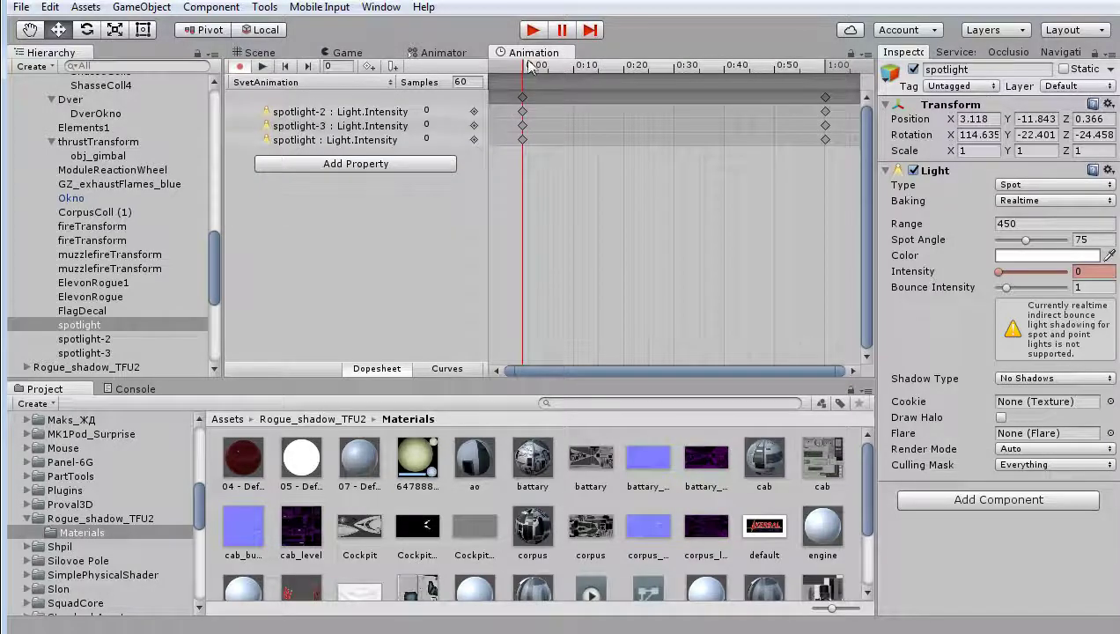
{"action": "left_click", "coordinate": [240, 66]}
{"action": "mouse_move", "coordinate": [518, 53]}
{"action": "left_mouse_down"}
{"action": "mouse_move", "coordinate": [516, 180]}
{"action": "mouse_move", "coordinate": [462, 481]}
{"action": "left_mouse_up"}
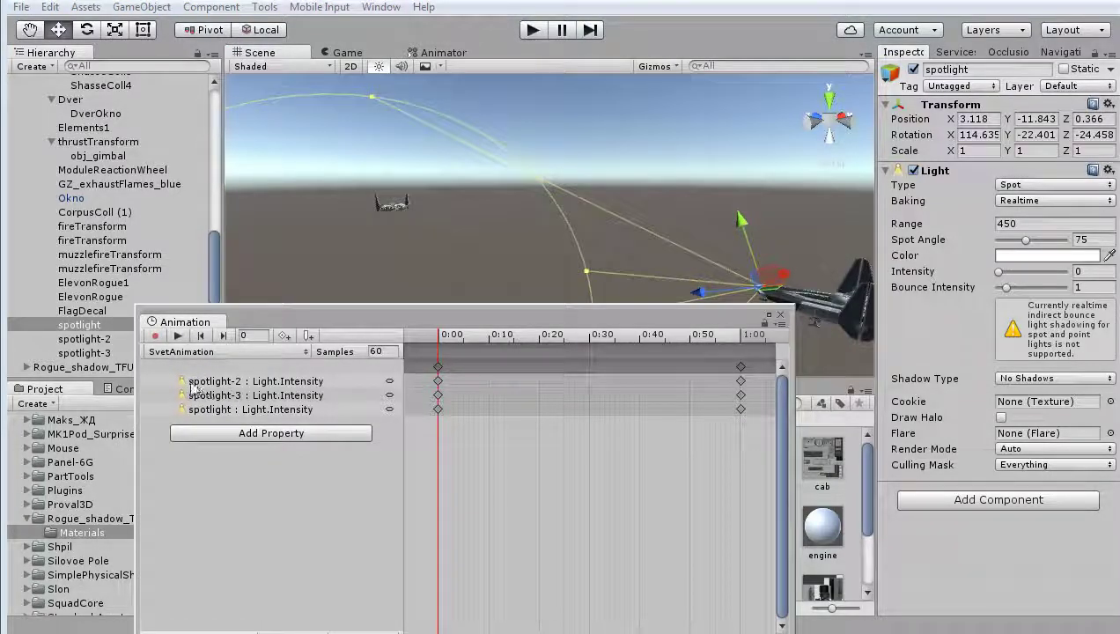
{"action": "left_click", "coordinate": [229, 383]}
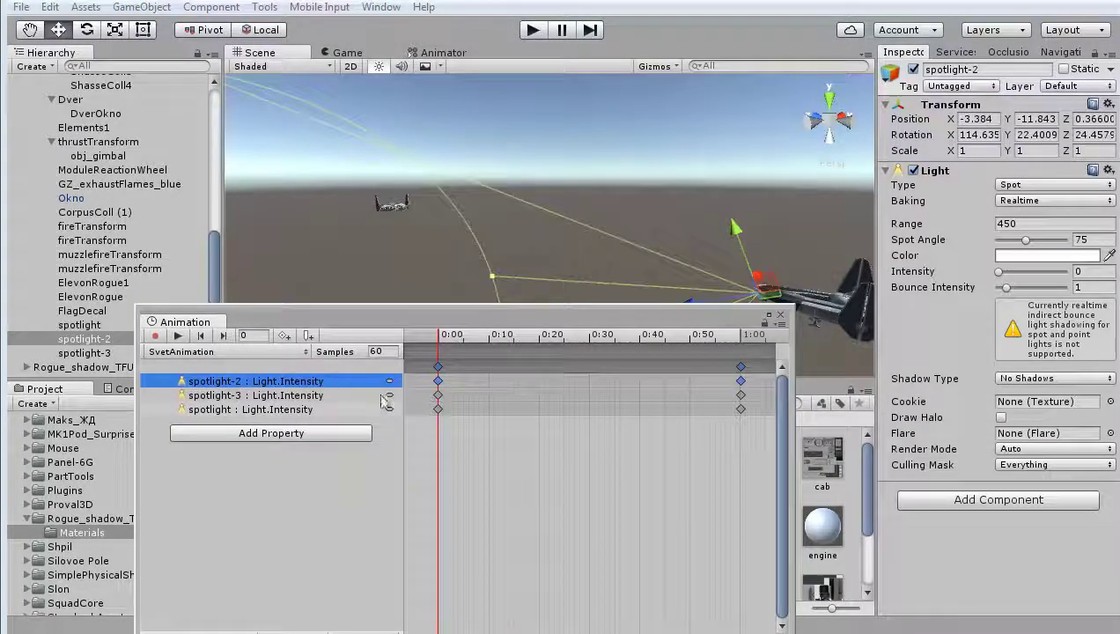
{"action": "left_click", "coordinate": [449, 337]}
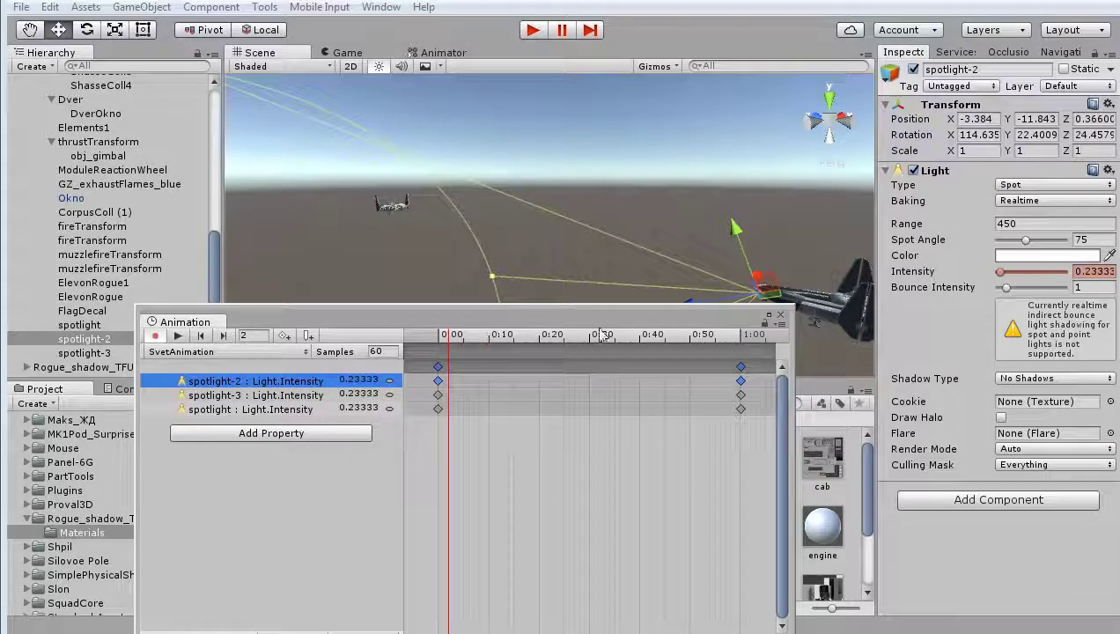
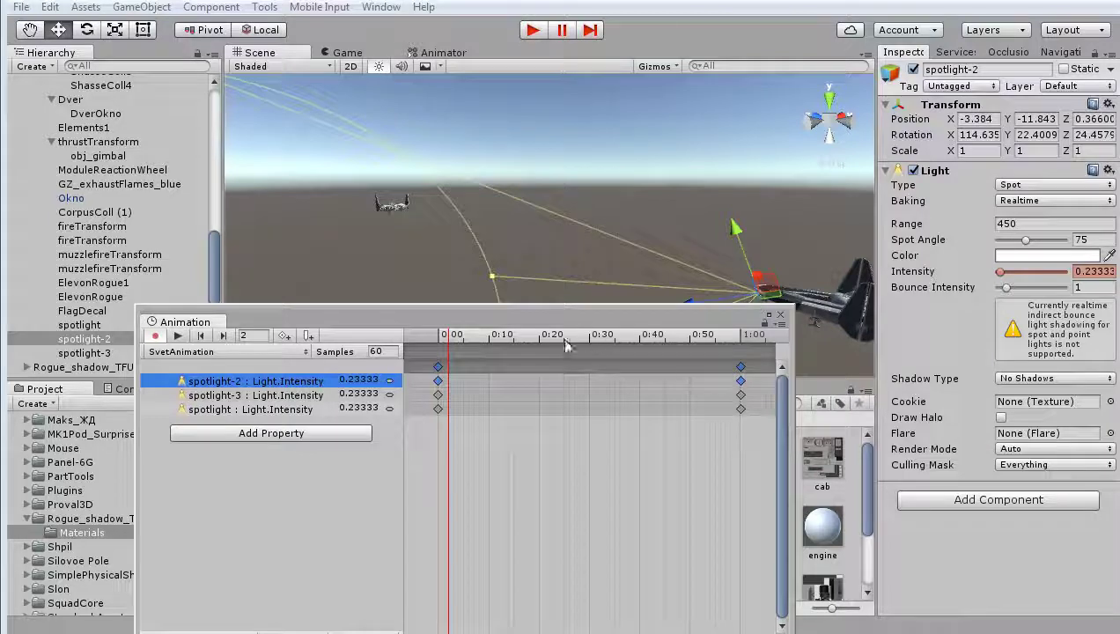
Scrub the SvetAnimation light clip from start to end and stop recording keys
{"action": "left_click_drag", "start_coordinate": [482, 340], "coordinate": [440, 341]}
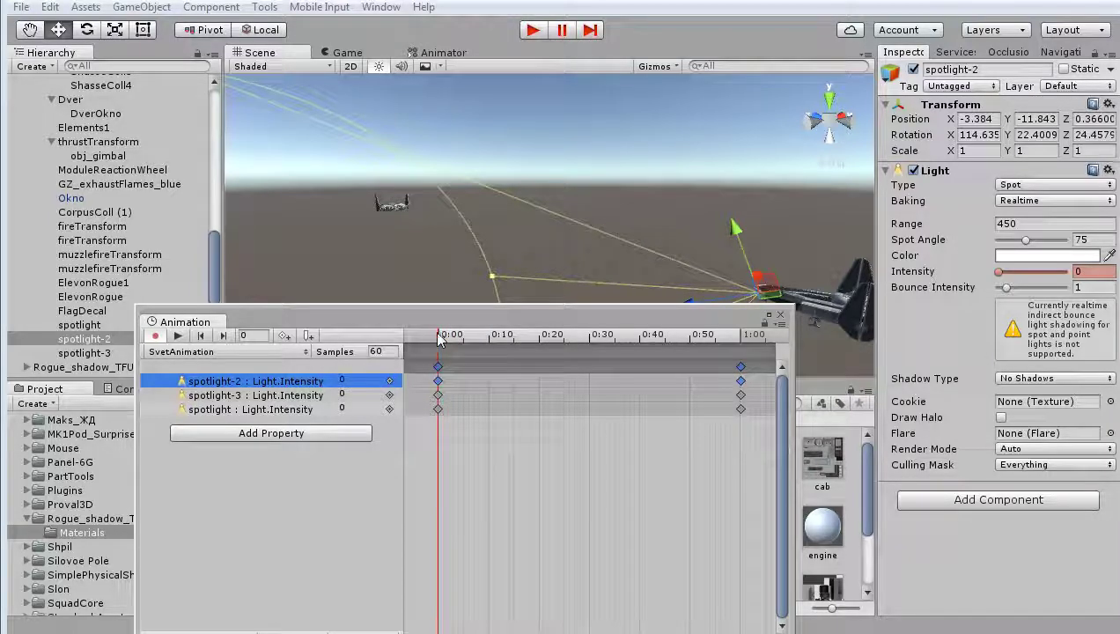
{"action": "left_click", "coordinate": [439, 341]}
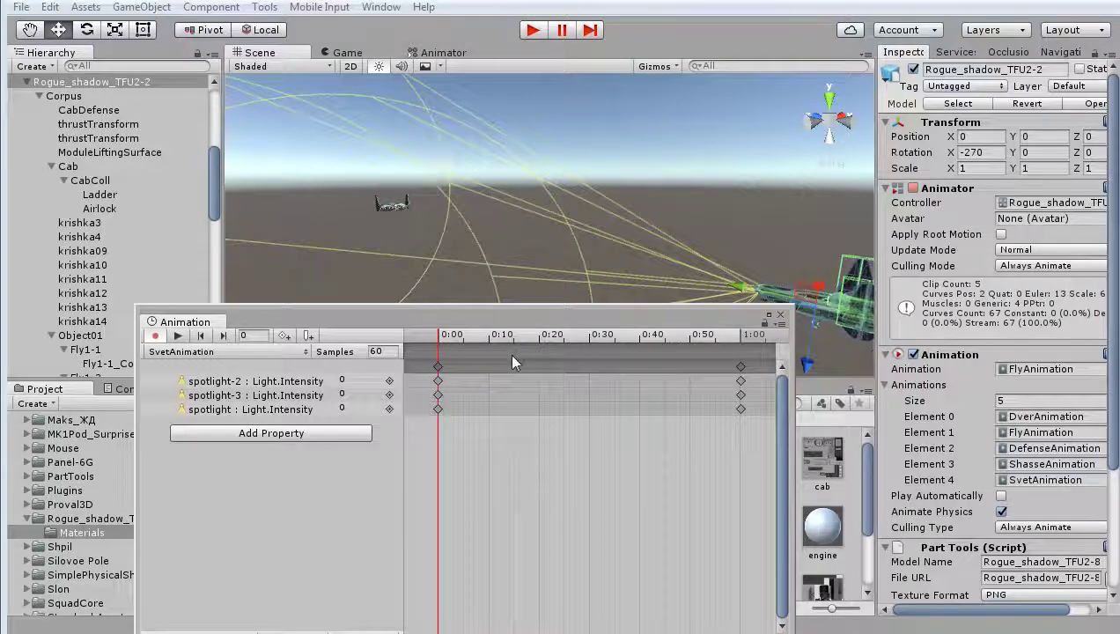
{"action": "mouse_move", "coordinate": [451, 343]}
{"action": "left_mouse_down"}
{"action": "mouse_move", "coordinate": [741, 353]}
{"action": "mouse_move", "coordinate": [566, 352]}
{"action": "mouse_move", "coordinate": [724, 358]}
{"action": "left_mouse_up"}
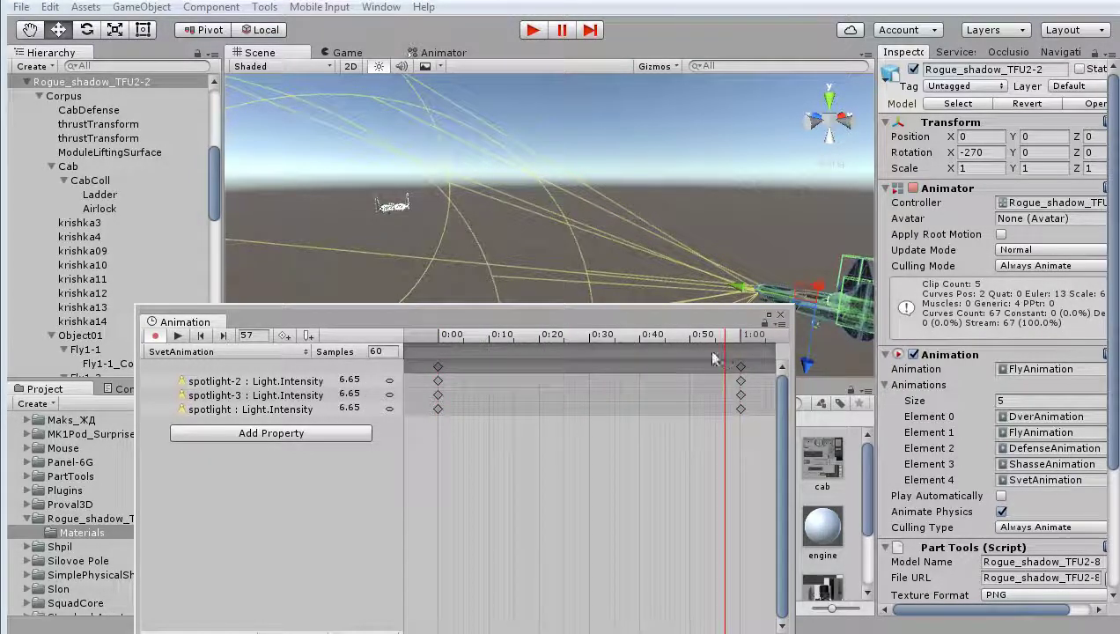
{"action": "left_click", "coordinate": [156, 337]}
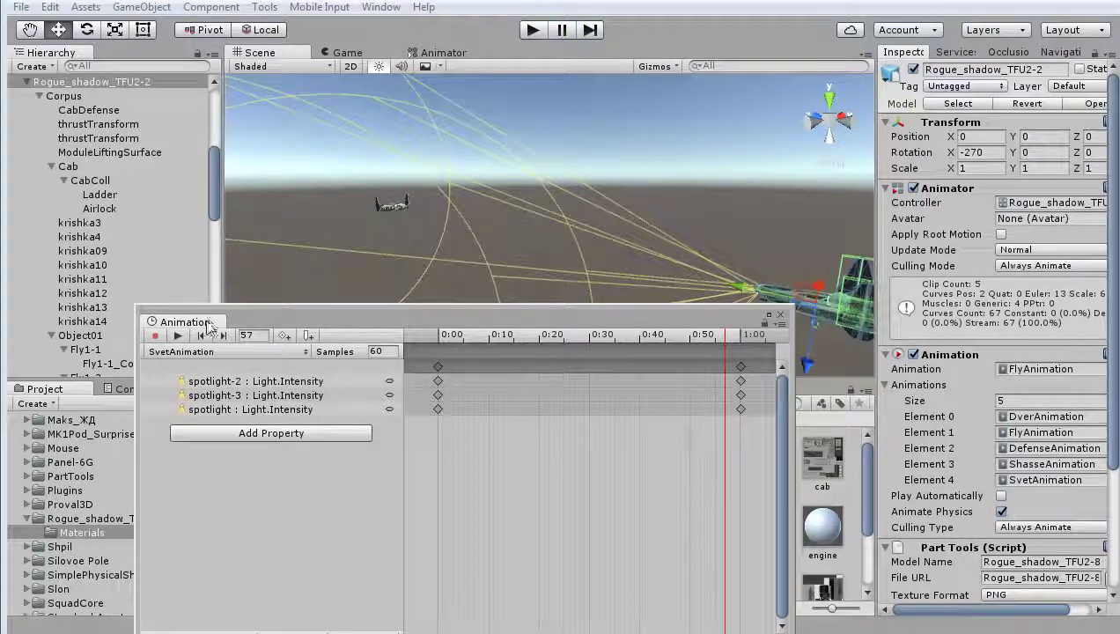
Dock the Animation window as a main tab, then select spotlight and return to Scene
{"action": "left_click_drag", "start_coordinate": [208, 328], "coordinate": [535, 70]}
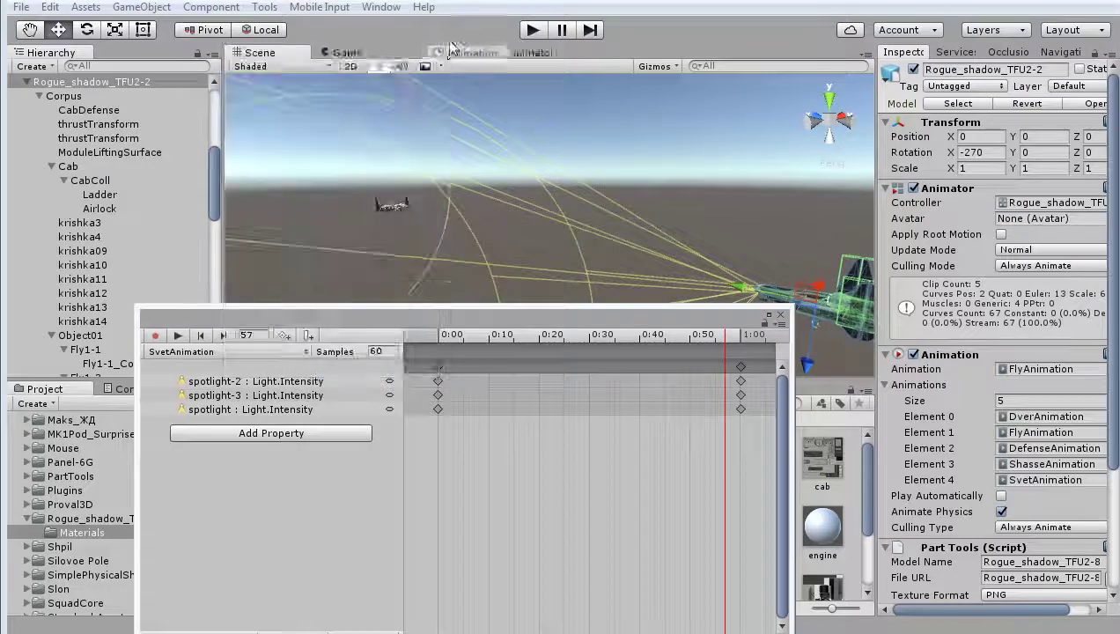
{"action": "left_click_drag", "start_coordinate": [533, 70], "coordinate": [491, 60]}
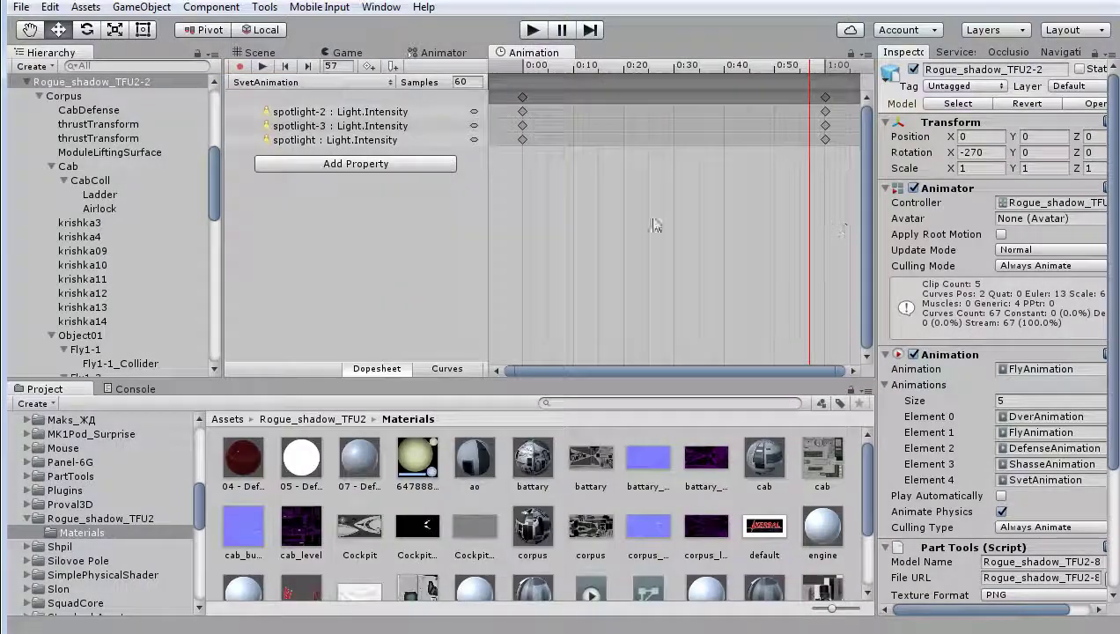
{"action": "scroll", "coordinate": [125, 292], "scroll_direction": "down", "scroll_amount": 5}
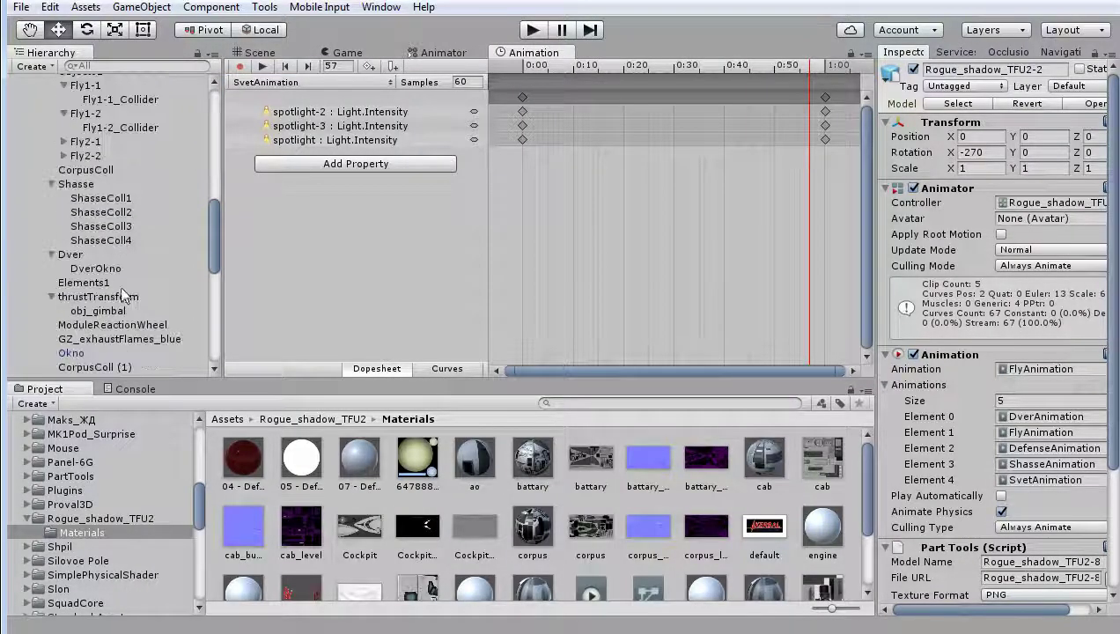
{"action": "scroll", "coordinate": [132, 286], "scroll_direction": "down", "scroll_amount": 3}
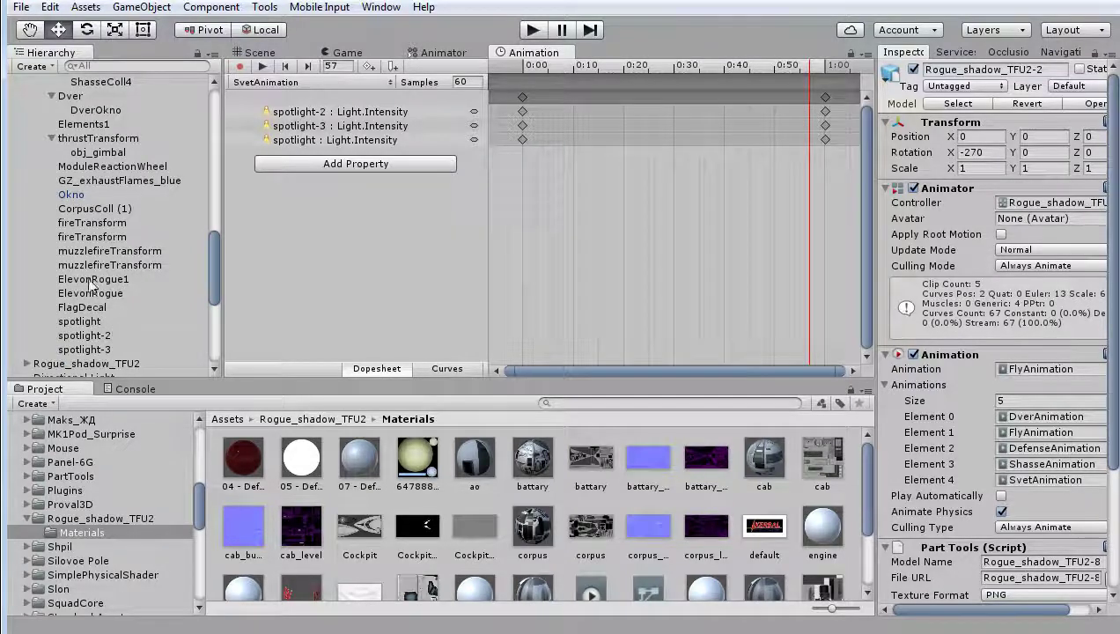
{"action": "left_click", "coordinate": [100, 320]}
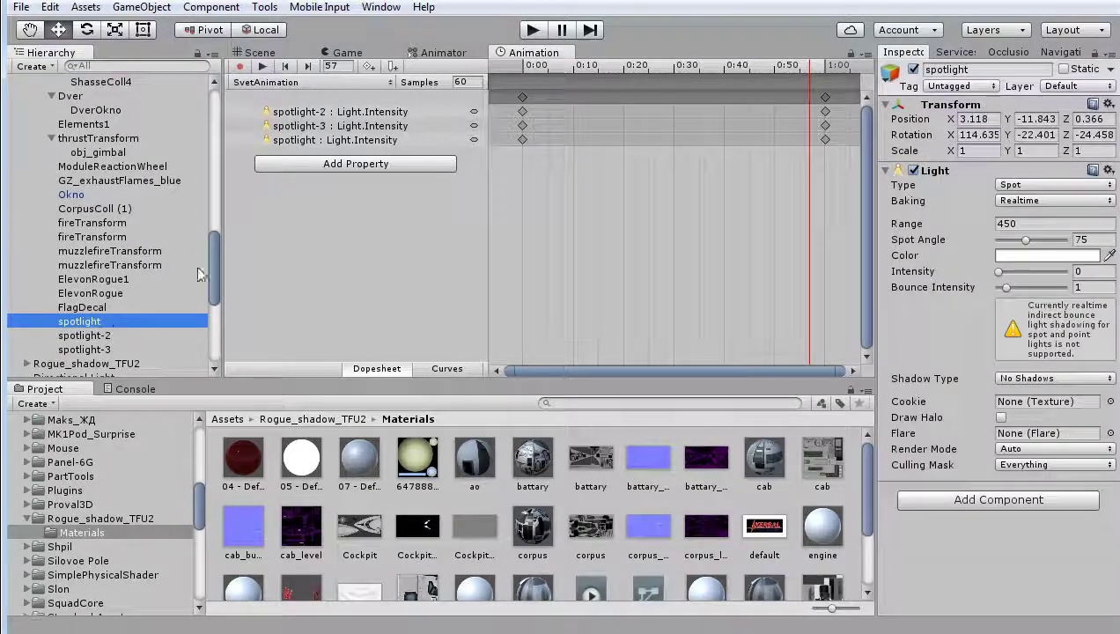
{"action": "left_click", "coordinate": [253, 52]}
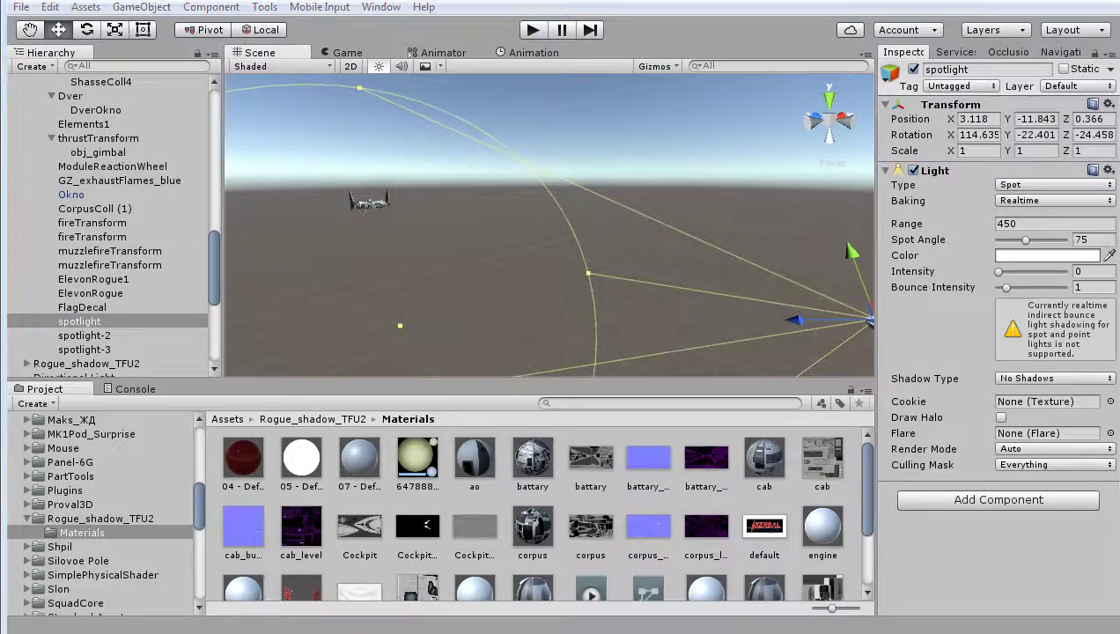
Switch to Rogue_shadow_TFU2-8.cfg in Notepad and highlight its ModuleLight MODULE block
{"action": "key", "text": "alt+Tab"}
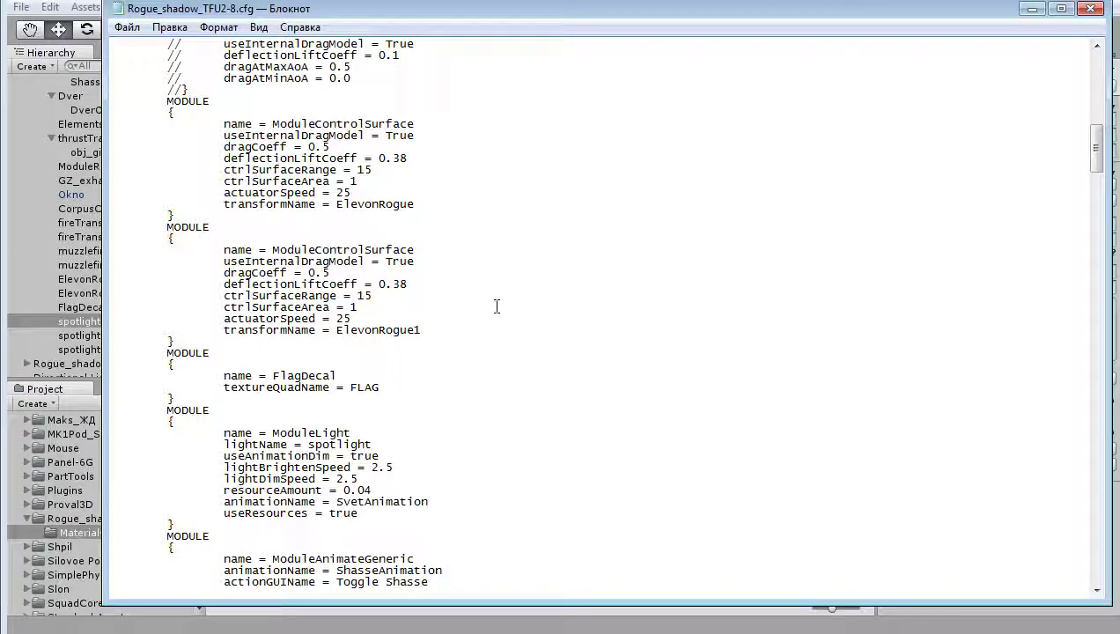
{"action": "scroll", "coordinate": [497, 305], "scroll_direction": "down", "scroll_amount": 20}
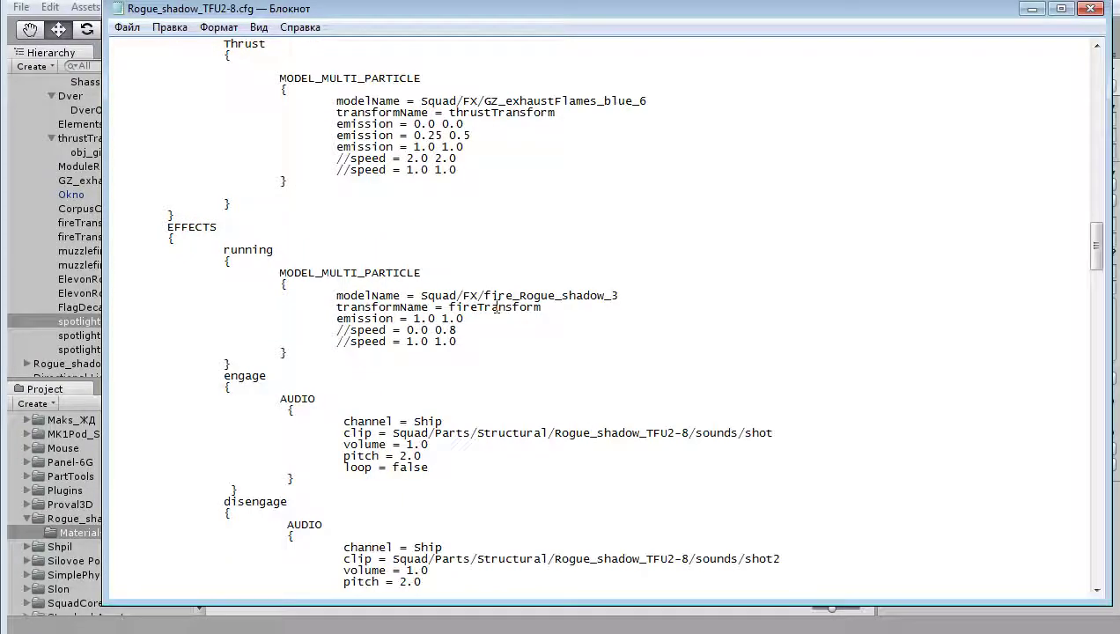
{"action": "scroll", "coordinate": [499, 310], "scroll_direction": "up", "scroll_amount": 2}
{"action": "scroll", "coordinate": [511, 326], "scroll_direction": "up", "scroll_amount": 5}
{"action": "scroll", "coordinate": [528, 344], "scroll_direction": "up", "scroll_amount": 13}
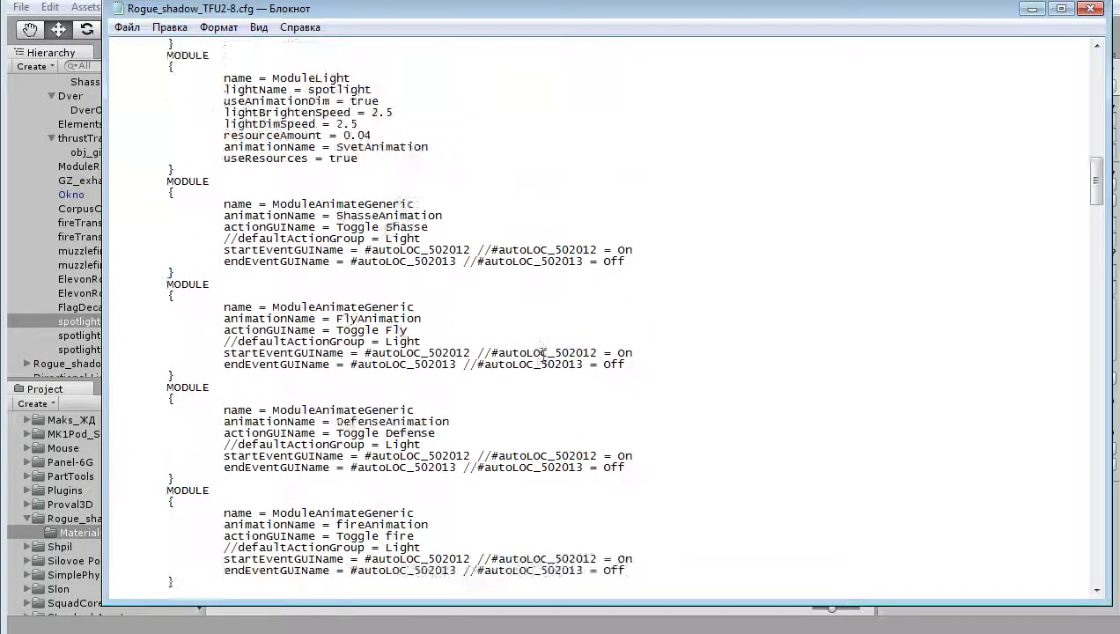
{"action": "scroll", "coordinate": [631, 290], "scroll_direction": "up", "scroll_amount": 4}
{"action": "scroll", "coordinate": [628, 289], "scroll_direction": "up", "scroll_amount": 1}
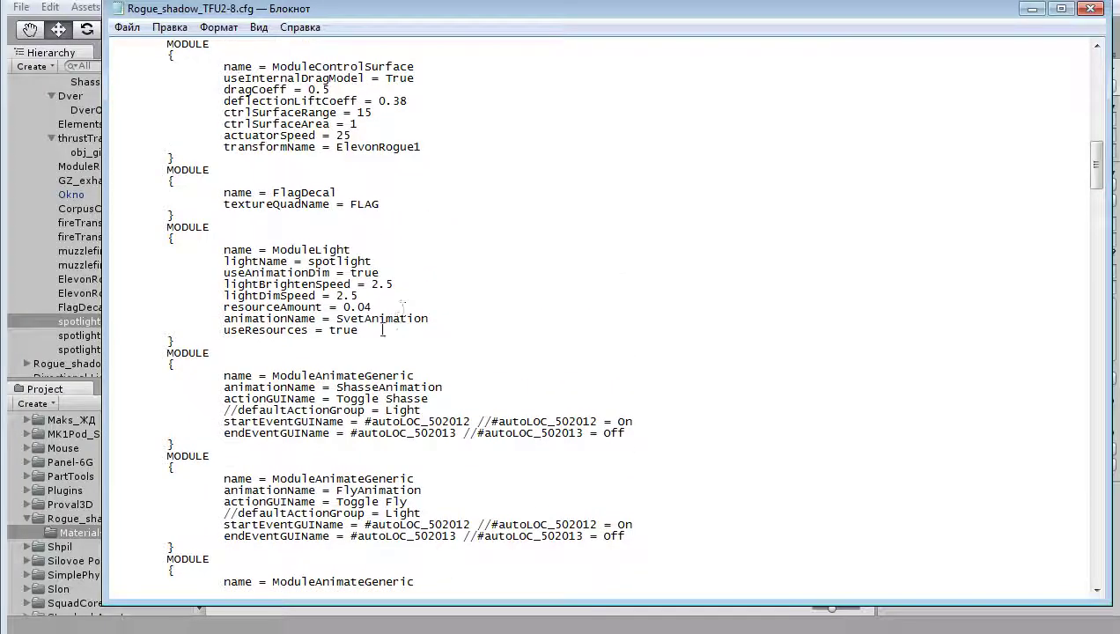
{"action": "left_click_drag", "start_coordinate": [382, 330], "coordinate": [139, 239]}
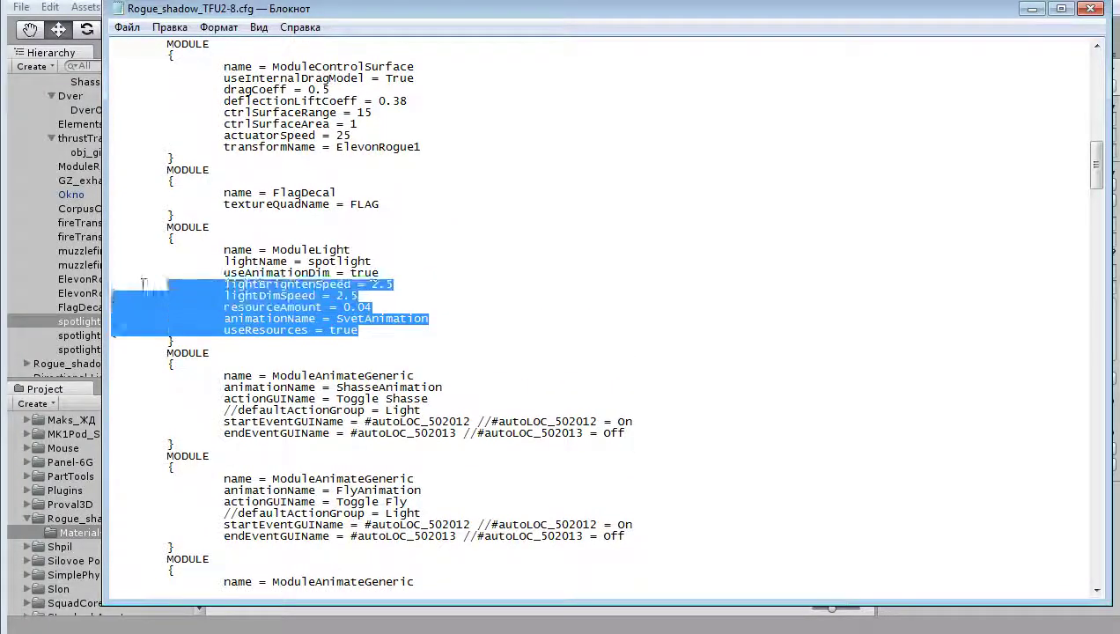
{"action": "left_click", "coordinate": [489, 241]}
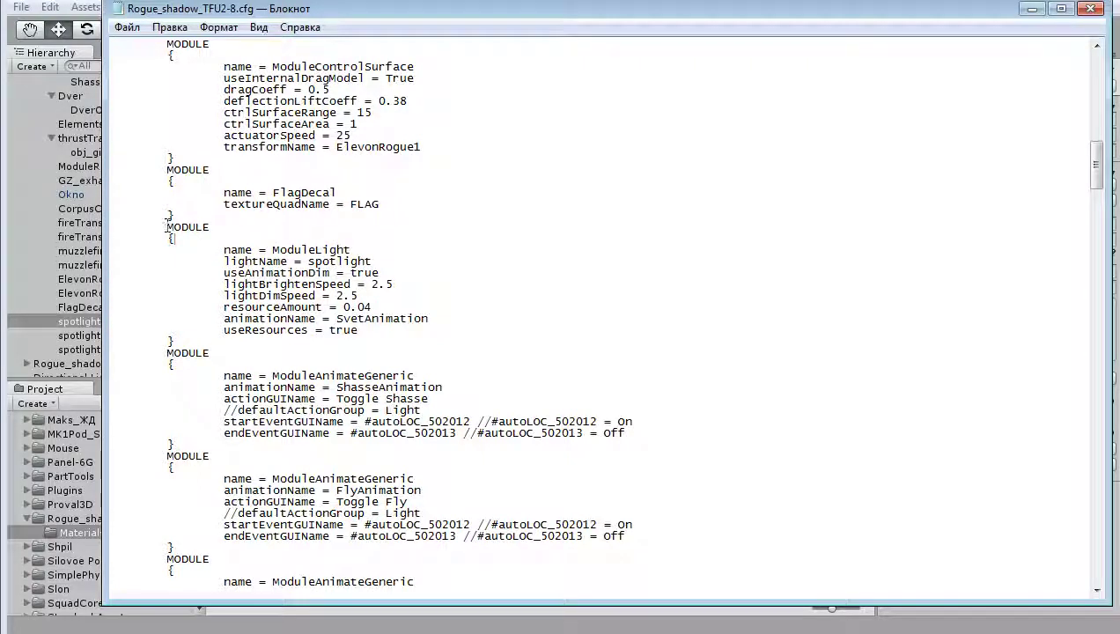
{"action": "left_click_drag", "start_coordinate": [167, 227], "coordinate": [397, 341]}
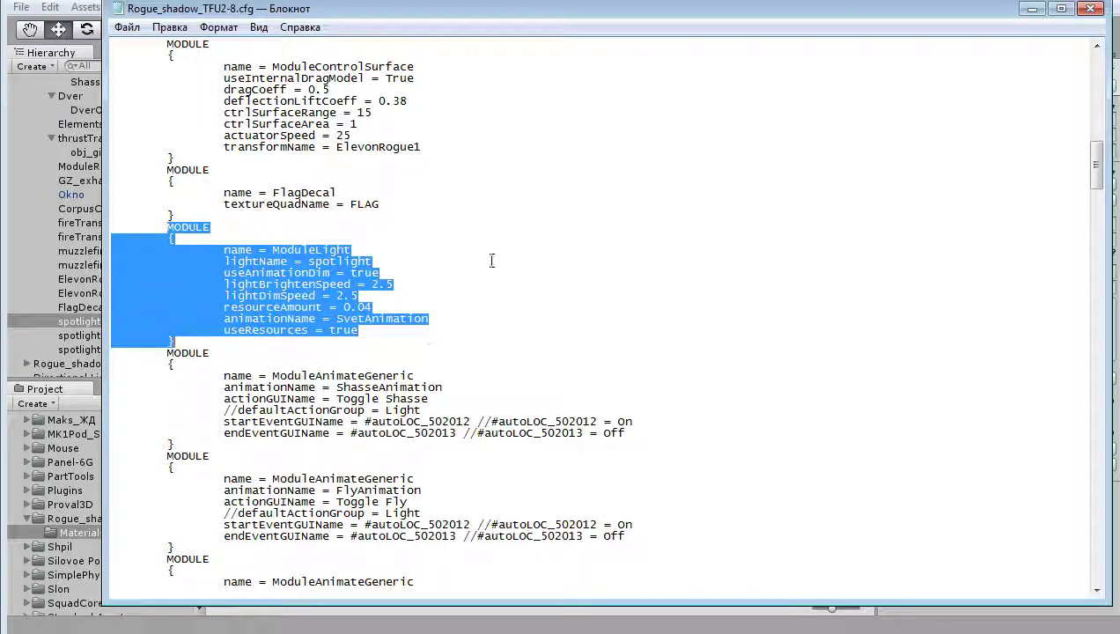
{"action": "left_click", "coordinate": [437, 265]}
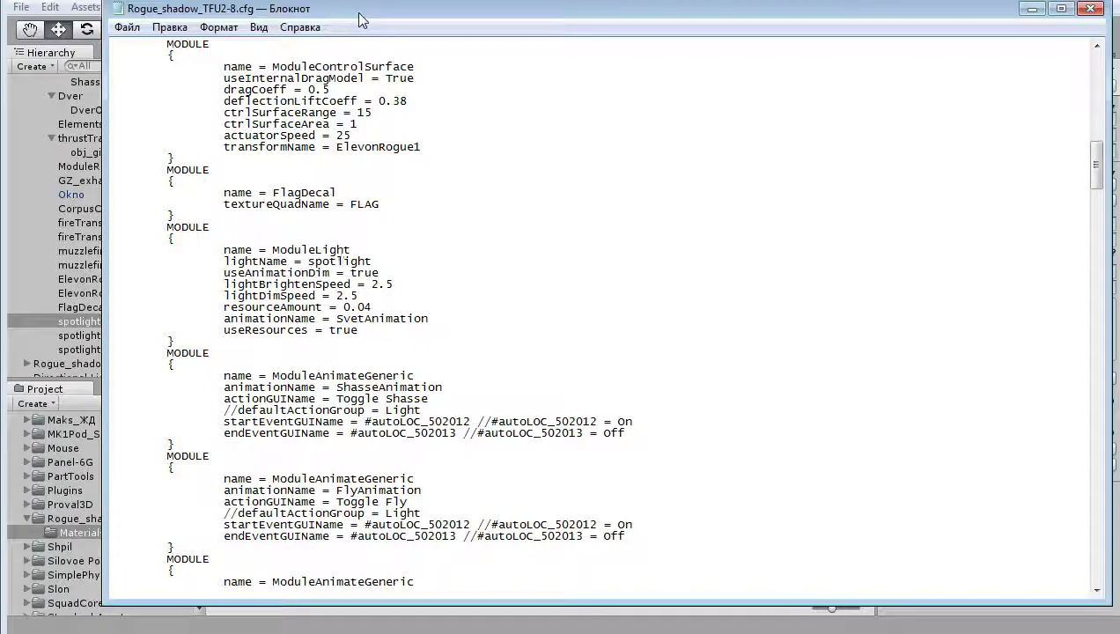
Move Notepad right and highlight the lightName line and the useAnimationDim 'true' value
{"action": "left_click_drag", "start_coordinate": [356, 12], "coordinate": [489, 17]}
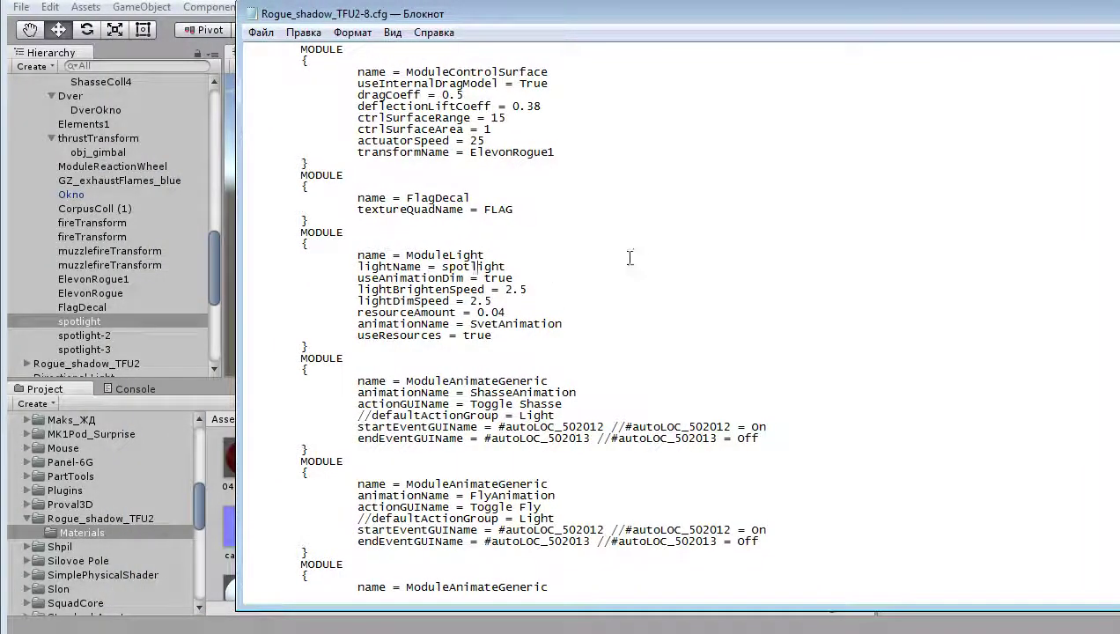
{"action": "mouse_move", "coordinate": [301, 234]}
{"action": "left_mouse_down"}
{"action": "mouse_move", "coordinate": [355, 235]}
{"action": "mouse_move", "coordinate": [552, 345]}
{"action": "left_mouse_up"}
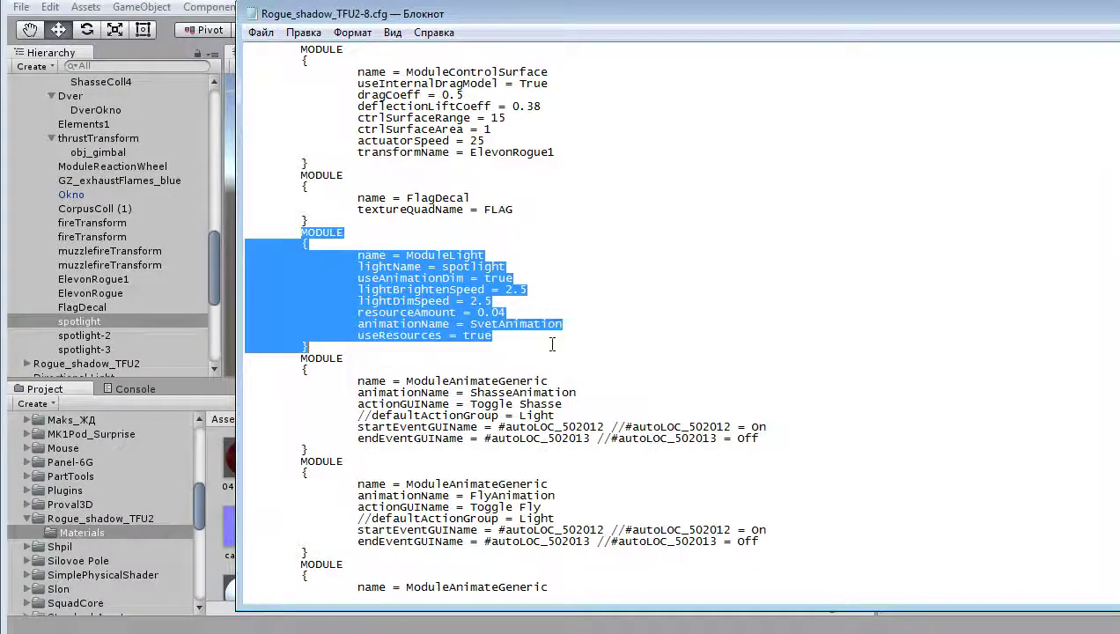
{"action": "left_click", "coordinate": [447, 256]}
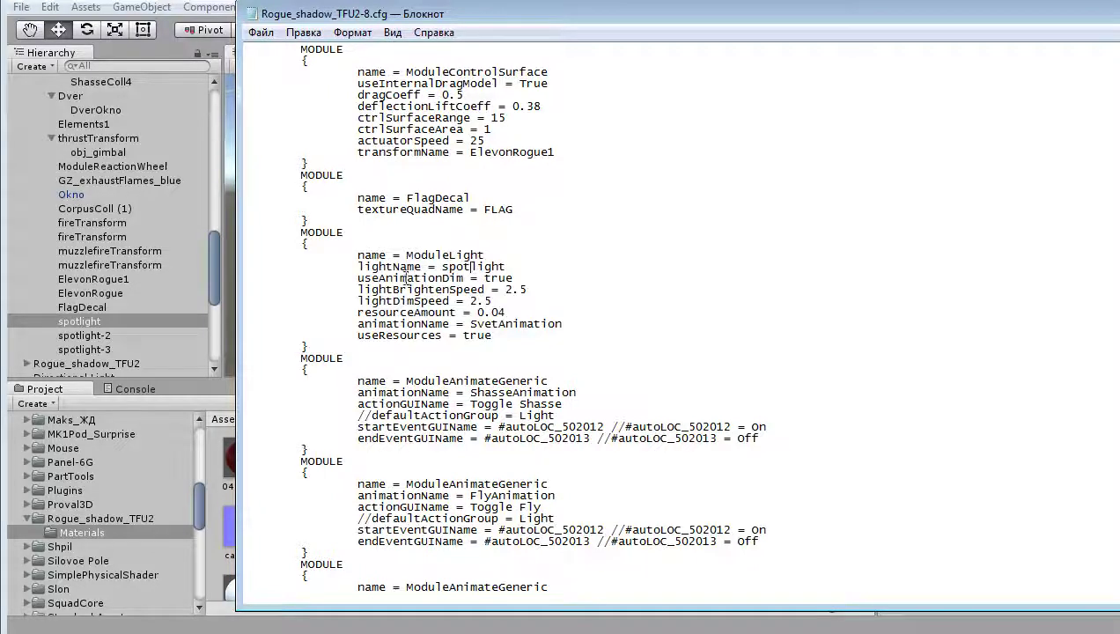
{"action": "left_click_drag", "start_coordinate": [358, 267], "coordinate": [492, 267]}
{"action": "left_click", "coordinate": [489, 278]}
{"action": "double_click", "coordinate": [492, 278]}
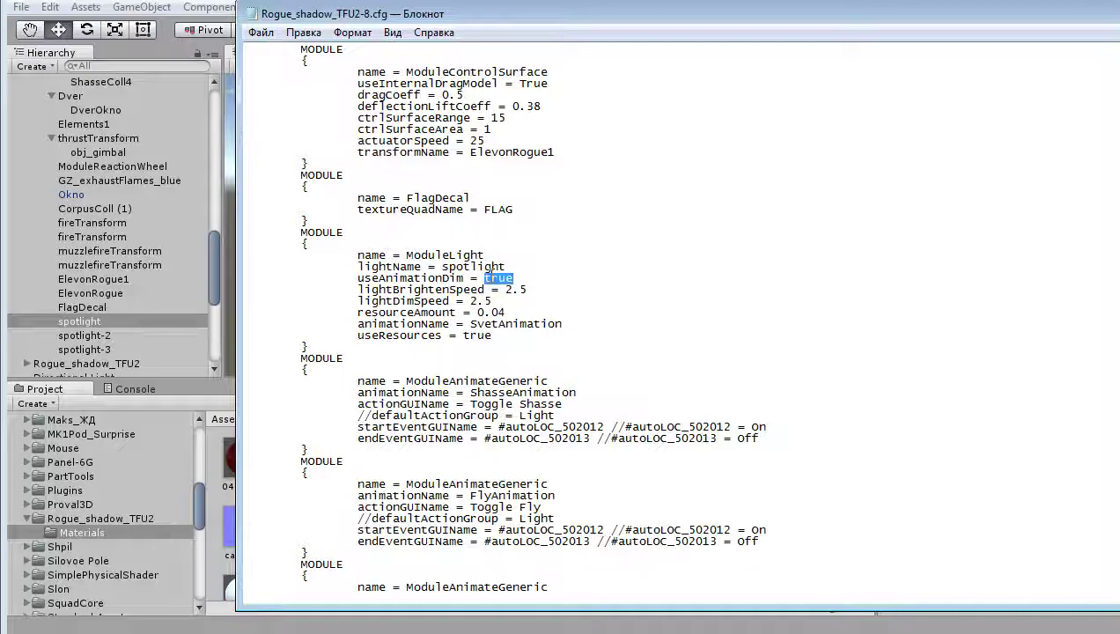
{"action": "left_click", "coordinate": [107, 338]}
{"action": "left_click", "coordinate": [99, 351]}
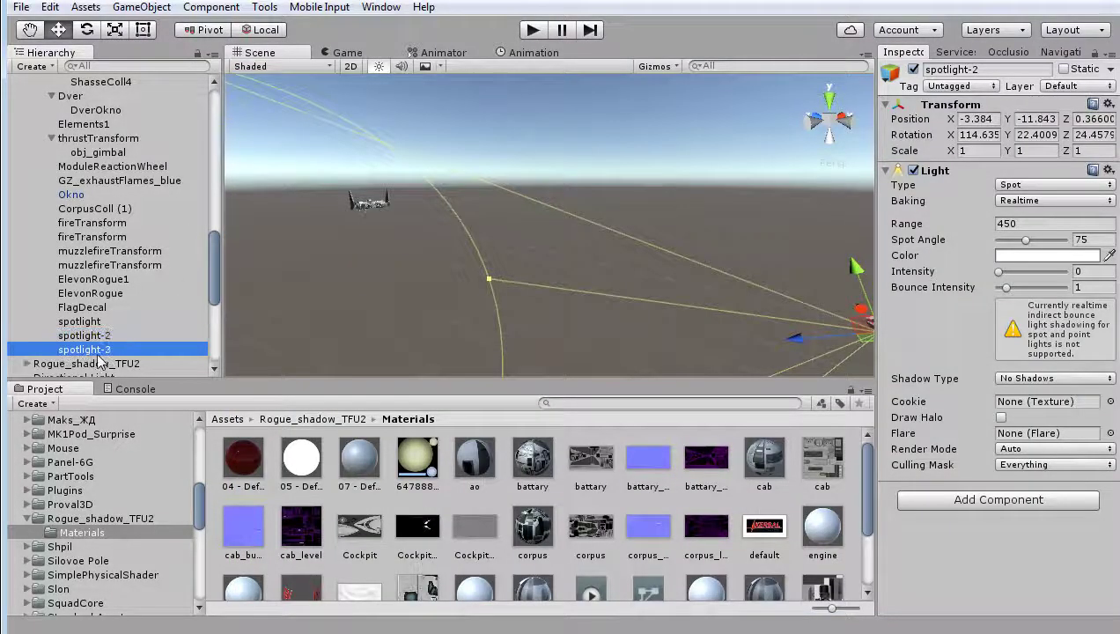
{"action": "left_click", "coordinate": [99, 337]}
{"action": "left_click", "coordinate": [99, 350]}
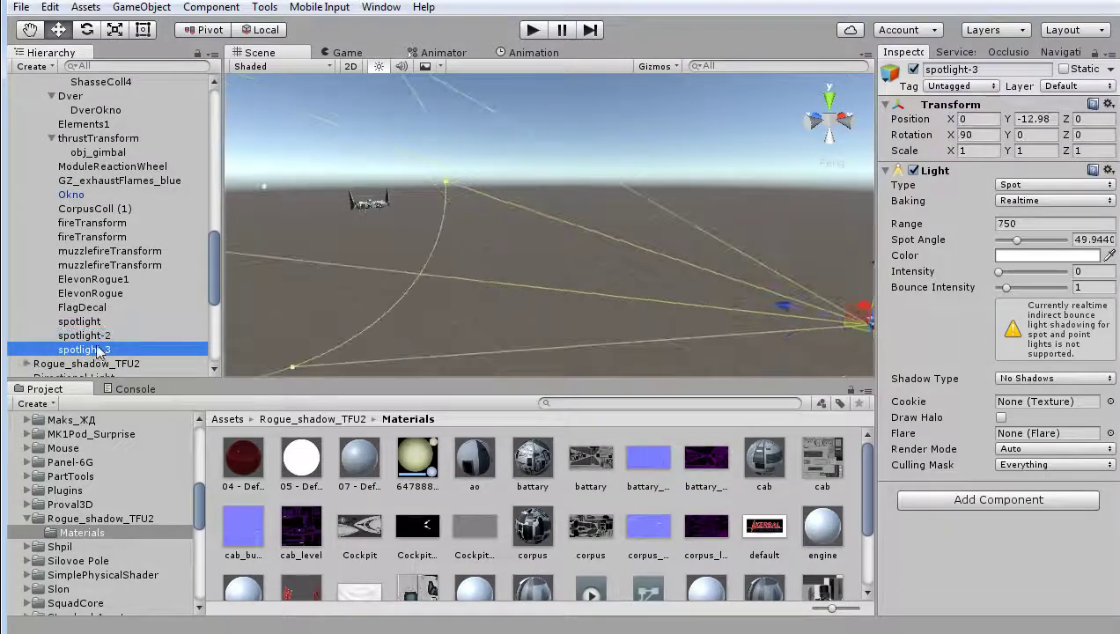
{"action": "left_click", "coordinate": [99, 338]}
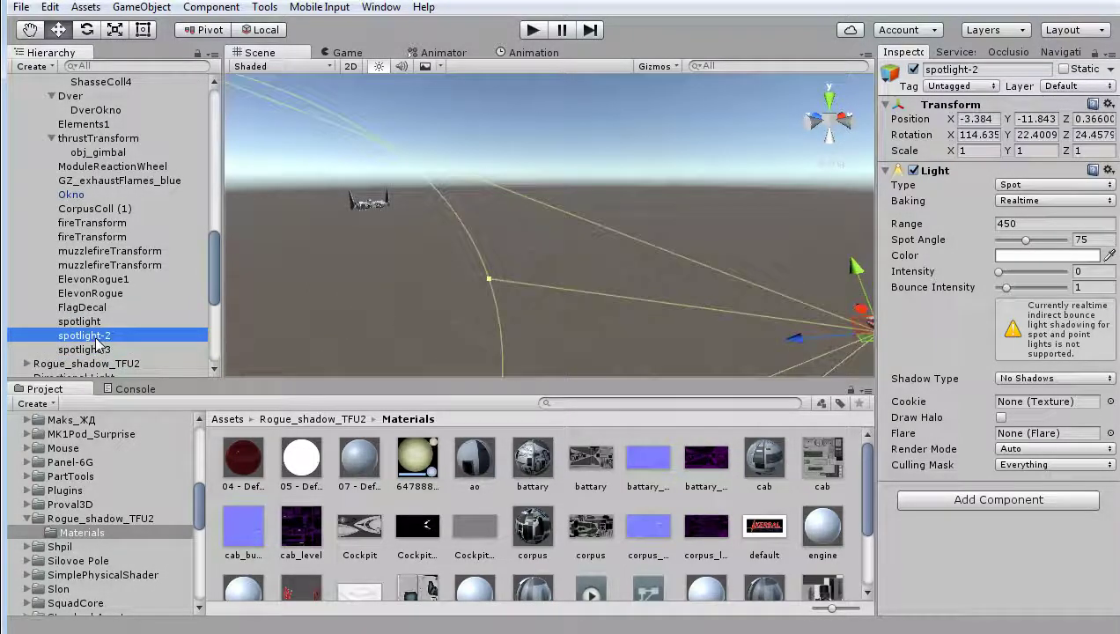
{"action": "left_click", "coordinate": [98, 350]}
{"action": "key", "text": "alt+Tab"}
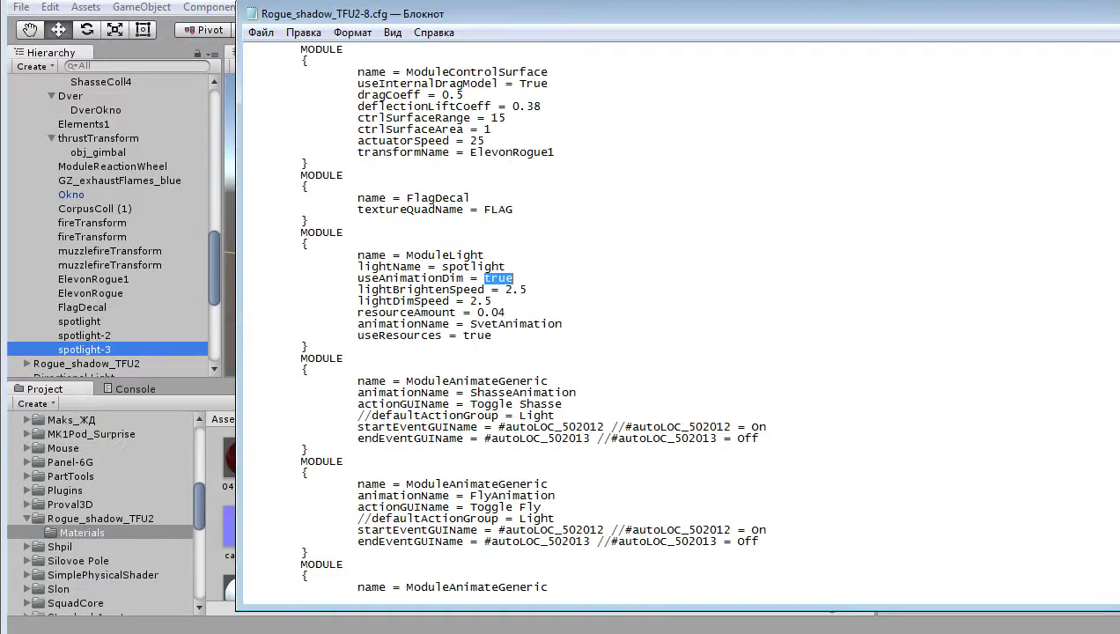
{"action": "double_click", "coordinate": [551, 324]}
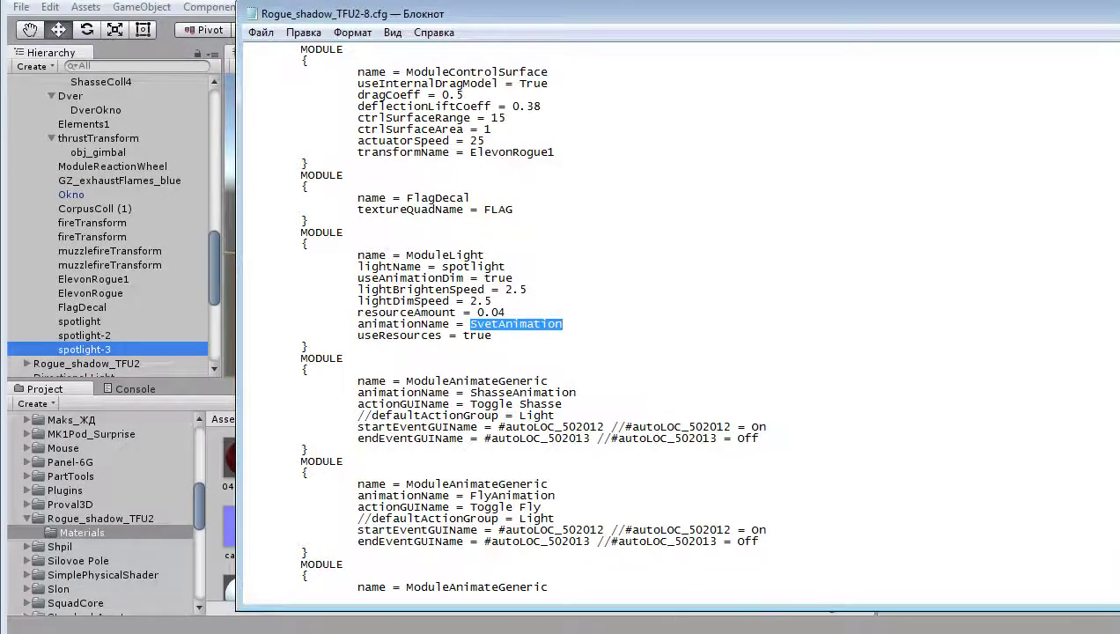
{"action": "key", "text": "alt+Tab"}
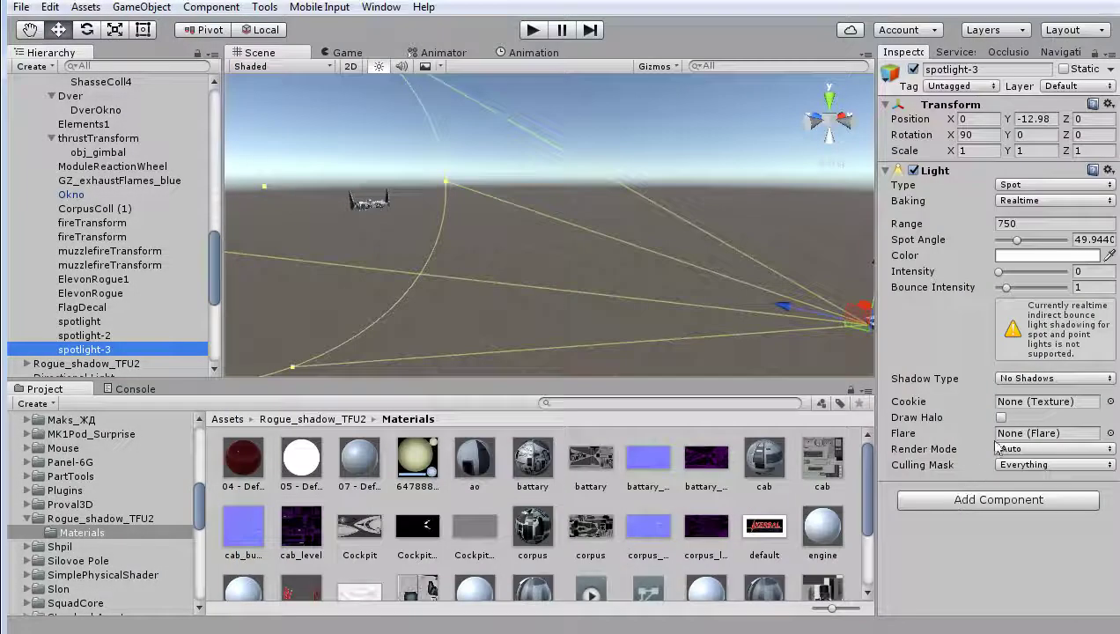
{"action": "left_click", "coordinate": [537, 54]}
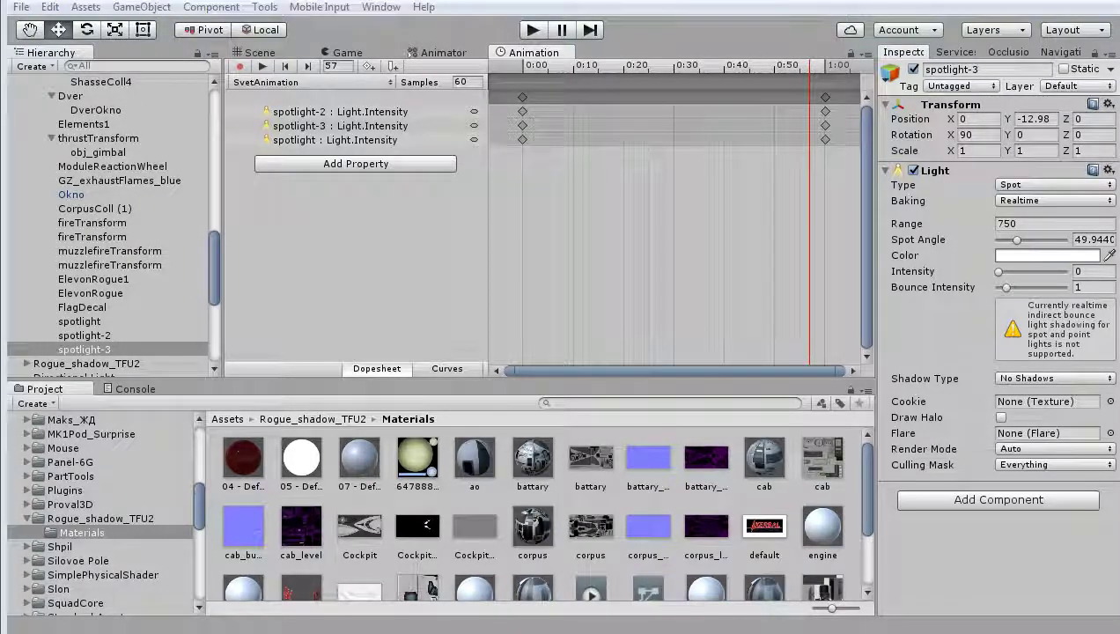
{"action": "key", "text": "alt+Tab"}
{"action": "left_click", "coordinate": [348, 235]}
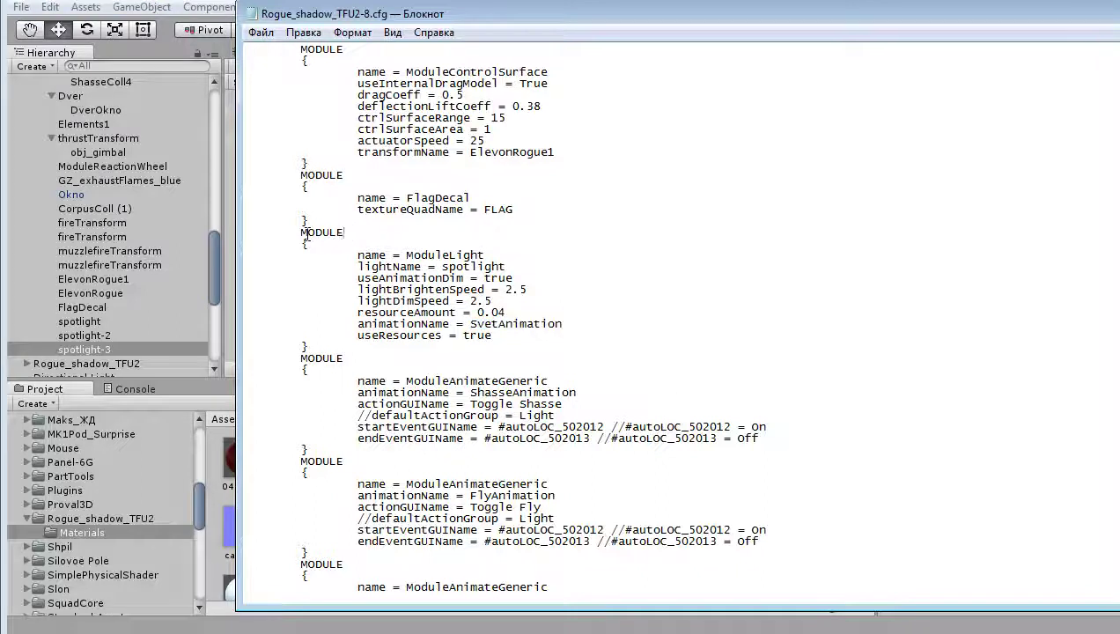
Highlight the lightName = spotlight line in ModuleLight, then select spotlight in Unity
{"action": "left_click_drag", "start_coordinate": [244, 232], "coordinate": [498, 264]}
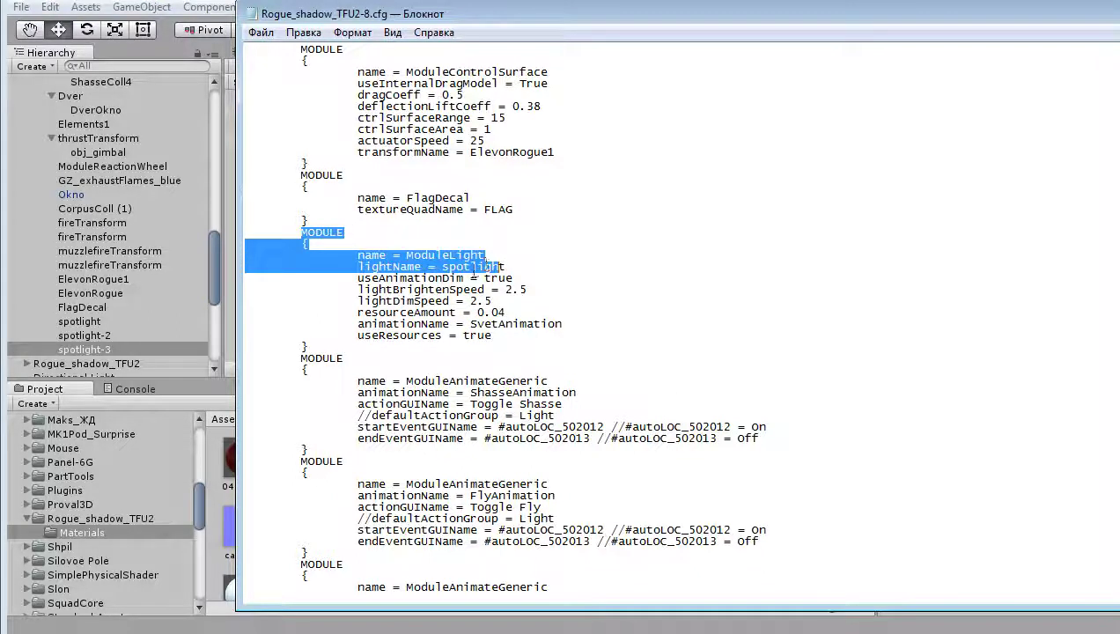
{"action": "left_click", "coordinate": [473, 266]}
{"action": "double_click", "coordinate": [473, 267]}
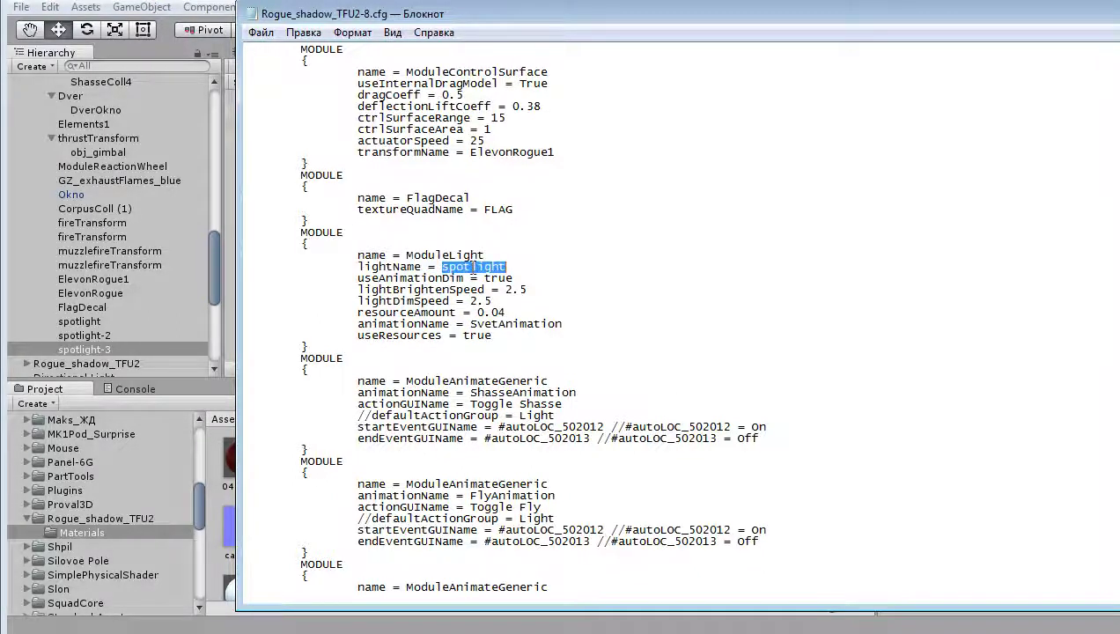
{"action": "left_click_drag", "start_coordinate": [357, 267], "coordinate": [531, 264]}
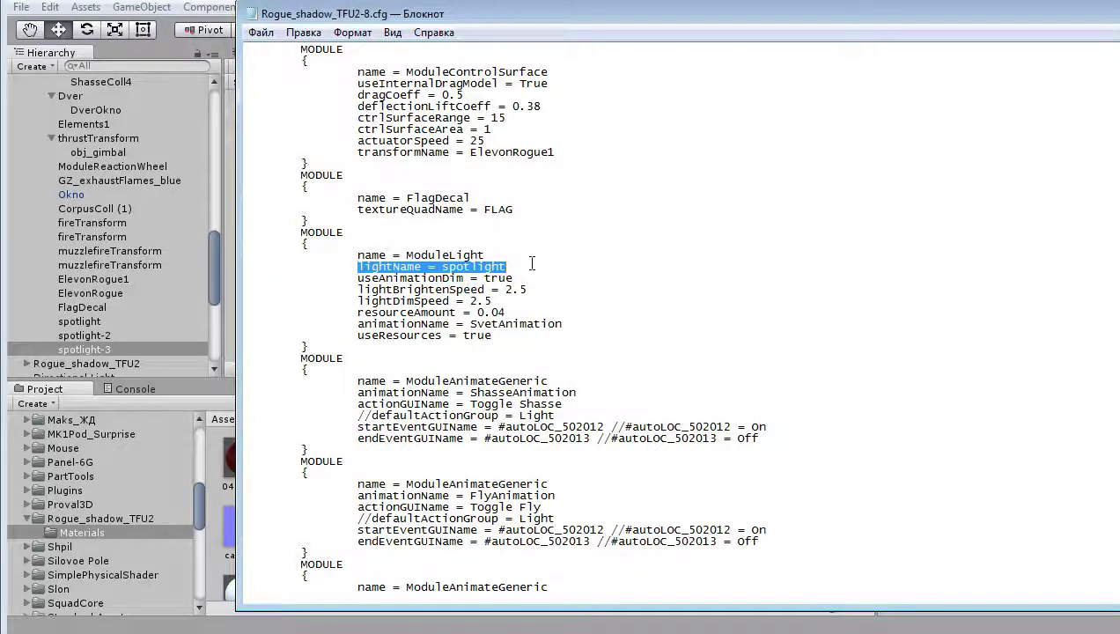
{"action": "left_click", "coordinate": [532, 264]}
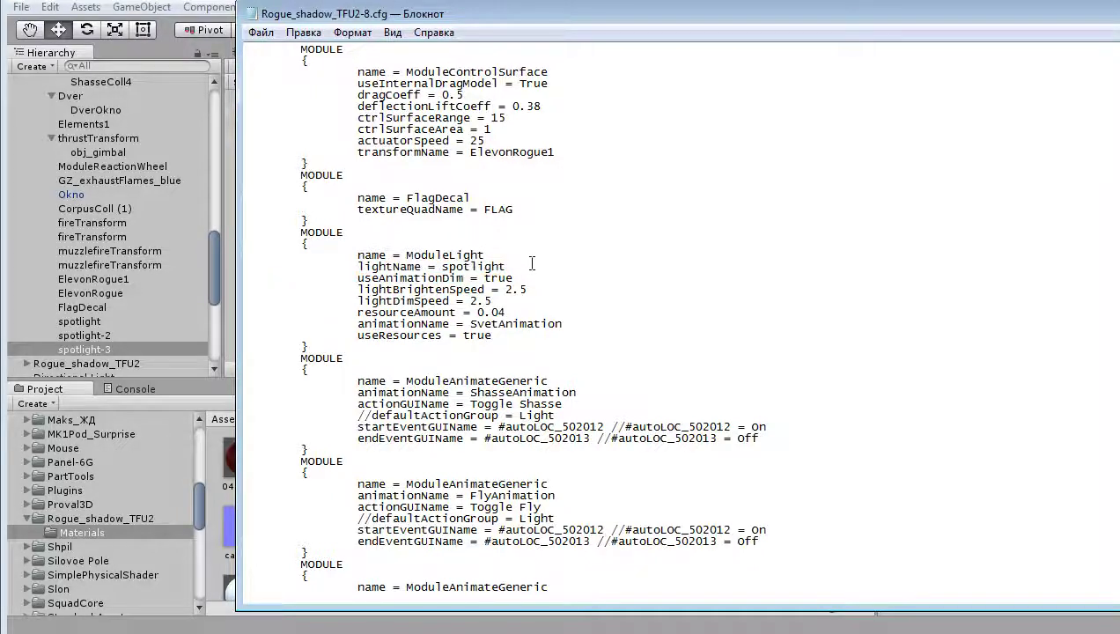
{"action": "left_click", "coordinate": [86, 323]}
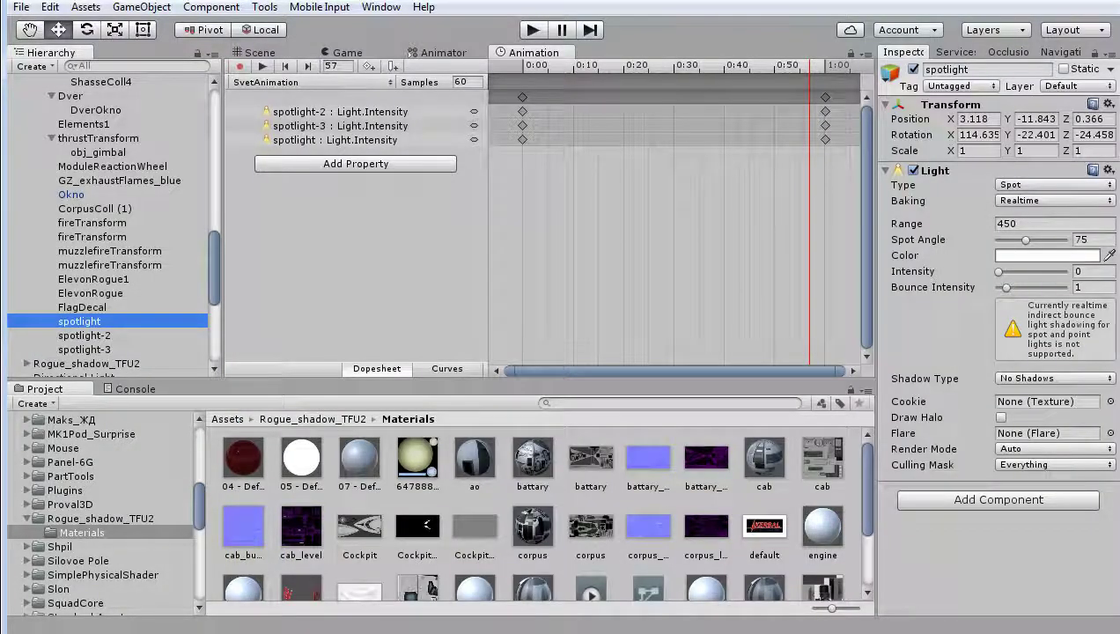
Back in the cfg, highlight the light name spotlight and animation name SvetAnimation
{"action": "key", "text": "alt+Tab"}
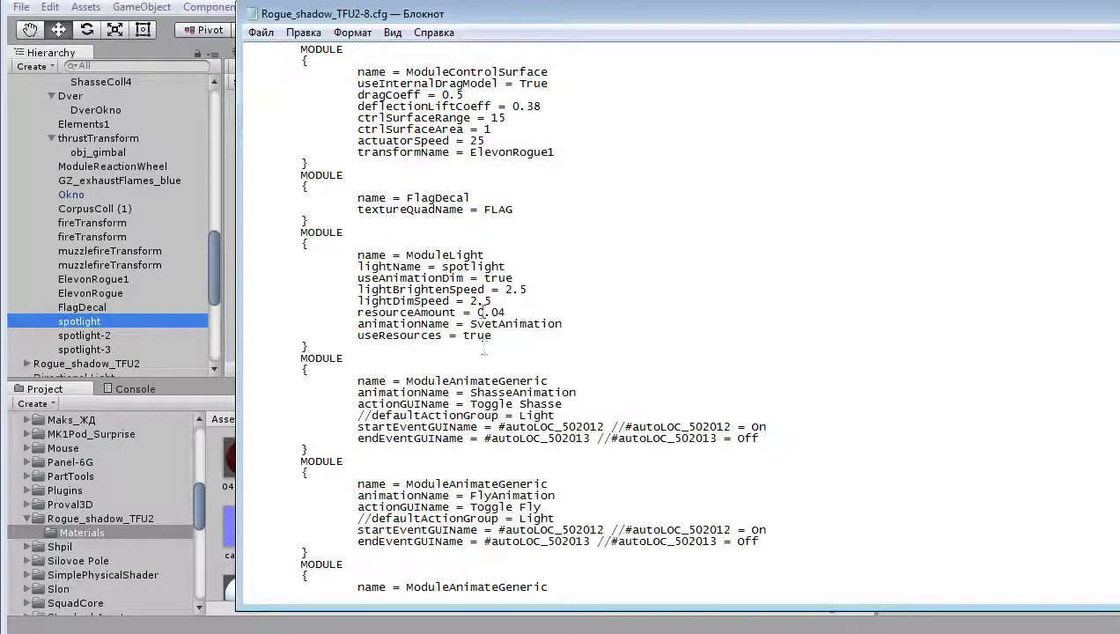
{"action": "double_click", "coordinate": [471, 266]}
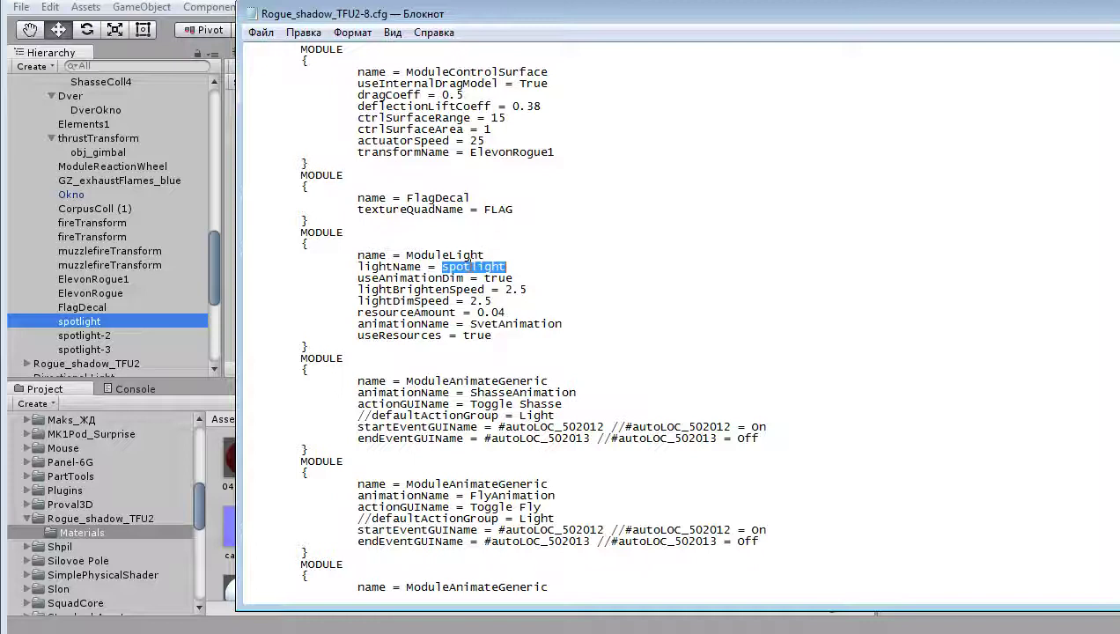
{"action": "double_click", "coordinate": [516, 324]}
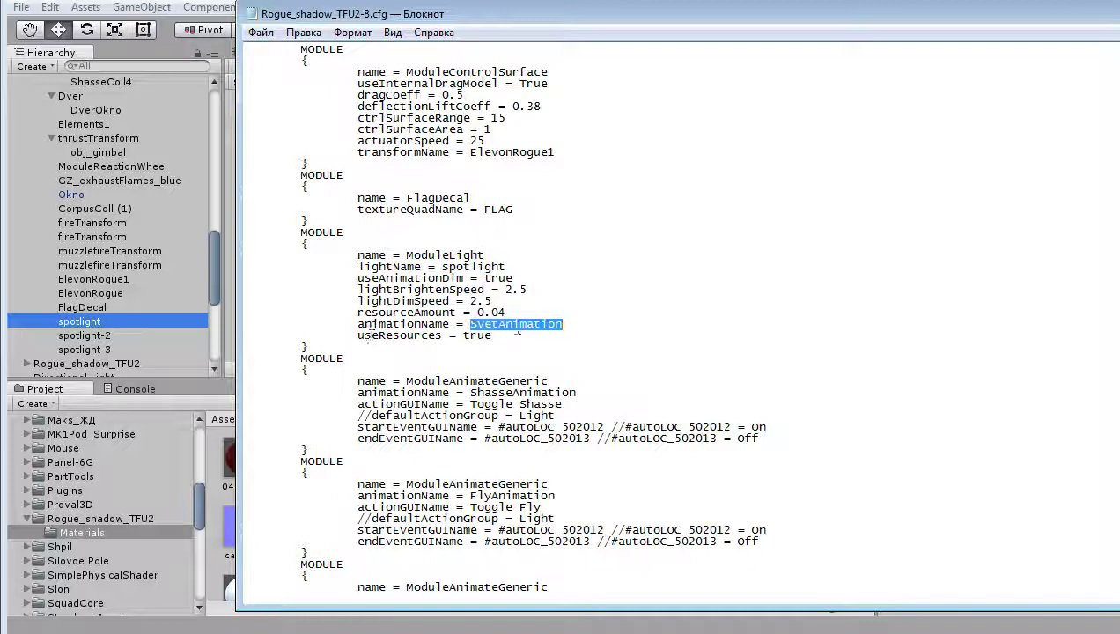
{"action": "left_click", "coordinate": [547, 324]}
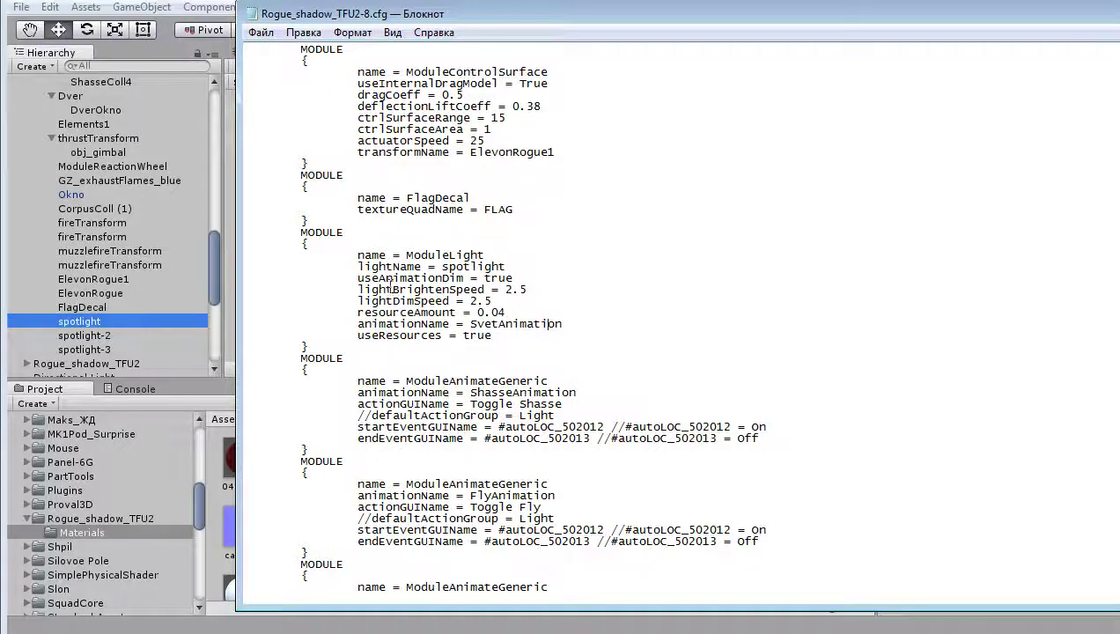
Highlight useAnimationDim = true, light speed, resourceAmount = 0.04 and useResources = true, then select spotlight-2
{"action": "left_click_drag", "start_coordinate": [357, 289], "coordinate": [528, 311]}
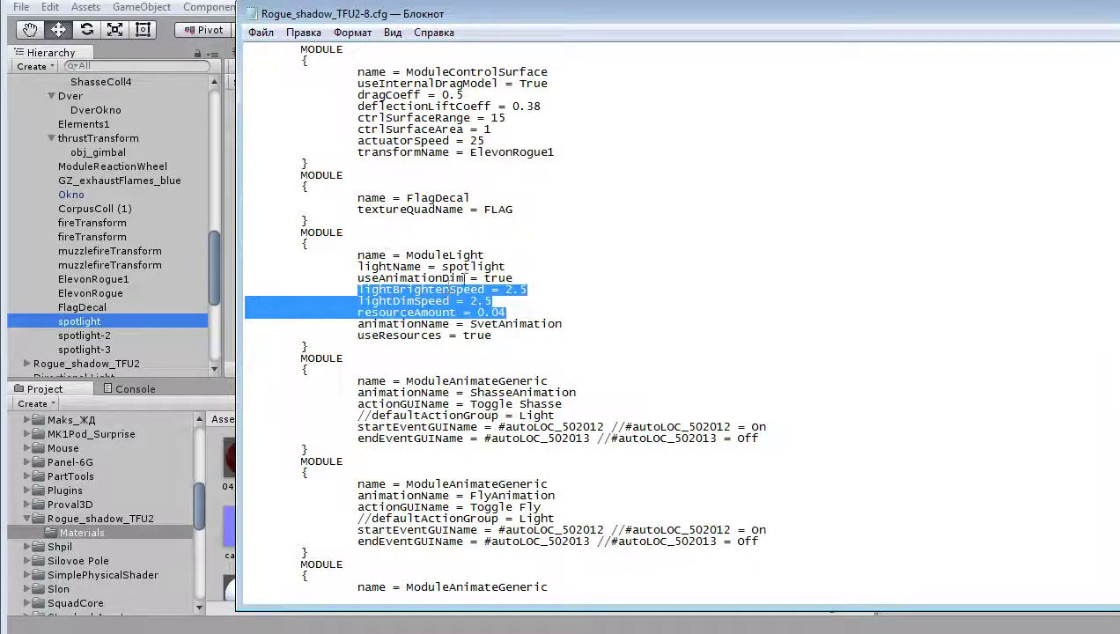
{"action": "left_click_drag", "start_coordinate": [464, 278], "coordinate": [356, 277]}
{"action": "left_click", "coordinate": [511, 277]}
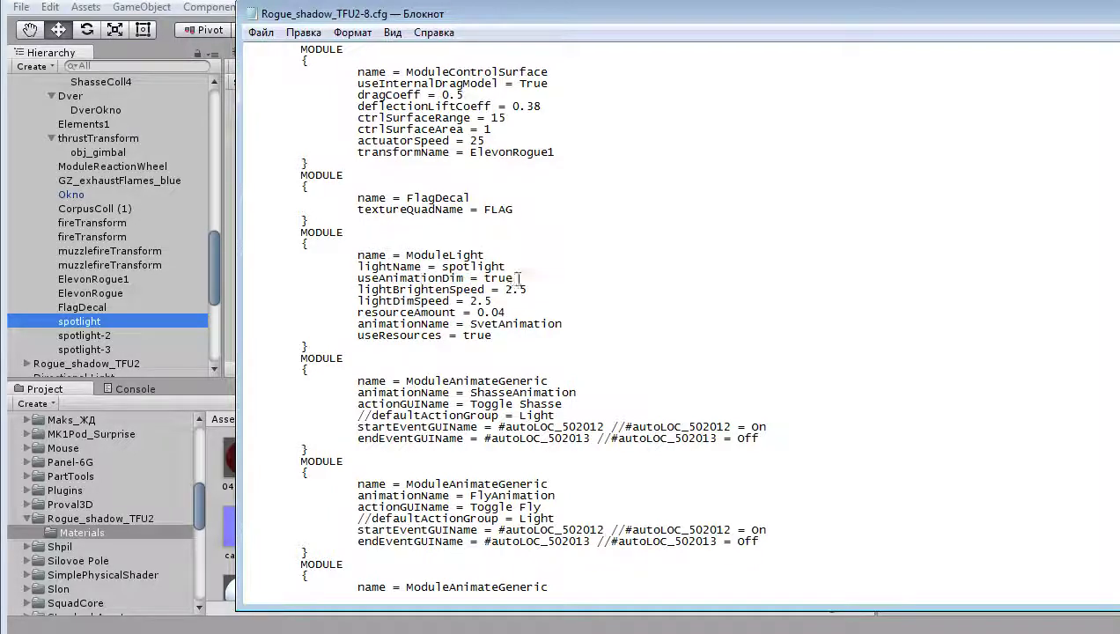
{"action": "left_click_drag", "start_coordinate": [510, 277], "coordinate": [357, 278]}
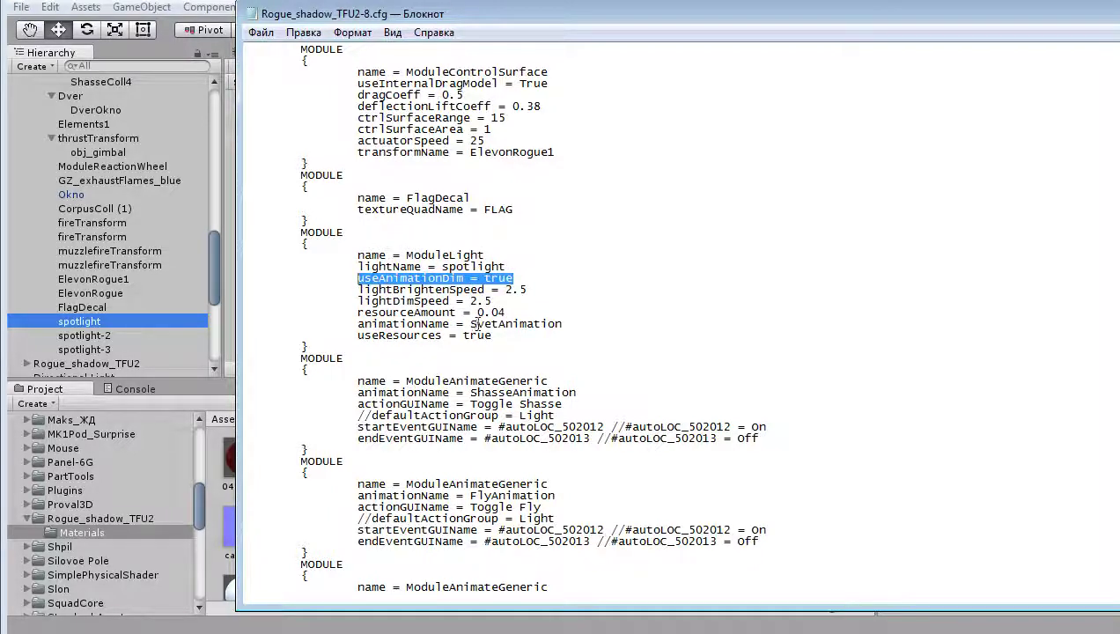
{"action": "left_click", "coordinate": [357, 289]}
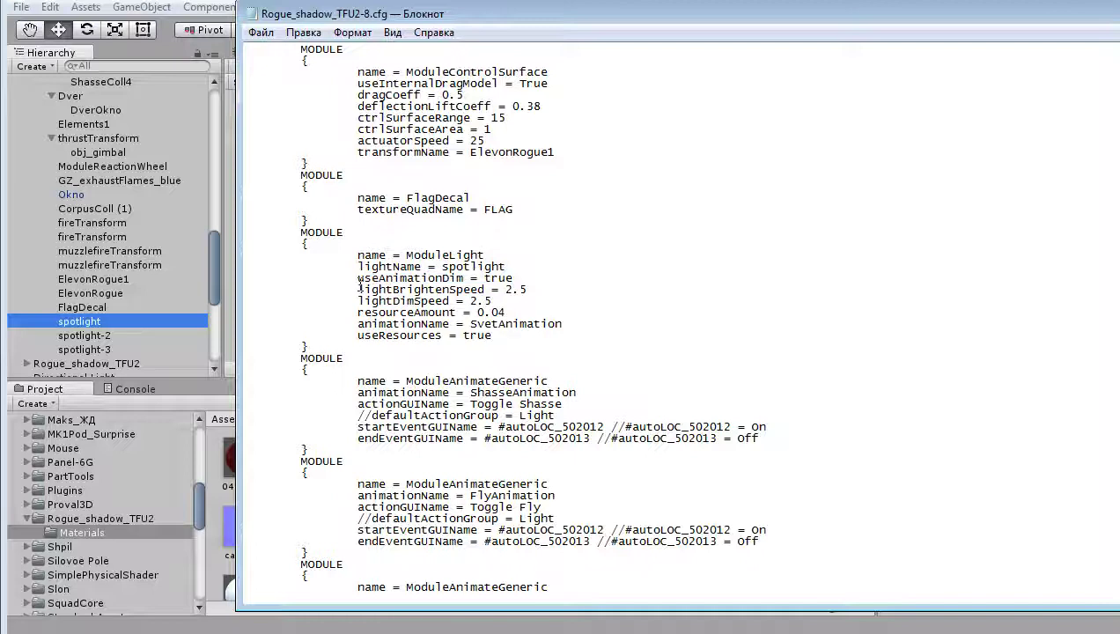
{"action": "left_click_drag", "start_coordinate": [359, 284], "coordinate": [530, 308]}
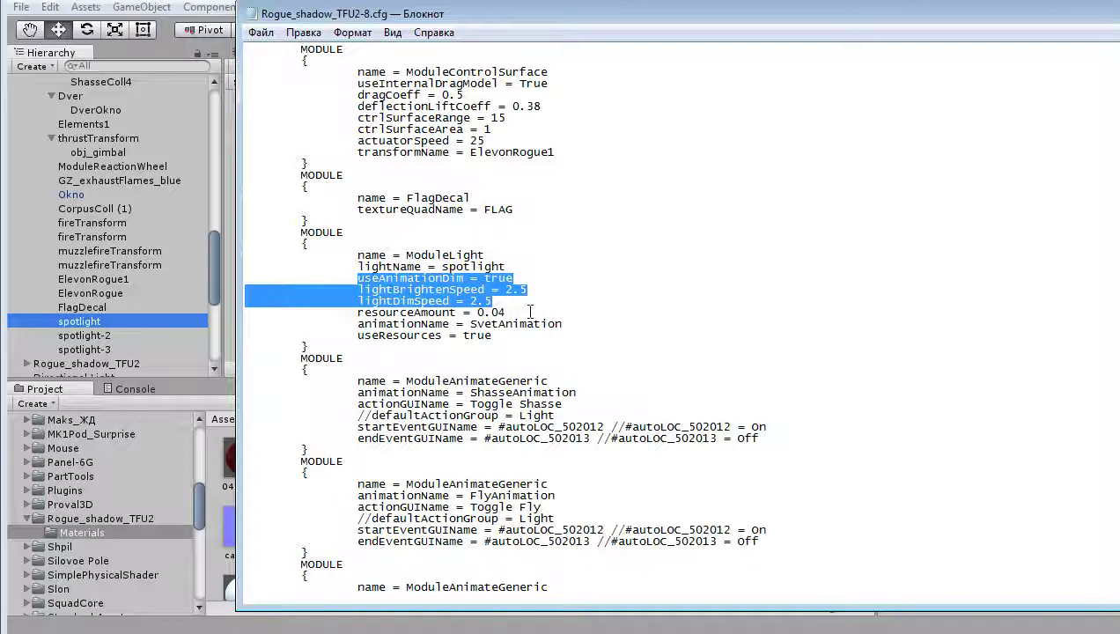
{"action": "left_click_drag", "start_coordinate": [506, 312], "coordinate": [338, 316]}
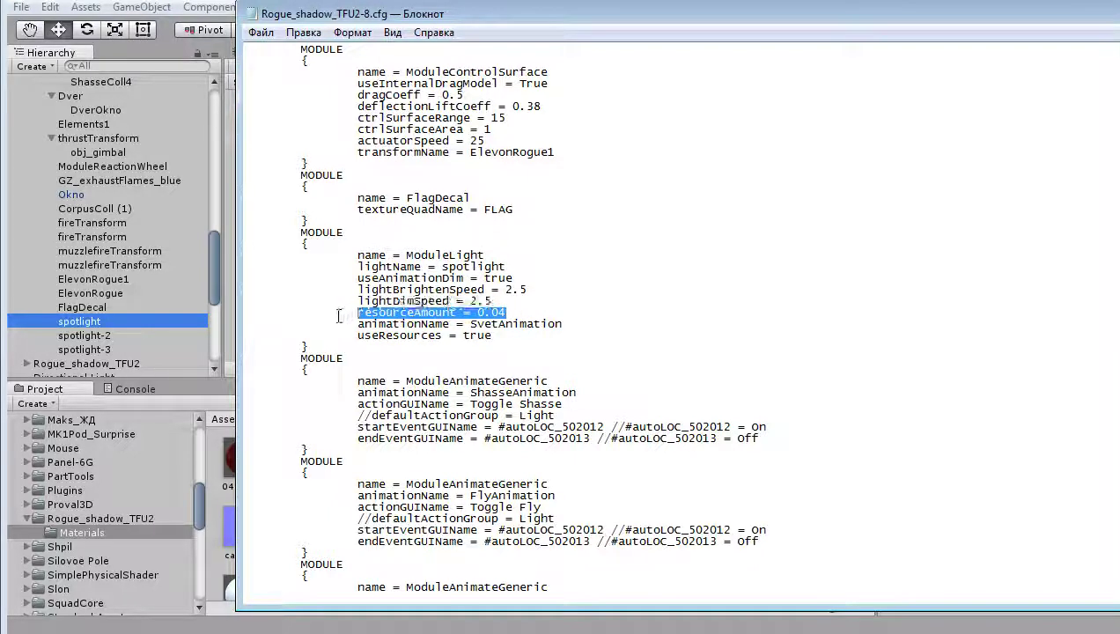
{"action": "left_click_drag", "start_coordinate": [496, 337], "coordinate": [344, 336]}
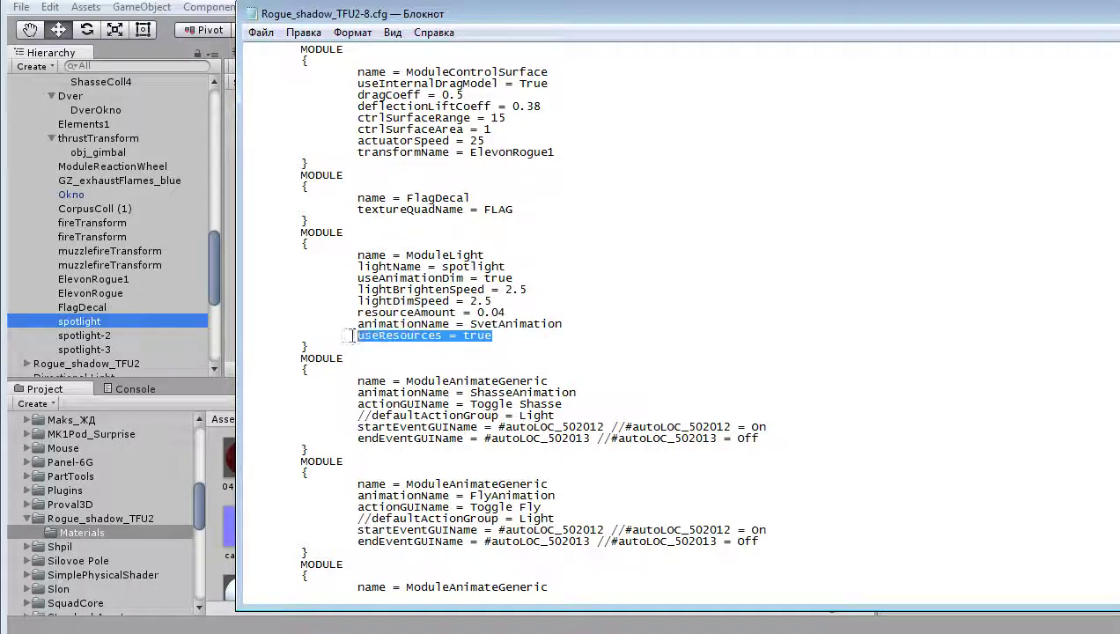
{"action": "left_click", "coordinate": [473, 336]}
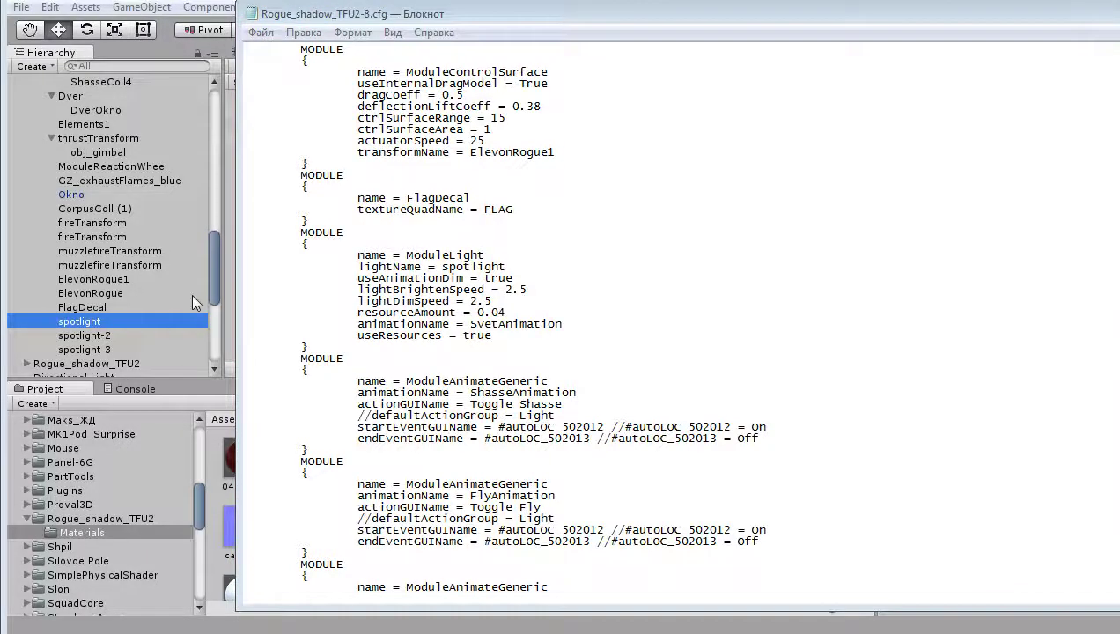
{"action": "left_click", "coordinate": [128, 335]}
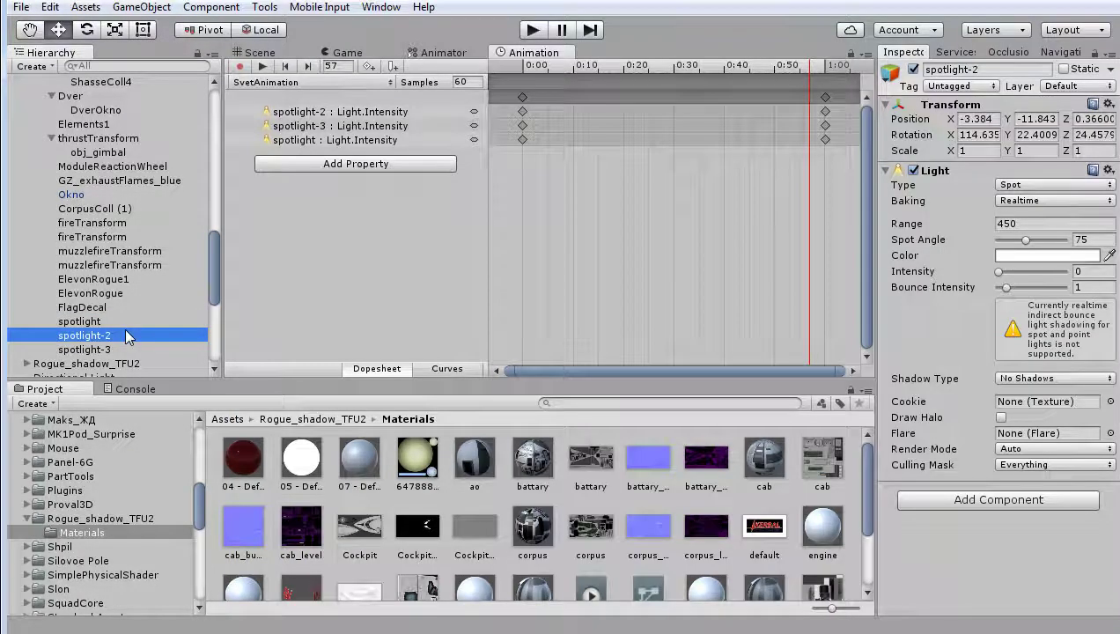
Compare the spotlight and spotlight-3 Light settings in the Inspector
{"action": "left_click", "coordinate": [105, 323]}
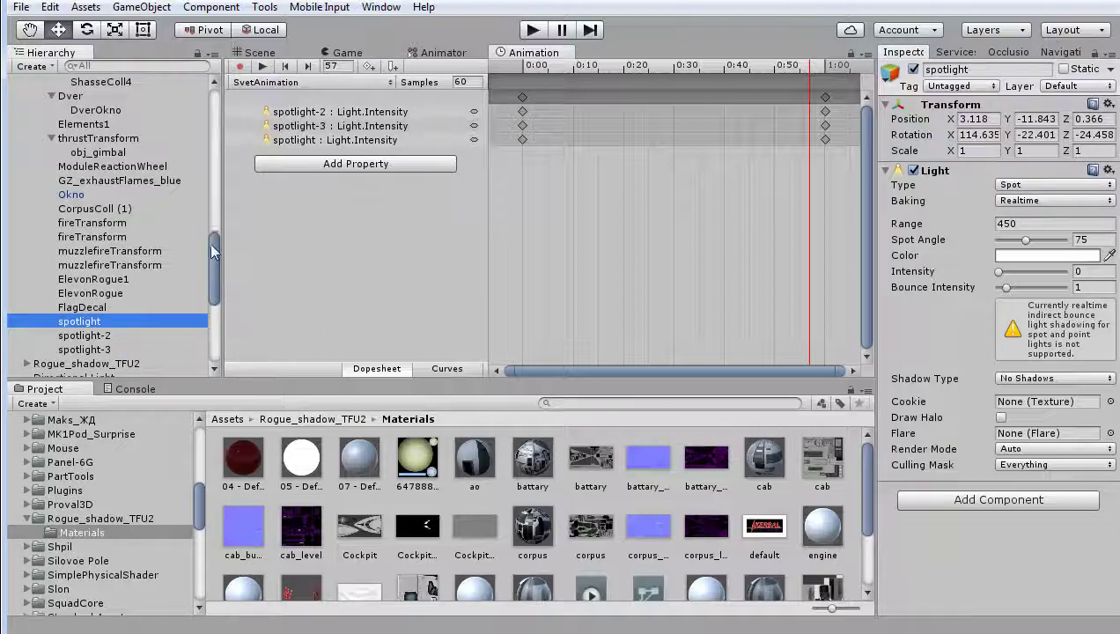
{"action": "left_click_drag", "start_coordinate": [213, 256], "coordinate": [213, 281]}
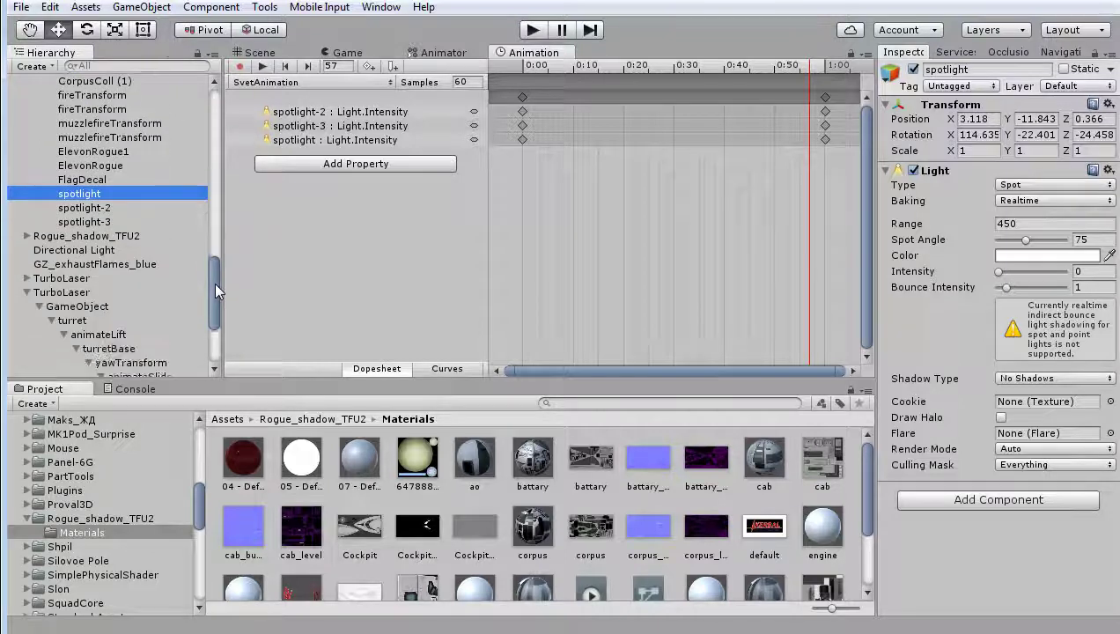
{"action": "left_click", "coordinate": [88, 222]}
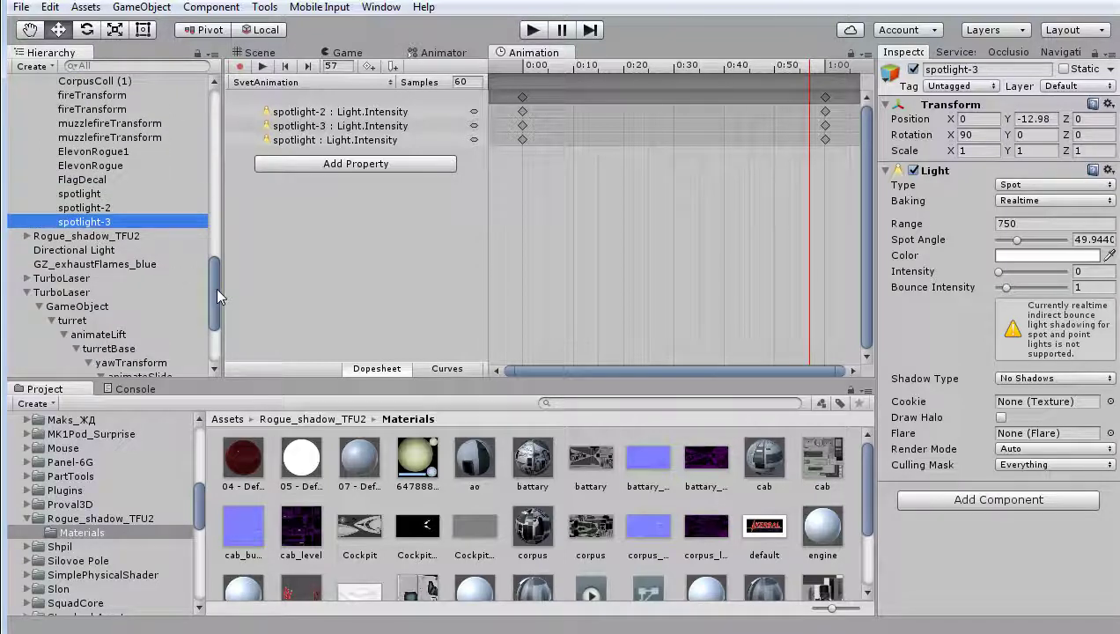
Frame spotlight-3 in the Scene view, then select and orbit around the Rogue_shadow_TFU2-2 ship
{"action": "left_click", "coordinate": [257, 54]}
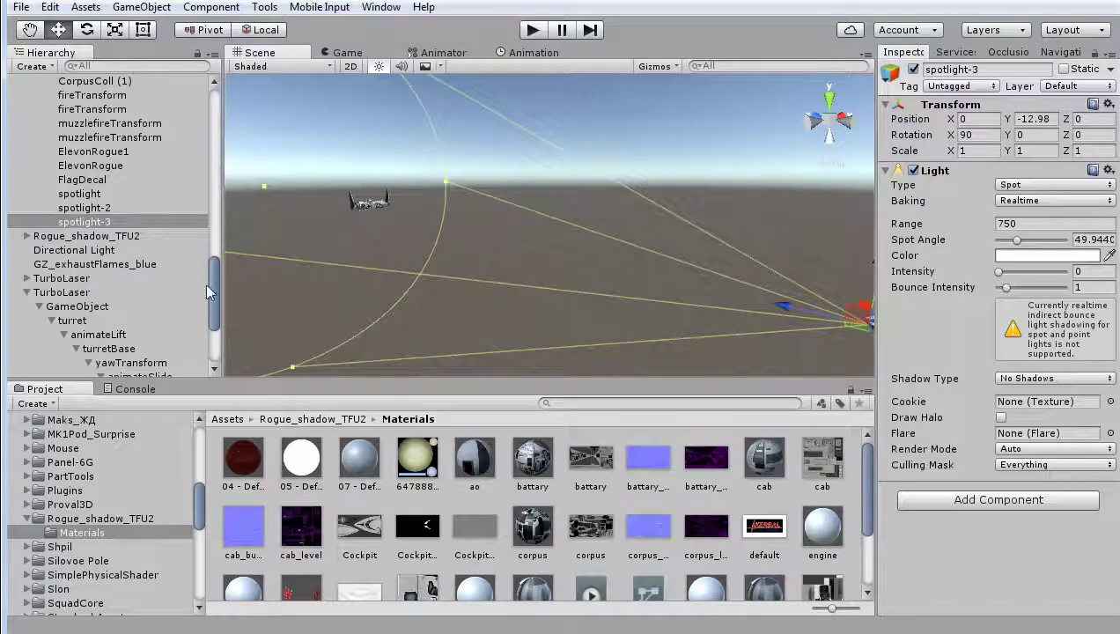
{"action": "left_click_drag", "start_coordinate": [215, 296], "coordinate": [229, 115]}
{"action": "key", "text": "f"}
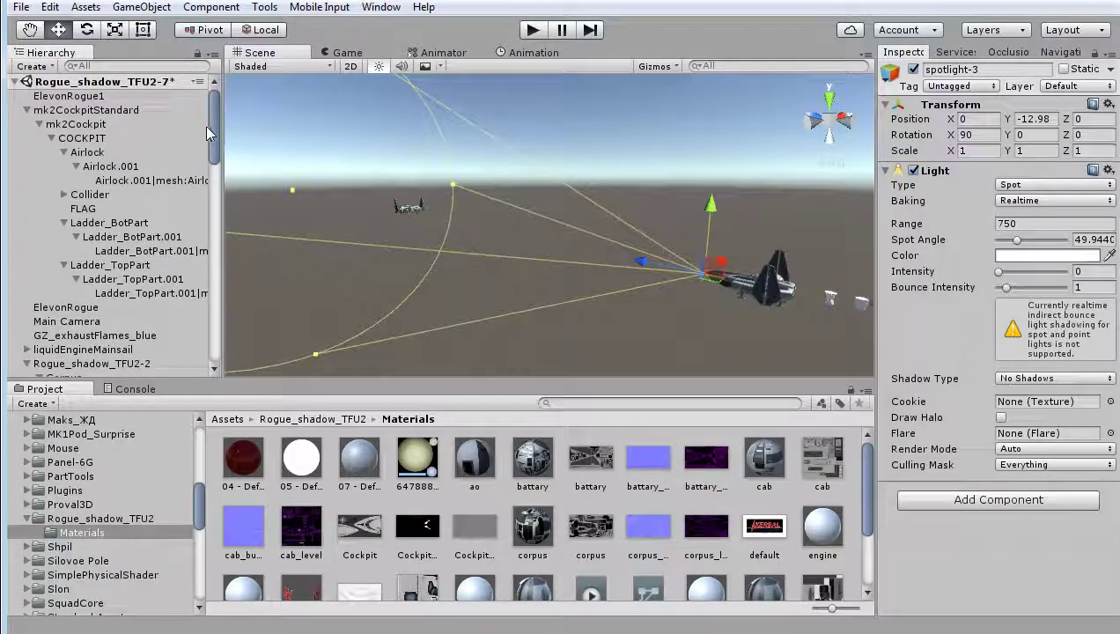
{"action": "scroll", "coordinate": [81, 309], "scroll_direction": "down", "scroll_amount": 5}
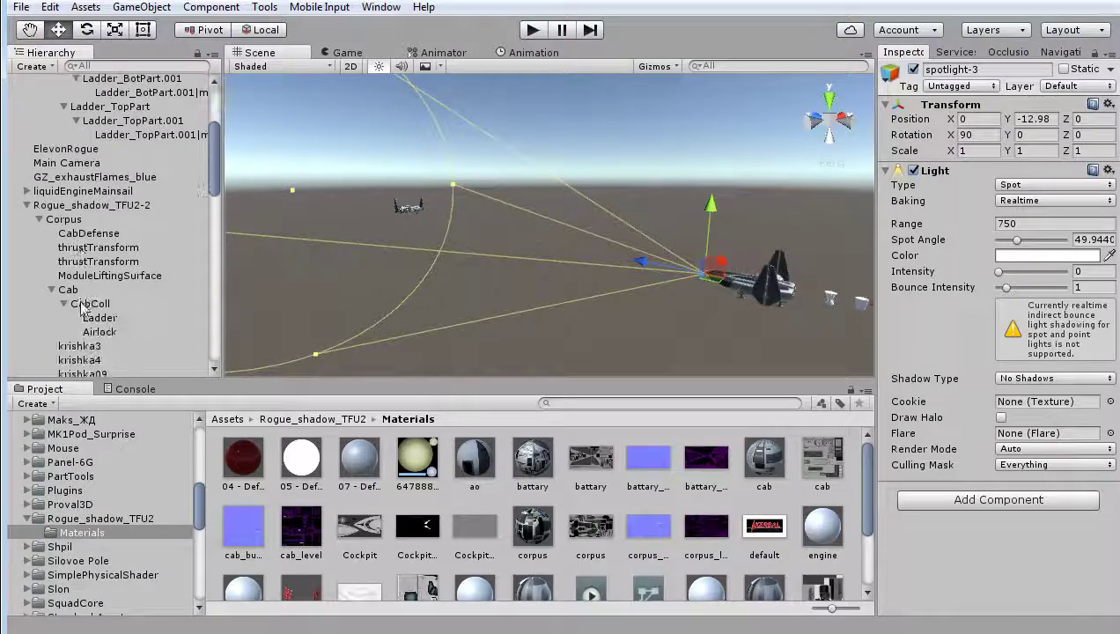
{"action": "left_click", "coordinate": [82, 206]}
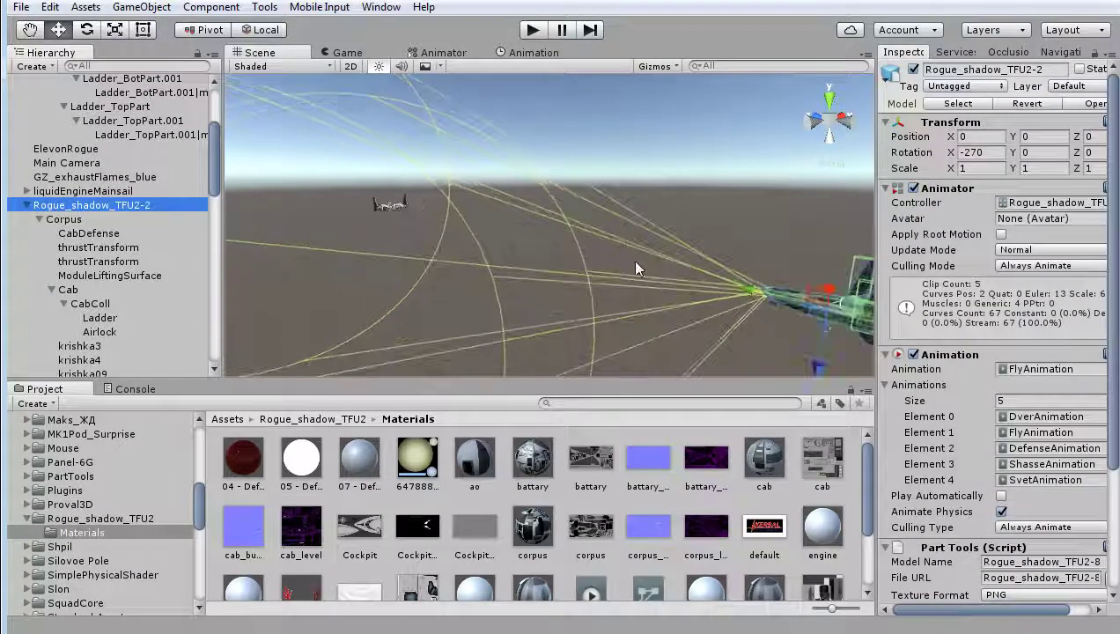
{"action": "left_click_drag", "start_coordinate": [627, 263], "coordinate": [492, 261], "text": "alt"}
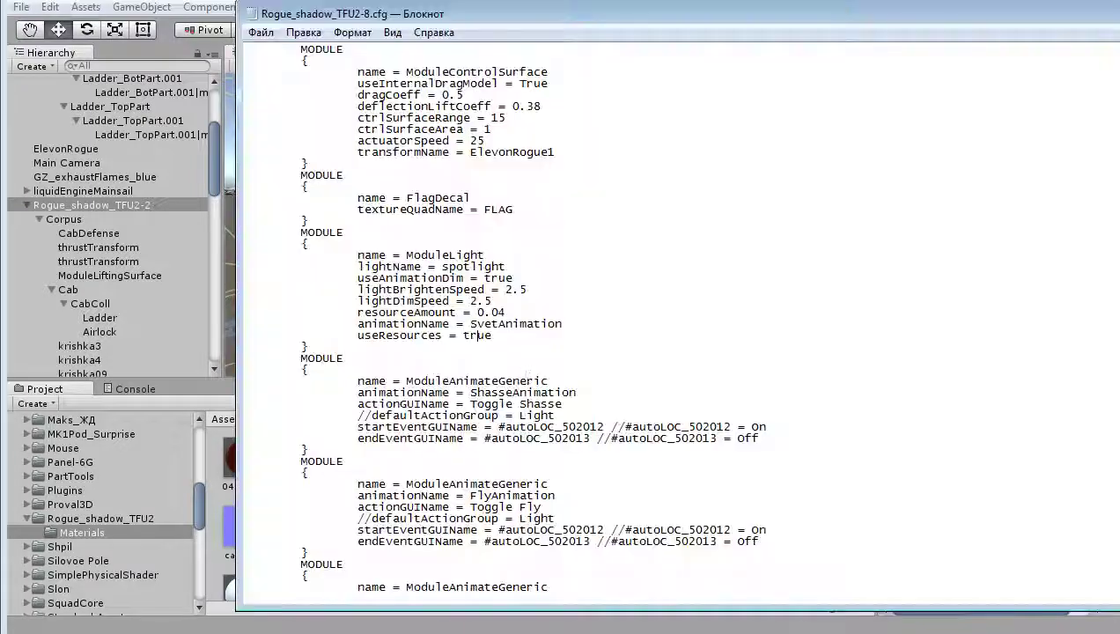
Return to Notepad and scroll to the top of the cfg's PART section
{"action": "key", "text": "alt+Tab"}
{"action": "scroll", "coordinate": [599, 288], "scroll_direction": "up", "scroll_amount": 4}
{"action": "scroll", "coordinate": [599, 281], "scroll_direction": "up", "scroll_amount": 10}
{"action": "scroll", "coordinate": [600, 278], "scroll_direction": "up", "scroll_amount": 10}
{"action": "mouse_move", "coordinate": [642, 15]}
{"action": "left_mouse_down"}
{"action": "mouse_move", "coordinate": [540, 99]}
{"action": "mouse_move", "coordinate": [465, 23]}
{"action": "left_mouse_up"}
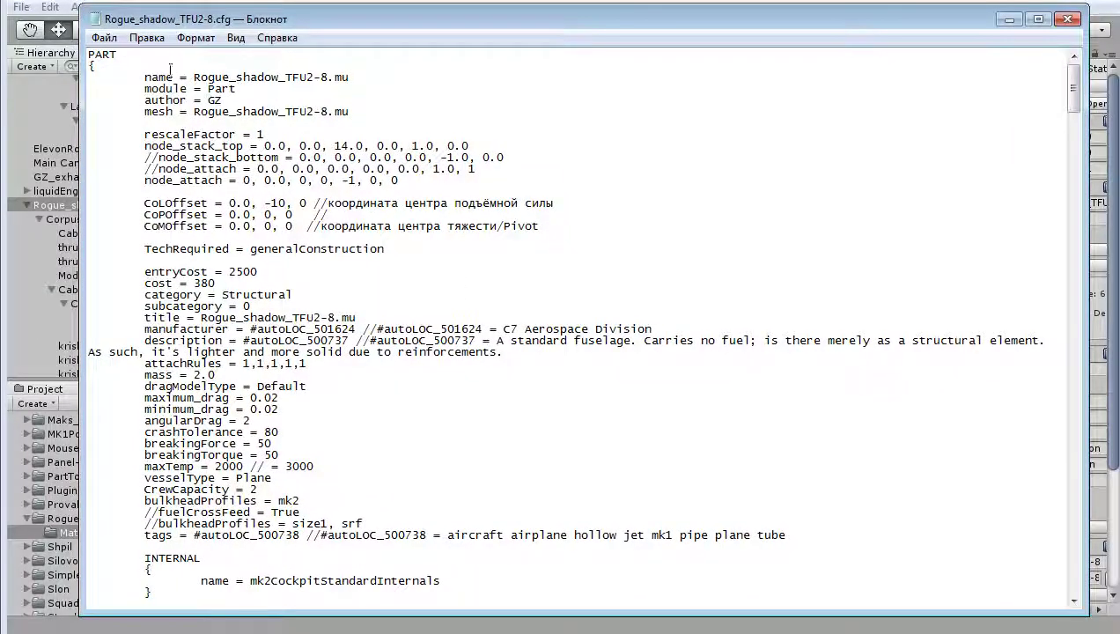
{"action": "mouse_move", "coordinate": [143, 77]}
{"action": "left_mouse_down"}
{"action": "mouse_move", "coordinate": [295, 78]}
{"action": "mouse_move", "coordinate": [435, 118]}
{"action": "left_mouse_up"}
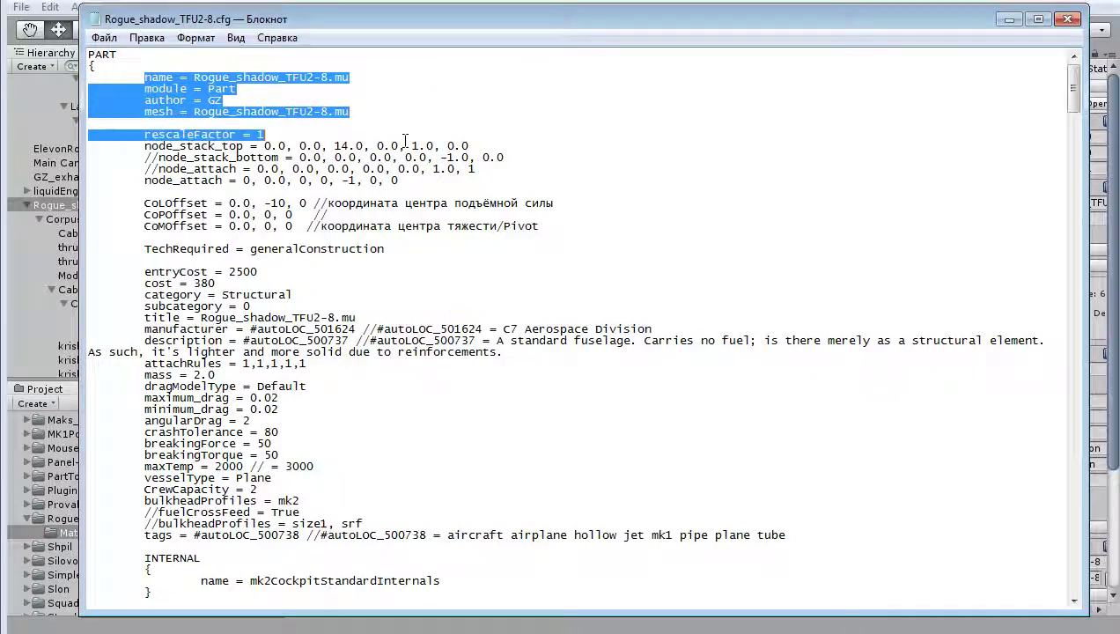
{"action": "mouse_move", "coordinate": [436, 118]}
{"action": "left_mouse_down"}
{"action": "mouse_move", "coordinate": [530, 162]}
{"action": "mouse_move", "coordinate": [528, 171]}
{"action": "left_mouse_up"}
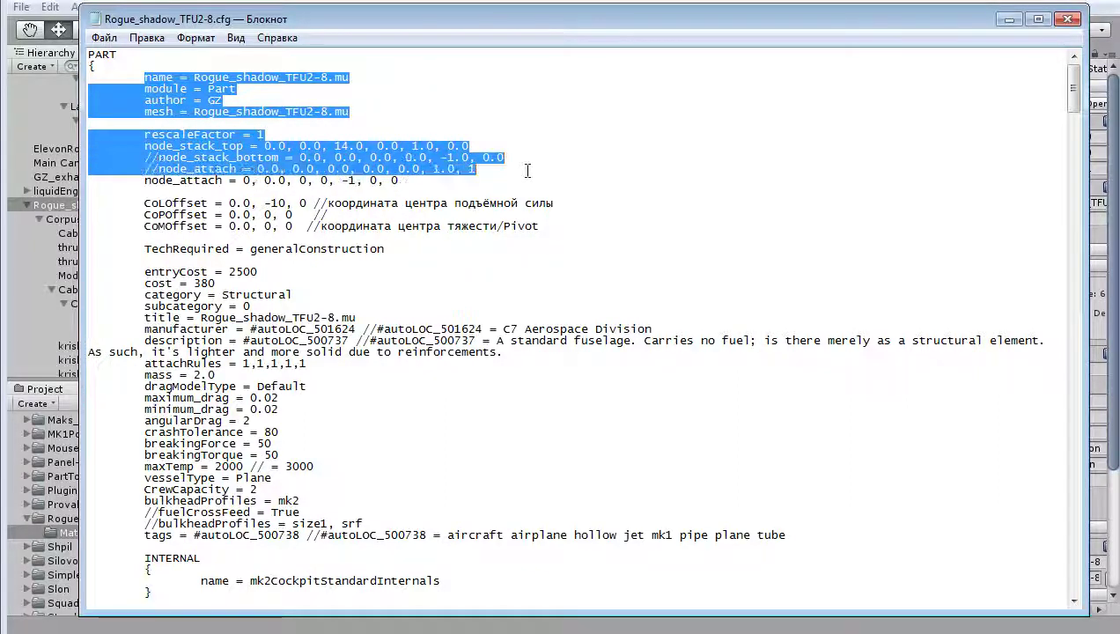
{"action": "left_click", "coordinate": [410, 180]}
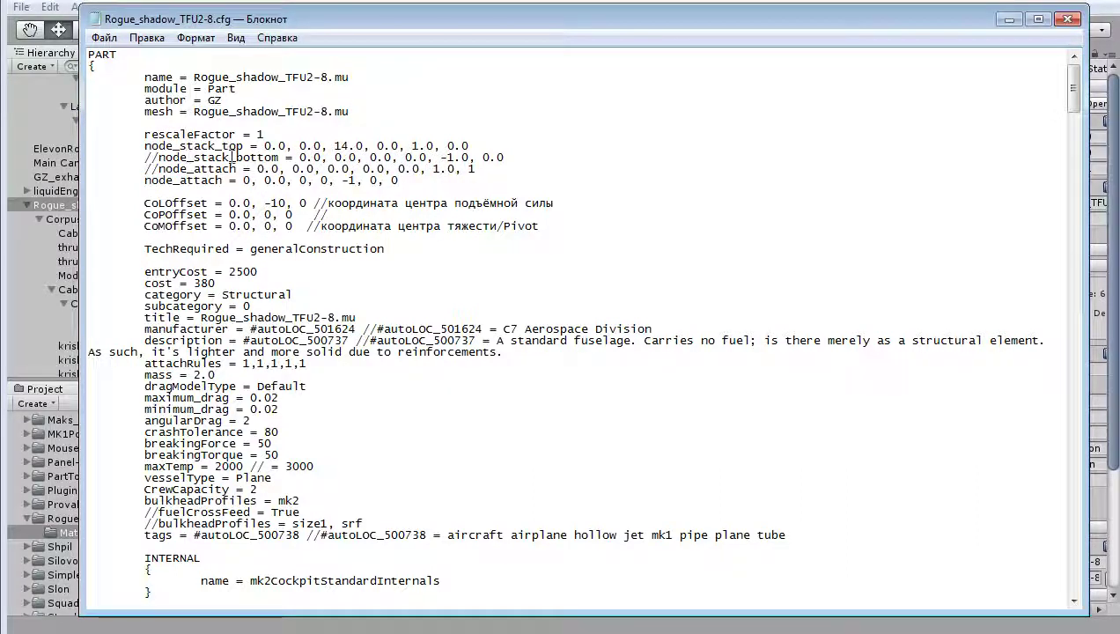
{"action": "left_click_drag", "start_coordinate": [145, 146], "coordinate": [470, 146]}
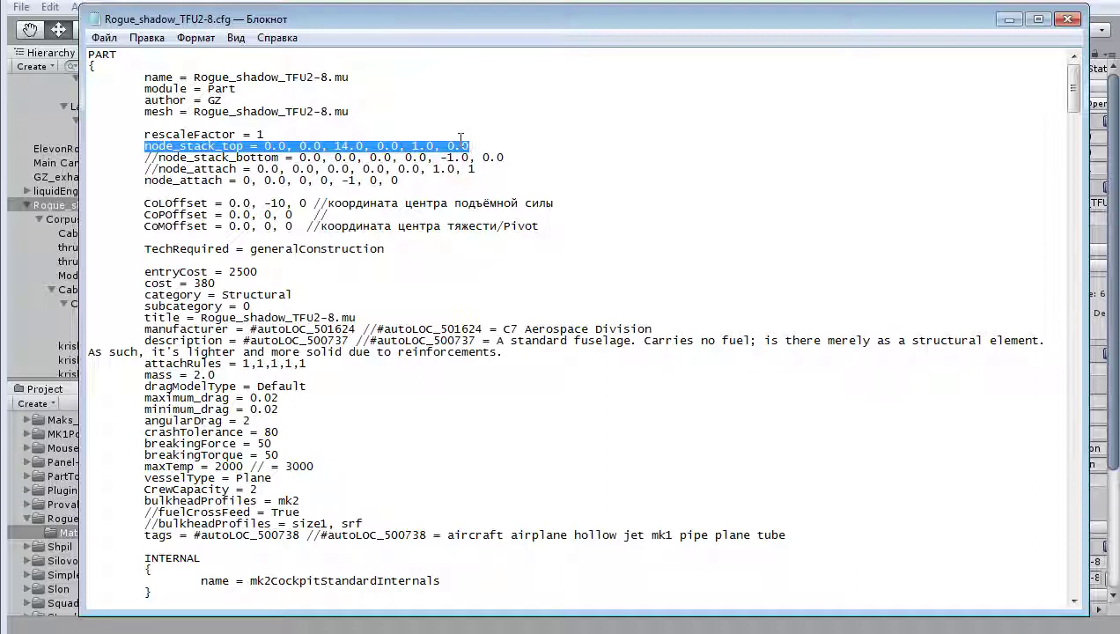
{"action": "left_click_drag", "start_coordinate": [144, 181], "coordinate": [425, 180]}
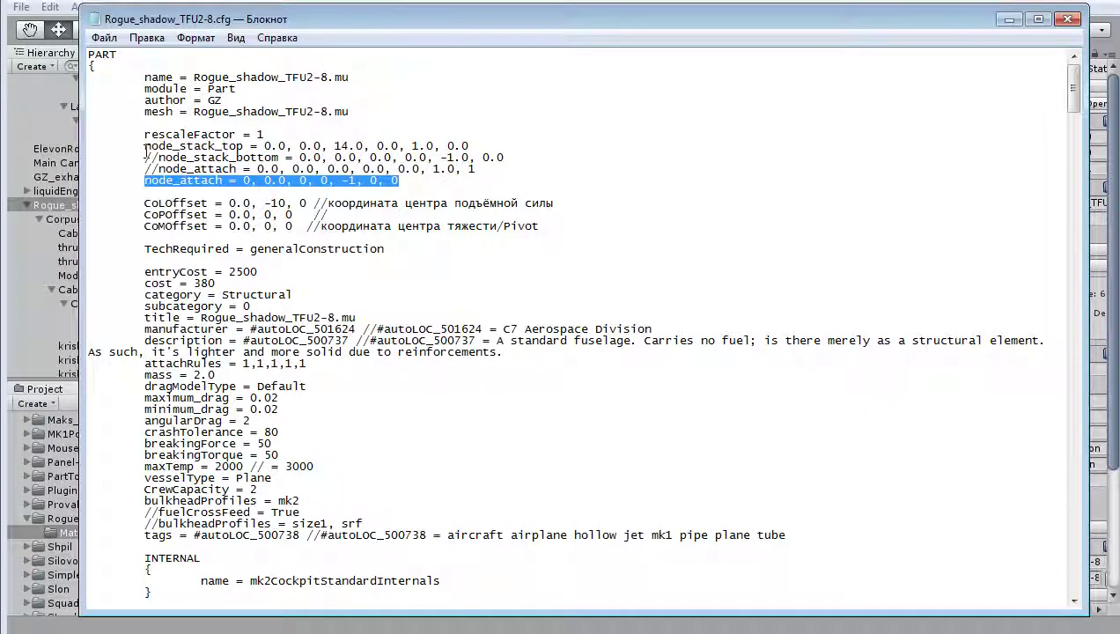
{"action": "left_click", "coordinate": [438, 193]}
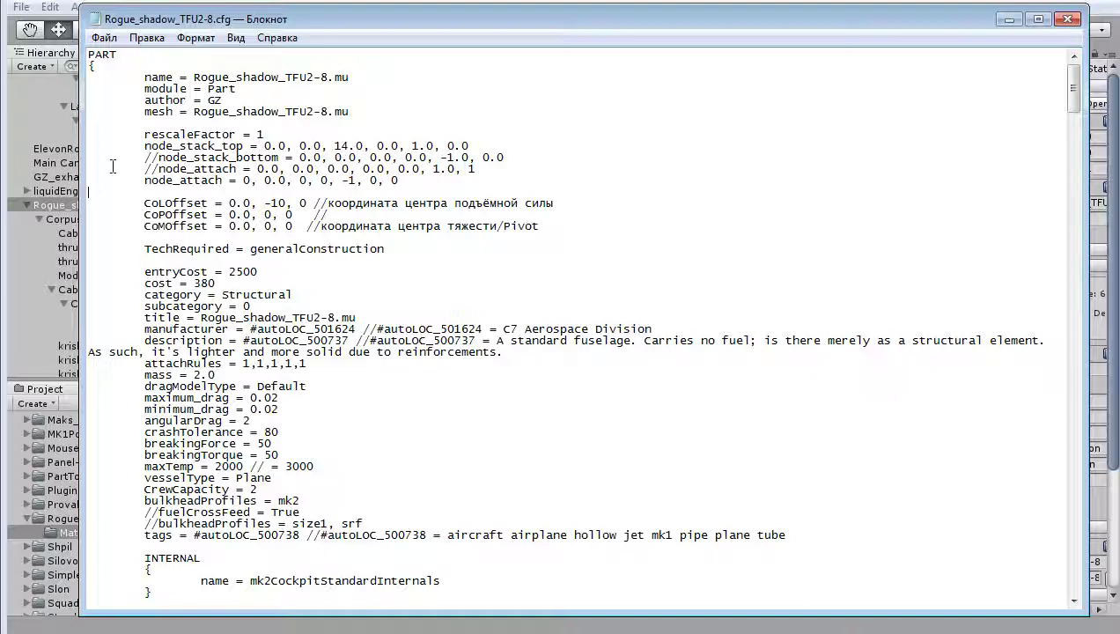
{"action": "left_click_drag", "start_coordinate": [139, 180], "coordinate": [399, 180]}
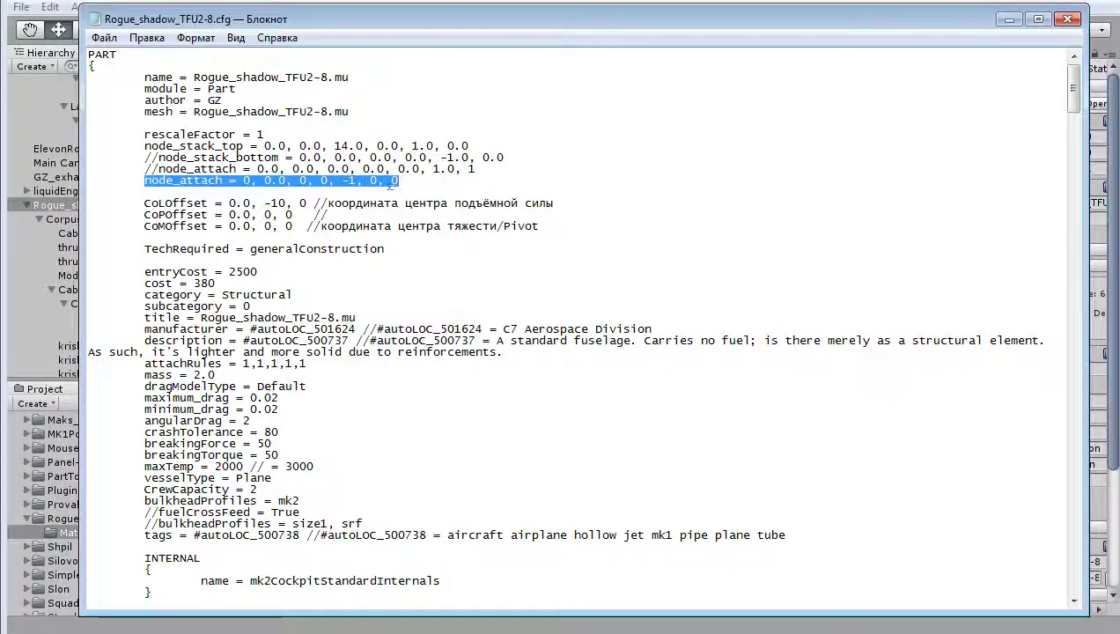
{"action": "left_click", "coordinate": [348, 181]}
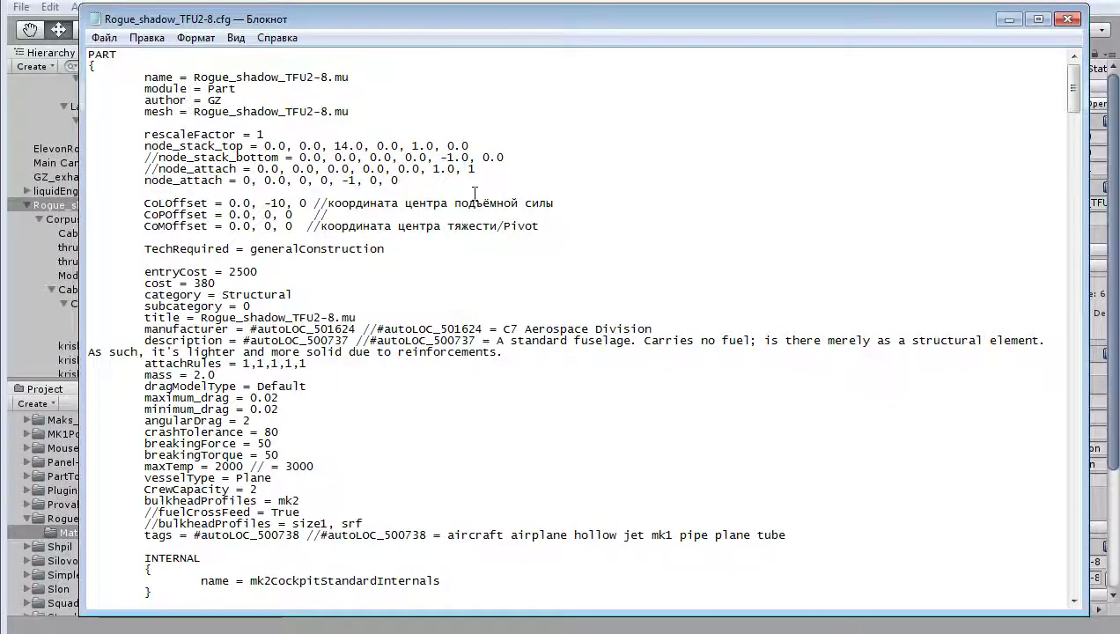
{"action": "left_click_drag", "start_coordinate": [144, 179], "coordinate": [419, 180]}
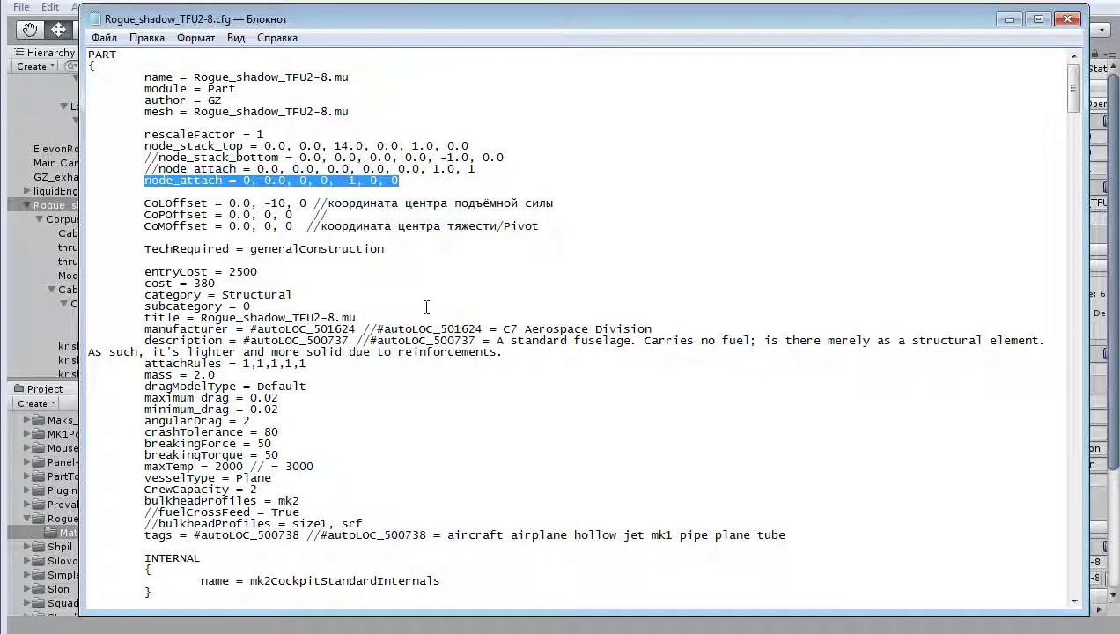
{"action": "left_click", "coordinate": [631, 245]}
{"action": "left_click_drag", "start_coordinate": [144, 203], "coordinate": [588, 227]}
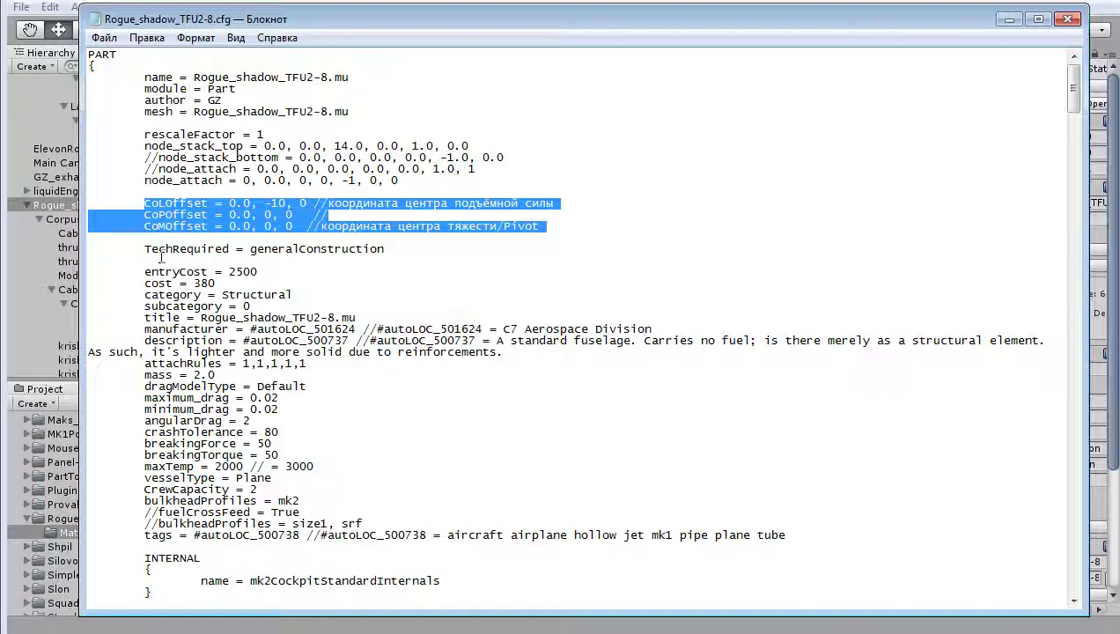
{"action": "left_click_drag", "start_coordinate": [135, 247], "coordinate": [407, 245]}
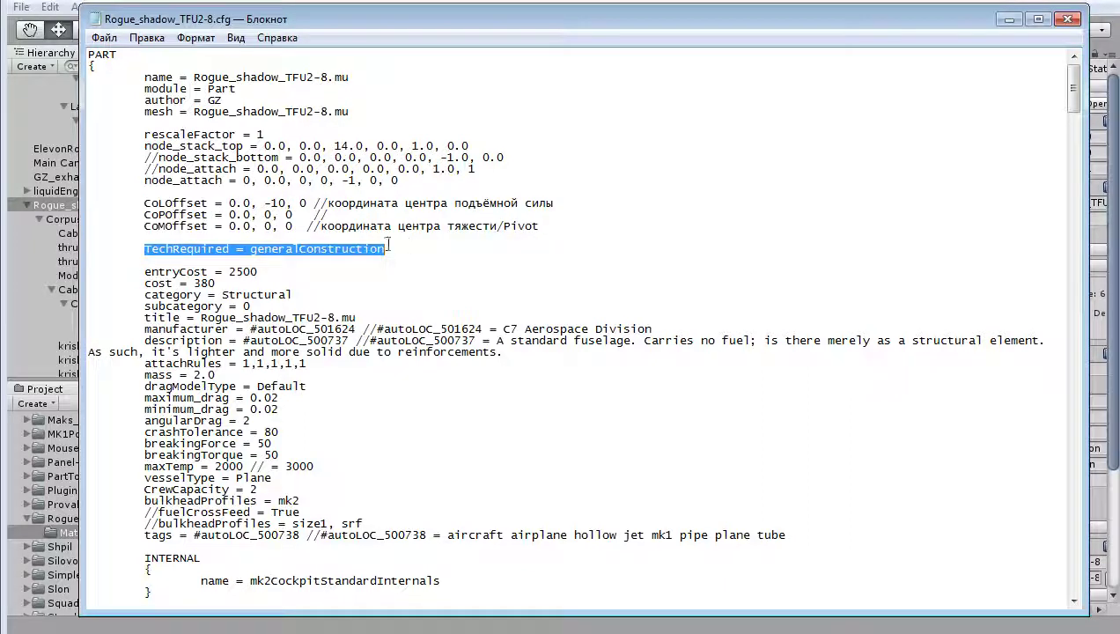
{"action": "left_click", "coordinate": [288, 256]}
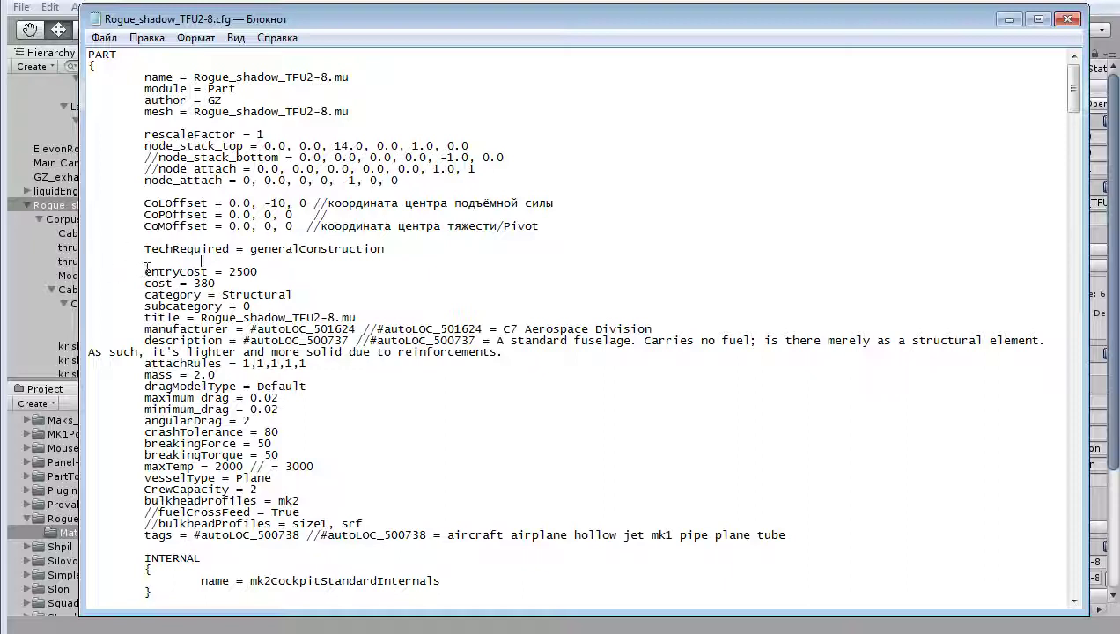
{"action": "mouse_move", "coordinate": [145, 270]}
{"action": "left_mouse_down"}
{"action": "mouse_move", "coordinate": [300, 283]}
{"action": "mouse_move", "coordinate": [304, 294]}
{"action": "left_mouse_up"}
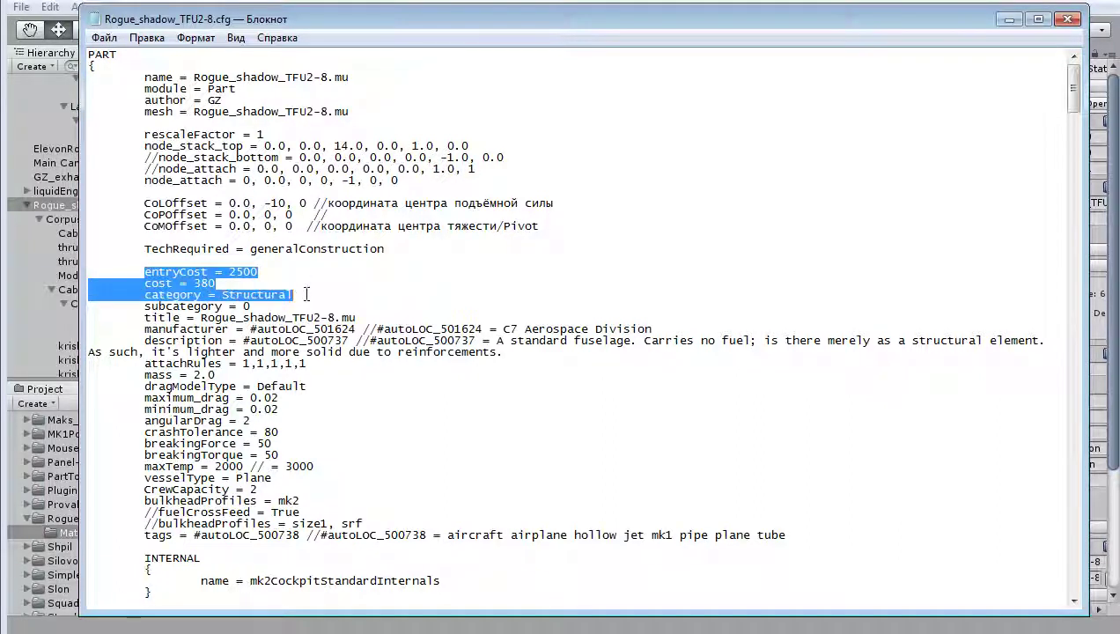
{"action": "left_click", "coordinate": [280, 294]}
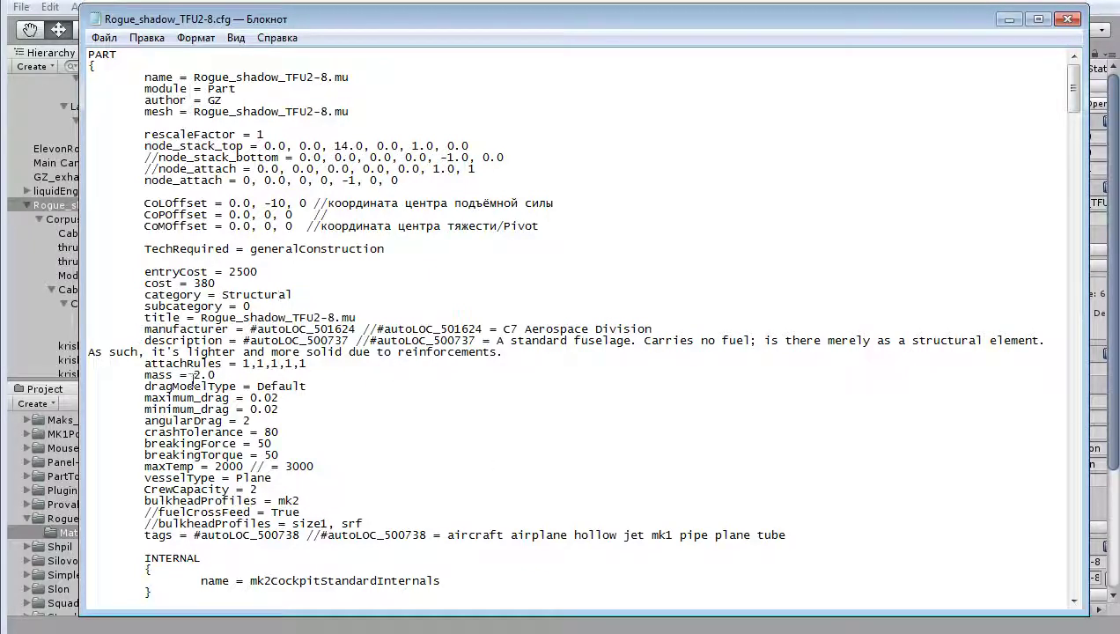
{"action": "left_click_drag", "start_coordinate": [152, 363], "coordinate": [322, 385]}
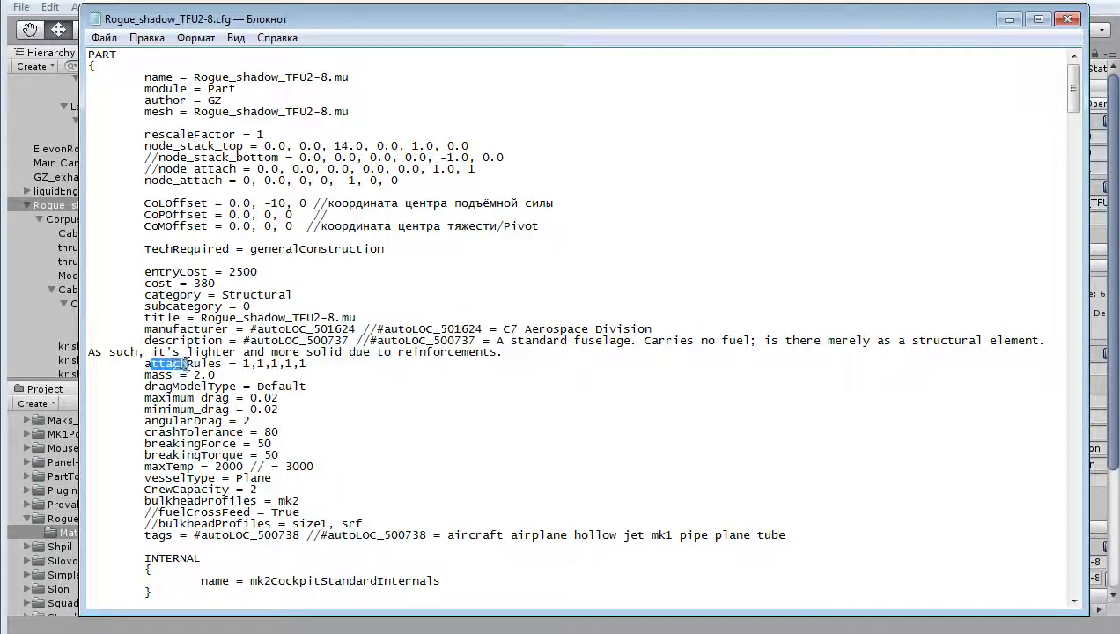
{"action": "left_click", "coordinate": [283, 382]}
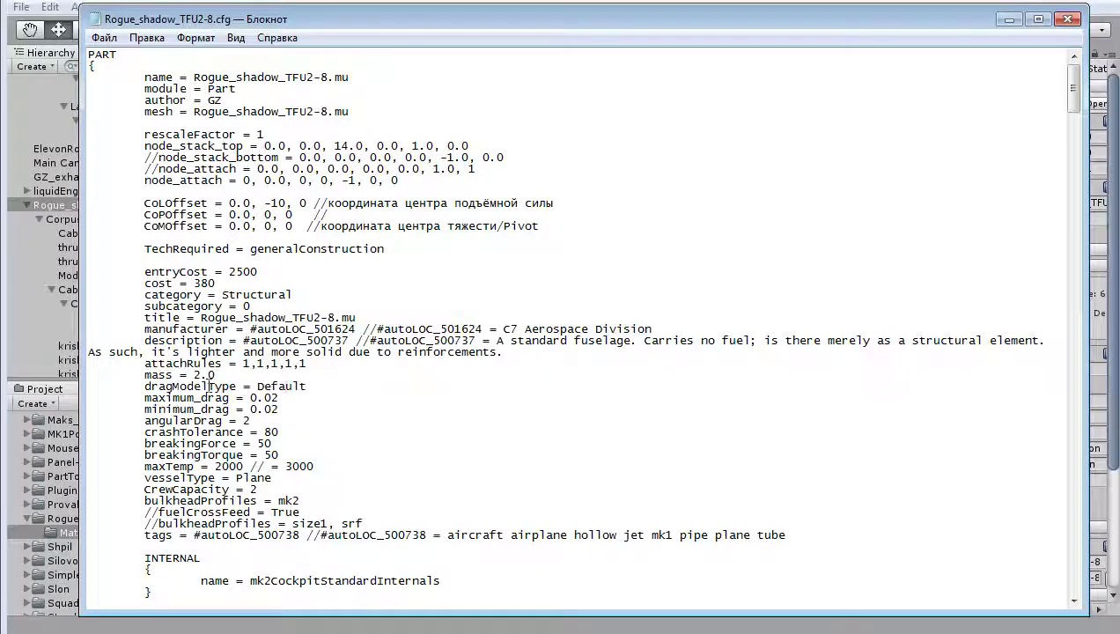
{"action": "double_click", "coordinate": [269, 386]}
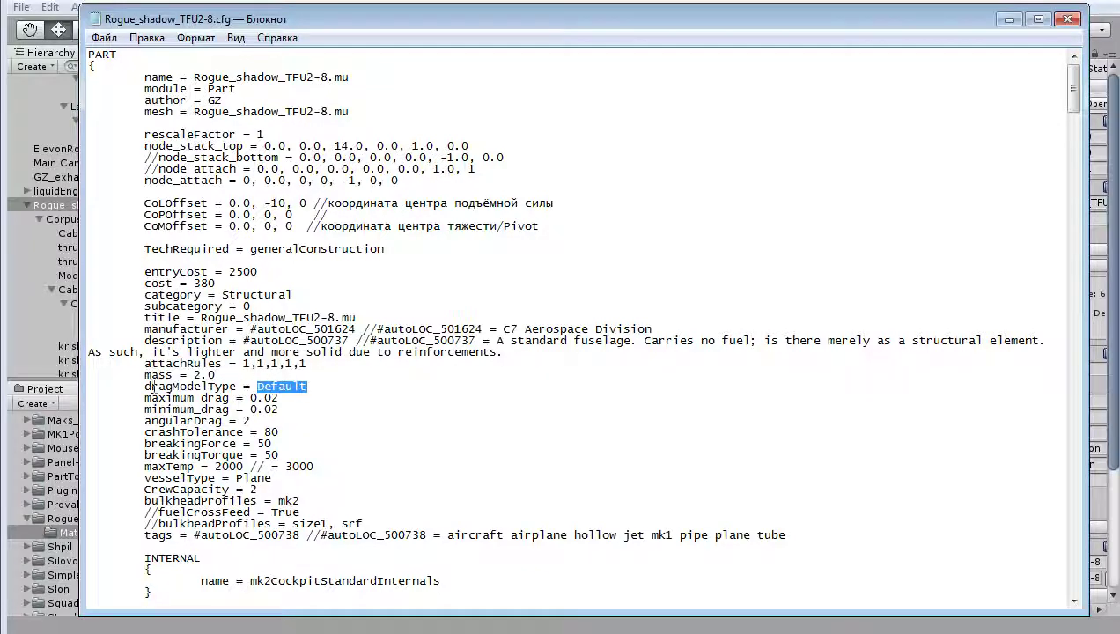
{"action": "left_click_drag", "start_coordinate": [146, 386], "coordinate": [318, 387]}
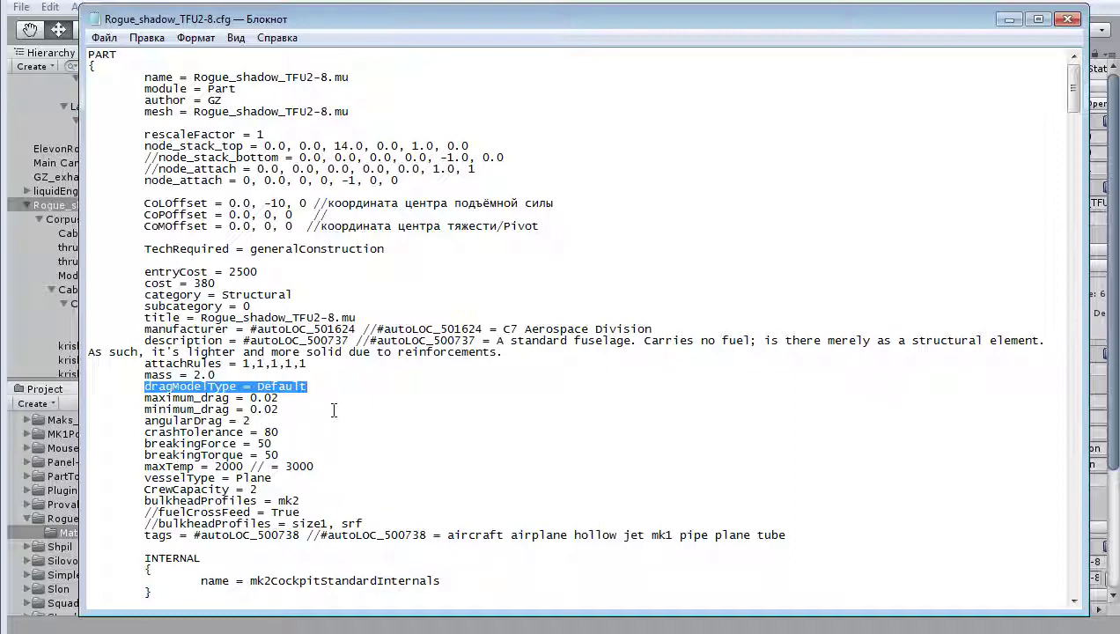
{"action": "double_click", "coordinate": [282, 384]}
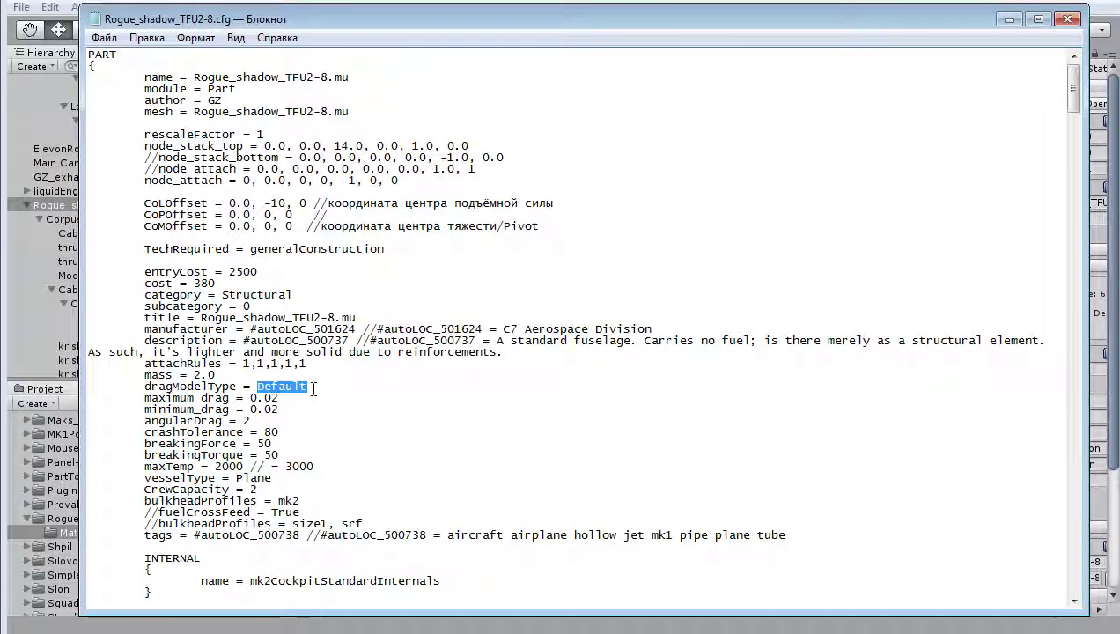
{"action": "double_click", "coordinate": [204, 386]}
{"action": "left_click", "coordinate": [278, 389]}
{"action": "double_click", "coordinate": [278, 387]}
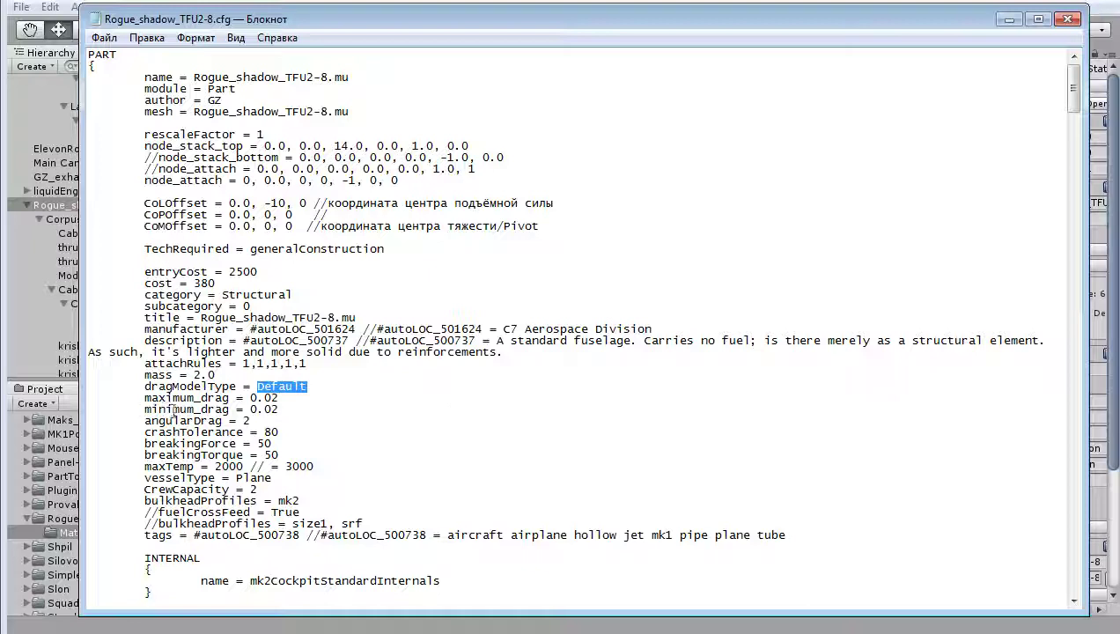
{"action": "left_click_drag", "start_coordinate": [278, 409], "coordinate": [144, 398]}
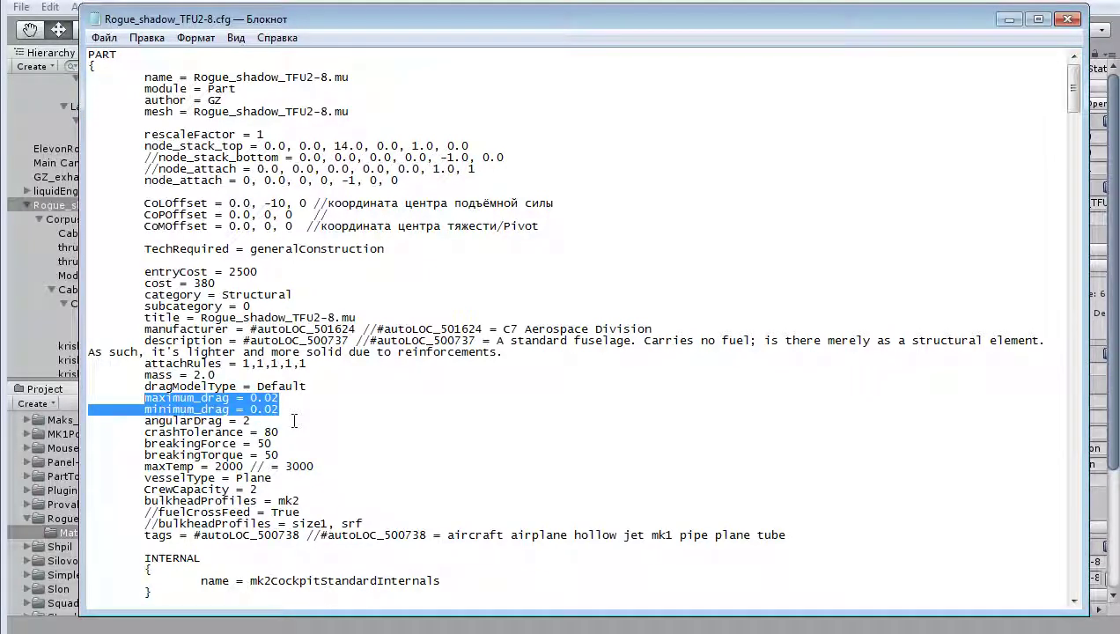
{"action": "left_click", "coordinate": [228, 398]}
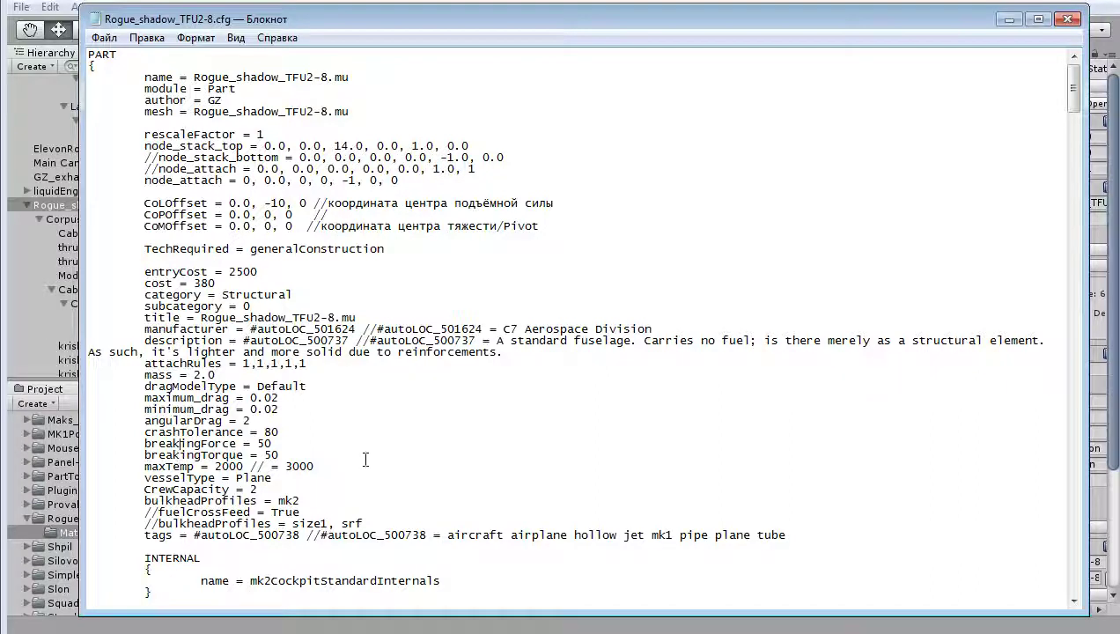
{"action": "left_click", "coordinate": [186, 478]}
{"action": "left_click_drag", "start_coordinate": [143, 478], "coordinate": [386, 506]}
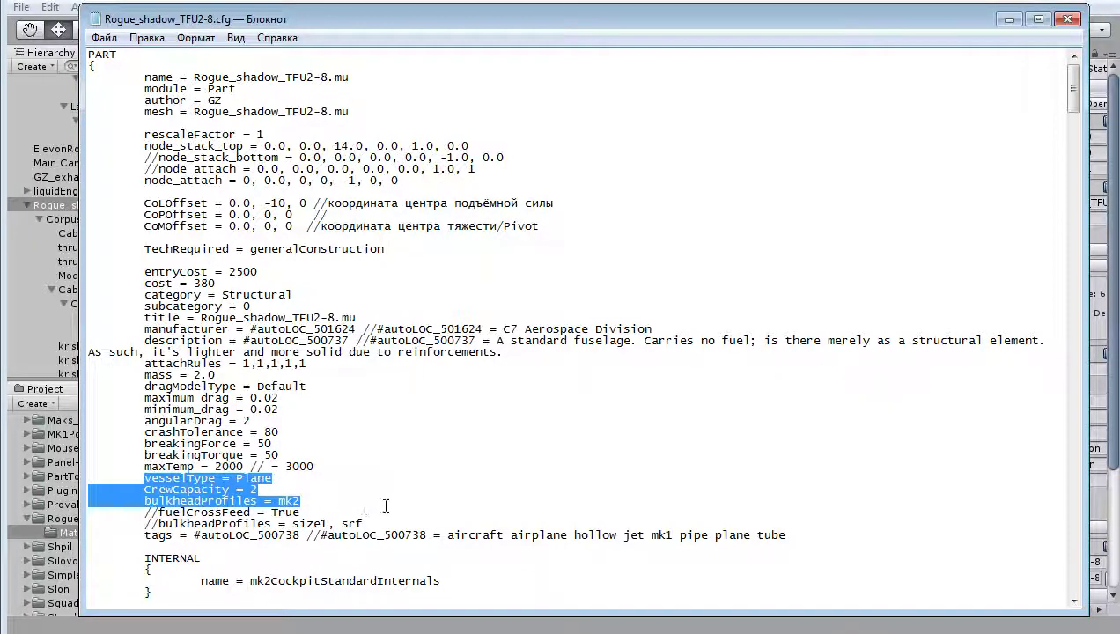
{"action": "scroll", "coordinate": [387, 475], "scroll_direction": "down", "scroll_amount": 5}
{"action": "left_click_drag", "start_coordinate": [250, 409], "coordinate": [443, 409]}
{"action": "left_click", "coordinate": [385, 294]}
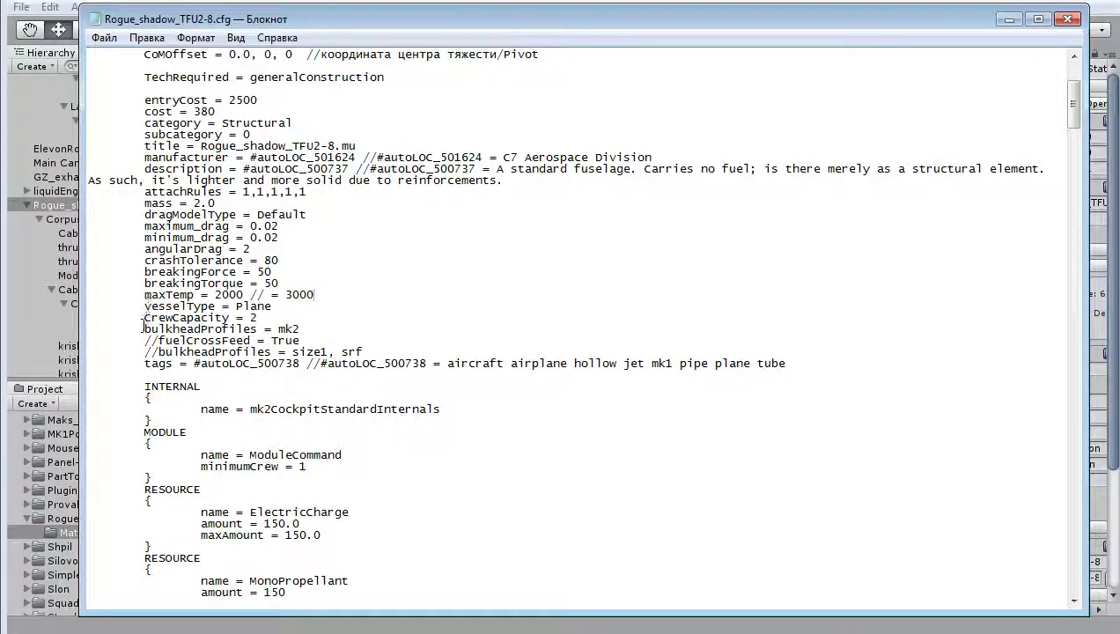
{"action": "left_click_drag", "start_coordinate": [144, 328], "coordinate": [330, 329]}
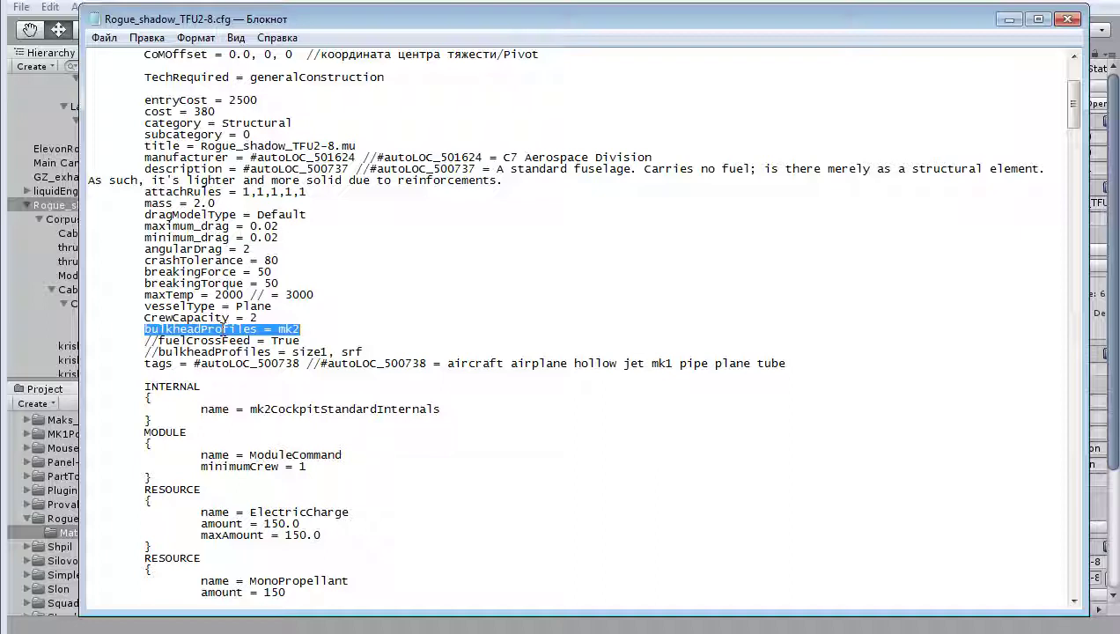
Highlight the vesselType, CrewCapacity and bulkheadProfiles lines of the cfg
{"action": "left_click", "coordinate": [303, 328]}
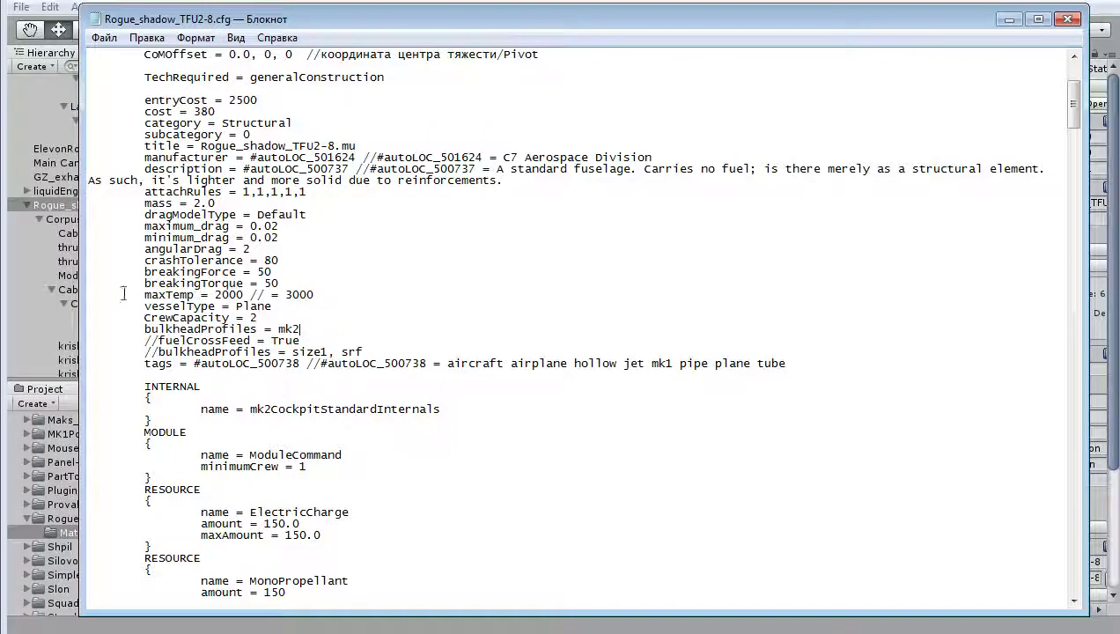
{"action": "mouse_move", "coordinate": [140, 305]}
{"action": "left_mouse_down"}
{"action": "mouse_move", "coordinate": [317, 321]}
{"action": "mouse_move", "coordinate": [302, 325]}
{"action": "left_mouse_up"}
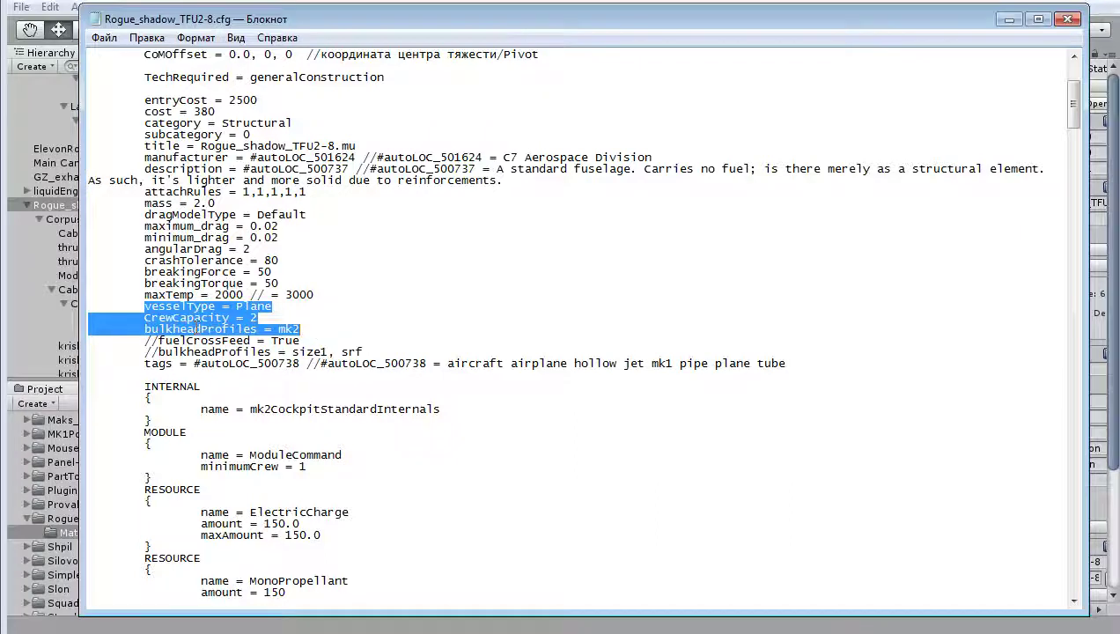
{"action": "left_click", "coordinate": [198, 329]}
{"action": "left_click_drag", "start_coordinate": [137, 319], "coordinate": [259, 319]}
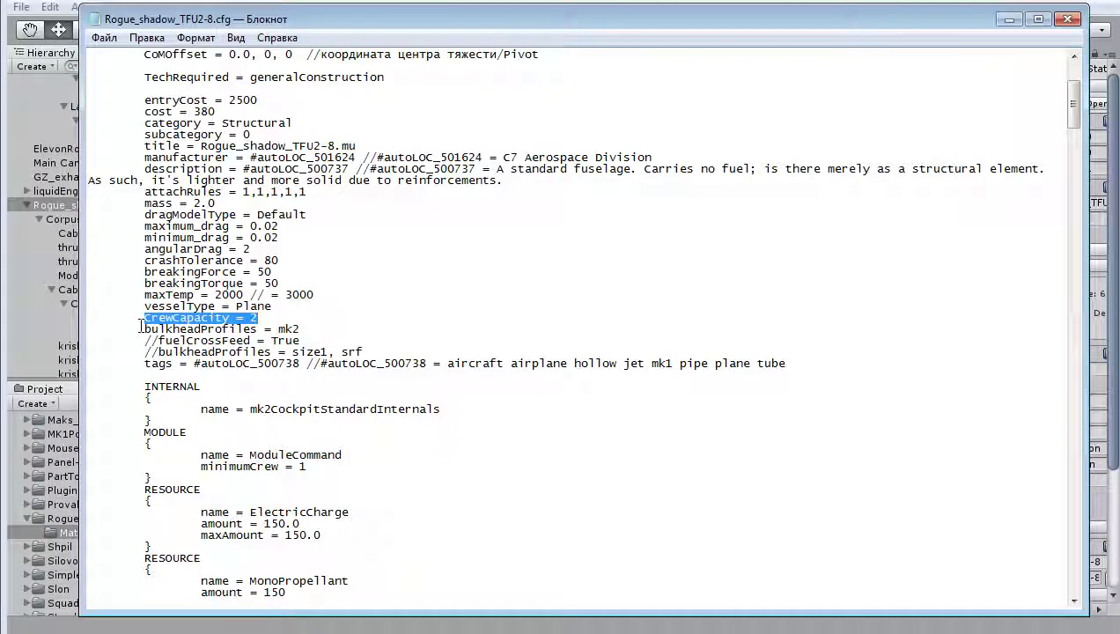
{"action": "left_click_drag", "start_coordinate": [141, 329], "coordinate": [308, 329]}
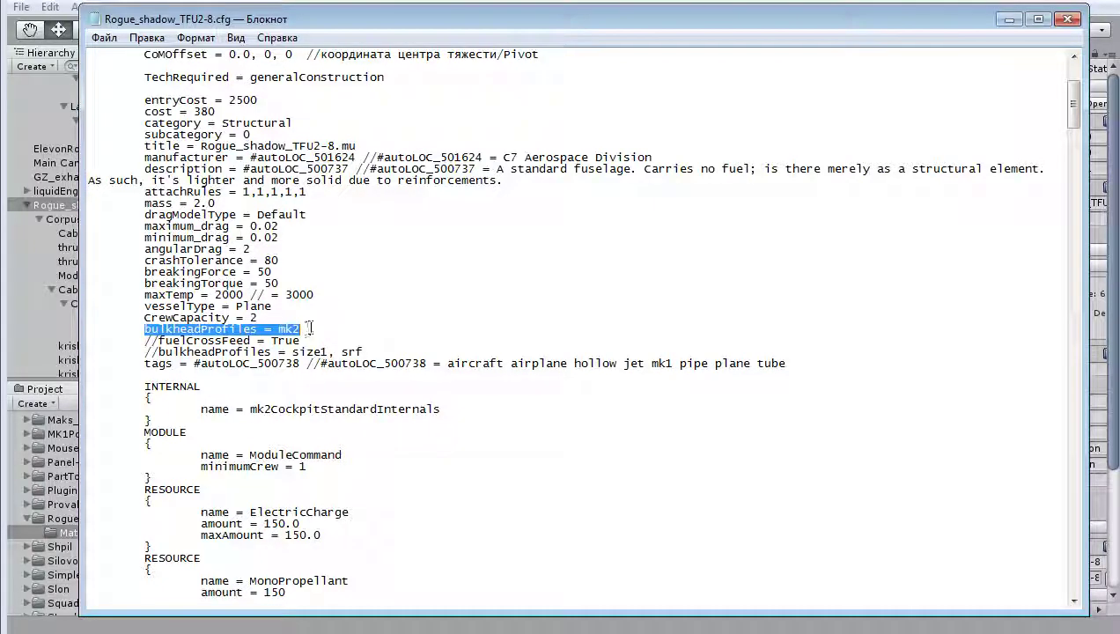
{"action": "scroll", "coordinate": [311, 329], "scroll_direction": "down", "scroll_amount": 20}
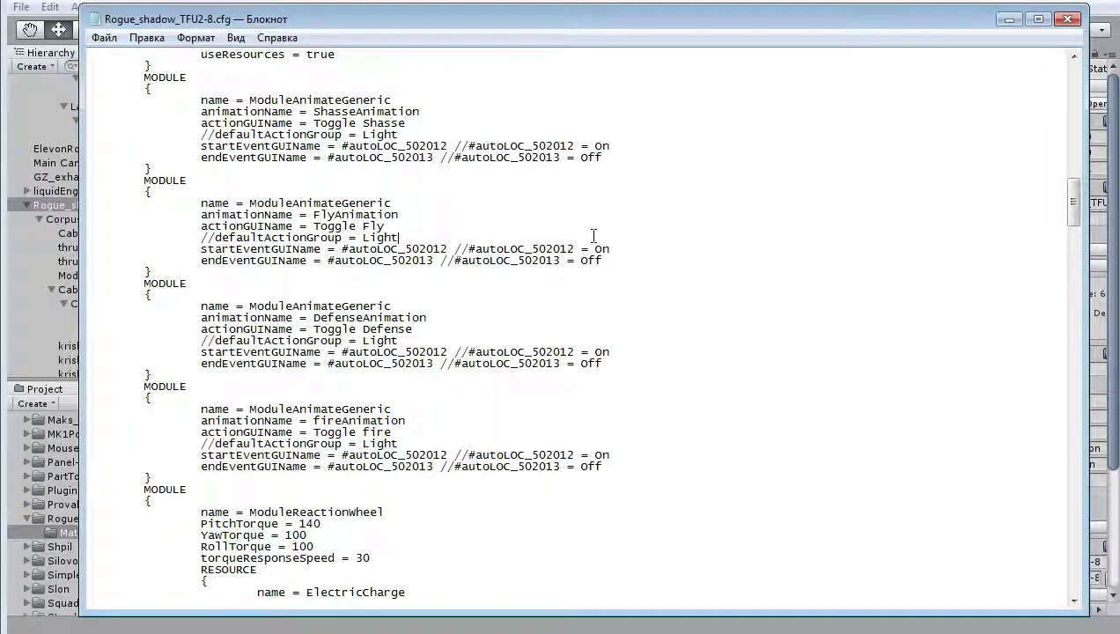
{"action": "scroll", "coordinate": [592, 236], "scroll_direction": "up", "scroll_amount": 12}
{"action": "scroll", "coordinate": [594, 236], "scroll_direction": "up", "scroll_amount": 9}
{"action": "scroll", "coordinate": [593, 235], "scroll_direction": "up", "scroll_amount": 13}
{"action": "scroll", "coordinate": [545, 303], "scroll_direction": "up", "scroll_amount": 1}
{"action": "scroll", "coordinate": [471, 396], "scroll_direction": "up", "scroll_amount": 2}
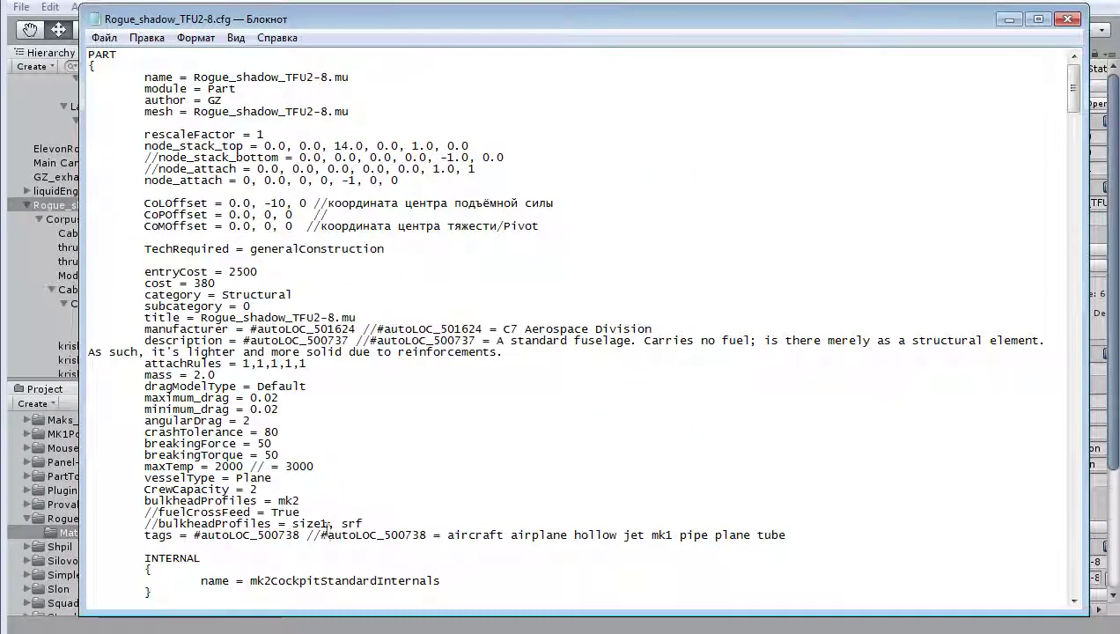
{"action": "scroll", "coordinate": [293, 498], "scroll_direction": "down", "scroll_amount": 5}
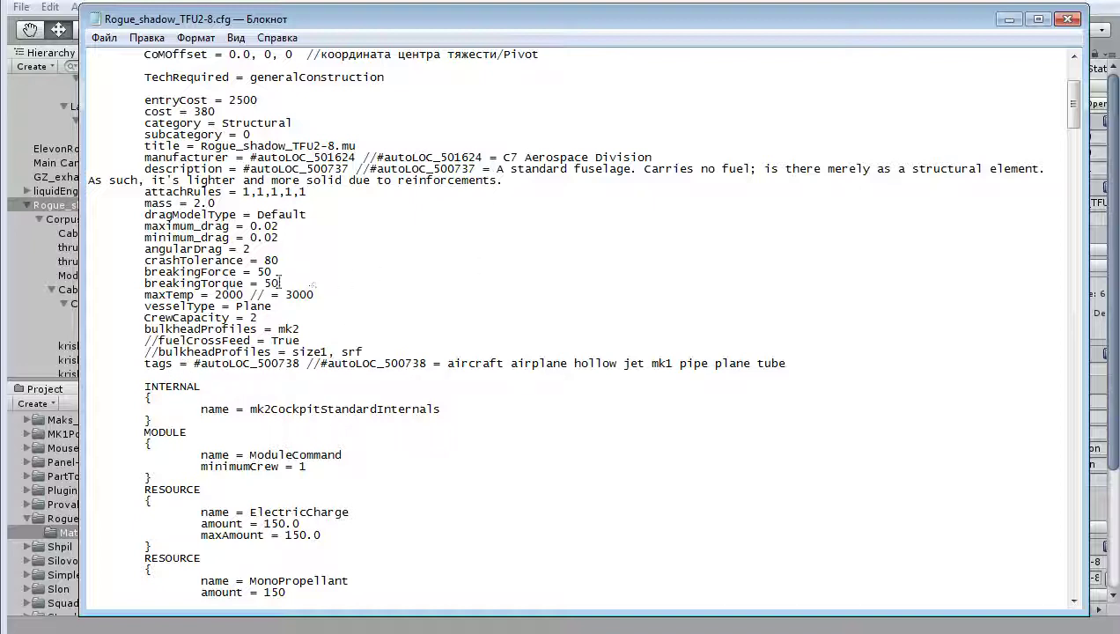
{"action": "left_click_drag", "start_coordinate": [143, 305], "coordinate": [312, 328]}
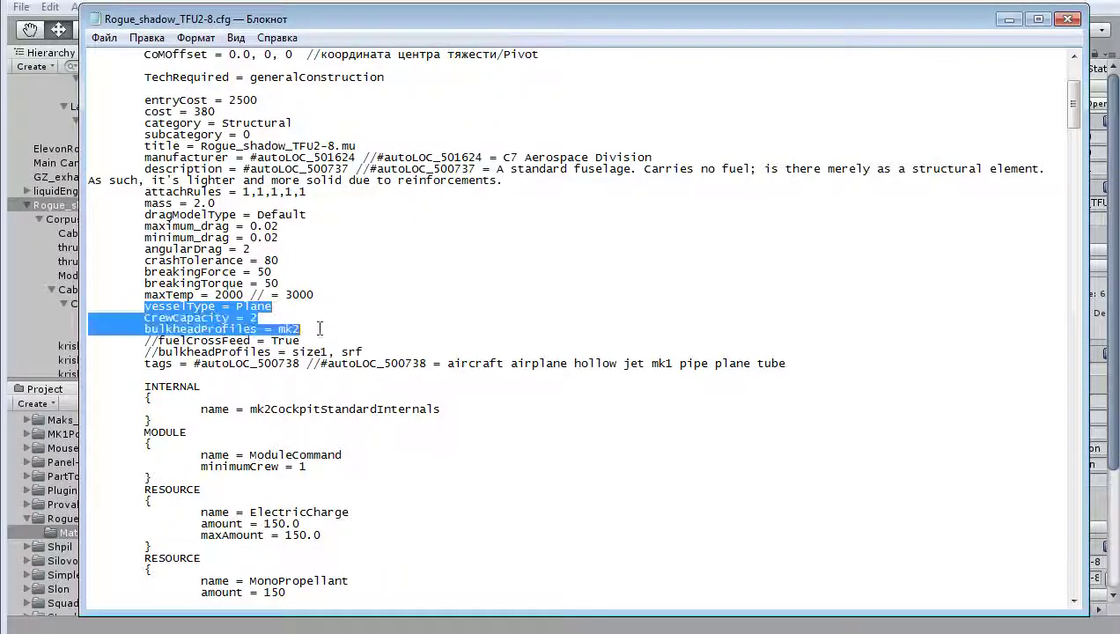
Highlight the INTERNAL and ModuleCommand blocks, then move Notepad aside and bring Unity forward
{"action": "scroll", "coordinate": [309, 339], "scroll_direction": "down", "scroll_amount": 1}
{"action": "scroll", "coordinate": [220, 348], "scroll_direction": "down", "scroll_amount": 2}
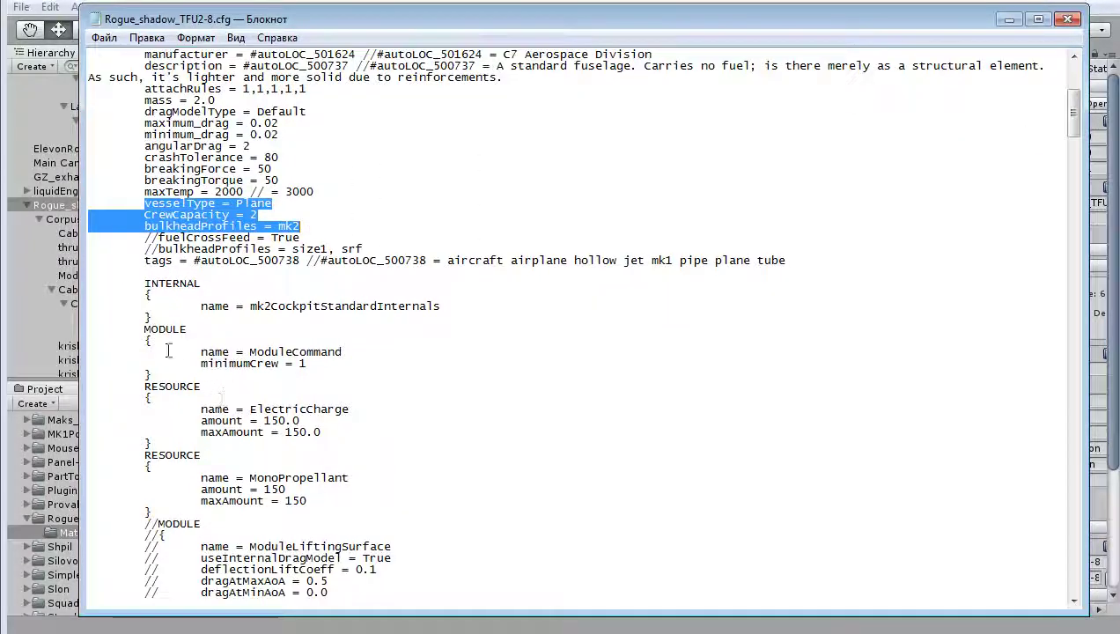
{"action": "mouse_move", "coordinate": [144, 282]}
{"action": "left_mouse_down"}
{"action": "mouse_move", "coordinate": [358, 386]}
{"action": "mouse_move", "coordinate": [360, 400]}
{"action": "left_mouse_up"}
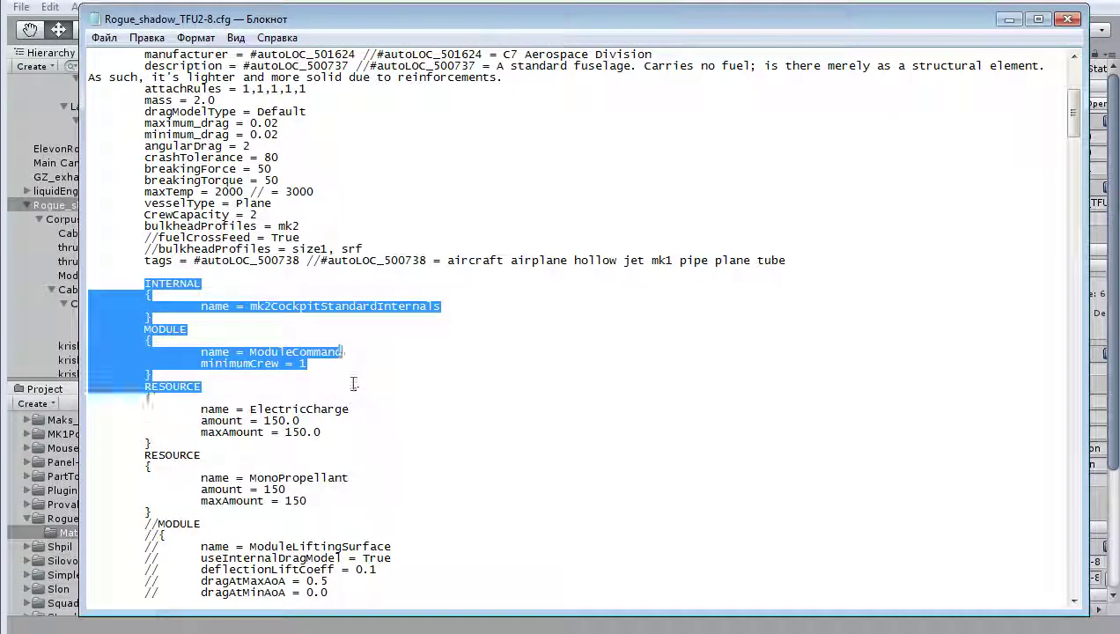
{"action": "left_click_drag", "start_coordinate": [360, 401], "coordinate": [341, 352]}
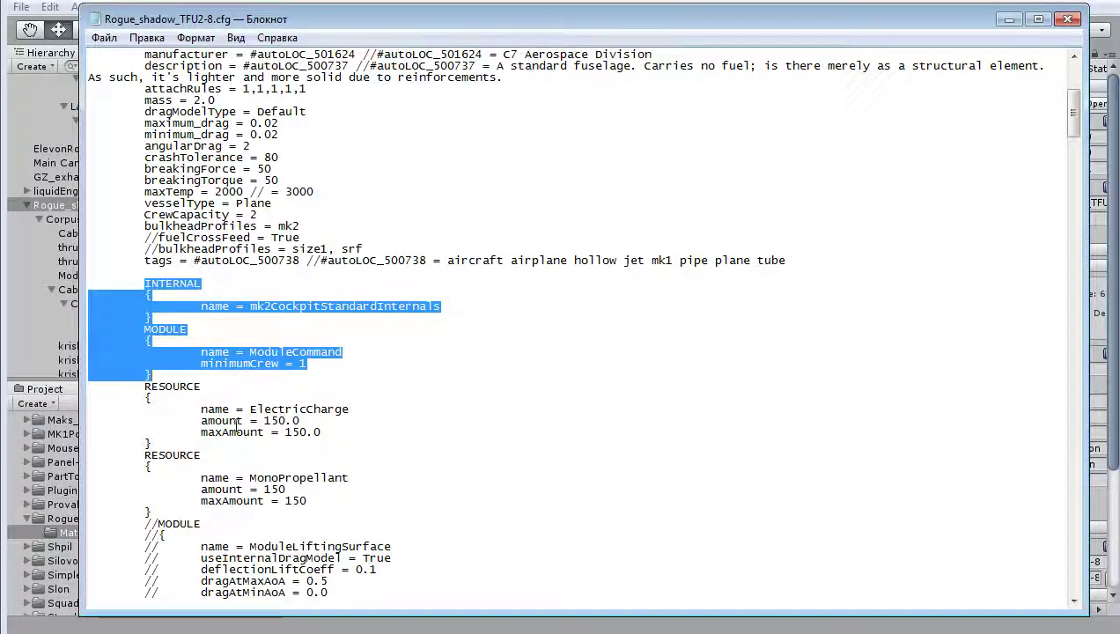
{"action": "left_click", "coordinate": [360, 411]}
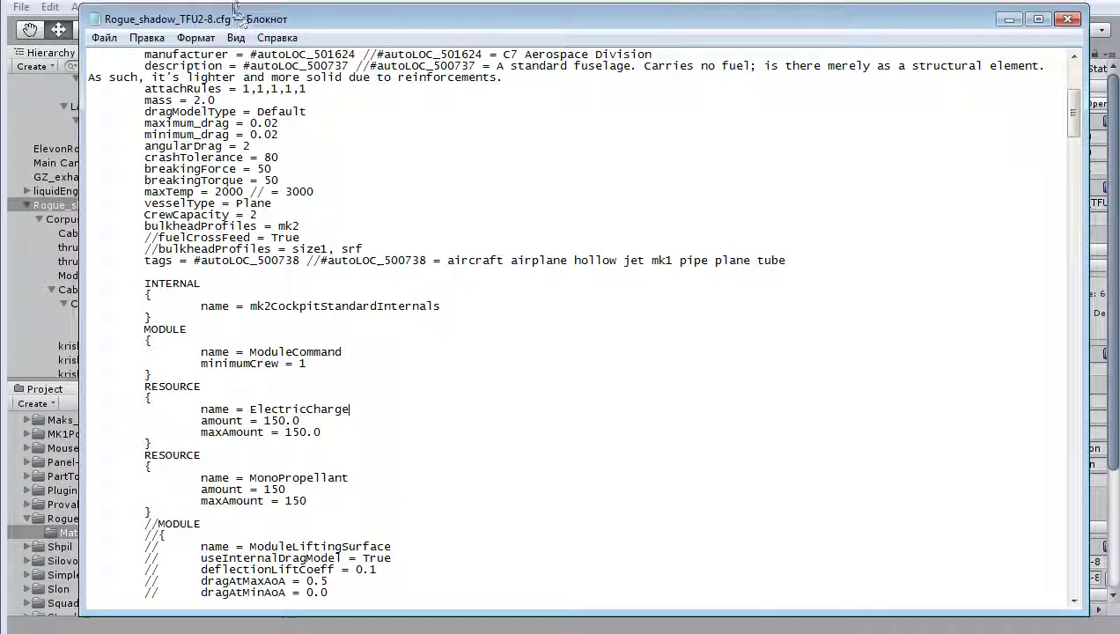
{"action": "left_click_drag", "start_coordinate": [233, 16], "coordinate": [470, 23]}
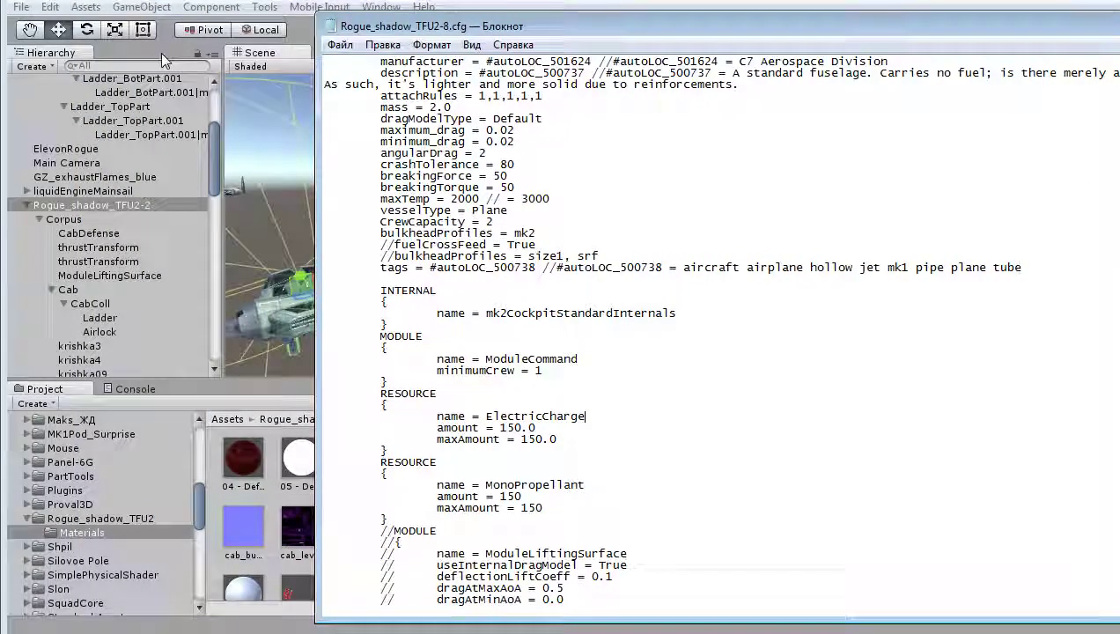
{"action": "left_click", "coordinate": [163, 60]}
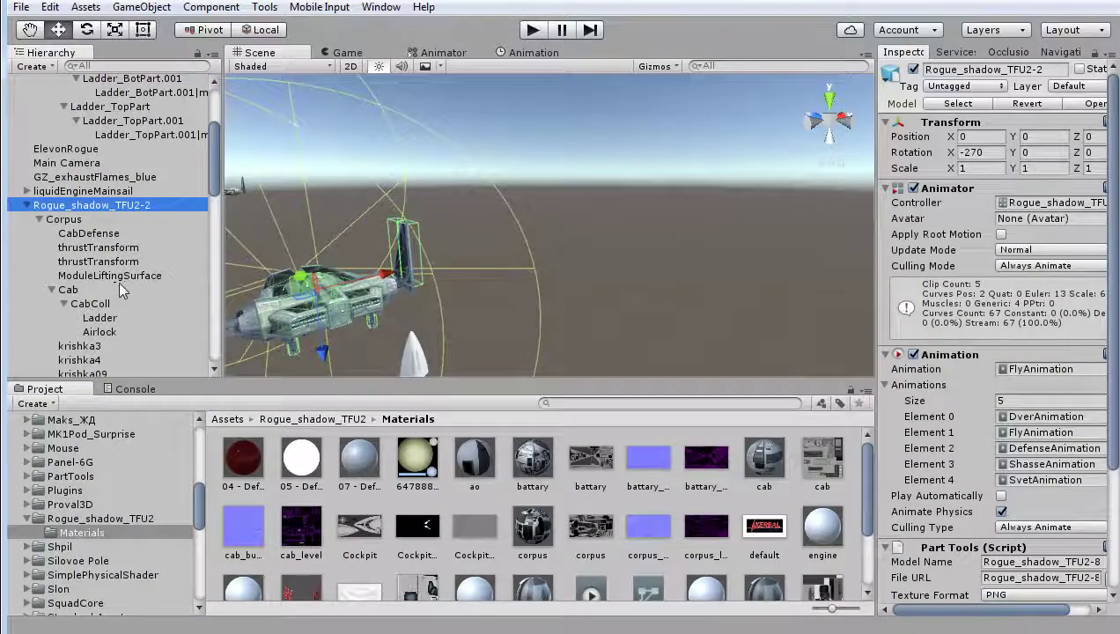
Compare the Ladder and Airlock collider settings by switching between them
{"action": "left_click", "coordinate": [102, 320]}
{"action": "left_click", "coordinate": [106, 330]}
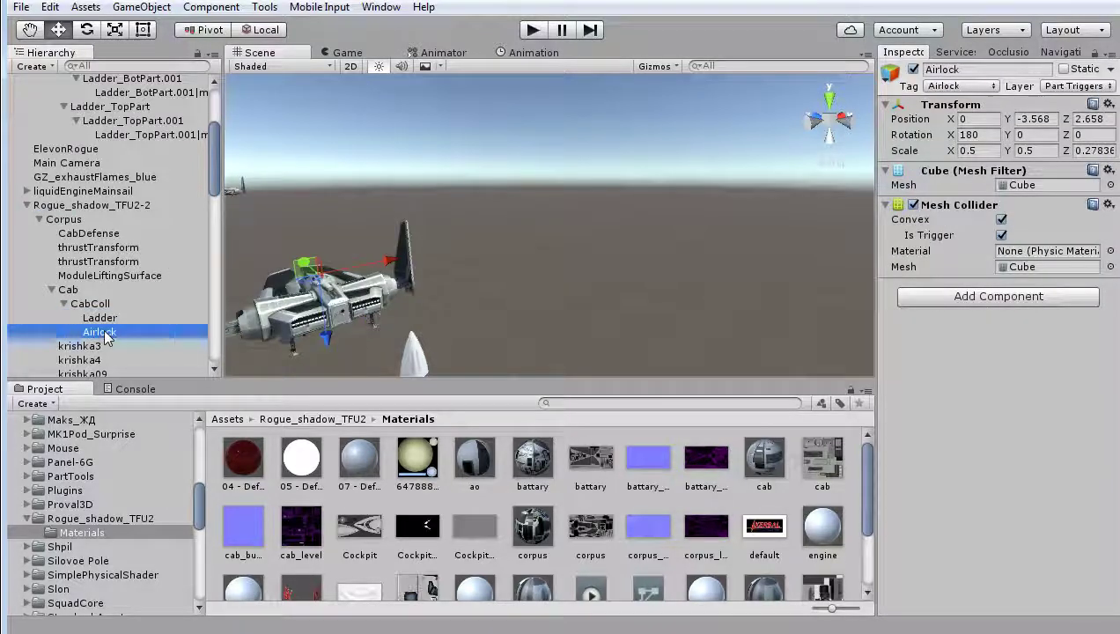
{"action": "left_click", "coordinate": [102, 319]}
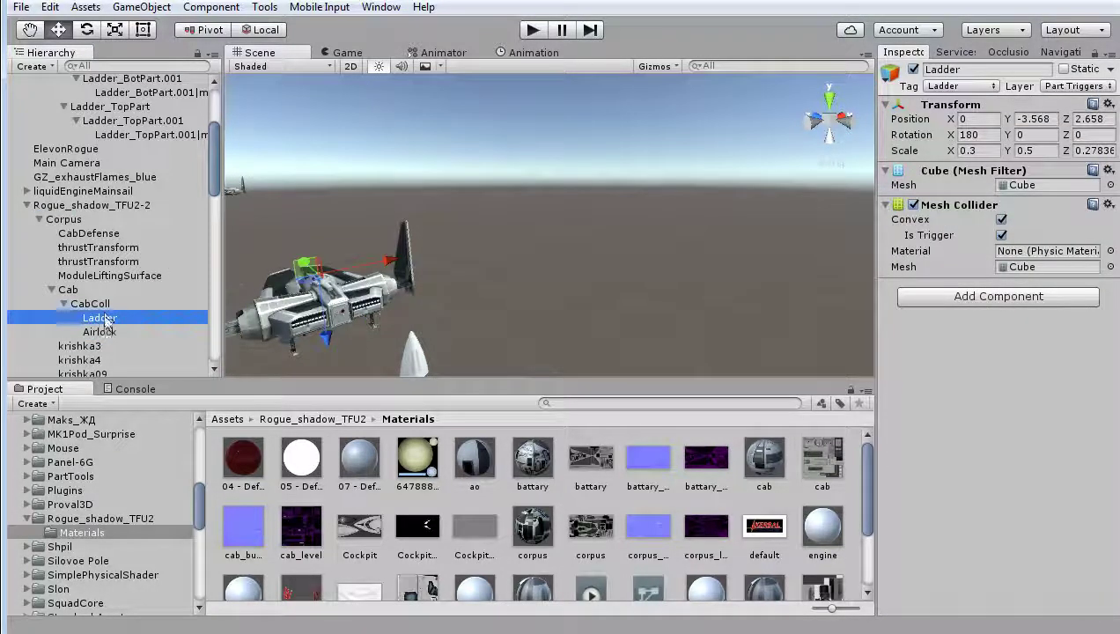
{"action": "left_click", "coordinate": [109, 331]}
Pan and zoom onto the cockpit, check the Airlock and Ladder scales, then return to Notepad
{"action": "mouse_move", "coordinate": [412, 295]}
{"action": "middle_mouse_down"}
{"action": "mouse_move", "coordinate": [549, 232]}
{"action": "mouse_move", "coordinate": [490, 230]}
{"action": "middle_mouse_up"}
{"action": "scroll", "coordinate": [489, 230], "scroll_direction": "up", "scroll_amount": 3}
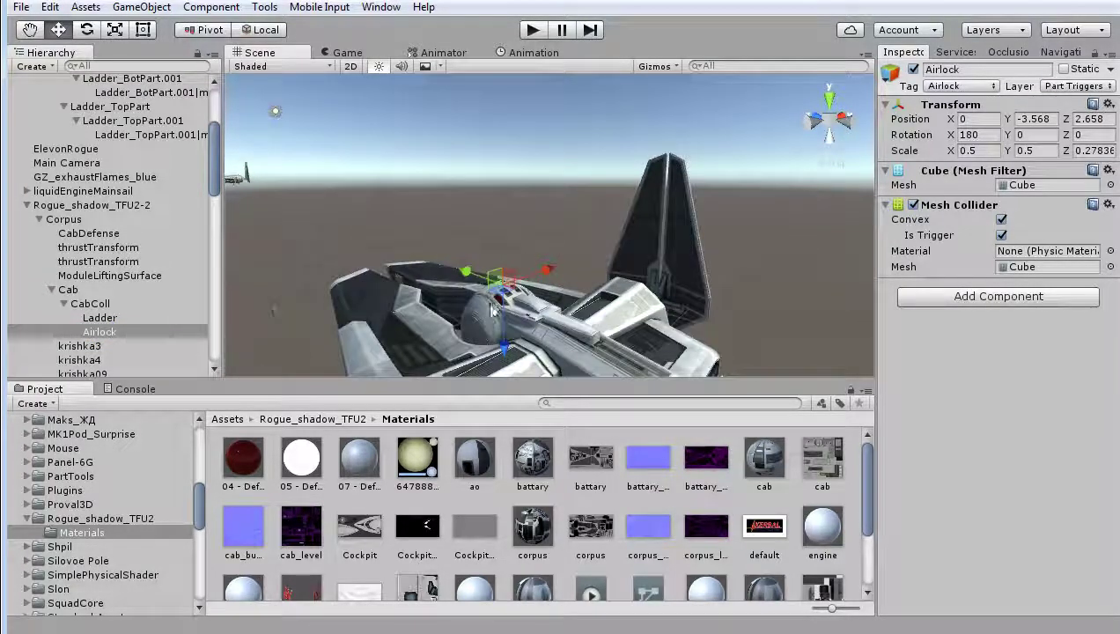
{"action": "scroll", "coordinate": [532, 302], "scroll_direction": "up", "scroll_amount": 3}
{"action": "middle_click_drag", "start_coordinate": [532, 303], "coordinate": [615, 261]}
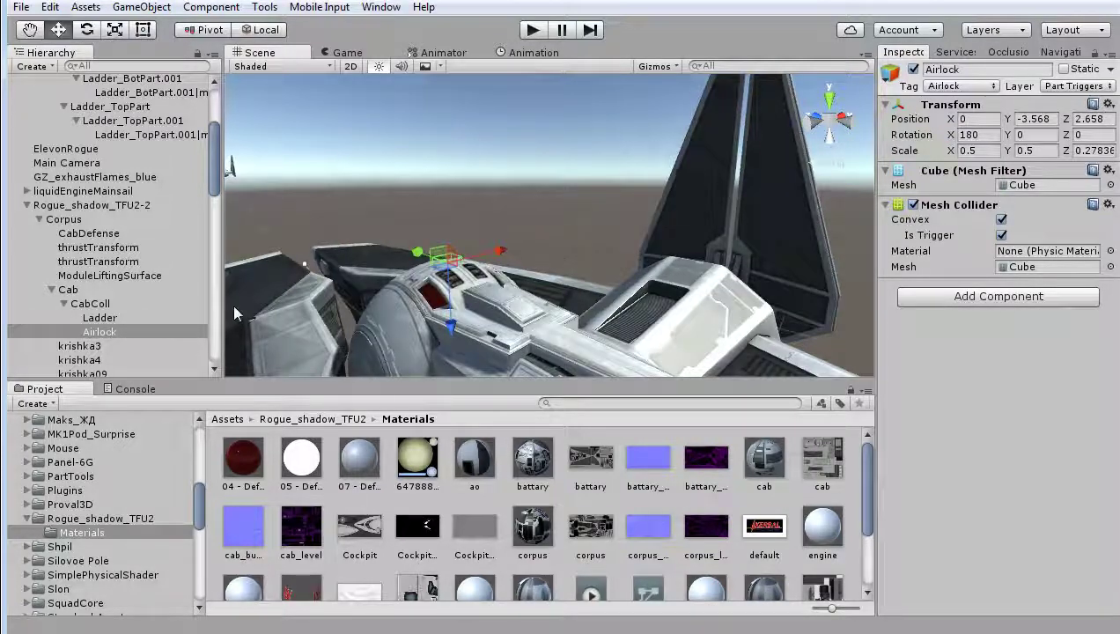
{"action": "left_click_drag", "start_coordinate": [98, 332], "coordinate": [103, 319]}
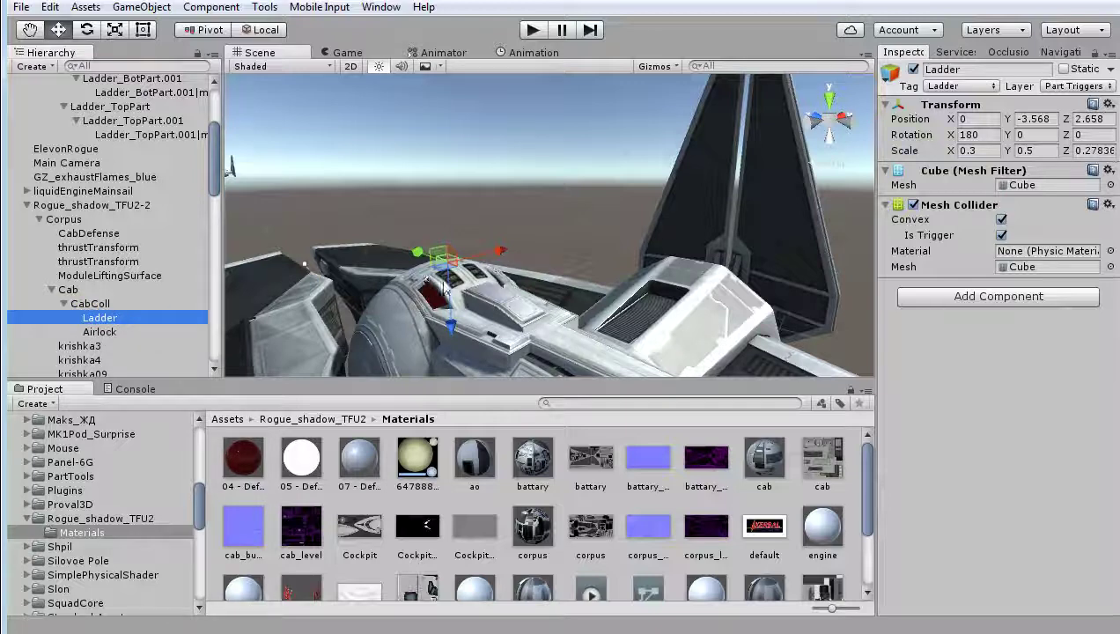
{"action": "left_click", "coordinate": [111, 333]}
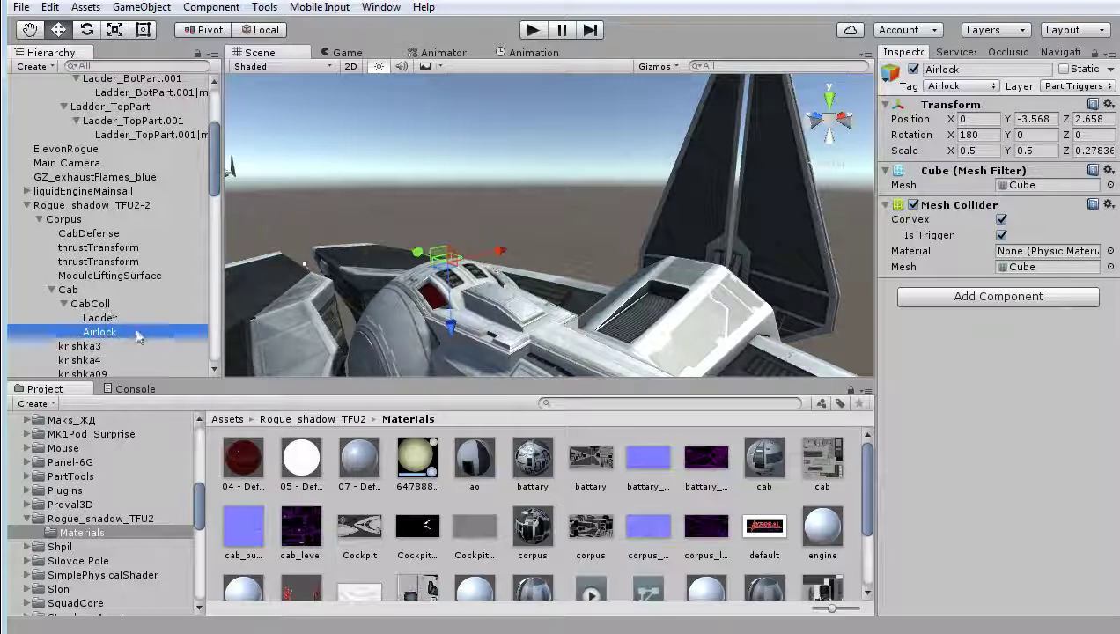
{"action": "left_click", "coordinate": [104, 319]}
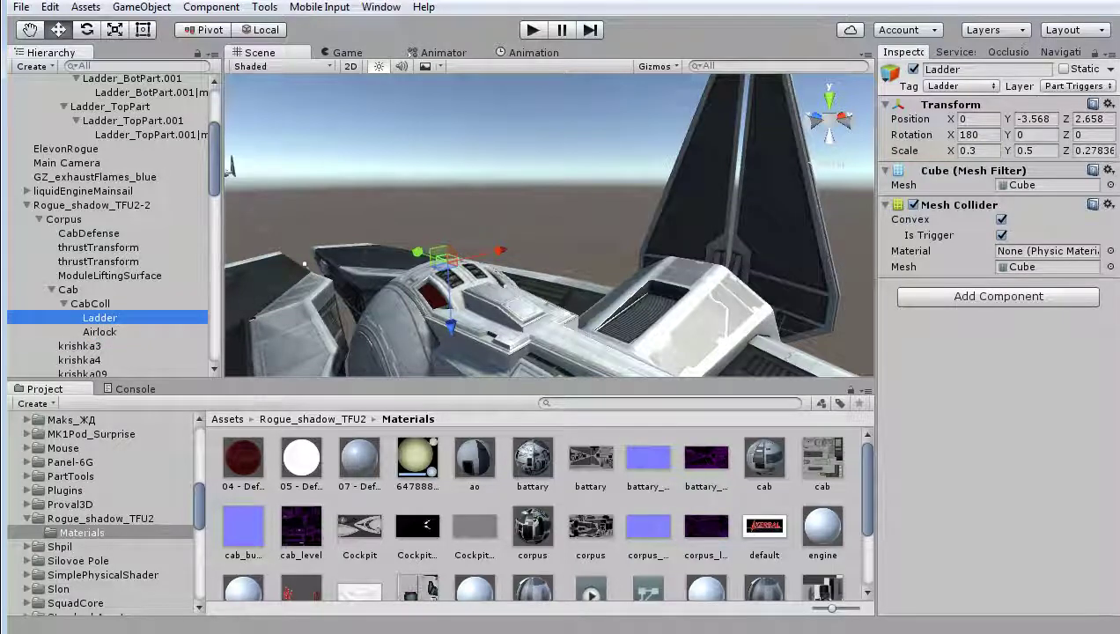
{"action": "key", "text": "alt+Tab"}
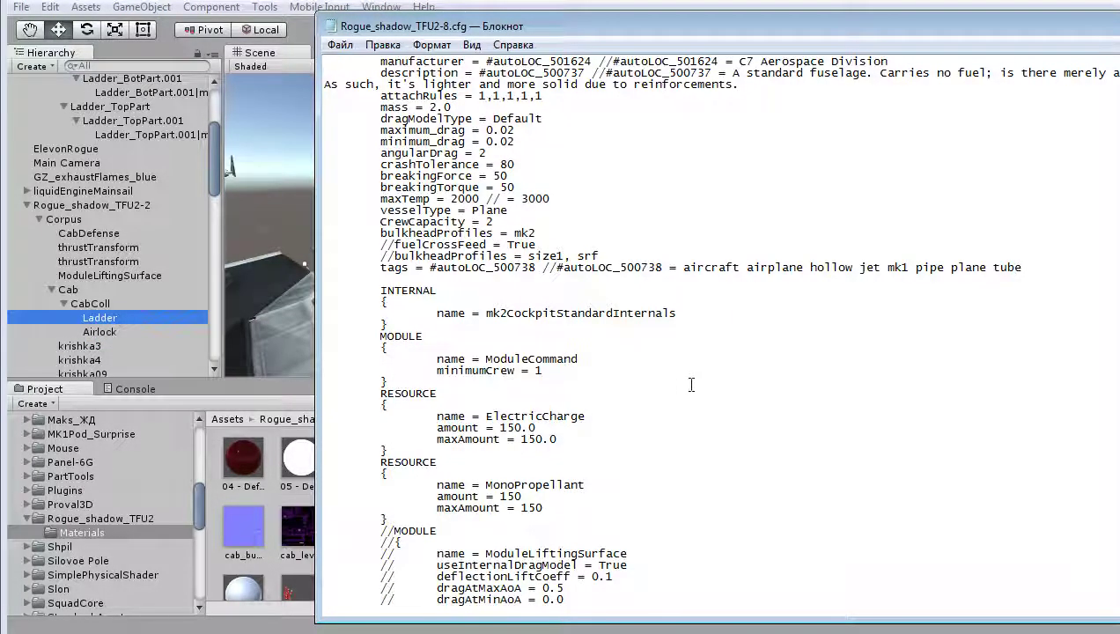
{"action": "scroll", "coordinate": [652, 427], "scroll_direction": "down", "scroll_amount": 4}
{"action": "scroll", "coordinate": [647, 429], "scroll_direction": "up", "scroll_amount": 1}
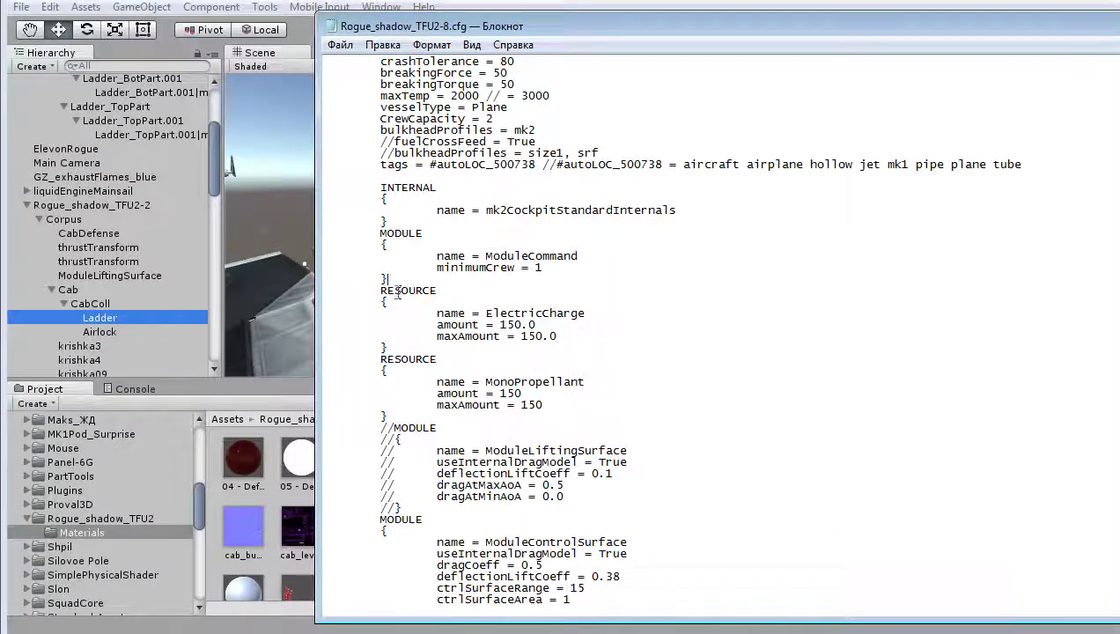
{"action": "mouse_move", "coordinate": [380, 291]}
{"action": "left_mouse_down"}
{"action": "mouse_move", "coordinate": [604, 359]}
{"action": "mouse_move", "coordinate": [563, 405]}
{"action": "left_mouse_up"}
{"action": "scroll", "coordinate": [563, 405], "scroll_direction": "down", "scroll_amount": 3}
{"action": "left_click", "coordinate": [487, 301]}
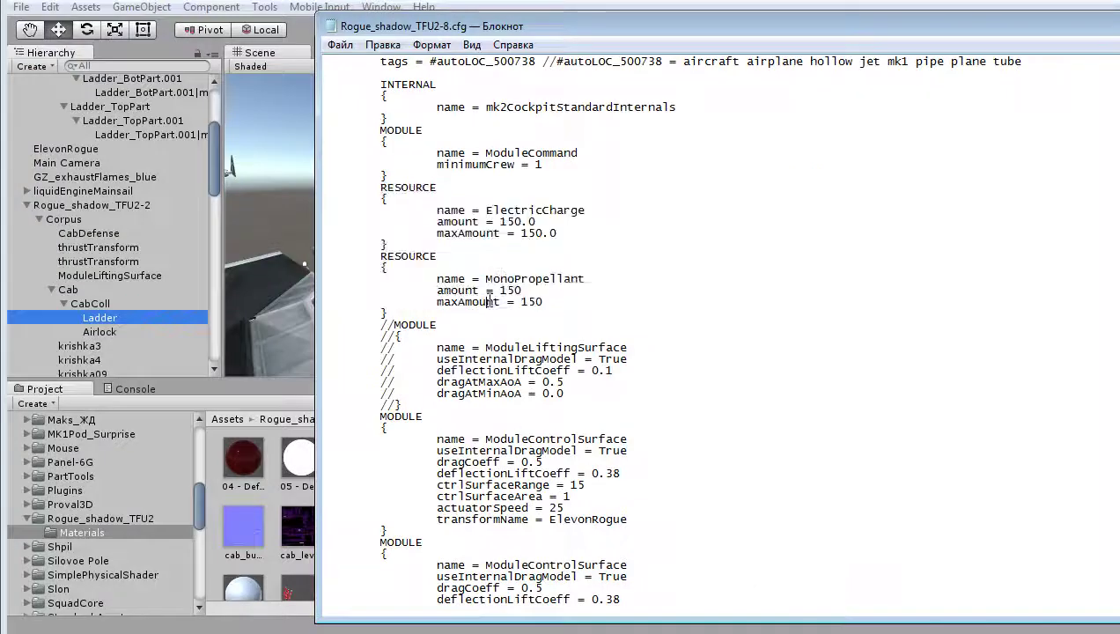
{"action": "left_click_drag", "start_coordinate": [376, 256], "coordinate": [570, 317]}
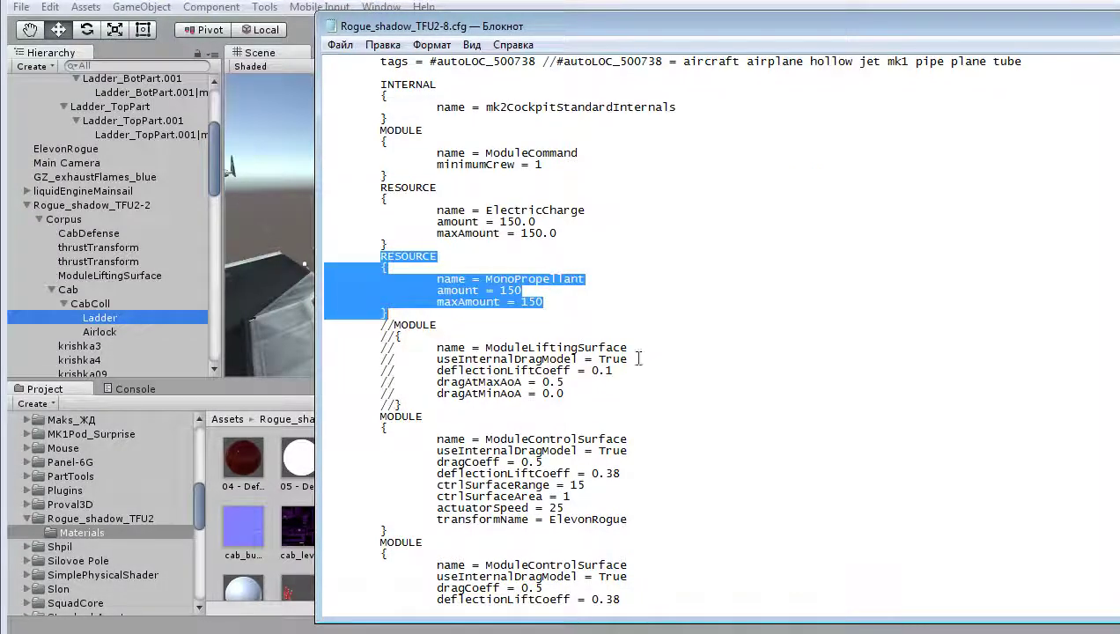
{"action": "scroll", "coordinate": [640, 358], "scroll_direction": "down", "scroll_amount": 3}
{"action": "left_click", "coordinate": [639, 357]}
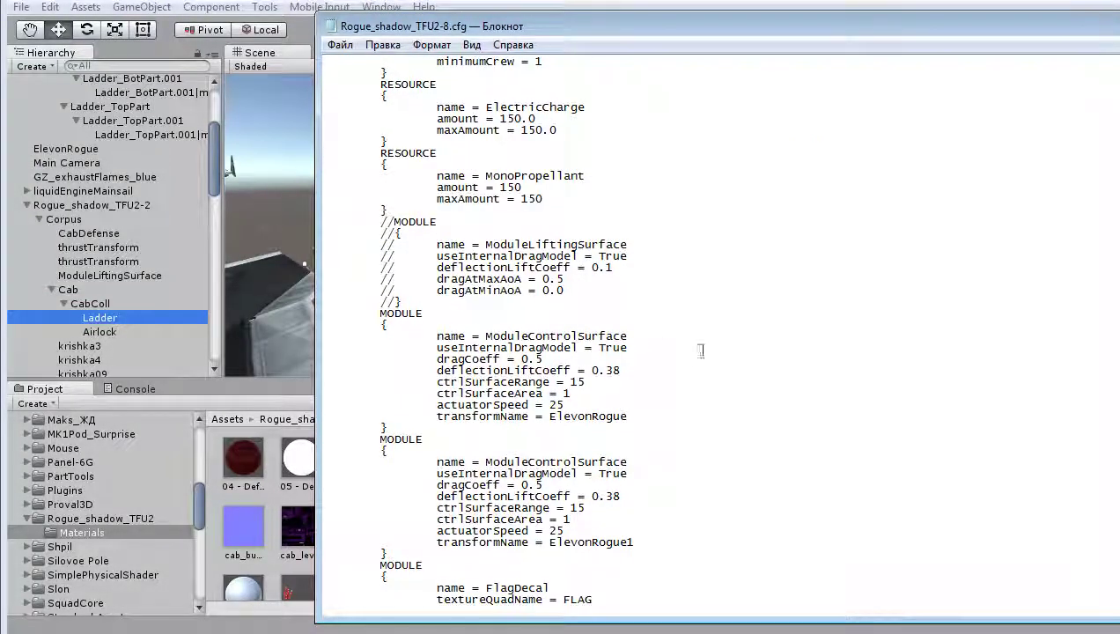
{"action": "mouse_move", "coordinate": [380, 313]}
{"action": "left_mouse_down"}
{"action": "mouse_move", "coordinate": [627, 527]}
{"action": "mouse_move", "coordinate": [625, 555]}
{"action": "left_mouse_up"}
{"action": "scroll", "coordinate": [623, 444], "scroll_direction": "down", "scroll_amount": 5}
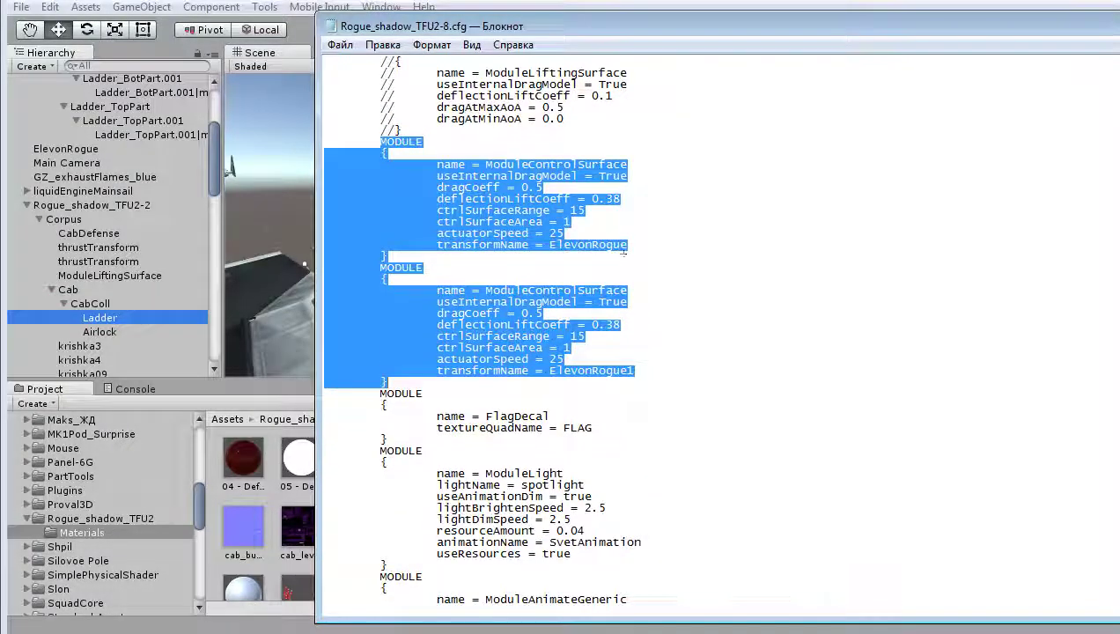
{"action": "scroll", "coordinate": [675, 264], "scroll_direction": "down", "scroll_amount": 1}
{"action": "scroll", "coordinate": [676, 264], "scroll_direction": "down", "scroll_amount": 1}
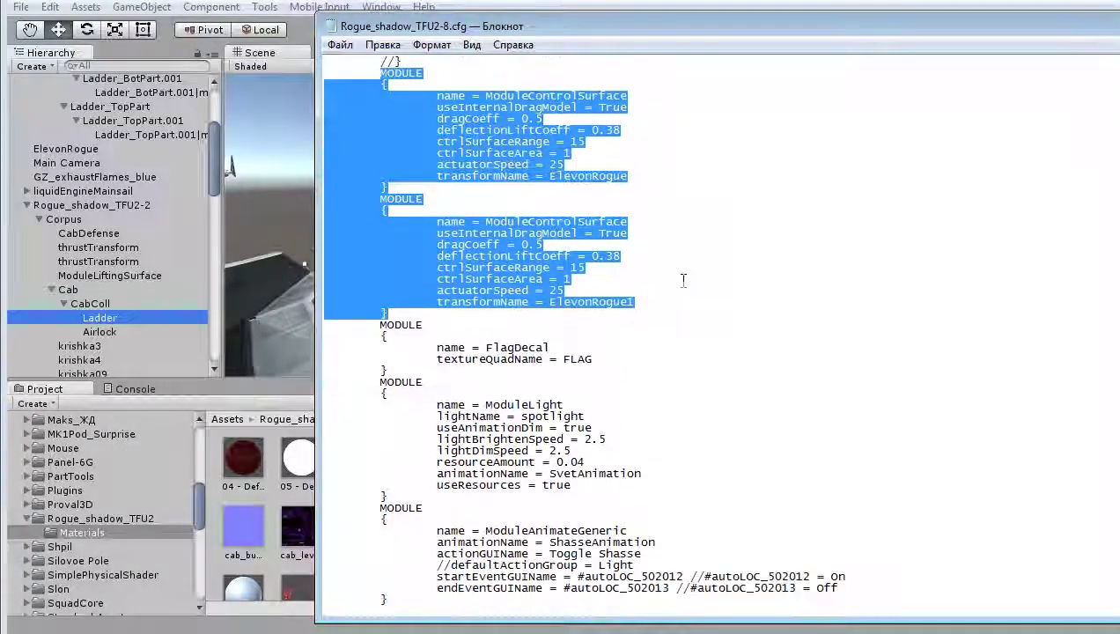
{"action": "left_click", "coordinate": [656, 299]}
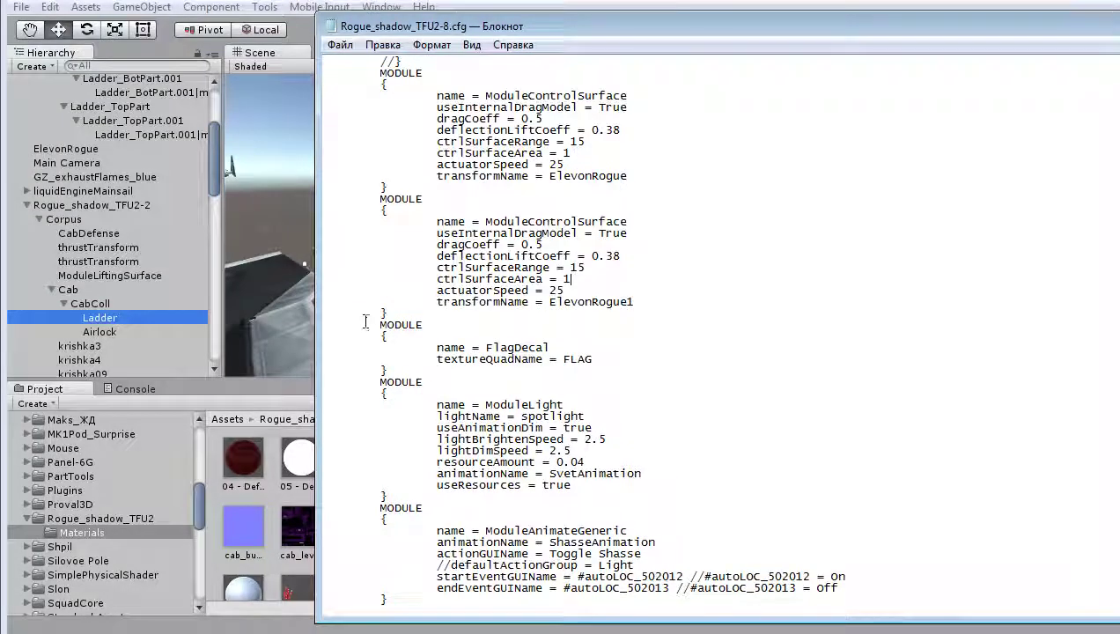
{"action": "left_click_drag", "start_coordinate": [365, 322], "coordinate": [644, 360]}
{"action": "left_click", "coordinate": [648, 370]}
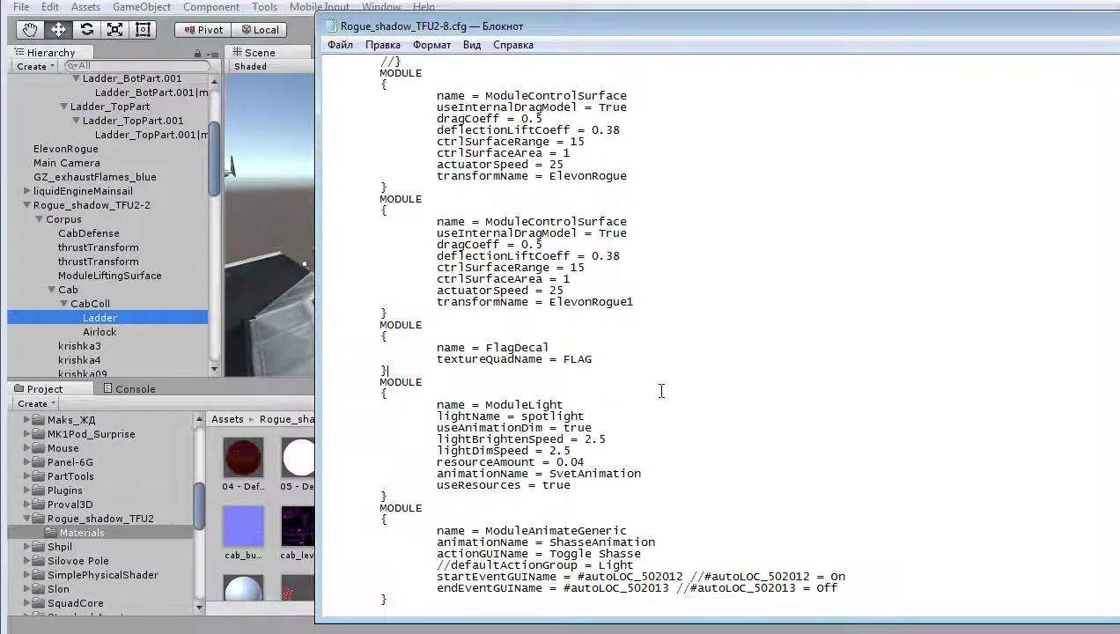
{"action": "scroll", "coordinate": [661, 397], "scroll_direction": "down", "scroll_amount": 1}
{"action": "scroll", "coordinate": [661, 401], "scroll_direction": "down", "scroll_amount": 2}
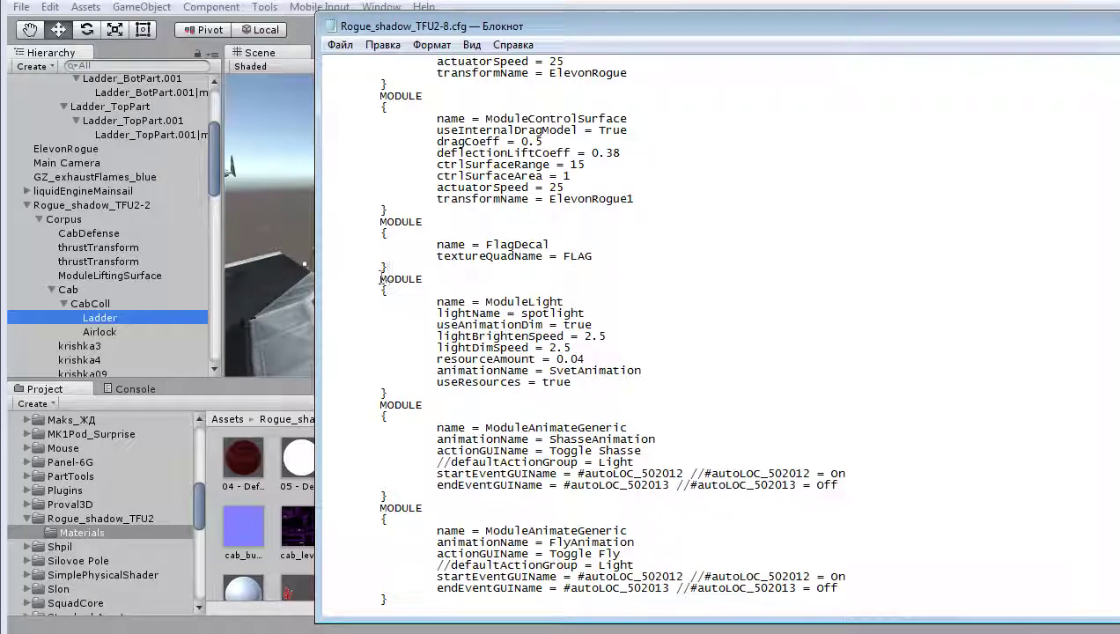
{"action": "left_click_drag", "start_coordinate": [380, 278], "coordinate": [658, 387]}
{"action": "scroll", "coordinate": [658, 387], "scroll_direction": "down", "scroll_amount": 3}
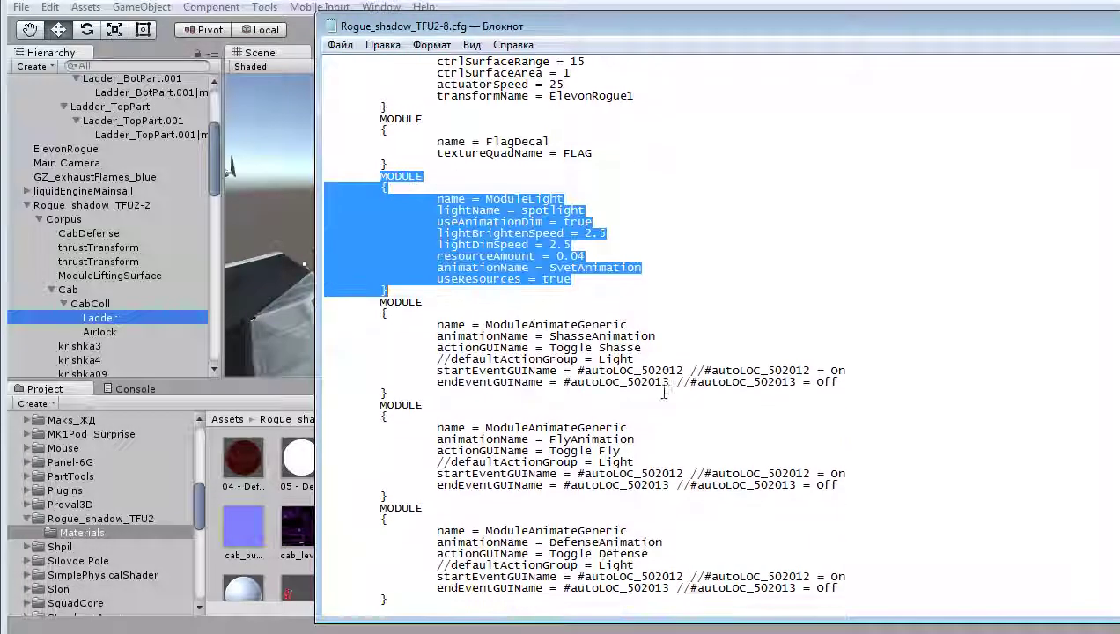
Highlight the ShasseAnimation ModuleAnimateGeneric block
{"action": "left_click", "coordinate": [672, 332]}
{"action": "left_click_drag", "start_coordinate": [369, 302], "coordinate": [597, 395]}
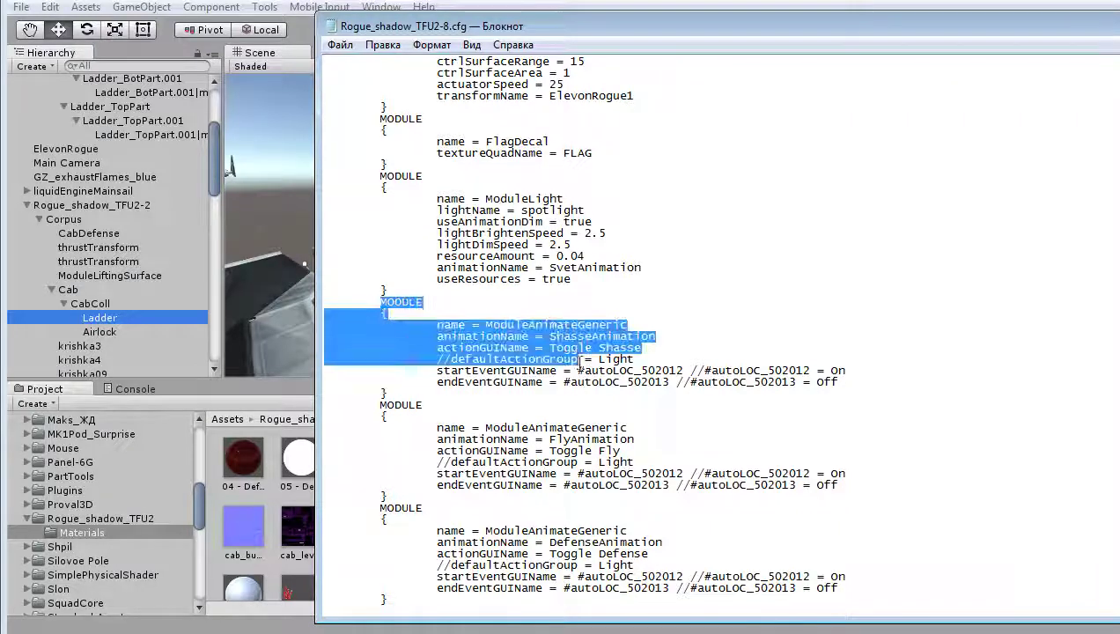
{"action": "scroll", "coordinate": [597, 395], "scroll_direction": "down", "scroll_amount": 2}
{"action": "scroll", "coordinate": [616, 352], "scroll_direction": "down", "scroll_amount": 2}
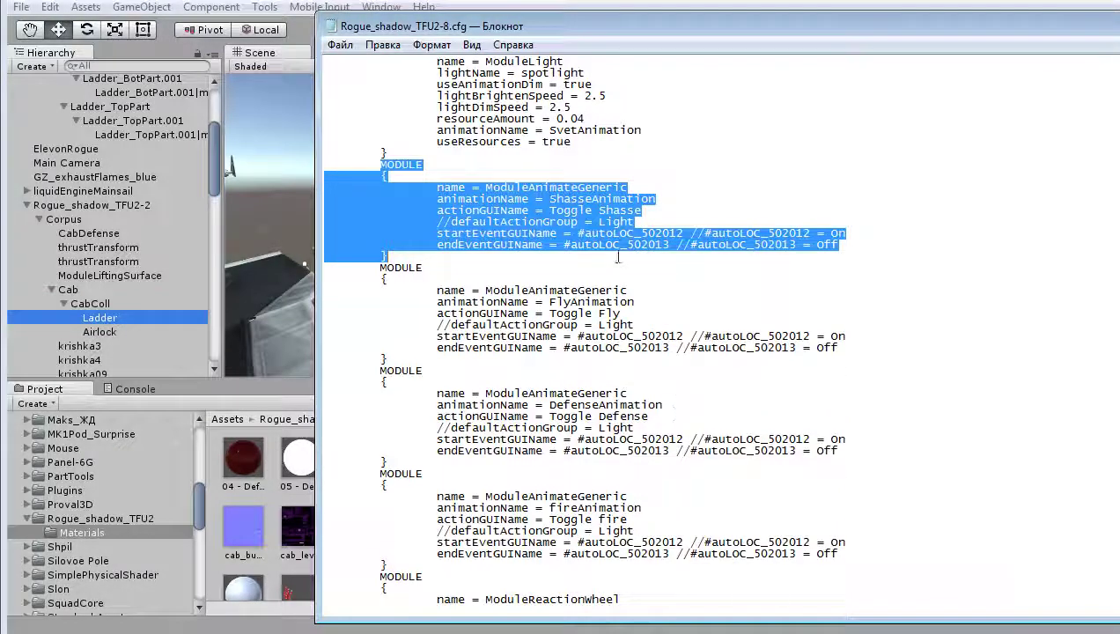
{"action": "left_click", "coordinate": [598, 203]}
Highlight the FlyAnimation, DefenseAnimation and fireAnimation clip names, then return to Unity
{"action": "mouse_move", "coordinate": [549, 199]}
{"action": "left_mouse_down"}
{"action": "mouse_move", "coordinate": [686, 193]}
{"action": "mouse_move", "coordinate": [654, 199]}
{"action": "left_mouse_up"}
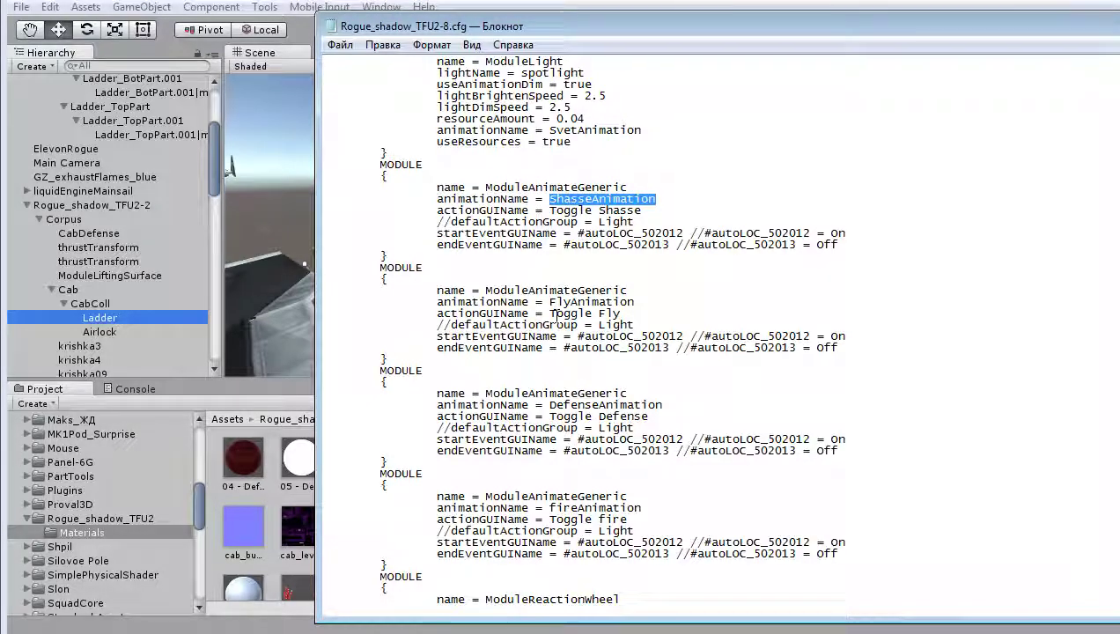
{"action": "left_click_drag", "start_coordinate": [549, 302], "coordinate": [635, 304]}
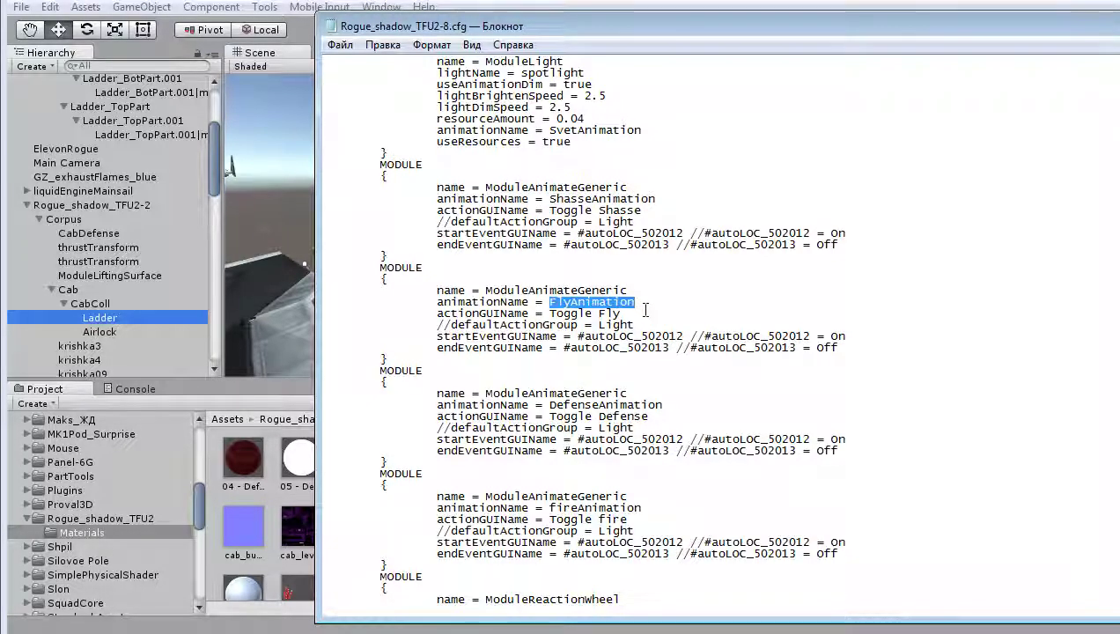
{"action": "scroll", "coordinate": [641, 309], "scroll_direction": "down", "scroll_amount": 2}
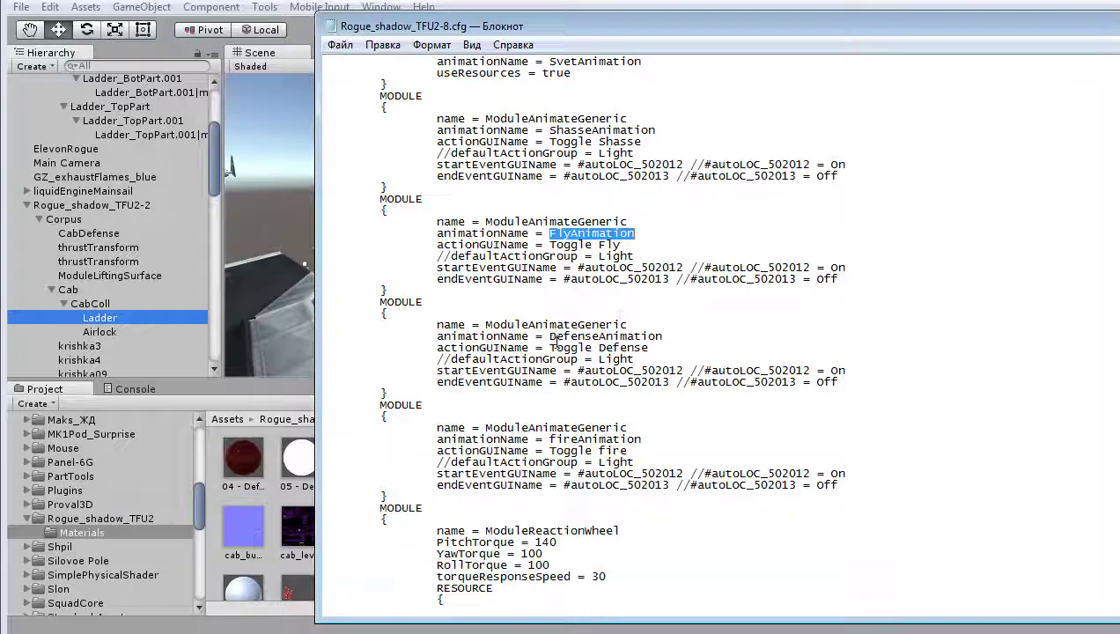
{"action": "left_click_drag", "start_coordinate": [543, 337], "coordinate": [663, 337]}
{"action": "scroll", "coordinate": [689, 349], "scroll_direction": "down", "scroll_amount": 3}
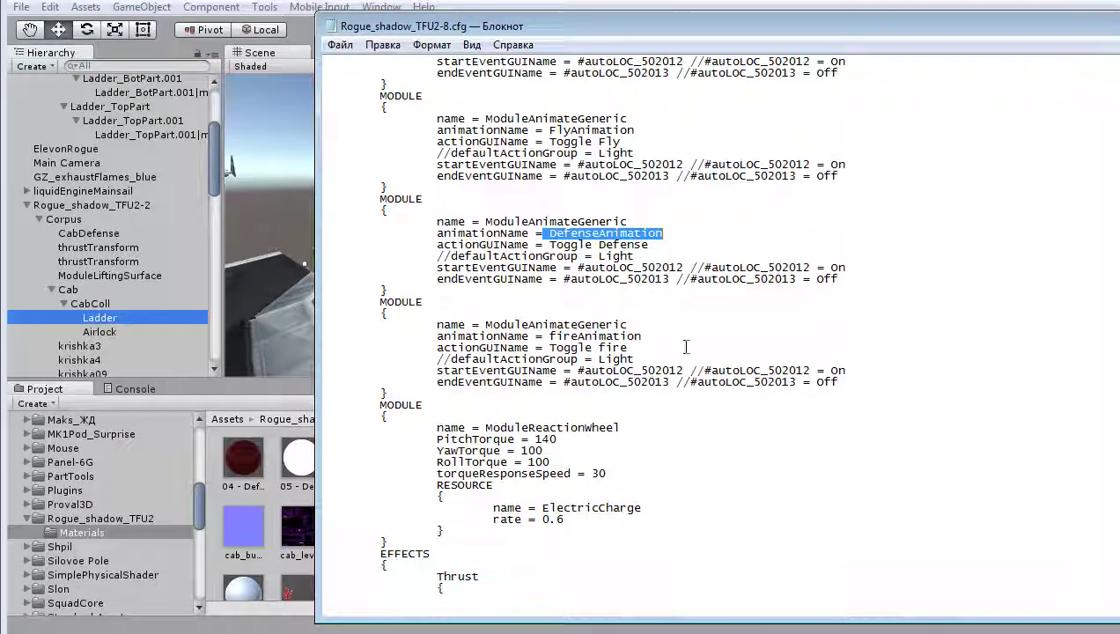
{"action": "left_click_drag", "start_coordinate": [548, 334], "coordinate": [663, 336]}
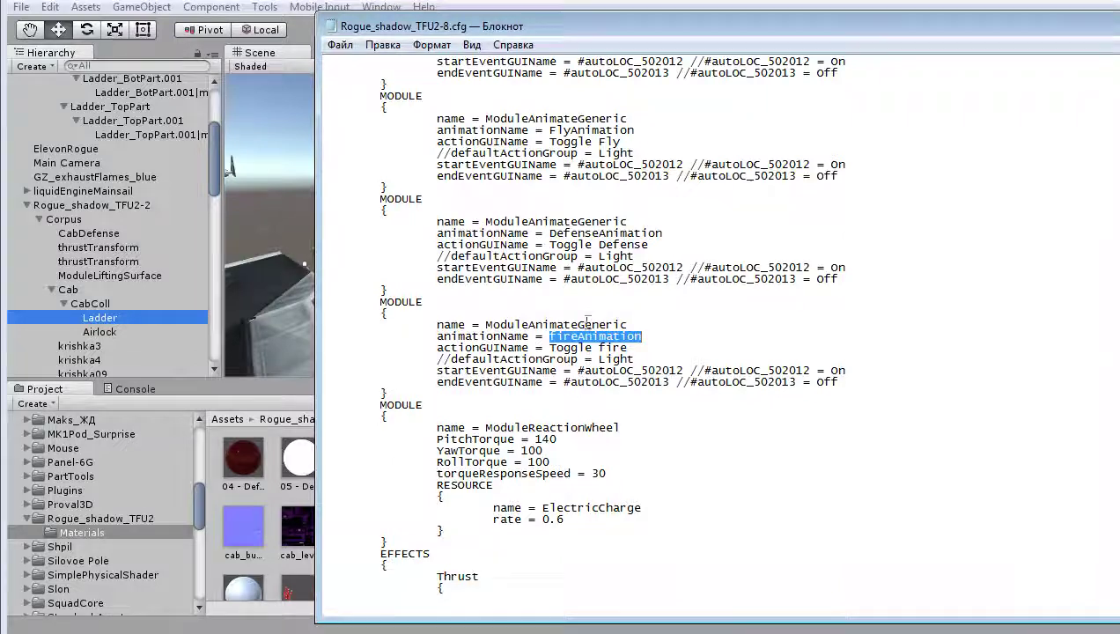
{"action": "key", "text": "alt+Tab"}
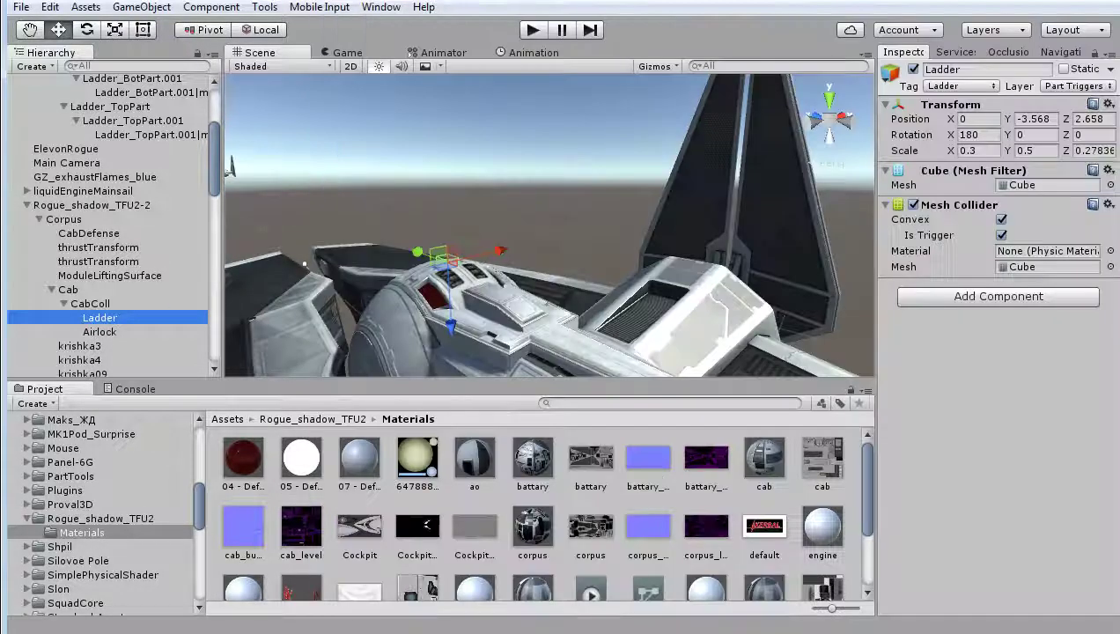
Check the Animation clip list, go back to the Scene view, then switch to the cfg
{"action": "left_click", "coordinate": [533, 55]}
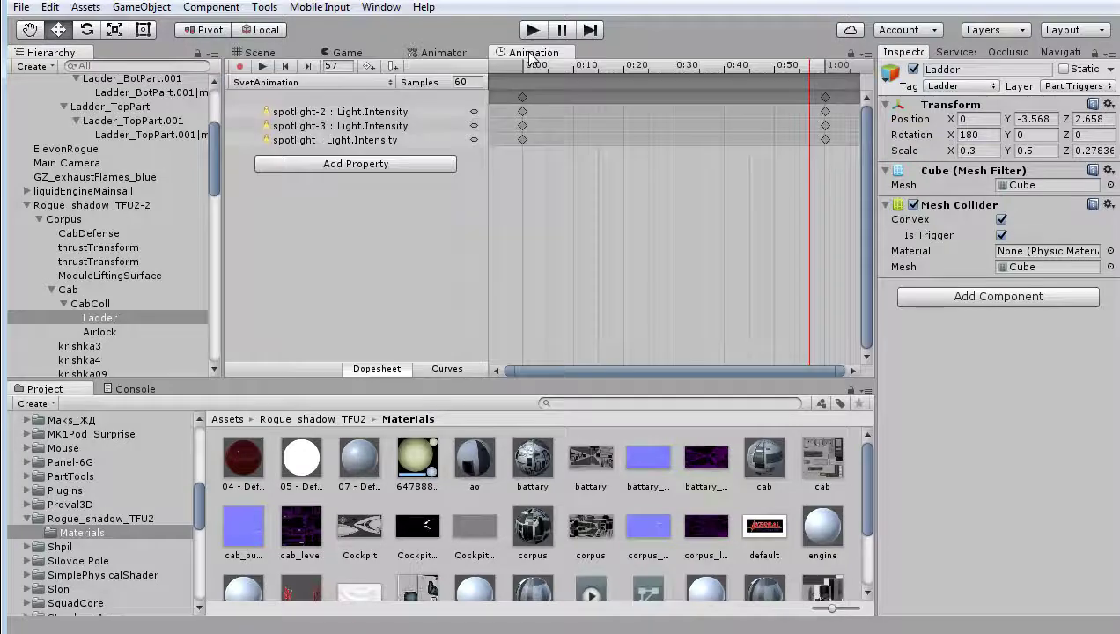
{"action": "left_click", "coordinate": [278, 82]}
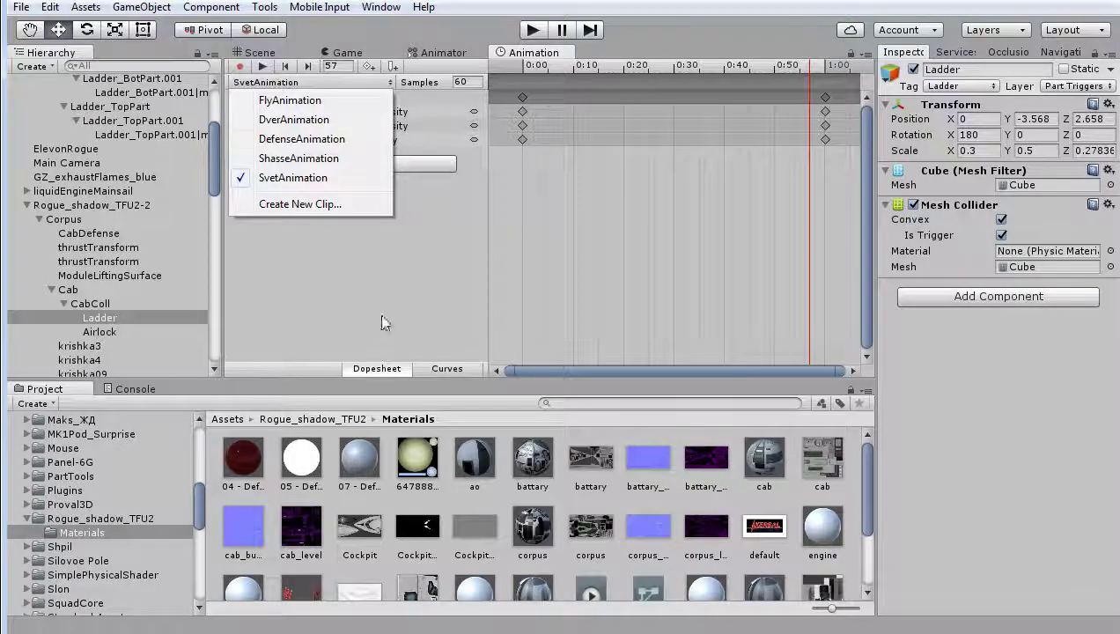
{"action": "left_click", "coordinate": [264, 53]}
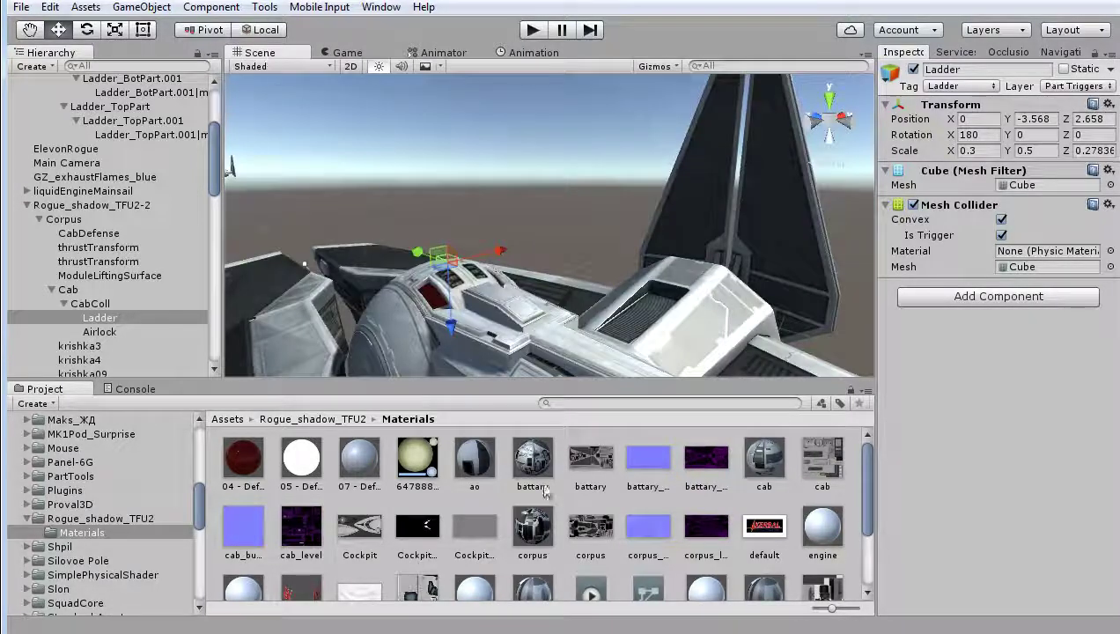
{"action": "key", "text": "alt+Tab"}
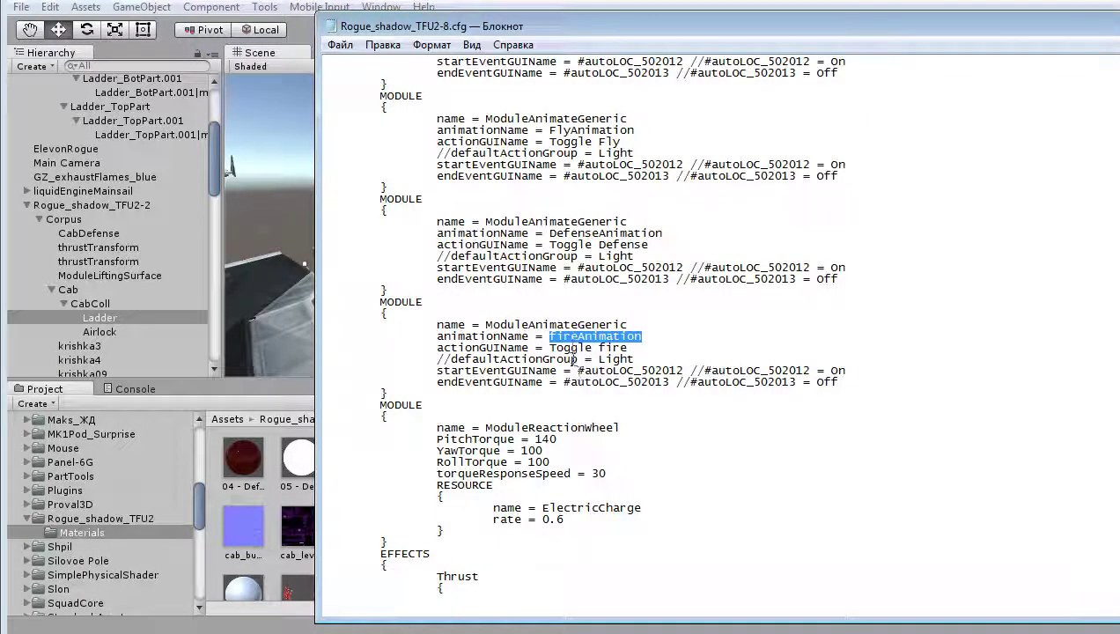
{"action": "left_click", "coordinate": [548, 337]}
{"action": "left_click_drag", "start_coordinate": [549, 336], "coordinate": [664, 340]}
{"action": "left_click", "coordinate": [304, 163]}
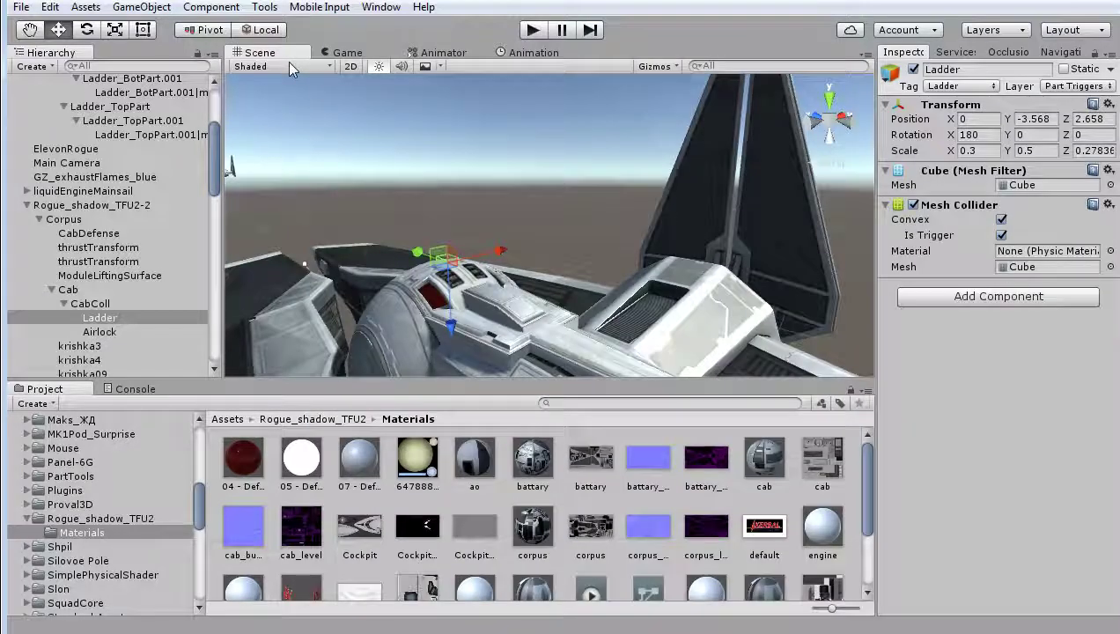
{"action": "key", "text": "alt+Tab"}
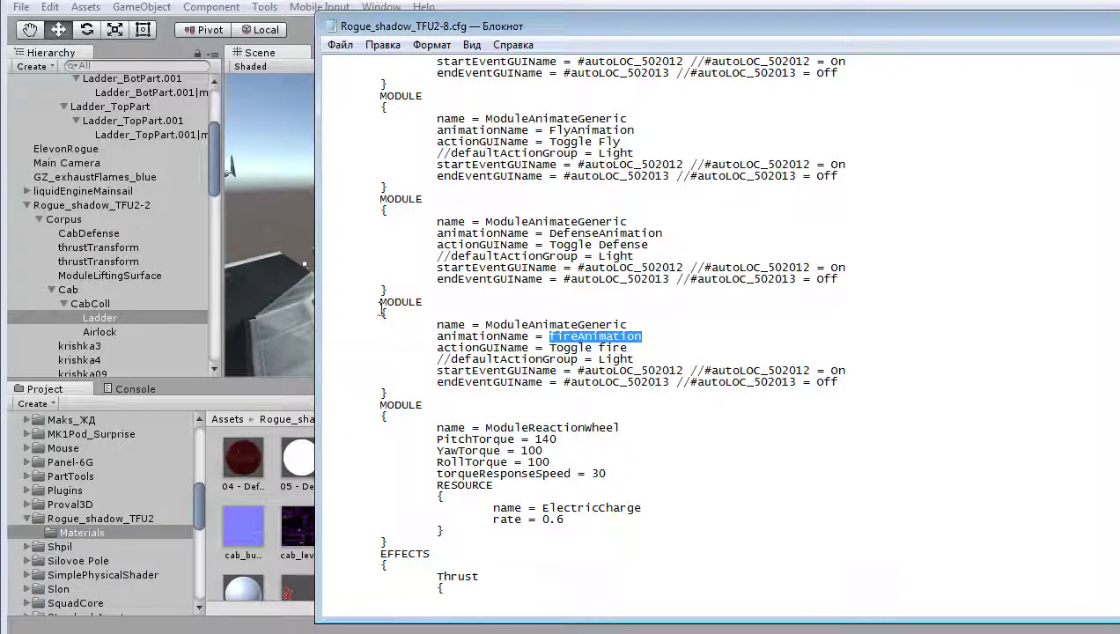
{"action": "left_click_drag", "start_coordinate": [374, 300], "coordinate": [648, 382]}
{"action": "scroll", "coordinate": [714, 404], "scroll_direction": "down", "scroll_amount": 3}
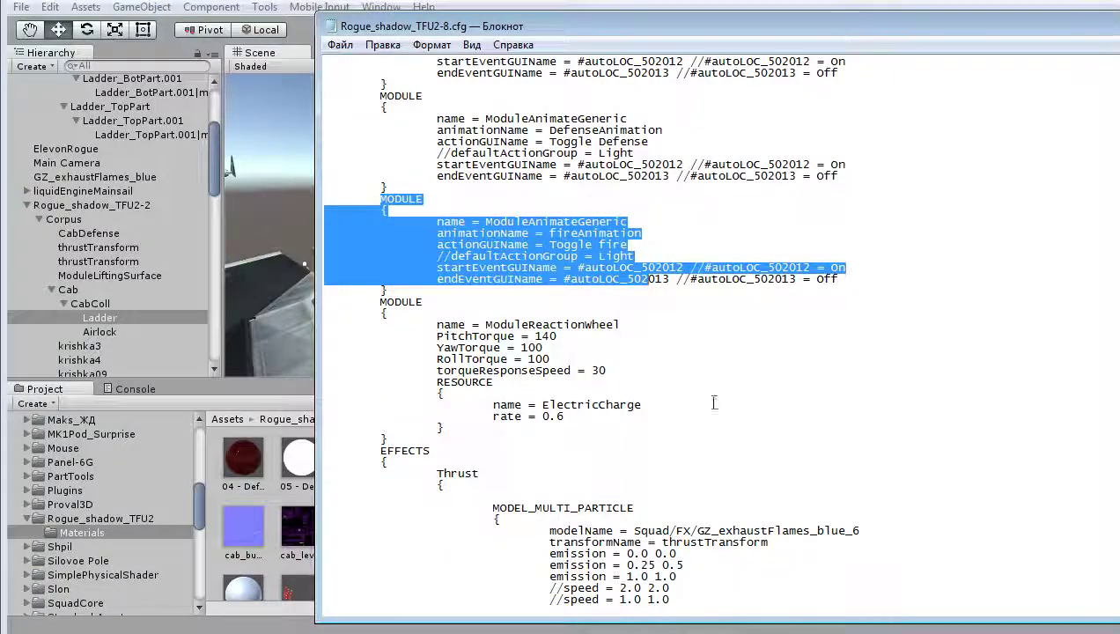
{"action": "left_click", "coordinate": [724, 309]}
{"action": "mouse_move", "coordinate": [380, 302]}
{"action": "left_mouse_down"}
{"action": "mouse_move", "coordinate": [667, 346]}
{"action": "mouse_move", "coordinate": [681, 440]}
{"action": "left_mouse_up"}
{"action": "left_click", "coordinate": [669, 393]}
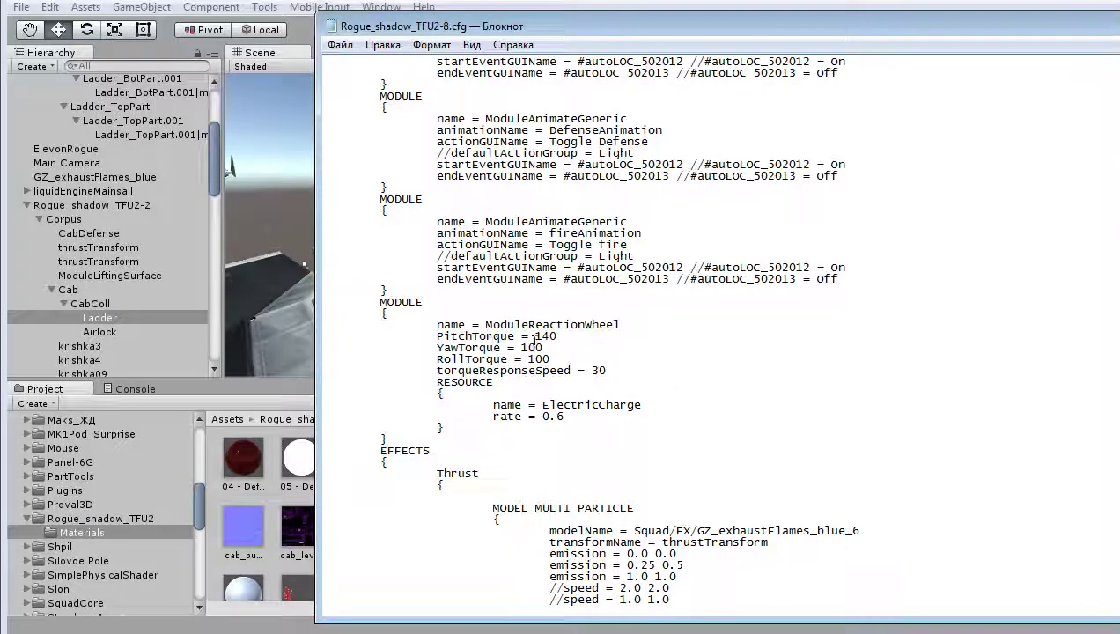
{"action": "double_click", "coordinate": [541, 336]}
{"action": "left_click_drag", "start_coordinate": [521, 349], "coordinate": [324, 338]}
{"action": "left_click", "coordinate": [559, 361]}
{"action": "left_click_drag", "start_coordinate": [561, 361], "coordinate": [411, 335]}
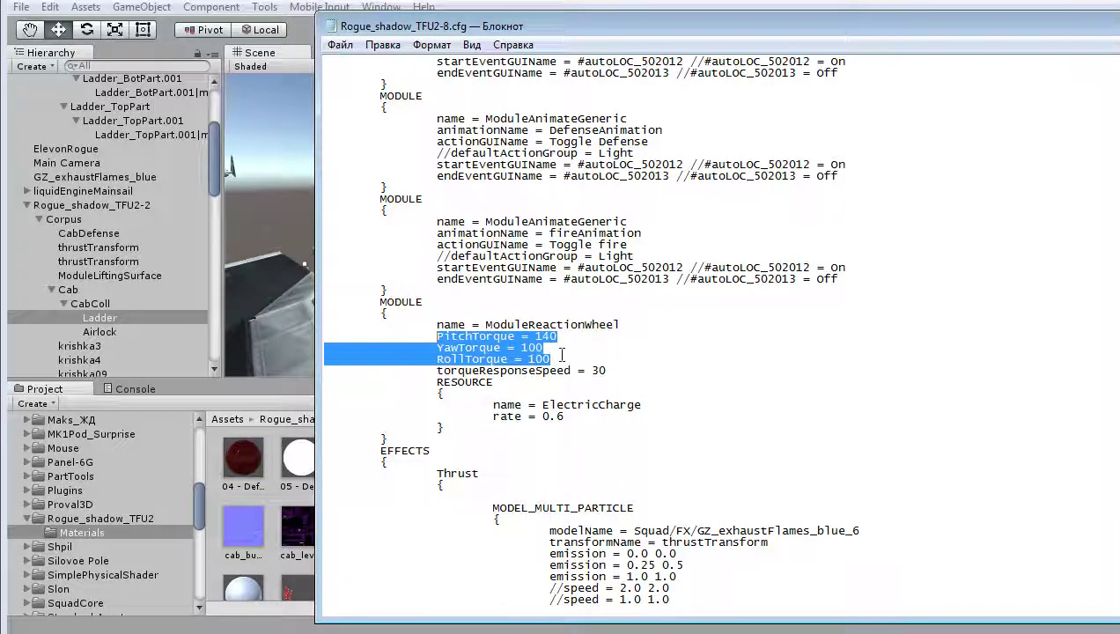
{"action": "left_click_drag", "start_coordinate": [607, 370], "coordinate": [436, 371]}
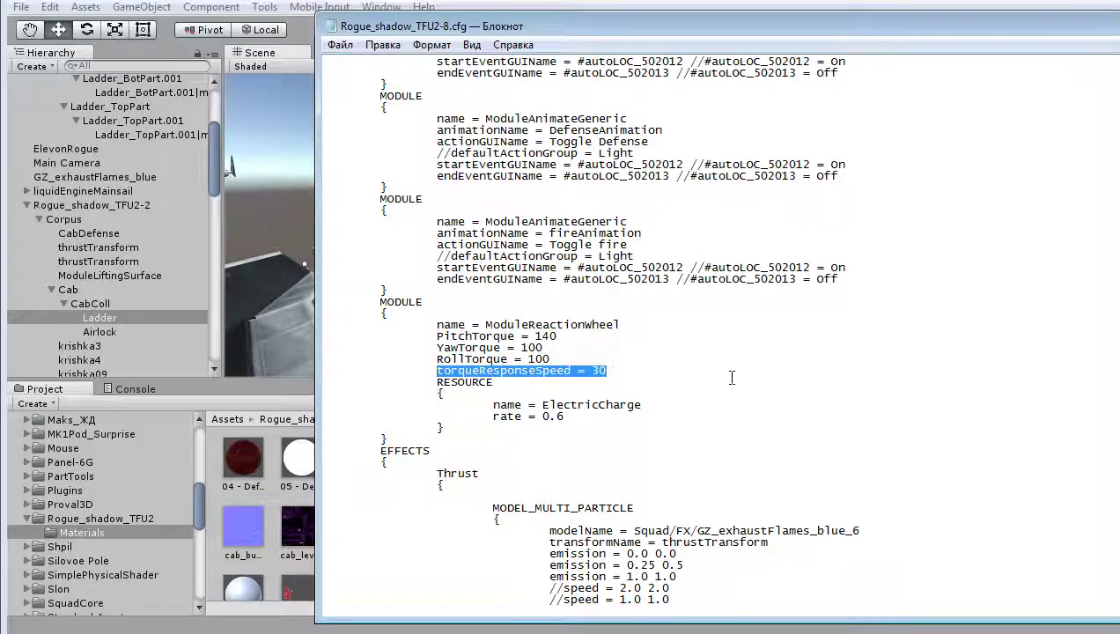
{"action": "scroll", "coordinate": [732, 376], "scroll_direction": "down", "scroll_amount": 3}
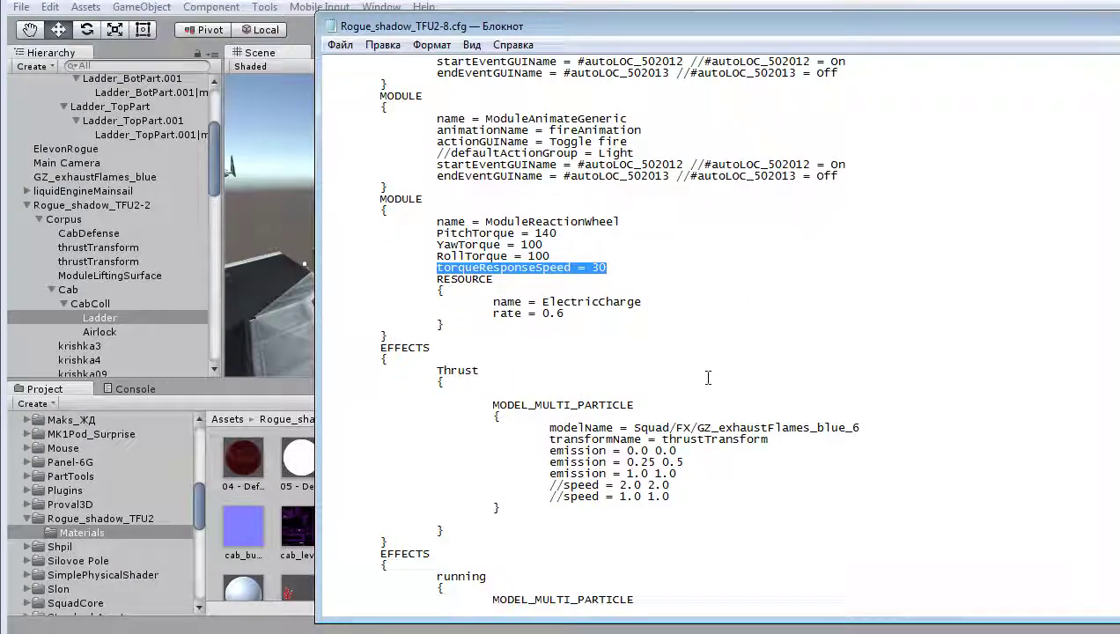
Highlight the Thrust EFFECTS block, its GZ_exhaustFlames_blue_6 model and thrustTransform, then return to Unity
{"action": "left_click", "coordinate": [688, 297]}
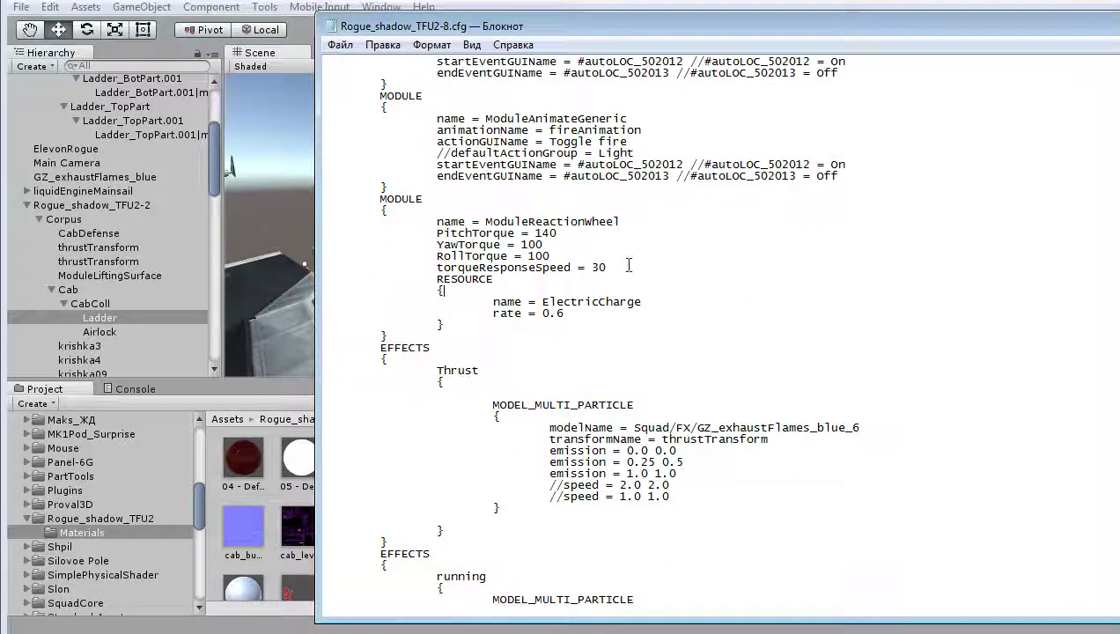
{"action": "scroll", "coordinate": [645, 373], "scroll_direction": "down", "scroll_amount": 3}
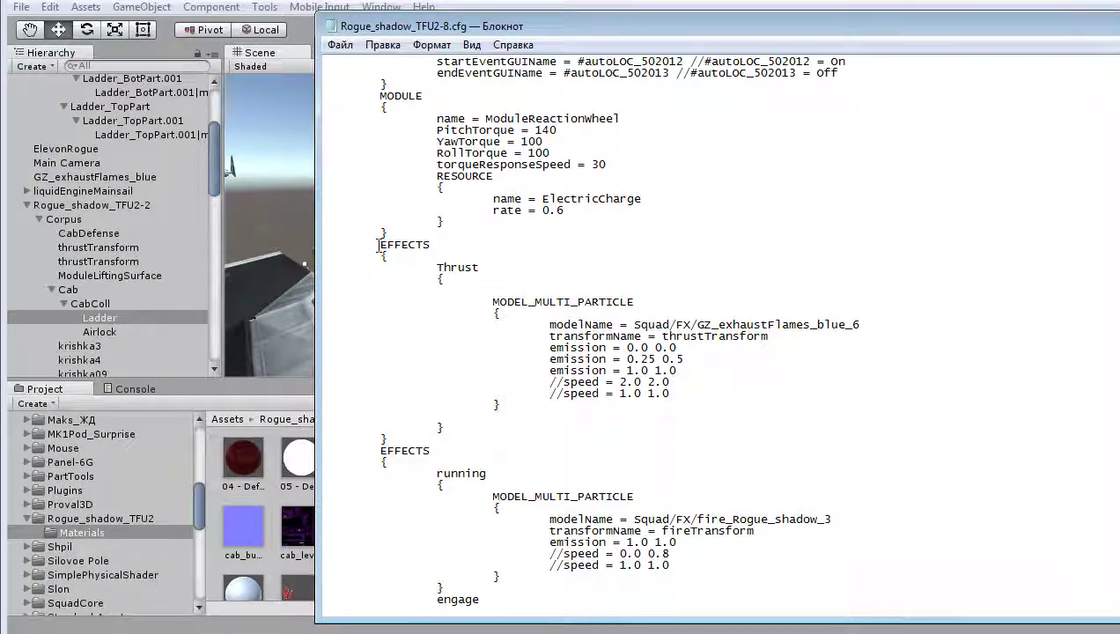
{"action": "left_click_drag", "start_coordinate": [379, 243], "coordinate": [757, 438]}
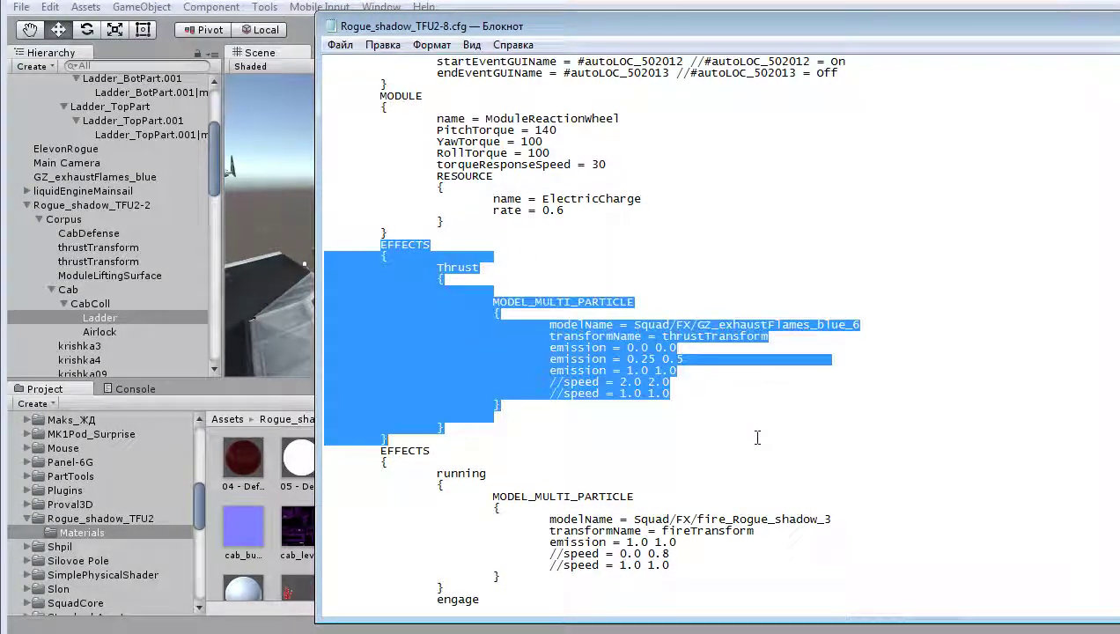
{"action": "left_click", "coordinate": [718, 324]}
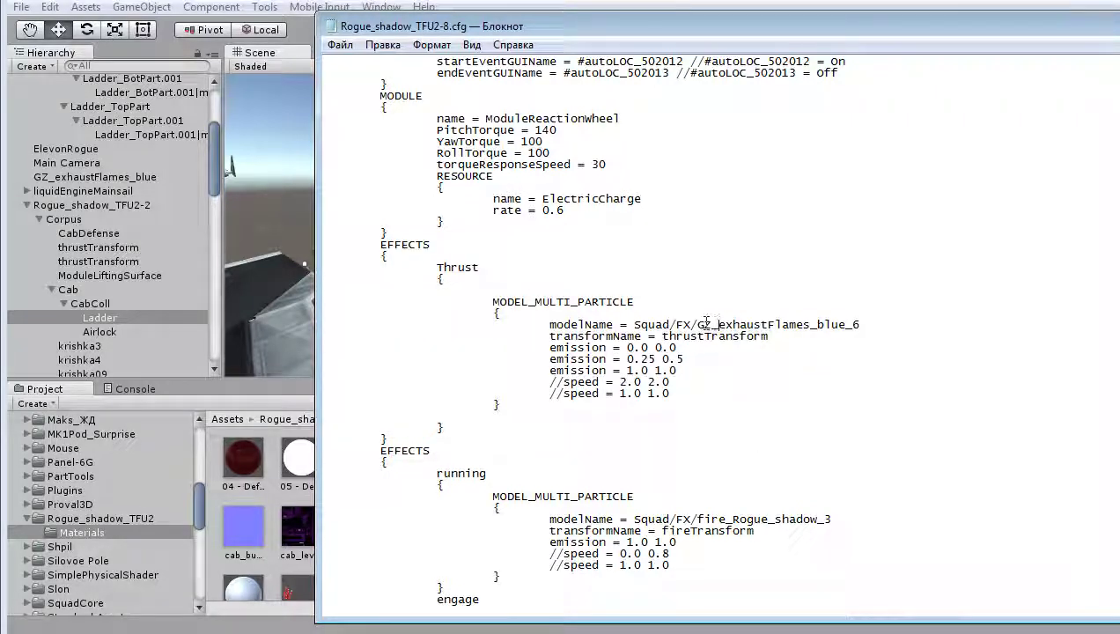
{"action": "left_click_drag", "start_coordinate": [698, 324], "coordinate": [860, 325]}
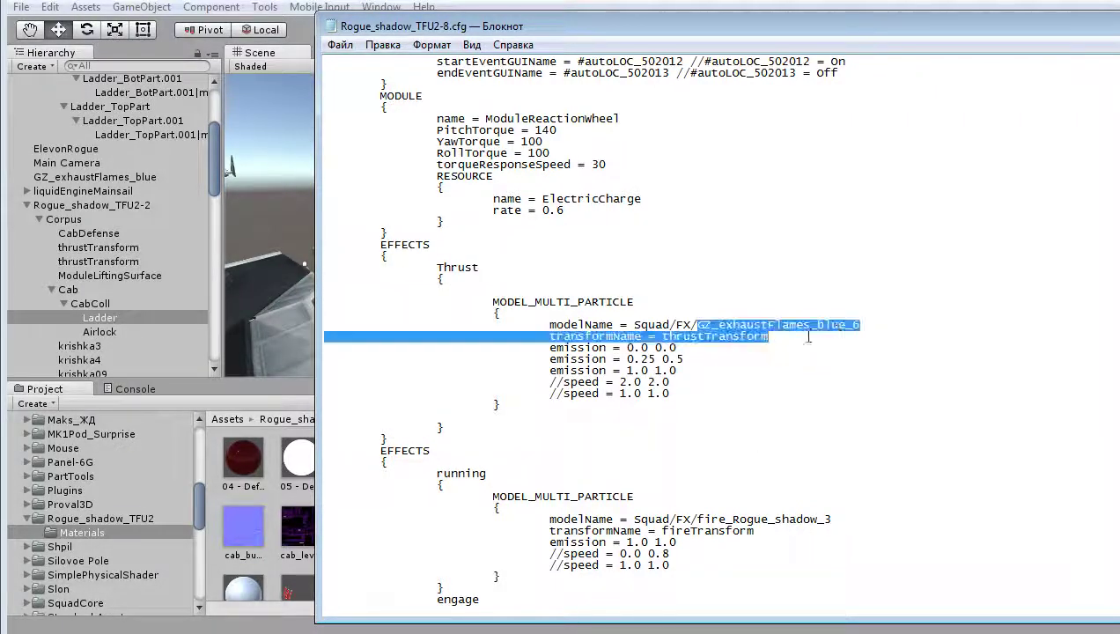
{"action": "double_click", "coordinate": [716, 337]}
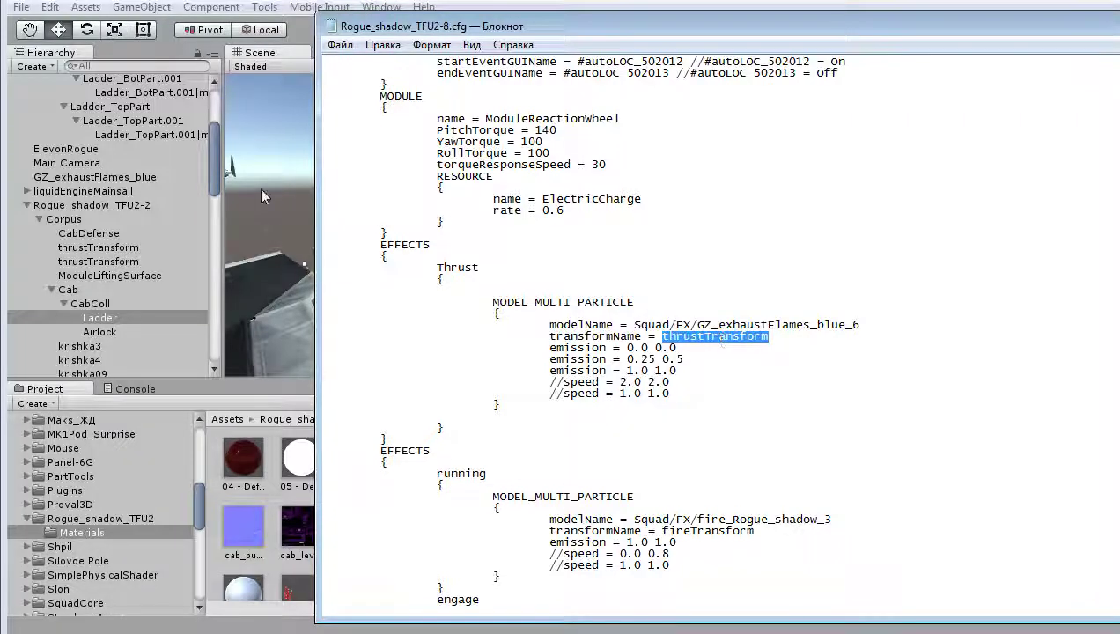
{"action": "mouse_move", "coordinate": [215, 158]}
{"action": "left_mouse_down"}
{"action": "mouse_move", "coordinate": [212, 147]}
{"action": "mouse_move", "coordinate": [212, 199]}
{"action": "left_mouse_up"}
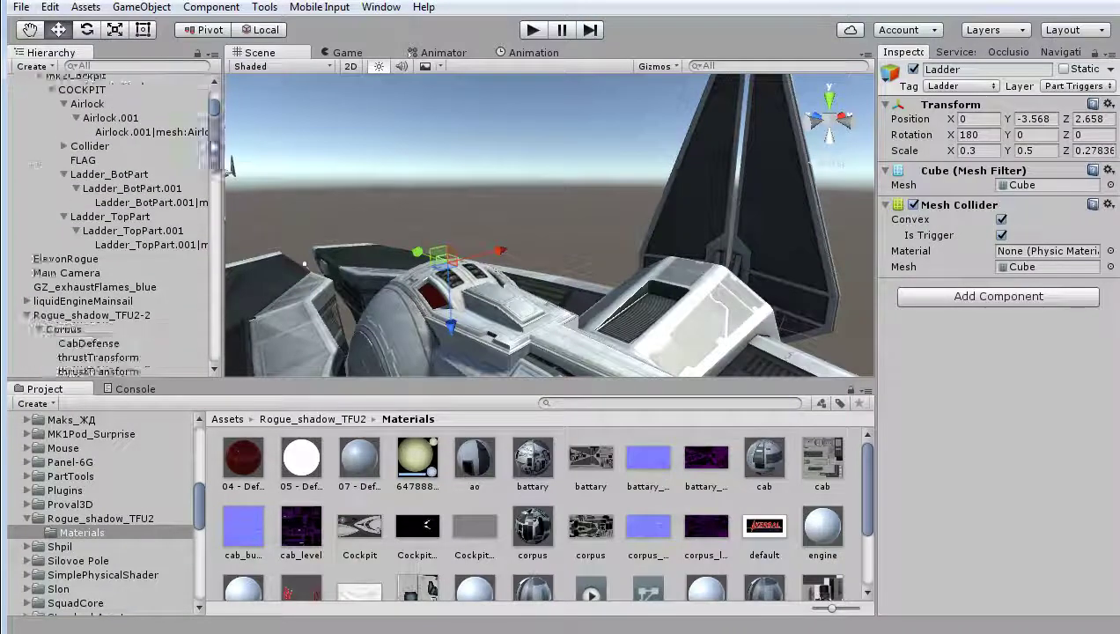
{"action": "scroll", "coordinate": [160, 228], "scroll_direction": "up", "scroll_amount": 5}
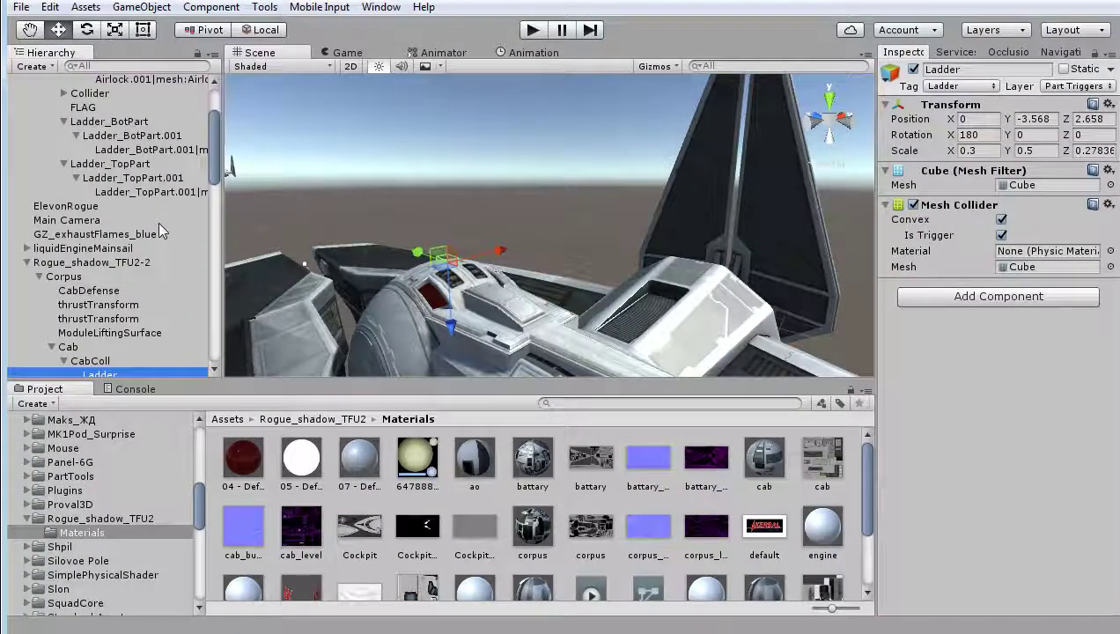
Scroll through the Hierarchy and select the fireTransform object
{"action": "scroll", "coordinate": [161, 231], "scroll_direction": "down", "scroll_amount": 2}
{"action": "scroll", "coordinate": [158, 238], "scroll_direction": "down", "scroll_amount": 5}
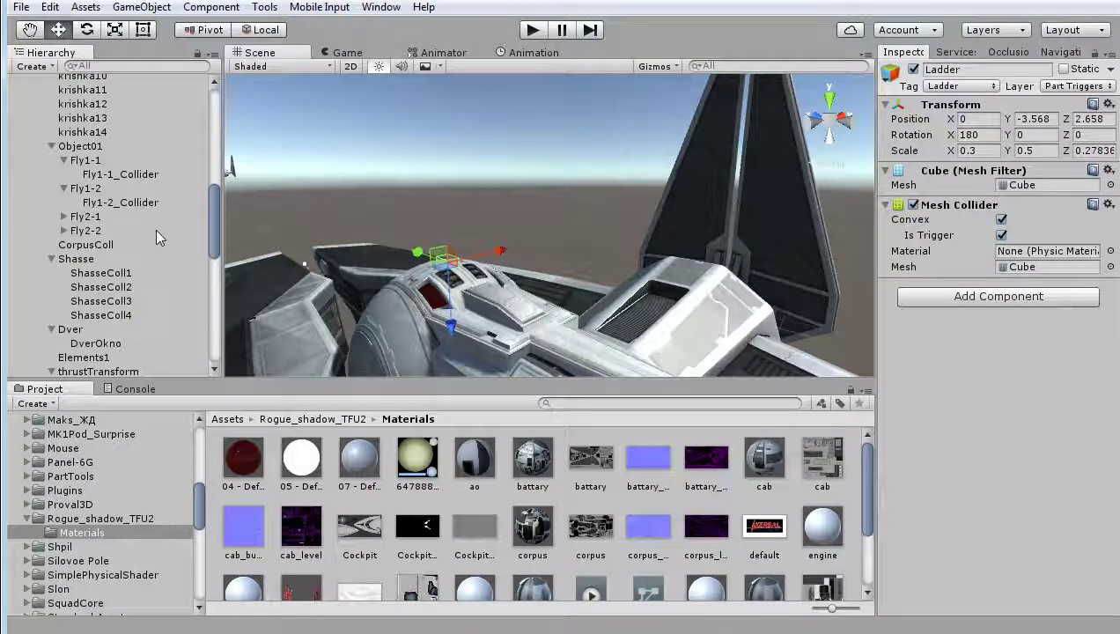
{"action": "scroll", "coordinate": [159, 238], "scroll_direction": "down", "scroll_amount": 4}
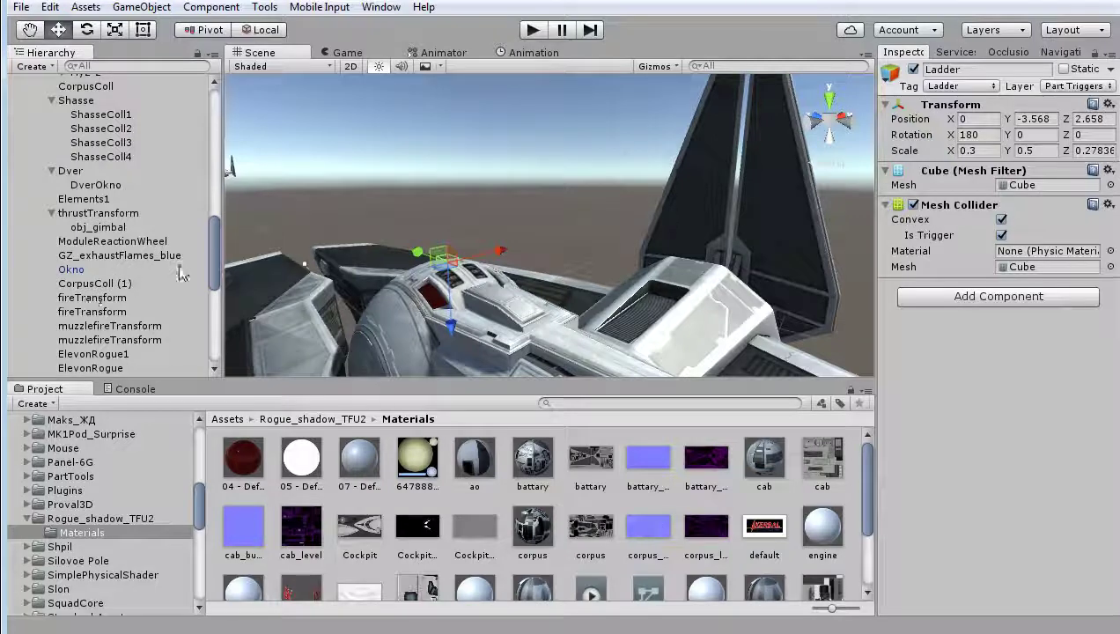
{"action": "scroll", "coordinate": [434, 251], "scroll_direction": "down", "scroll_amount": 3}
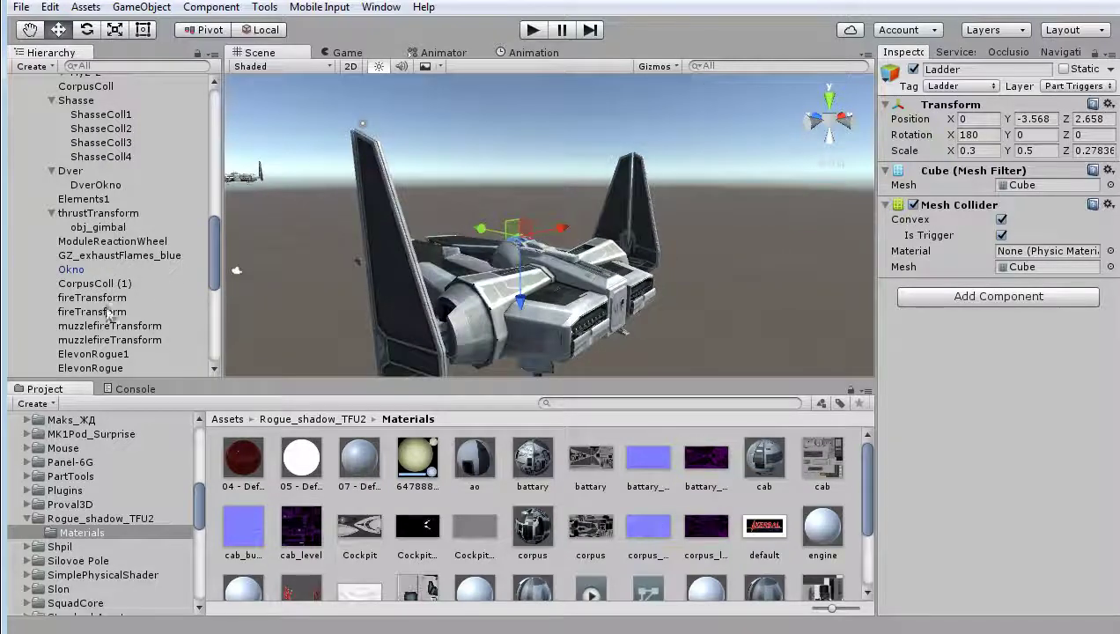
{"action": "left_click", "coordinate": [92, 298]}
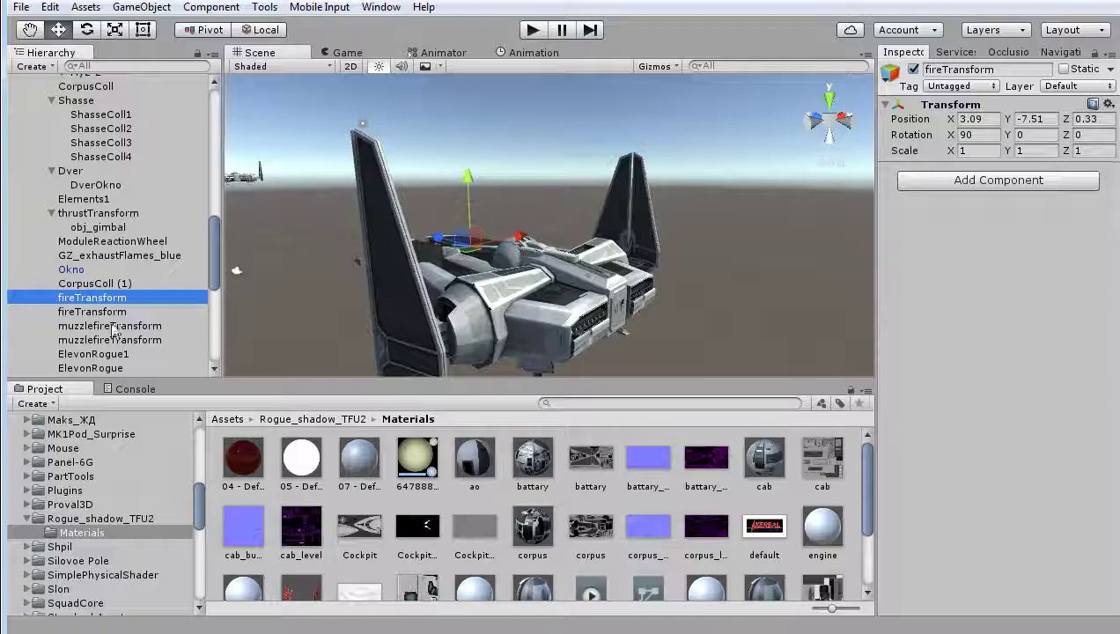
{"action": "scroll", "coordinate": [126, 299], "scroll_direction": "up", "scroll_amount": 3}
{"action": "scroll", "coordinate": [126, 299], "scroll_direction": "up", "scroll_amount": 3}
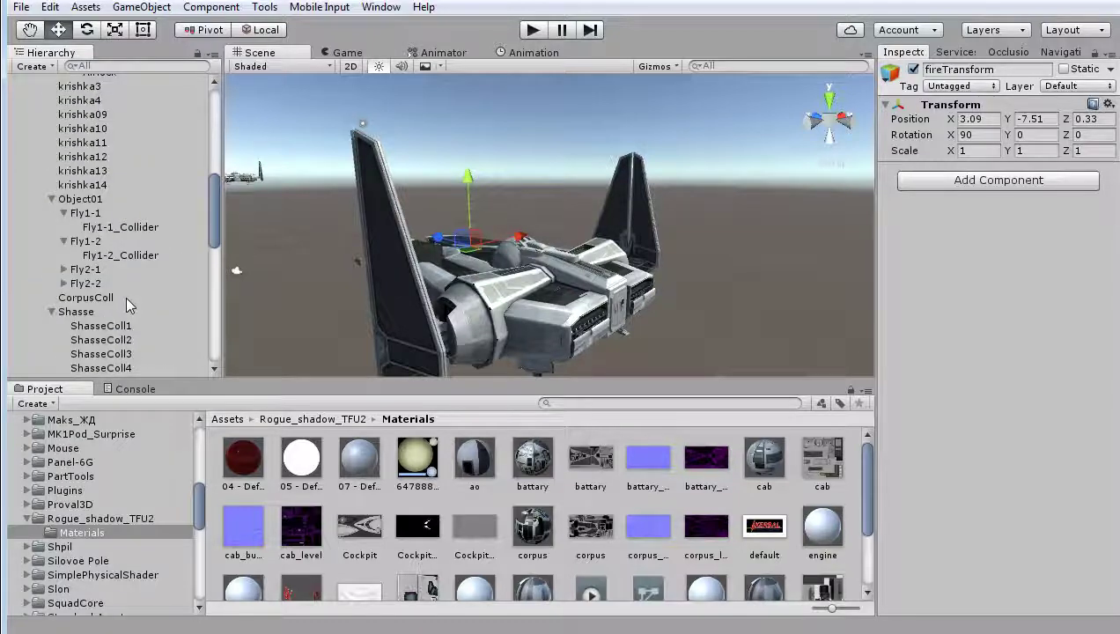
{"action": "scroll", "coordinate": [125, 295], "scroll_direction": "up", "scroll_amount": 5}
{"action": "scroll", "coordinate": [128, 295], "scroll_direction": "down", "scroll_amount": 3}
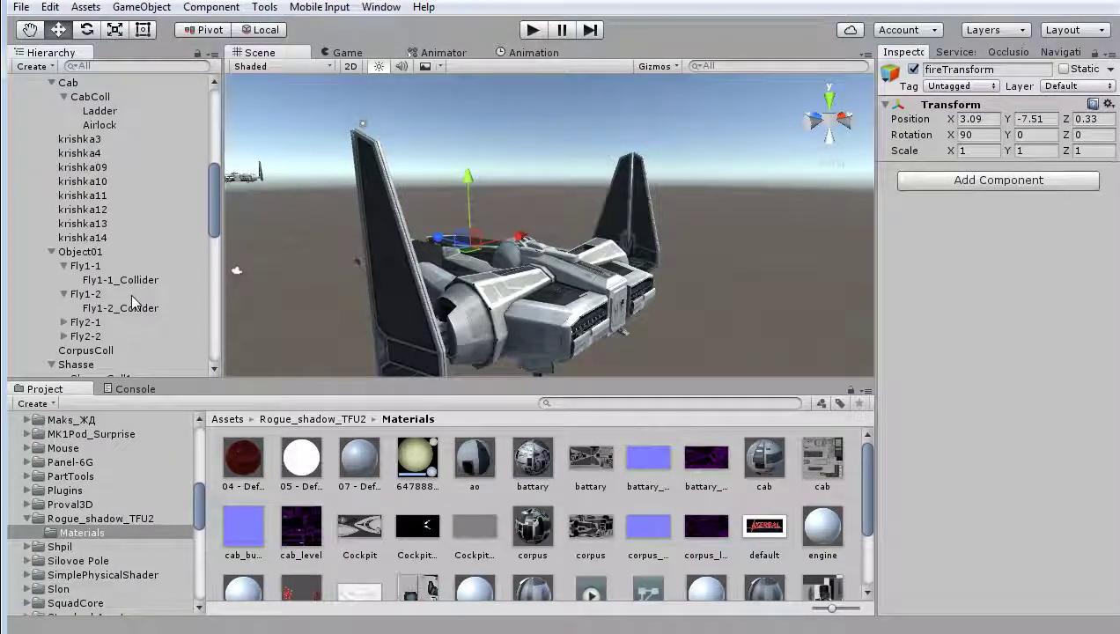
{"action": "scroll", "coordinate": [130, 301], "scroll_direction": "down", "scroll_amount": 3}
{"action": "scroll", "coordinate": [130, 301], "scroll_direction": "down", "scroll_amount": 2}
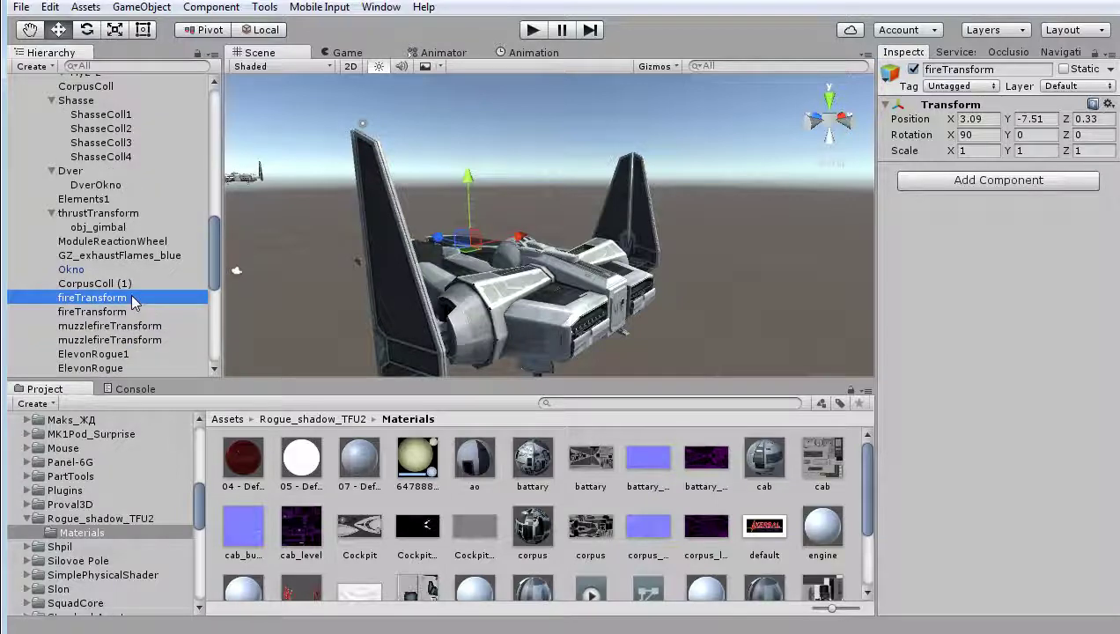
{"action": "scroll", "coordinate": [134, 302], "scroll_direction": "down", "scroll_amount": 3}
{"action": "scroll", "coordinate": [134, 304], "scroll_direction": "down", "scroll_amount": 3}
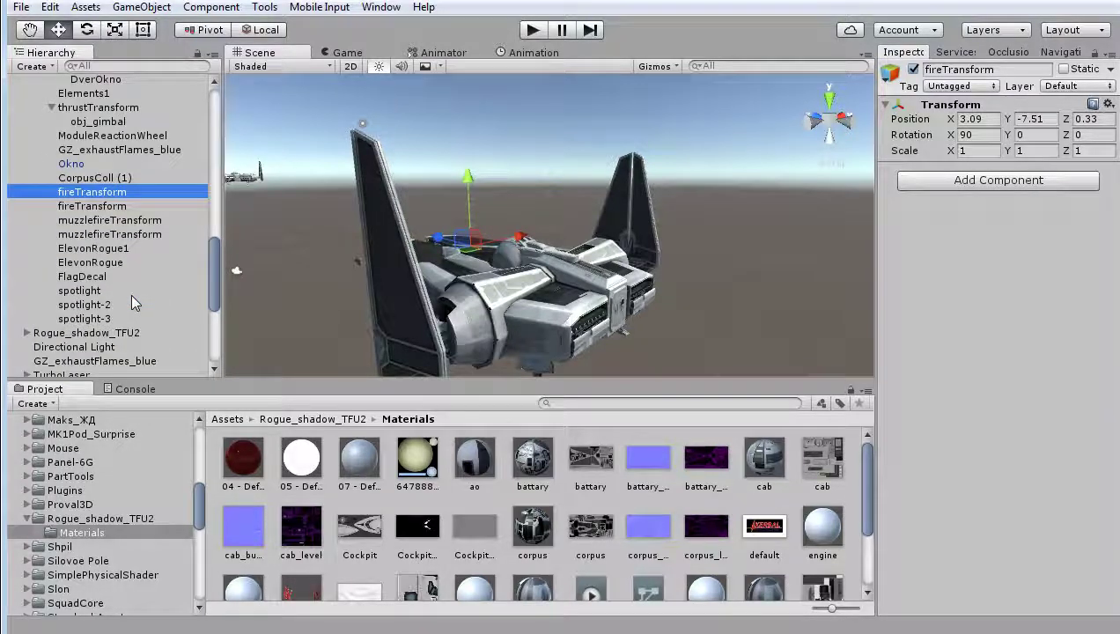
{"action": "scroll", "coordinate": [132, 300], "scroll_direction": "up", "scroll_amount": 6}
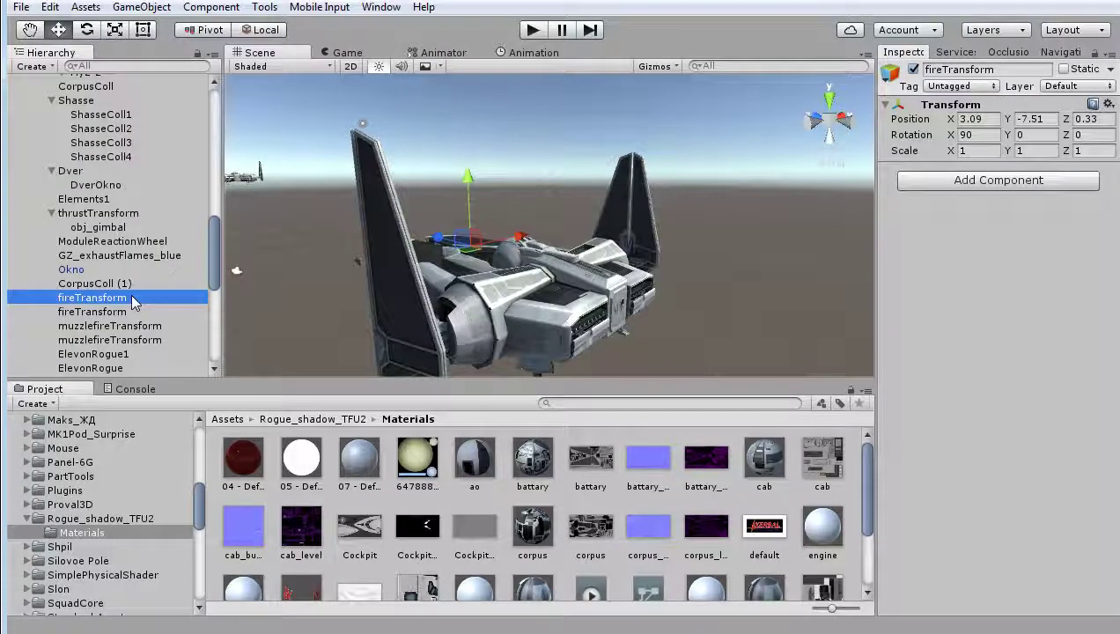
Compare the two thrustTransform objects' Transforms (position X 3.21, Y 13.7, rotation X -89.981)
{"action": "left_click", "coordinate": [109, 214]}
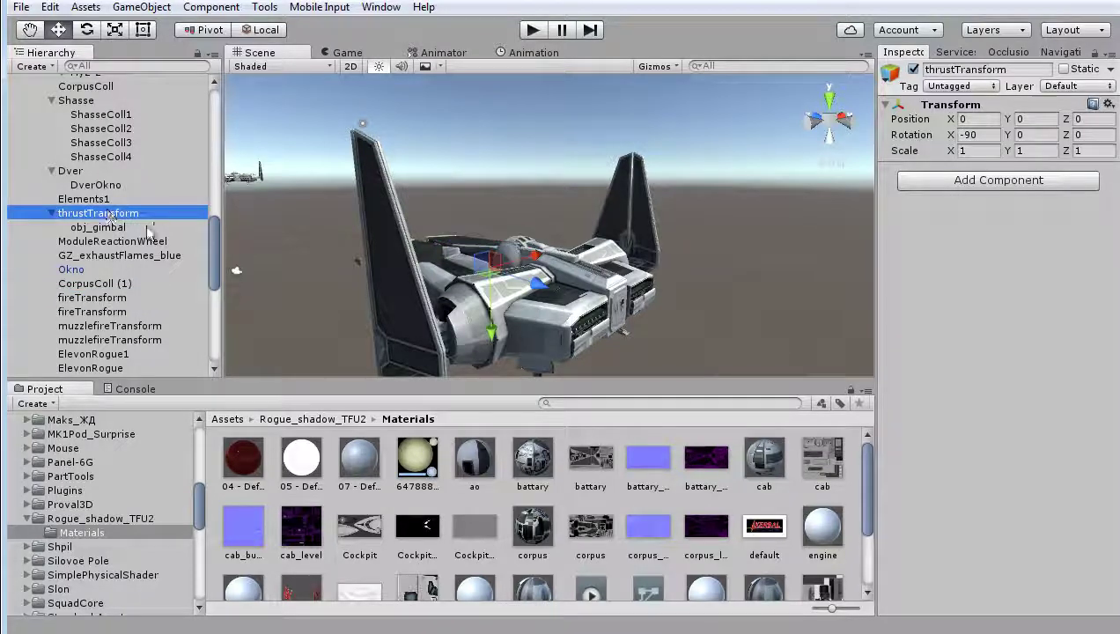
{"action": "scroll", "coordinate": [149, 227], "scroll_direction": "up", "scroll_amount": 3}
{"action": "scroll", "coordinate": [145, 225], "scroll_direction": "up", "scroll_amount": 4}
{"action": "scroll", "coordinate": [140, 224], "scroll_direction": "up", "scroll_amount": 2}
{"action": "scroll", "coordinate": [139, 227], "scroll_direction": "up", "scroll_amount": 3}
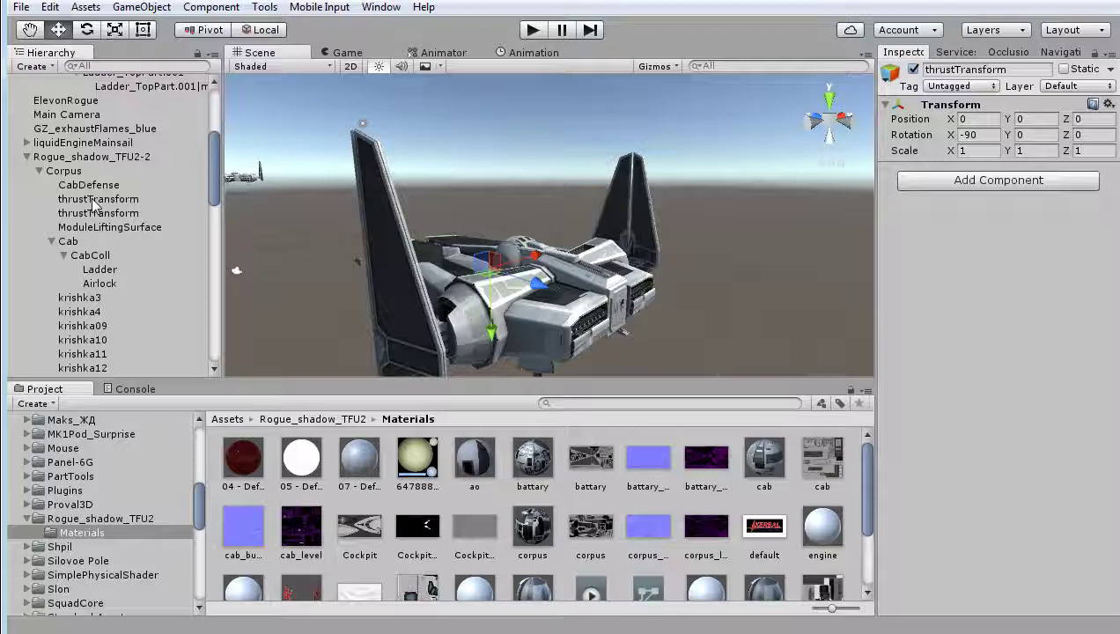
{"action": "left_click", "coordinate": [95, 201]}
{"action": "left_click", "coordinate": [108, 214]}
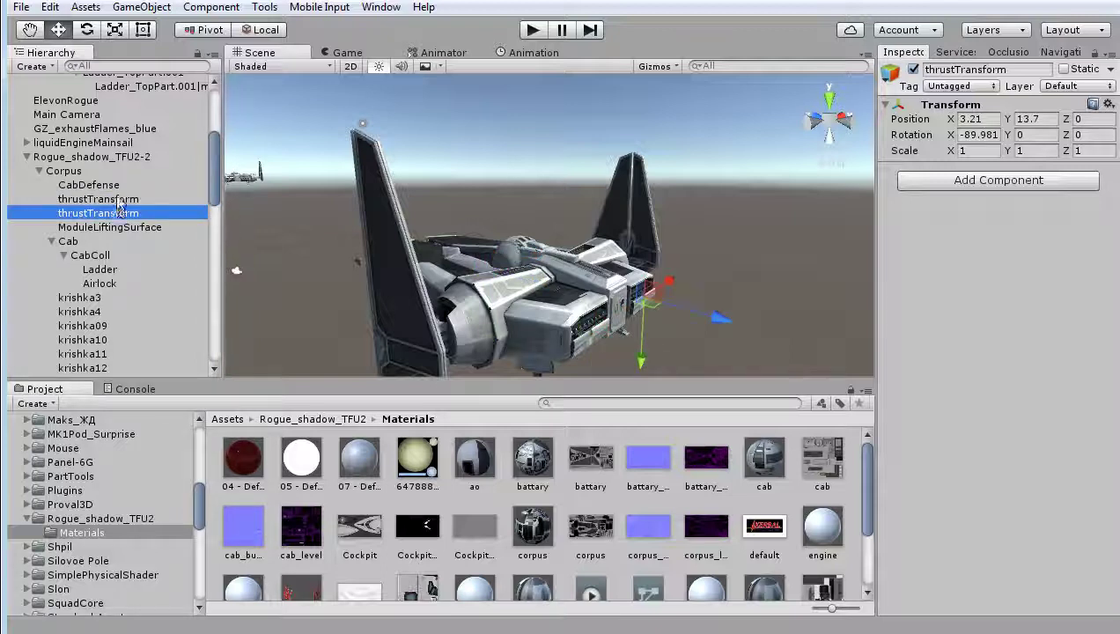
{"action": "left_click", "coordinate": [121, 201]}
{"action": "left_click", "coordinate": [122, 212]}
{"action": "left_click", "coordinate": [119, 200]}
{"action": "left_click", "coordinate": [106, 213]}
Bring the part's cfg in Notepad back in front of Unity
{"action": "scroll", "coordinate": [108, 291], "scroll_direction": "down", "scroll_amount": 5}
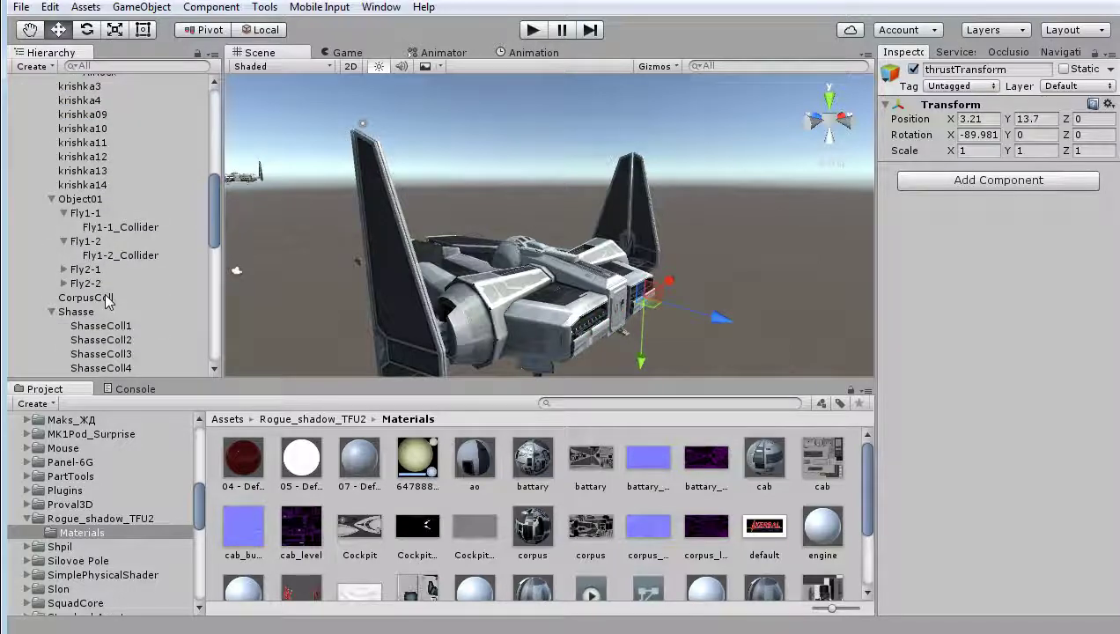
{"action": "scroll", "coordinate": [129, 293], "scroll_direction": "down", "scroll_amount": 4}
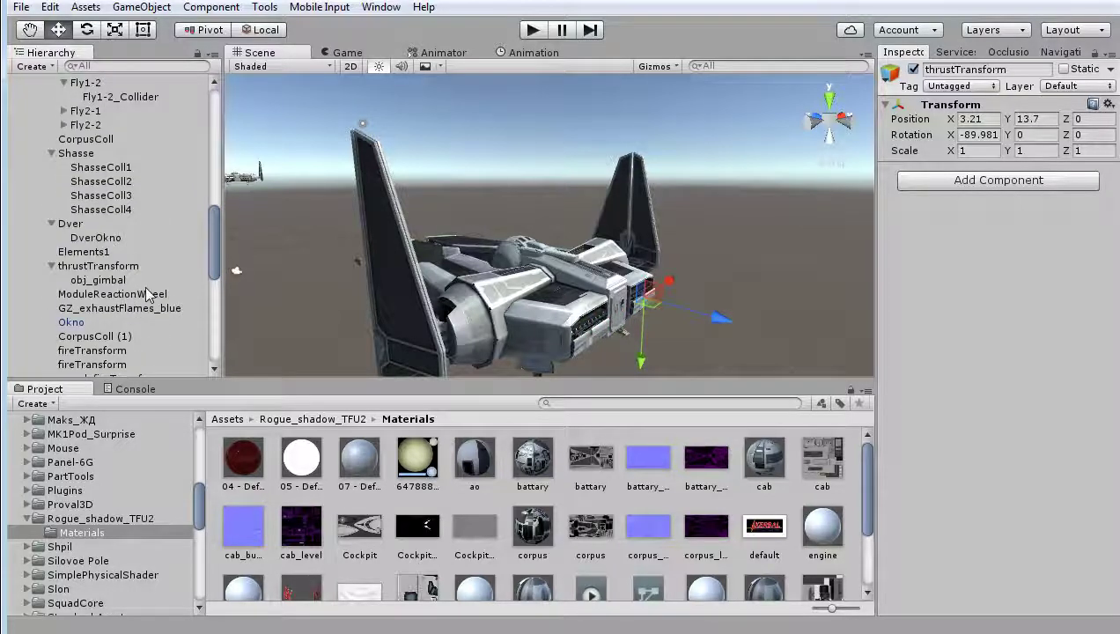
{"action": "key", "text": "alt+Tab"}
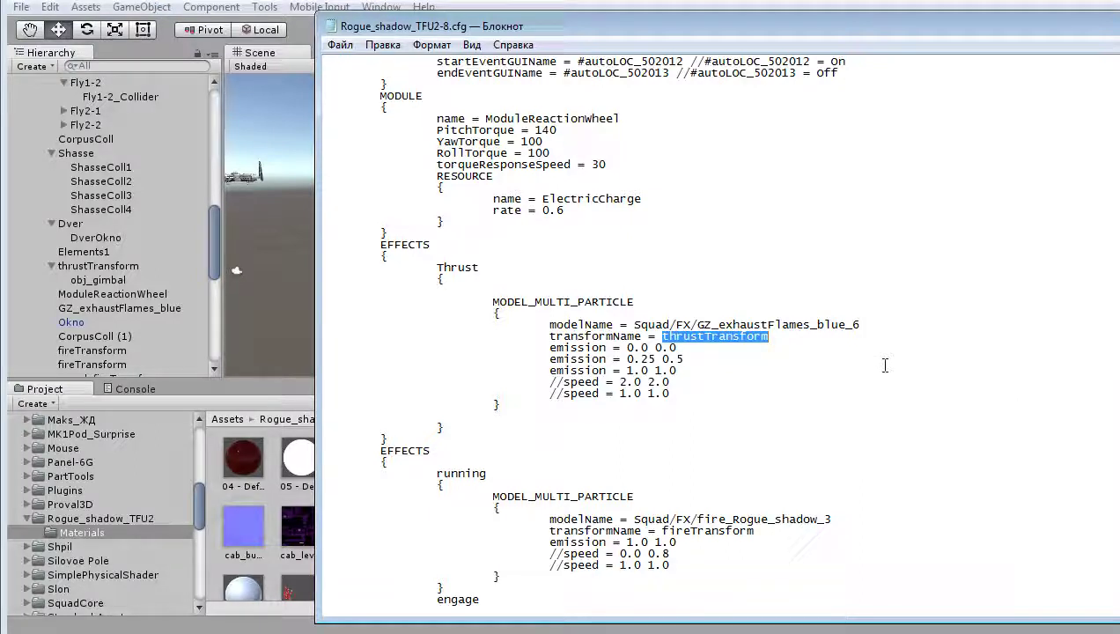
Highlight the Thrust effect's modelName line in the cfg and open Explorer at Computer
{"action": "left_click", "coordinate": [749, 317]}
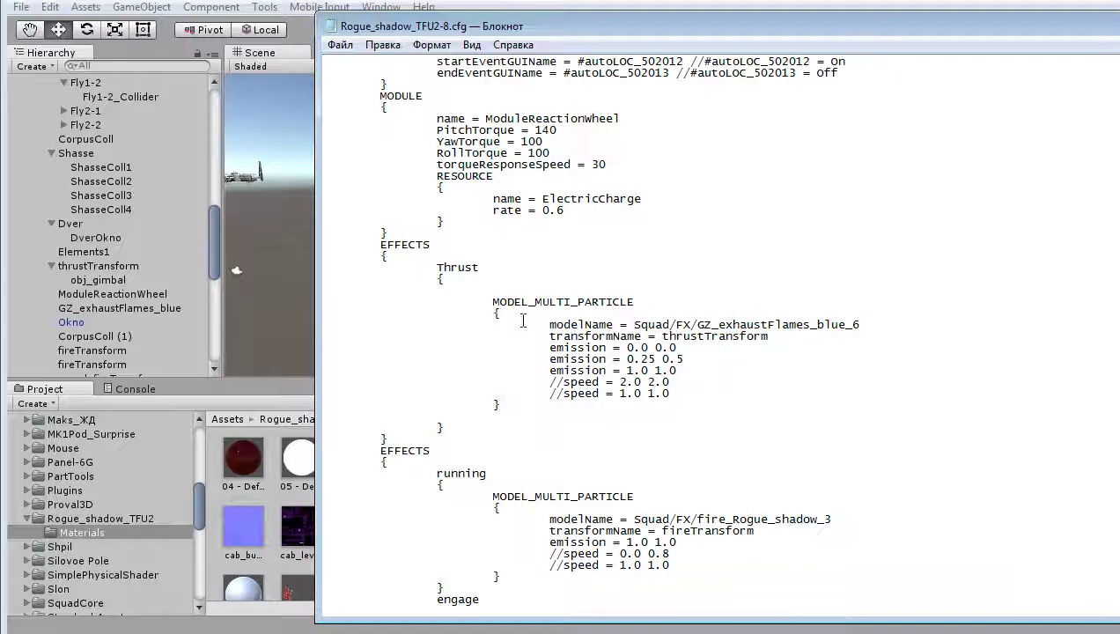
{"action": "left_click_drag", "start_coordinate": [543, 326], "coordinate": [860, 326]}
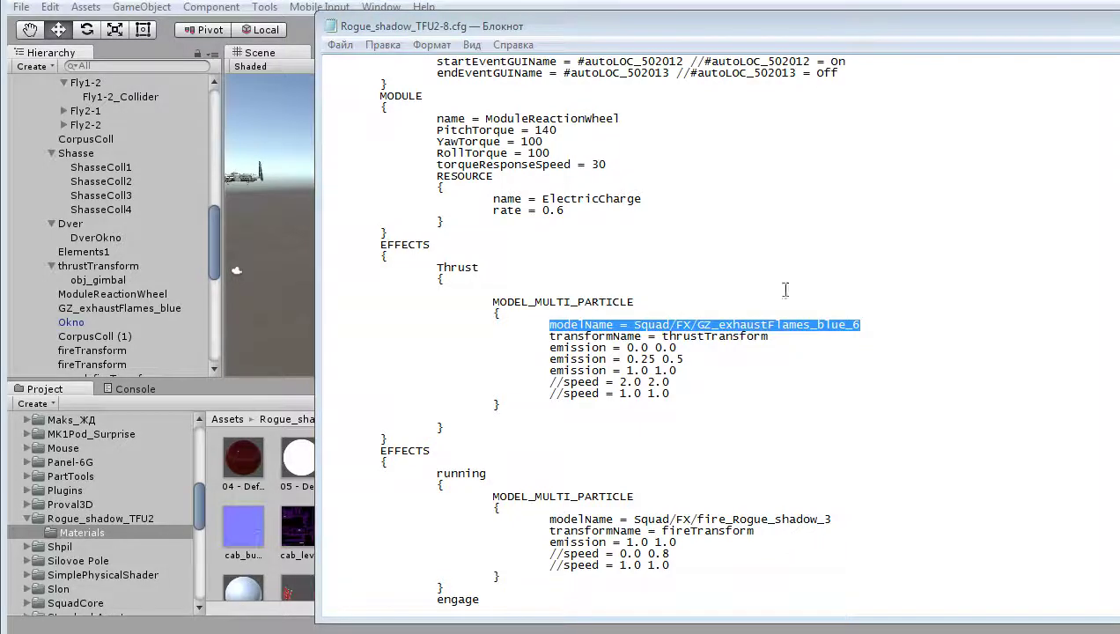
{"action": "key", "text": "super+e"}
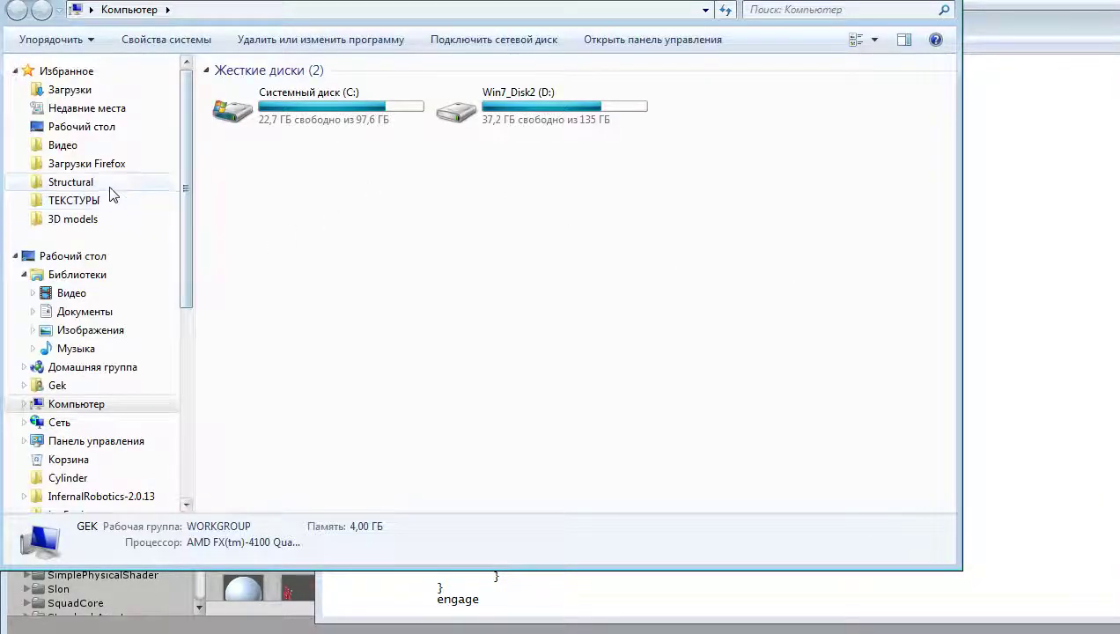
Navigate Explorer to GameData\Squad\FX and scroll through the effect files
{"action": "left_click", "coordinate": [110, 183]}
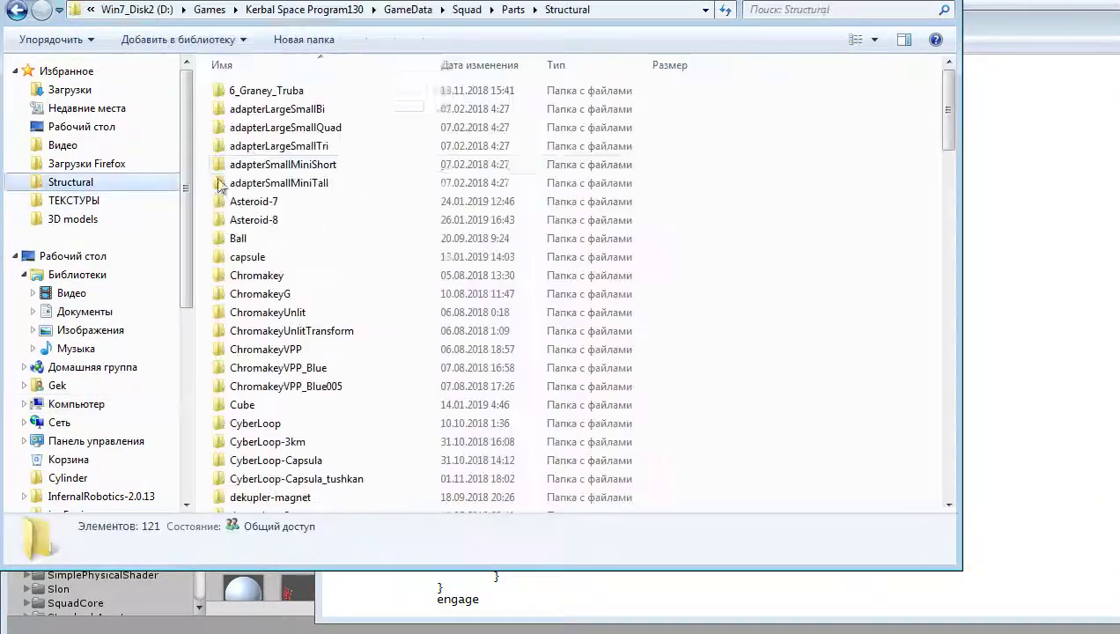
{"action": "left_click", "coordinate": [404, 11]}
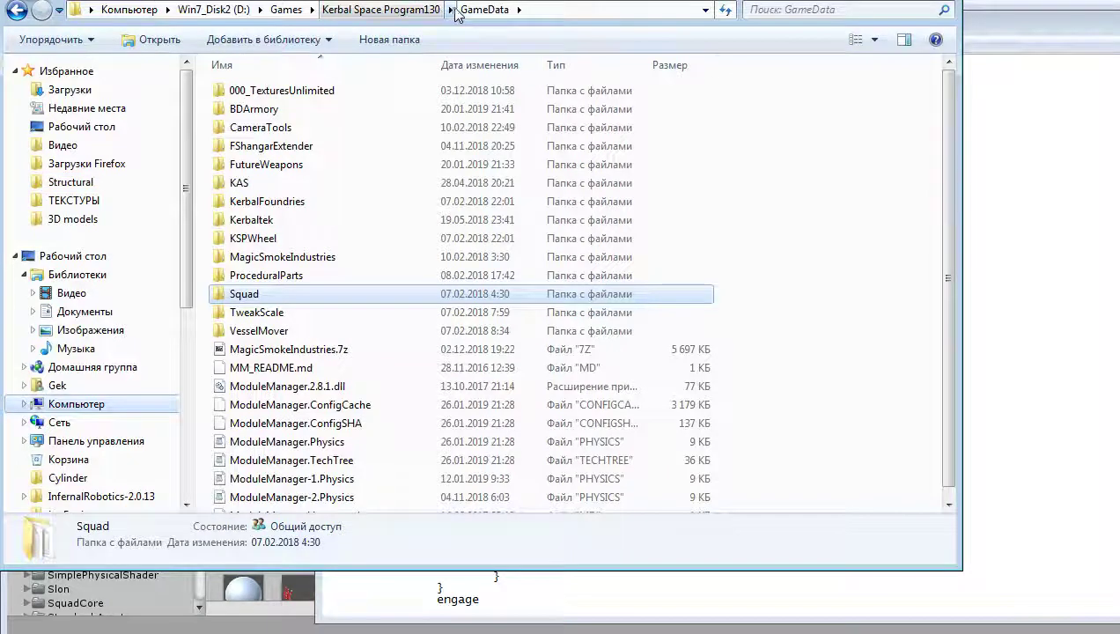
{"action": "double_click", "coordinate": [285, 297]}
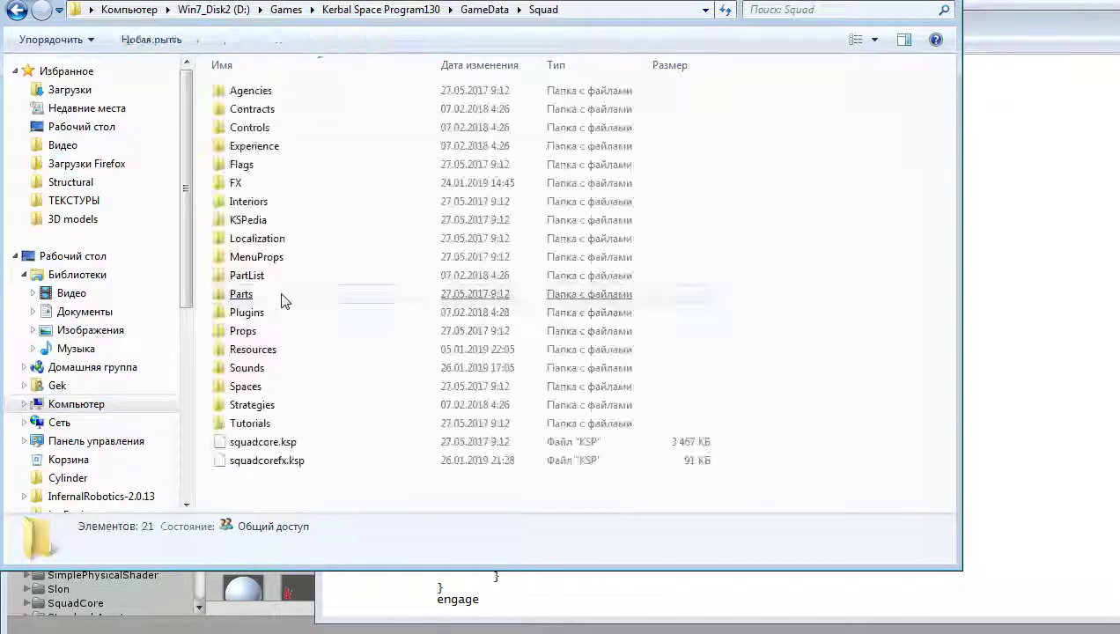
{"action": "left_click", "coordinate": [250, 184]}
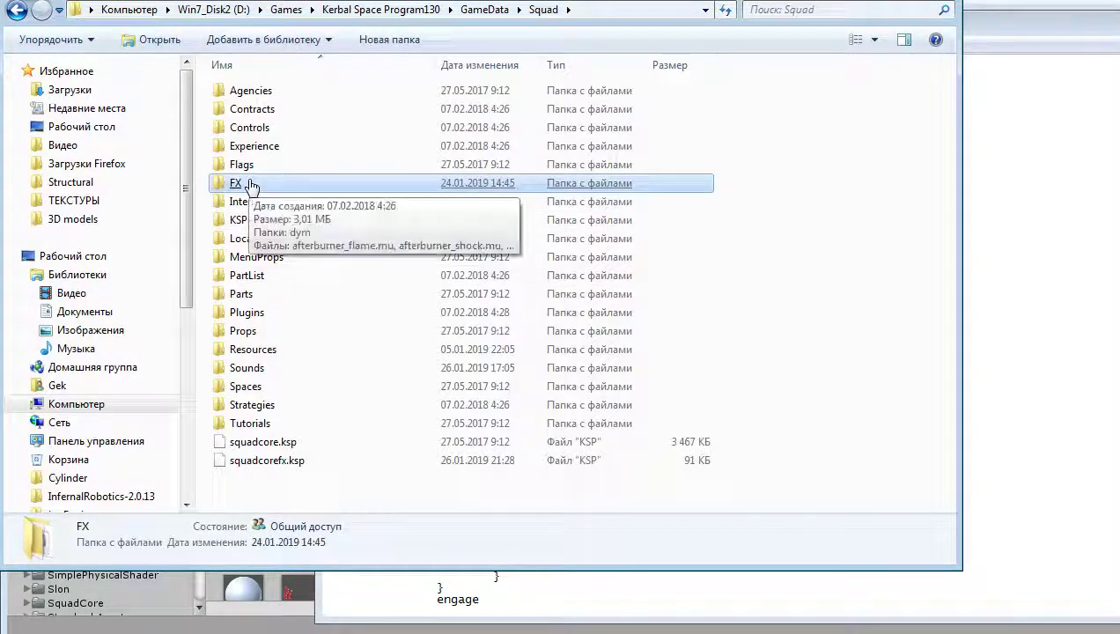
{"action": "double_click", "coordinate": [250, 184]}
{"action": "left_click", "coordinate": [250, 184]}
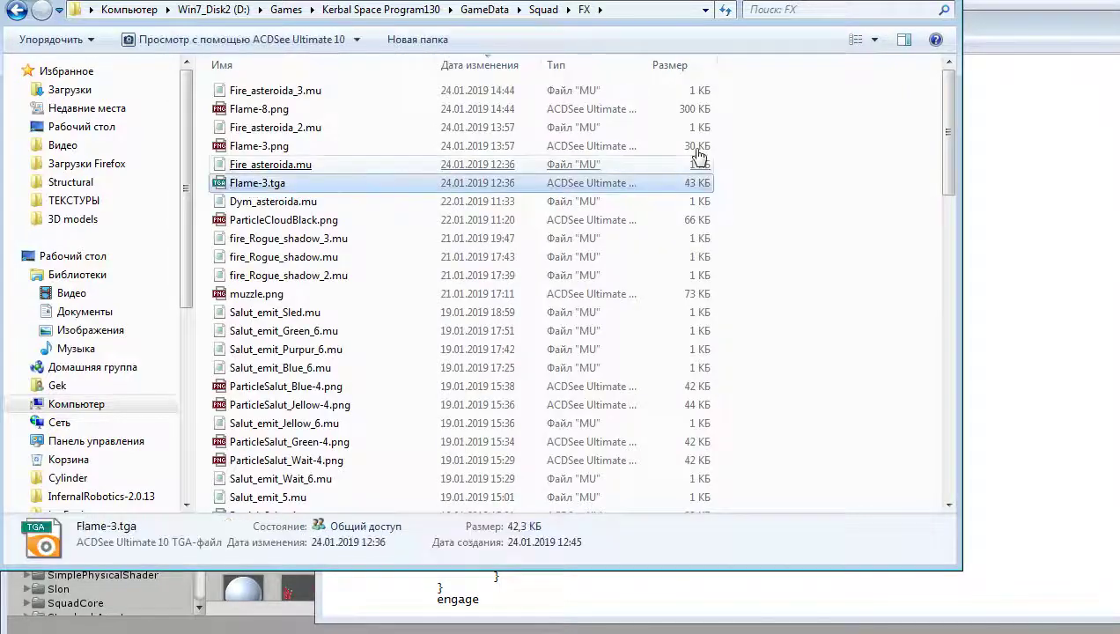
{"action": "left_click", "coordinate": [863, 207]}
{"action": "scroll", "coordinate": [862, 318], "scroll_direction": "down", "scroll_amount": 5}
{"action": "scroll", "coordinate": [862, 318], "scroll_direction": "down", "scroll_amount": 2}
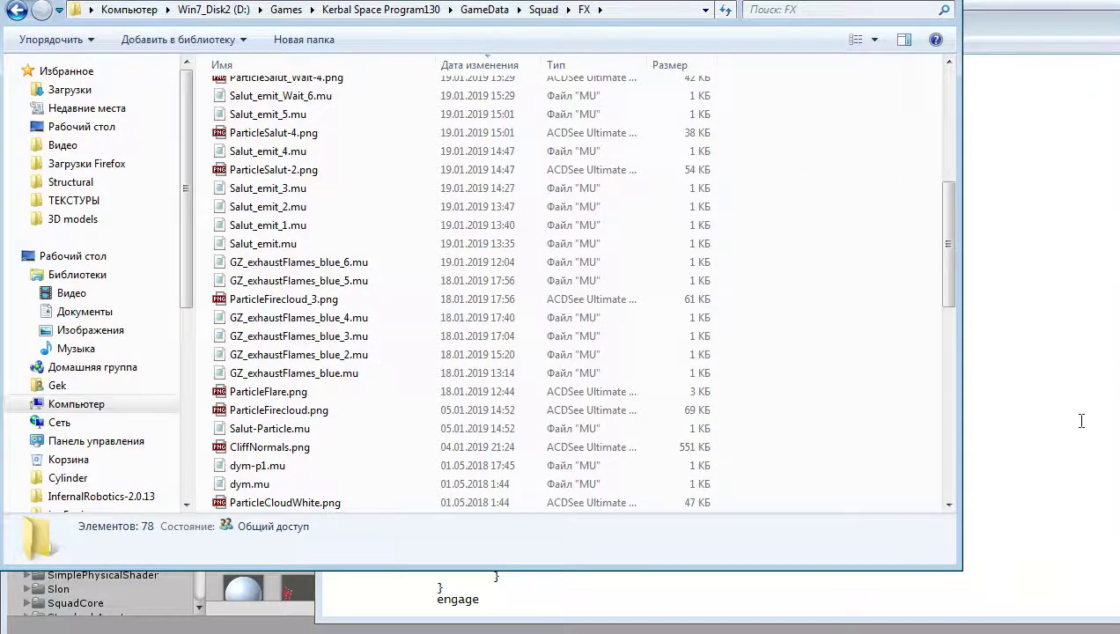
Match the cfg's GZ_exhaustFlames_blue_6 name to GZ_exhaustFlames_blue_6.mu (574 bytes) in FX
{"action": "left_click", "coordinate": [1100, 419]}
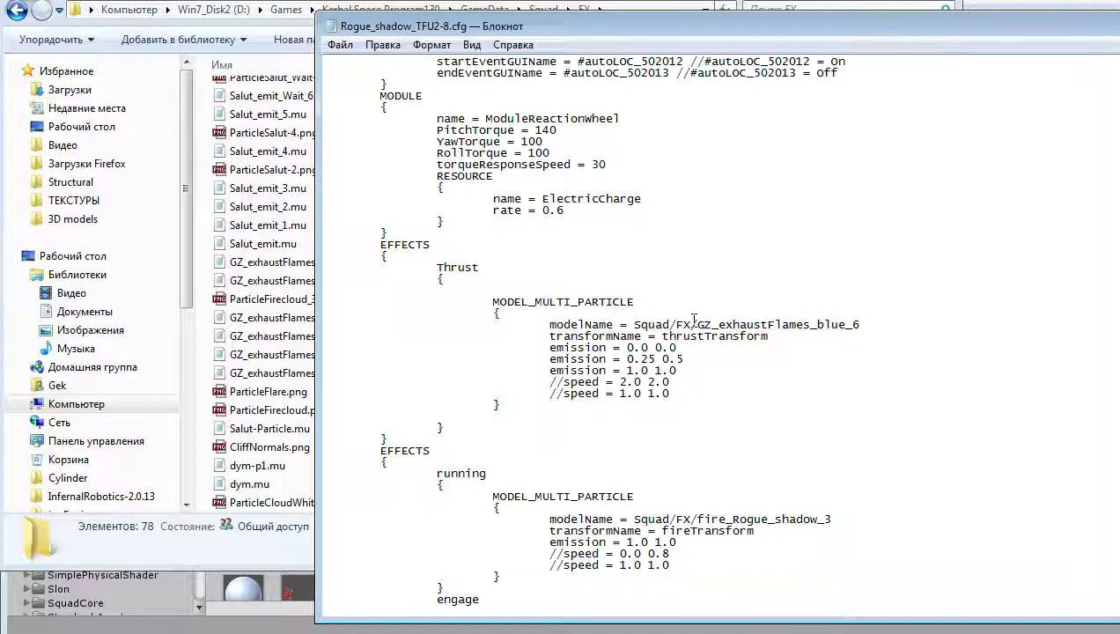
{"action": "left_click_drag", "start_coordinate": [698, 325], "coordinate": [874, 325]}
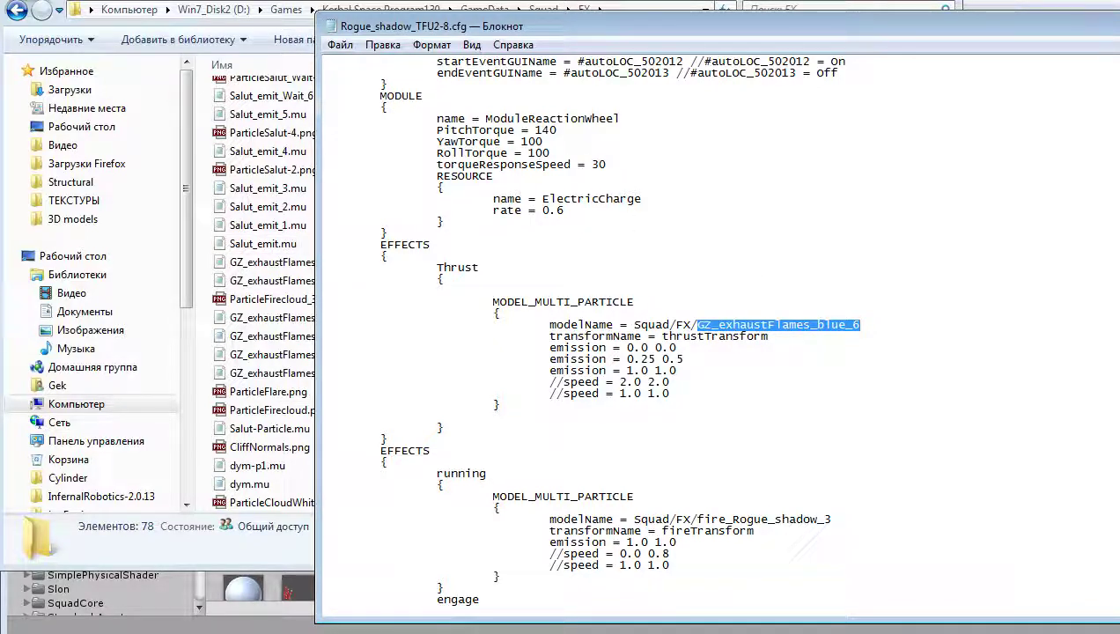
{"action": "key", "text": "alt+Tab"}
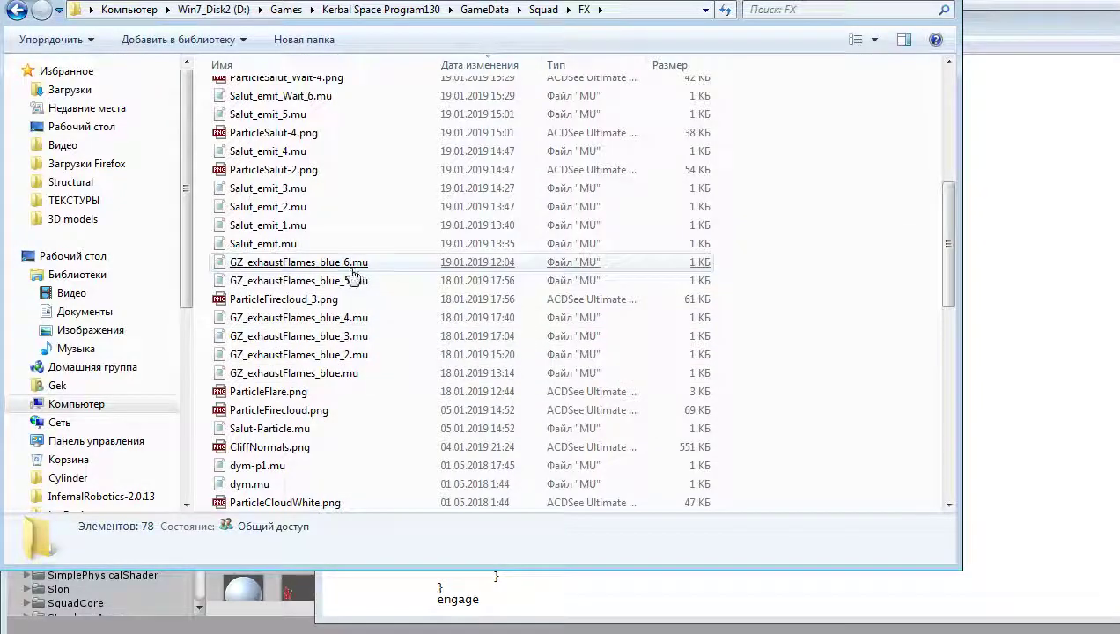
{"action": "left_click", "coordinate": [350, 269]}
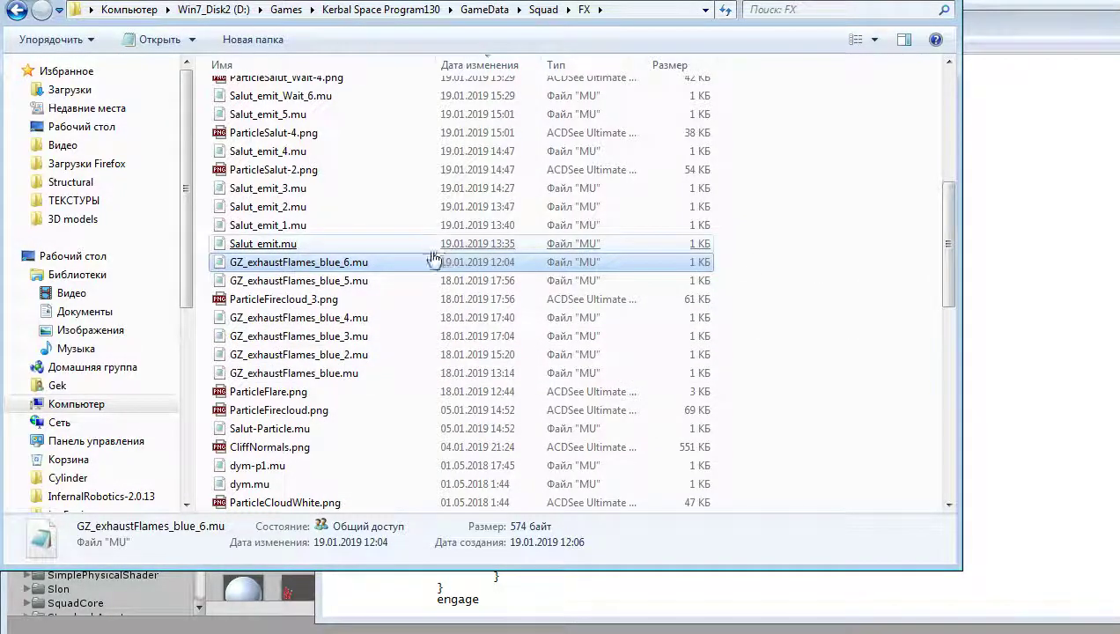
{"action": "left_click", "coordinate": [1000, 497]}
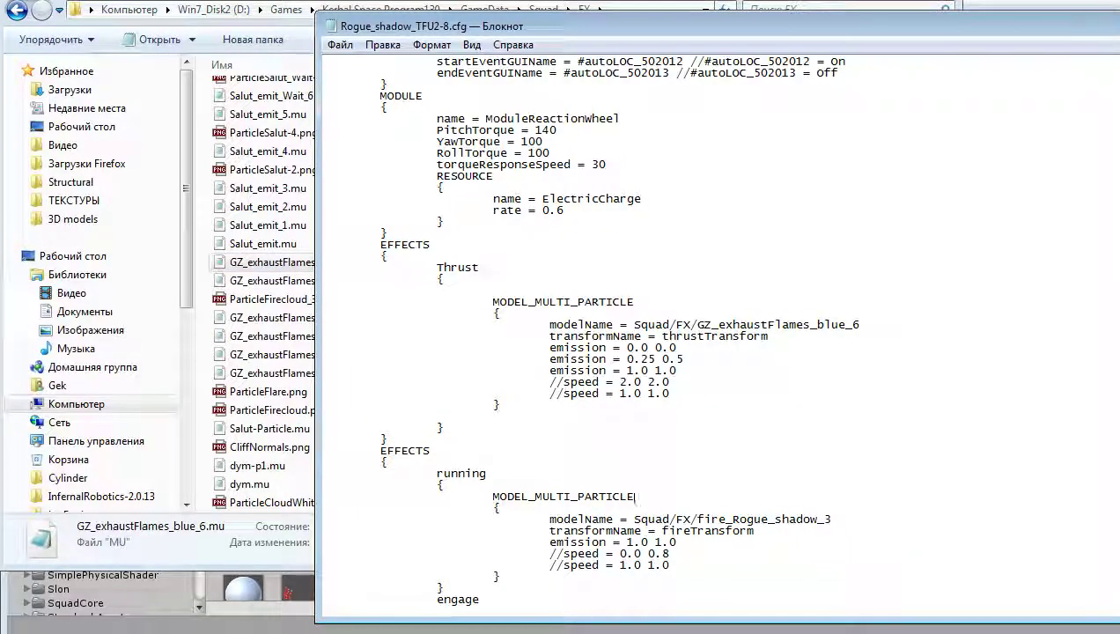
{"action": "key", "text": "alt+F4"}
Return to Rogue_shadow_TFU2-8.cfg and select the word Thrust under EFFECTS
{"action": "left_click", "coordinate": [420, 618]}
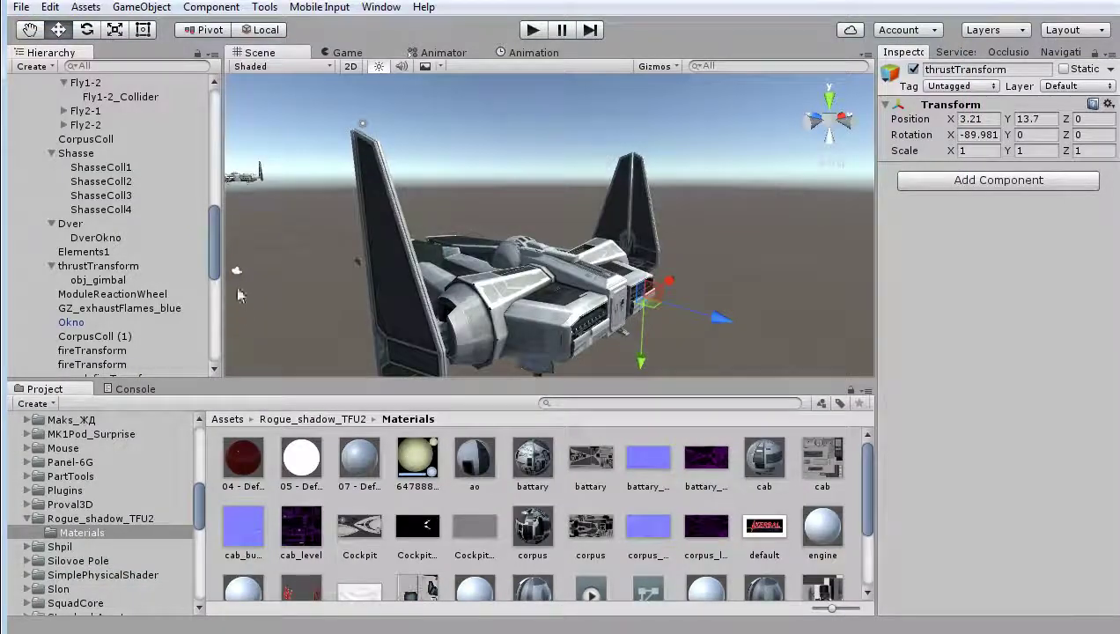
{"action": "key", "text": "alt+Tab"}
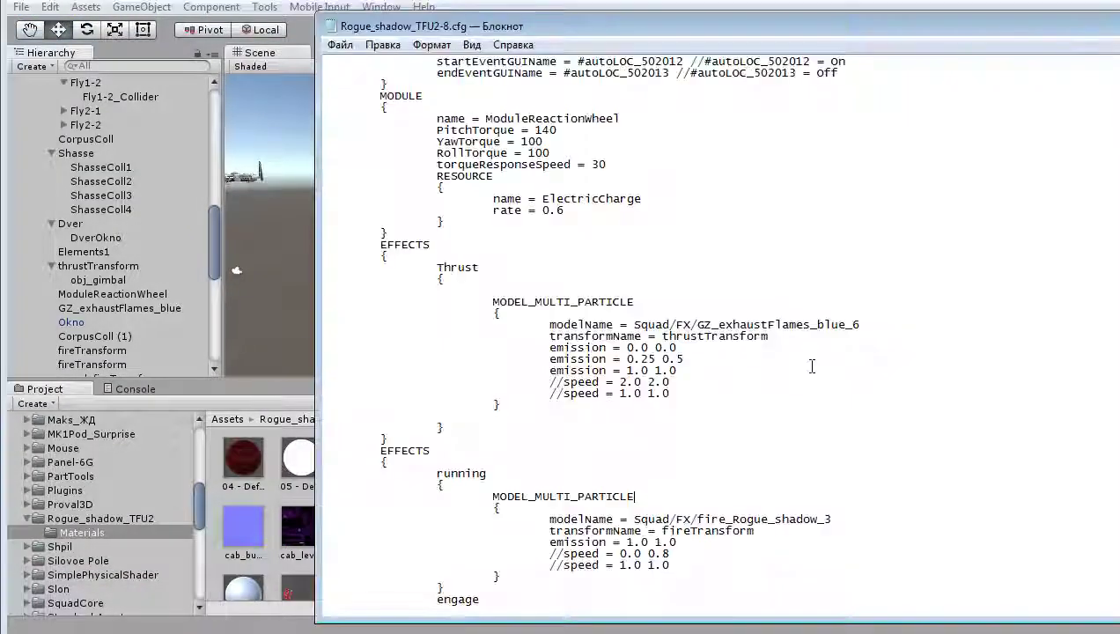
{"action": "left_click", "coordinate": [774, 404]}
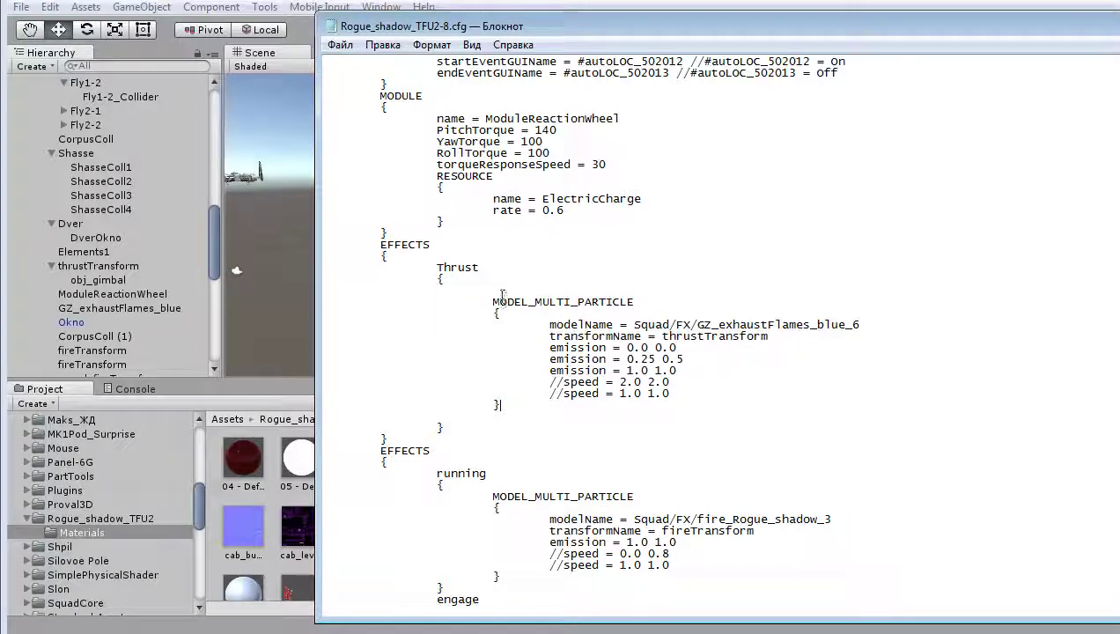
{"action": "double_click", "coordinate": [449, 267]}
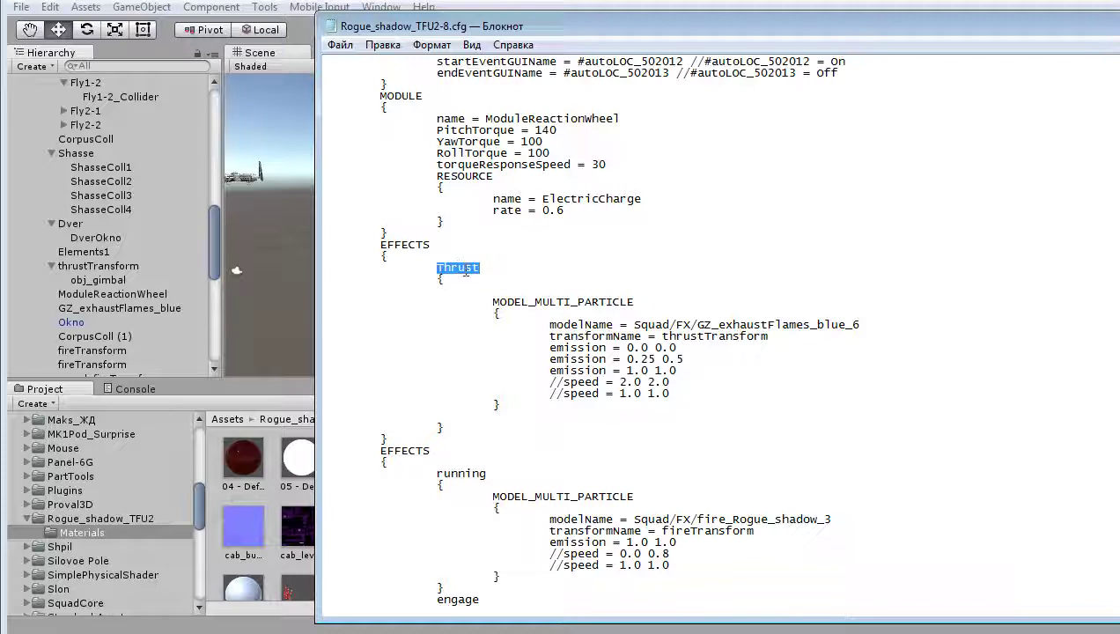
{"action": "double_click", "coordinate": [468, 268]}
{"action": "left_click_drag", "start_coordinate": [858, 30], "coordinate": [664, 18]}
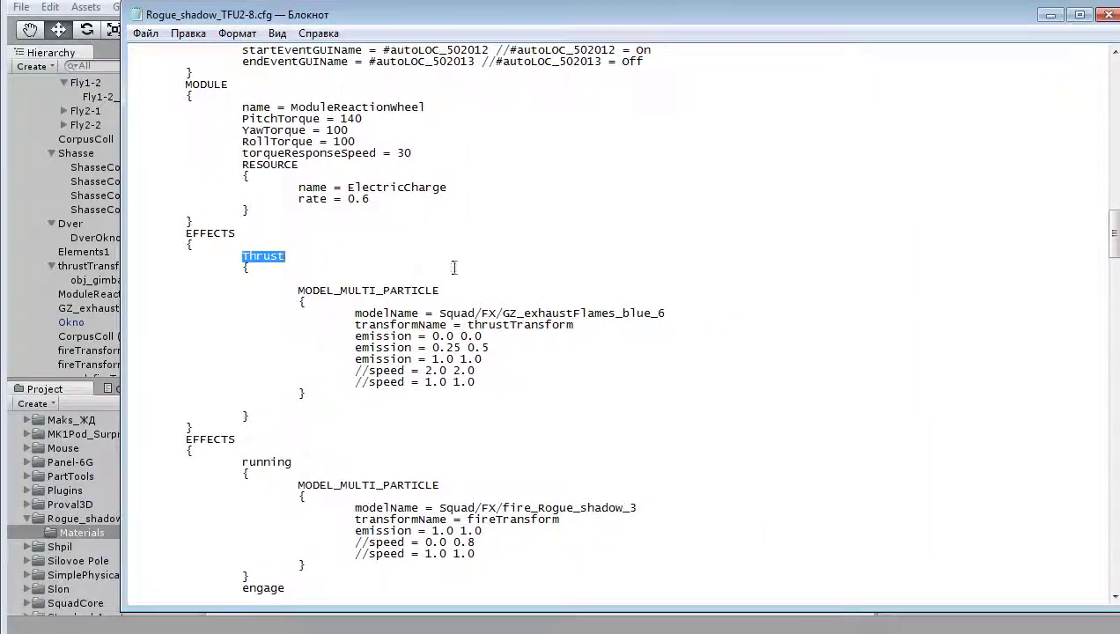
{"action": "scroll", "coordinate": [264, 261], "scroll_direction": "down", "scroll_amount": 3}
{"action": "scroll", "coordinate": [352, 397], "scroll_direction": "down", "scroll_amount": 10}
{"action": "scroll", "coordinate": [423, 503], "scroll_direction": "down", "scroll_amount": 7}
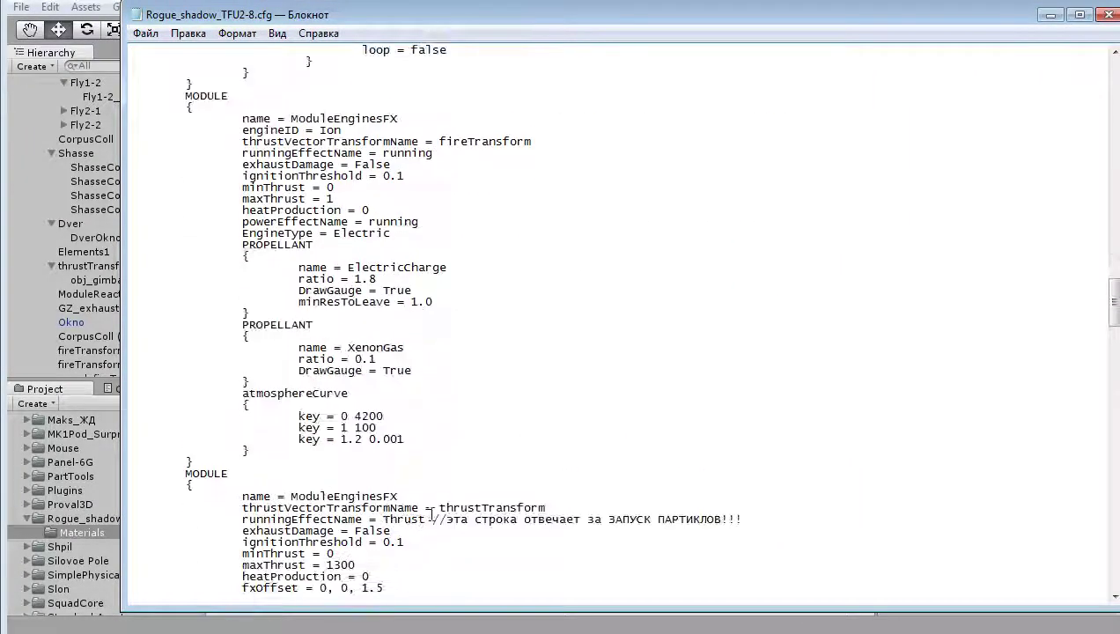
{"action": "scroll", "coordinate": [462, 543], "scroll_direction": "down", "scroll_amount": 11}
{"action": "scroll", "coordinate": [465, 505], "scroll_direction": "up", "scroll_amount": 4}
{"action": "scroll", "coordinate": [444, 310], "scroll_direction": "up", "scroll_amount": 1}
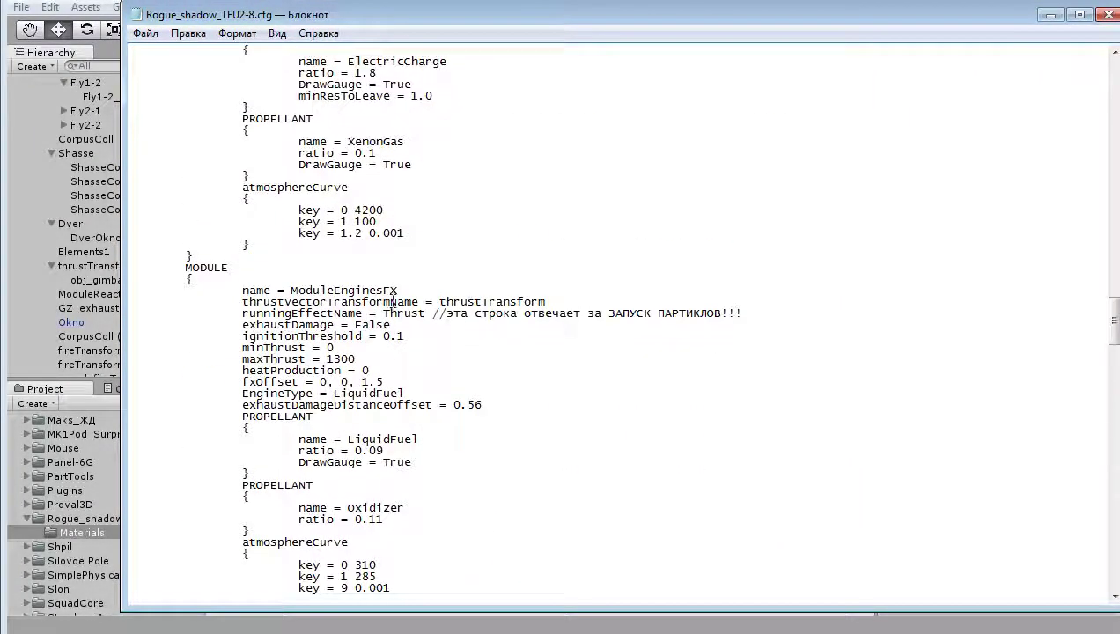
{"action": "double_click", "coordinate": [404, 313]}
{"action": "left_click", "coordinate": [274, 313]}
{"action": "left_click_drag", "start_coordinate": [231, 313], "coordinate": [337, 315]}
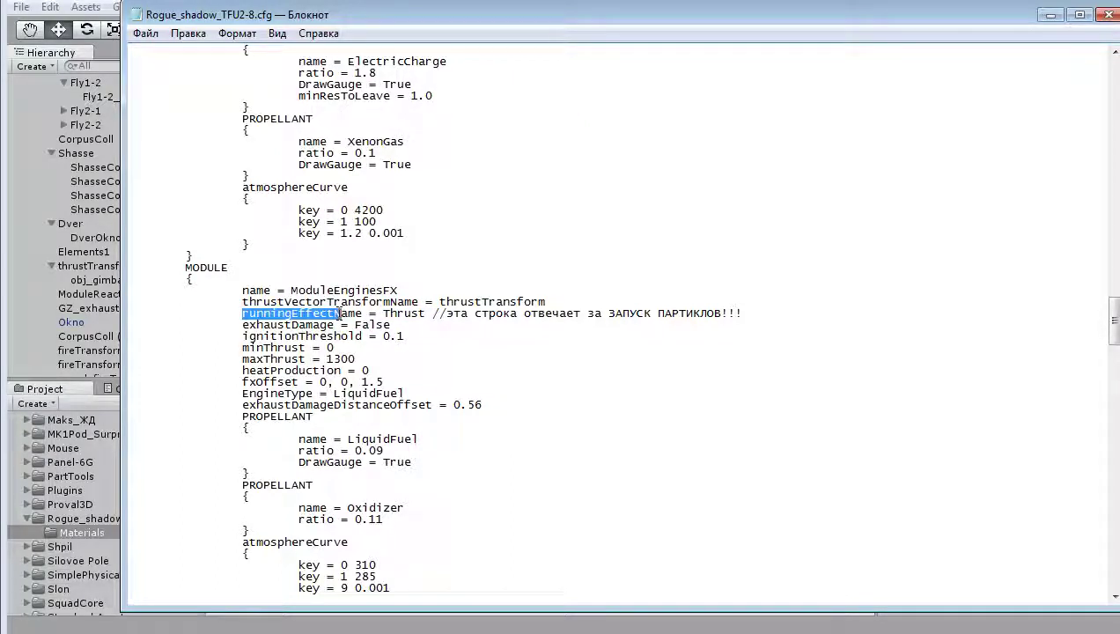
{"action": "left_click_drag", "start_coordinate": [337, 315], "coordinate": [429, 313]}
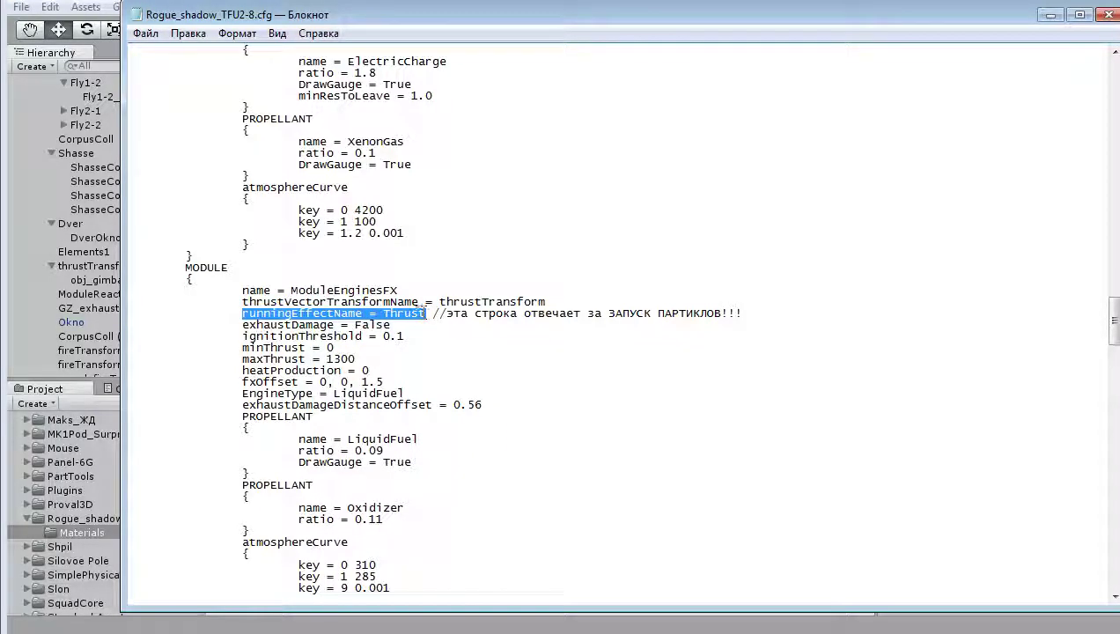
{"action": "double_click", "coordinate": [421, 313]}
{"action": "scroll", "coordinate": [421, 327], "scroll_direction": "up", "scroll_amount": 8}
{"action": "scroll", "coordinate": [419, 335], "scroll_direction": "up", "scroll_amount": 7}
{"action": "scroll", "coordinate": [419, 334], "scroll_direction": "up", "scroll_amount": 15}
{"action": "scroll", "coordinate": [417, 338], "scroll_direction": "up", "scroll_amount": 5}
{"action": "scroll", "coordinate": [417, 338], "scroll_direction": "up", "scroll_amount": 7}
{"action": "scroll", "coordinate": [310, 326], "scroll_direction": "down", "scroll_amount": 7}
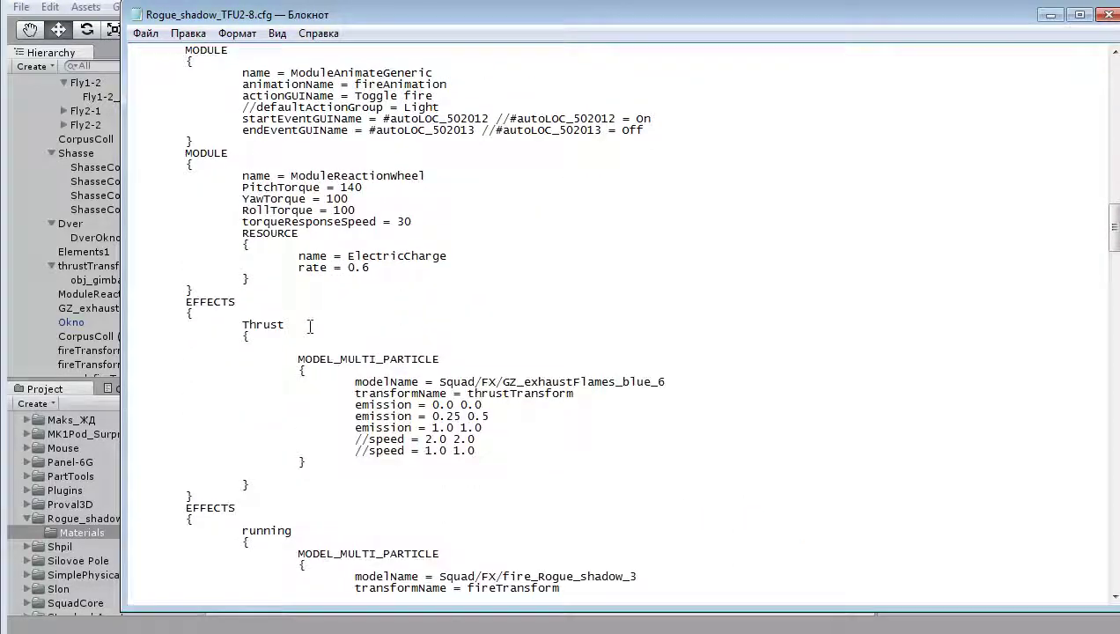
{"action": "double_click", "coordinate": [277, 327]}
{"action": "left_click_drag", "start_coordinate": [250, 325], "coordinate": [695, 380]}
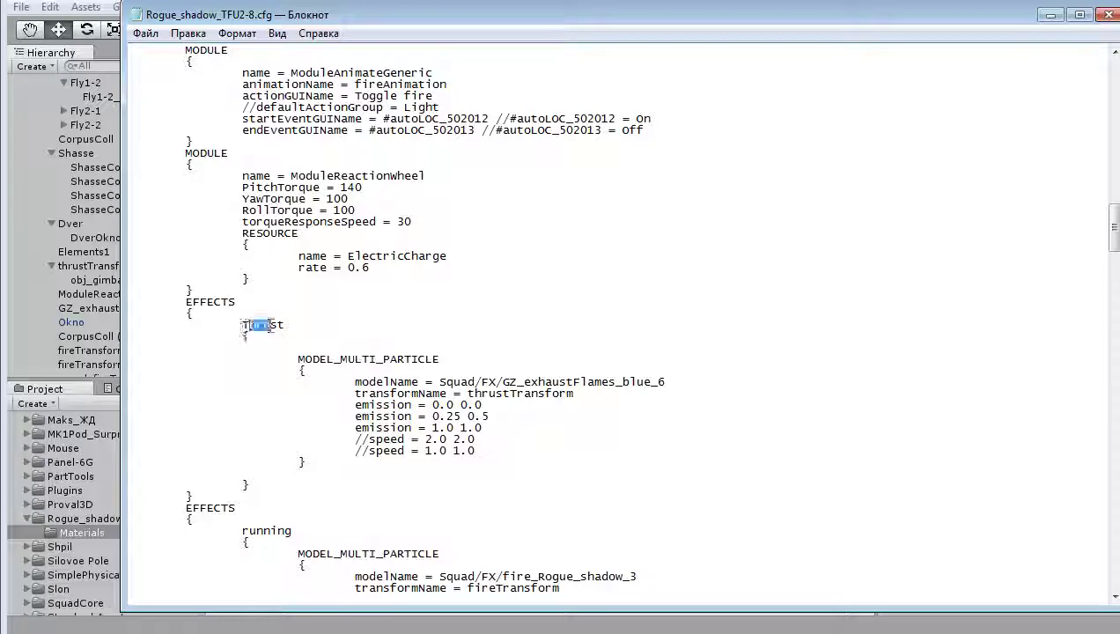
{"action": "left_click", "coordinate": [317, 318]}
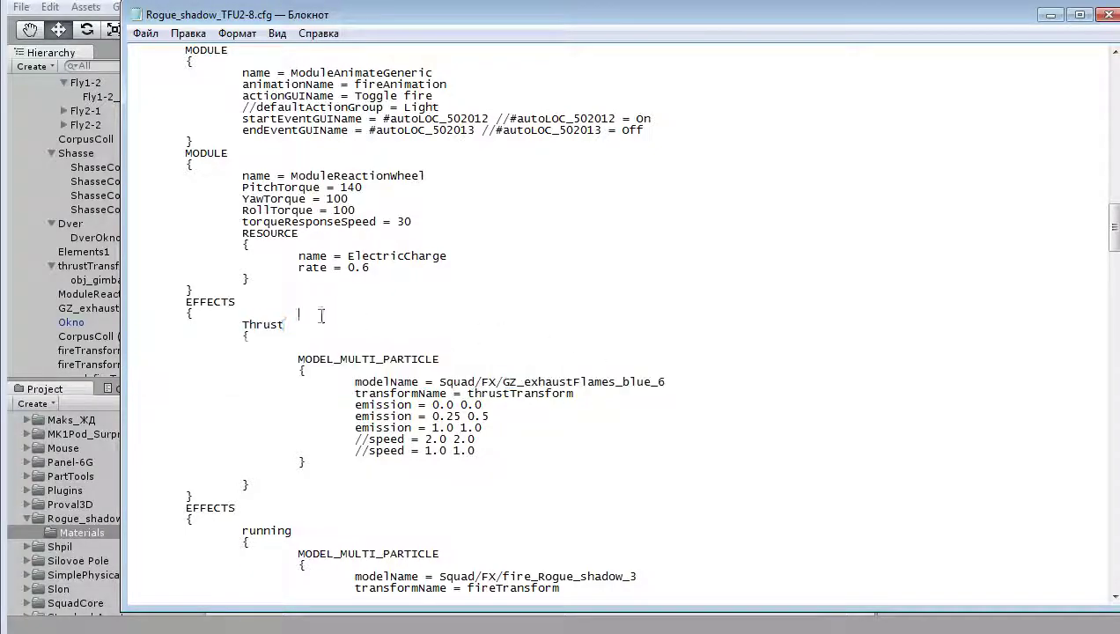
{"action": "double_click", "coordinate": [263, 326]}
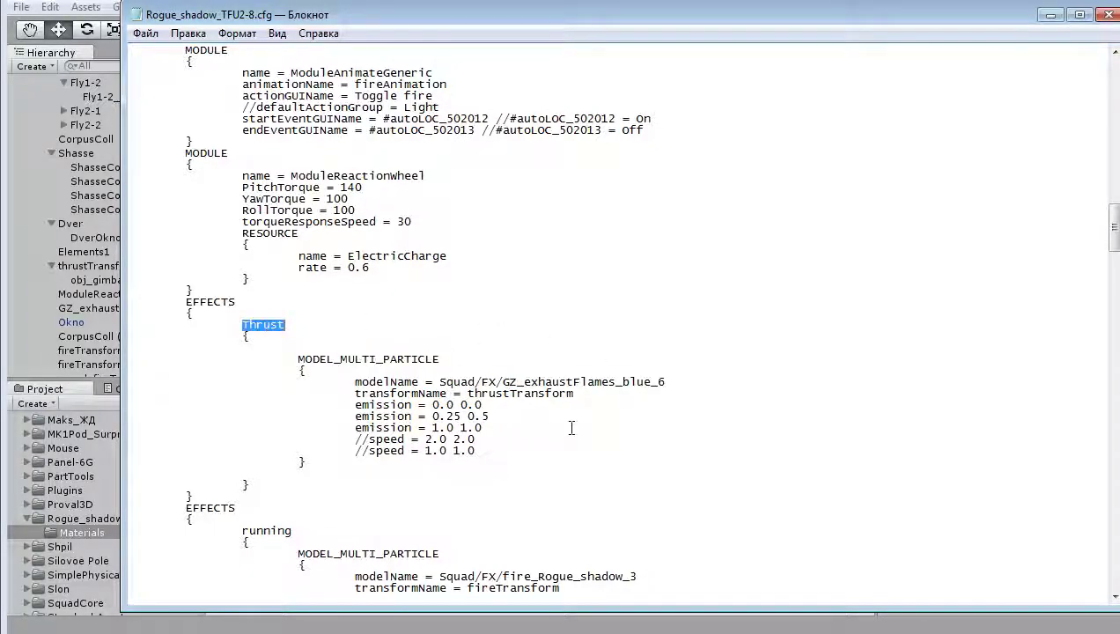
{"action": "scroll", "coordinate": [571, 427], "scroll_direction": "down", "scroll_amount": 7}
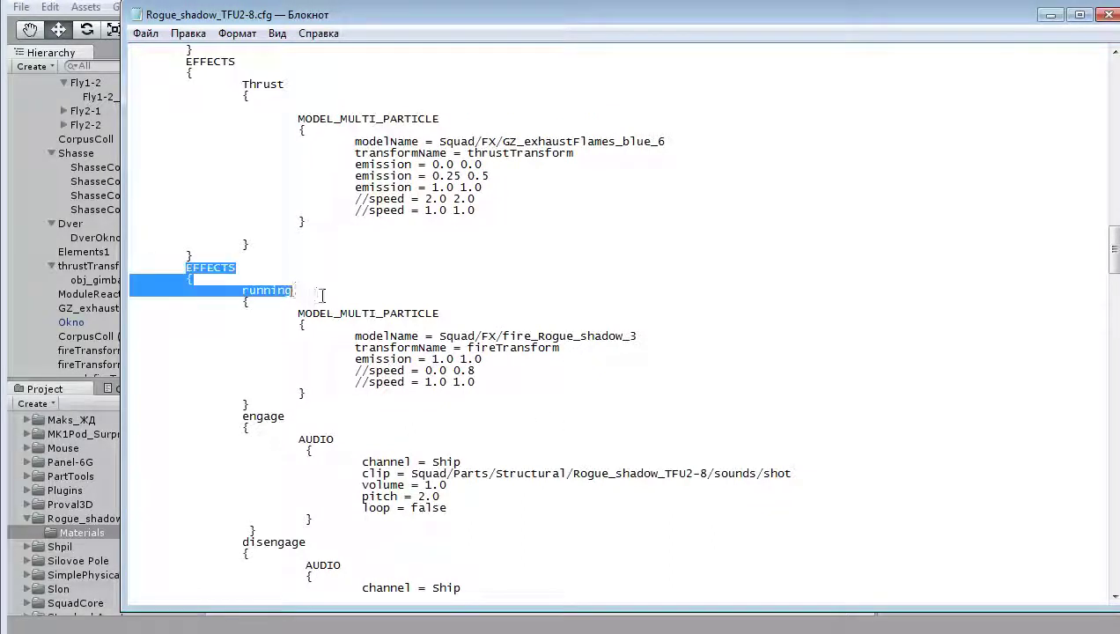
{"action": "left_click", "coordinate": [271, 293]}
{"action": "double_click", "coordinate": [271, 291]}
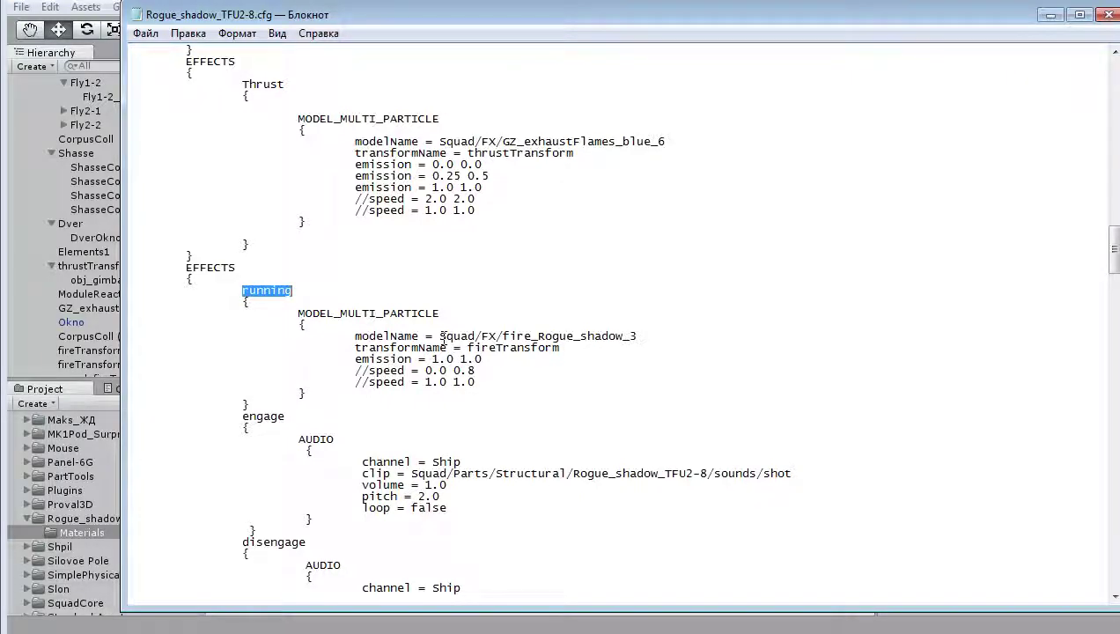
{"action": "left_click_drag", "start_coordinate": [439, 336], "coordinate": [646, 336]}
{"action": "scroll", "coordinate": [511, 401], "scroll_direction": "down", "scroll_amount": 5}
{"action": "scroll", "coordinate": [509, 401], "scroll_direction": "down", "scroll_amount": 1}
{"action": "scroll", "coordinate": [486, 255], "scroll_direction": "up", "scroll_amount": 6}
{"action": "scroll", "coordinate": [507, 317], "scroll_direction": "up", "scroll_amount": 4}
{"action": "scroll", "coordinate": [512, 320], "scroll_direction": "up", "scroll_amount": 3}
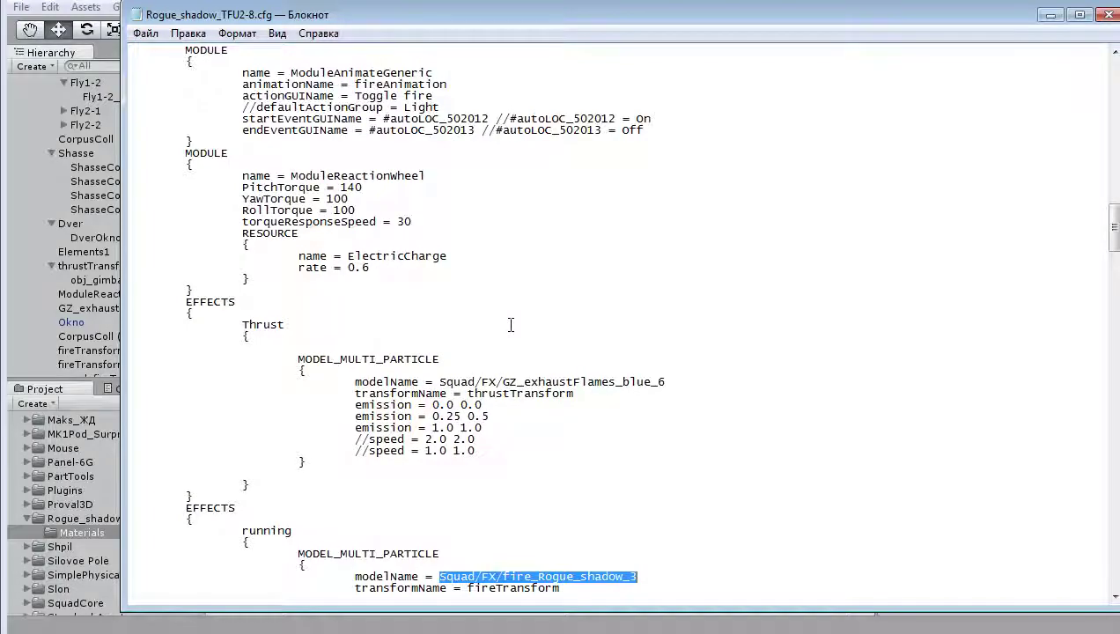
{"action": "scroll", "coordinate": [522, 402], "scroll_direction": "down", "scroll_amount": 7}
{"action": "scroll", "coordinate": [493, 449], "scroll_direction": "down", "scroll_amount": 15}
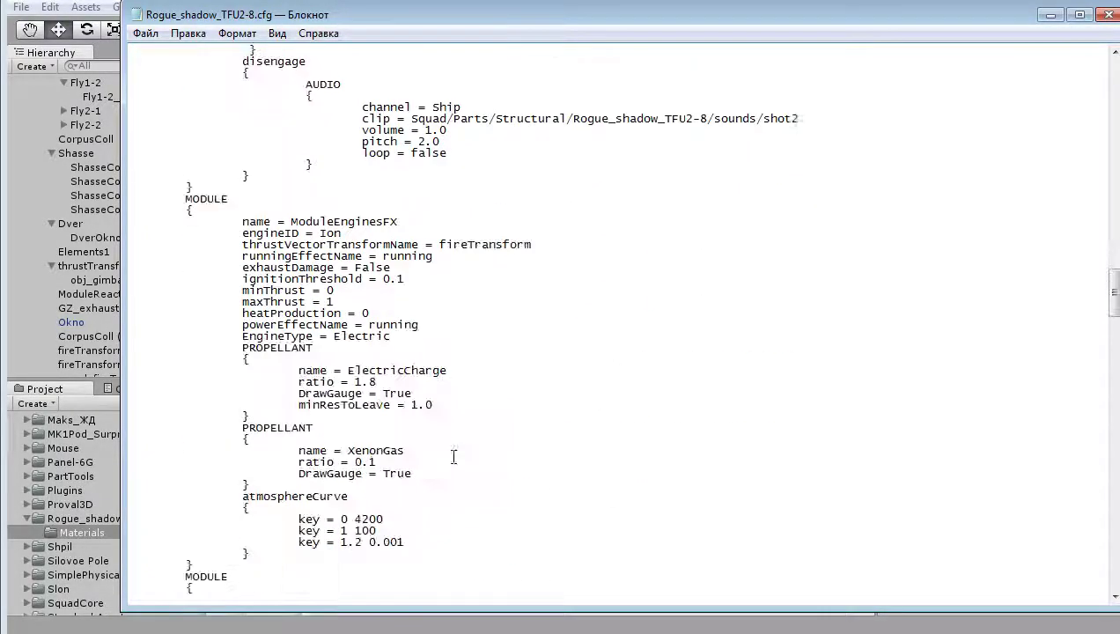
{"action": "scroll", "coordinate": [498, 462], "scroll_direction": "down", "scroll_amount": 7}
{"action": "scroll", "coordinate": [479, 413], "scroll_direction": "up", "scroll_amount": 7}
{"action": "scroll", "coordinate": [470, 380], "scroll_direction": "up", "scroll_amount": 10}
{"action": "scroll", "coordinate": [470, 380], "scroll_direction": "up", "scroll_amount": 8}
{"action": "scroll", "coordinate": [472, 415], "scroll_direction": "up", "scroll_amount": 3}
{"action": "scroll", "coordinate": [472, 414], "scroll_direction": "down", "scroll_amount": 6}
{"action": "left_click", "coordinate": [243, 290]}
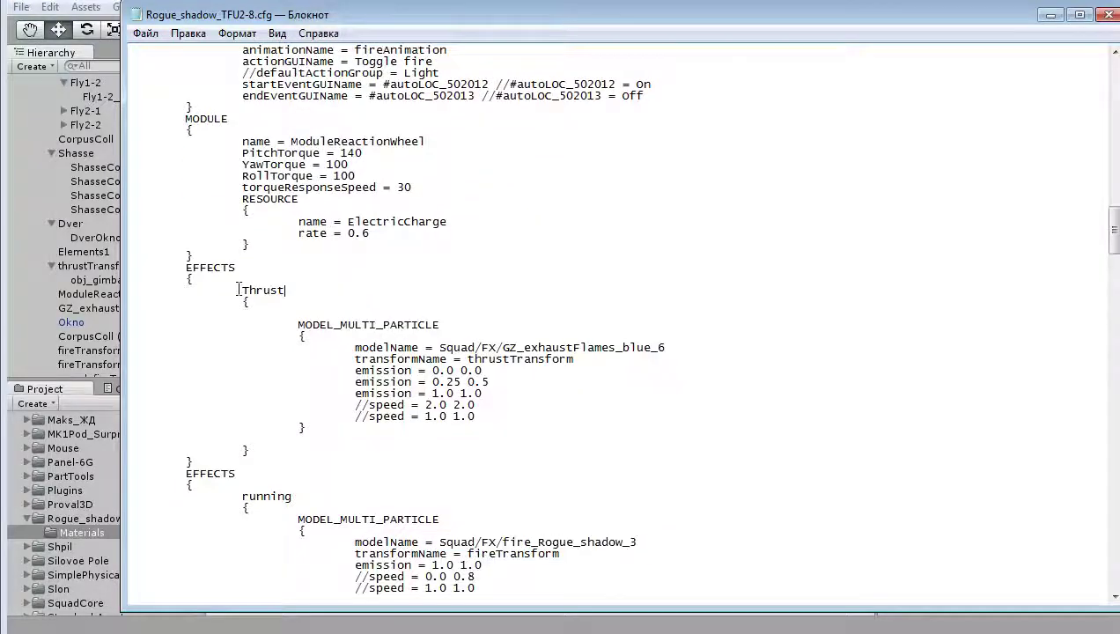
{"action": "double_click", "coordinate": [272, 292]}
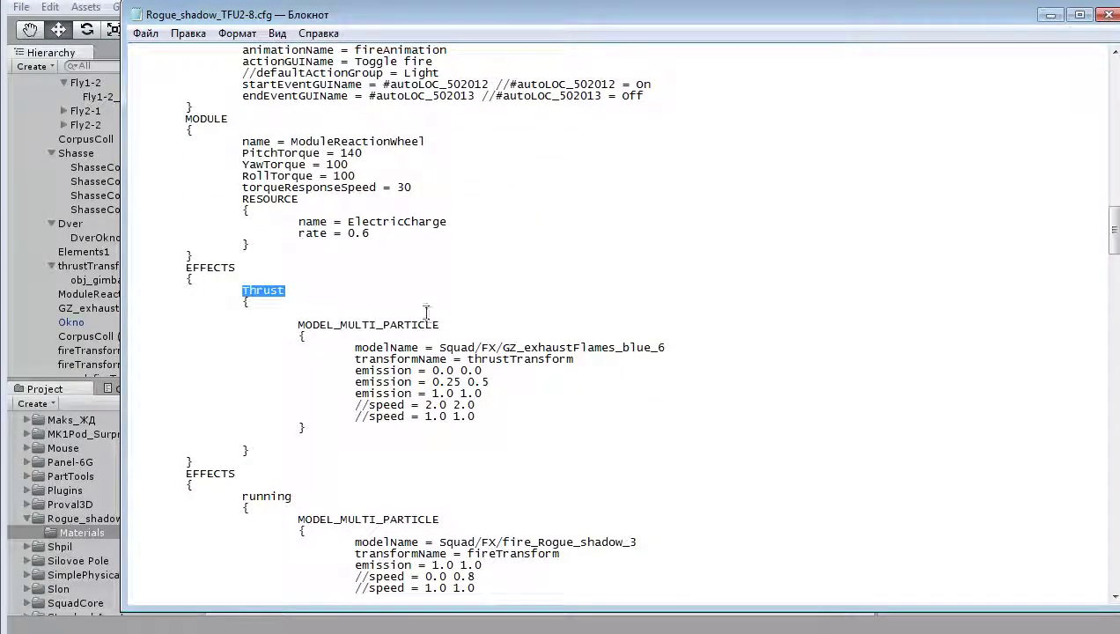
{"action": "scroll", "coordinate": [257, 317], "scroll_direction": "down", "scroll_amount": 1}
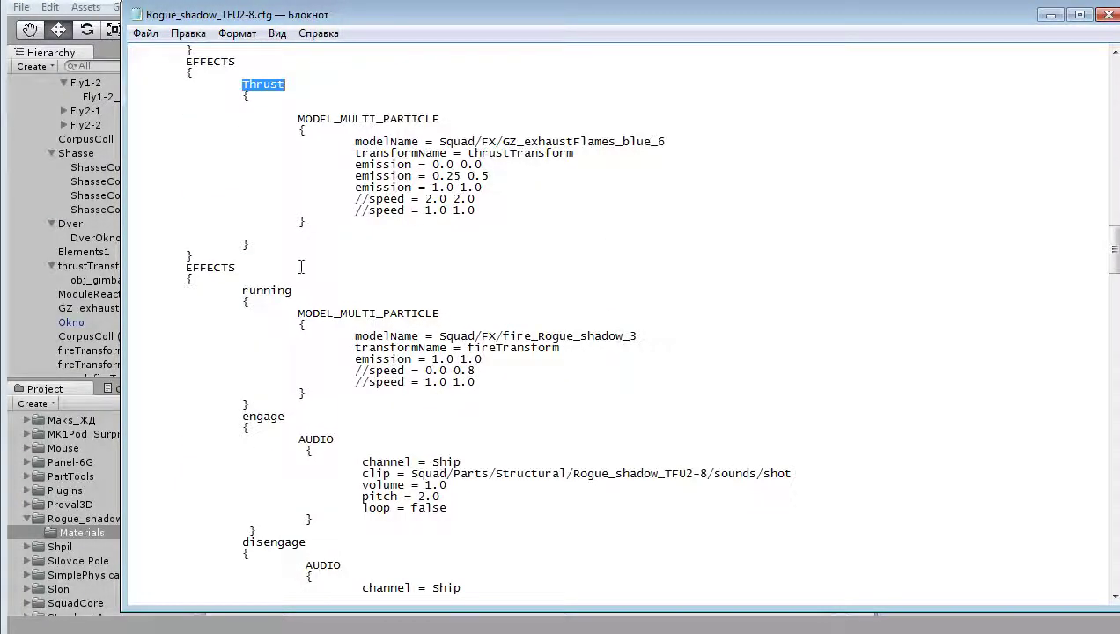
{"action": "scroll", "coordinate": [299, 267], "scroll_direction": "down", "scroll_amount": 5}
{"action": "scroll", "coordinate": [230, 210], "scroll_direction": "up", "scroll_amount": 2}
{"action": "left_click_drag", "start_coordinate": [179, 129], "coordinate": [585, 286]}
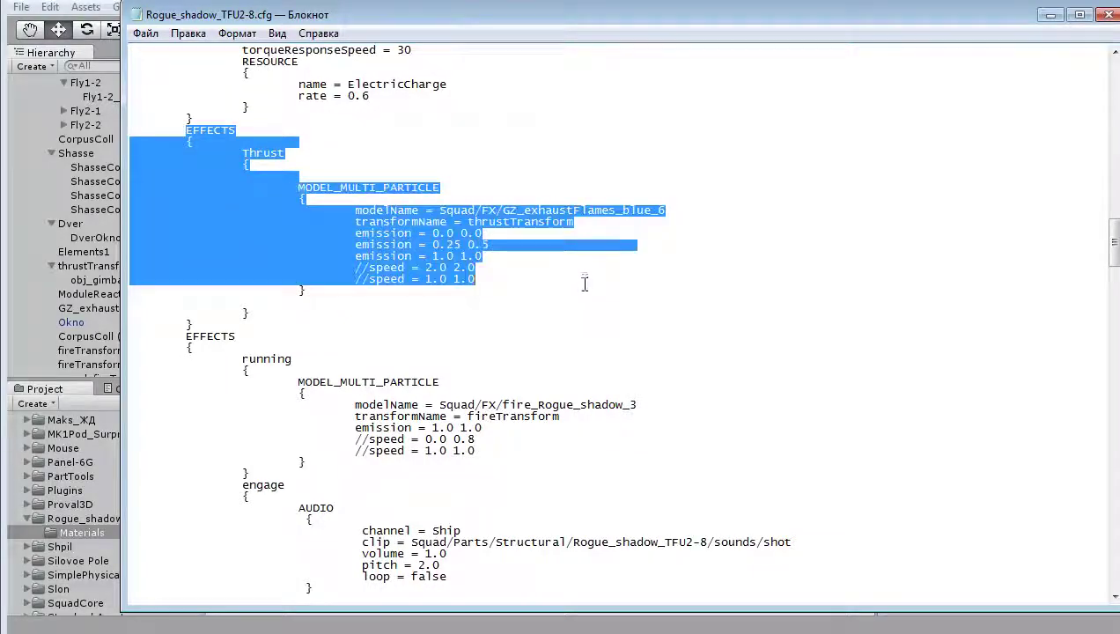
{"action": "left_click", "coordinate": [641, 203]}
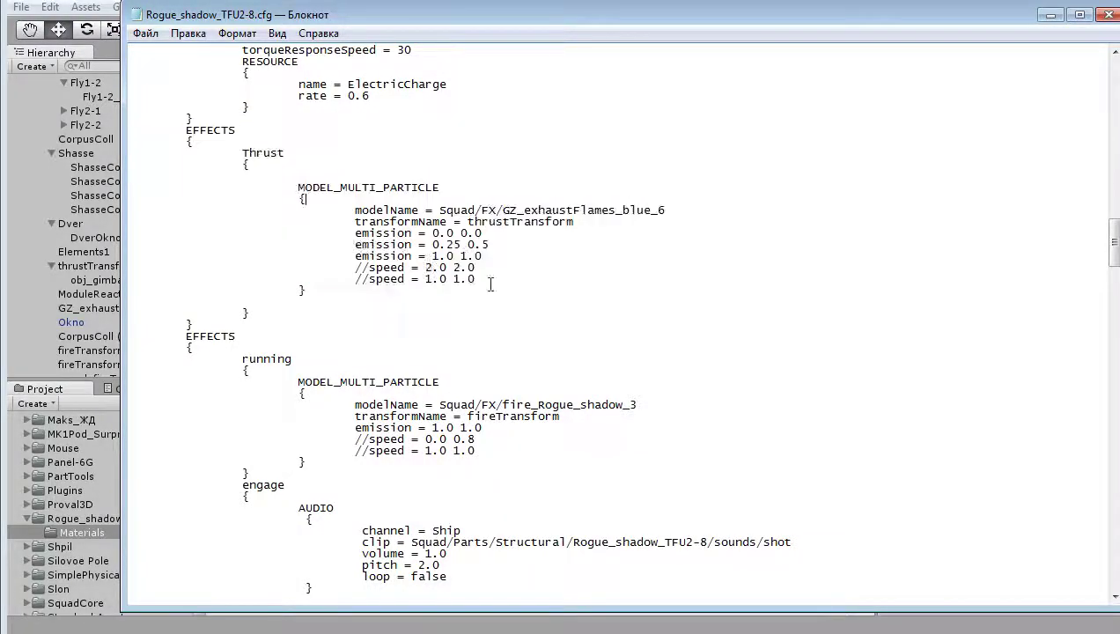
{"action": "scroll", "coordinate": [361, 361], "scroll_direction": "up", "scroll_amount": 4}
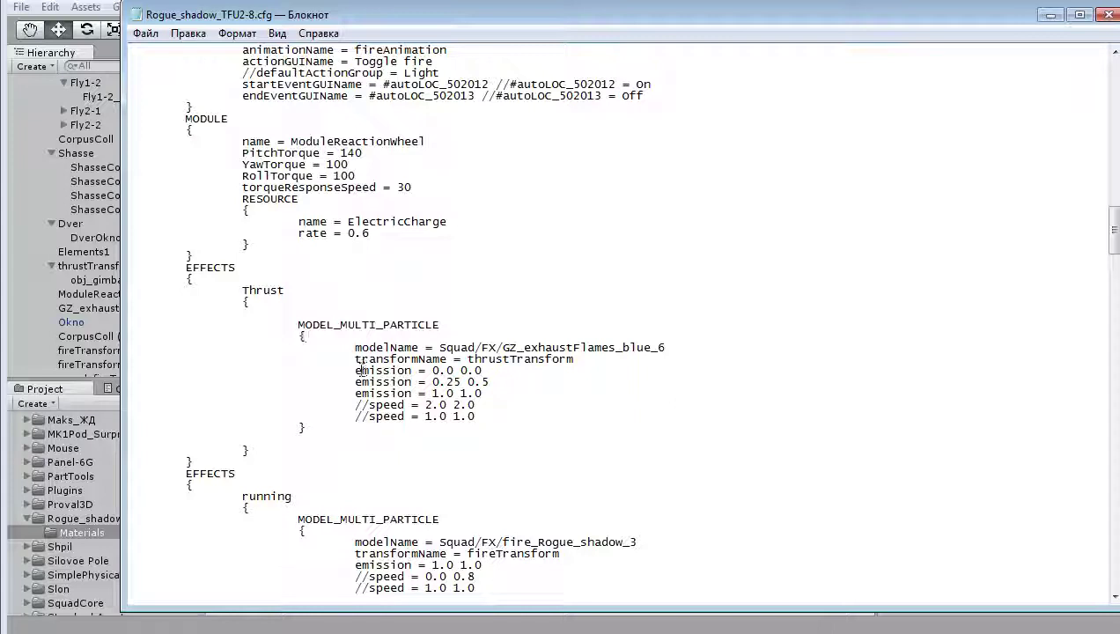
{"action": "mouse_move", "coordinate": [355, 371]}
{"action": "left_mouse_down"}
{"action": "mouse_move", "coordinate": [506, 375]}
{"action": "mouse_move", "coordinate": [502, 393]}
{"action": "left_mouse_up"}
{"action": "left_click", "coordinate": [502, 393]}
{"action": "left_click_drag", "start_coordinate": [355, 370], "coordinate": [460, 370]}
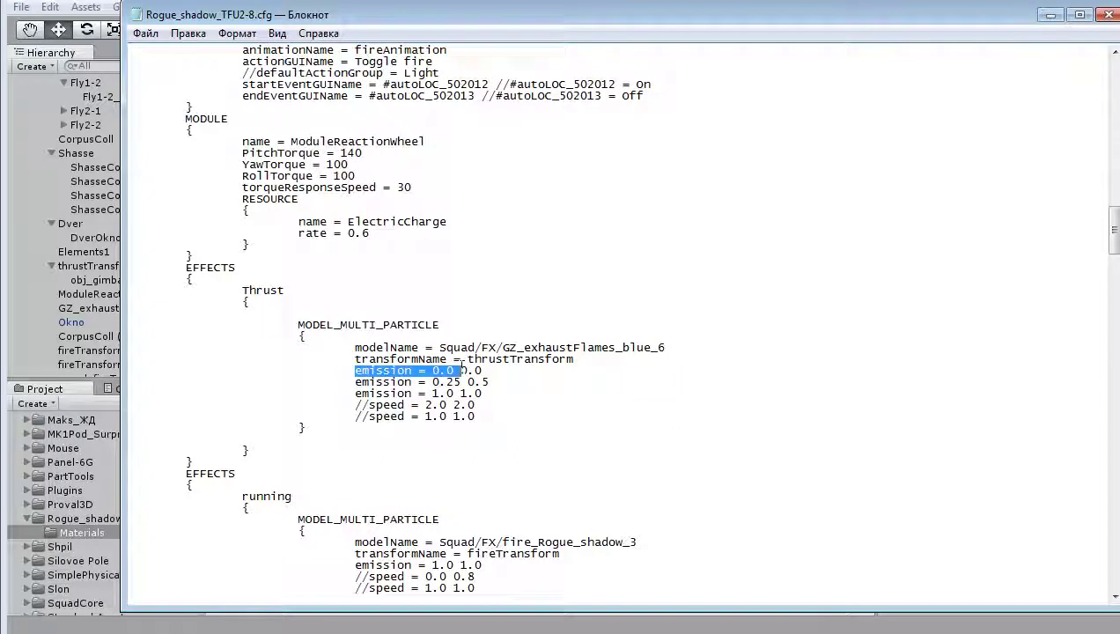
{"action": "left_click", "coordinate": [542, 390]}
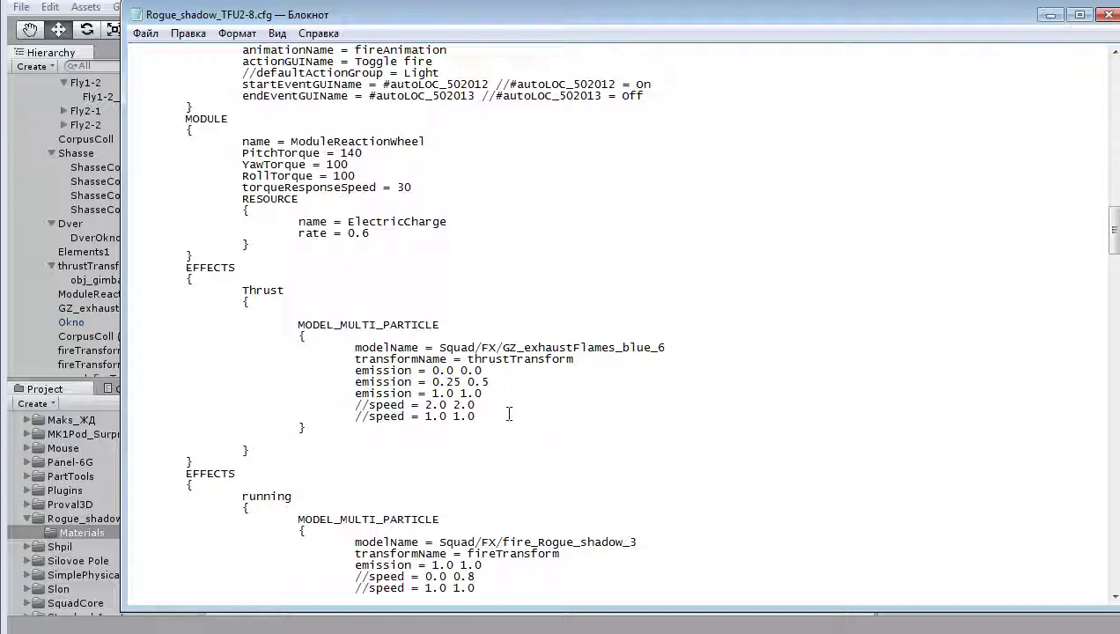
{"action": "left_click", "coordinate": [432, 382]}
{"action": "left_click", "coordinate": [431, 394]}
{"action": "left_click", "coordinate": [488, 395]}
{"action": "scroll", "coordinate": [589, 462], "scroll_direction": "down", "scroll_amount": 4}
{"action": "scroll", "coordinate": [589, 462], "scroll_direction": "down", "scroll_amount": 2}
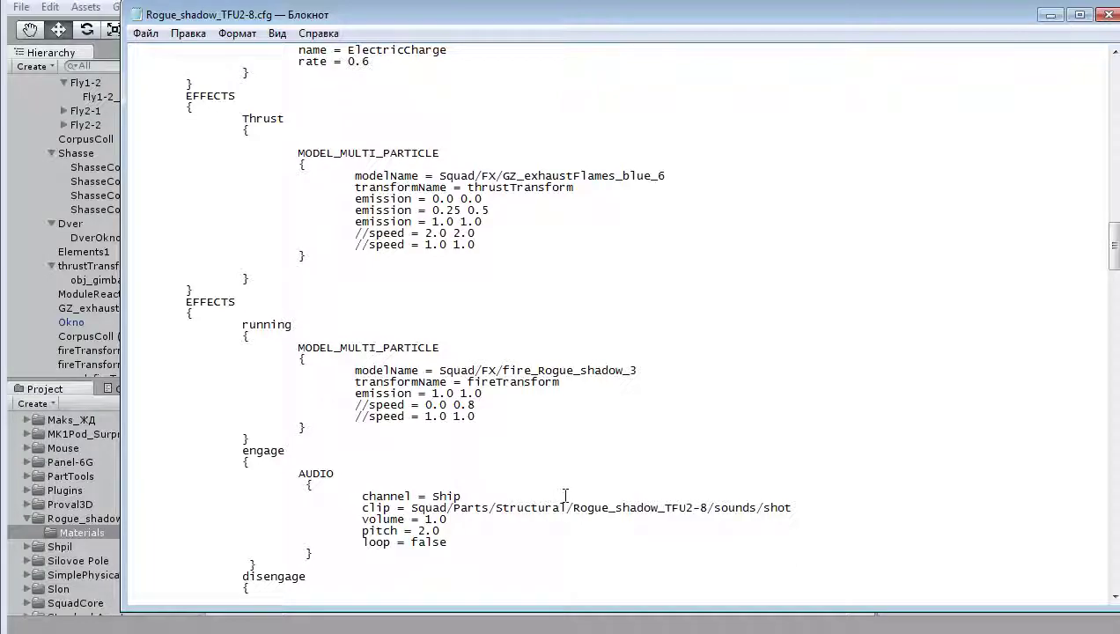
{"action": "scroll", "coordinate": [523, 478], "scroll_direction": "down", "scroll_amount": 6}
{"action": "scroll", "coordinate": [472, 401], "scroll_direction": "down", "scroll_amount": 5}
{"action": "scroll", "coordinate": [475, 472], "scroll_direction": "down", "scroll_amount": 7}
{"action": "scroll", "coordinate": [476, 475], "scroll_direction": "down", "scroll_amount": 7}
{"action": "scroll", "coordinate": [475, 467], "scroll_direction": "down", "scroll_amount": 2}
{"action": "scroll", "coordinate": [475, 449], "scroll_direction": "down", "scroll_amount": 5}
{"action": "scroll", "coordinate": [471, 449], "scroll_direction": "down", "scroll_amount": 6}
{"action": "scroll", "coordinate": [472, 449], "scroll_direction": "down", "scroll_amount": 6}
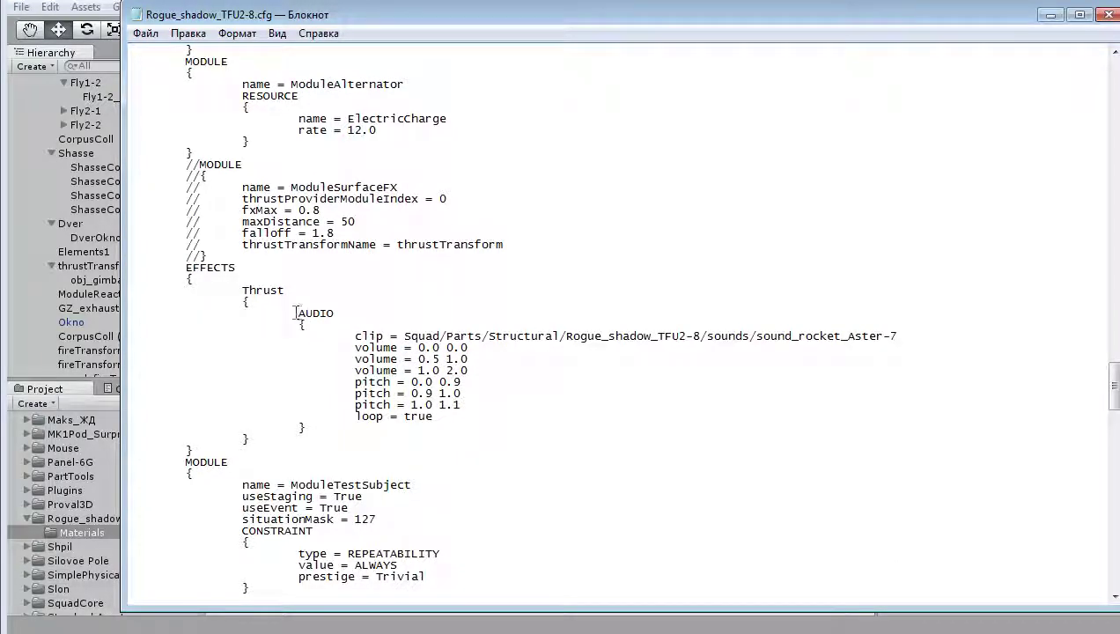
{"action": "mouse_move", "coordinate": [297, 313]}
{"action": "left_mouse_down"}
{"action": "mouse_move", "coordinate": [457, 324]}
{"action": "mouse_move", "coordinate": [497, 395]}
{"action": "left_mouse_up"}
{"action": "left_click", "coordinate": [218, 280]}
{"action": "mouse_move", "coordinate": [187, 268]}
{"action": "left_mouse_down"}
{"action": "mouse_move", "coordinate": [619, 326]}
{"action": "mouse_move", "coordinate": [590, 450]}
{"action": "left_mouse_up"}
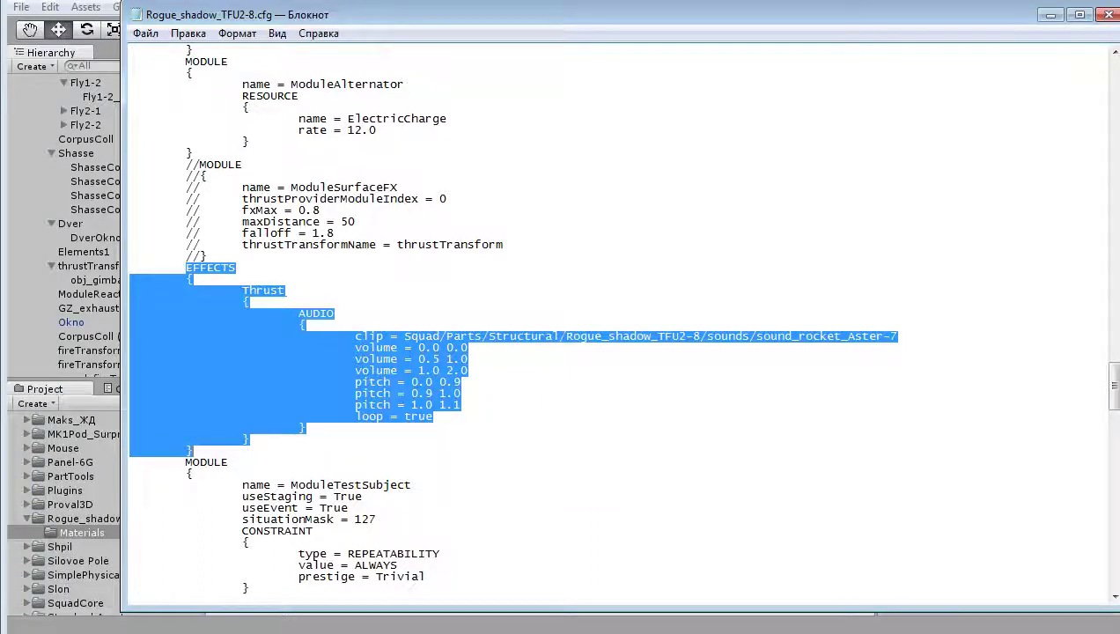
{"action": "left_click", "coordinate": [591, 356]}
{"action": "scroll", "coordinate": [528, 366], "scroll_direction": "up", "scroll_amount": 2}
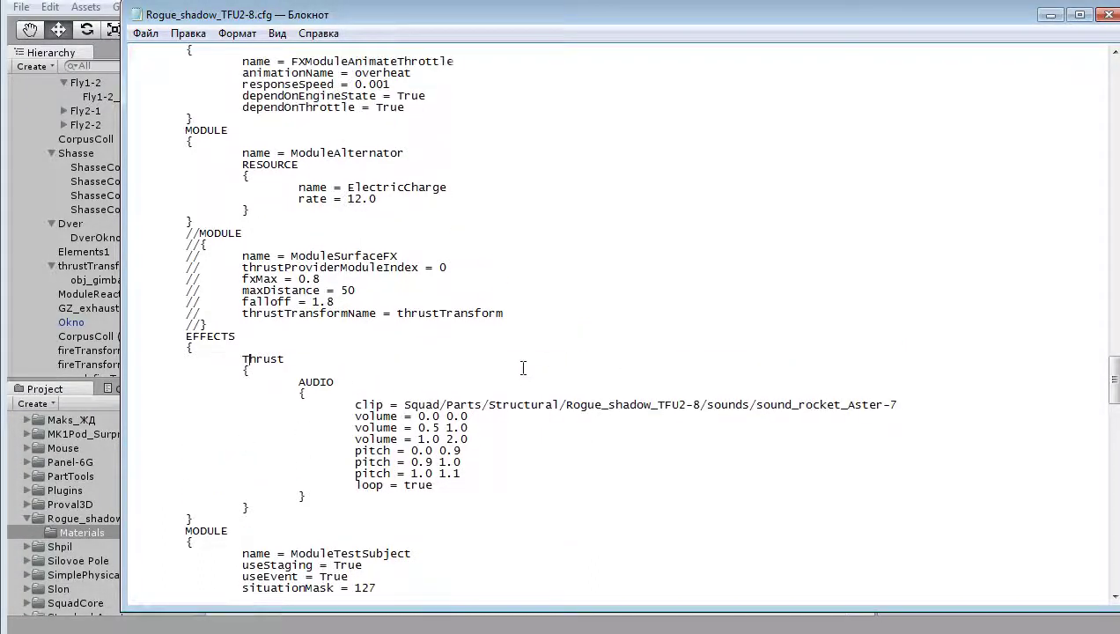
{"action": "scroll", "coordinate": [517, 368], "scroll_direction": "down", "scroll_amount": 1}
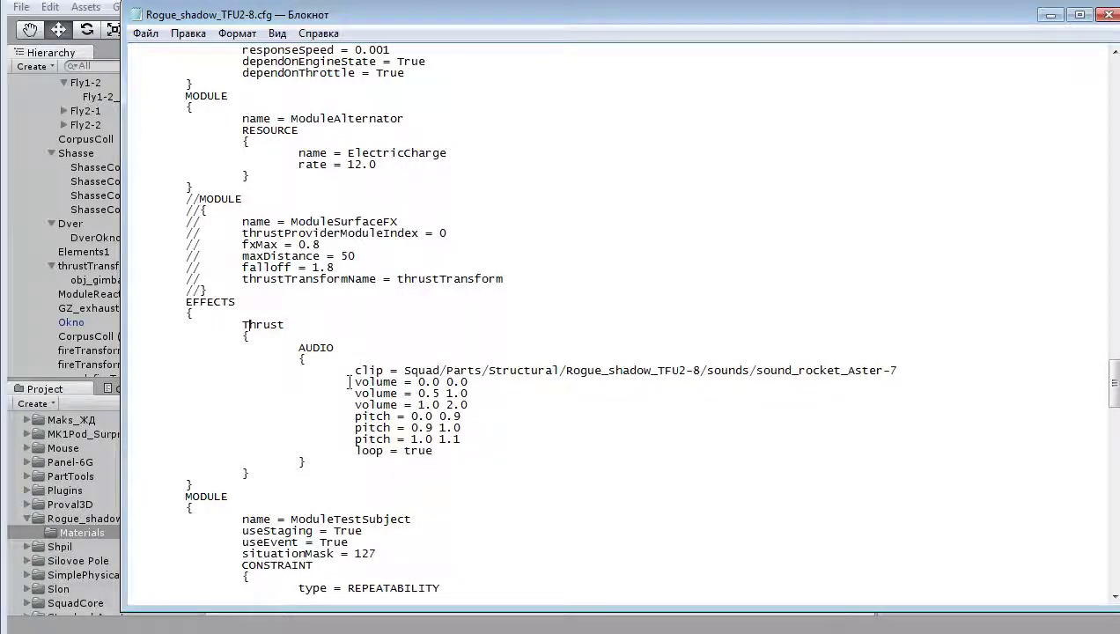
{"action": "left_click_drag", "start_coordinate": [356, 383], "coordinate": [495, 403]}
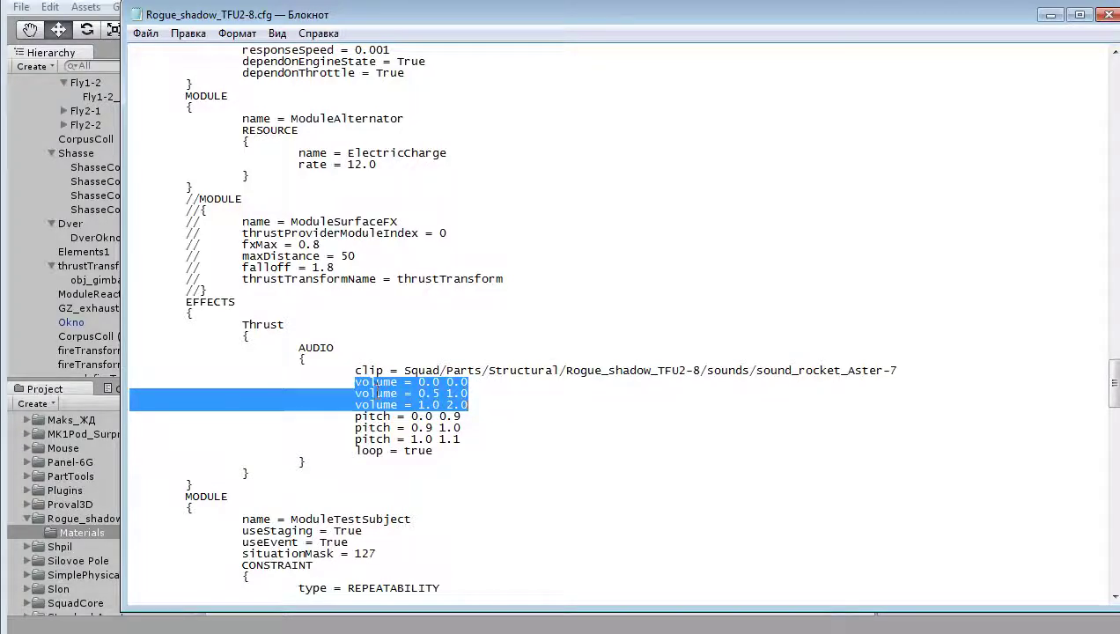
{"action": "double_click", "coordinate": [374, 382]}
{"action": "scroll", "coordinate": [490, 386], "scroll_direction": "up", "scroll_amount": 5}
{"action": "scroll", "coordinate": [490, 385], "scroll_direction": "up", "scroll_amount": 14}
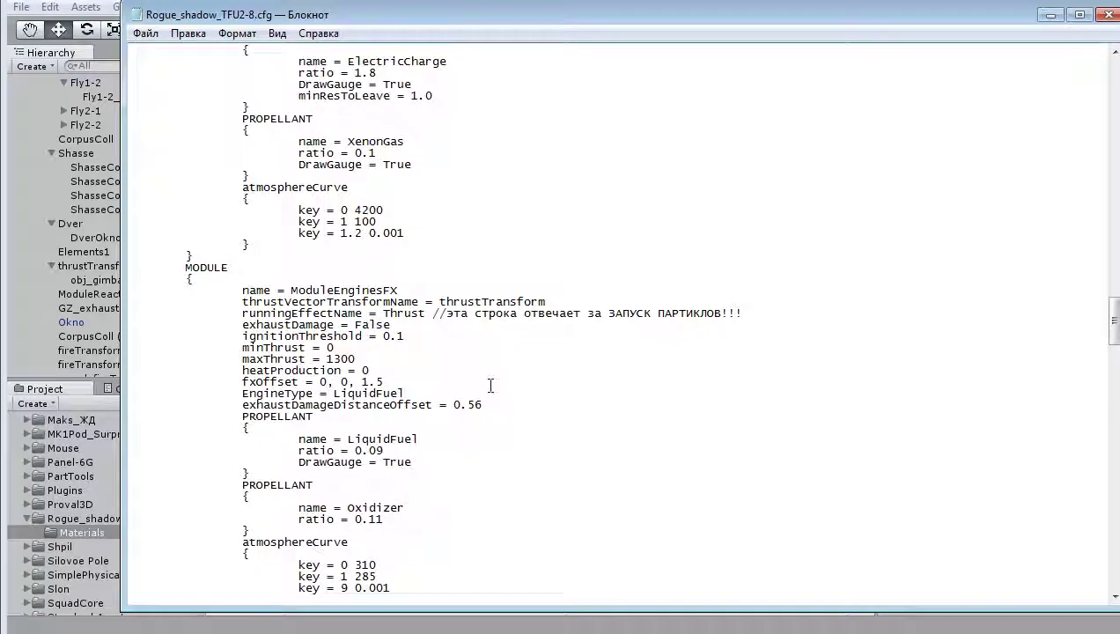
{"action": "scroll", "coordinate": [491, 386], "scroll_direction": "up", "scroll_amount": 10}
{"action": "scroll", "coordinate": [490, 386], "scroll_direction": "up", "scroll_amount": 8}
{"action": "scroll", "coordinate": [490, 386], "scroll_direction": "up", "scroll_amount": 7}
{"action": "scroll", "coordinate": [490, 385], "scroll_direction": "up", "scroll_amount": 6}
{"action": "scroll", "coordinate": [489, 384], "scroll_direction": "up", "scroll_amount": 5}
{"action": "scroll", "coordinate": [484, 396], "scroll_direction": "down", "scroll_amount": 7}
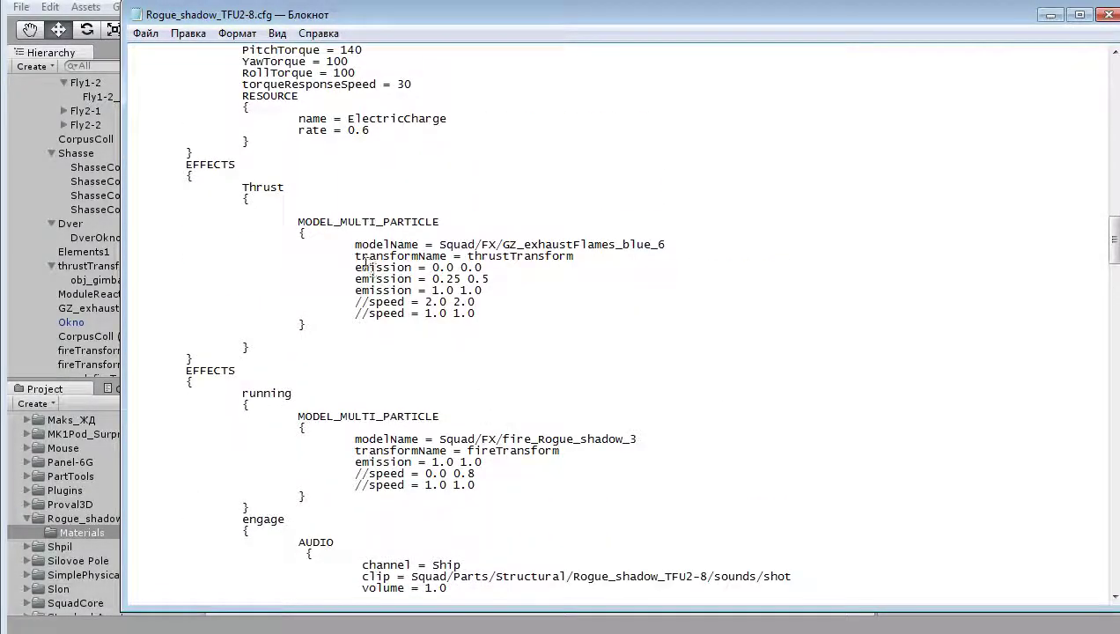
{"action": "left_click_drag", "start_coordinate": [354, 267], "coordinate": [520, 291]}
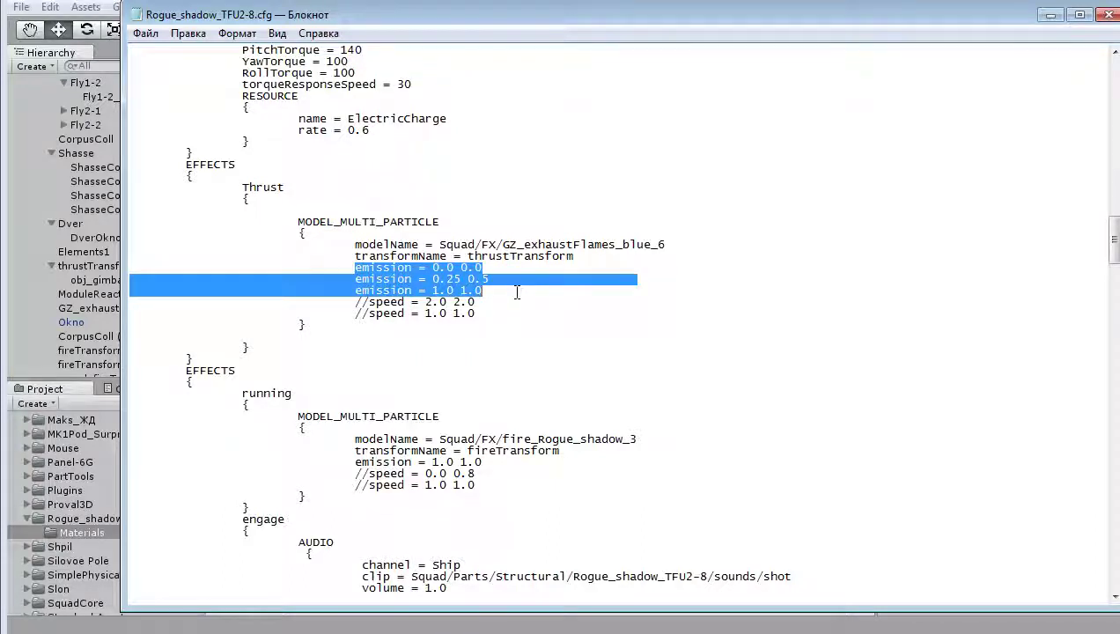
{"action": "left_click", "coordinate": [574, 247]}
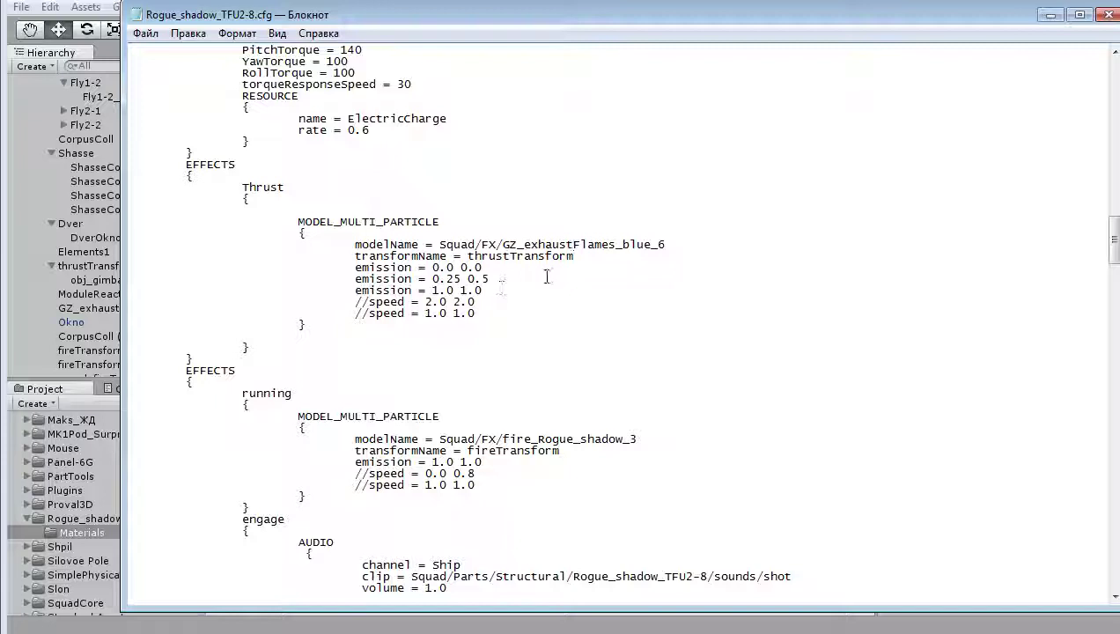
{"action": "left_click_drag", "start_coordinate": [503, 245], "coordinate": [681, 253]}
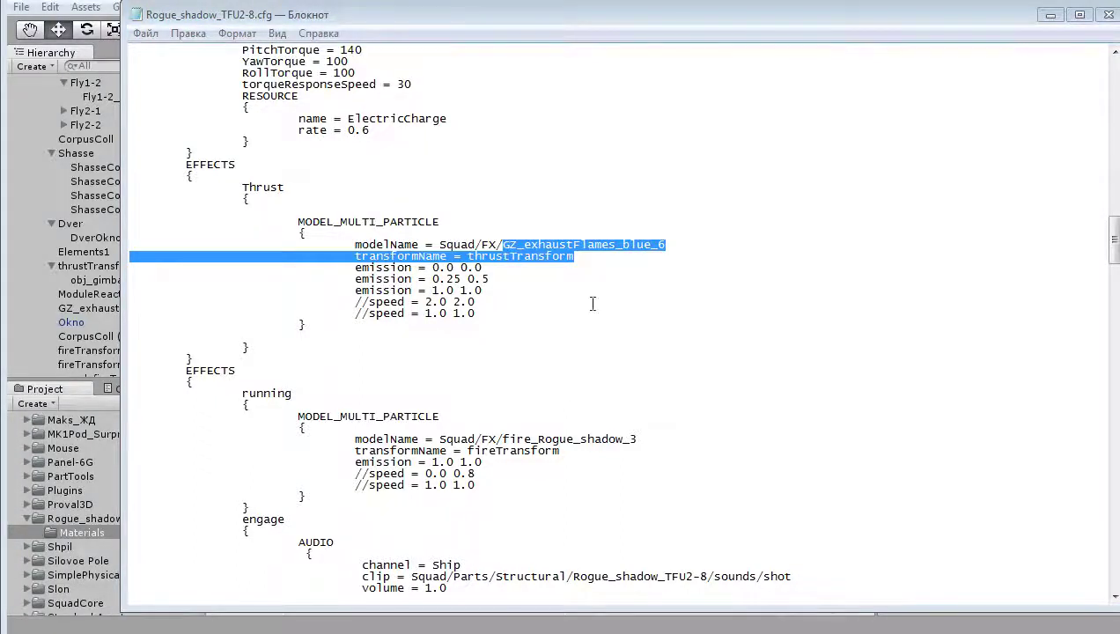
{"action": "left_click", "coordinate": [504, 245]}
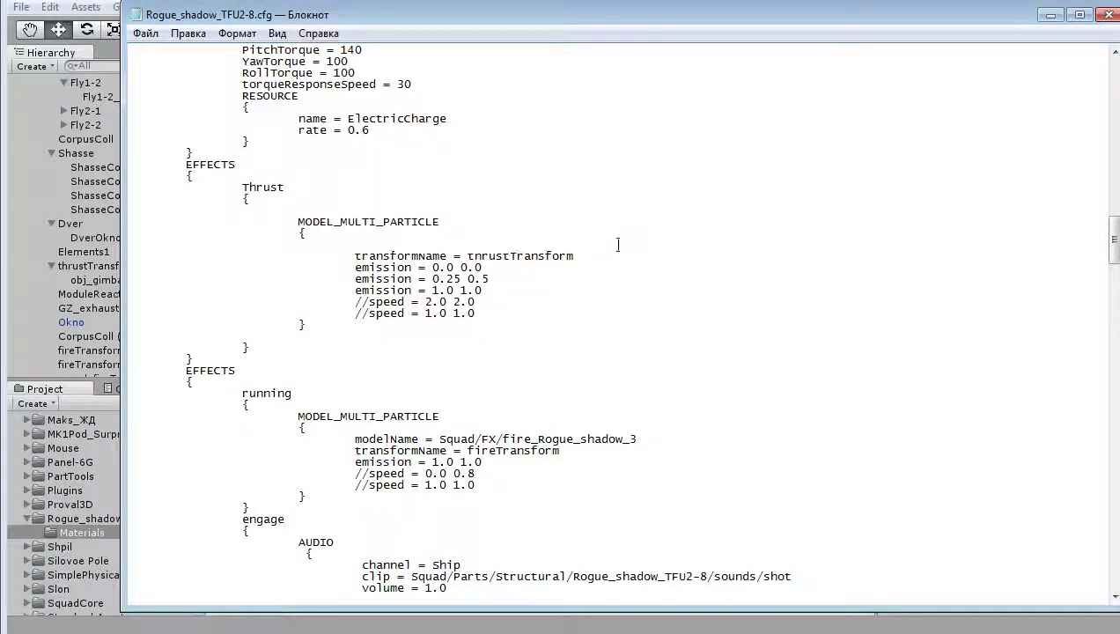
{"action": "left_click_drag", "start_coordinate": [506, 244], "coordinate": [666, 245]}
{"action": "scroll", "coordinate": [508, 384], "scroll_direction": "down", "scroll_amount": 3}
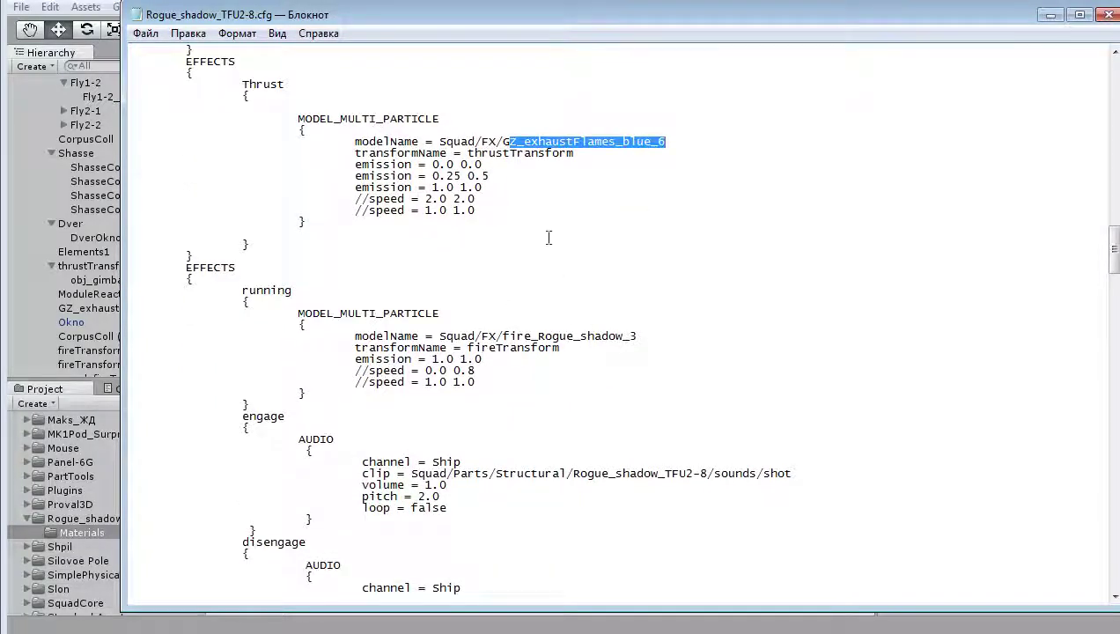
{"action": "left_click", "coordinate": [387, 261]}
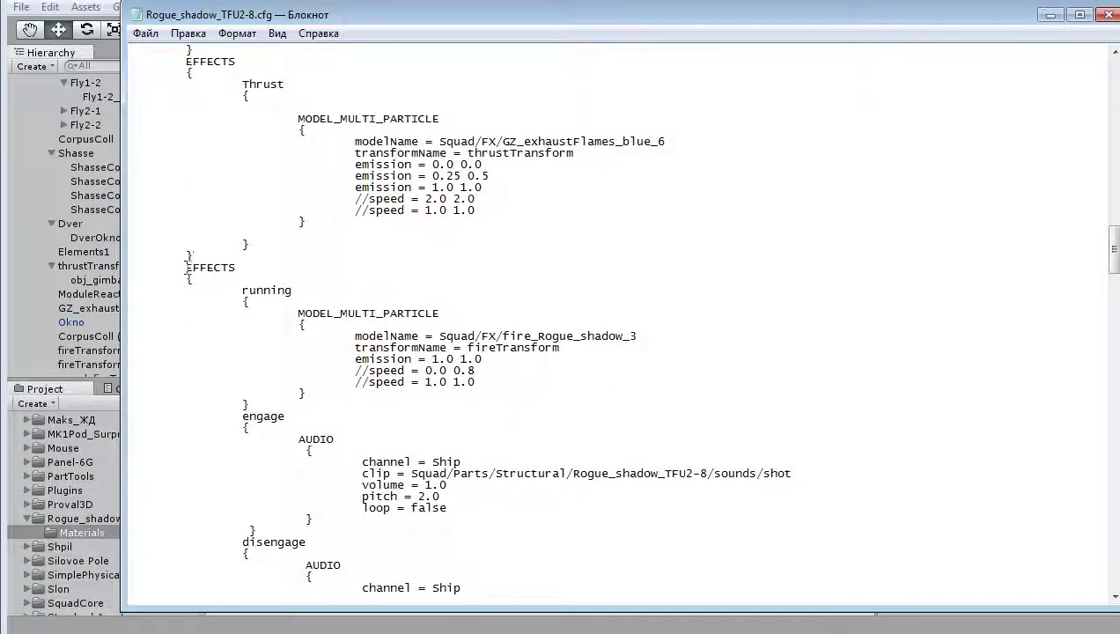
{"action": "left_click_drag", "start_coordinate": [187, 266], "coordinate": [641, 313]}
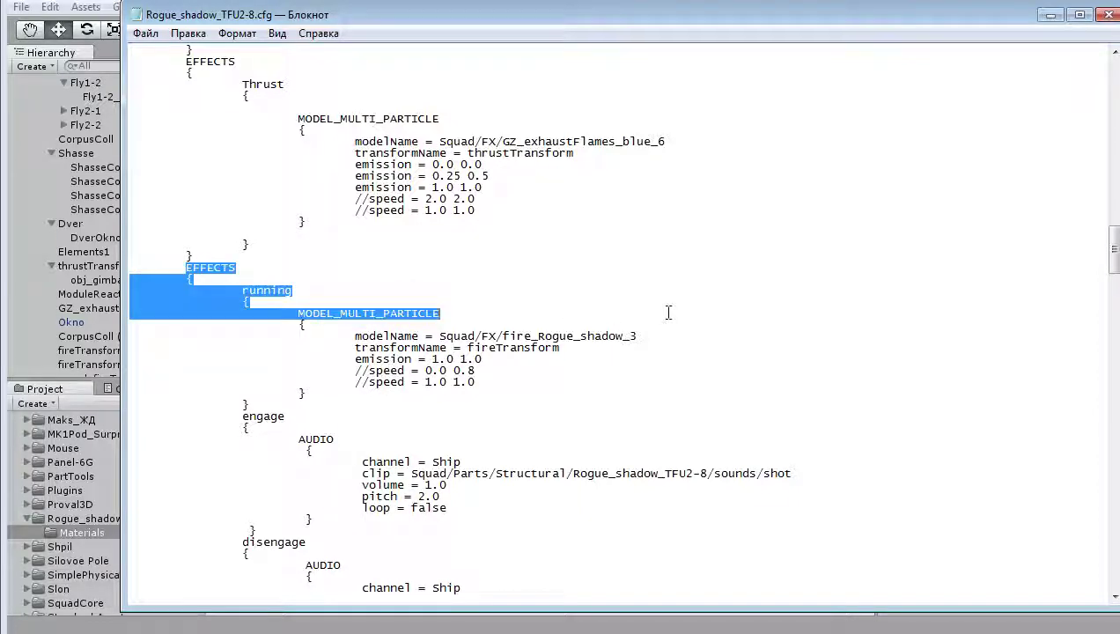
{"action": "mouse_move", "coordinate": [641, 312]}
{"action": "left_mouse_down"}
{"action": "mouse_move", "coordinate": [659, 336]}
{"action": "mouse_move", "coordinate": [769, 388]}
{"action": "left_mouse_up"}
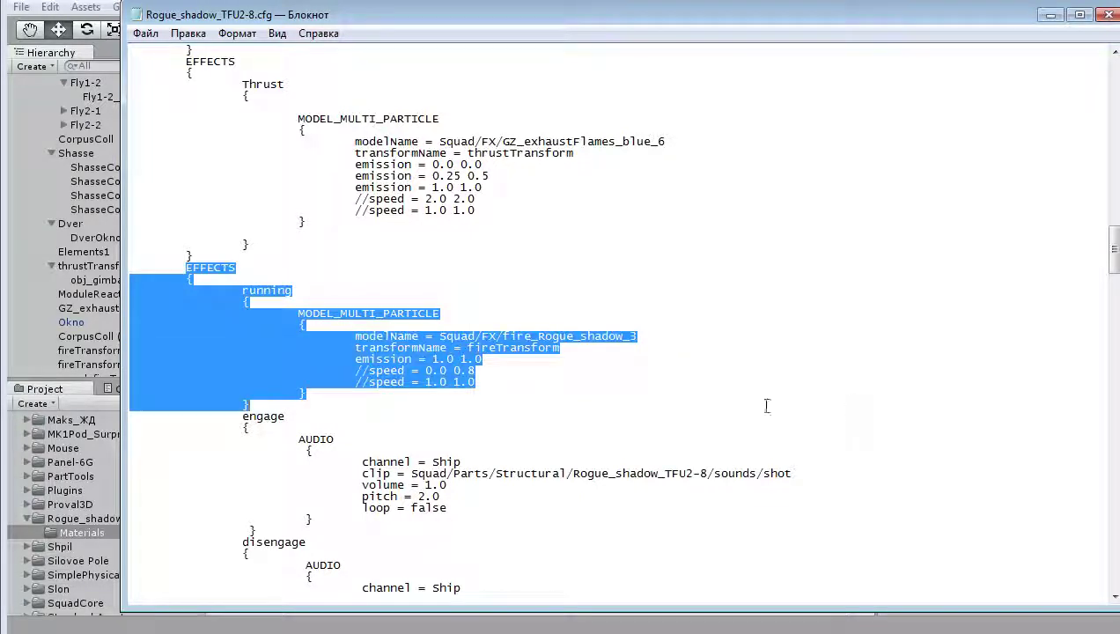
{"action": "left_click", "coordinate": [318, 412]}
{"action": "mouse_move", "coordinate": [244, 416]}
{"action": "left_mouse_down"}
{"action": "mouse_move", "coordinate": [778, 464]}
{"action": "mouse_move", "coordinate": [833, 435]}
{"action": "mouse_move", "coordinate": [828, 530]}
{"action": "left_mouse_up"}
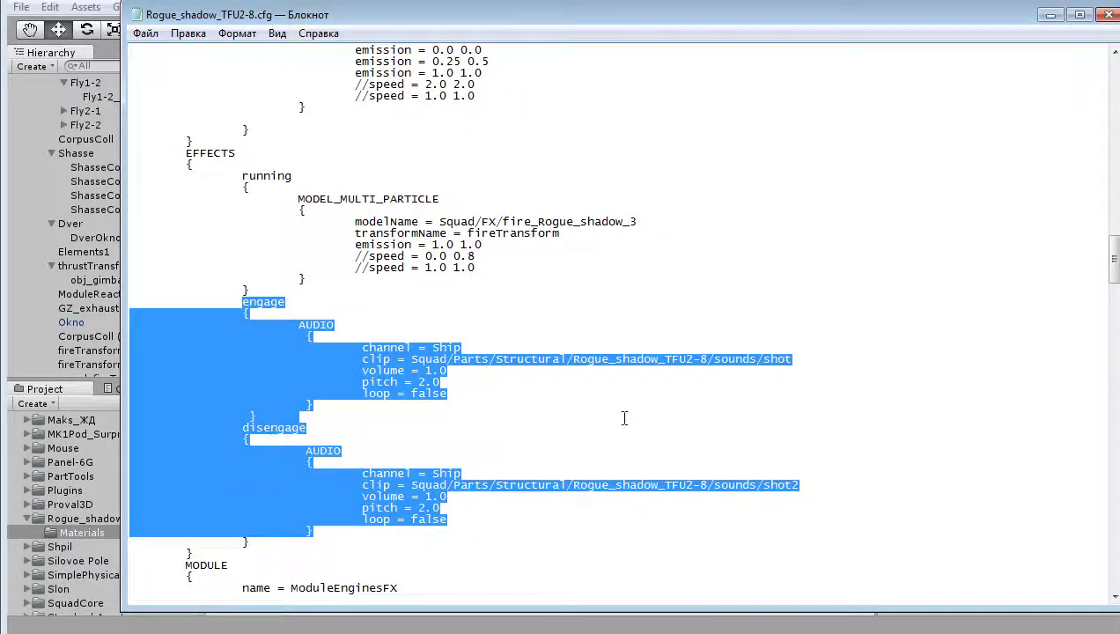
{"action": "left_click", "coordinate": [568, 388]}
{"action": "left_click_drag", "start_coordinate": [291, 324], "coordinate": [793, 360]}
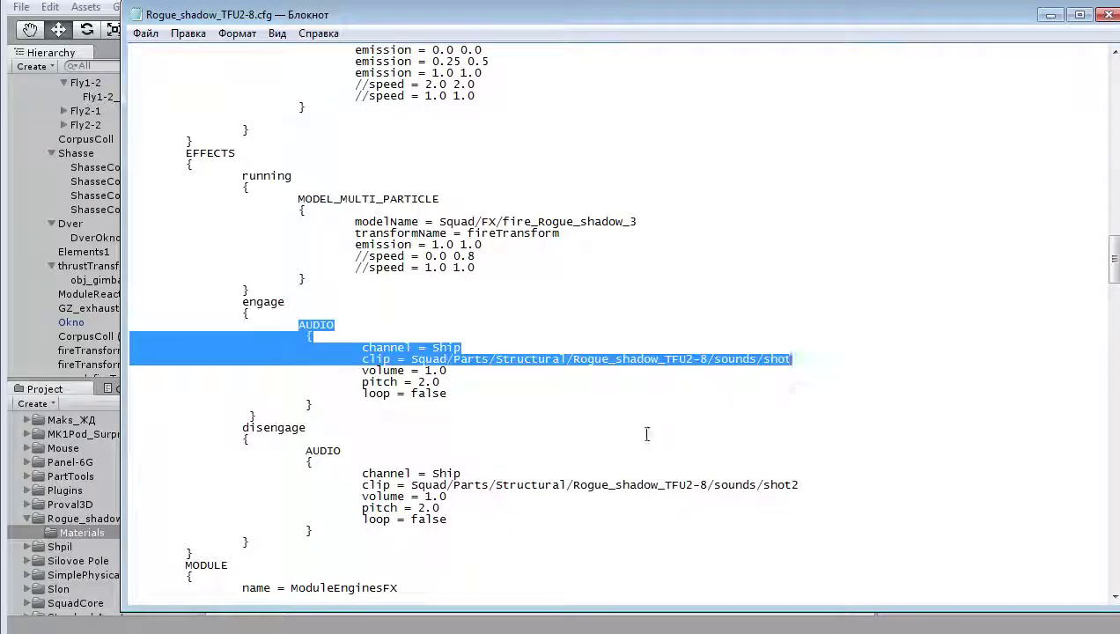
{"action": "mouse_move", "coordinate": [244, 438]}
{"action": "left_mouse_down"}
{"action": "mouse_move", "coordinate": [659, 487]}
{"action": "mouse_move", "coordinate": [837, 542]}
{"action": "left_mouse_up"}
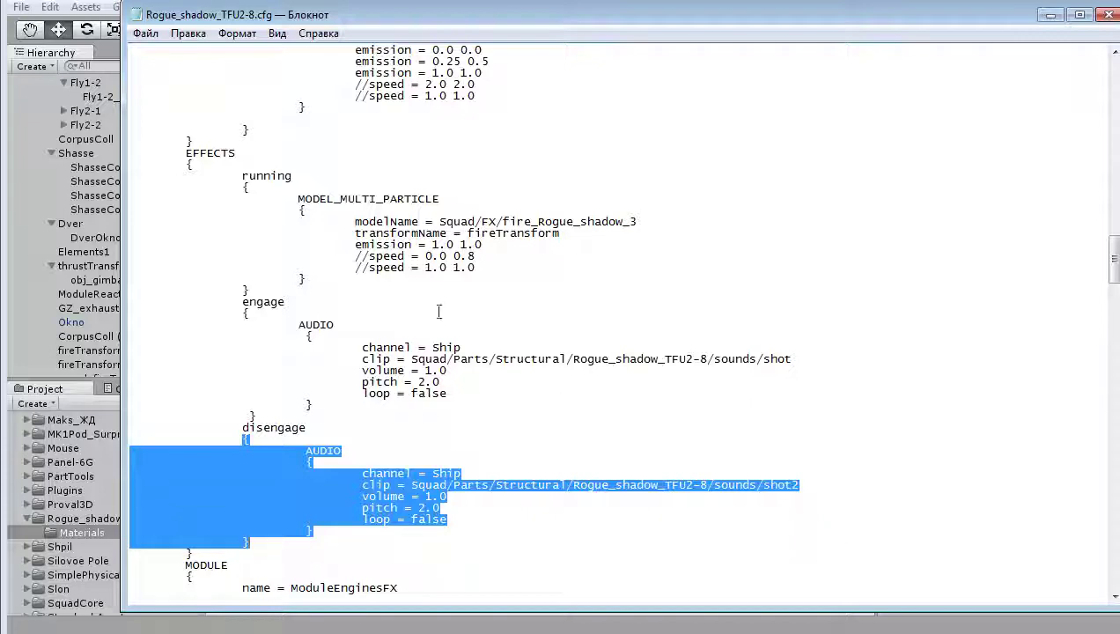
{"action": "scroll", "coordinate": [564, 363], "scroll_direction": "down", "scroll_amount": 3}
{"action": "key", "text": "Left"}
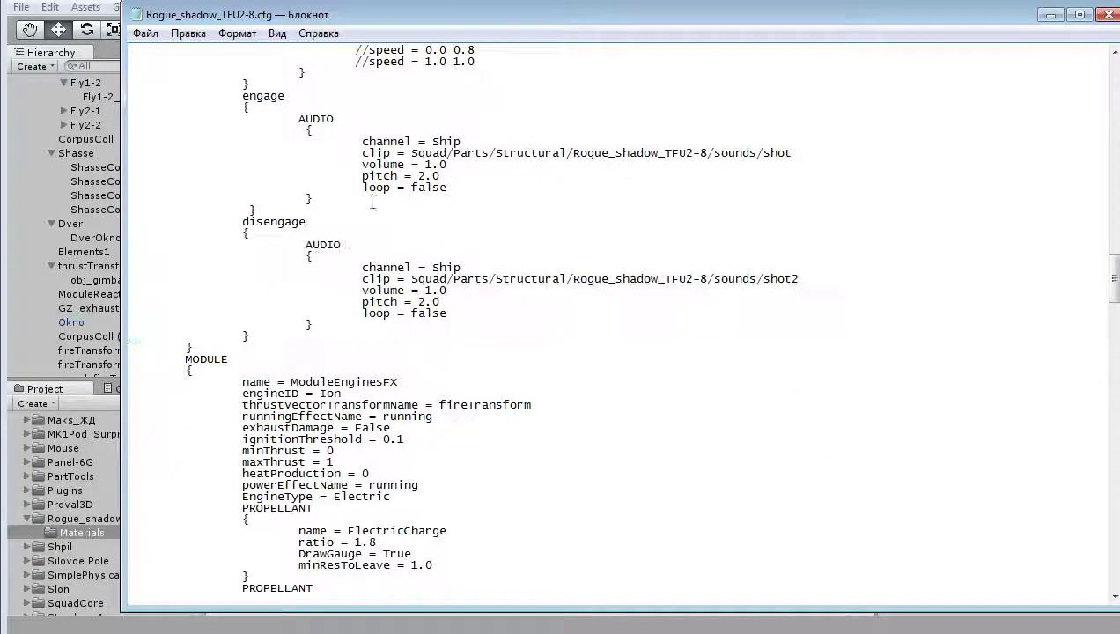
{"action": "scroll", "coordinate": [433, 266], "scroll_direction": "down", "scroll_amount": 3}
{"action": "left_click_drag", "start_coordinate": [187, 359], "coordinate": [420, 485]}
{"action": "scroll", "coordinate": [507, 440], "scroll_direction": "down", "scroll_amount": 6}
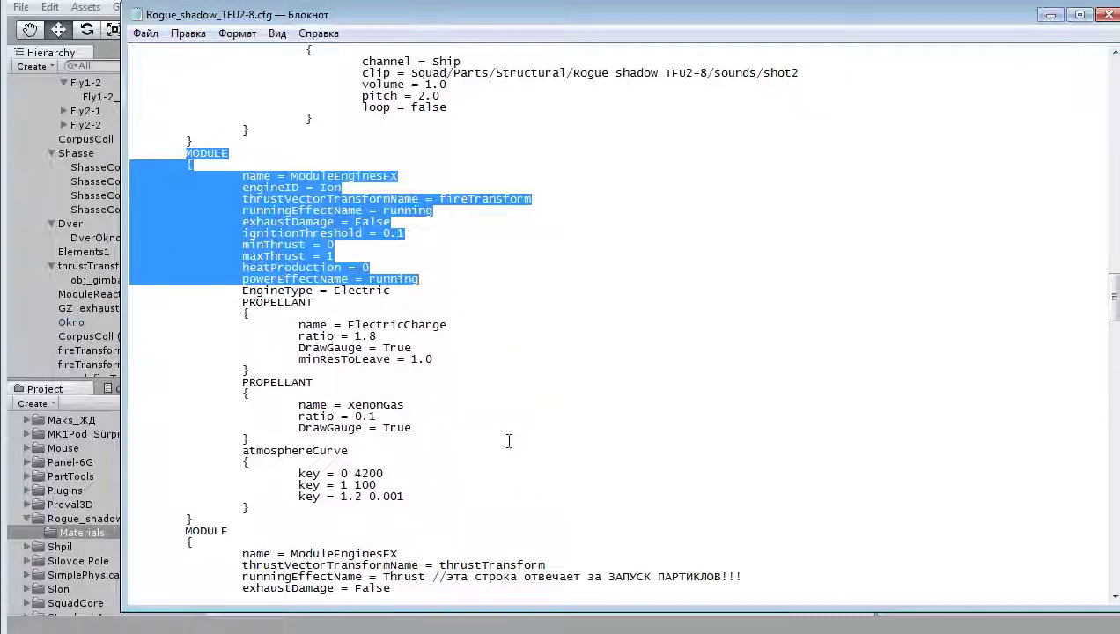
{"action": "scroll", "coordinate": [516, 429], "scroll_direction": "up", "scroll_amount": 4}
{"action": "left_click", "coordinate": [501, 392]}
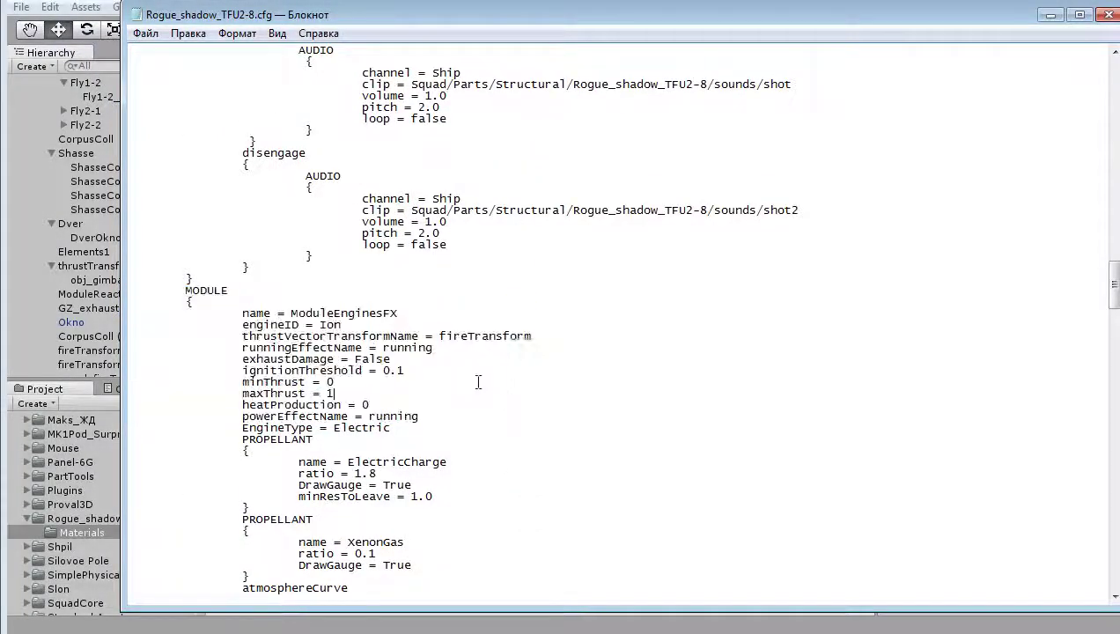
{"action": "left_click_drag", "start_coordinate": [243, 394], "coordinate": [329, 394]}
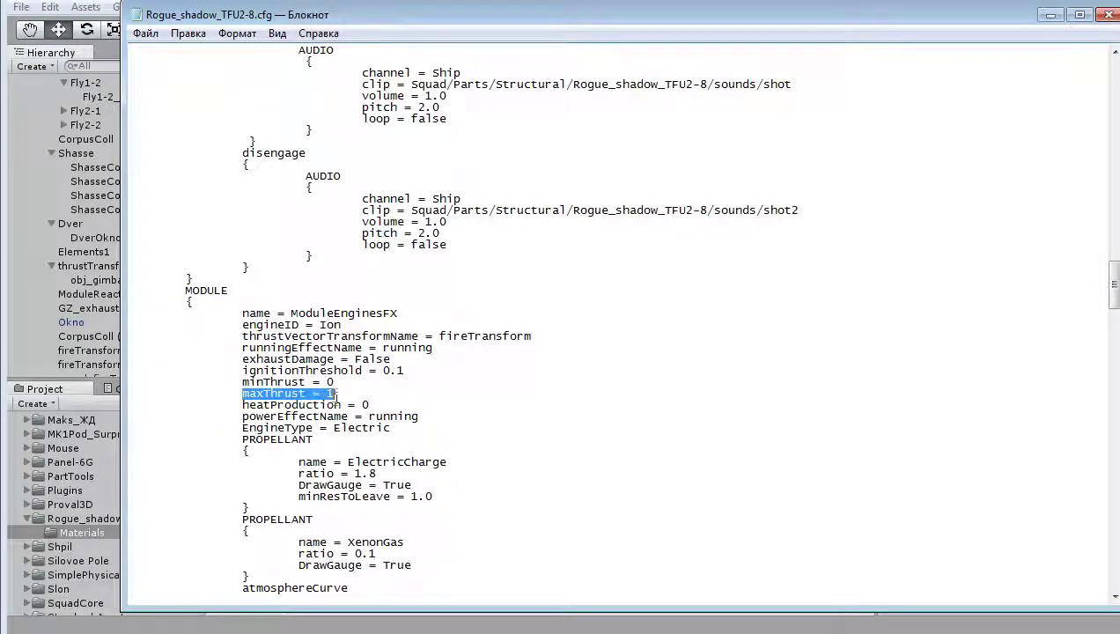
{"action": "left_click", "coordinate": [352, 393]}
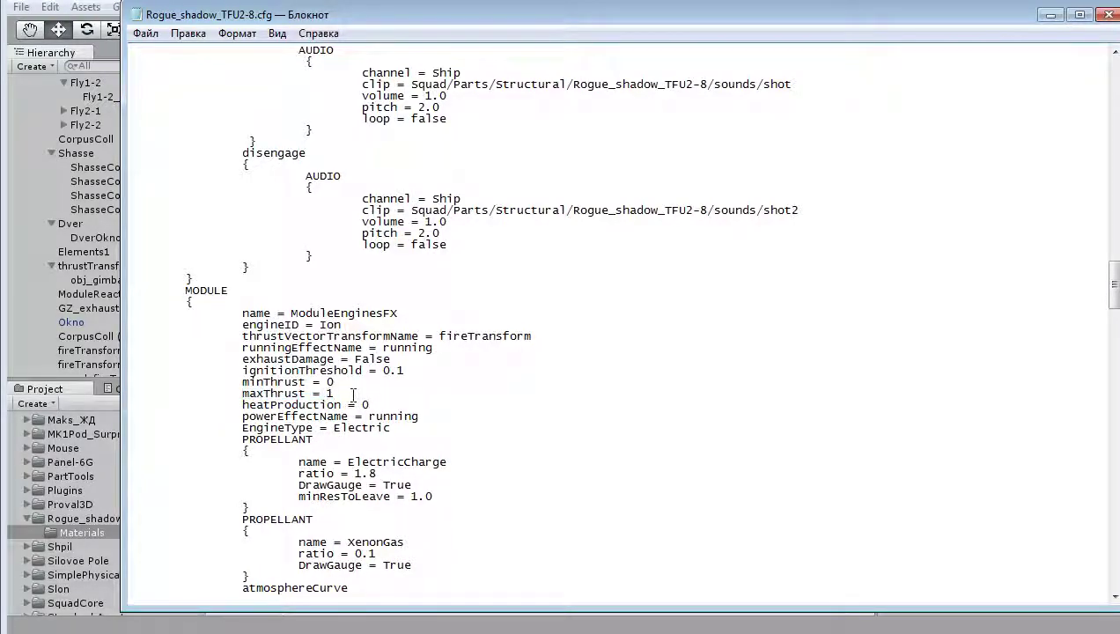
{"action": "scroll", "coordinate": [431, 405], "scroll_direction": "down", "scroll_amount": 6}
{"action": "scroll", "coordinate": [430, 406], "scroll_direction": "up", "scroll_amount": 3}
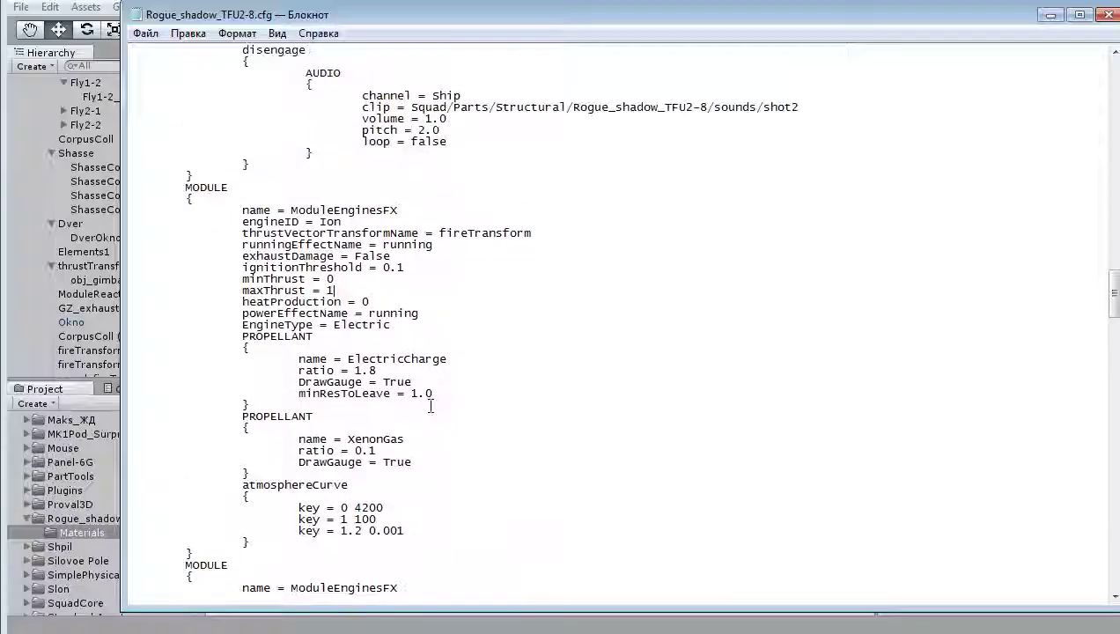
{"action": "scroll", "coordinate": [430, 405], "scroll_direction": "up", "scroll_amount": 3}
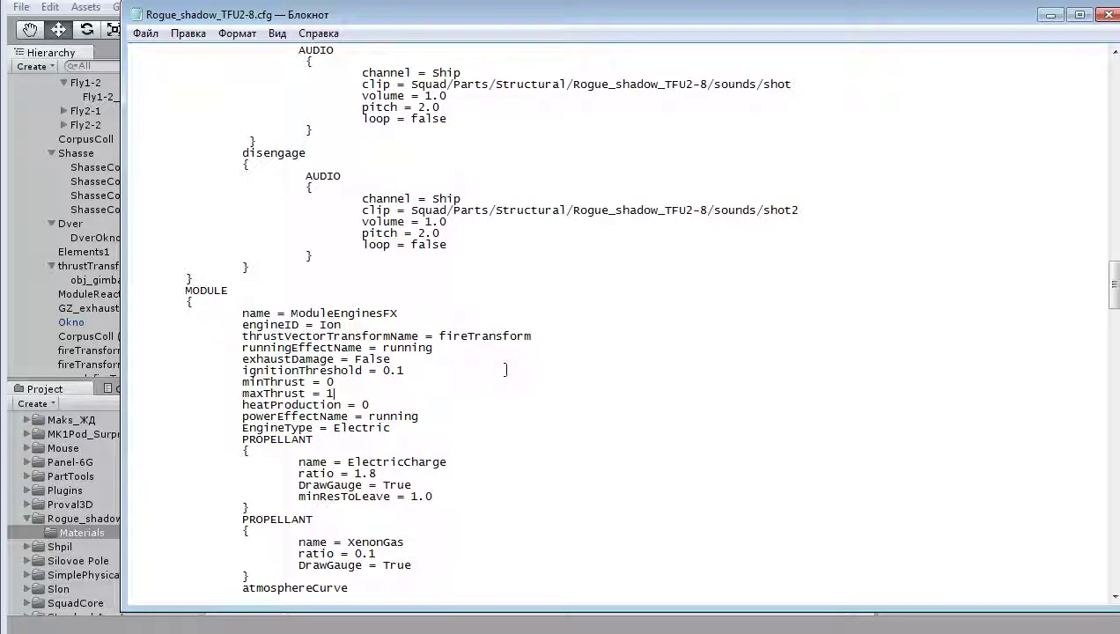
{"action": "double_click", "coordinate": [484, 337]}
{"action": "left_click", "coordinate": [485, 338]}
{"action": "double_click", "coordinate": [485, 338]}
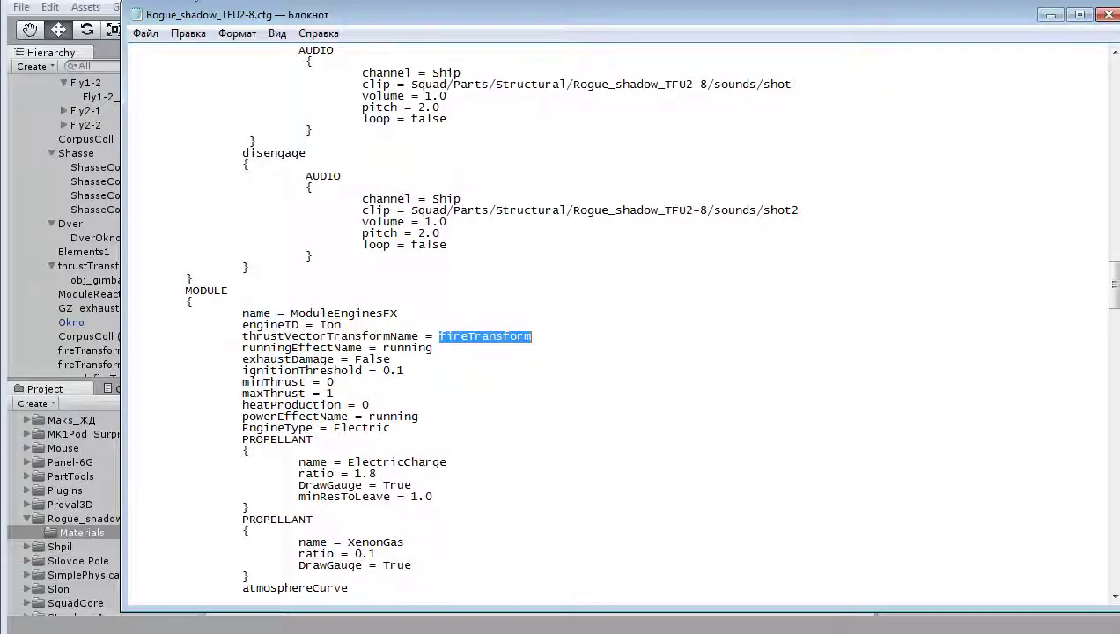
{"action": "key", "text": "alt+Tab"}
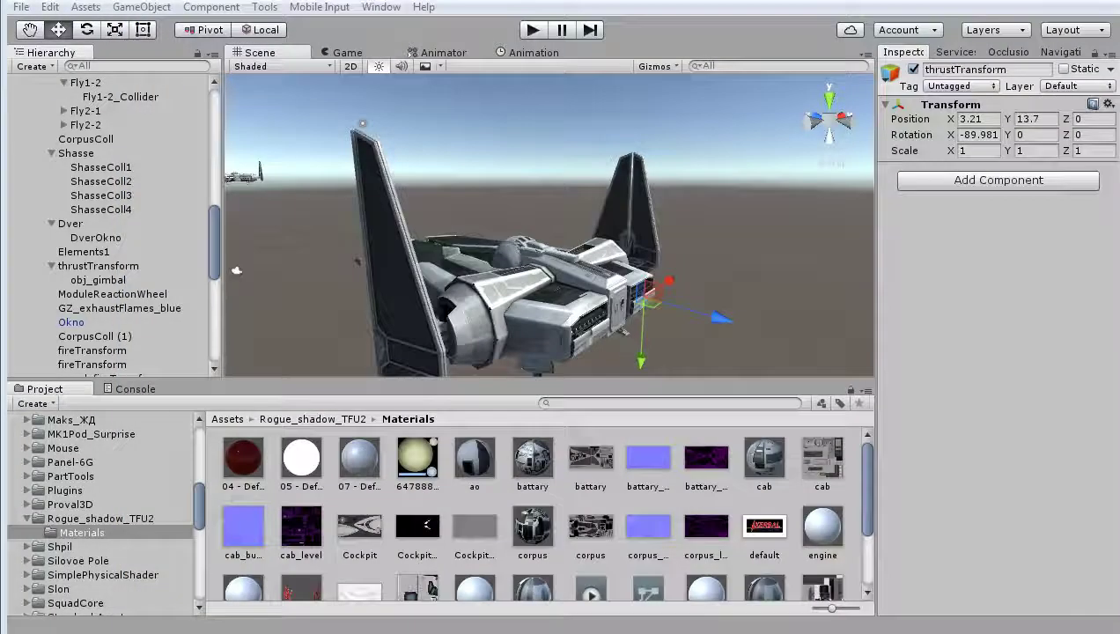
{"action": "left_click", "coordinate": [111, 351]}
{"action": "left_click", "coordinate": [104, 365]}
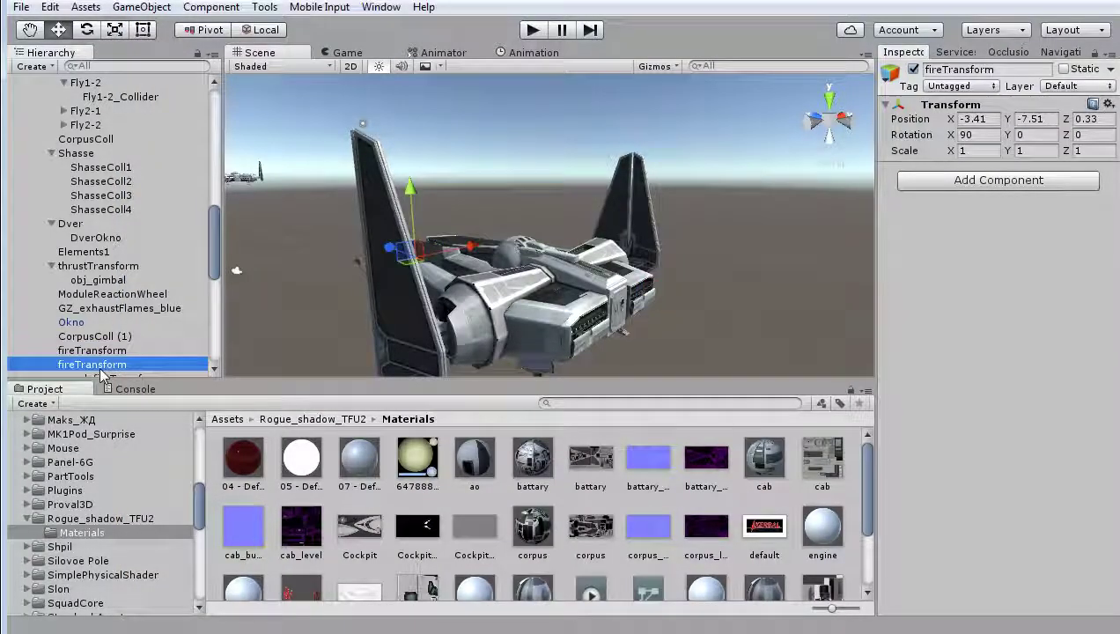
{"action": "middle_click_drag", "start_coordinate": [546, 207], "coordinate": [603, 308]}
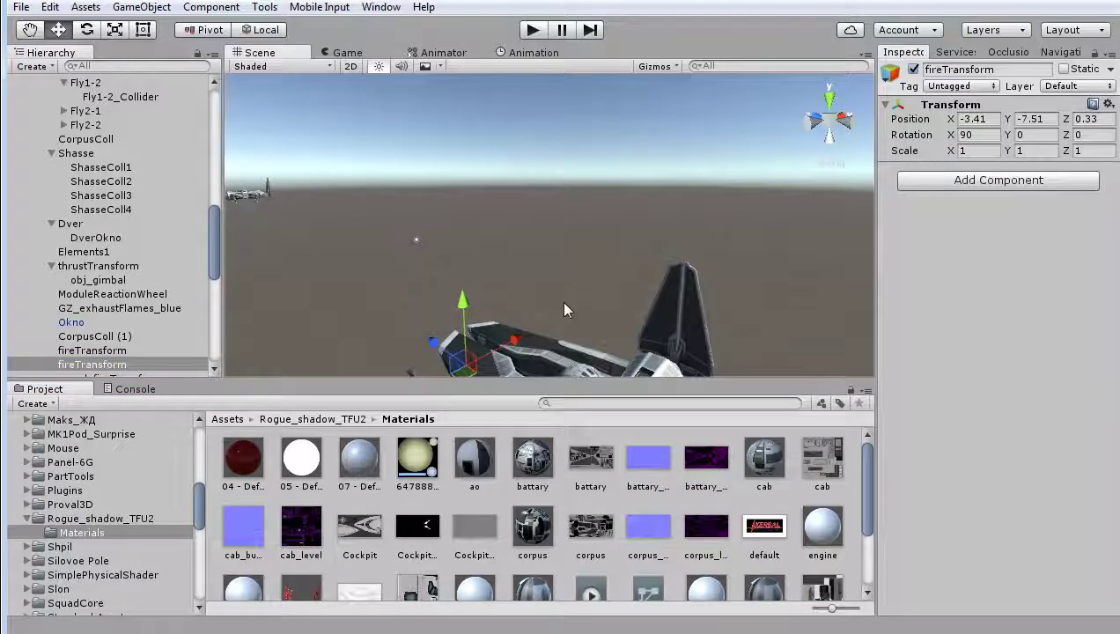
{"action": "left_click", "coordinate": [103, 351]}
{"action": "left_click", "coordinate": [106, 363]}
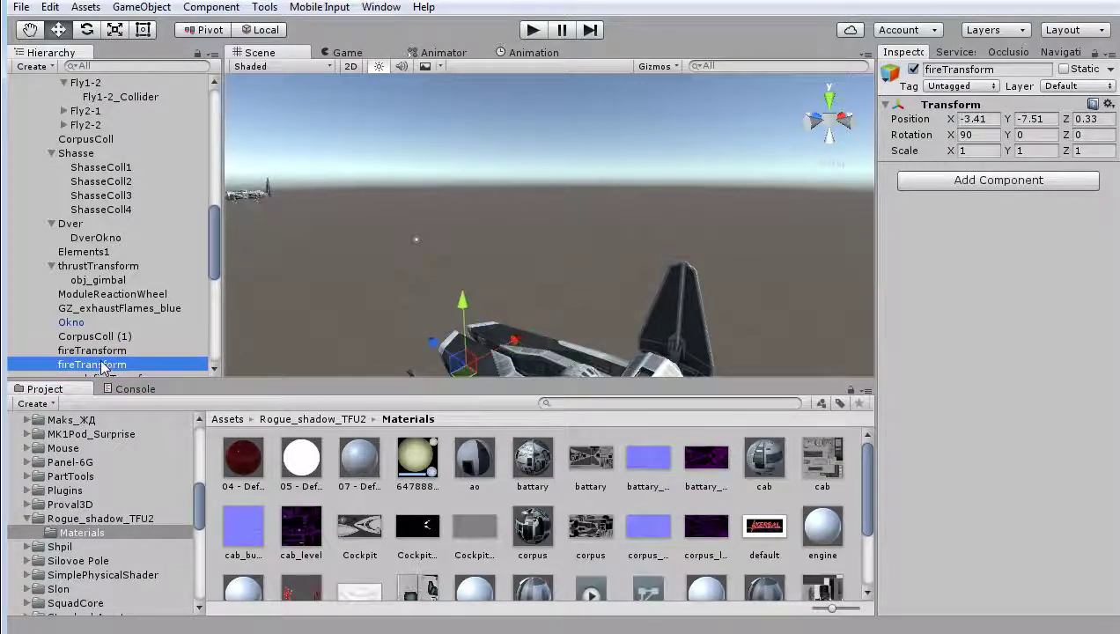
{"action": "left_click", "coordinate": [109, 352]}
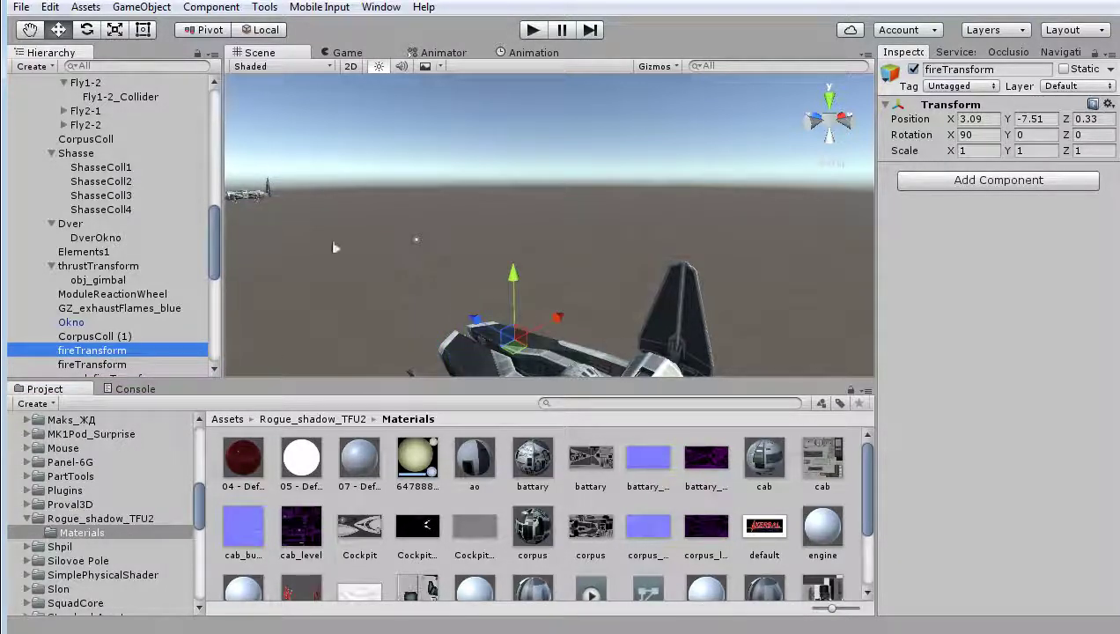
{"action": "key", "text": "f"}
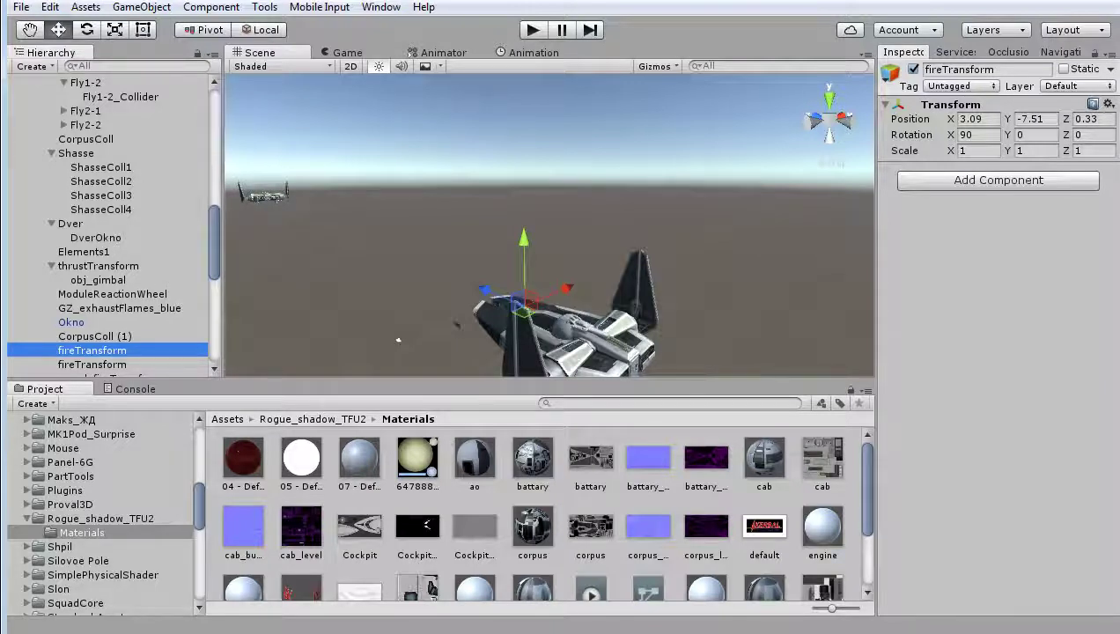
{"action": "key", "text": "alt+Tab"}
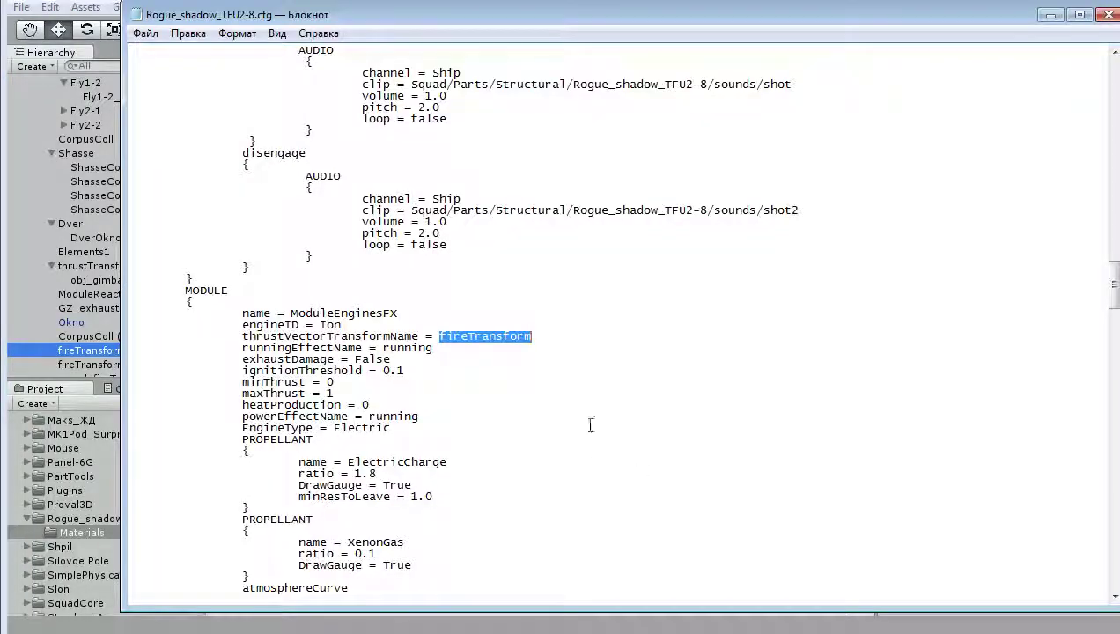
{"action": "left_click", "coordinate": [500, 380]}
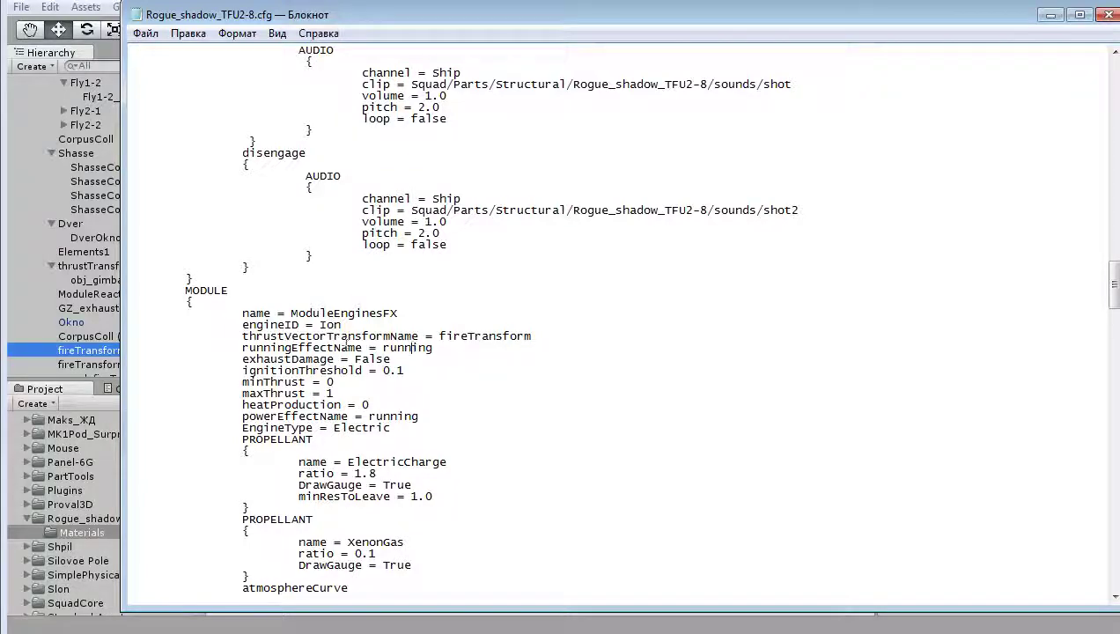
{"action": "left_click_drag", "start_coordinate": [240, 349], "coordinate": [410, 349]}
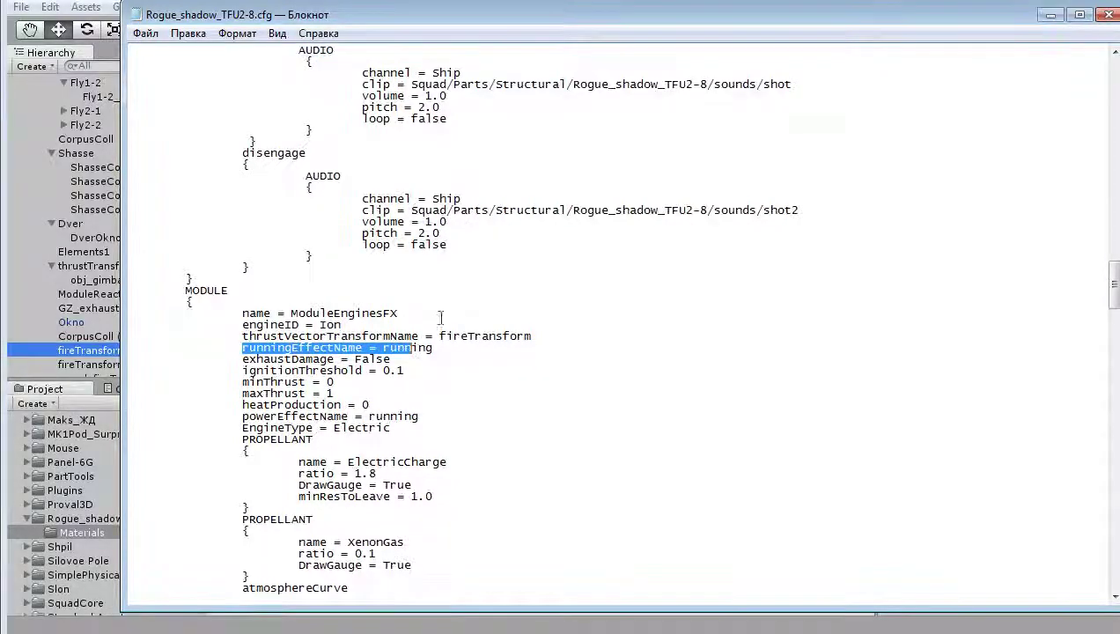
{"action": "scroll", "coordinate": [471, 326], "scroll_direction": "up", "scroll_amount": 3}
{"action": "left_click", "coordinate": [427, 444]}
{"action": "scroll", "coordinate": [398, 396], "scroll_direction": "up", "scroll_amount": 5}
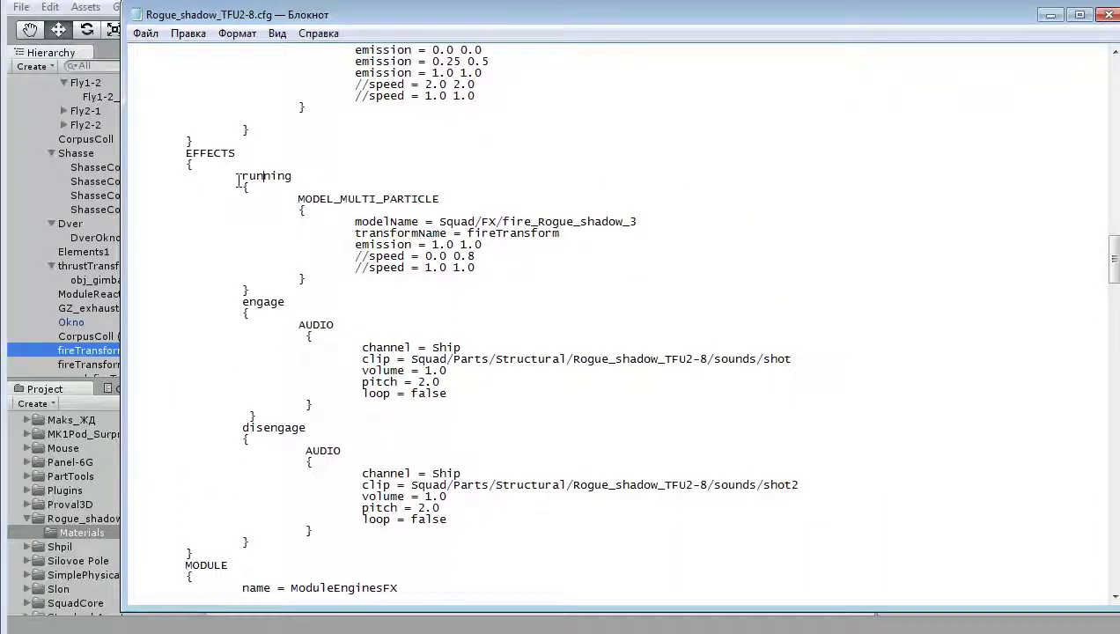
{"action": "left_click_drag", "start_coordinate": [240, 177], "coordinate": [483, 553]}
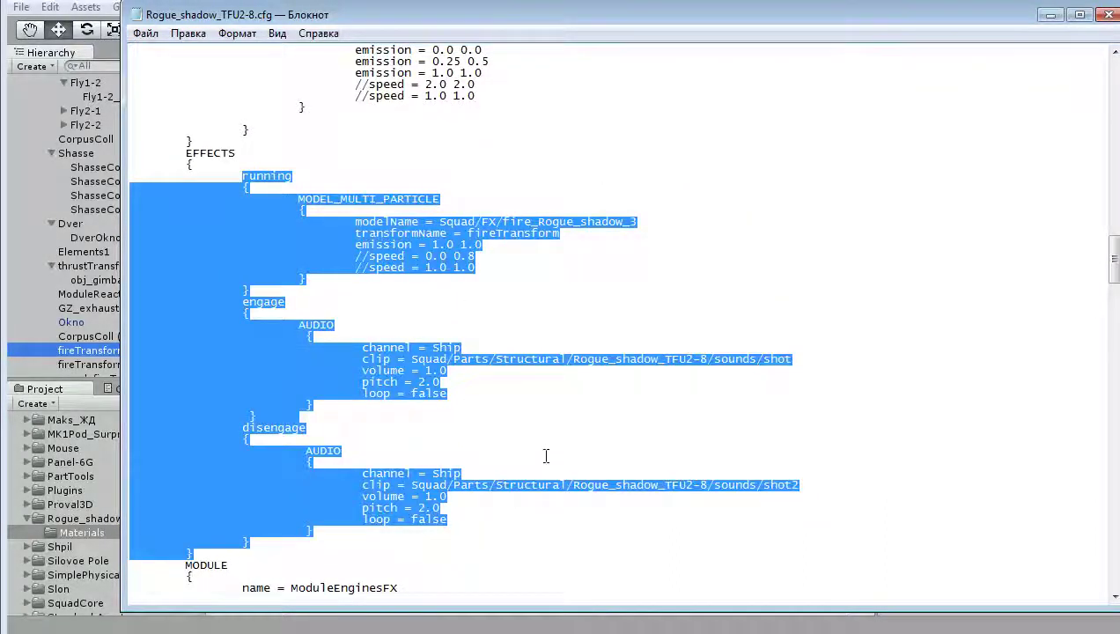
{"action": "left_click", "coordinate": [467, 310]}
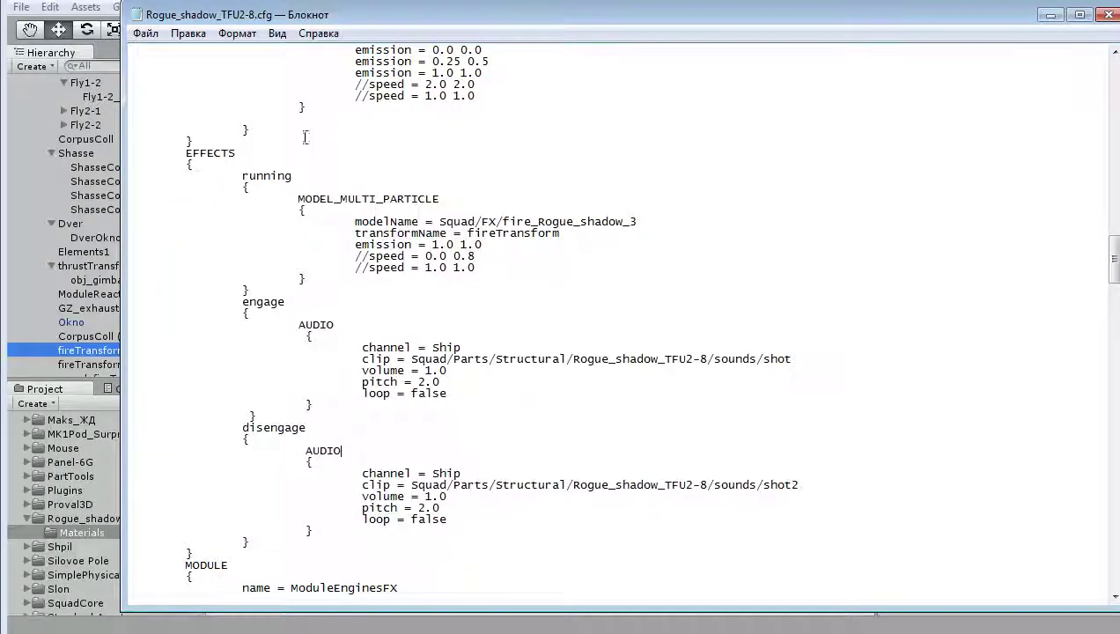
{"action": "double_click", "coordinate": [268, 177]}
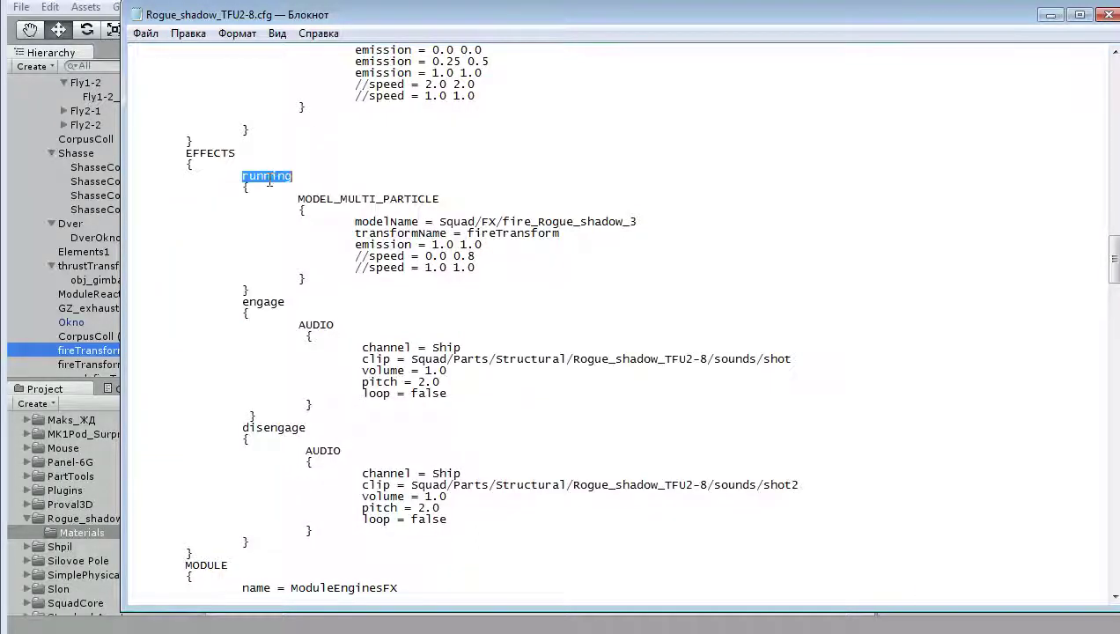
{"action": "double_click", "coordinate": [272, 310]}
{"action": "double_click", "coordinate": [265, 294]}
{"action": "double_click", "coordinate": [278, 426]}
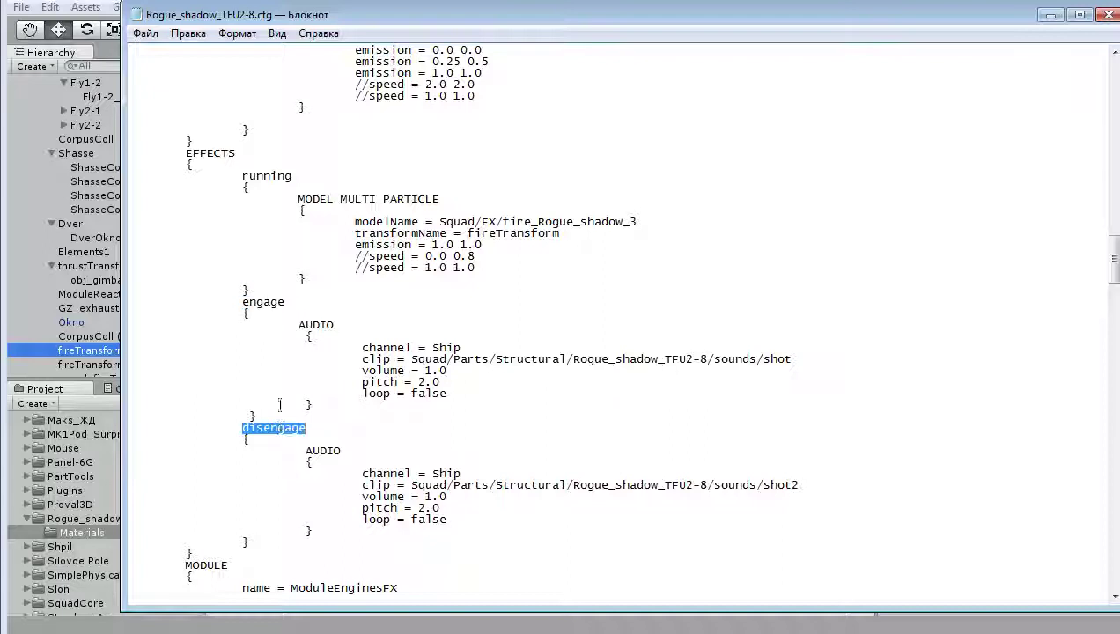
{"action": "scroll", "coordinate": [272, 358], "scroll_direction": "down", "scroll_amount": 4}
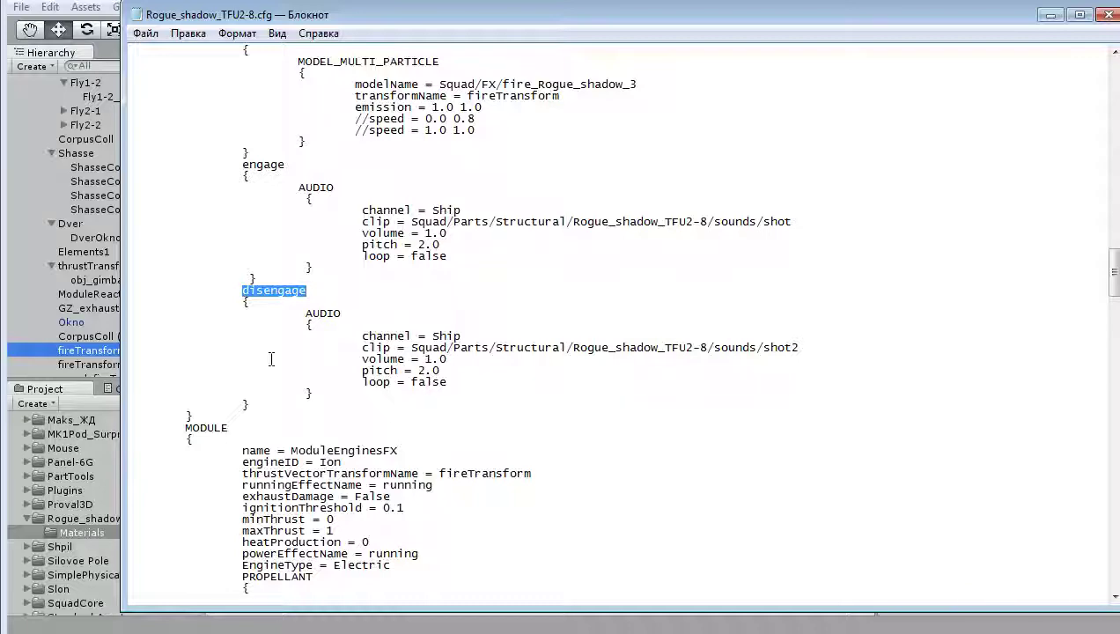
{"action": "scroll", "coordinate": [271, 358], "scroll_direction": "down", "scroll_amount": 7}
{"action": "left_click", "coordinate": [447, 358]}
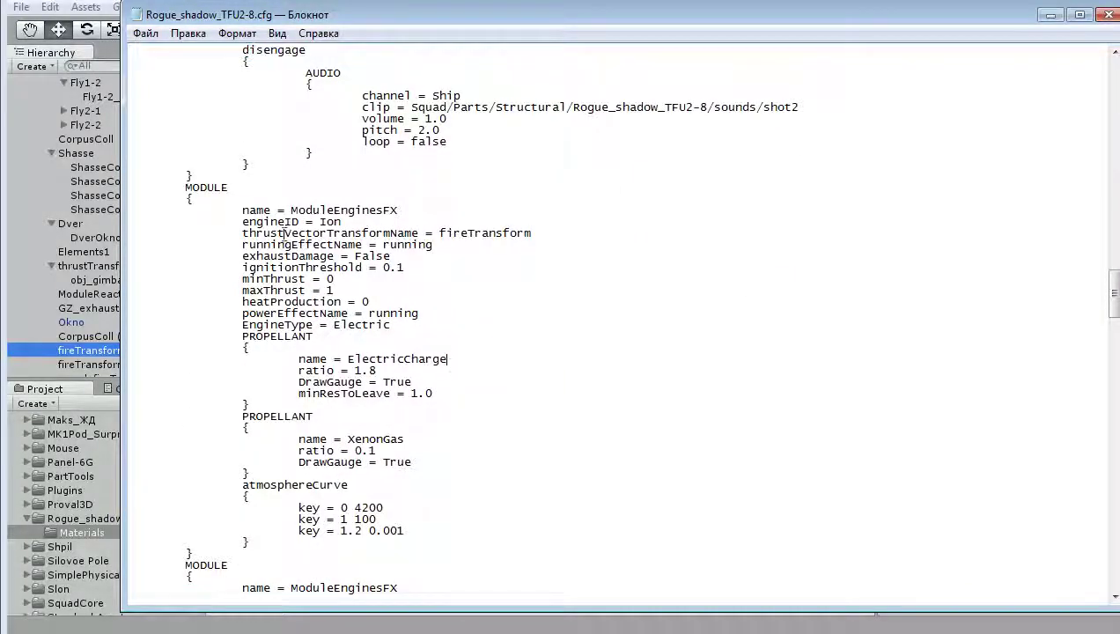
{"action": "left_click_drag", "start_coordinate": [185, 188], "coordinate": [528, 262]}
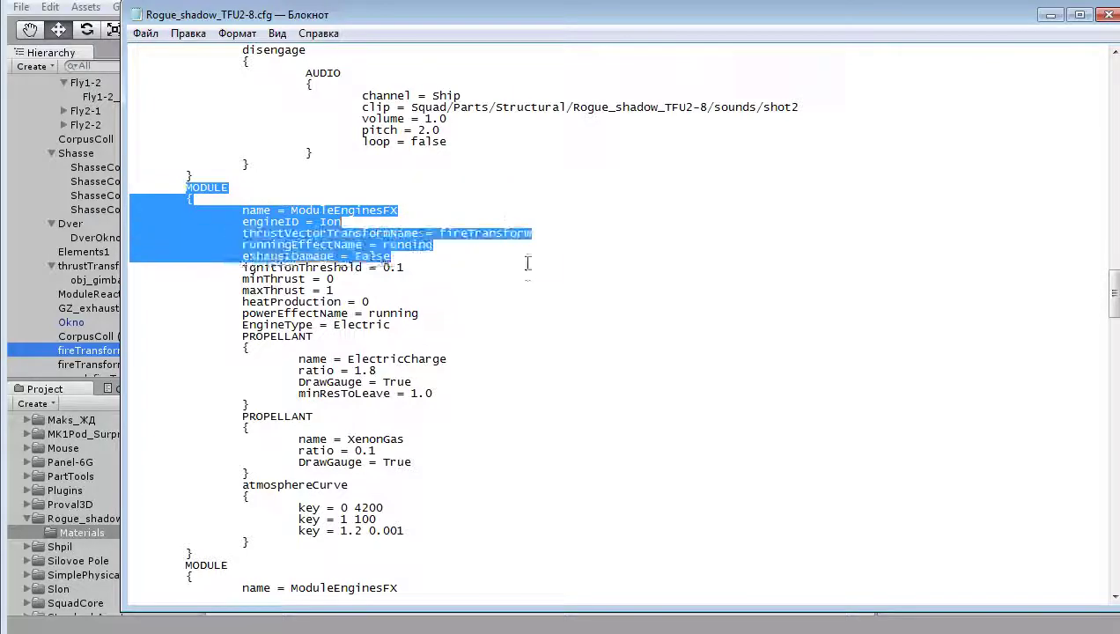
{"action": "left_click_drag", "start_coordinate": [527, 262], "coordinate": [437, 554]}
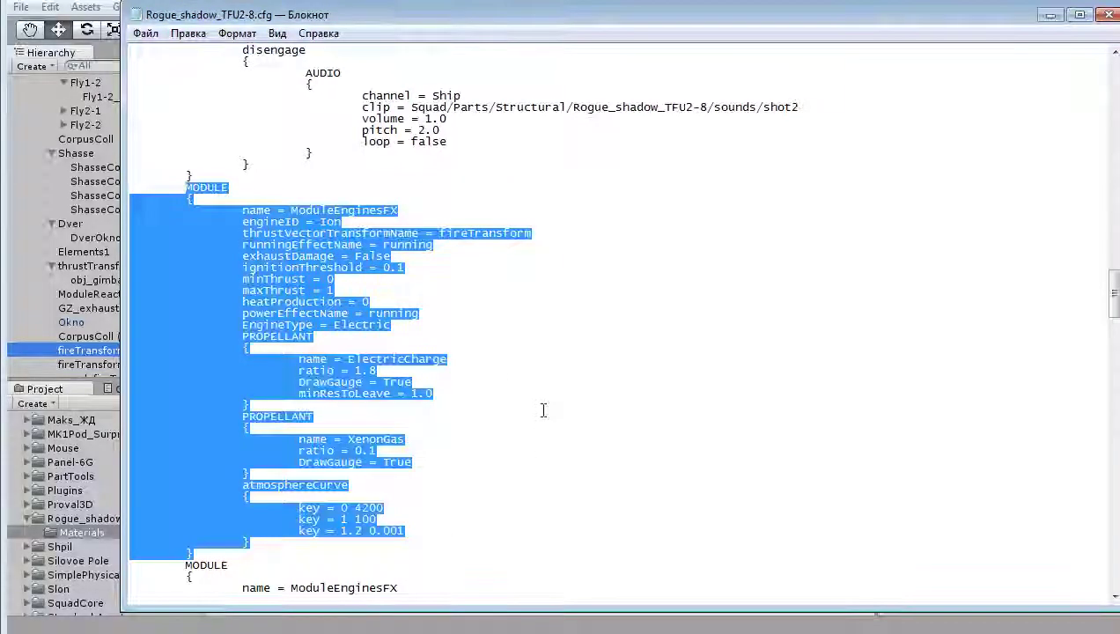
{"action": "scroll", "coordinate": [544, 410], "scroll_direction": "up", "scroll_amount": 5}
{"action": "scroll", "coordinate": [543, 410], "scroll_direction": "up", "scroll_amount": 5}
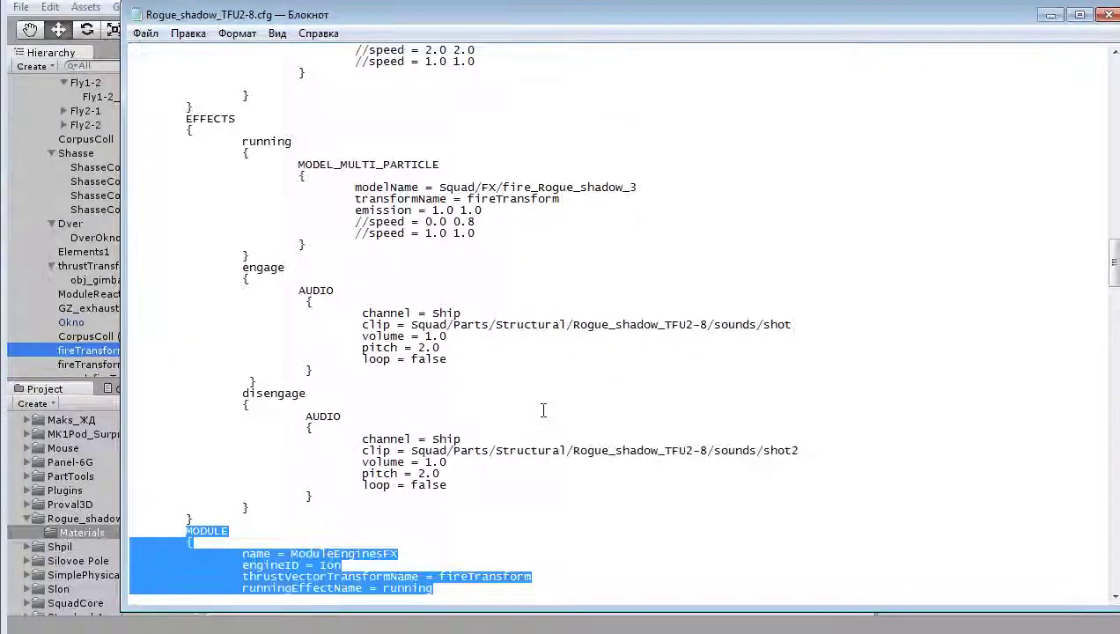
{"action": "scroll", "coordinate": [543, 410], "scroll_direction": "down", "scroll_amount": 6}
{"action": "key", "text": "Delete"}
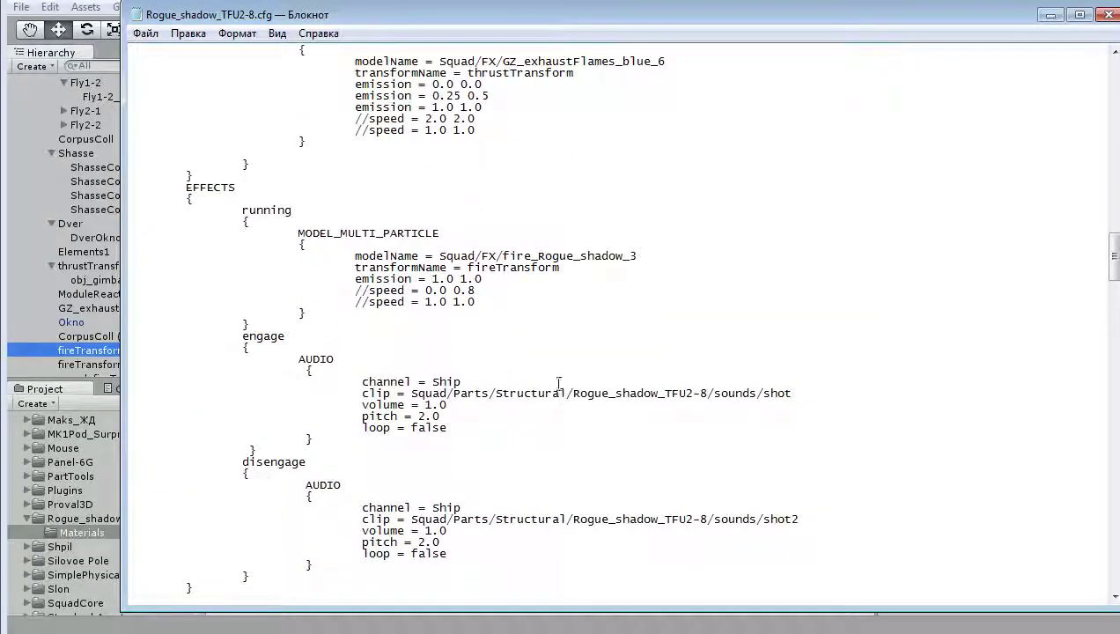
{"action": "key", "text": "ctrl+z"}
{"action": "scroll", "coordinate": [530, 365], "scroll_direction": "down", "scroll_amount": 6}
{"action": "scroll", "coordinate": [531, 360], "scroll_direction": "up", "scroll_amount": 9}
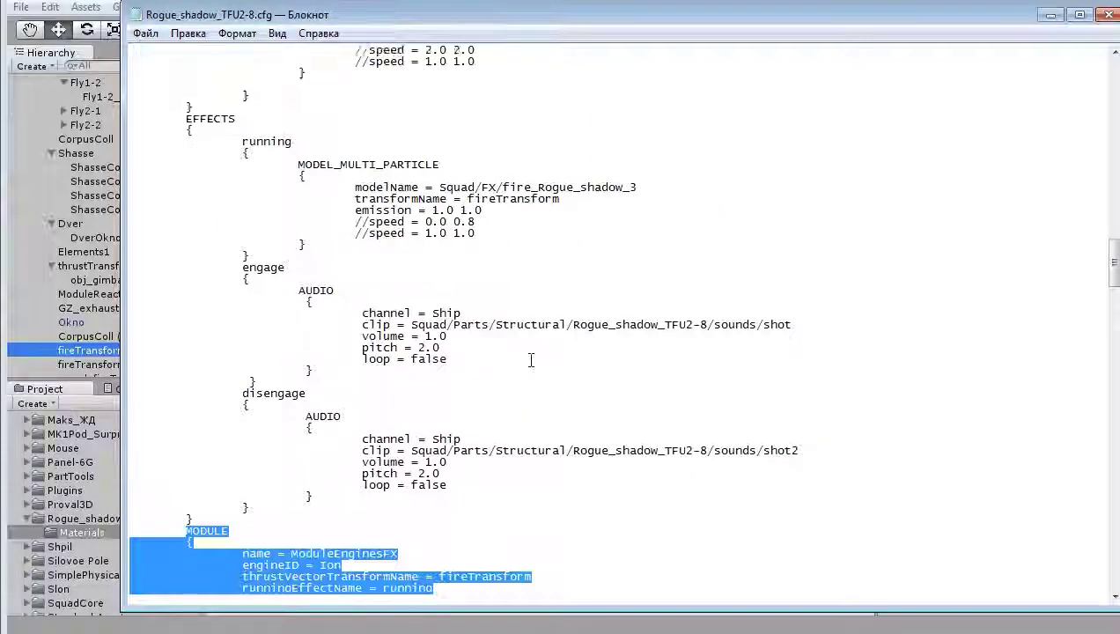
{"action": "scroll", "coordinate": [530, 360], "scroll_direction": "up", "scroll_amount": 1}
{"action": "mouse_move", "coordinate": [179, 154]}
{"action": "left_mouse_down"}
{"action": "mouse_move", "coordinate": [406, 497]}
{"action": "mouse_move", "coordinate": [192, 552]}
{"action": "left_mouse_up"}
{"action": "left_click", "coordinate": [480, 425]}
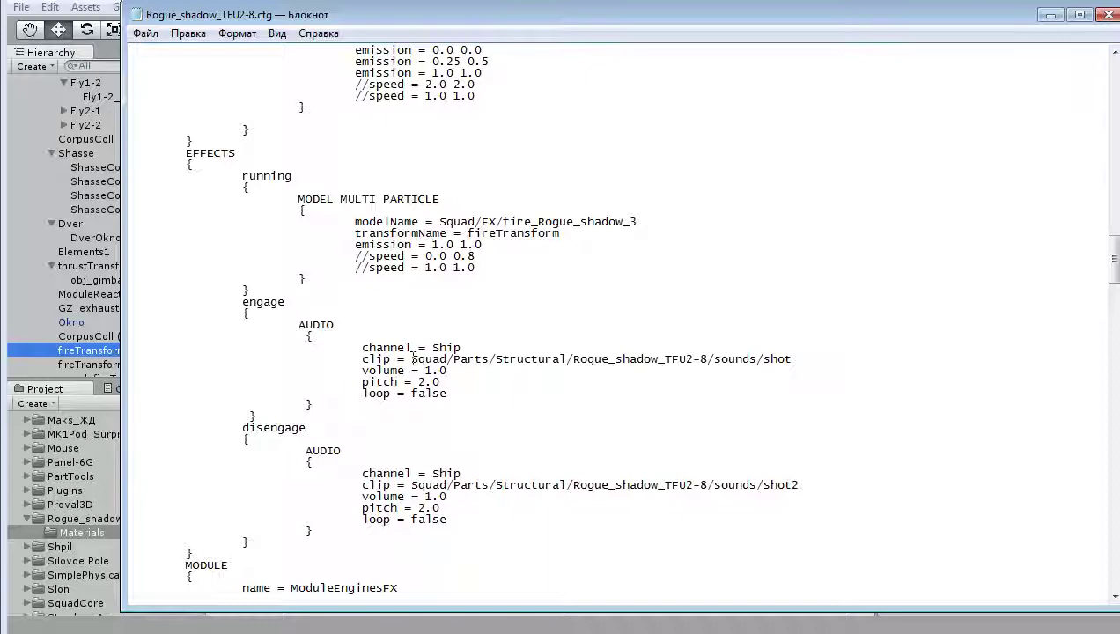
{"action": "left_click_drag", "start_coordinate": [412, 358], "coordinate": [797, 359]}
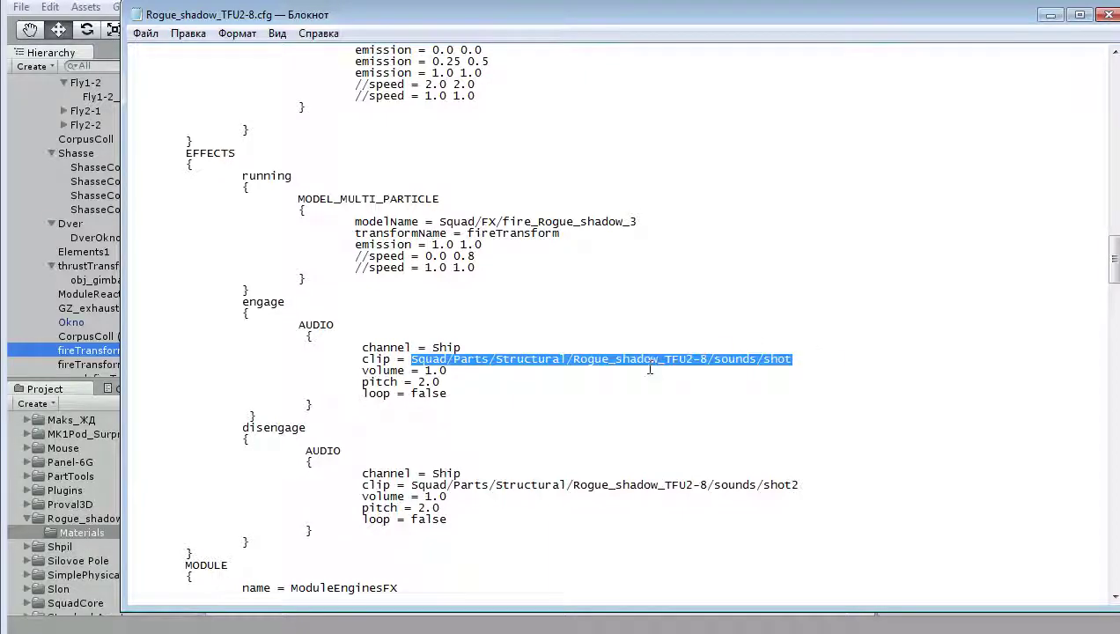
{"action": "scroll", "coordinate": [649, 368], "scroll_direction": "down", "scroll_amount": 7}
{"action": "scroll", "coordinate": [619, 369], "scroll_direction": "down", "scroll_amount": 7}
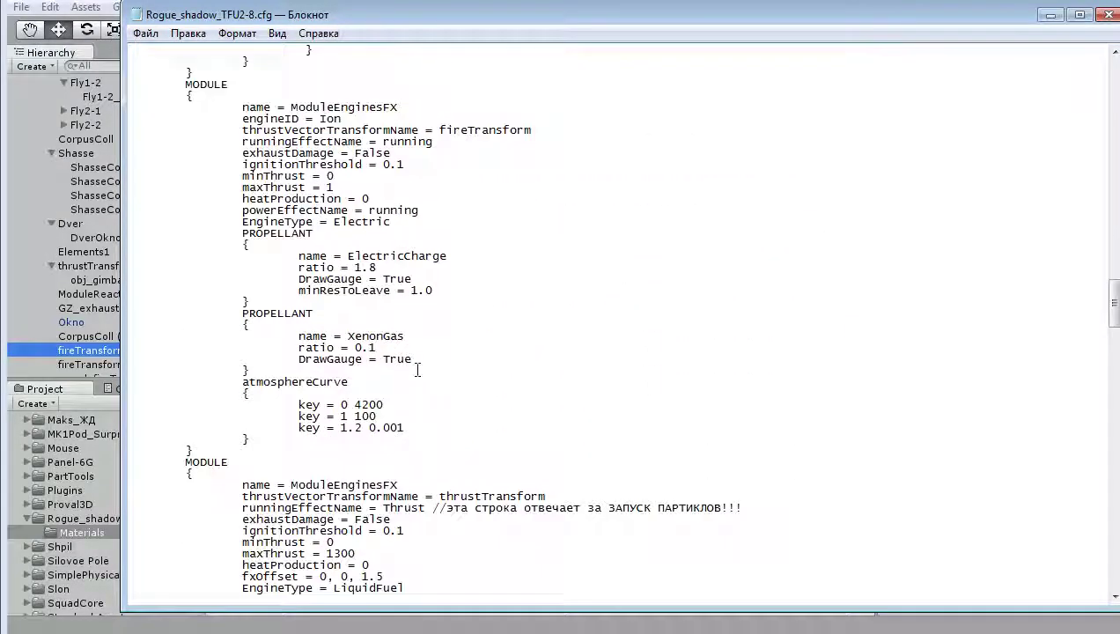
{"action": "scroll", "coordinate": [436, 302], "scroll_direction": "down", "scroll_amount": 2}
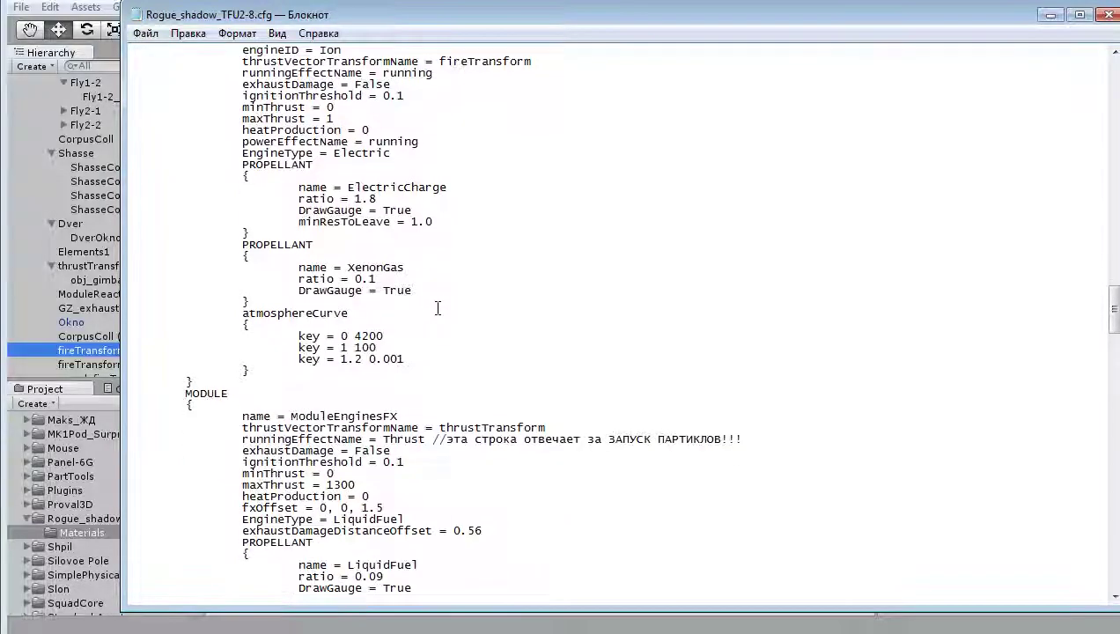
{"action": "scroll", "coordinate": [405, 358], "scroll_direction": "down", "scroll_amount": 2}
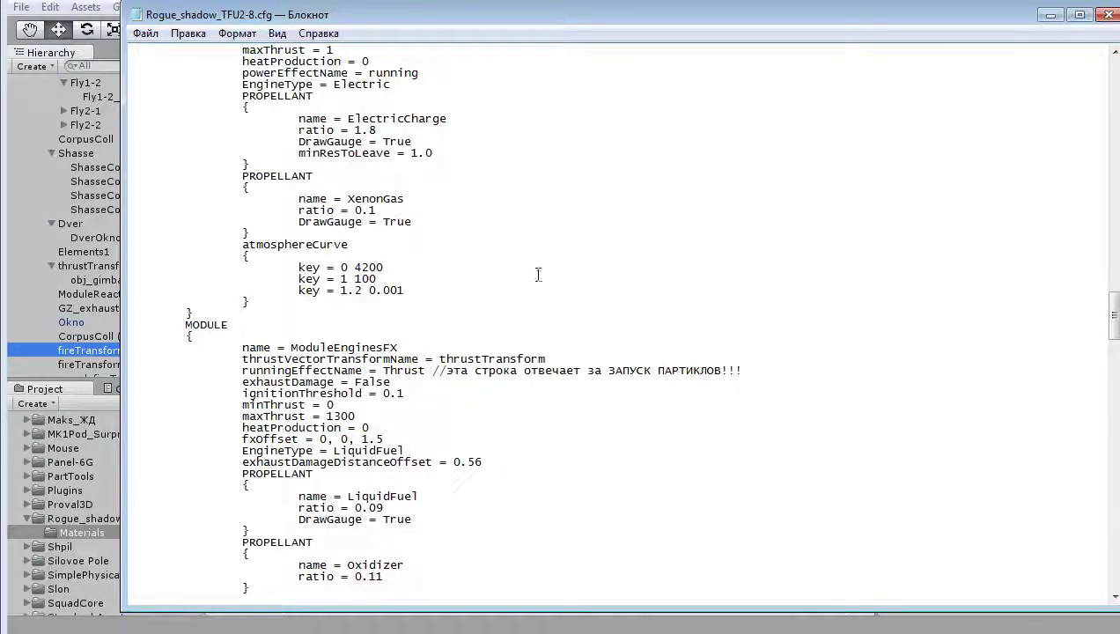
{"action": "scroll", "coordinate": [482, 264], "scroll_direction": "down", "scroll_amount": 3}
{"action": "scroll", "coordinate": [466, 290], "scroll_direction": "down", "scroll_amount": 2}
{"action": "scroll", "coordinate": [466, 290], "scroll_direction": "up", "scroll_amount": 4}
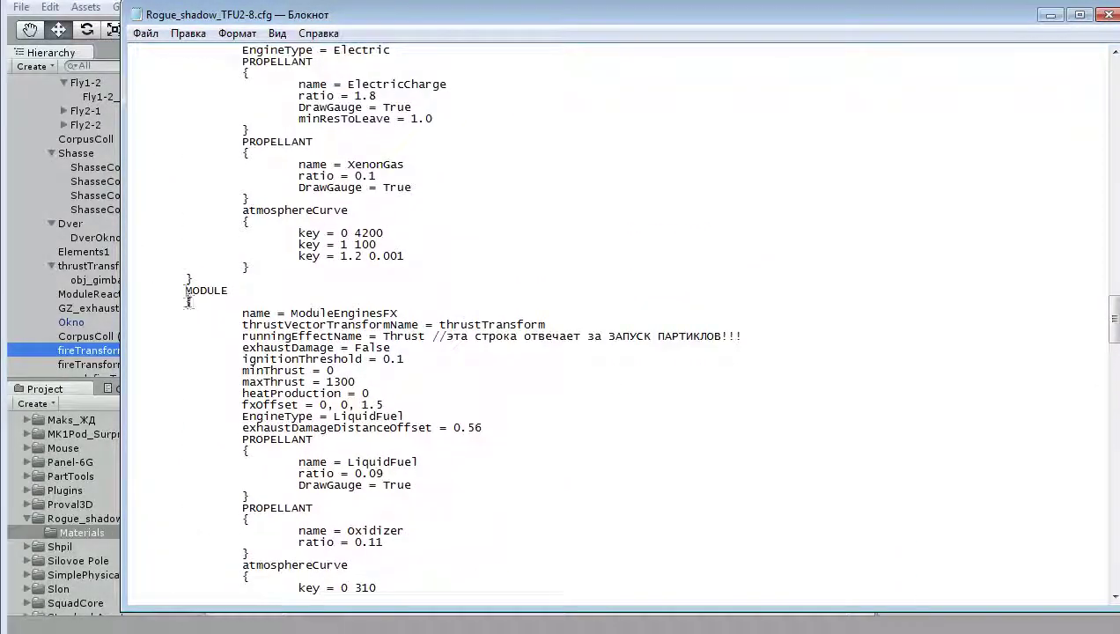
{"action": "left_click_drag", "start_coordinate": [185, 291], "coordinate": [498, 438]}
{"action": "scroll", "coordinate": [459, 408], "scroll_direction": "down", "scroll_amount": 5}
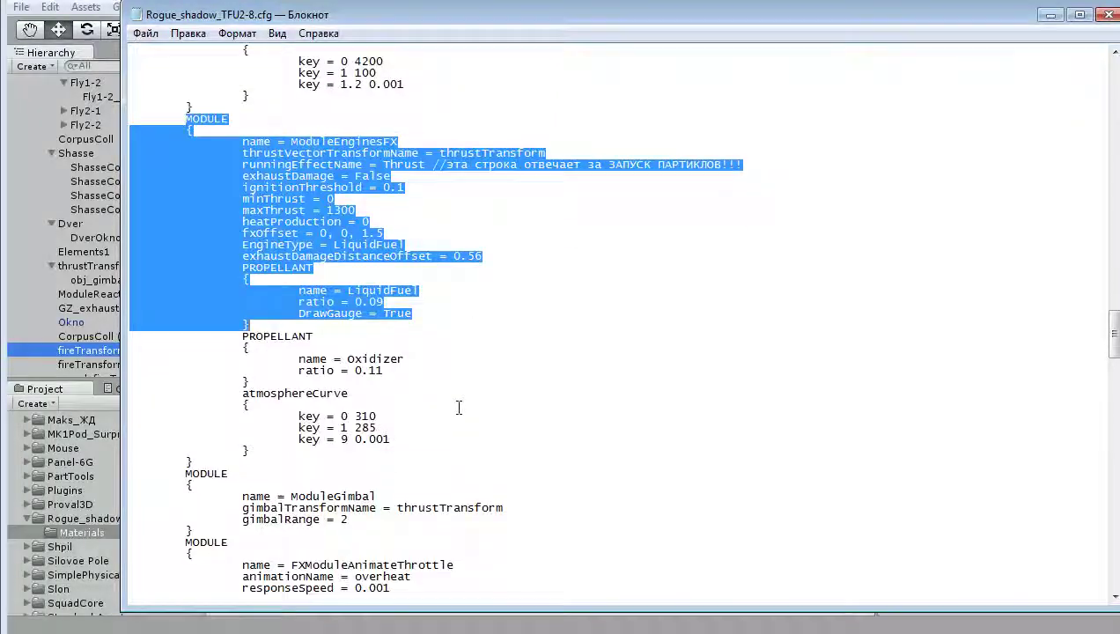
{"action": "left_click", "coordinate": [178, 161]}
{"action": "mouse_move", "coordinate": [184, 114]}
{"action": "left_mouse_down"}
{"action": "mouse_move", "coordinate": [368, 401]}
{"action": "mouse_move", "coordinate": [362, 458]}
{"action": "left_mouse_up"}
{"action": "left_click", "coordinate": [357, 154]}
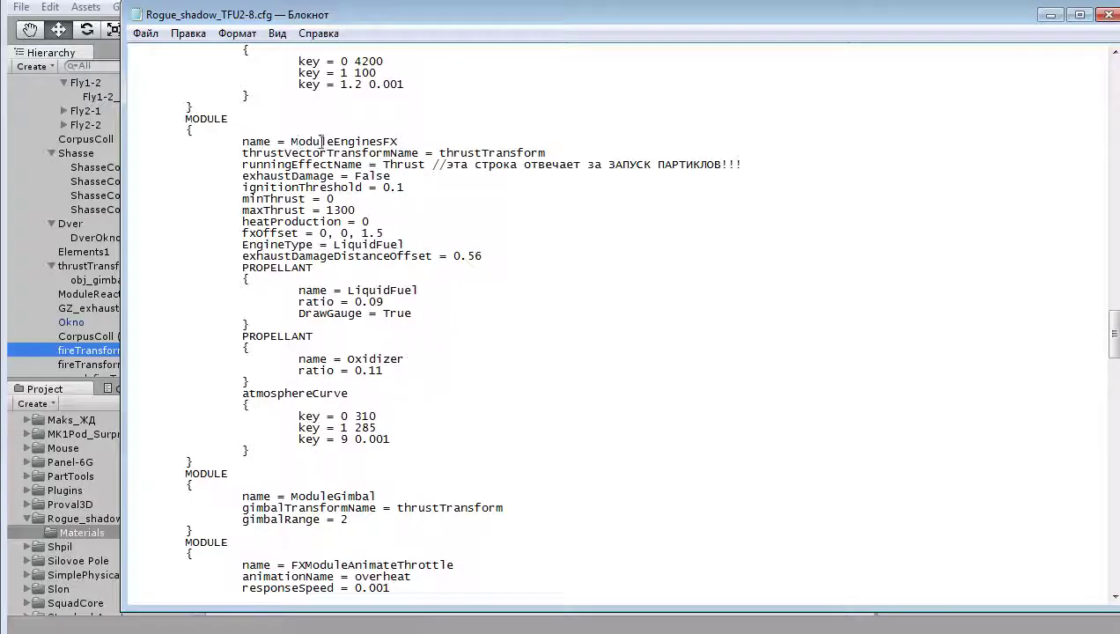
{"action": "double_click", "coordinate": [509, 155]}
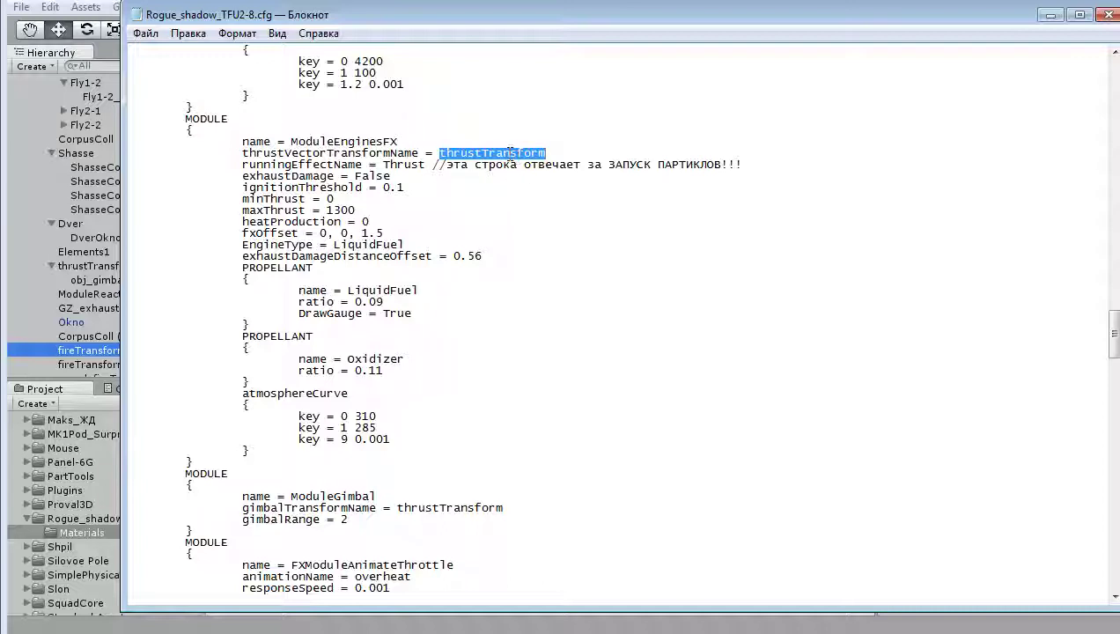
{"action": "left_click", "coordinate": [510, 152]}
{"action": "double_click", "coordinate": [509, 153]}
{"action": "left_click_drag", "start_coordinate": [242, 210], "coordinate": [361, 211]}
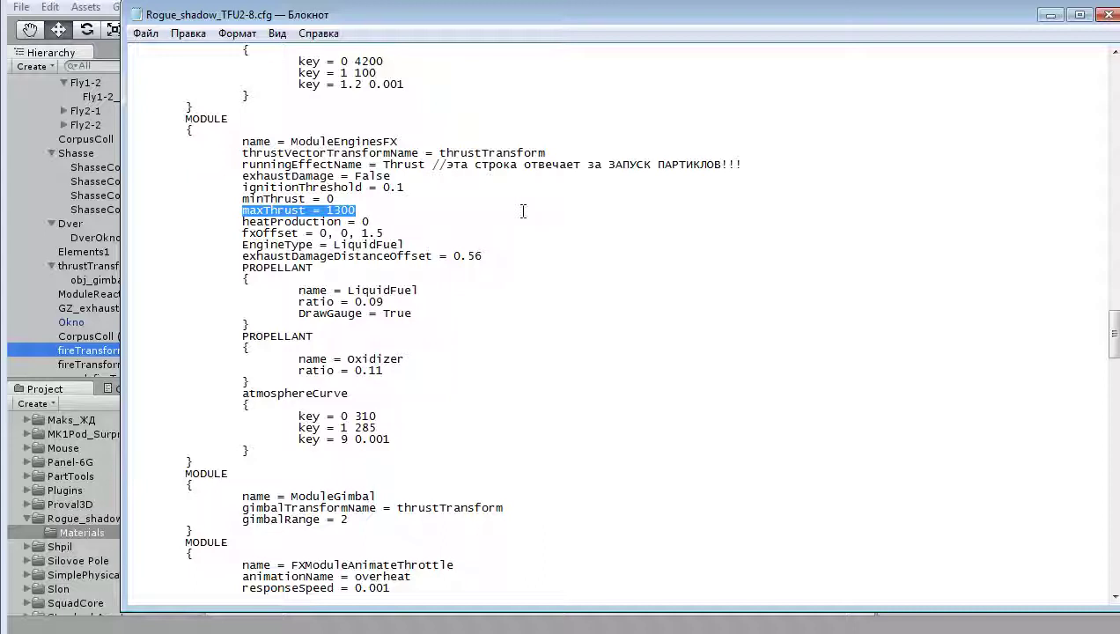
{"action": "left_click", "coordinate": [482, 152]}
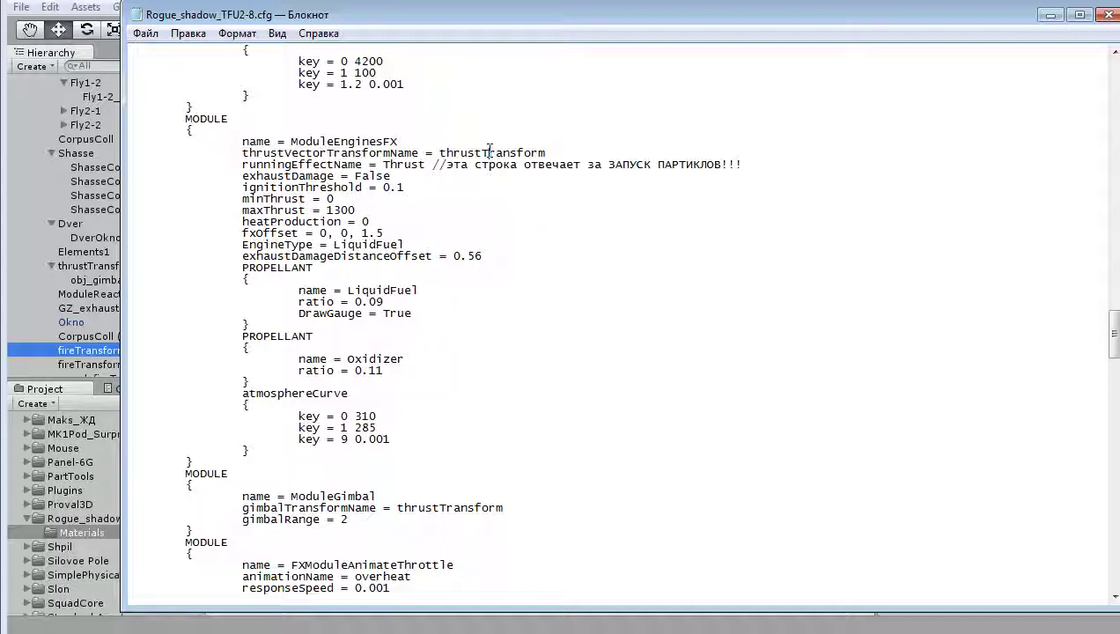
{"action": "double_click", "coordinate": [335, 210]}
{"action": "double_click", "coordinate": [490, 153]}
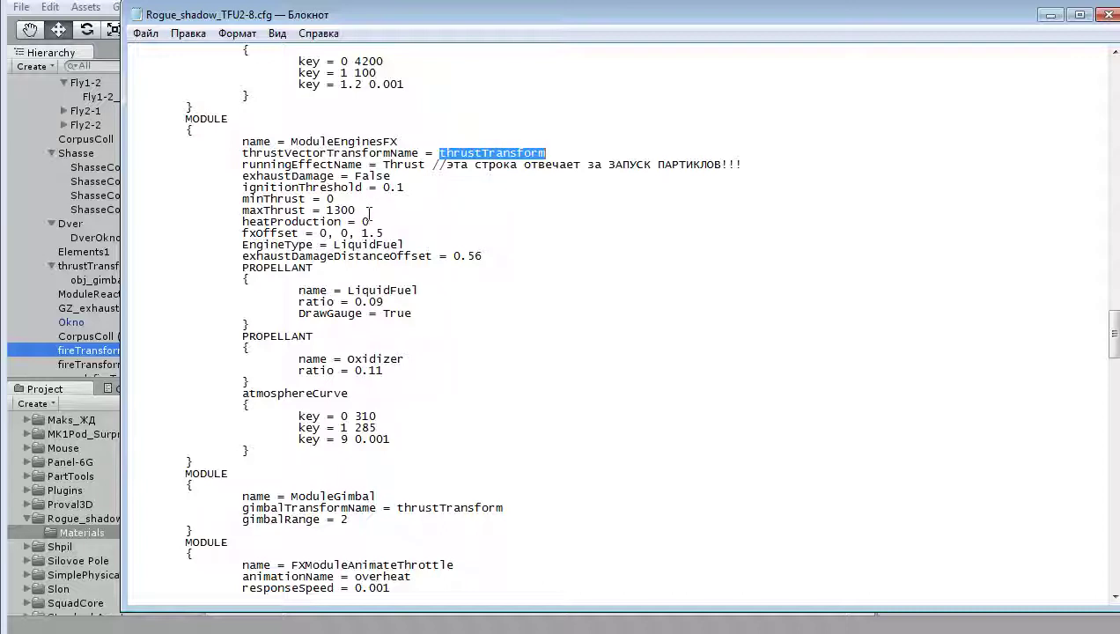
{"action": "left_click_drag", "start_coordinate": [370, 214], "coordinate": [241, 211]}
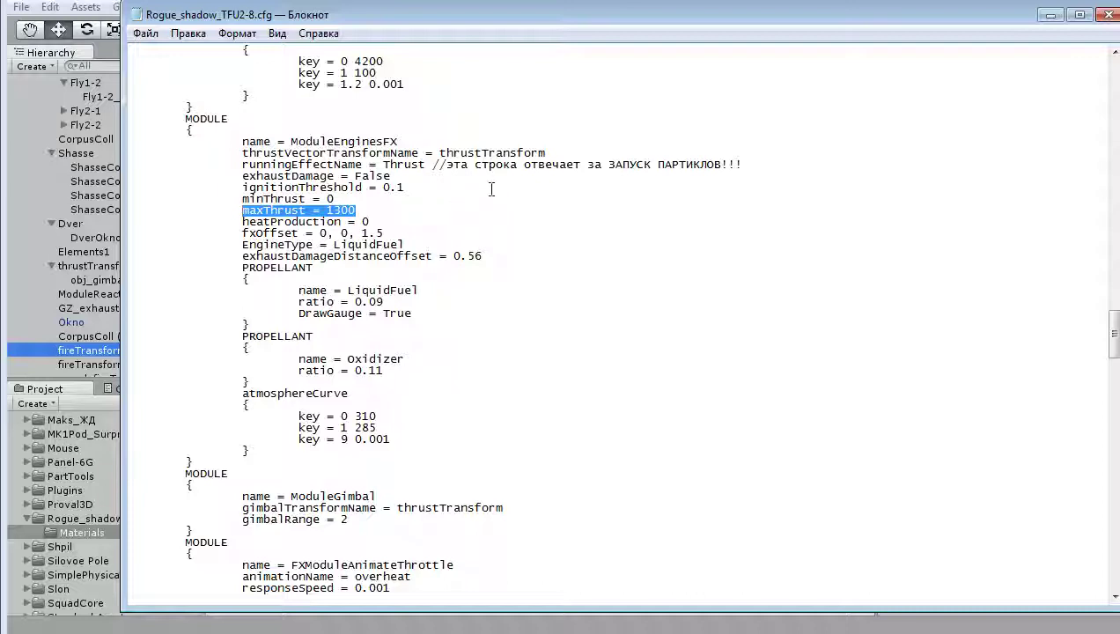
{"action": "left_click", "coordinate": [491, 153]}
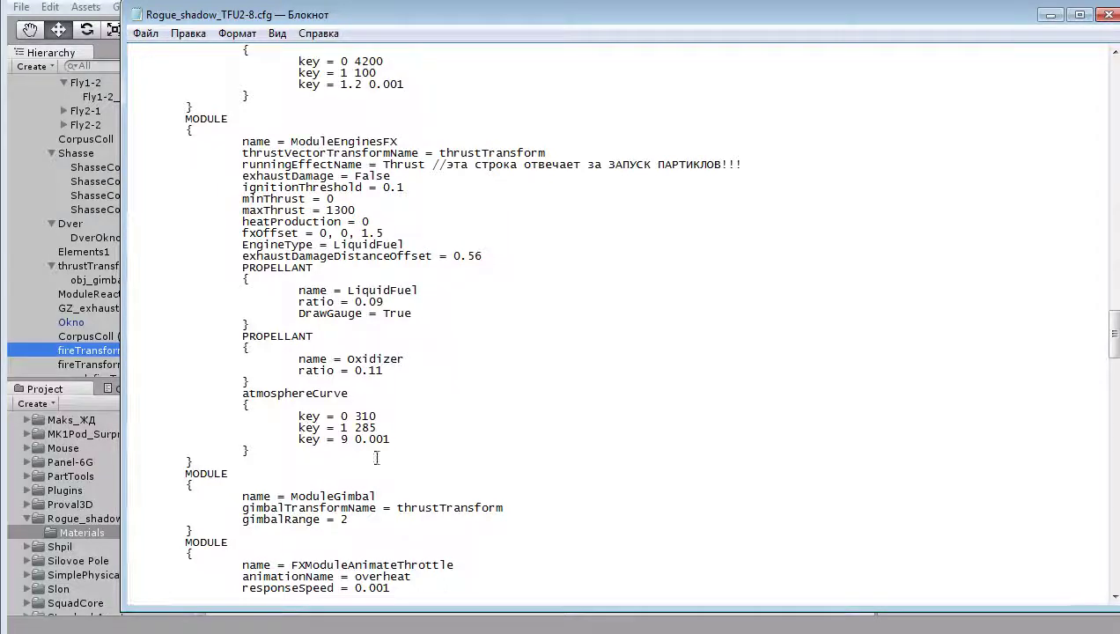
{"action": "double_click", "coordinate": [500, 154]}
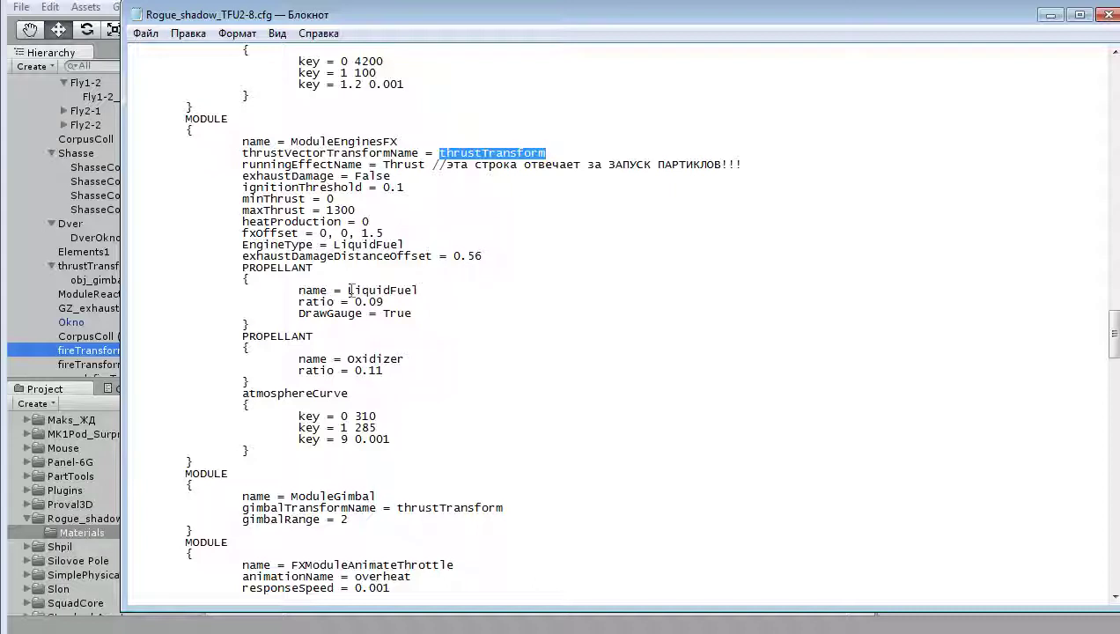
{"action": "mouse_move", "coordinate": [242, 268]}
{"action": "left_mouse_down"}
{"action": "mouse_move", "coordinate": [492, 311]}
{"action": "mouse_move", "coordinate": [488, 325]}
{"action": "left_mouse_up"}
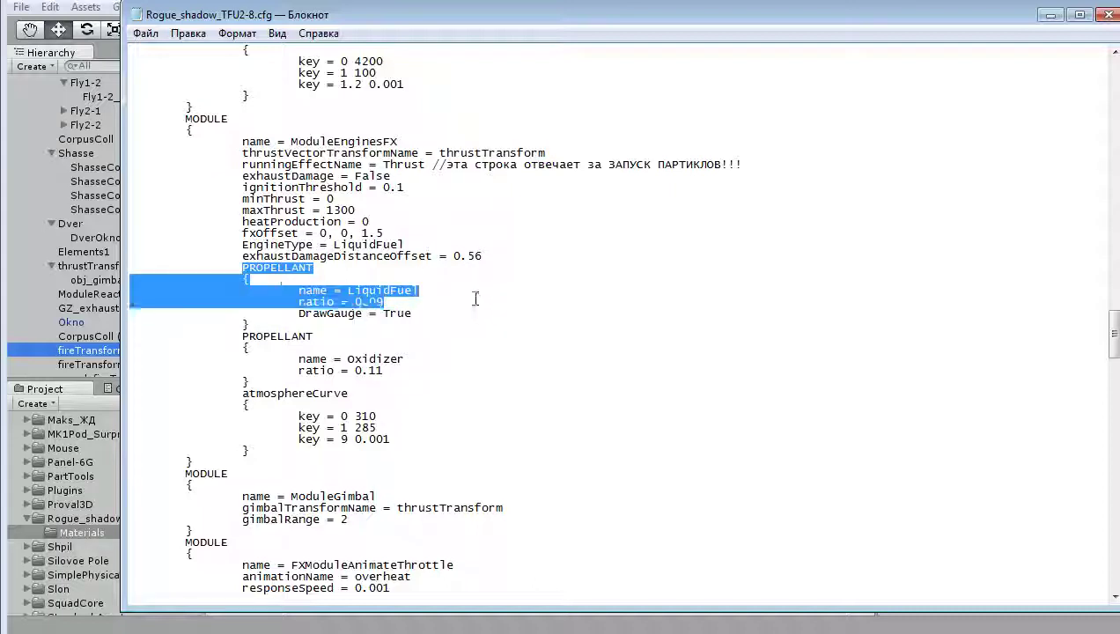
{"action": "left_click_drag", "start_coordinate": [488, 326], "coordinate": [480, 416]}
{"action": "double_click", "coordinate": [357, 289]}
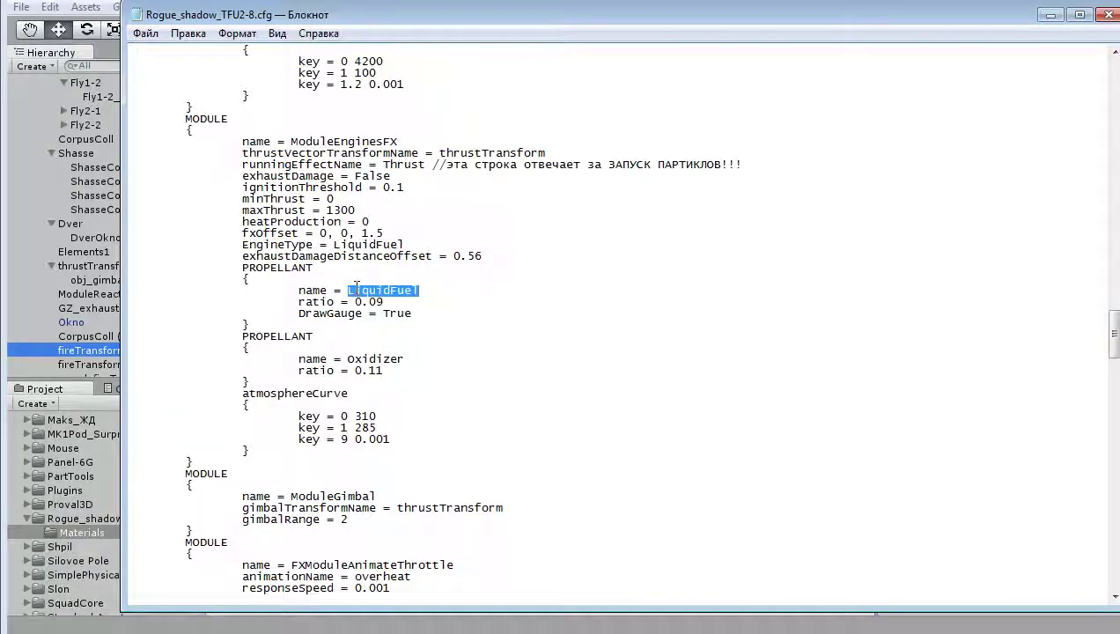
{"action": "scroll", "coordinate": [351, 284], "scroll_direction": "up", "scroll_amount": 6}
{"action": "scroll", "coordinate": [370, 291], "scroll_direction": "up", "scroll_amount": 7}
{"action": "scroll", "coordinate": [396, 299], "scroll_direction": "up", "scroll_amount": 3}
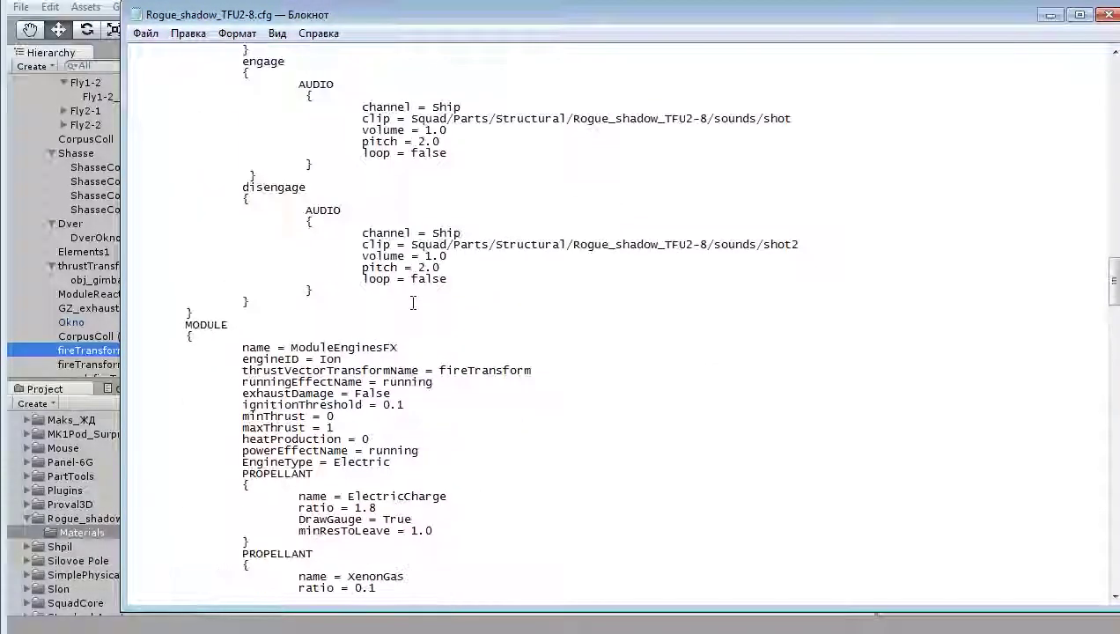
{"action": "scroll", "coordinate": [414, 308], "scroll_direction": "down", "scroll_amount": 4}
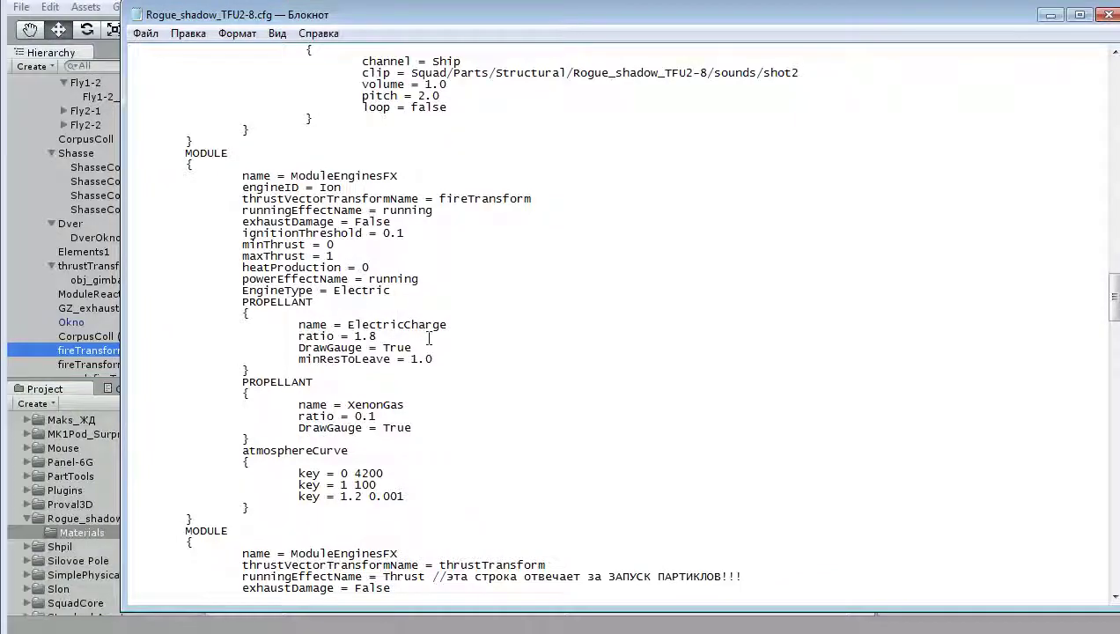
{"action": "scroll", "coordinate": [429, 338], "scroll_direction": "down", "scroll_amount": 5}
{"action": "scroll", "coordinate": [428, 344], "scroll_direction": "down", "scroll_amount": 2}
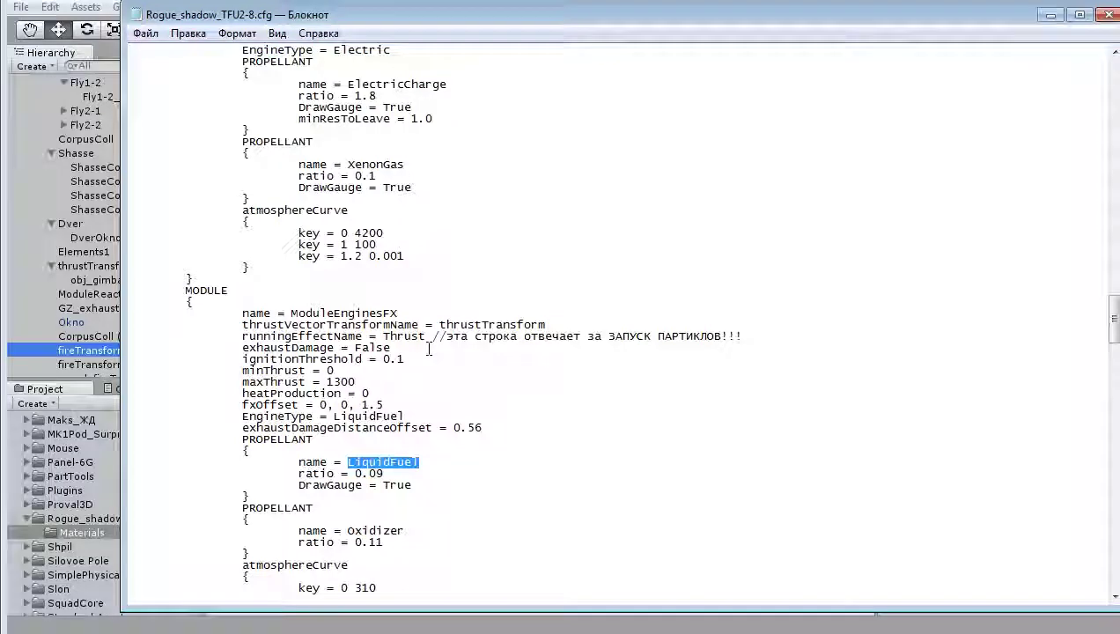
{"action": "scroll", "coordinate": [429, 350], "scroll_direction": "up", "scroll_amount": 3}
{"action": "left_click_drag", "start_coordinate": [347, 187], "coordinate": [464, 187]}
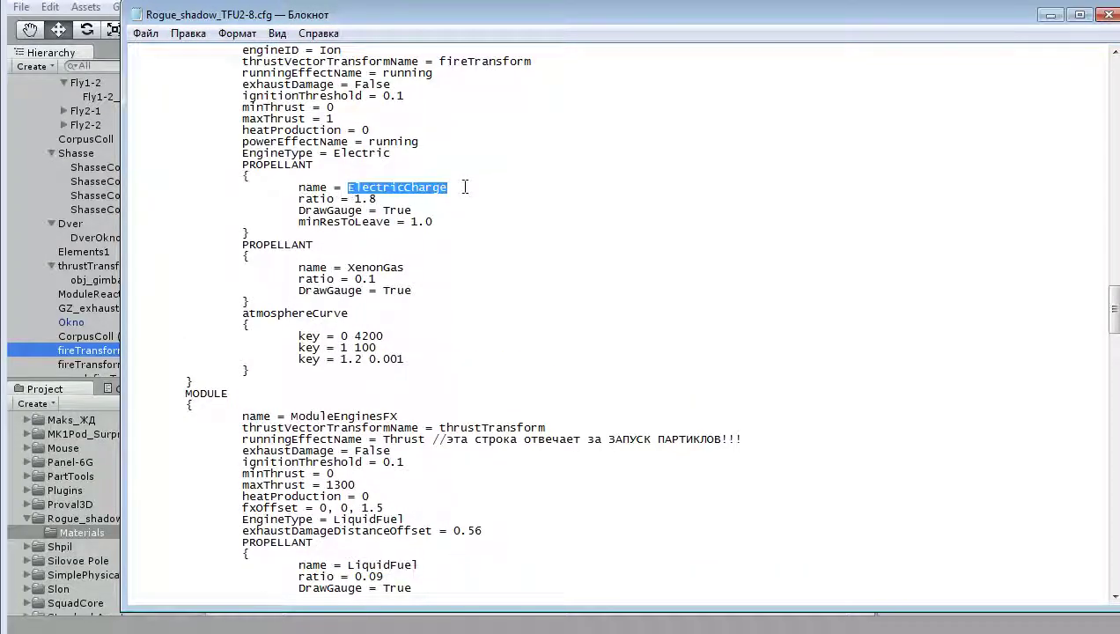
{"action": "scroll", "coordinate": [465, 187], "scroll_direction": "down", "scroll_amount": 2}
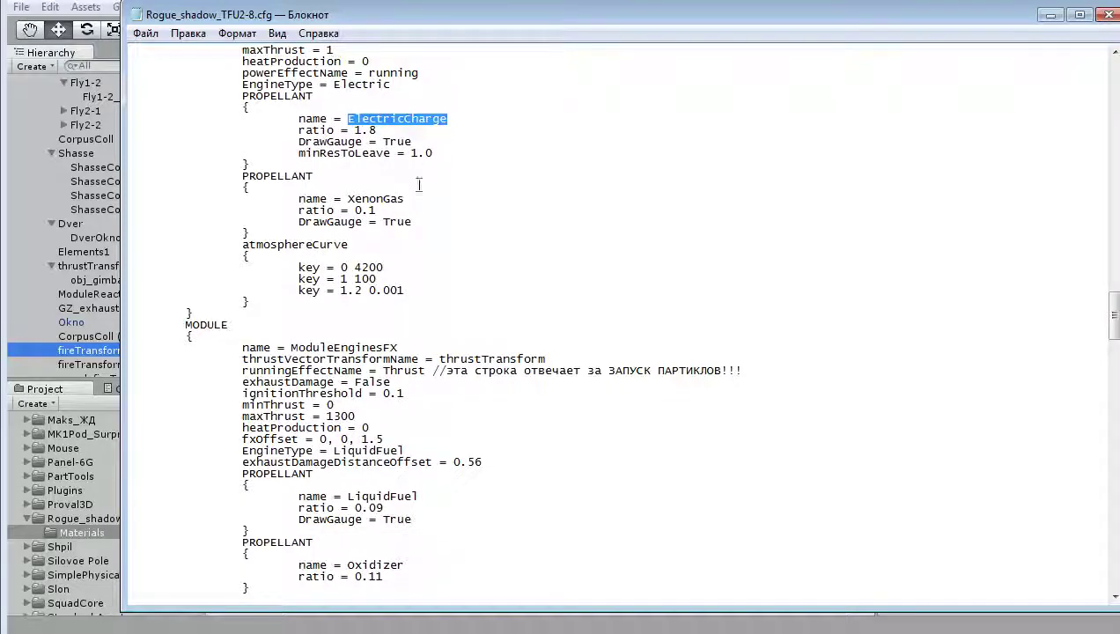
{"action": "left_click_drag", "start_coordinate": [131, 118], "coordinate": [437, 157]}
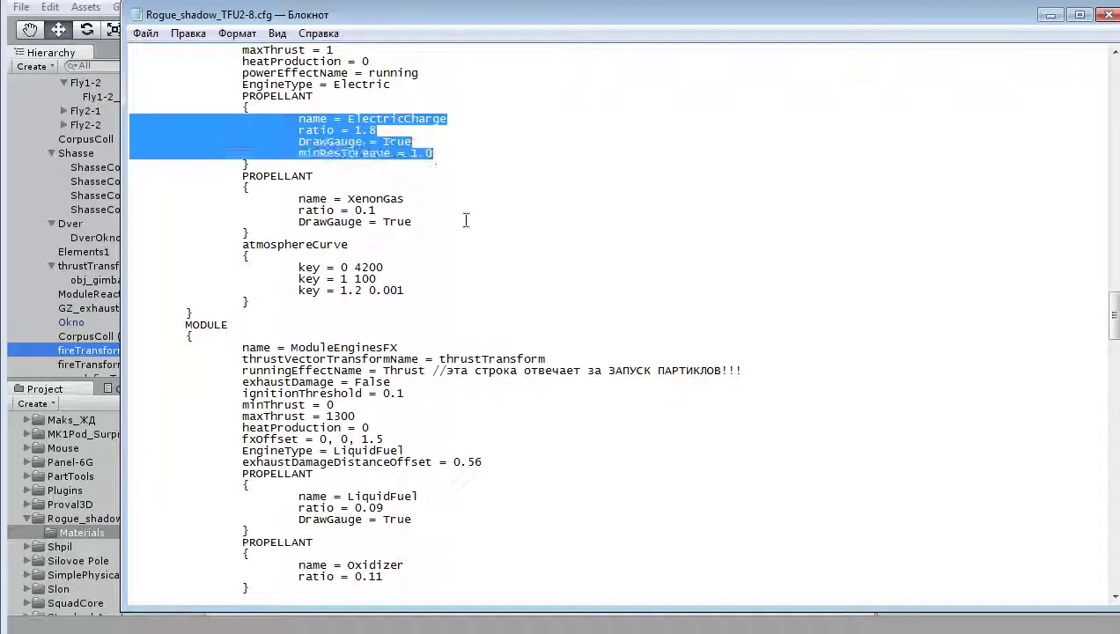
{"action": "scroll", "coordinate": [478, 488], "scroll_direction": "down", "scroll_amount": 4}
{"action": "scroll", "coordinate": [385, 360], "scroll_direction": "up", "scroll_amount": 4}
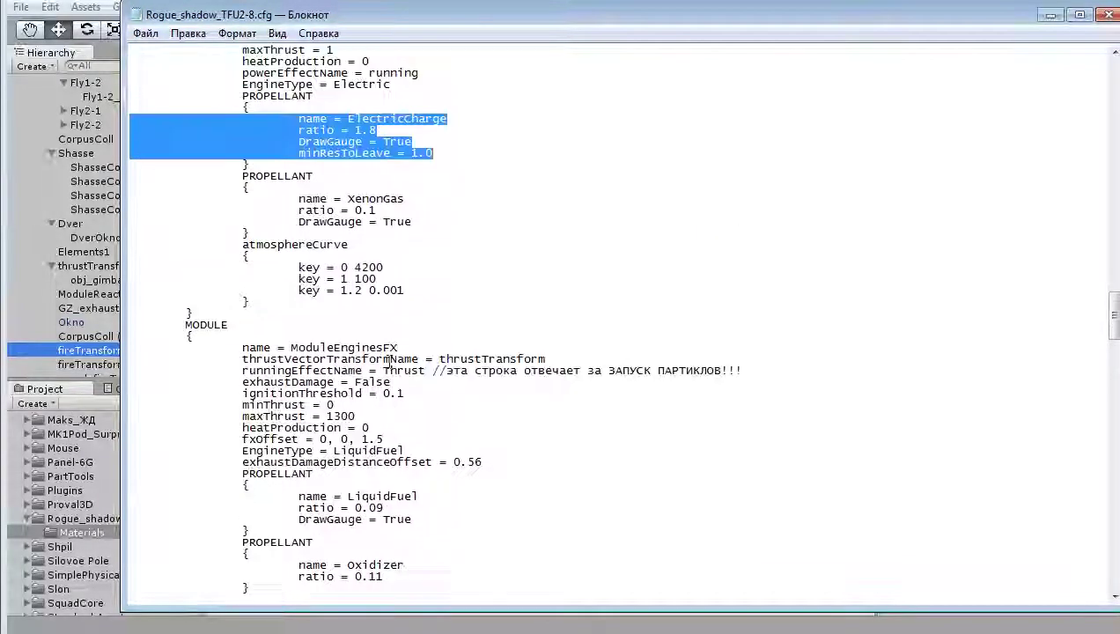
{"action": "left_click", "coordinate": [244, 123]}
{"action": "left_click_drag", "start_coordinate": [243, 108], "coordinate": [396, 307]}
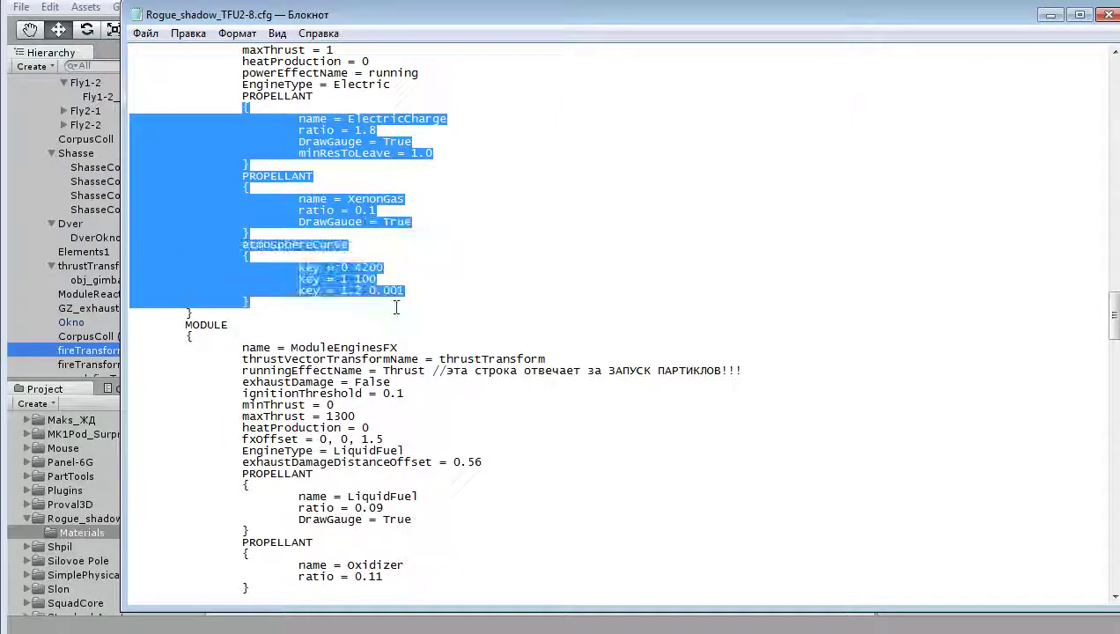
{"action": "scroll", "coordinate": [448, 381], "scroll_direction": "down", "scroll_amount": 6}
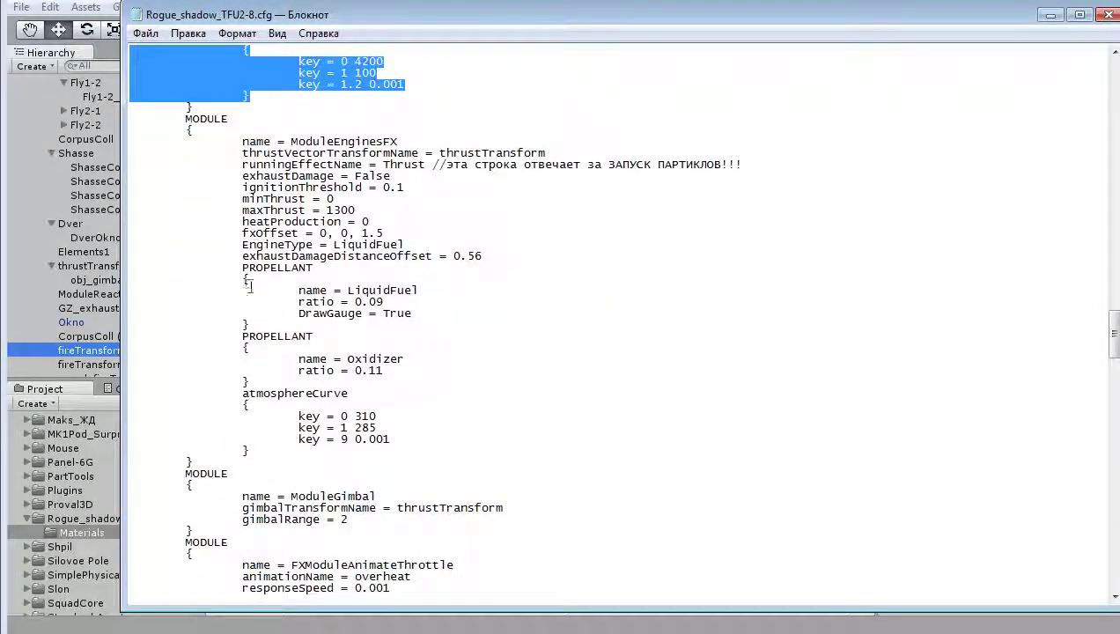
{"action": "left_click_drag", "start_coordinate": [245, 280], "coordinate": [250, 451]}
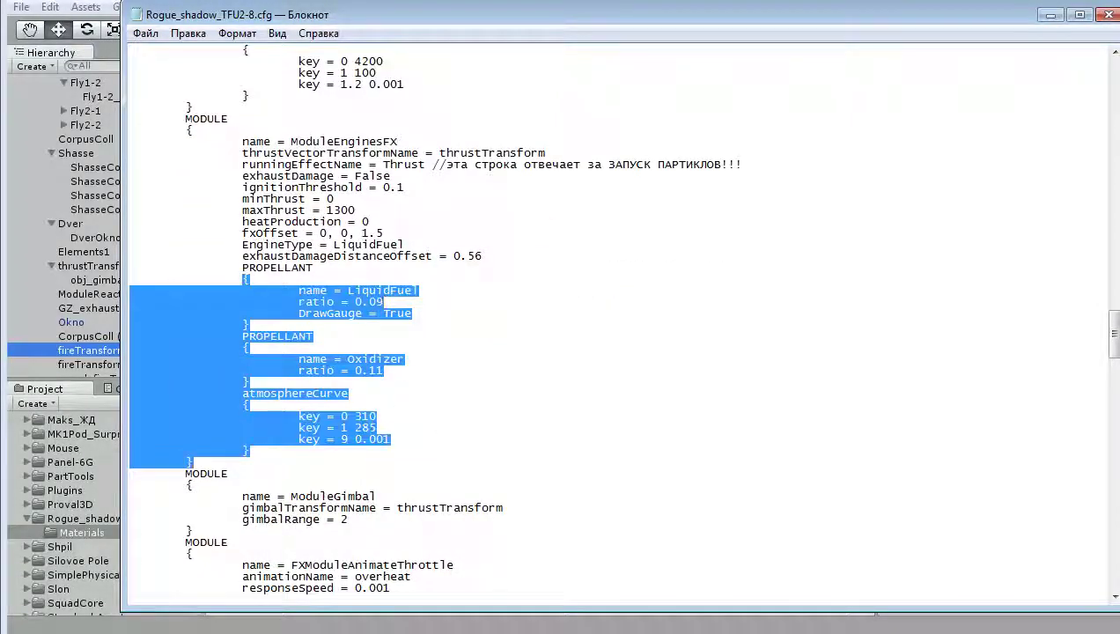
{"action": "left_click", "coordinate": [388, 301]}
{"action": "scroll", "coordinate": [462, 332], "scroll_direction": "up", "scroll_amount": 4}
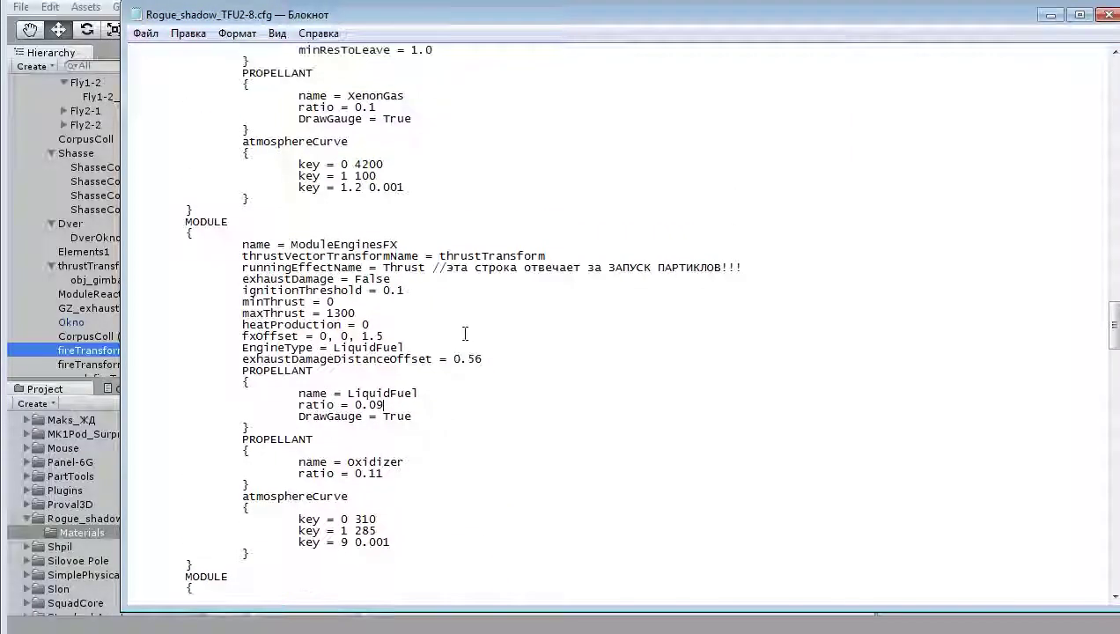
{"action": "scroll", "coordinate": [465, 333], "scroll_direction": "up", "scroll_amount": 5}
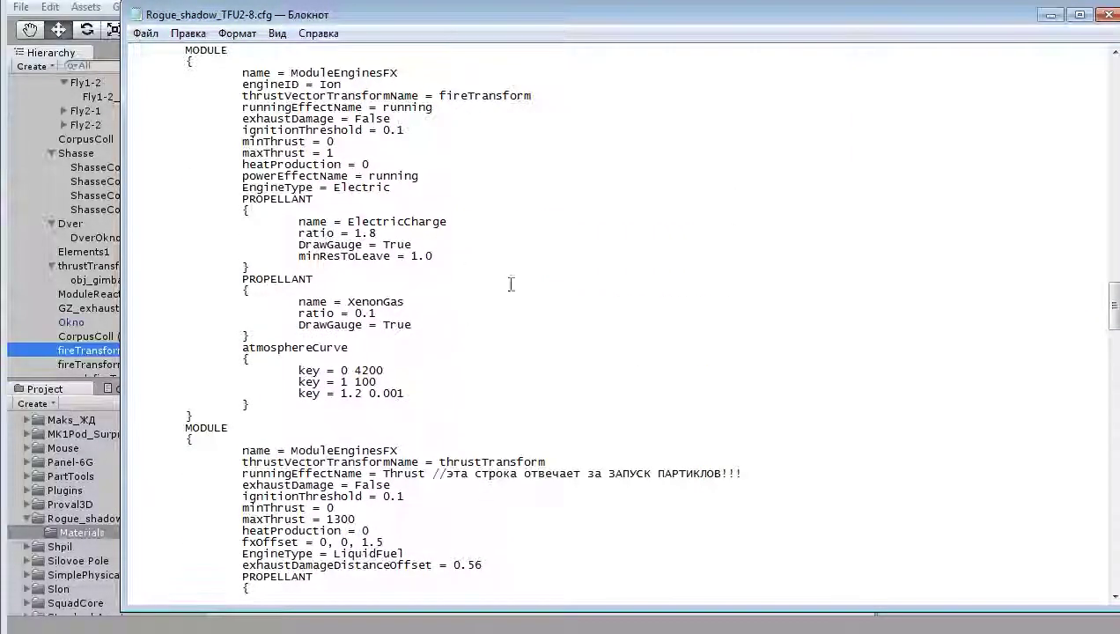
{"action": "scroll", "coordinate": [503, 320], "scroll_direction": "down", "scroll_amount": 6}
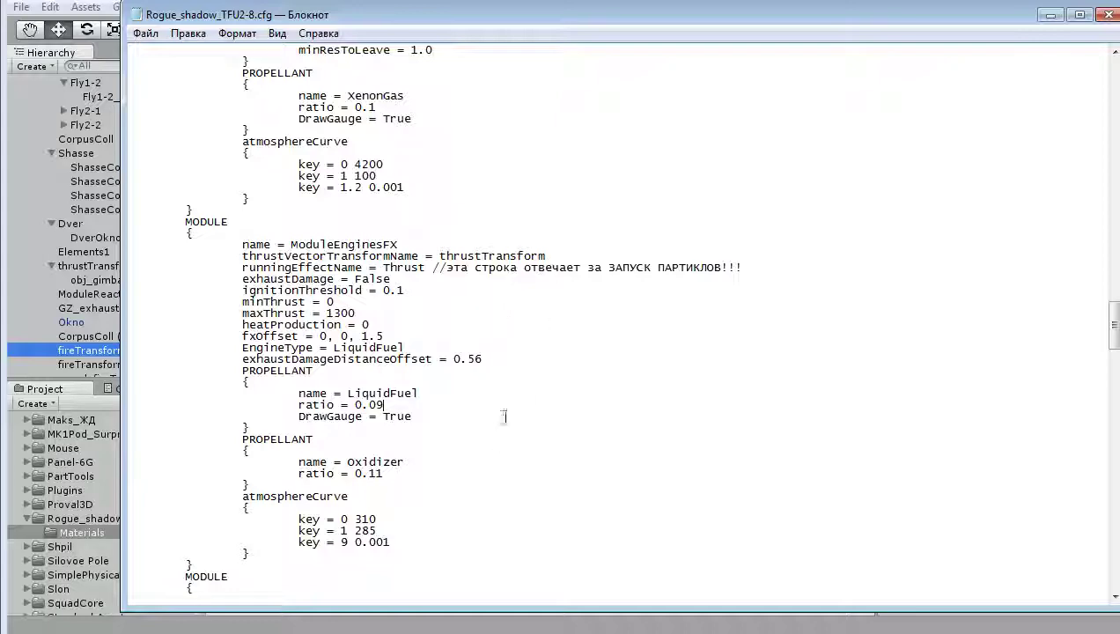
{"action": "scroll", "coordinate": [475, 357], "scroll_direction": "down", "scroll_amount": 6}
{"action": "scroll", "coordinate": [447, 379], "scroll_direction": "down", "scroll_amount": 2}
{"action": "scroll", "coordinate": [447, 377], "scroll_direction": "down", "scroll_amount": 3}
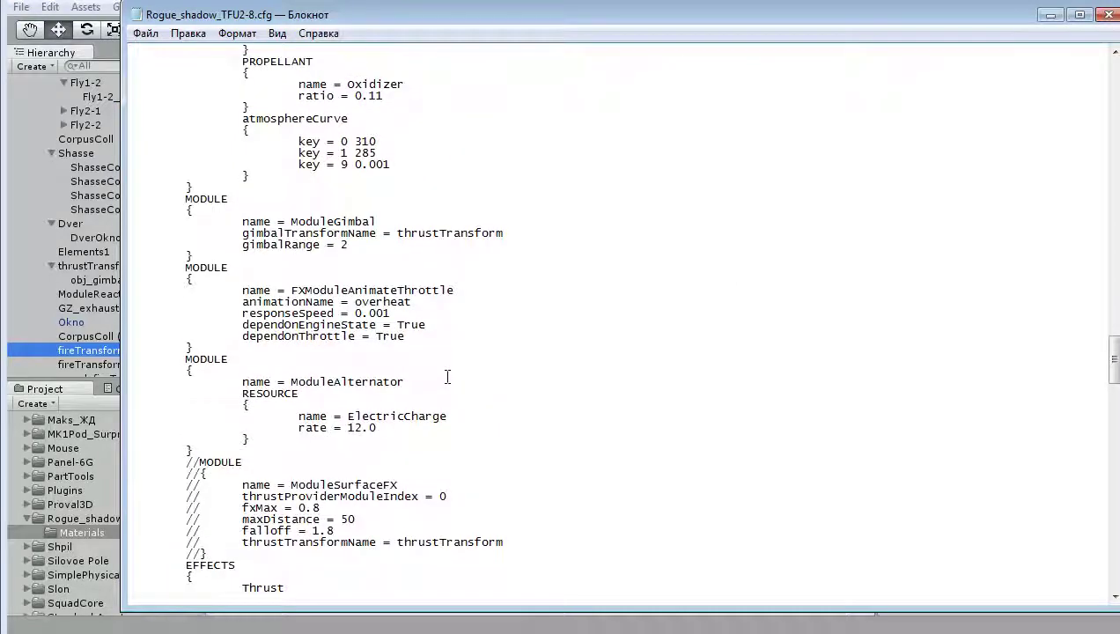
{"action": "scroll", "coordinate": [448, 377], "scroll_direction": "up", "scroll_amount": 2}
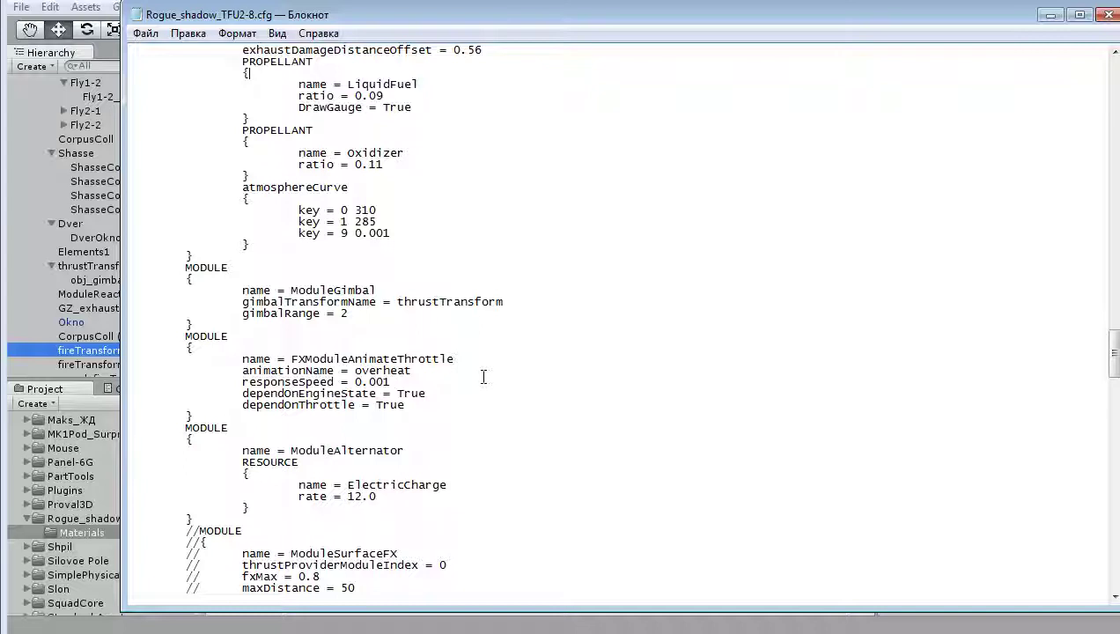
{"action": "left_click_drag", "start_coordinate": [176, 337], "coordinate": [373, 416]}
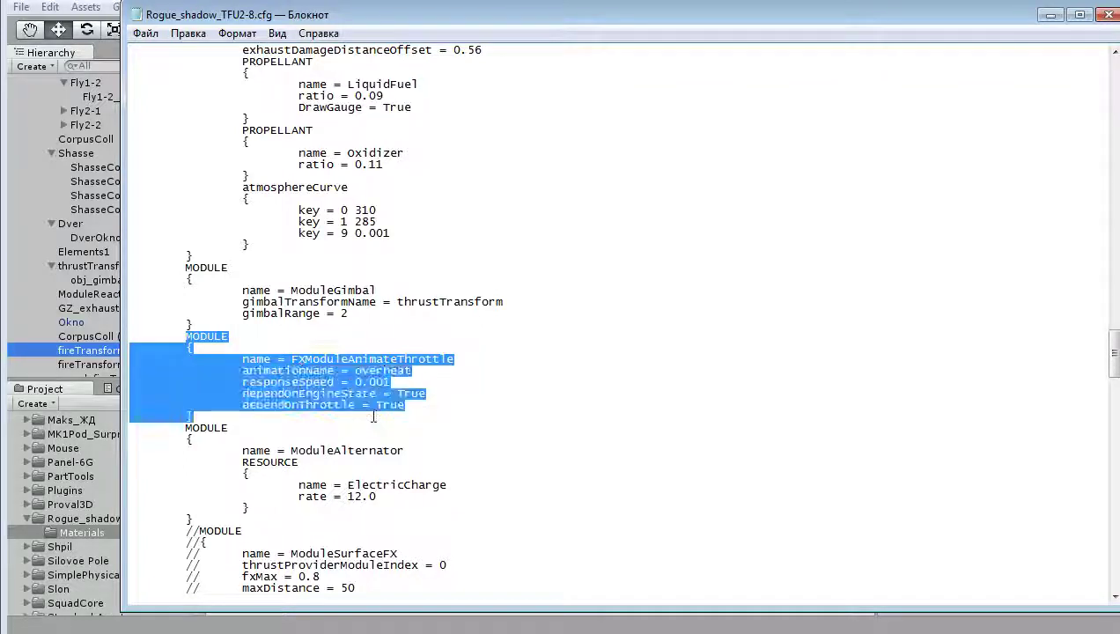
{"action": "left_click", "coordinate": [314, 359]}
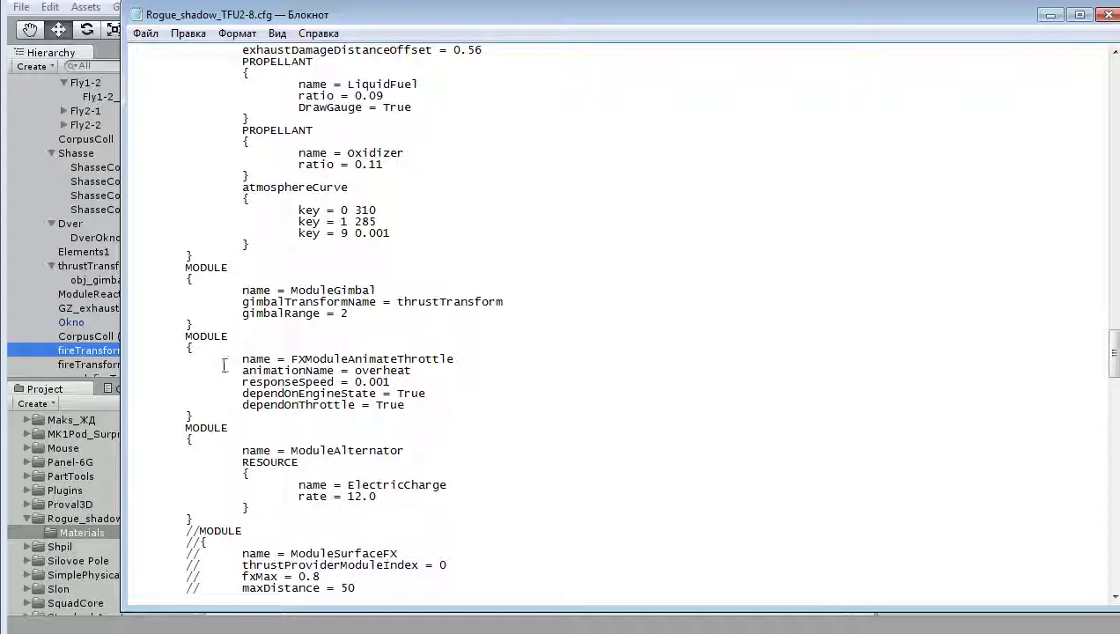
Highlight the FXModuleAnimateThrottle and ModuleAlternator module blocks in turn
{"action": "left_click_drag", "start_coordinate": [185, 334], "coordinate": [429, 417]}
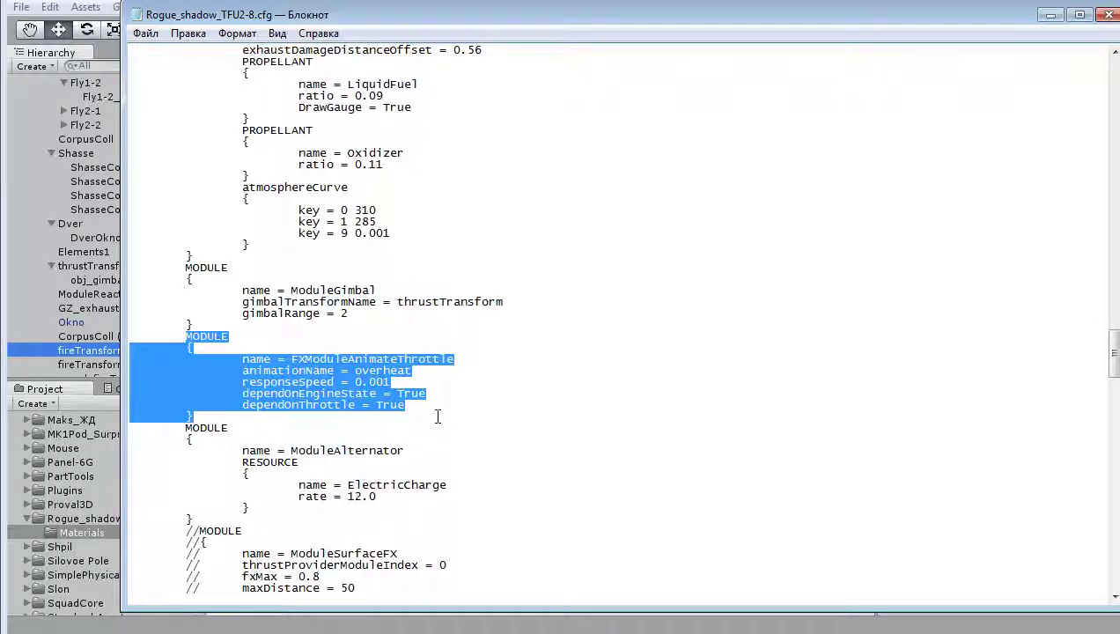
{"action": "scroll", "coordinate": [435, 418], "scroll_direction": "down", "scroll_amount": 2}
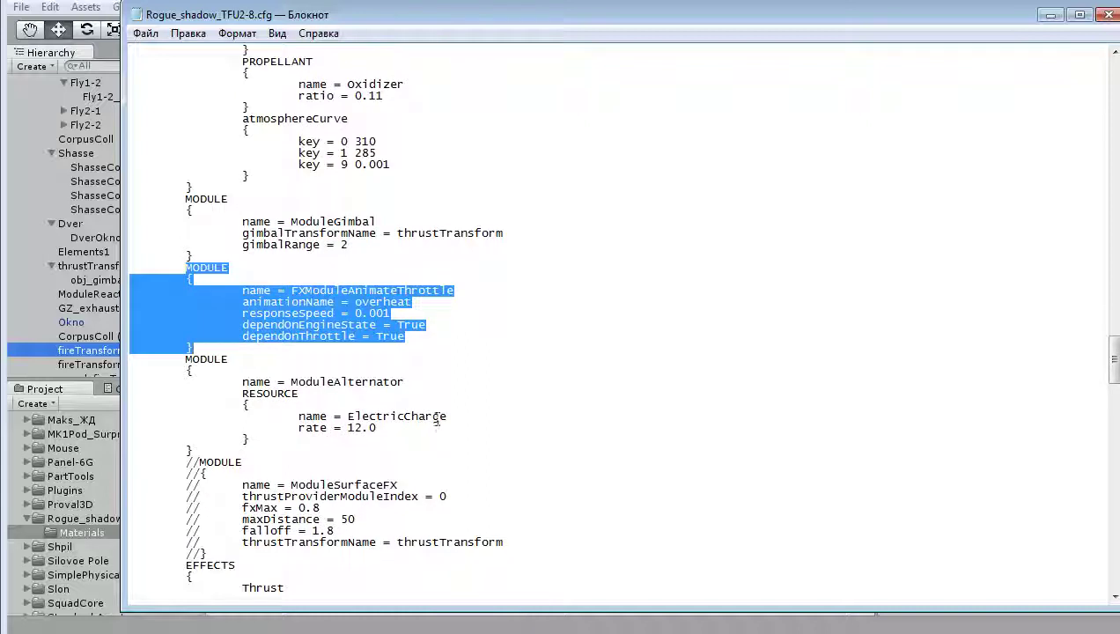
{"action": "left_click", "coordinate": [343, 394]}
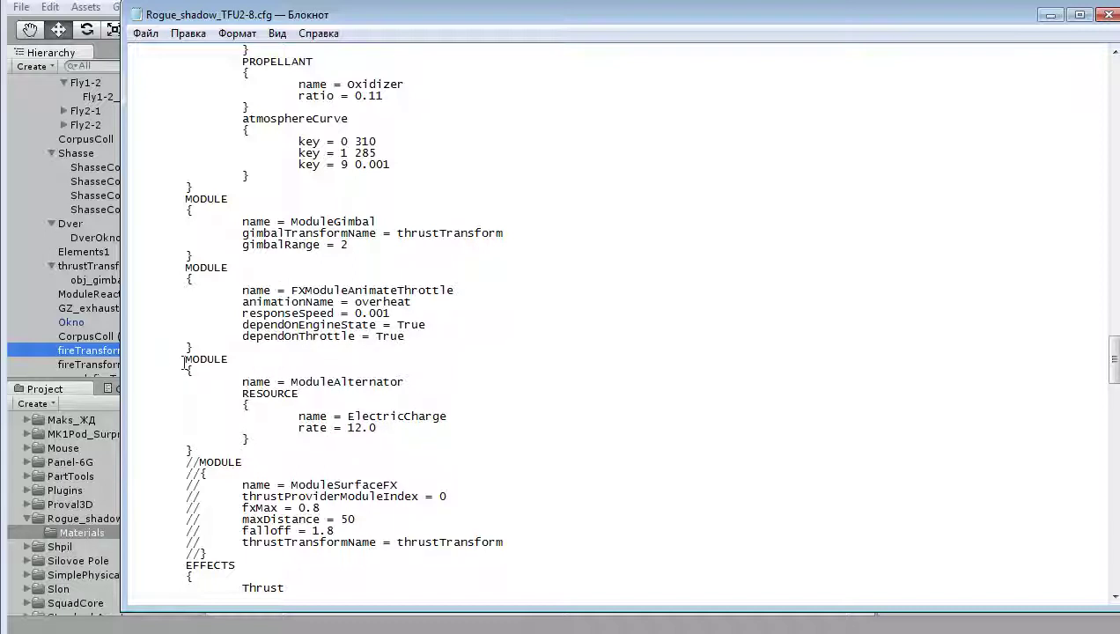
{"action": "left_click_drag", "start_coordinate": [184, 363], "coordinate": [261, 443]}
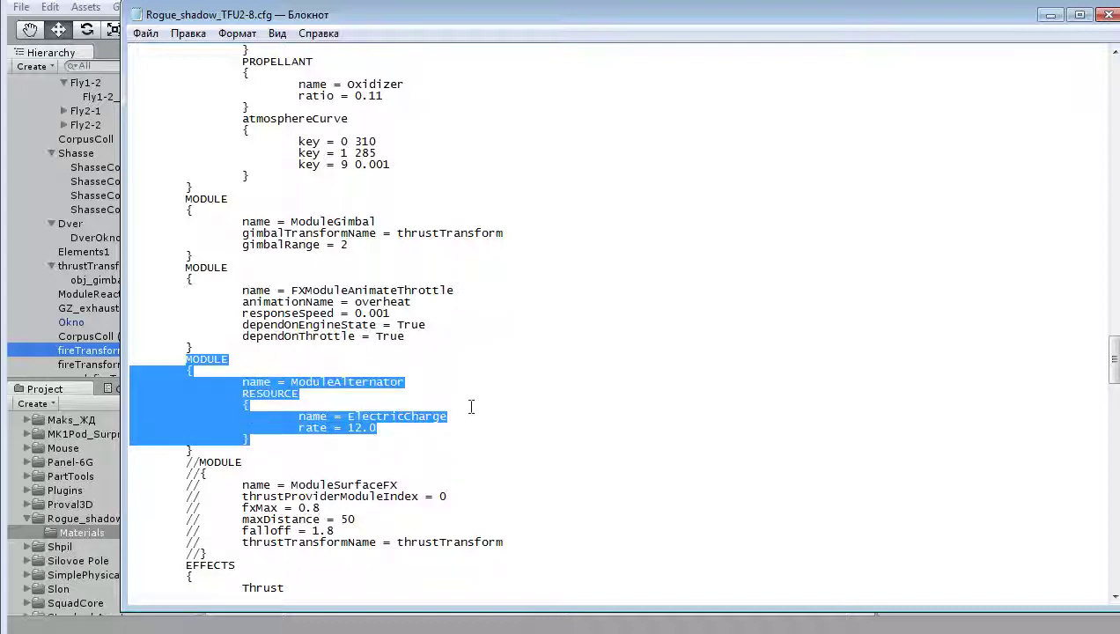
{"action": "scroll", "coordinate": [474, 409], "scroll_direction": "down", "scroll_amount": 4}
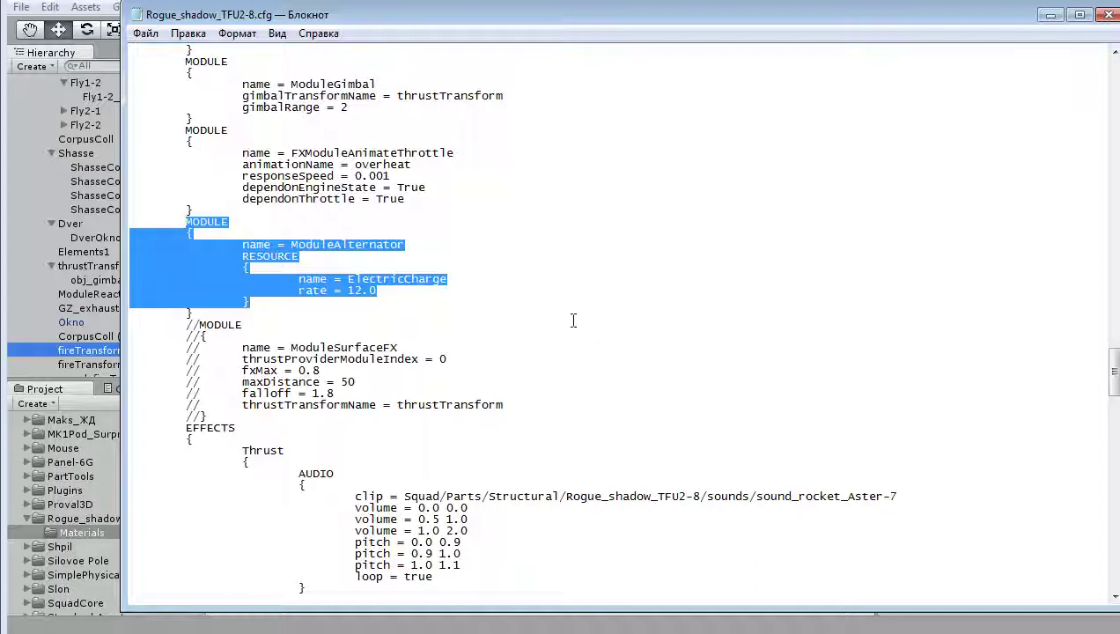
{"action": "left_click", "coordinate": [521, 339]}
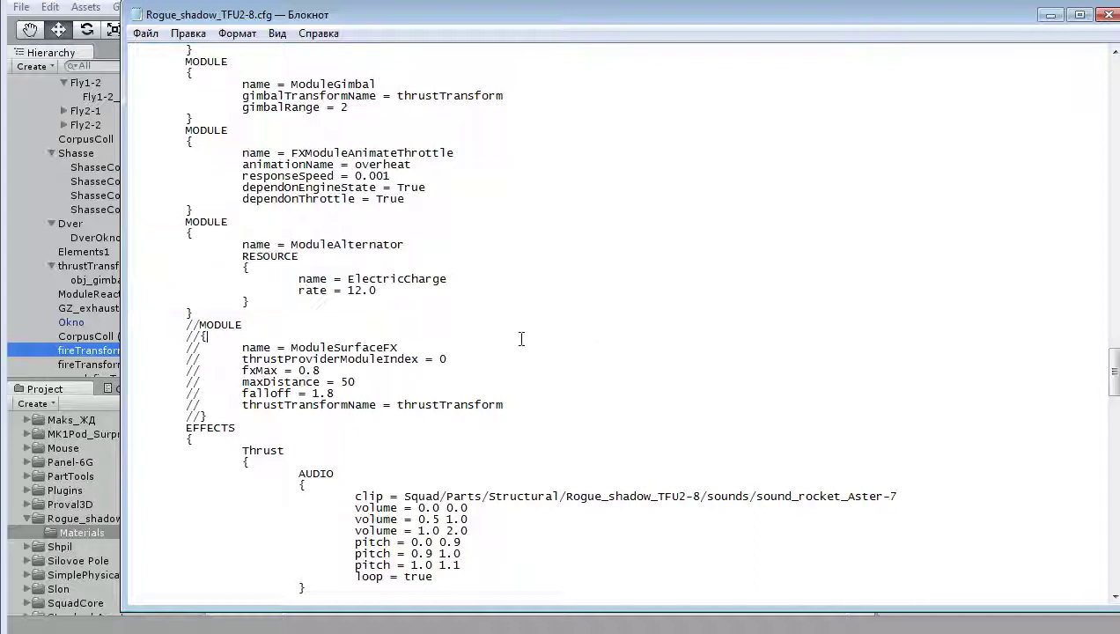
Highlight the commented-out ModuleSurfaceFX block, then the EFFECTS block with the Thrust audio
{"action": "mouse_move", "coordinate": [186, 326]}
{"action": "left_mouse_down"}
{"action": "mouse_move", "coordinate": [381, 350]}
{"action": "mouse_move", "coordinate": [557, 396]}
{"action": "left_mouse_up"}
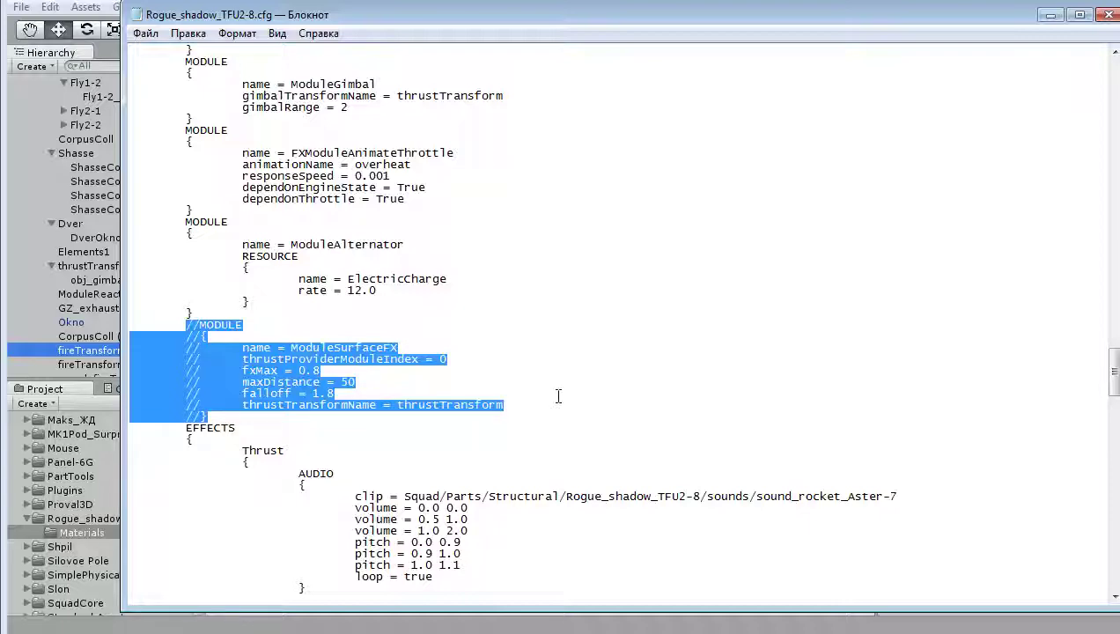
{"action": "scroll", "coordinate": [559, 394], "scroll_direction": "down", "scroll_amount": 5}
{"action": "scroll", "coordinate": [558, 394], "scroll_direction": "down", "scroll_amount": 5}
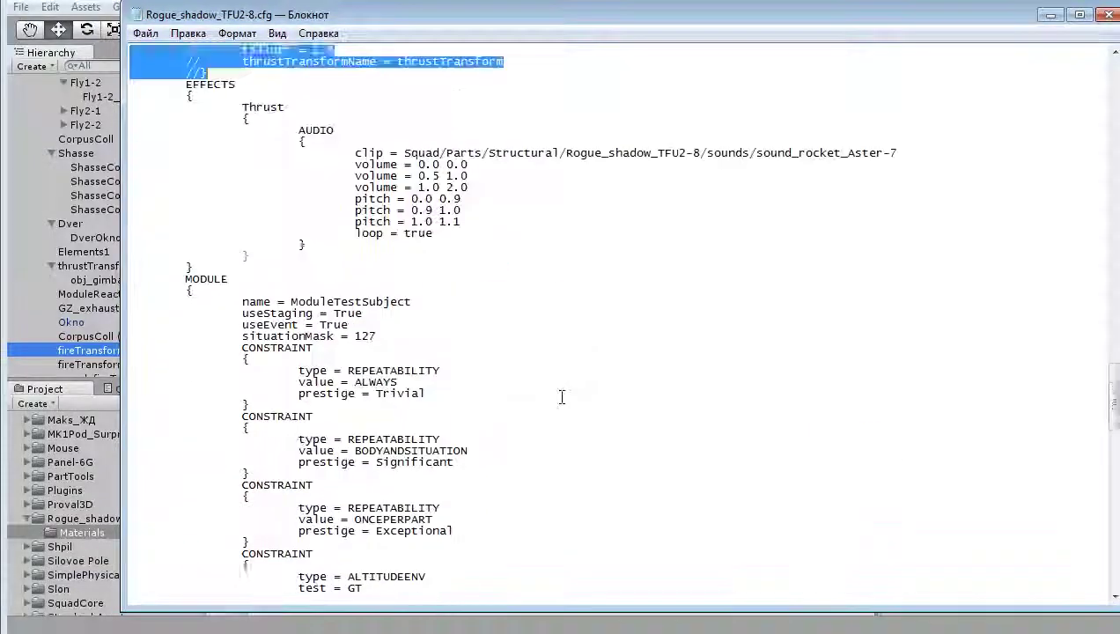
{"action": "scroll", "coordinate": [559, 394], "scroll_direction": "down", "scroll_amount": 1}
{"action": "scroll", "coordinate": [561, 394], "scroll_direction": "up", "scroll_amount": 5}
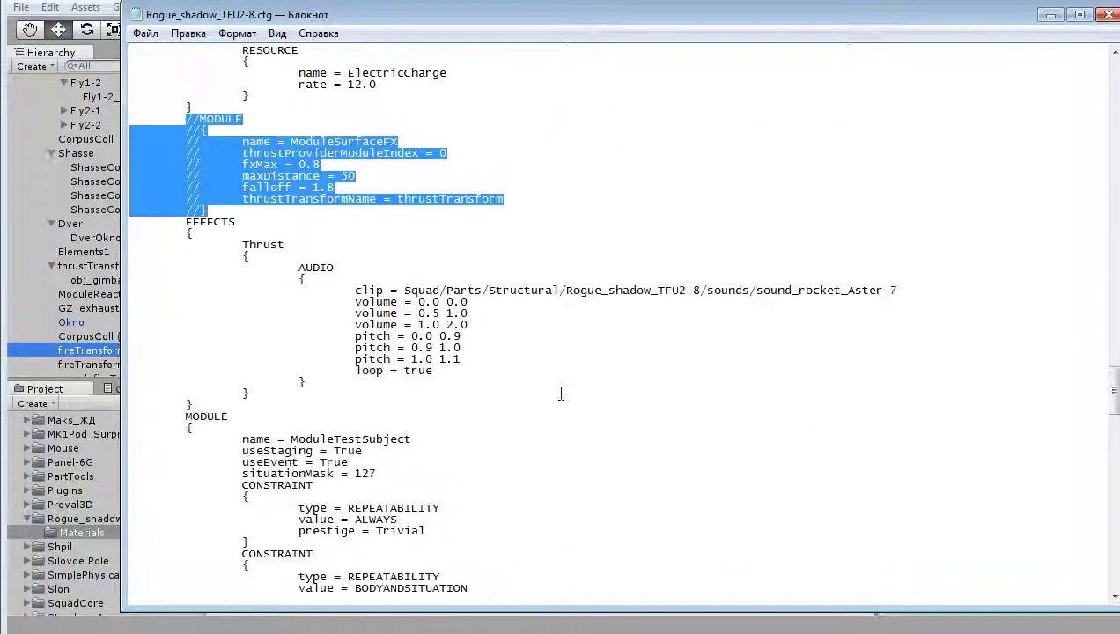
{"action": "left_click", "coordinate": [194, 224]}
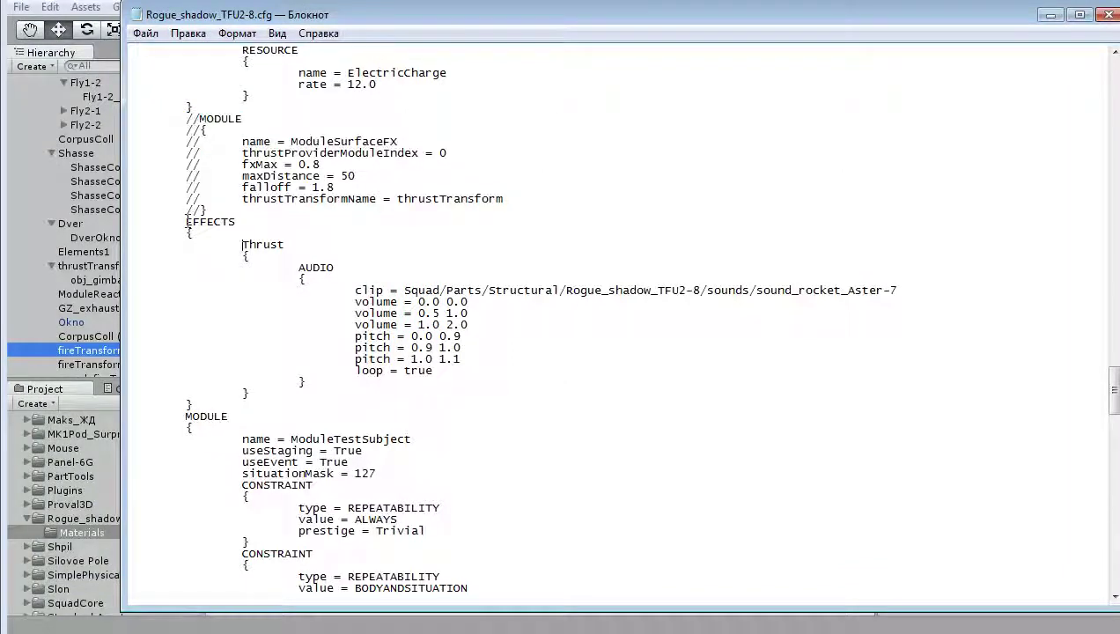
{"action": "left_click_drag", "start_coordinate": [184, 222], "coordinate": [560, 393]}
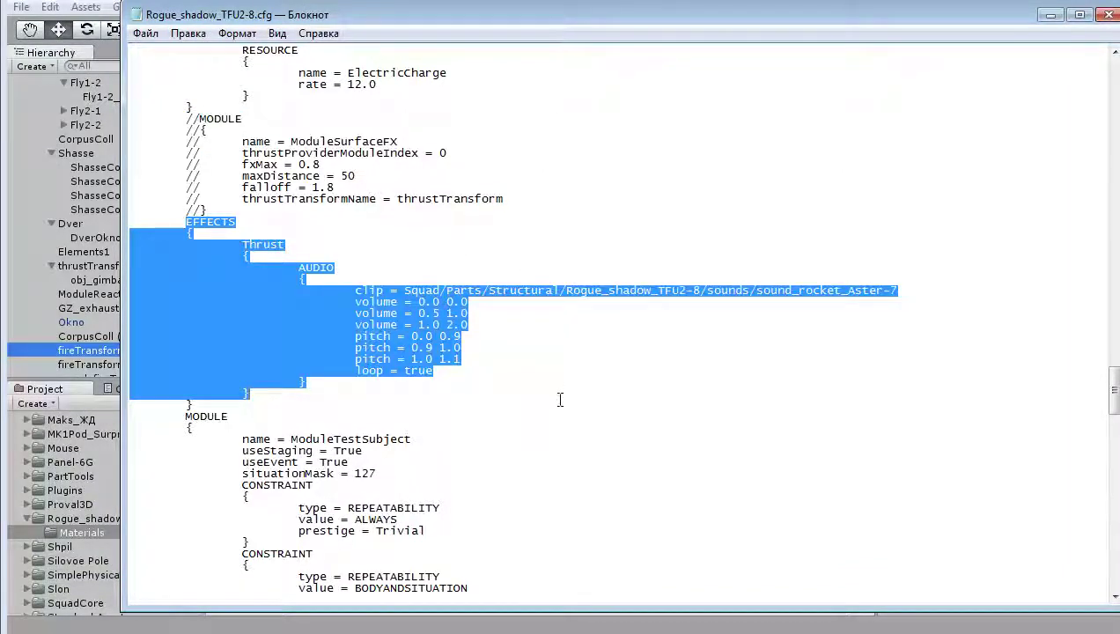
{"action": "left_click", "coordinate": [520, 302]}
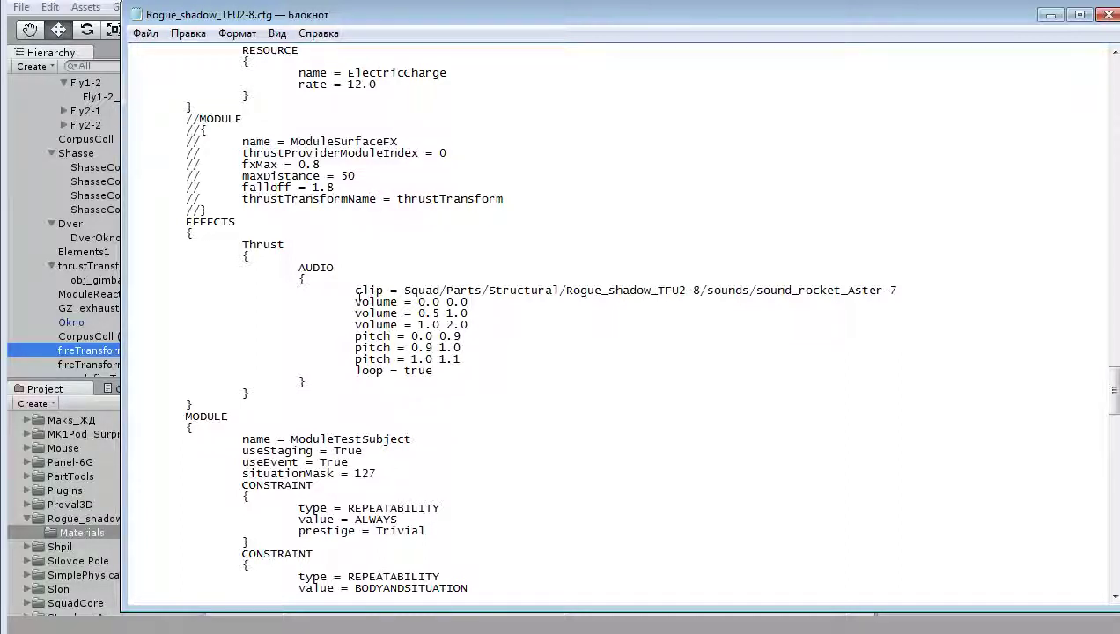
Pick out the three volume lines, the word volume, and the 2.0 value
{"action": "left_click_drag", "start_coordinate": [355, 302], "coordinate": [483, 323]}
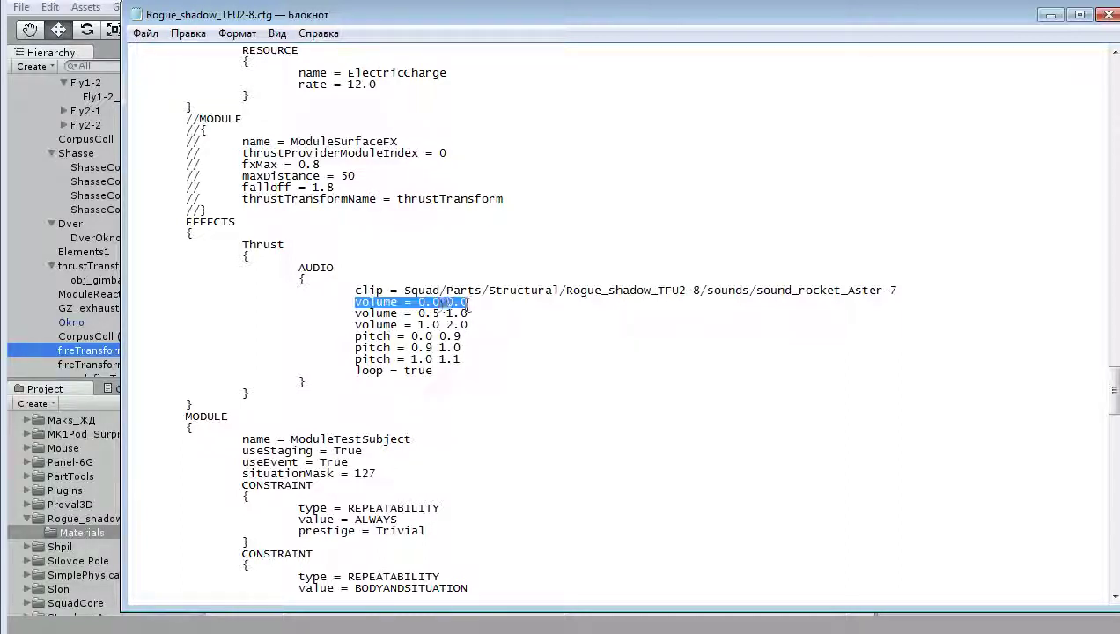
{"action": "left_click", "coordinate": [356, 302]}
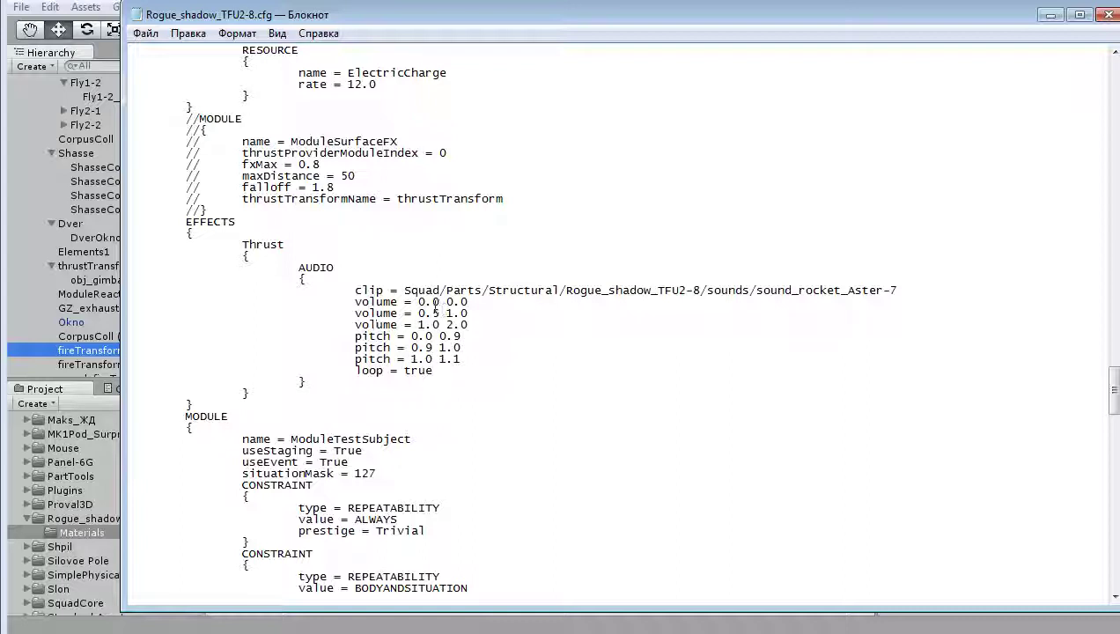
{"action": "double_click", "coordinate": [376, 302]}
{"action": "left_click", "coordinate": [470, 302]}
{"action": "left_click", "coordinate": [345, 312]}
{"action": "double_click", "coordinate": [454, 325]}
{"action": "left_click", "coordinate": [355, 335]}
Select the pitch keyword and the 0.0 0.9 values on the pitch lines
{"action": "double_click", "coordinate": [373, 336]}
{"action": "double_click", "coordinate": [456, 336]}
{"action": "left_click", "coordinate": [419, 350]}
{"action": "left_click_drag", "start_coordinate": [412, 336], "coordinate": [460, 337]}
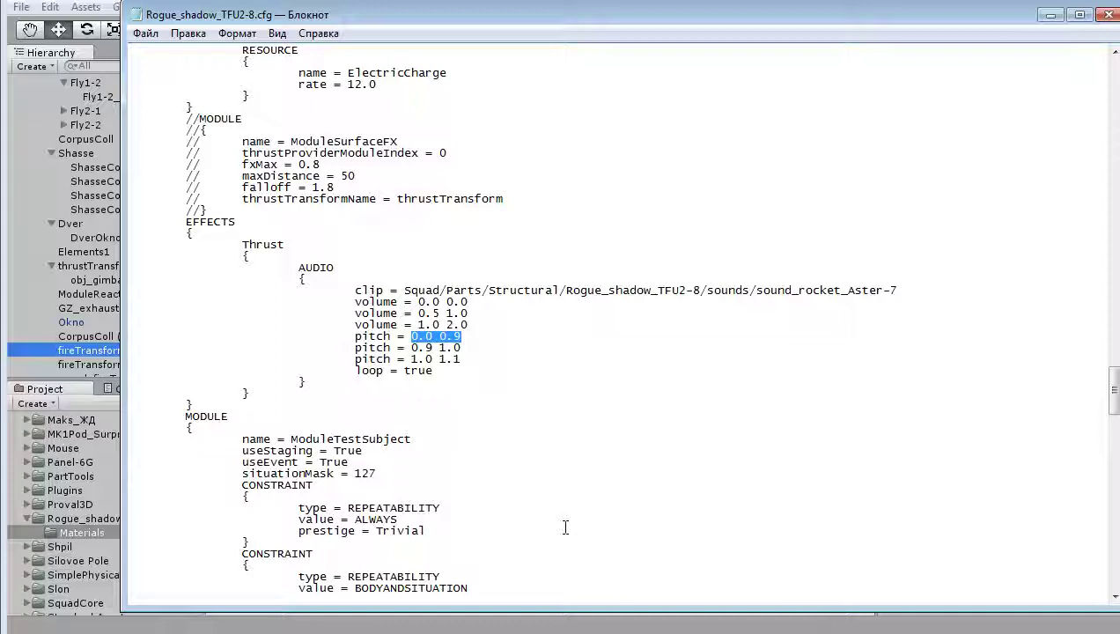
{"action": "mouse_move", "coordinate": [417, 349]}
{"action": "left_mouse_down"}
{"action": "mouse_move", "coordinate": [458, 349]}
{"action": "mouse_move", "coordinate": [459, 361]}
{"action": "left_mouse_up"}
{"action": "left_click", "coordinate": [445, 361]}
{"action": "left_click", "coordinate": [451, 359]}
Delete the first 'volume = 0.0 0.0' line, then undo the deletion
{"action": "left_click", "coordinate": [353, 301]}
{"action": "key", "text": "shift+End"}
{"action": "key", "text": "Delete"}
{"action": "key", "text": "ctrl+z"}
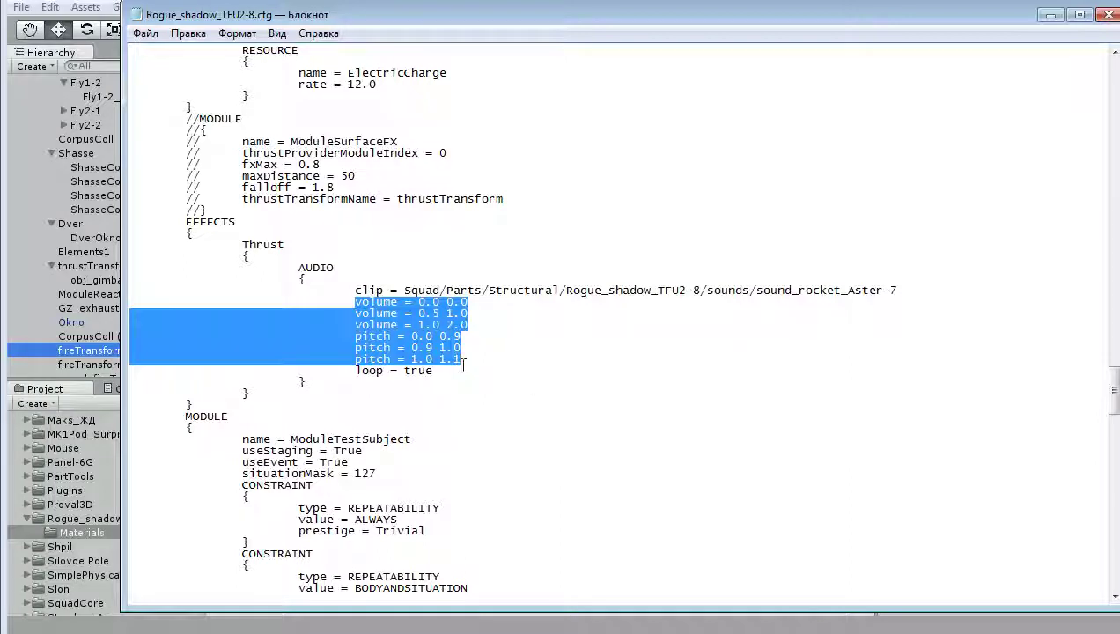
Select the 'loop = true' line and narrow the highlight to 'true'
{"action": "left_click", "coordinate": [411, 370]}
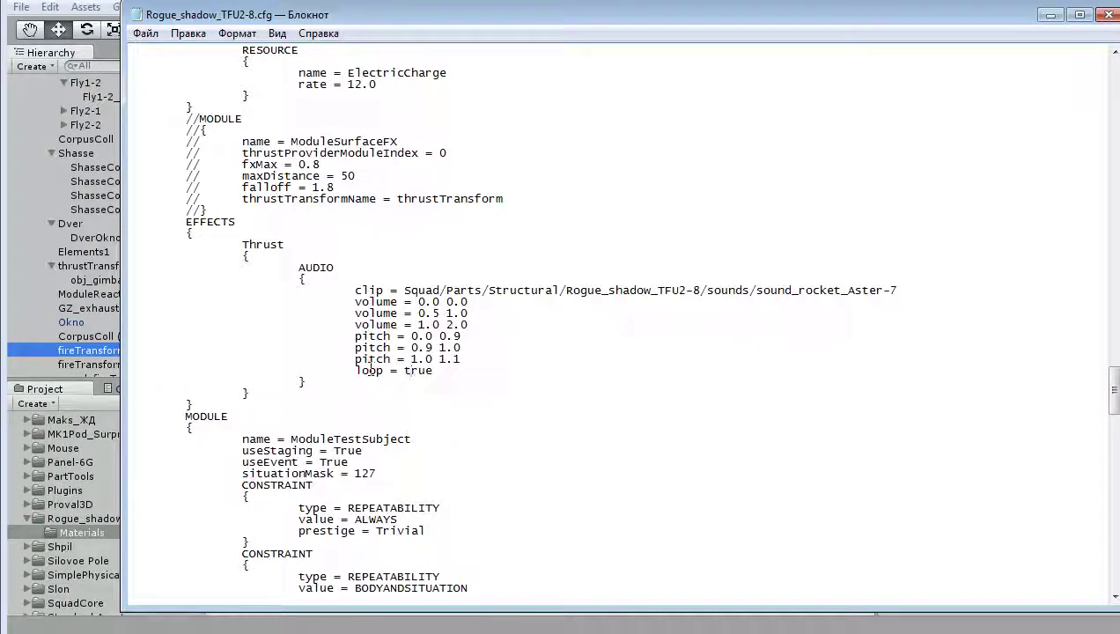
{"action": "left_click_drag", "start_coordinate": [353, 370], "coordinate": [433, 371]}
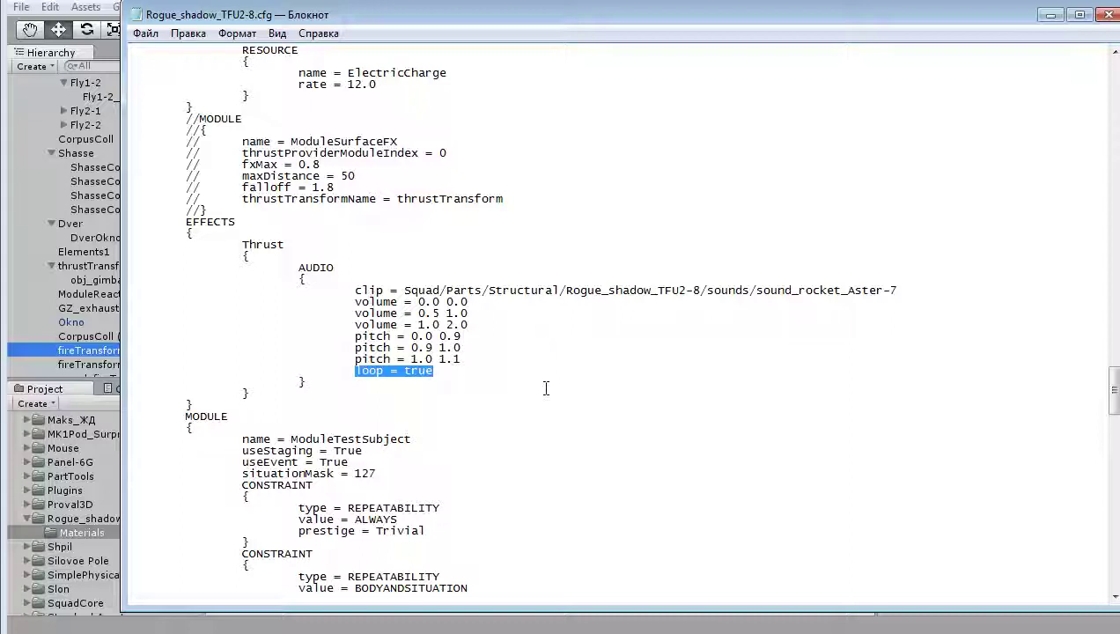
{"action": "key", "text": "End"}
{"action": "key", "text": "ctrl+shift+Left"}
Scroll through the cfg to the end and back to the top
{"action": "scroll", "coordinate": [483, 414], "scroll_direction": "down", "scroll_amount": 5}
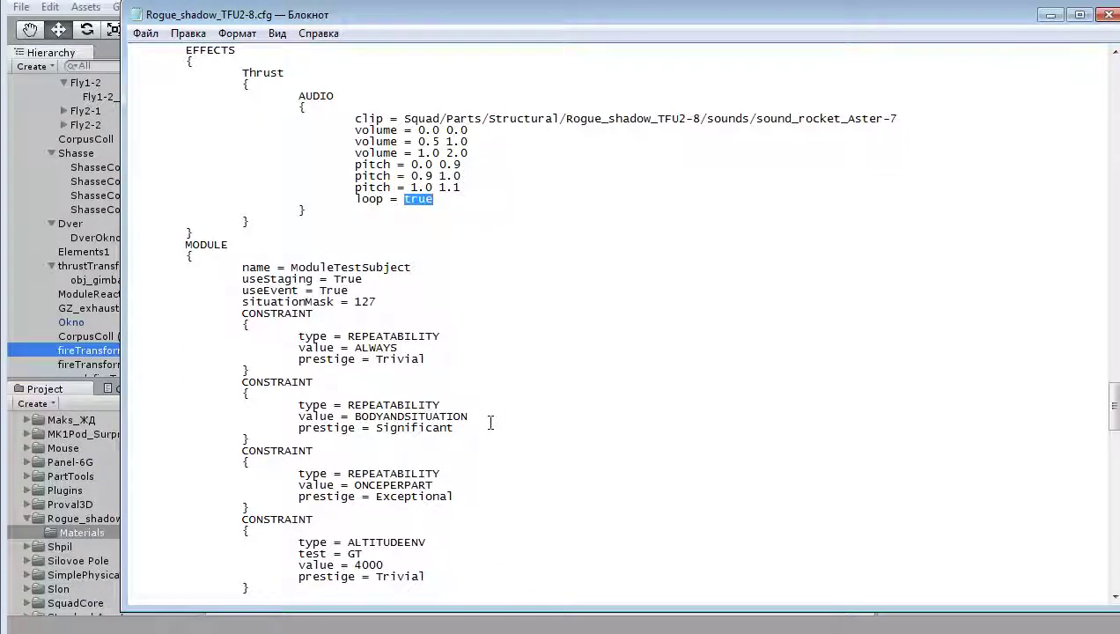
{"action": "scroll", "coordinate": [487, 421], "scroll_direction": "down", "scroll_amount": 5}
{"action": "mouse_move", "coordinate": [183, 73]}
{"action": "left_mouse_down"}
{"action": "mouse_move", "coordinate": [462, 601]}
{"action": "mouse_move", "coordinate": [314, 591]}
{"action": "mouse_move", "coordinate": [572, 352]}
{"action": "left_mouse_up"}
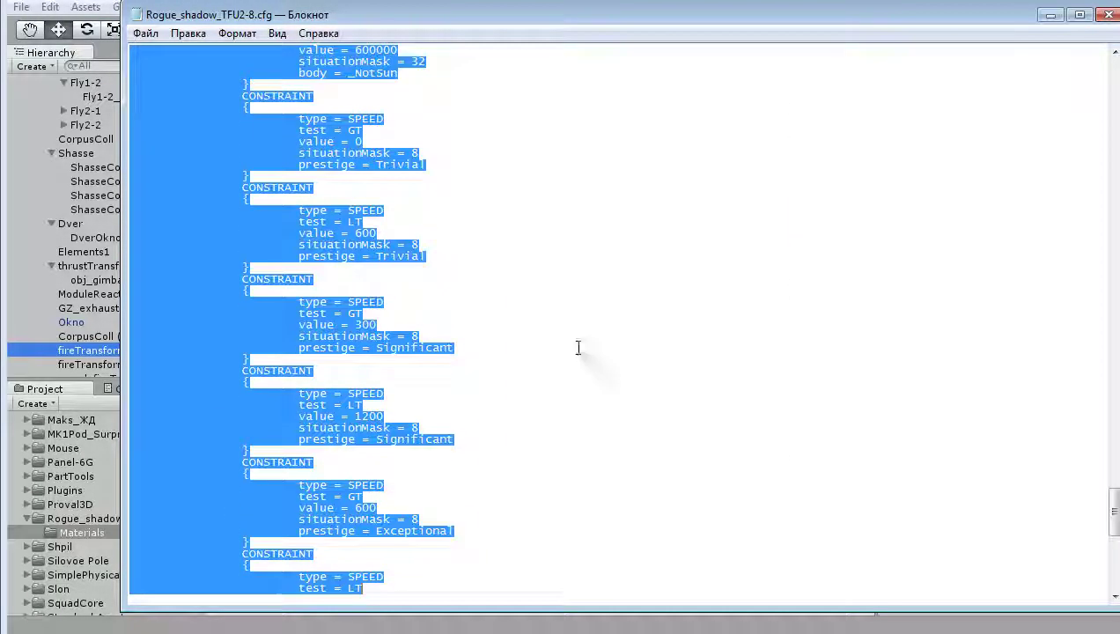
{"action": "left_click", "coordinate": [530, 308]}
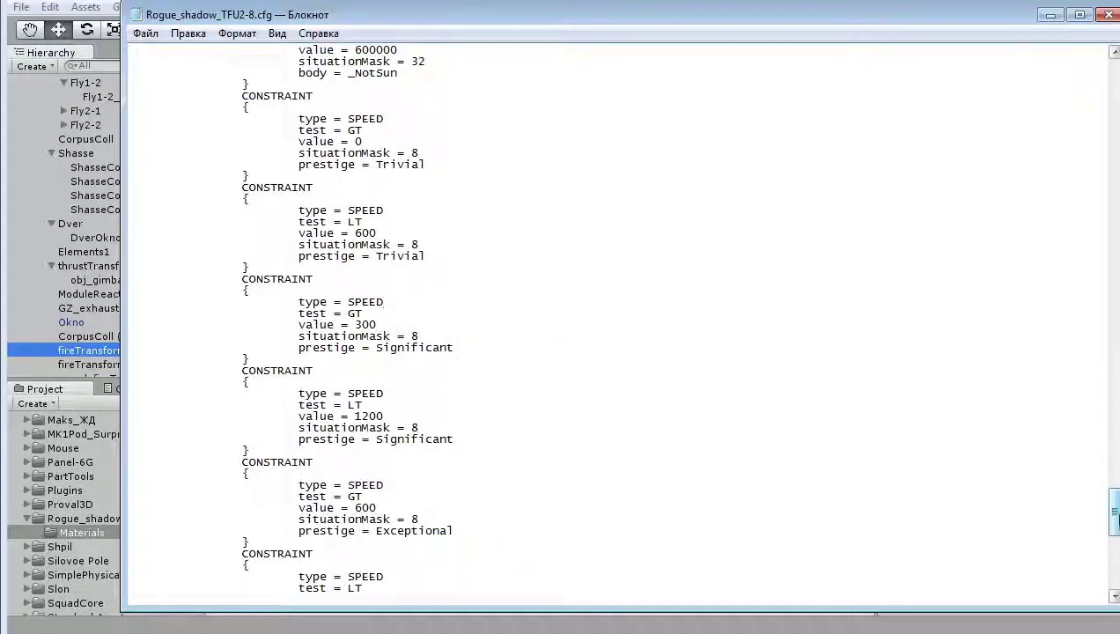
{"action": "left_click_drag", "start_coordinate": [1113, 515], "coordinate": [1114, 581]}
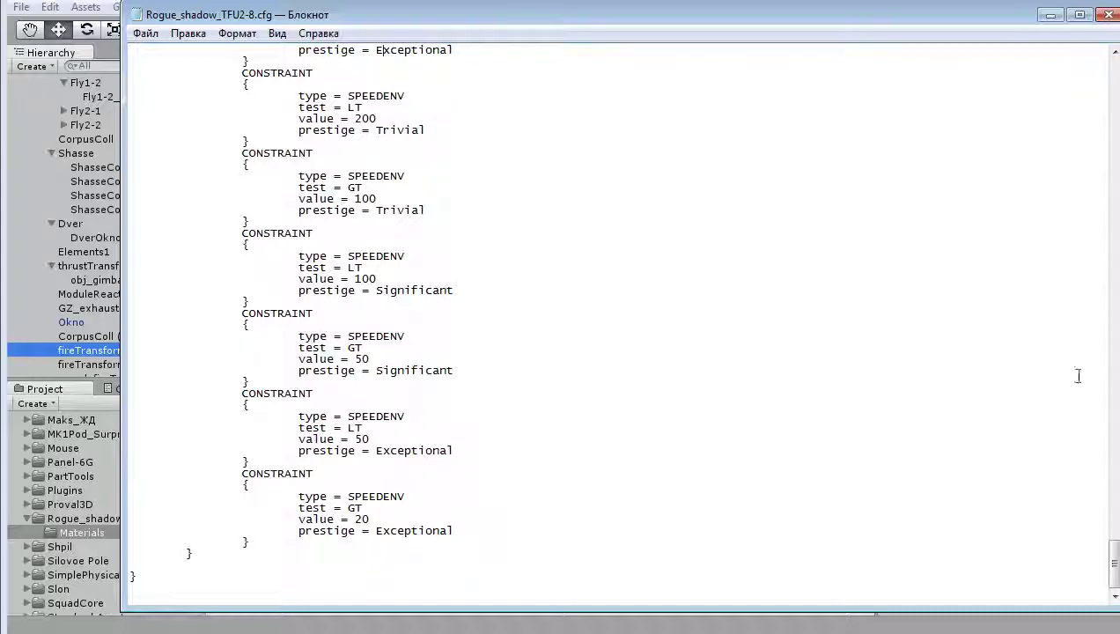
{"action": "left_click_drag", "start_coordinate": [1111, 590], "coordinate": [1114, 407]}
{"action": "left_click_drag", "start_coordinate": [1113, 406], "coordinate": [1114, 64]}
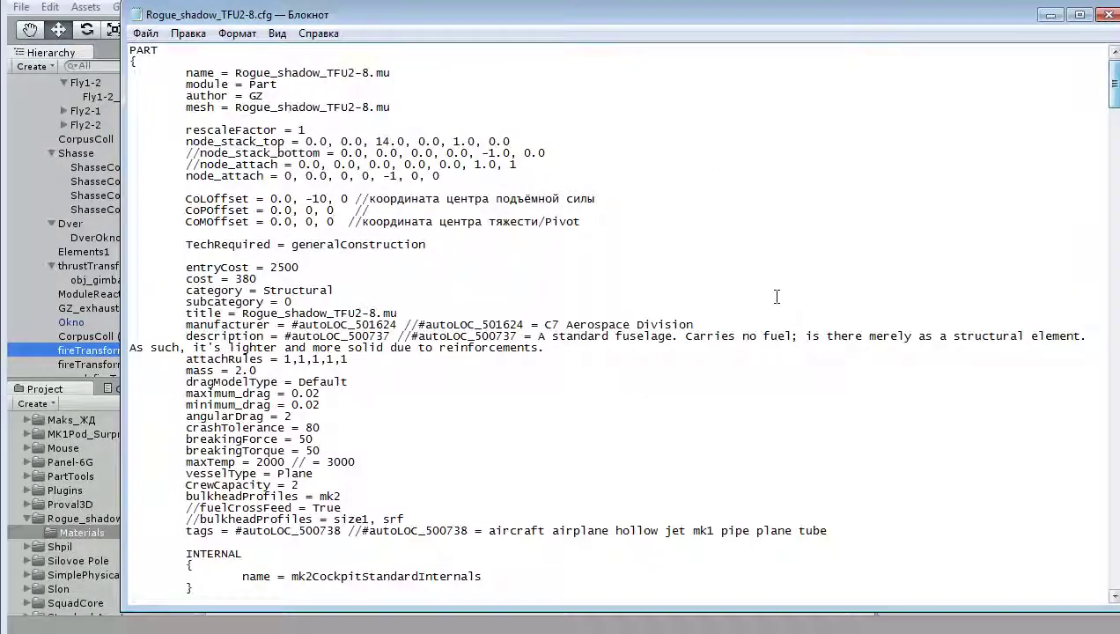
Move Notepad aside and select from MonoPropellant to the ElevonRogue module's closing brace
{"action": "left_click", "coordinate": [469, 404]}
{"action": "scroll", "coordinate": [449, 418], "scroll_direction": "down", "scroll_amount": 7}
{"action": "scroll", "coordinate": [440, 429], "scroll_direction": "down", "scroll_amount": 8}
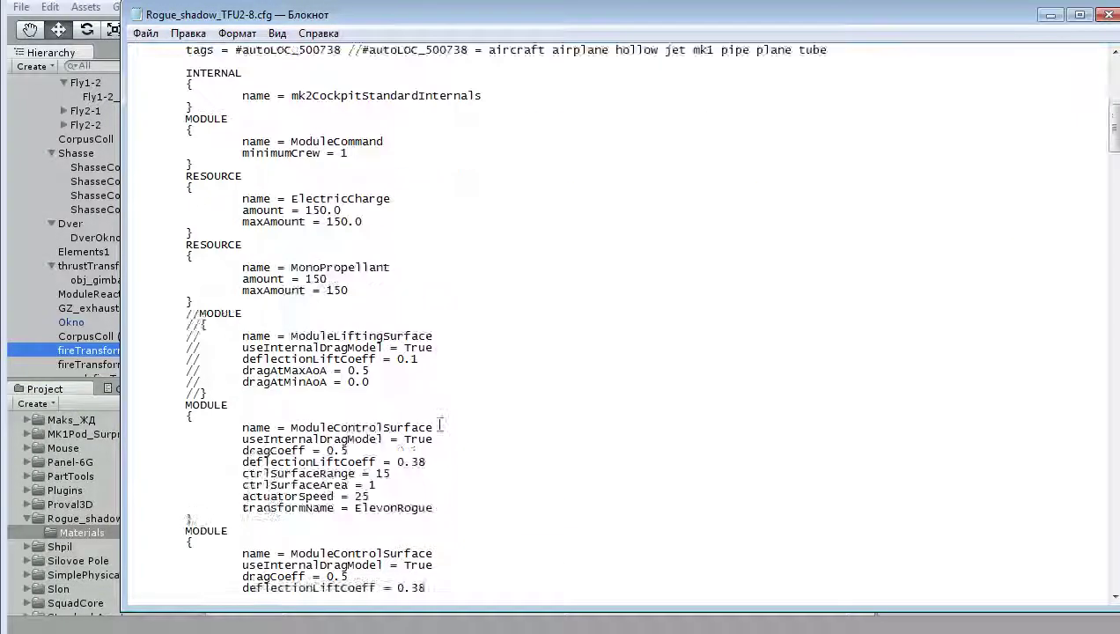
{"action": "scroll", "coordinate": [440, 429], "scroll_direction": "down", "scroll_amount": 5}
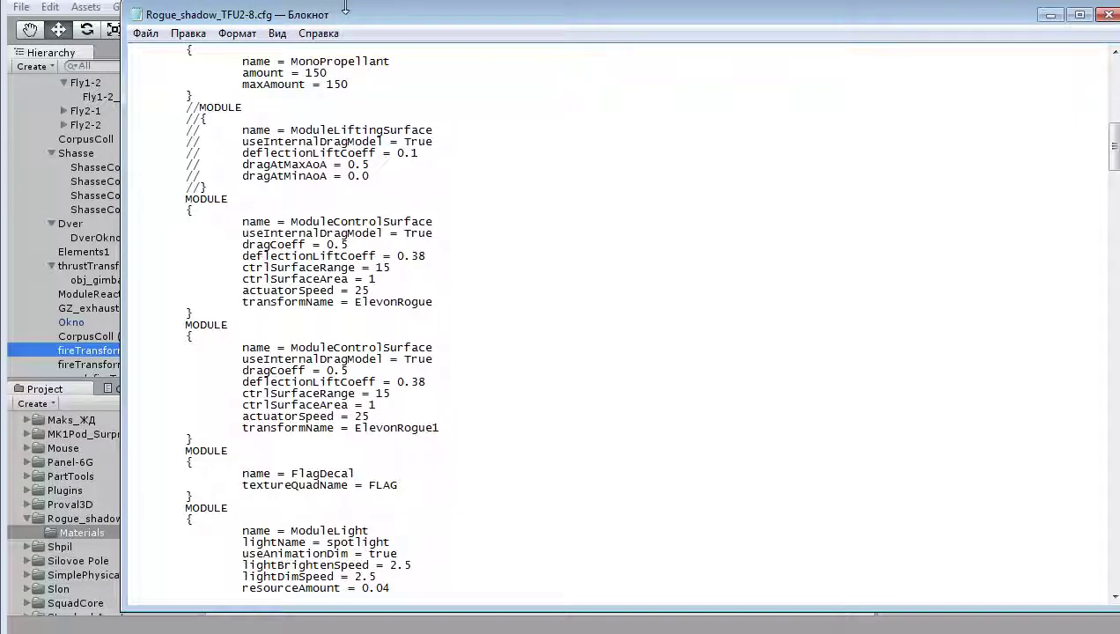
{"action": "left_click_drag", "start_coordinate": [343, 11], "coordinate": [432, 54]}
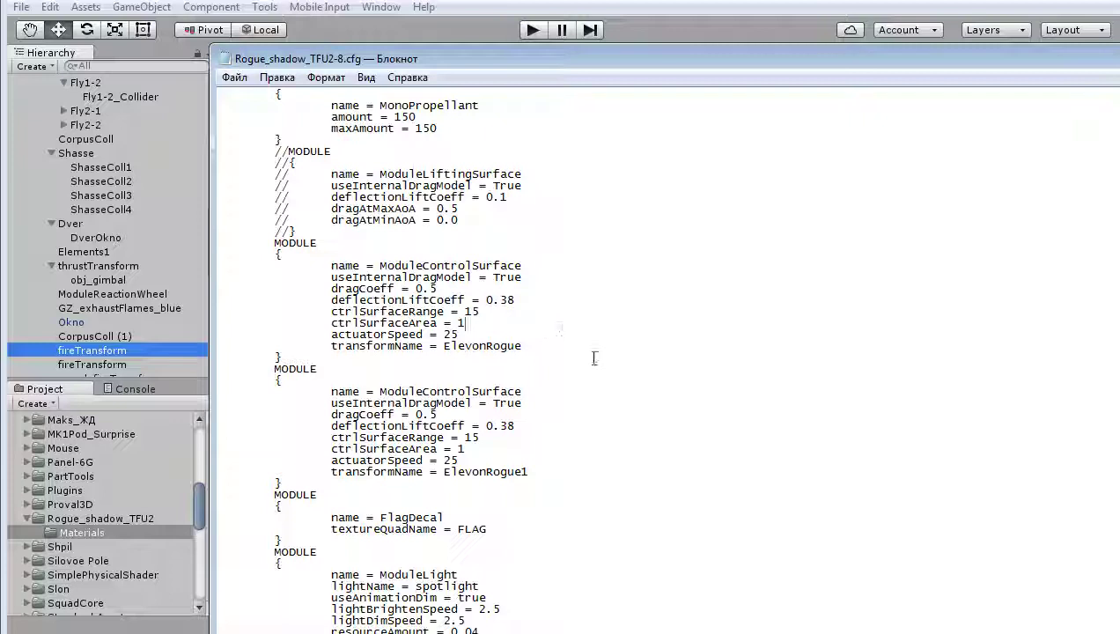
{"action": "left_click_drag", "start_coordinate": [594, 357], "coordinate": [274, 93]}
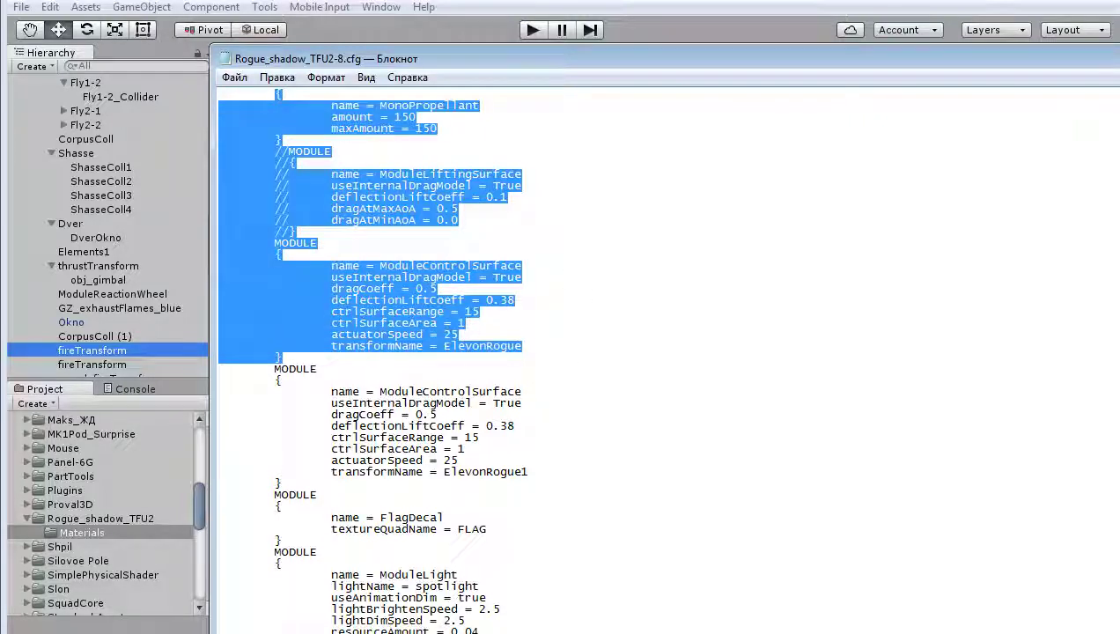
Check the Ladder and Airlock colliders under Cab > CabColl, then go back to the cfg
{"action": "left_click", "coordinate": [207, 240]}
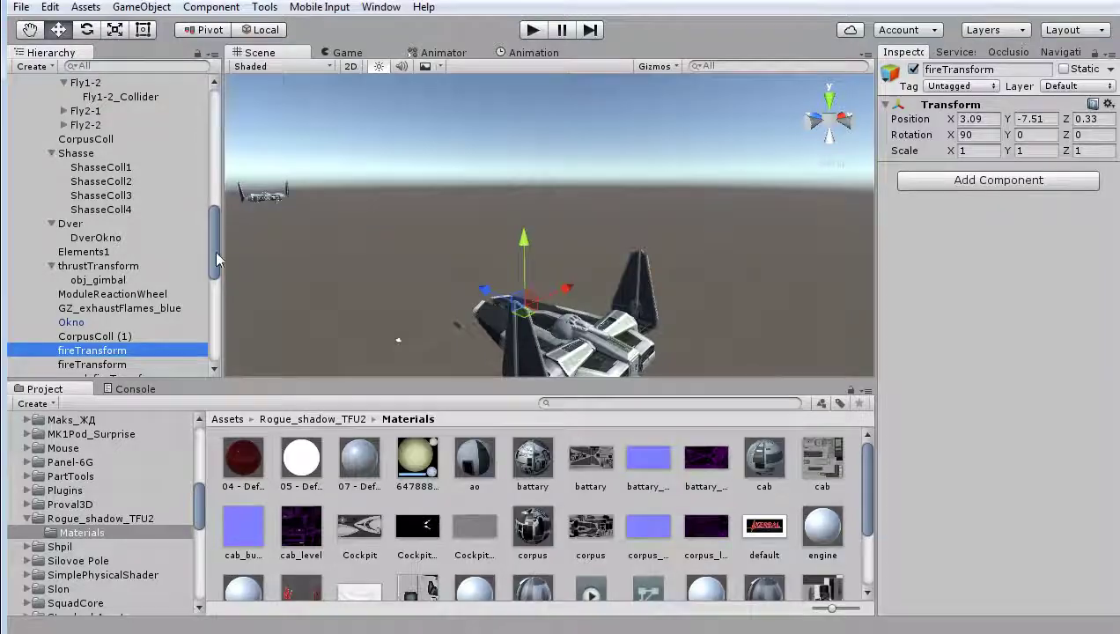
{"action": "left_click_drag", "start_coordinate": [209, 260], "coordinate": [218, 190]}
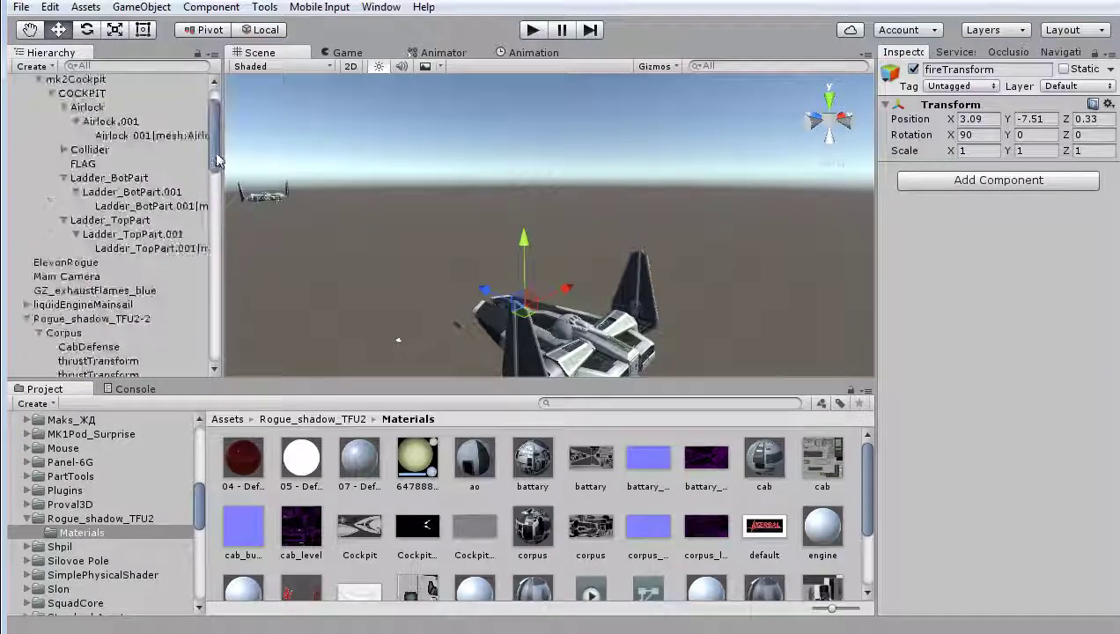
{"action": "left_click_drag", "start_coordinate": [219, 189], "coordinate": [217, 204]}
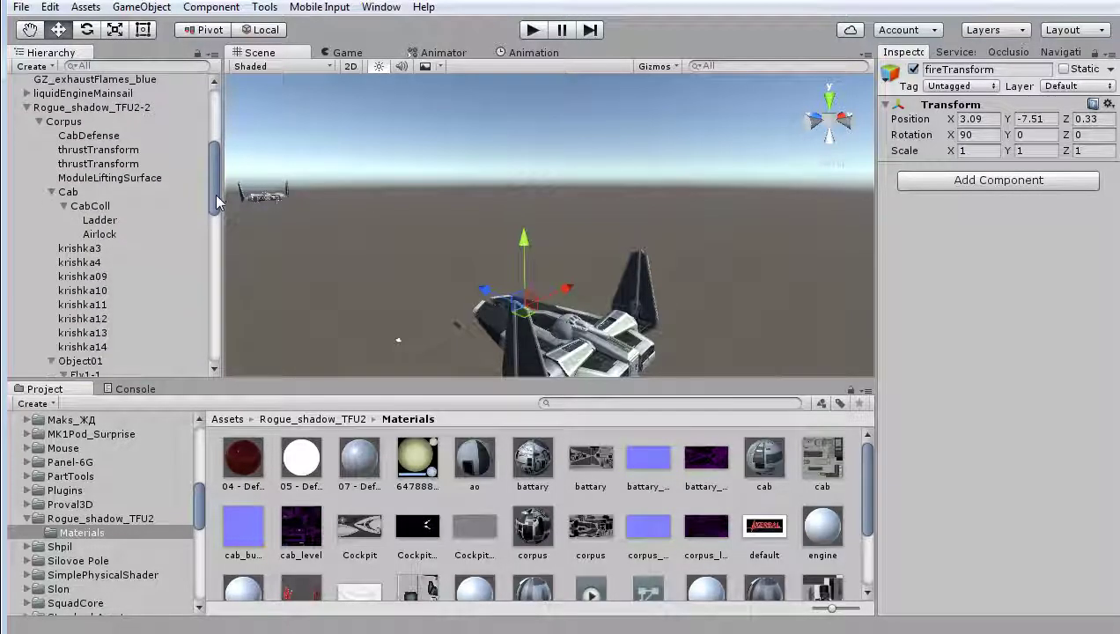
{"action": "left_click", "coordinate": [106, 220]}
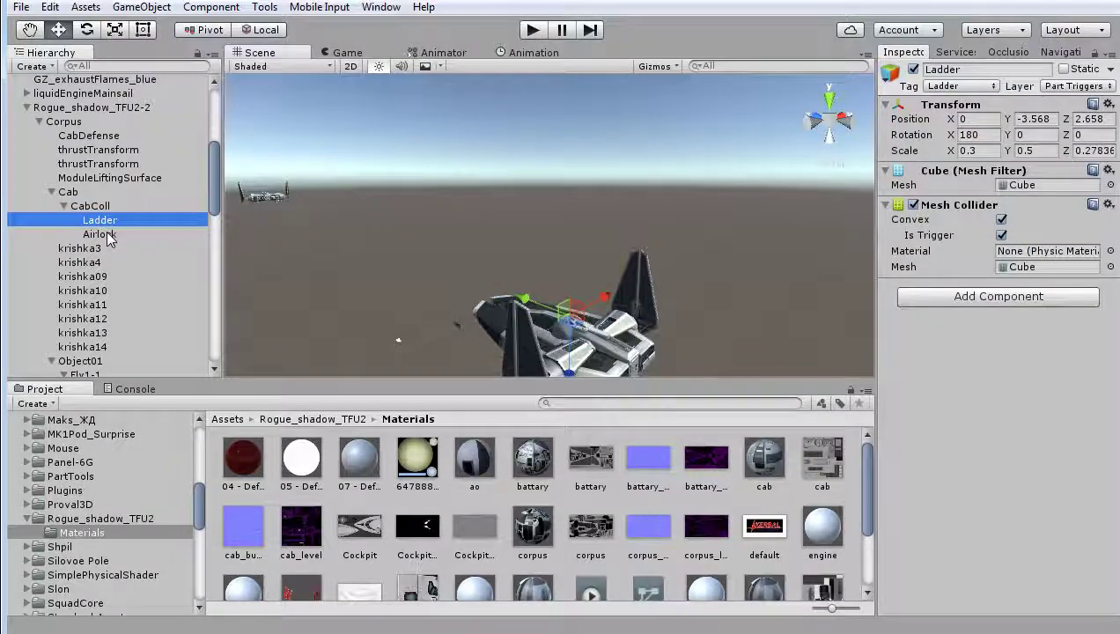
{"action": "left_click", "coordinate": [106, 235]}
{"action": "left_click", "coordinate": [107, 226]}
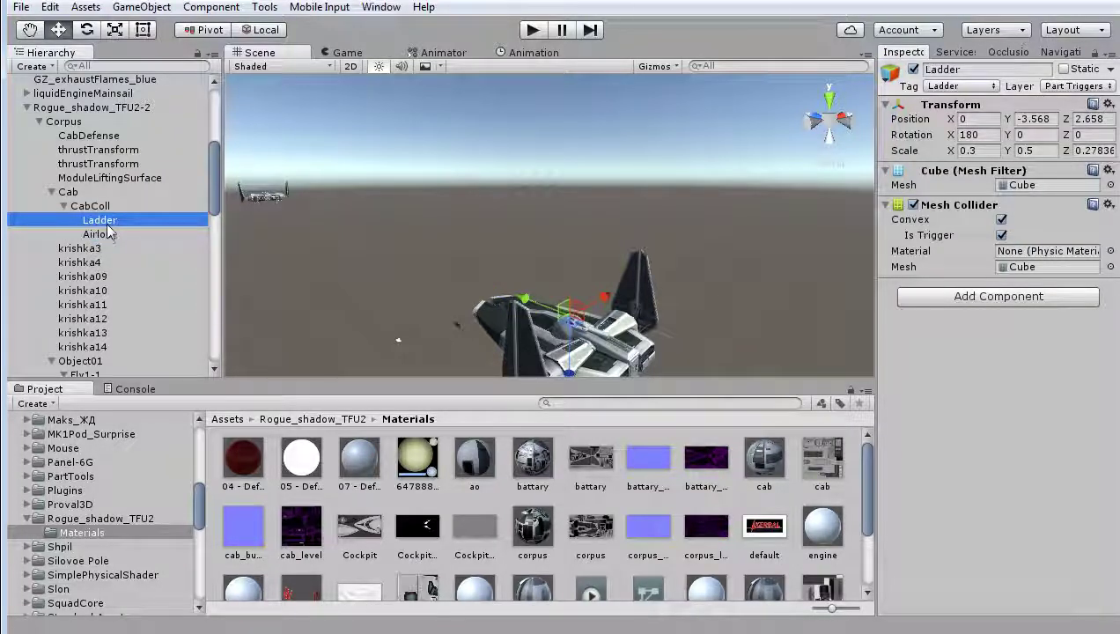
{"action": "left_click", "coordinate": [109, 235]}
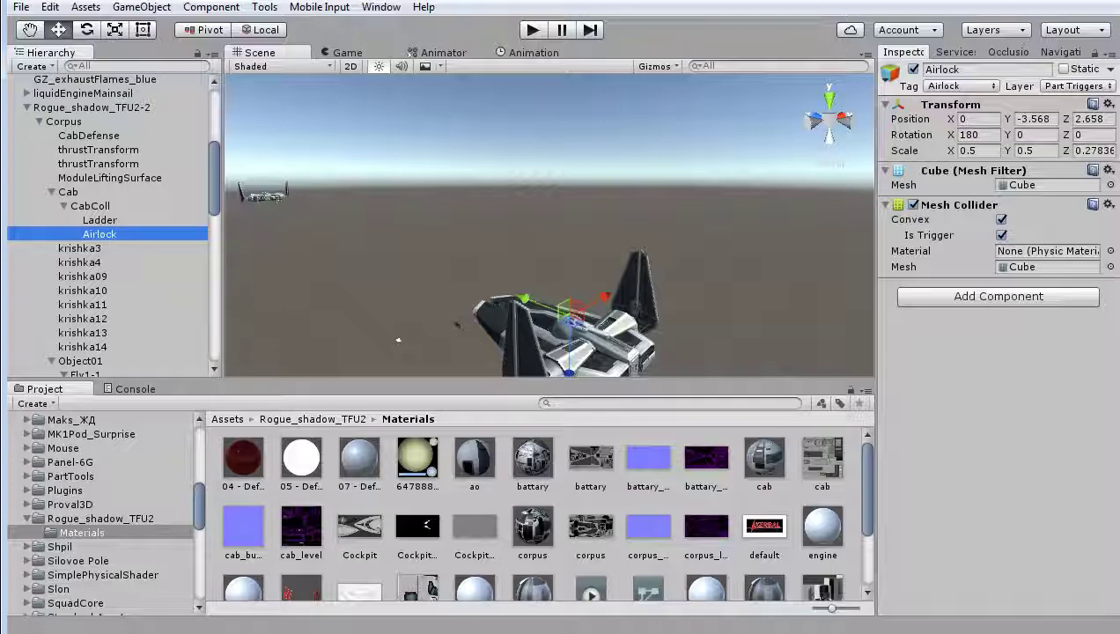
{"action": "key", "text": "alt+Tab"}
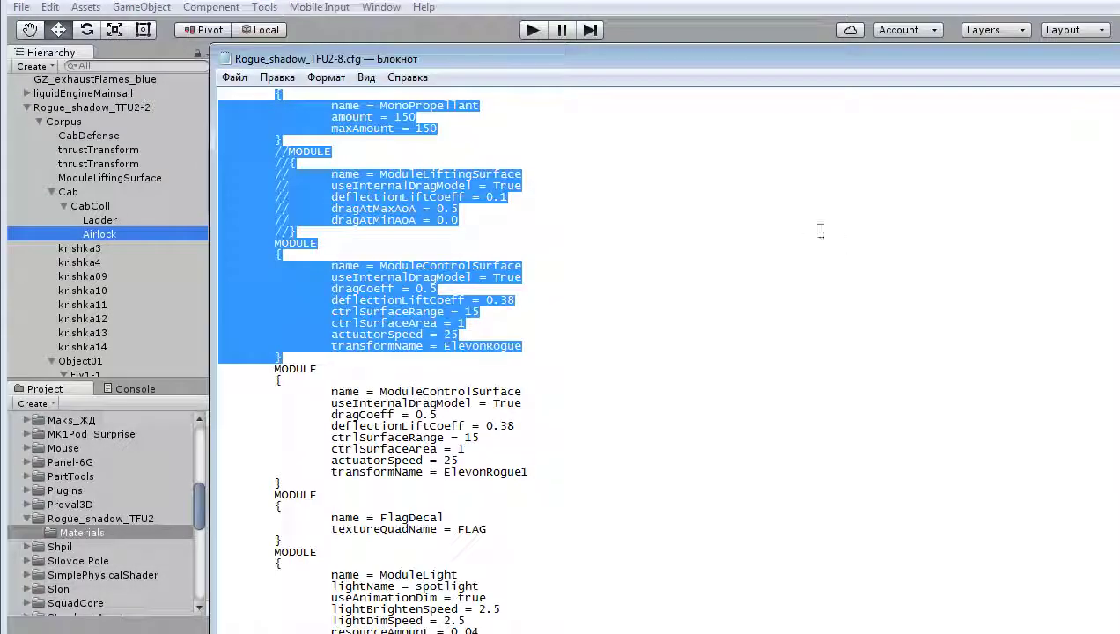
{"action": "left_click_drag", "start_coordinate": [662, 60], "coordinate": [613, 2]}
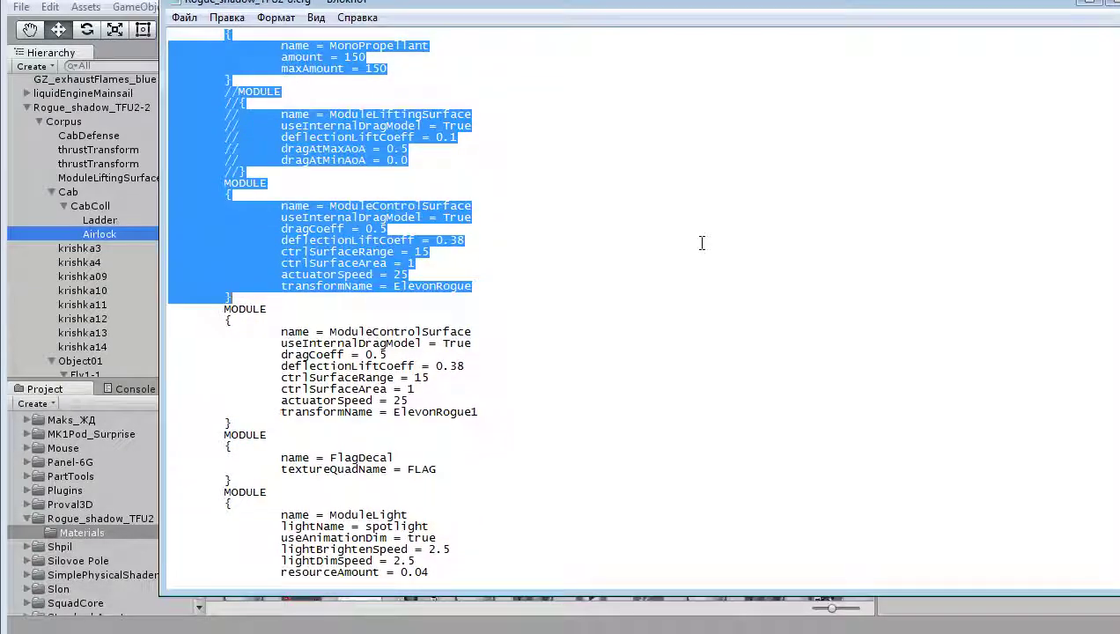
{"action": "left_click", "coordinate": [668, 212]}
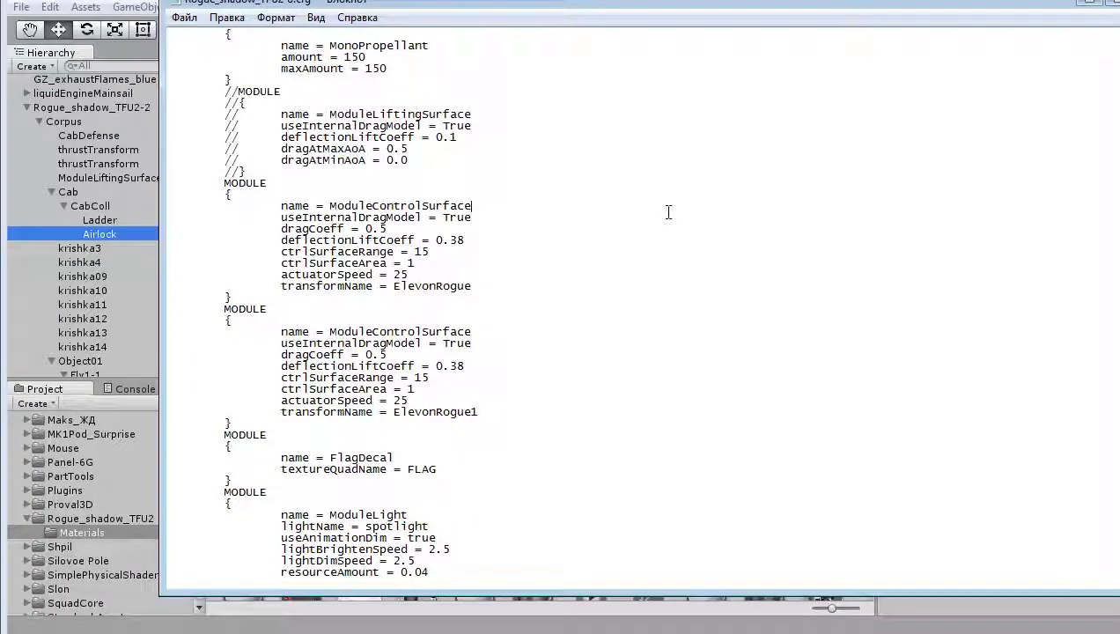